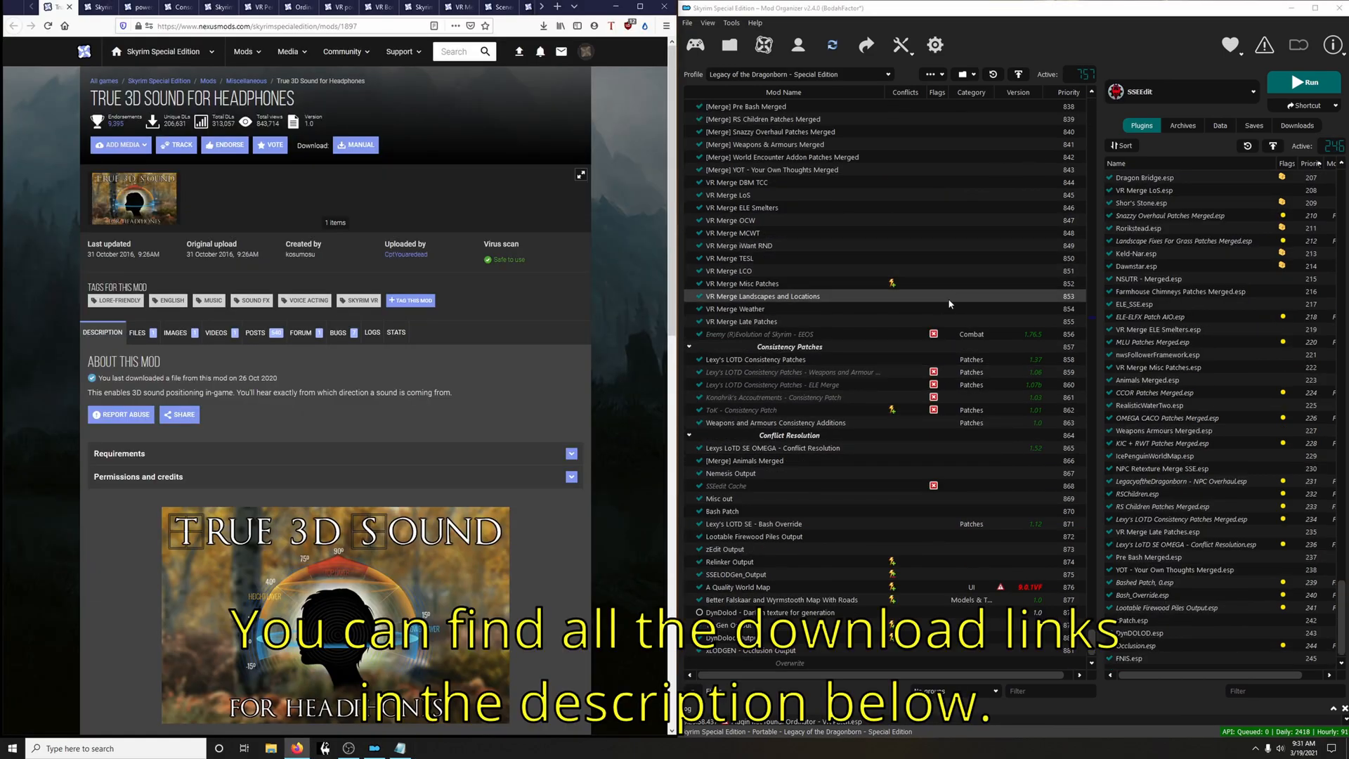
Create a separator named "Skyrim VR Mods" at the end of the mod list
click(936, 75)
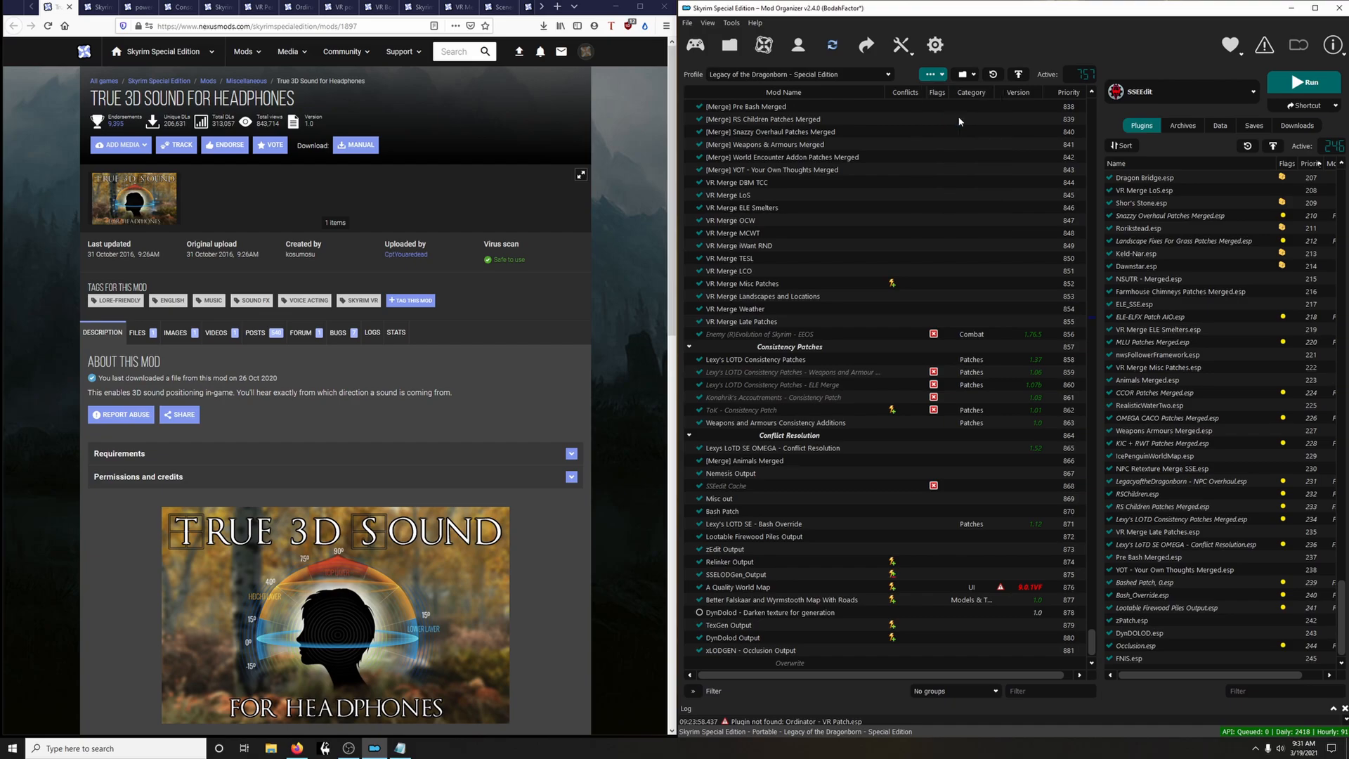
click(959, 119)
text(Skyrim V R Mods)
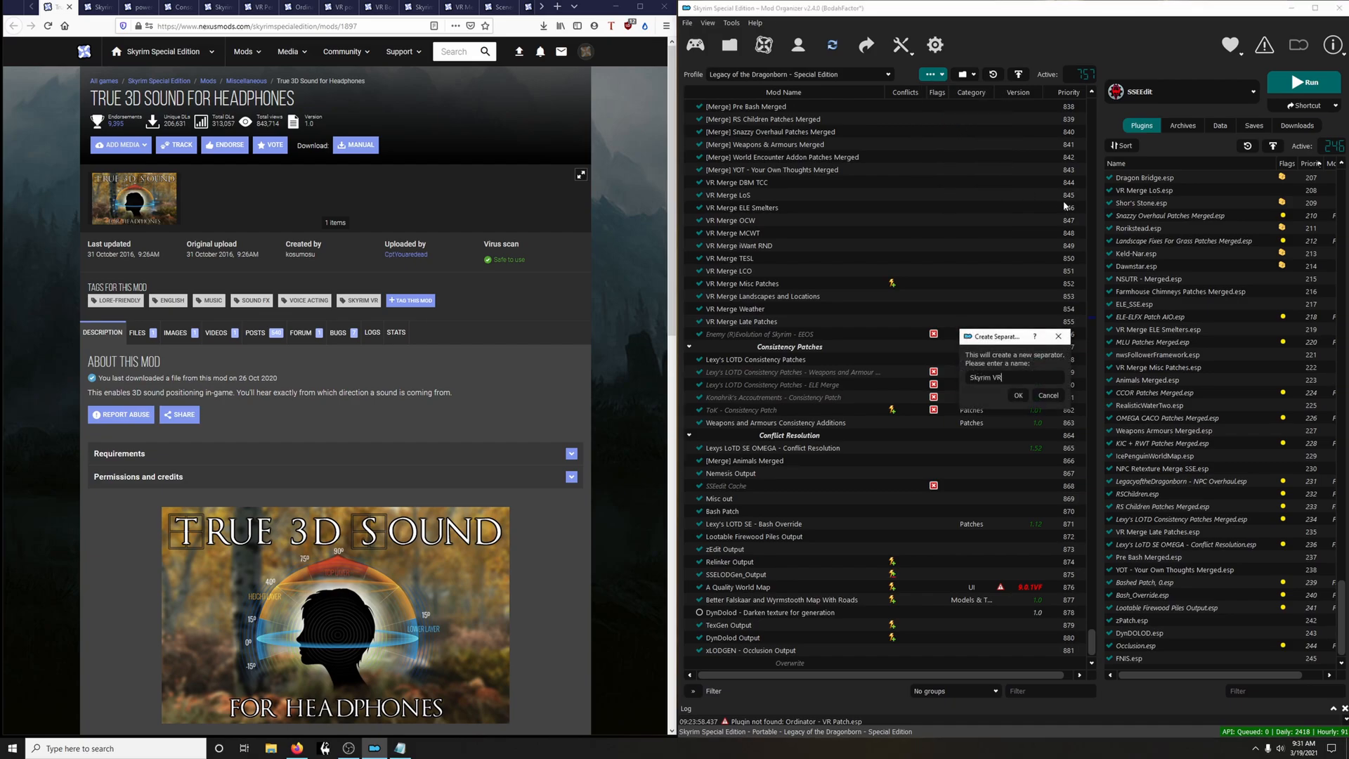
key(Return)
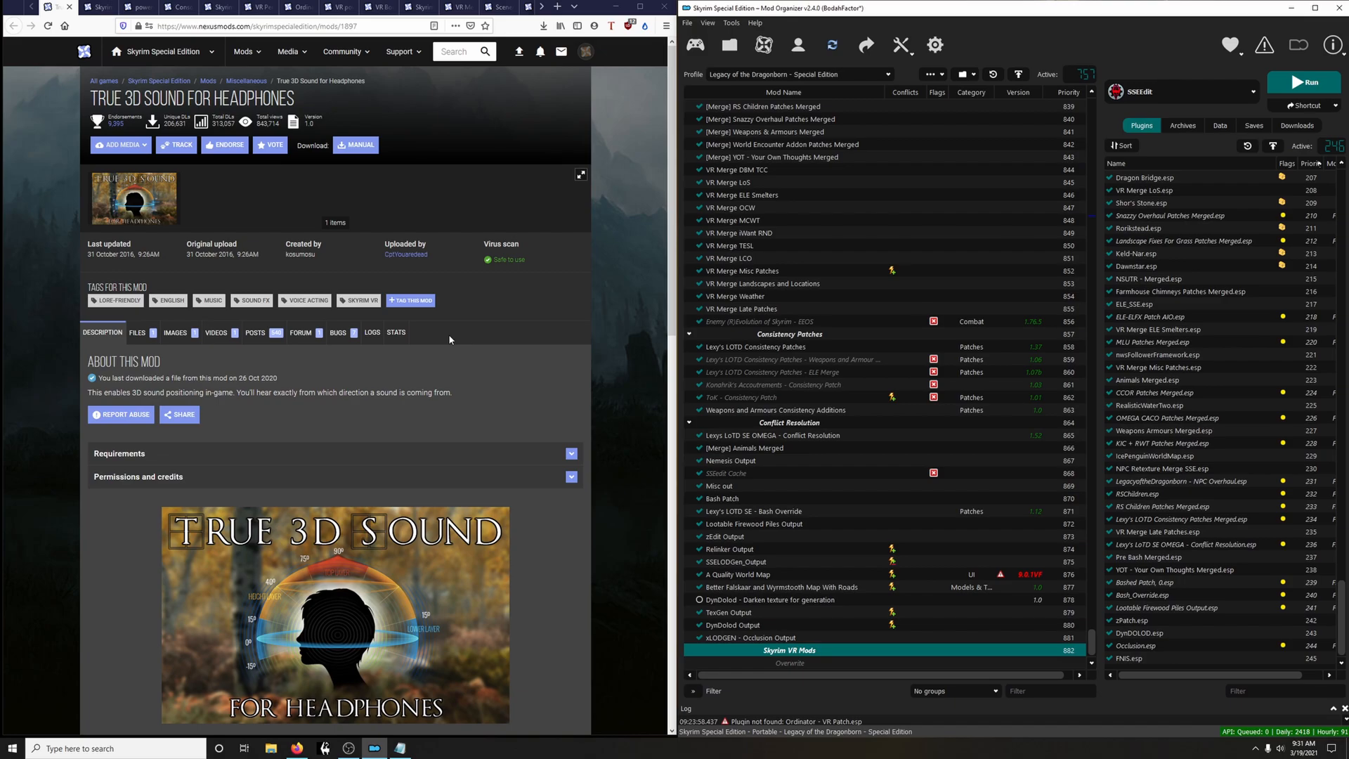
Manually download the Skyrim SE 3D Sound (X3DAudio HRTF) main file from the True 3D Sound for Headphones page and save the zip
click(138, 339)
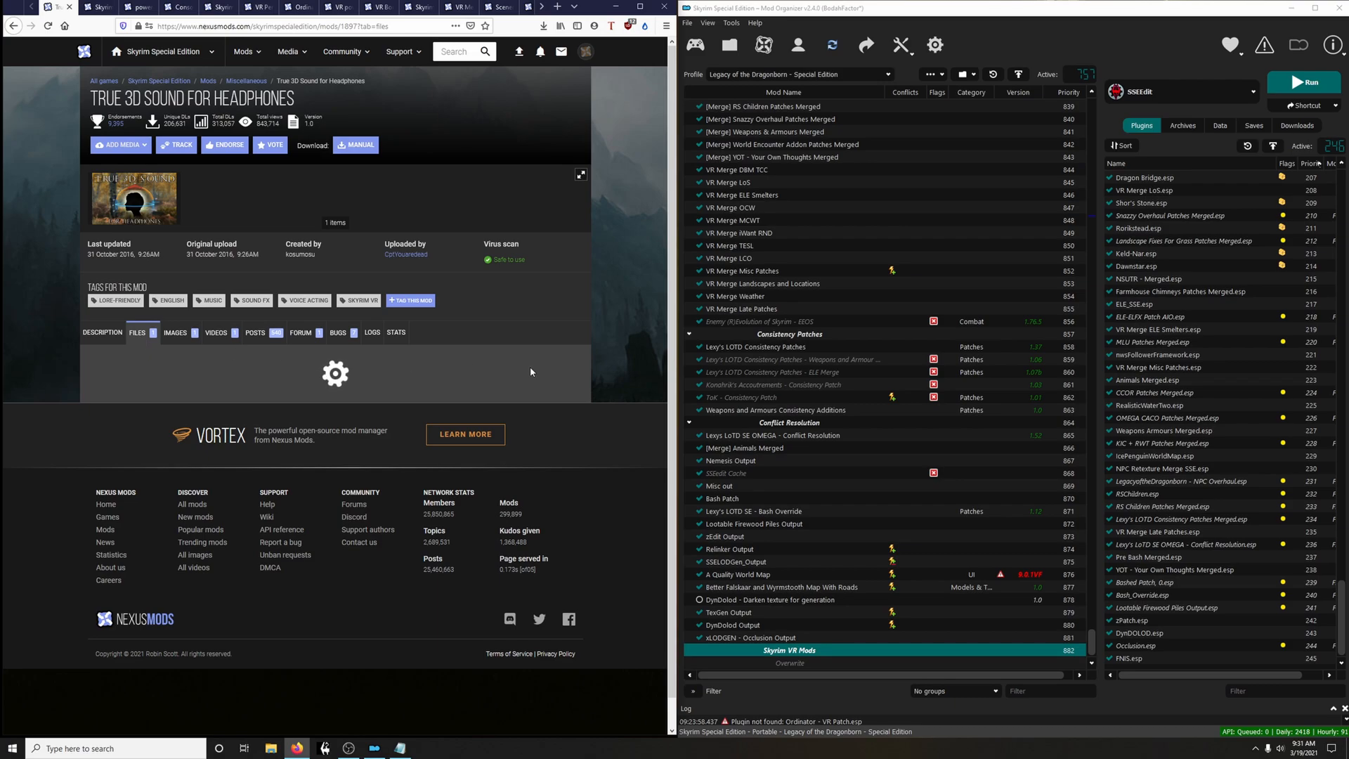
click(203, 486)
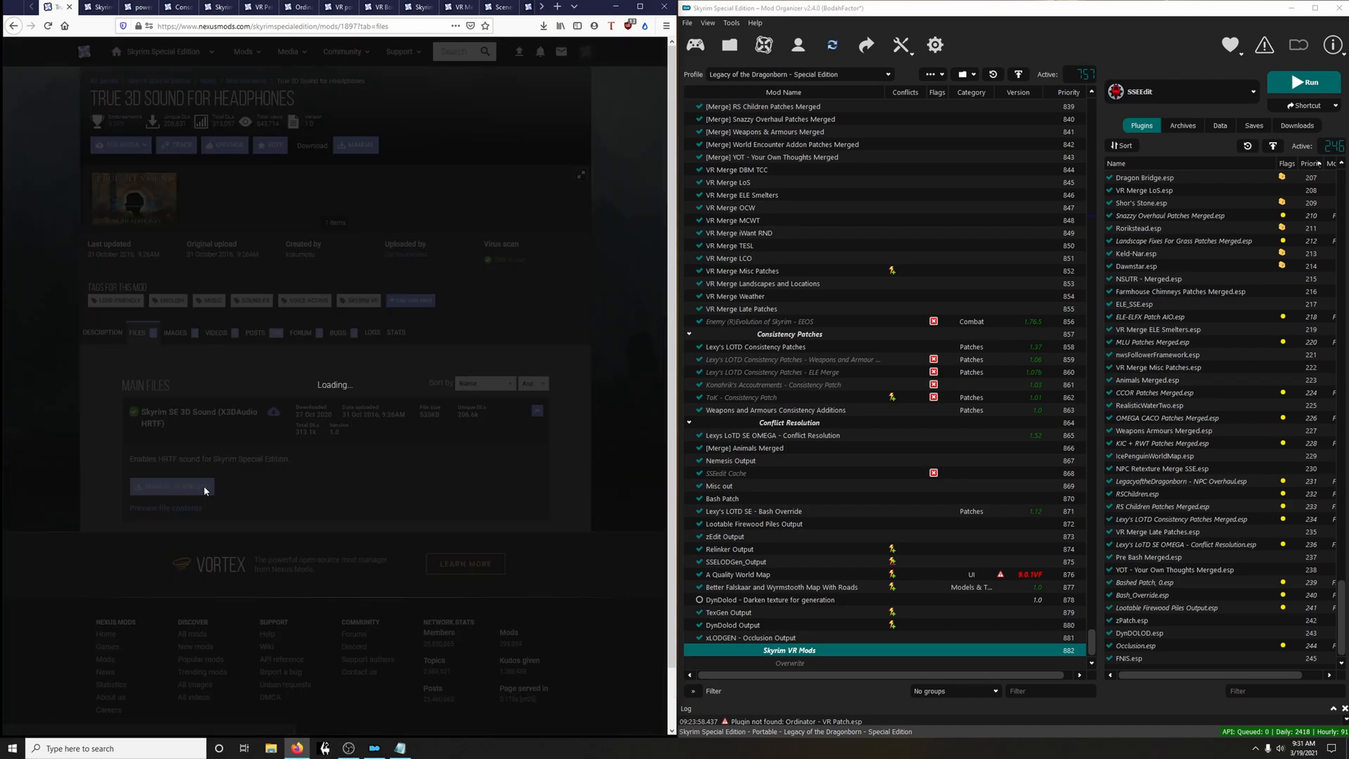
click(132, 338)
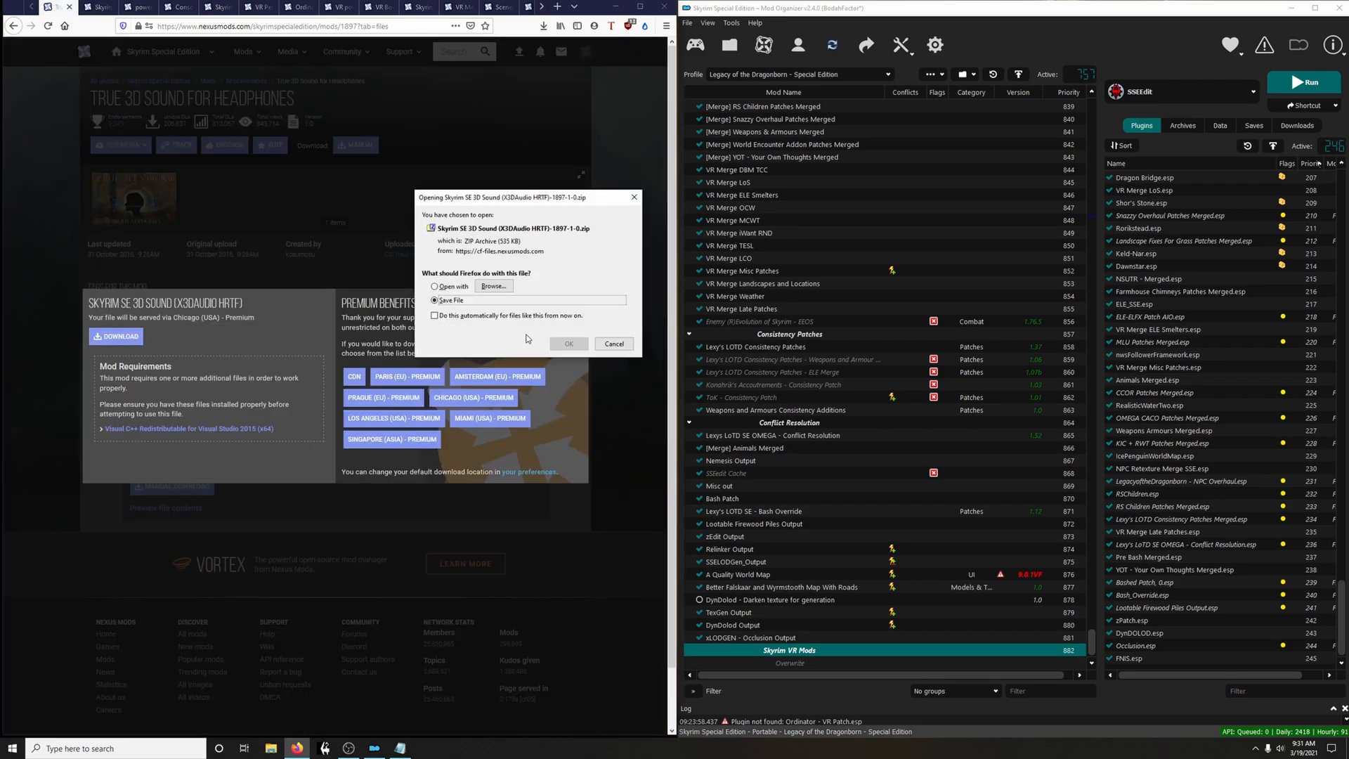
click(575, 346)
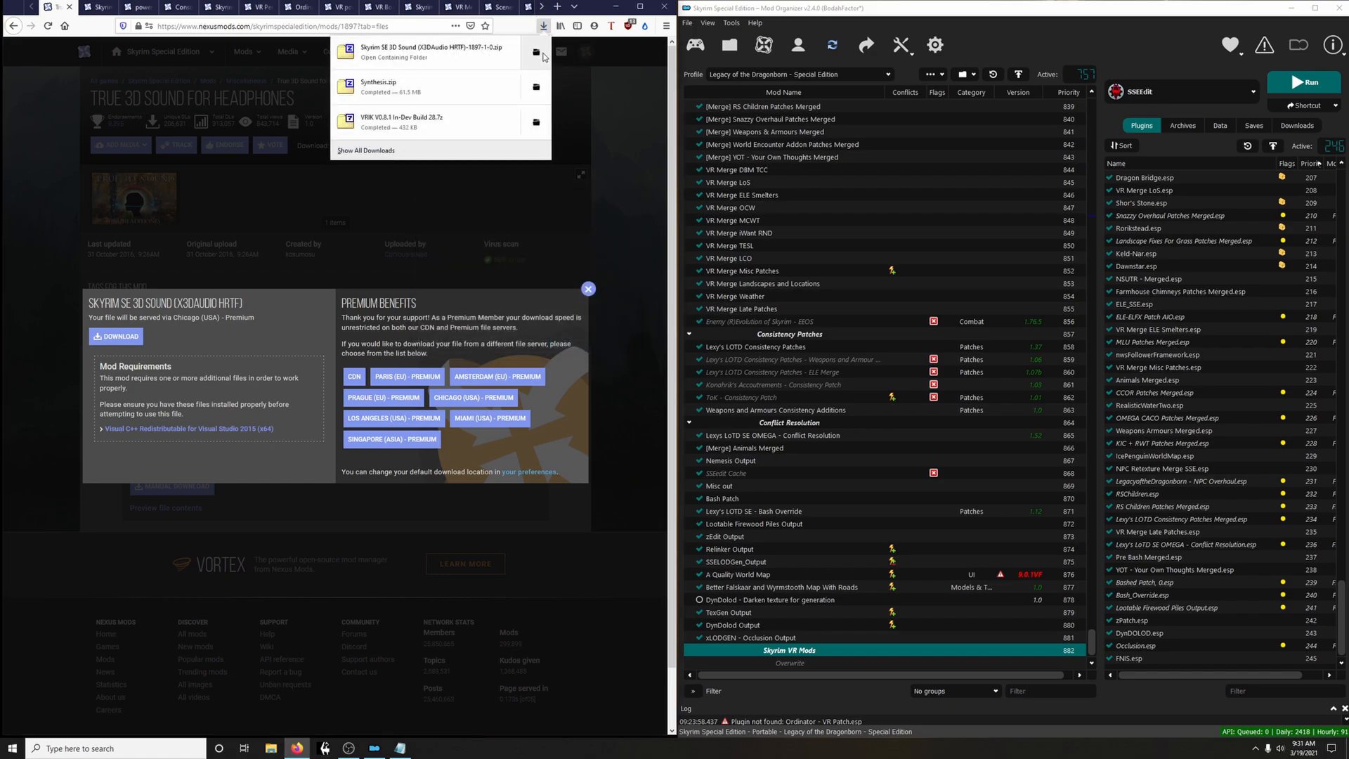
Open the downloaded 3D Sound archive from its containing folder and place the Steam steamapps\common folder window beside it
click(536, 53)
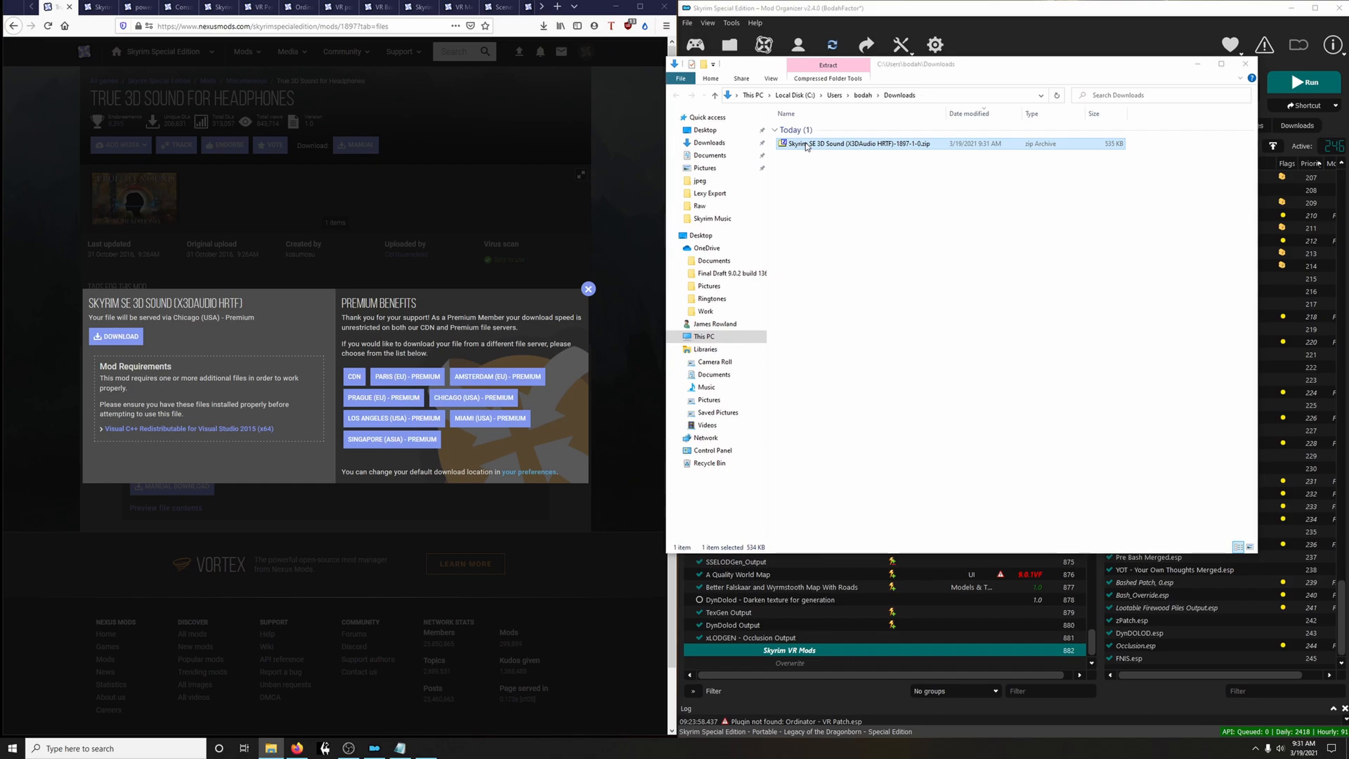
double_click(805, 144)
click(614, 8)
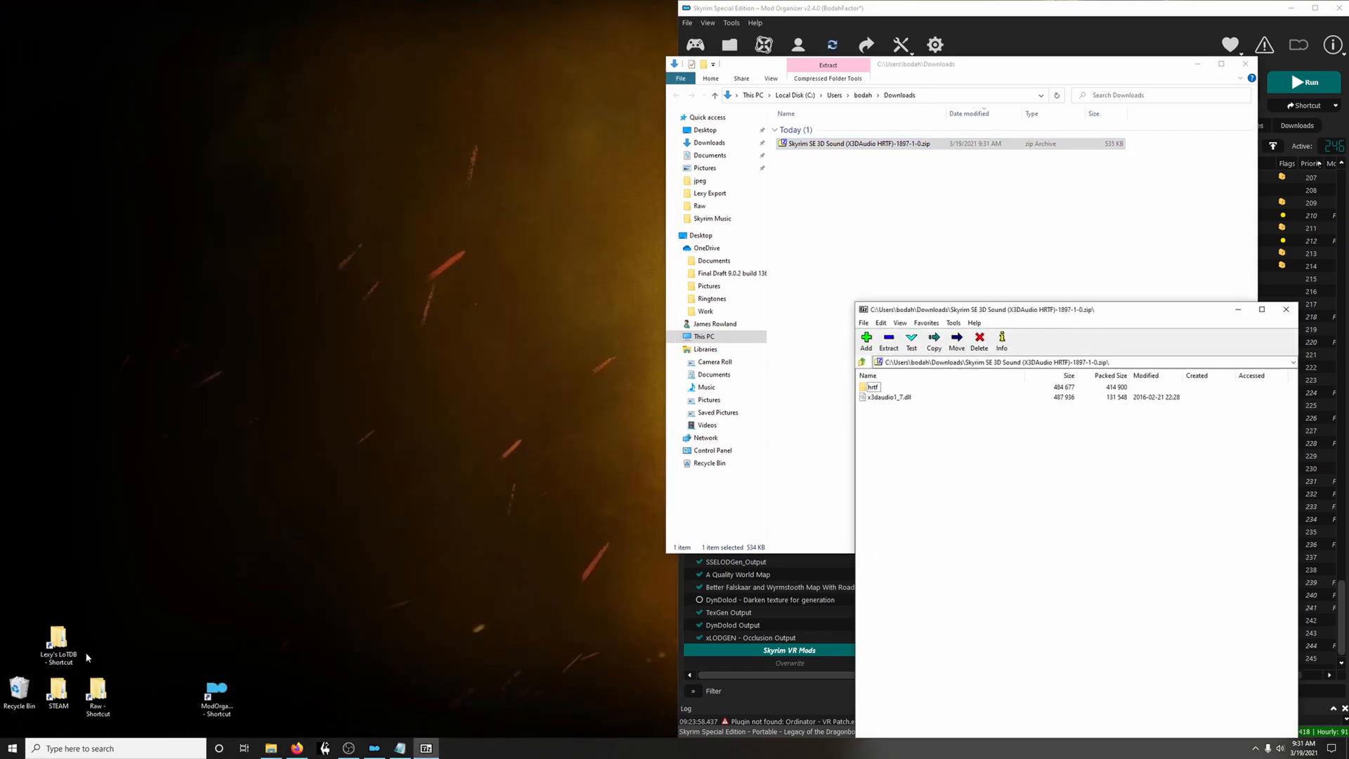
click(60, 692)
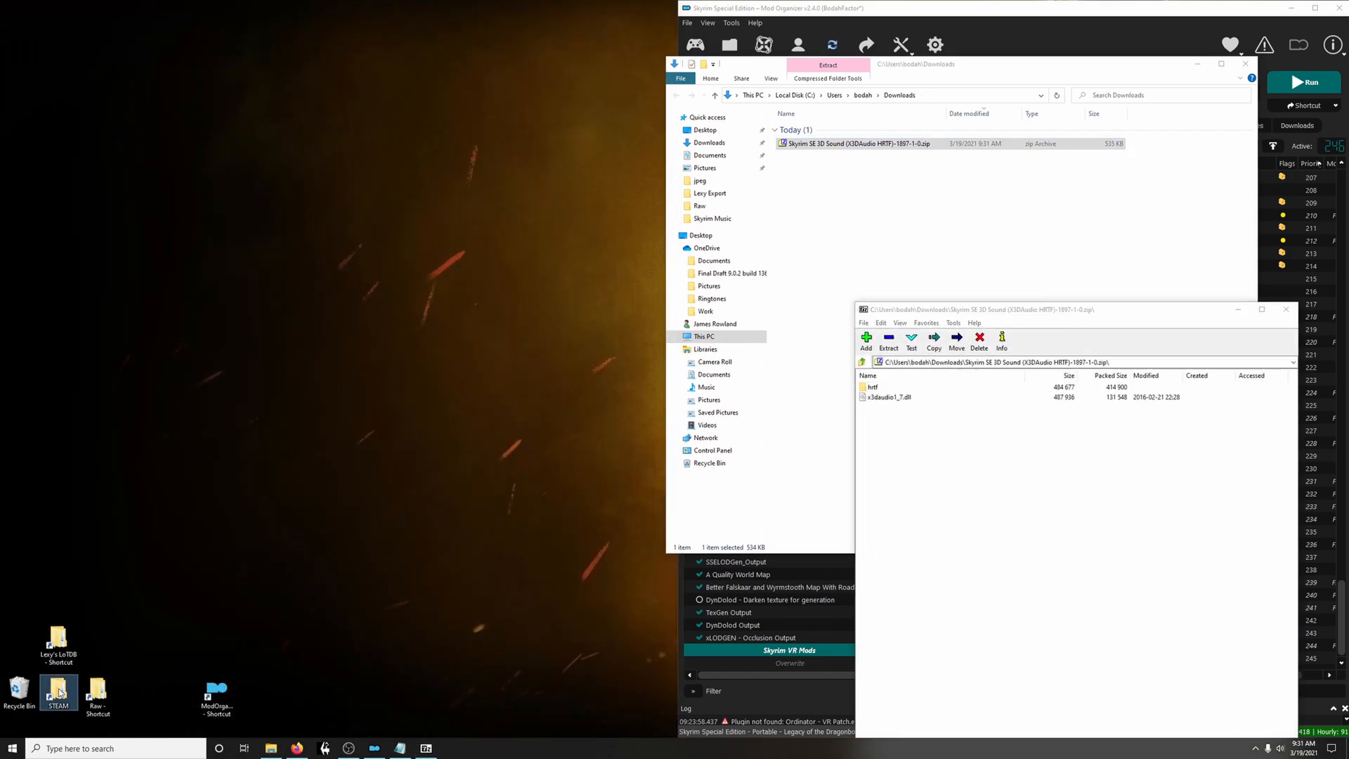
double_click(59, 690)
drag(916, 79, 318, 79)
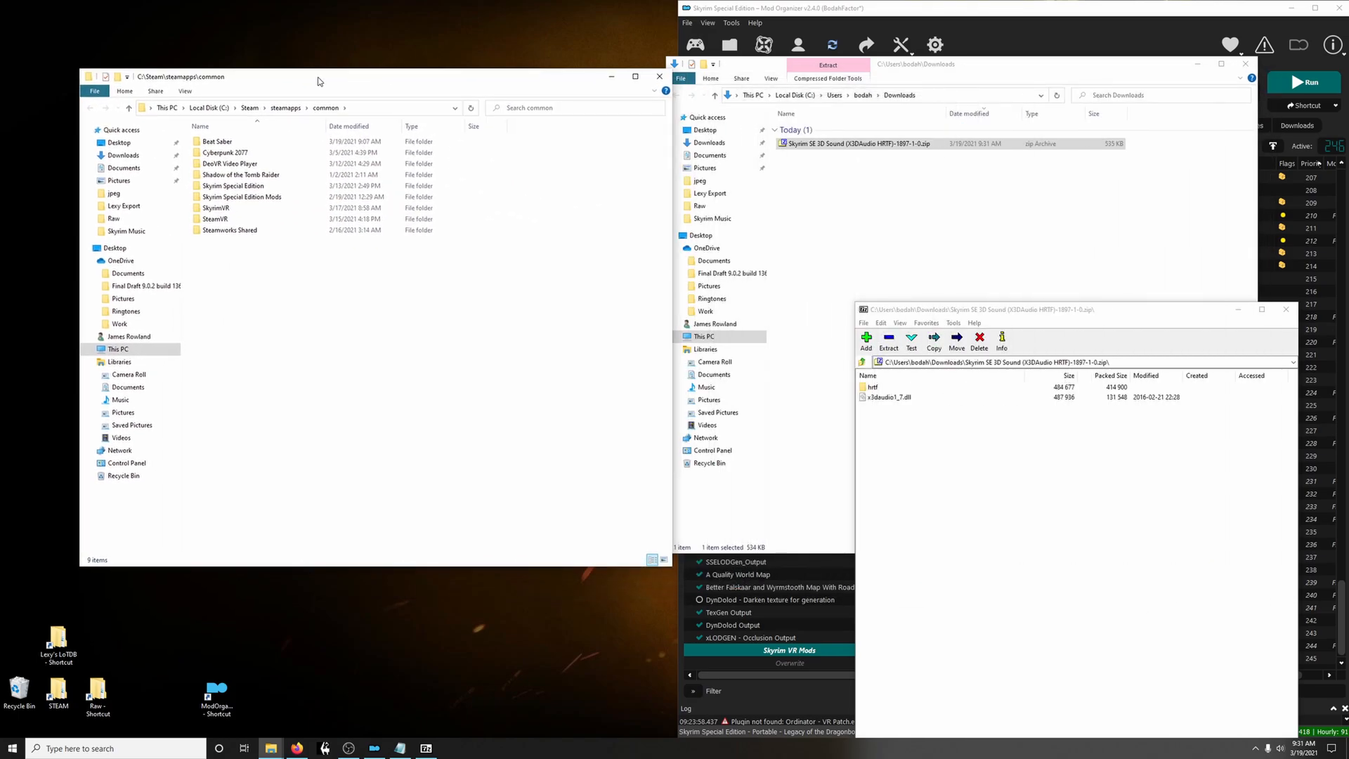
Extract the archive's hrtf folder and x3daudio1_7.dll into the SkyrimVR game folder
click(216, 208)
click(904, 423)
drag(873, 387, 216, 209)
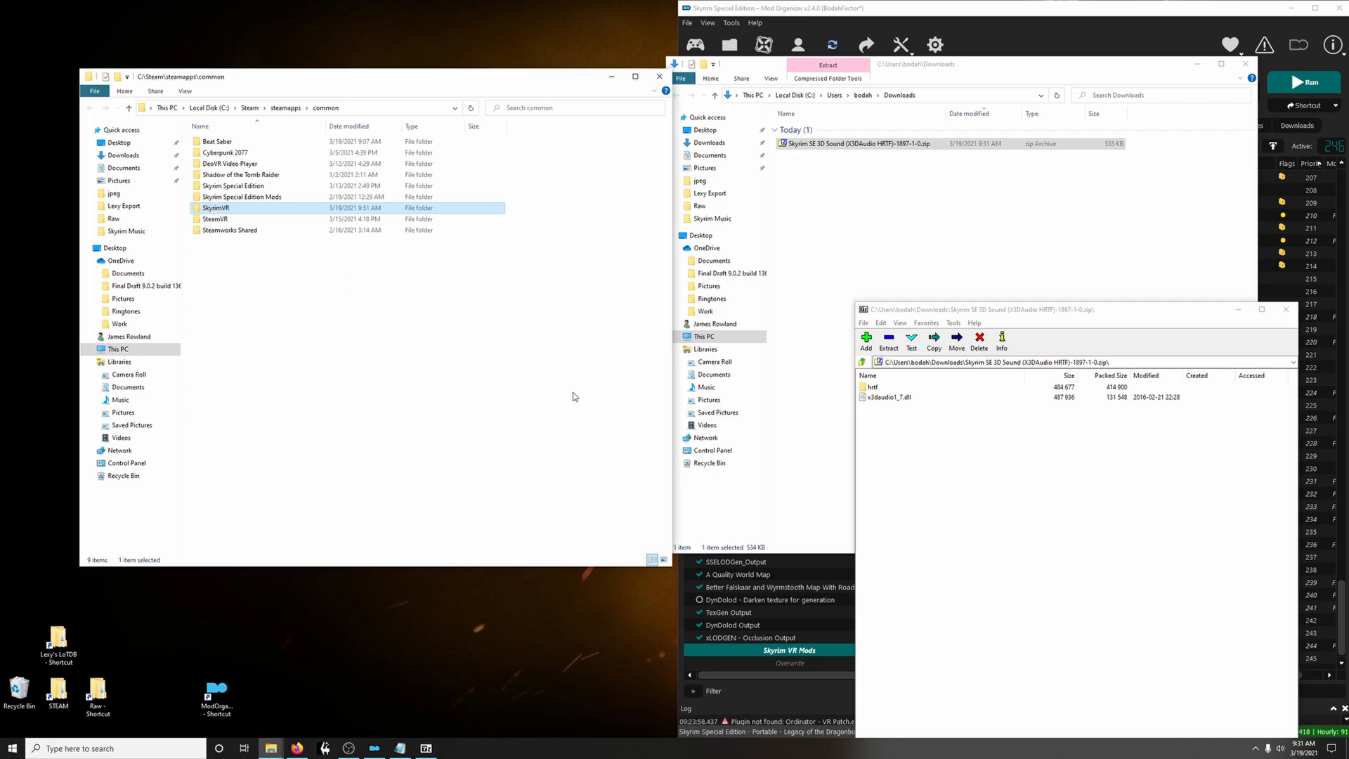
Close the archive and Steam folder windows, and delete the 3D Sound zip from Downloads
click(1285, 309)
click(659, 76)
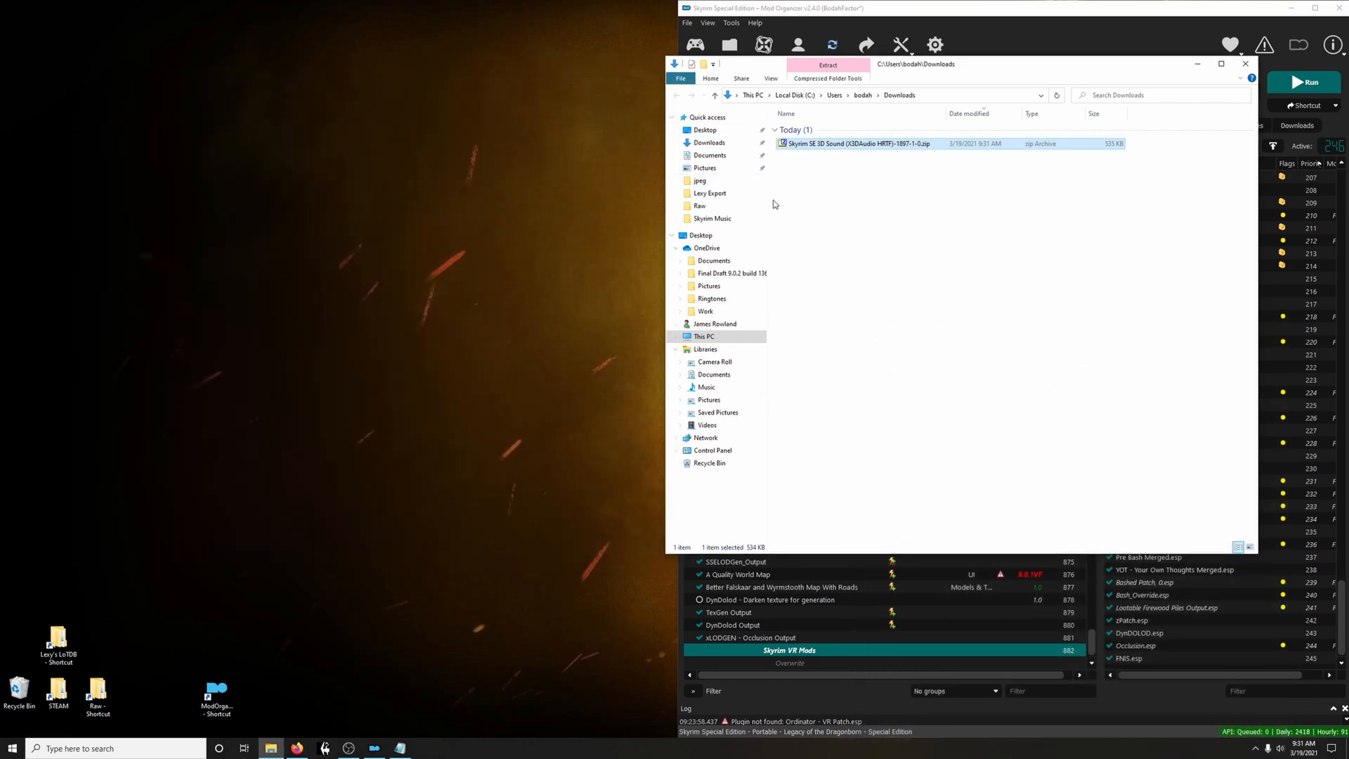
key(Delete)
click(1246, 63)
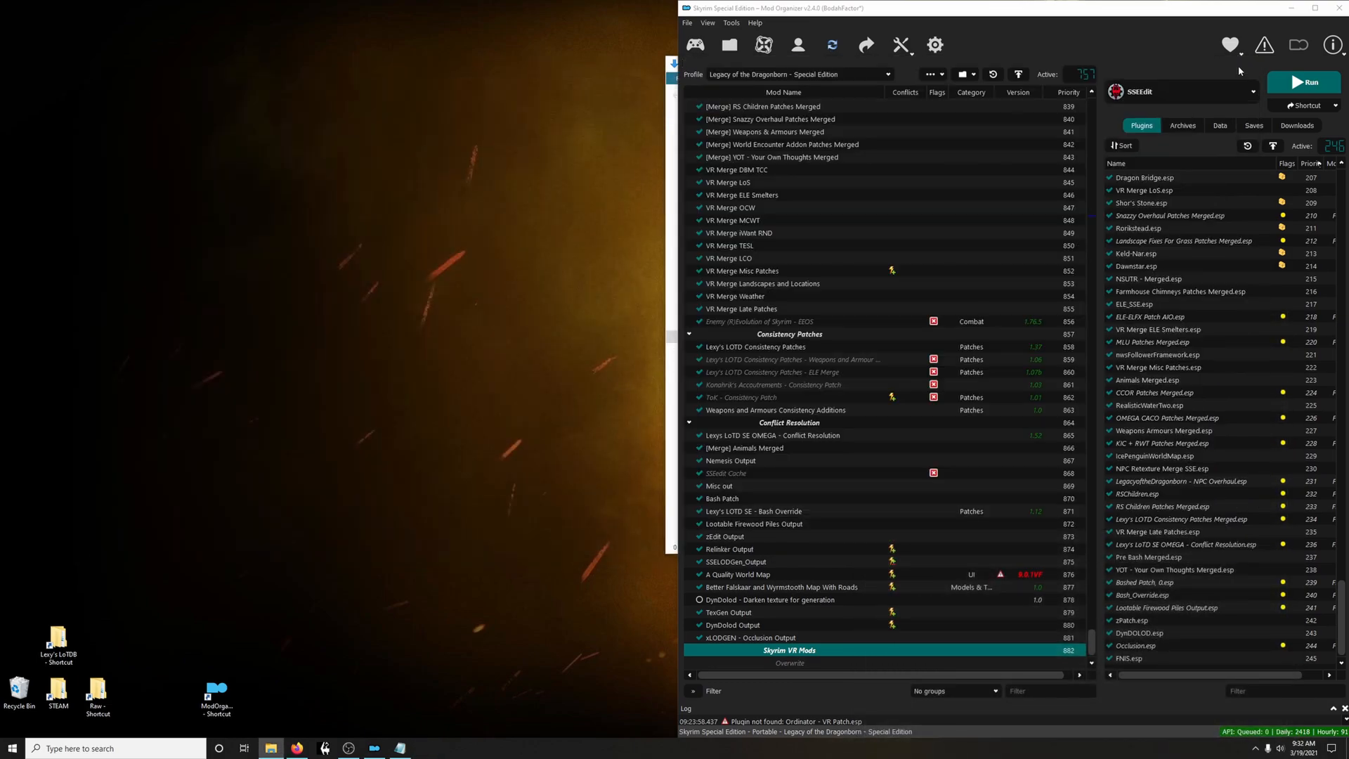
Switch back to Firefox and send the SkyrimVRTools 2.3-BETA main file from the Skyrim VR Tools page to the mod manager
click(296, 748)
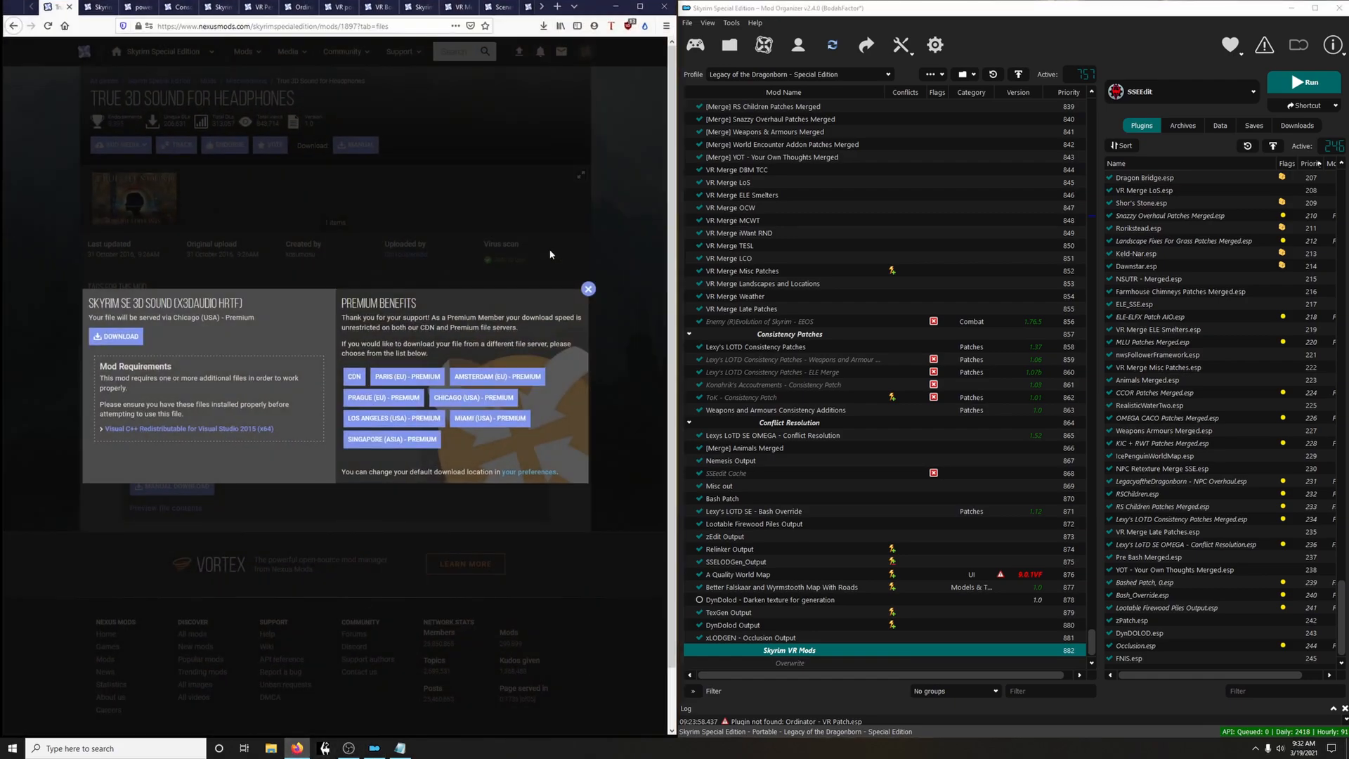
click(90, 9)
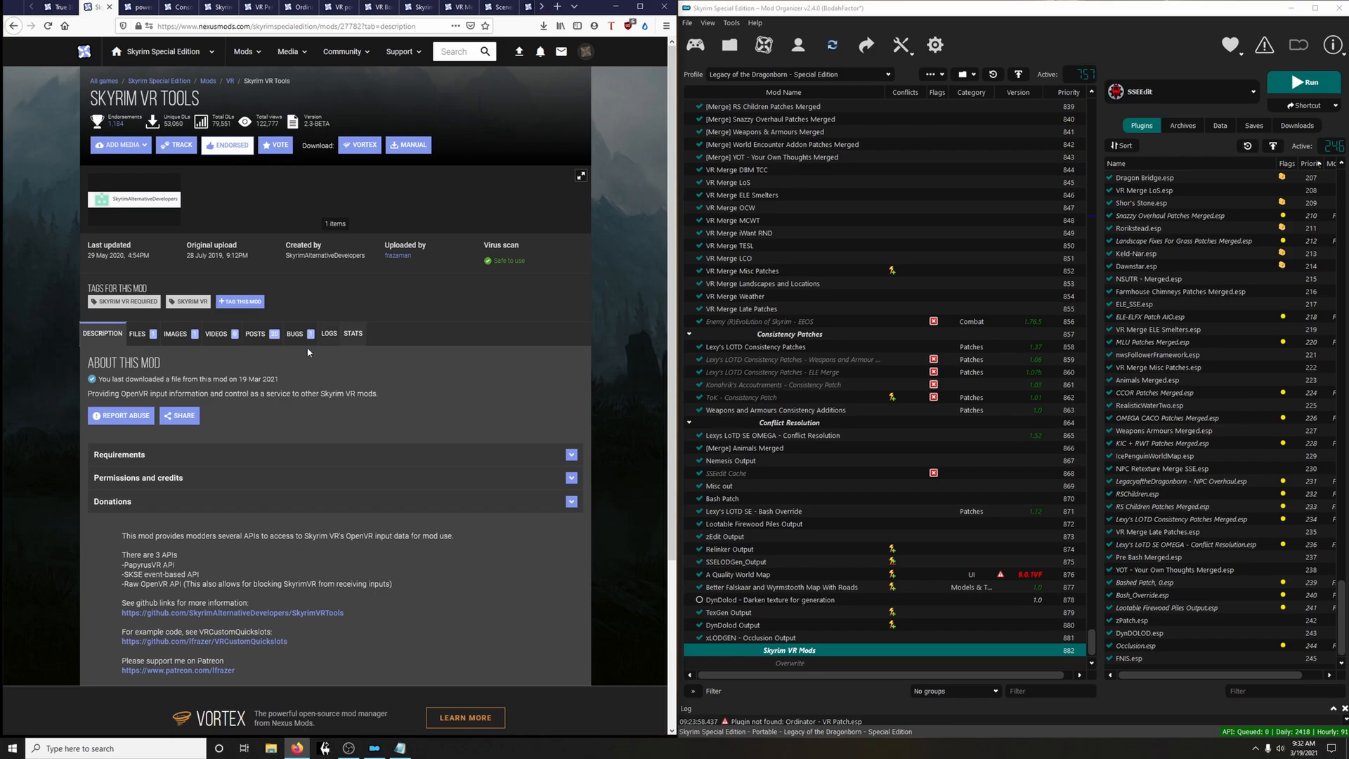
click(151, 336)
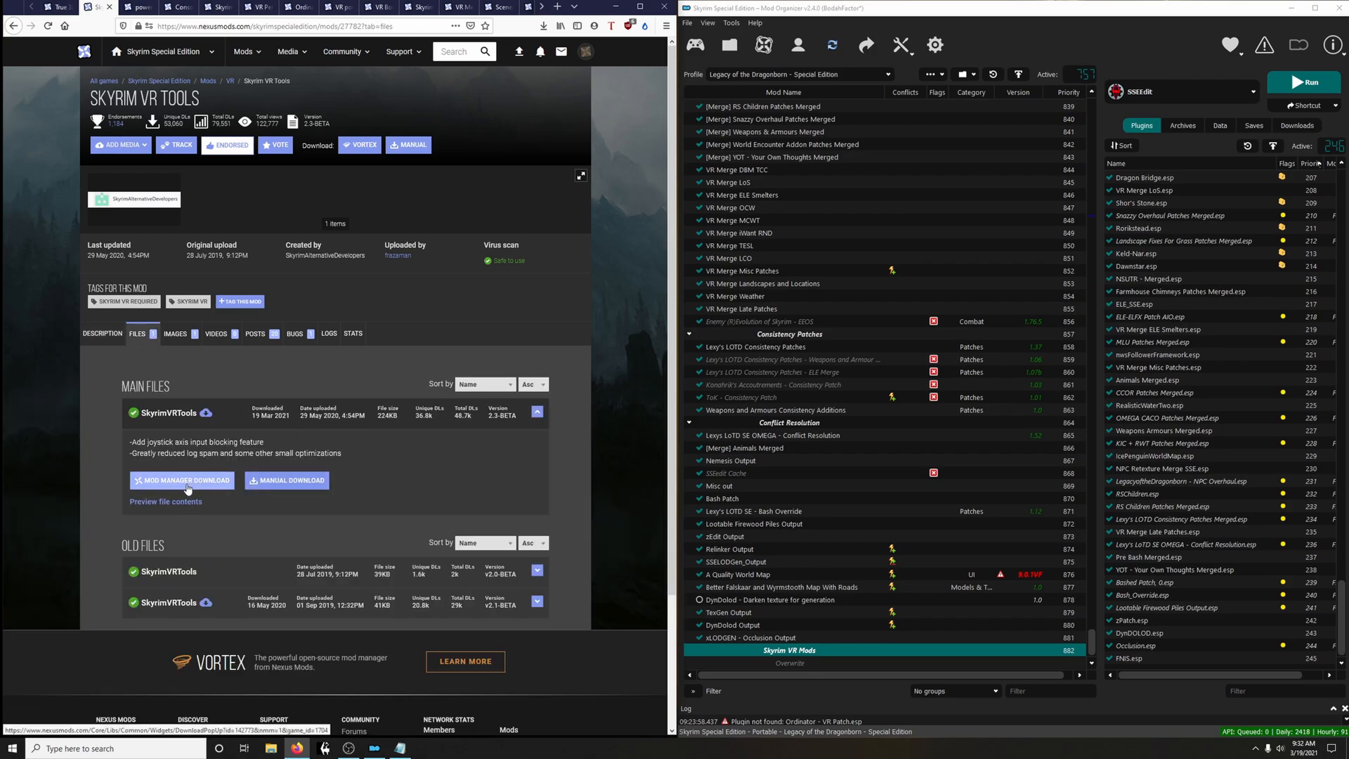
click(187, 484)
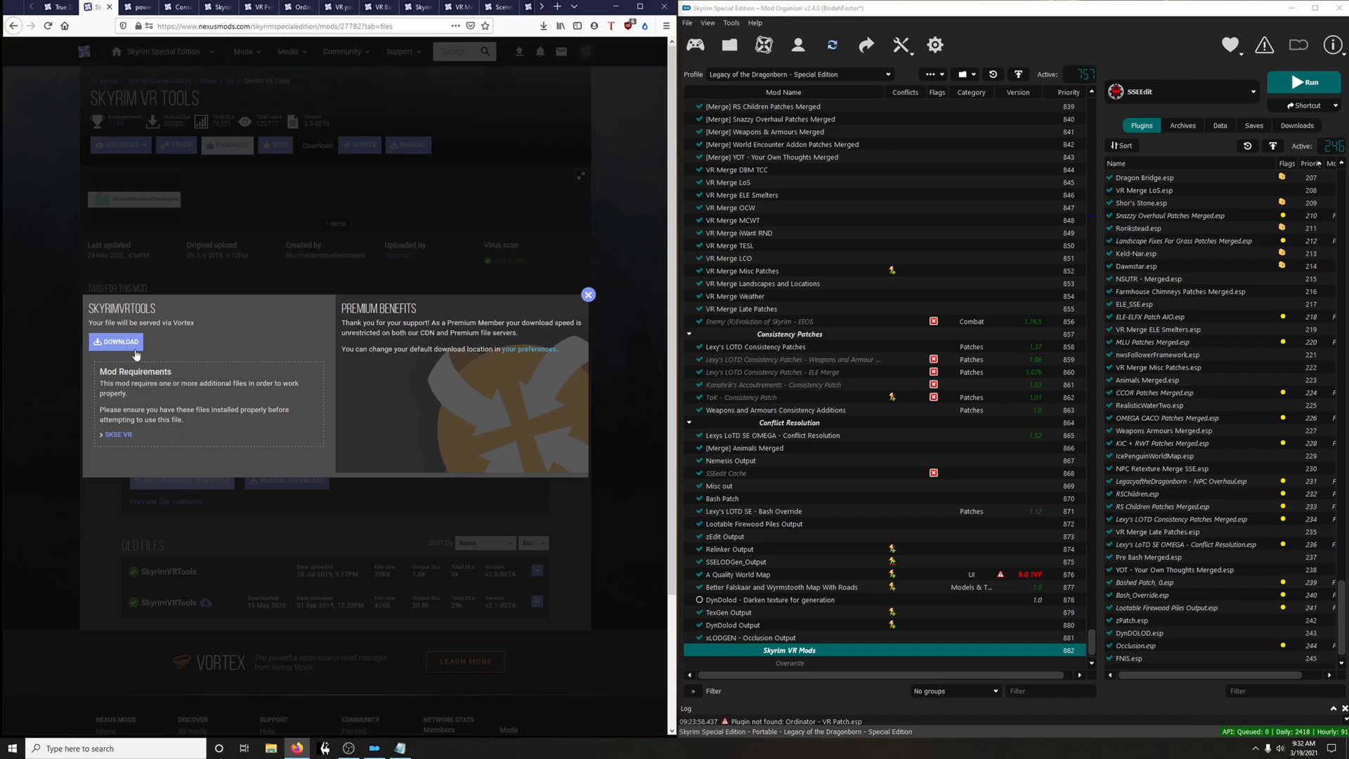
click(588, 294)
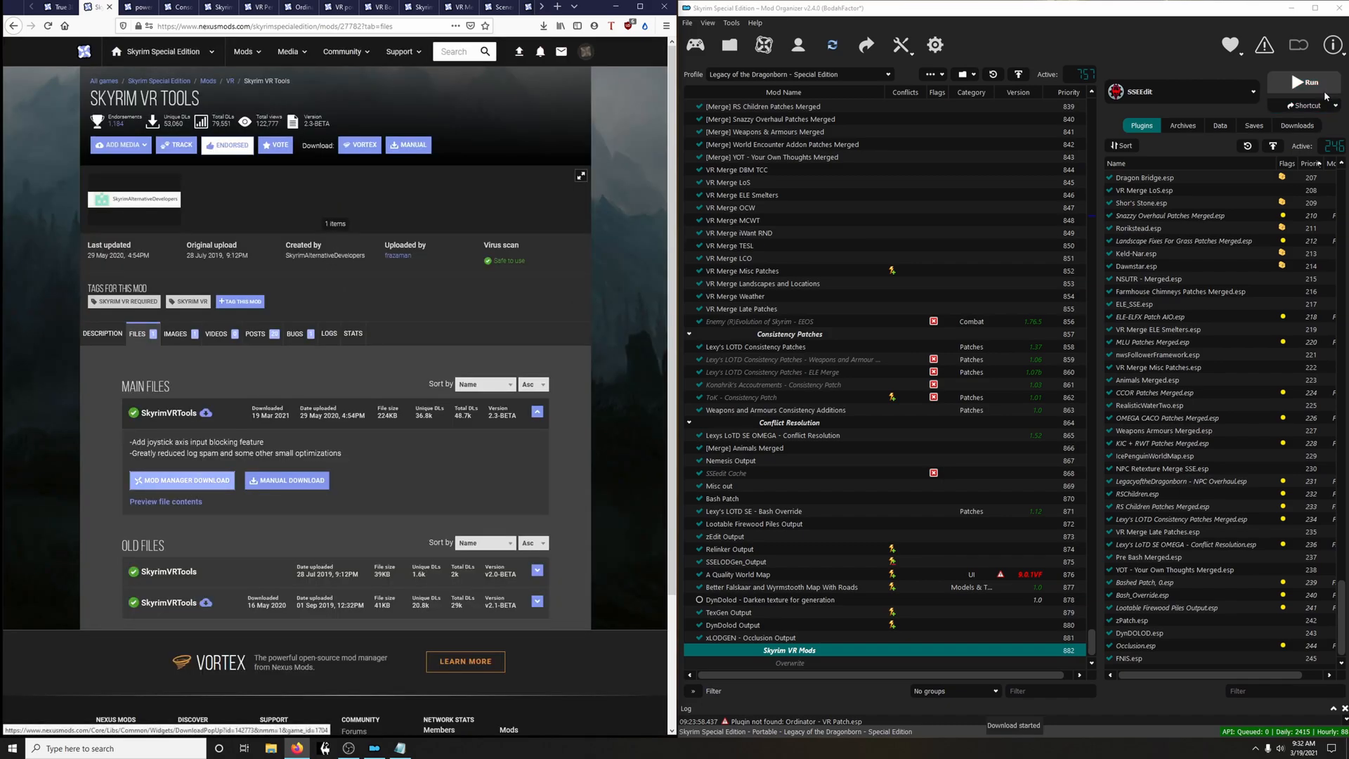
Install the downloaded SkyrimVRTools archive in Mod Organizer as "Skyrim VR Tools" and enable it
click(1297, 125)
double_click(1180, 186)
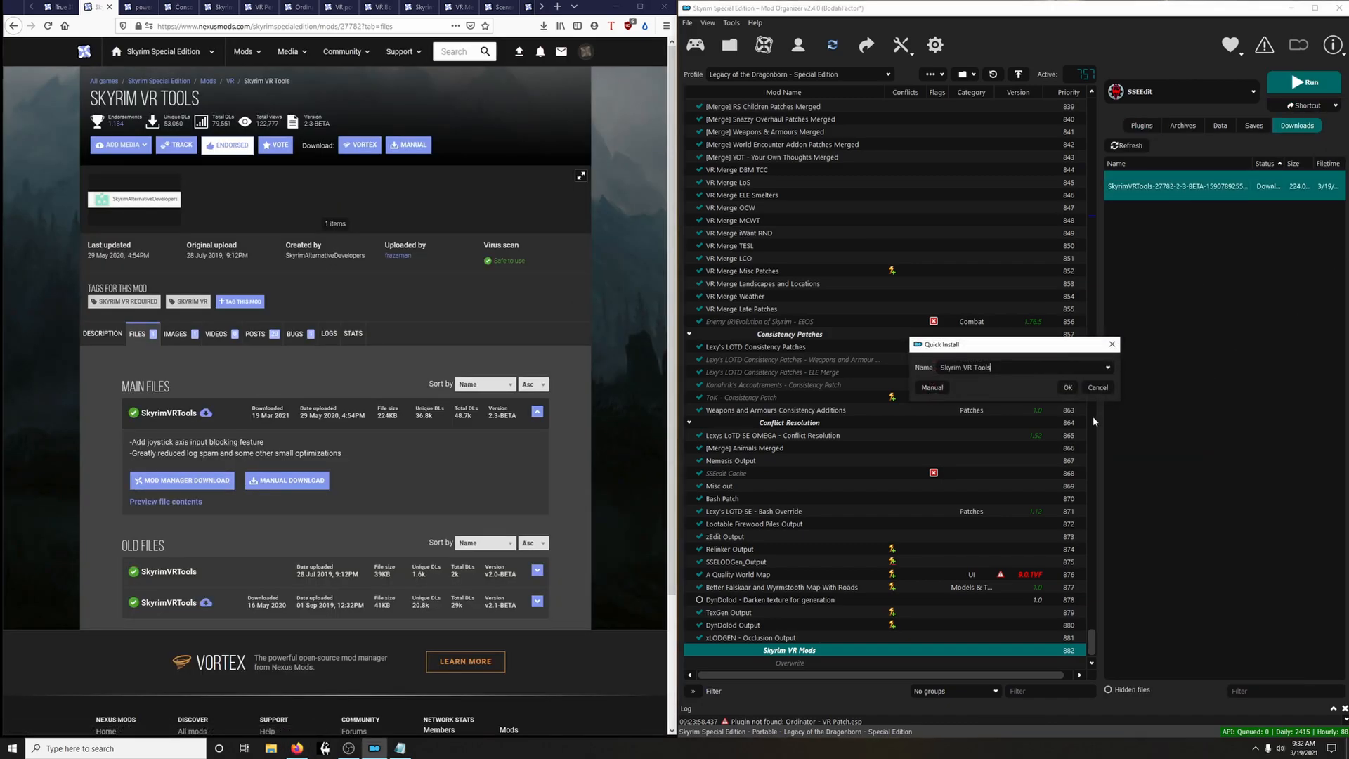
click(1069, 388)
scroll(824, 511, down, 2)
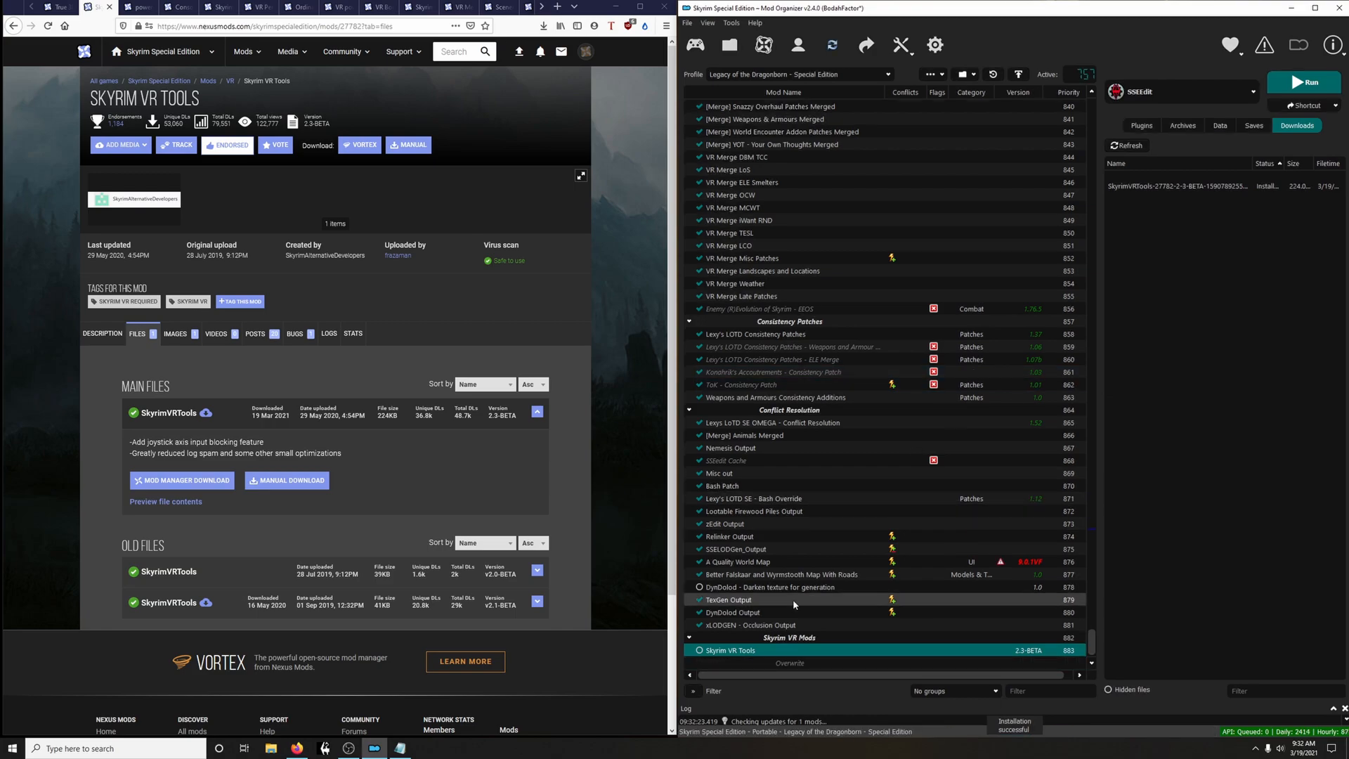
click(699, 651)
Download Papyrus Extender VR - 4.3 from the powerofthree's Papyrus Extender page through the mod manager
click(138, 7)
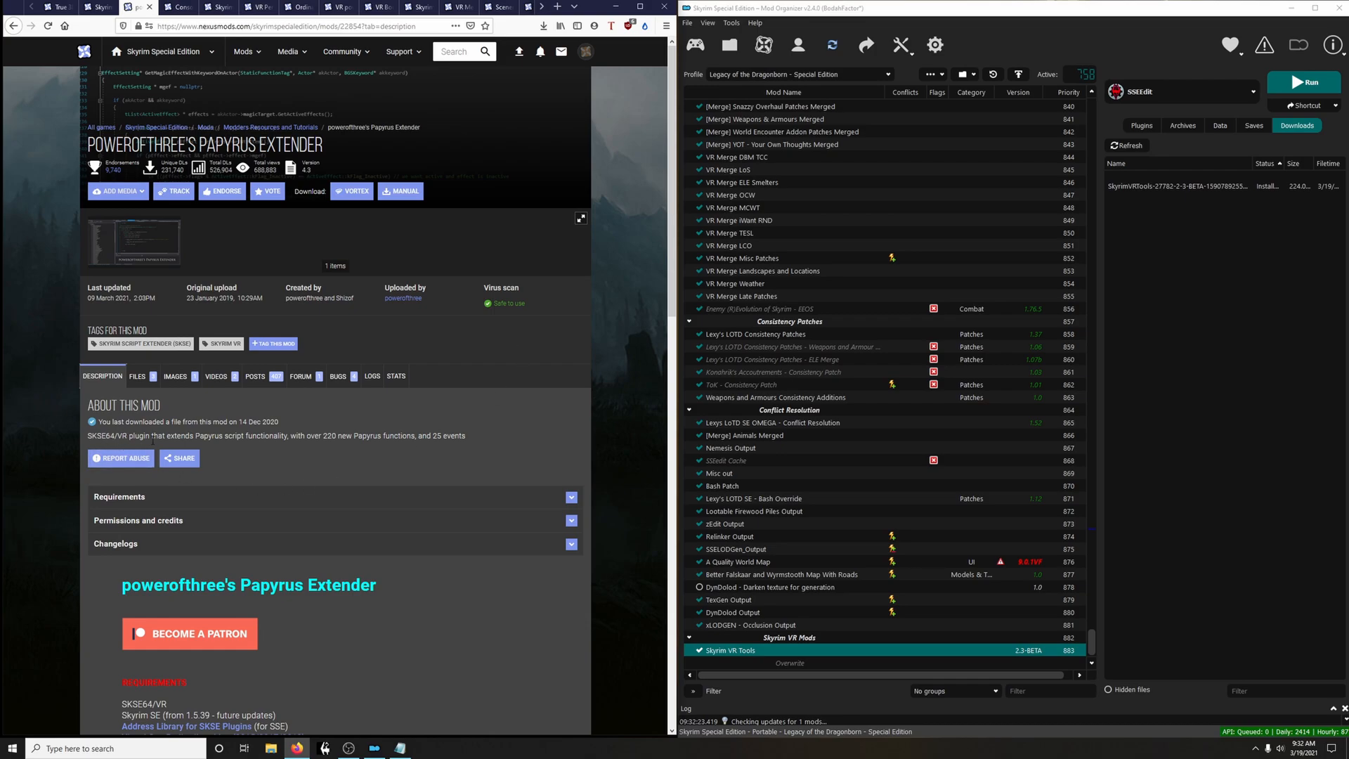
click(138, 375)
scroll(461, 429, down, 4)
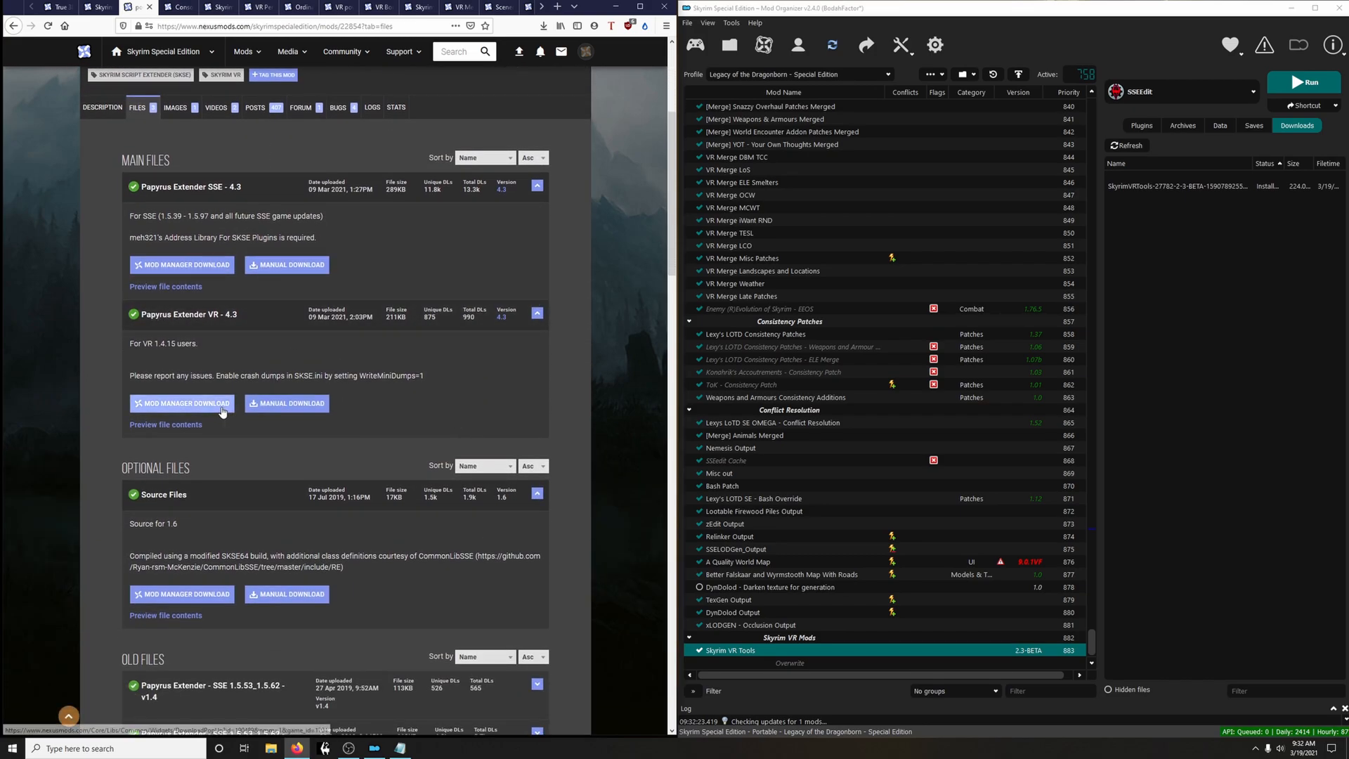
click(182, 403)
click(108, 344)
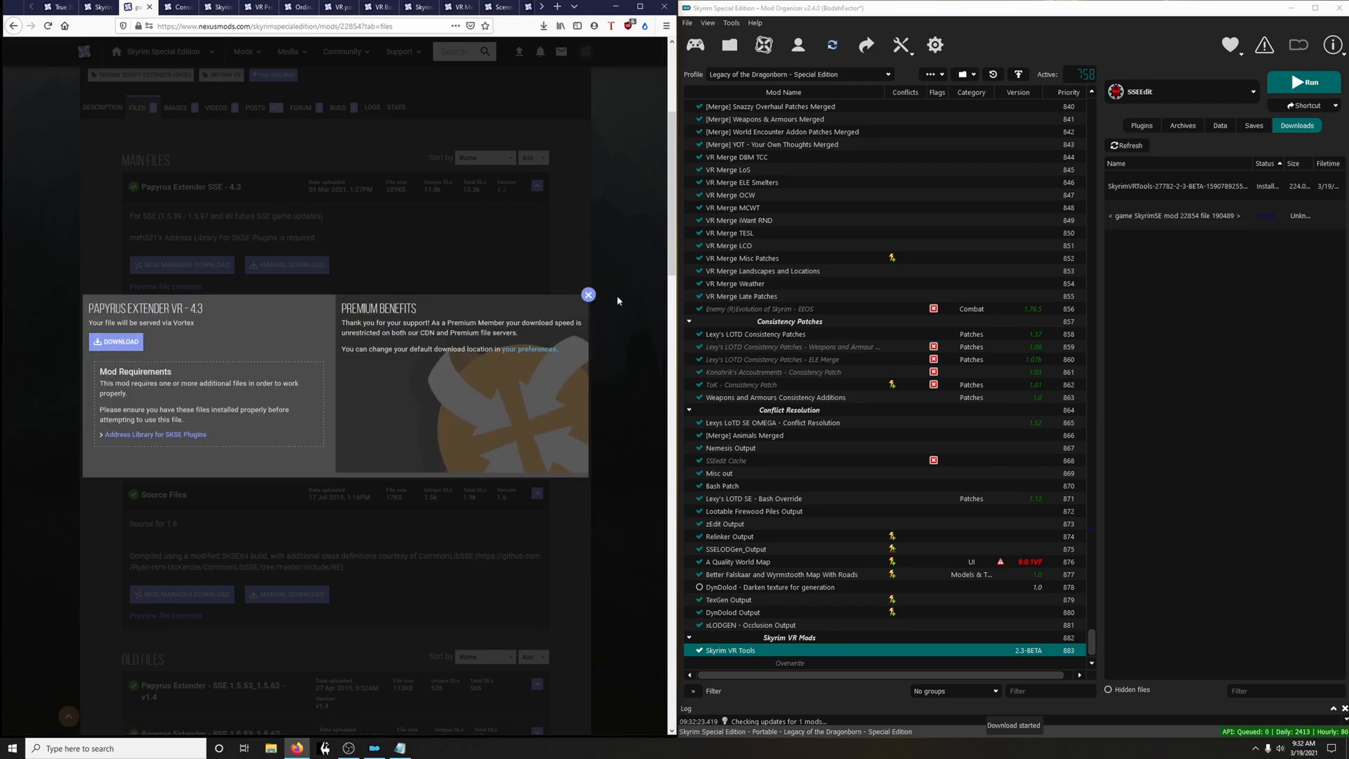
click(589, 294)
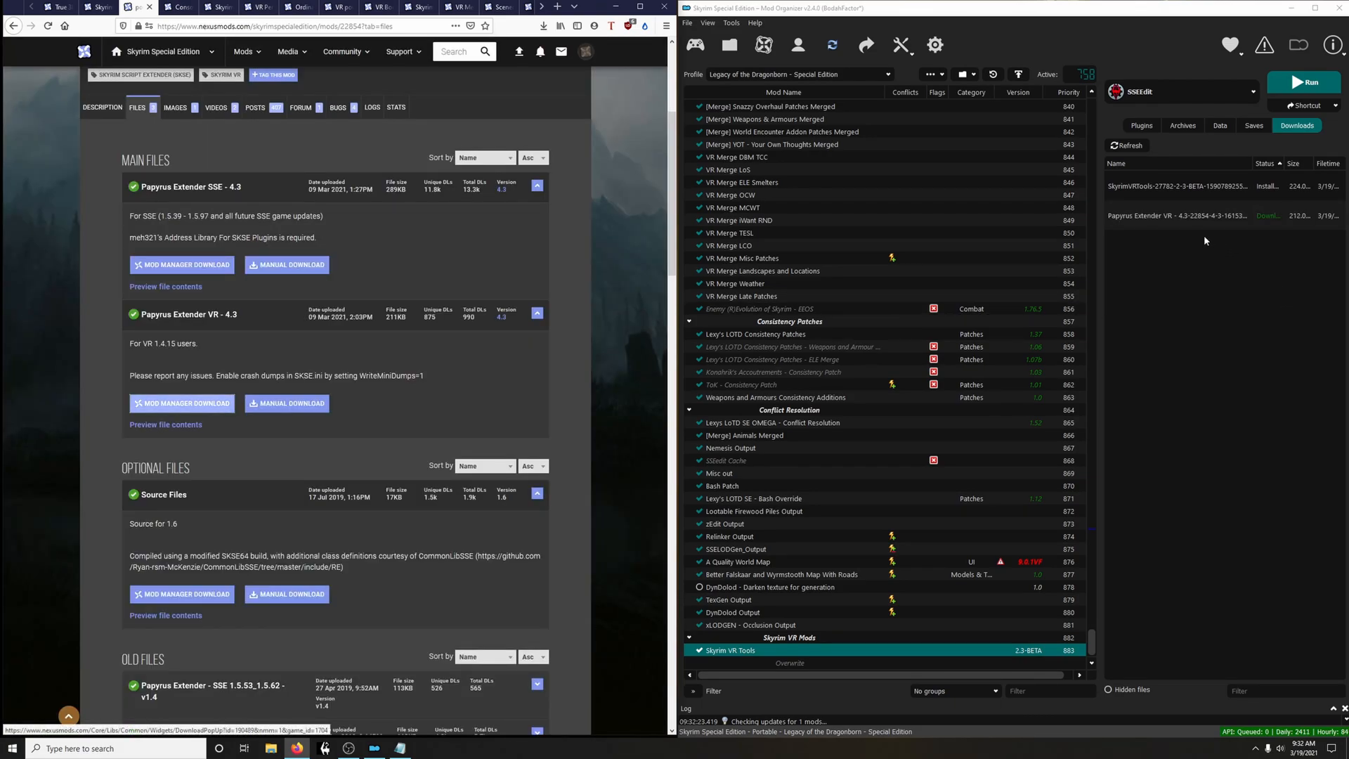
Install the Papyrus Extender VR 4.3 download under its suggested name and enable the mod
double_click(1203, 217)
click(1066, 388)
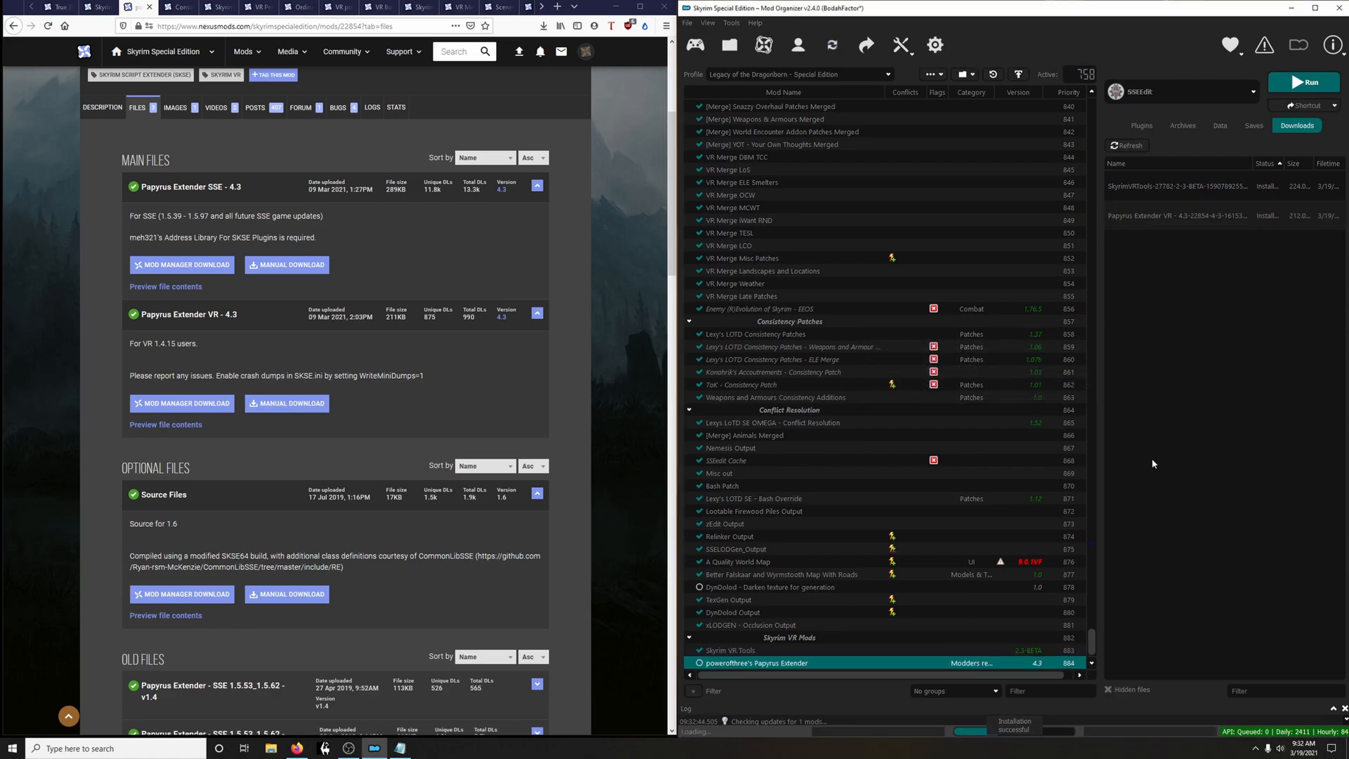
click(699, 663)
Download the ConsoleUtilVR 1.2.0 main file from its Nexus page through the mod manager
click(179, 7)
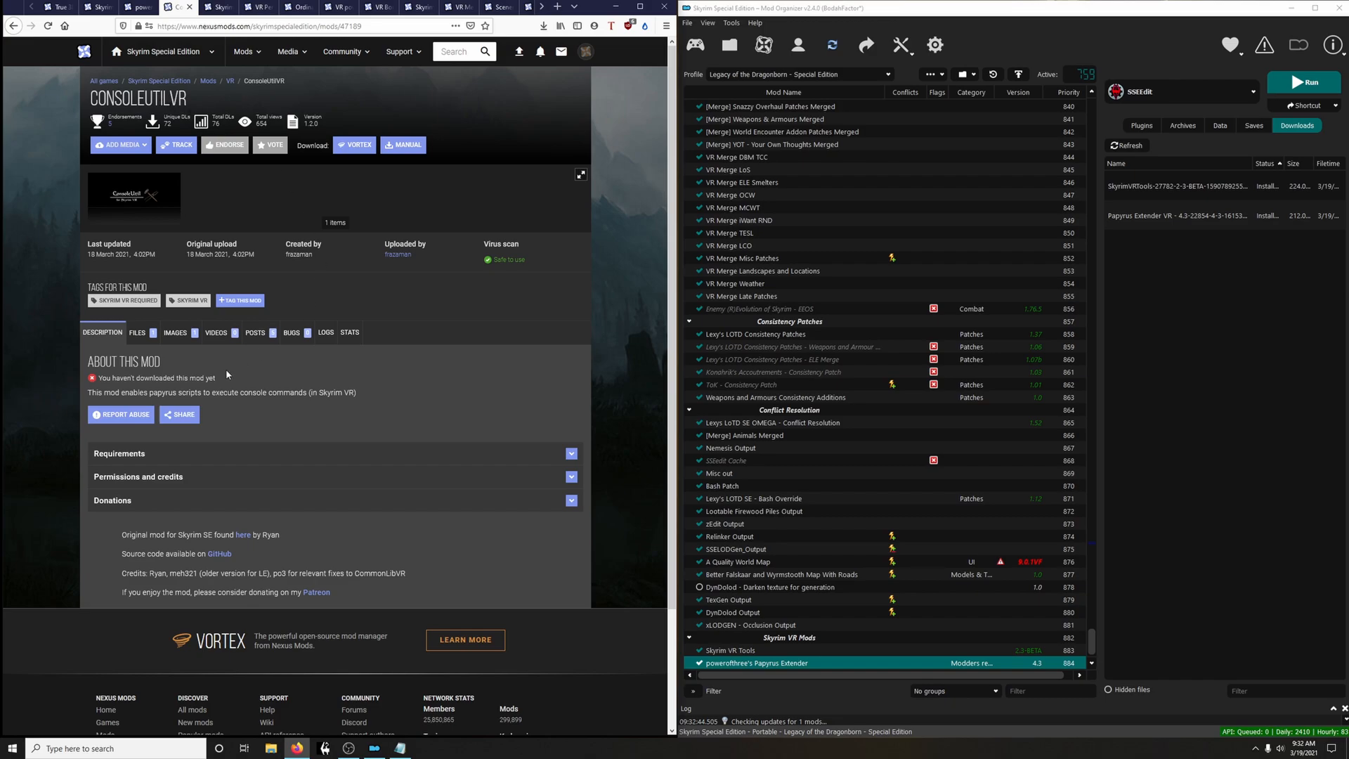
click(154, 335)
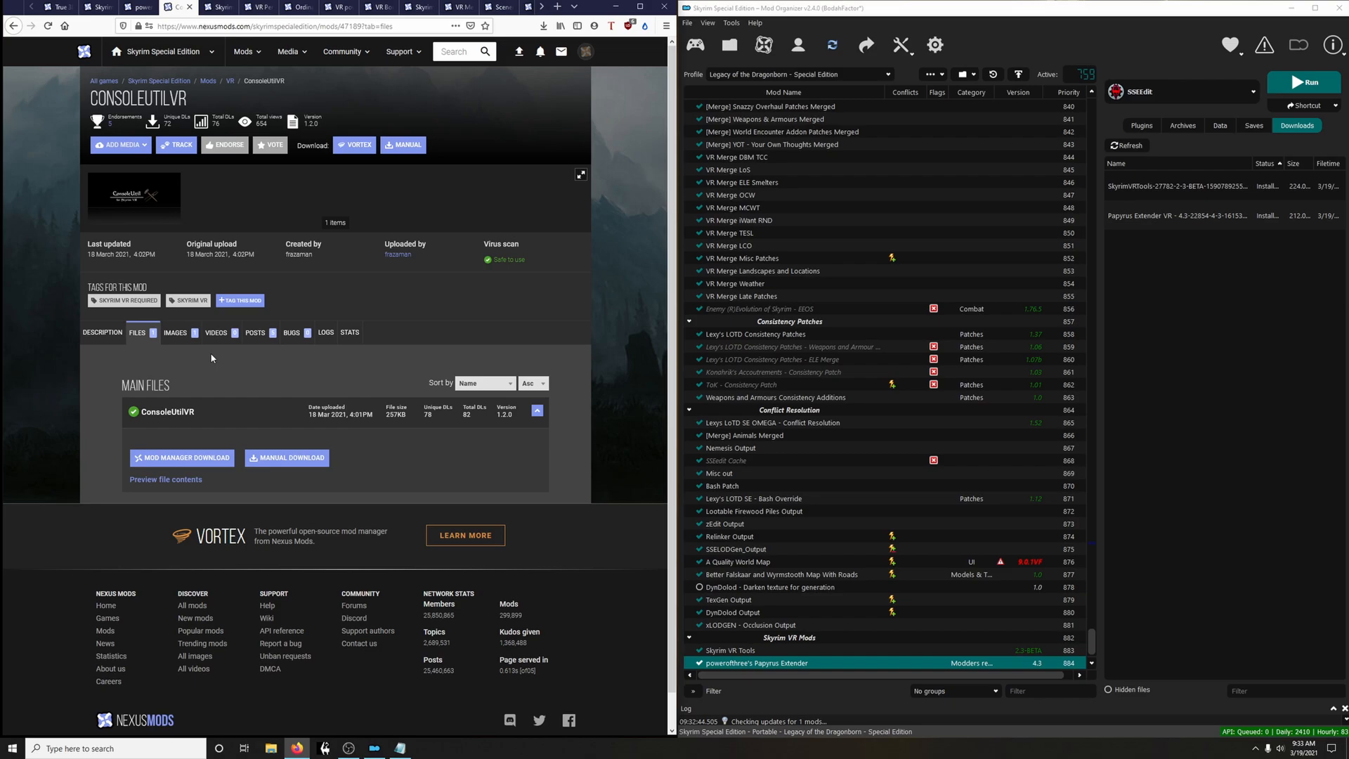
click(200, 461)
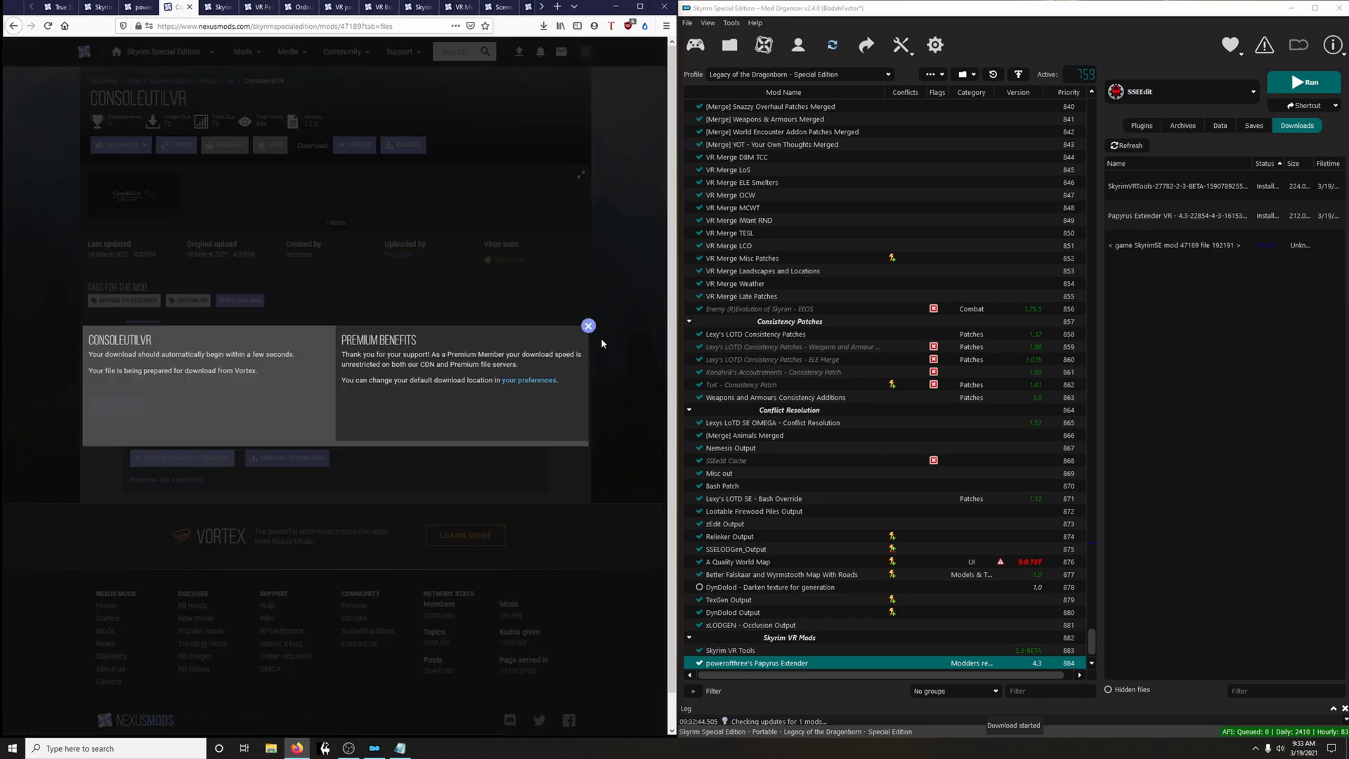
click(604, 342)
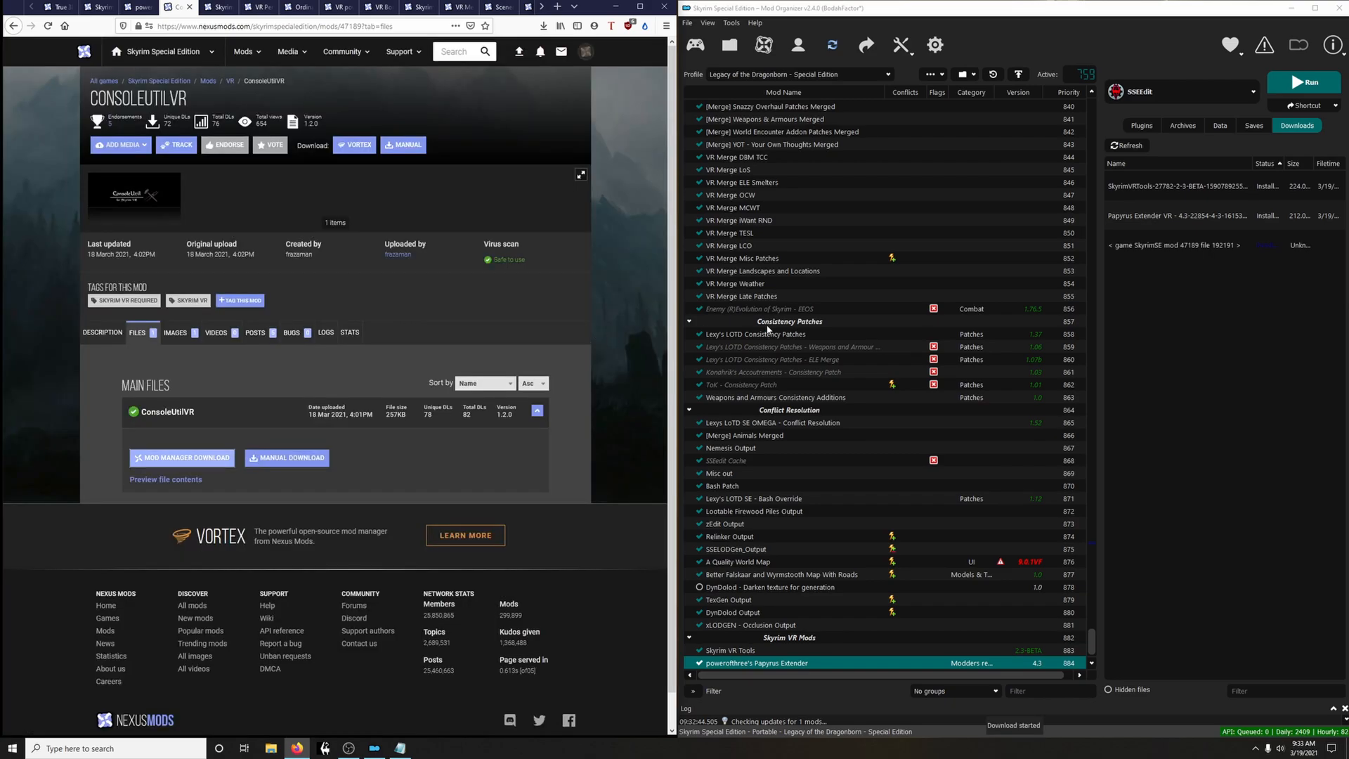
Install and enable the ConsoleUtilVR download, and try to endorse the mod from the mod list
double_click(1132, 244)
click(1068, 388)
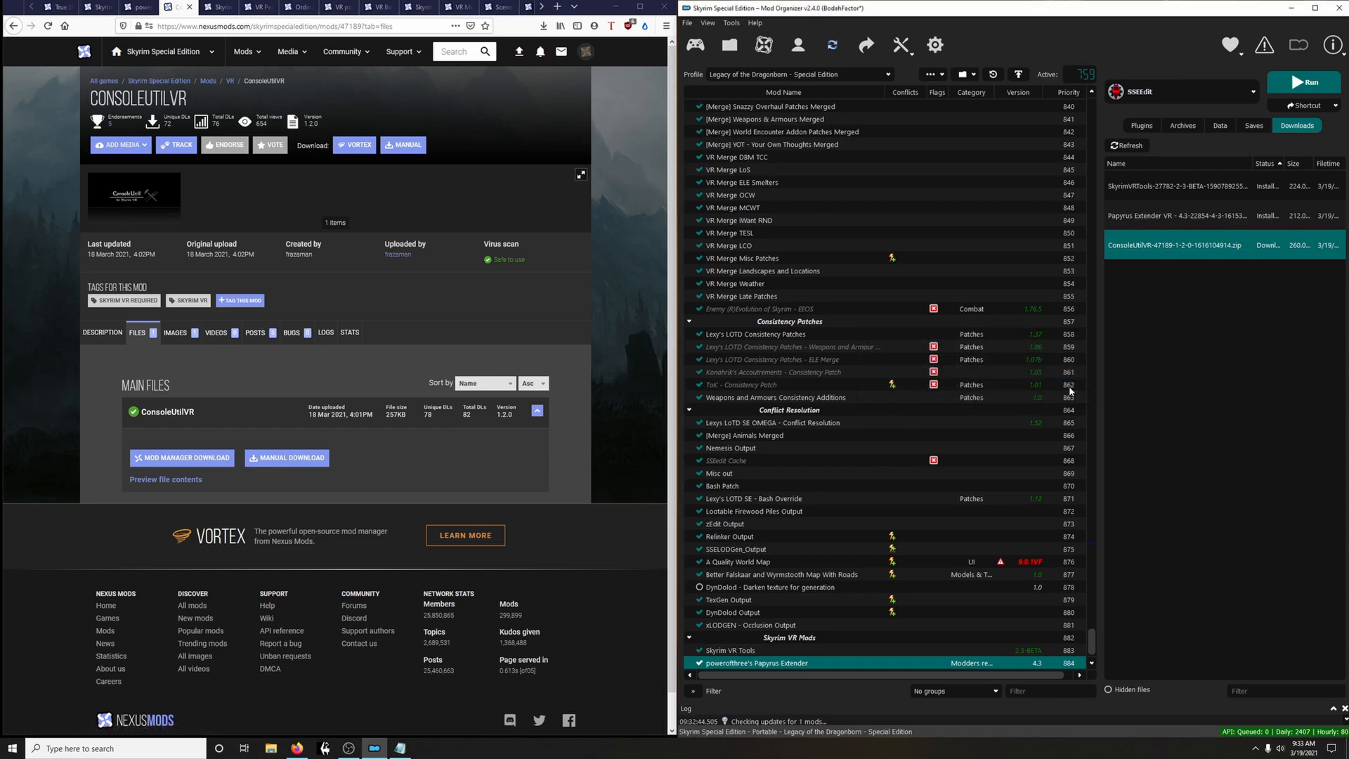
click(699, 663)
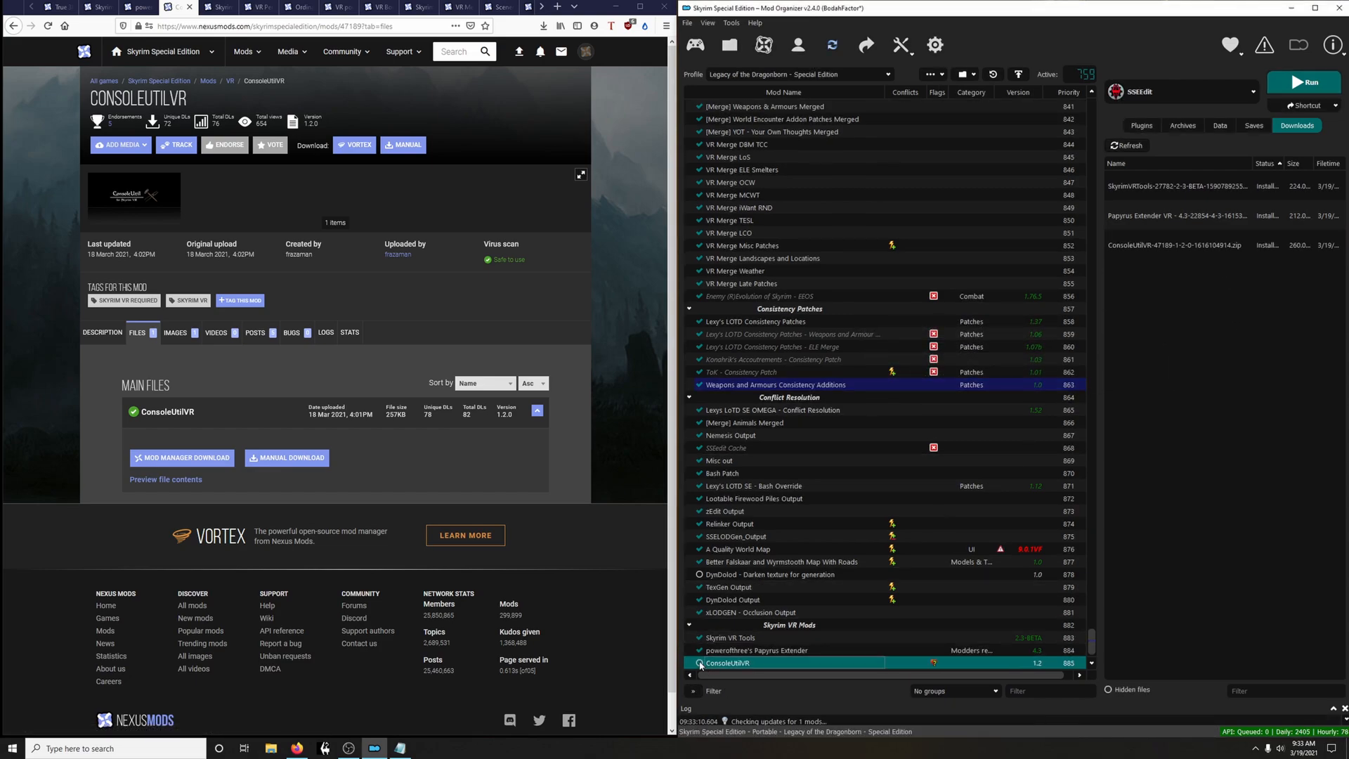
right_click(918, 650)
click(956, 569)
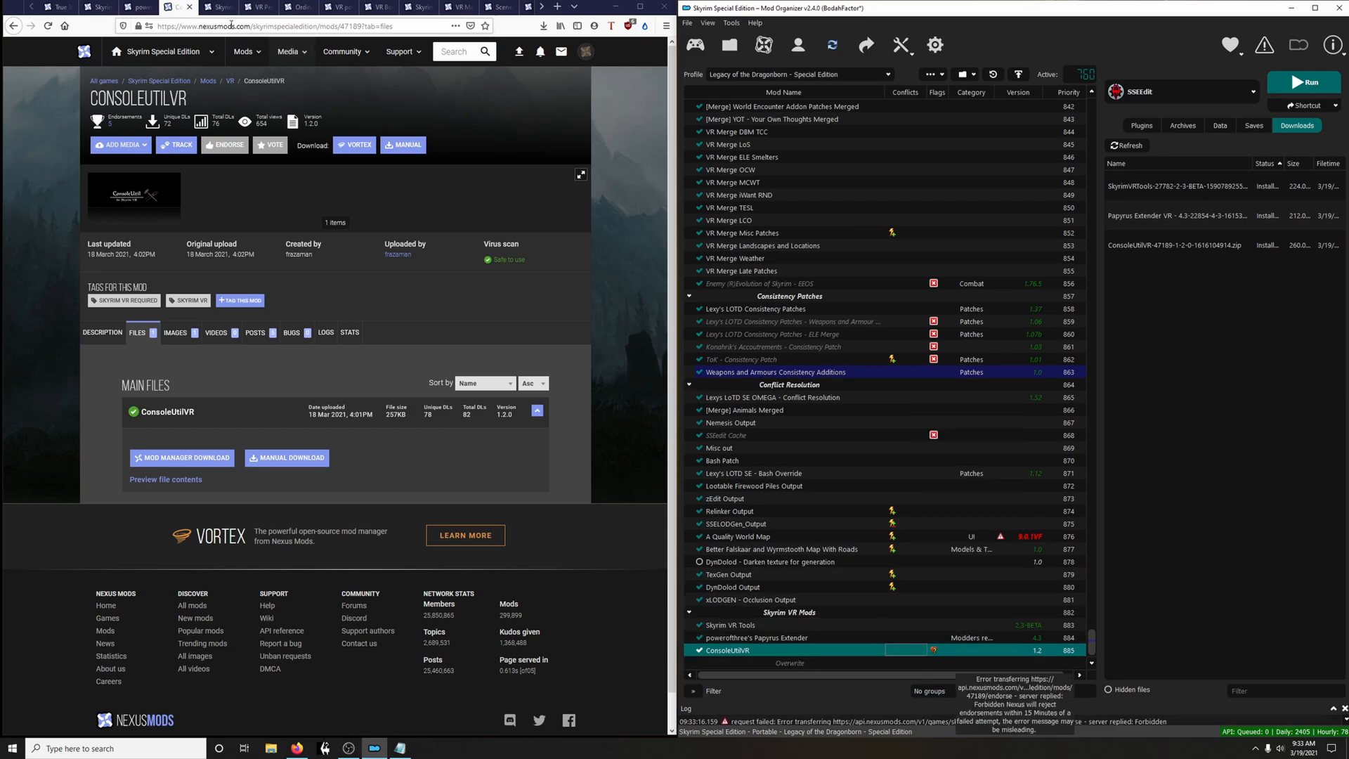
Download the Skyrim VR Dwarven Ballista Texture Fix 1.0 through the mod manager, install it under its suggested name and enable it
click(219, 7)
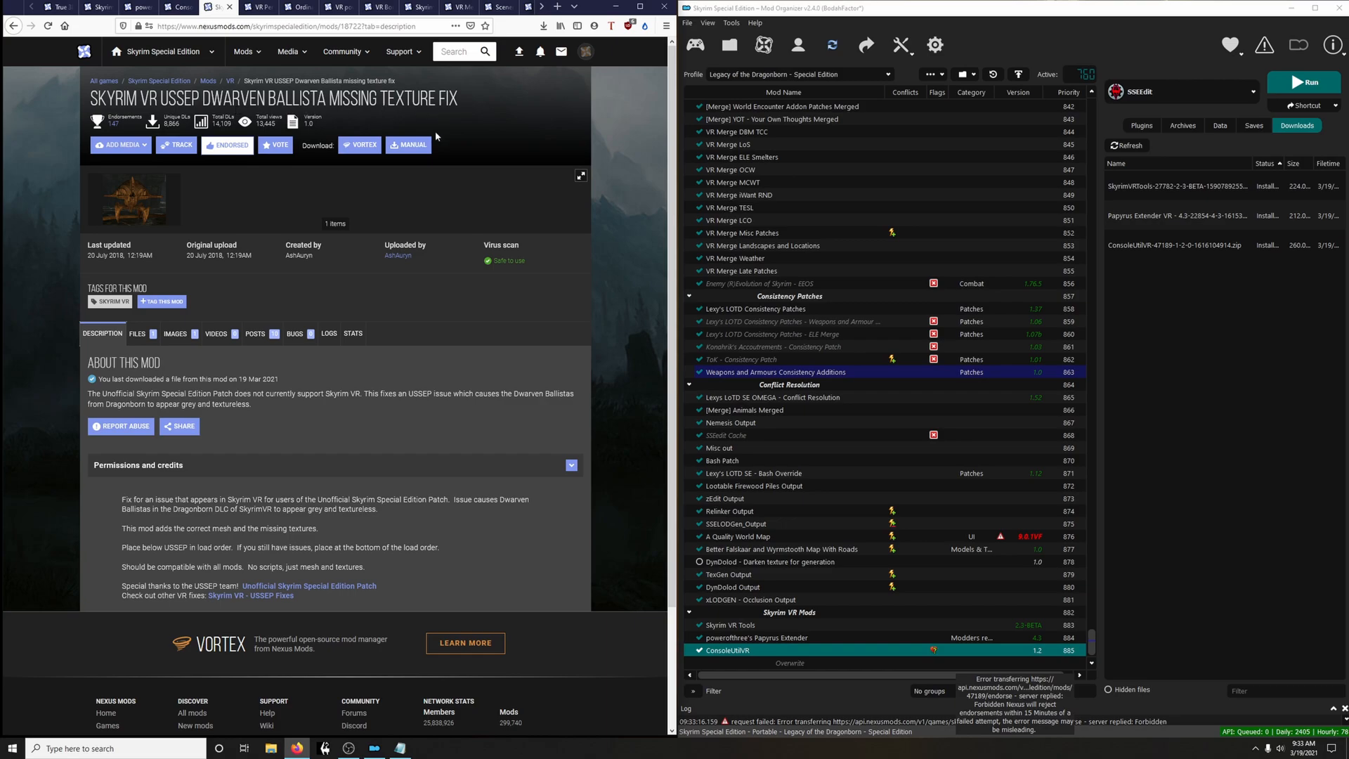
click(138, 333)
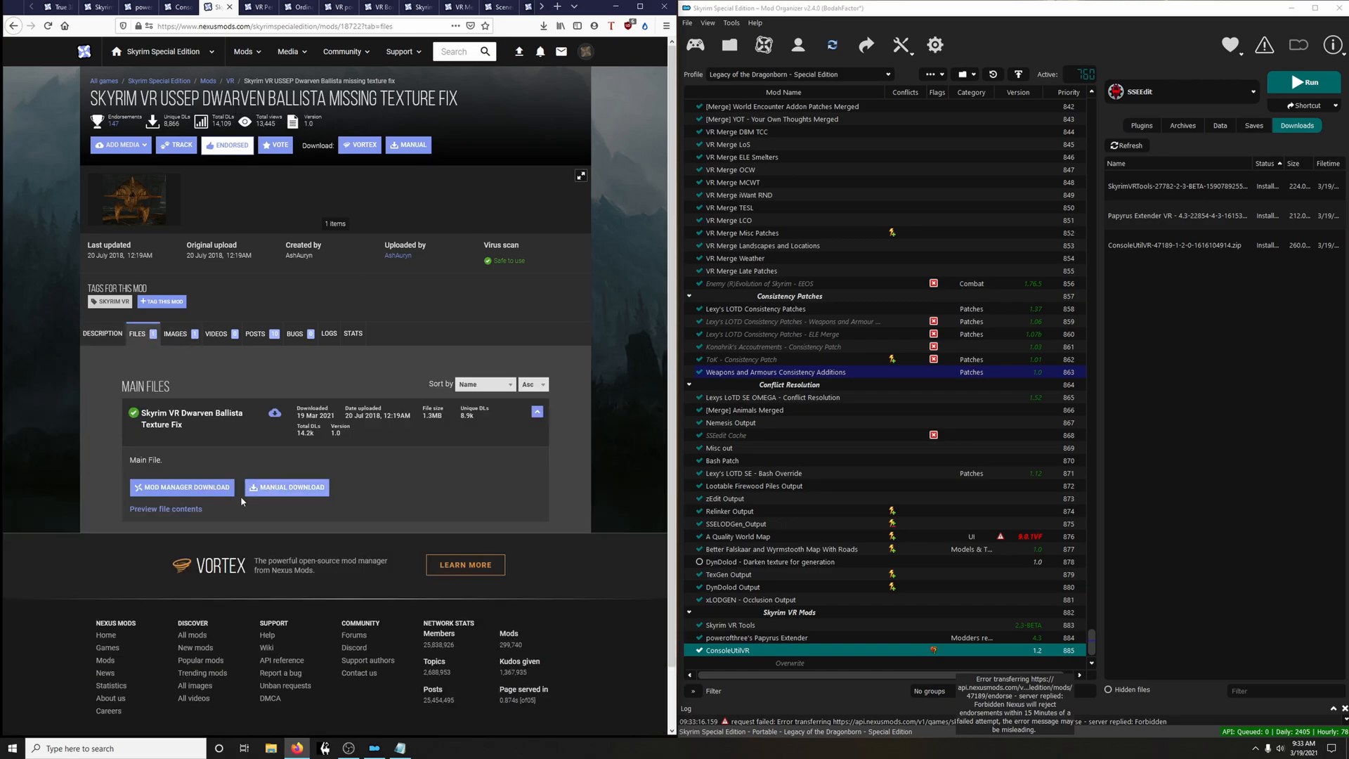
click(220, 489)
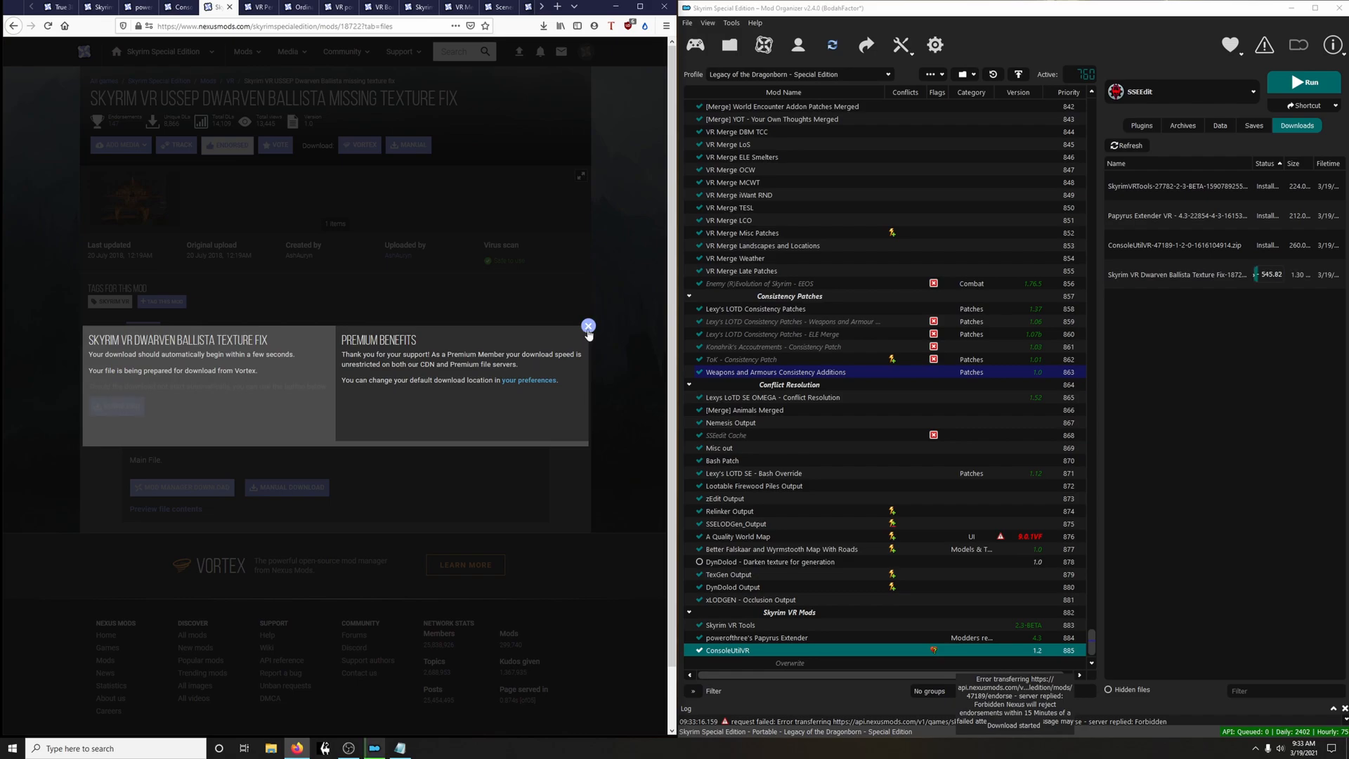
click(588, 328)
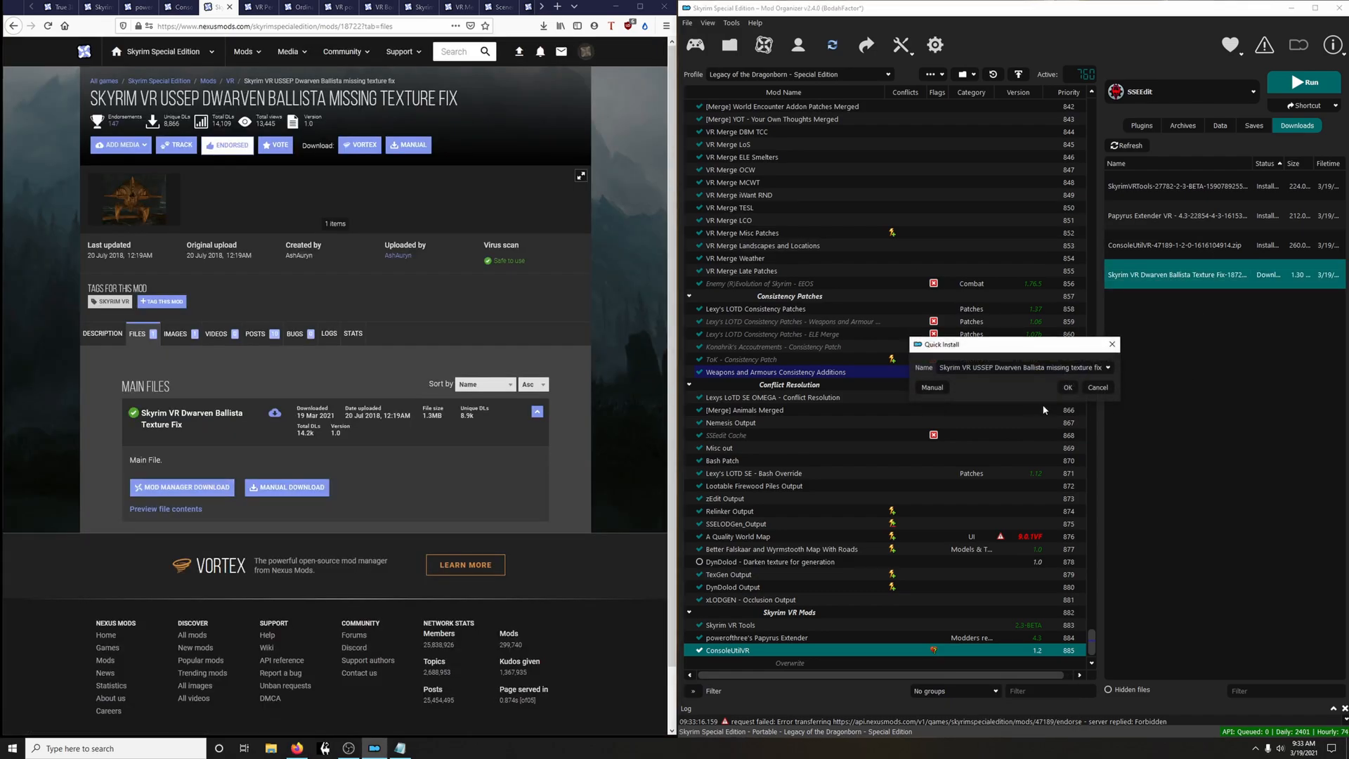
click(1067, 387)
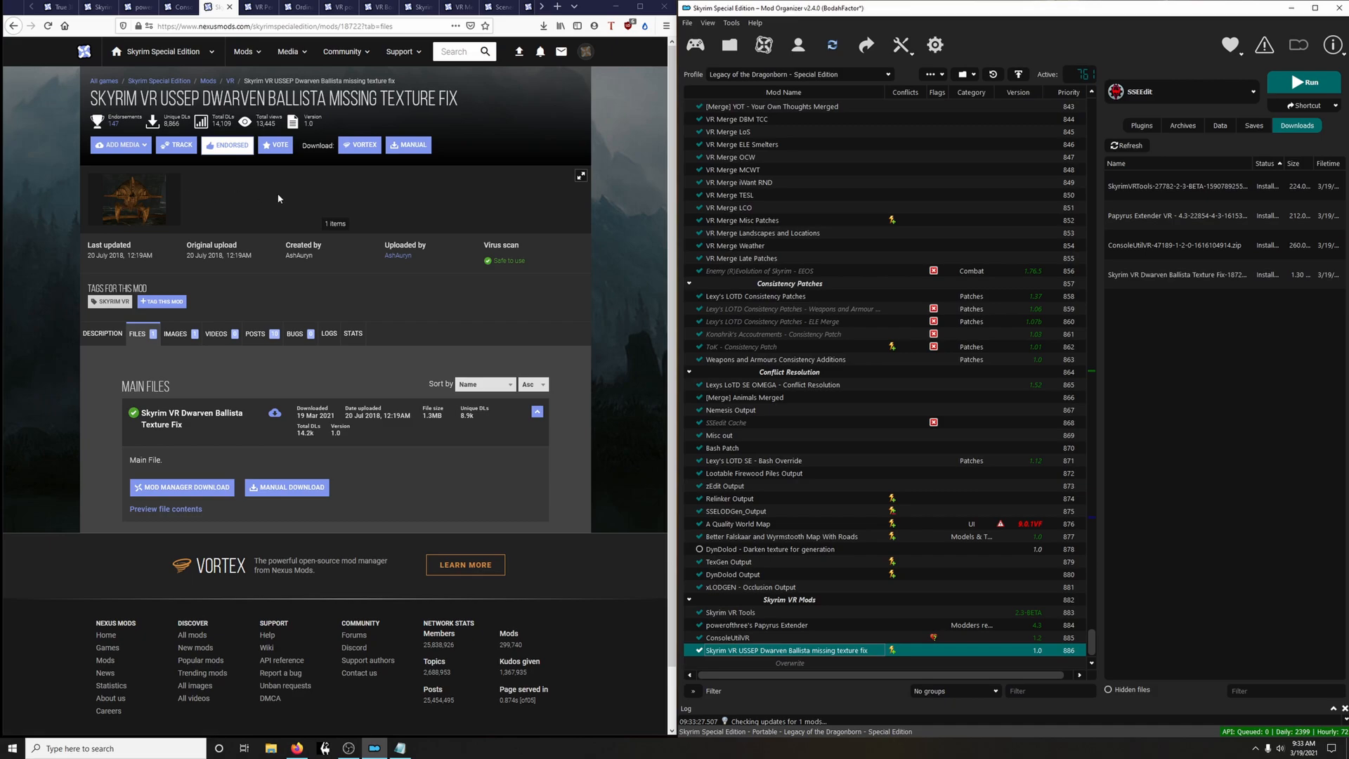
Download the SKSEVR Perk Extender 2.0 main file from the VR Perk Extender page through the mod manager
click(253, 10)
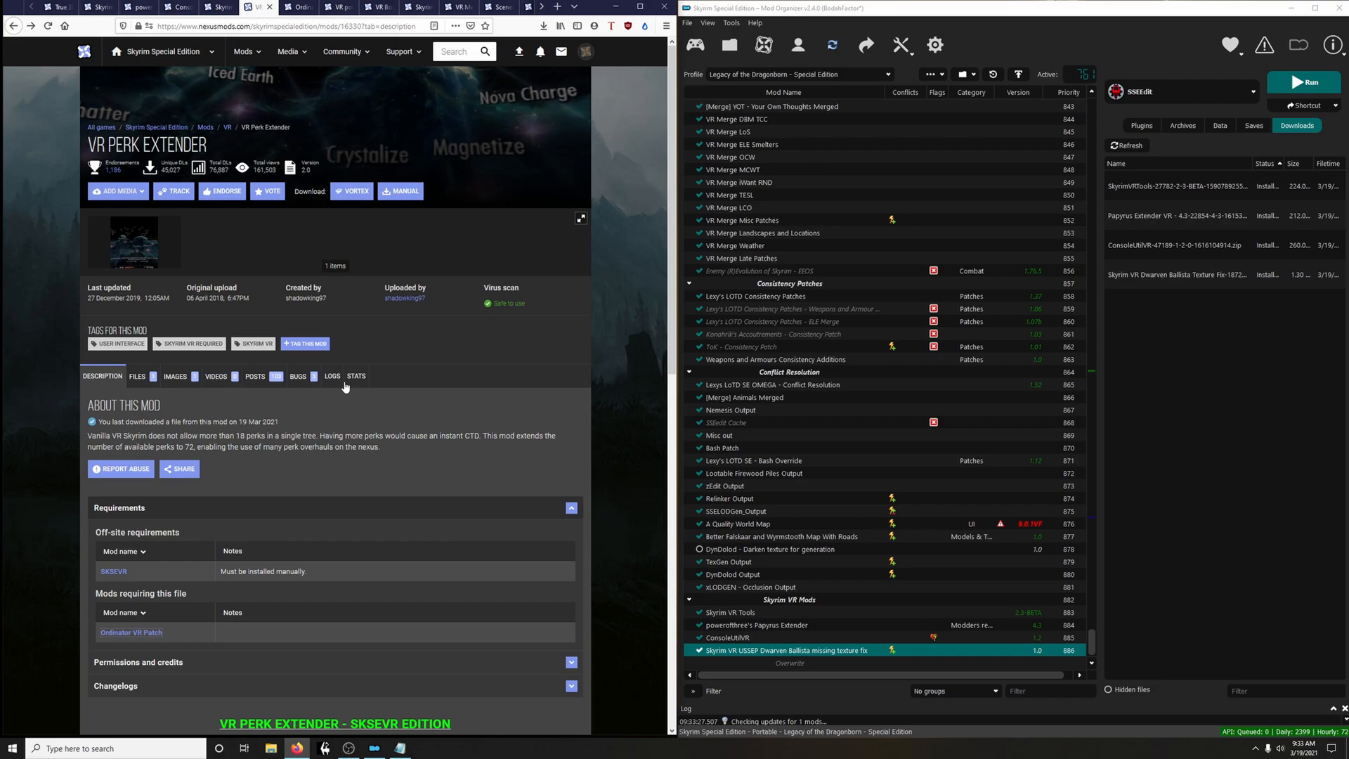
click(139, 376)
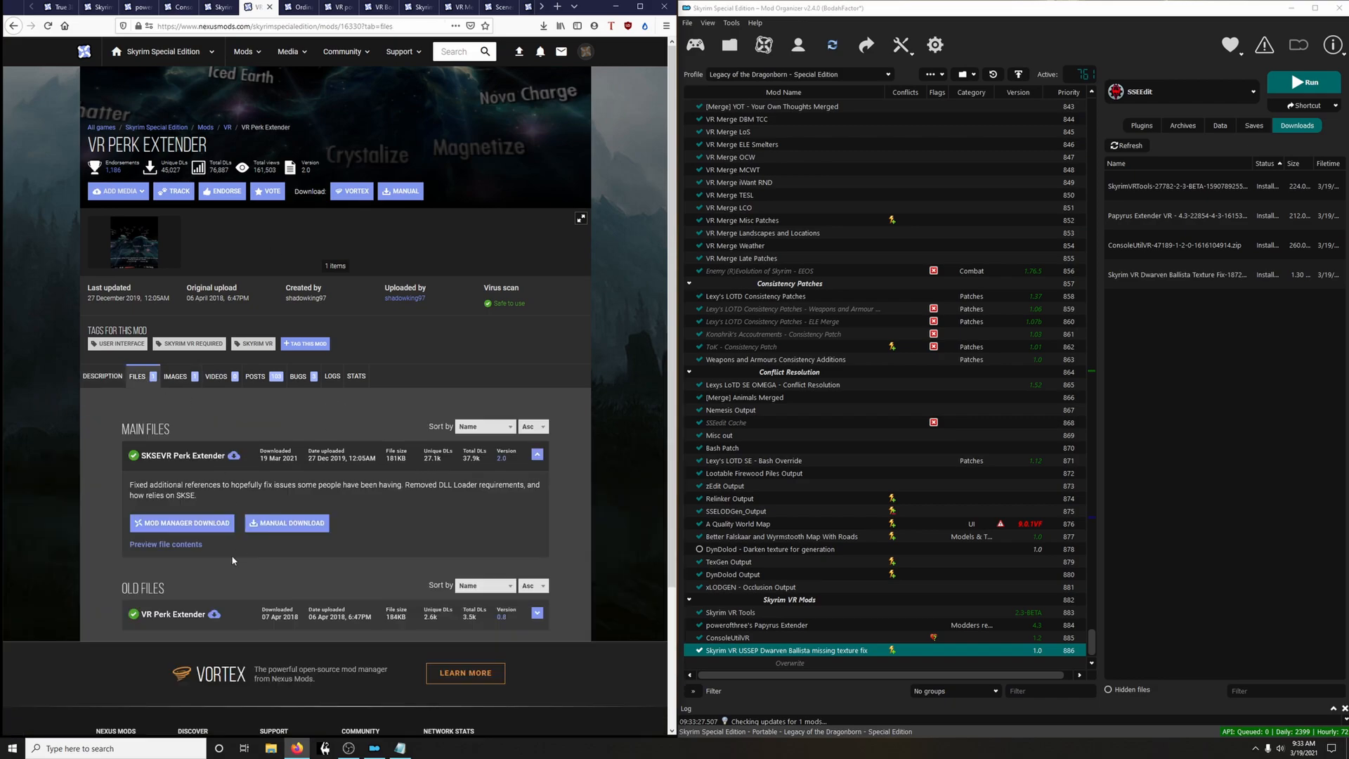
click(214, 528)
click(124, 347)
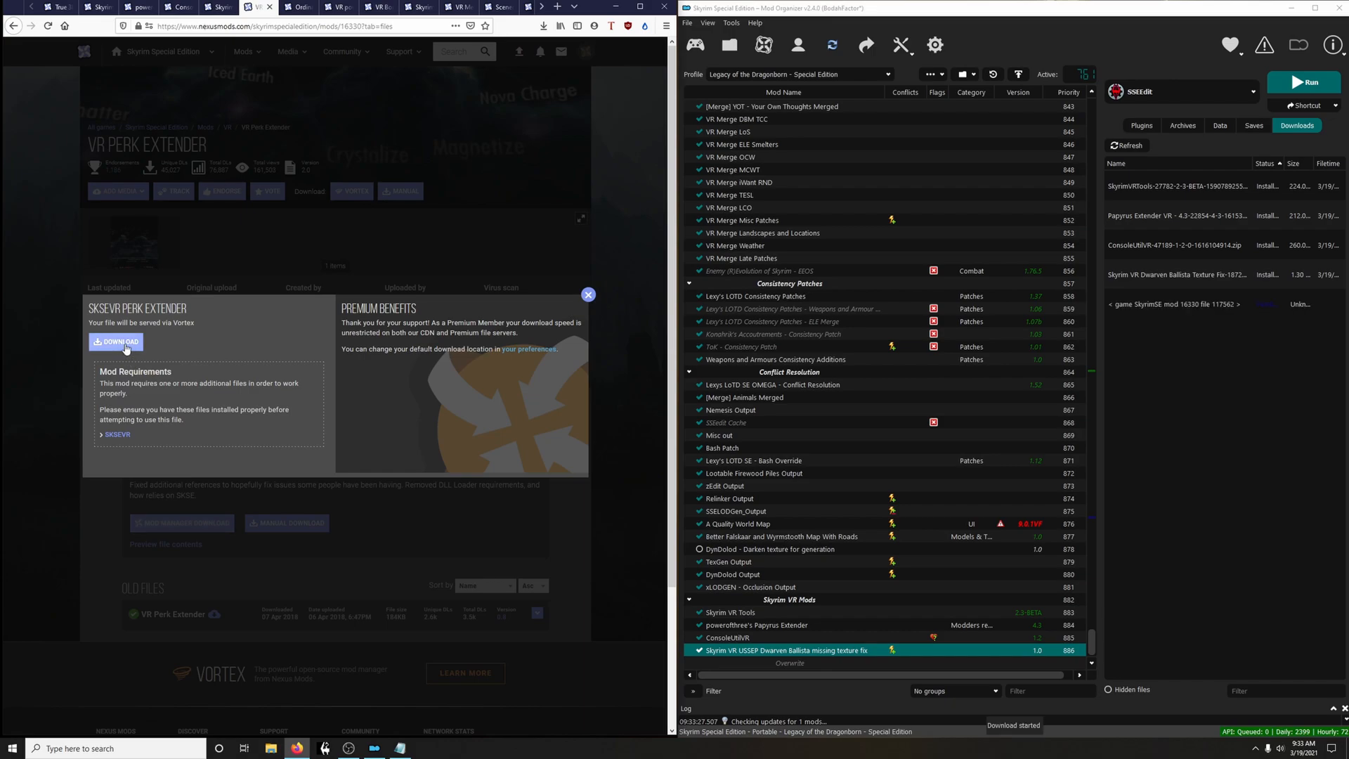
click(588, 295)
Install the SKSEVR Perk Extender download as VR Perk Extender and enable the mod
double_click(1159, 304)
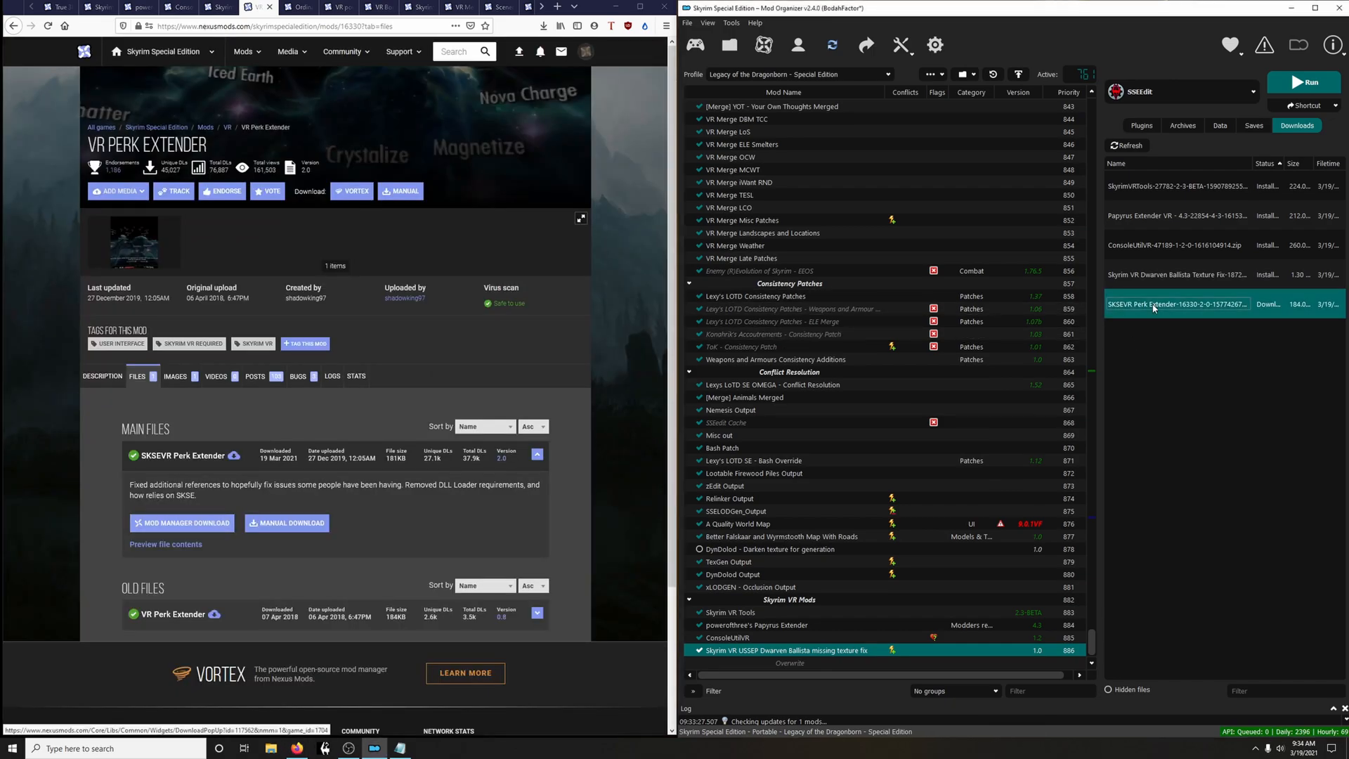
click(1067, 390)
click(699, 662)
Download the Ordinator VR Patch 0.62 main file from its Nexus page through the mod manager
key(ctrl+Tab)
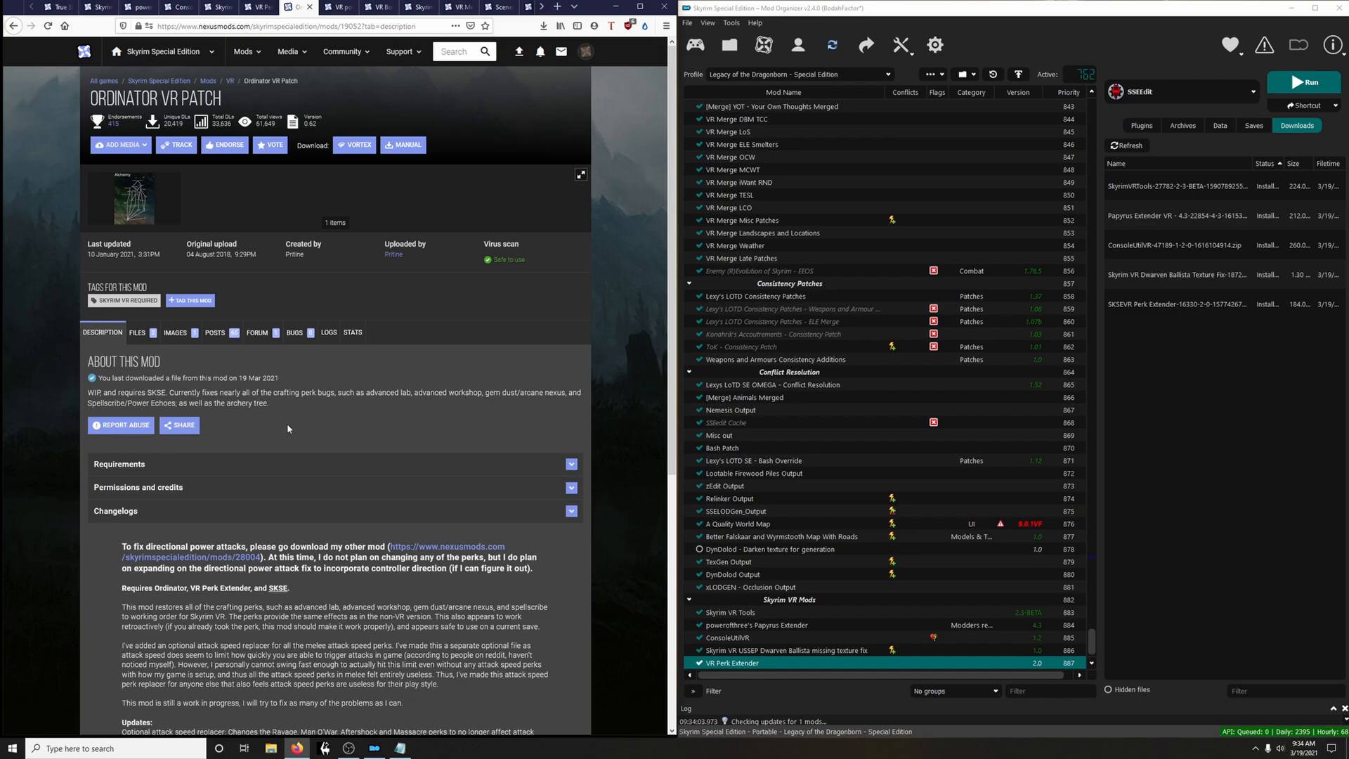
click(153, 336)
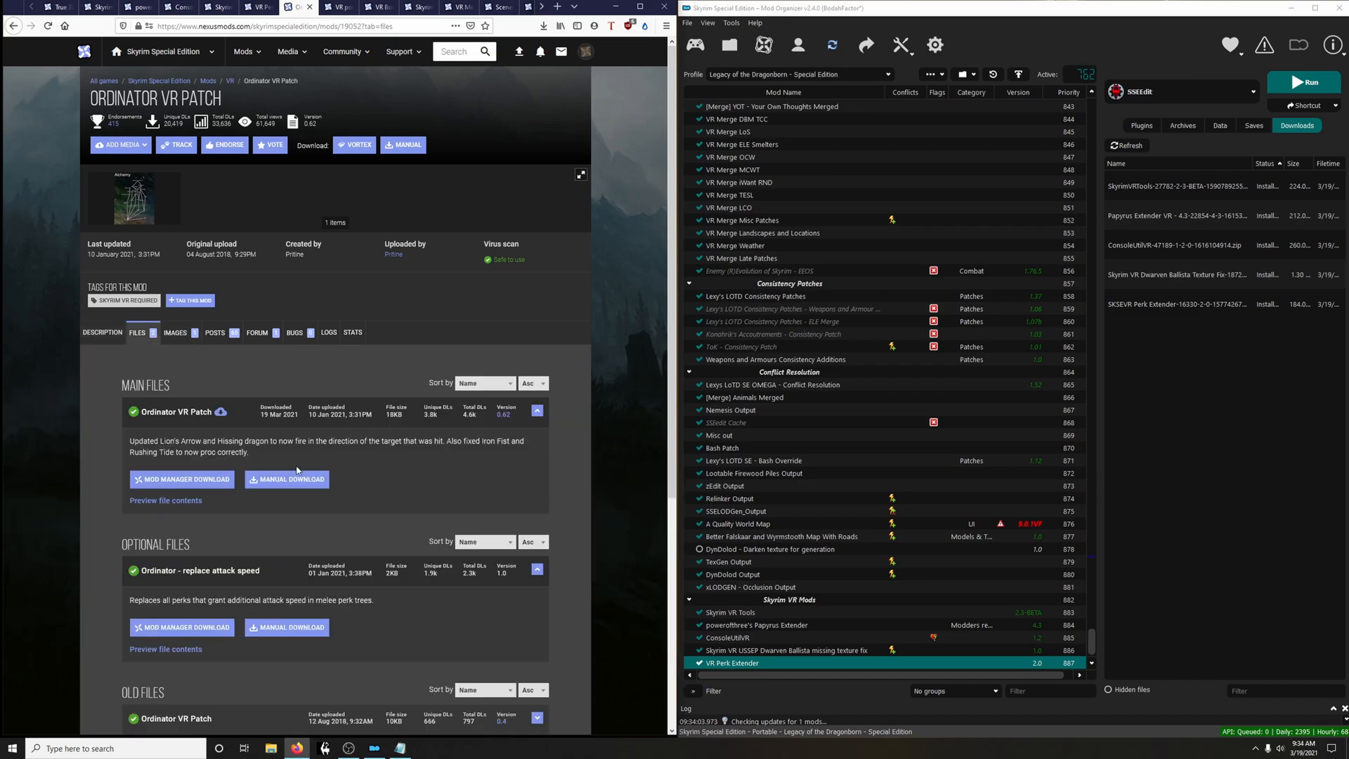
click(216, 480)
click(129, 336)
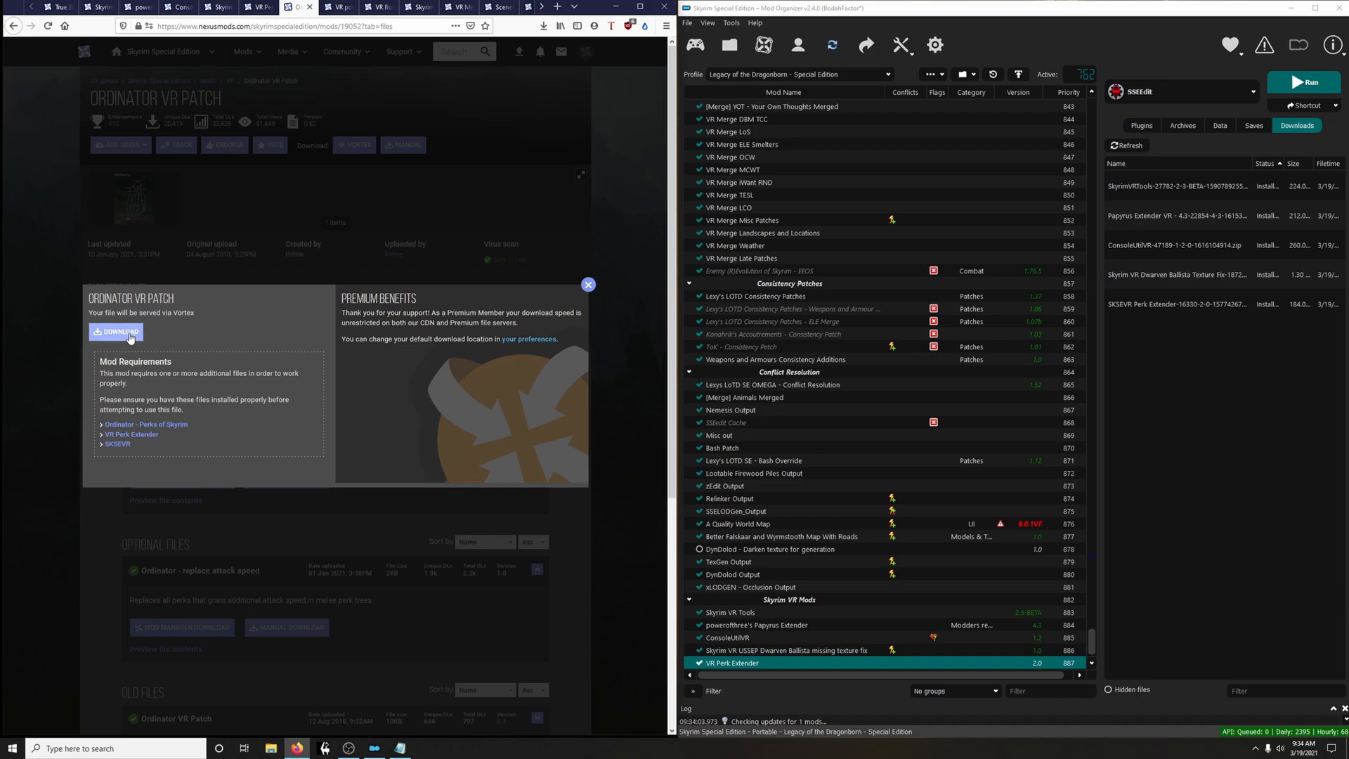
click(622, 298)
Install the Ordinator VR Patch download under its suggested name and enable the mod
double_click(1155, 334)
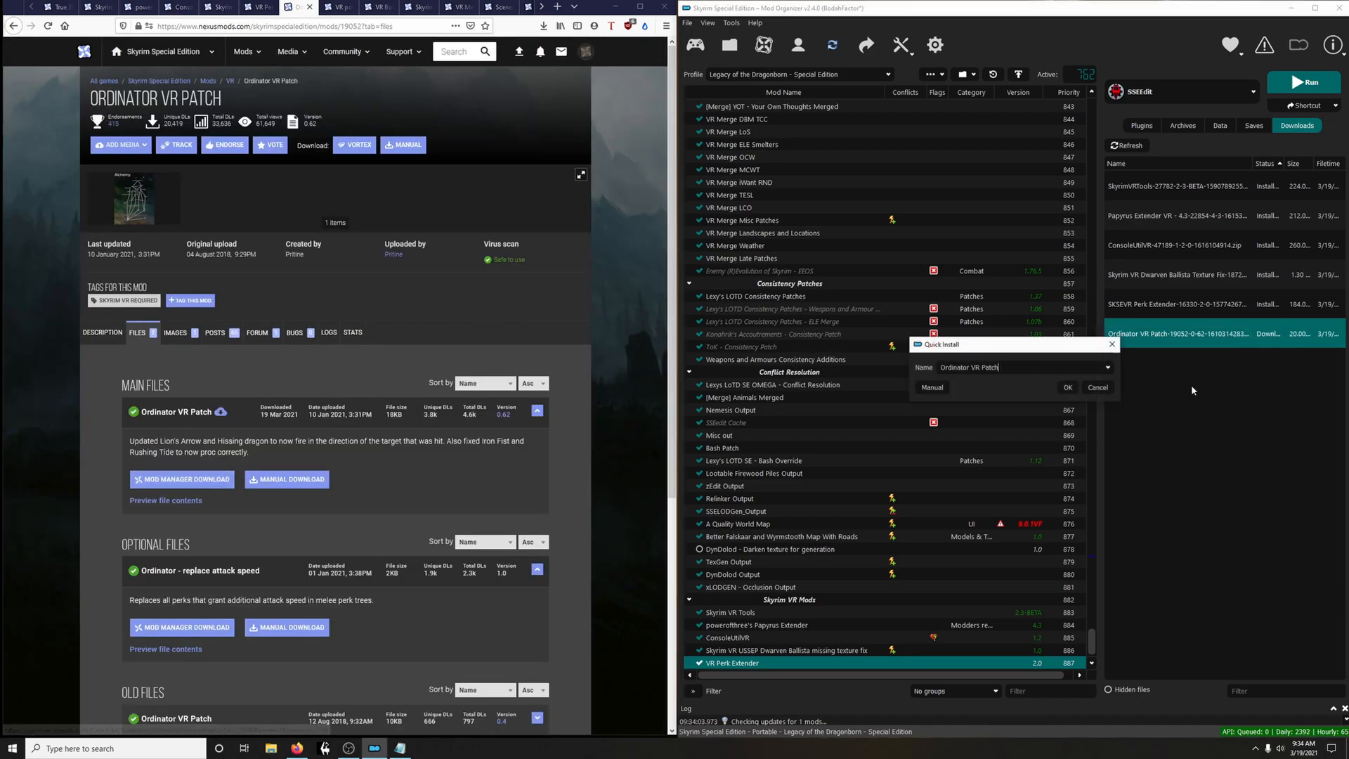
click(1075, 392)
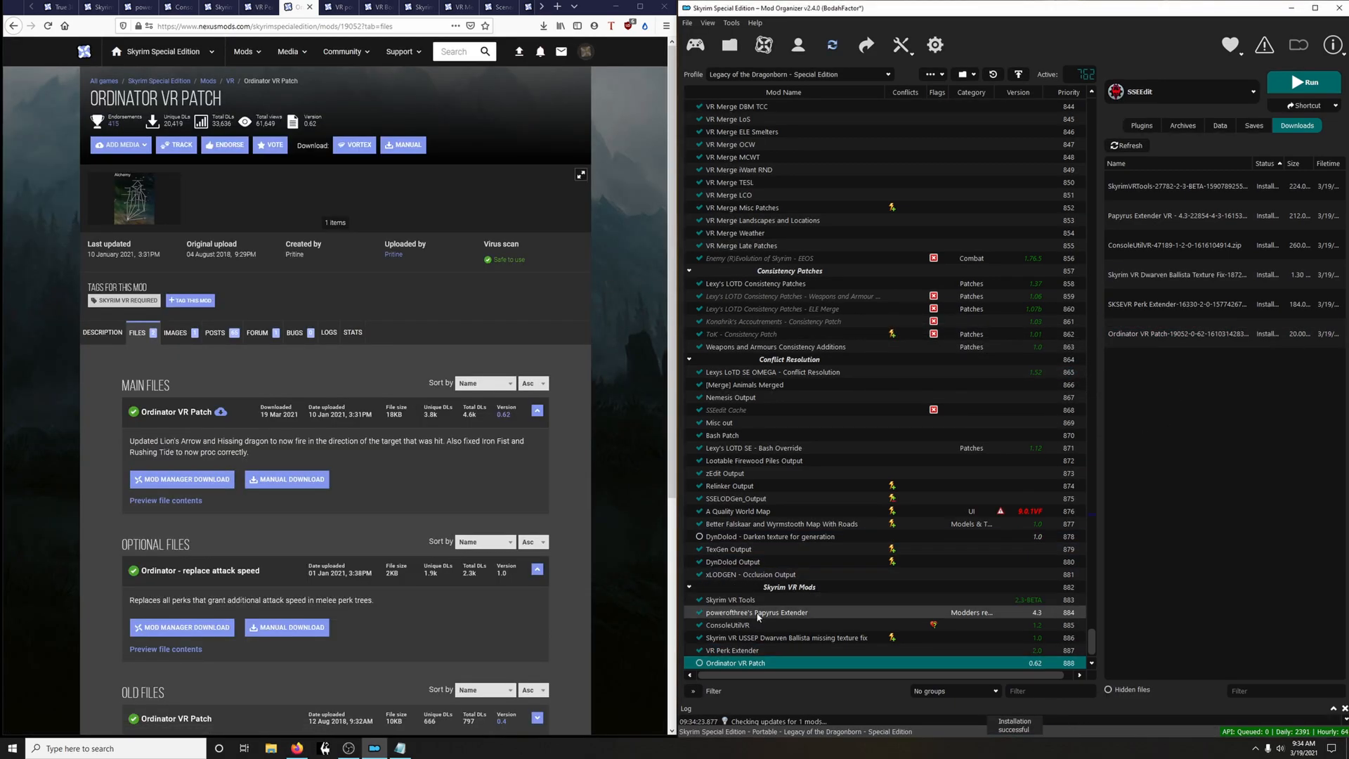
scroll(745, 618, down, 1)
click(699, 650)
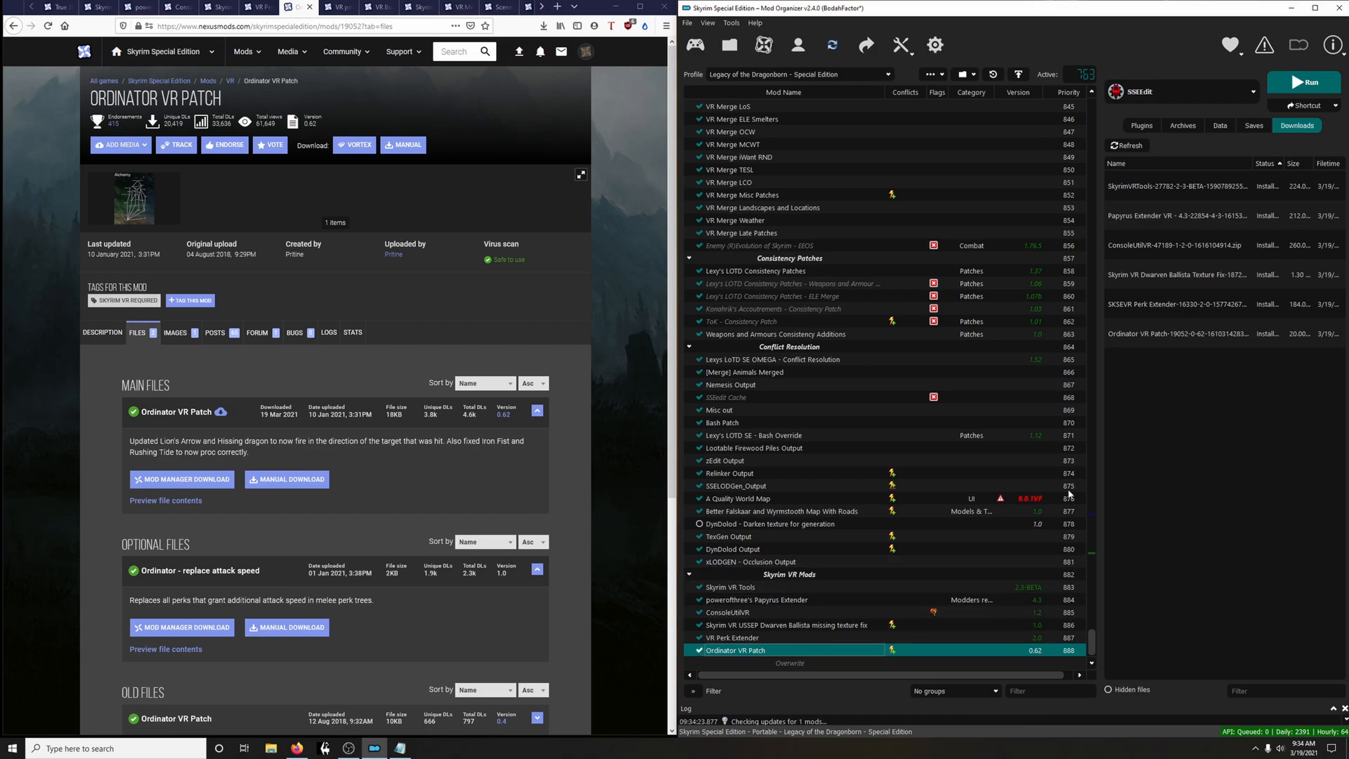
Download the VR power attack fix 0.8 main file from its Nexus page through the mod manager
click(335, 7)
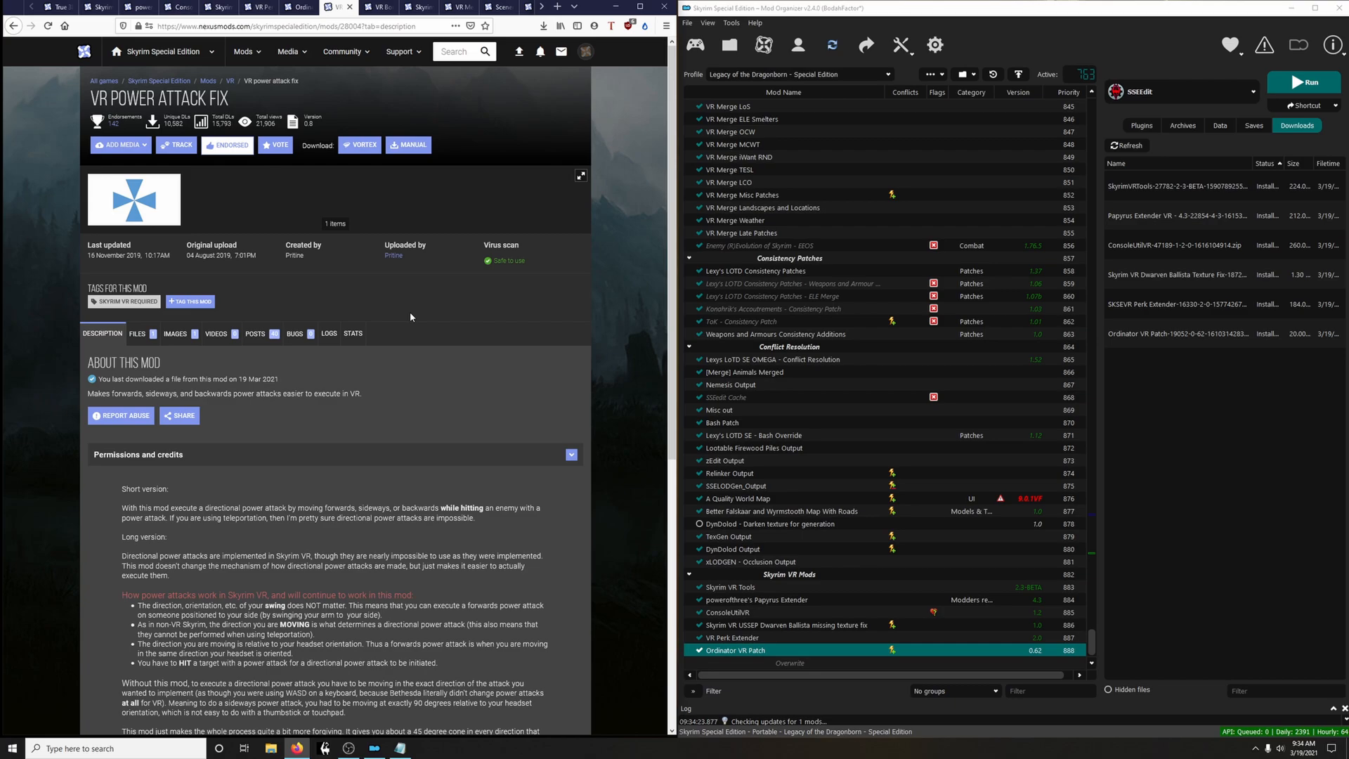
click(137, 334)
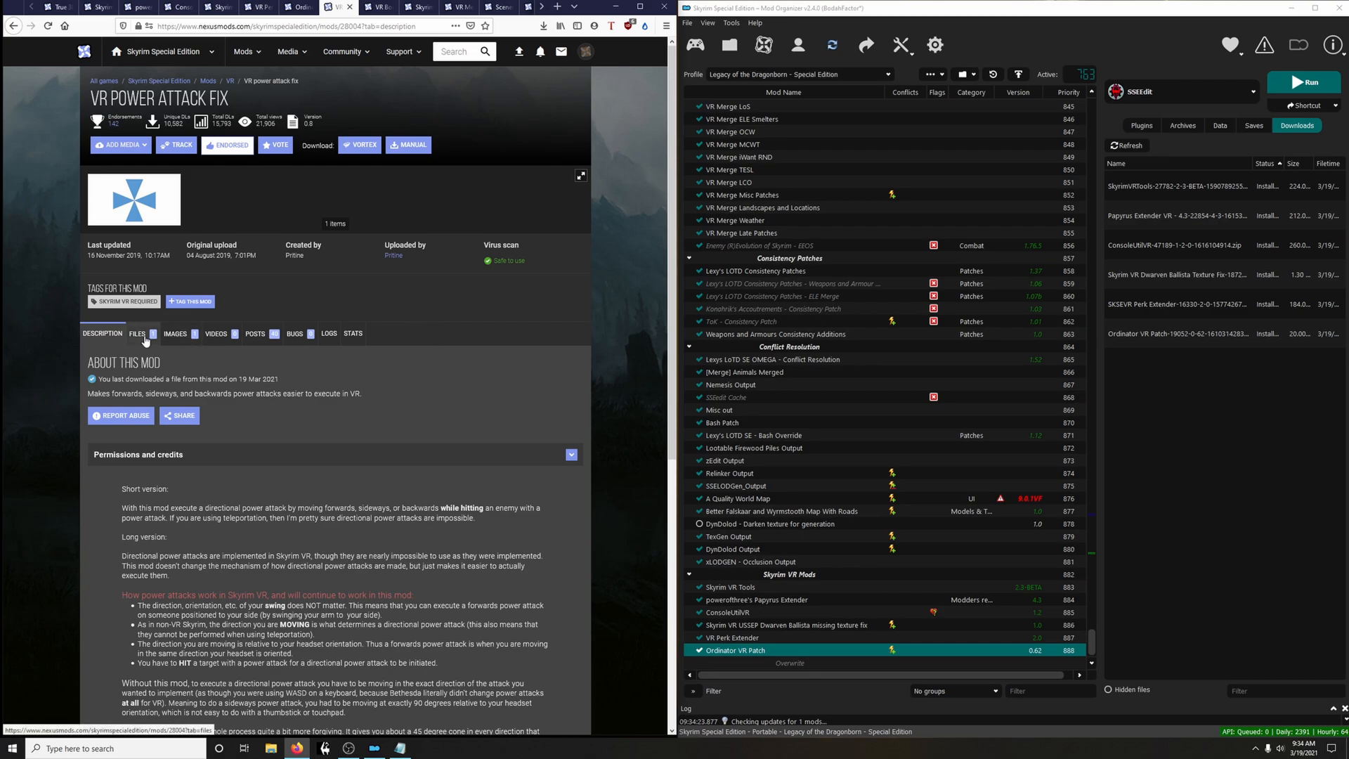
click(201, 477)
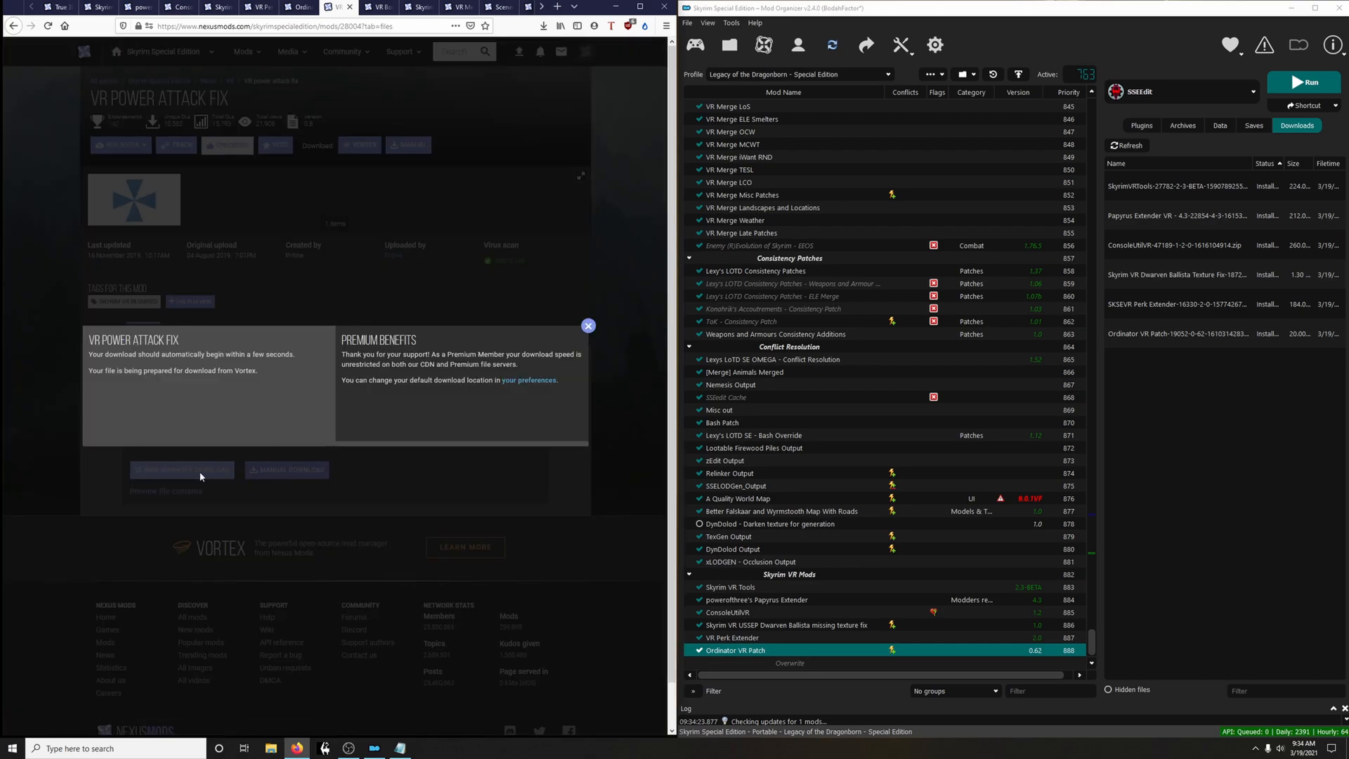
click(587, 327)
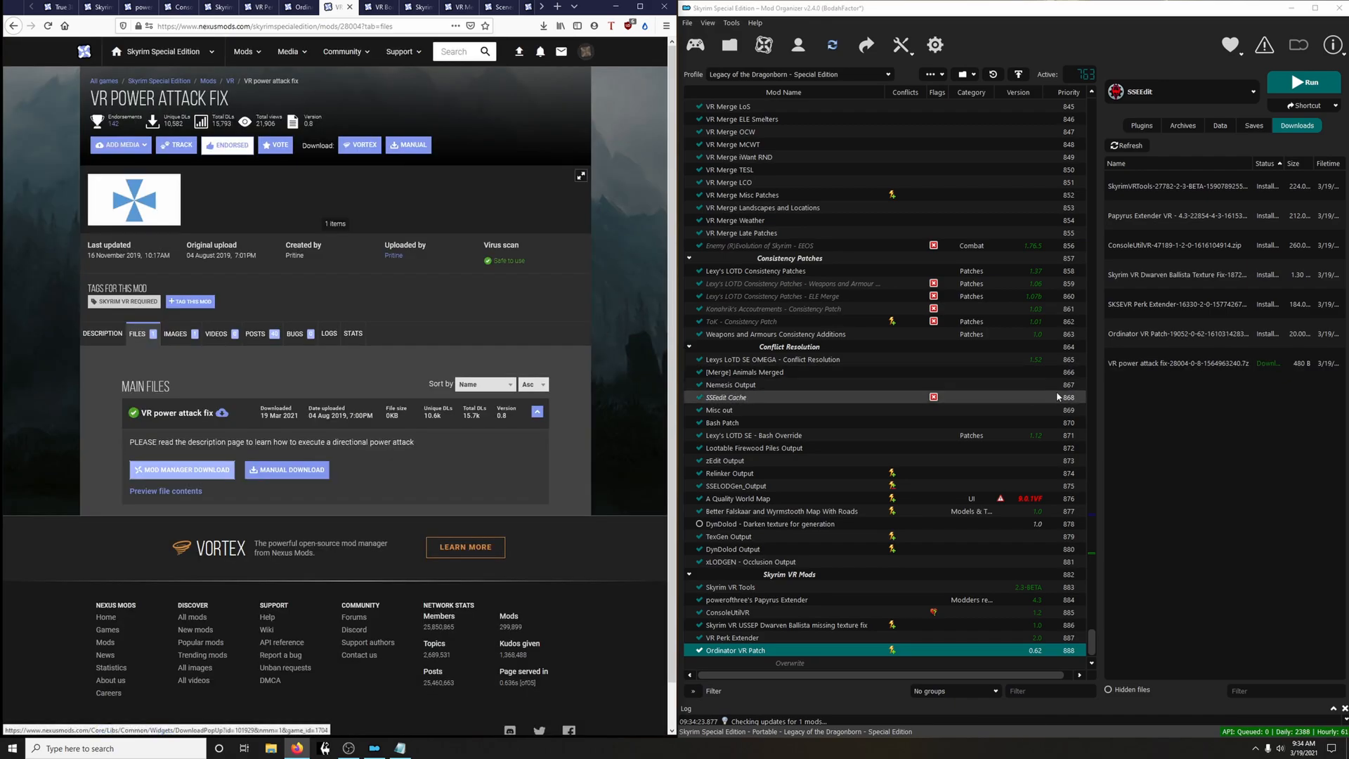
Install the VR power attack fix download under its suggested name and enable the mod
double_click(1187, 364)
click(1067, 387)
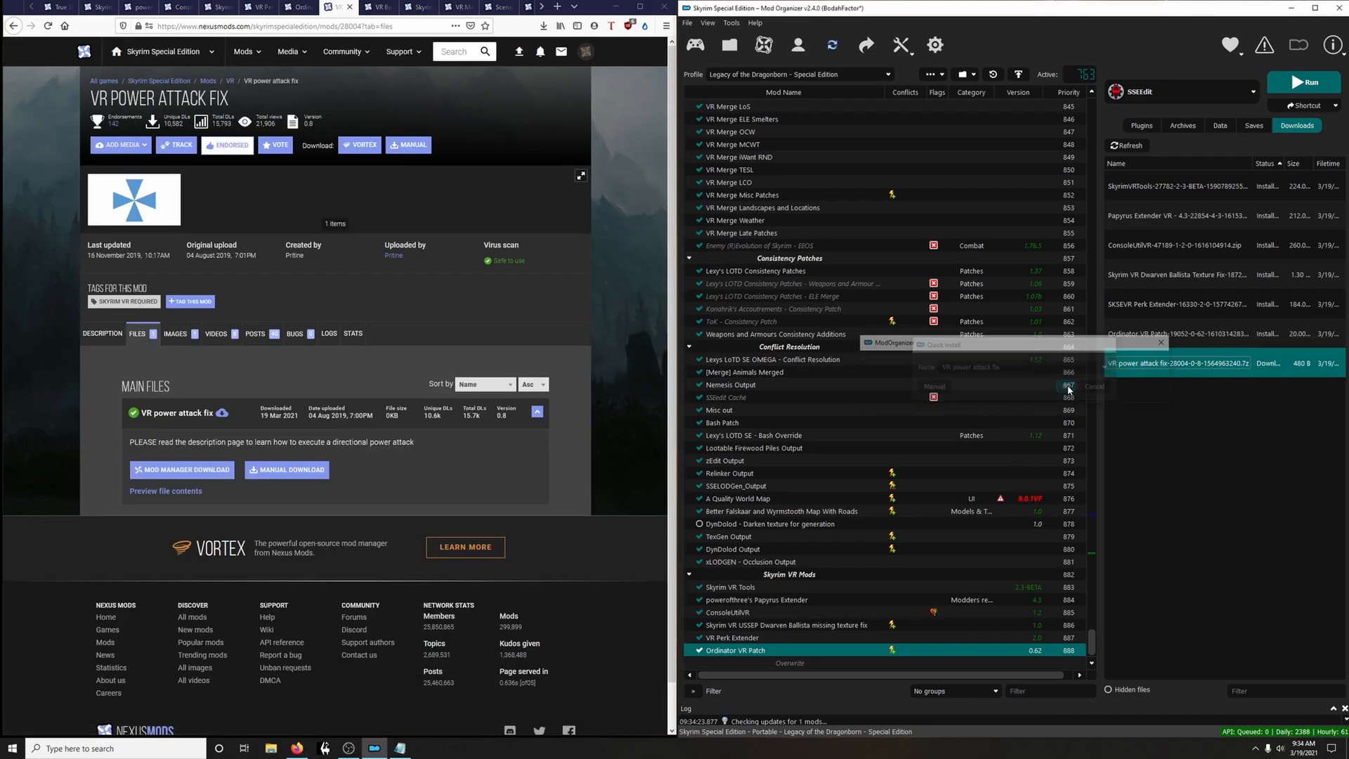
click(700, 650)
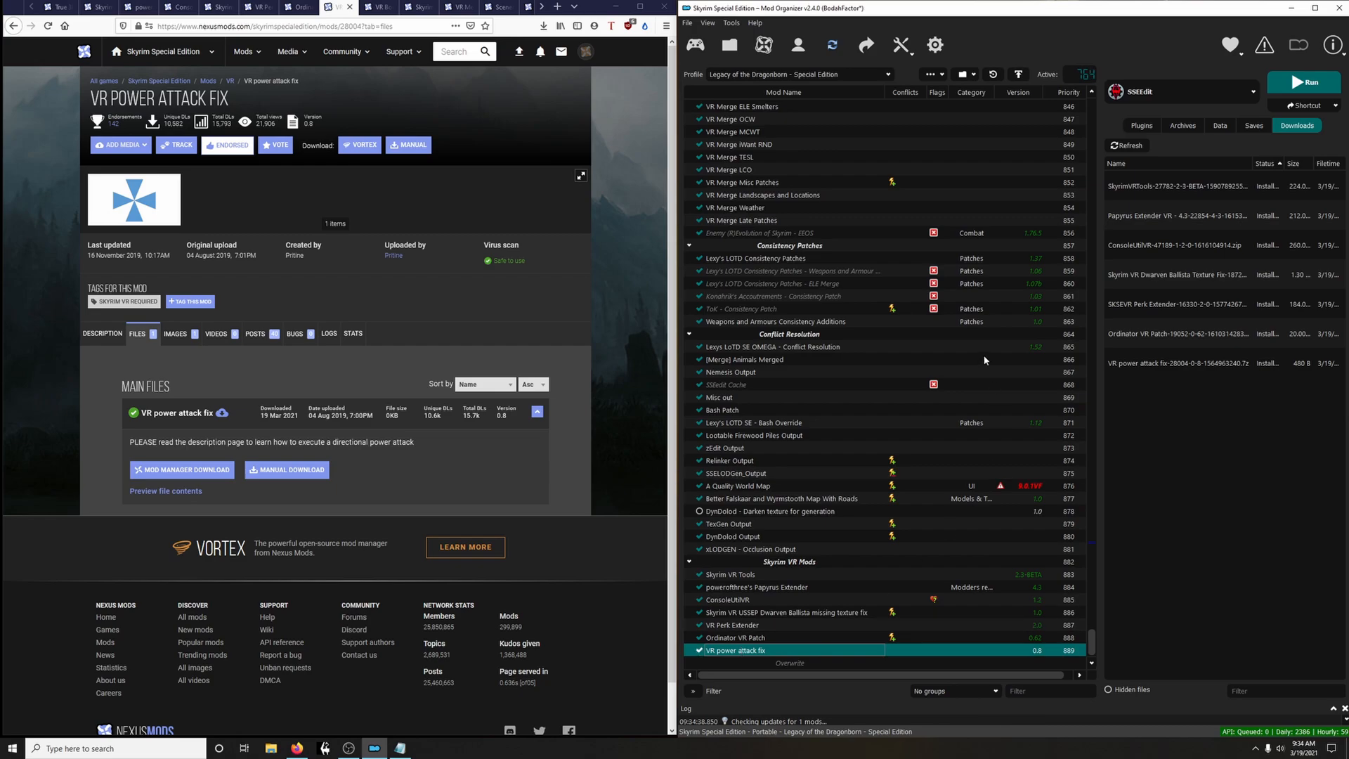
Download VR Bound Bow FX Restored 1.0 through the mod manager, then install and enable it in the mod list
click(379, 7)
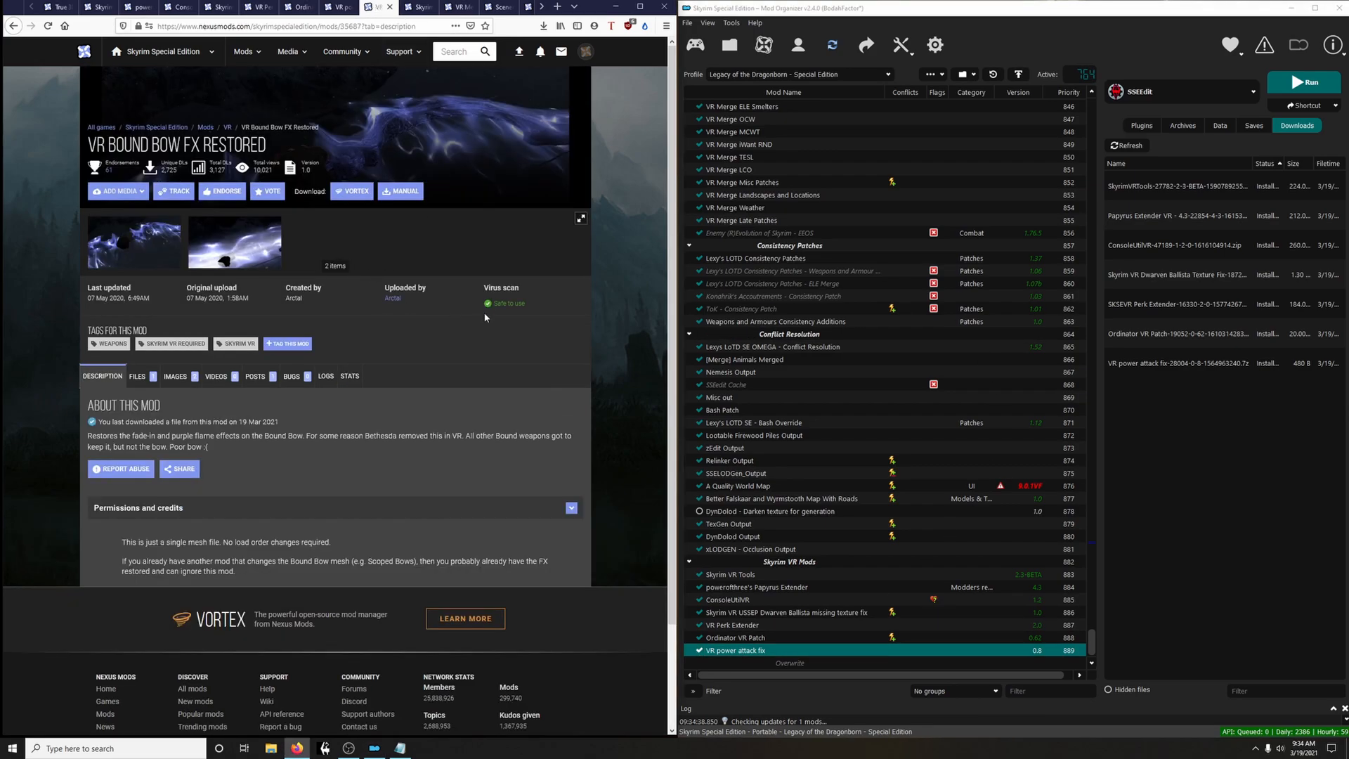
click(137, 376)
click(181, 519)
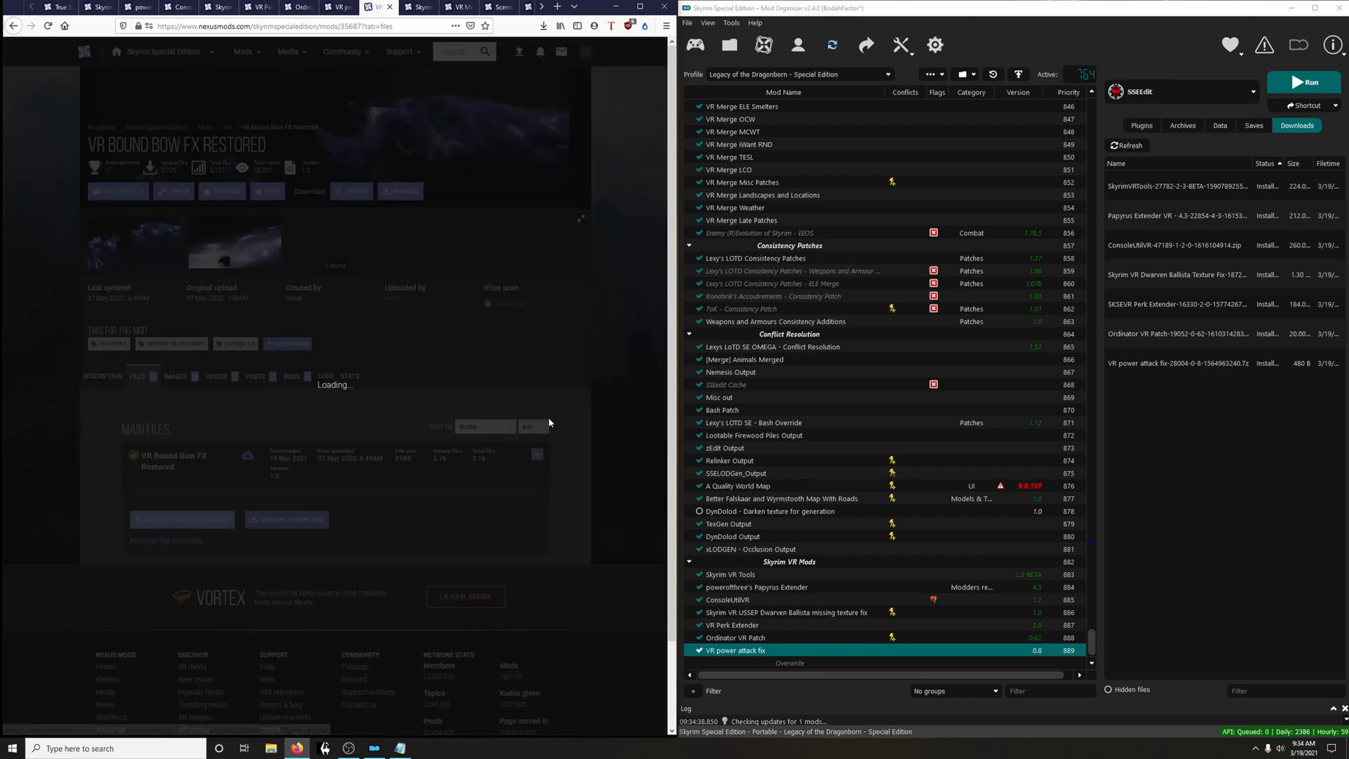
click(592, 321)
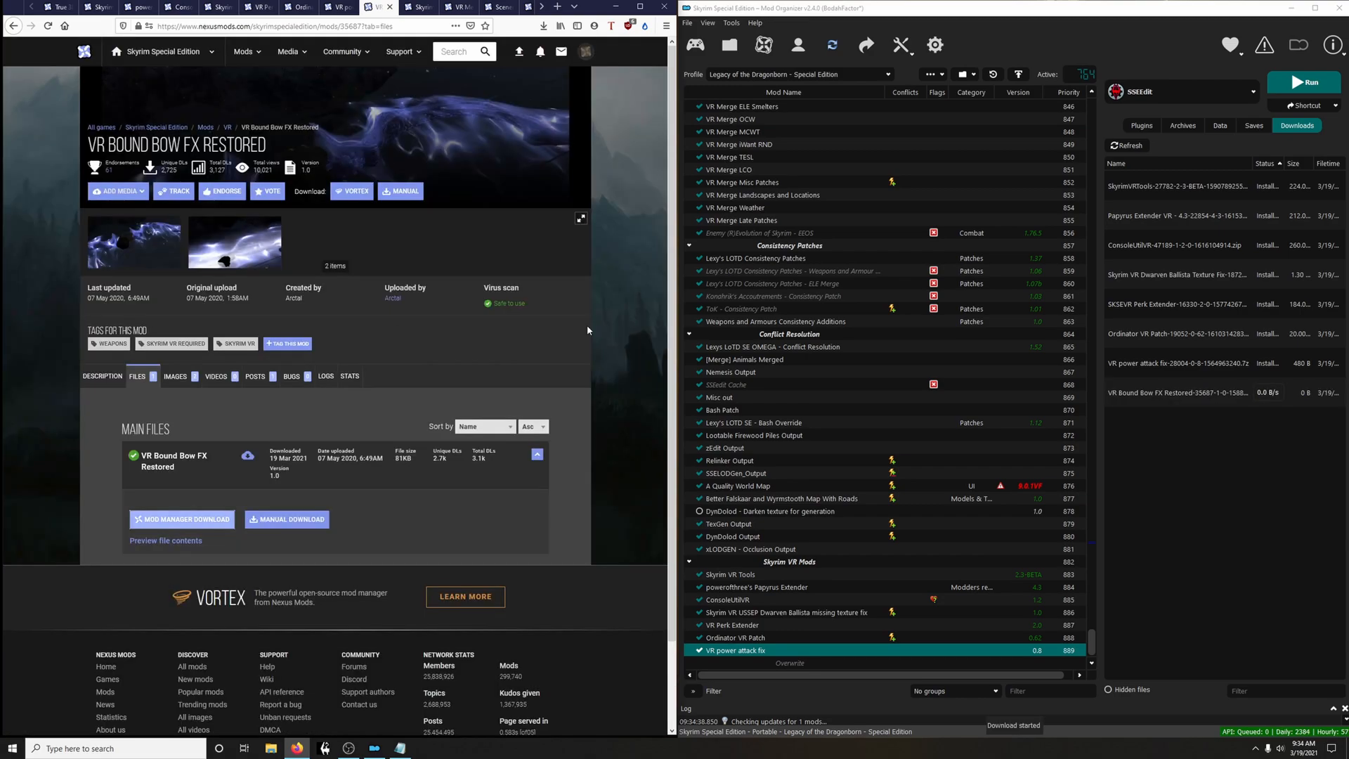
double_click(1187, 390)
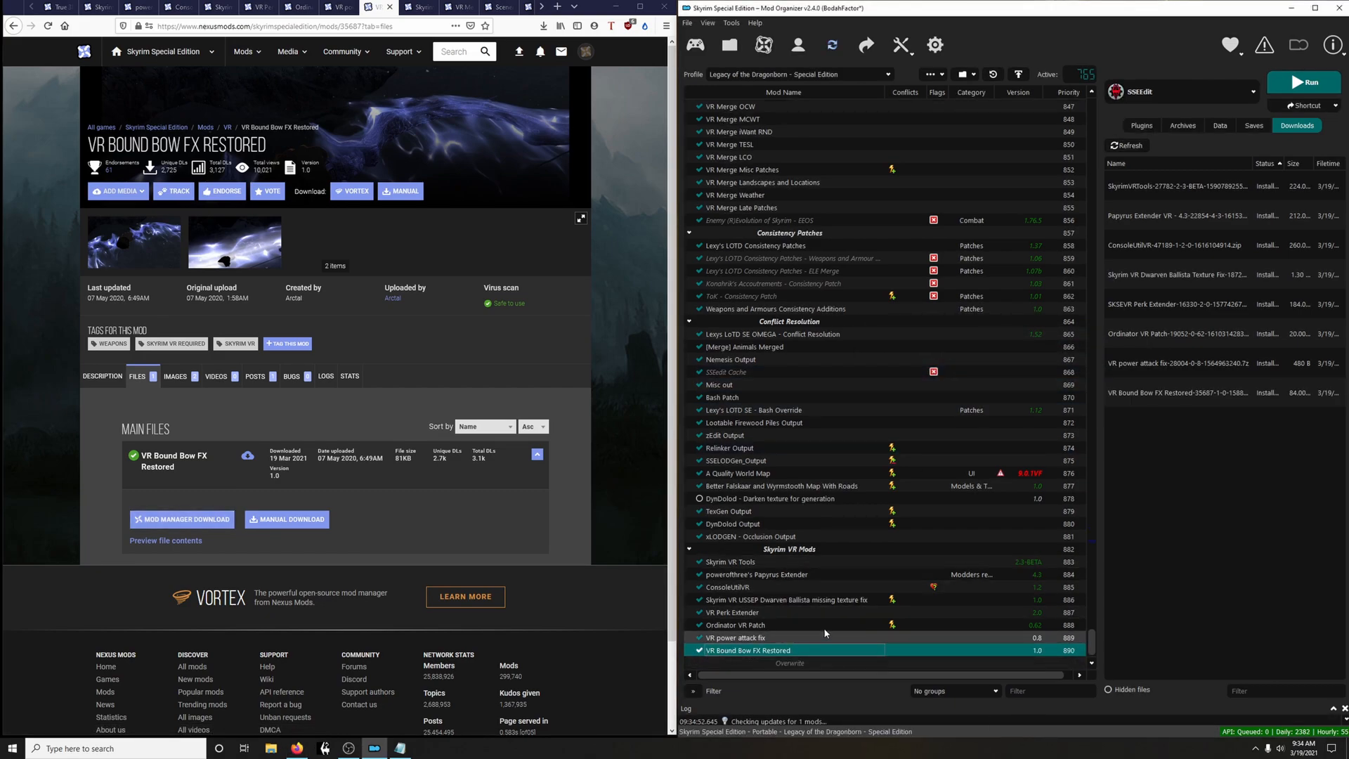
Download the Skyrim VR Refocused 1.0.2 main file from its Nexus page through the mod manager
click(422, 7)
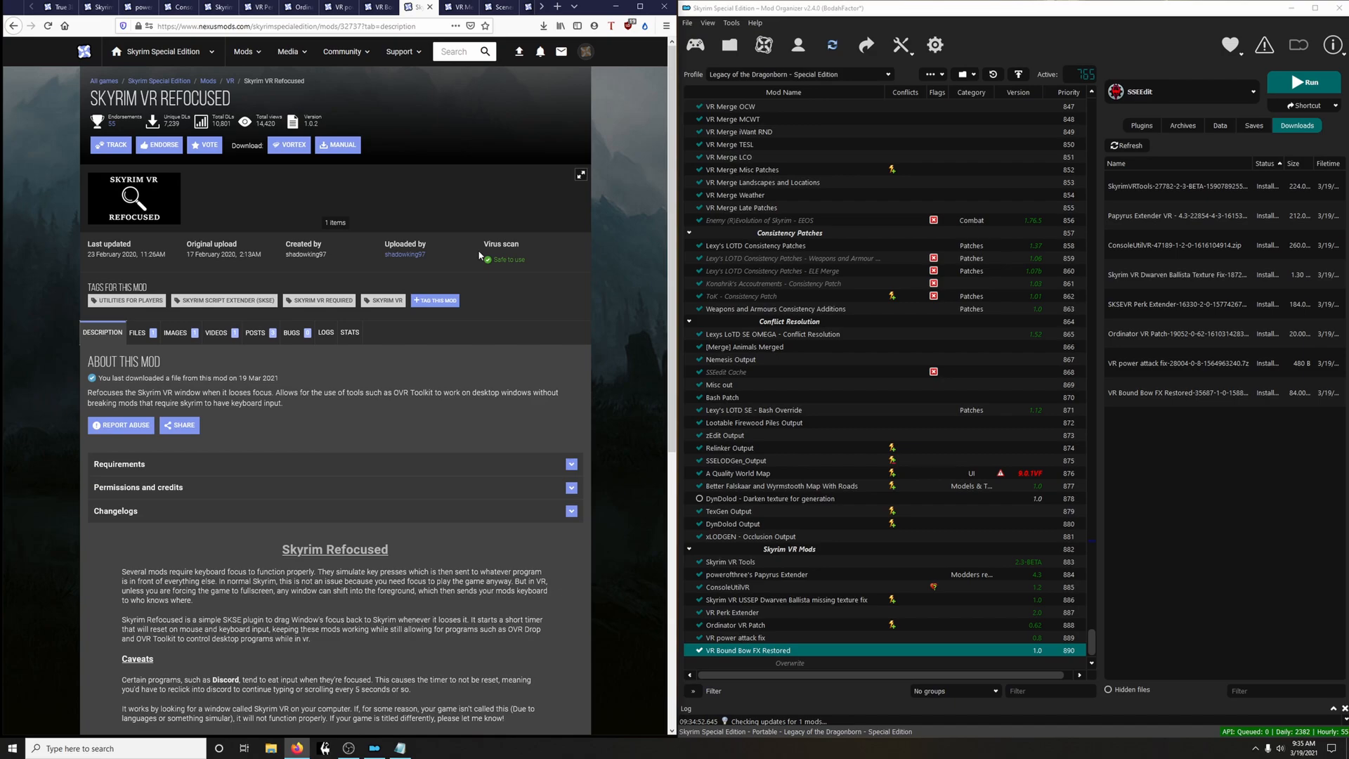
click(137, 332)
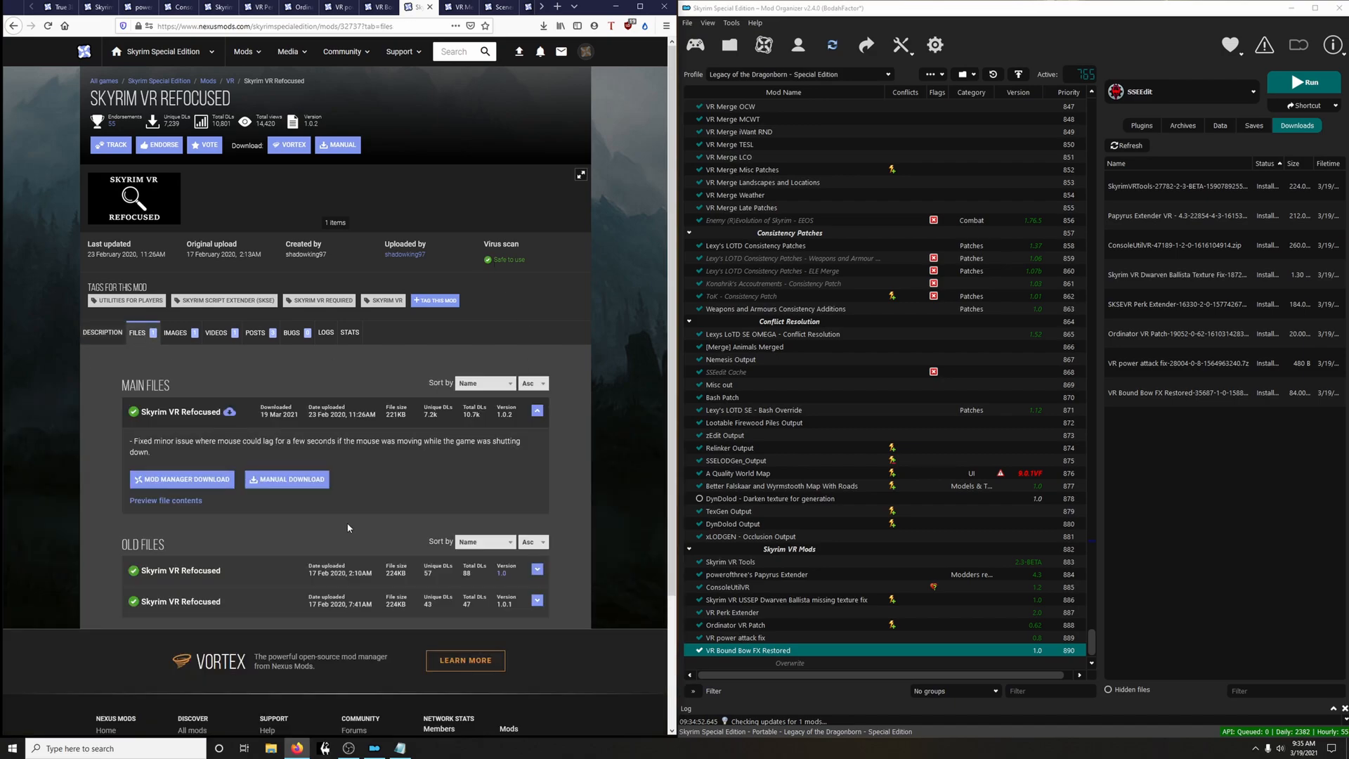
click(211, 482)
click(124, 344)
click(589, 294)
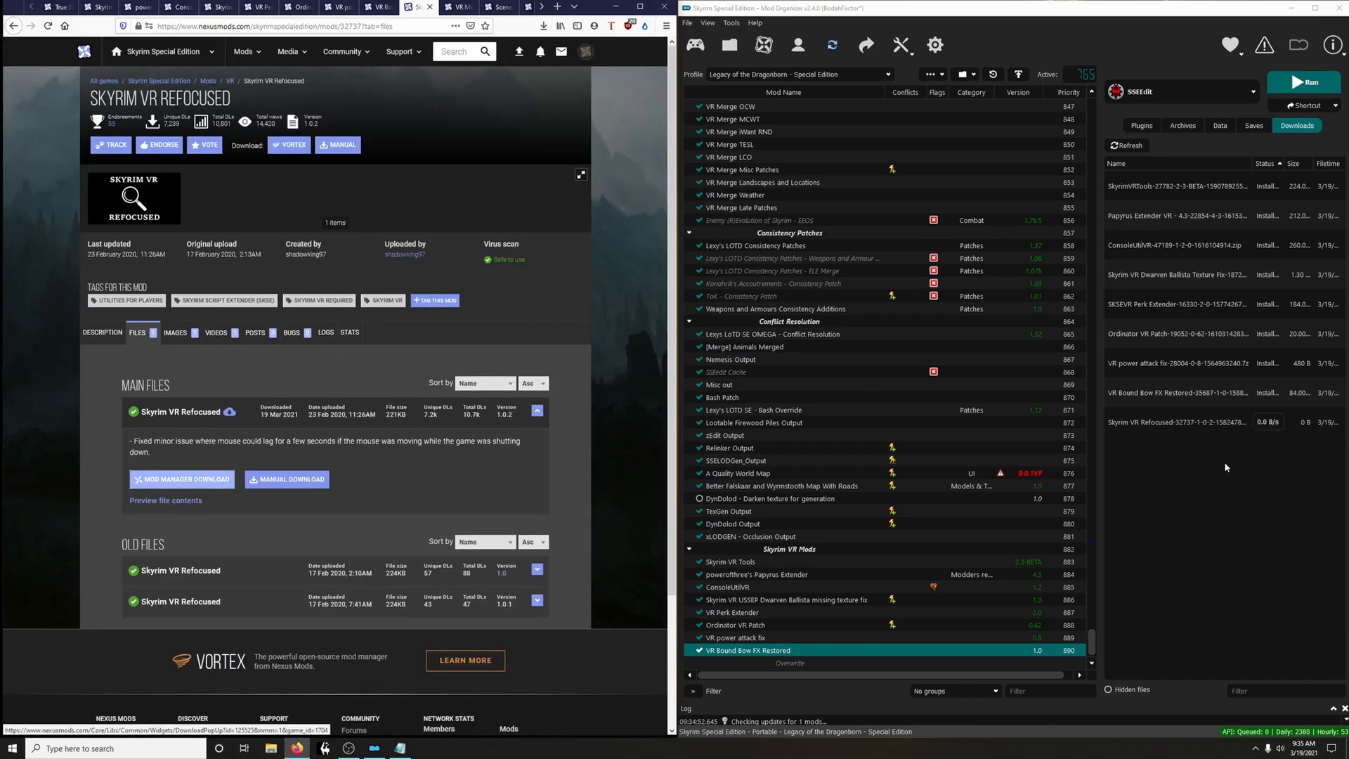
Install the Skyrim VR Refocused download under its suggested name and enable the mod
double_click(1215, 422)
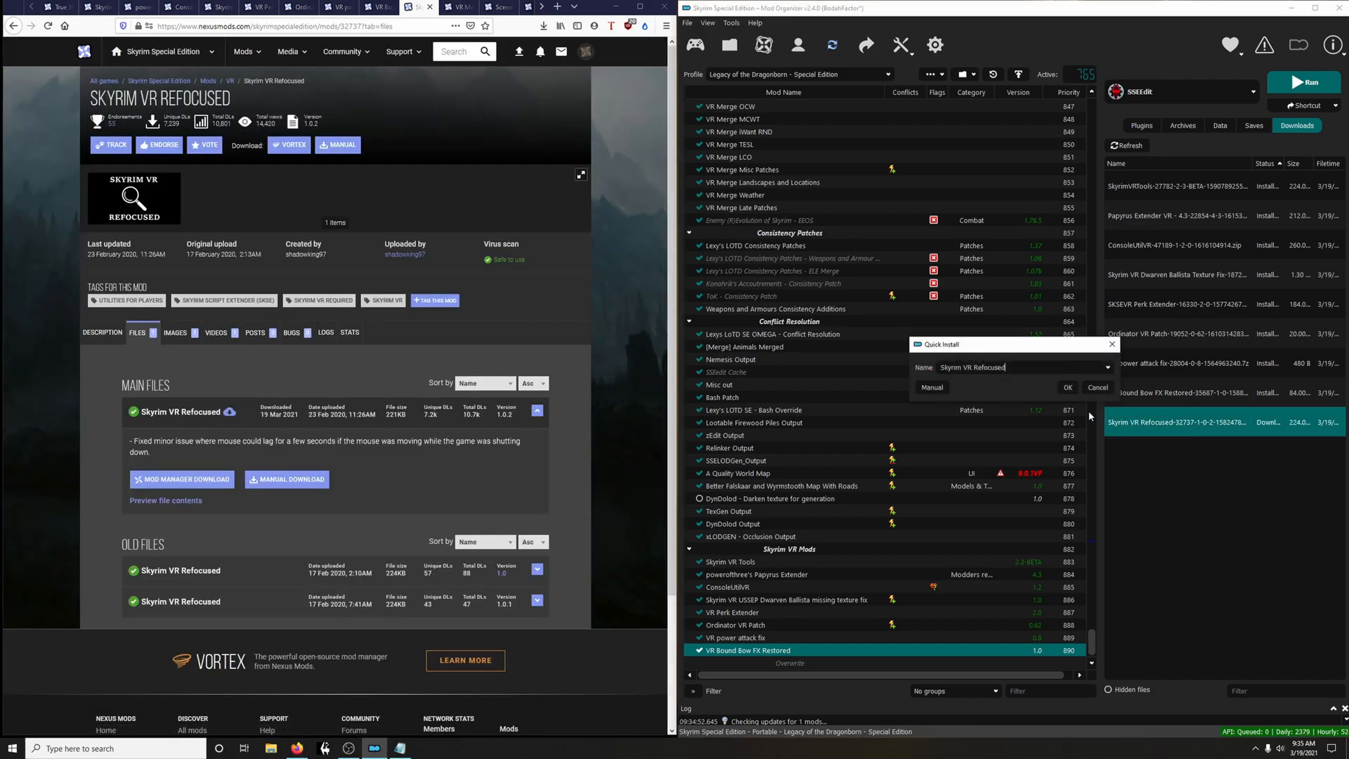
click(1073, 389)
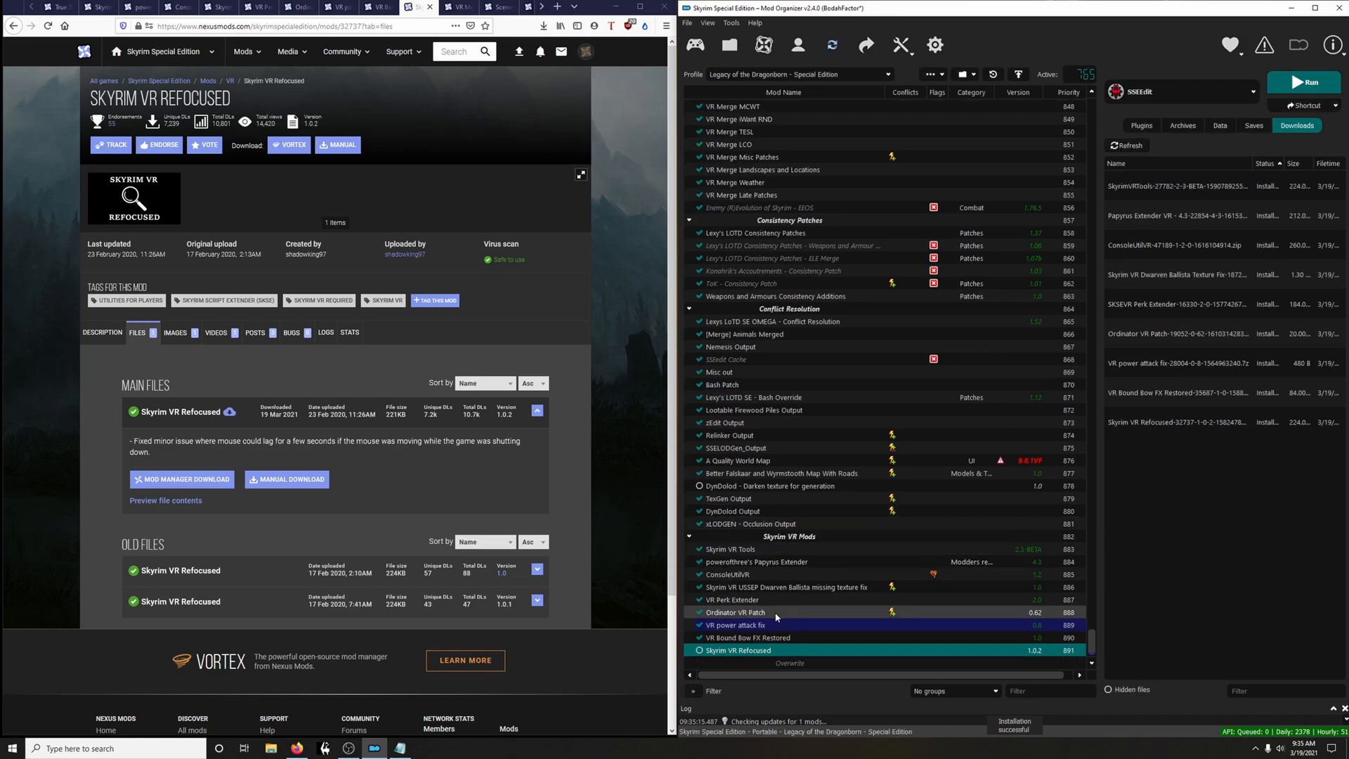
click(700, 651)
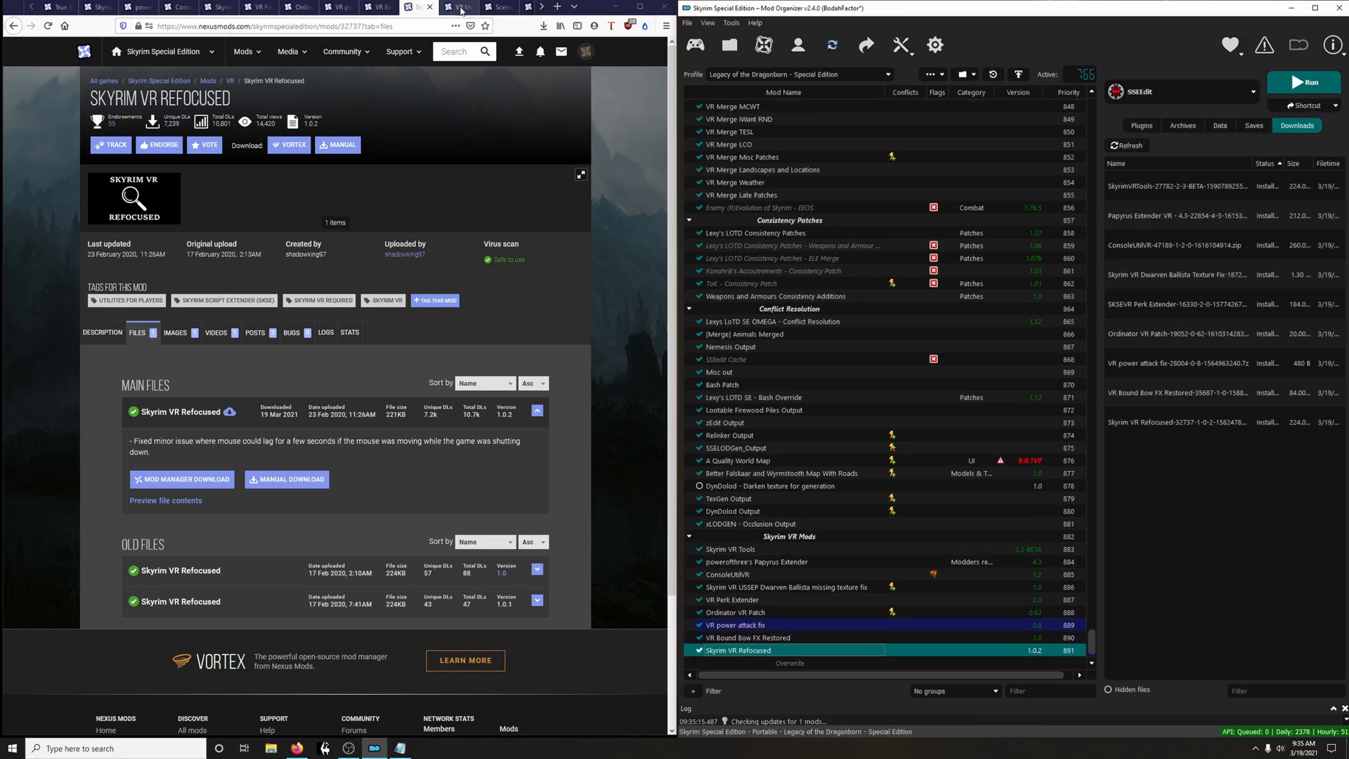
Download the Menu Mouse Fix 1.1.1 main file from the VR Menu Mouse Fix page through the mod manager
click(458, 7)
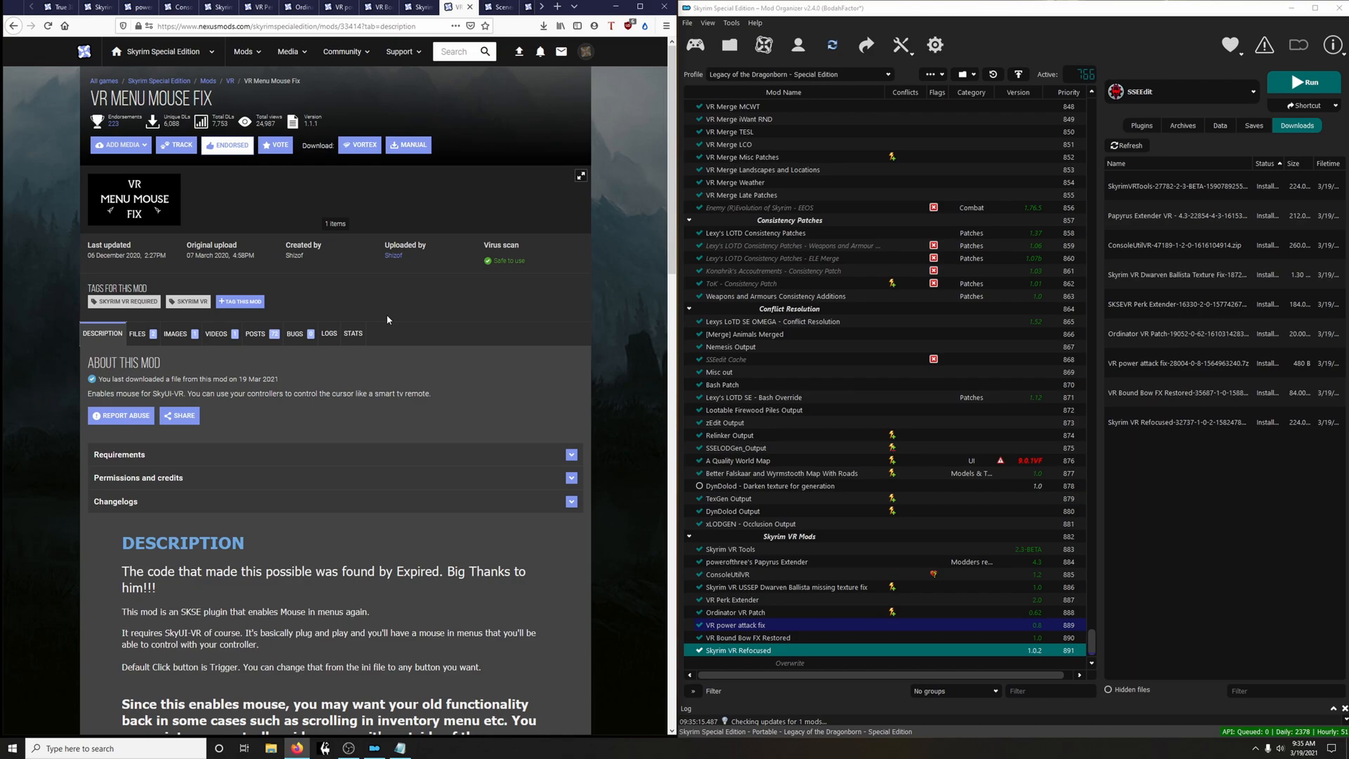
click(138, 333)
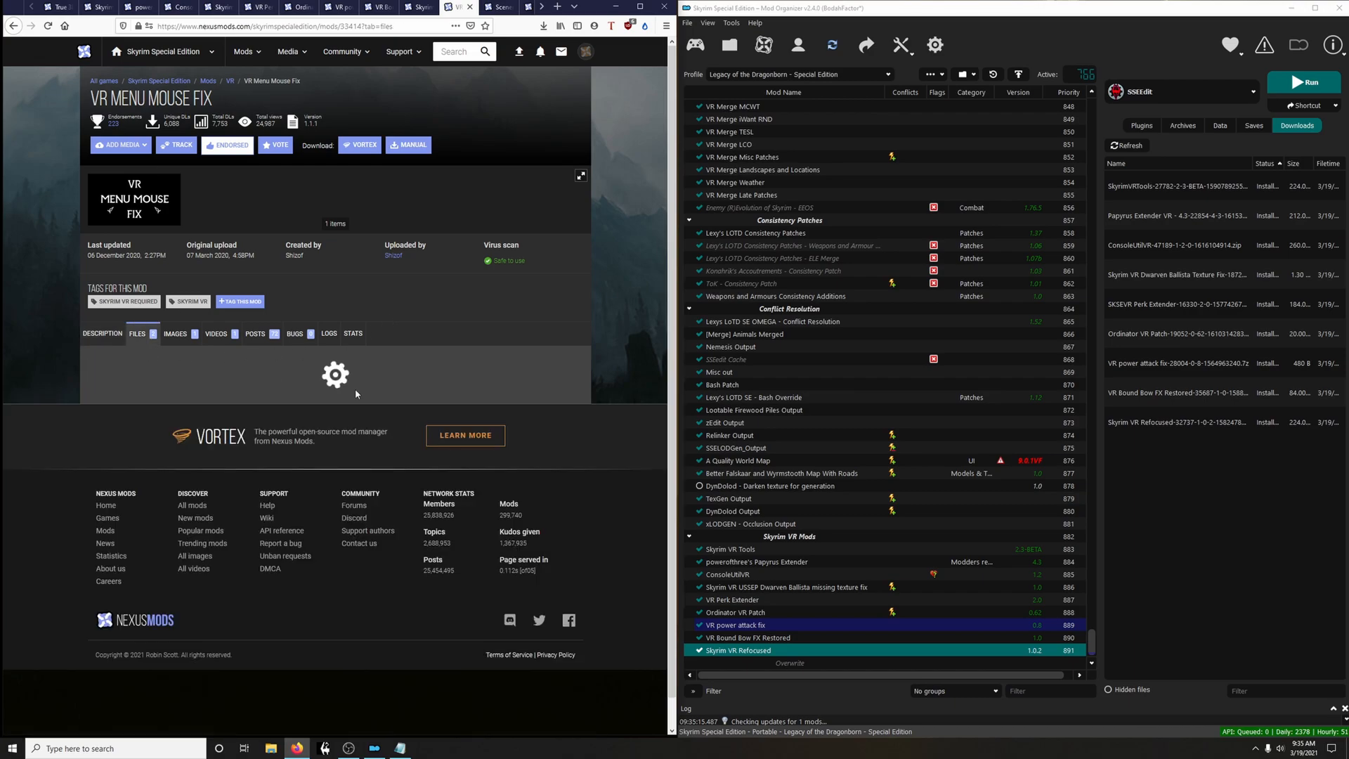
scroll(225, 344, down, 2)
click(214, 333)
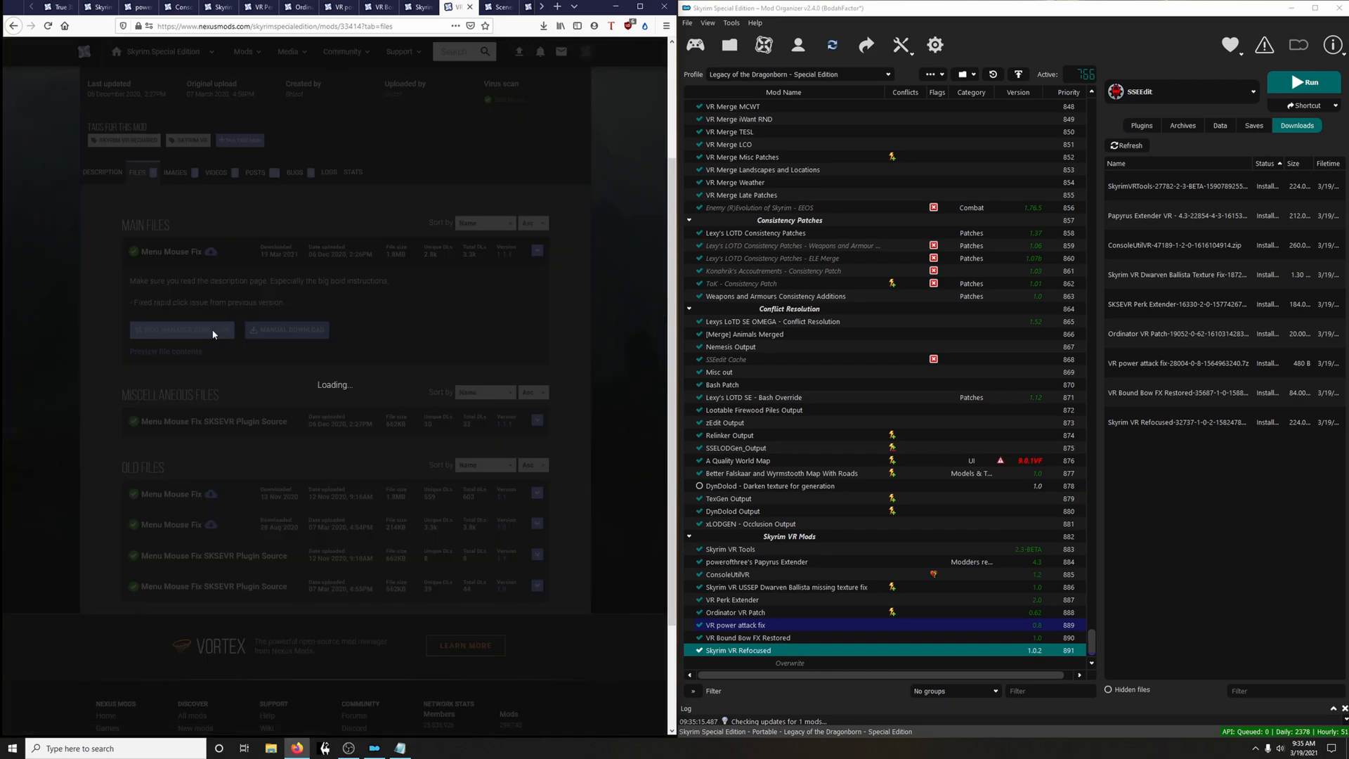
click(587, 285)
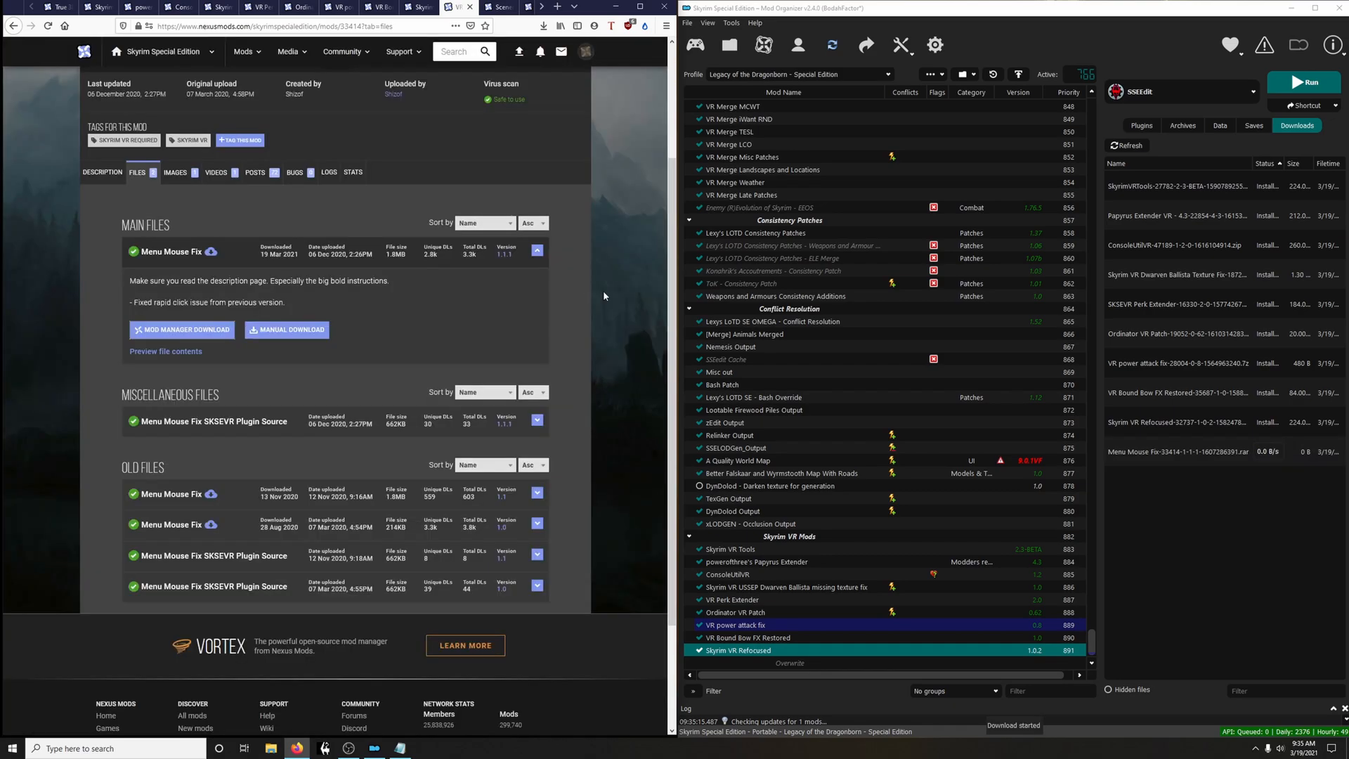
Install the Menu Mouse Fix download as VR Menu Mouse Fix and enable it in the mod list
click(1140, 457)
double_click(1139, 457)
key(Return)
key(space)
Download the optional Skyrim Particle Patch for ENB SSE file from the Scenery ENB VR for Skyrim VR page through the mod manager
click(497, 8)
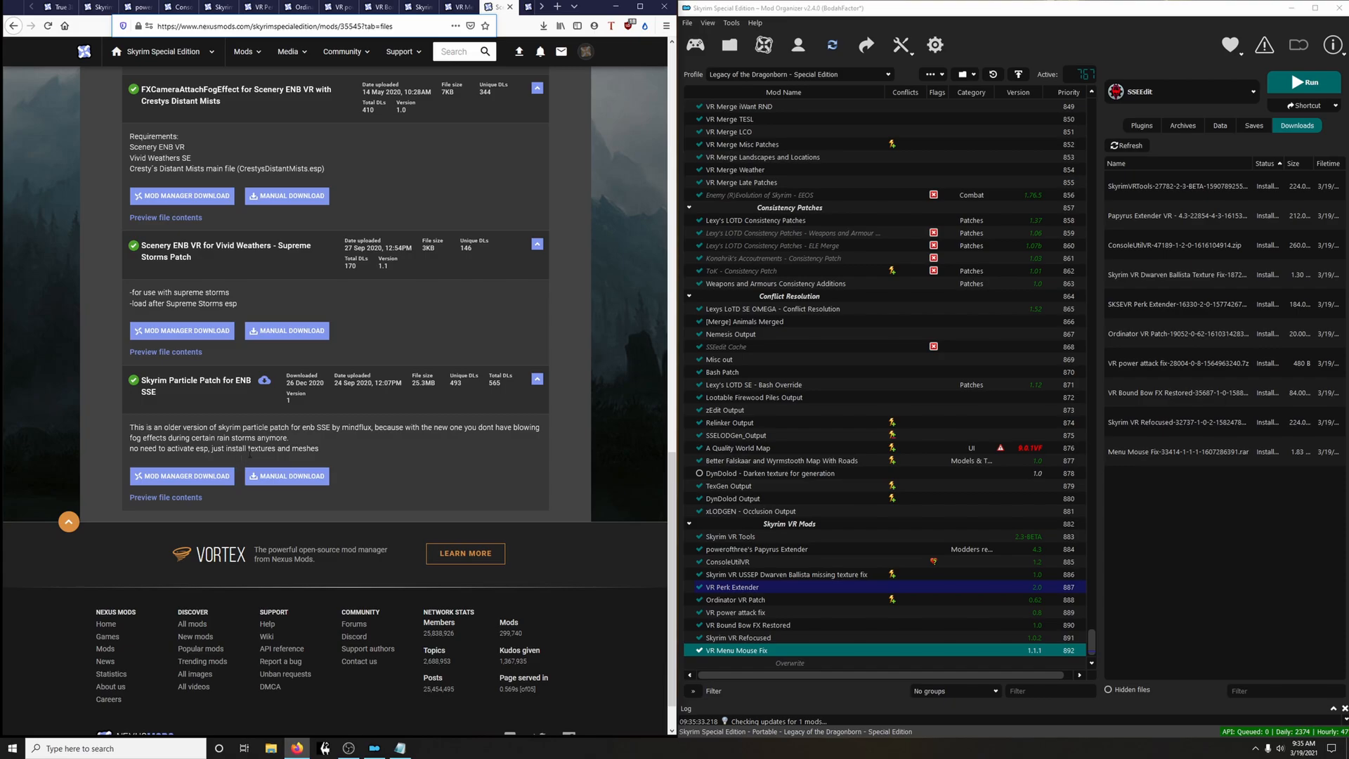
scroll(420, 474, up, 15)
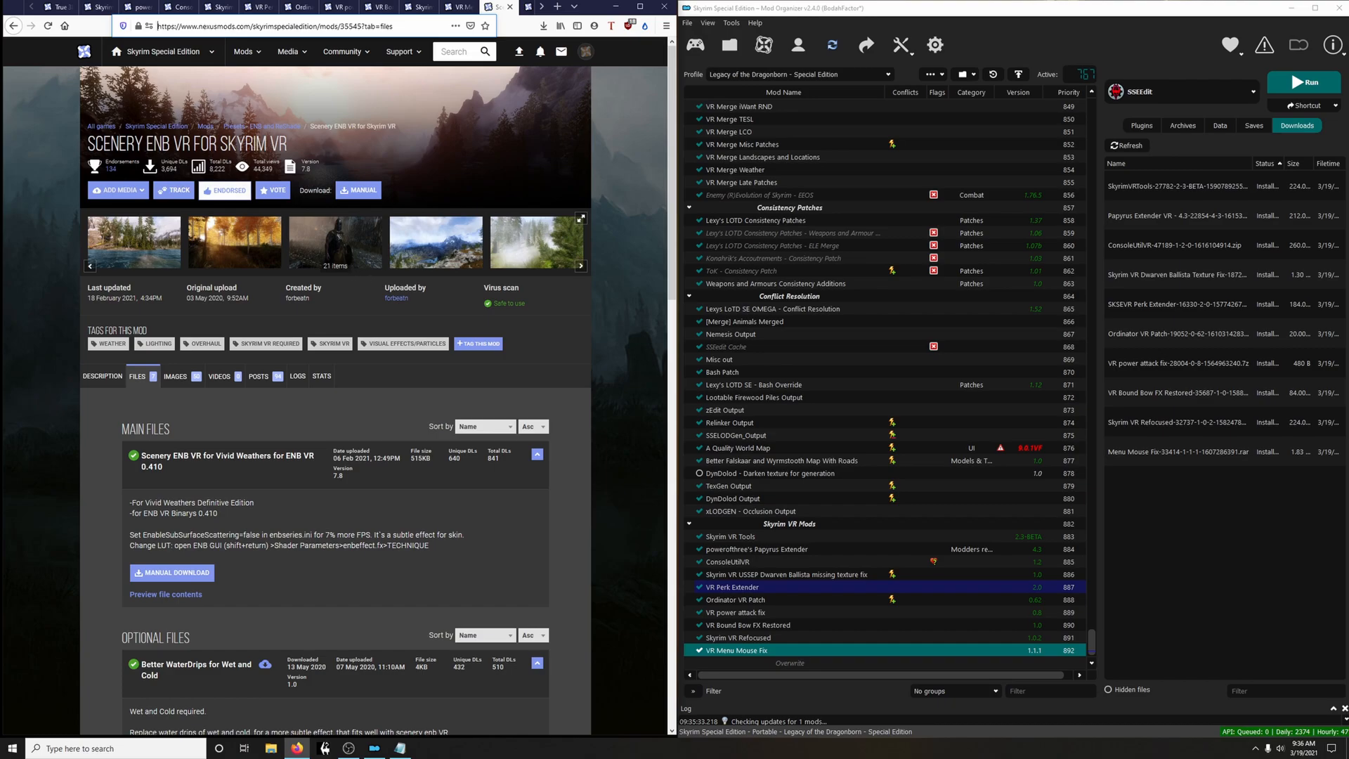
scroll(393, 453, down, 15)
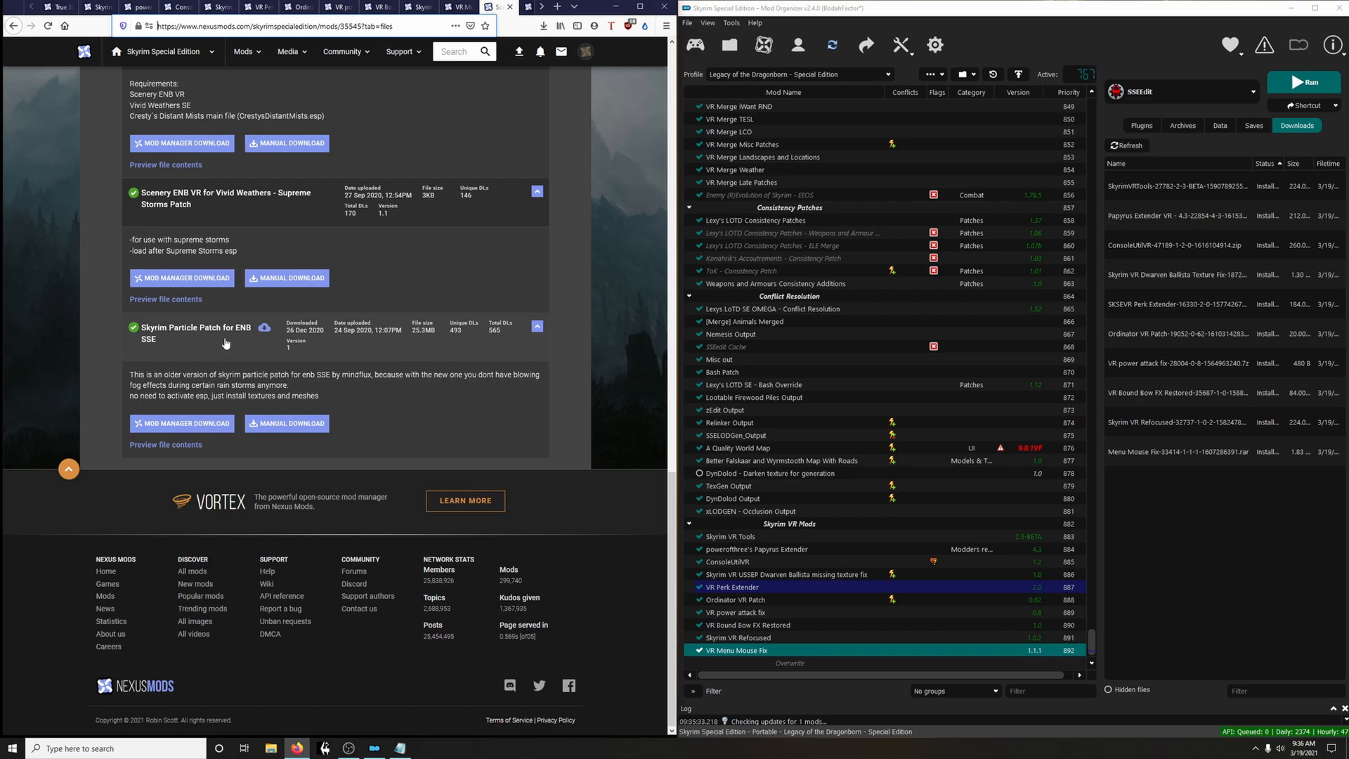
click(203, 434)
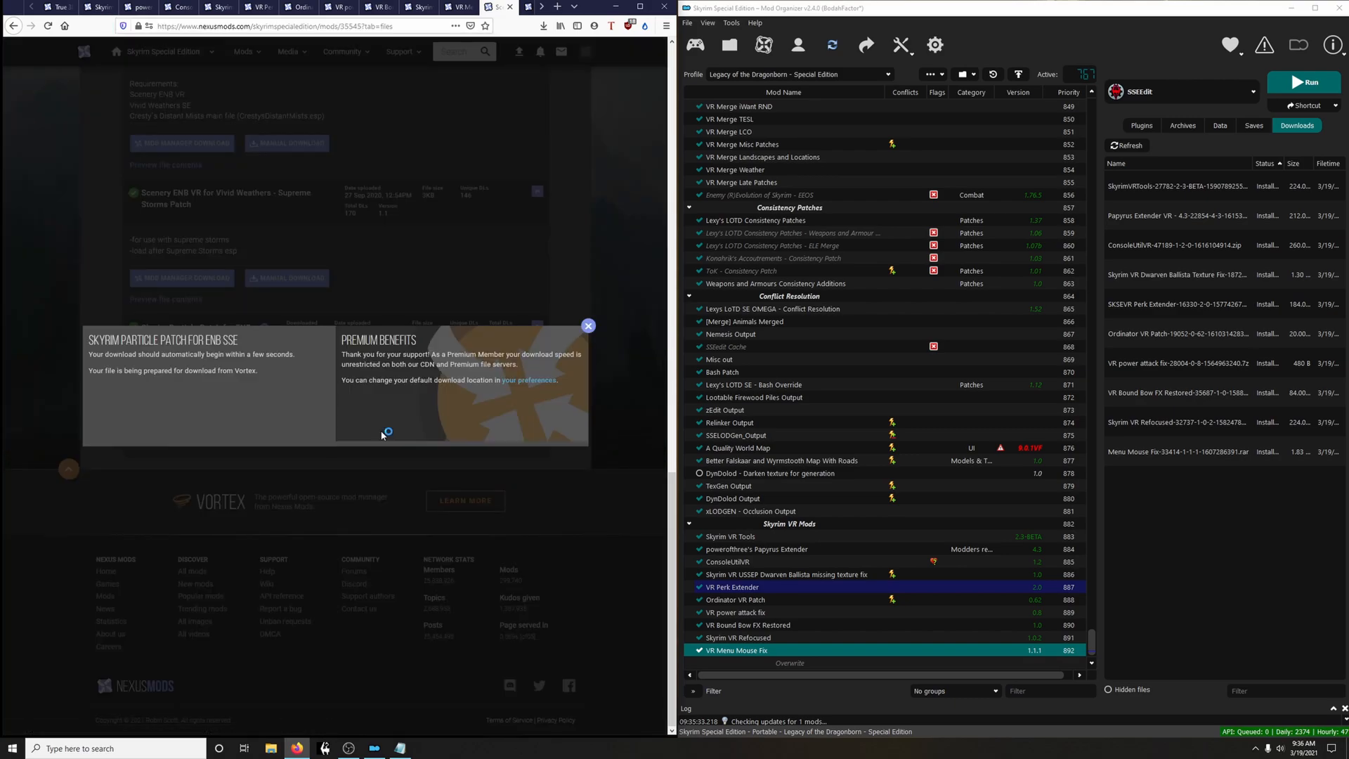
click(588, 326)
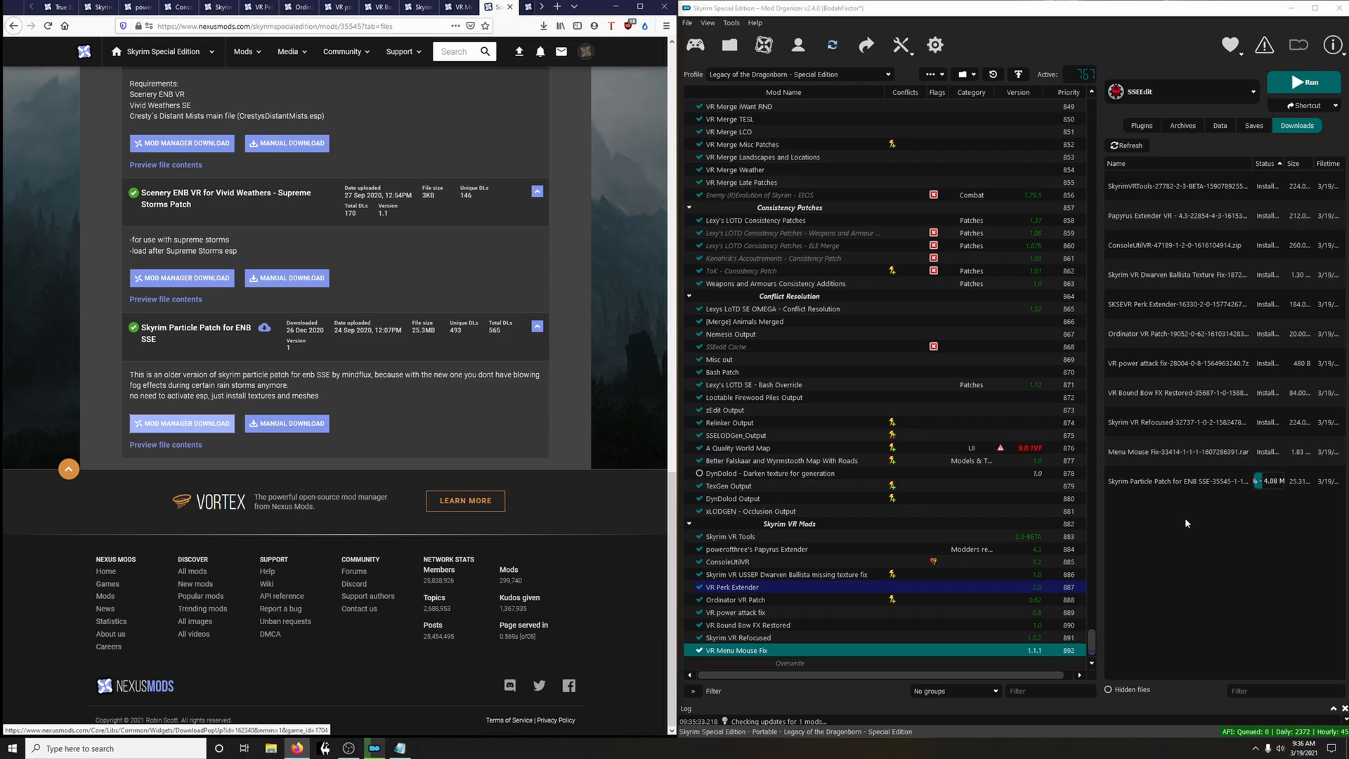
Install the Skyrim Particle Patch download manually under its suggested name, leaving out Particle Patch for ENB SSE.esp
click(1161, 490)
double_click(1161, 490)
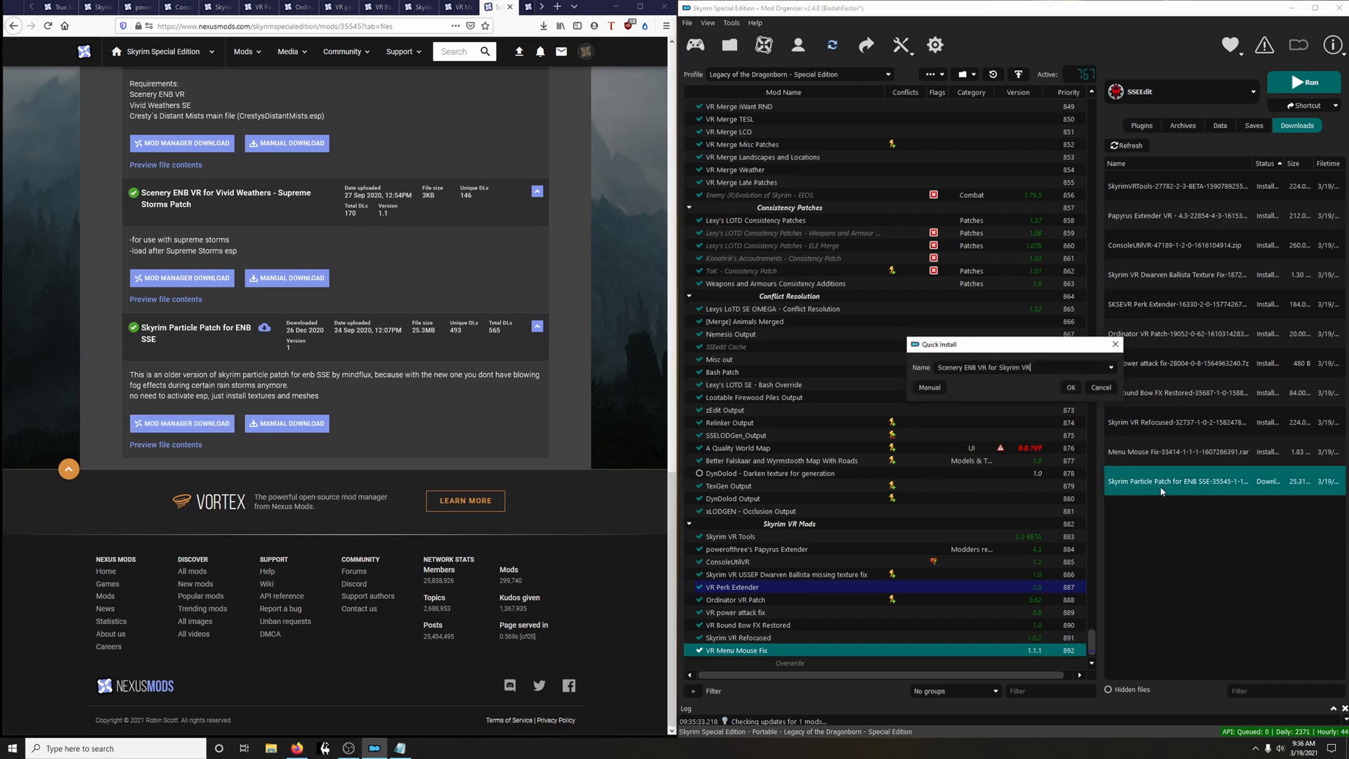
click(930, 388)
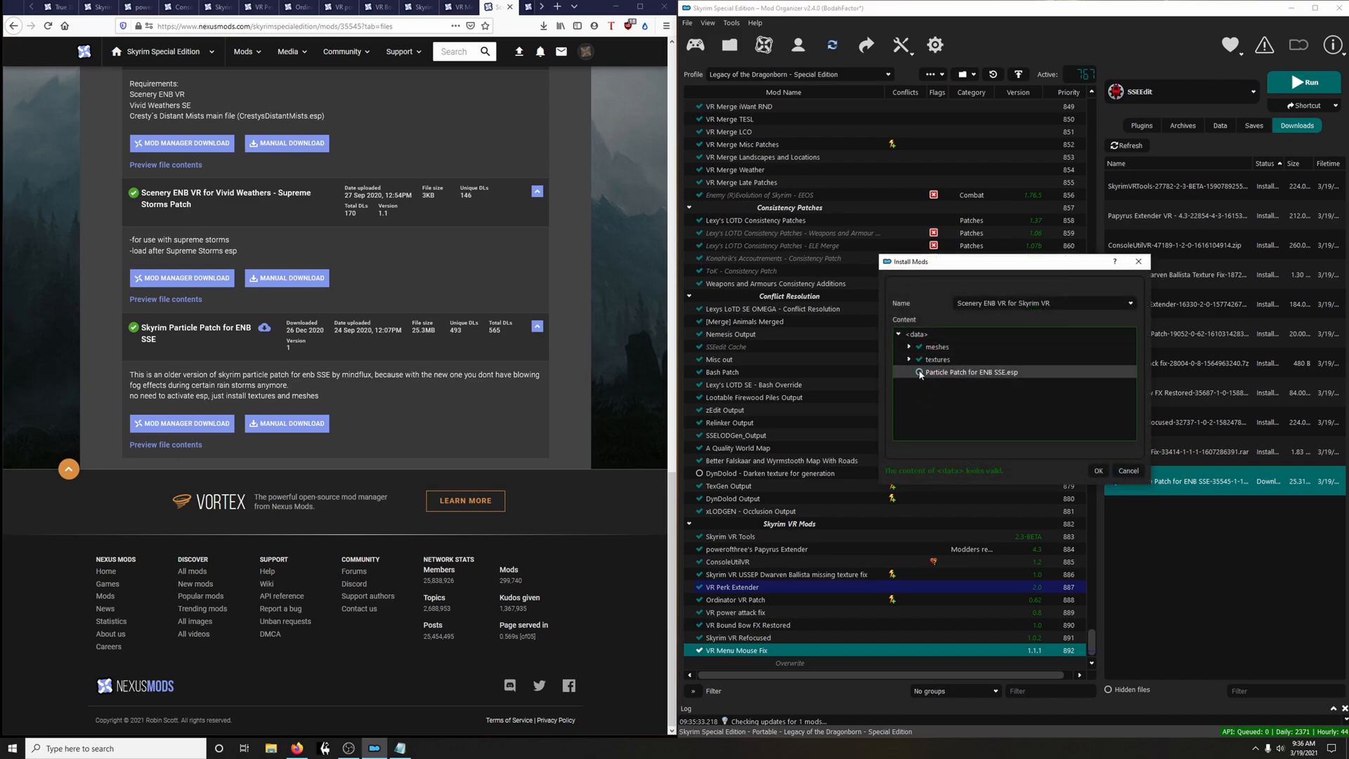
click(1098, 470)
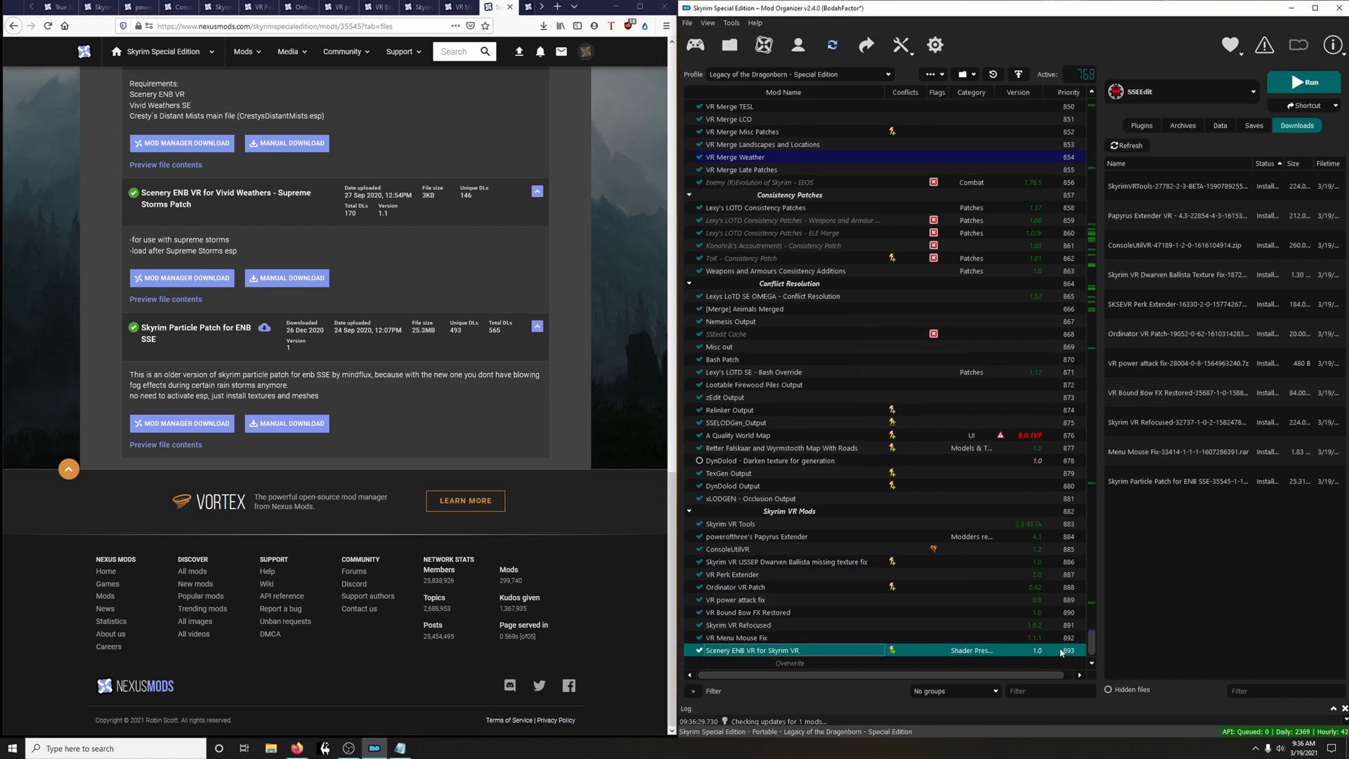
Send the installed Scenery ENB VR for Skyrim VR mod to priority 201
right_click(1060, 652)
mouse_move(1110, 517)
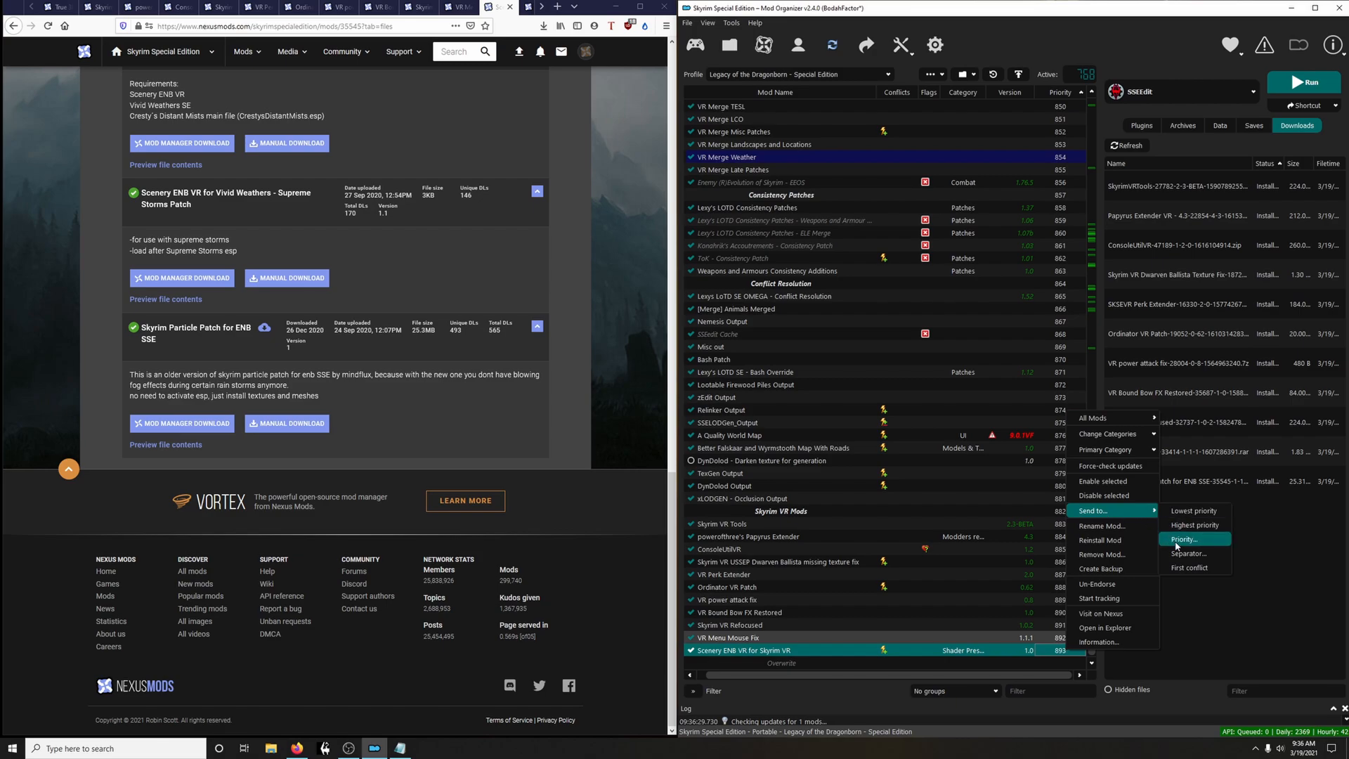
click(1175, 546)
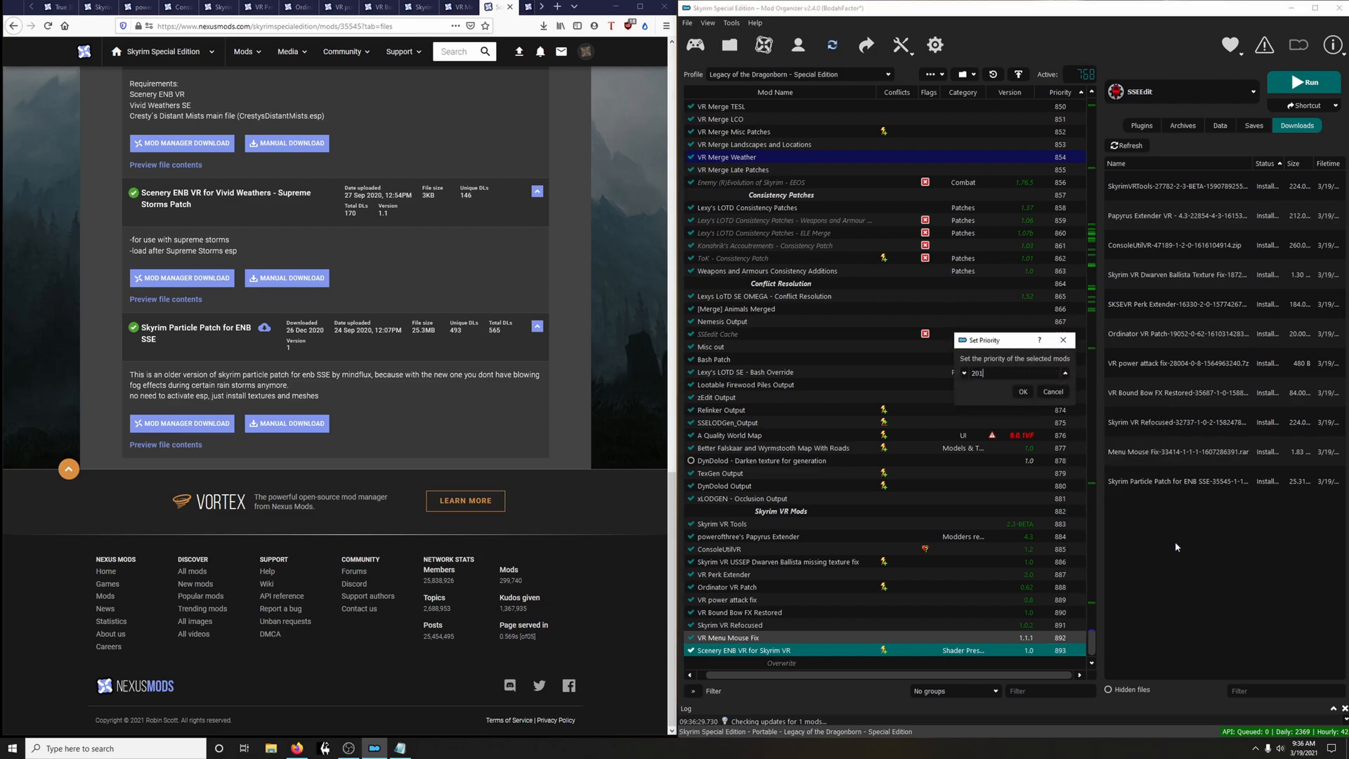
key(Return)
Place Scenery ENB VR for Skyrim VR directly after ===Skyrim_Particle_Patch_for_ENB and disable that older particle patch
drag(1092, 645, 1092, 228)
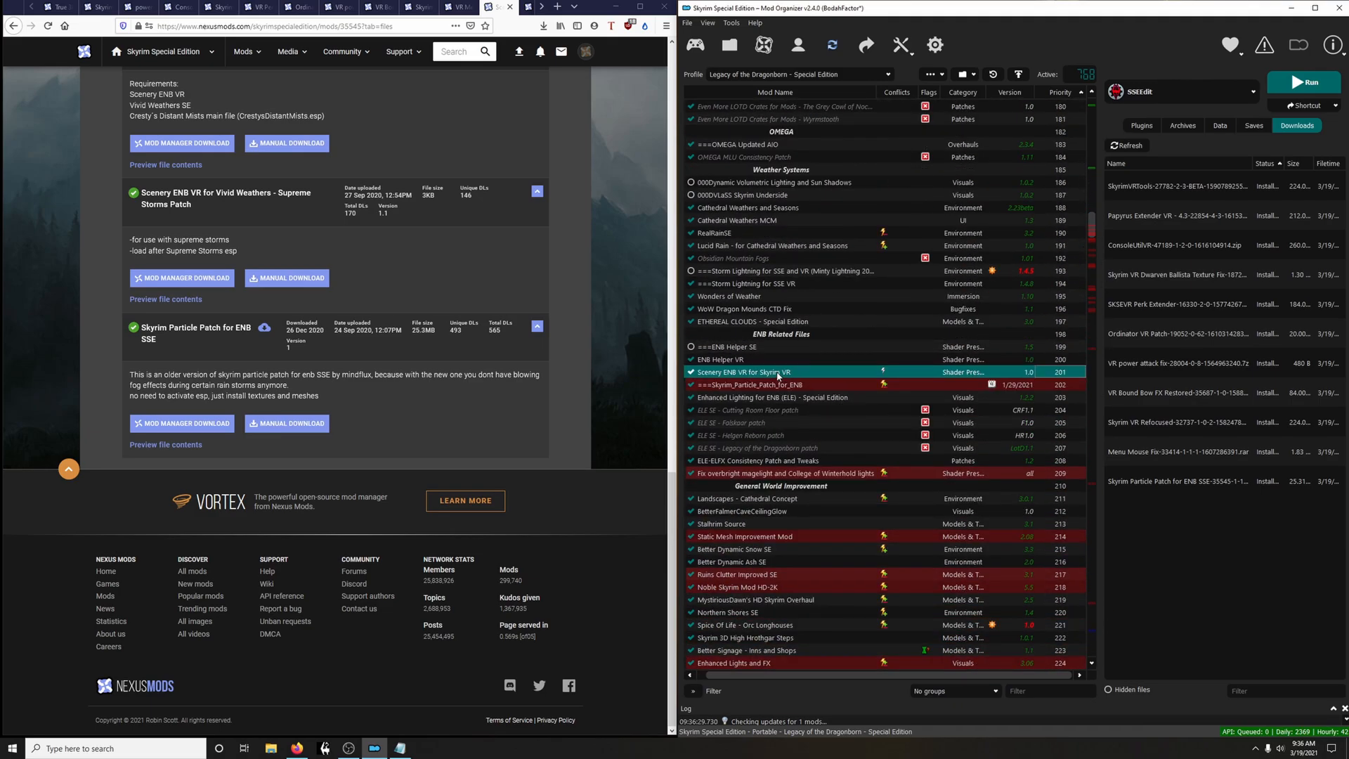
drag(748, 374, 747, 388)
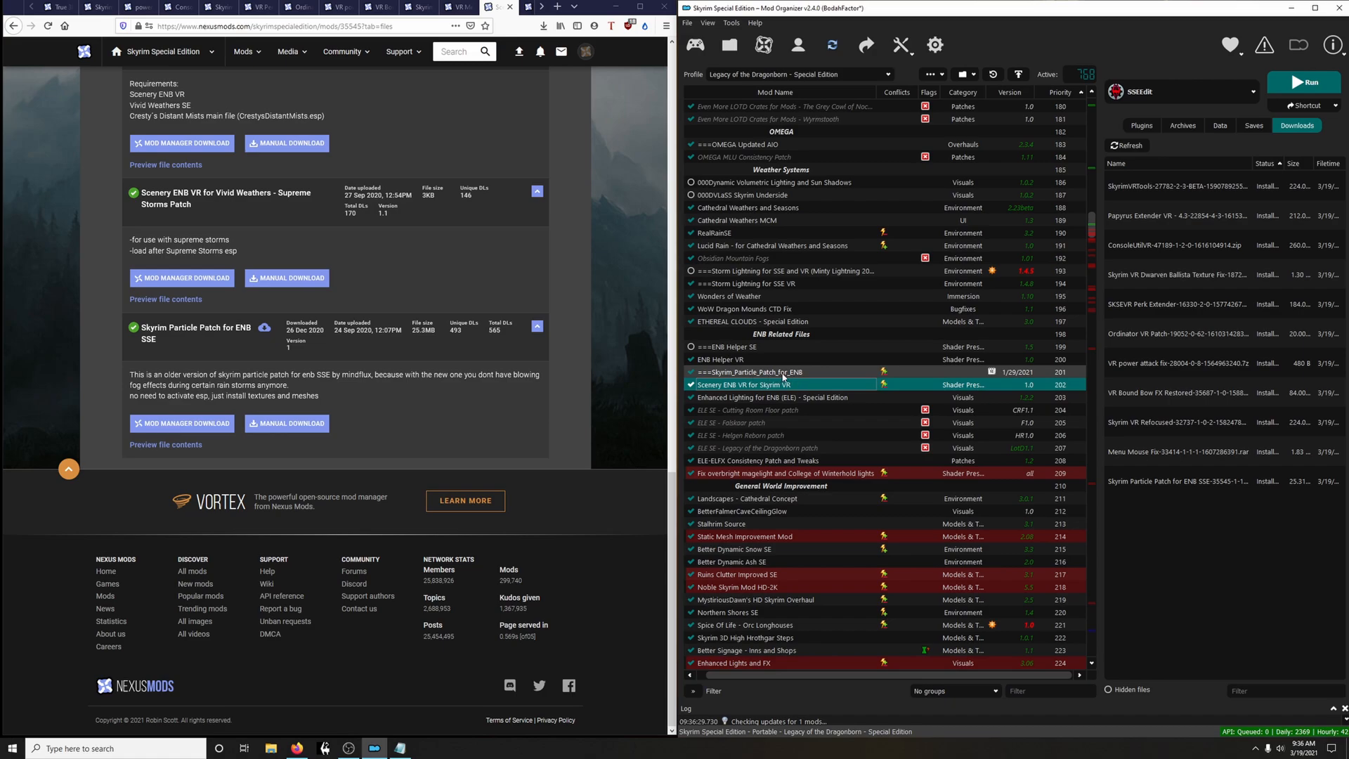
click(691, 372)
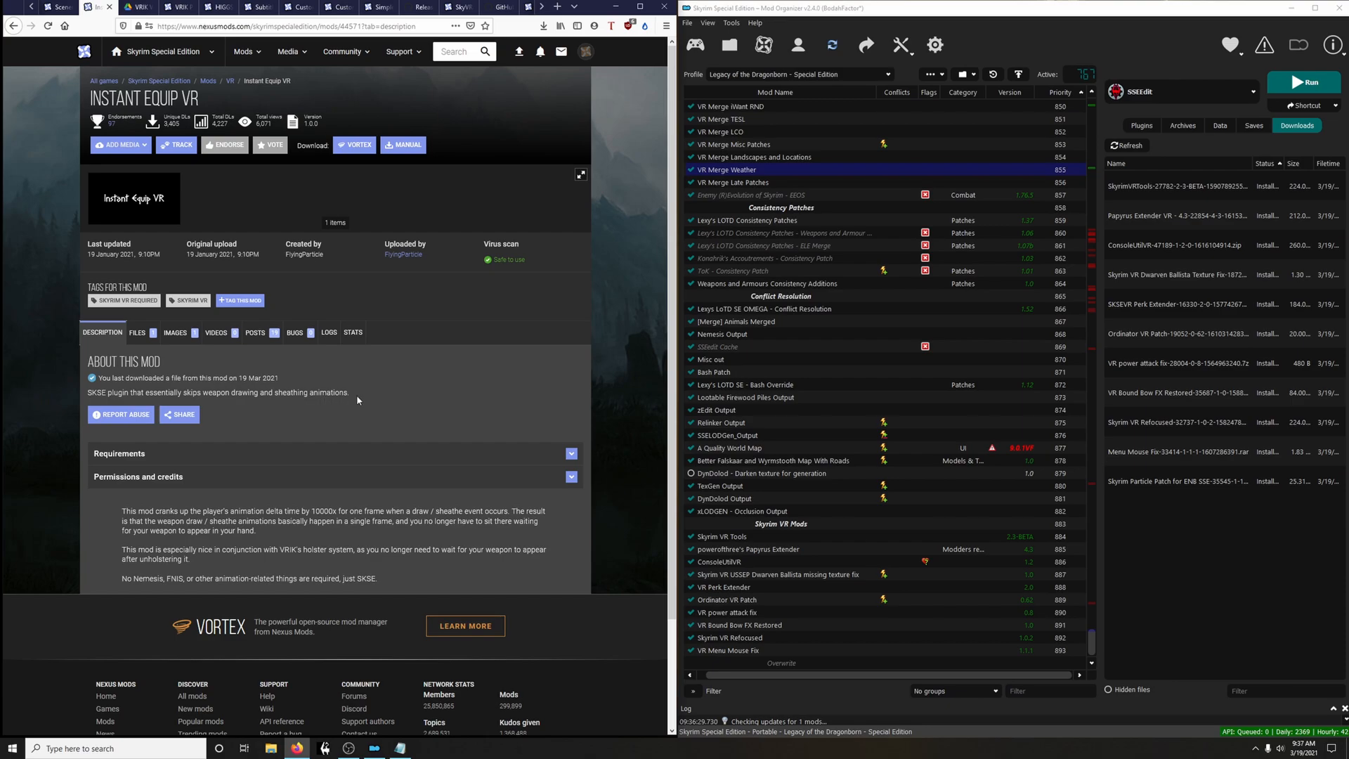
Download the Instant Equip VR 1.0.0 main file through the mod manager, then install and enable it
click(137, 332)
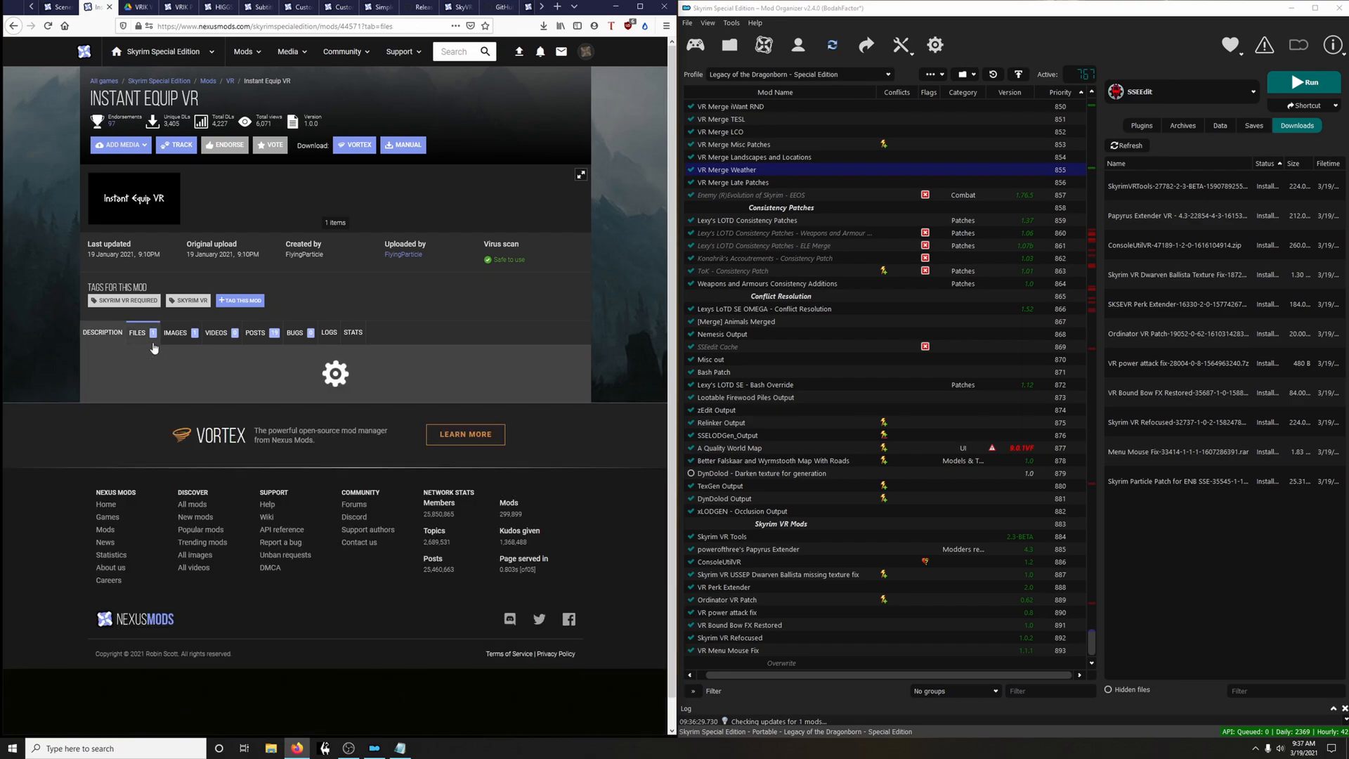
click(199, 469)
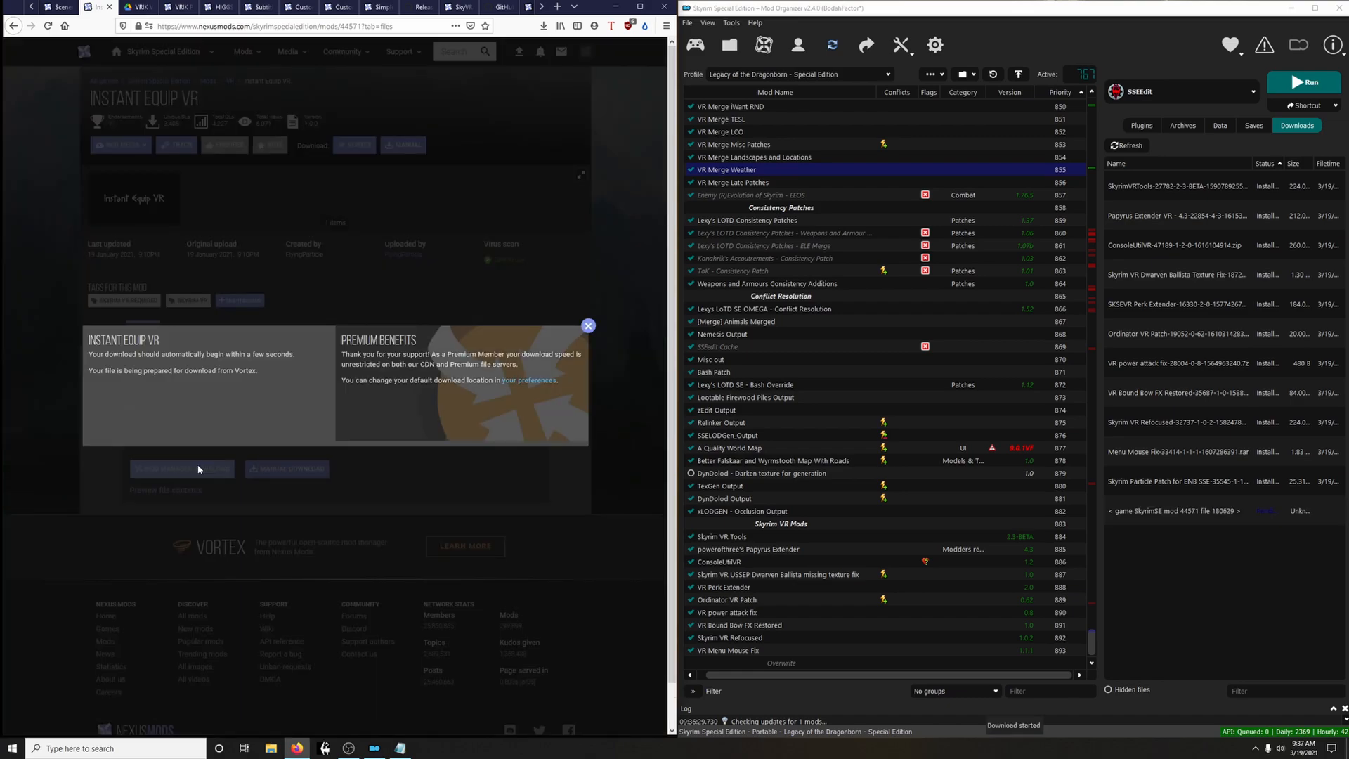
click(588, 326)
double_click(1187, 510)
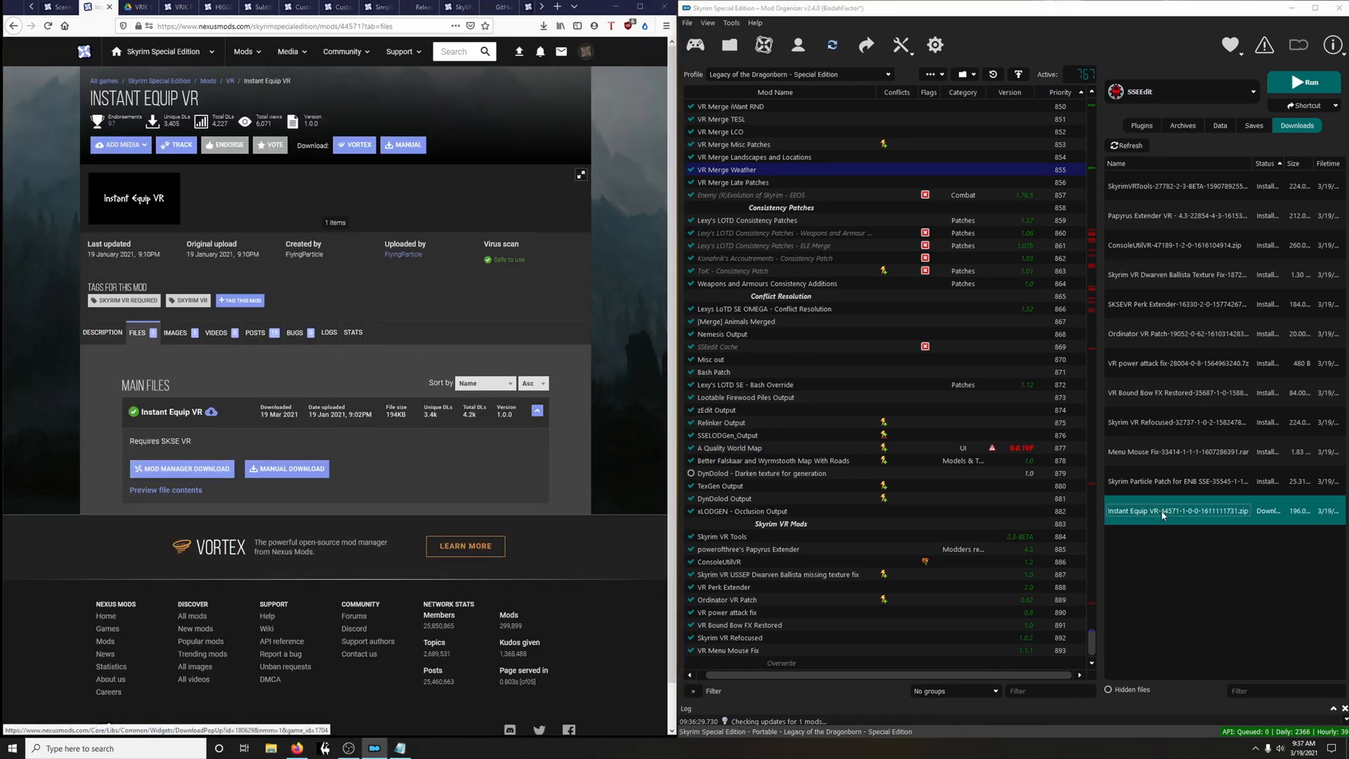
click(1067, 387)
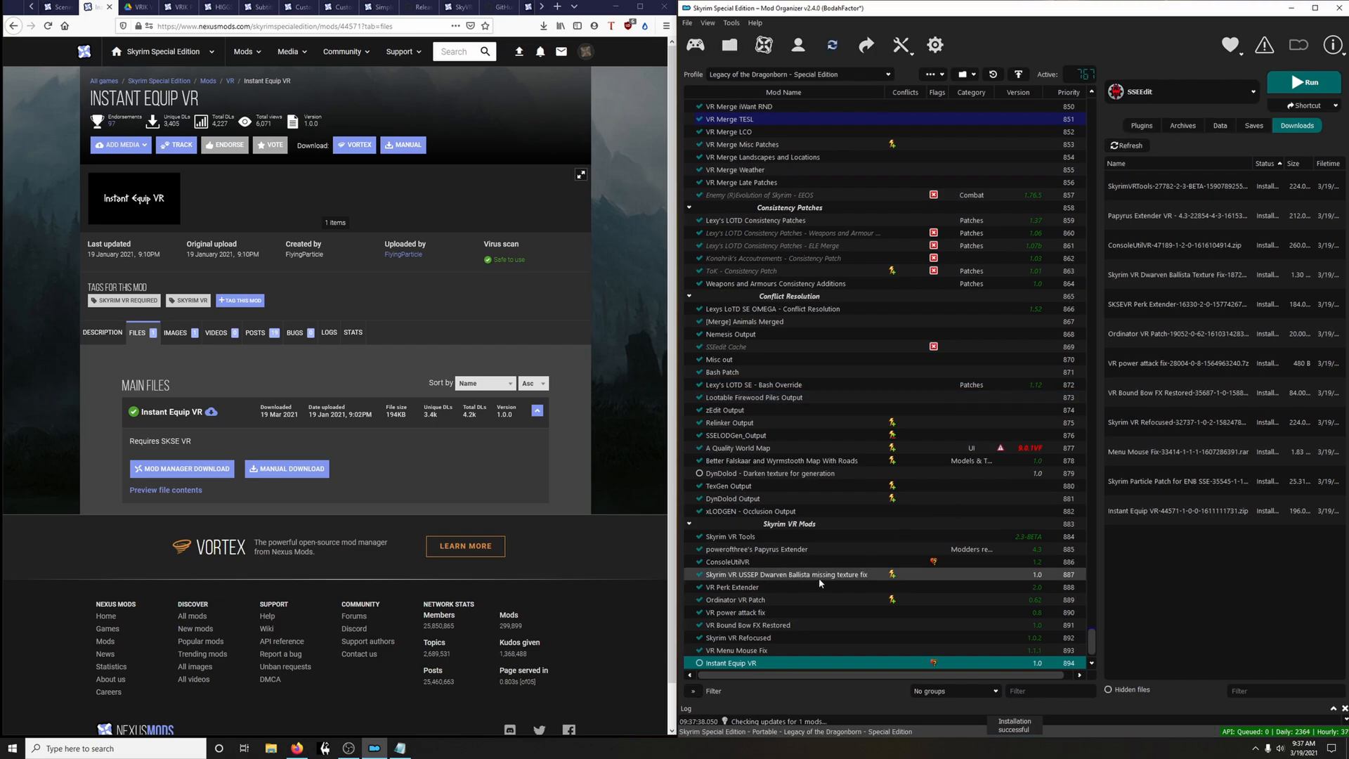
key(space)
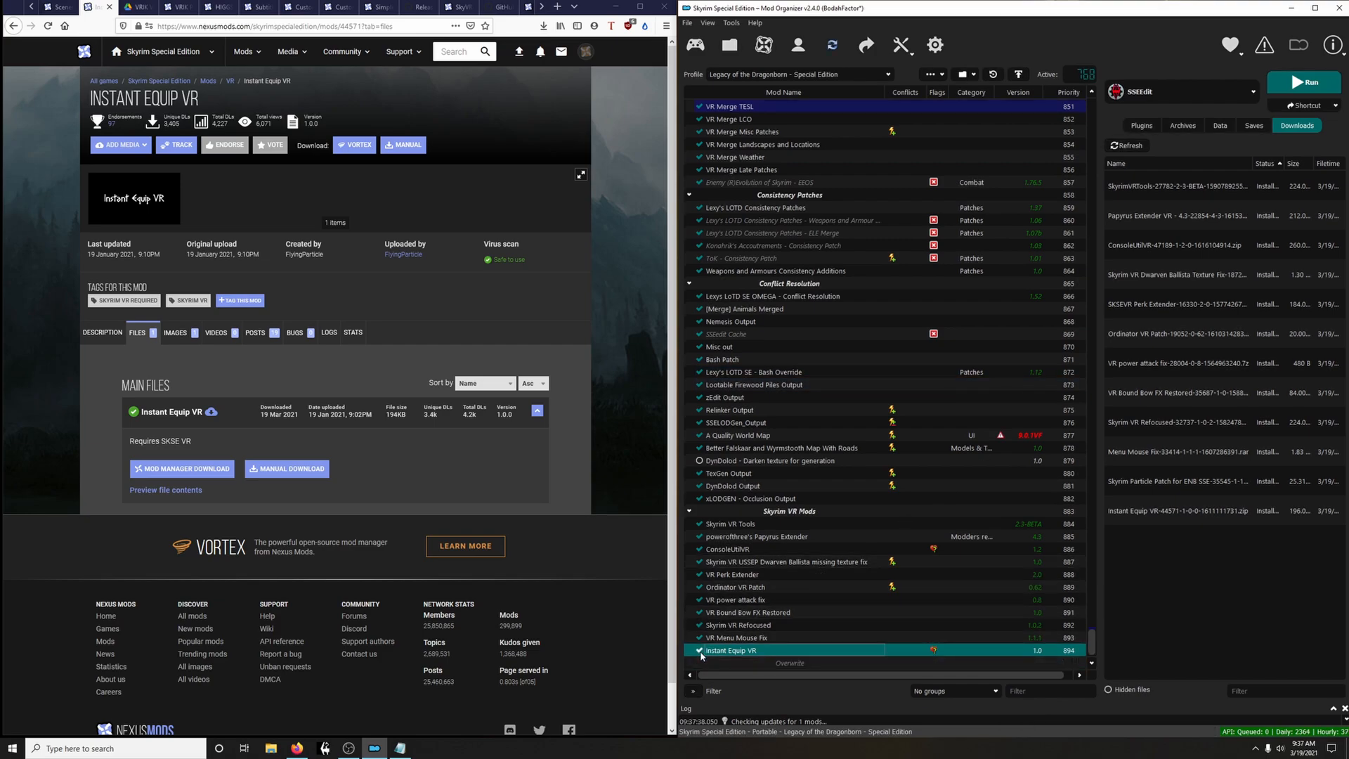
Download VRIK V0.8.1 In-Dev Build 28.7z from its Google Drive page and save the file
click(132, 9)
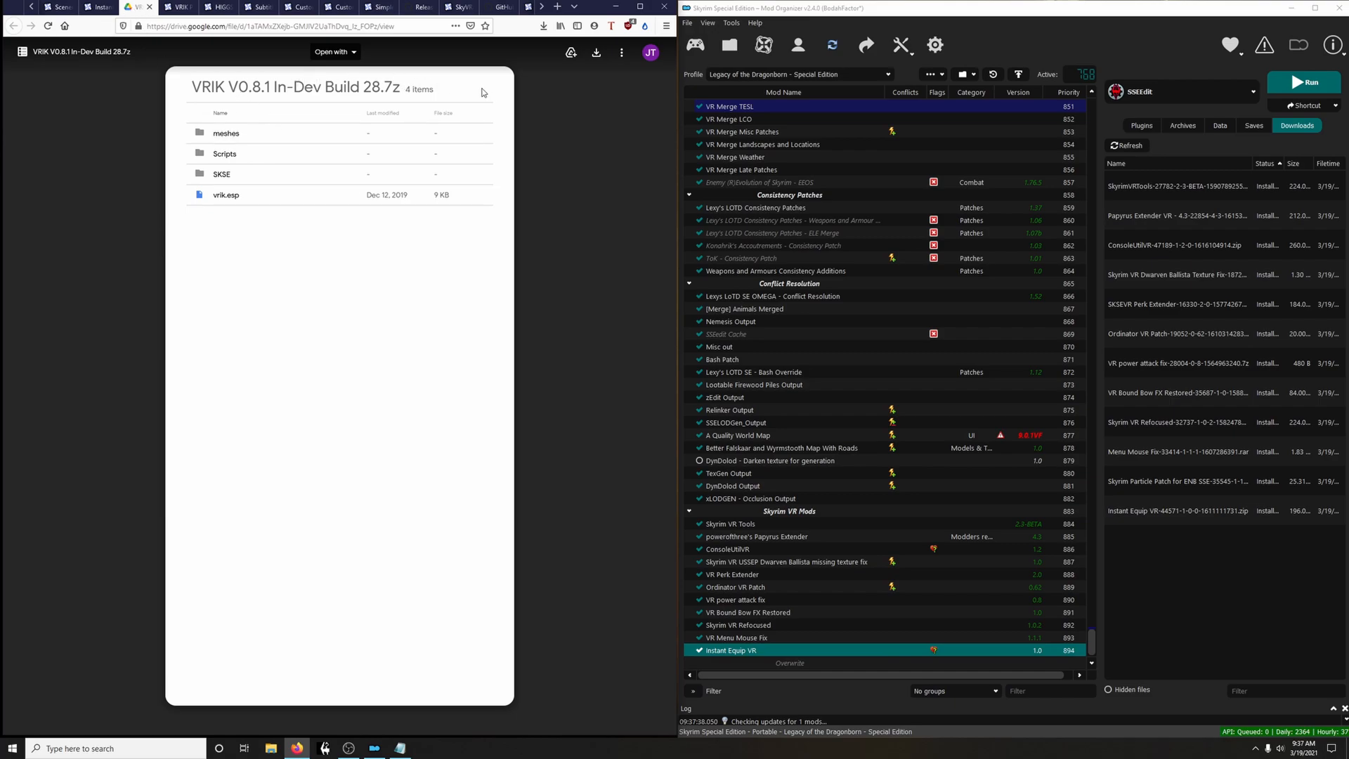
click(596, 62)
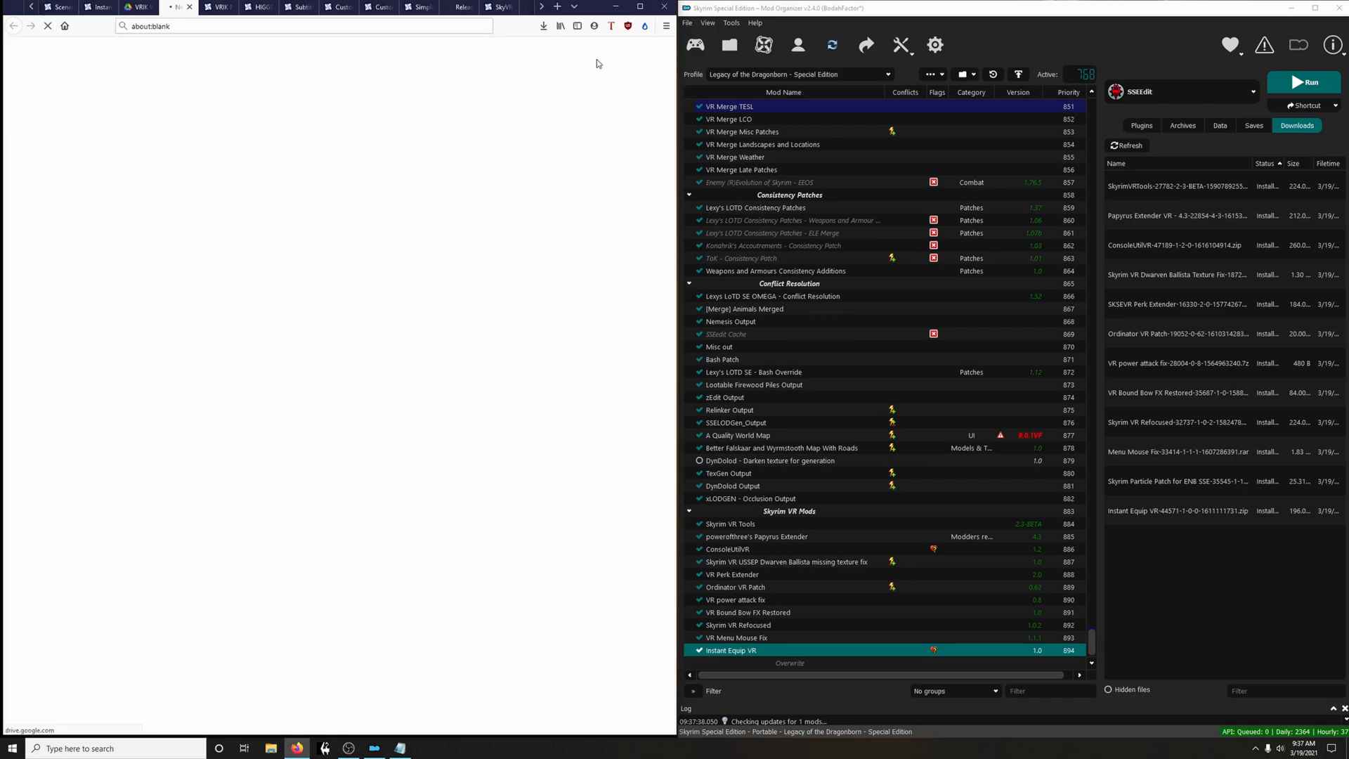
click(437, 301)
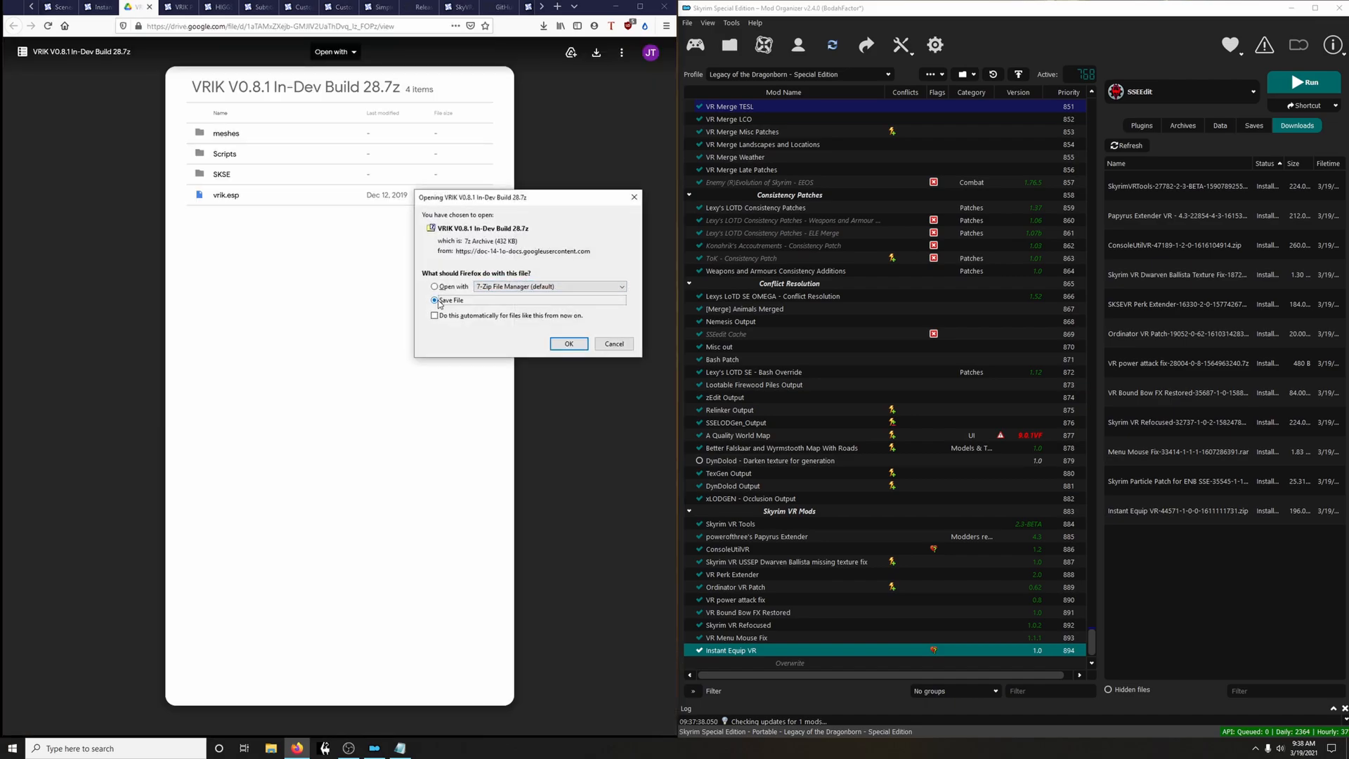
click(569, 346)
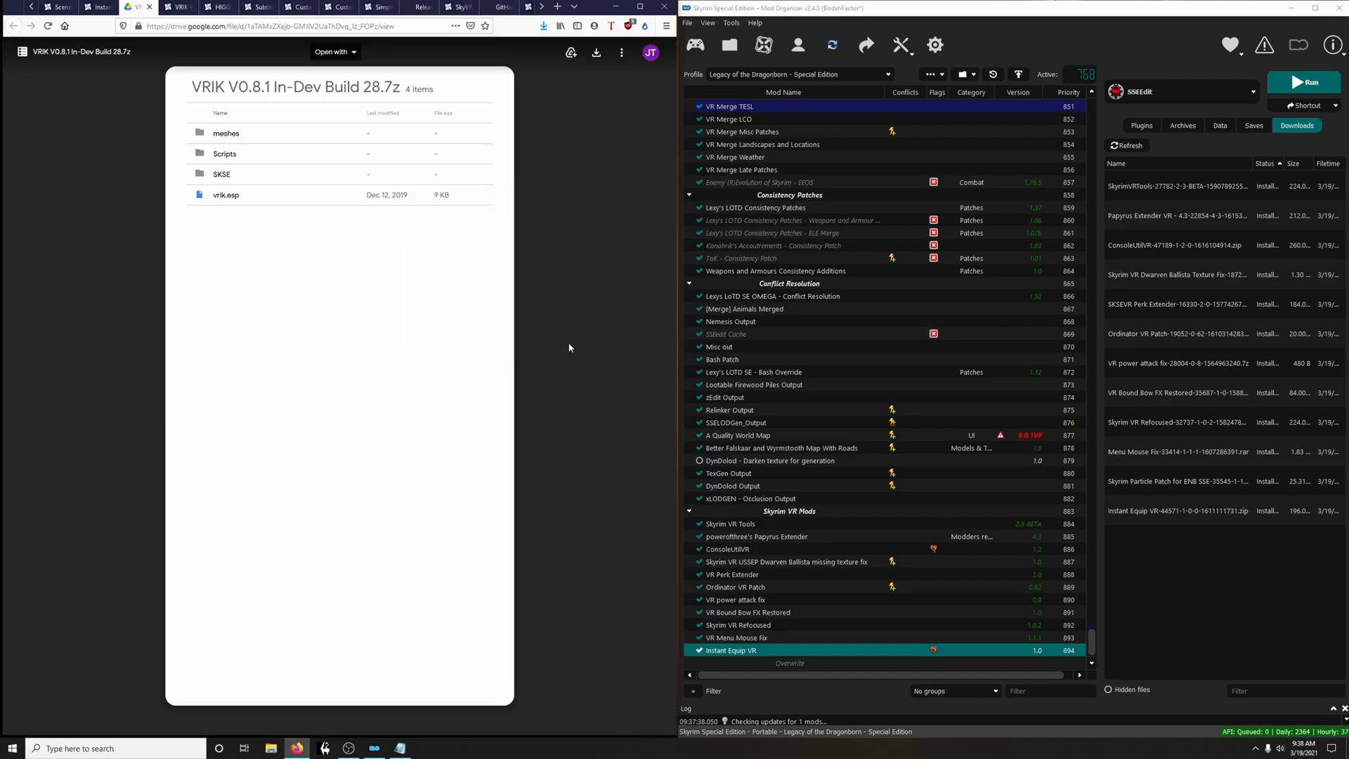
Install the saved VRIK archive under the name VRIK V0.8.1 In-Dev Build 28 and enable the mod
click(729, 45)
click(864, 108)
click(1220, 378)
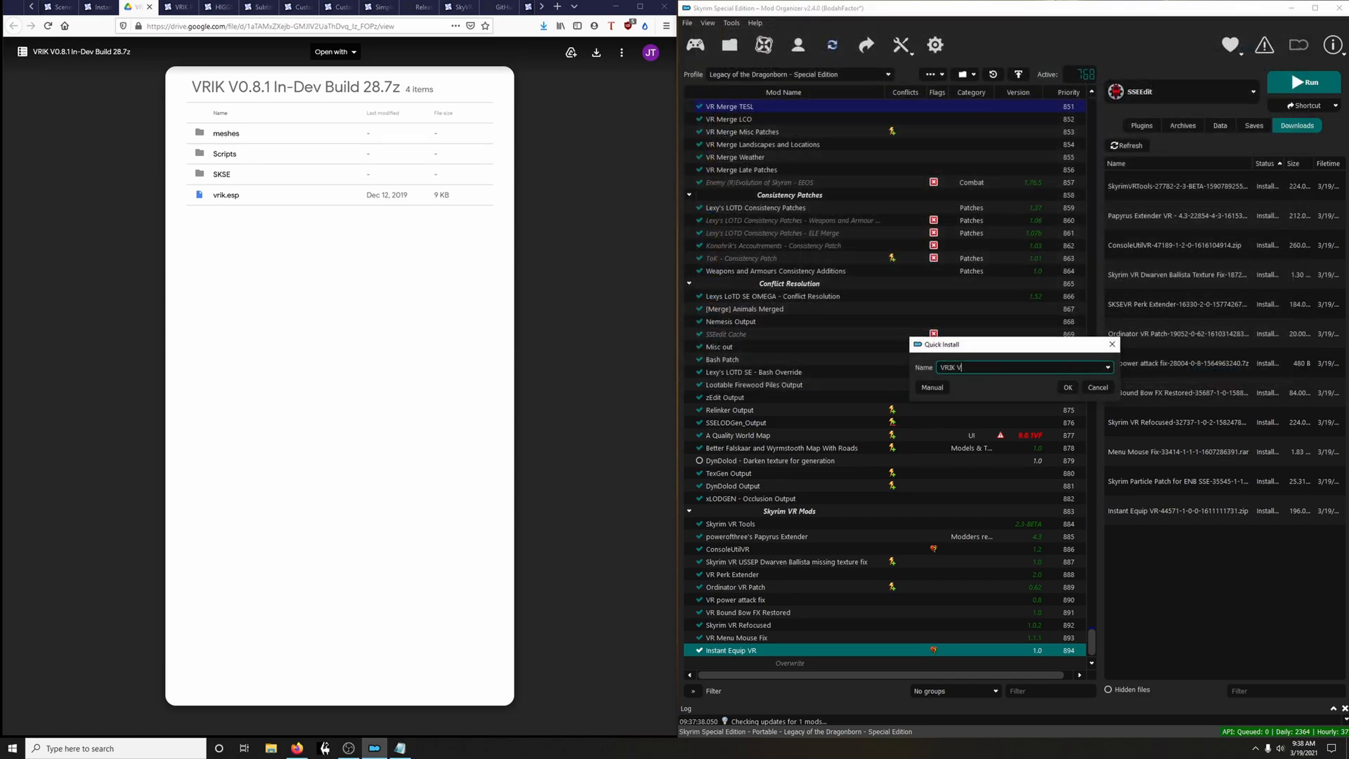
click(1108, 367)
click(1018, 390)
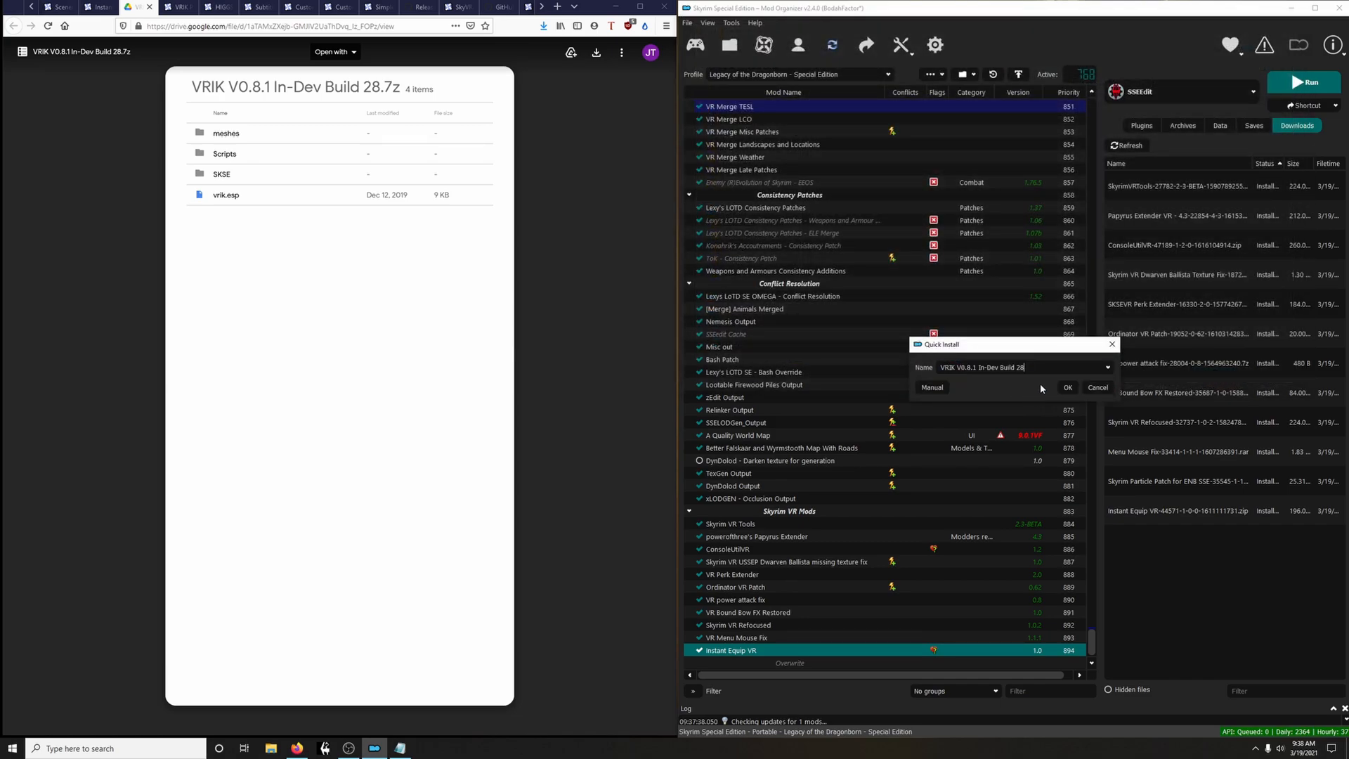
click(1068, 388)
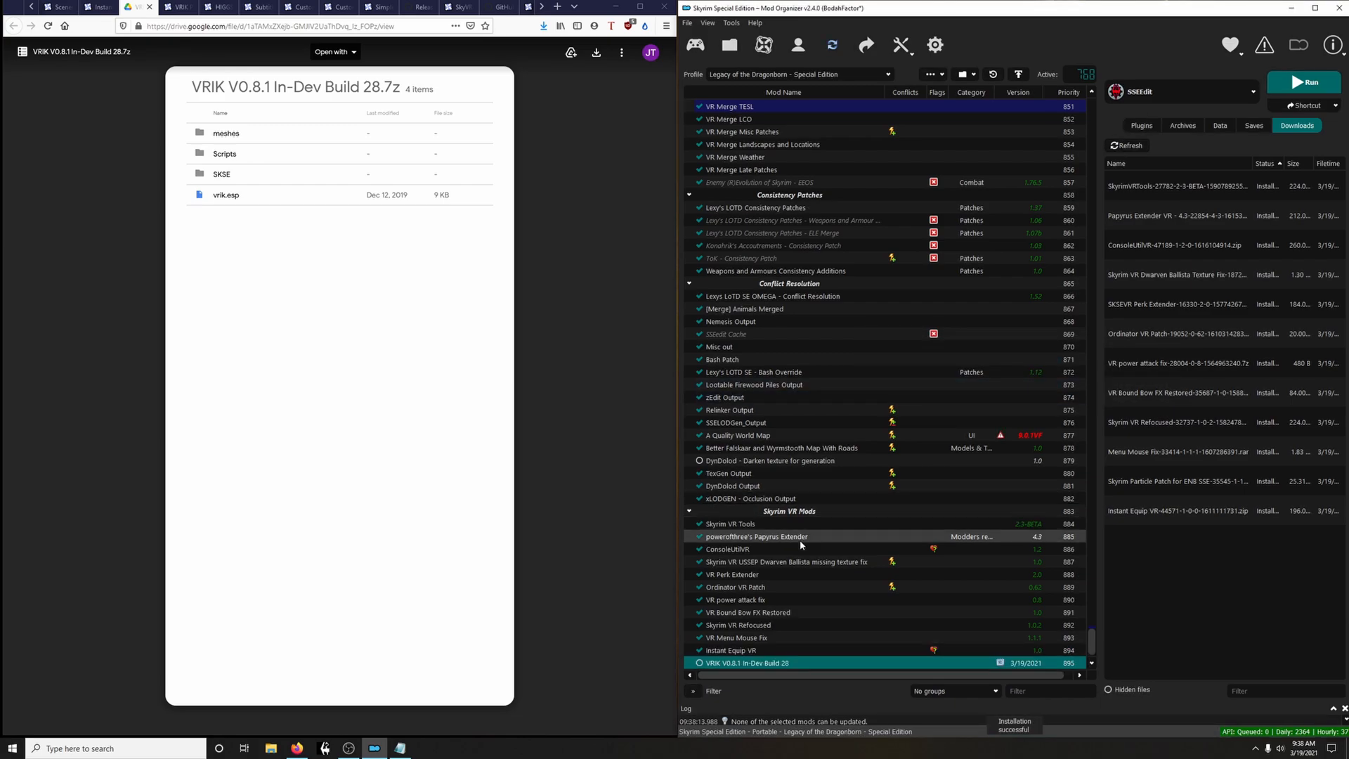
click(700, 650)
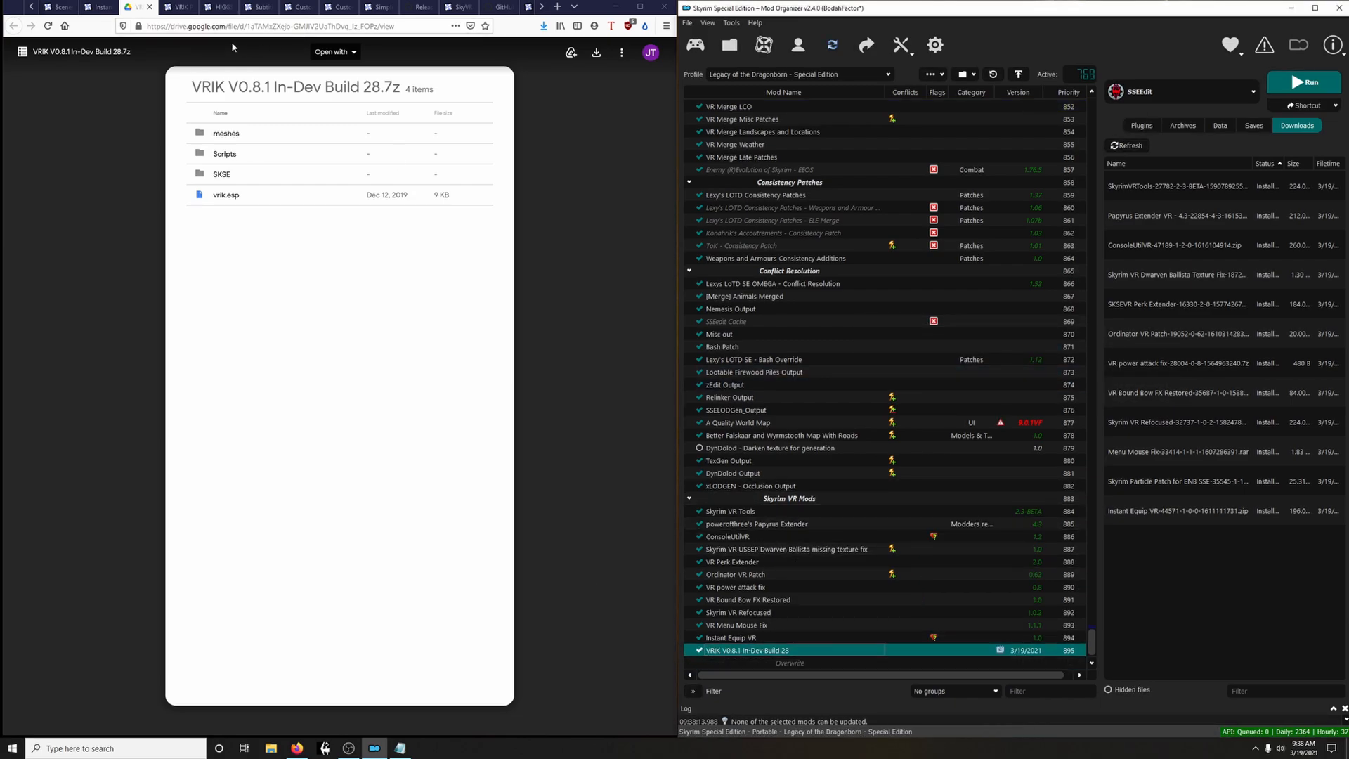
Download the optional VRIK Rift-Index-WMR Controller Bindings V2.1.0 file from the VRIK Player Avatar page through the mod manager
click(185, 8)
scroll(353, 182, up, 1)
click(137, 376)
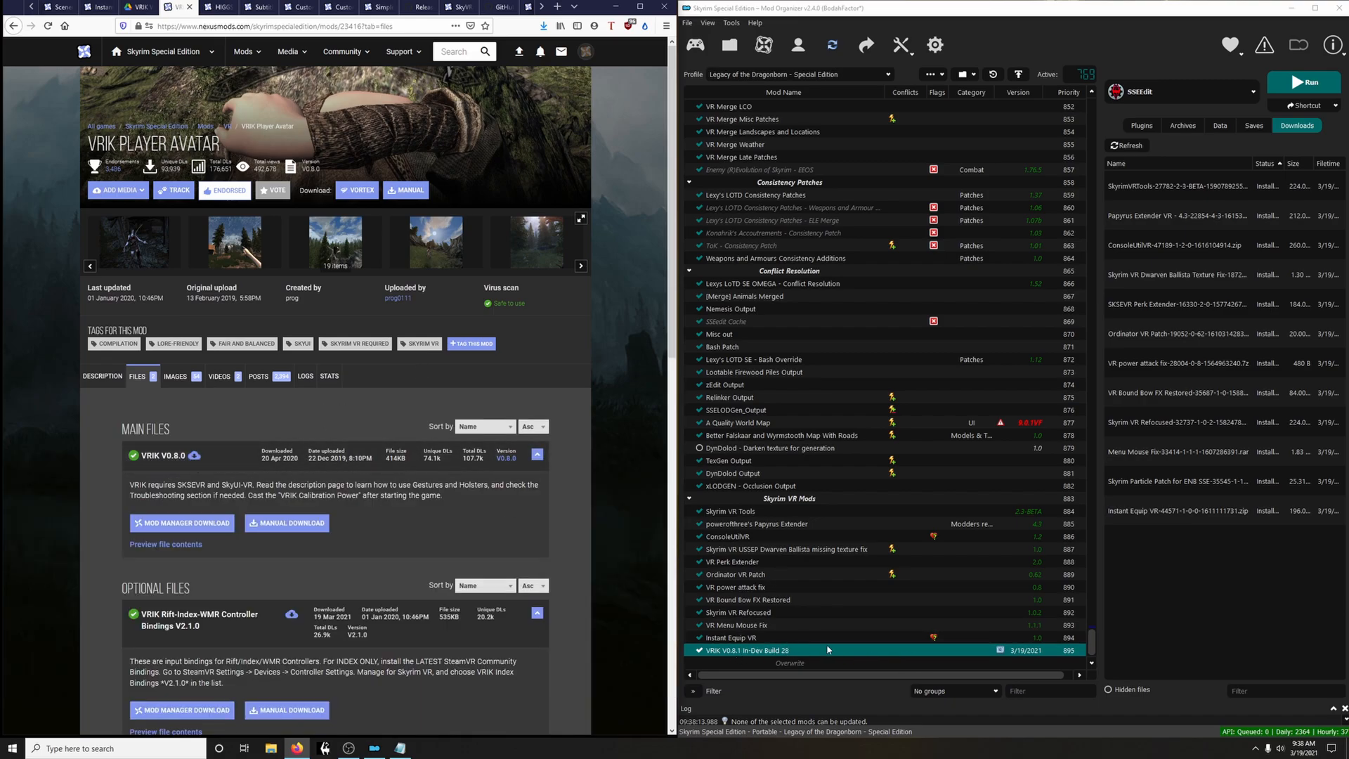
scroll(397, 522, down, 4)
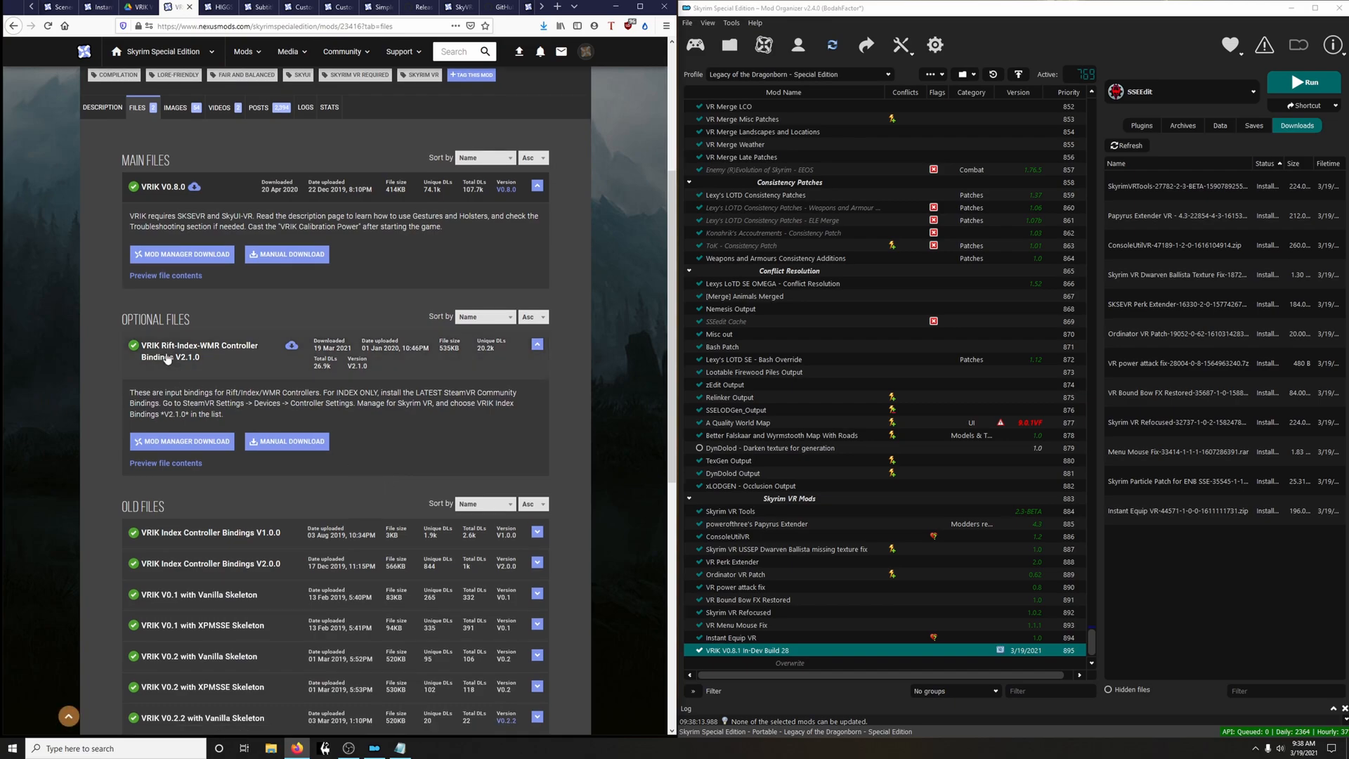
click(194, 443)
click(117, 343)
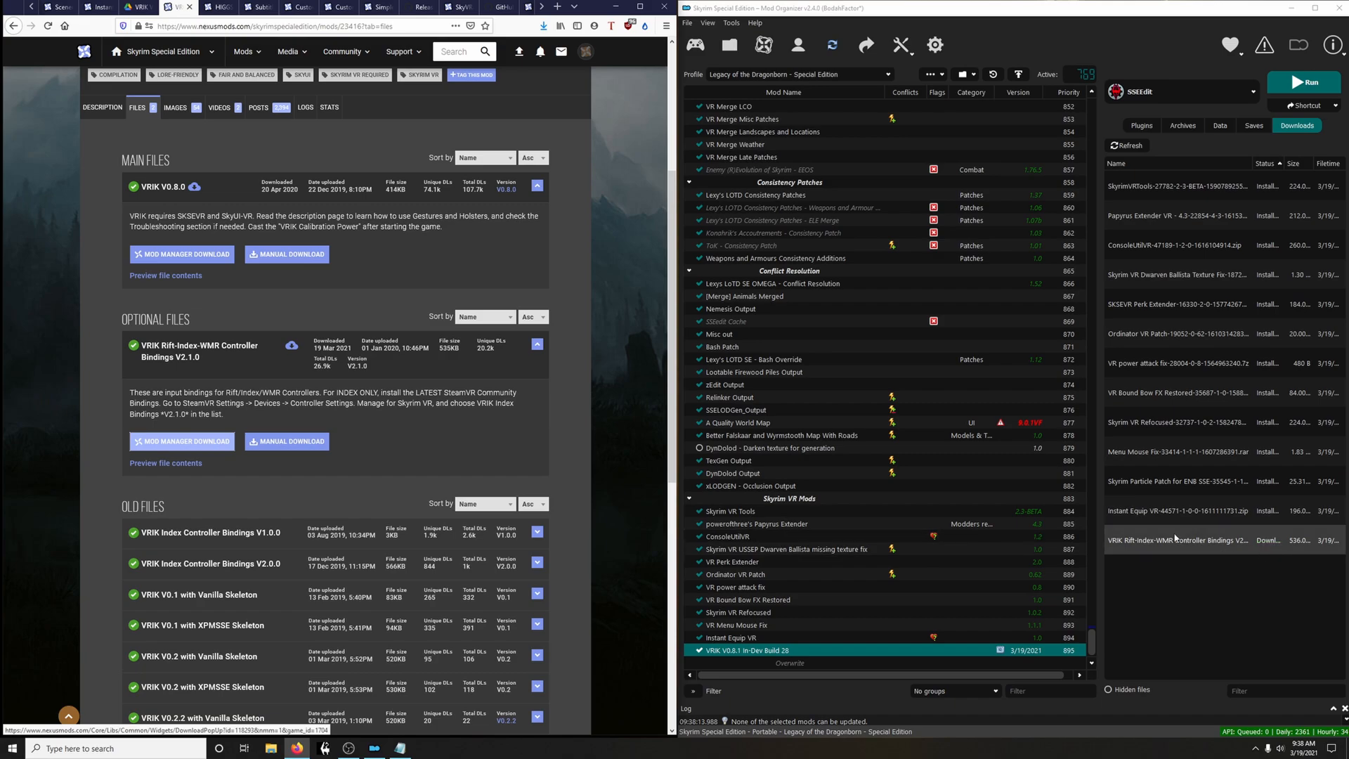
Install the controller bindings download under the name VRIK Rift-Index-WMR Controller Bindings
double_click(1141, 546)
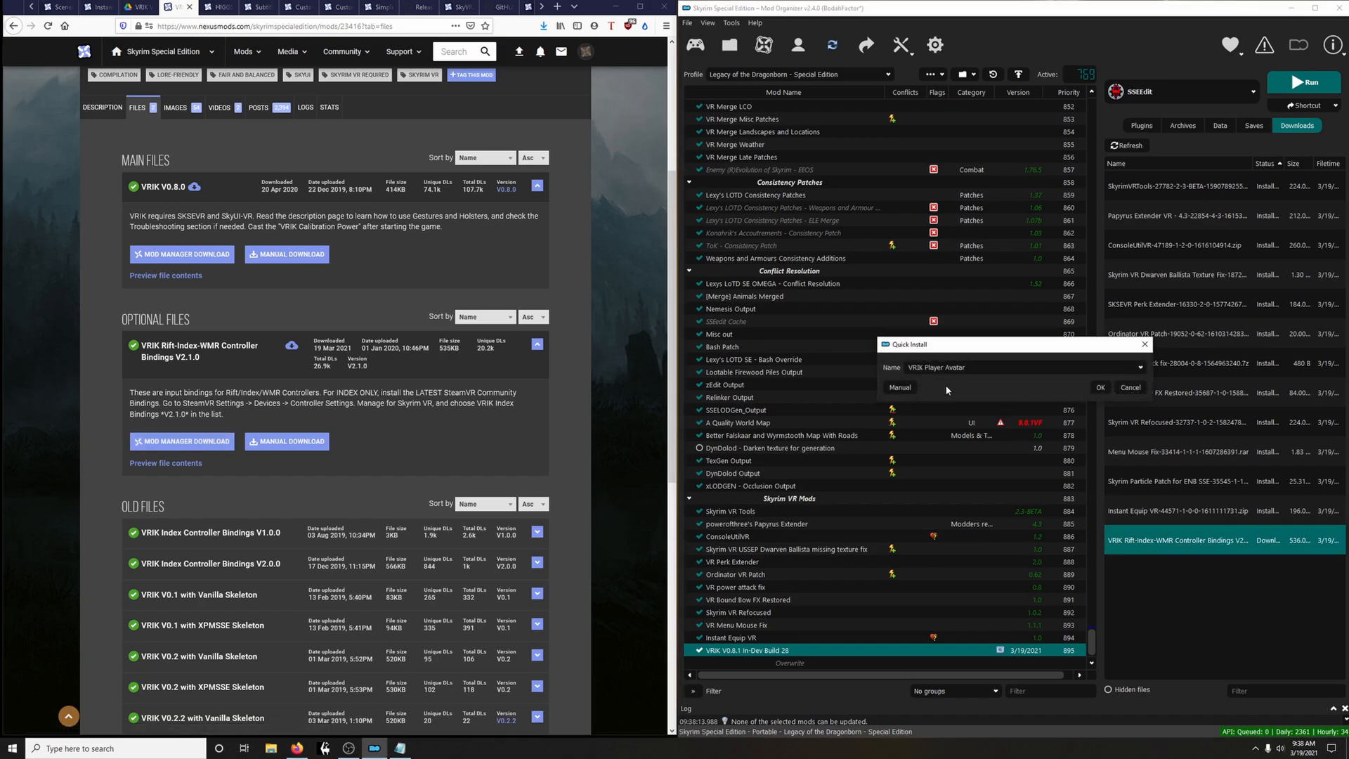
click(1140, 367)
click(993, 398)
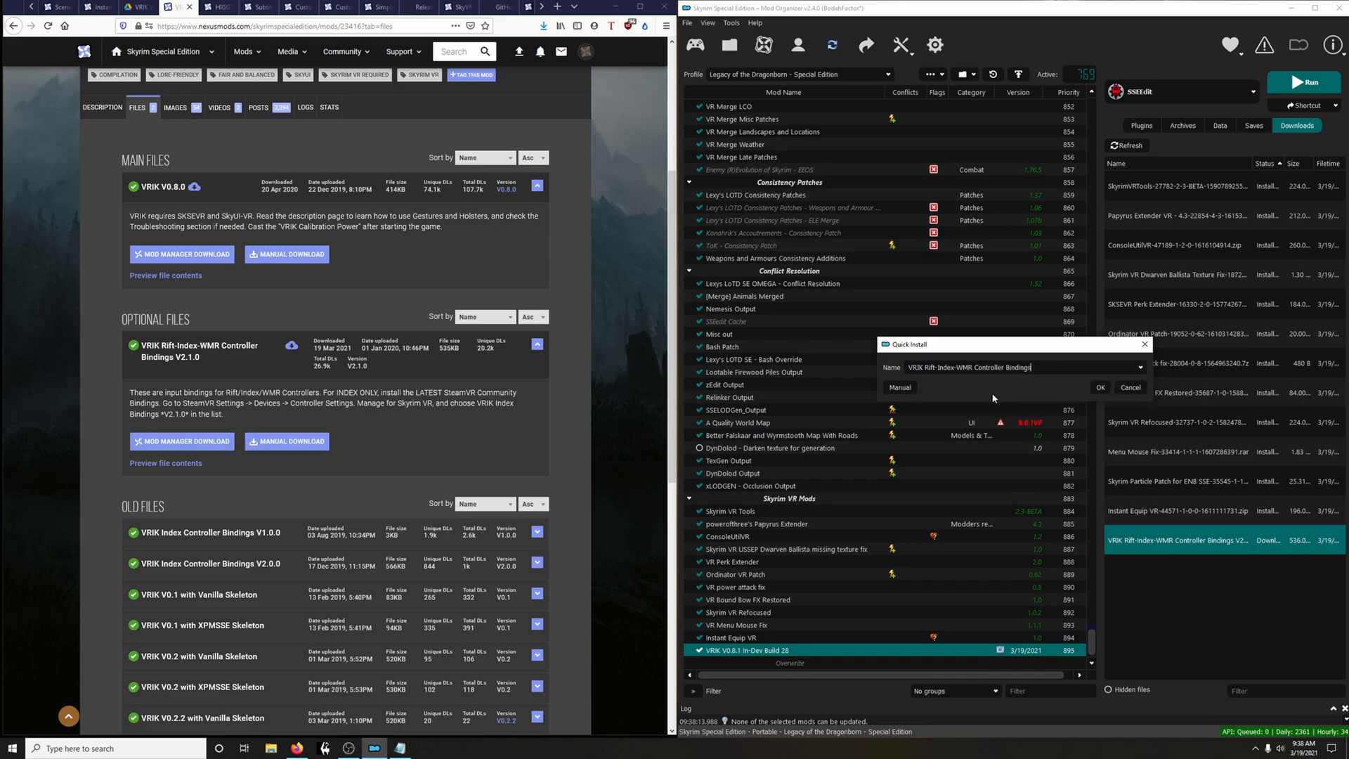
click(1101, 391)
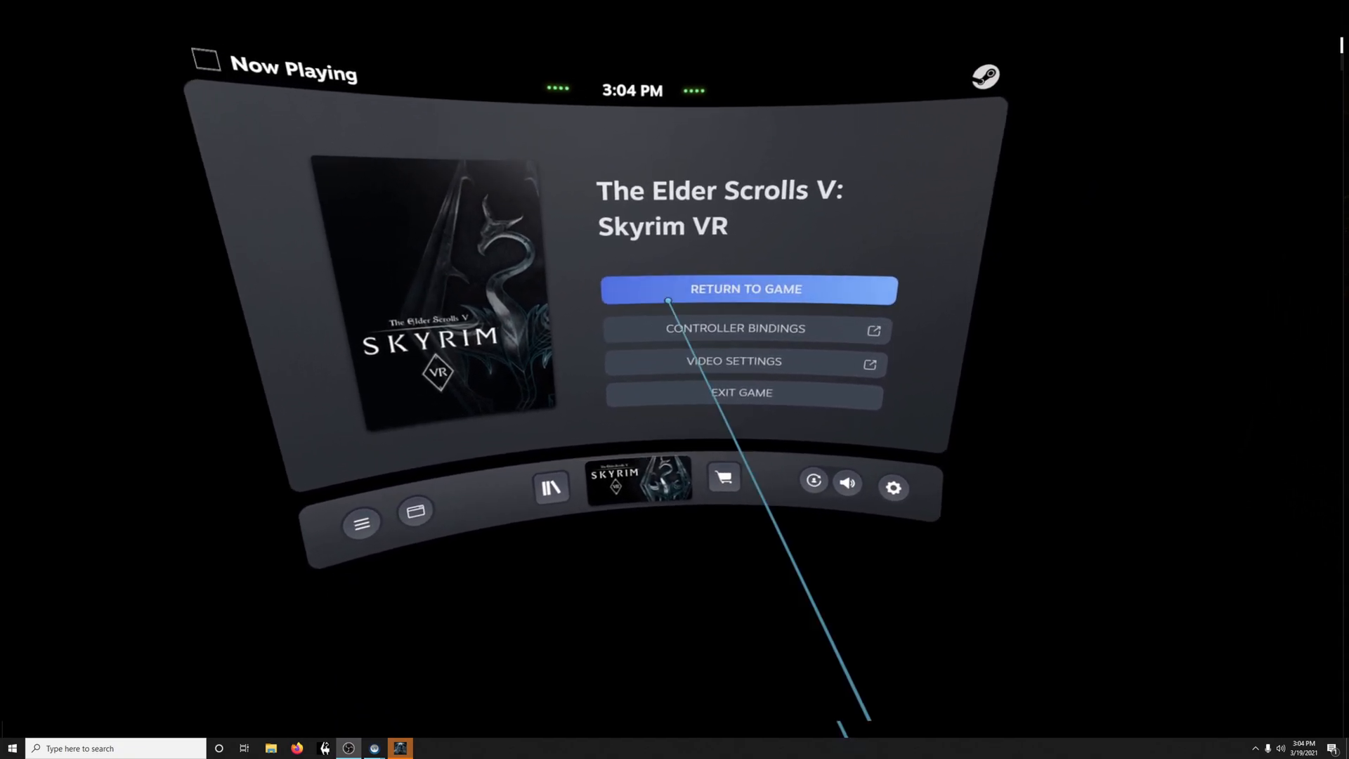
Switch to SteamVR, set Skyrim VR's active controller binding to Custom and open the selection of other bindings
click(712, 364)
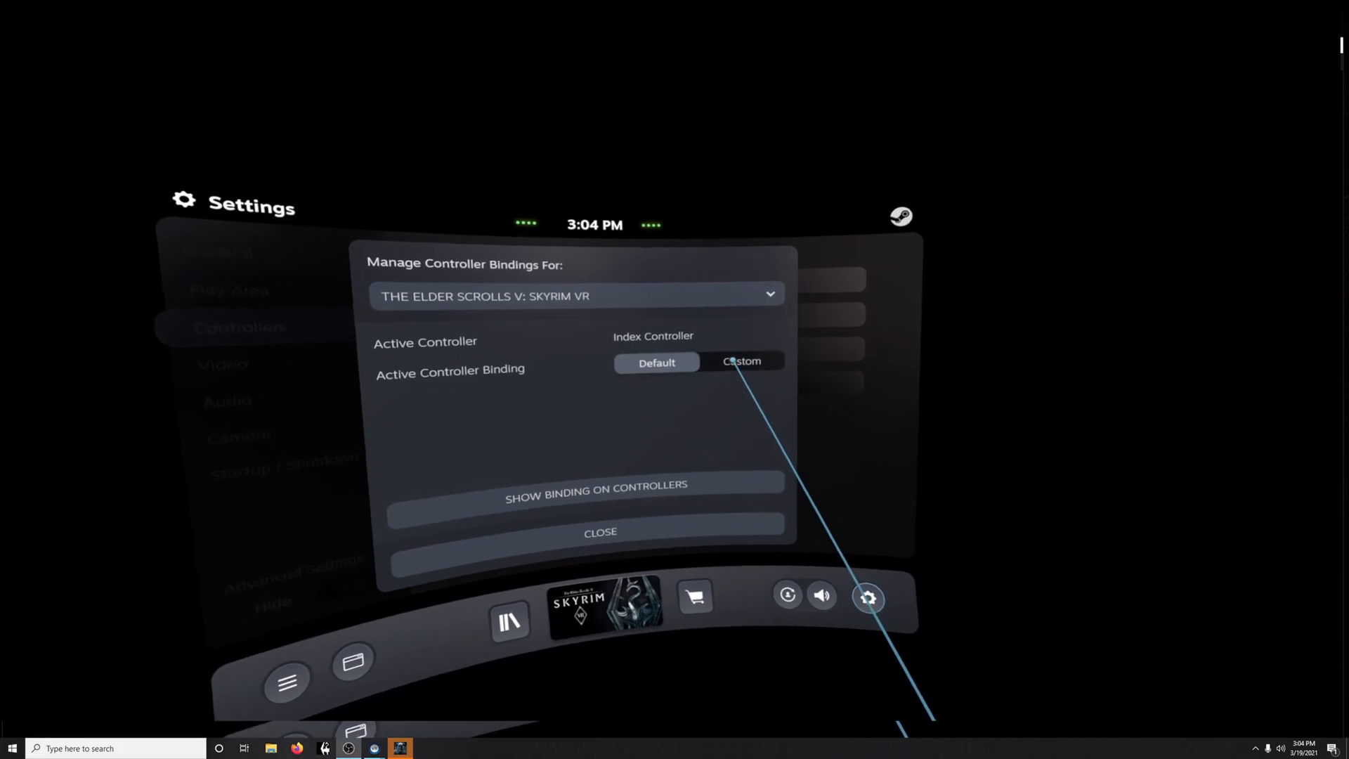
click(732, 361)
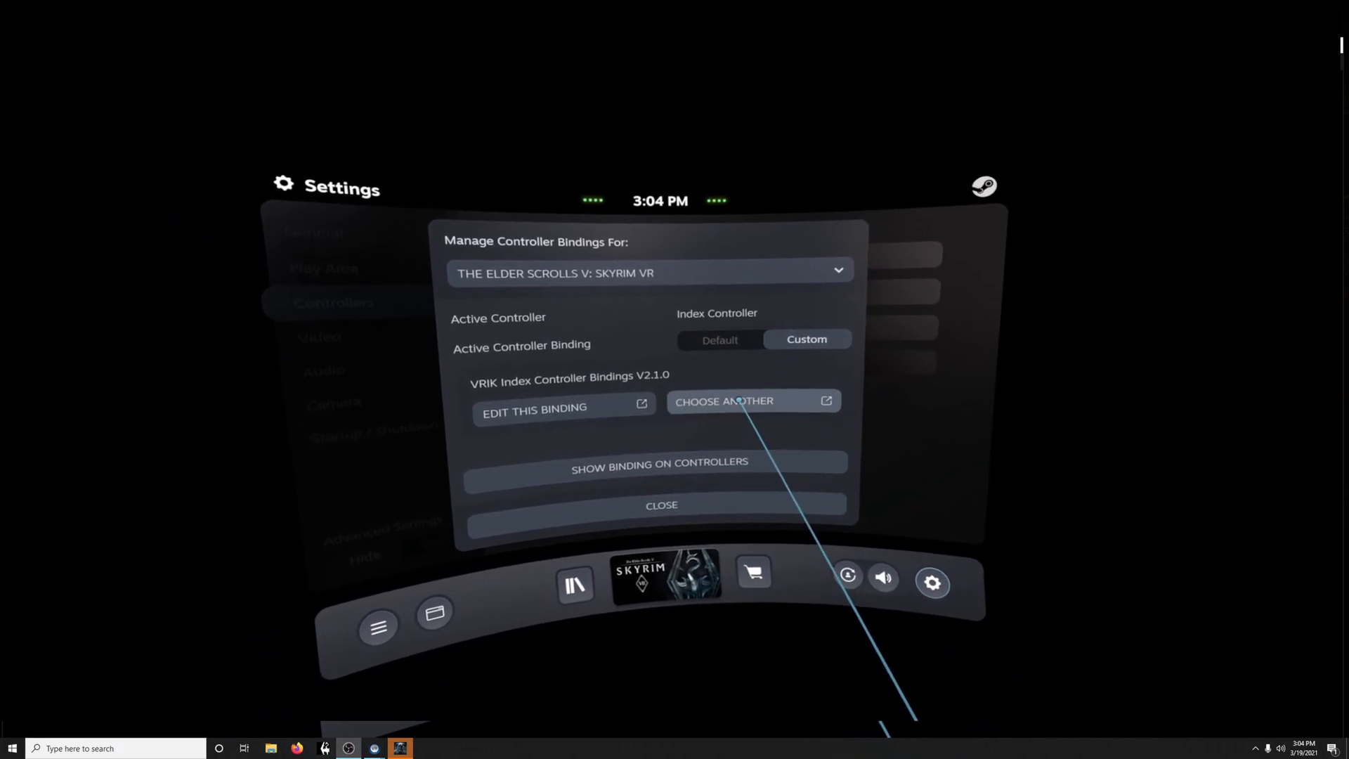
click(739, 400)
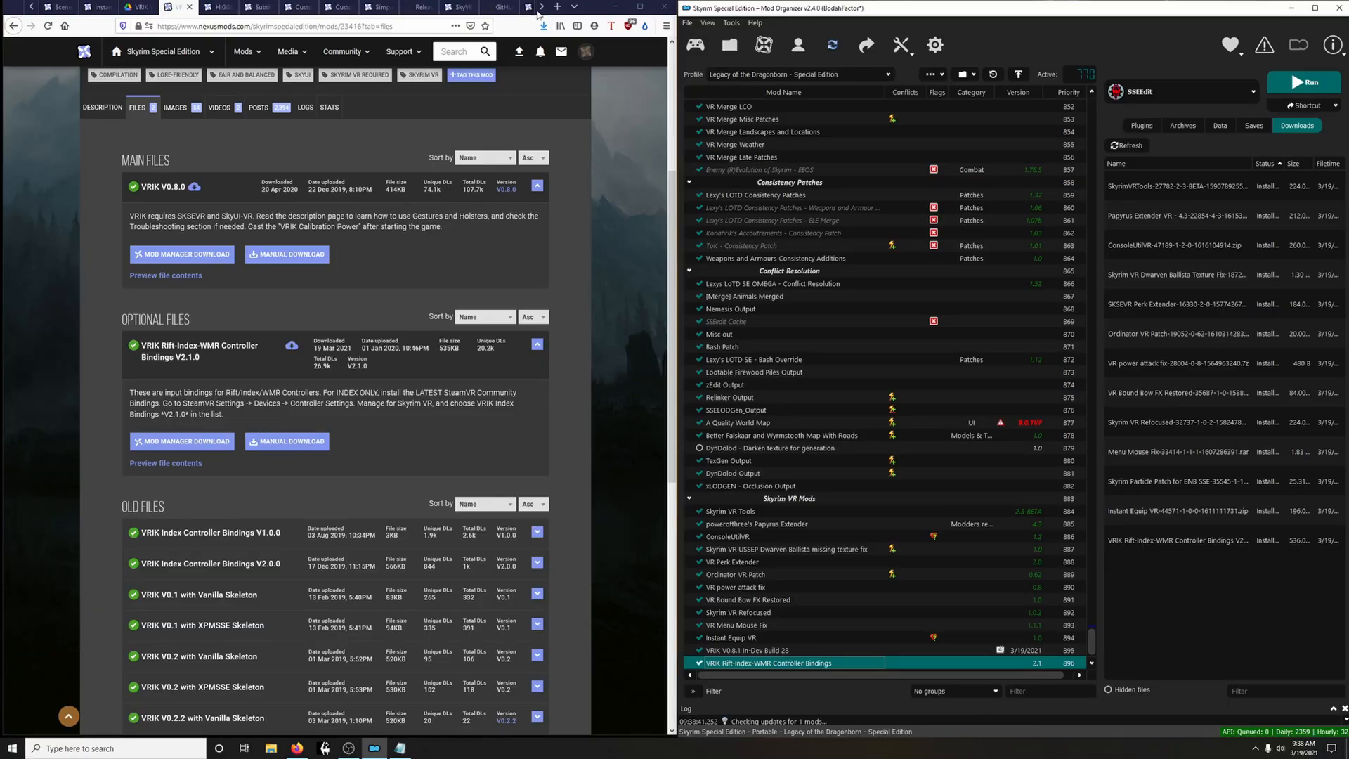
Download the HIGGS VR 1.1.0 main file from its Nexus page through the mod manager
click(219, 7)
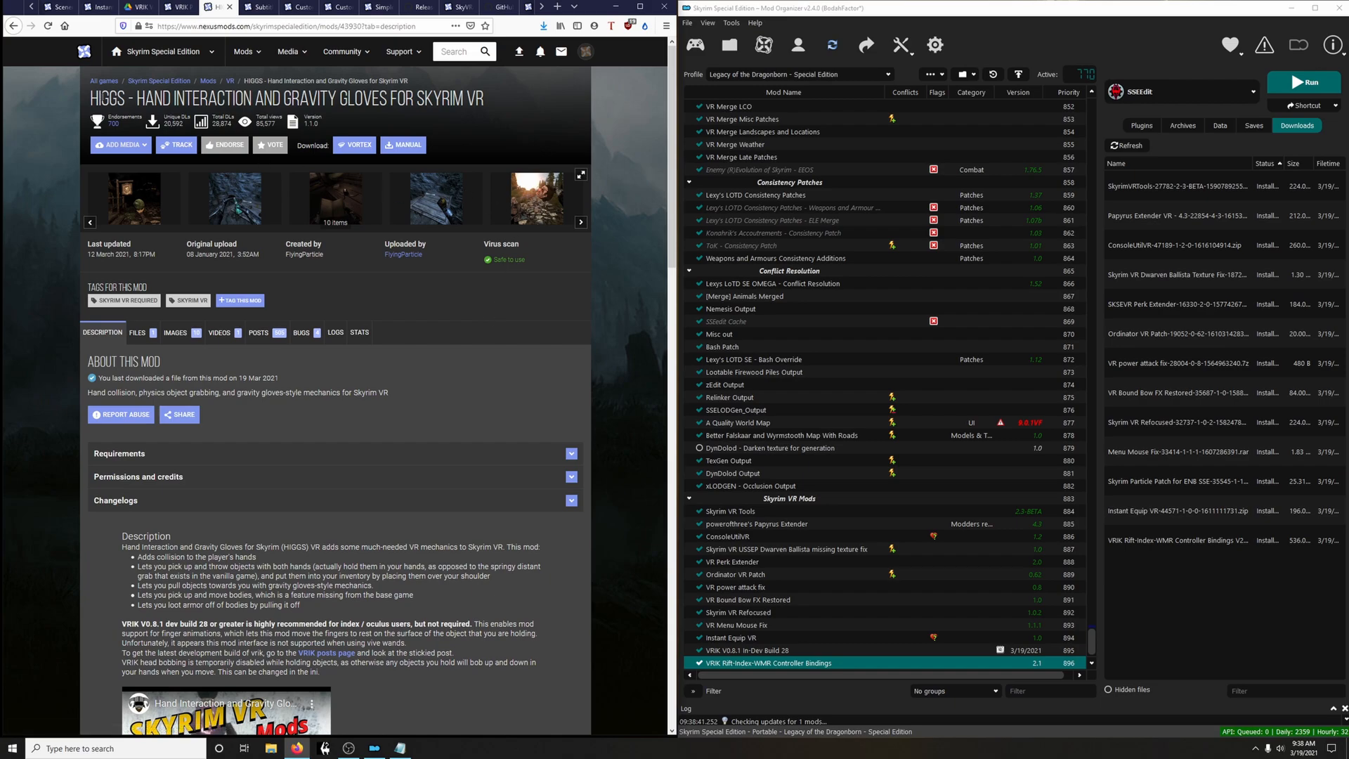
click(131, 341)
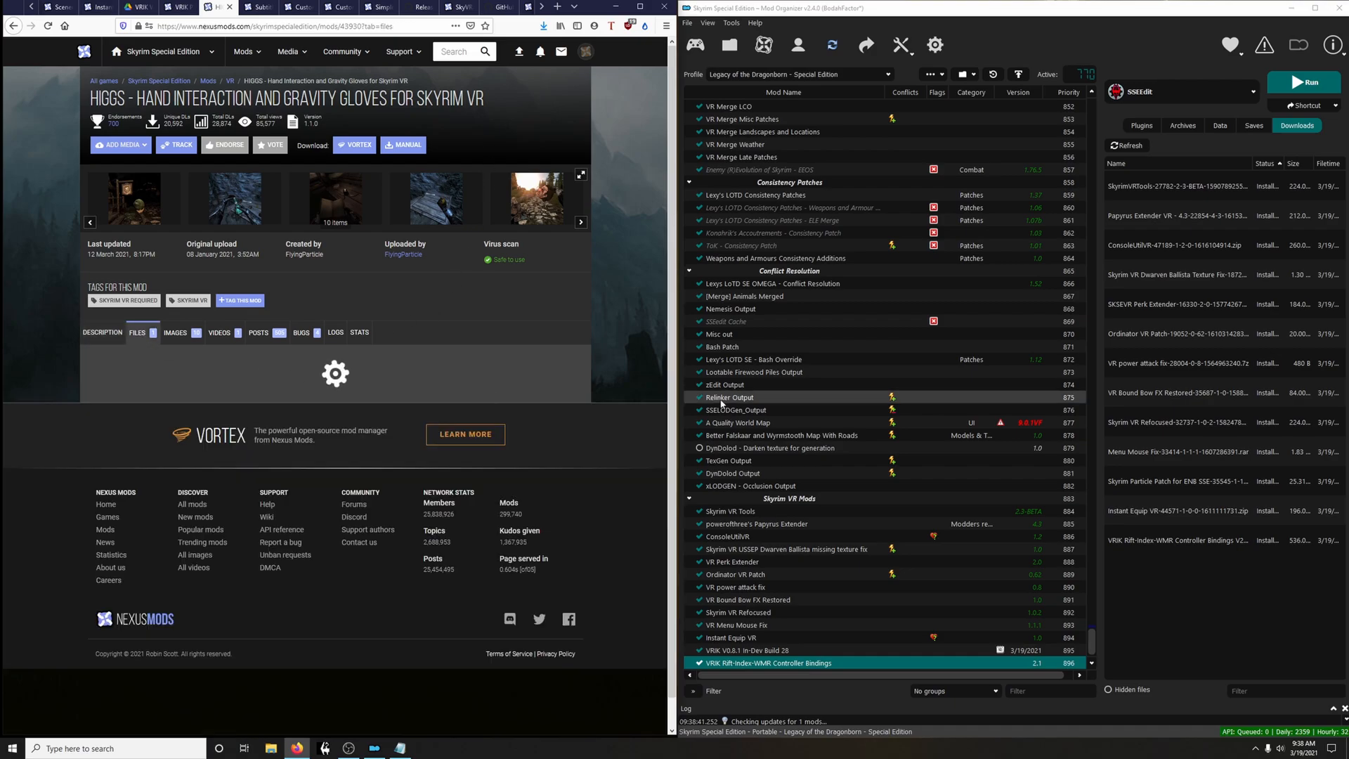
scroll(208, 295, down, 3)
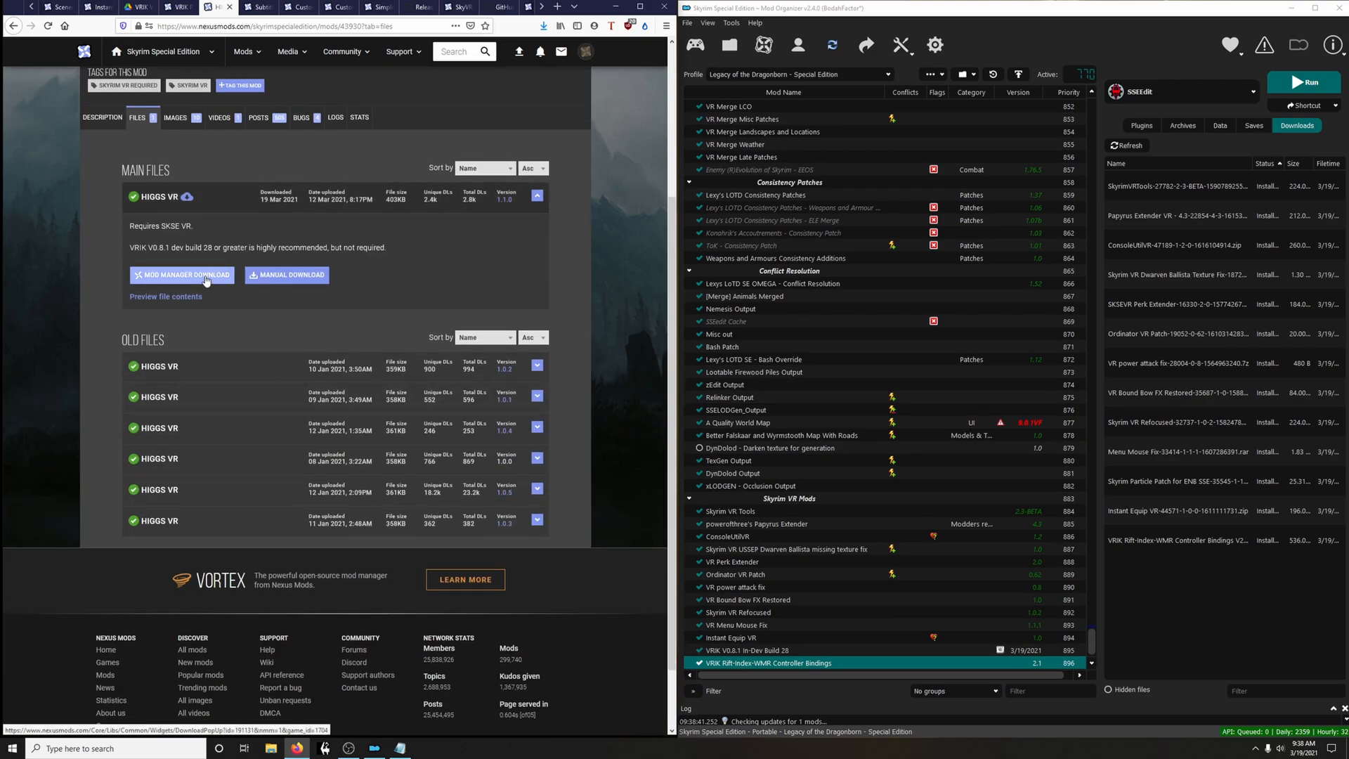
click(205, 275)
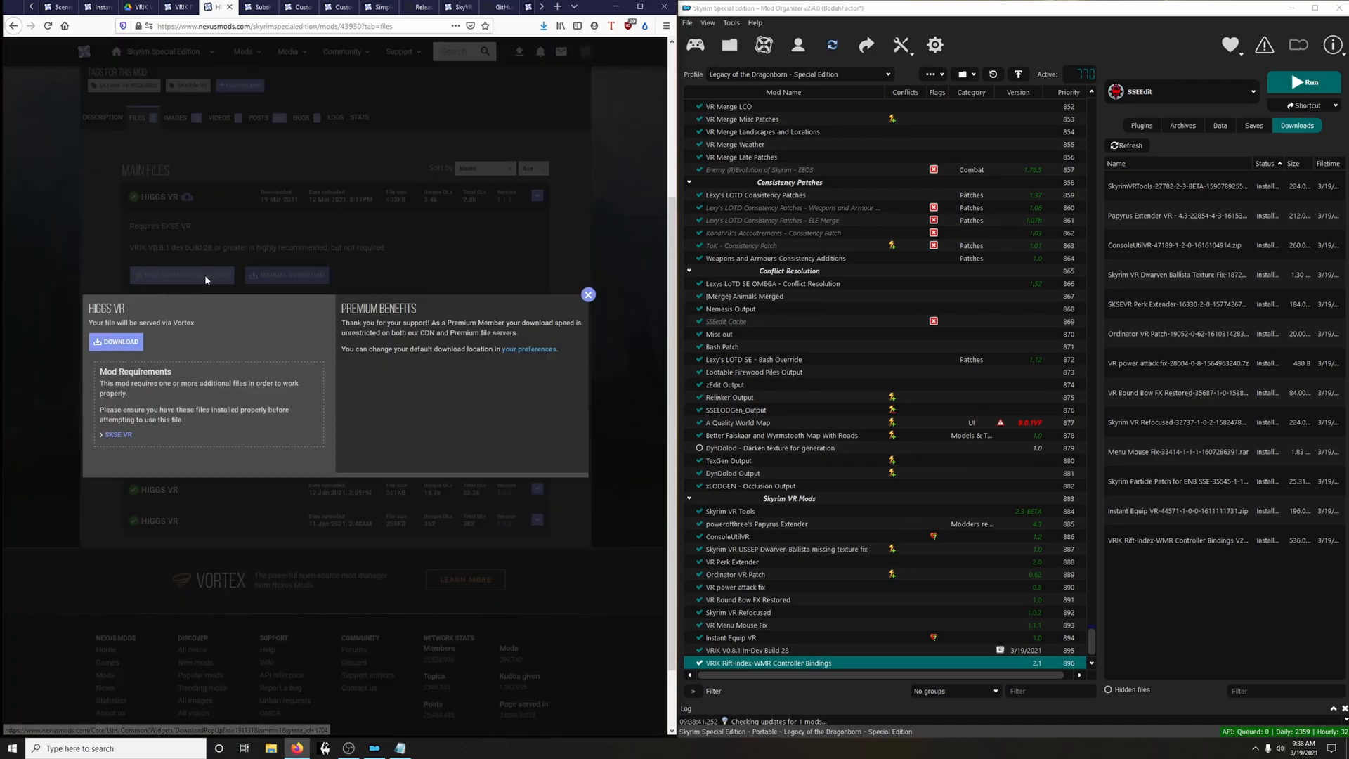
click(589, 294)
Install the HIGGS VR download as HIGGS - Hand Interaction and Gravity Gloves for Skyrim VR and enable the mod
double_click(1116, 570)
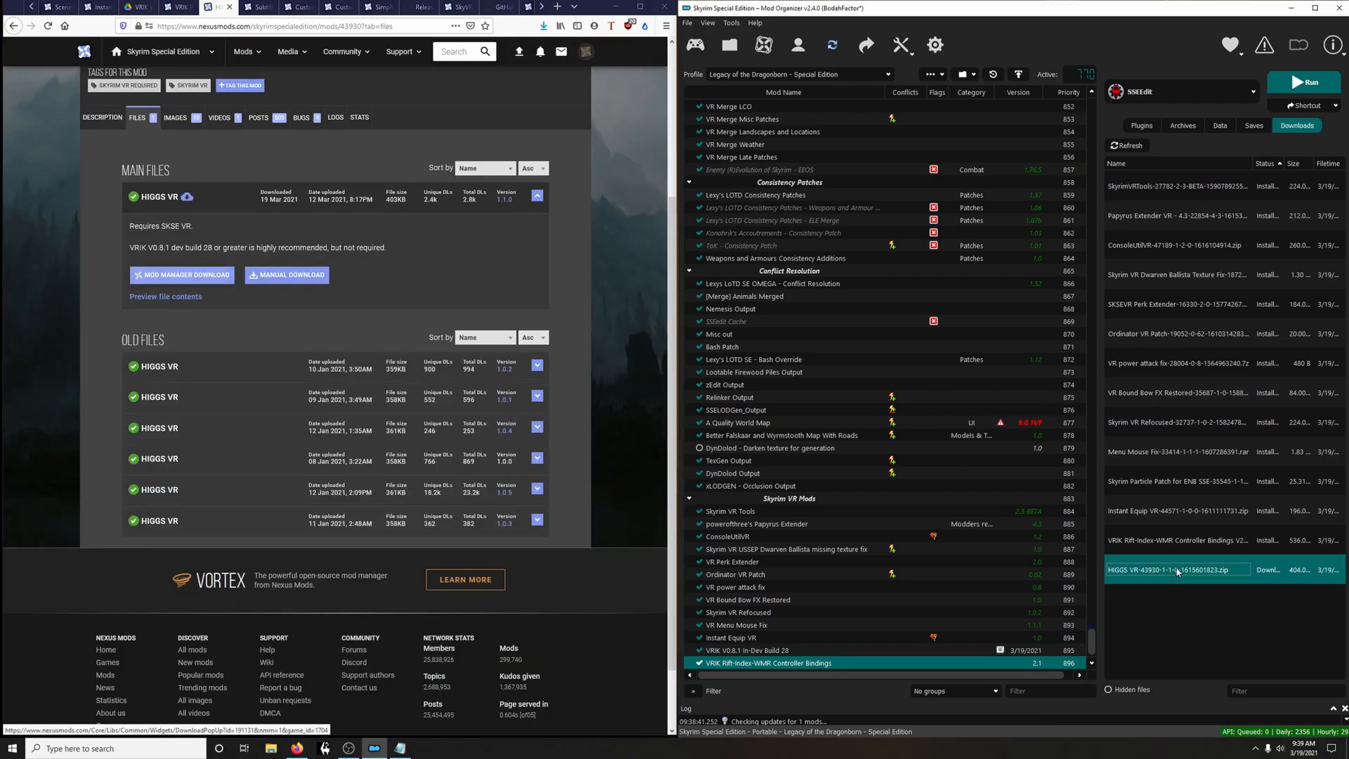
click(1075, 387)
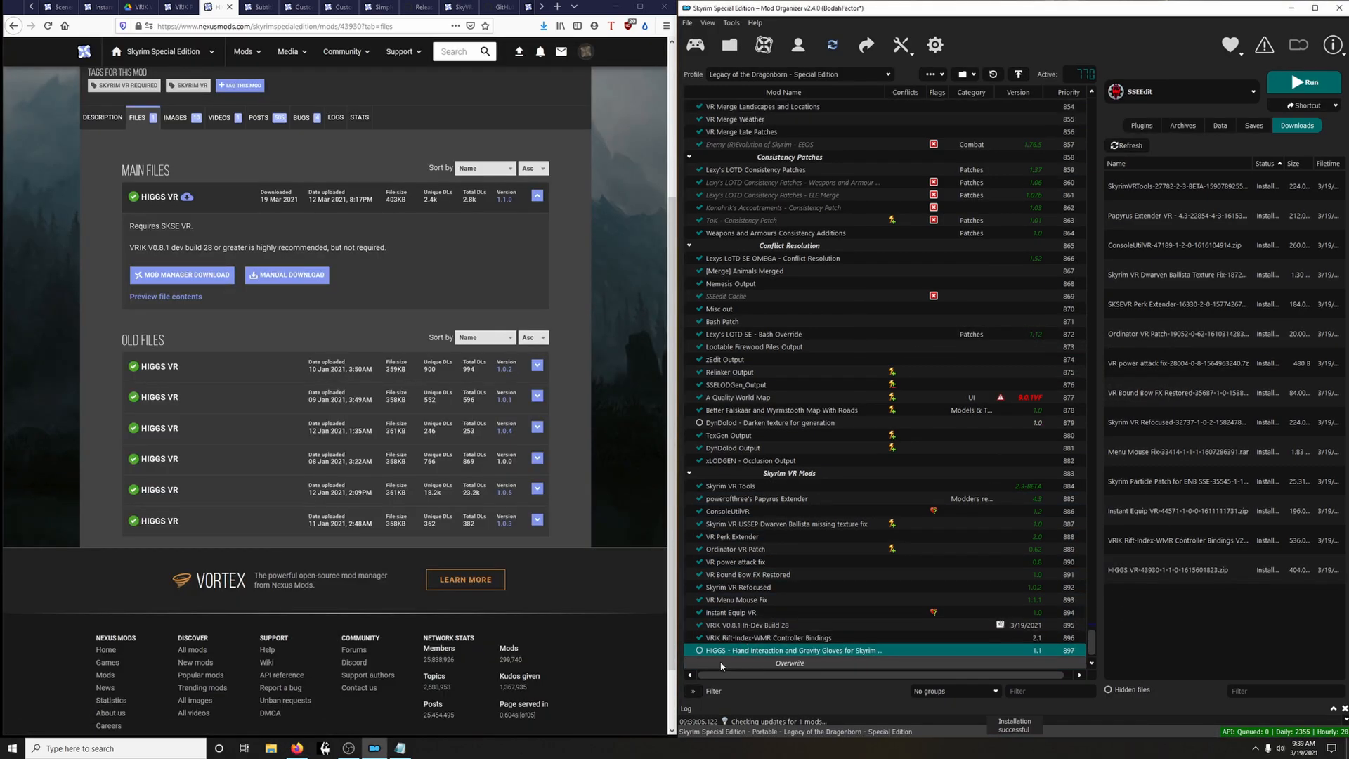
click(699, 650)
Delete all installed downloads from the mod manager's download list
right_click(1172, 423)
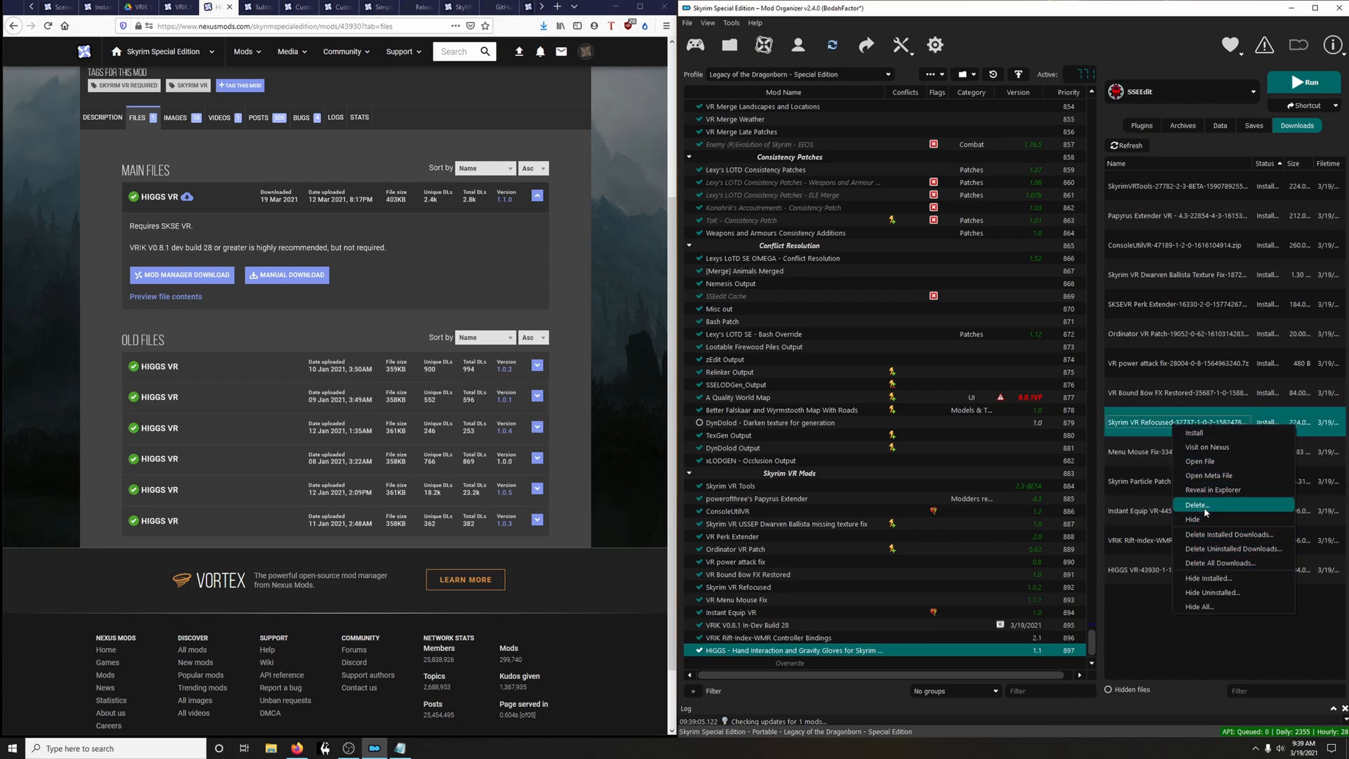
click(1217, 535)
click(757, 390)
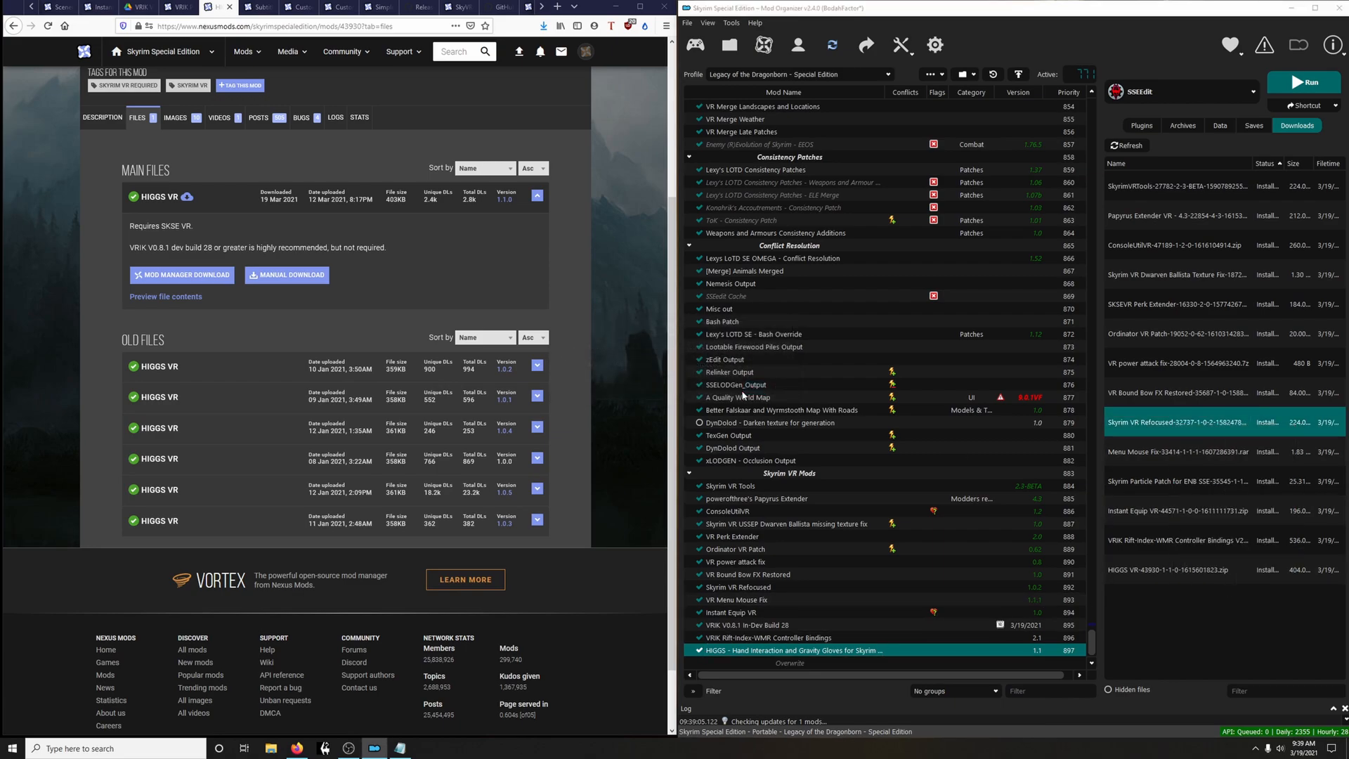
Download Subtitle Dialog HUD resize for VR through the mod manager and install it as an enabled mod
click(260, 7)
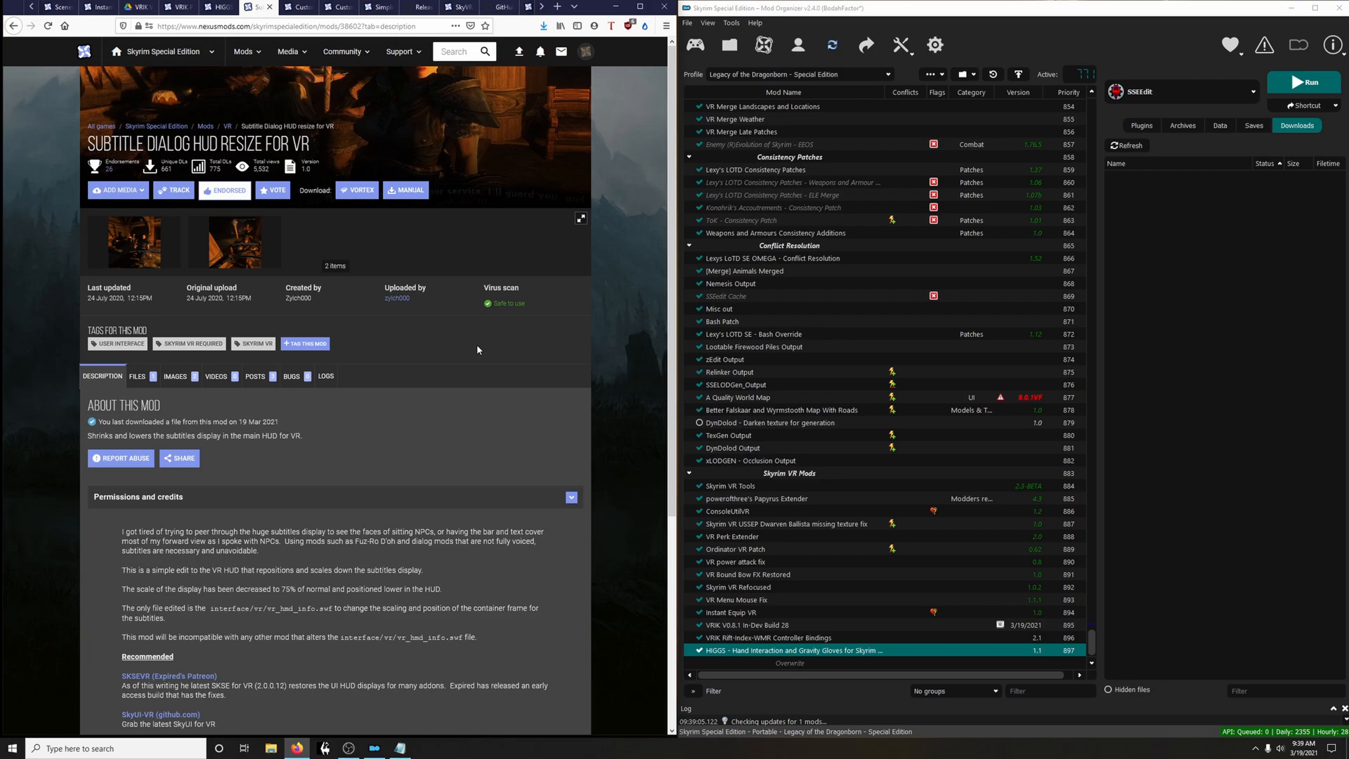
click(137, 377)
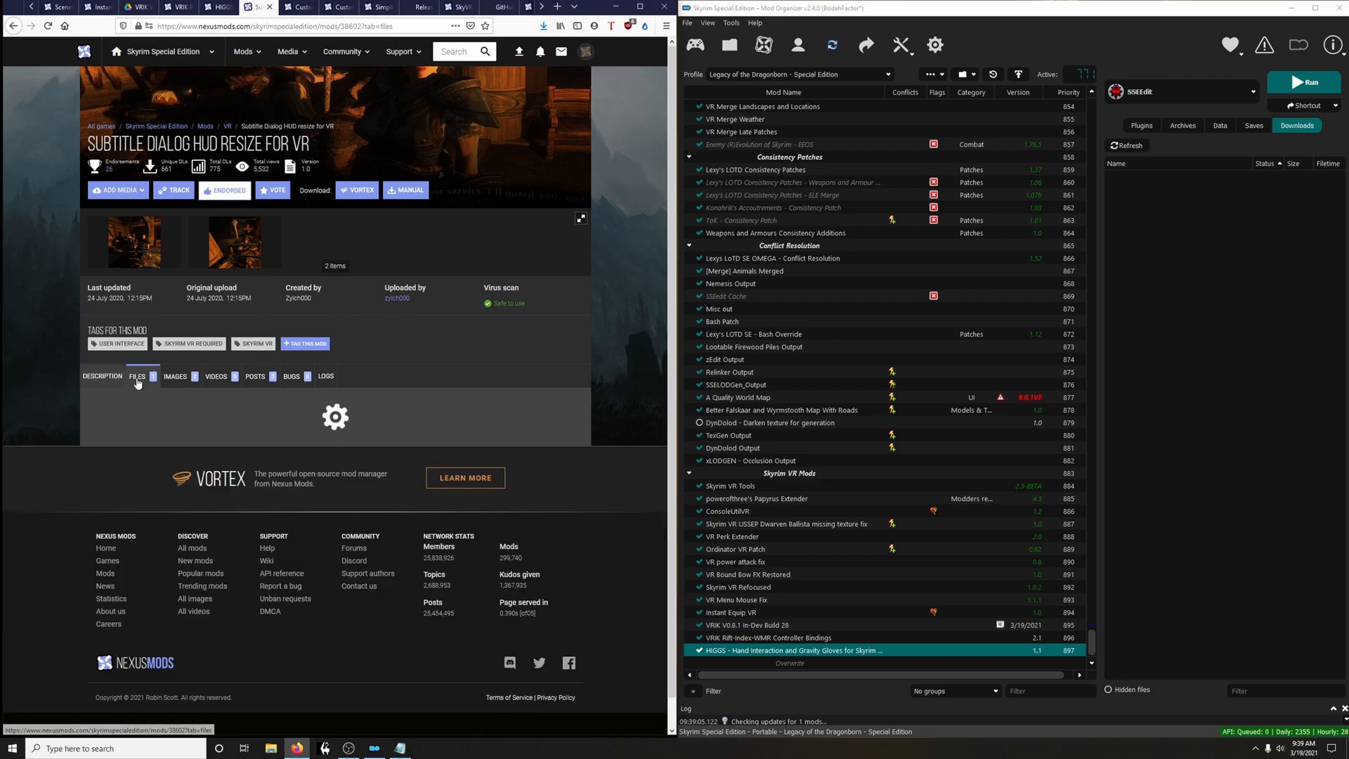
click(208, 519)
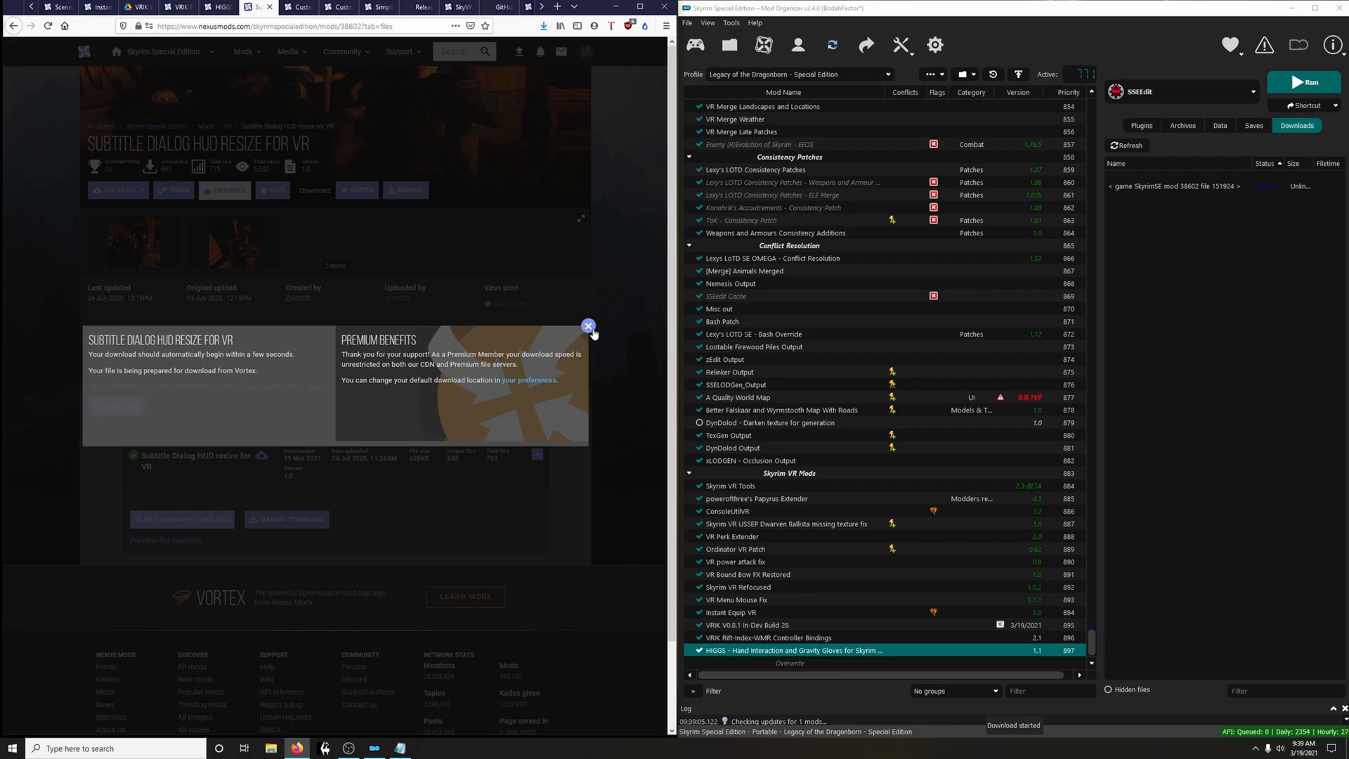
click(590, 328)
click(1072, 387)
click(699, 650)
Download Yet Another Custom Favorites Menu 1.2 through the mod manager and install it under the name Custom Favorites Menu
click(289, 9)
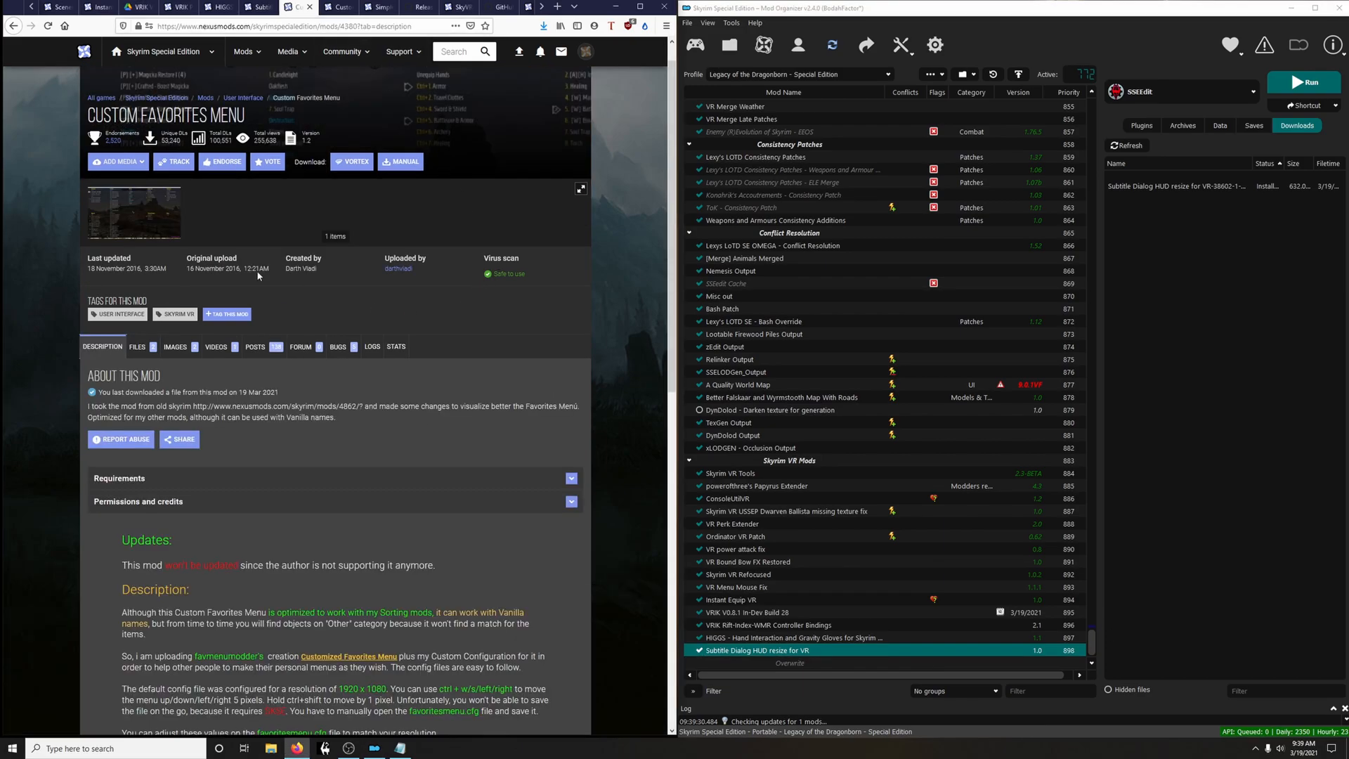
click(143, 234)
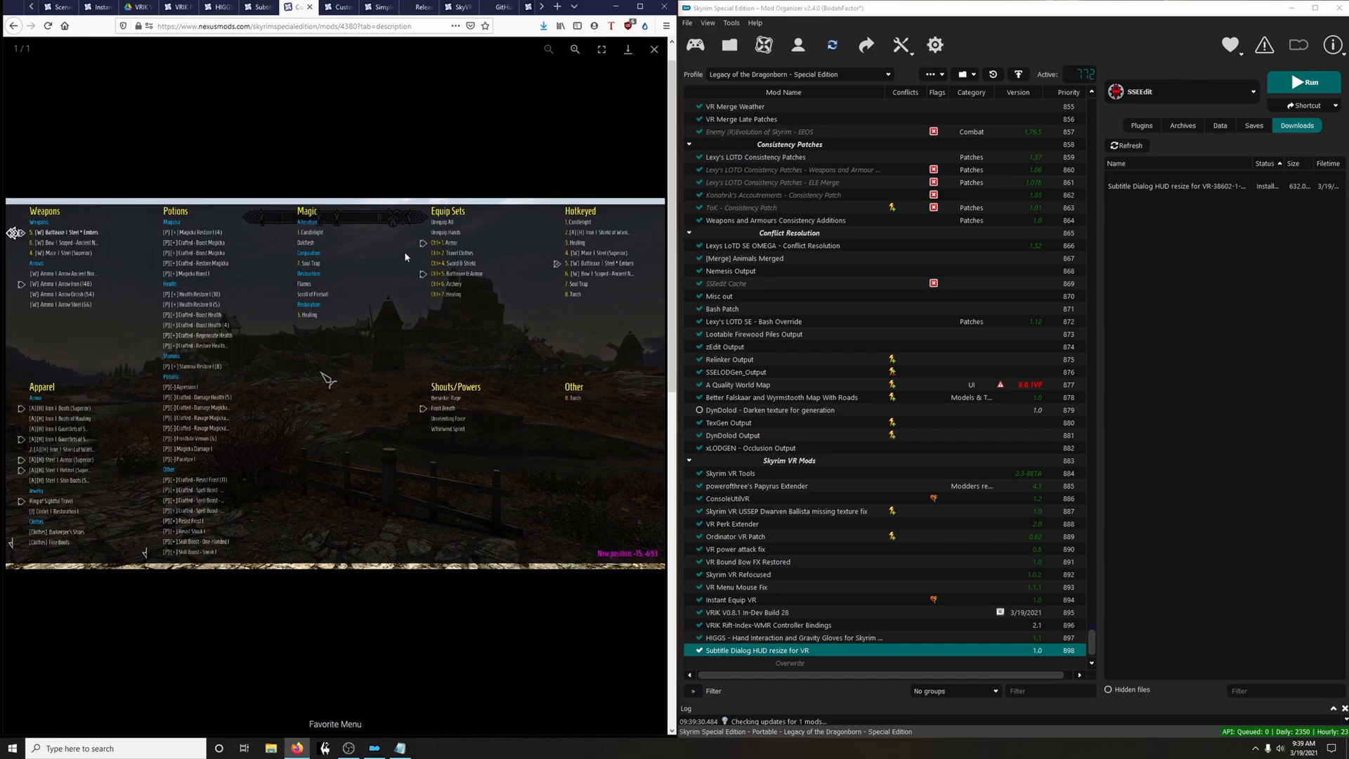
click(655, 51)
click(139, 346)
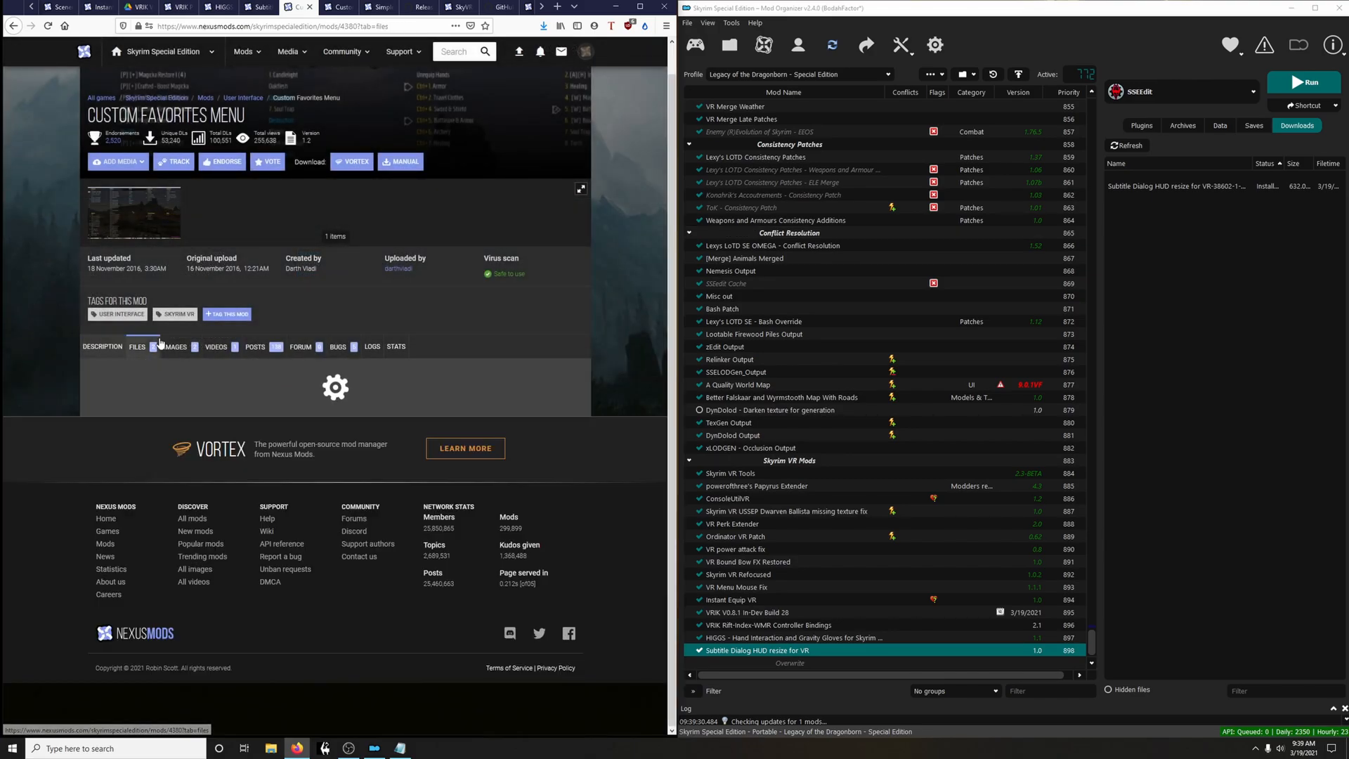
scroll(323, 396, down, 2)
click(182, 338)
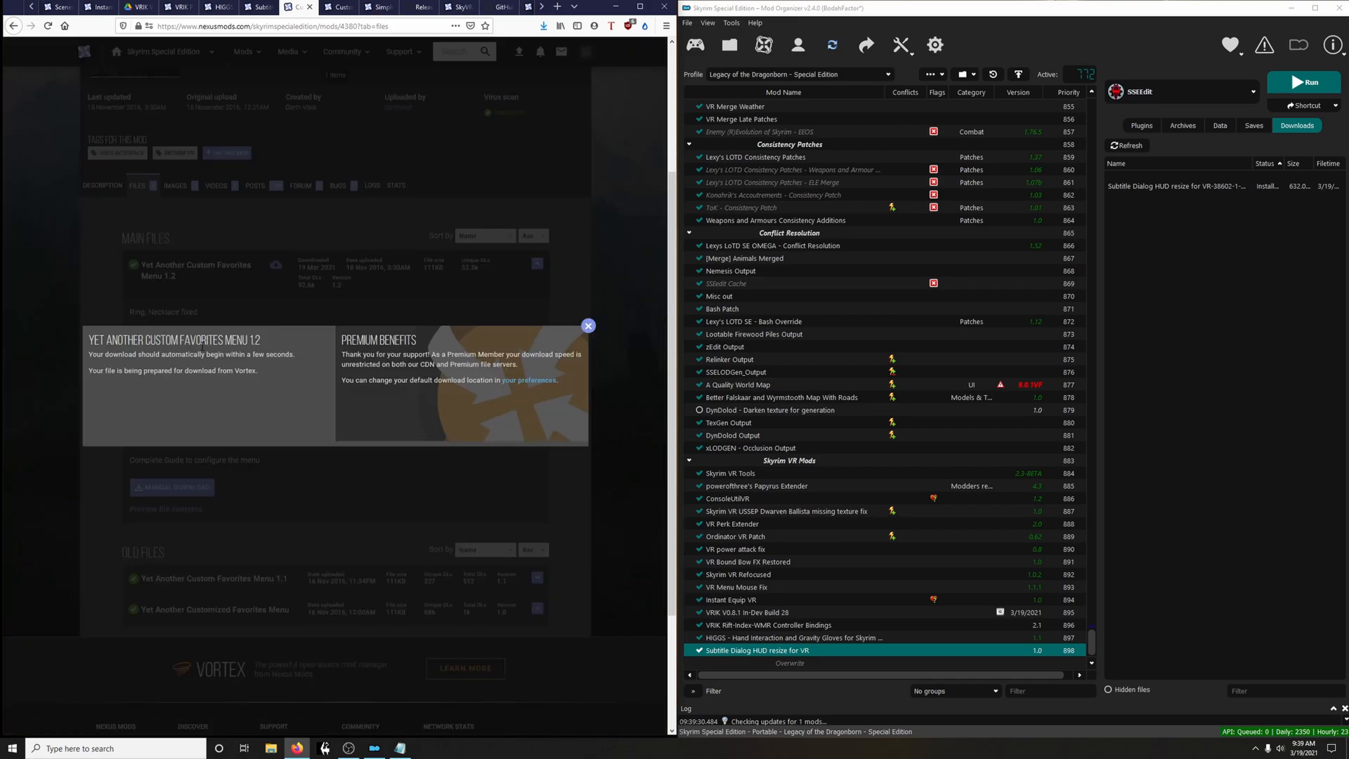
click(591, 323)
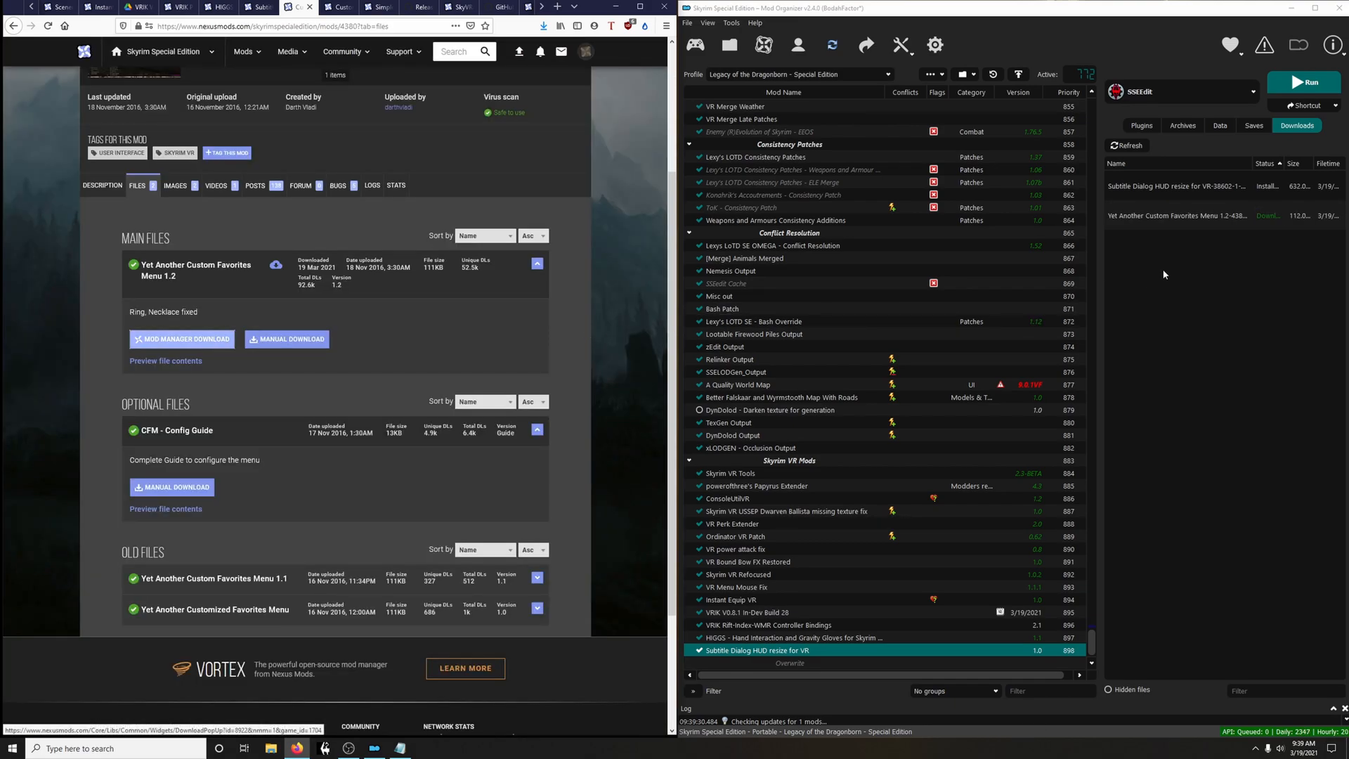
double_click(1170, 216)
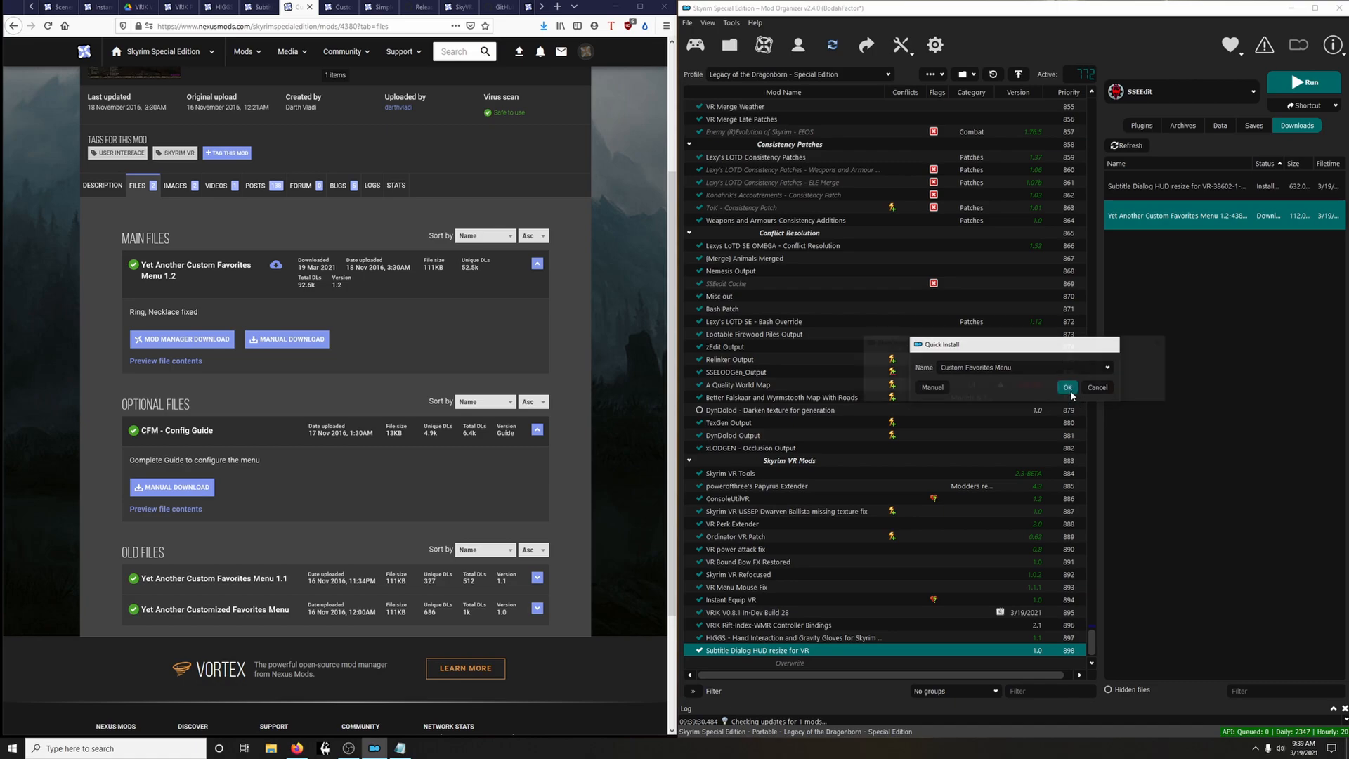
click(1069, 387)
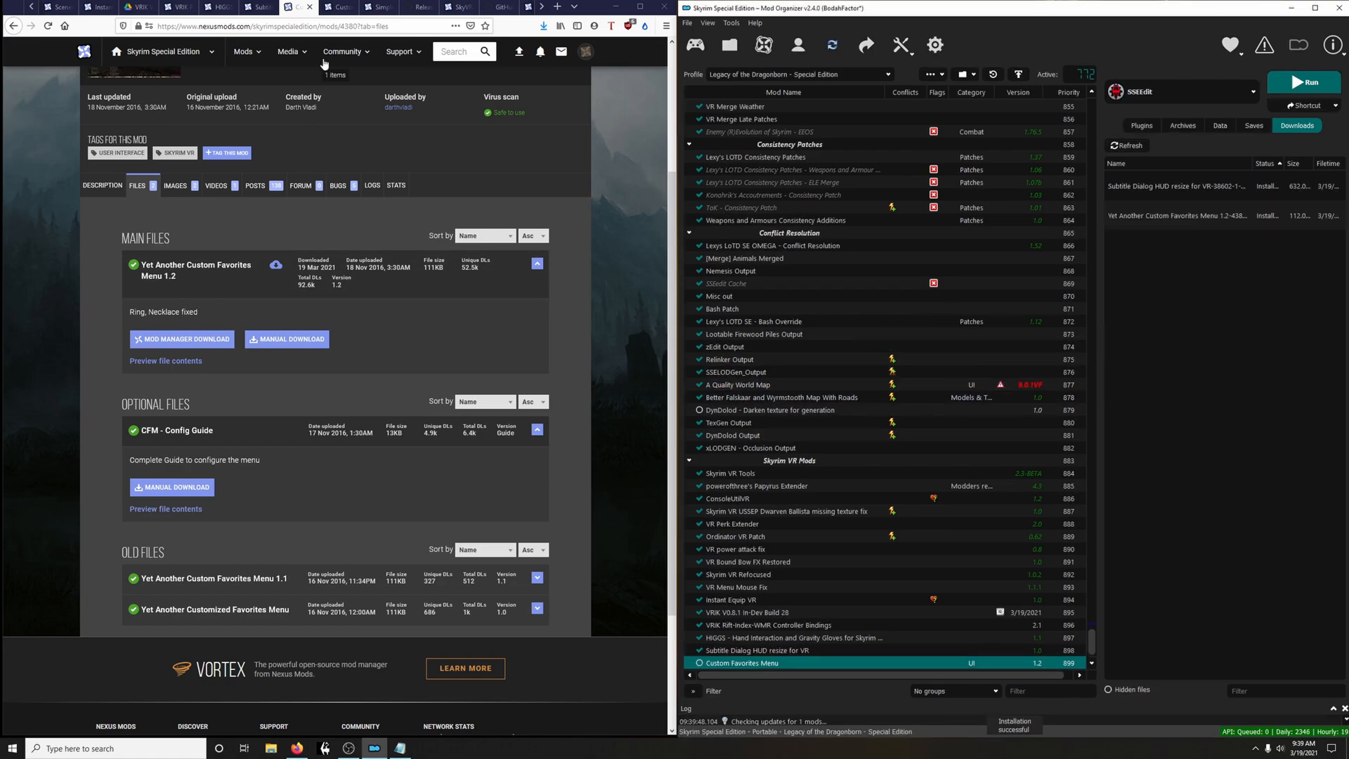
Download the Custom-Favorites-VR-cfg-1-0c main file from the Custom Favorites Menu VR cfg page through the mod manager
click(336, 10)
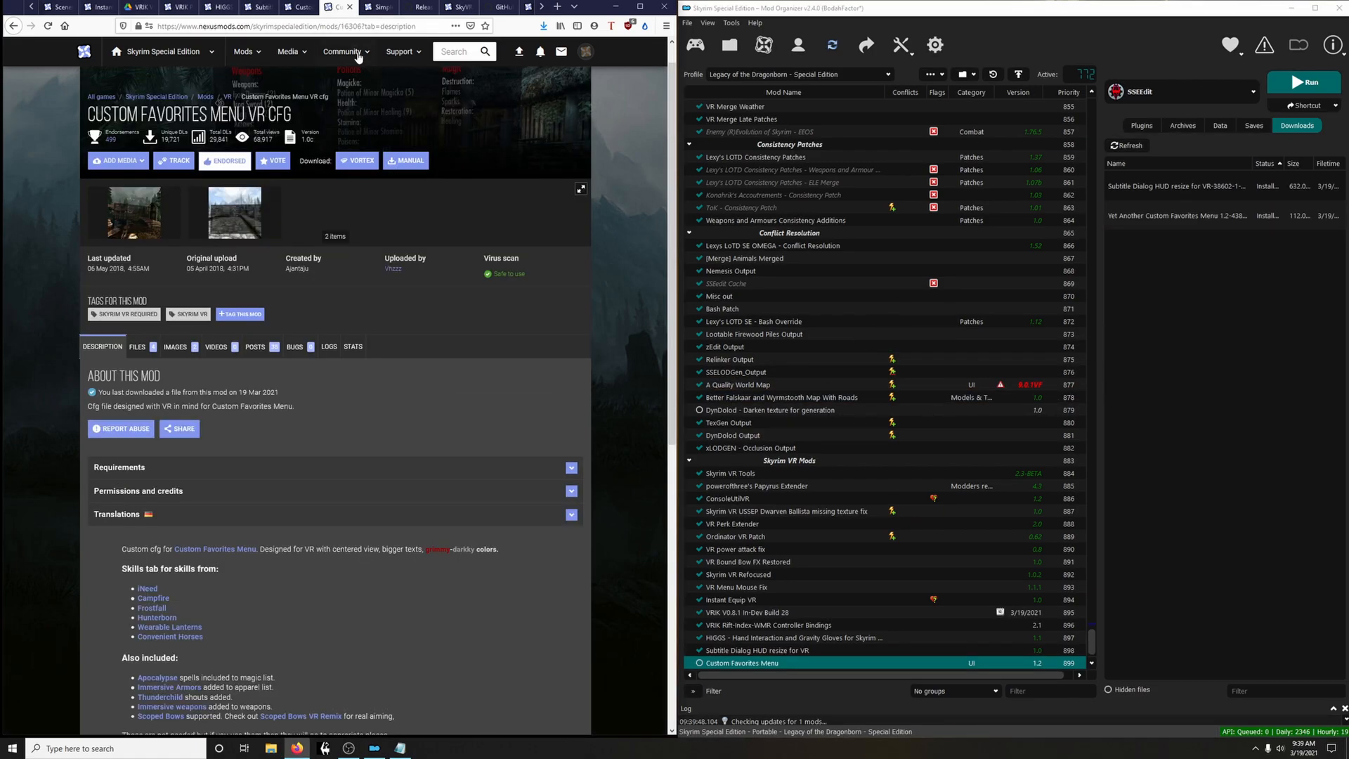
click(149, 347)
scroll(320, 342, down, 2)
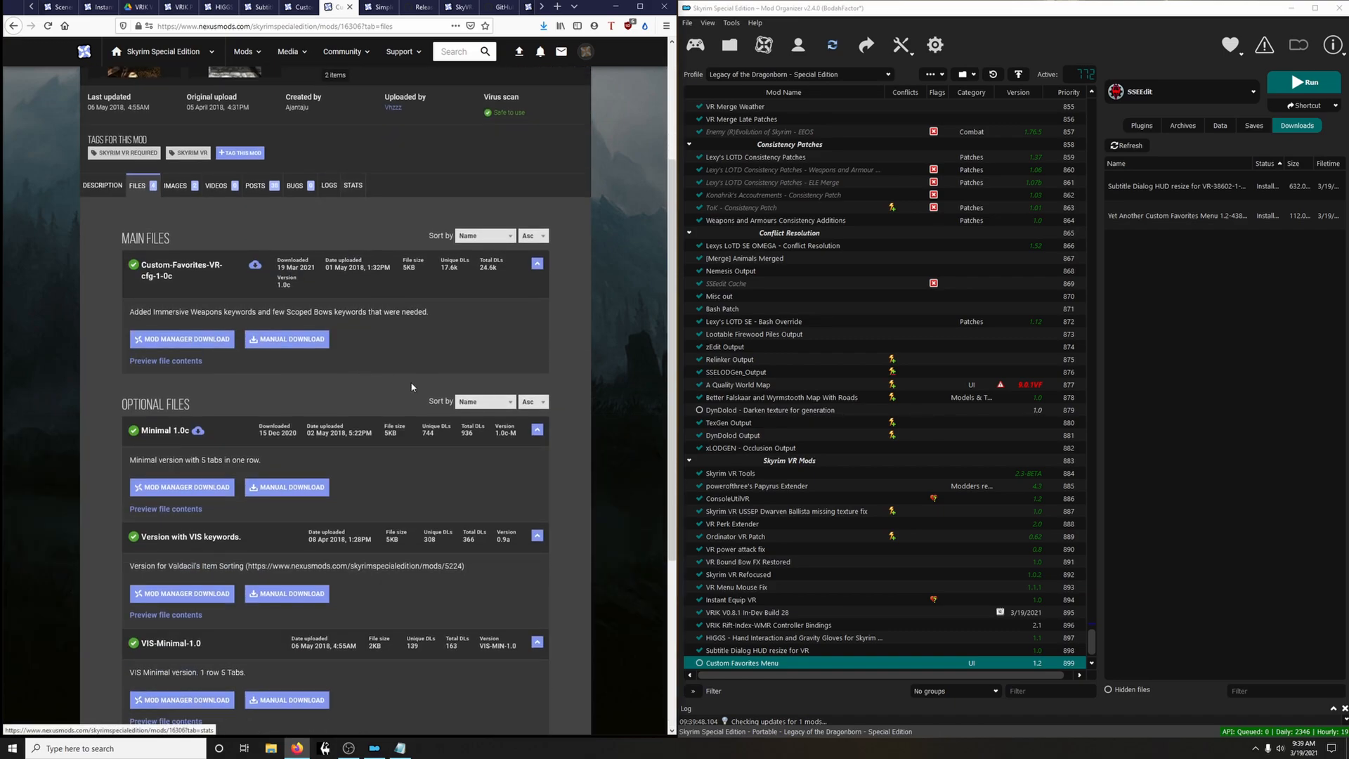
click(211, 340)
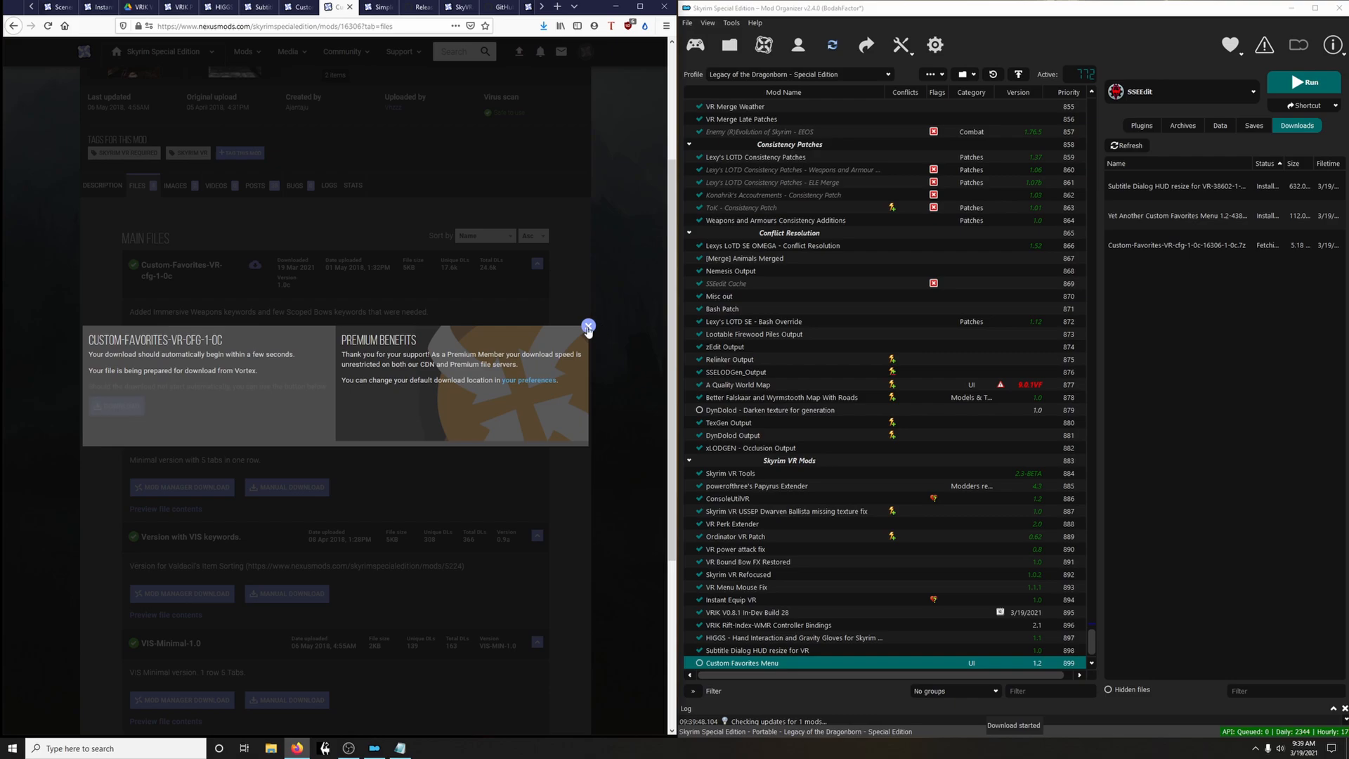
click(588, 325)
Enable Custom Favorites Menu and install the downloaded VR configuration under the name Custom Favorites Menu VR cfg
click(699, 662)
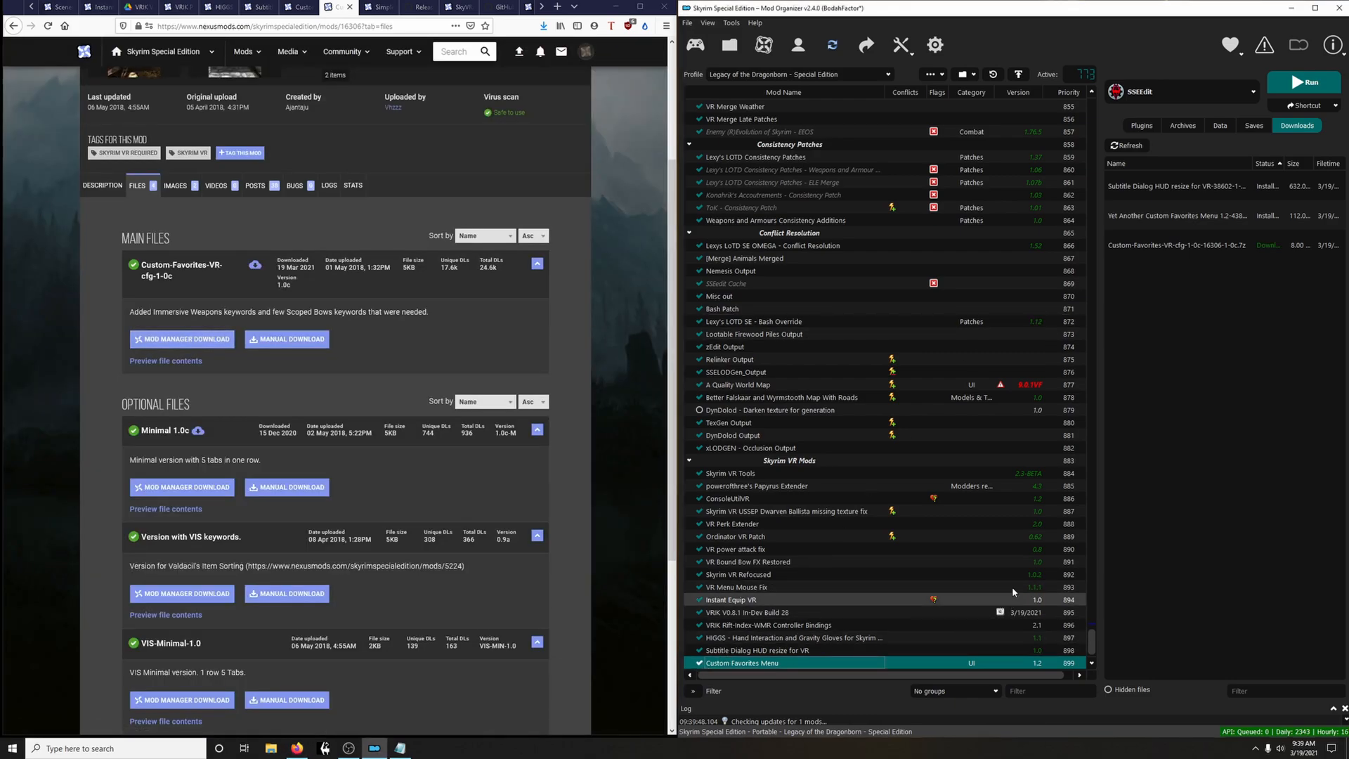
double_click(1180, 244)
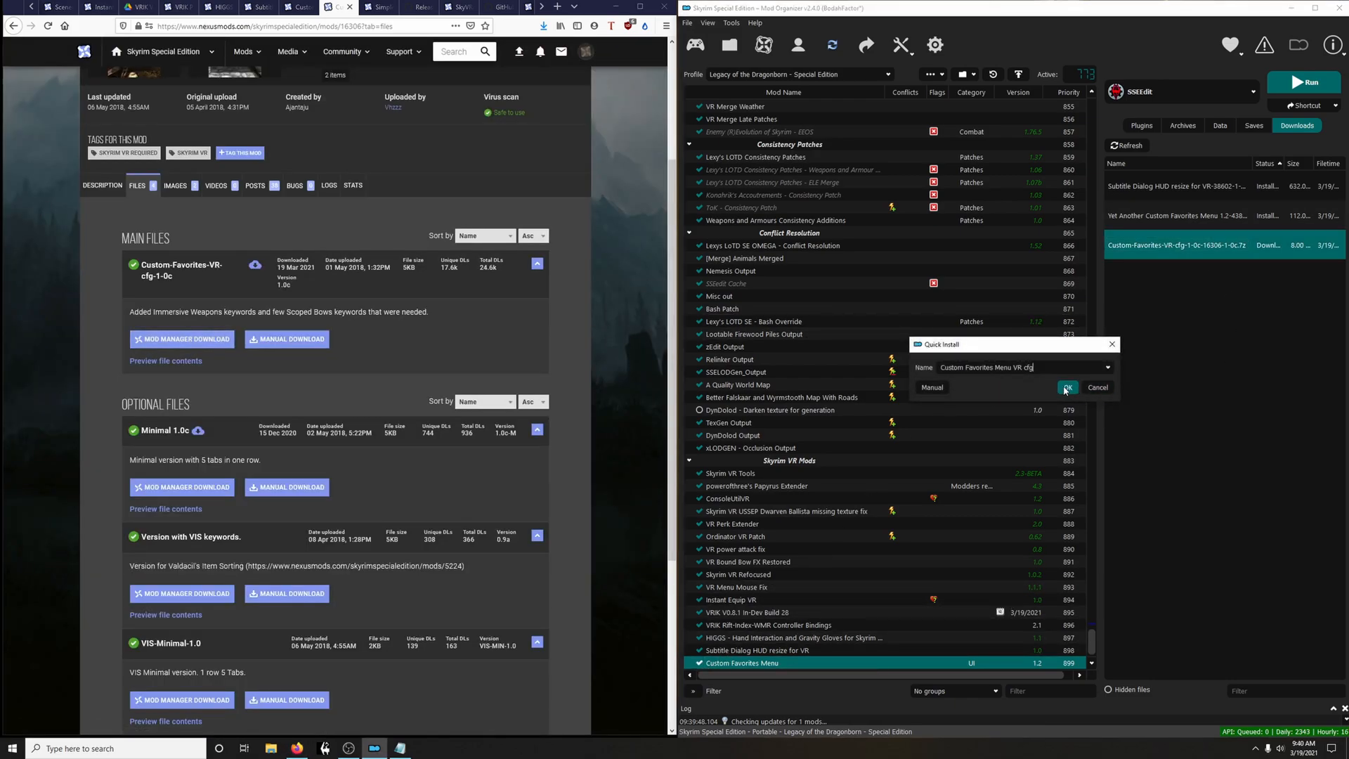
click(1066, 389)
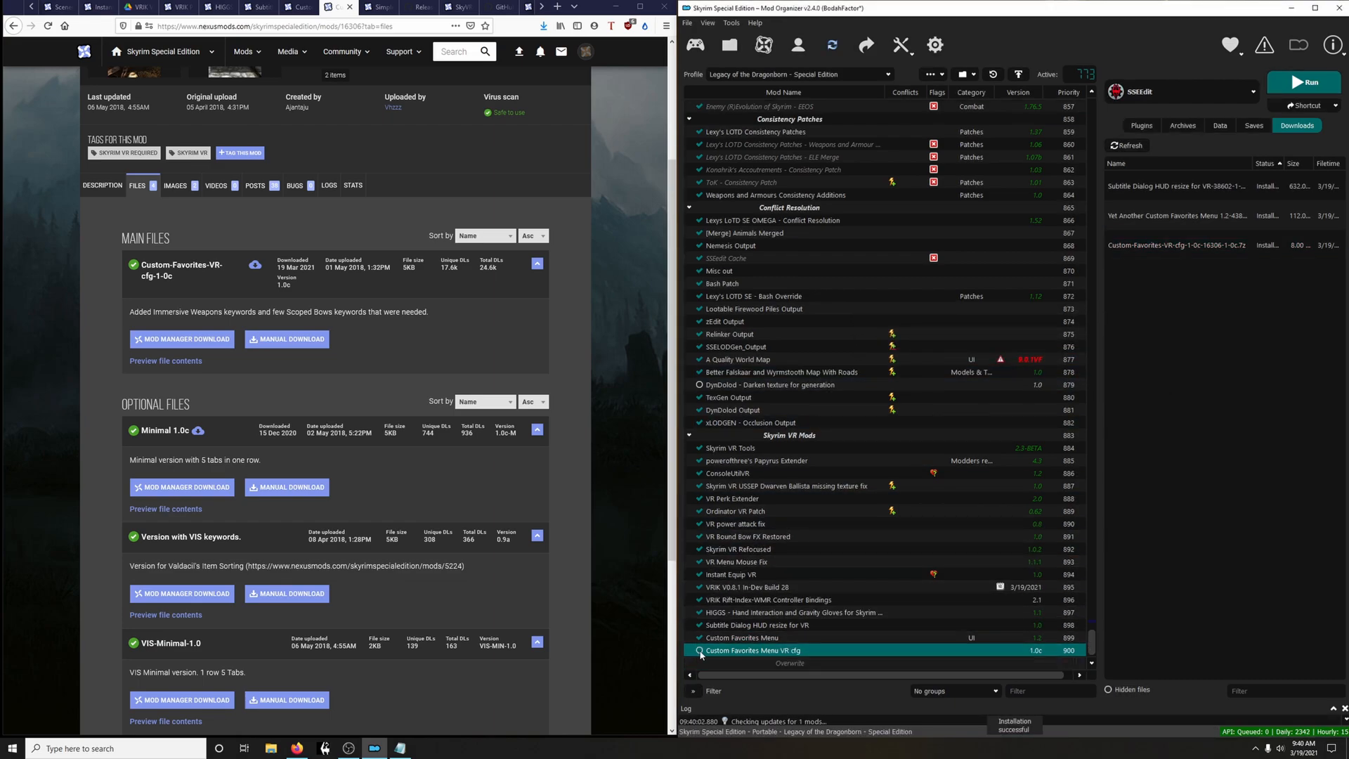
Check the Simple Realistic Archery VR description and download its main file through the mod manager
click(379, 8)
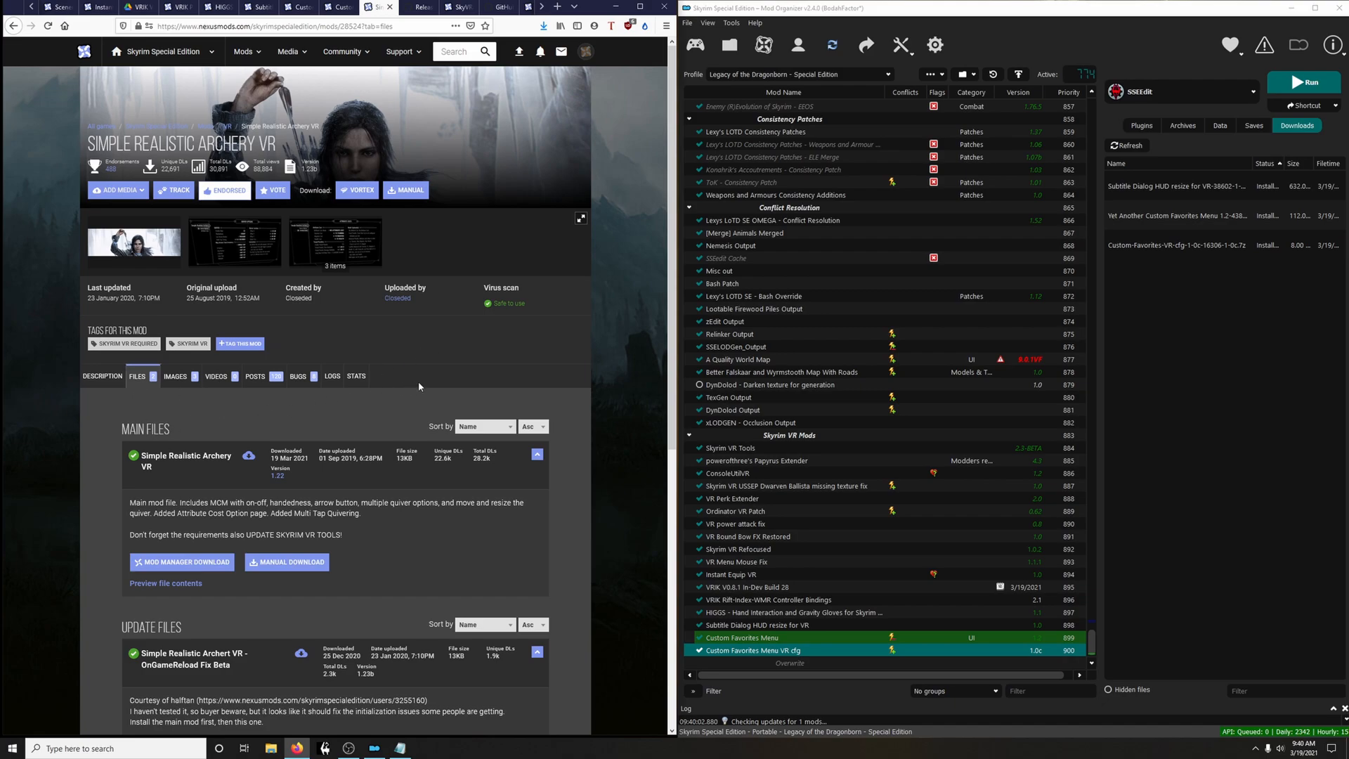
scroll(419, 381, down, 3)
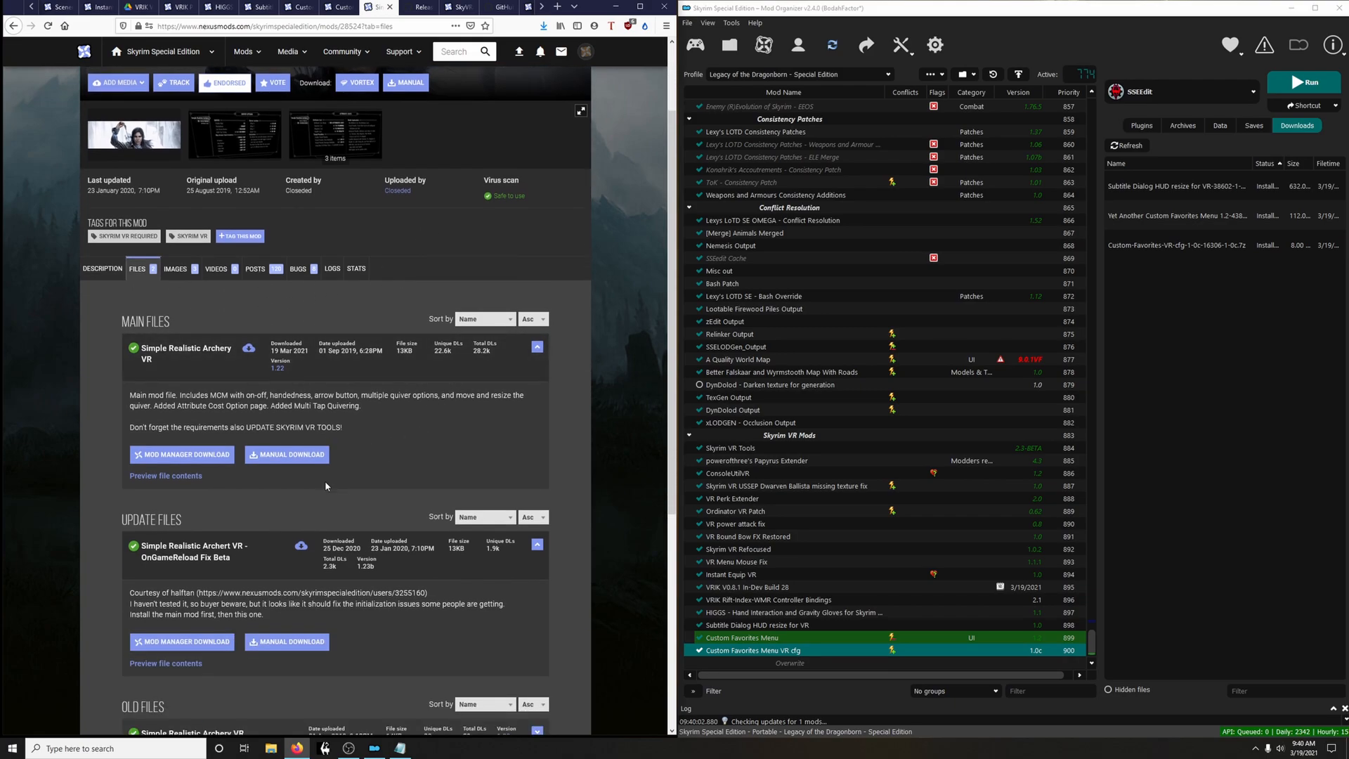
click(102, 268)
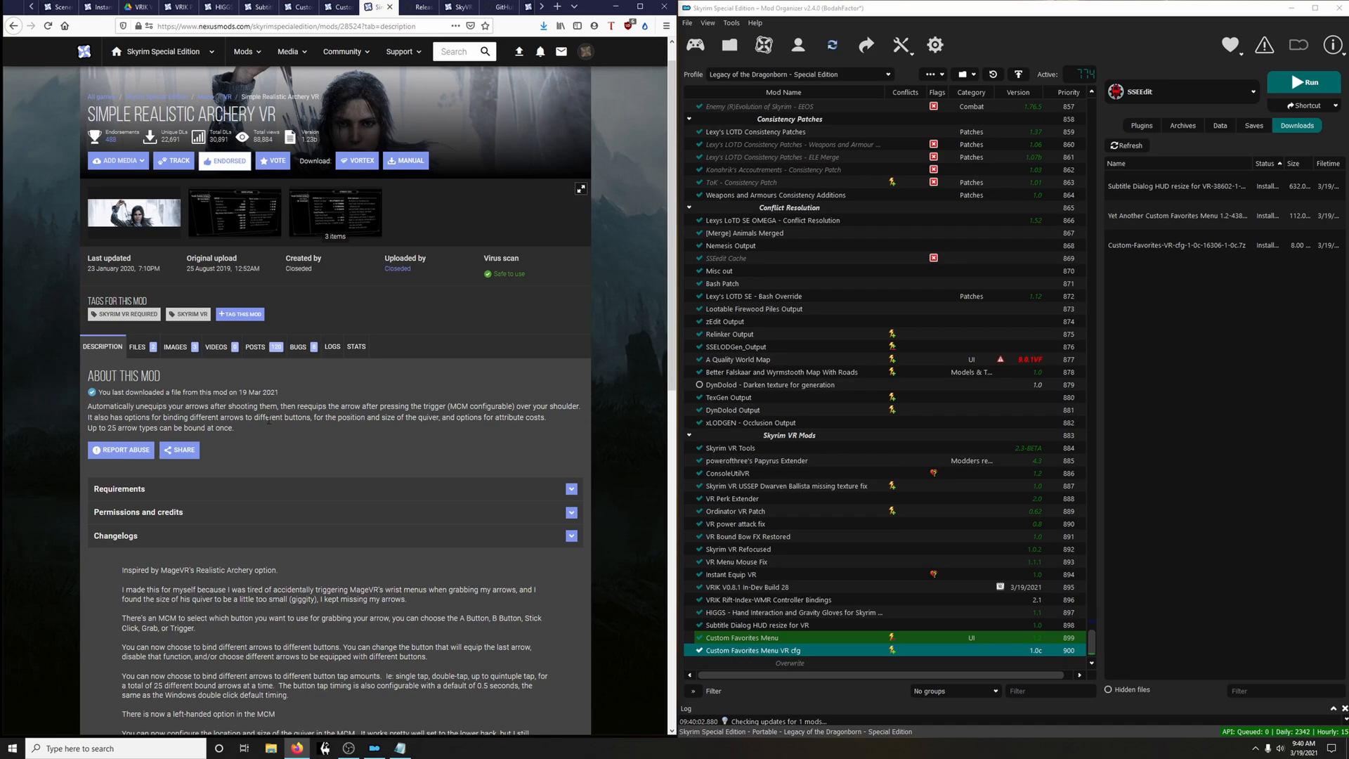
click(145, 347)
scroll(199, 432, down, 2)
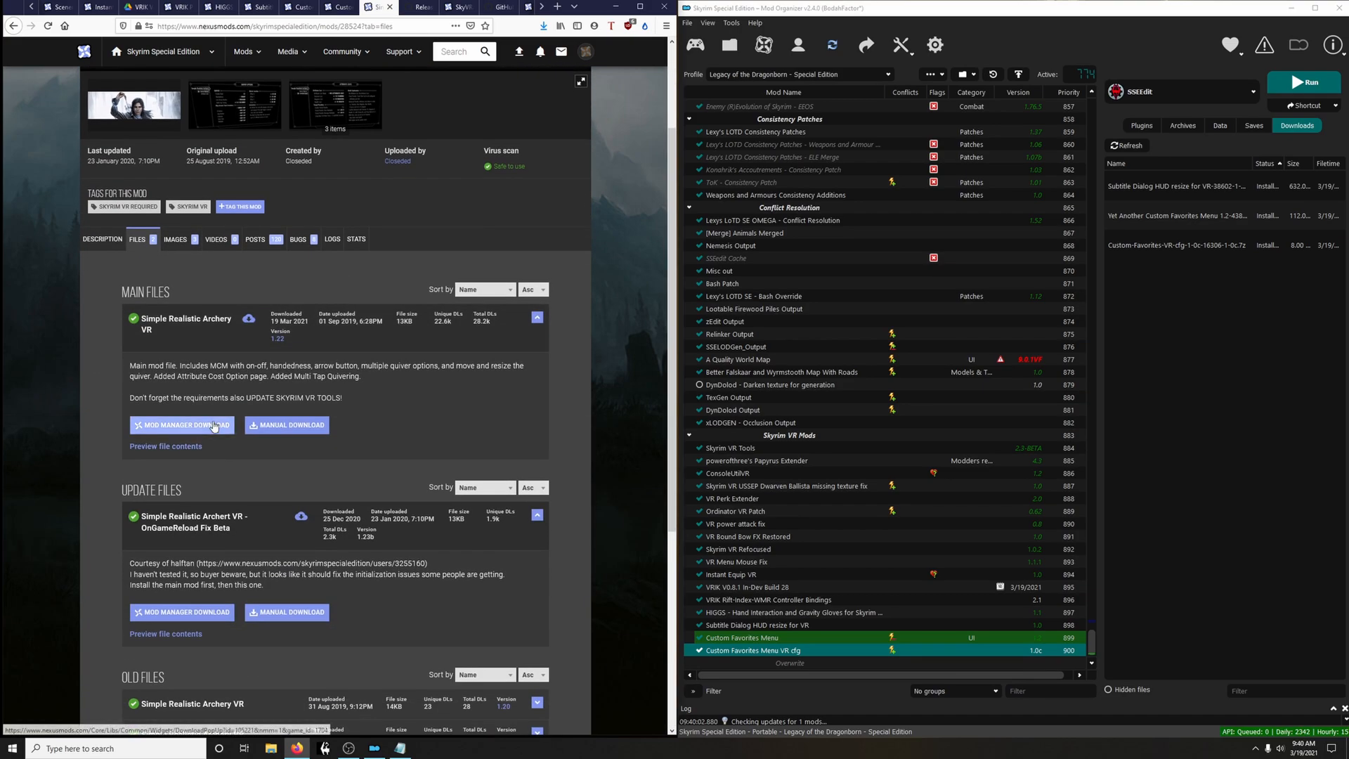
click(215, 425)
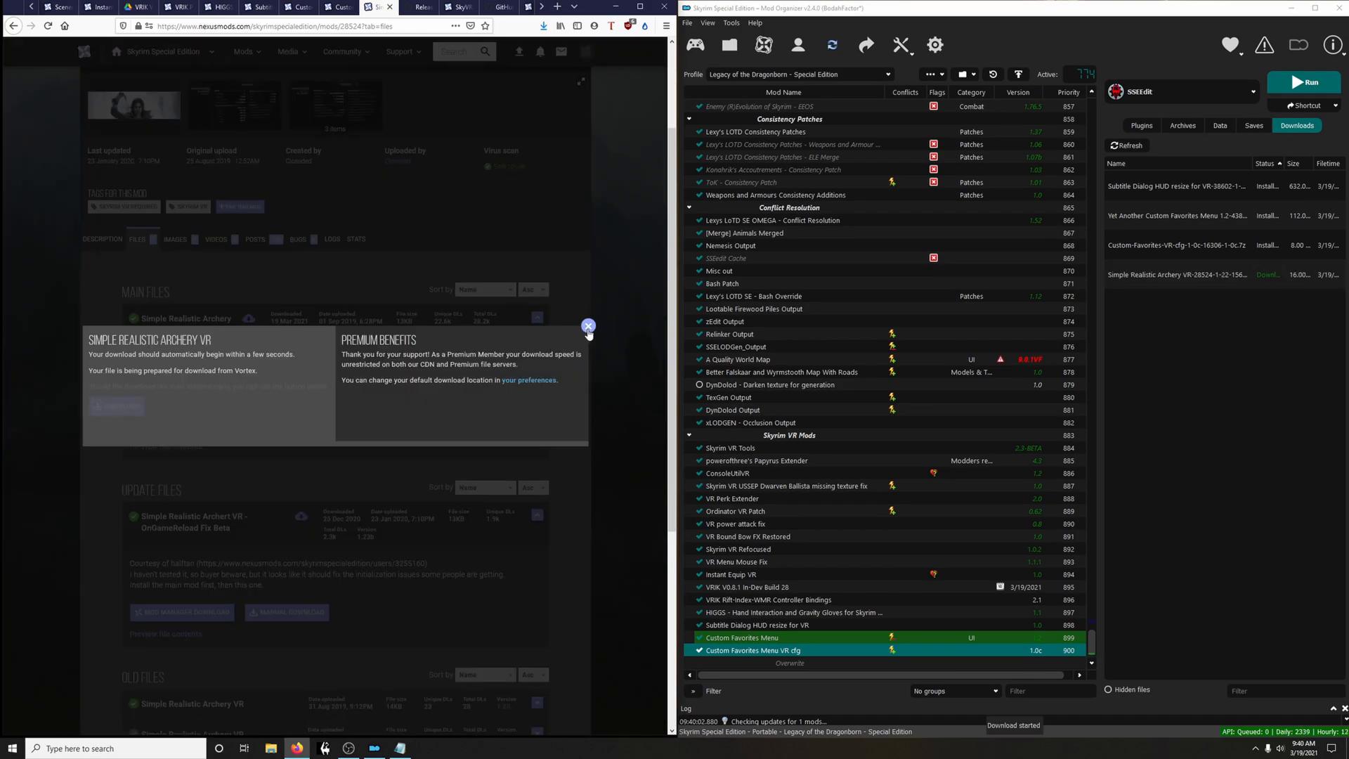
click(589, 330)
Download the OnGameReload Fix Beta update file for Simple Realistic Archery VR through the mod manager
scroll(199, 509, down, 2)
click(199, 509)
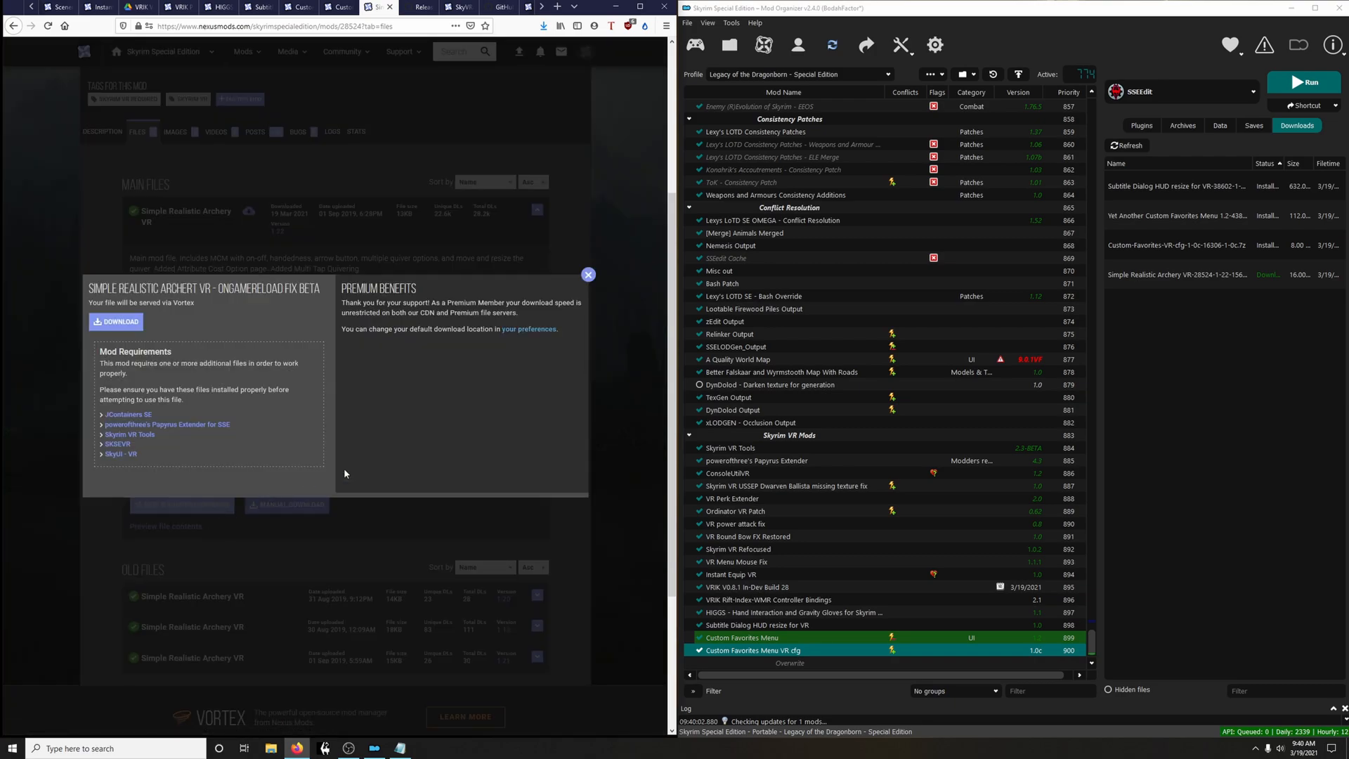
click(132, 323)
click(588, 276)
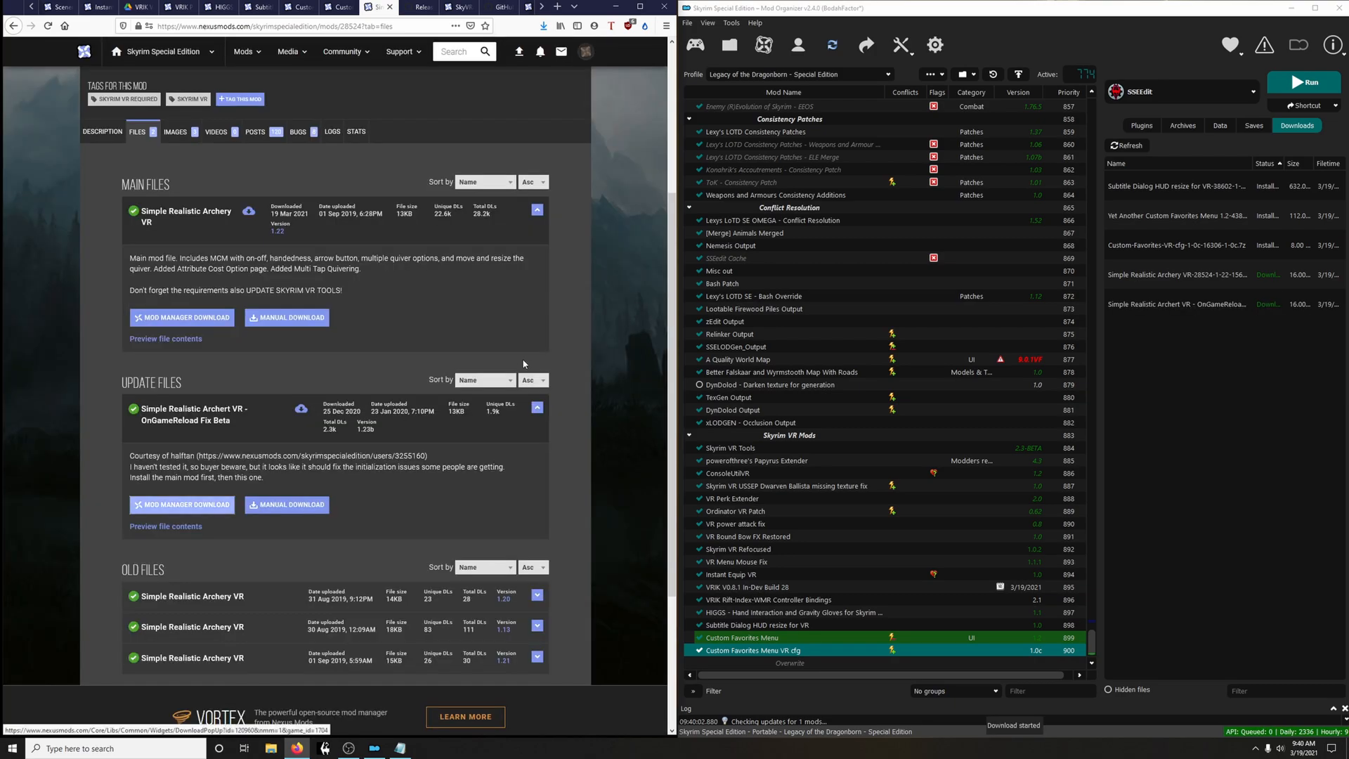
Install Simple Realistic Archery VR and its OnGameReload Fix Beta update under the same mod name, Simple Realistic Archery VR
double_click(1176, 275)
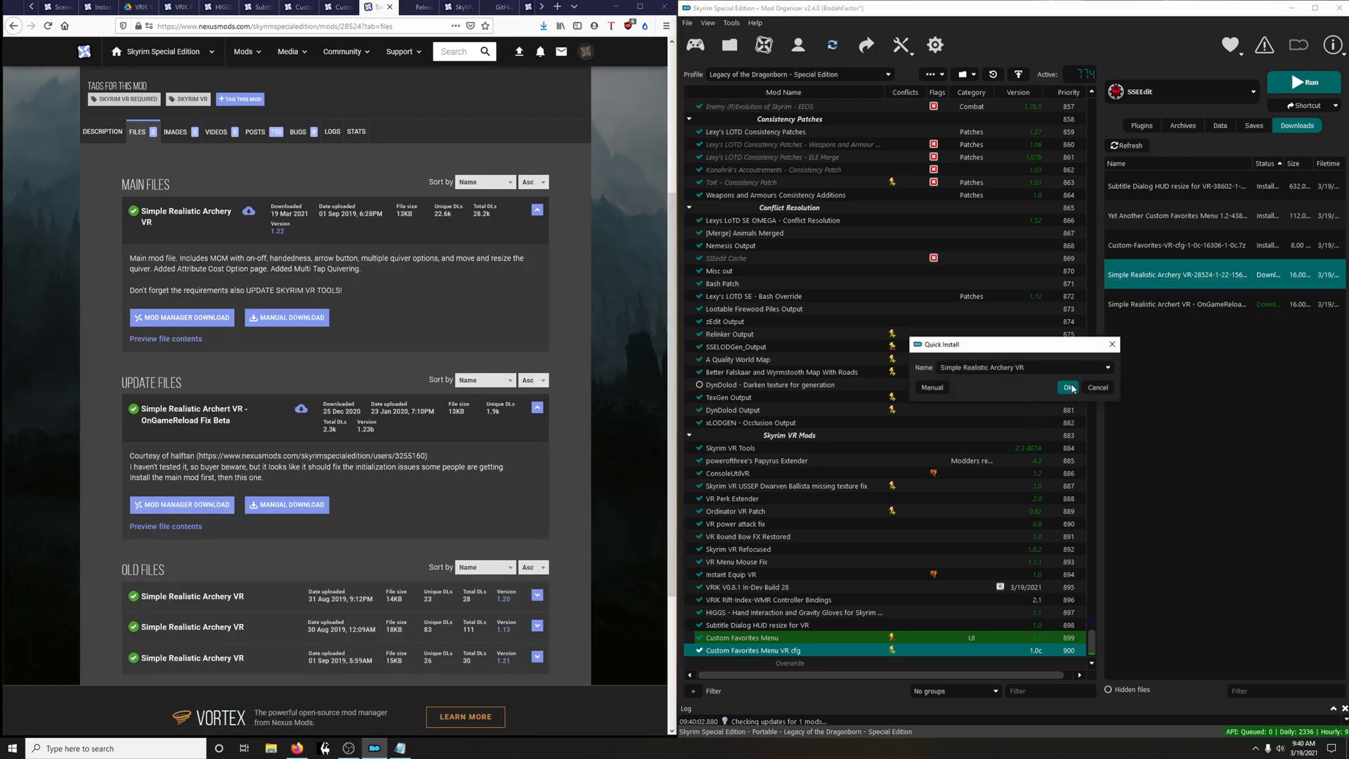
click(1070, 387)
double_click(1177, 304)
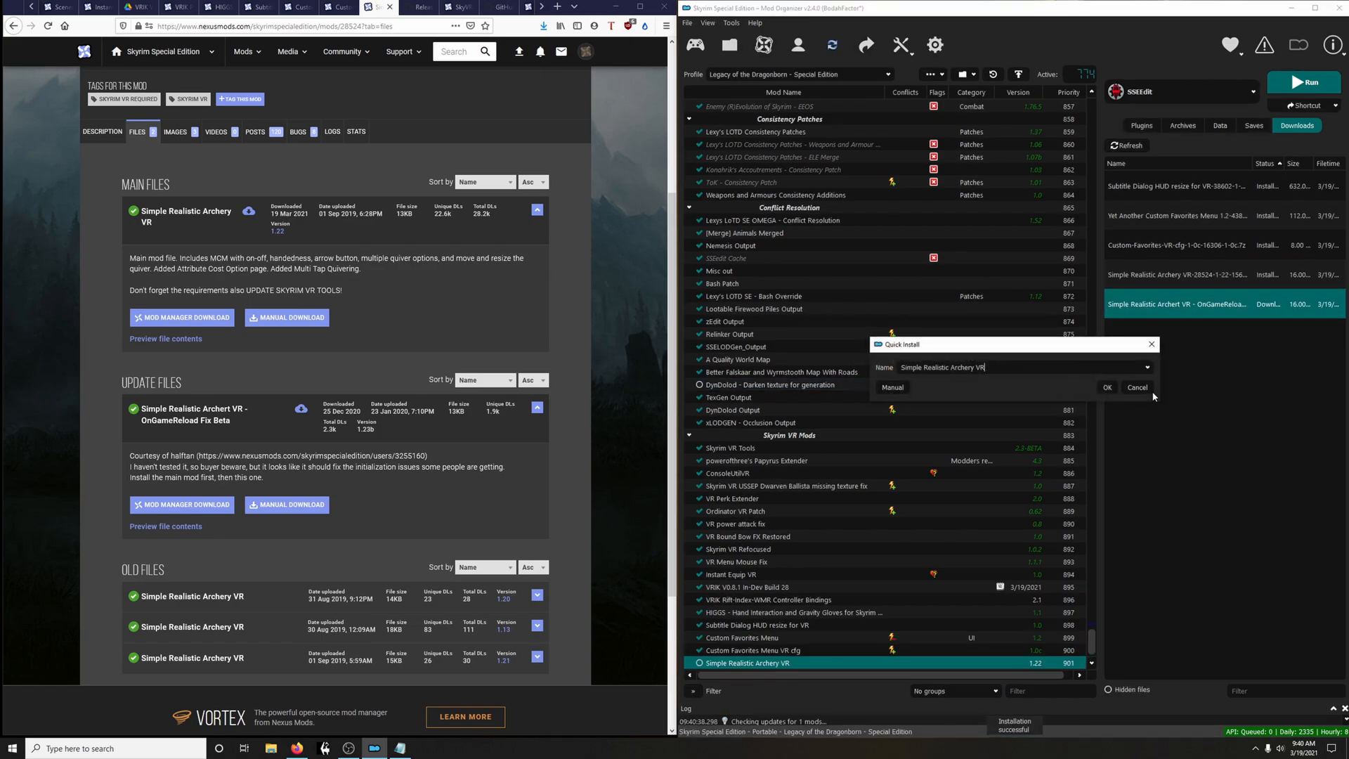
click(1107, 387)
click(978, 406)
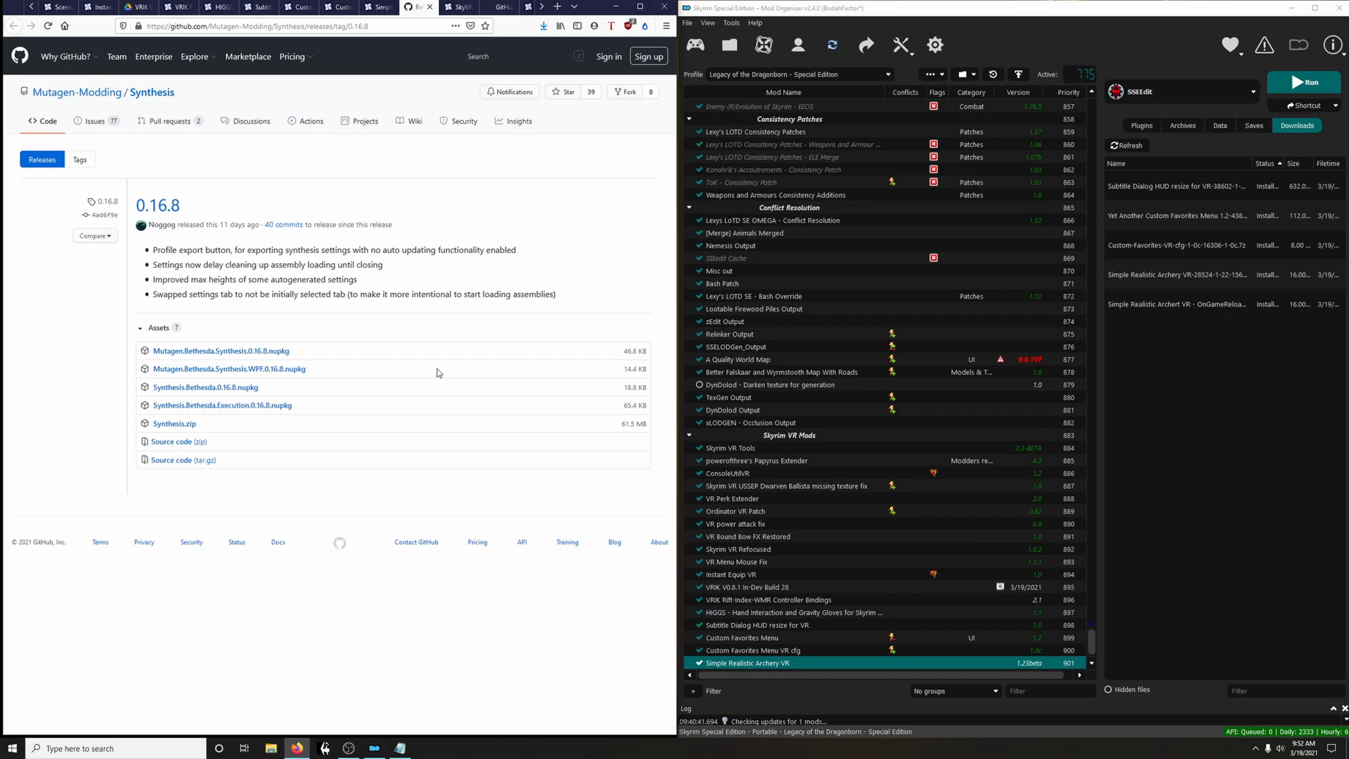
Download and save Synthesis.zip from the 0.16.8 release, then open the archive from the Downloads folder
click(190, 425)
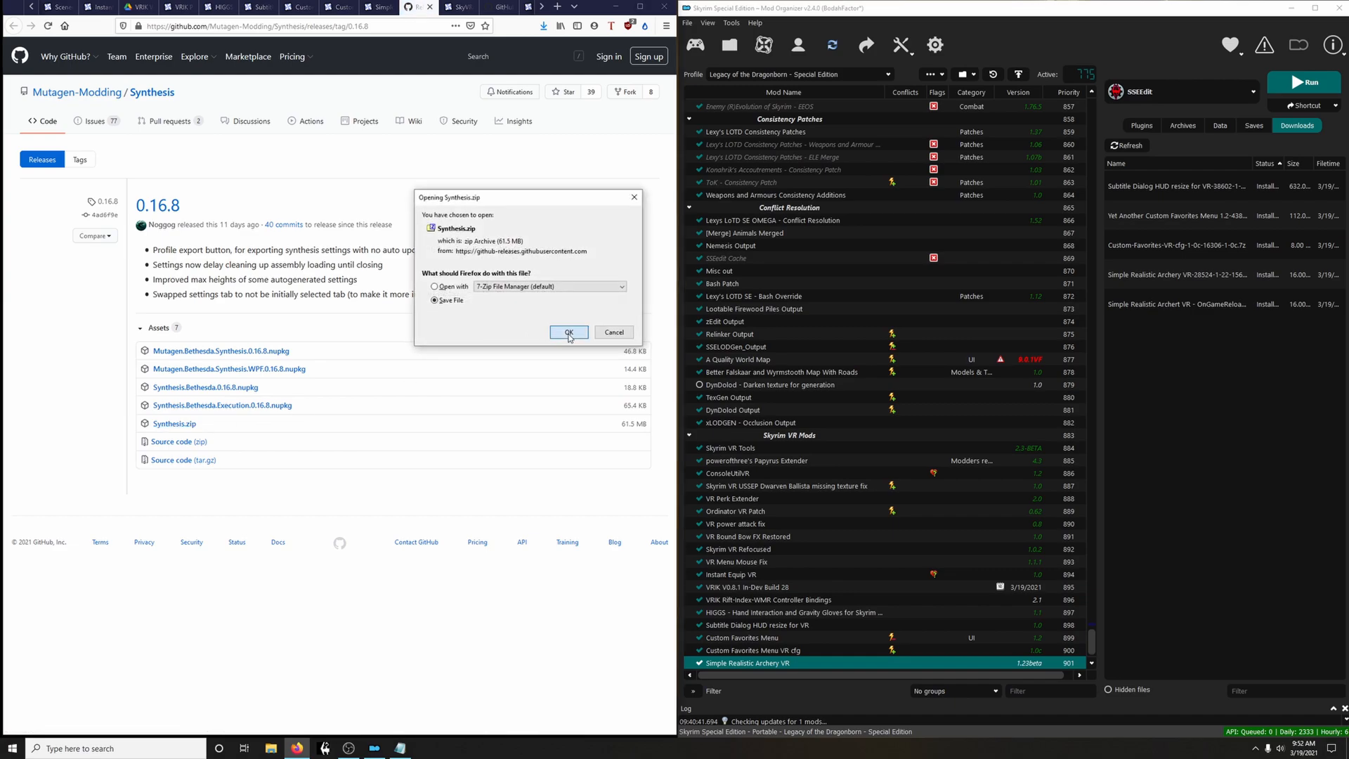
click(569, 332)
click(622, 7)
click(297, 749)
click(542, 27)
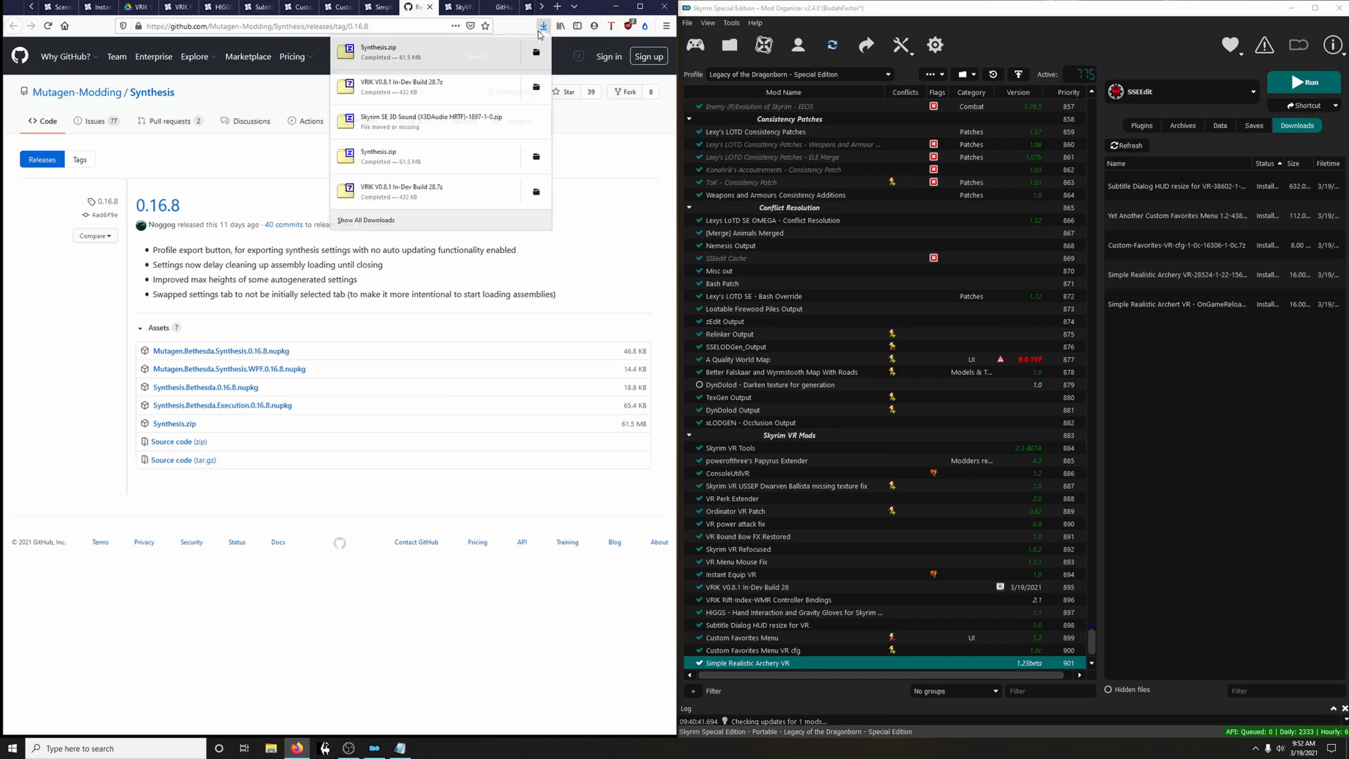
click(536, 52)
drag(576, 88, 1187, 54)
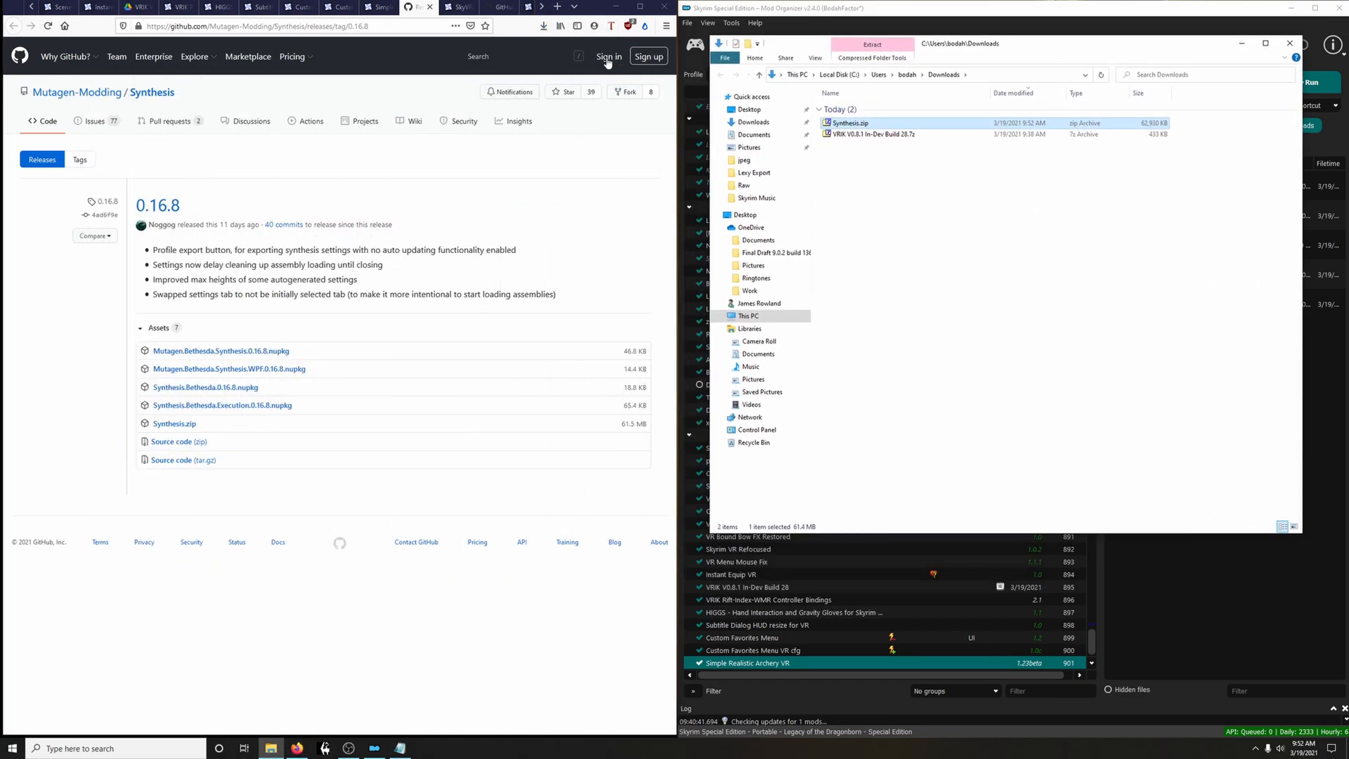
double_click(856, 124)
Create a new folder named Synthesis inside the Lexy's LoTDB folder, reached from its desktop shortcut
click(615, 7)
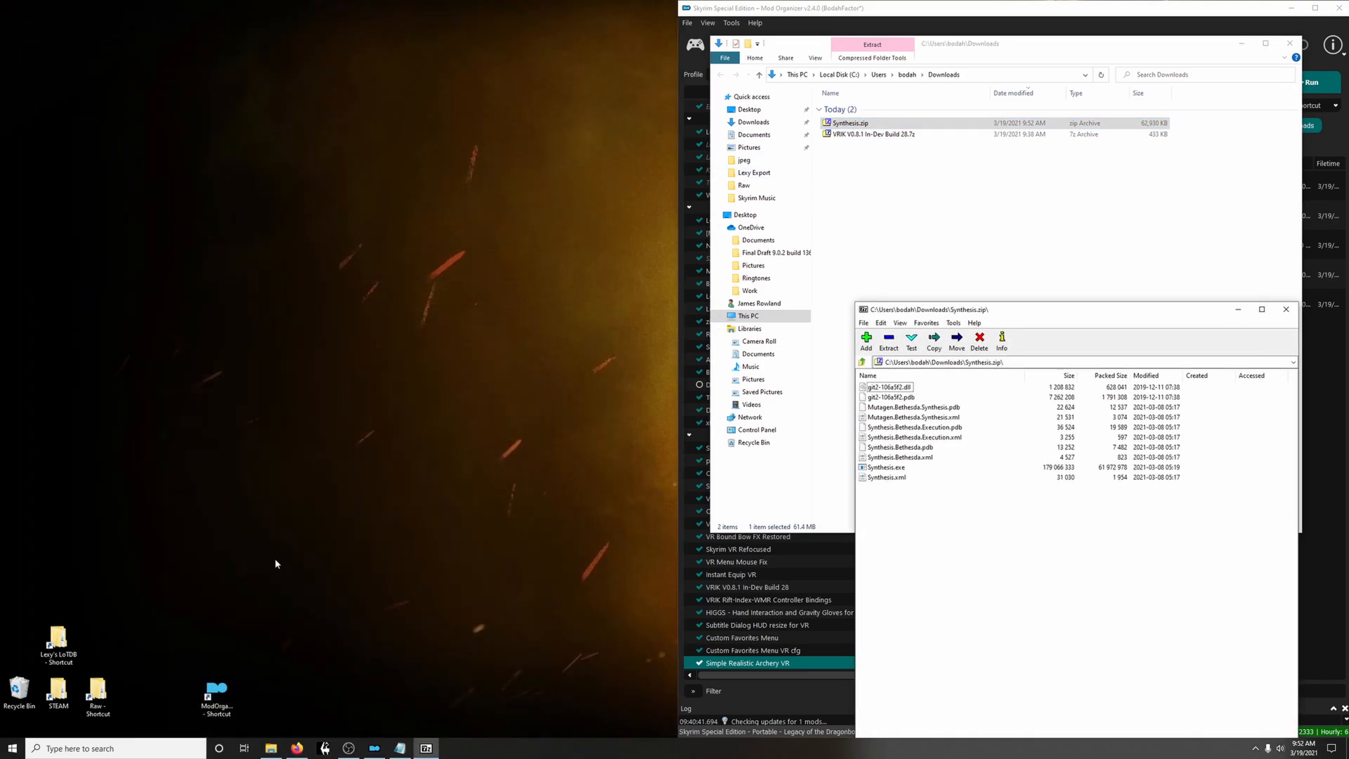
double_click(59, 639)
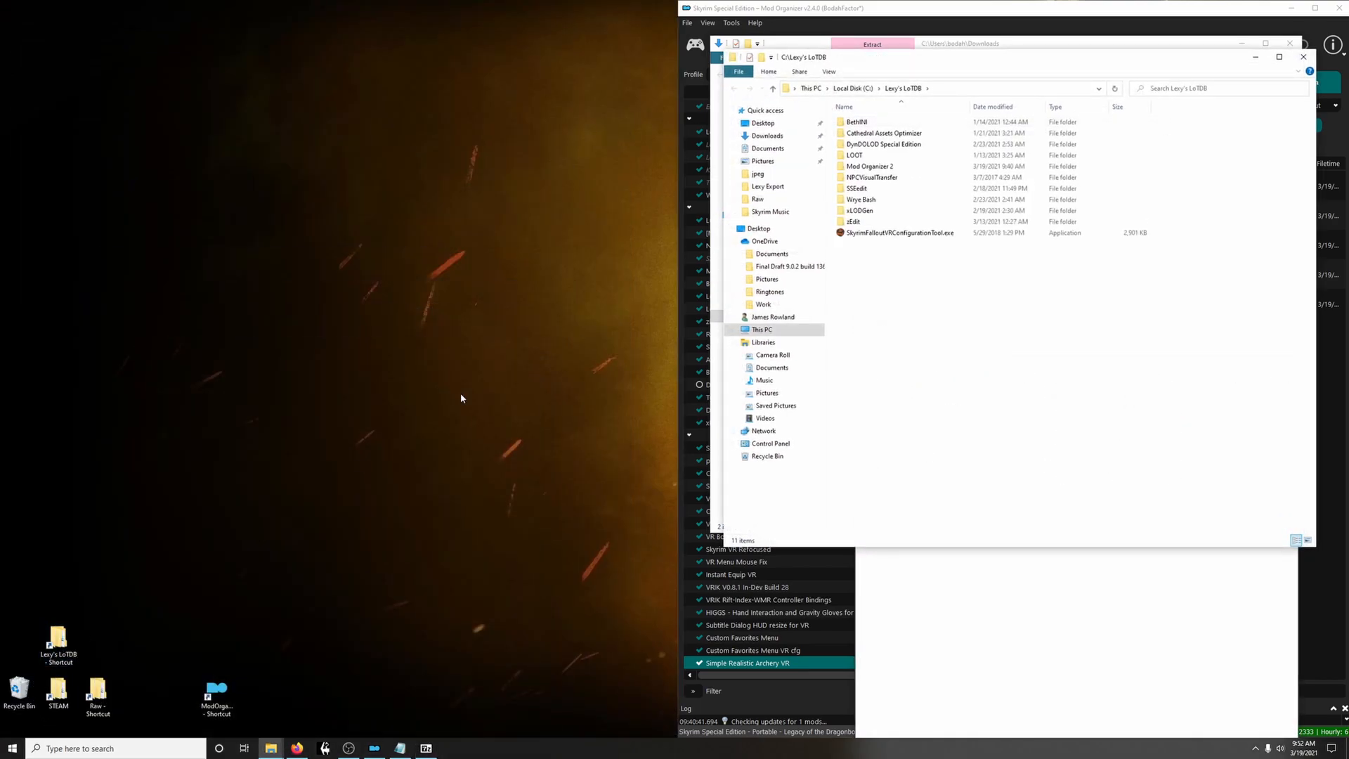
drag(992, 60, 441, 85)
right_click(455, 368)
mouse_move(495, 495)
click(631, 496)
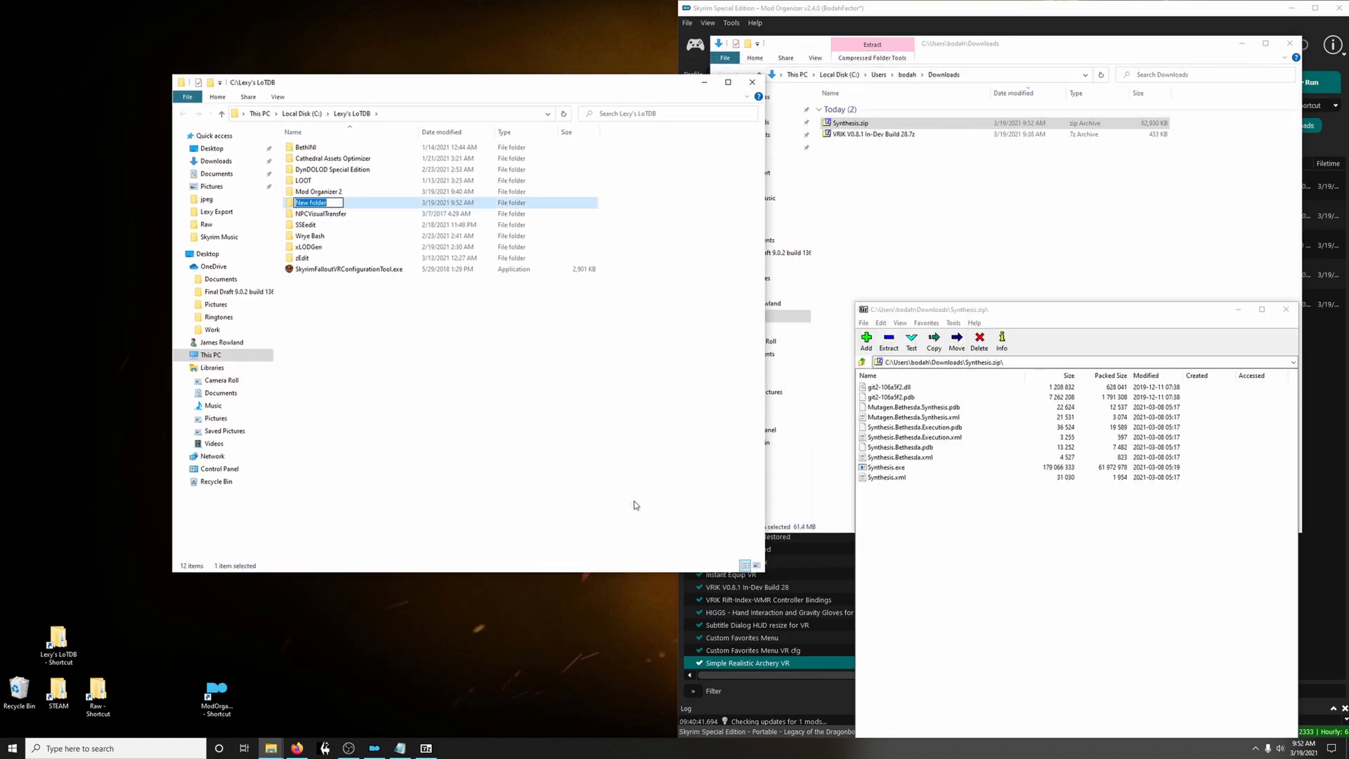
text(Synthesis)
key(Return)
Extract the Synthesis.zip contents into the new Synthesis folder and close the archive and file windows
drag(951, 518, 314, 230)
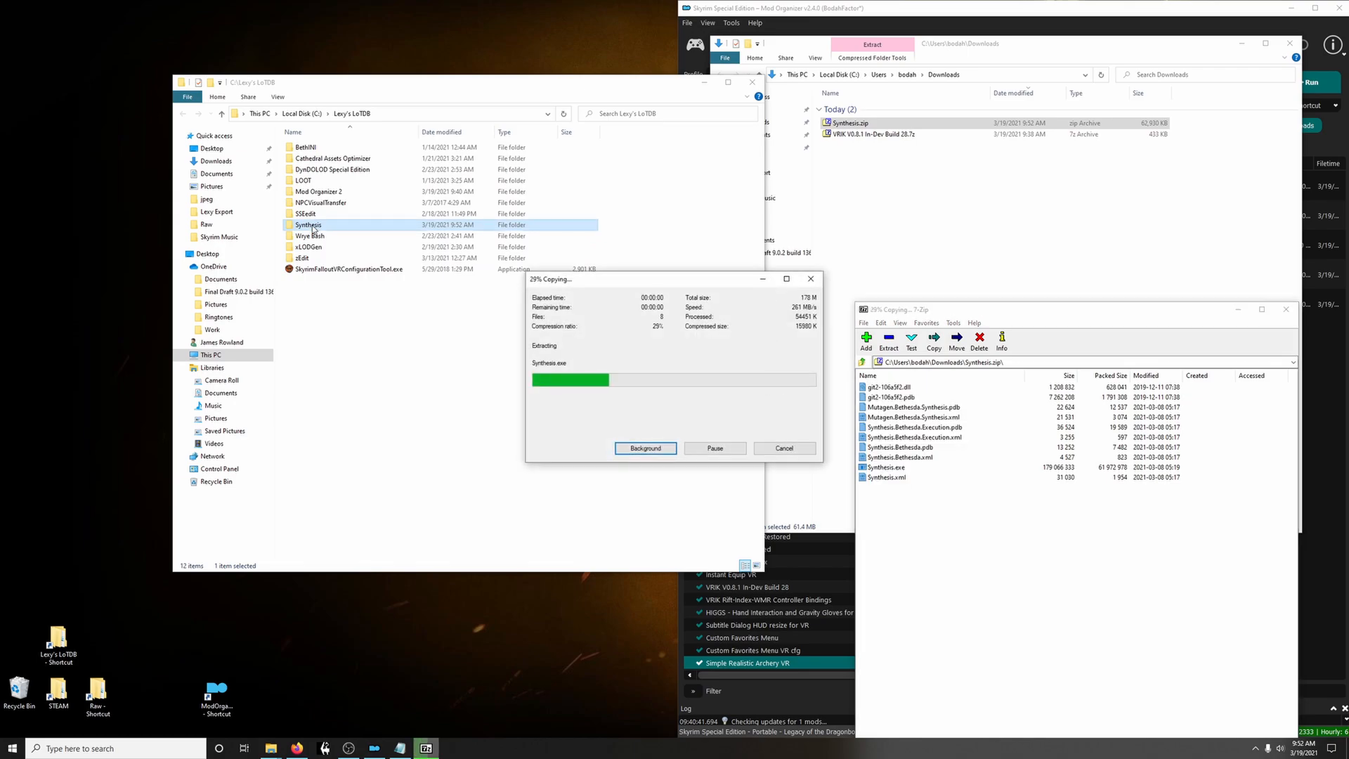
click(752, 83)
click(658, 9)
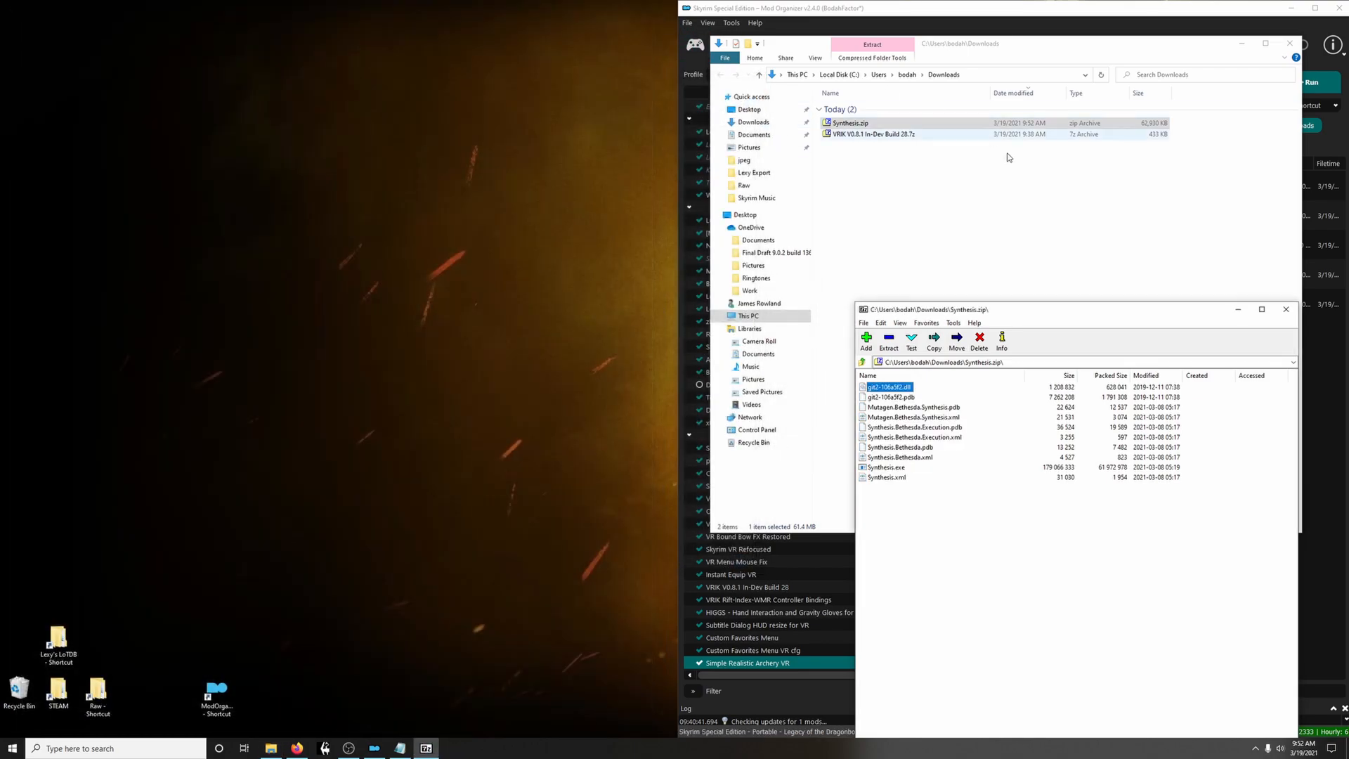
click(1286, 310)
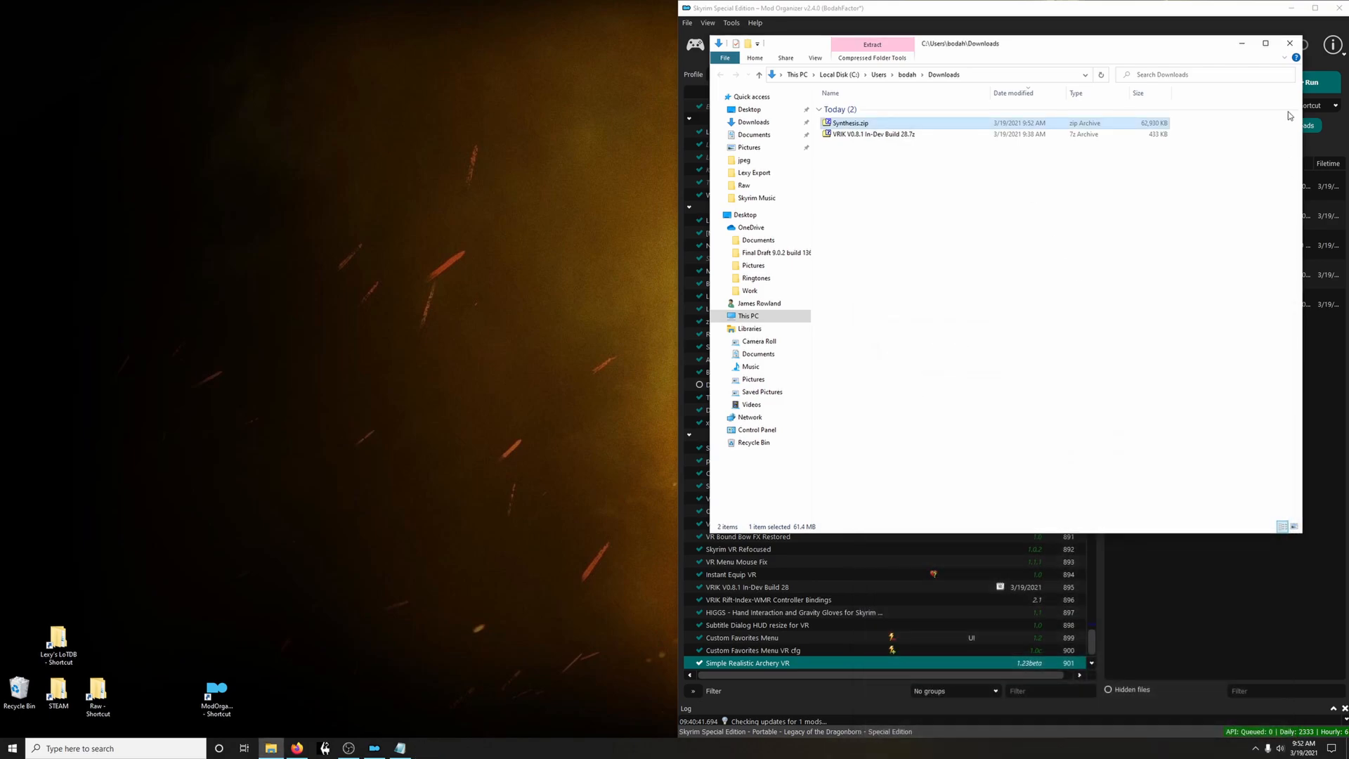
click(1289, 43)
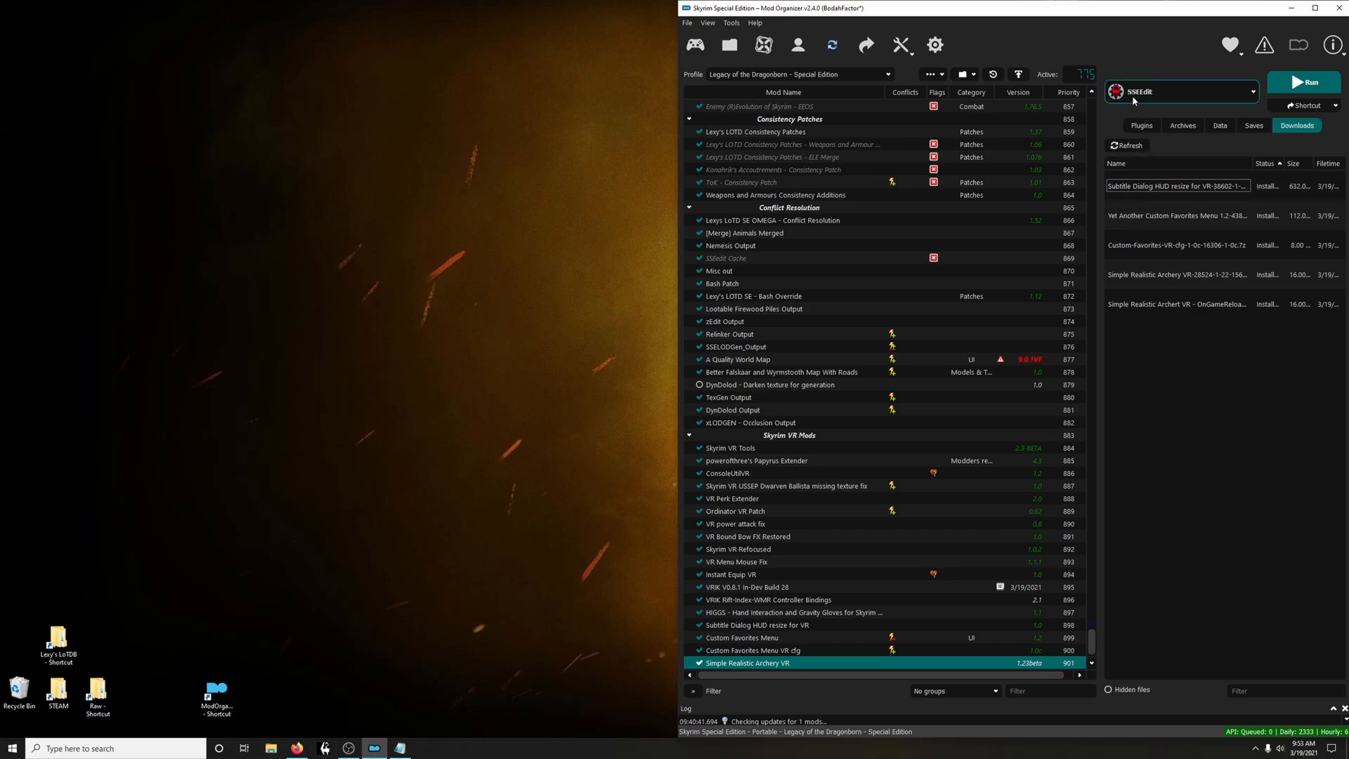
Add Synthesis.exe from Lexy's LoTDB\Synthesis to Mod Organizer's executables and save the entry
click(1152, 93)
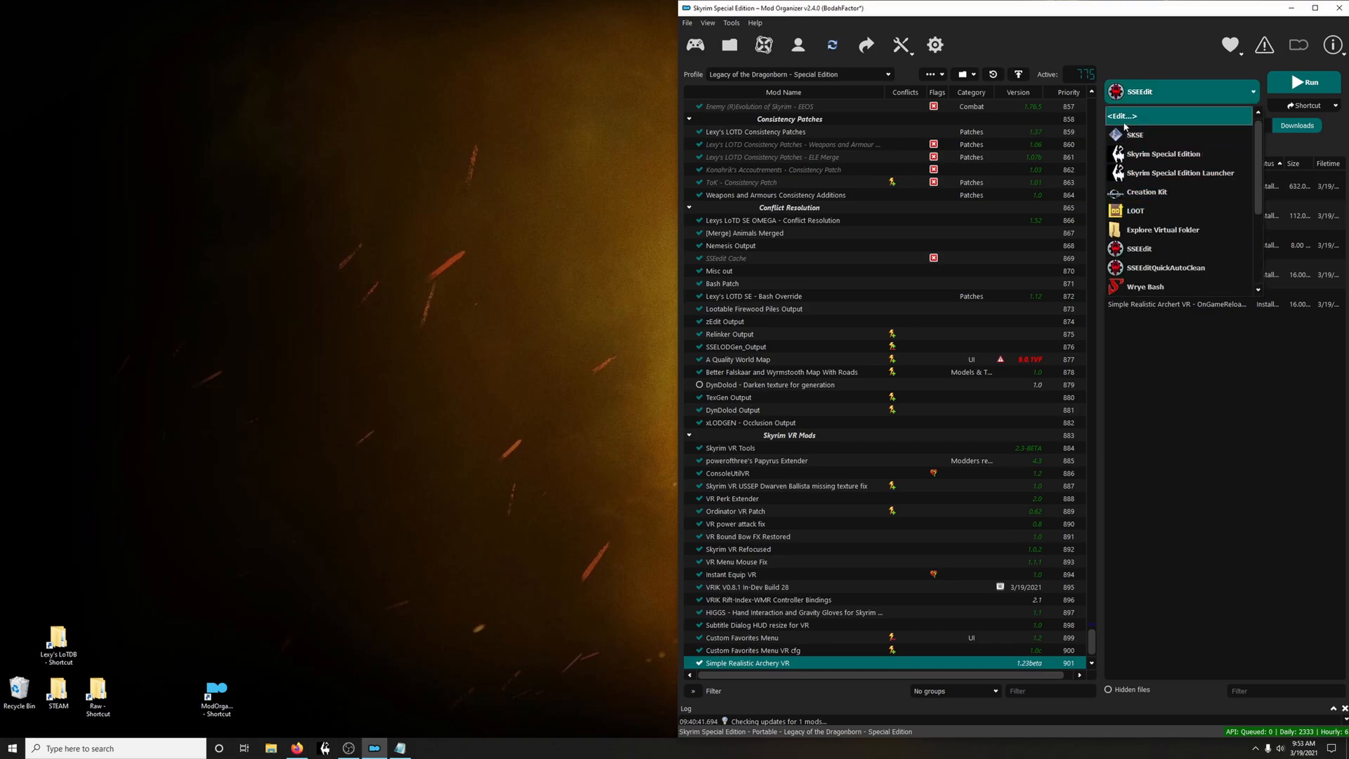
click(1152, 116)
click(873, 256)
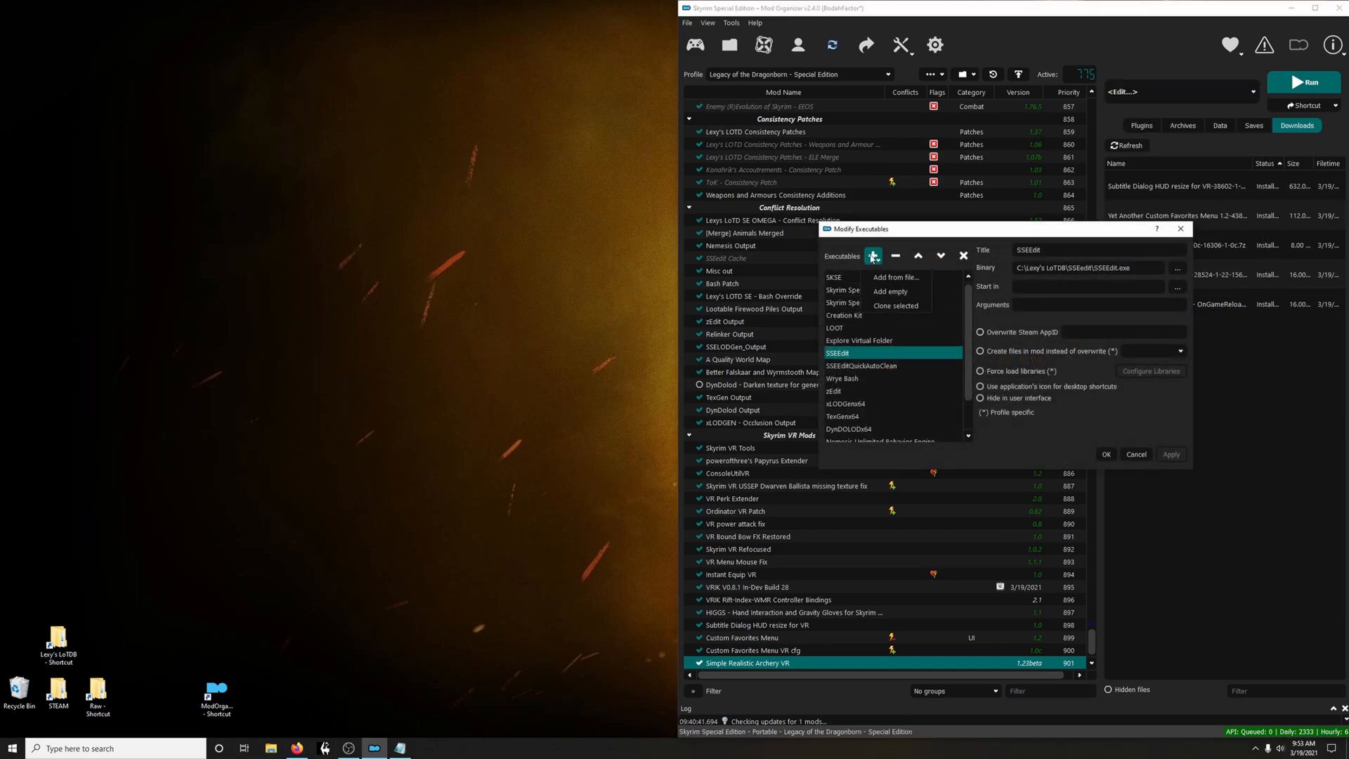
click(887, 278)
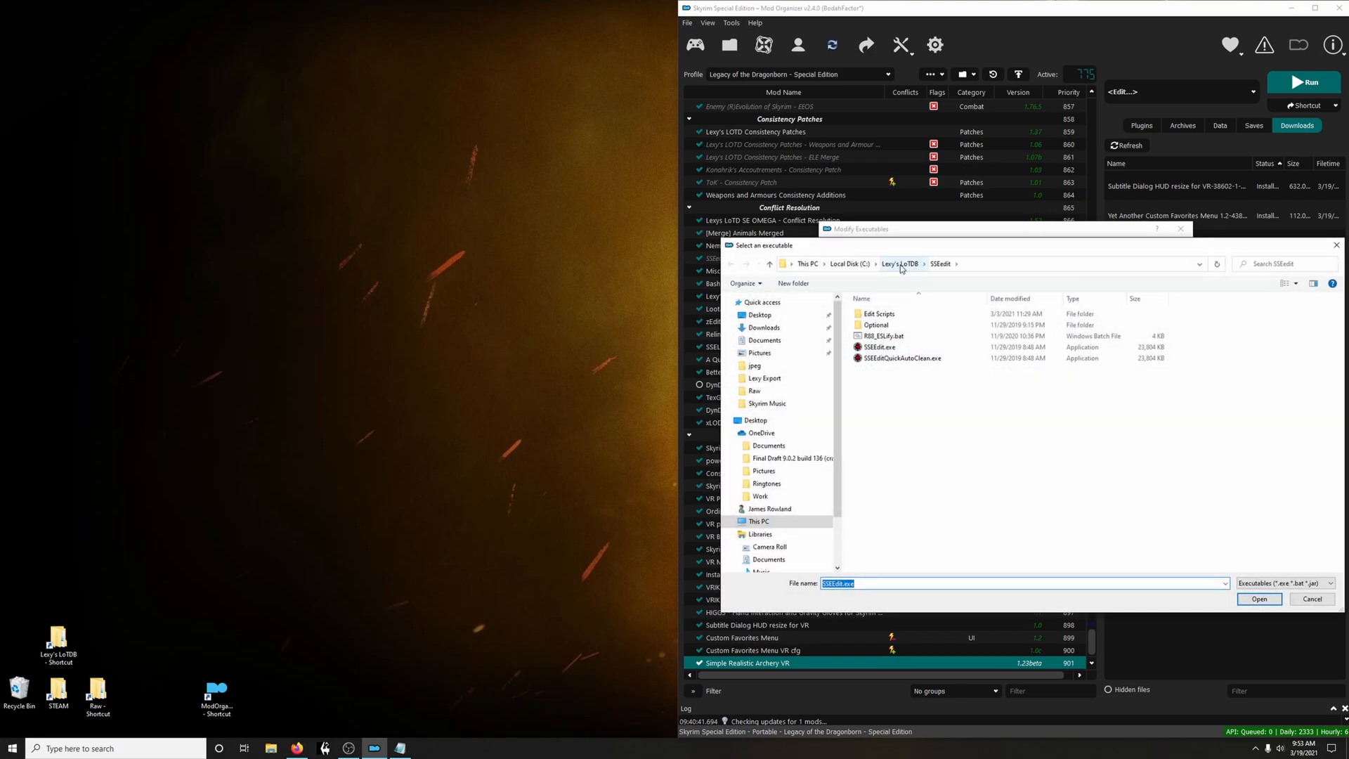
click(898, 266)
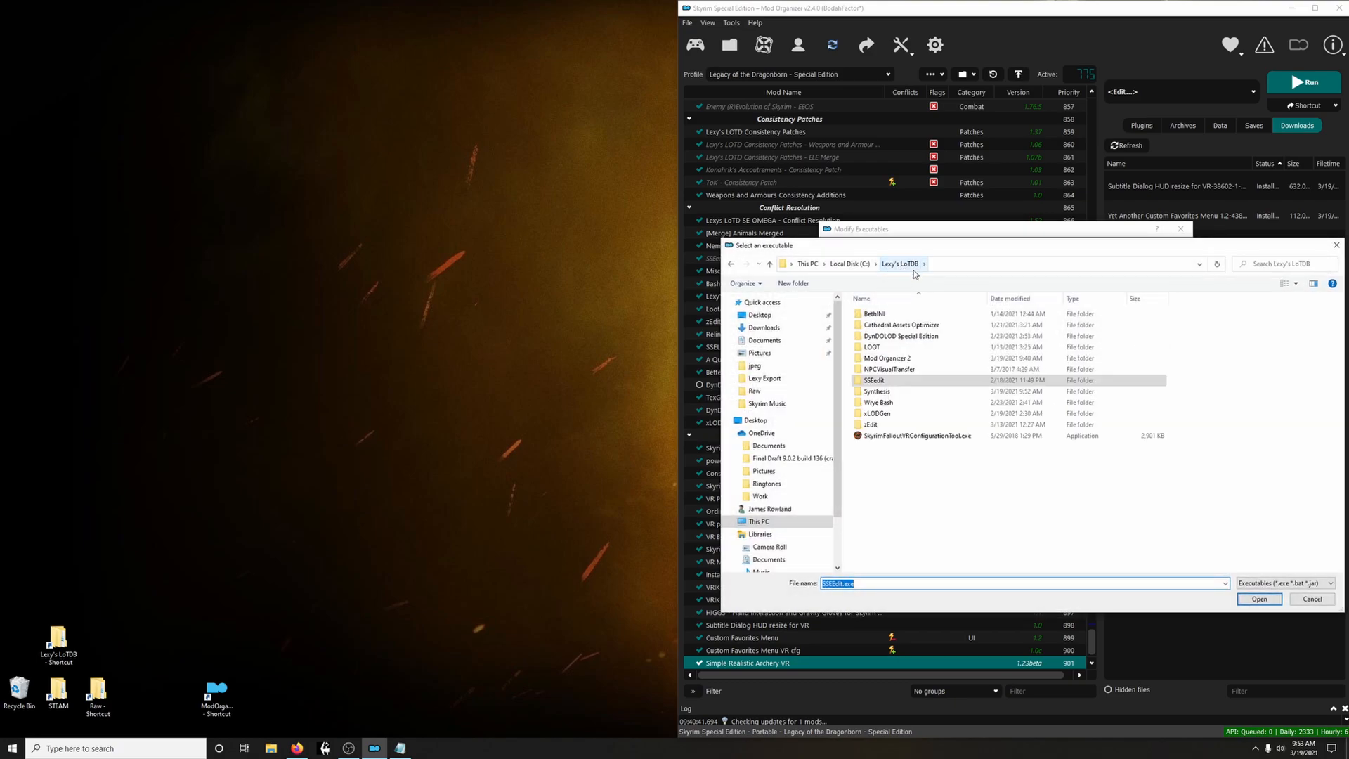
double_click(878, 391)
click(878, 315)
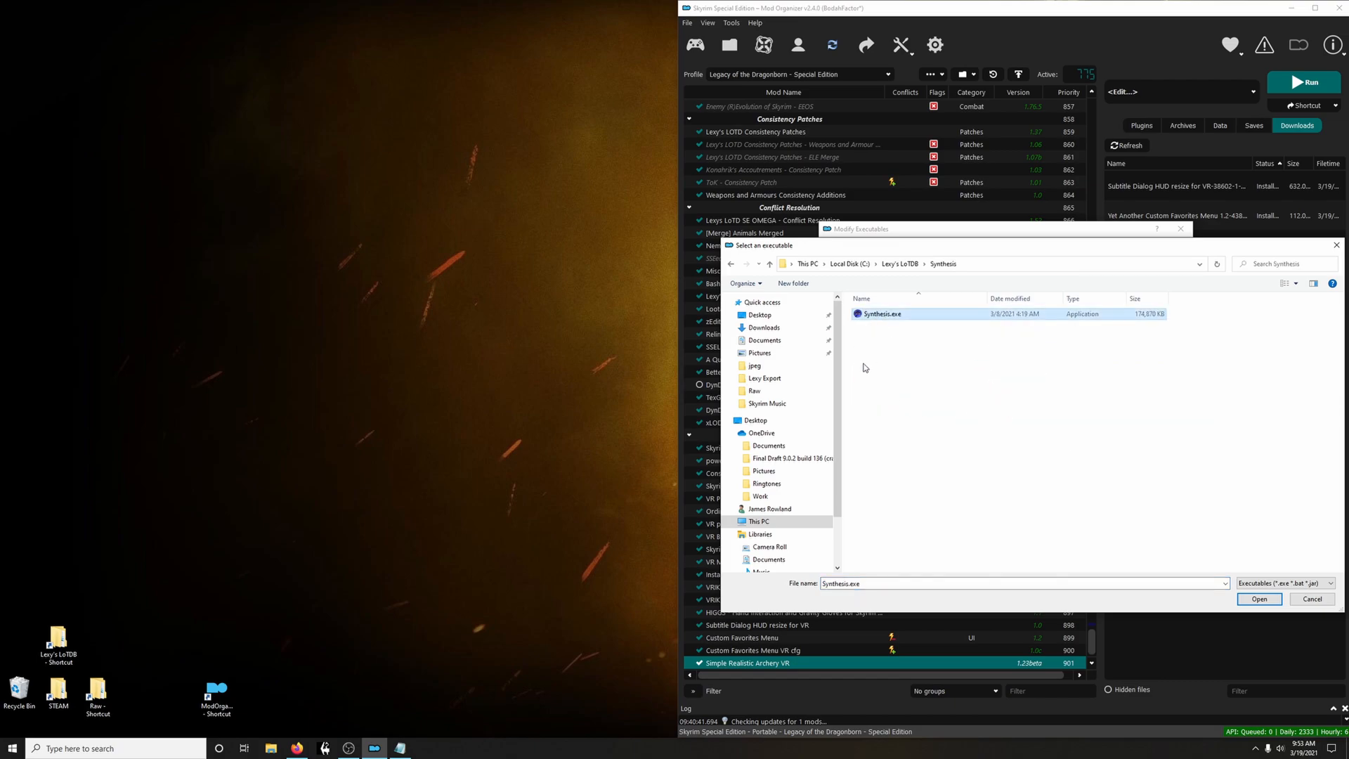
click(1259, 599)
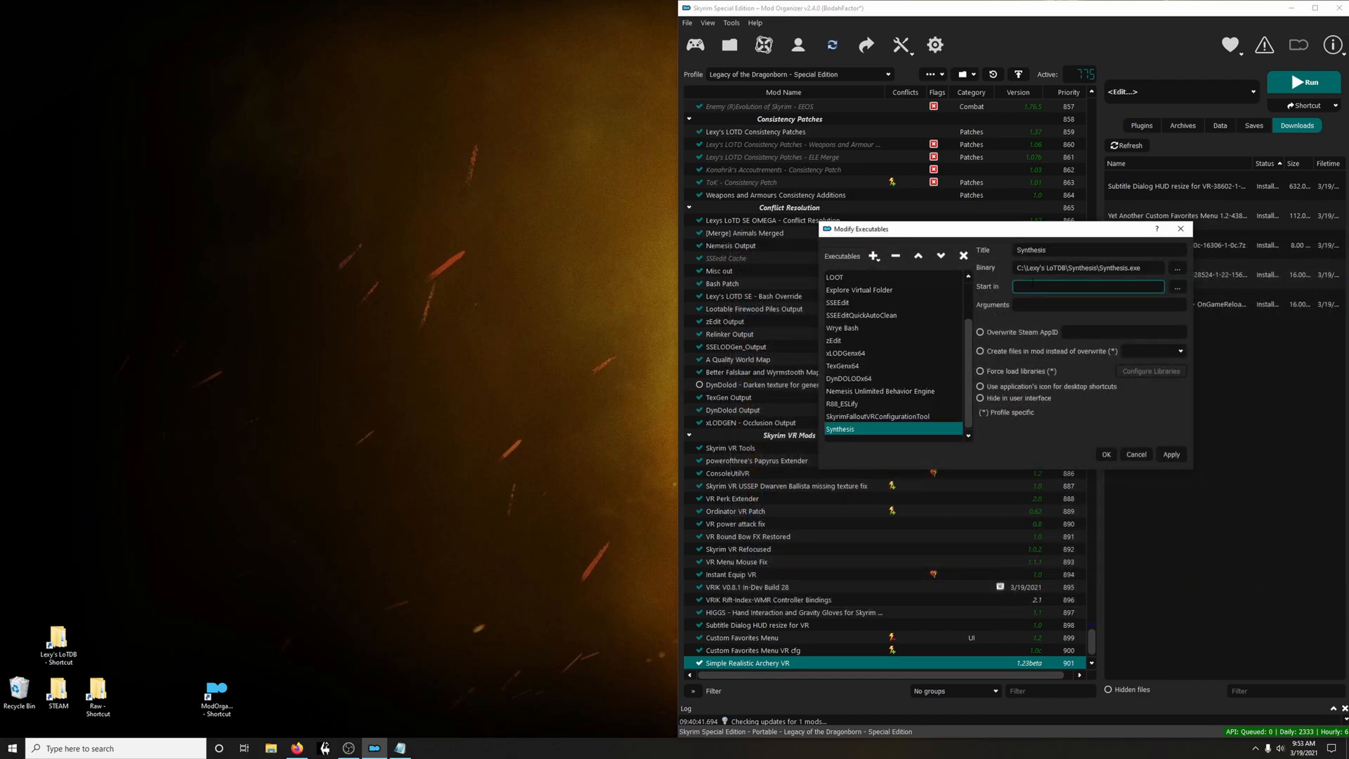
click(1103, 454)
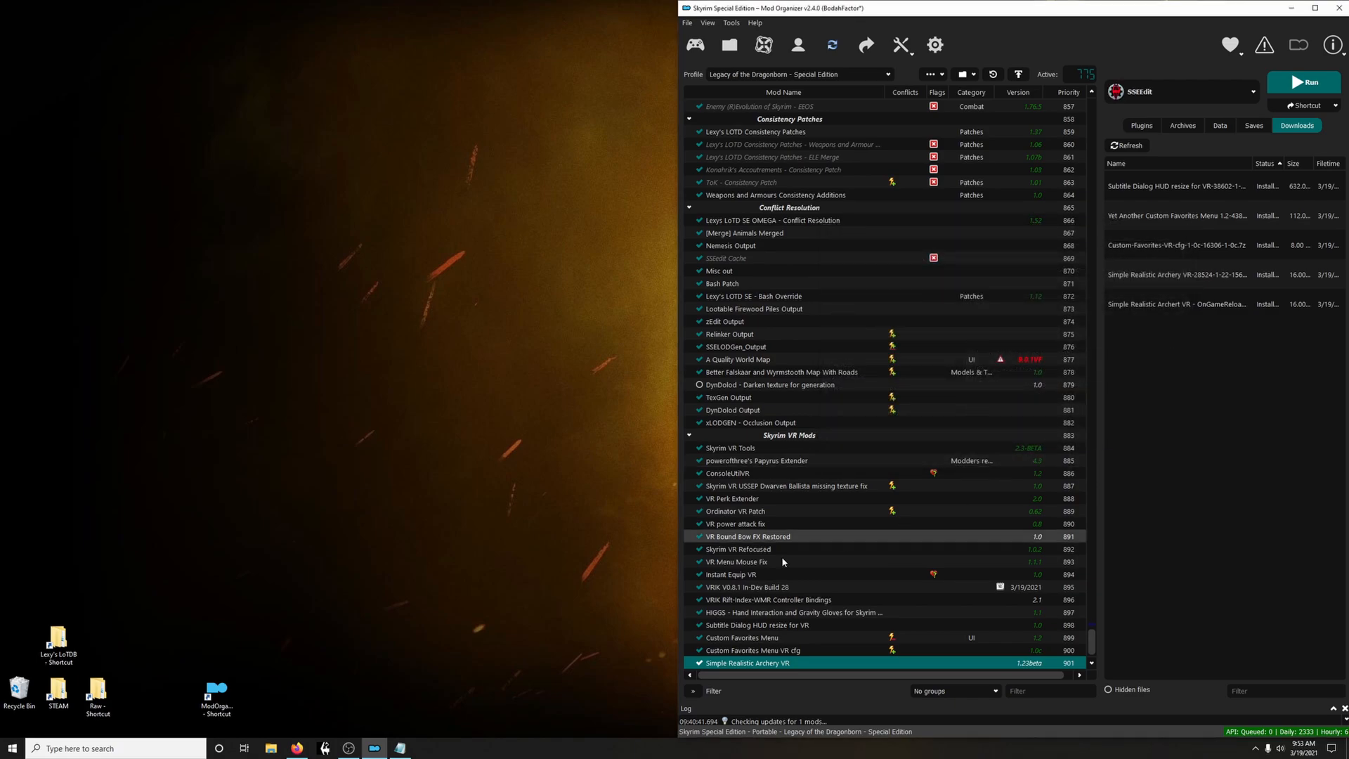
Switch to Firefox and download the SkyVRaan 1.0.1 main file from its Nexus Mods page through the mod manager
click(297, 748)
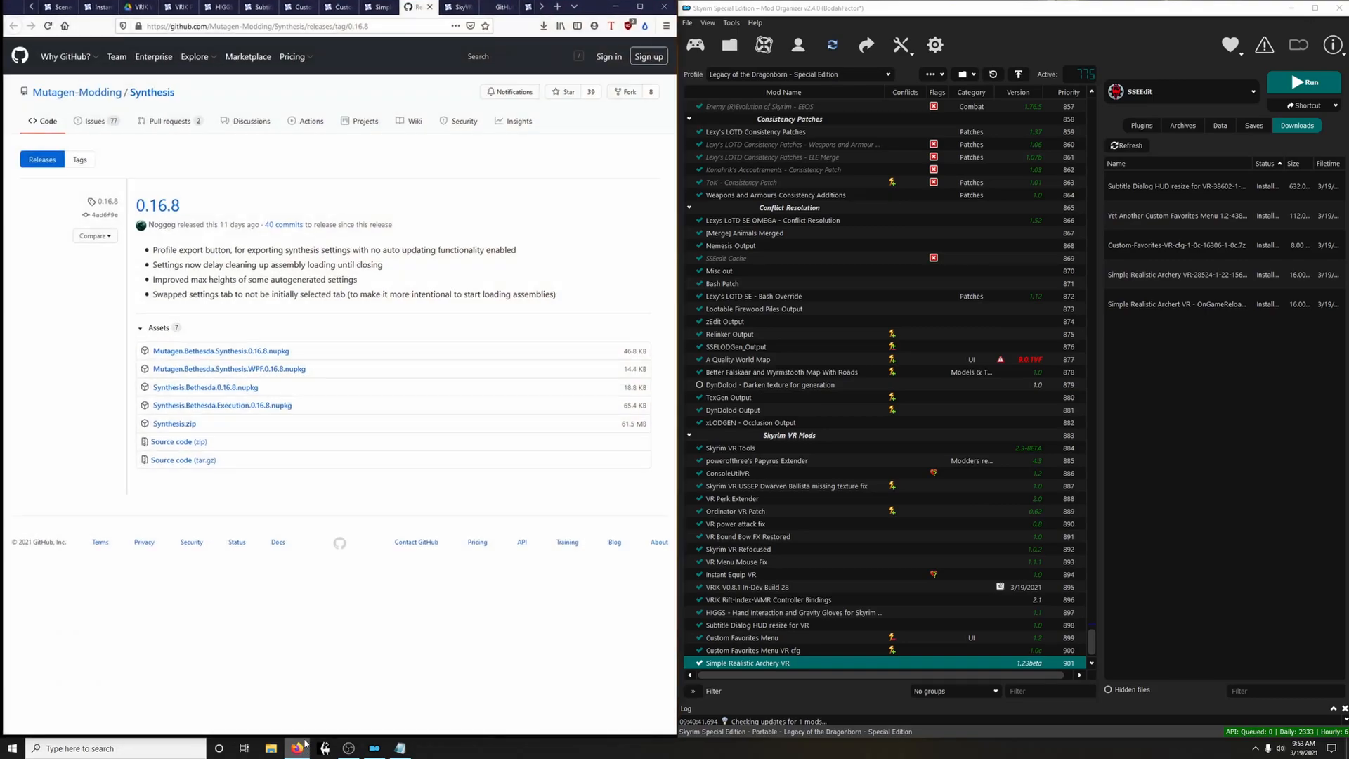
click(448, 9)
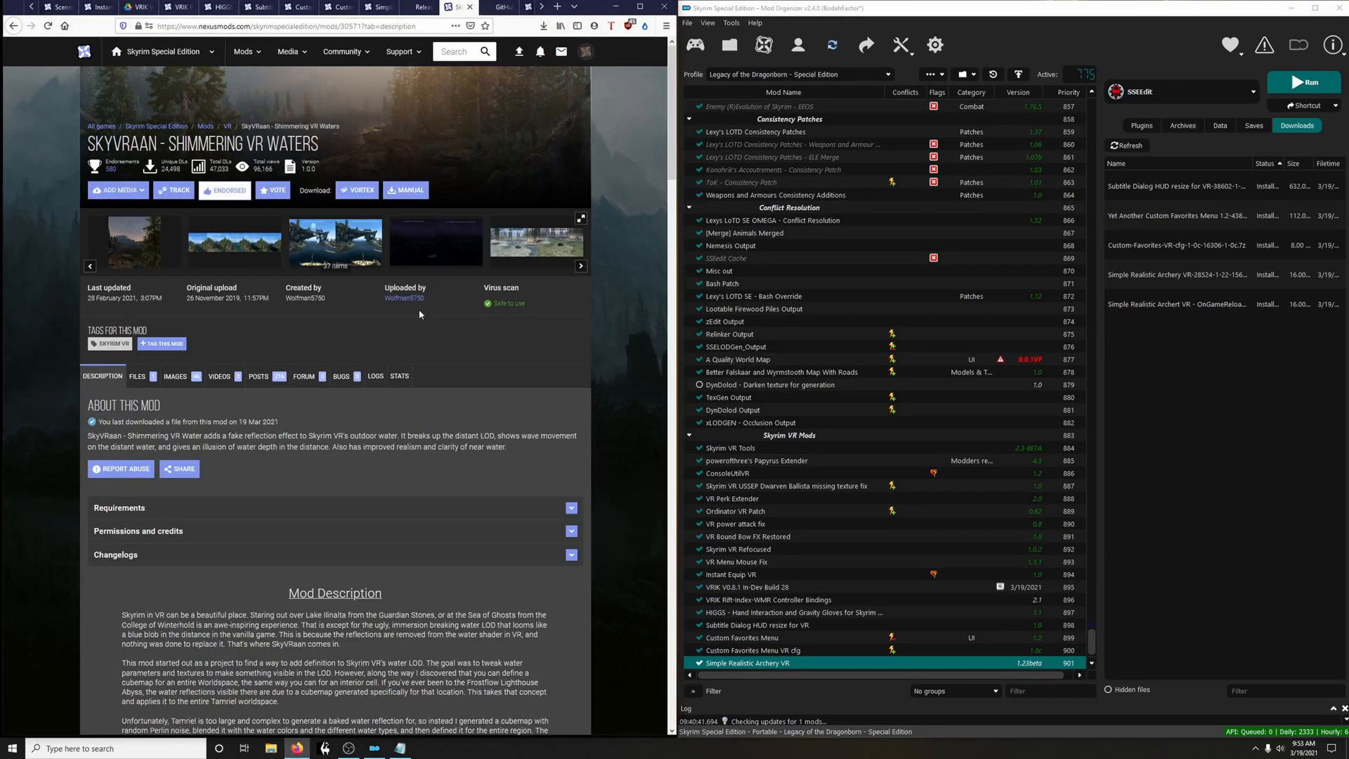
click(137, 376)
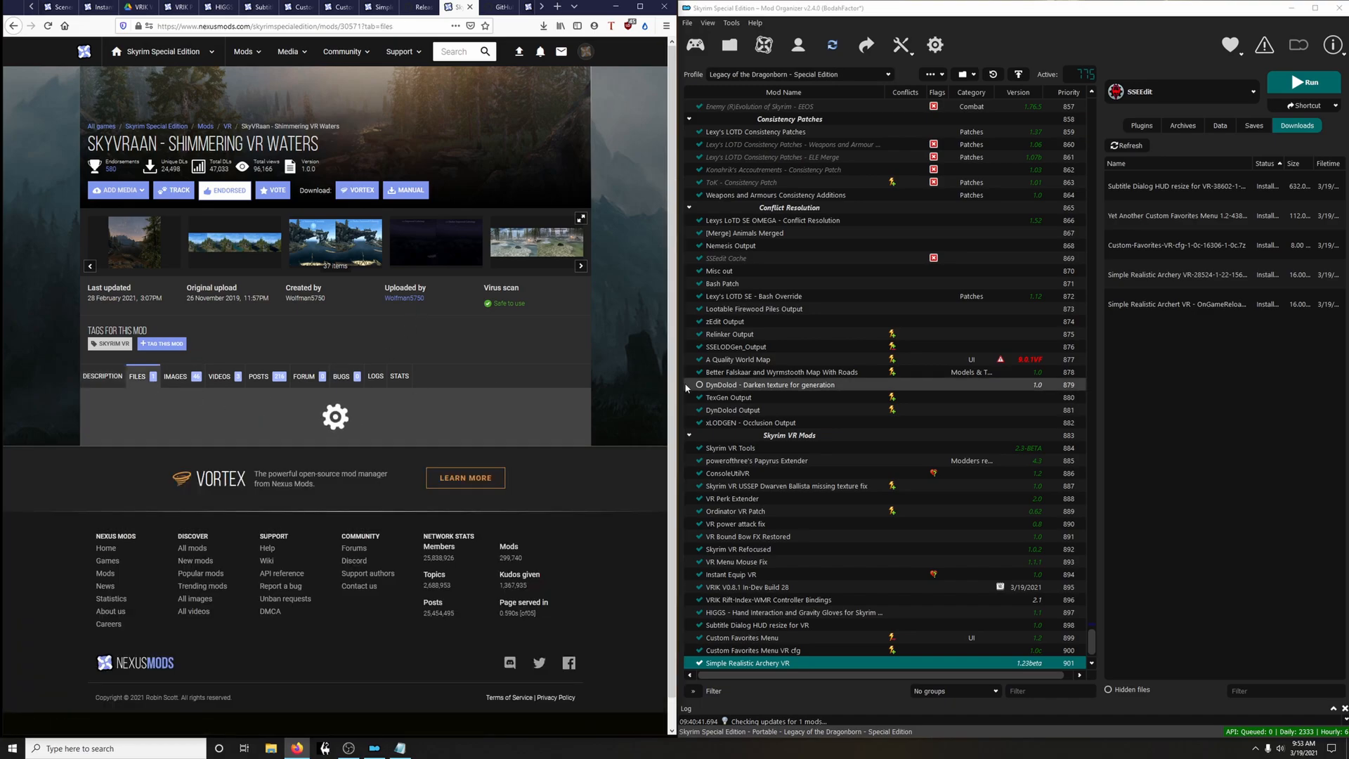
scroll(225, 362, down, 2)
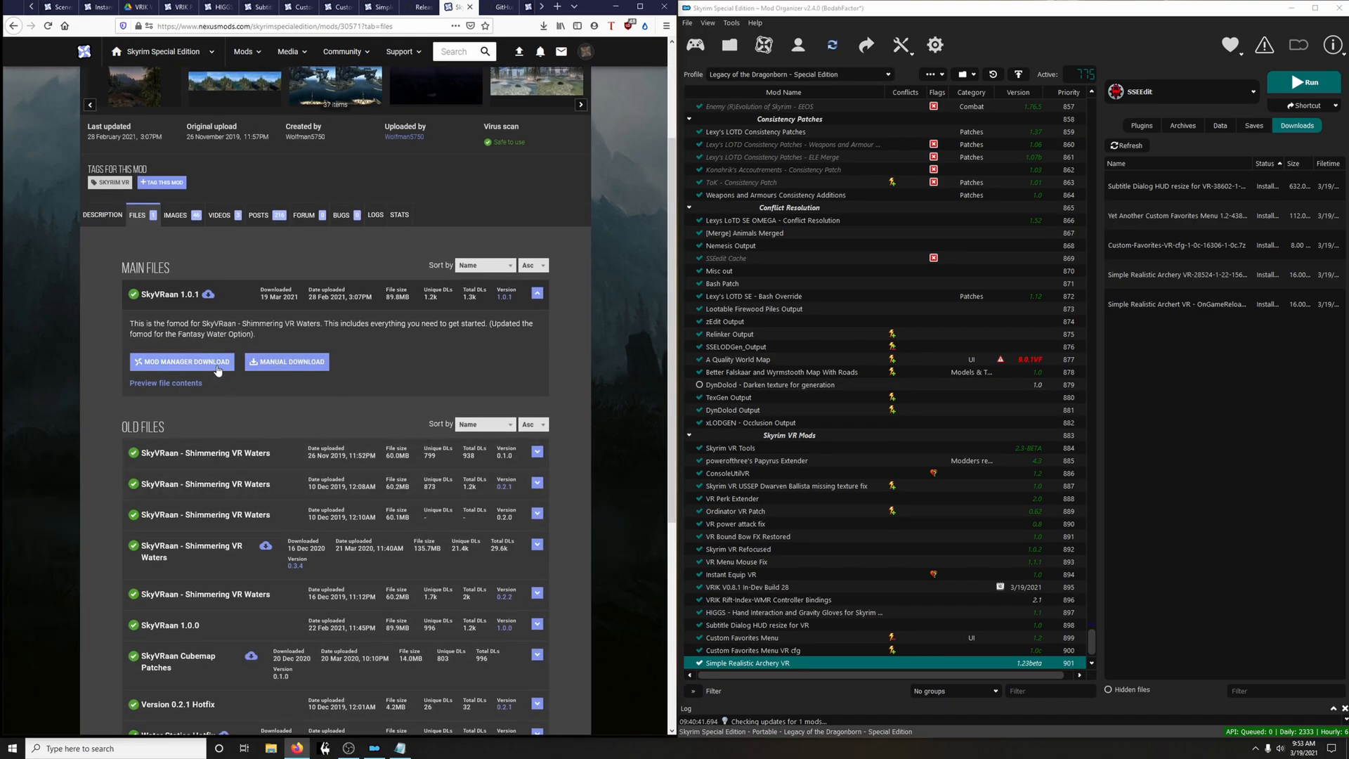
click(218, 361)
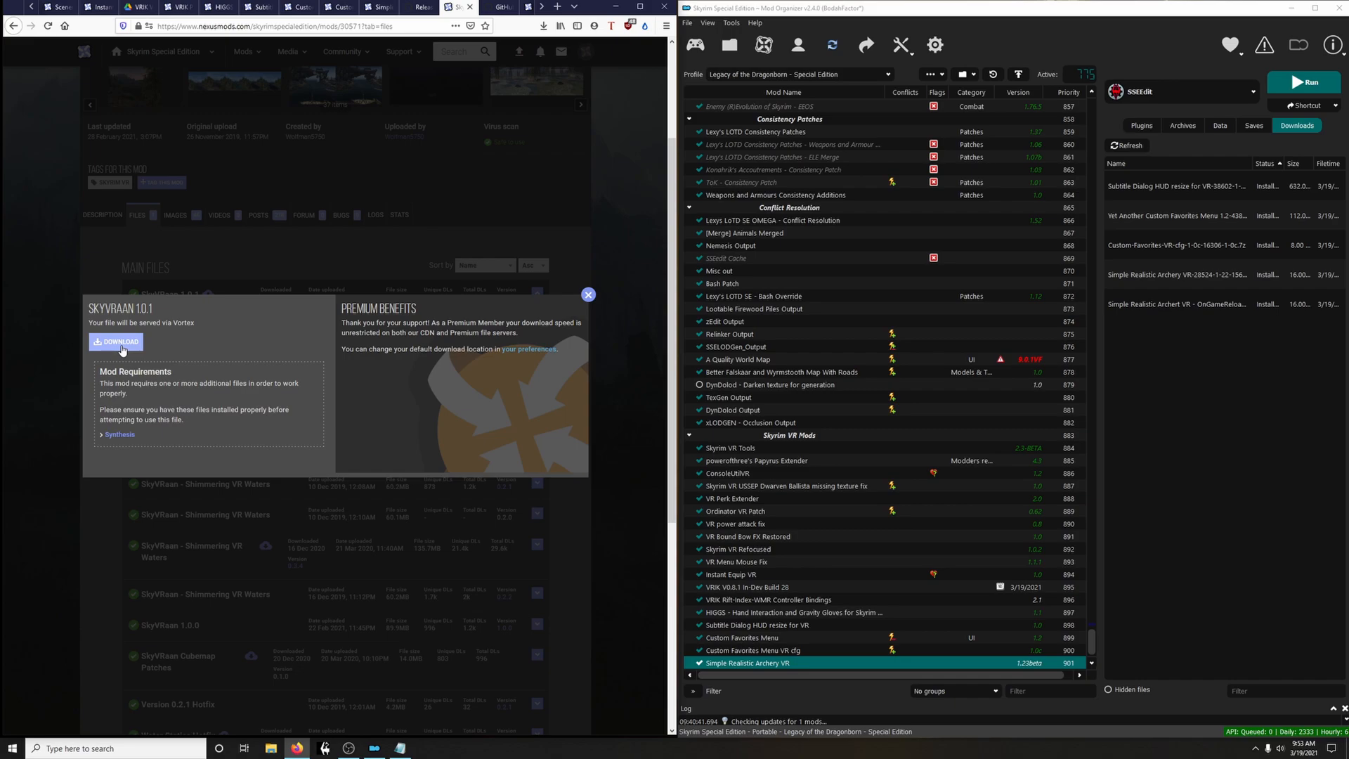
click(120, 342)
click(589, 295)
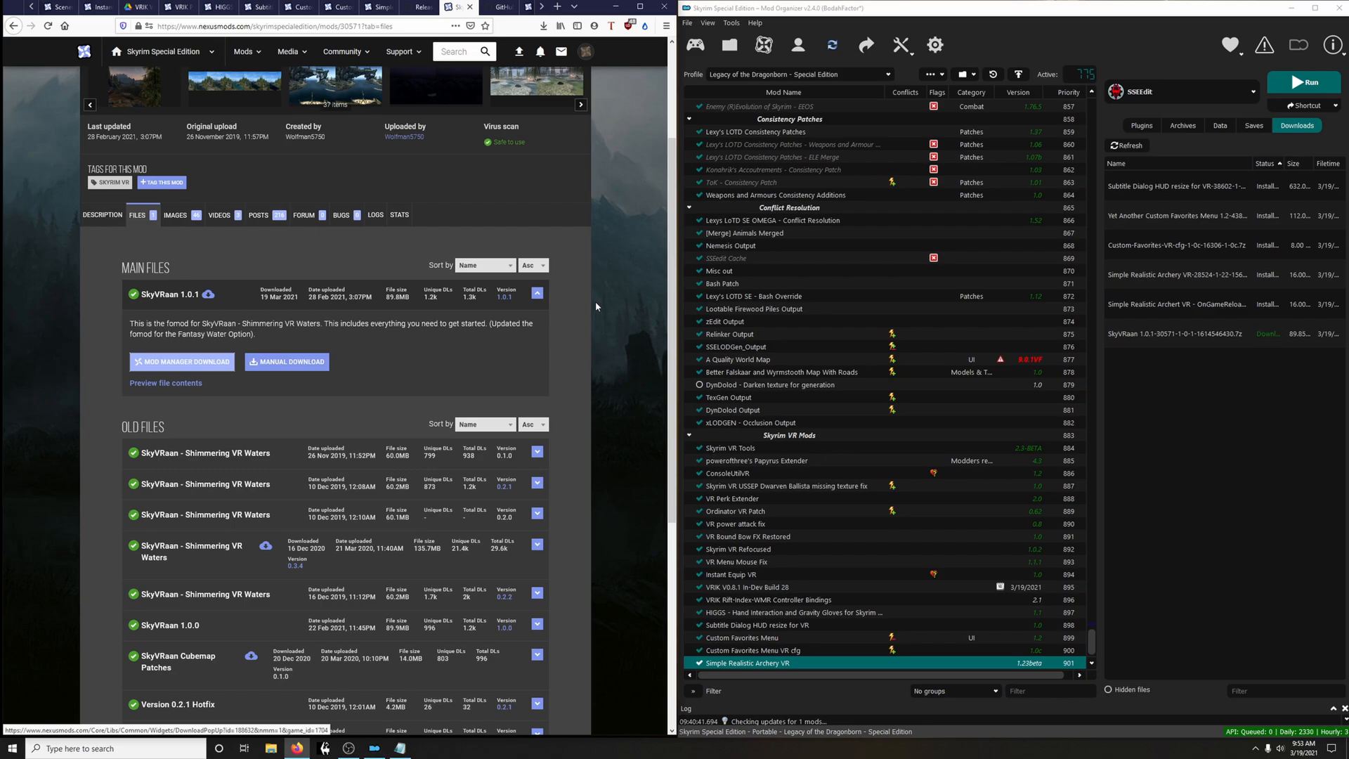
Start installing SkyVRaan - Shimmering VR Waters with the Natural main watercolor and Poisonous volcanic water
double_click(1155, 334)
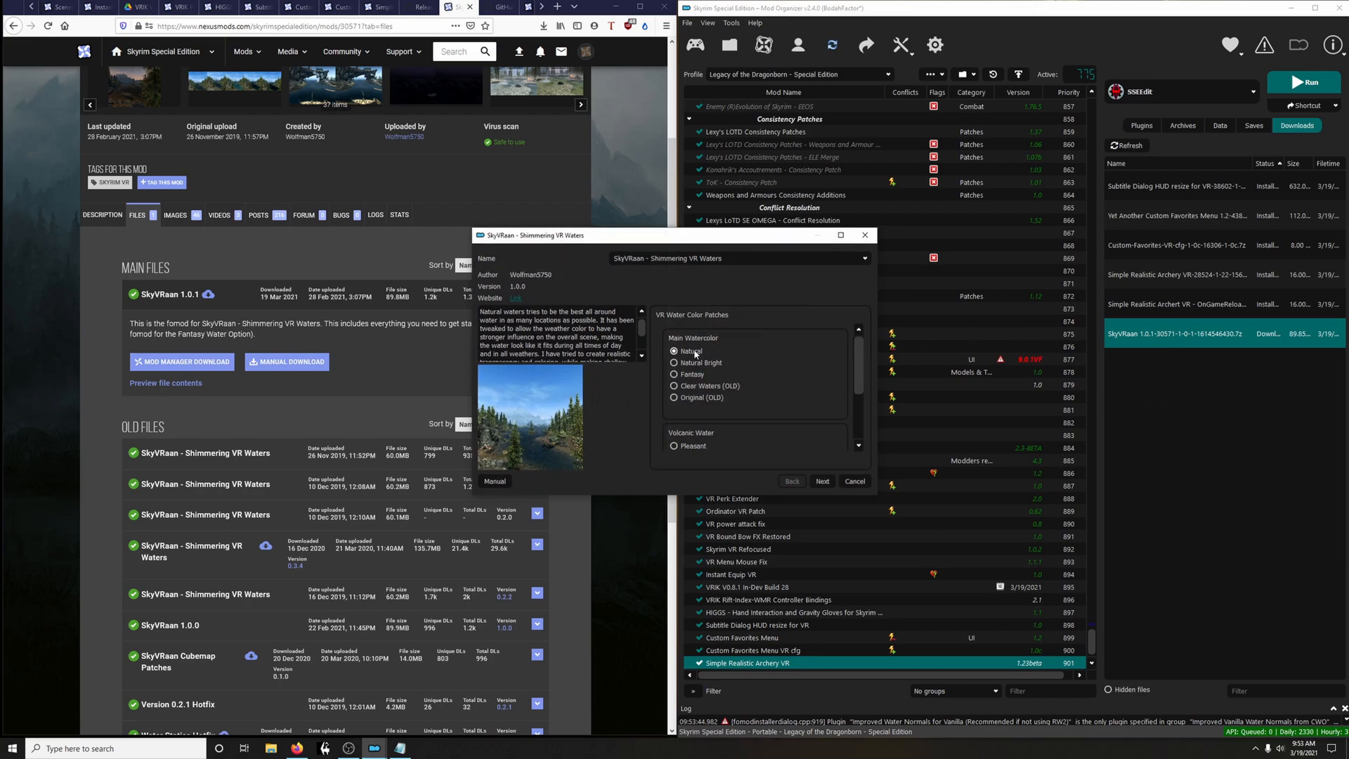
scroll(722, 428, down, 2)
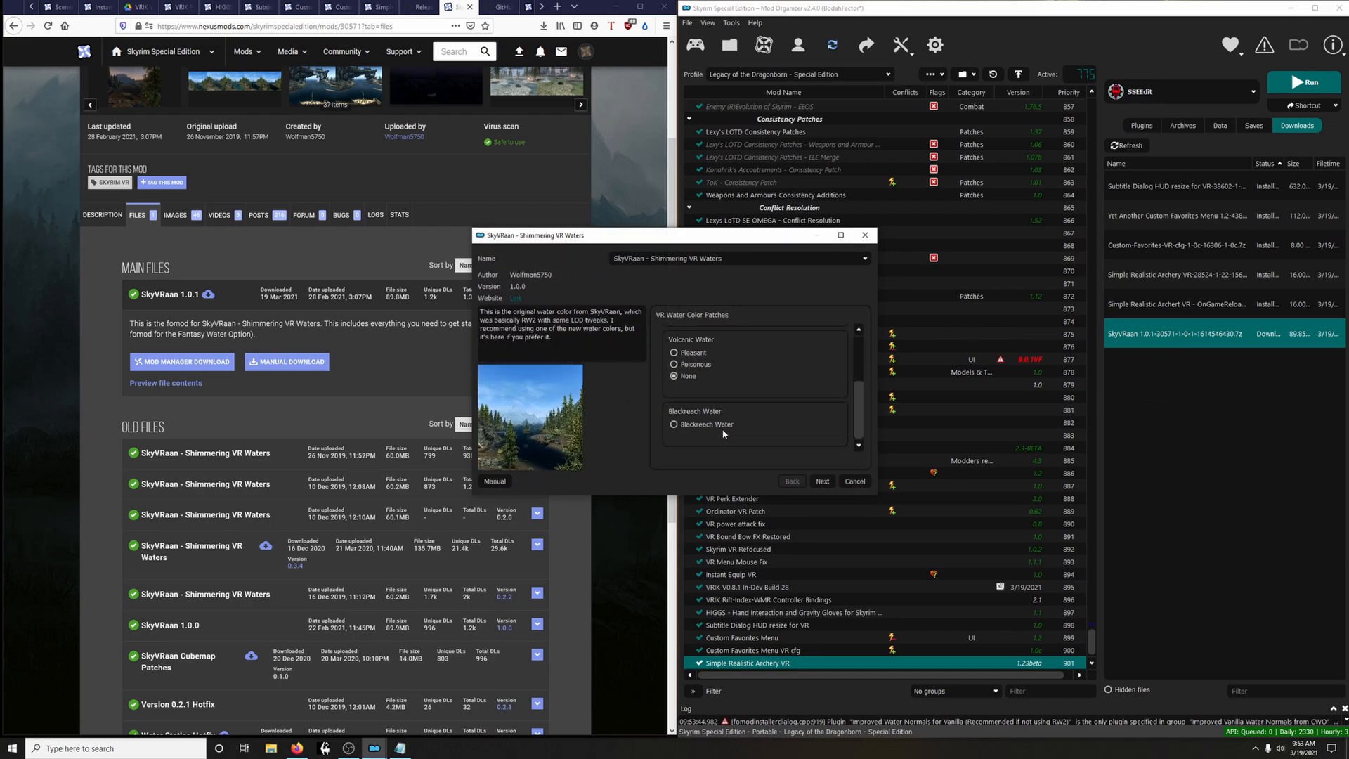
click(704, 364)
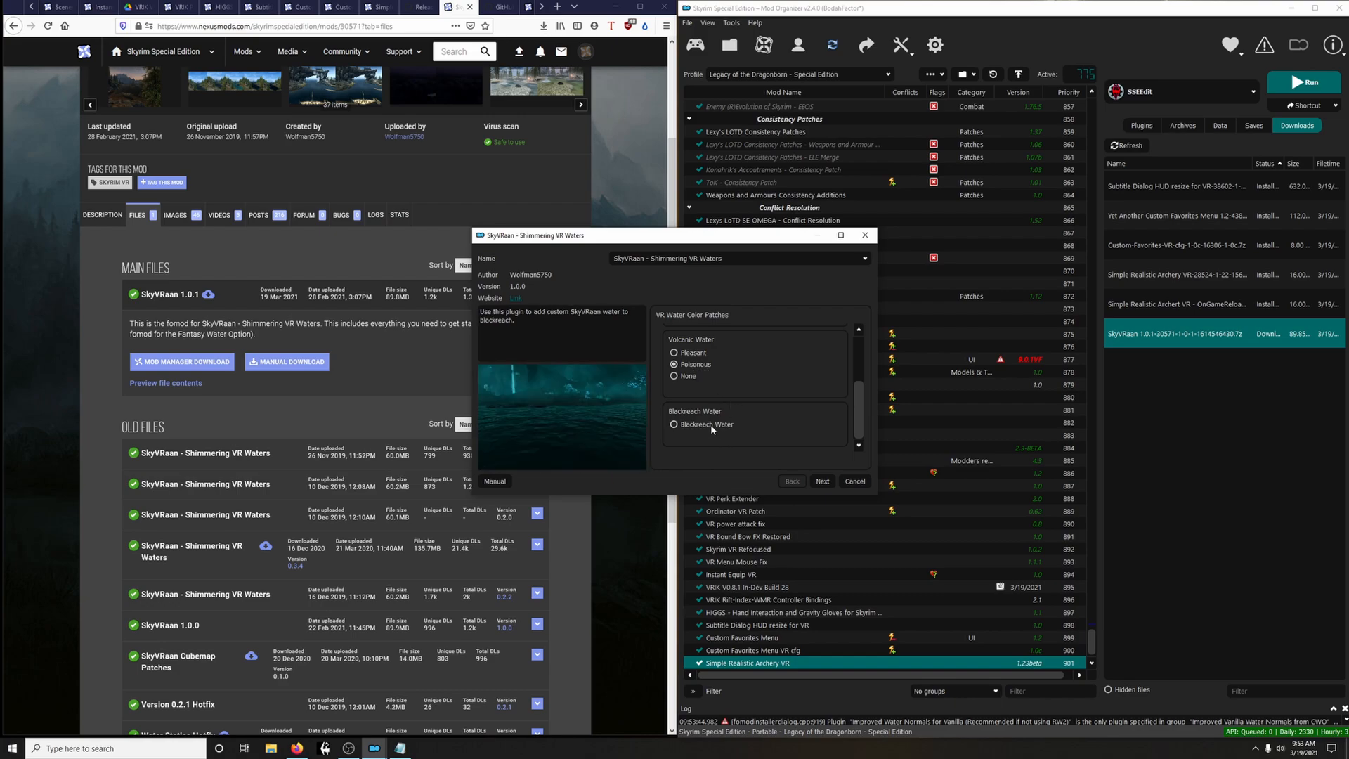
click(819, 481)
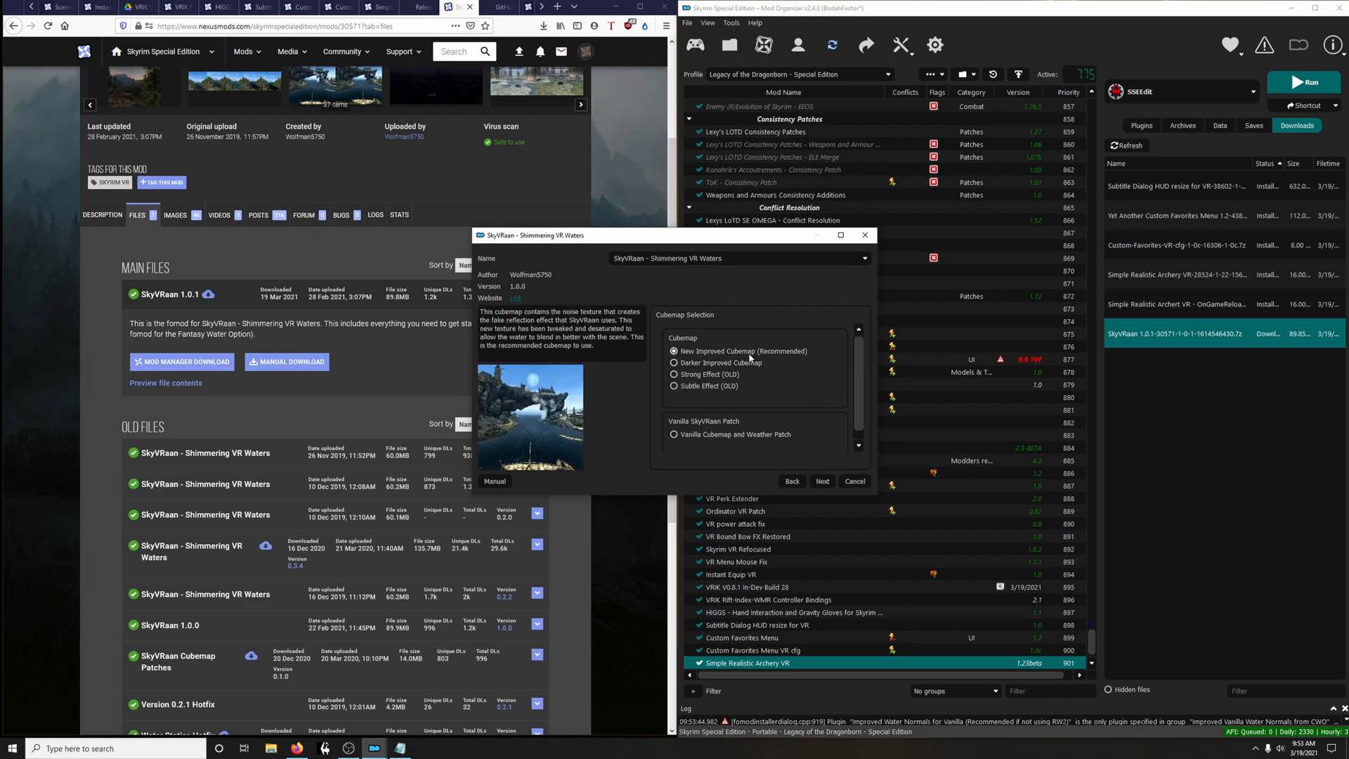
Keep the New Improved Cubemap without the vanilla patch and include the Rocky River Beds option
scroll(773, 418, down, 1)
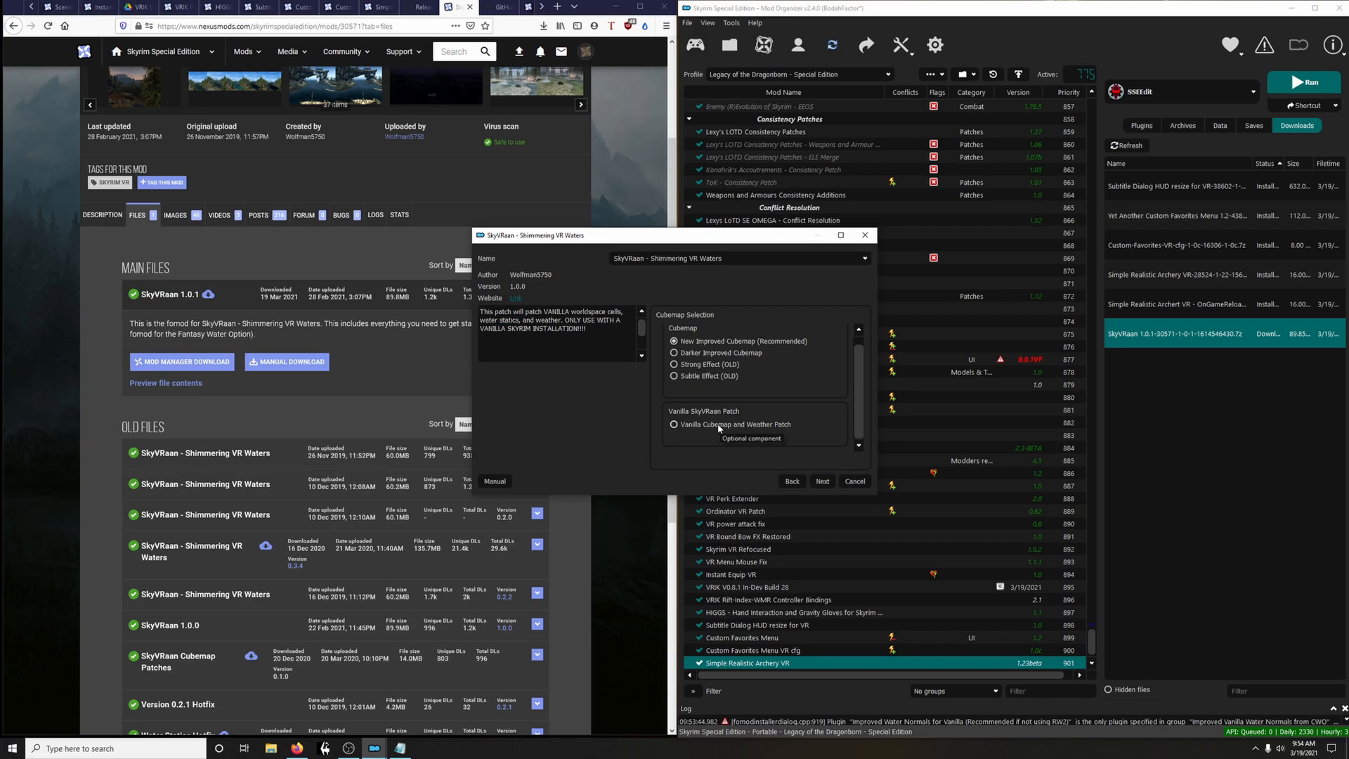
key(Return)
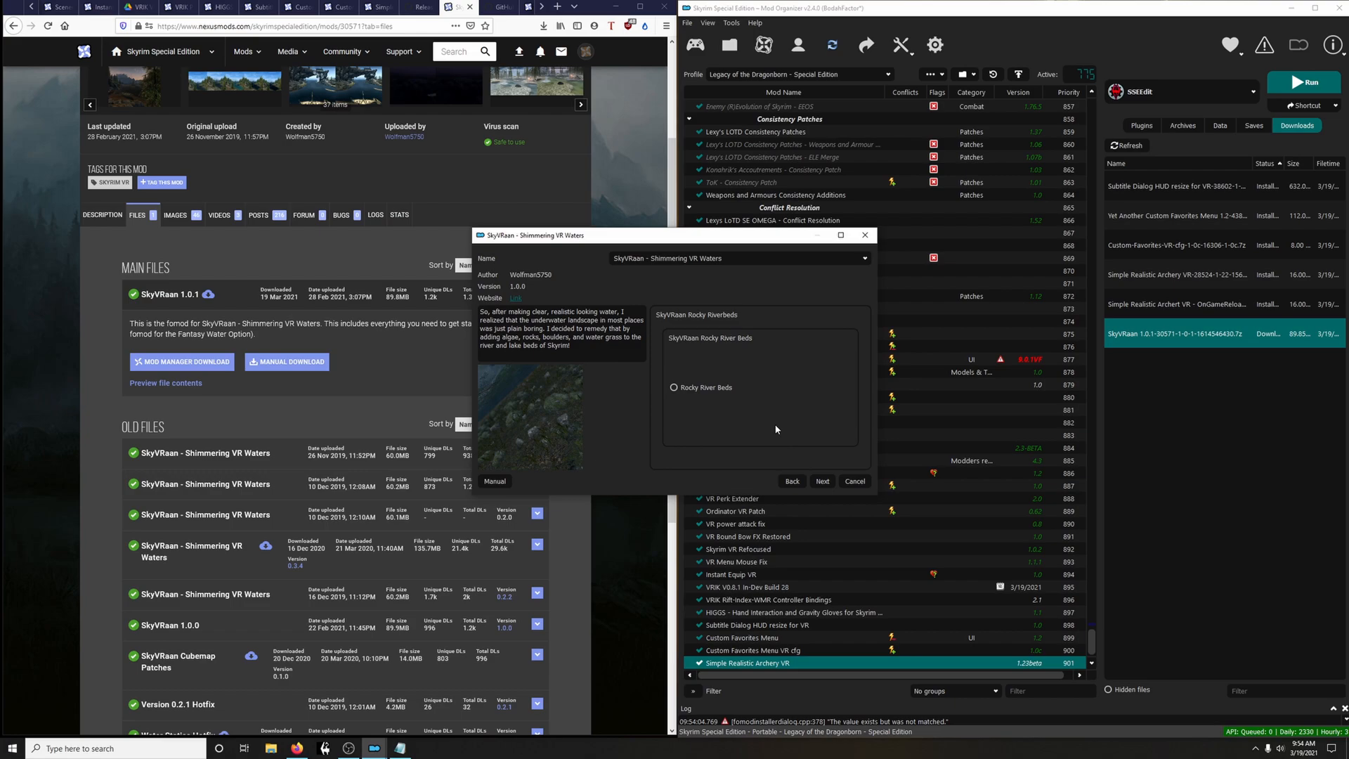
click(707, 391)
click(822, 482)
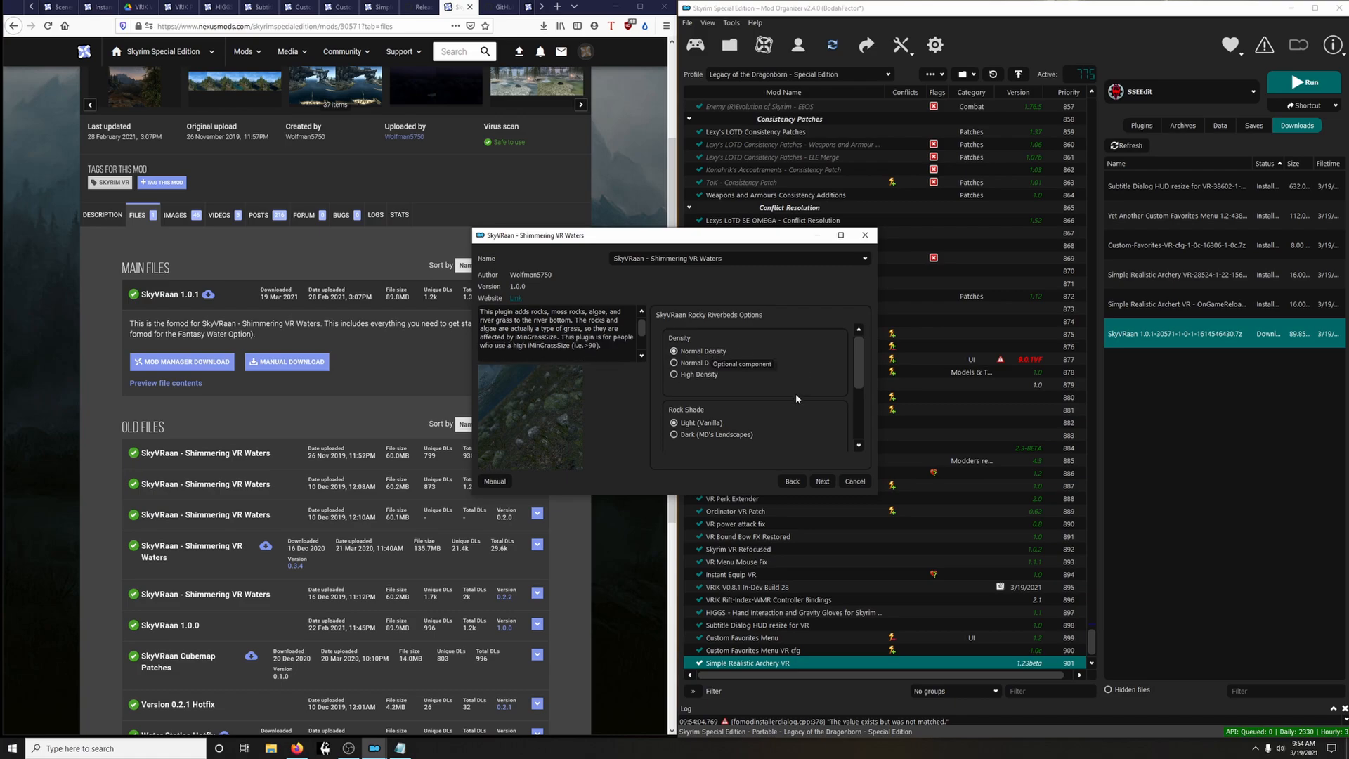
Set the riverbed rock shade to Dark (MD's Landscapes), keep Gray rocks, and add Slightly Higher Poly Pebbles
click(689, 436)
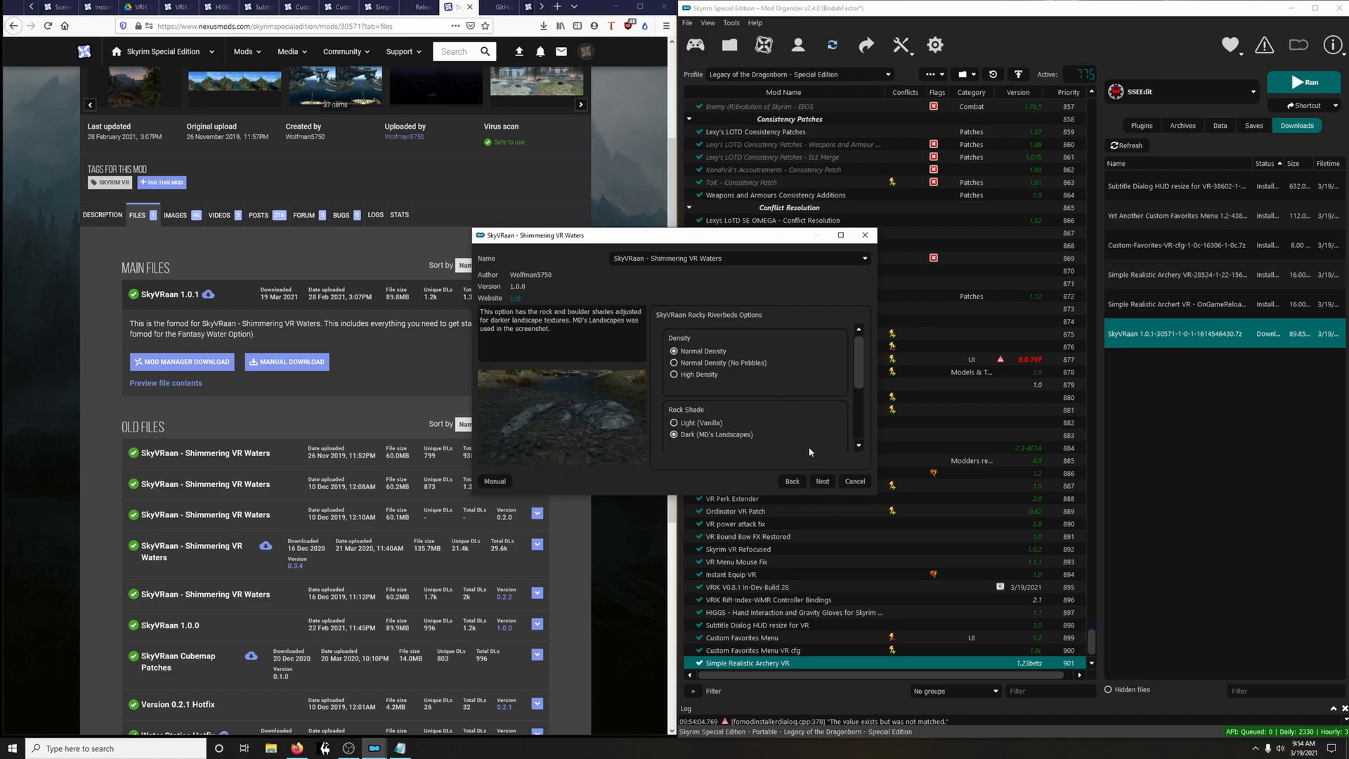
scroll(831, 414, down, 3)
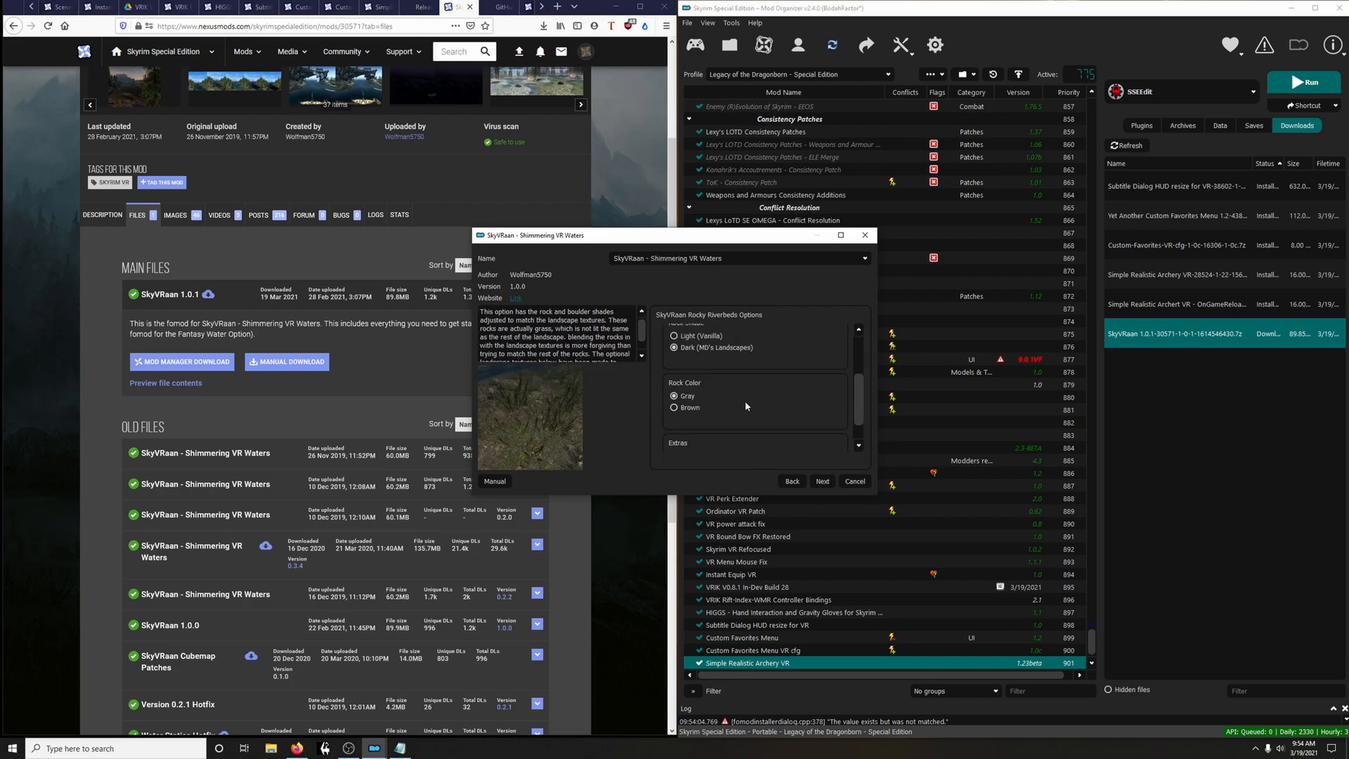
scroll(747, 396, down, 1)
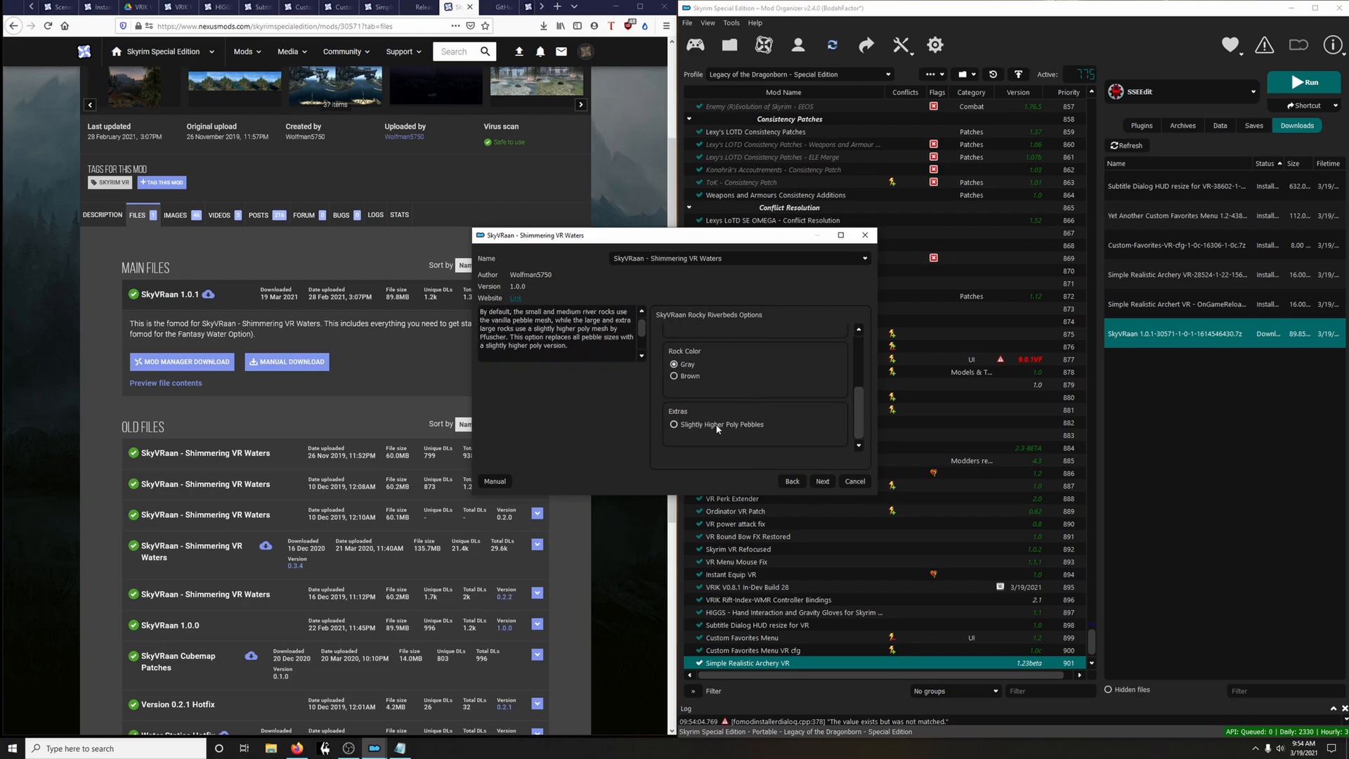
click(675, 424)
click(822, 482)
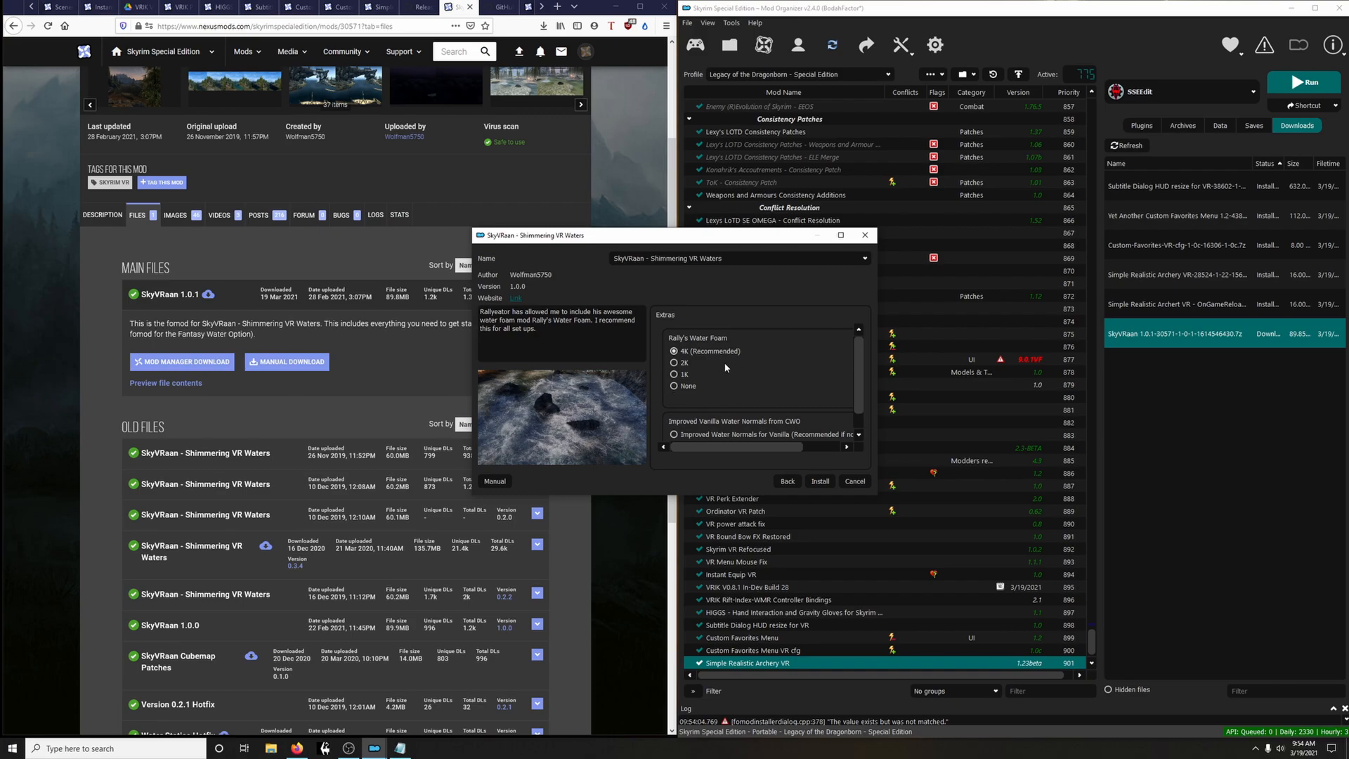
Keep Rally's Water Foam at 4K without the improved vanilla water normals, finish installing SkyVRaan, and enable the mod
scroll(782, 378, down, 1)
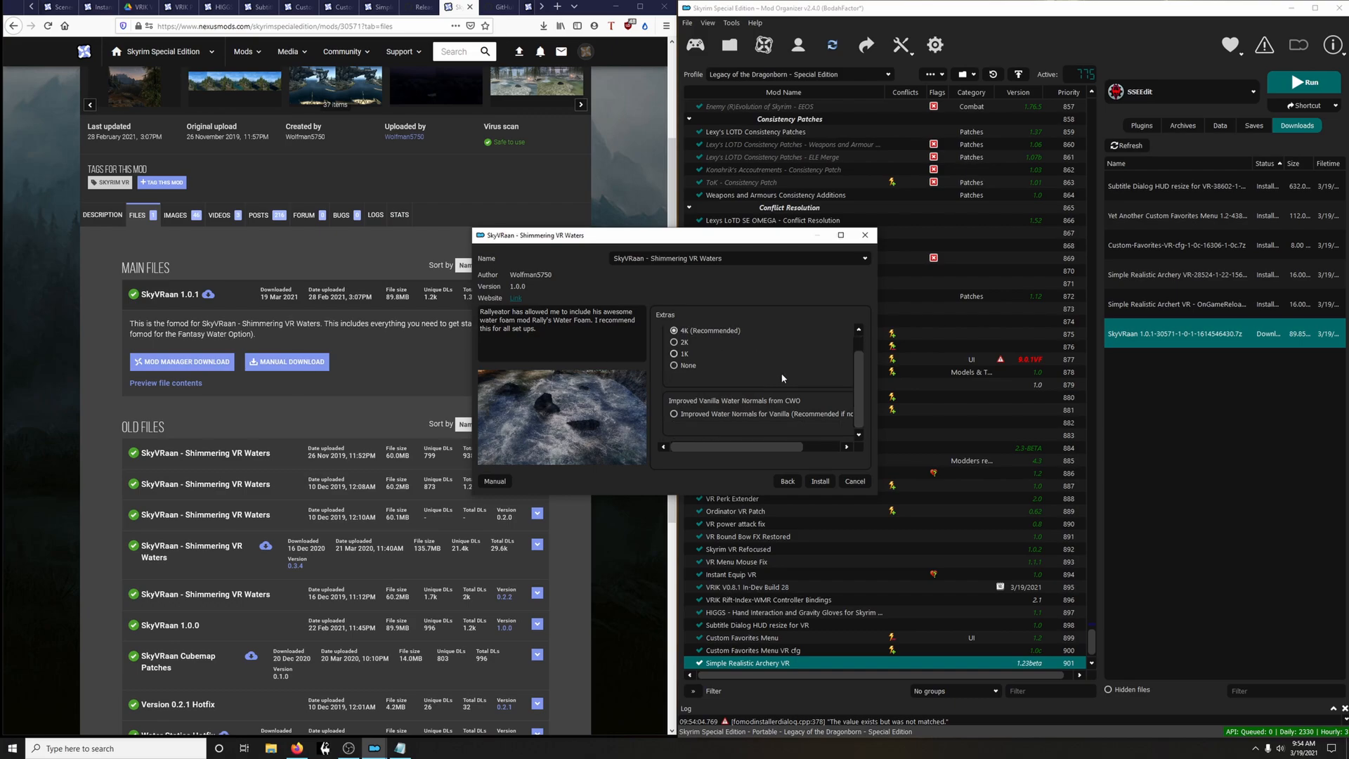
mouse_move(754, 415)
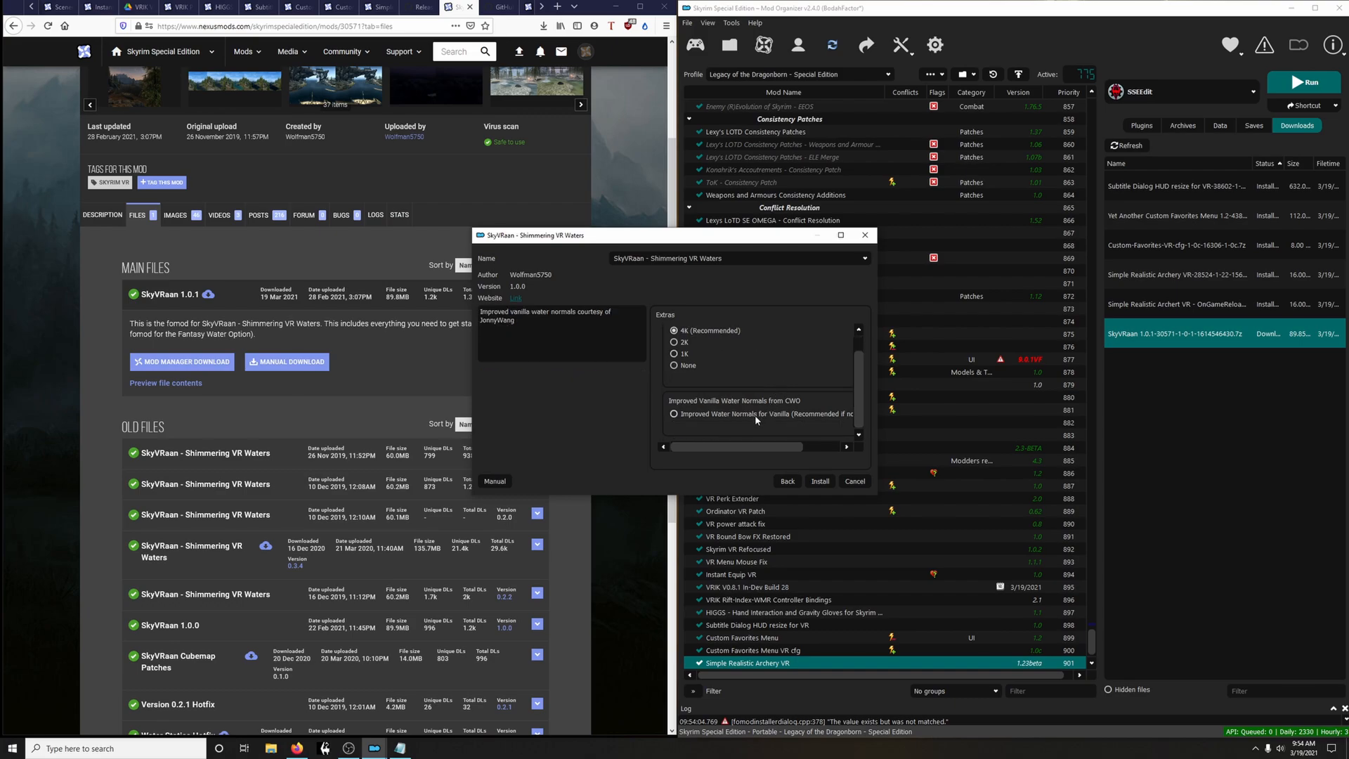
click(819, 482)
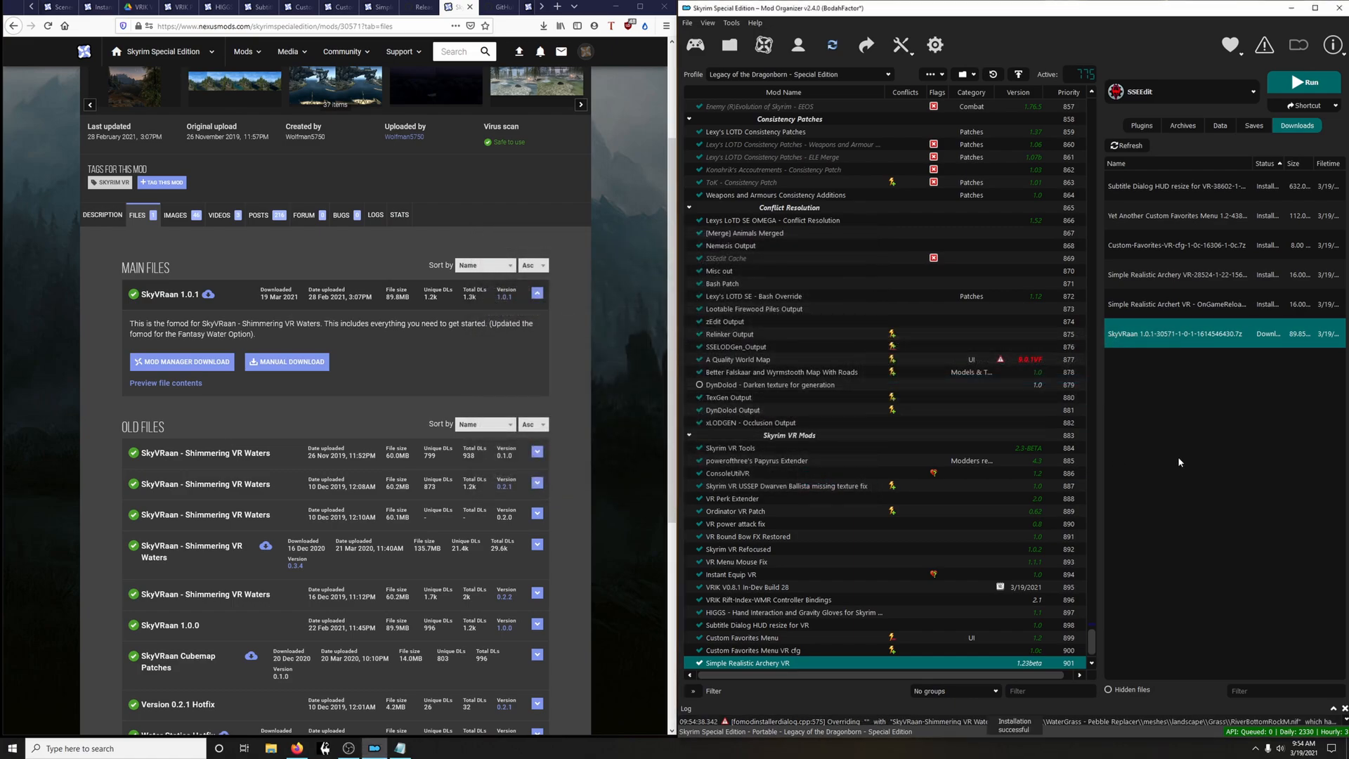
key(space)
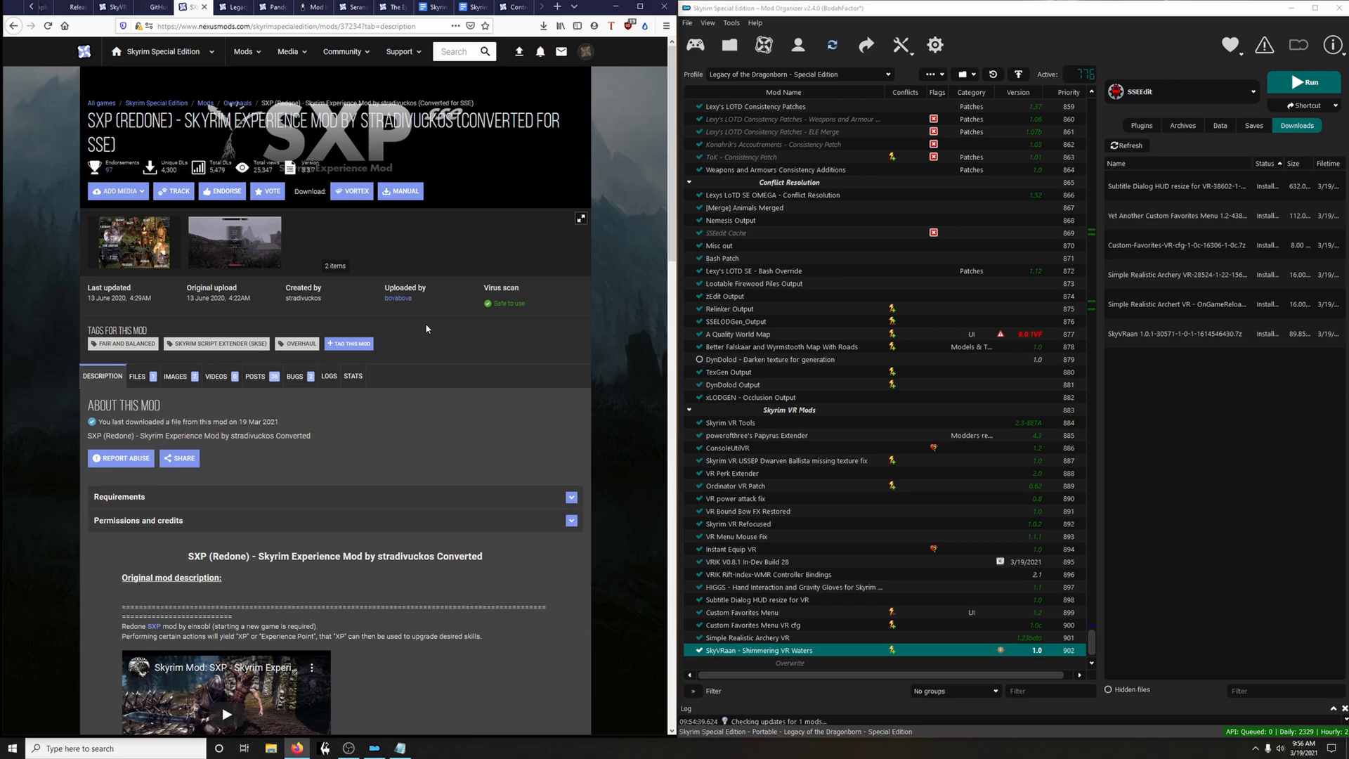
Download the SXP (Redone) main file from its Nexus Mods page through the mod manager and install it
scroll(423, 340, down, 3)
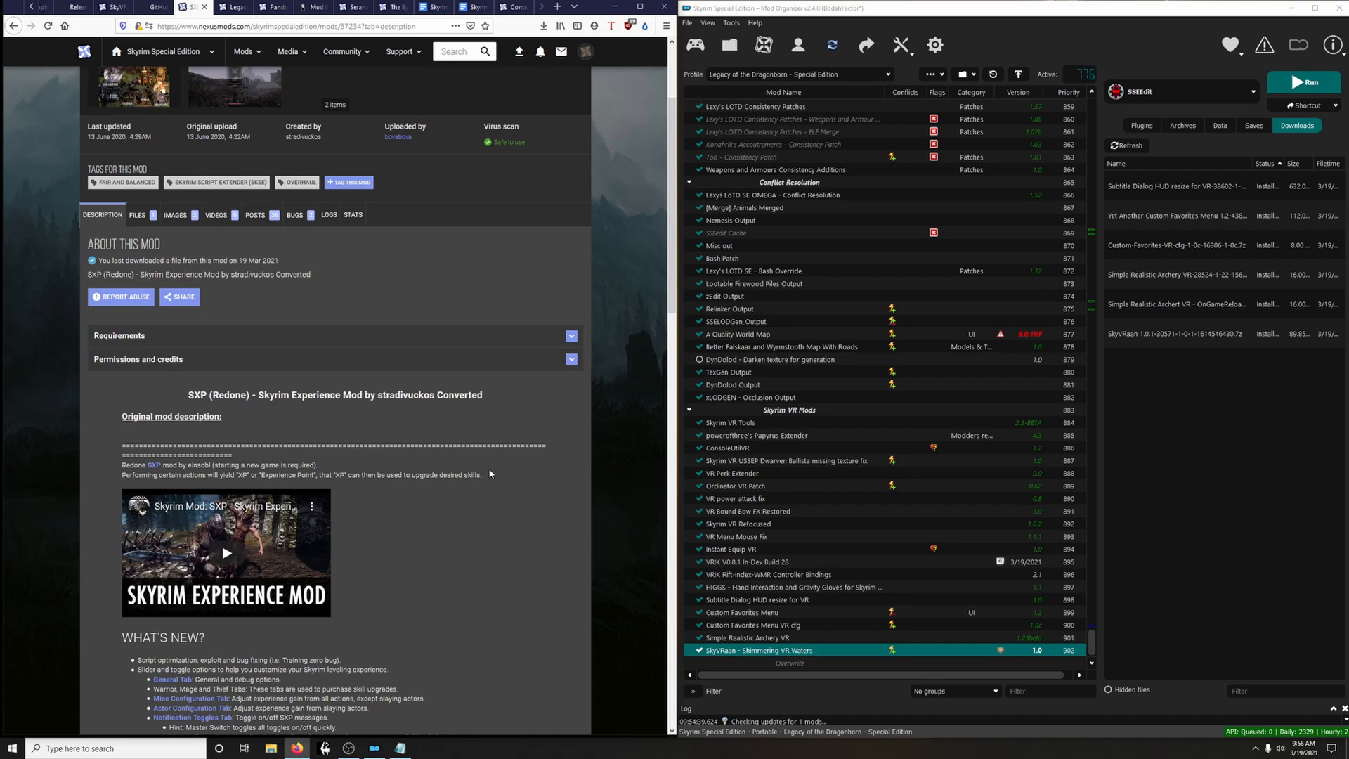
scroll(489, 473, up, 3)
click(137, 377)
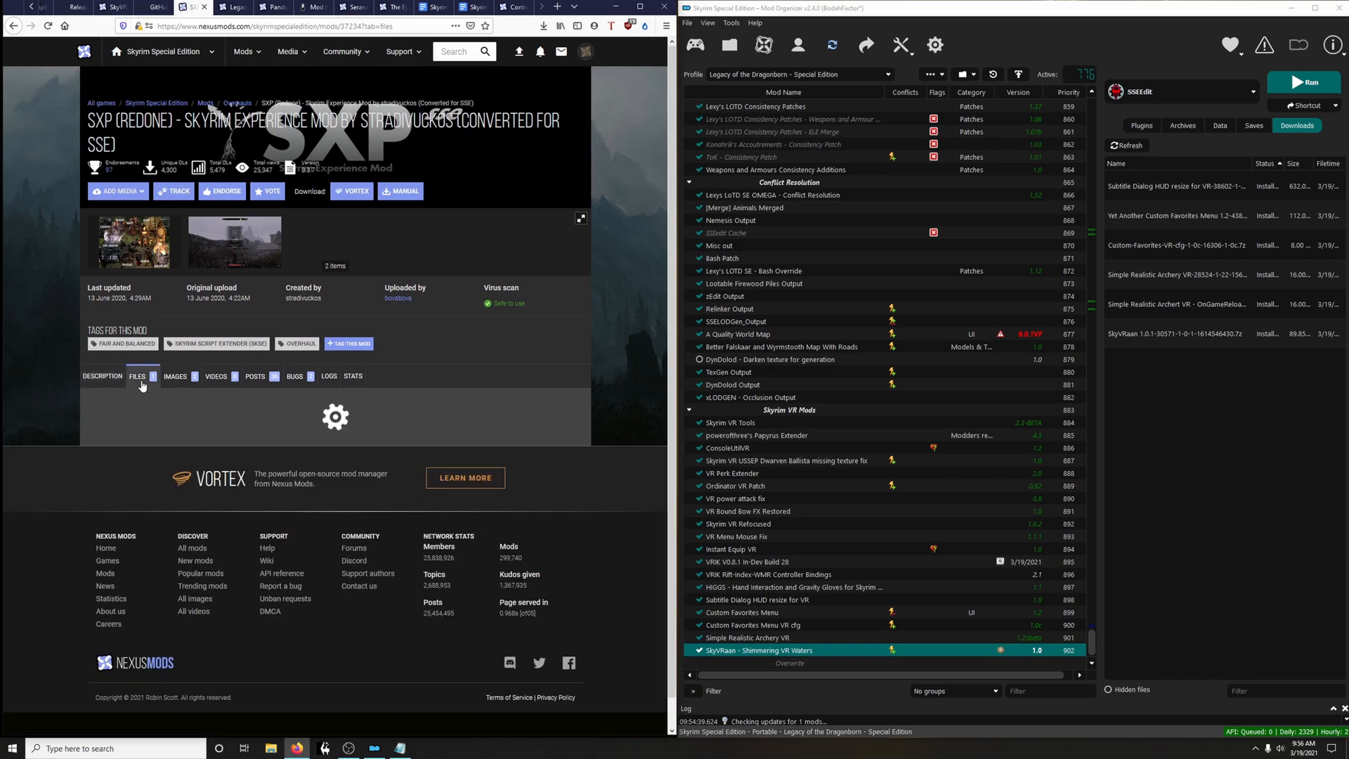
click(196, 517)
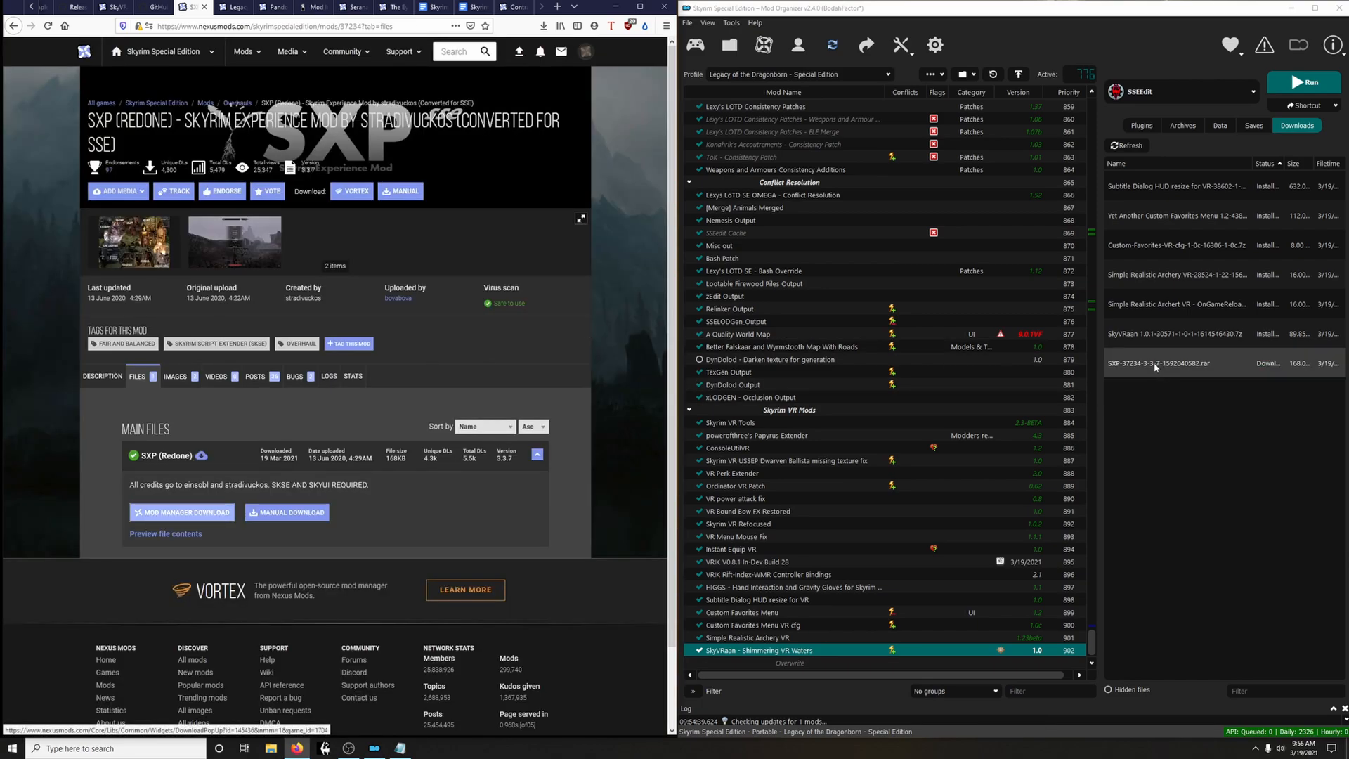
double_click(1156, 365)
click(1104, 385)
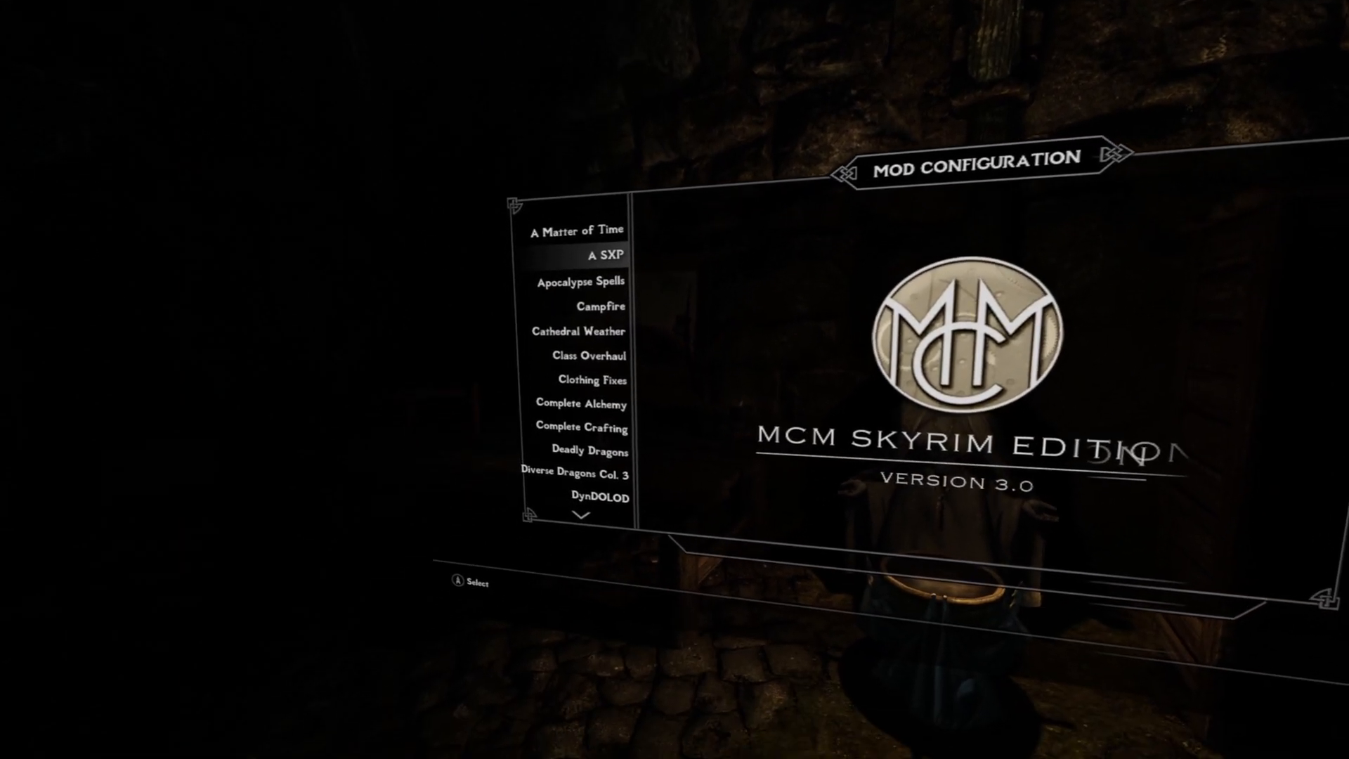
In Skyrim VR's Mod Configuration menu, examine the A SXP notification toggles and the General settings down to Prevent XP Gain
key(Return)
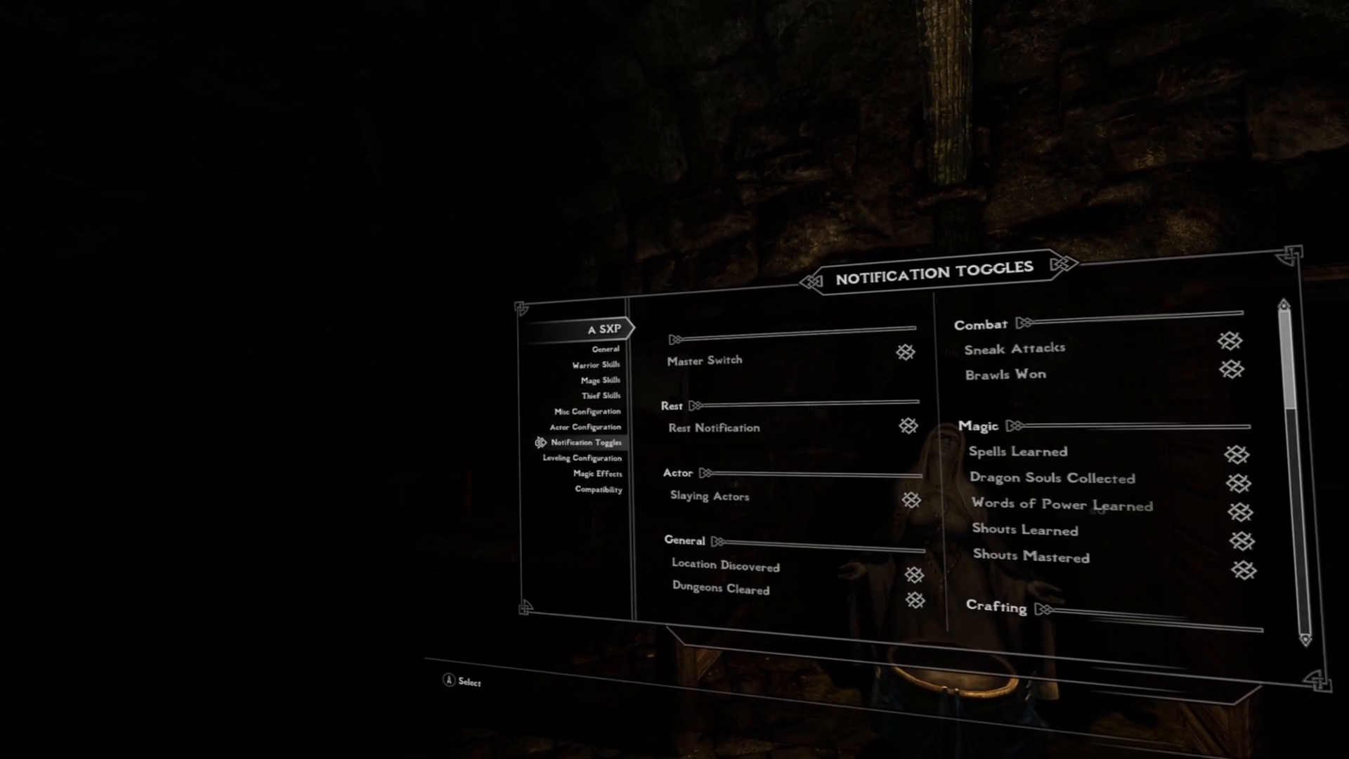
key(Down)
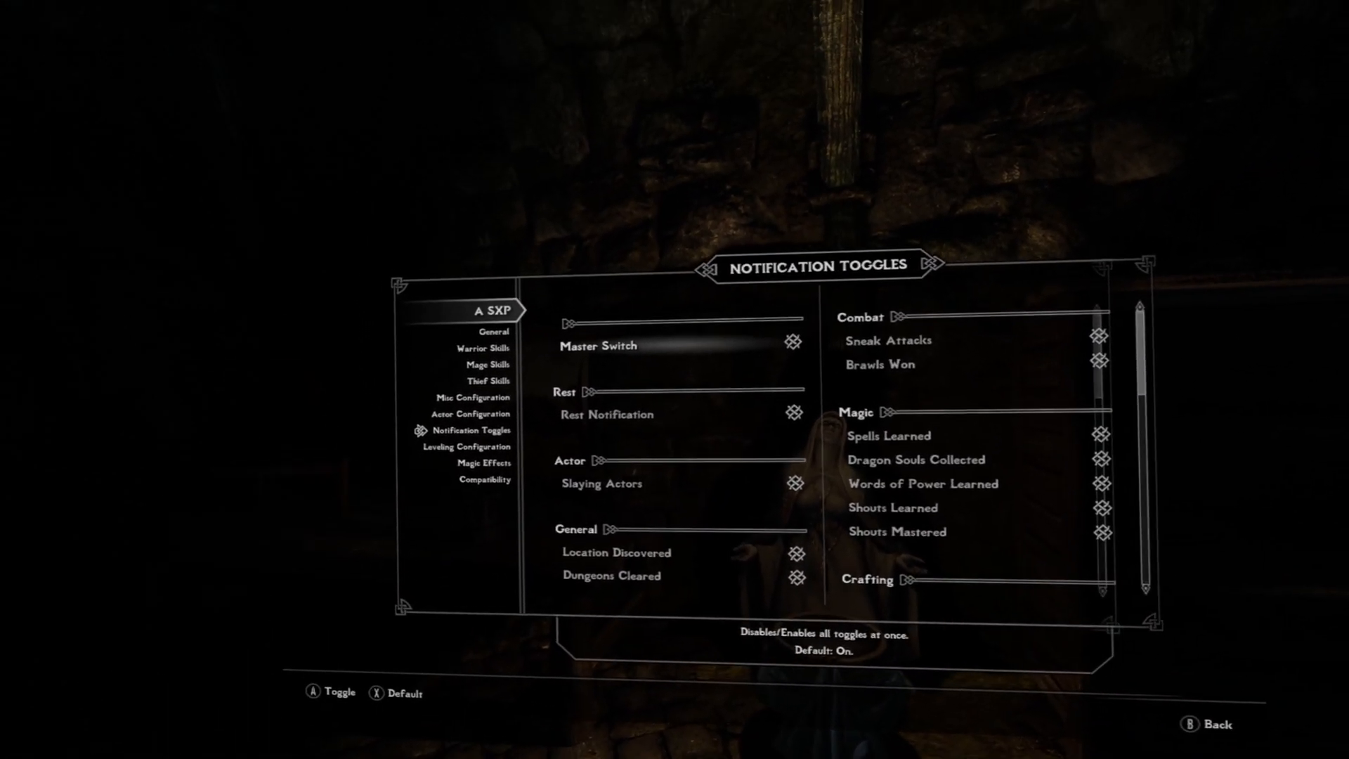
key(Return)
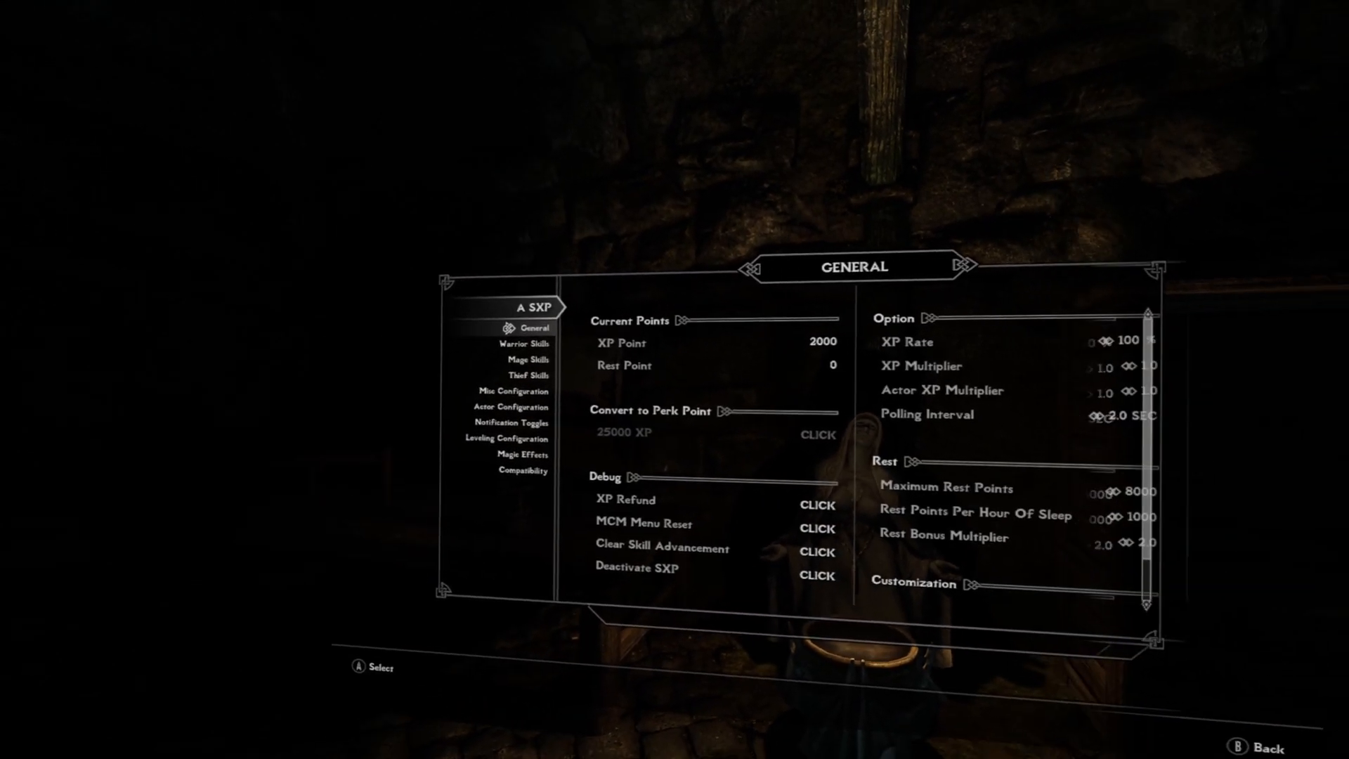
key(Right)
key(Right)
key(Down)
key(Down)
key(Down)
key(Down)
key(Down)
key(Down)
key(Down)
key(Down)
key(Down)
key(Down)
key(Down)
key(Down)
key(Down)
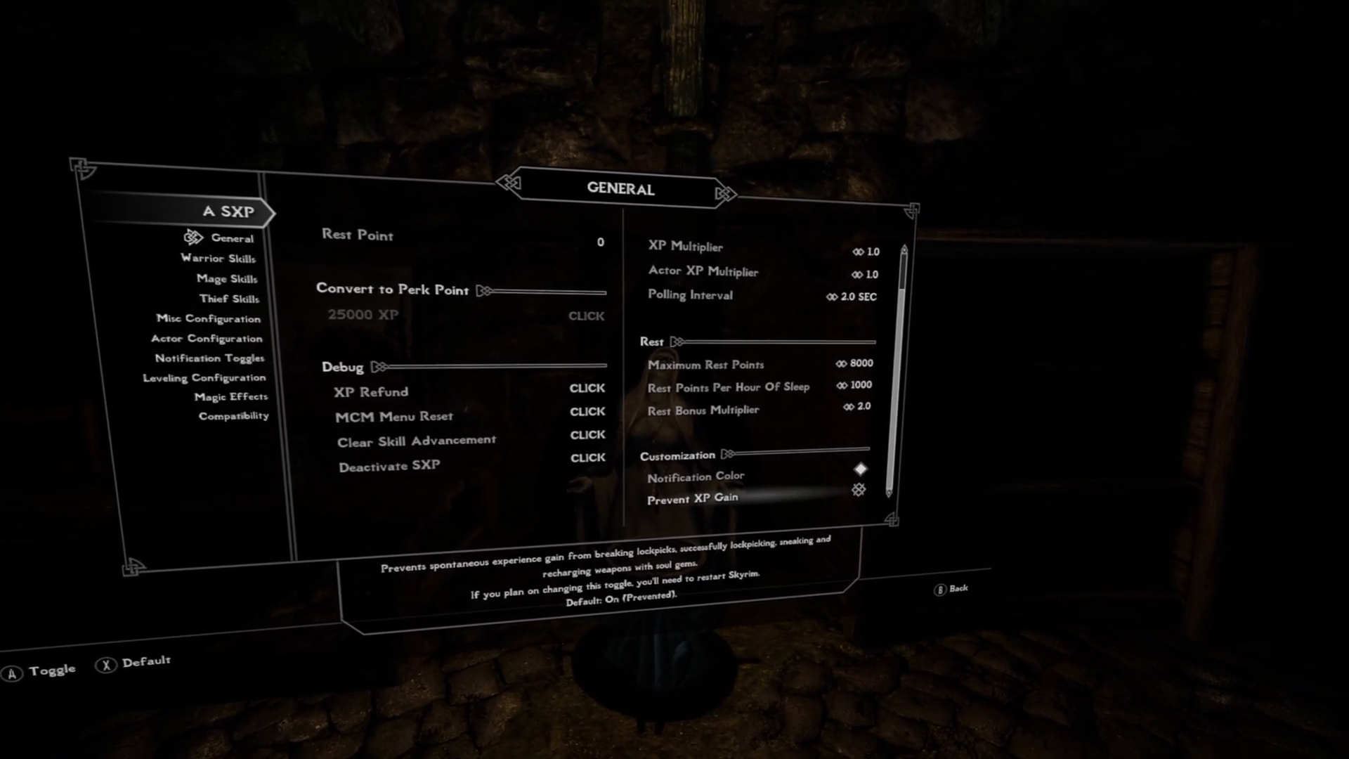
key(Escape)
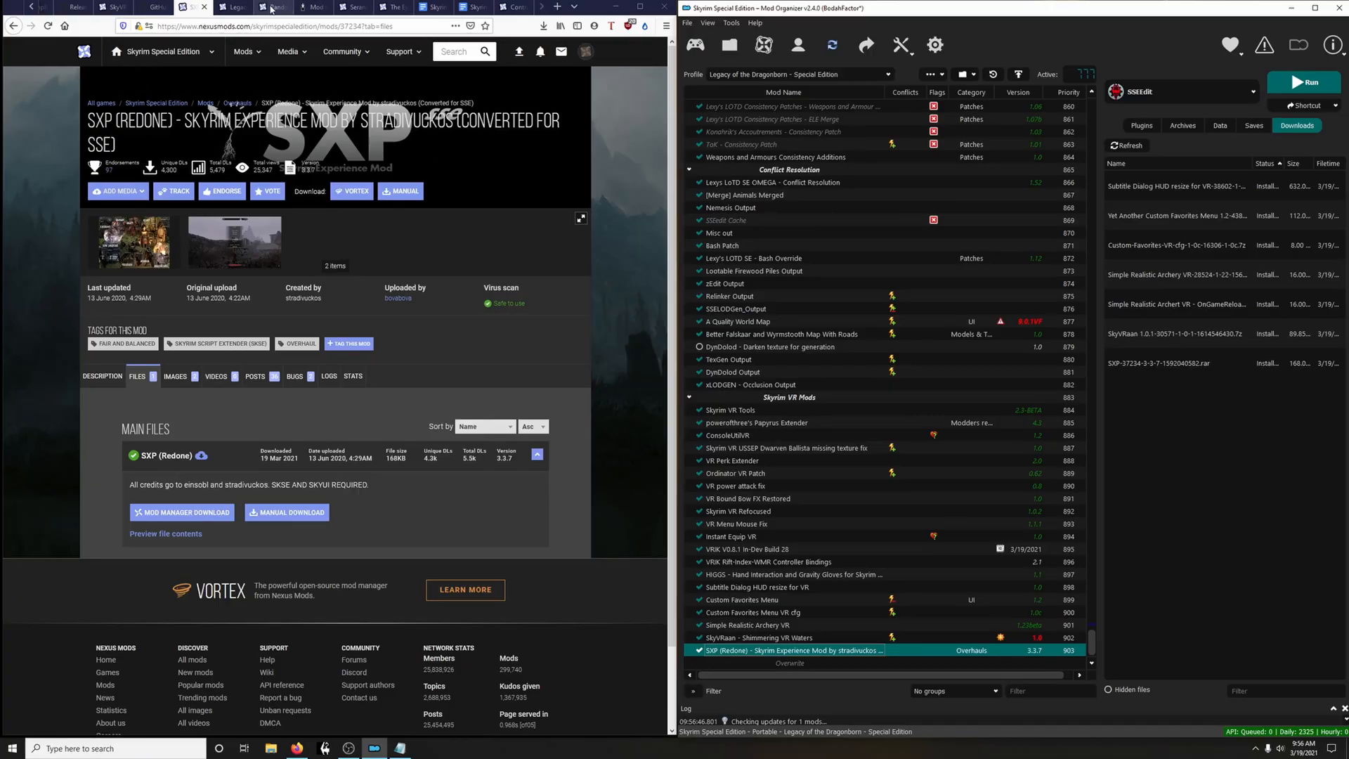
Bring up the Legacy Safehouse Plus mod page, filter the installed mods by "legacy safe", and open that mod's folder in Explorer
click(237, 10)
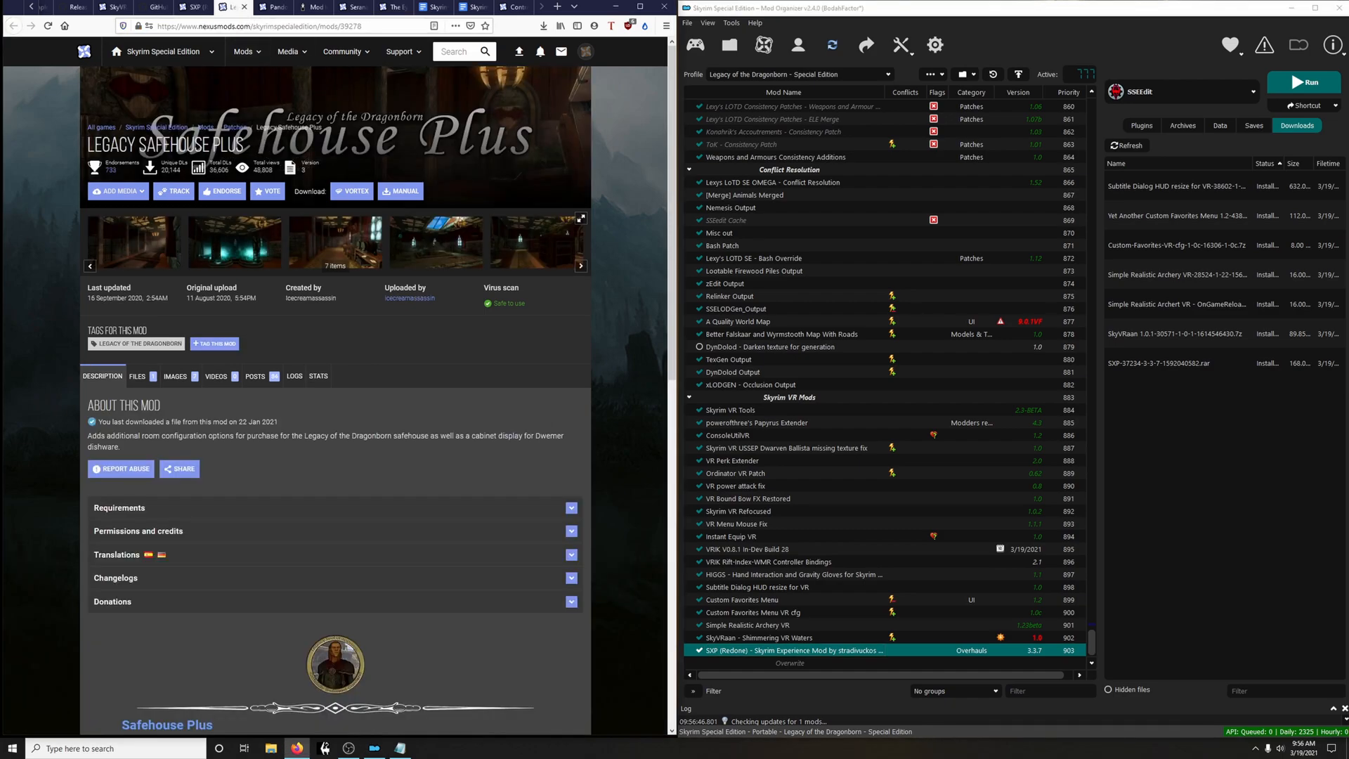
click(1074, 691)
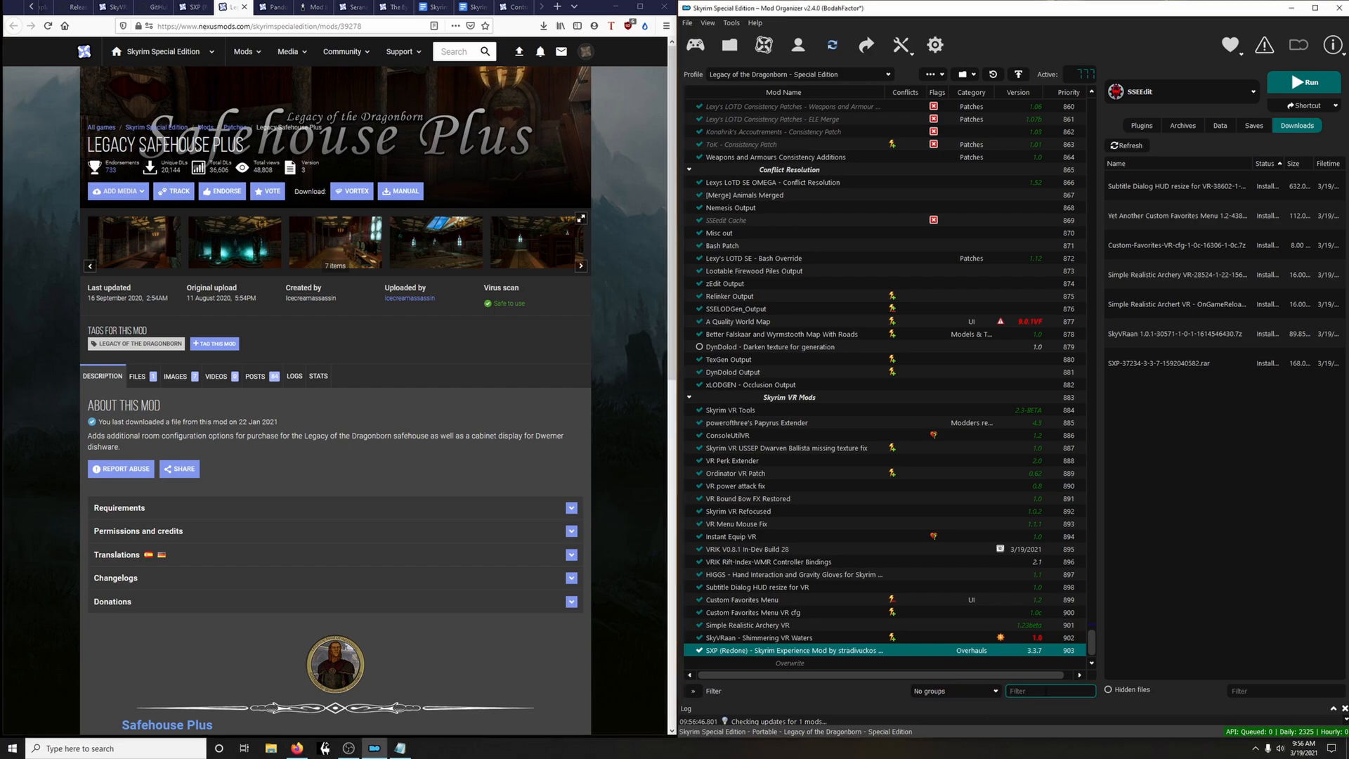
text(legacy )
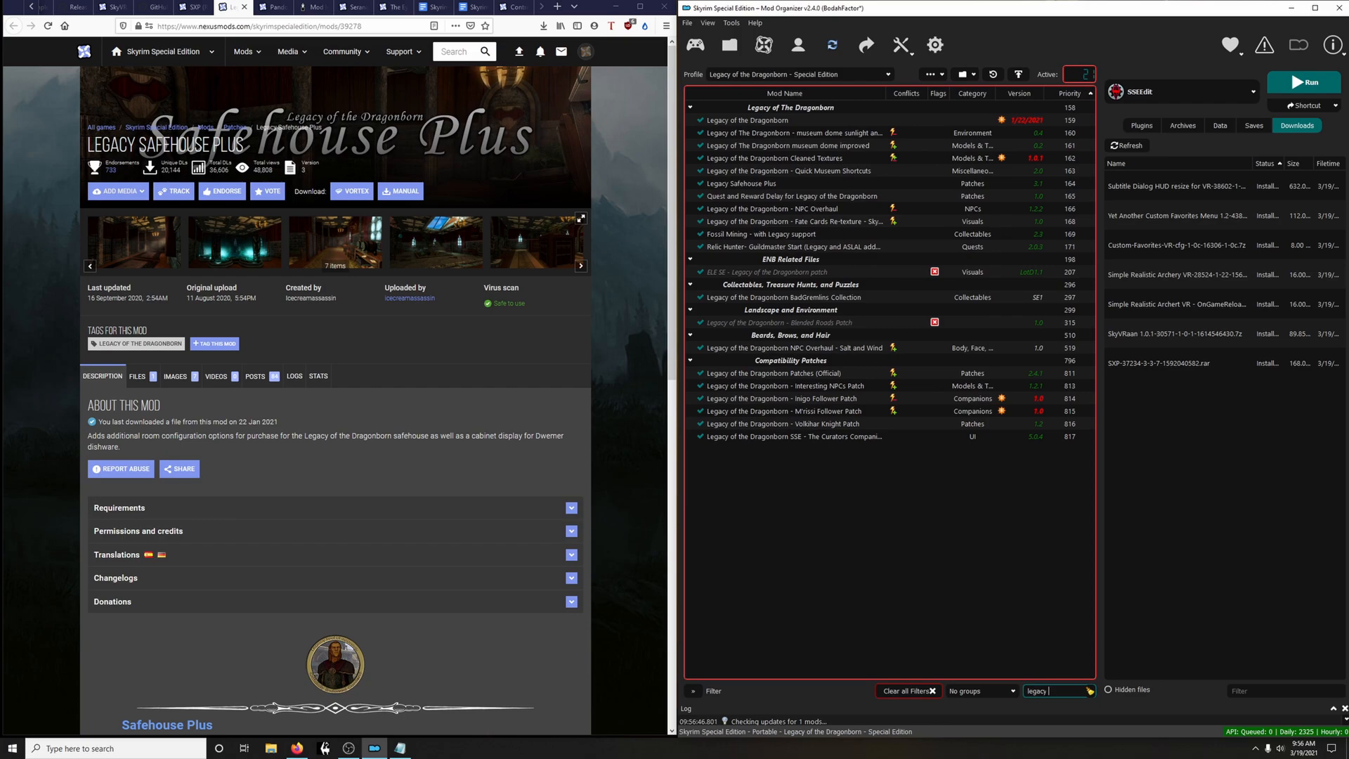
text(safe)
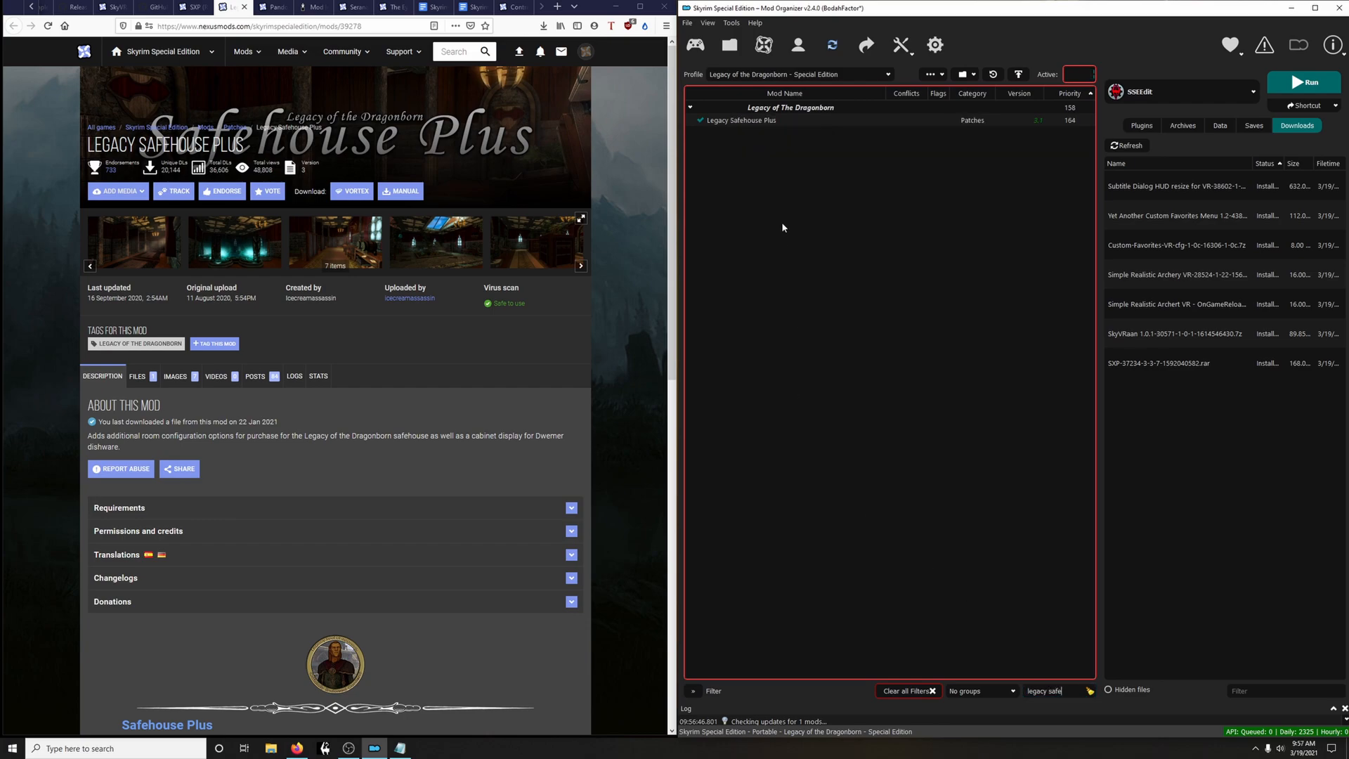
click(749, 120)
right_click(749, 118)
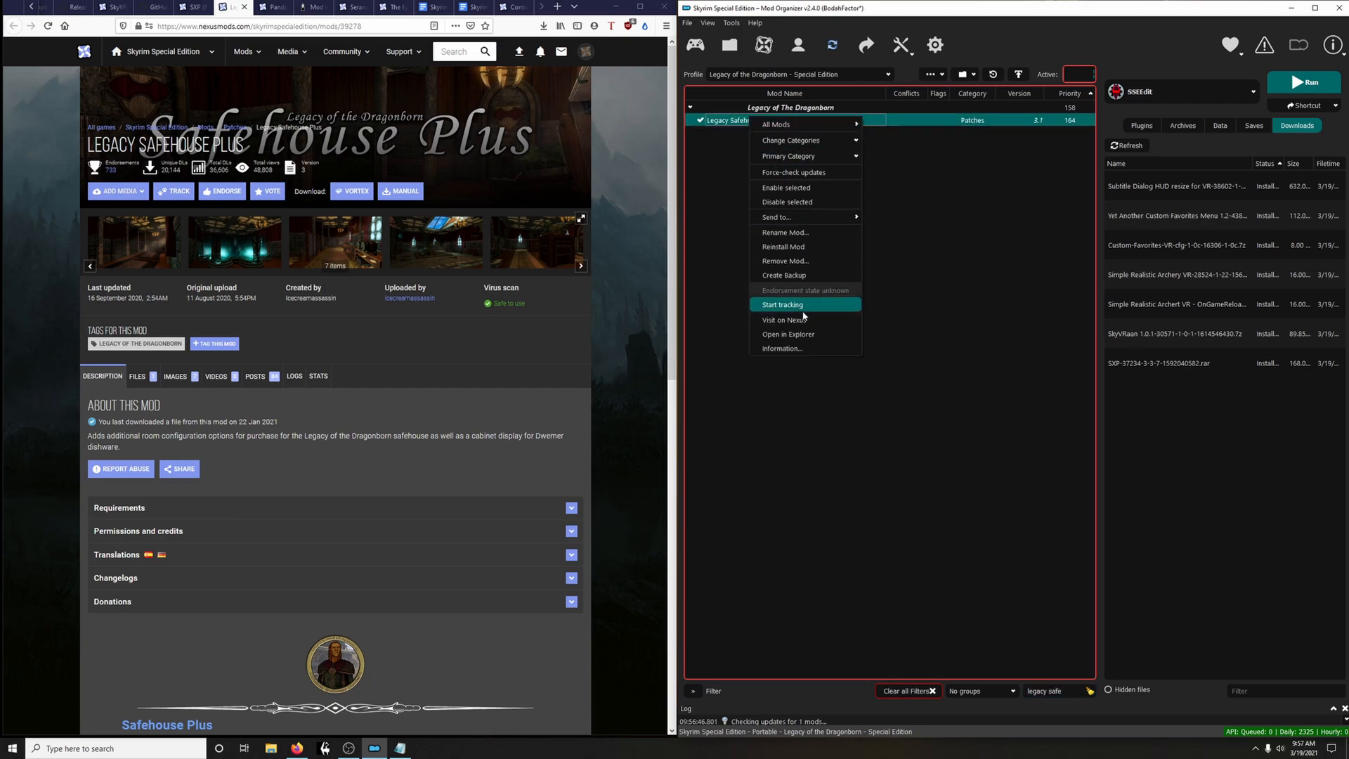
click(792, 334)
Check the contents of the Legacy Safehouse Plus Scripts folder, delete that folder, and clear the mod list filter
click(318, 162)
double_click(318, 163)
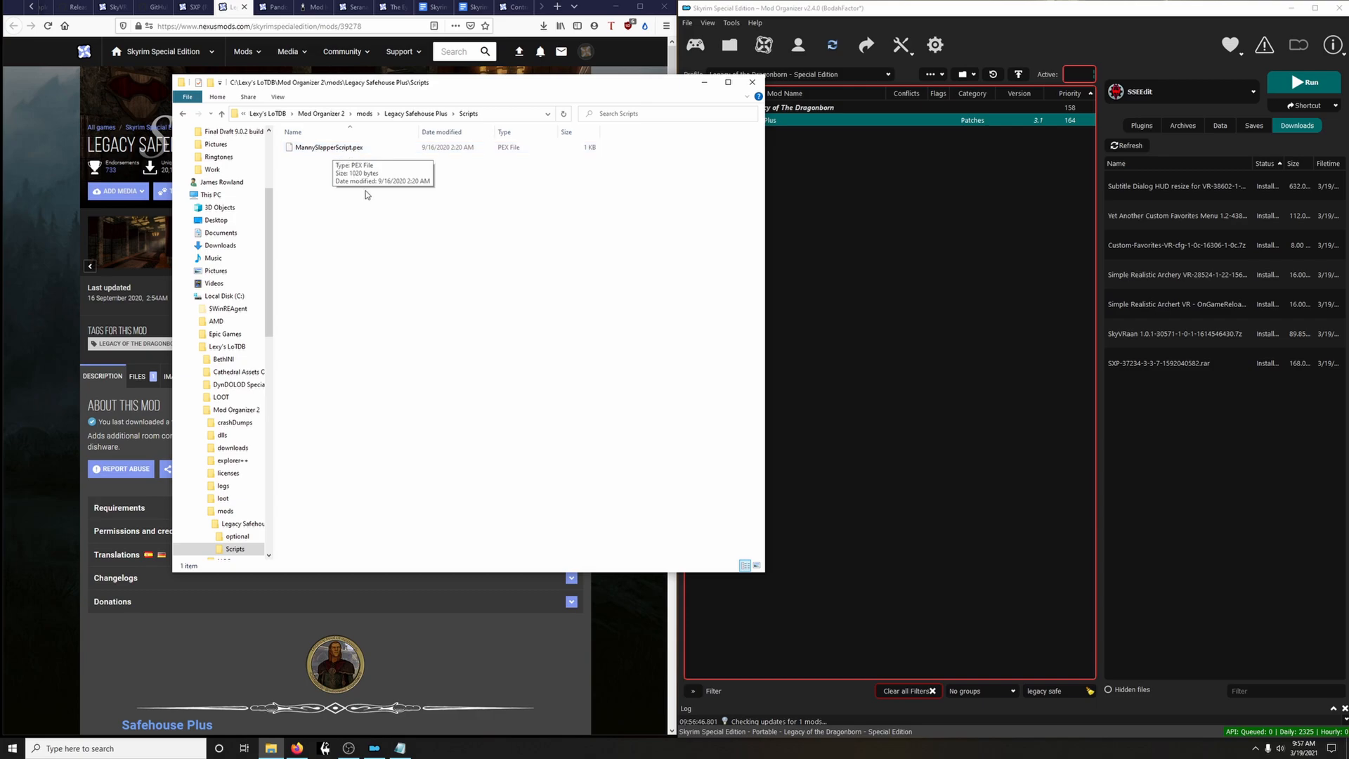
key(BackSpace)
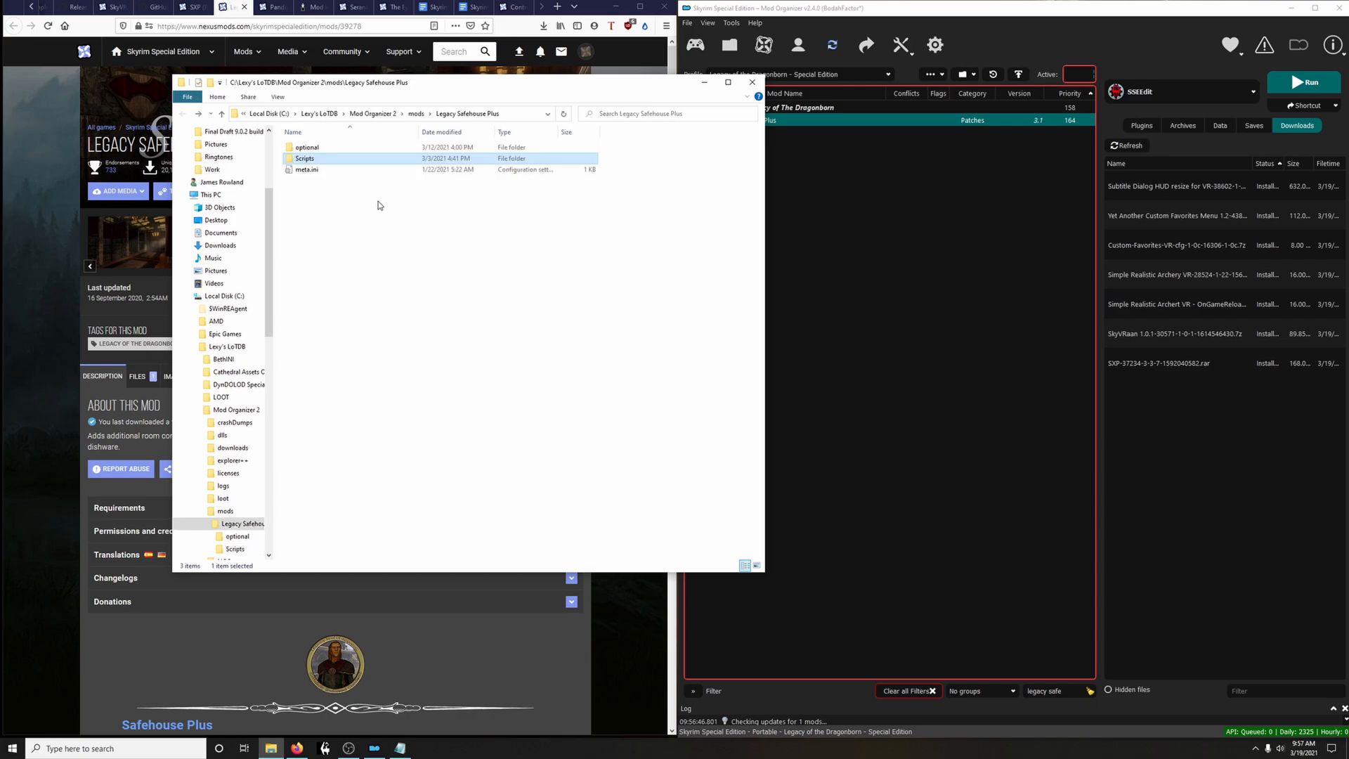
right_click(311, 162)
click(396, 383)
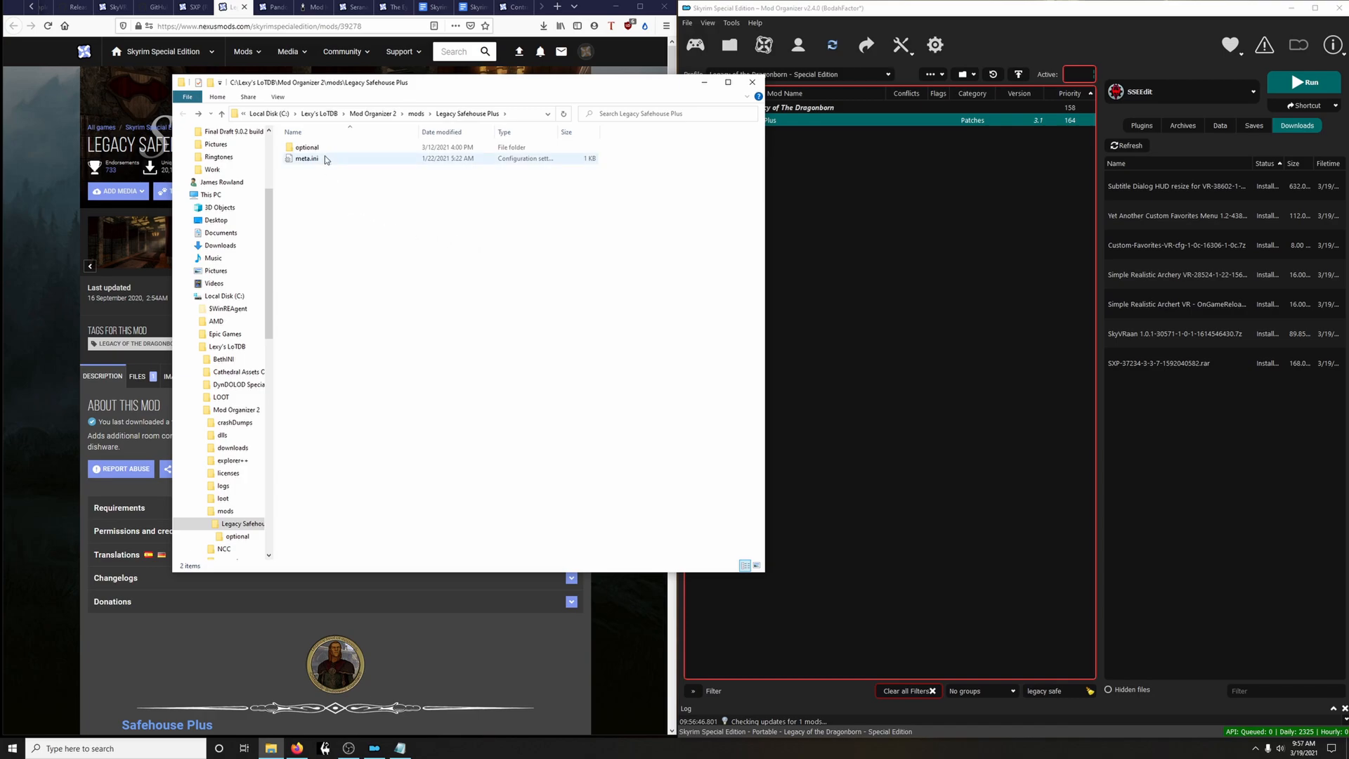
click(751, 85)
click(1090, 690)
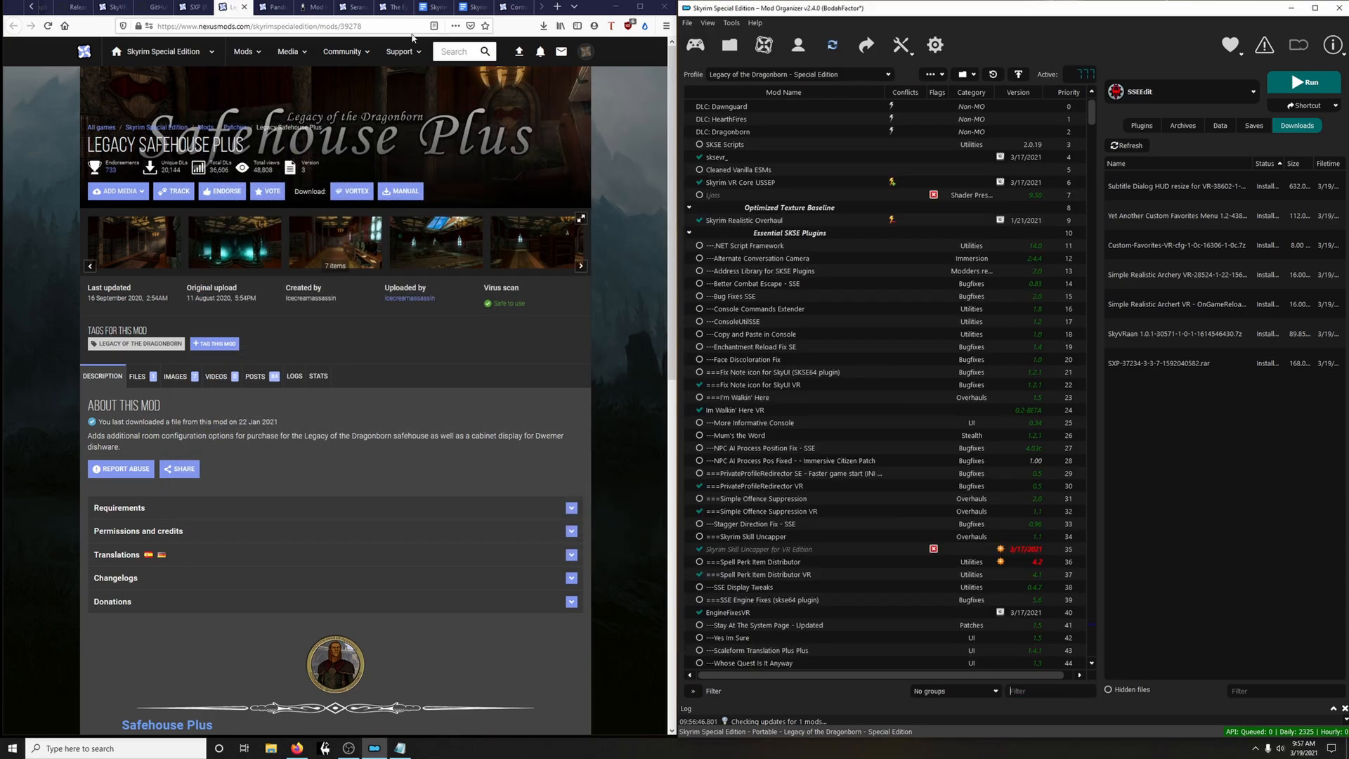
Download the Pandorable's NPCs - Dawnguard SE main file without USSEP from its Nexus Mods page through the mod manager
click(278, 12)
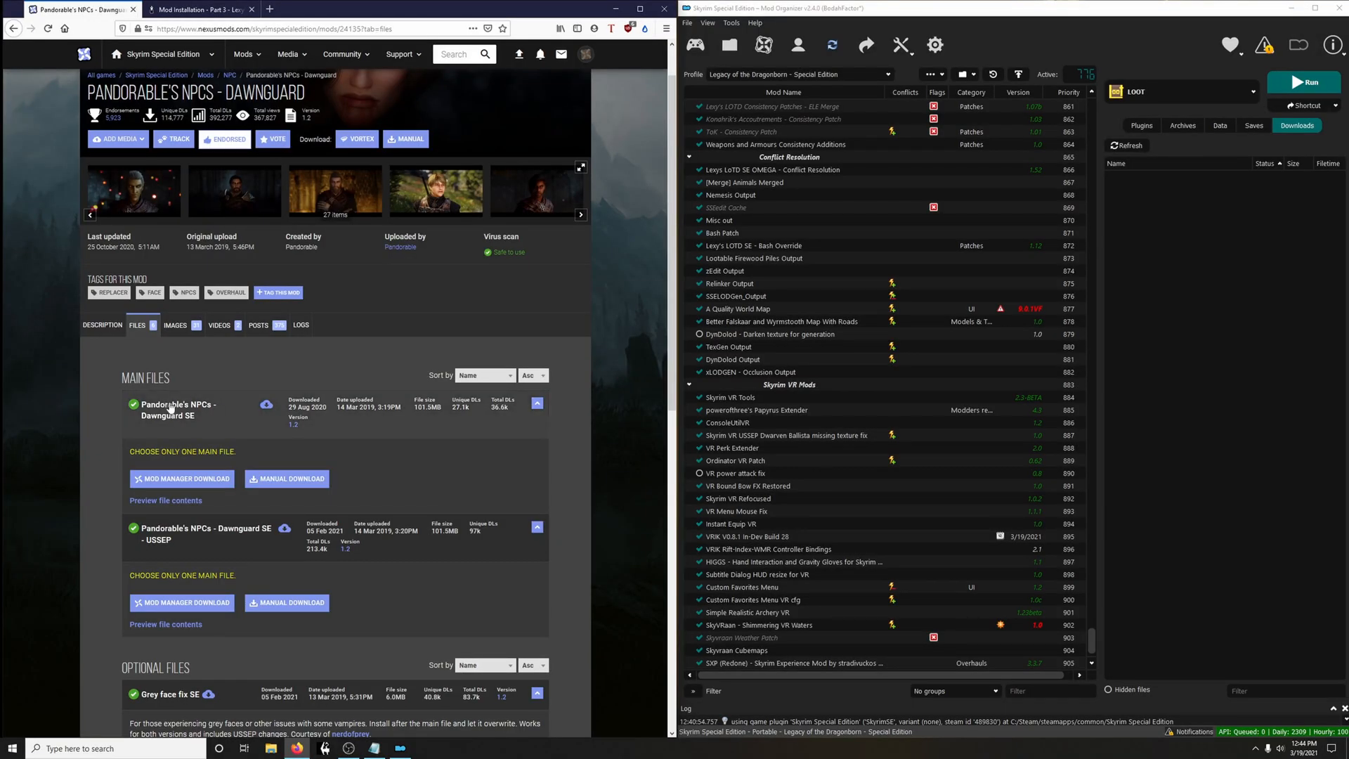
click(196, 479)
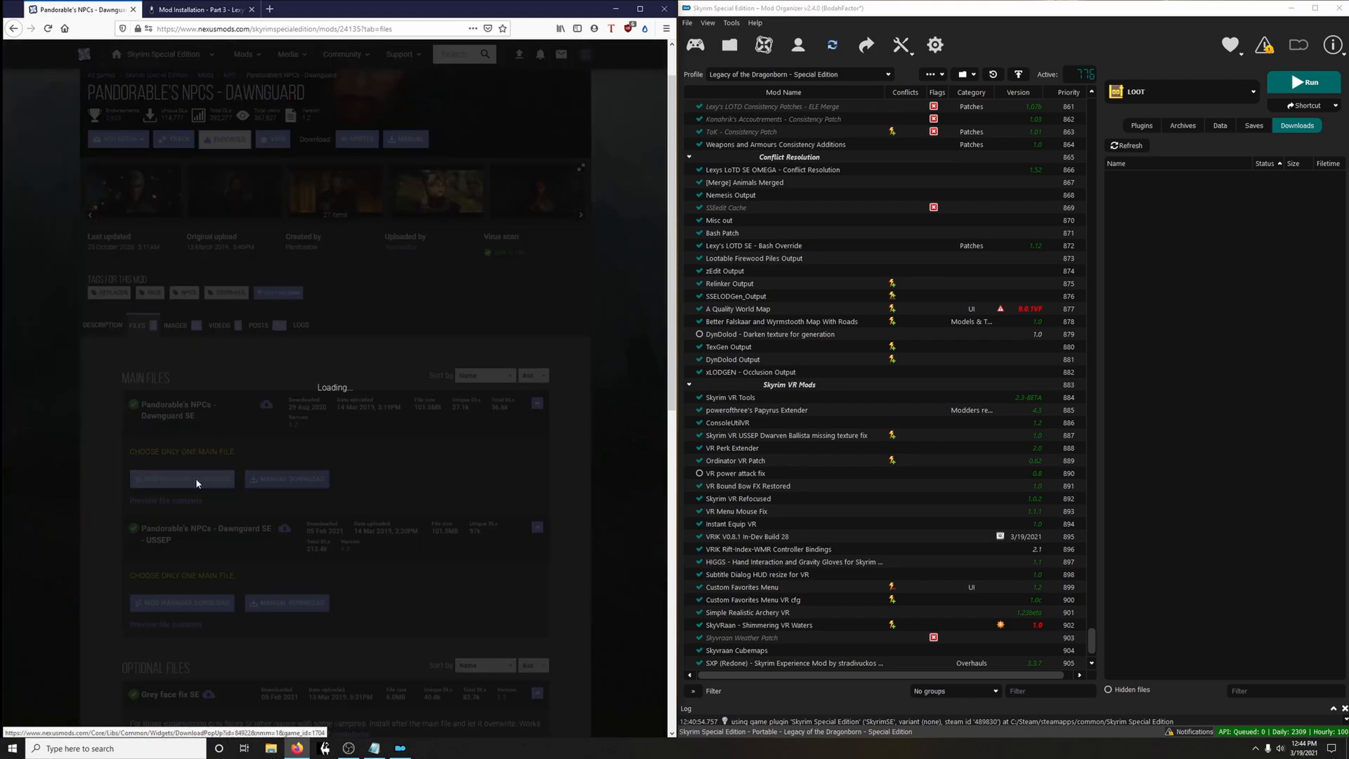
click(588, 329)
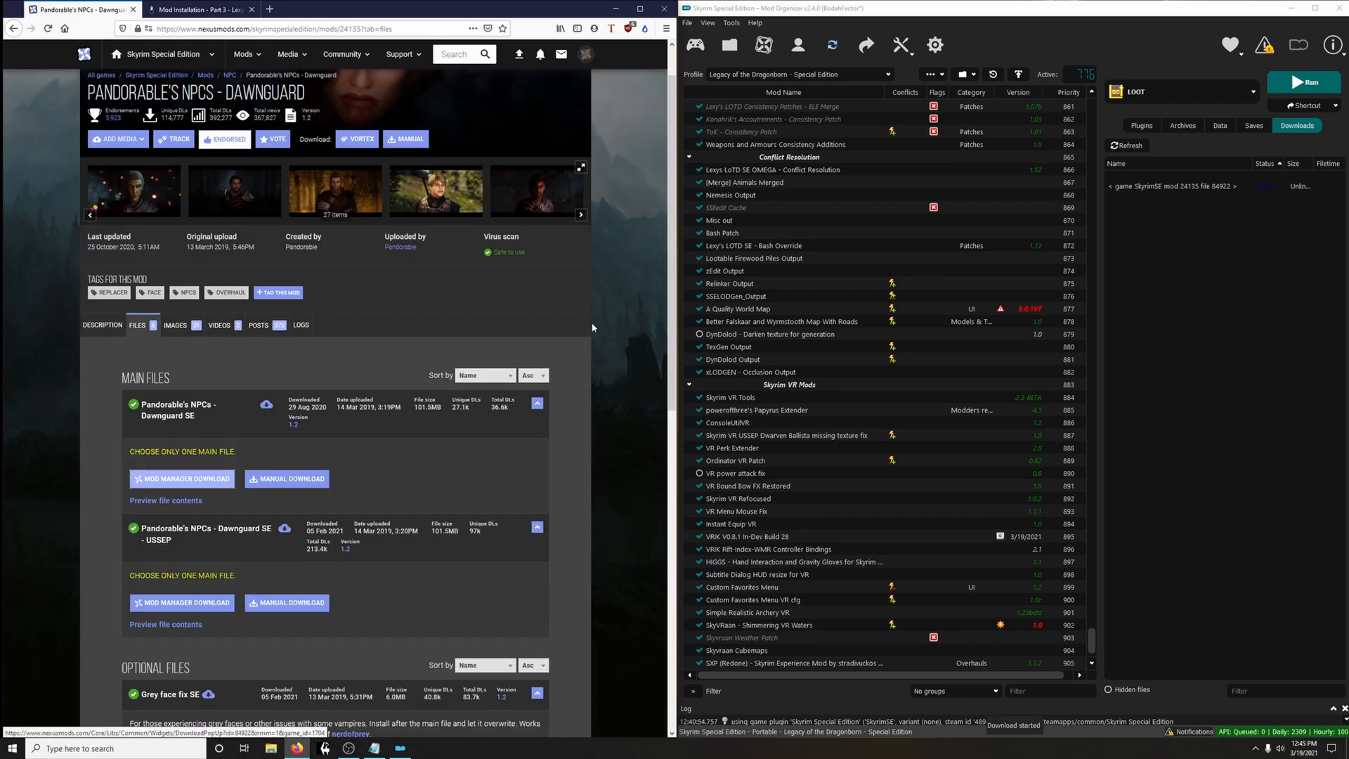
Download the VR patch from the miscellaneous files of Pandorable's NPCs - Dawnguard through the mod manager
scroll(540, 370, down, 2)
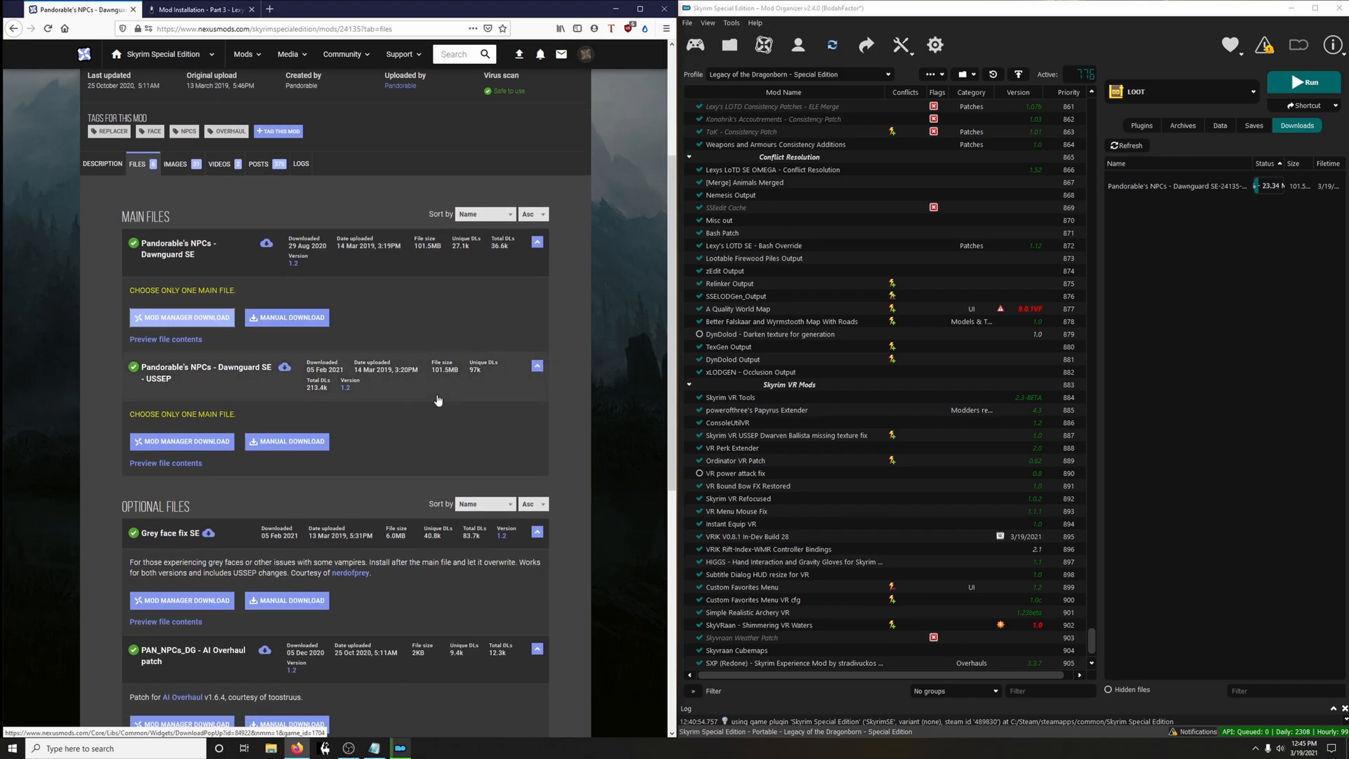
scroll(422, 399, down, 2)
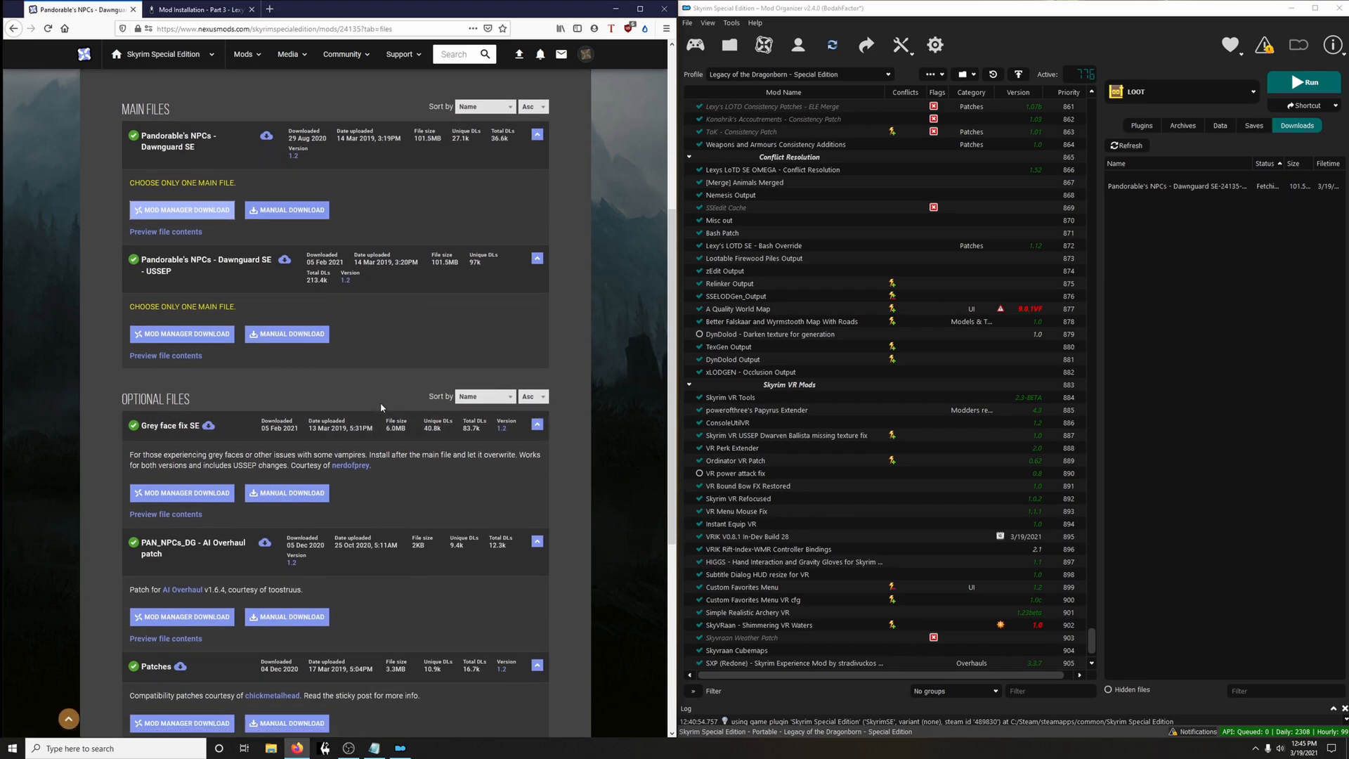
scroll(246, 424, down, 5)
click(213, 454)
click(202, 501)
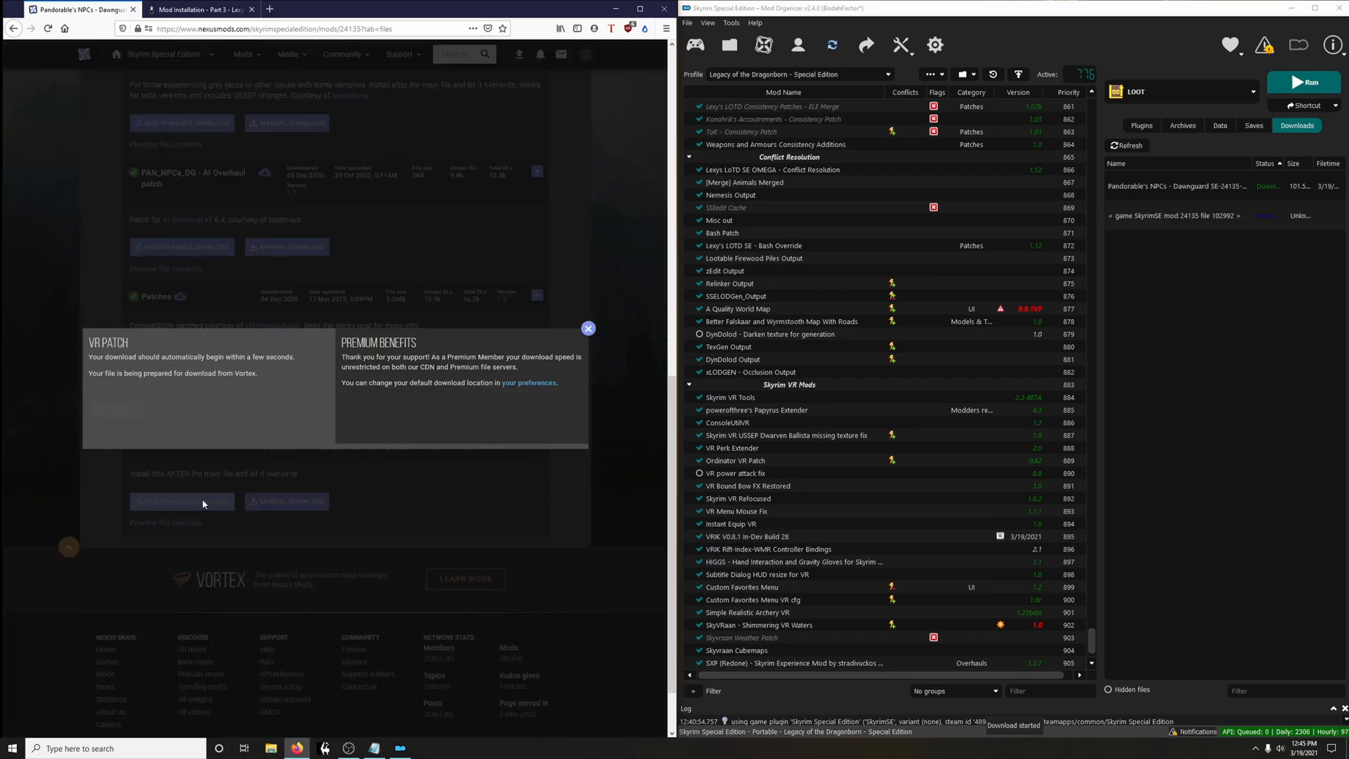
click(591, 325)
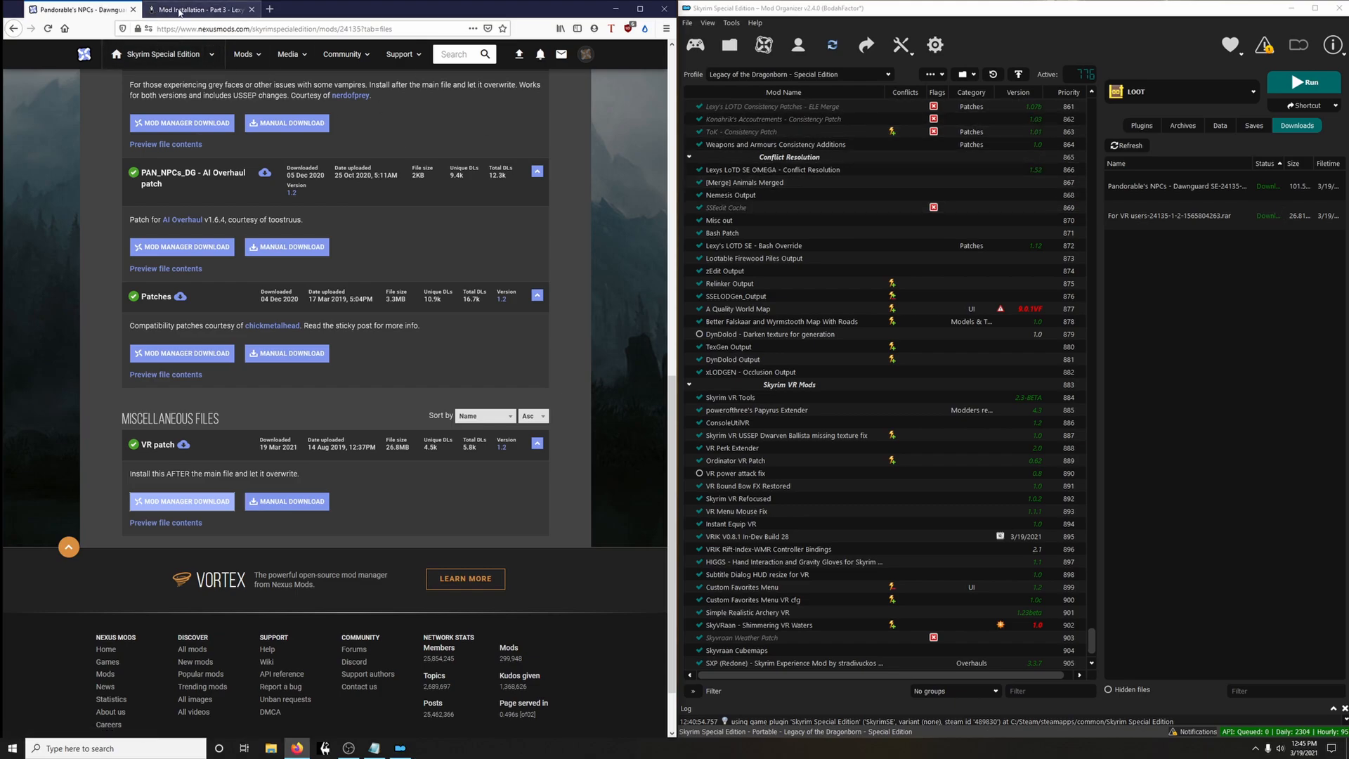
Consult the guide's Pandorable's NPCs - Dawnguard instructions and start a manual install of its main file as "===Pandorable's NPCs - Dawnguard VR"
click(159, 11)
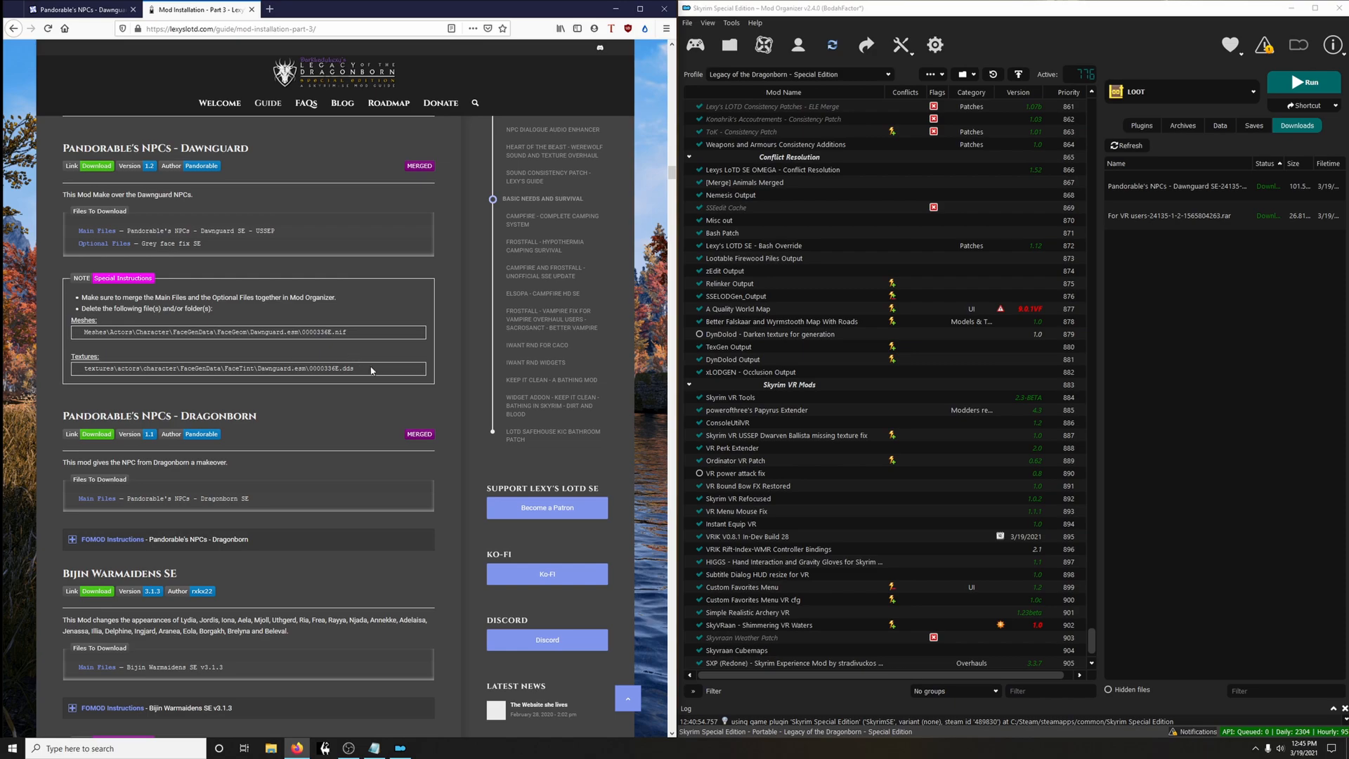
double_click(1143, 188)
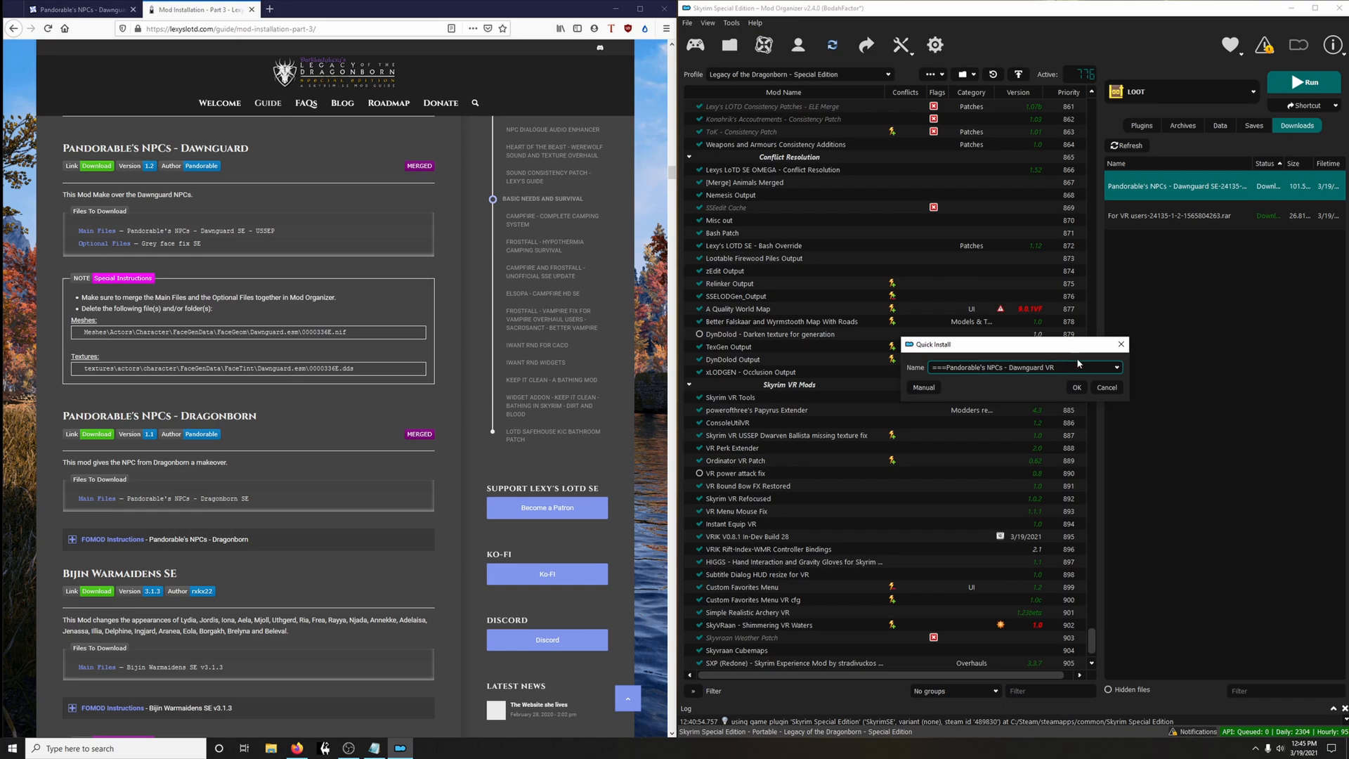
click(925, 391)
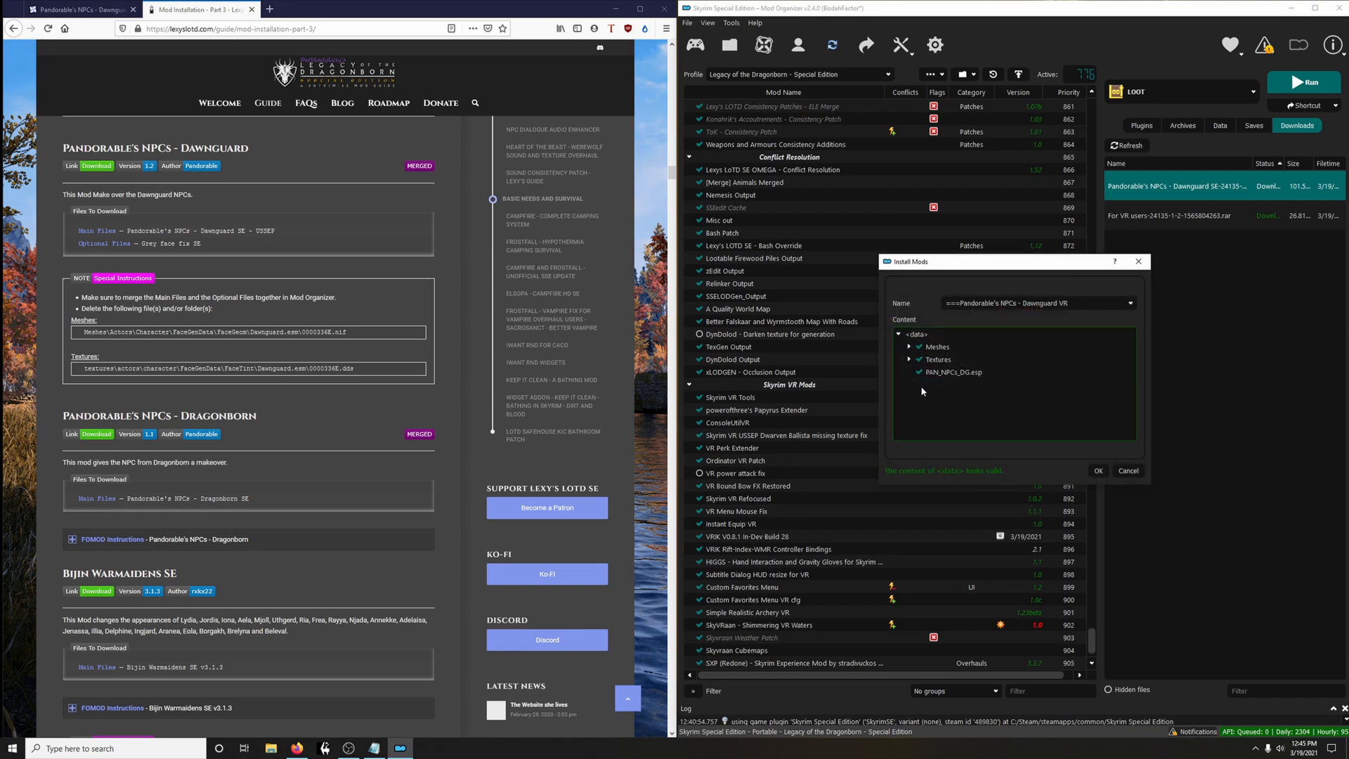
Exclude 0000336E.NIF from the install content under Meshes, Actors, Character, FaceGenData, FaceGeom, Dawnguard.esm
click(908, 347)
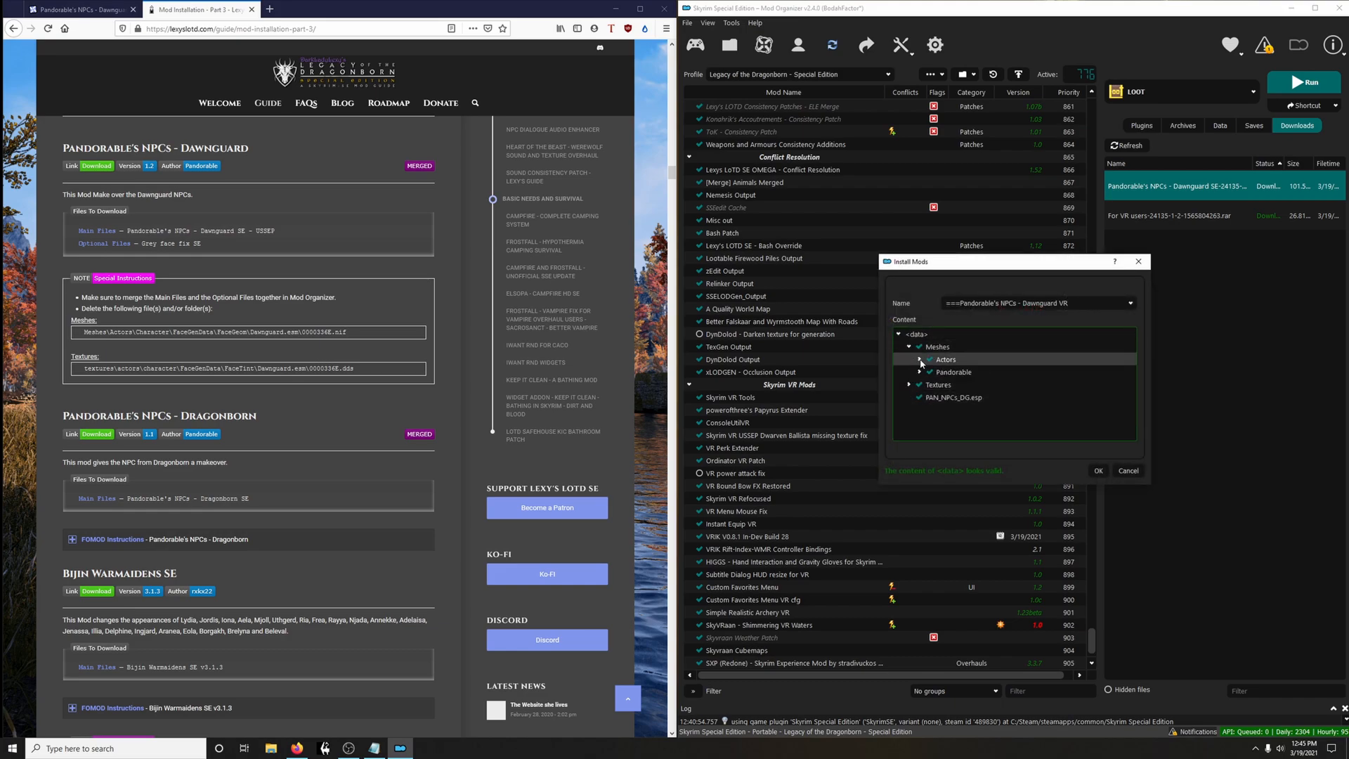
click(920, 360)
click(930, 371)
click(941, 384)
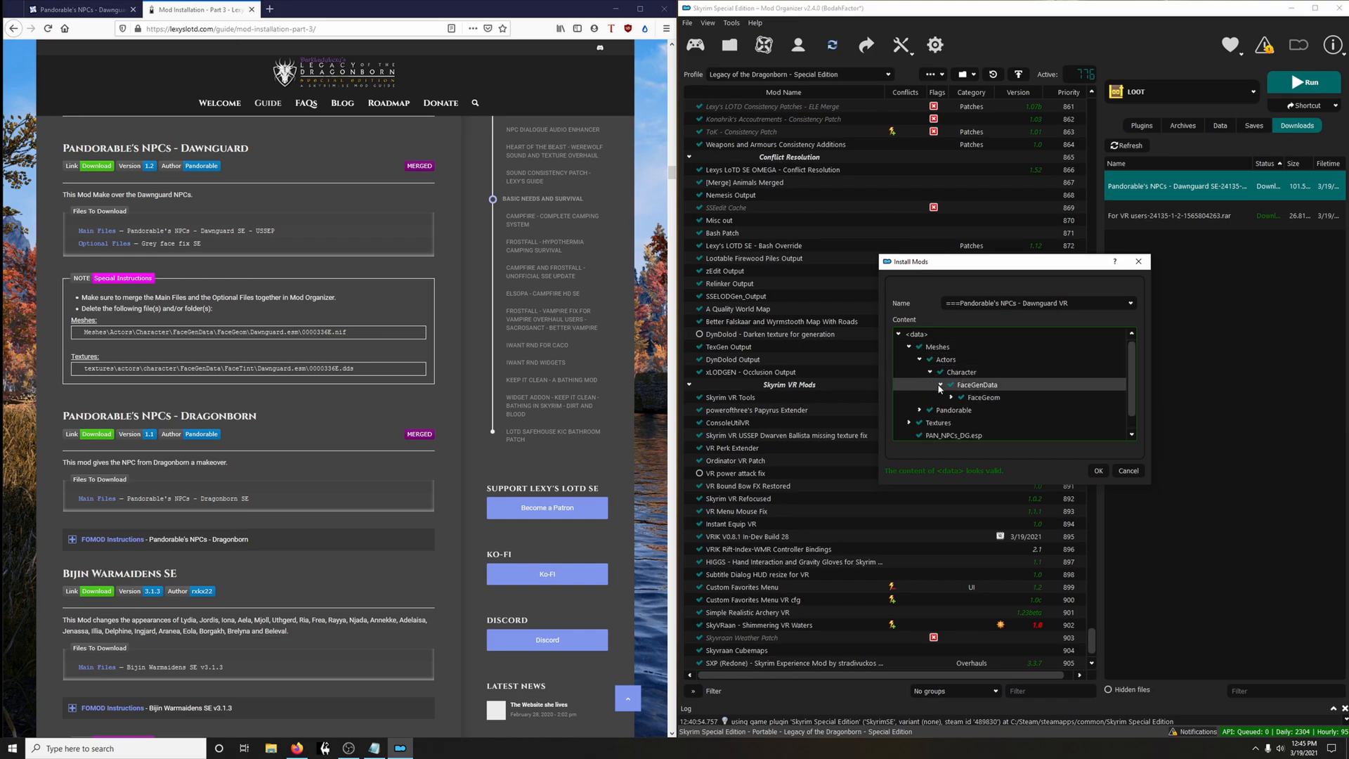
click(947, 398)
click(950, 398)
scroll(955, 393, down, 1)
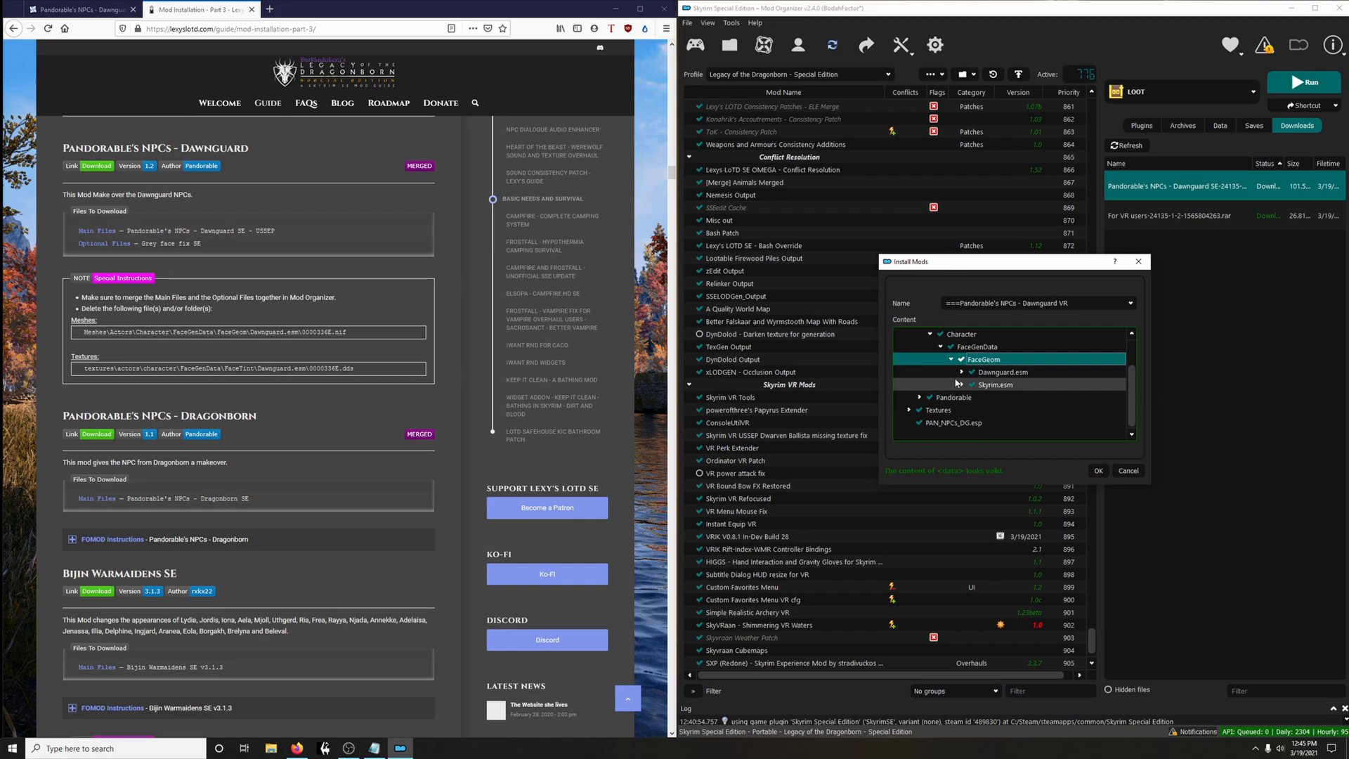
click(961, 373)
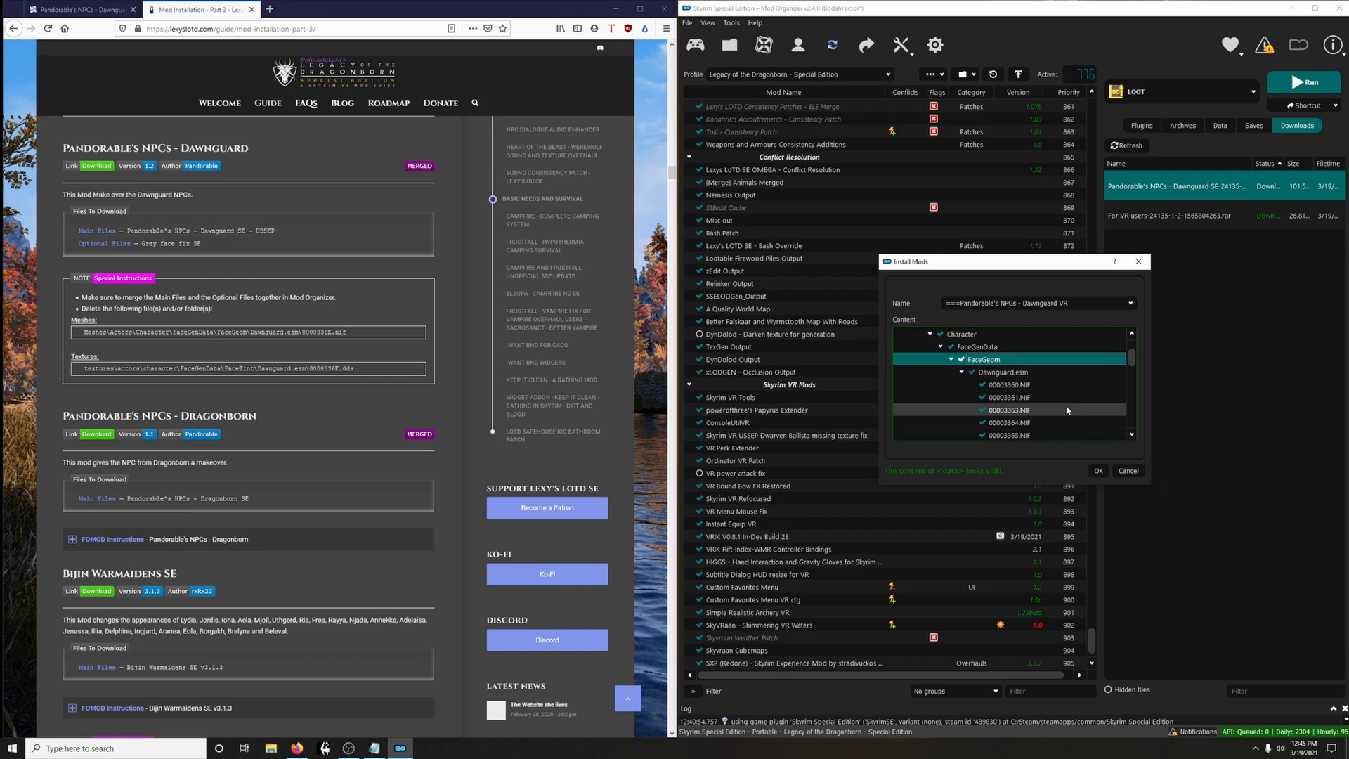
scroll(1067, 410, down, 1)
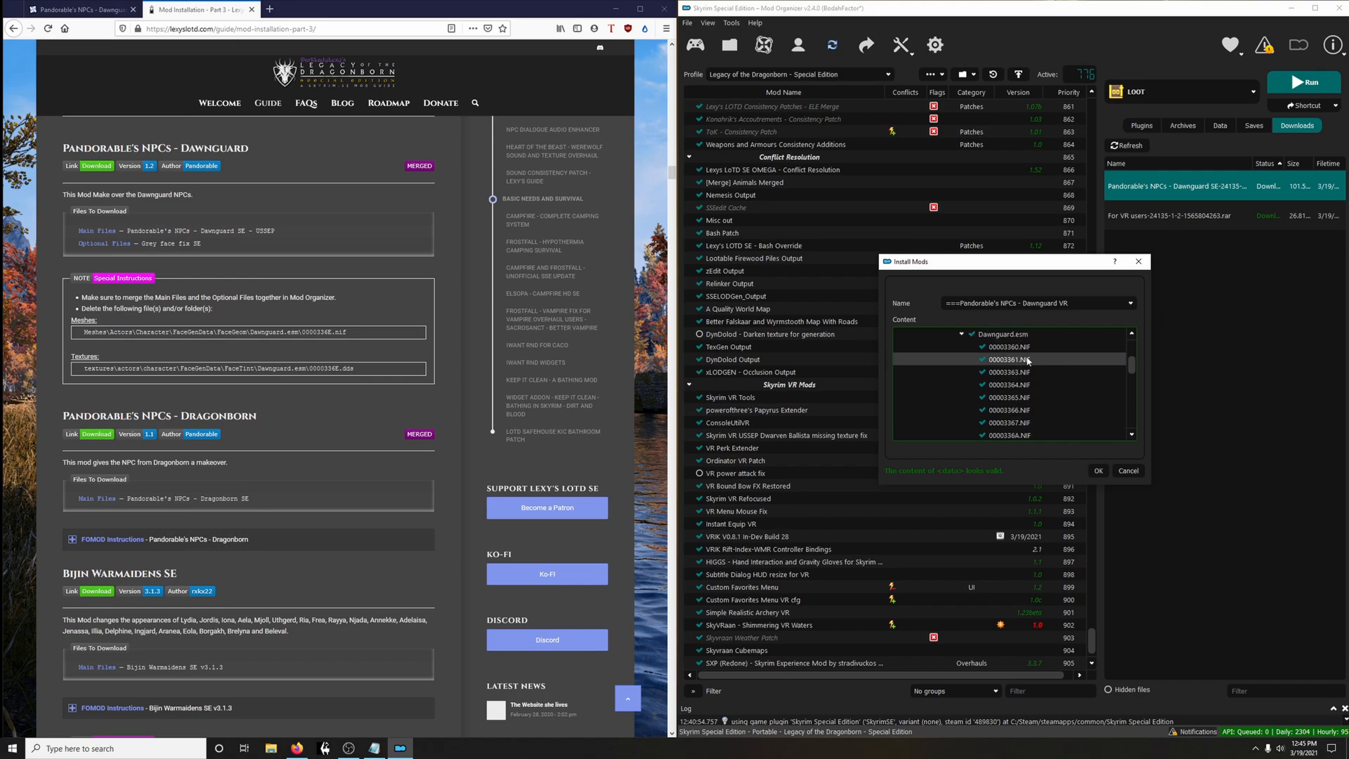
scroll(1018, 408, down, 2)
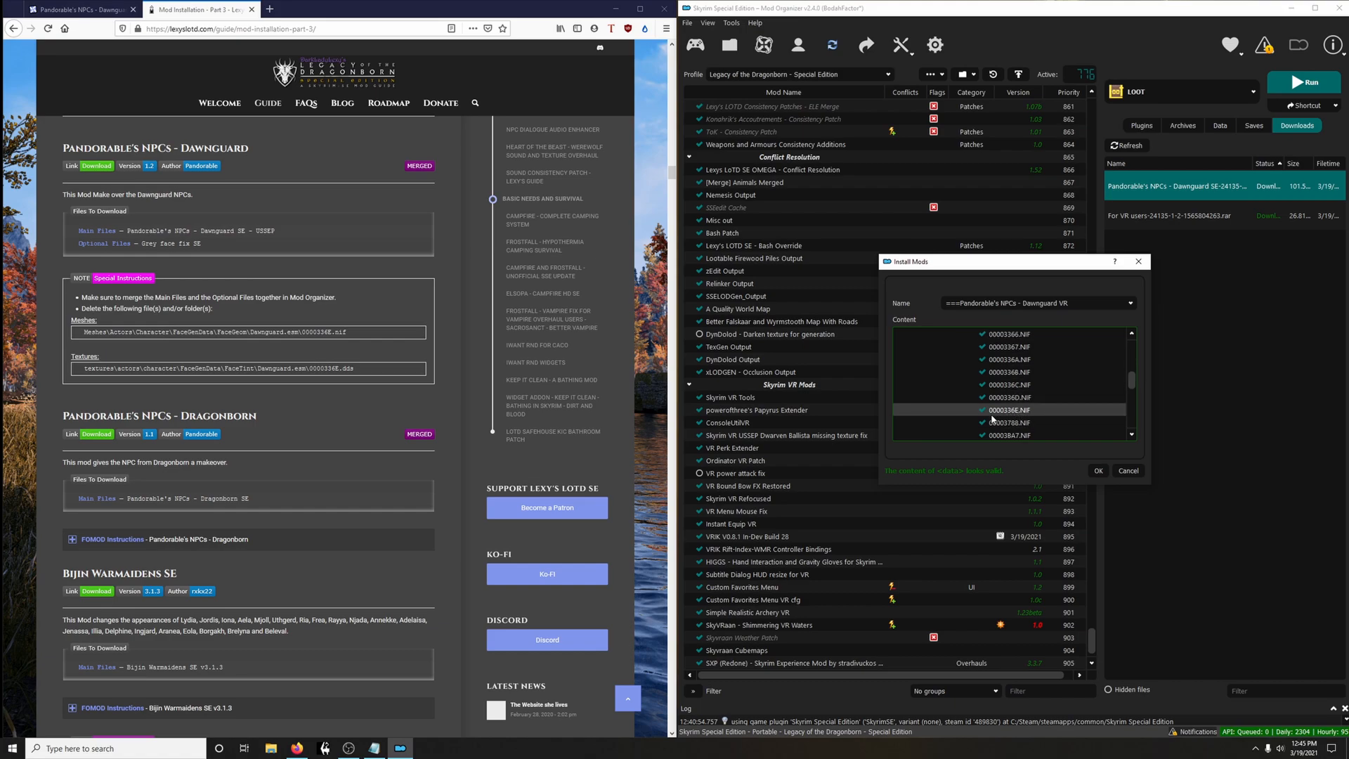
scroll(983, 411, up, 4)
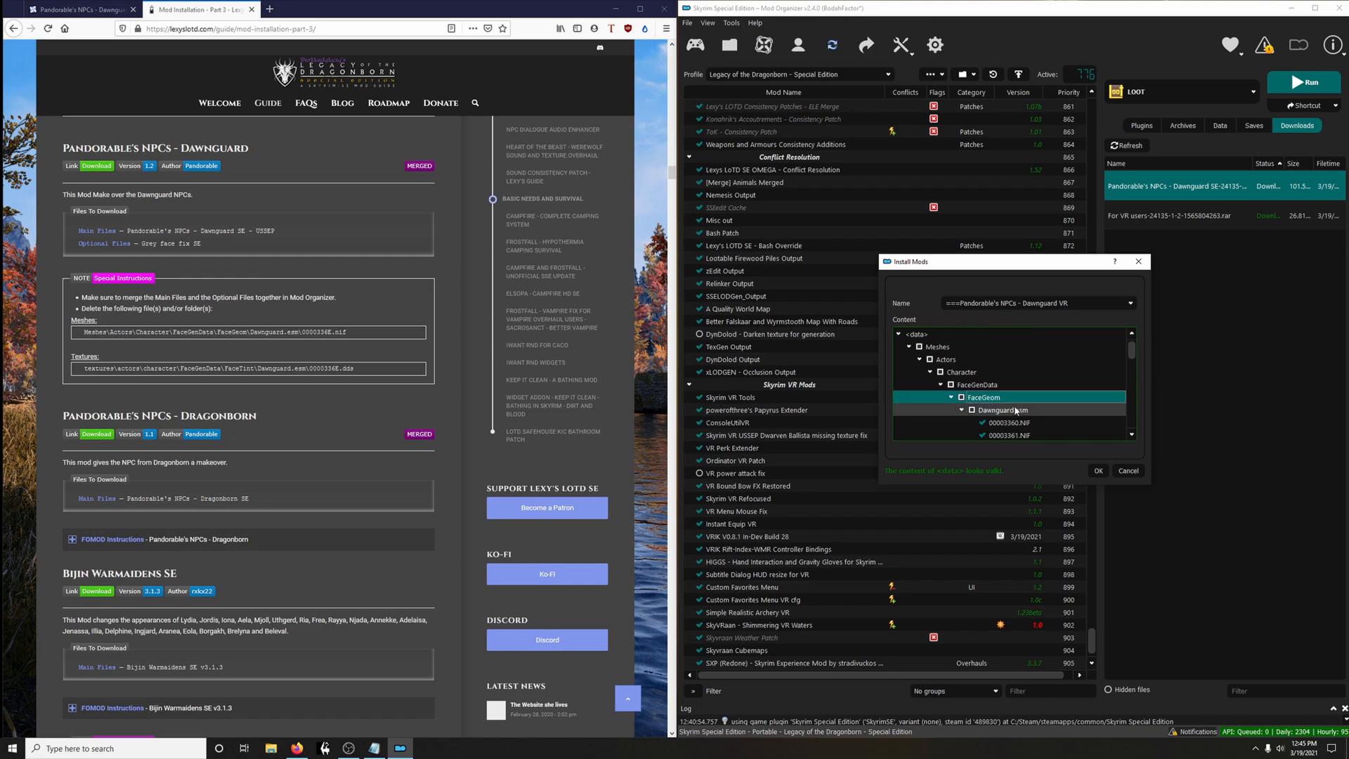
Exclude 0000336E.dds from the Dawnguard.esm face tint textures and install the Pandorable's NPCs - Dawnguard main file
click(930, 372)
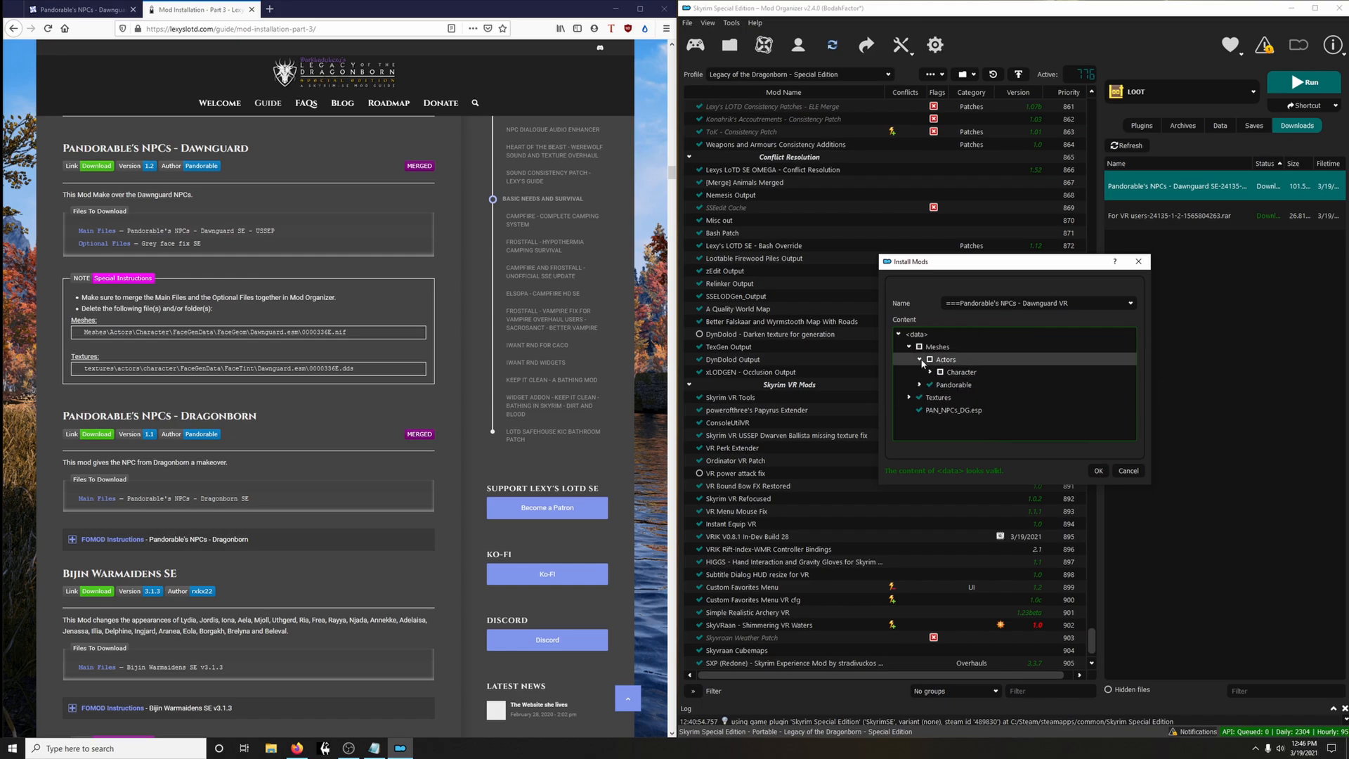
click(908, 346)
click(908, 359)
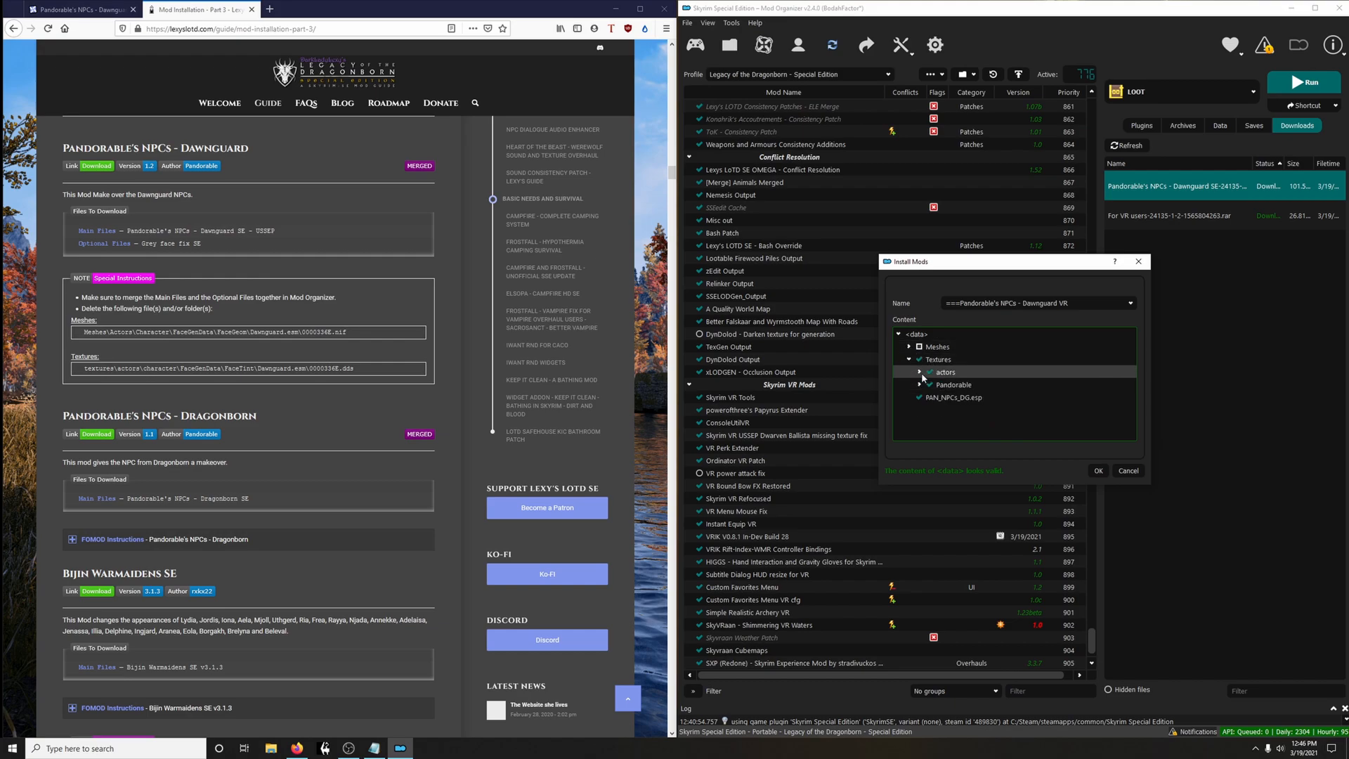
click(919, 372)
click(930, 384)
click(941, 397)
click(951, 410)
click(961, 422)
scroll(964, 423, down, 4)
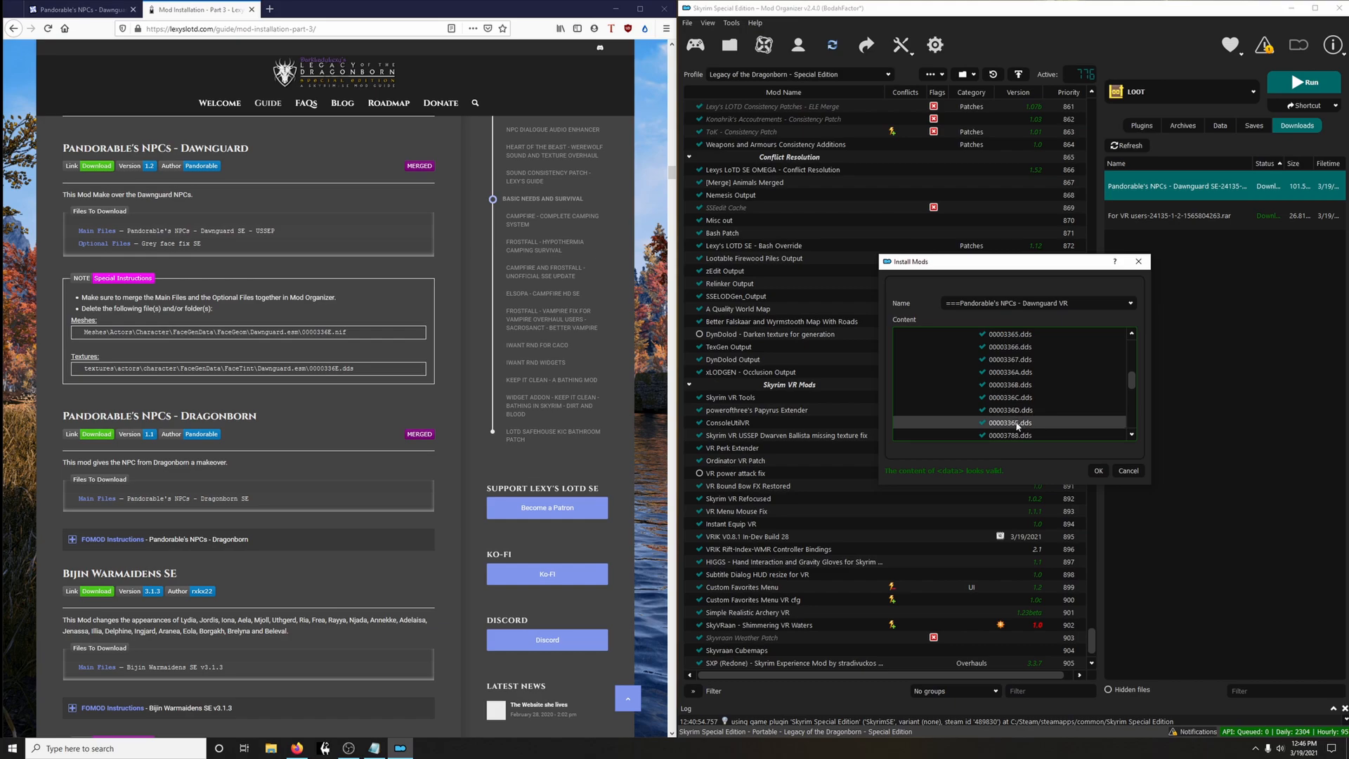
scroll(983, 425, up, 6)
click(908, 360)
click(1096, 472)
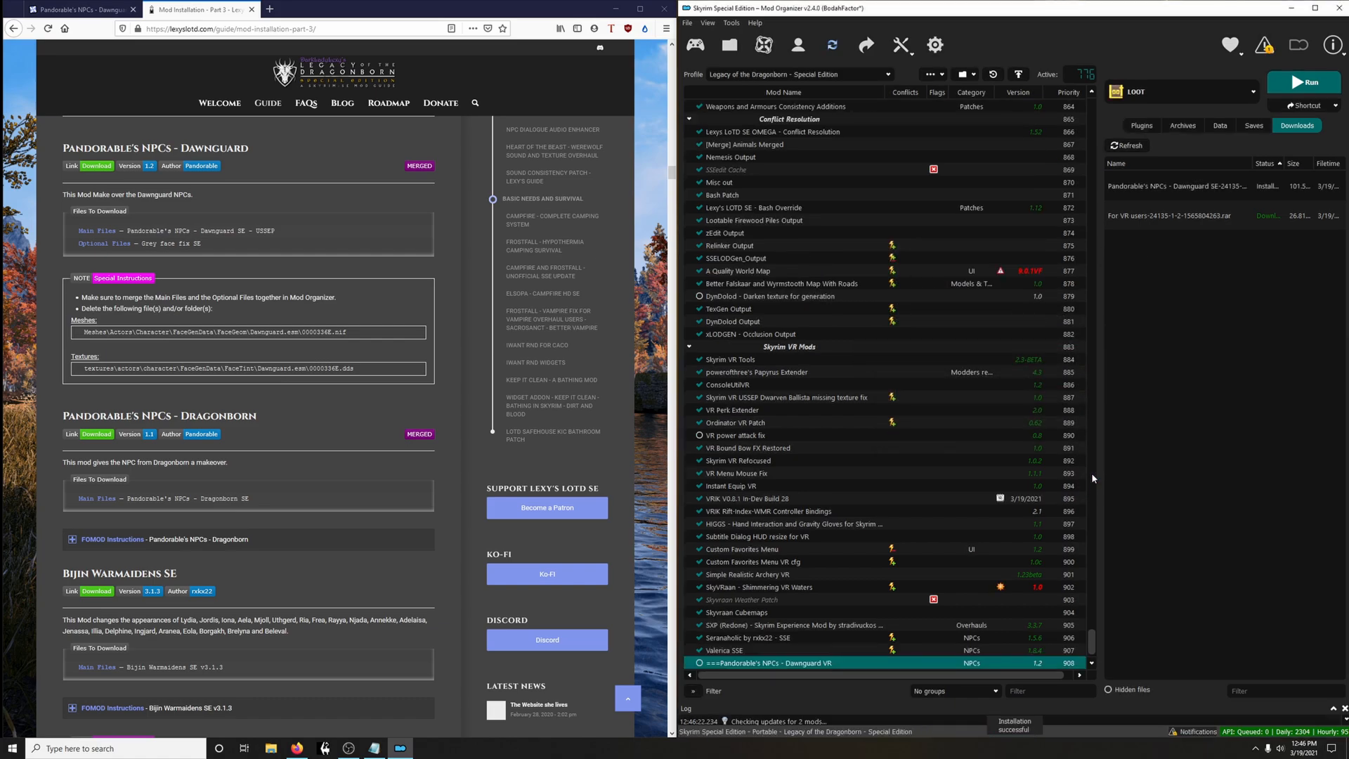
Start a manual install of the For VR users archive and exclude 0000336E.NIF from its Dawnguard.esm FaceGeom meshes
double_click(1131, 218)
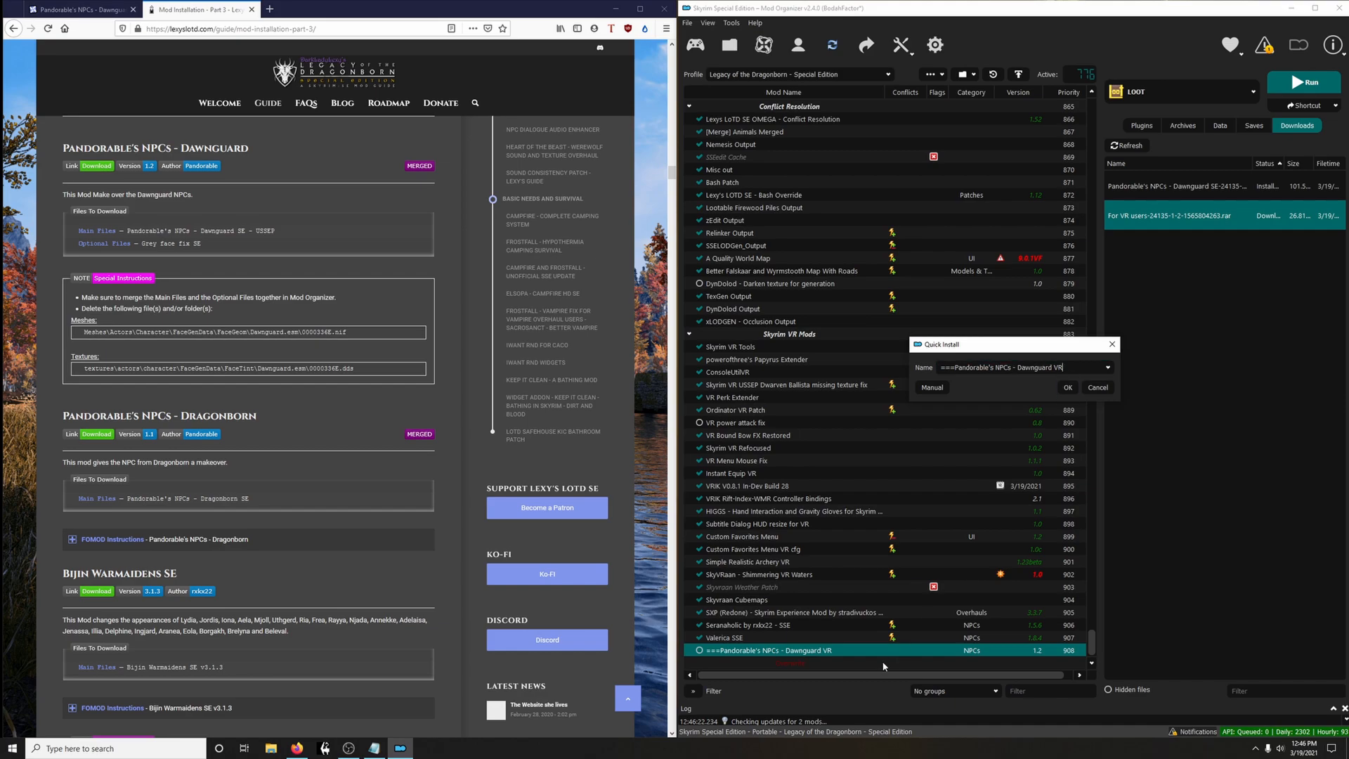
click(932, 387)
click(908, 347)
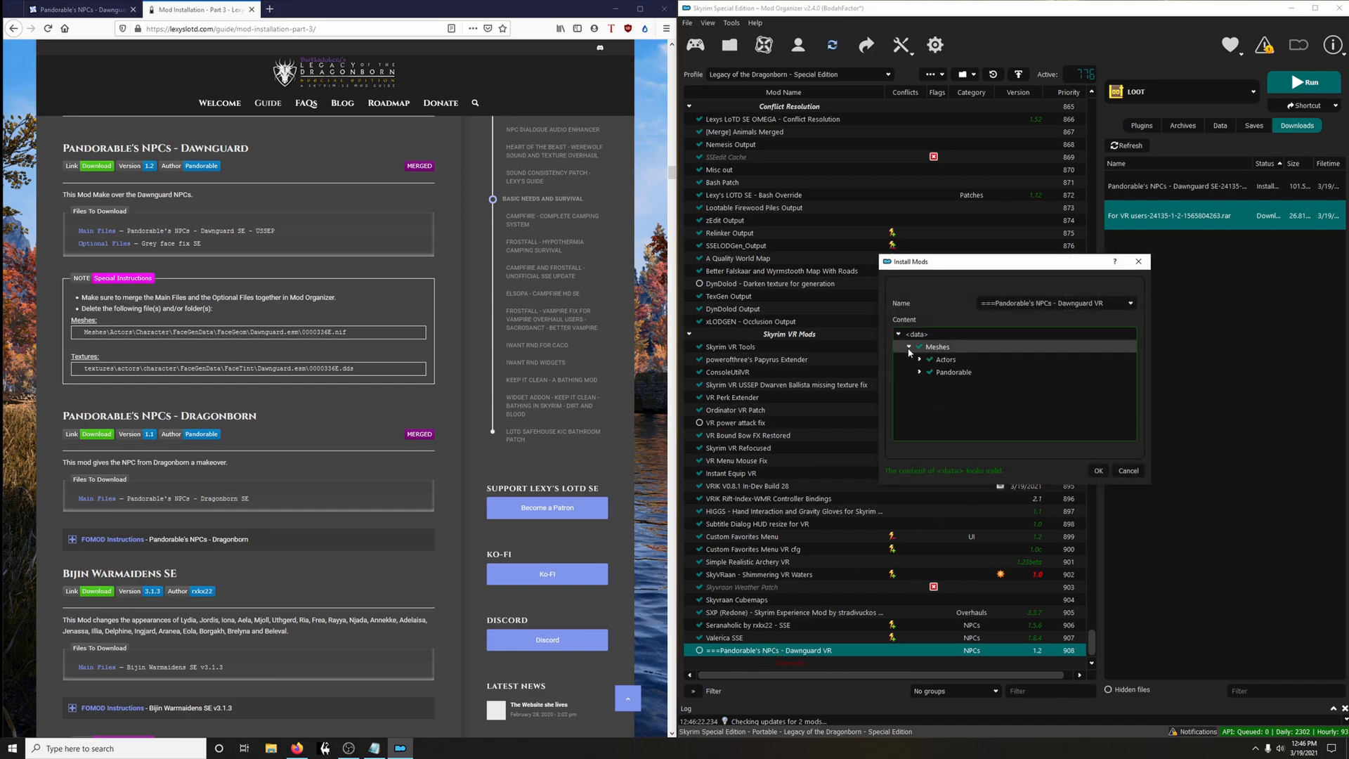
click(918, 359)
click(929, 372)
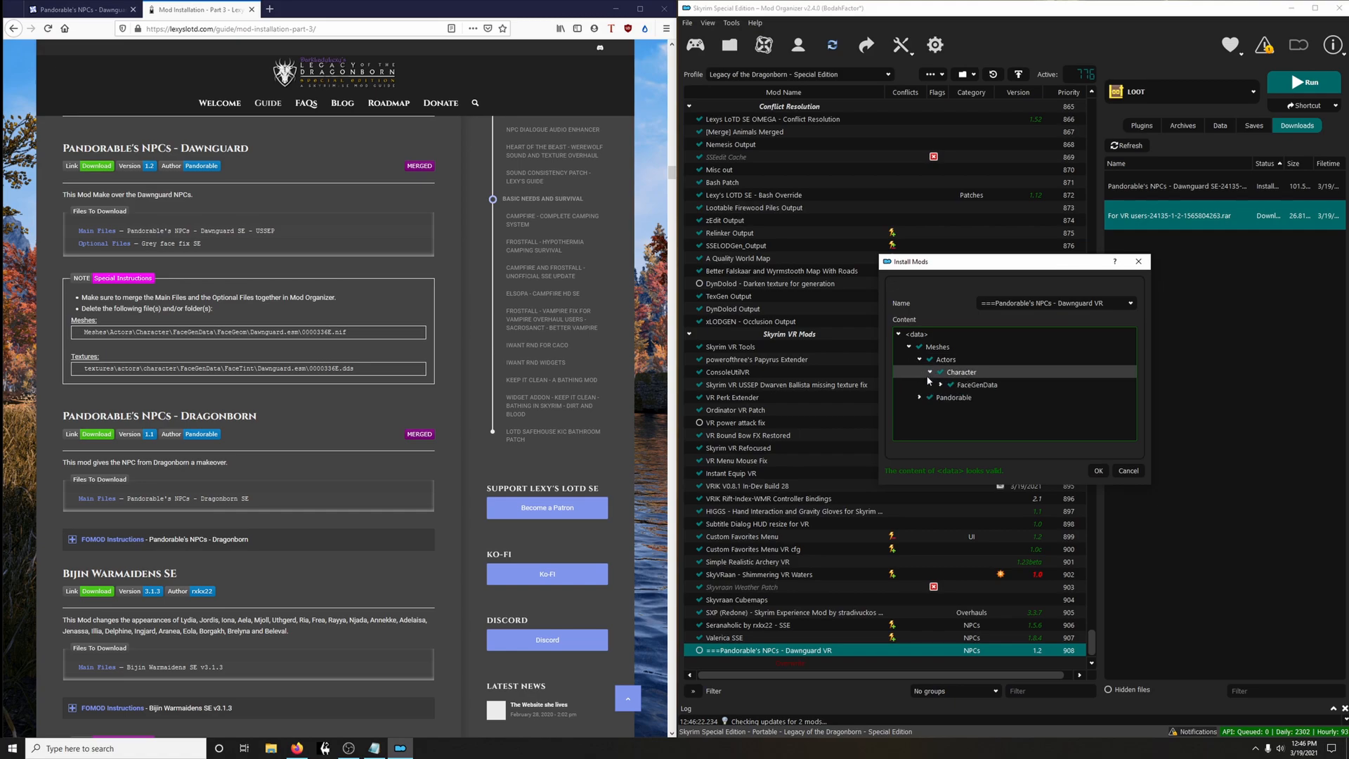
click(940, 384)
click(950, 397)
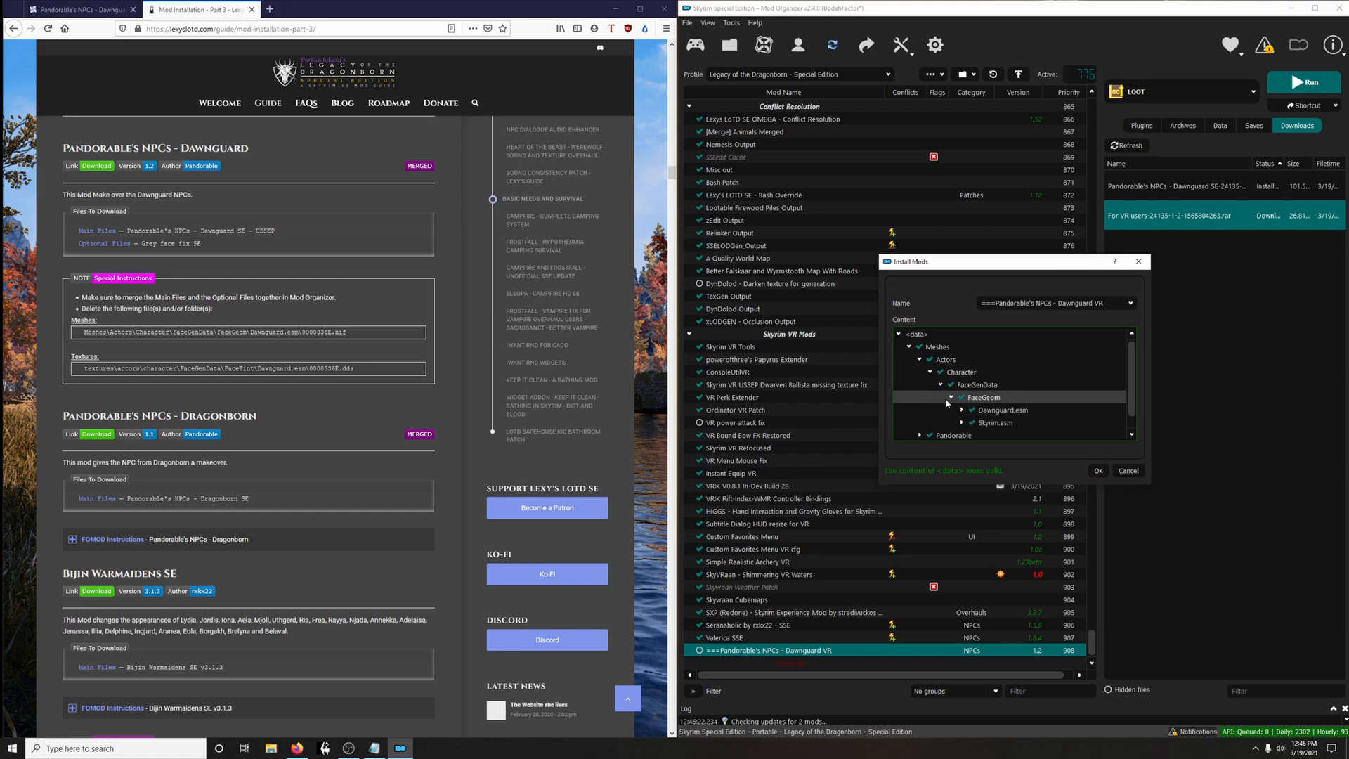
click(961, 409)
scroll(1053, 400, down, 5)
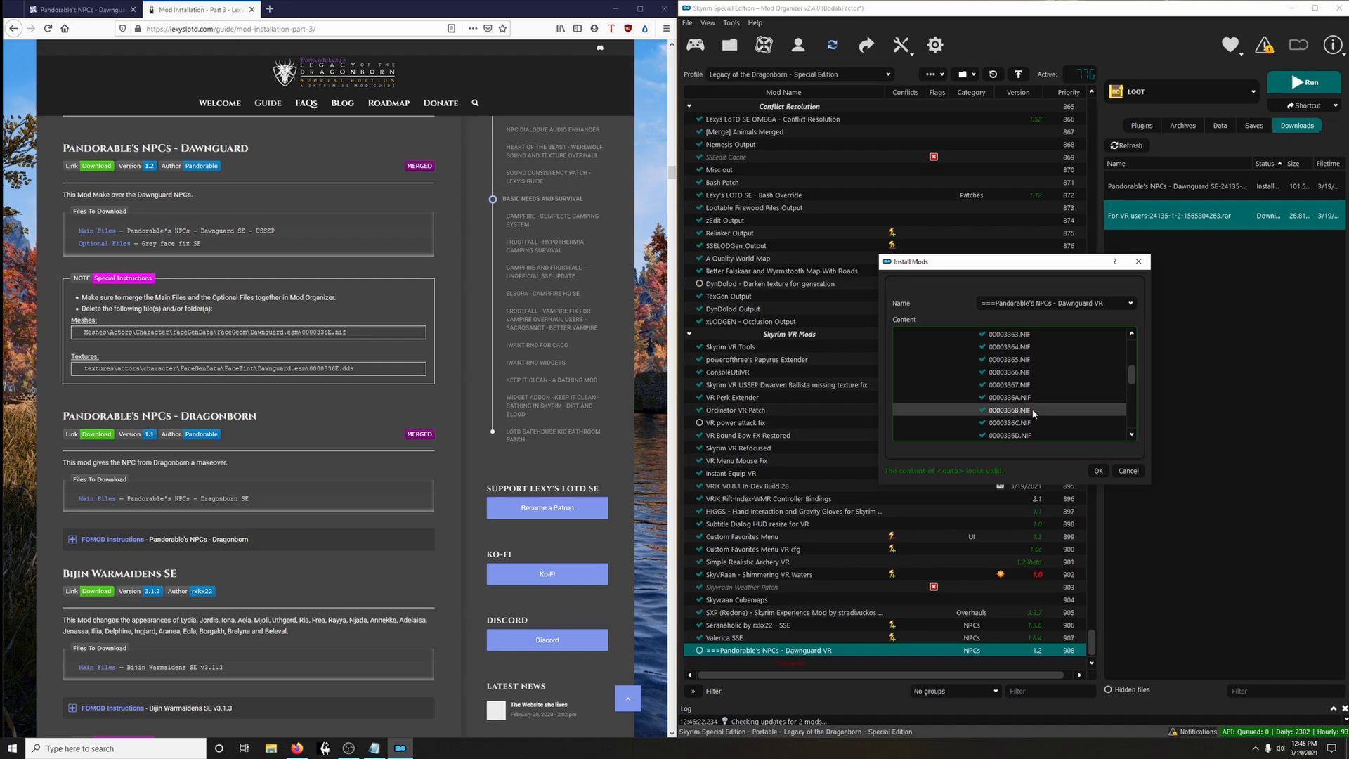
scroll(1040, 414, down, 1)
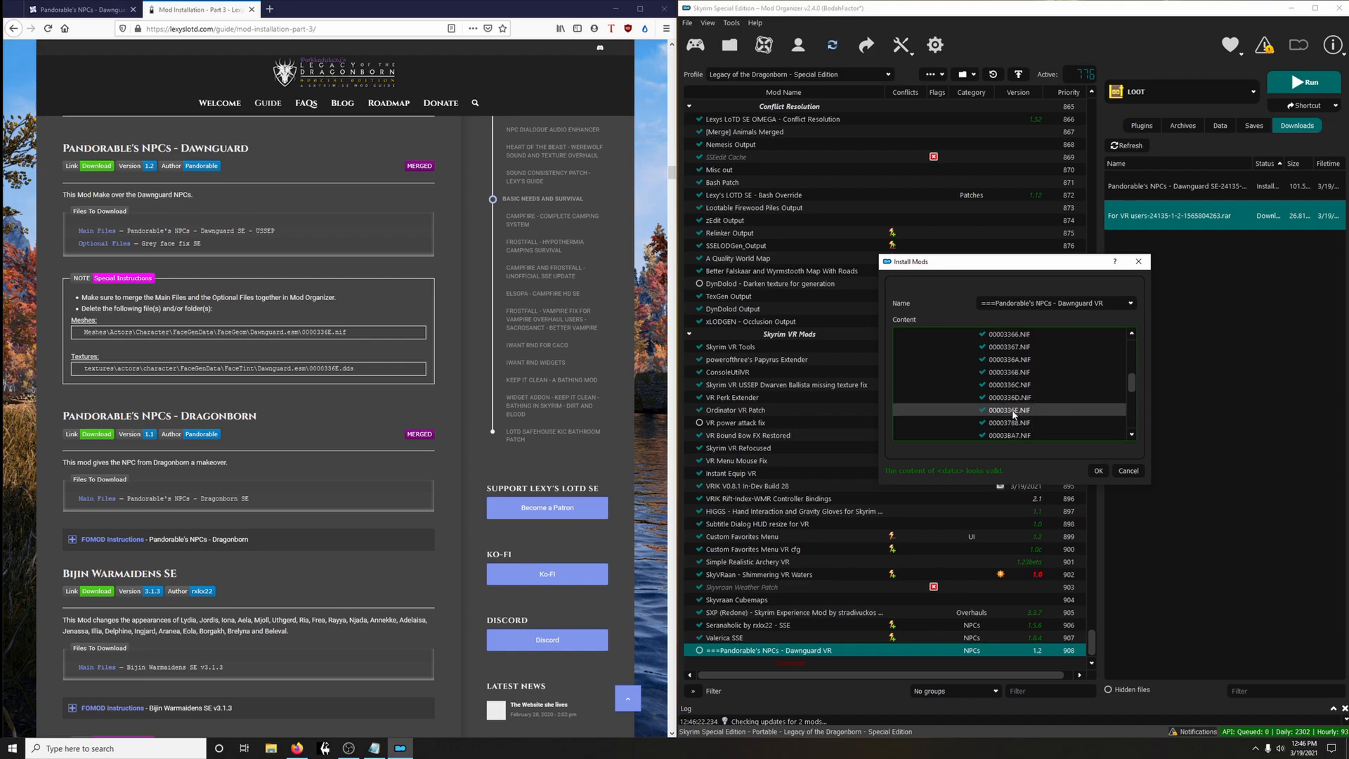
click(982, 410)
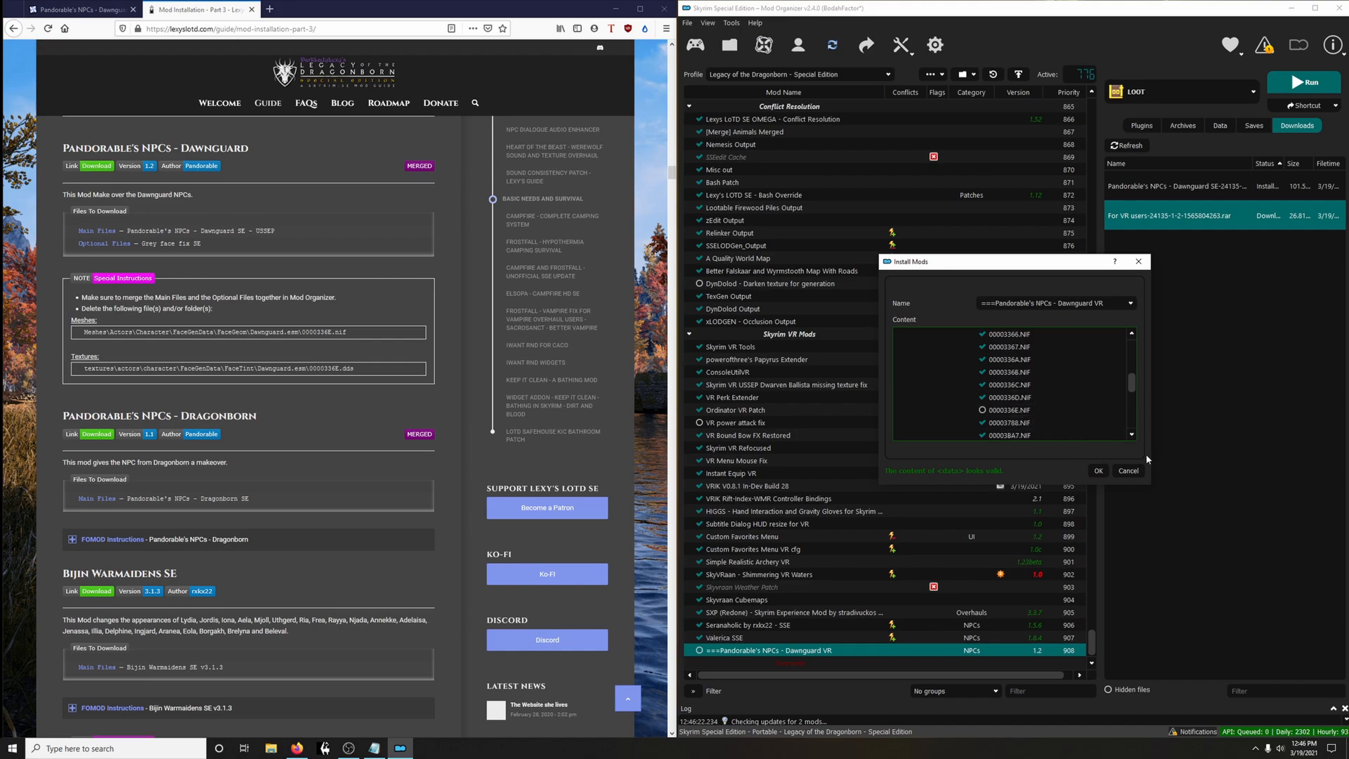
Merge the VR patch into the existing "===Pandorable's NPCs - Dawnguard VR" mod and enable that mod
click(1098, 470)
click(981, 414)
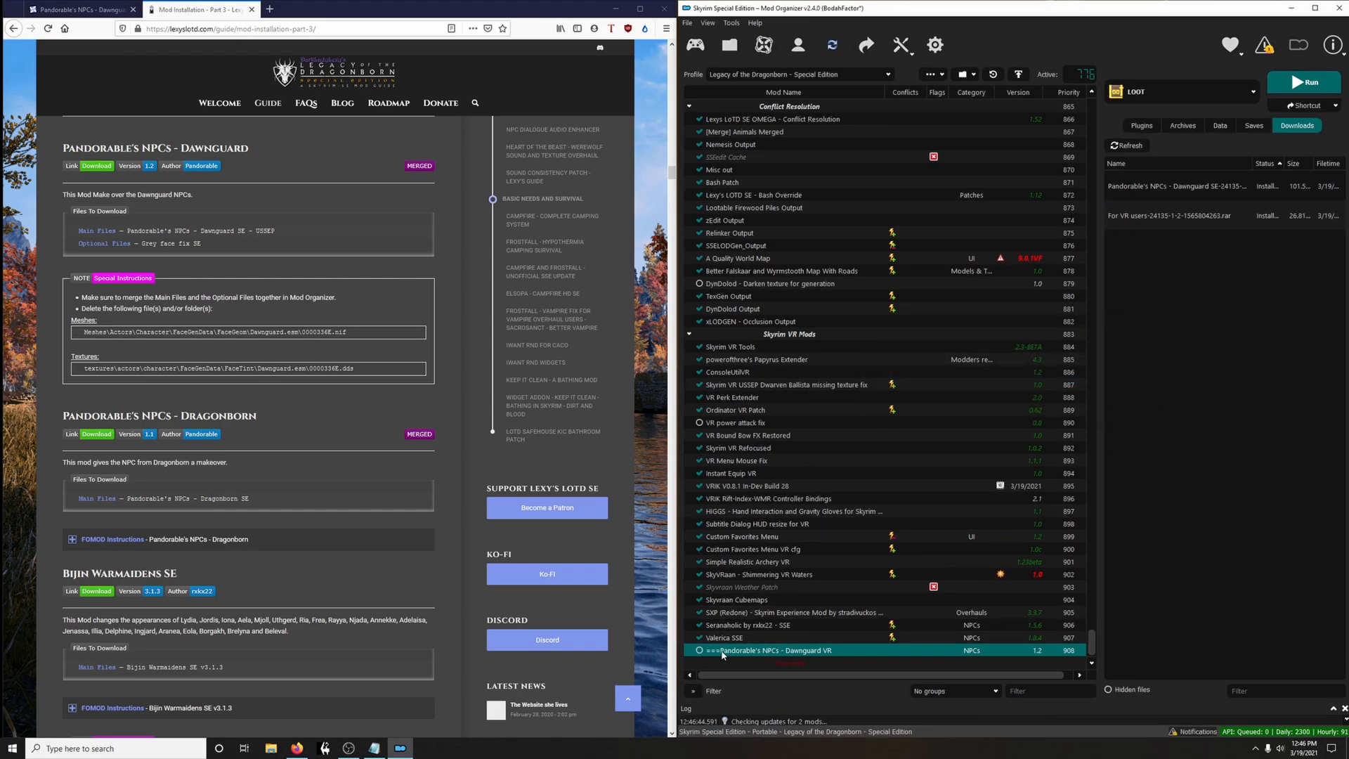
click(699, 650)
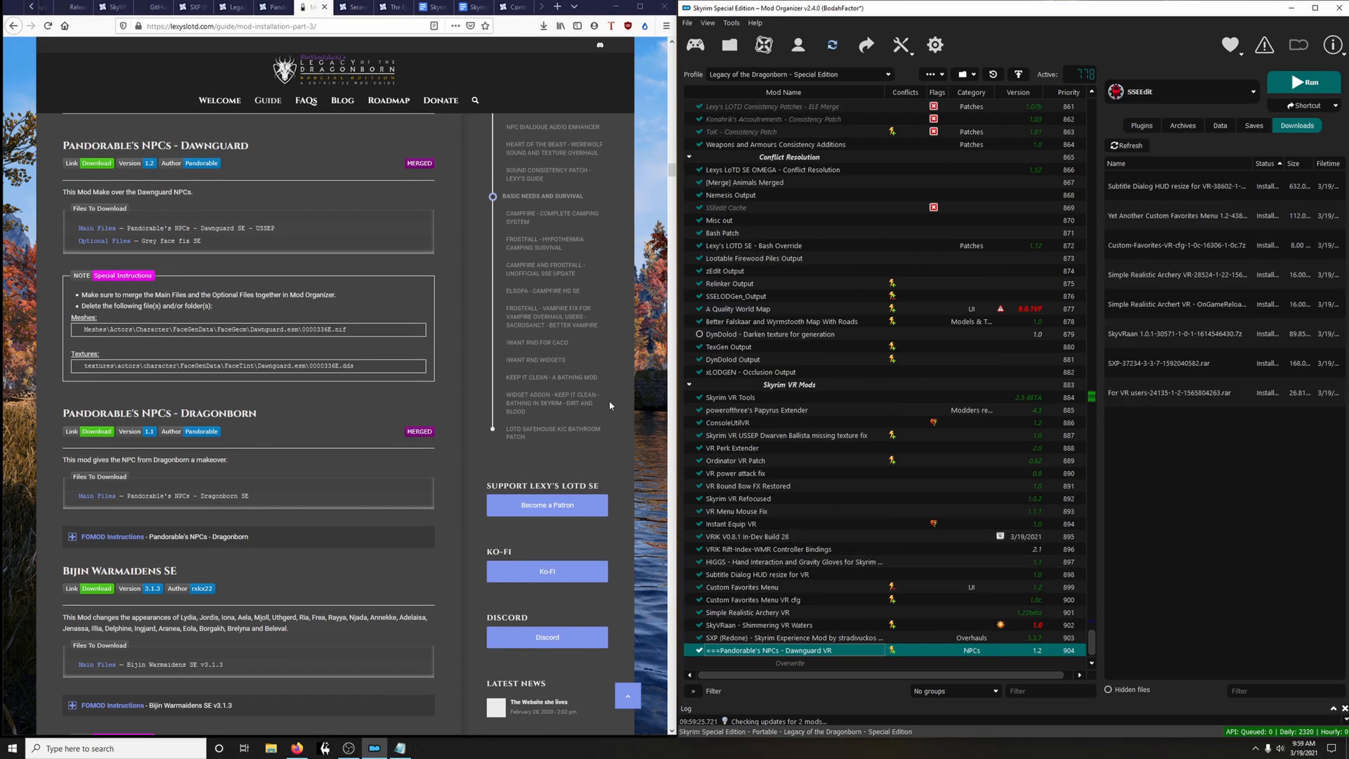
Download the Seranaholic SSE 1.5 main file from its Nexus Mods page through the mod manager
click(347, 10)
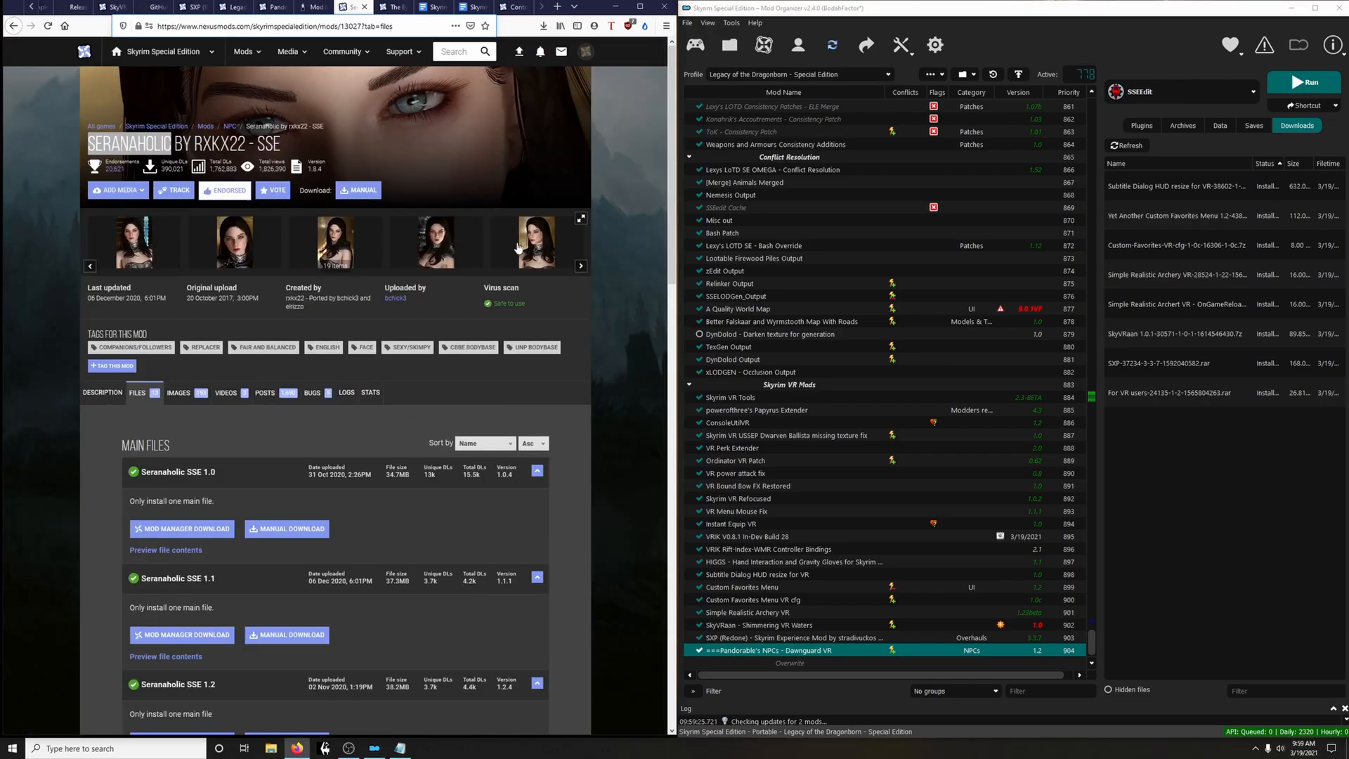
click(559, 323)
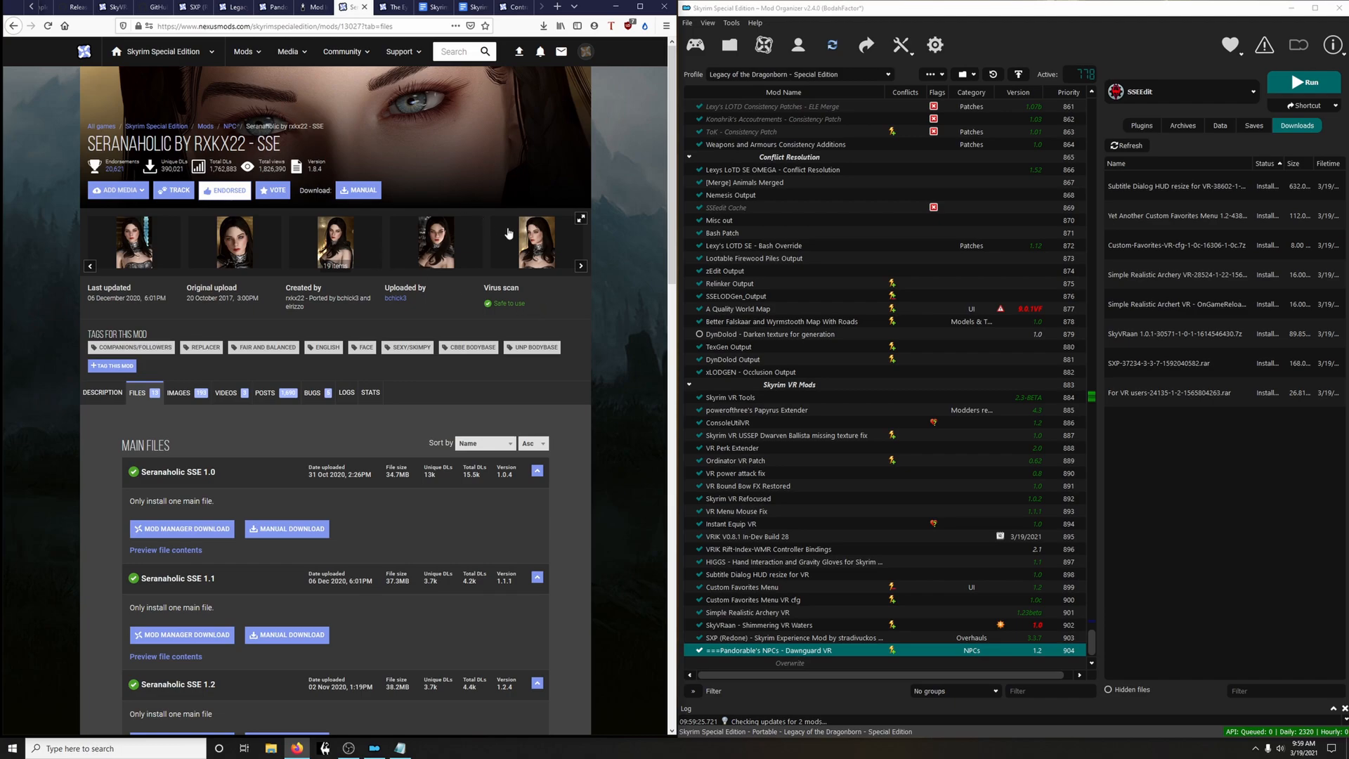
scroll(562, 239, down, 3)
scroll(562, 234, down, 5)
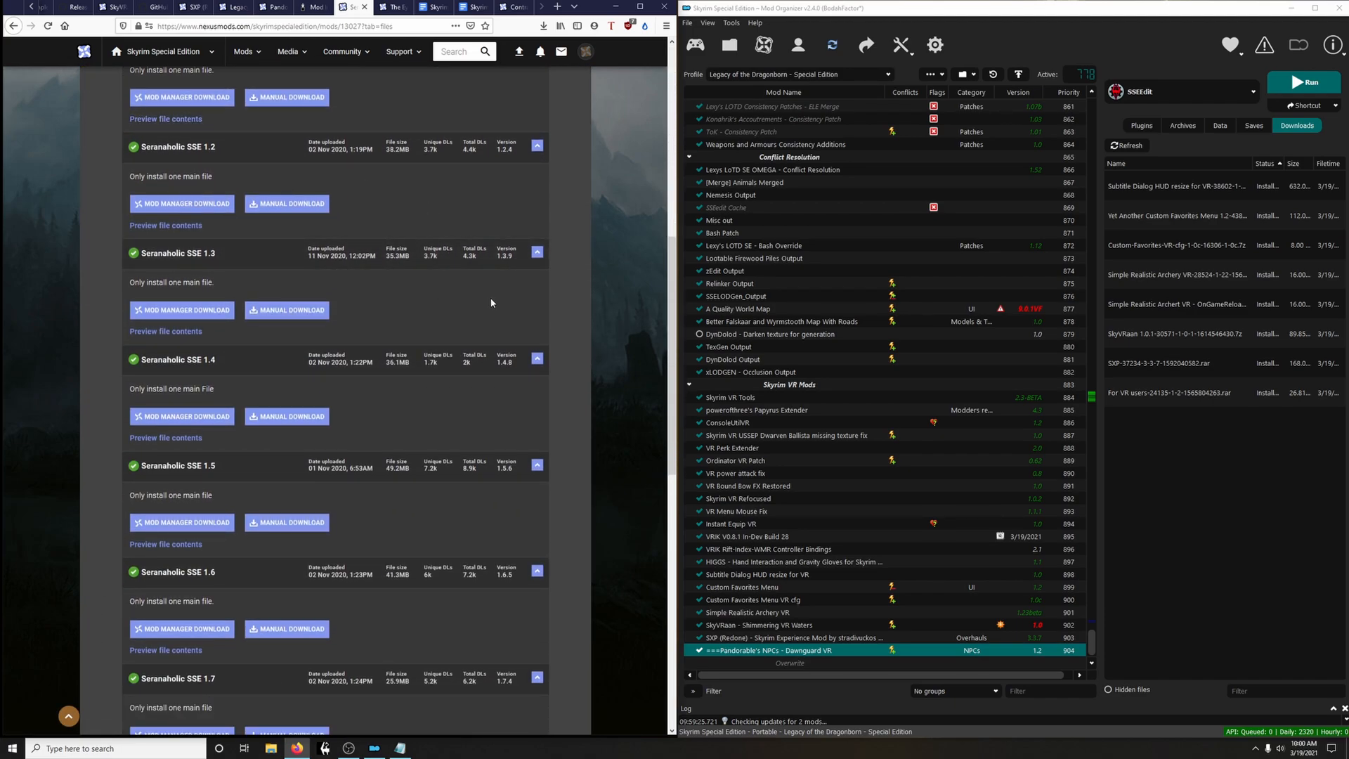
scroll(463, 302, down, 2)
click(194, 365)
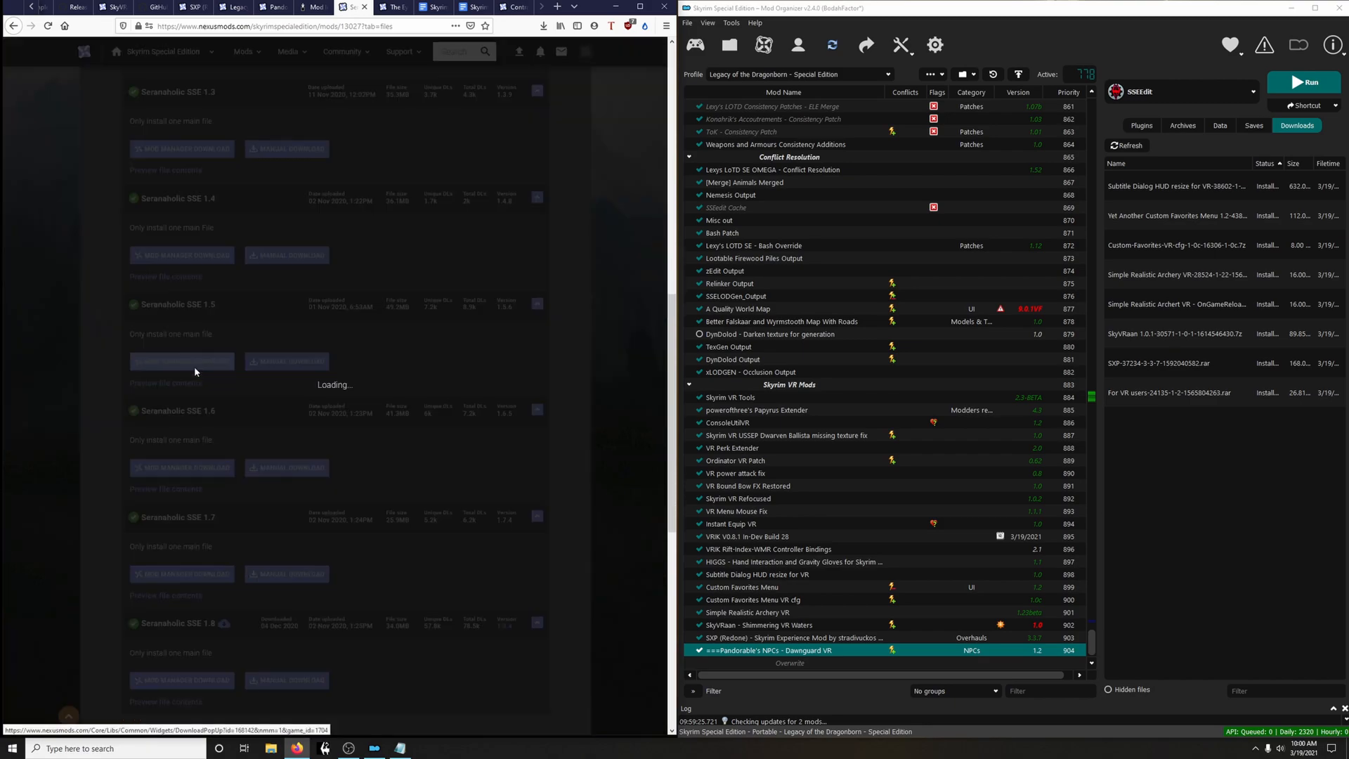
click(587, 285)
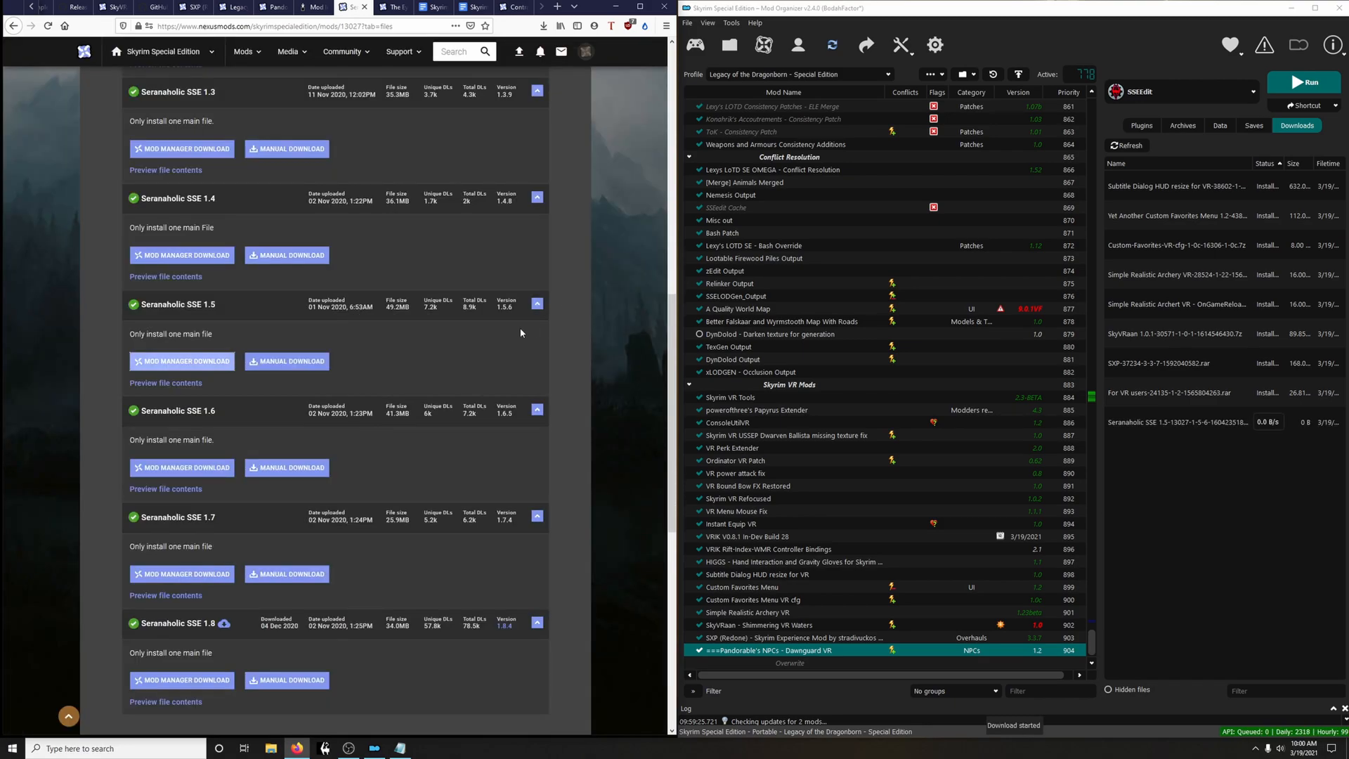
View the version 1.5 preview among Seranaholic's author images and return to the mod's file list
scroll(156, 358, up, 10)
click(189, 401)
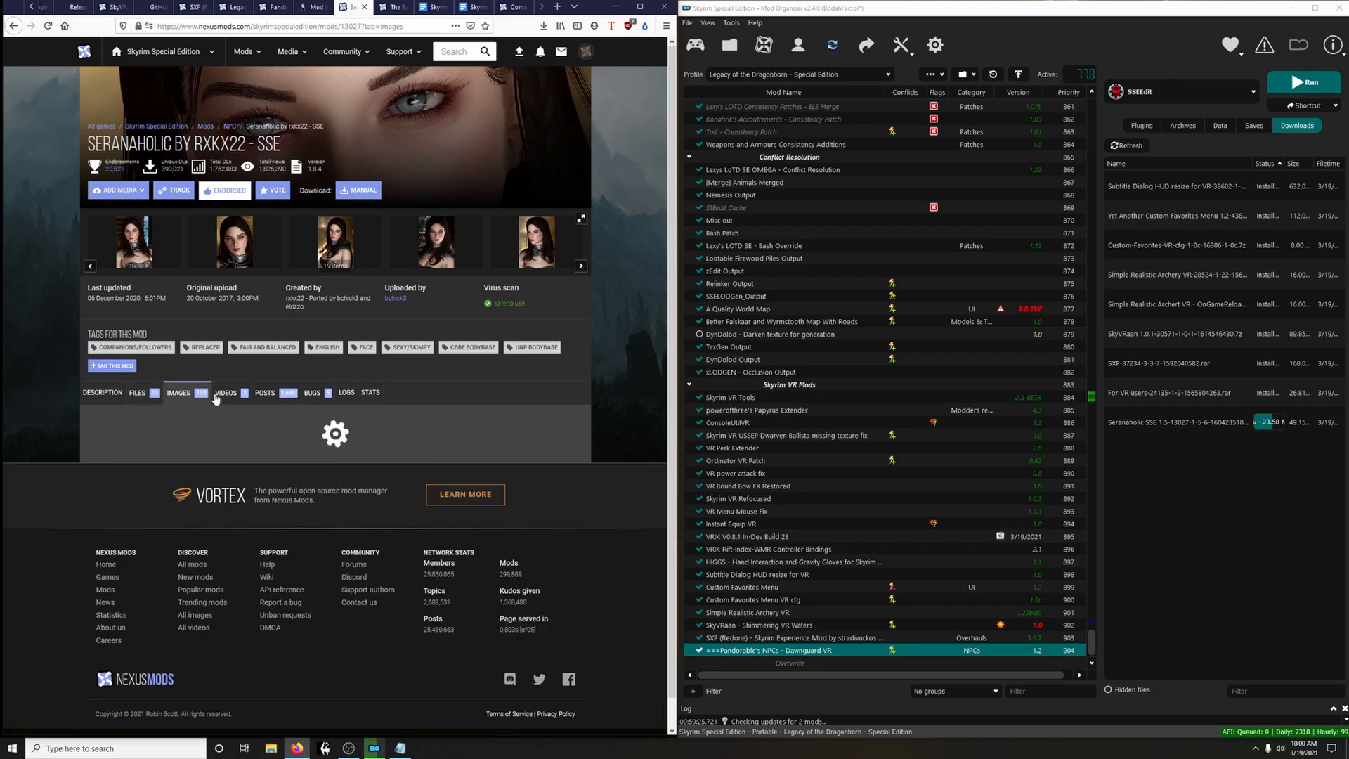
scroll(425, 355, down, 3)
click(290, 413)
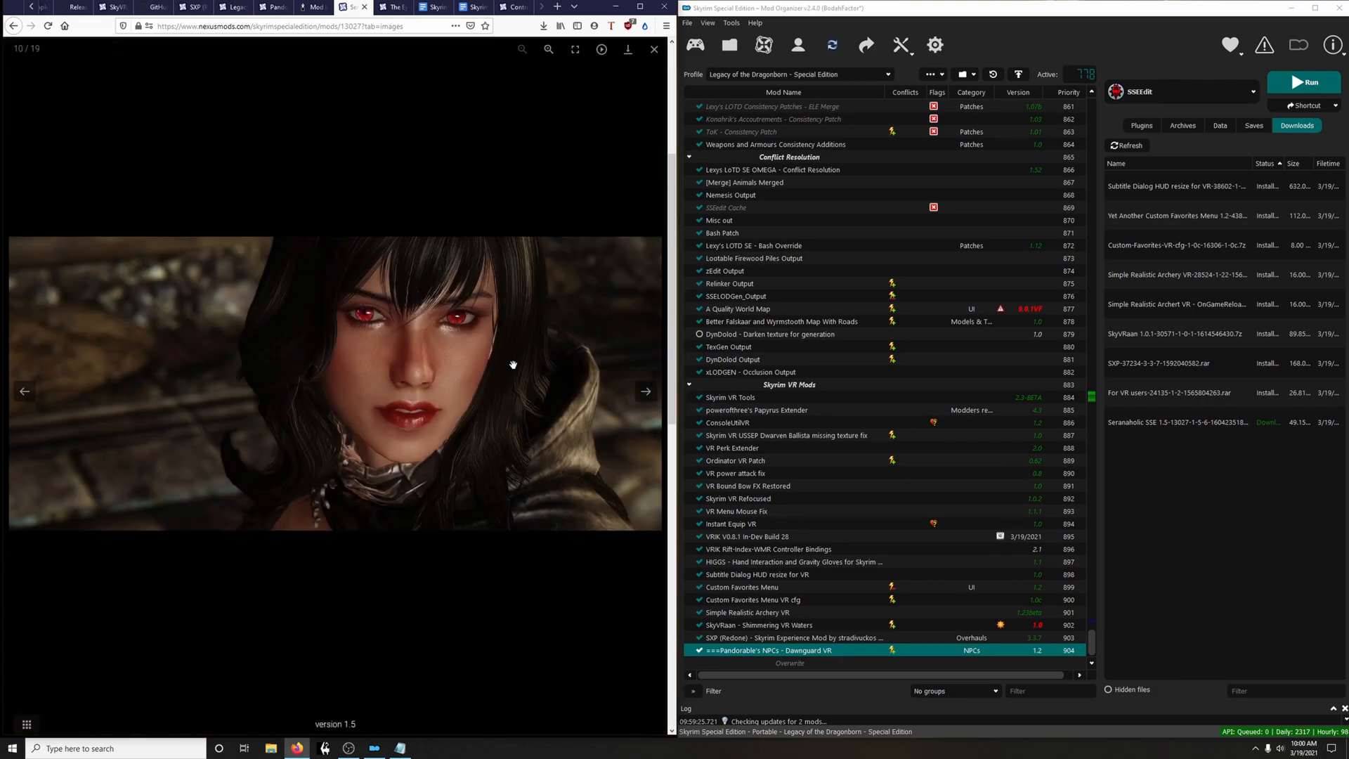
click(654, 49)
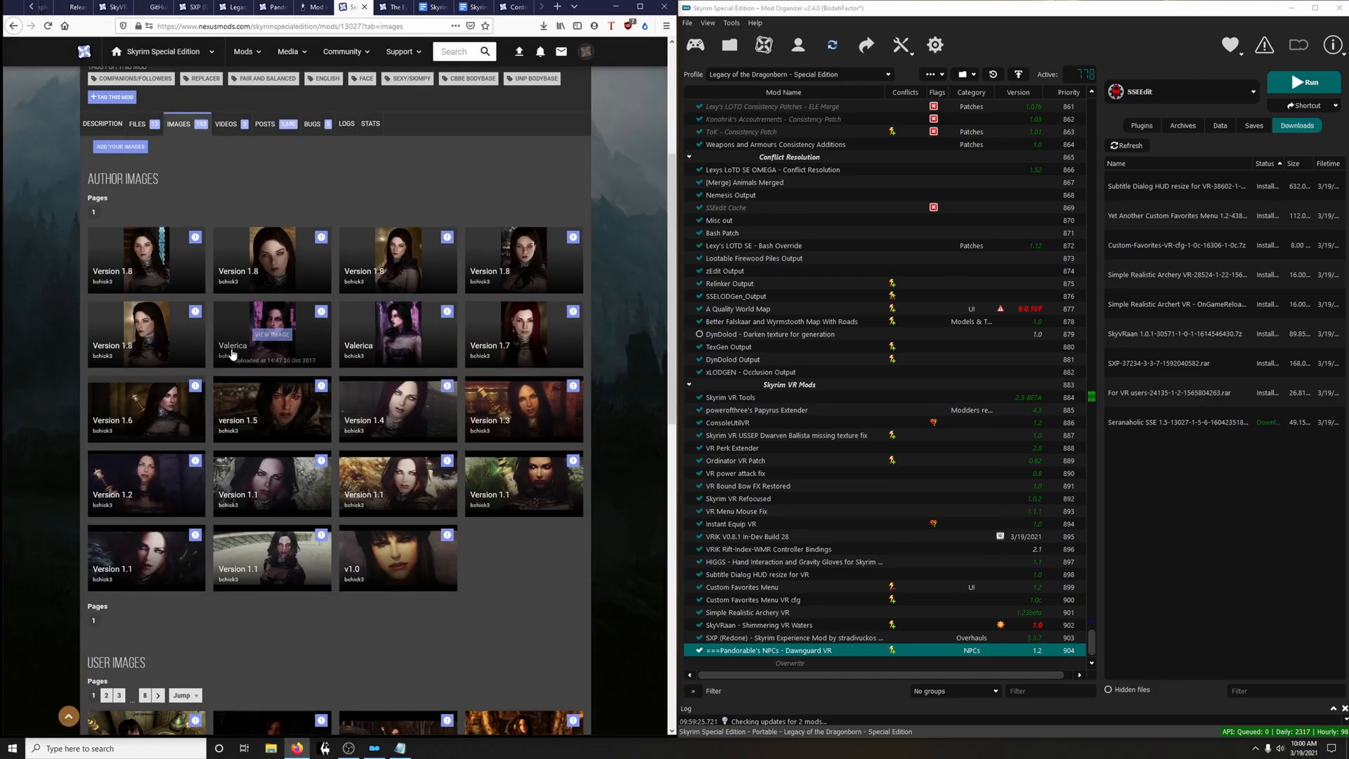
click(144, 125)
scroll(302, 467, down, 5)
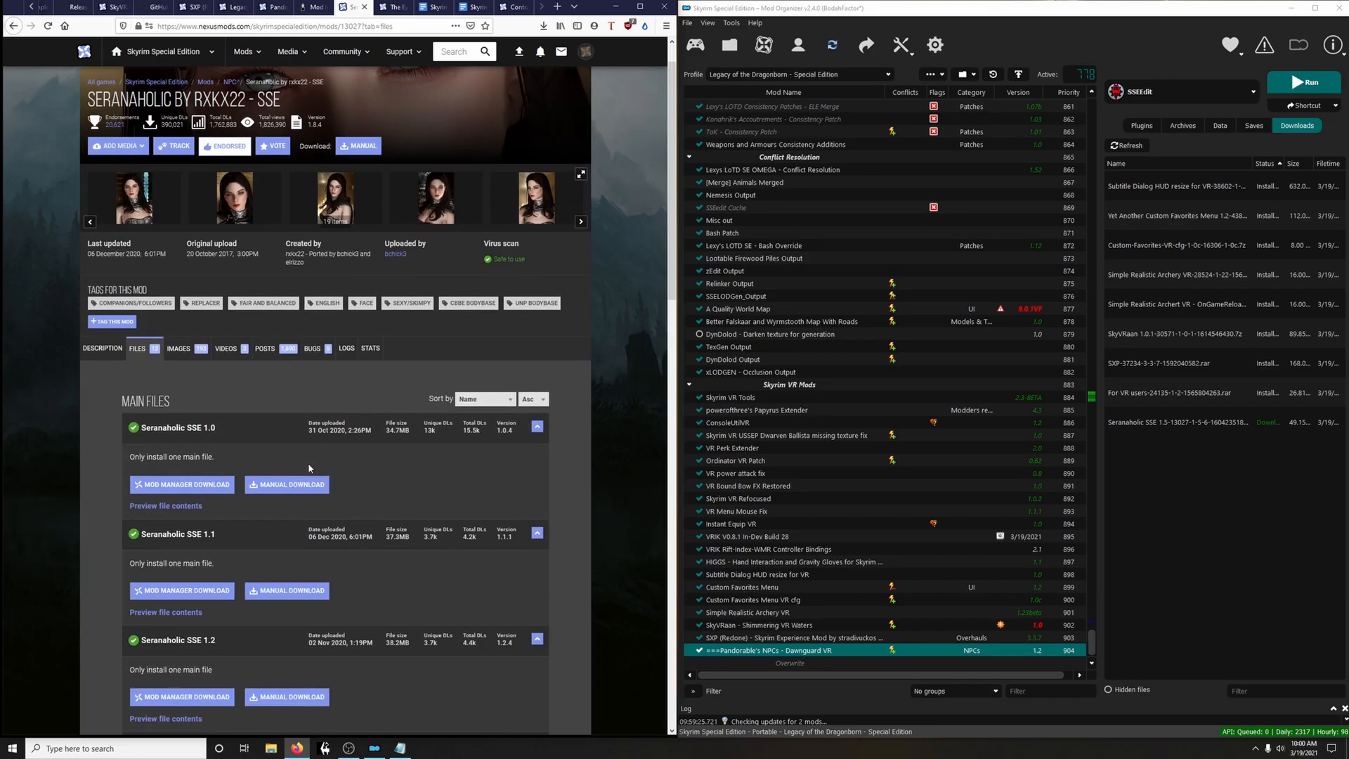
Install the downloaded Seranaholic SSE 1.5 with the UNPB Body, 2k body textures and default makeup
double_click(1138, 431)
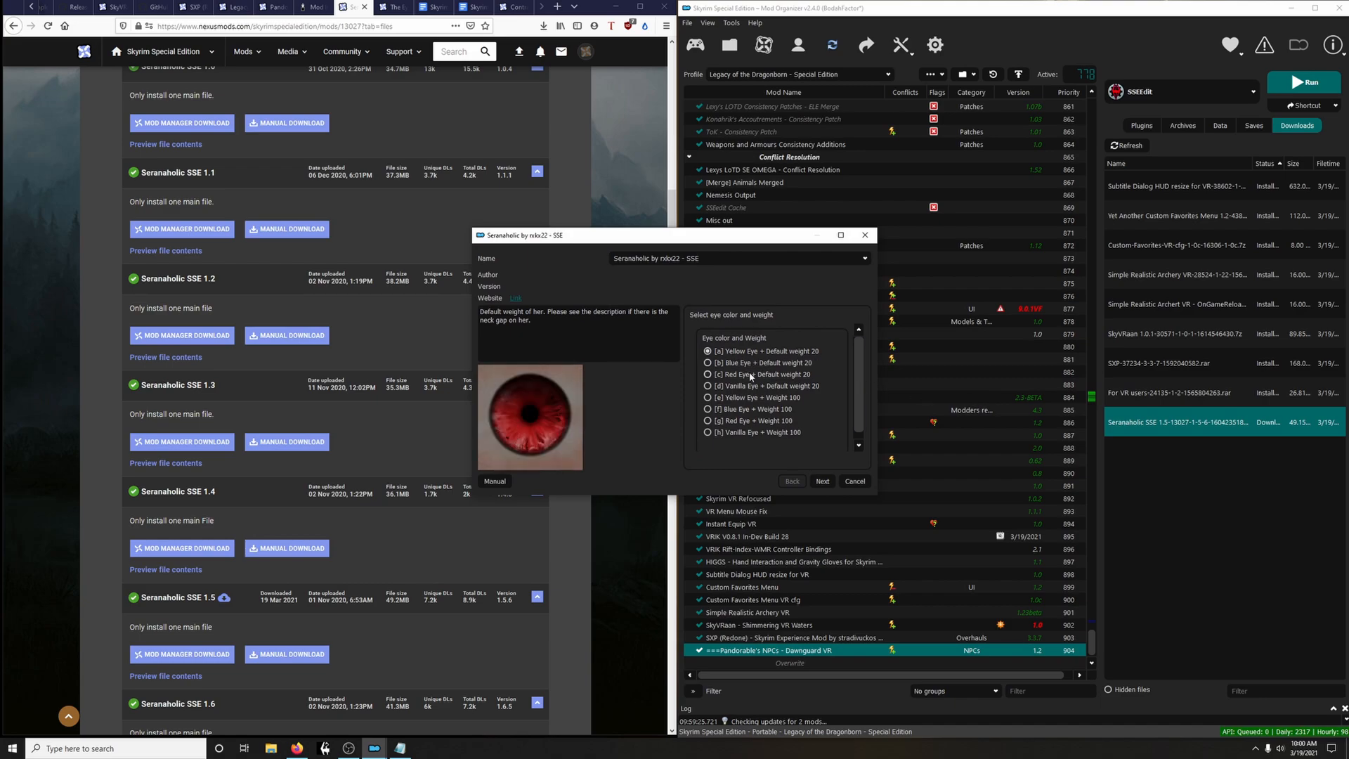
click(820, 483)
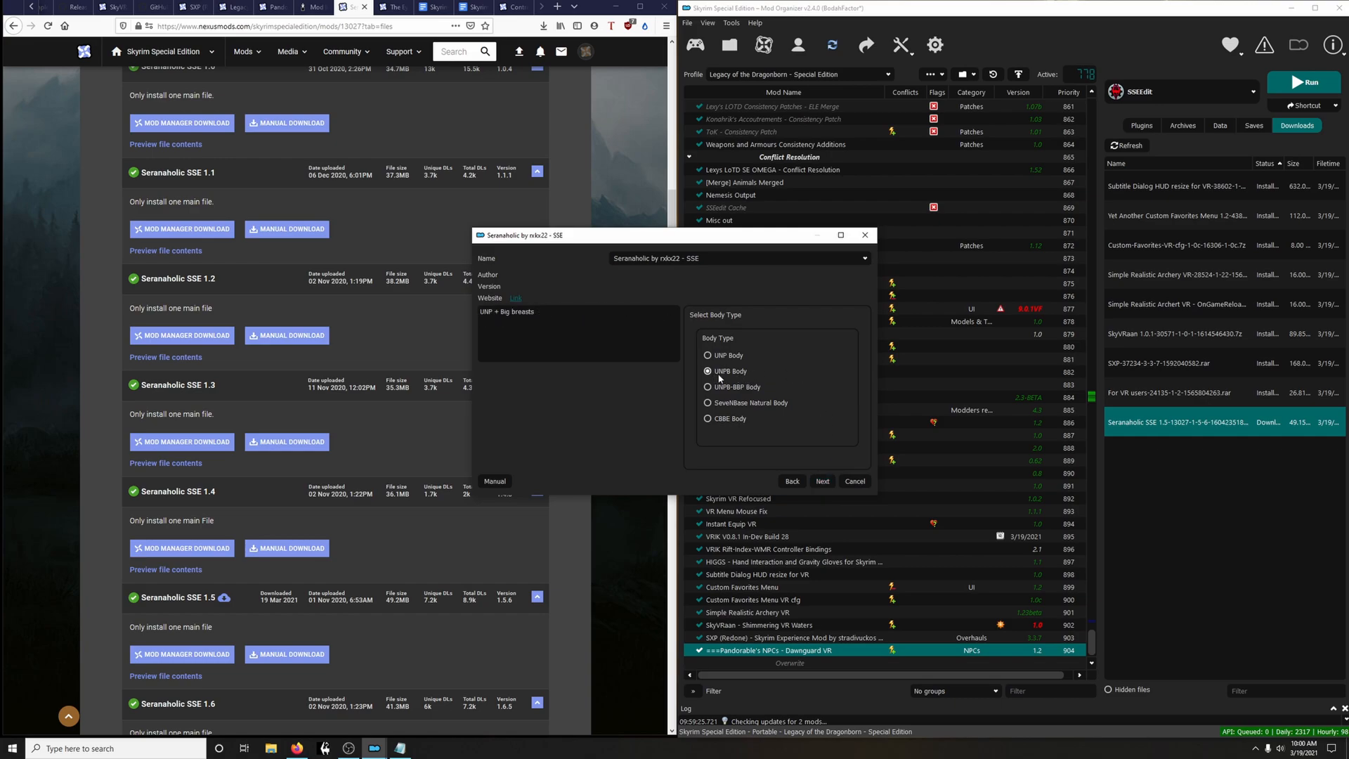
click(822, 481)
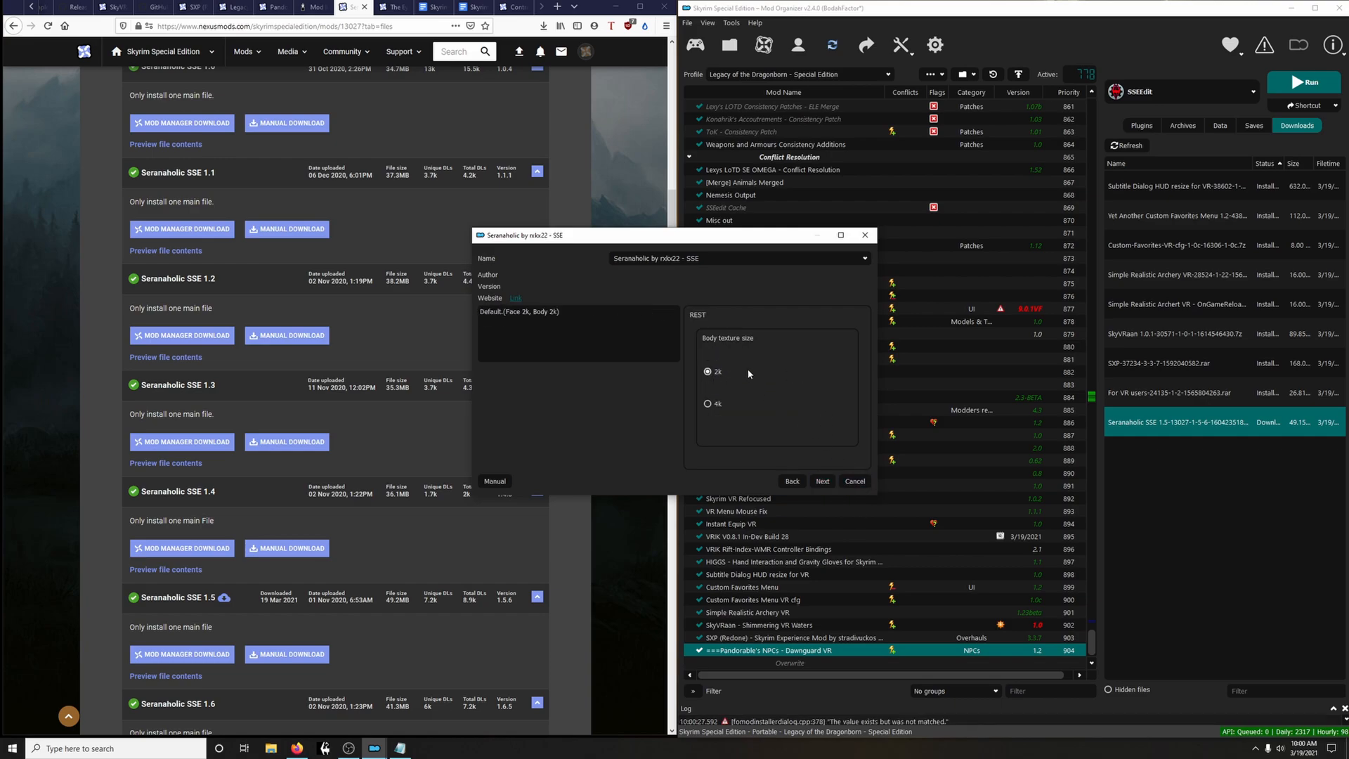
click(822, 481)
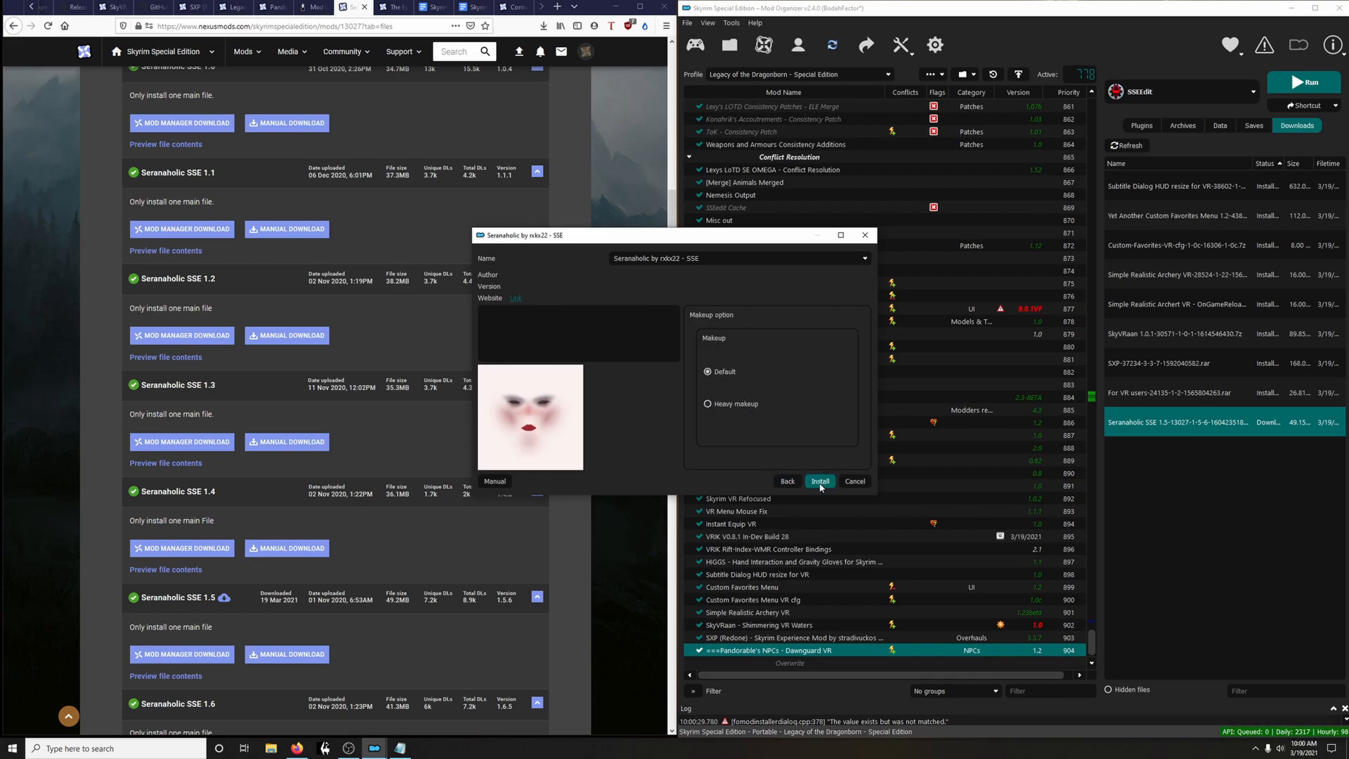
click(821, 481)
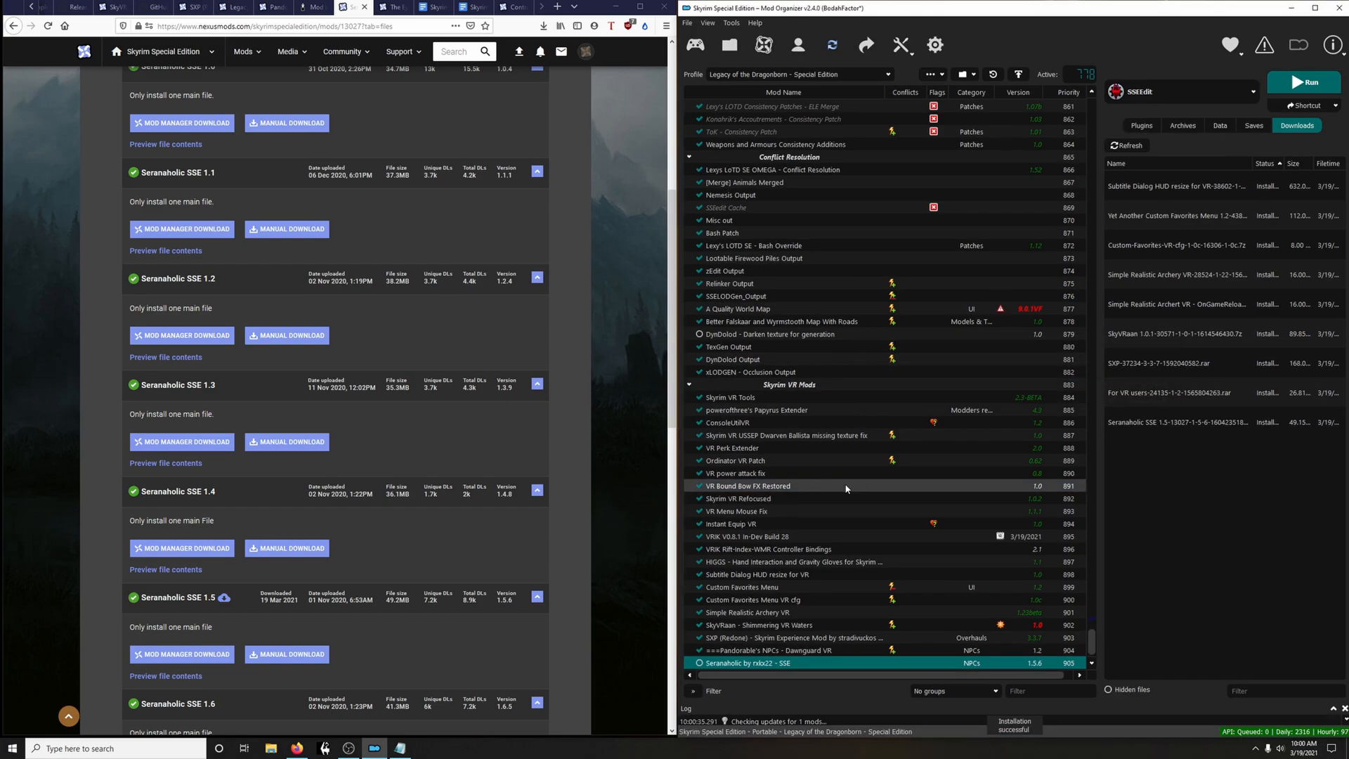
Download the optional Valerica SSE file from the Seranaholic page through the mod manager
scroll(555, 465, down, 6)
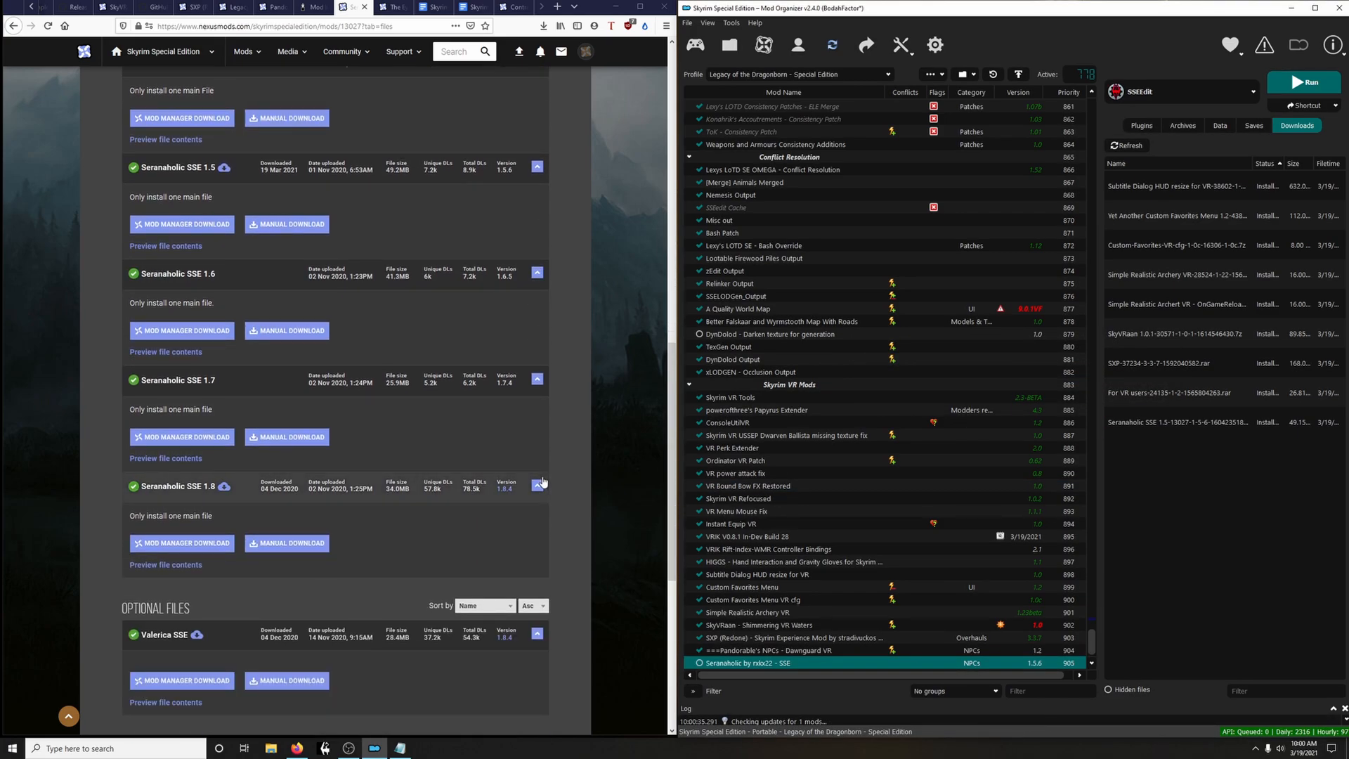
scroll(543, 482, down, 3)
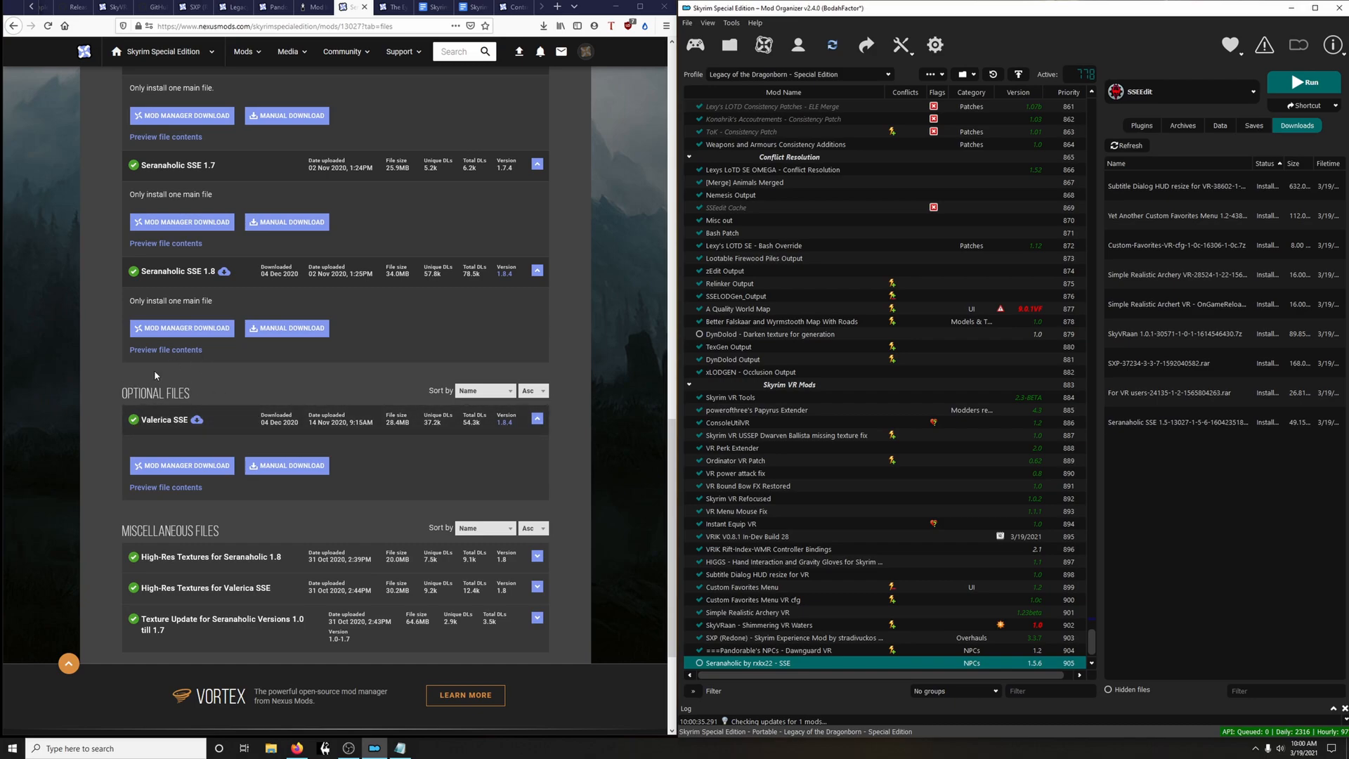
click(192, 469)
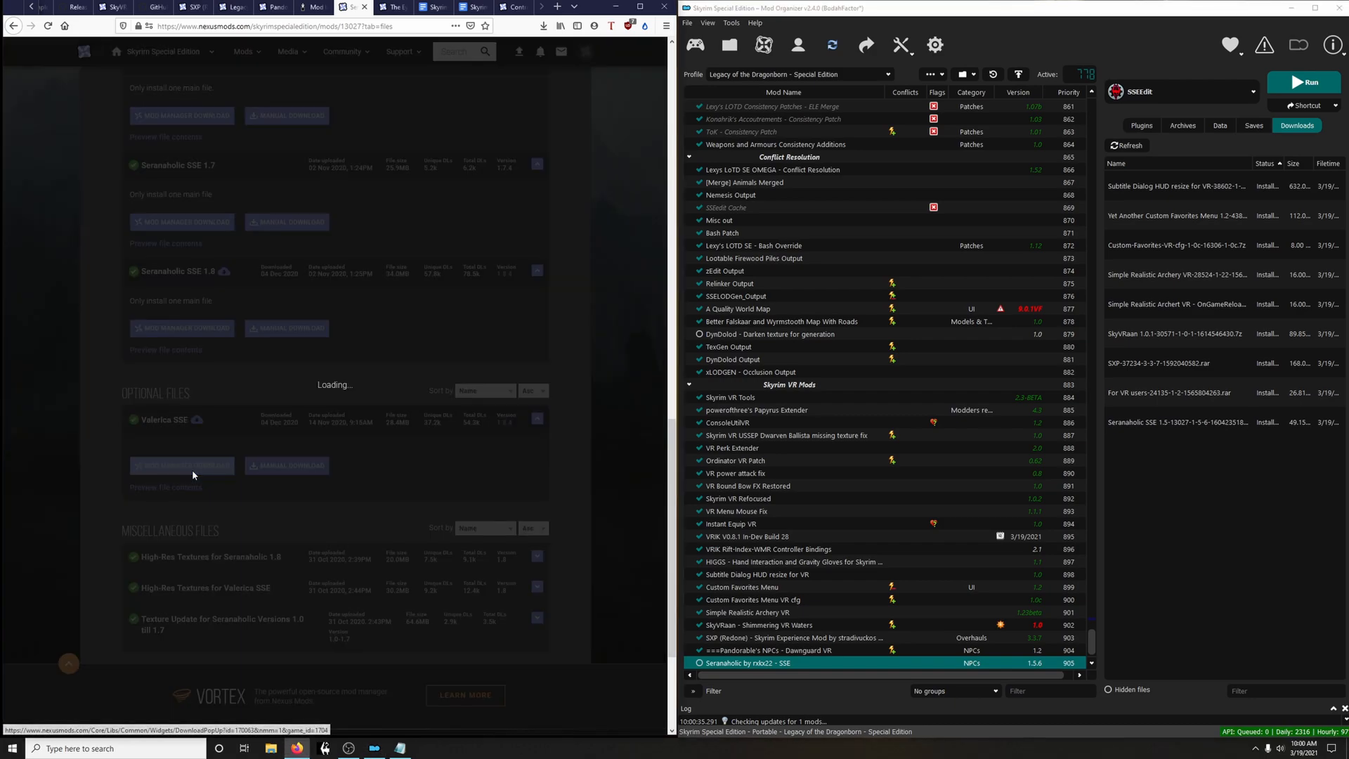
click(589, 284)
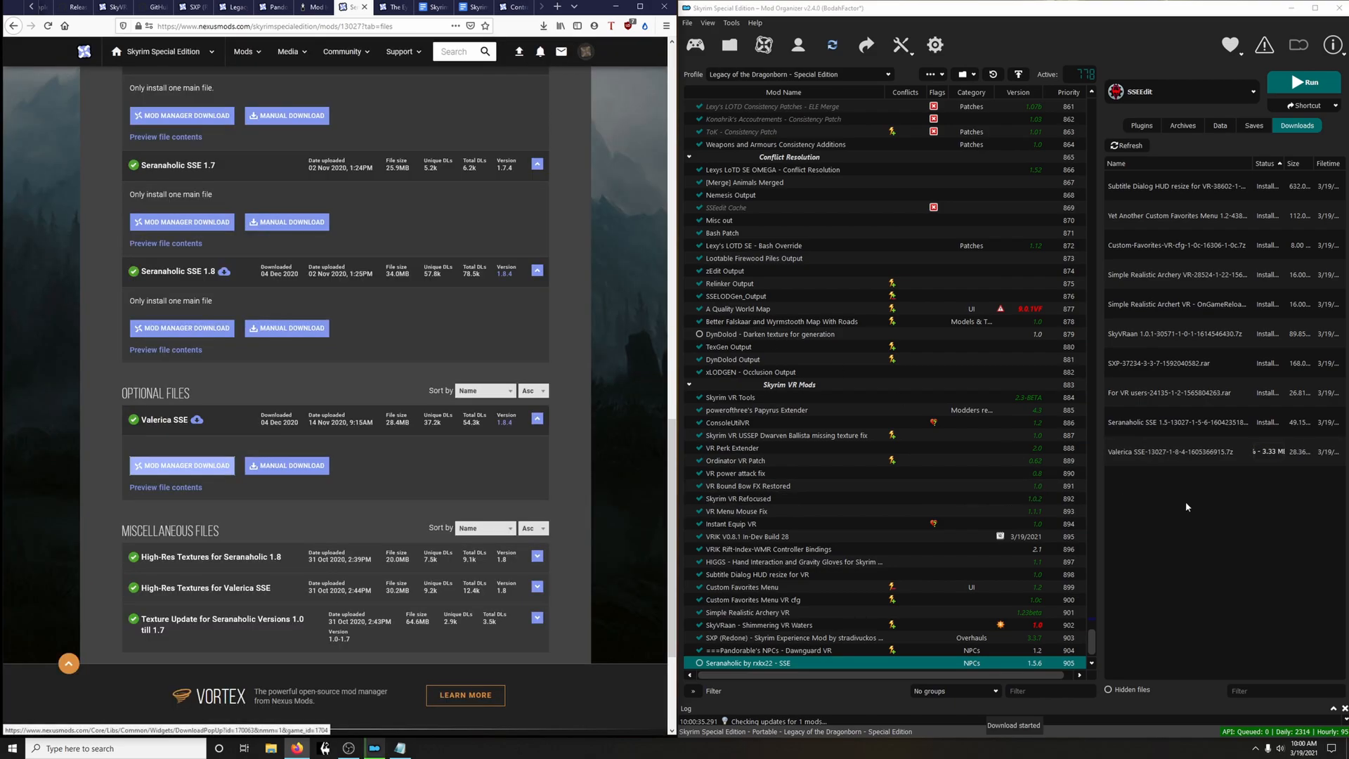
Install the downloaded file as "Valerica SSE" with UNP Body, Red Eye, black hair and the Non-Wrinkles face
double_click(1212, 445)
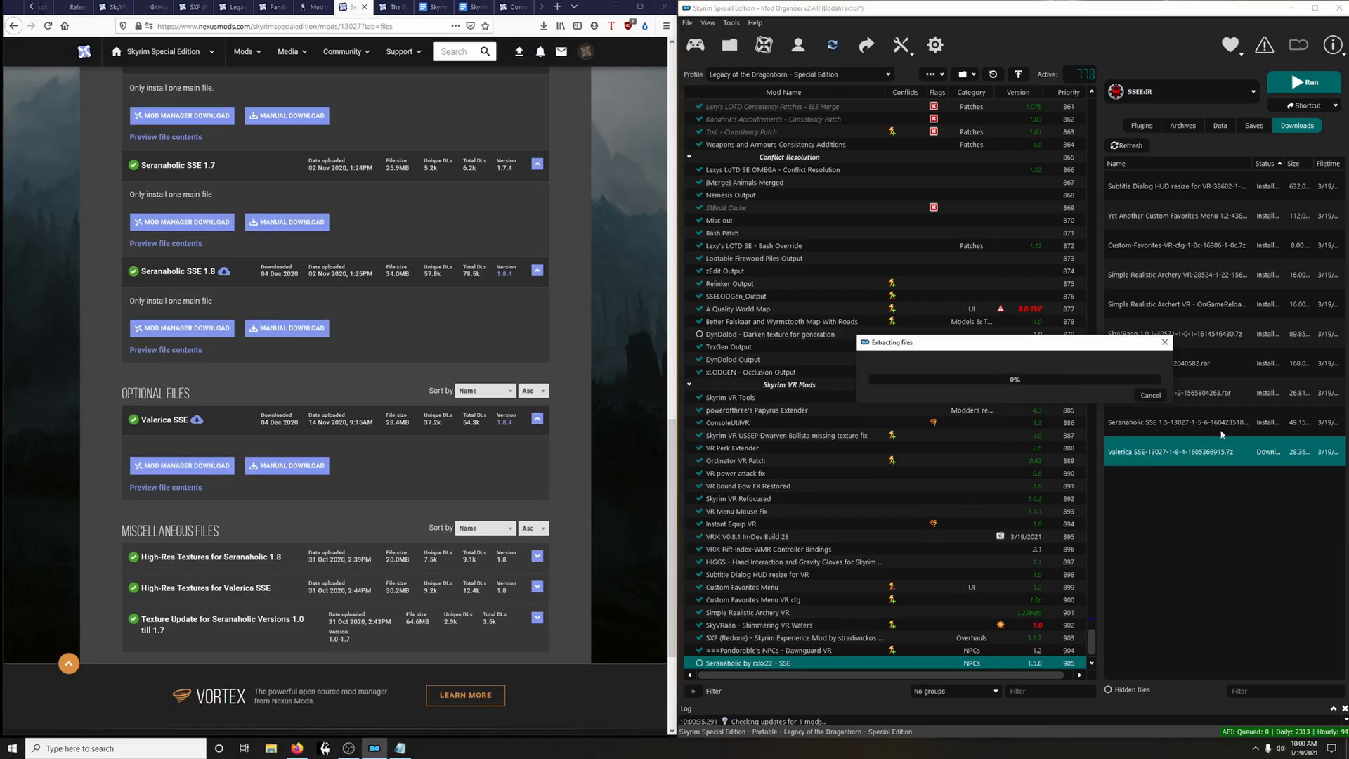
click(864, 259)
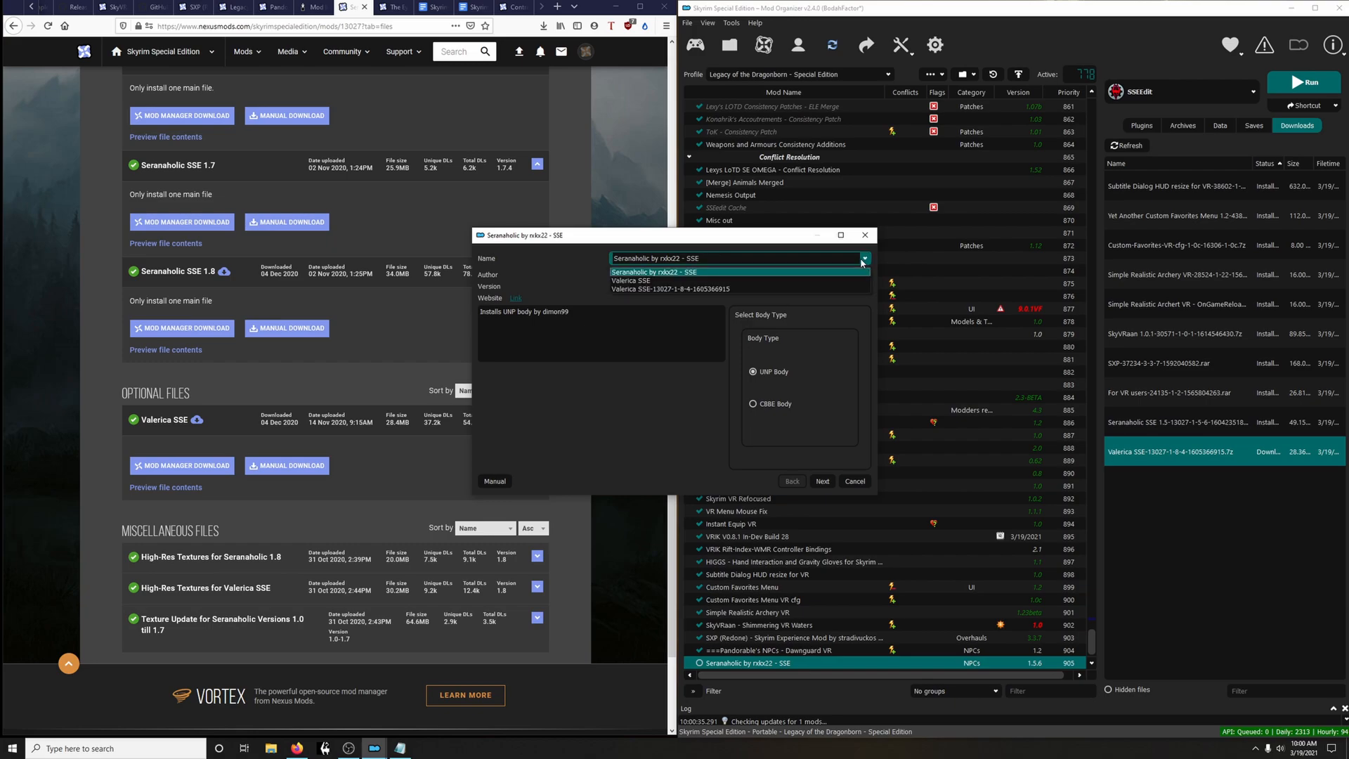
click(666, 281)
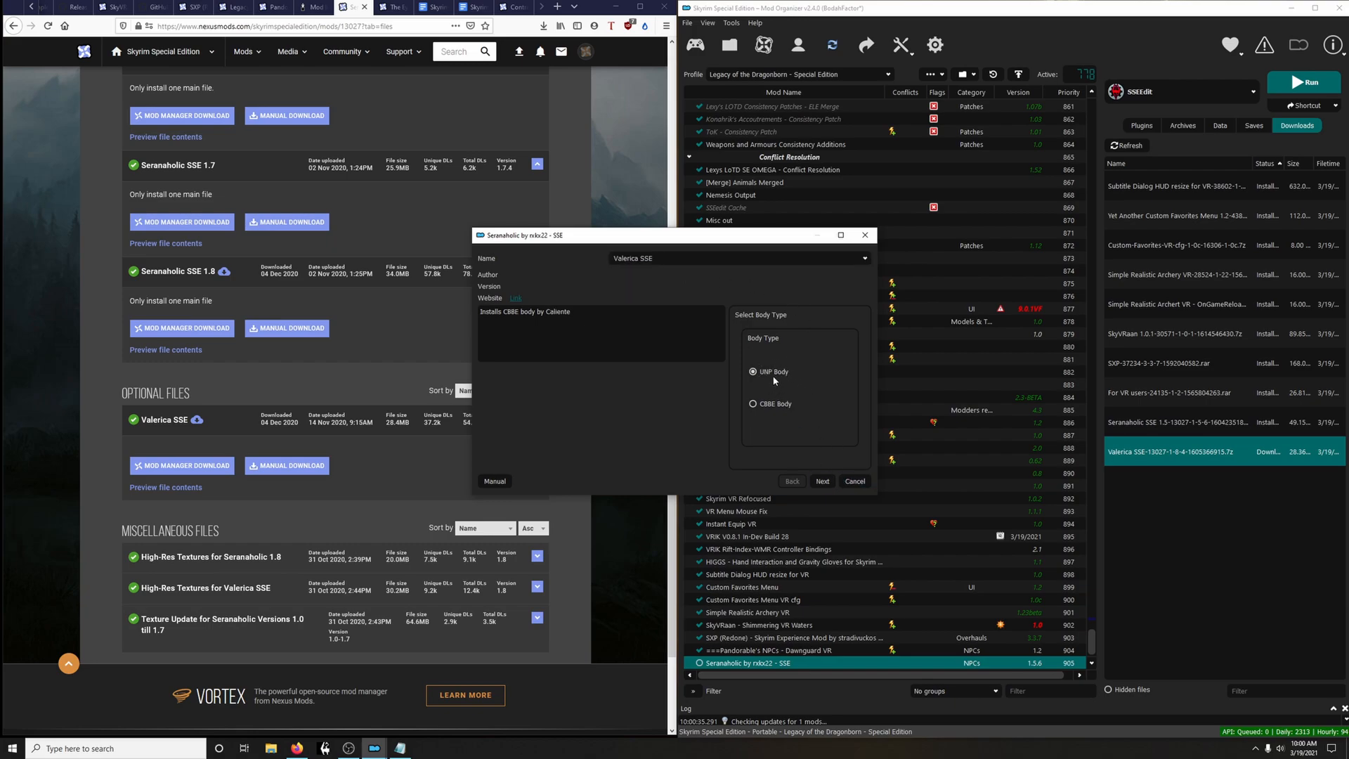
click(822, 480)
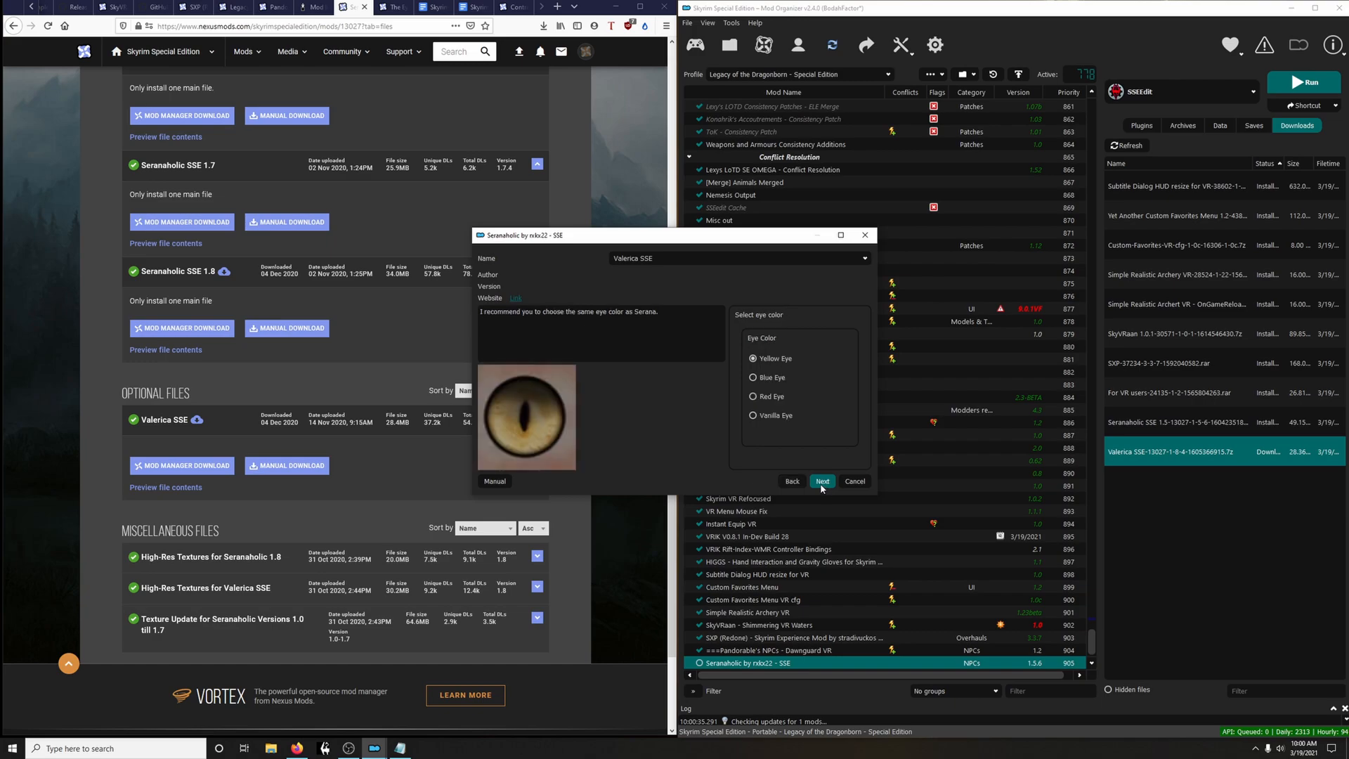
click(771, 396)
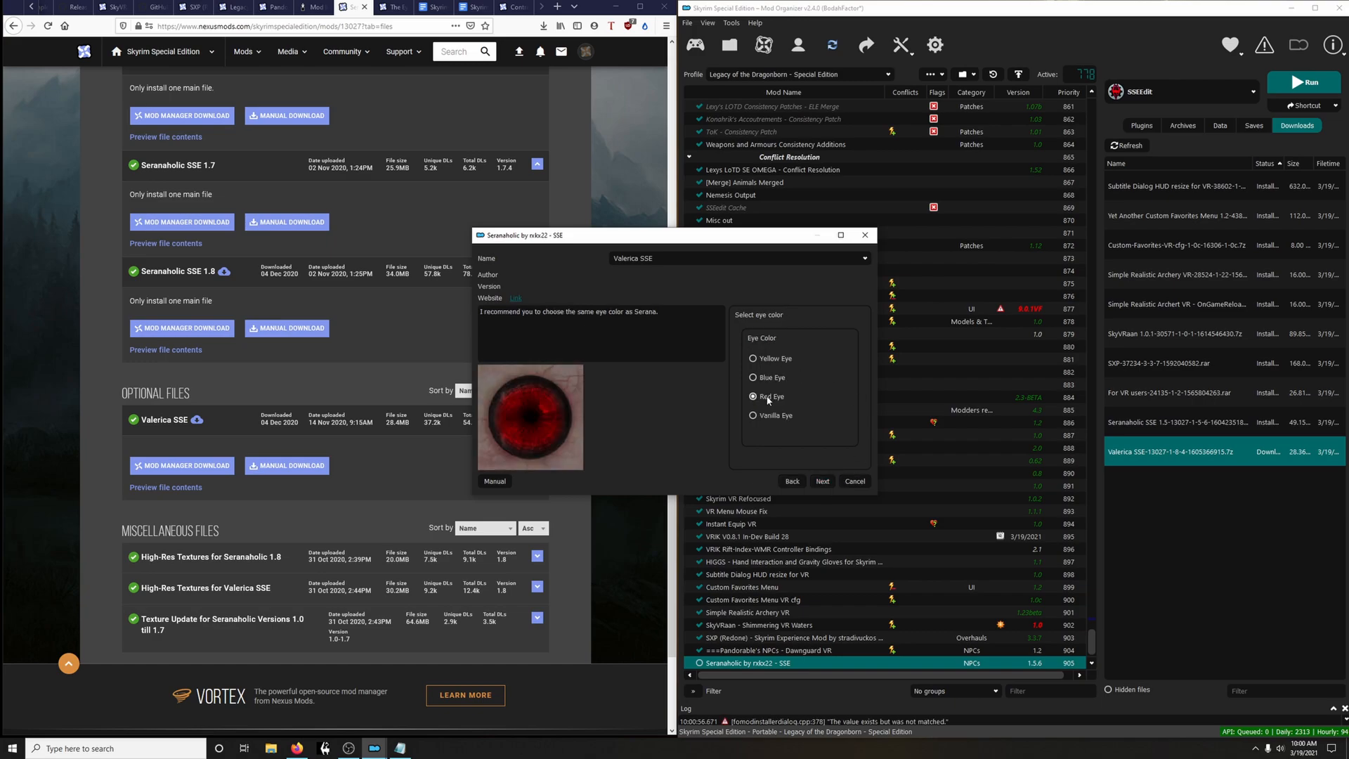
click(822, 481)
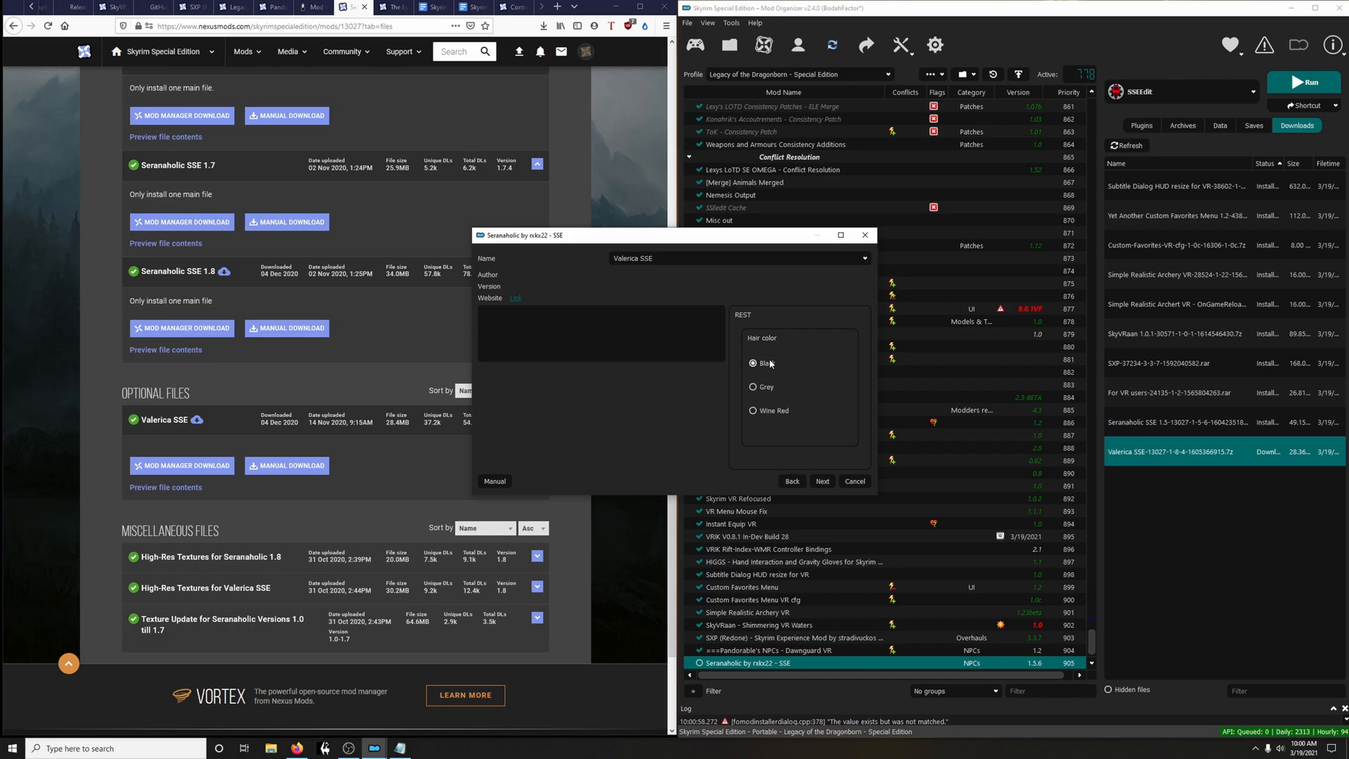
click(821, 481)
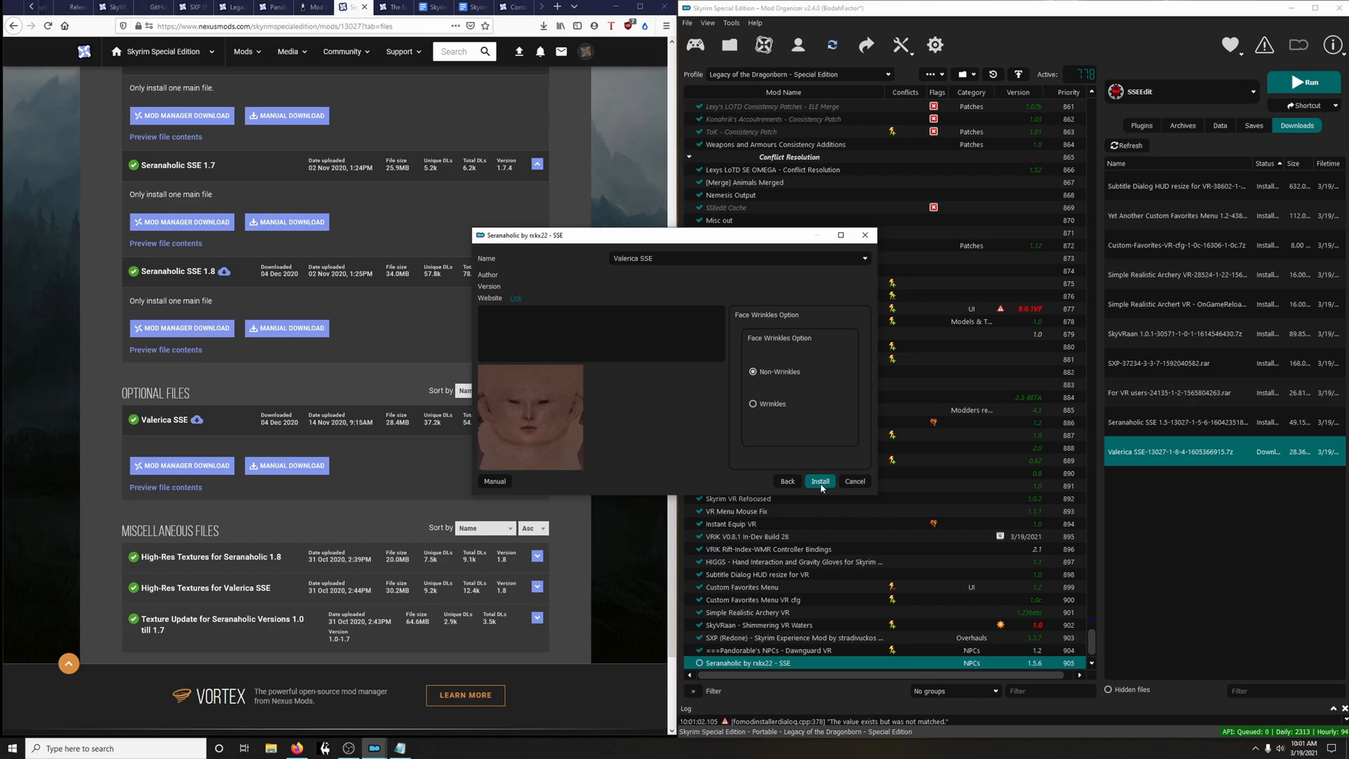
click(821, 483)
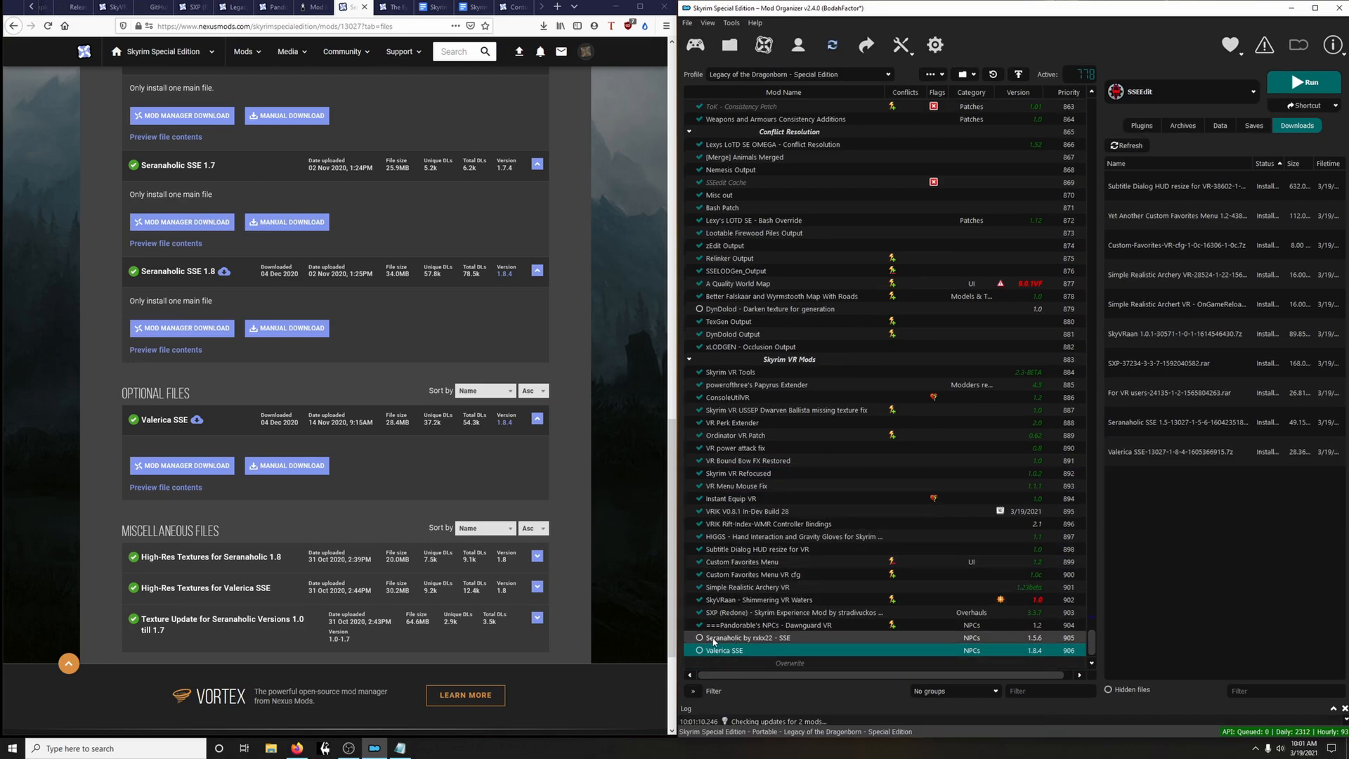
Enable the Seranaholic and Valerica SSE mods, and delete all installed downloads from the list and disk
click(698, 637)
click(700, 650)
right_click(1177, 392)
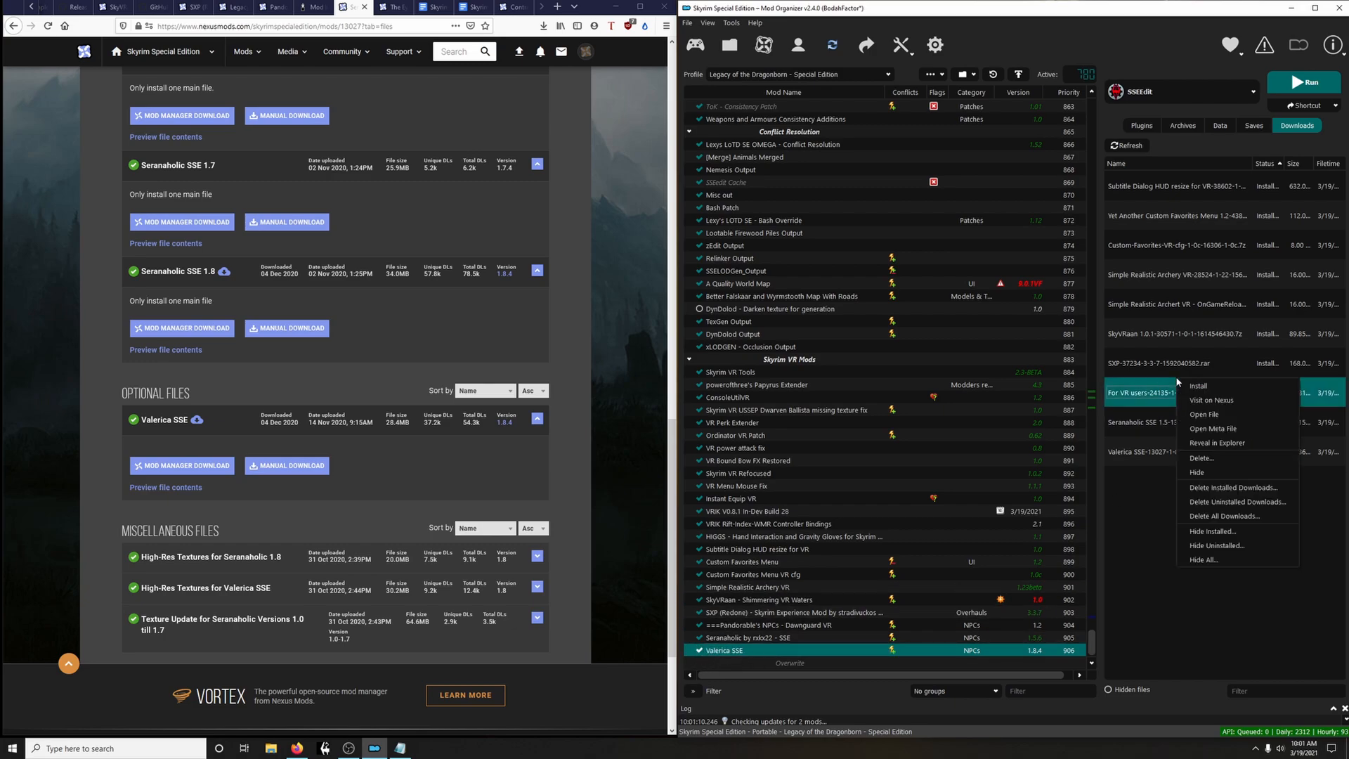
click(1222, 488)
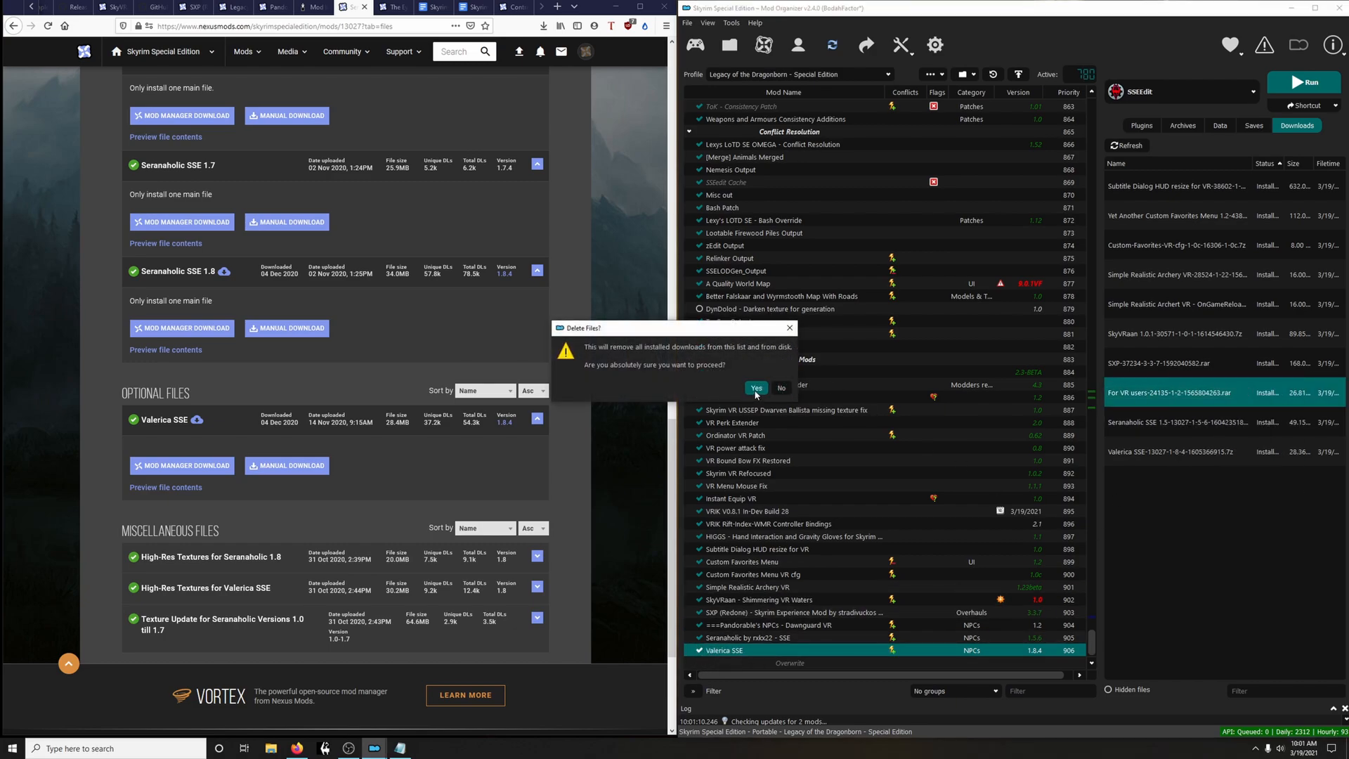
click(756, 391)
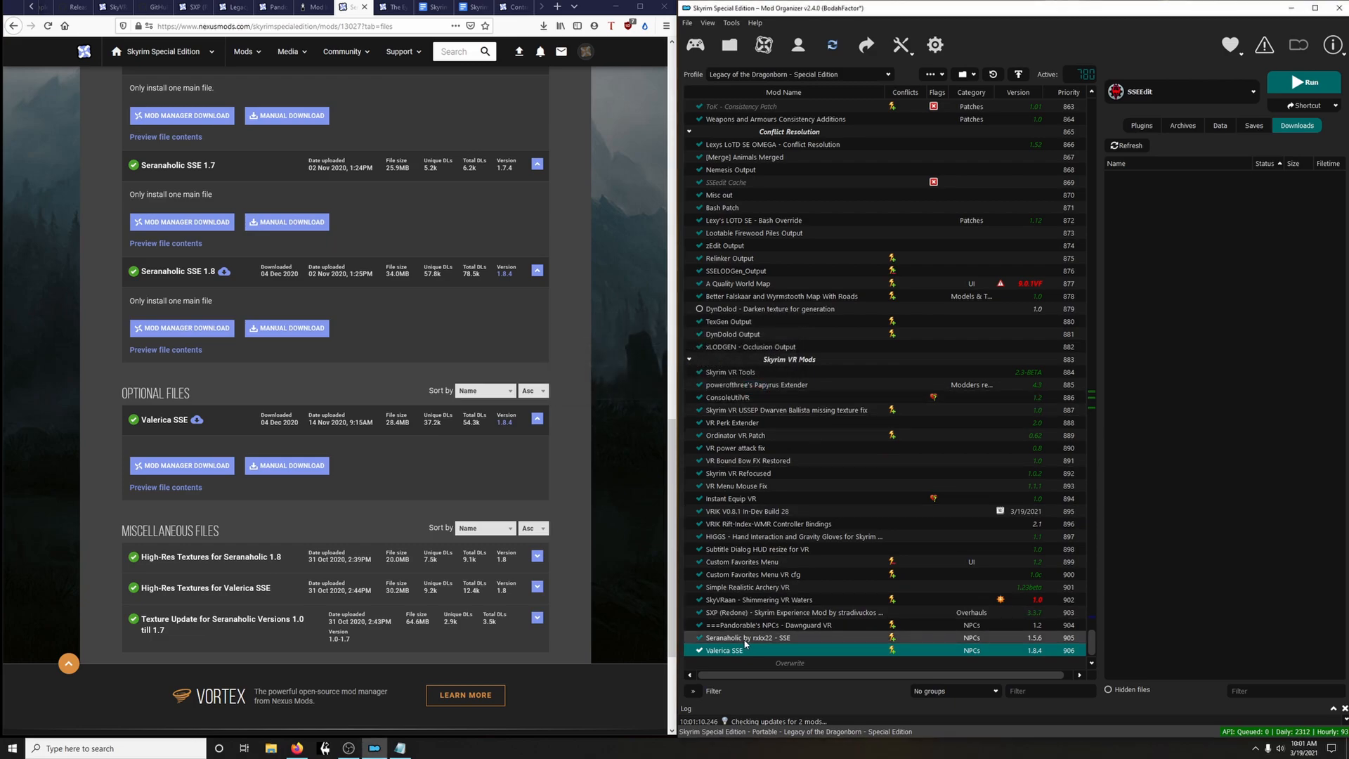
View The Eyes of Beauty - Vampire Eyes page, find that mod by filtering for "eyes" and disable it, clearing the filter
click(393, 8)
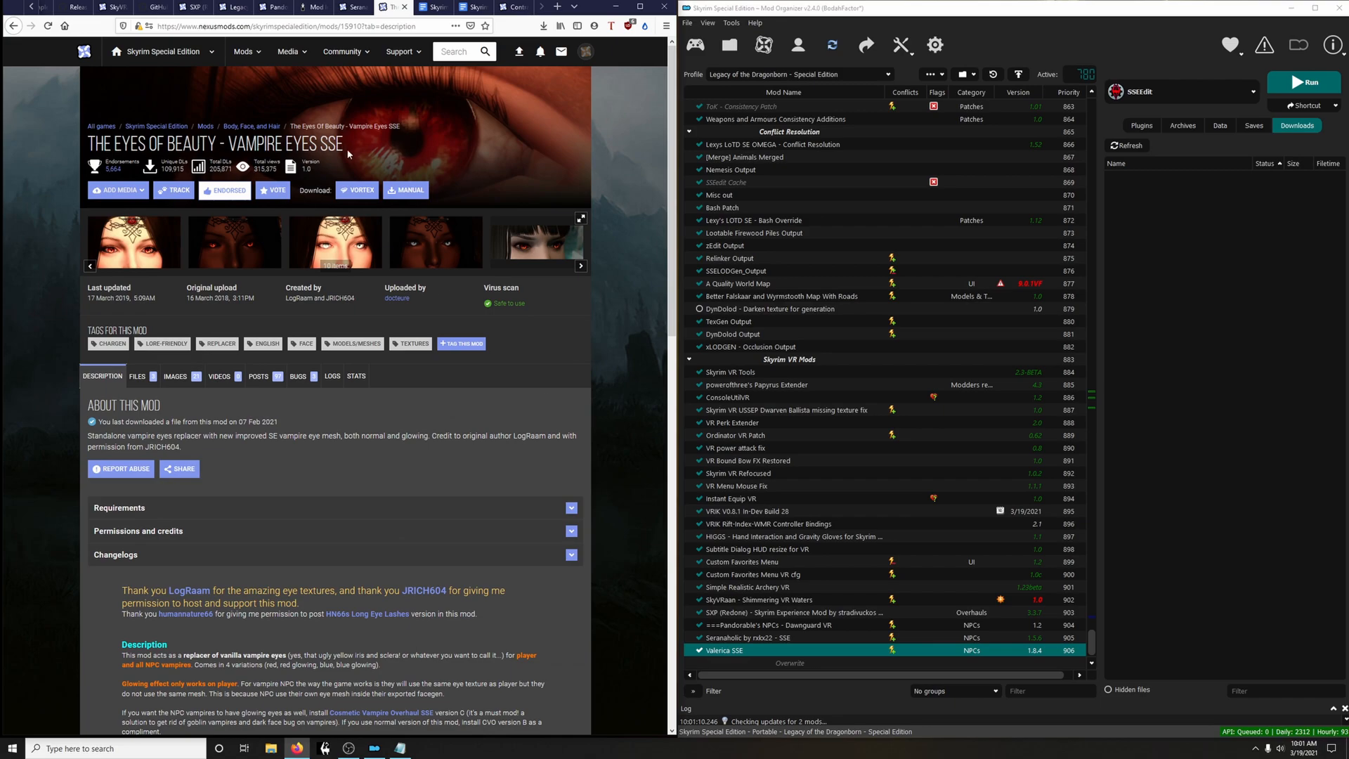
click(1044, 690)
click(1015, 691)
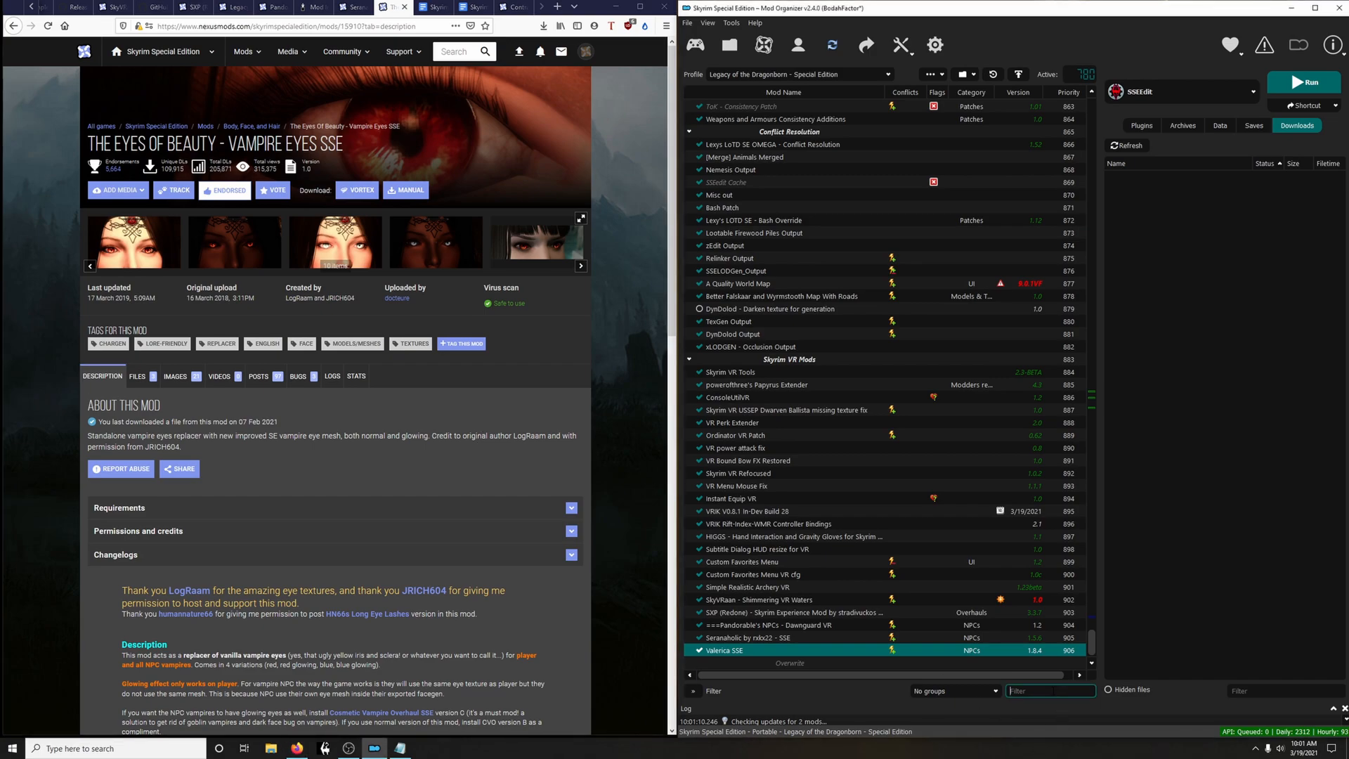
text(eyes)
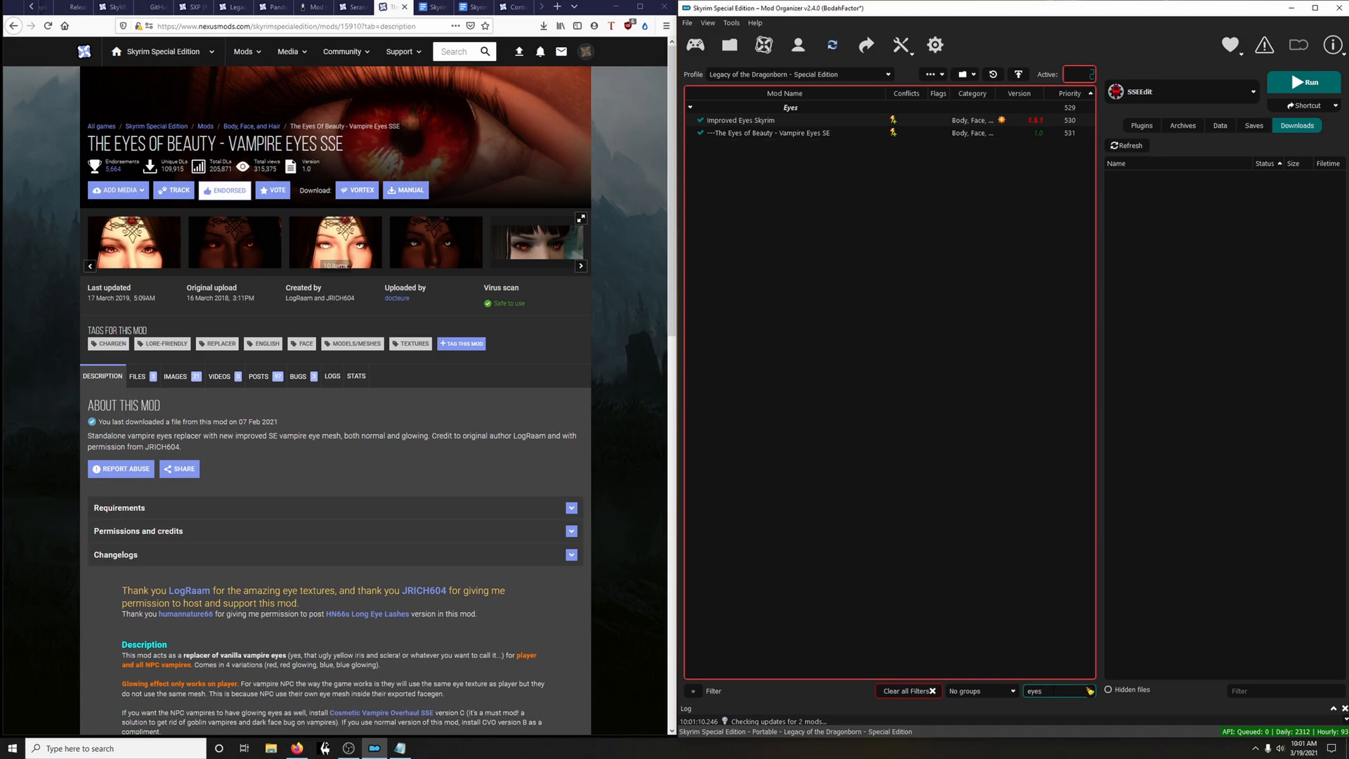
click(727, 135)
click(701, 133)
click(1089, 691)
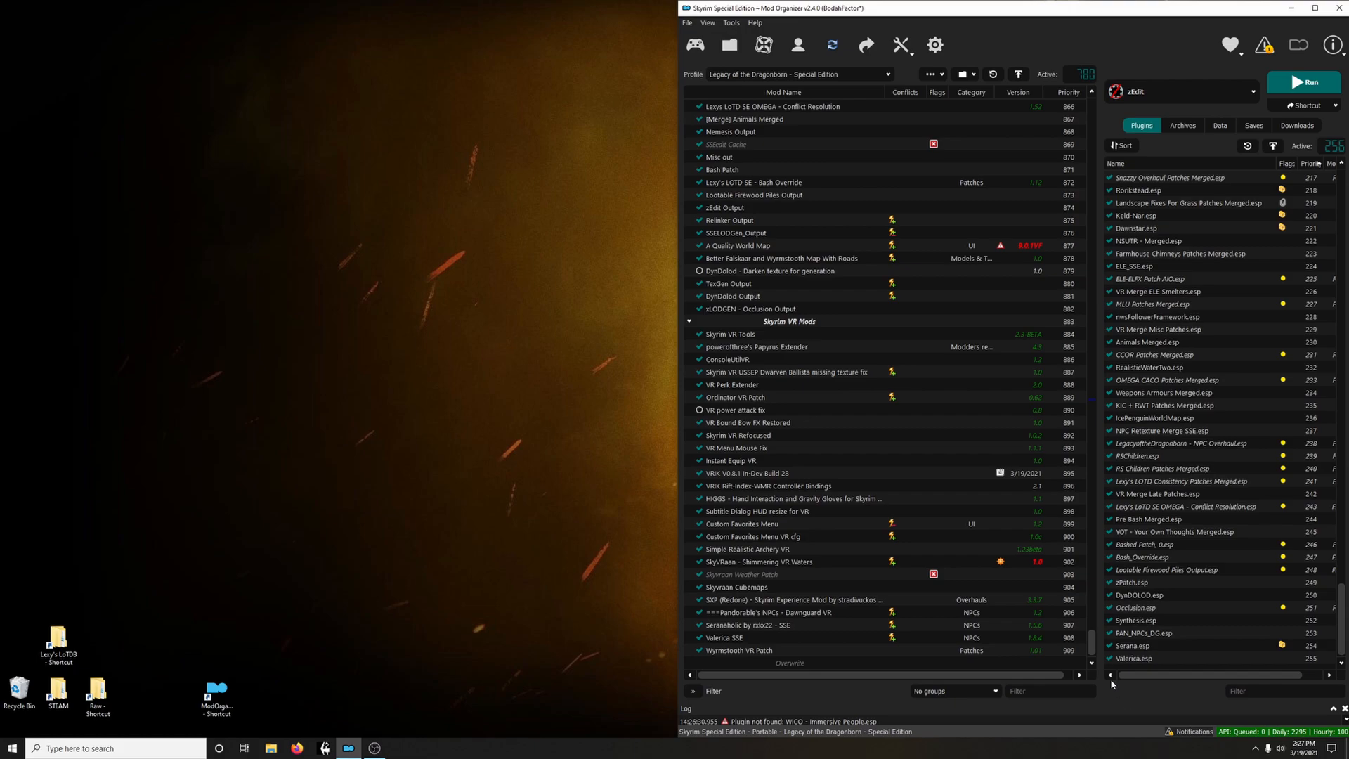
Unhide the plugins belonging to [Merge] NPC Retexture Merge SSE with the Merge Plugins Hide tool
click(901, 46)
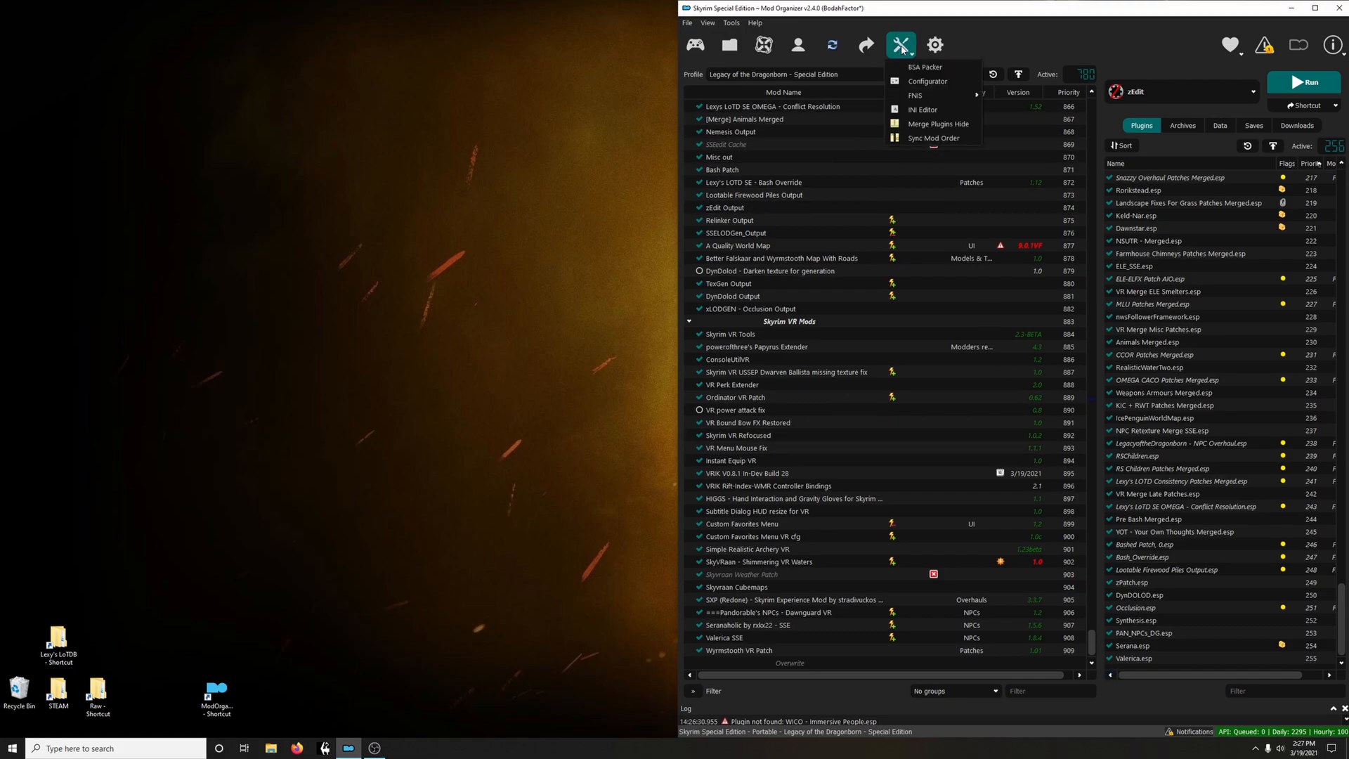
click(942, 125)
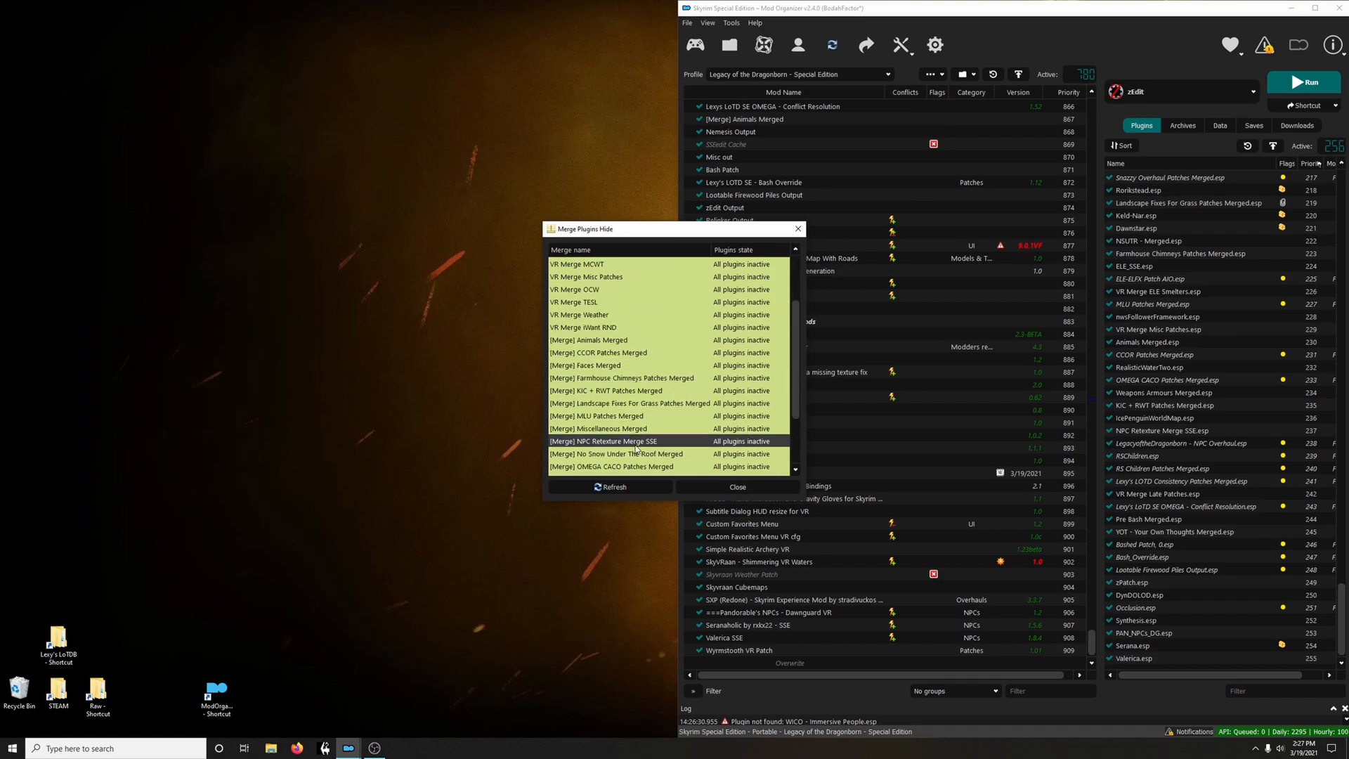
click(708, 487)
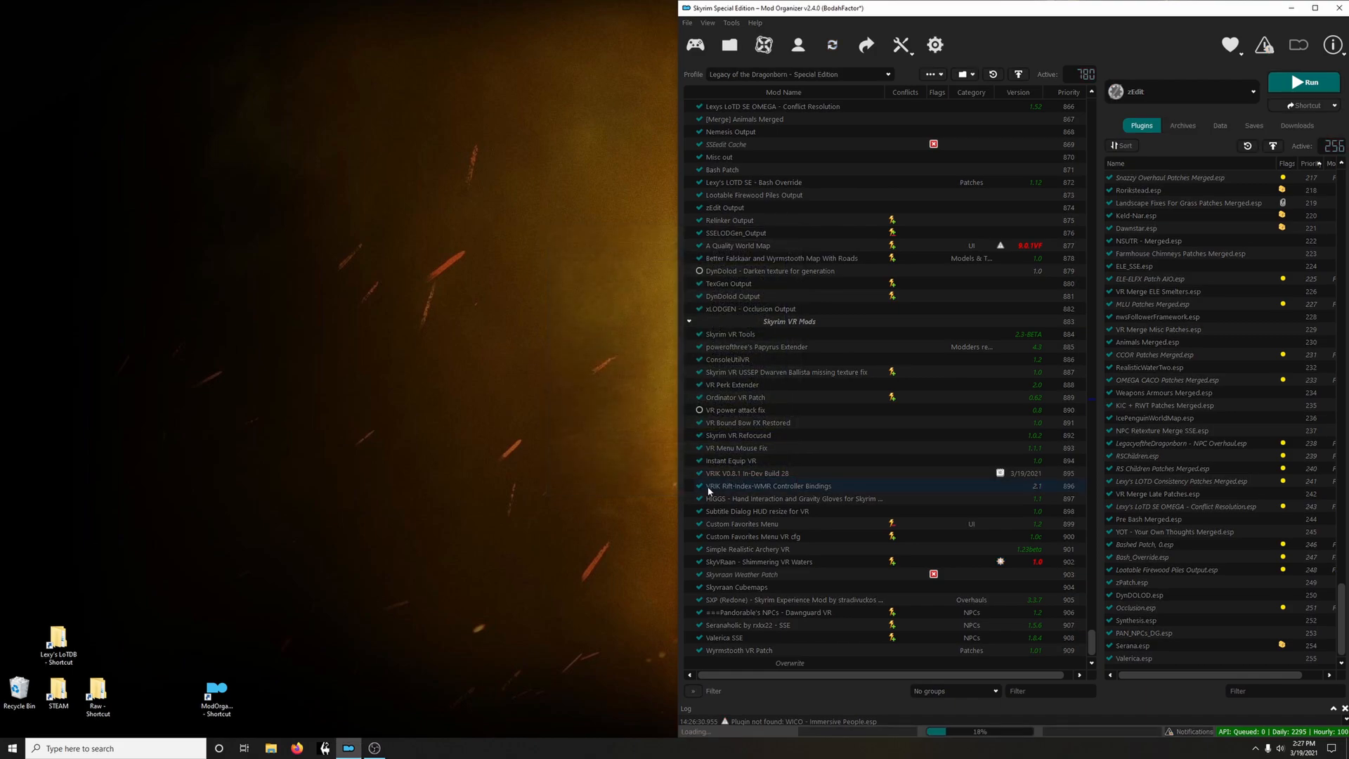
scroll(1224, 527, down, 9)
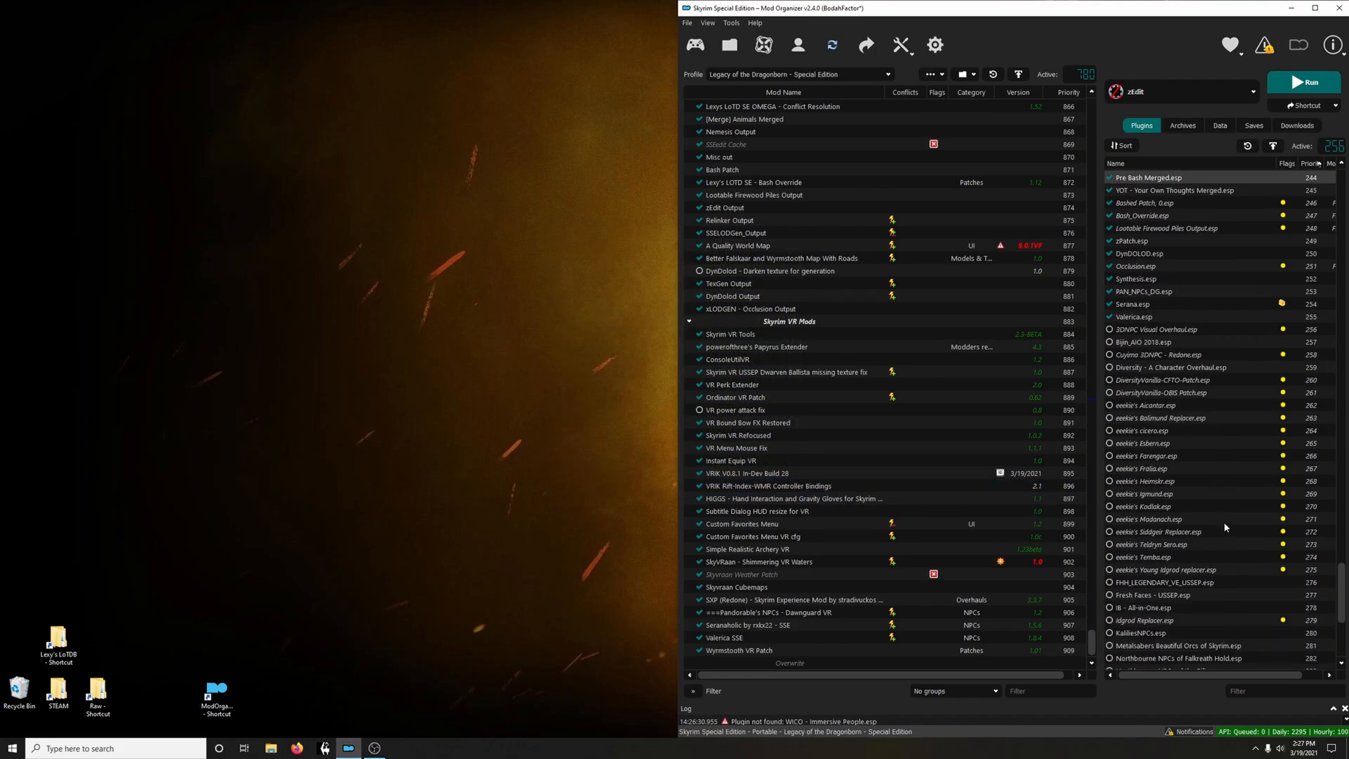
Switch to the NPC Retexture Merge SSE profile and enable its Seranaholic and Valerica SSE mods
click(783, 75)
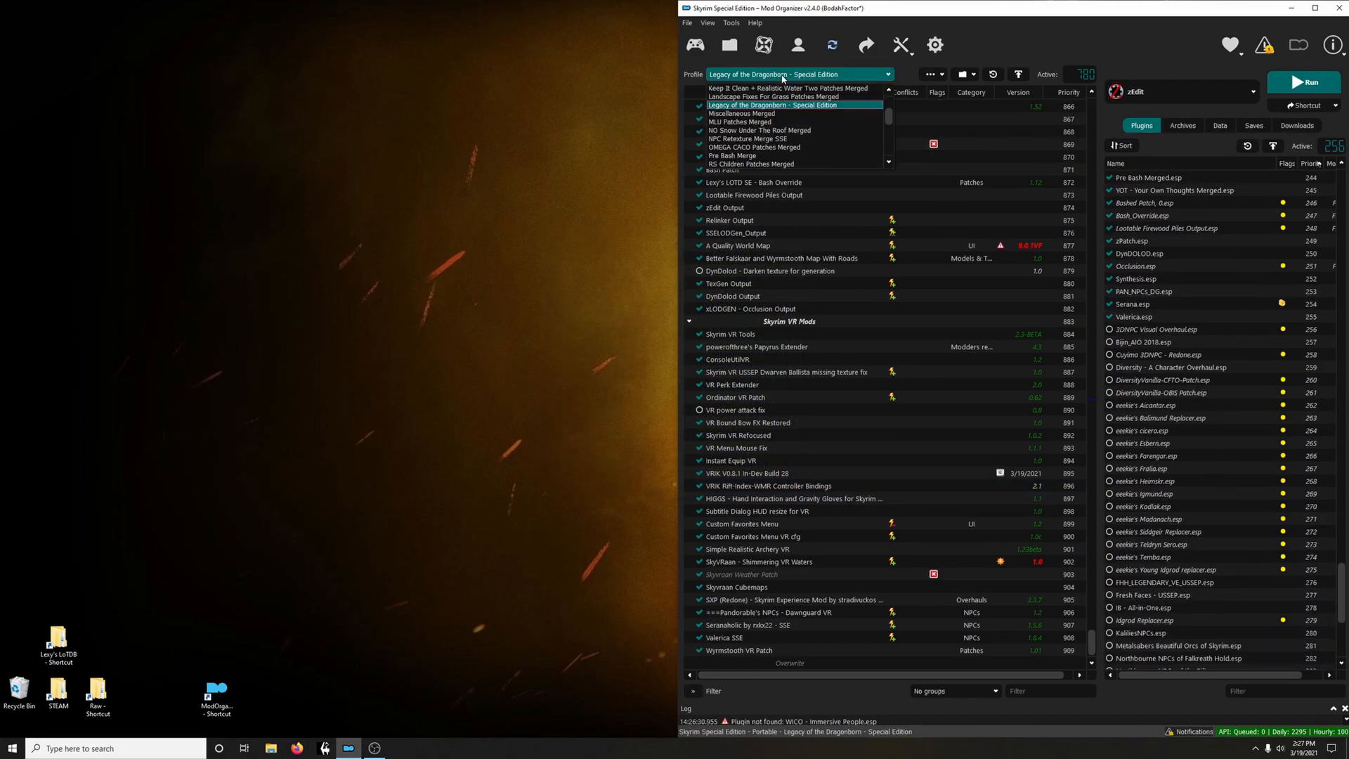
click(740, 139)
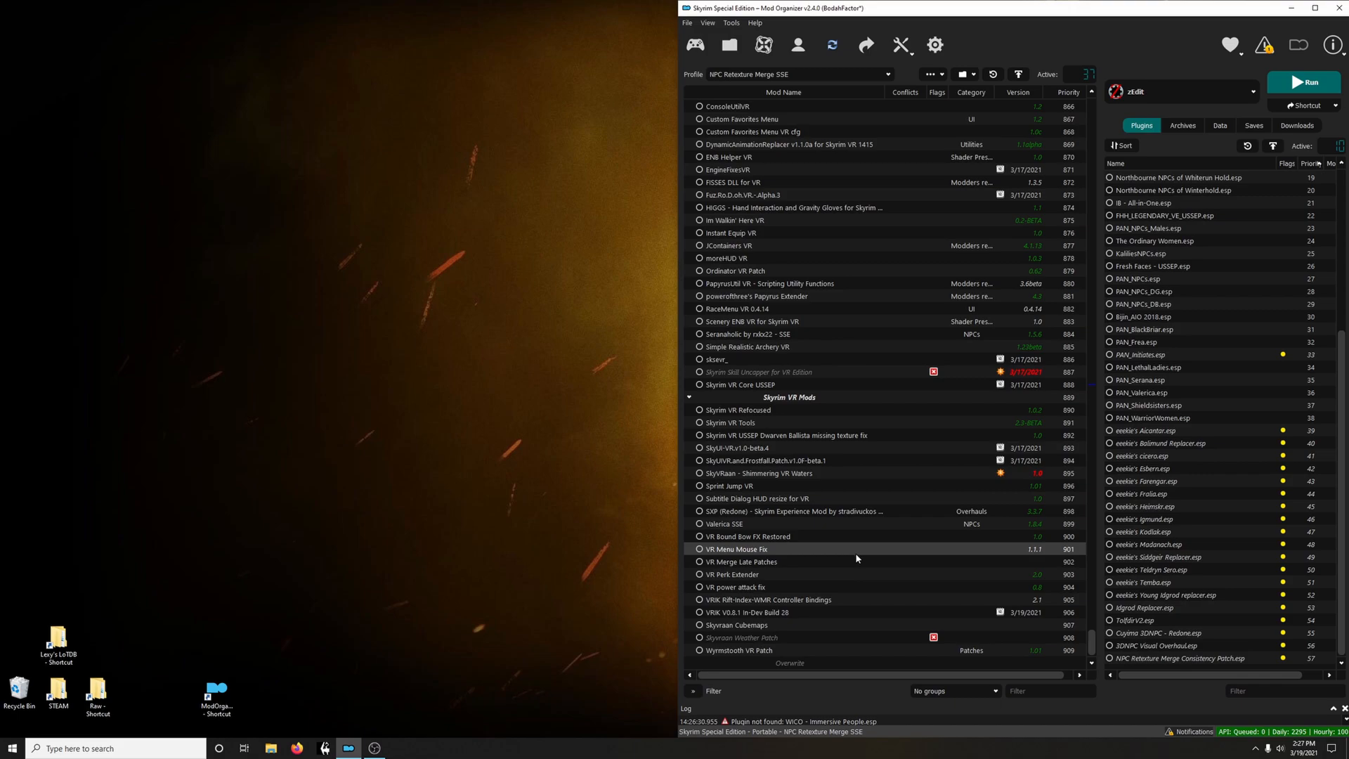
click(699, 334)
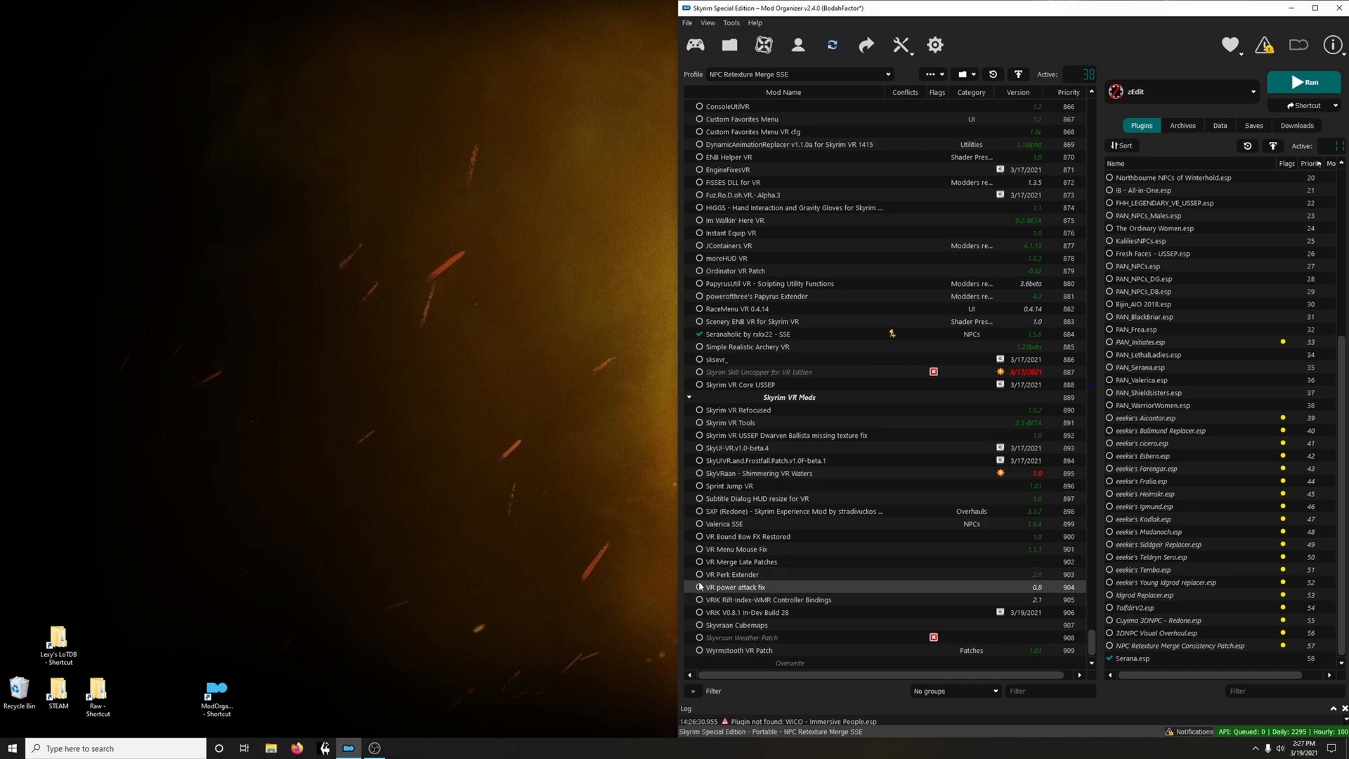
click(699, 524)
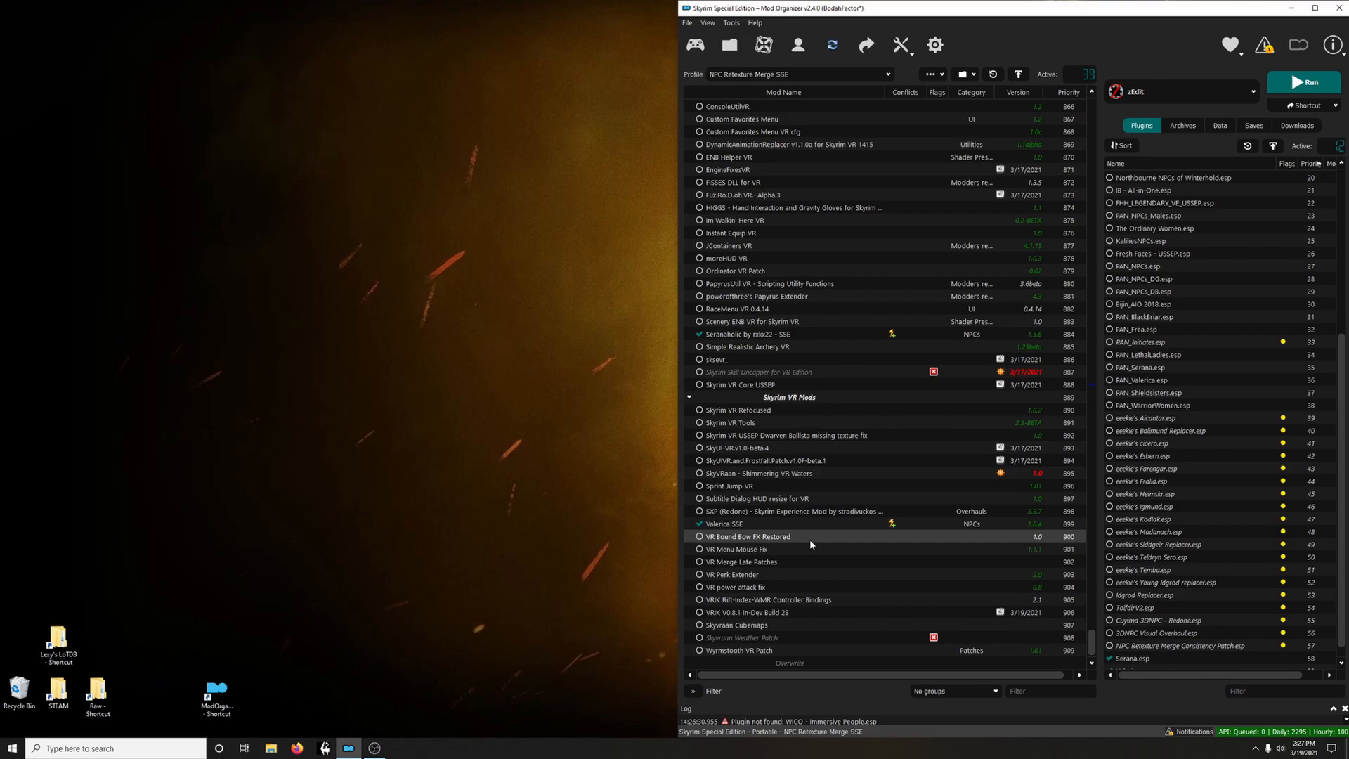
Filter the mods by "pand", enable ===Pandorable's NPCs - Dawnguard VR and clear the filter
click(1054, 691)
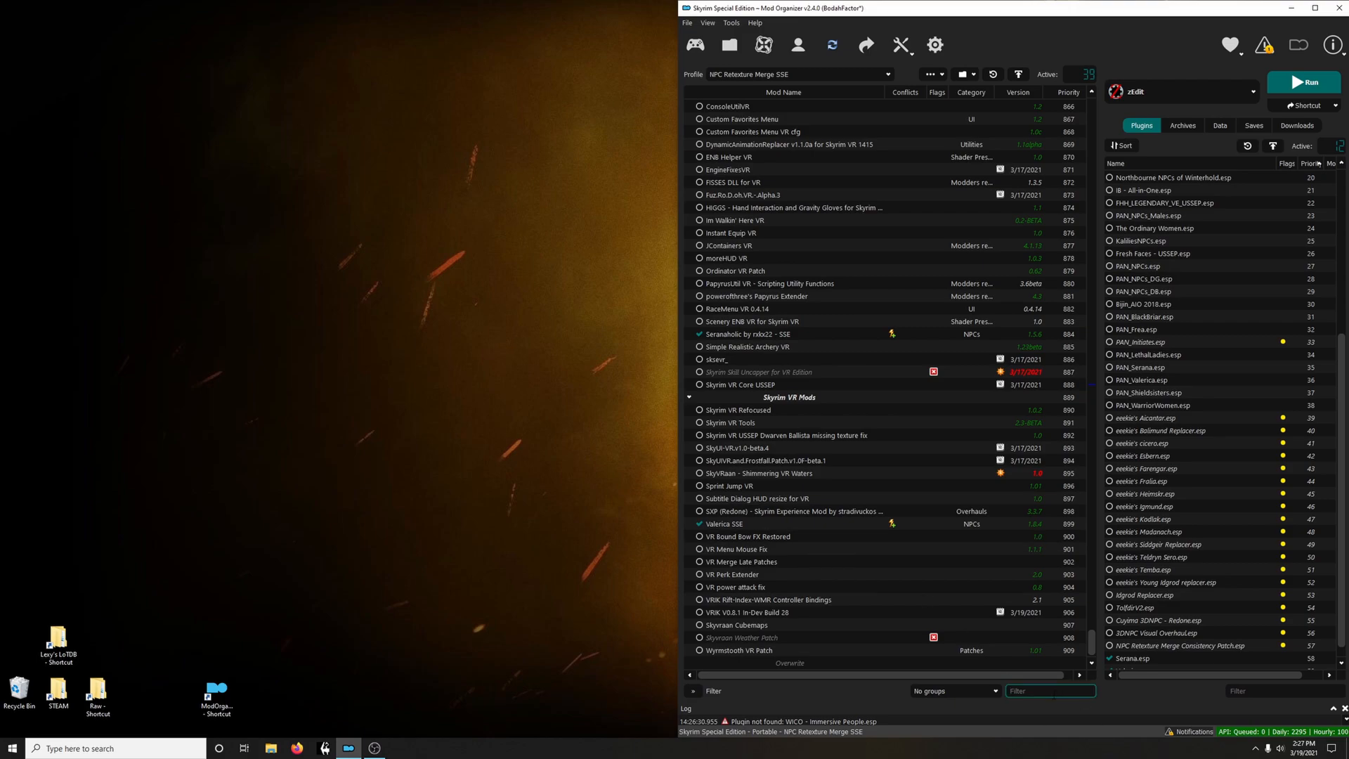
text(pand)
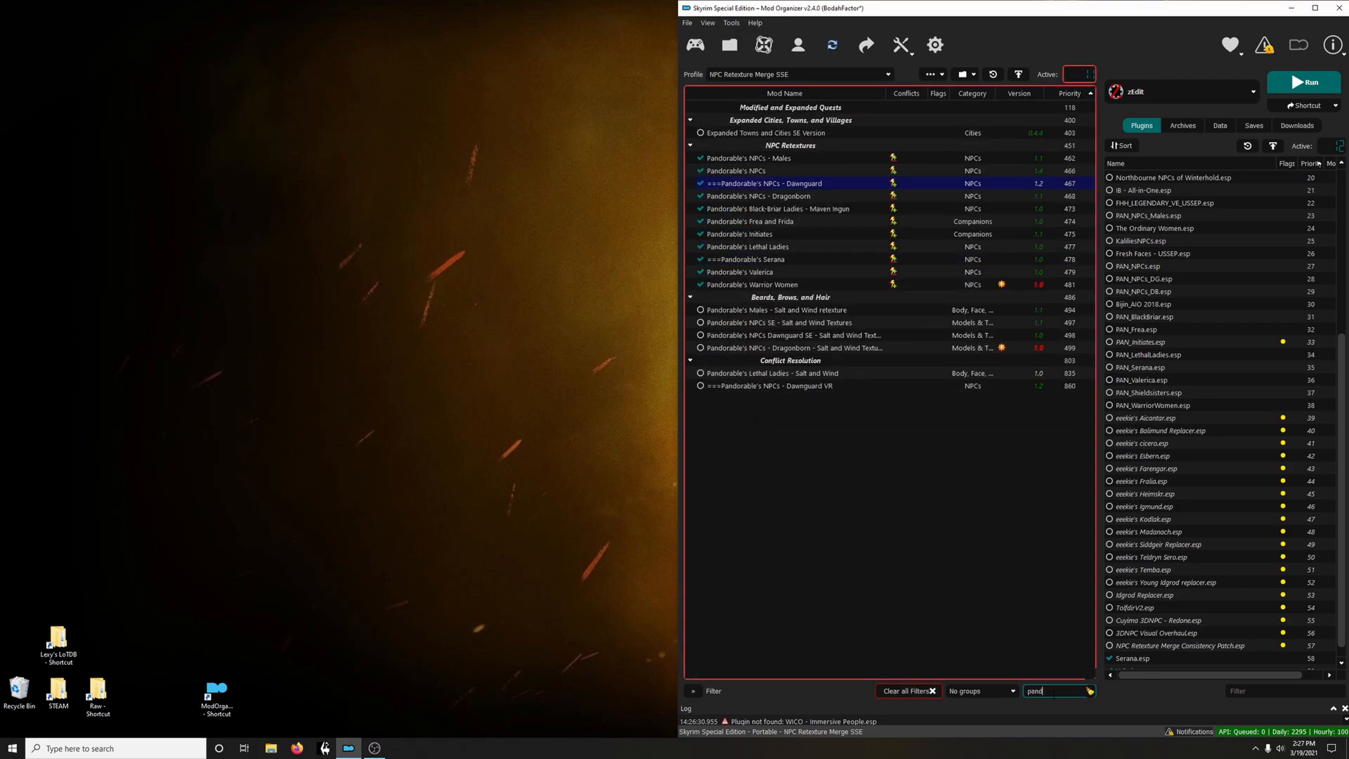
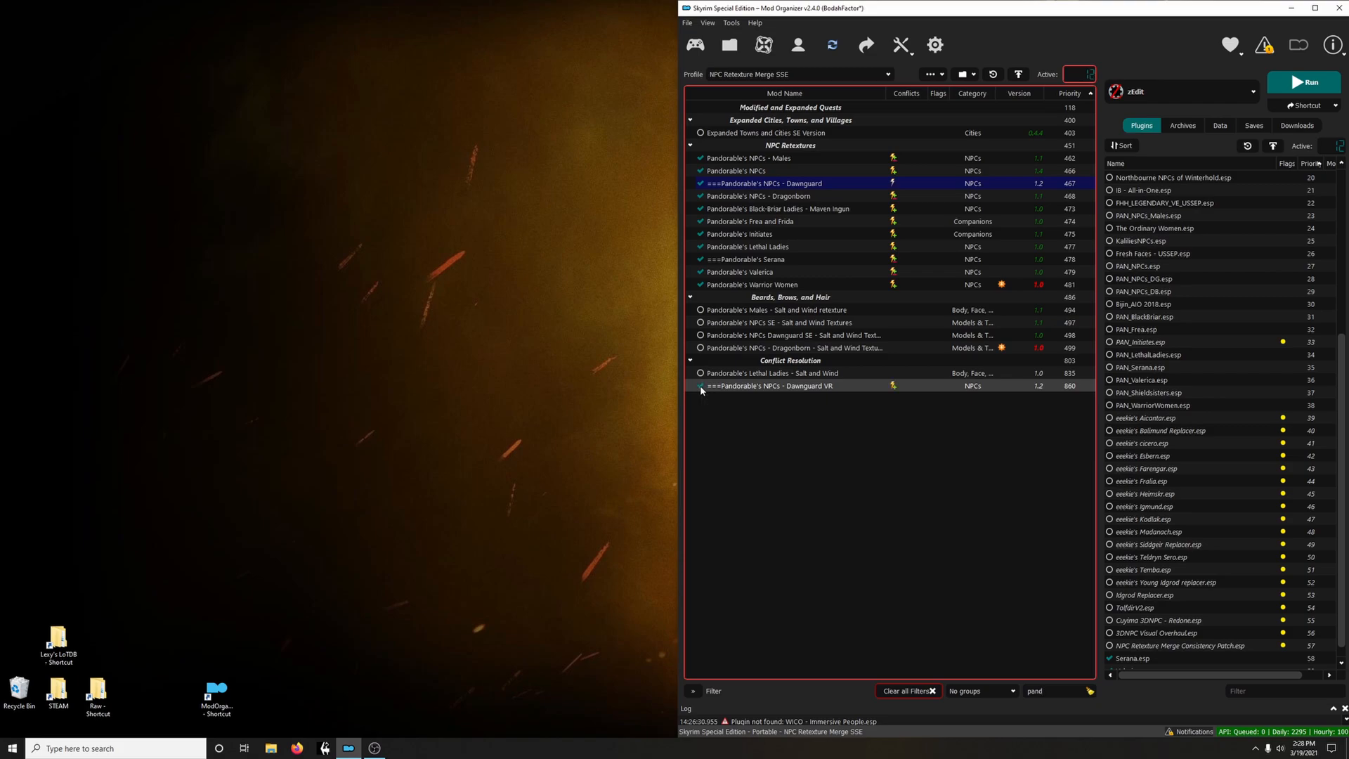
click(1090, 691)
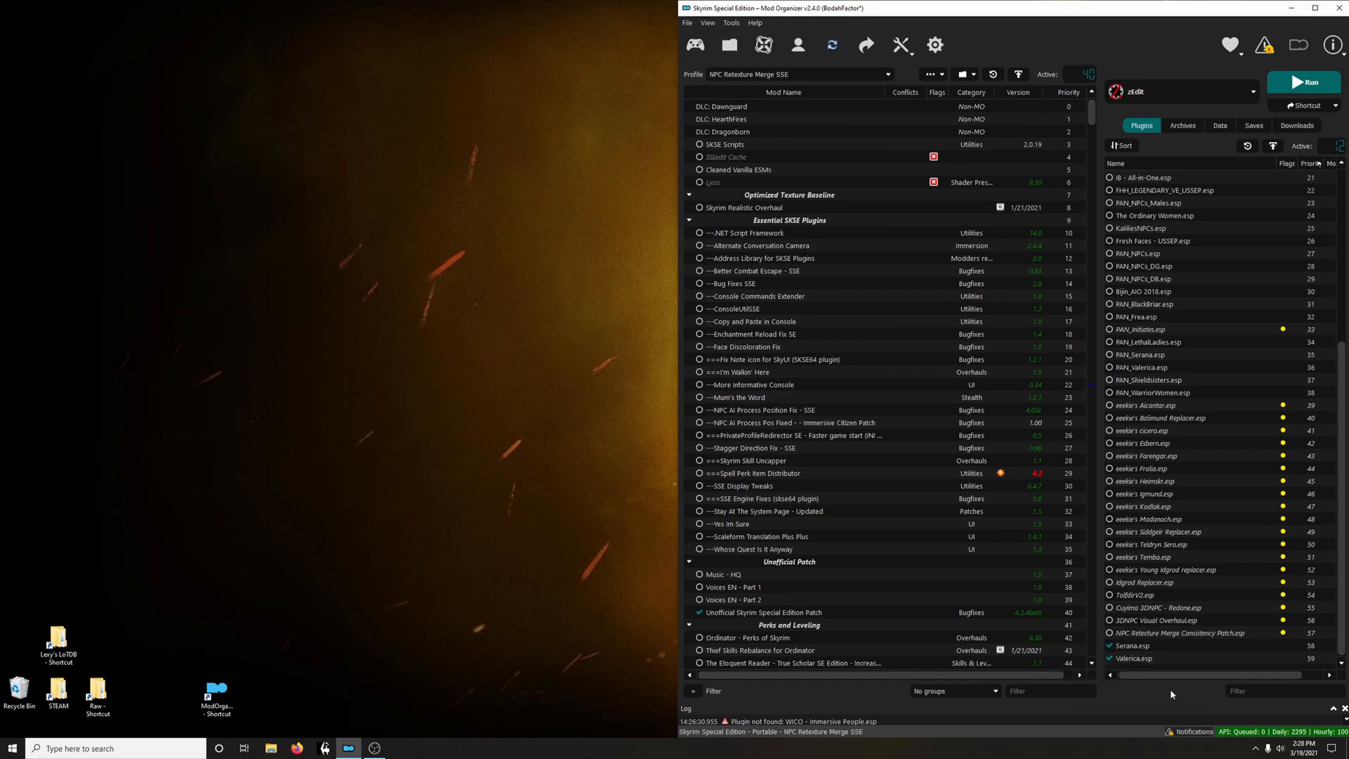
Move Serana.esp and Valerica.esp in the load order to directly after PAN_Valerica.esp
click(1157, 647)
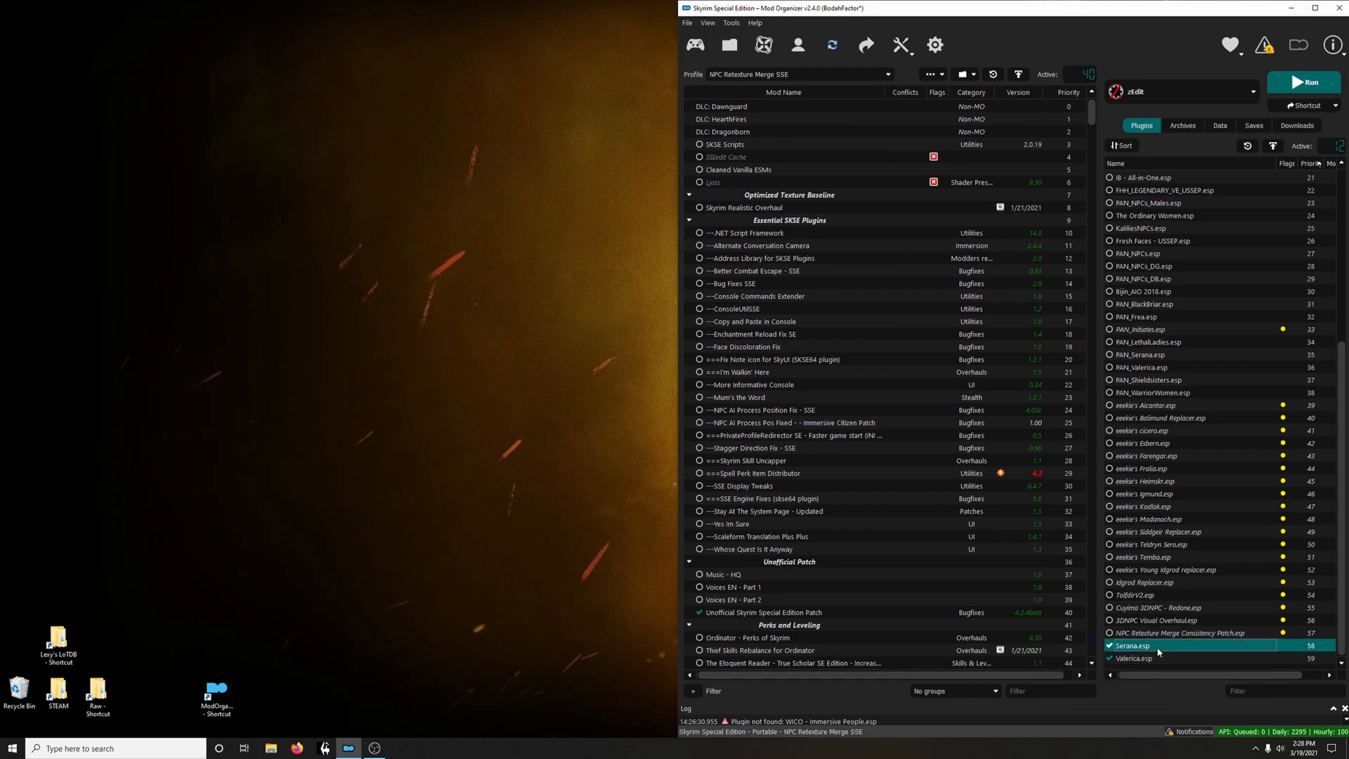
shift+click(1156, 660)
drag(1155, 660, 1223, 374)
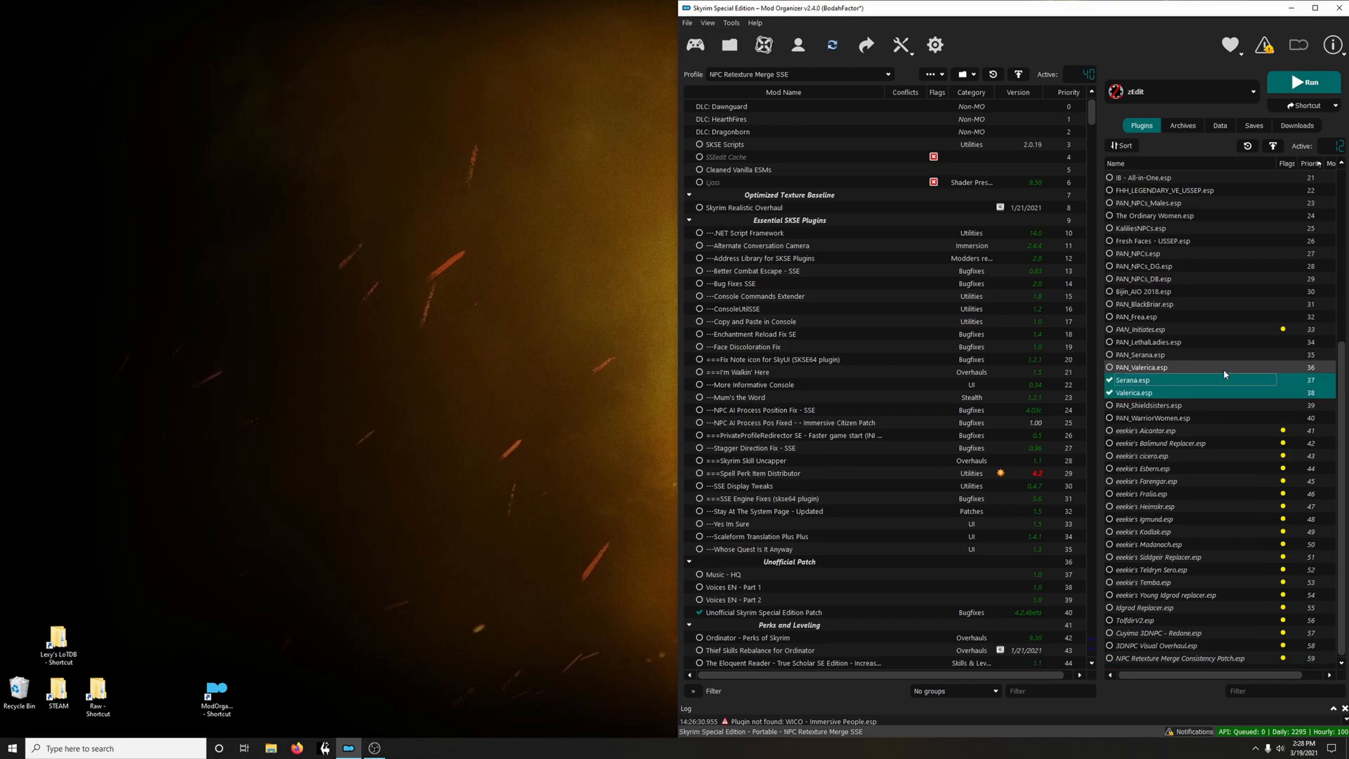
Move PAN_Serana.esp and PAN_Valerica.esp to the end of the load order, after NPC Retexture Merge Consistency Patch.esp
click(1147, 369)
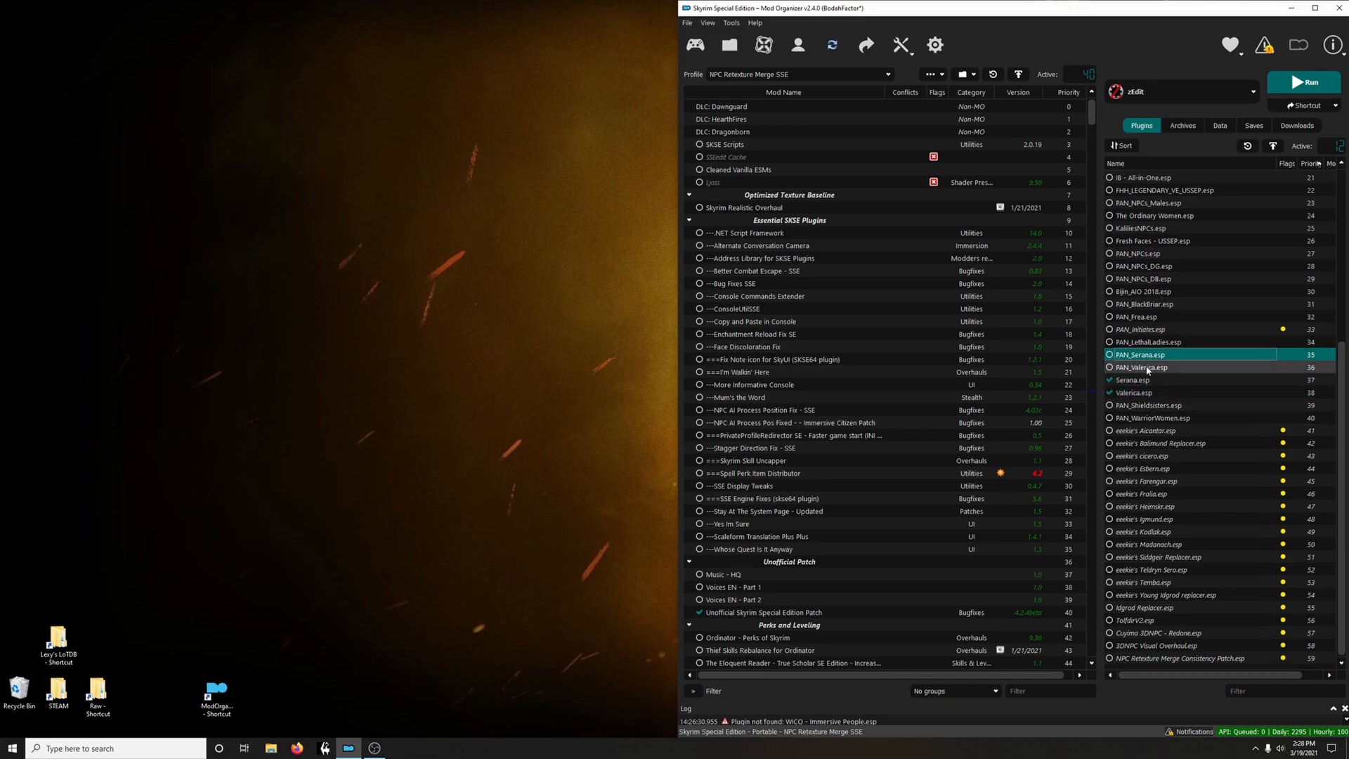
shift+click(1147, 354)
drag(1148, 360, 1196, 646)
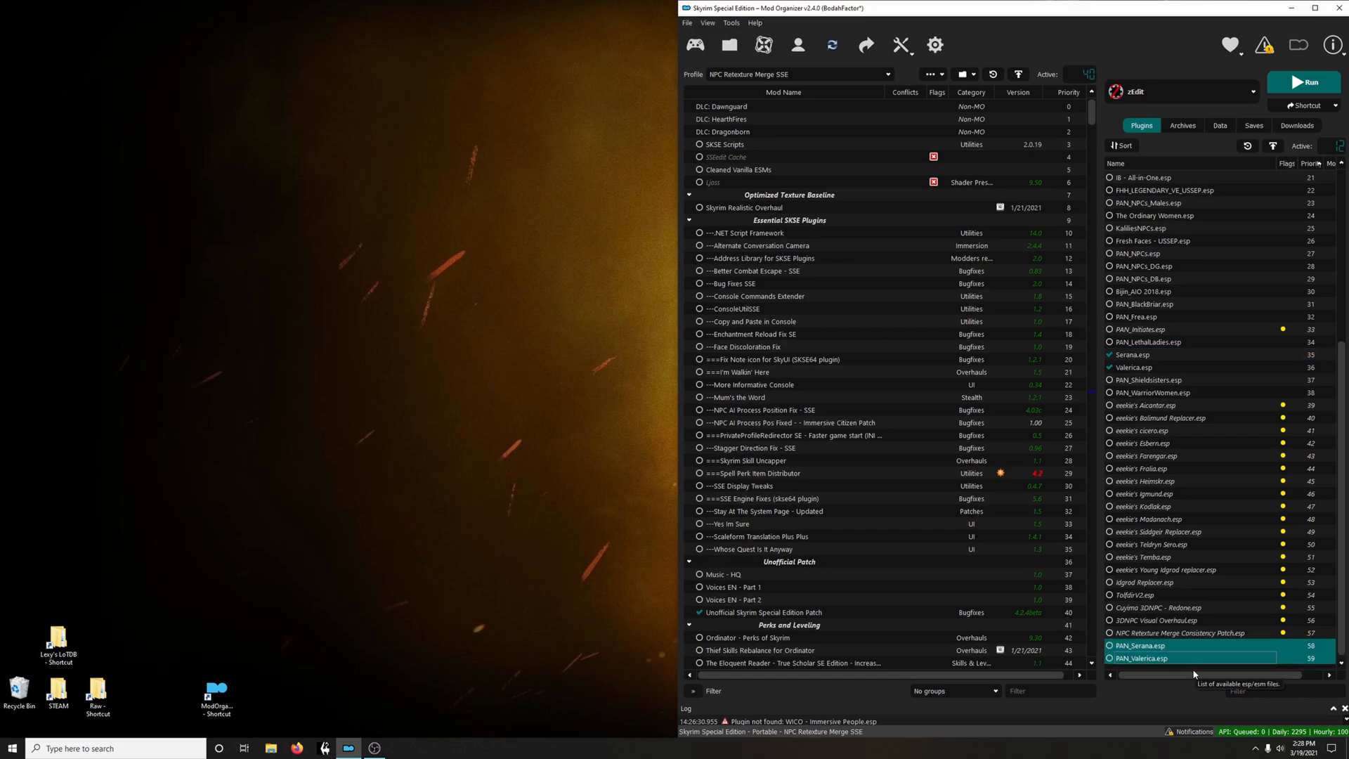
Filter the mods by "pand", disable ===Pandorable's NPCs - Dawnguard and clear the filter
click(1167, 659)
click(1039, 694)
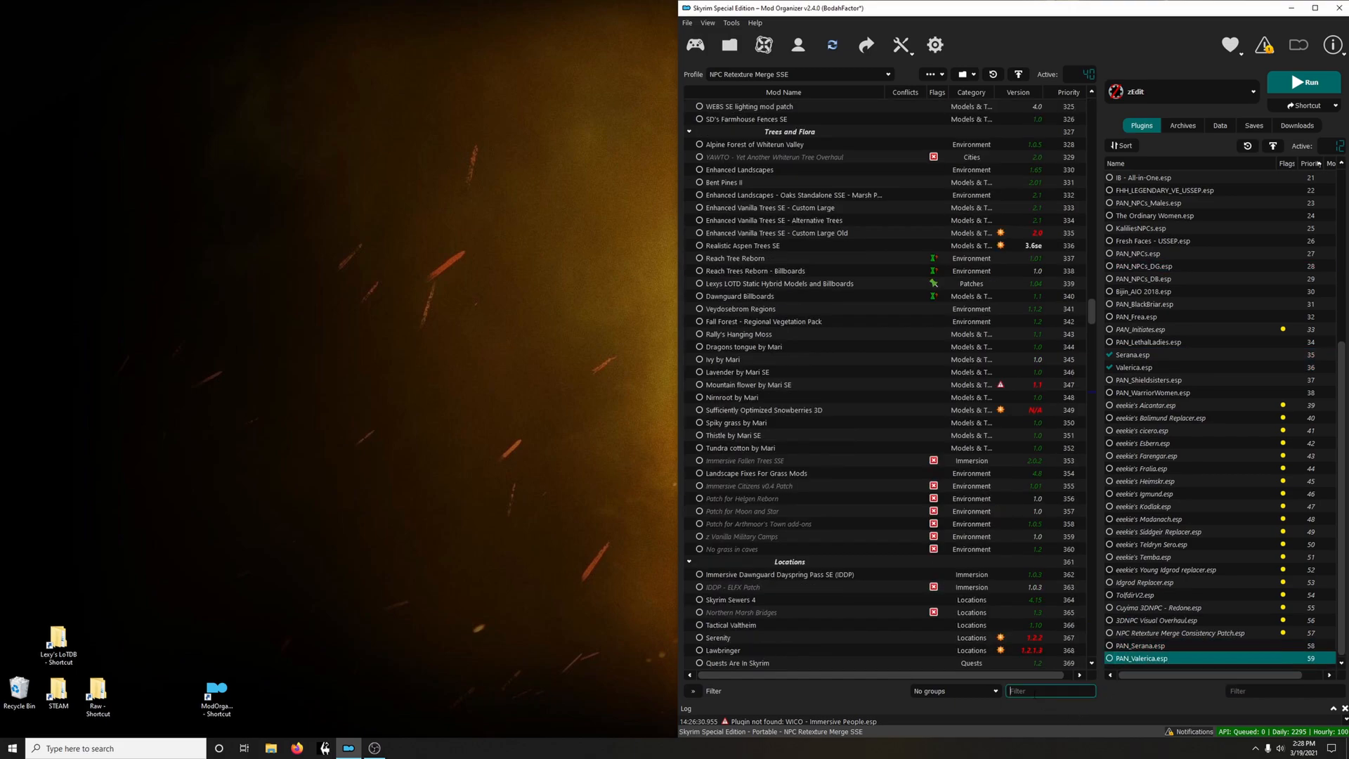
text(pand)
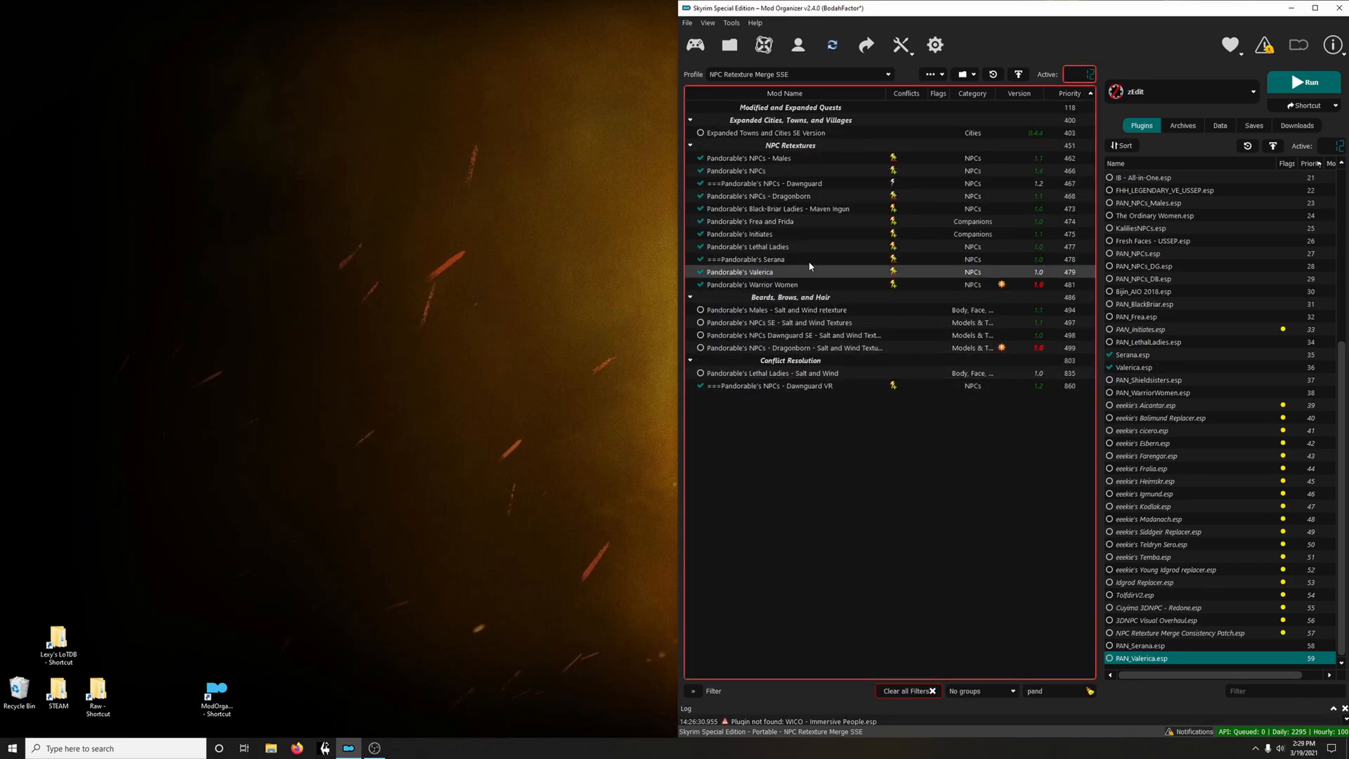
click(797, 184)
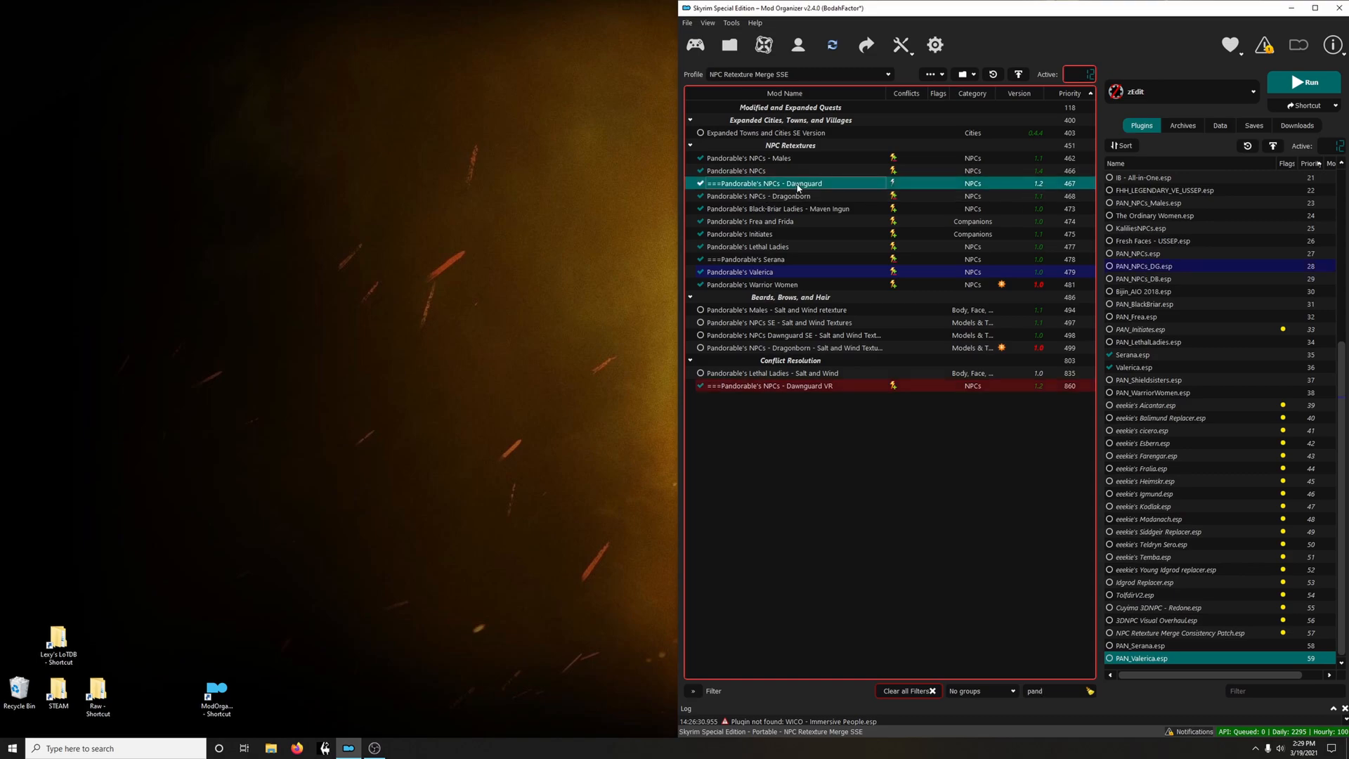
click(701, 185)
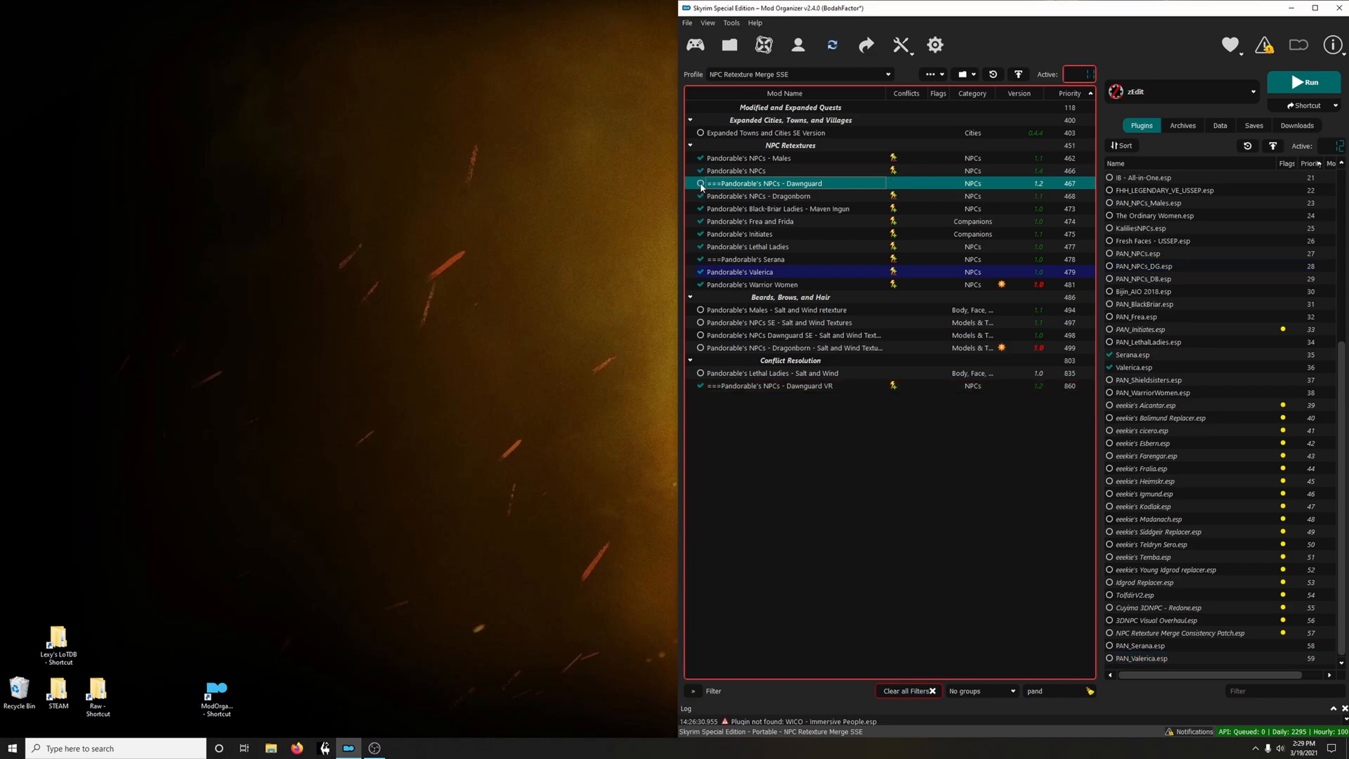
click(1090, 691)
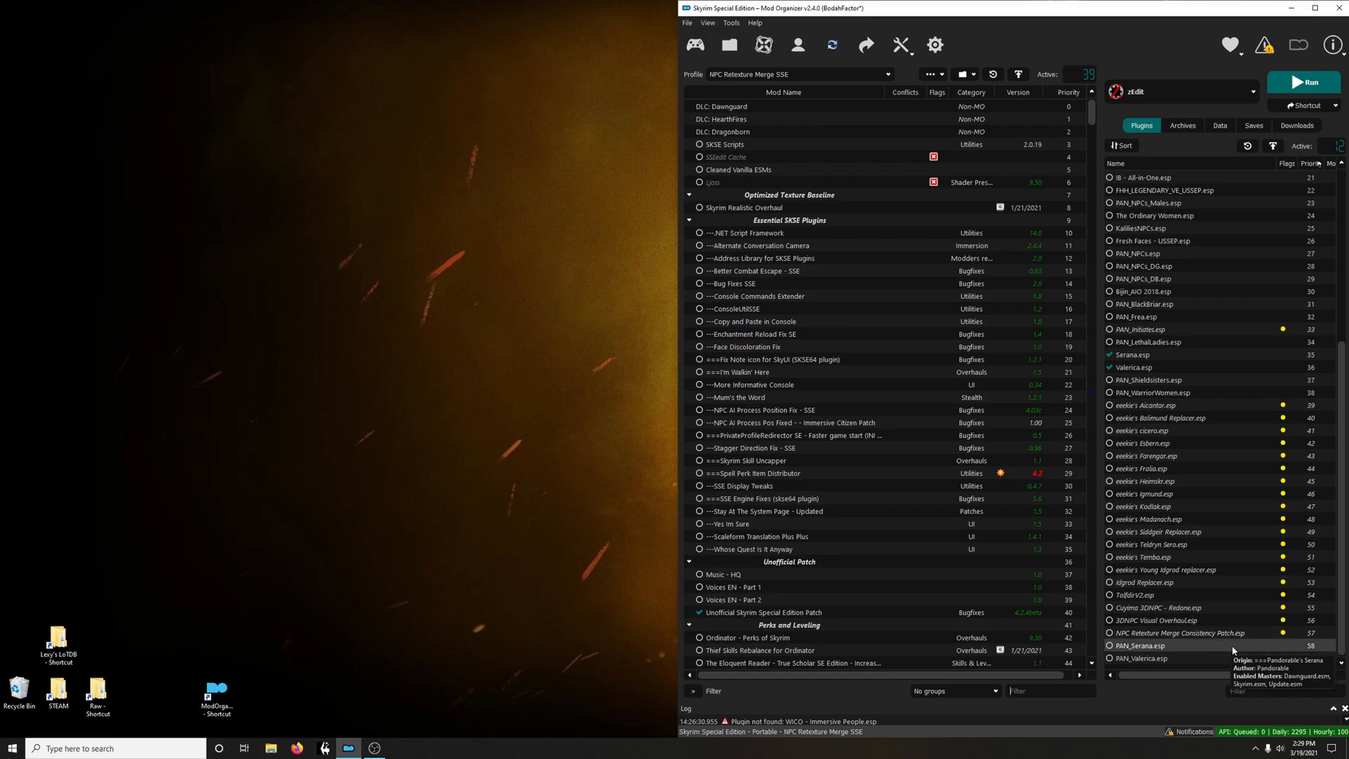
Launch zEdit and start a plugin-merging session for Skyrim SE
click(1213, 91)
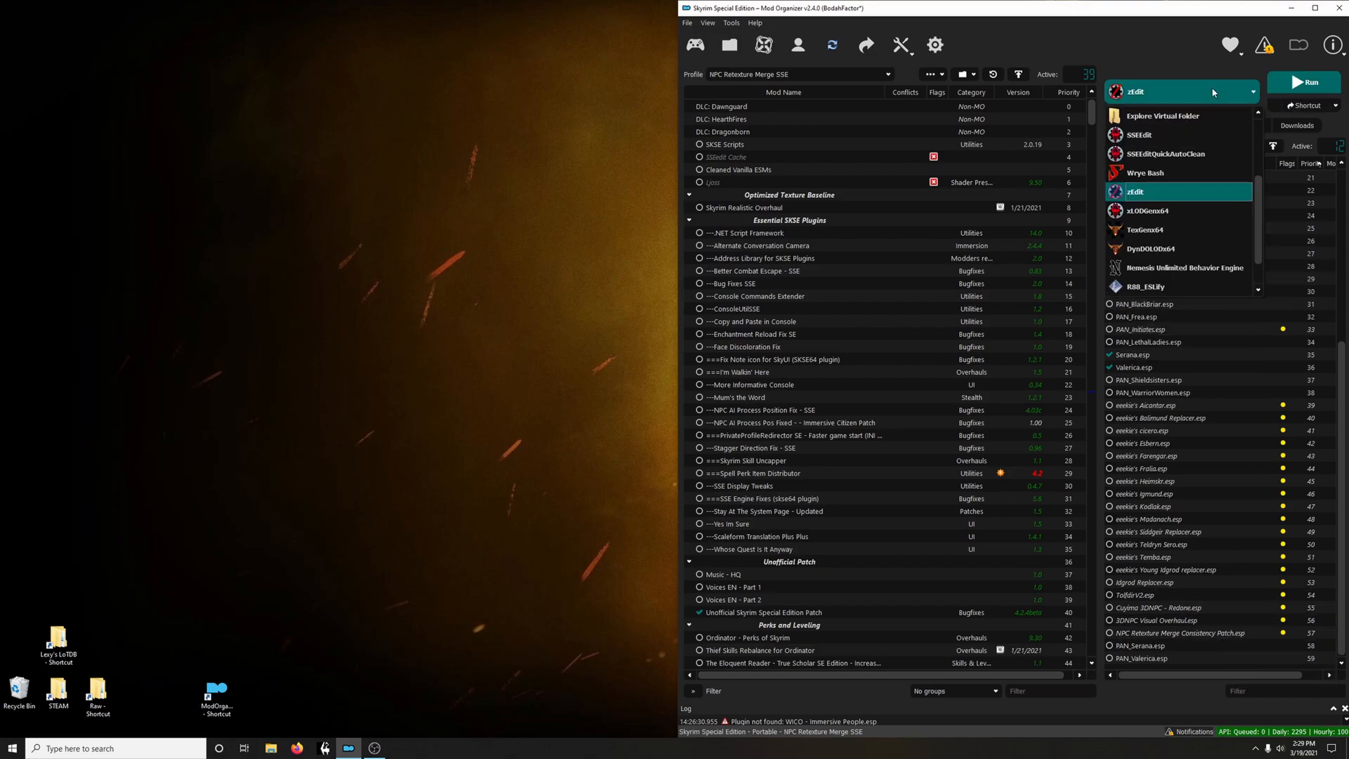
click(1186, 195)
click(1300, 80)
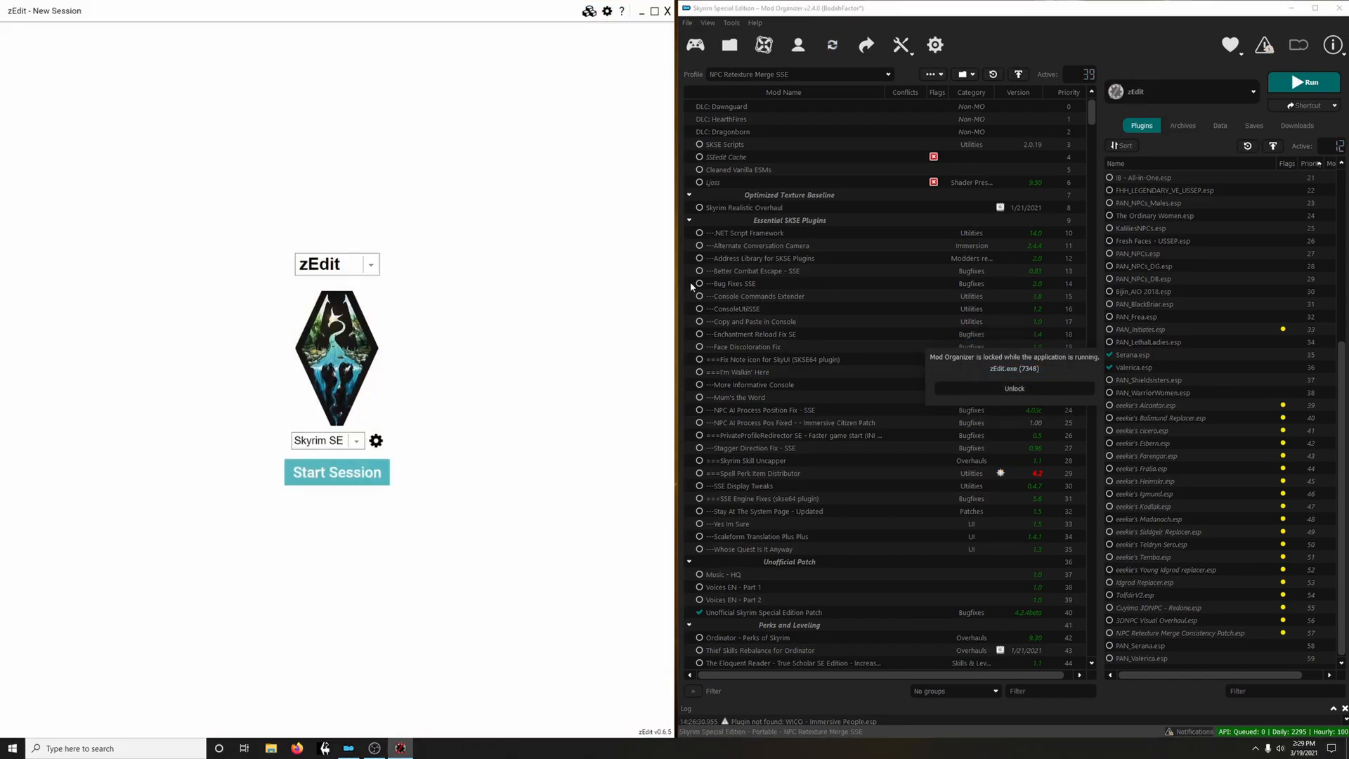
click(356, 272)
click(322, 266)
click(385, 476)
click(337, 264)
click(330, 328)
click(385, 474)
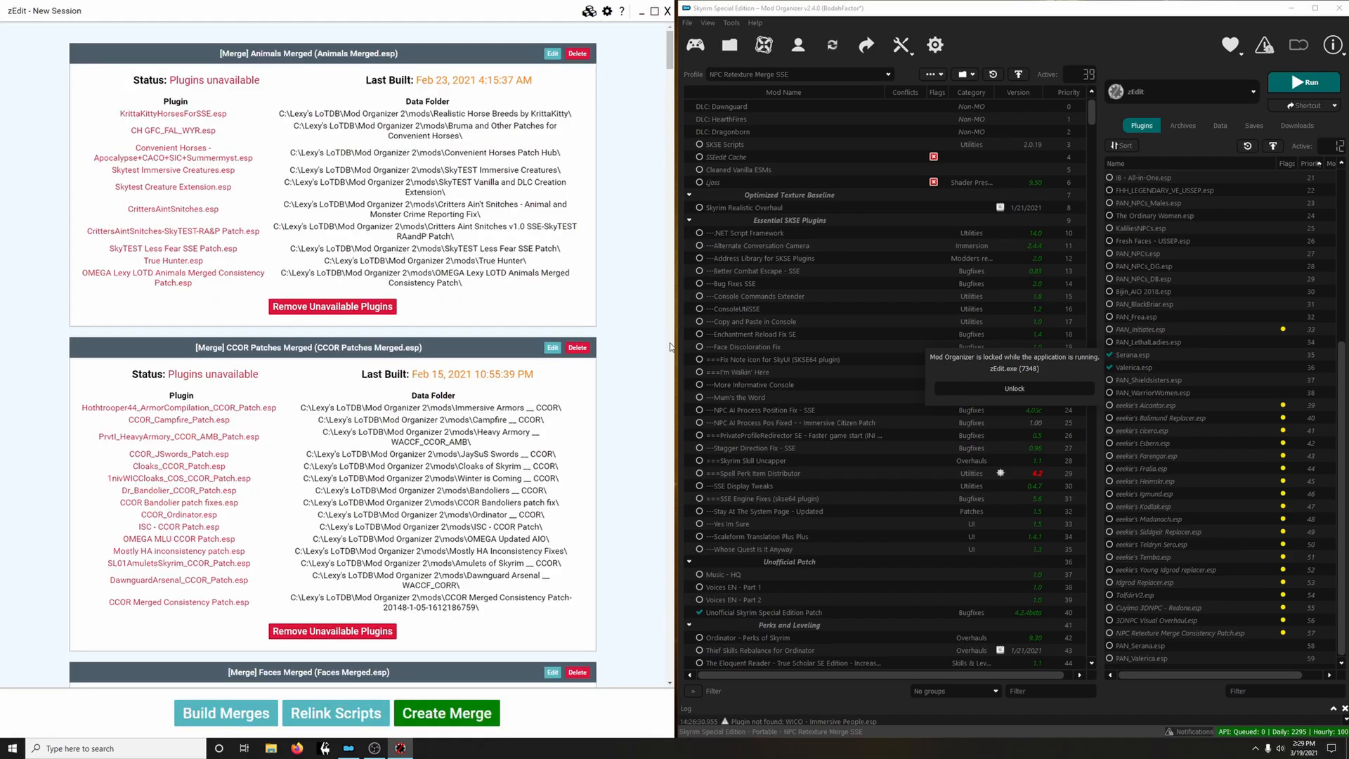
Edit the NPC Retexture Merge SSE merge to include Serana.esp and Valerica.esp and exclude PAN_Serana.esp and PAN_Valerica.esp
scroll(555, 379, down, 20)
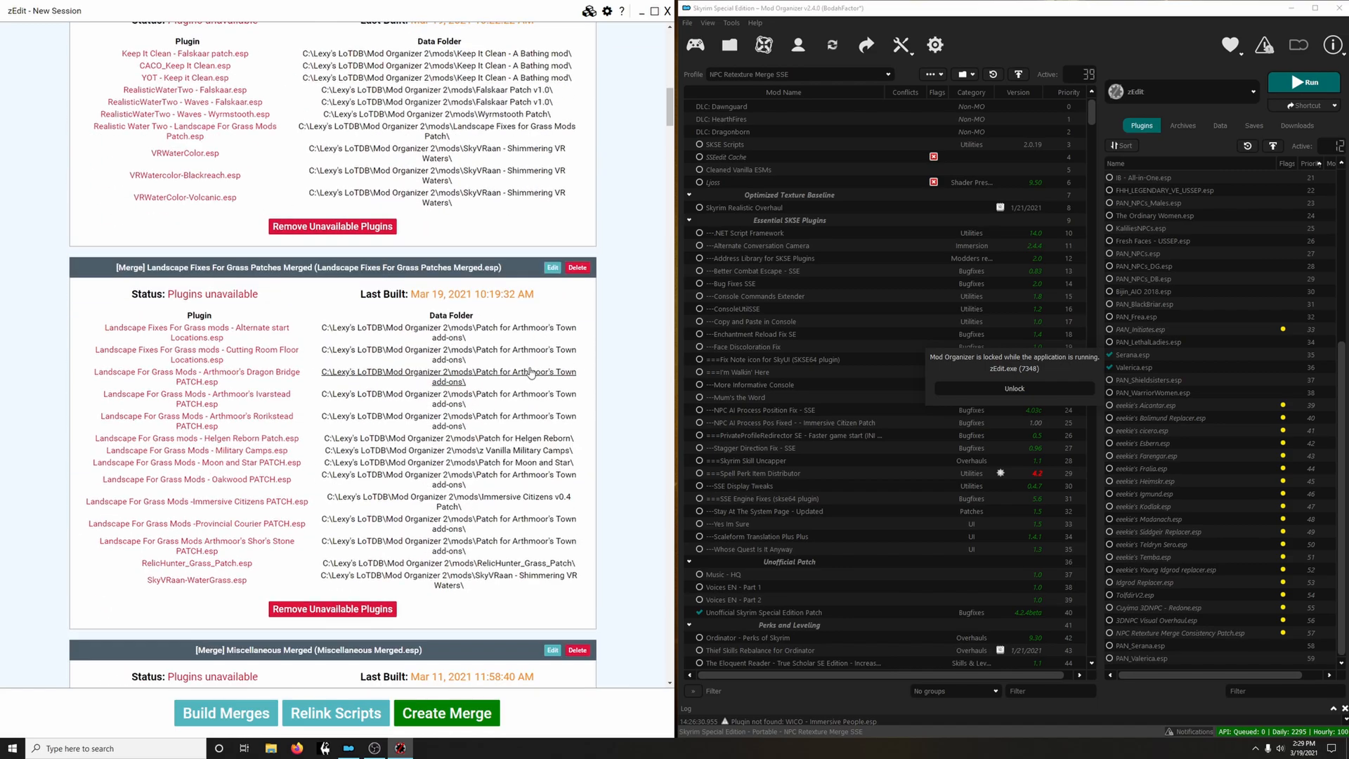
scroll(523, 375, down, 12)
scroll(548, 210, up, 5)
click(552, 164)
click(246, 135)
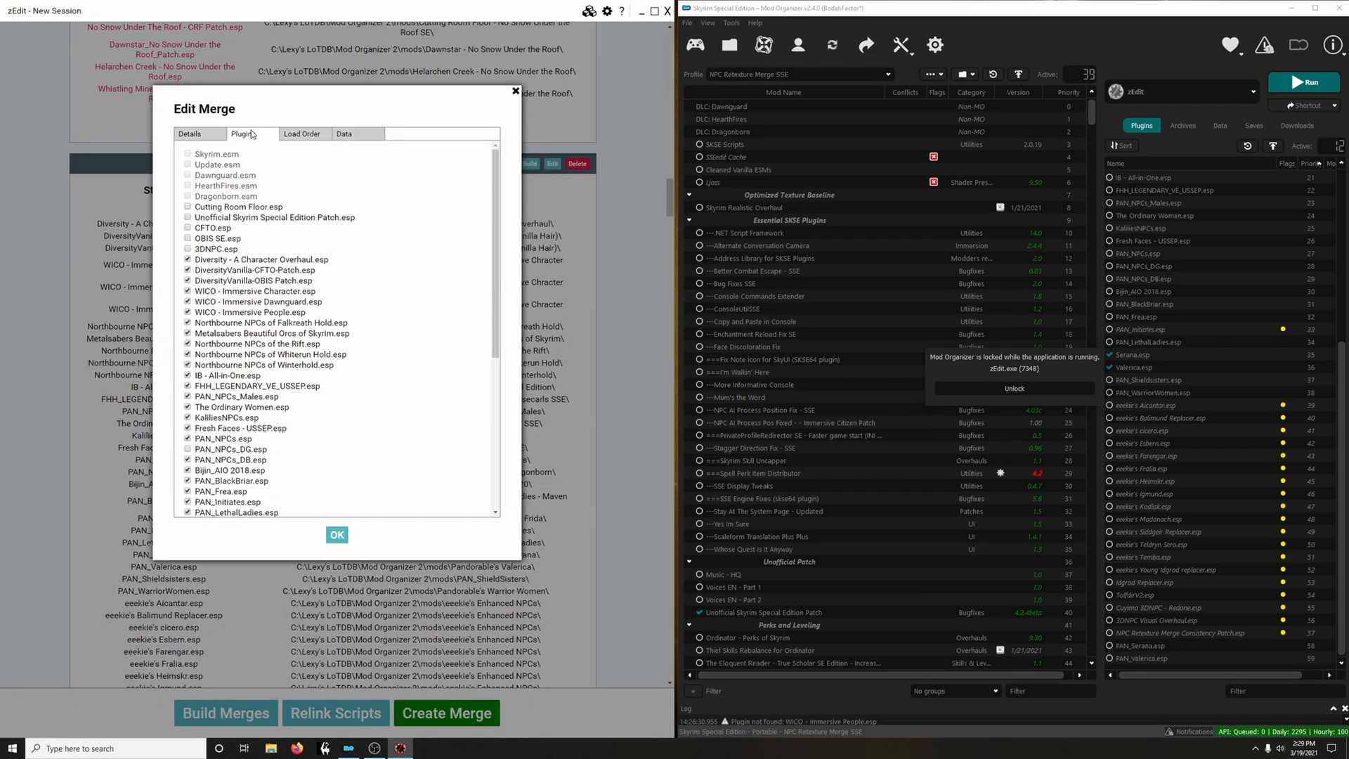
drag(498, 190, 496, 346)
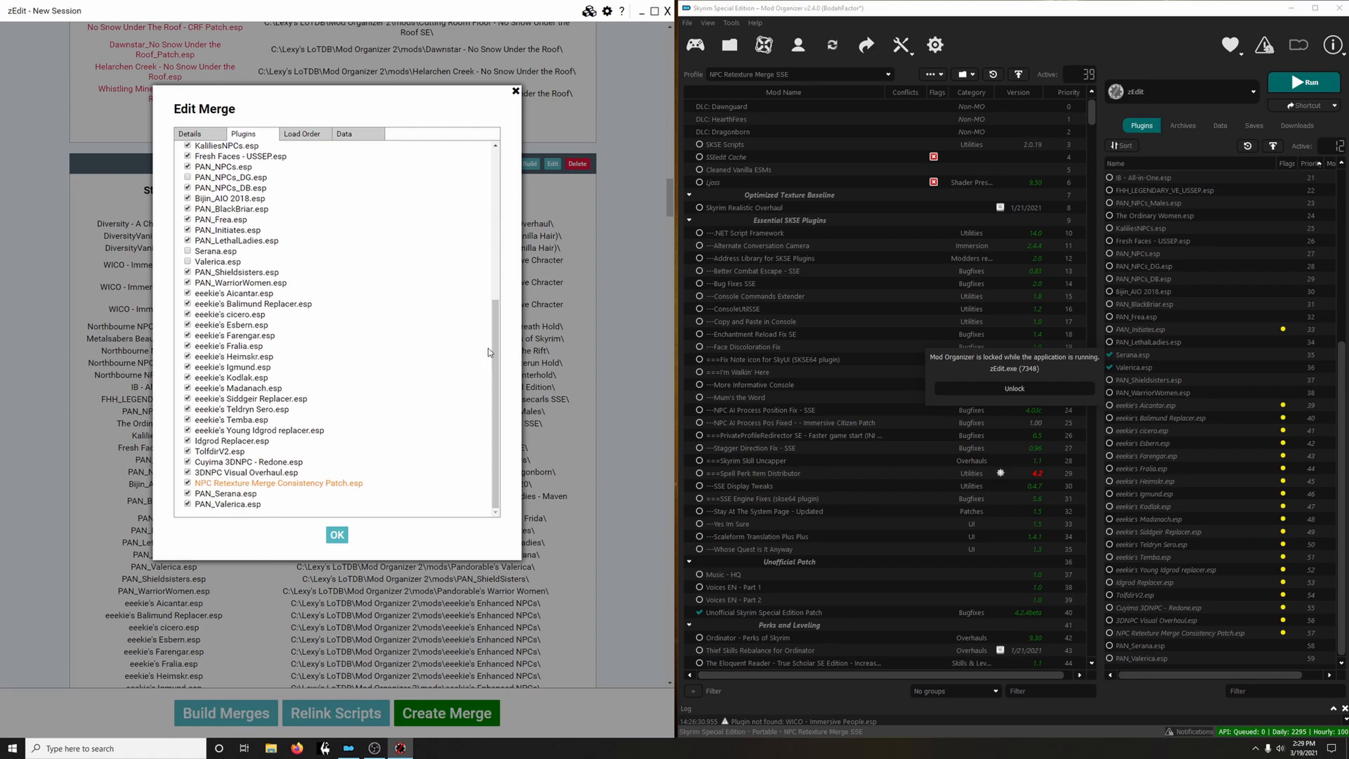
click(188, 250)
click(188, 261)
click(187, 493)
click(188, 504)
Include PAN_NPCs_DG.esp in the merge, review the plugin selection and save the edited merge
scroll(377, 471, up, 5)
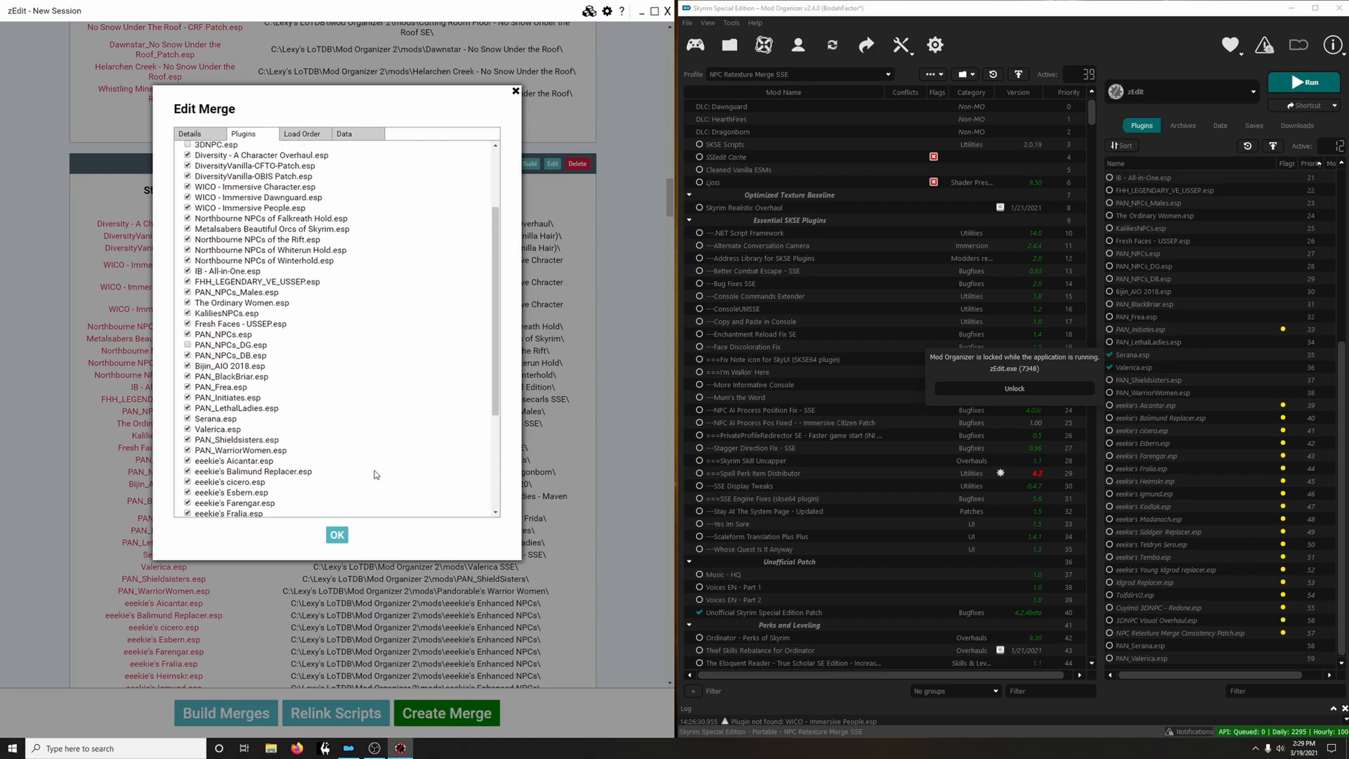
click(189, 336)
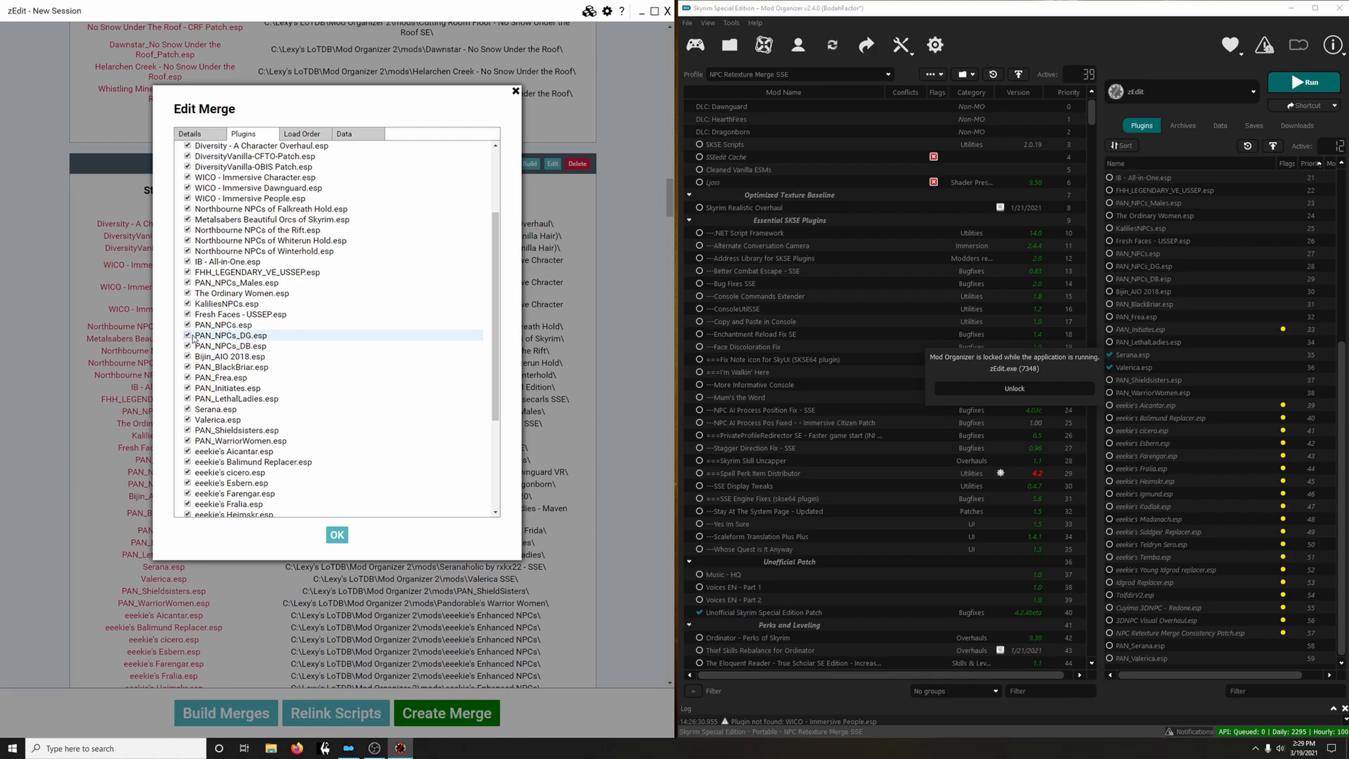
scroll(327, 342, up, 4)
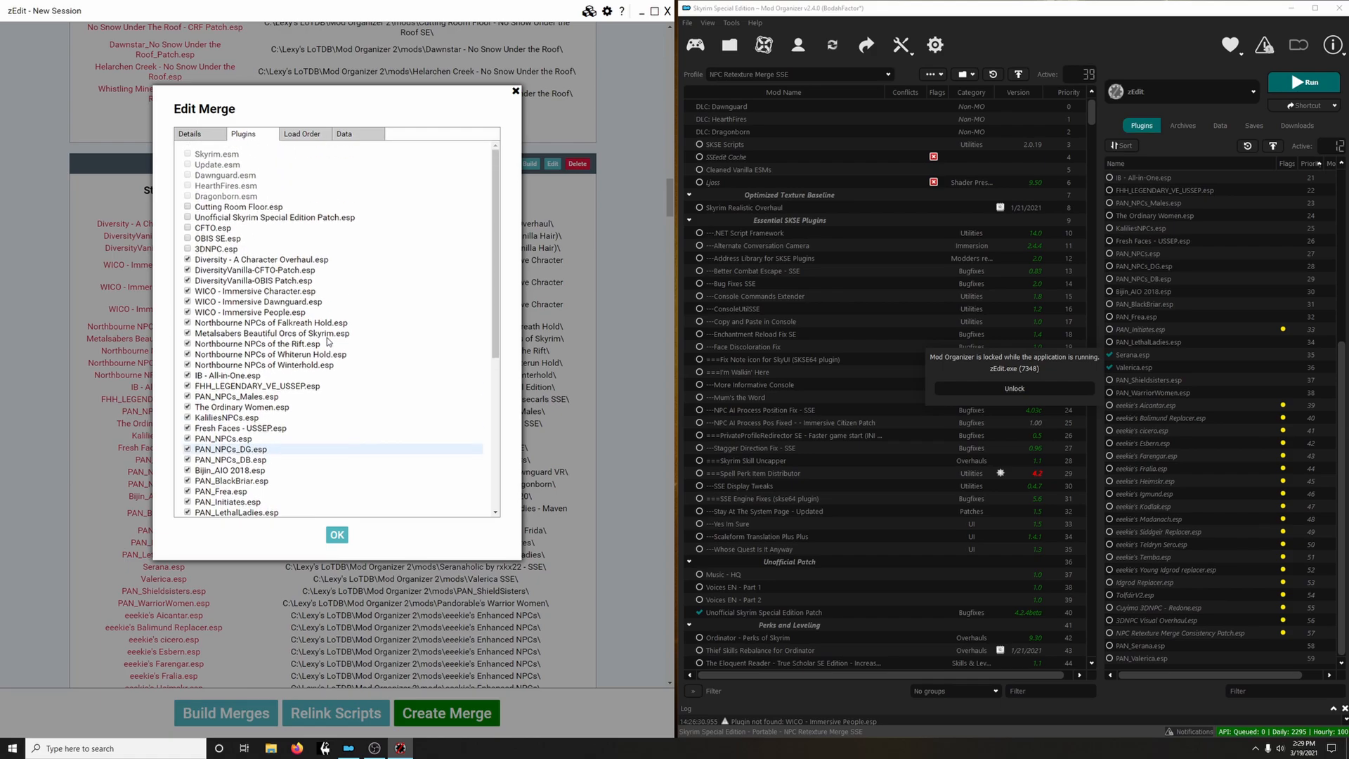
scroll(328, 342, down, 9)
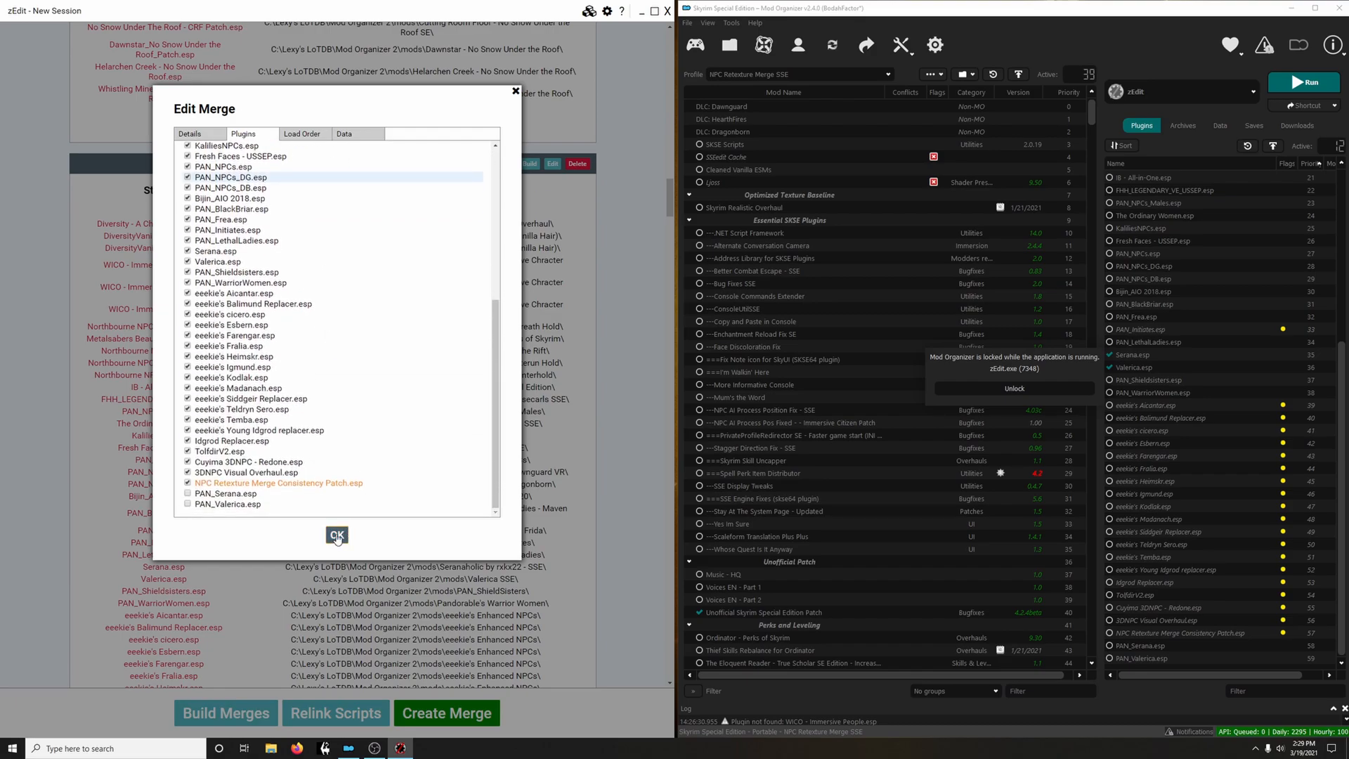
click(336, 536)
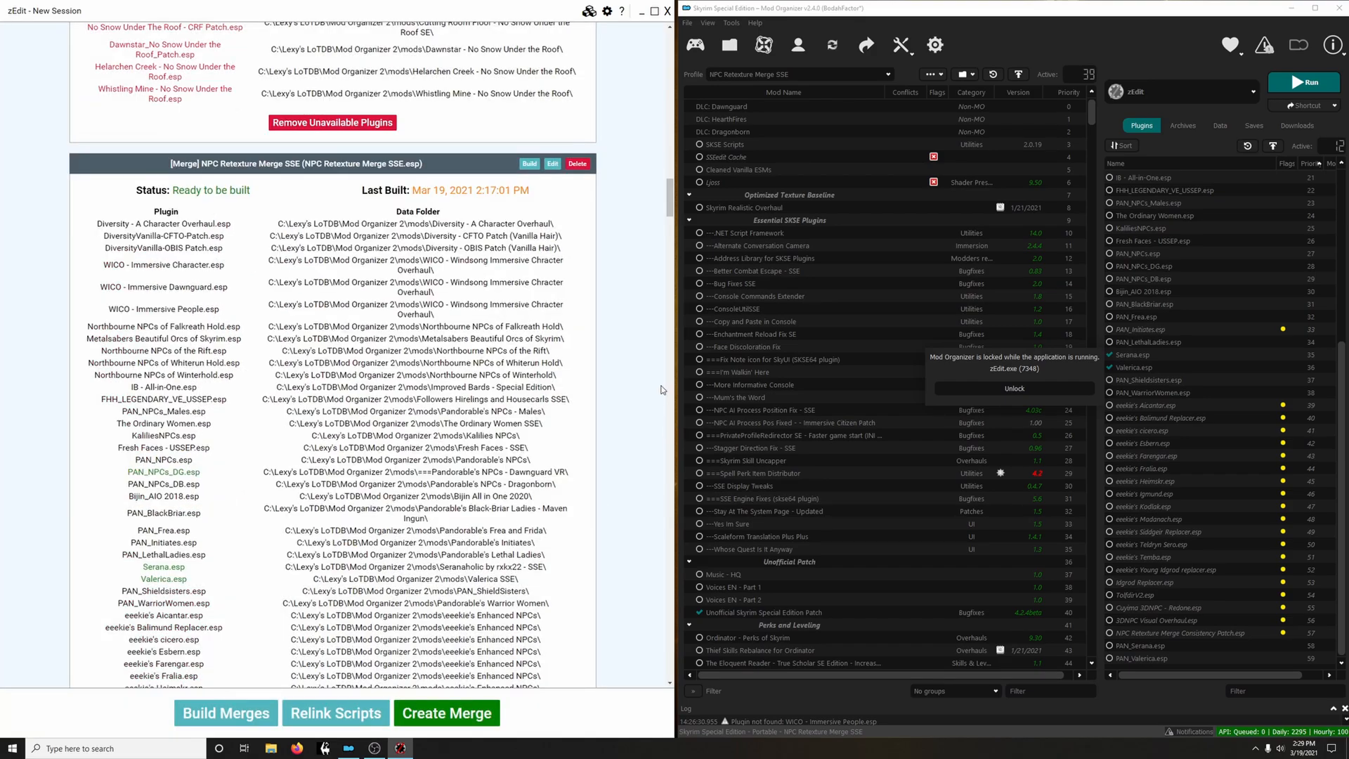
Build the NPC Retexture Merge SSE merge and close zEdit
click(530, 164)
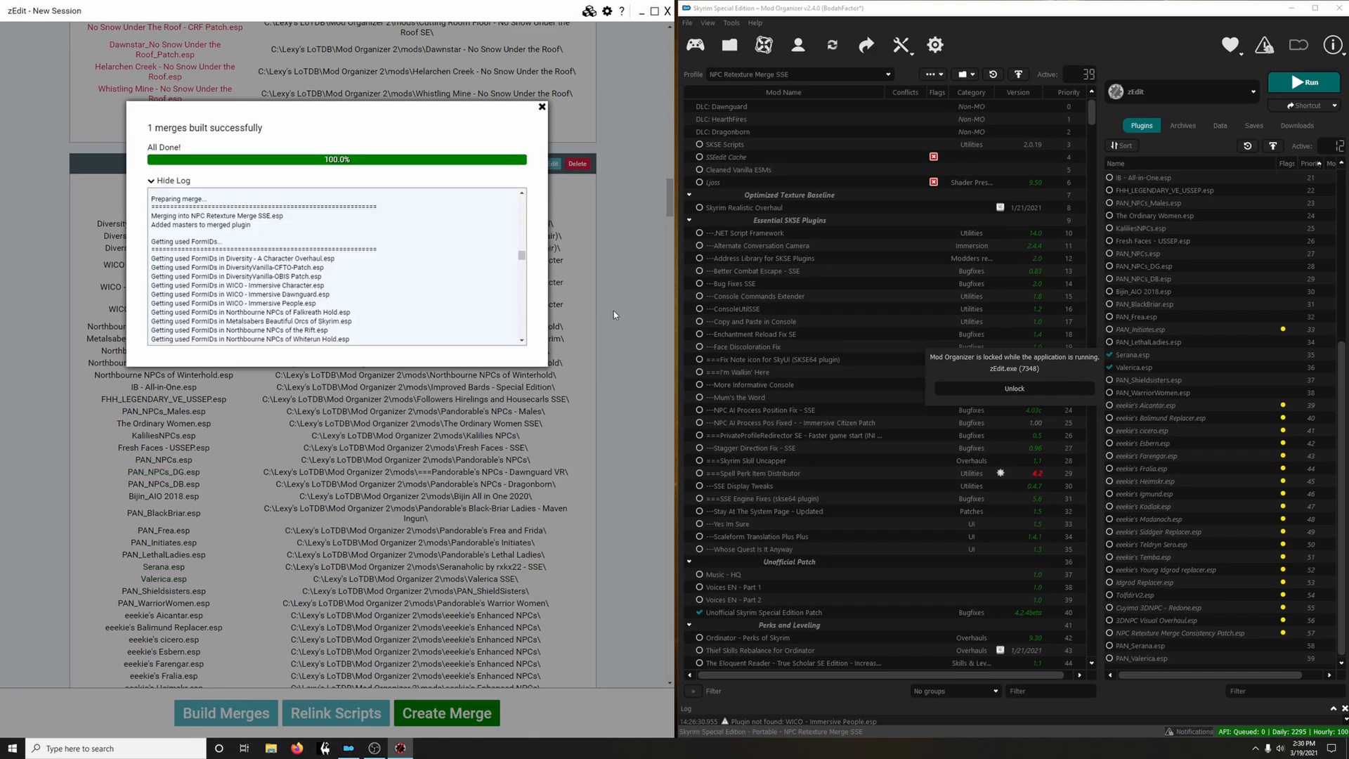
click(542, 108)
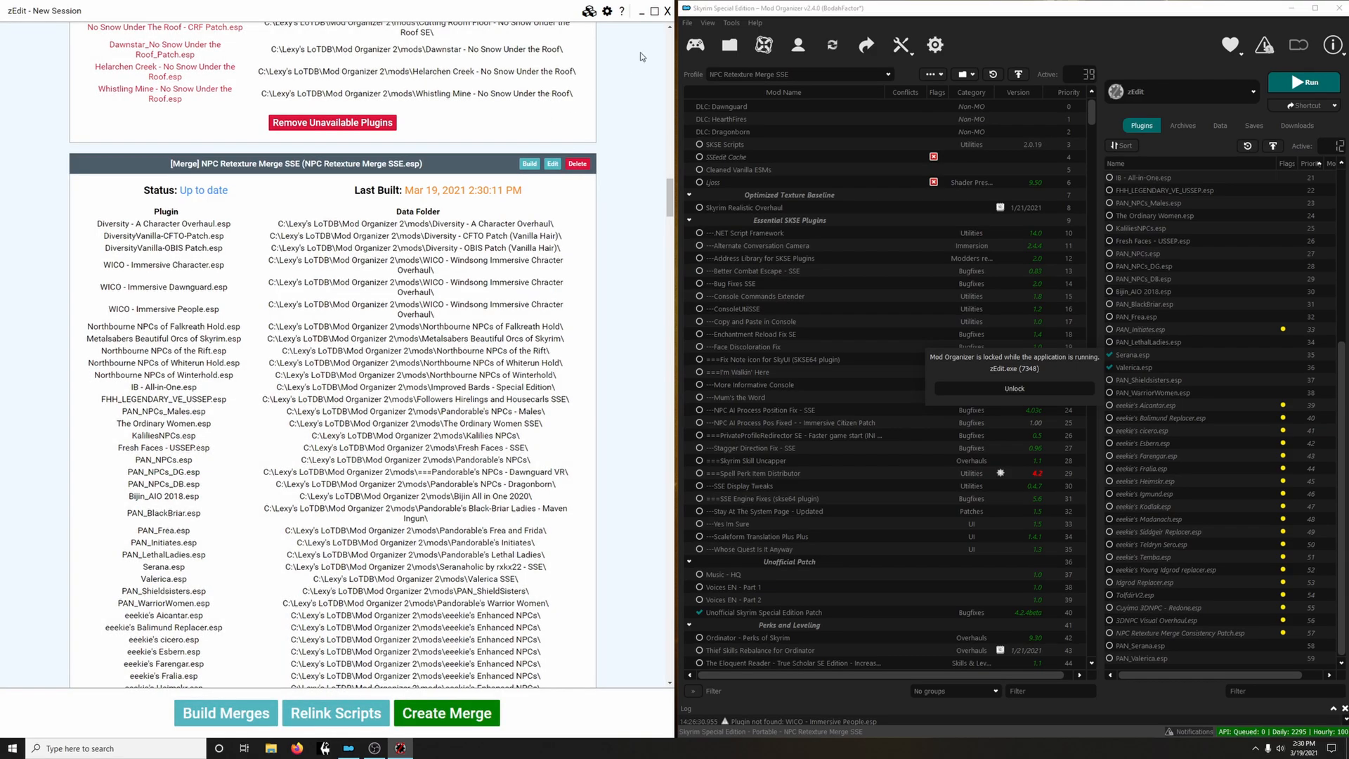
click(668, 11)
Switch to the Legacy of the Dragonborn - Special Edition profile and hide the merged plugins with Merge Plugins Hide
click(781, 74)
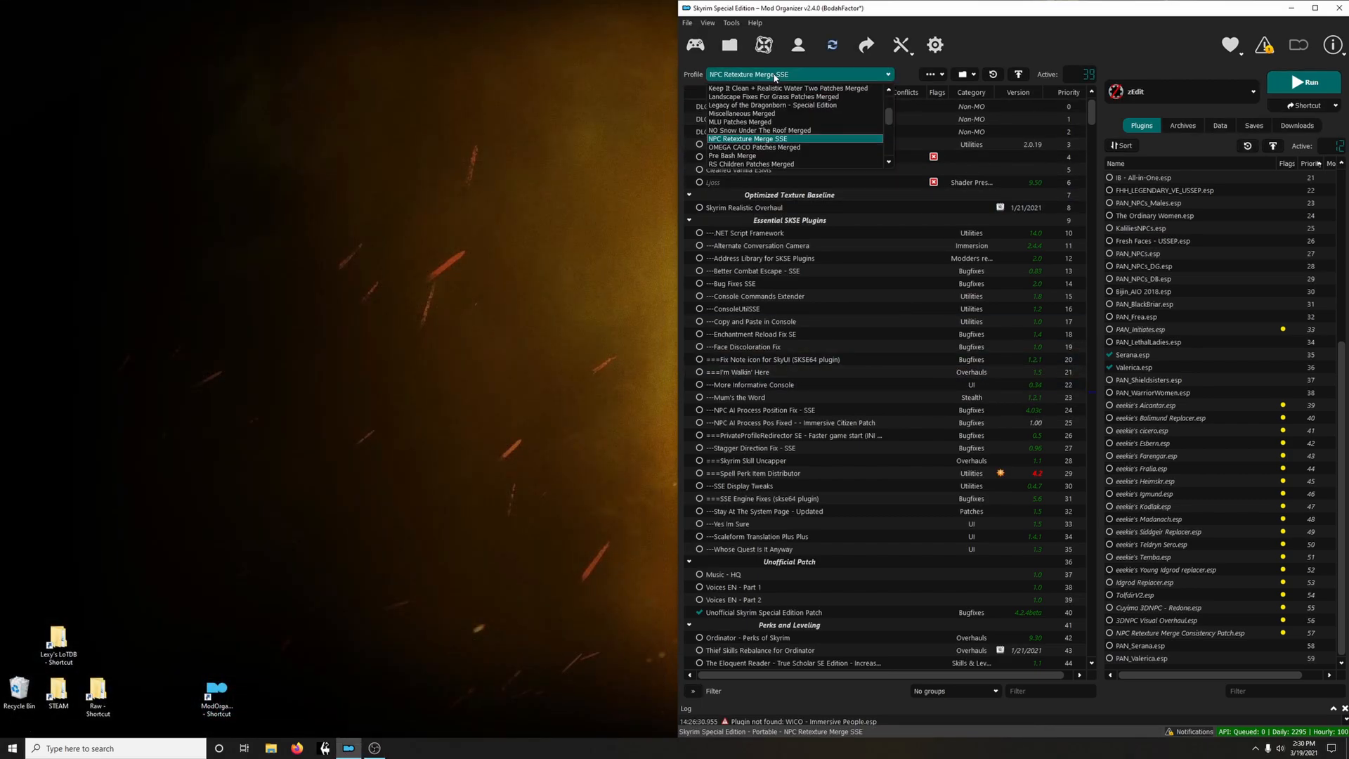
click(776, 105)
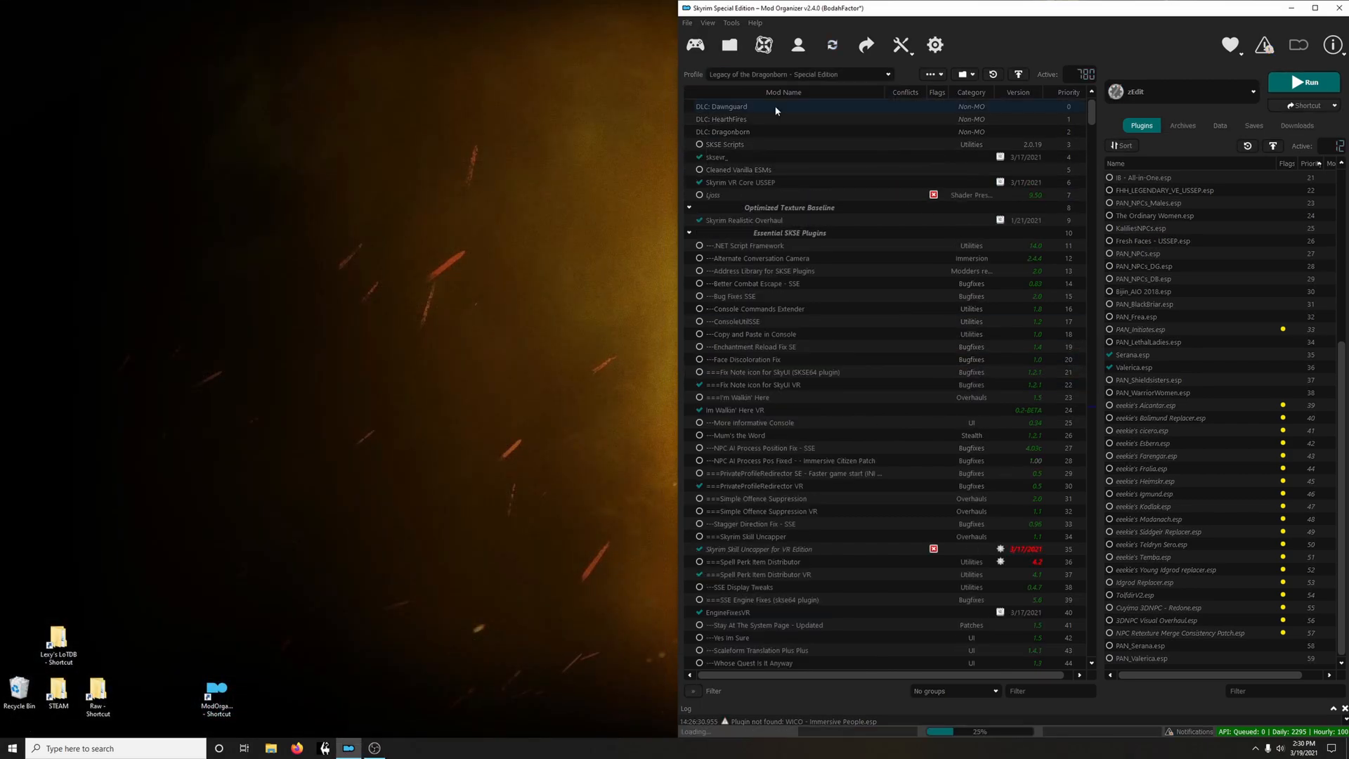
click(901, 47)
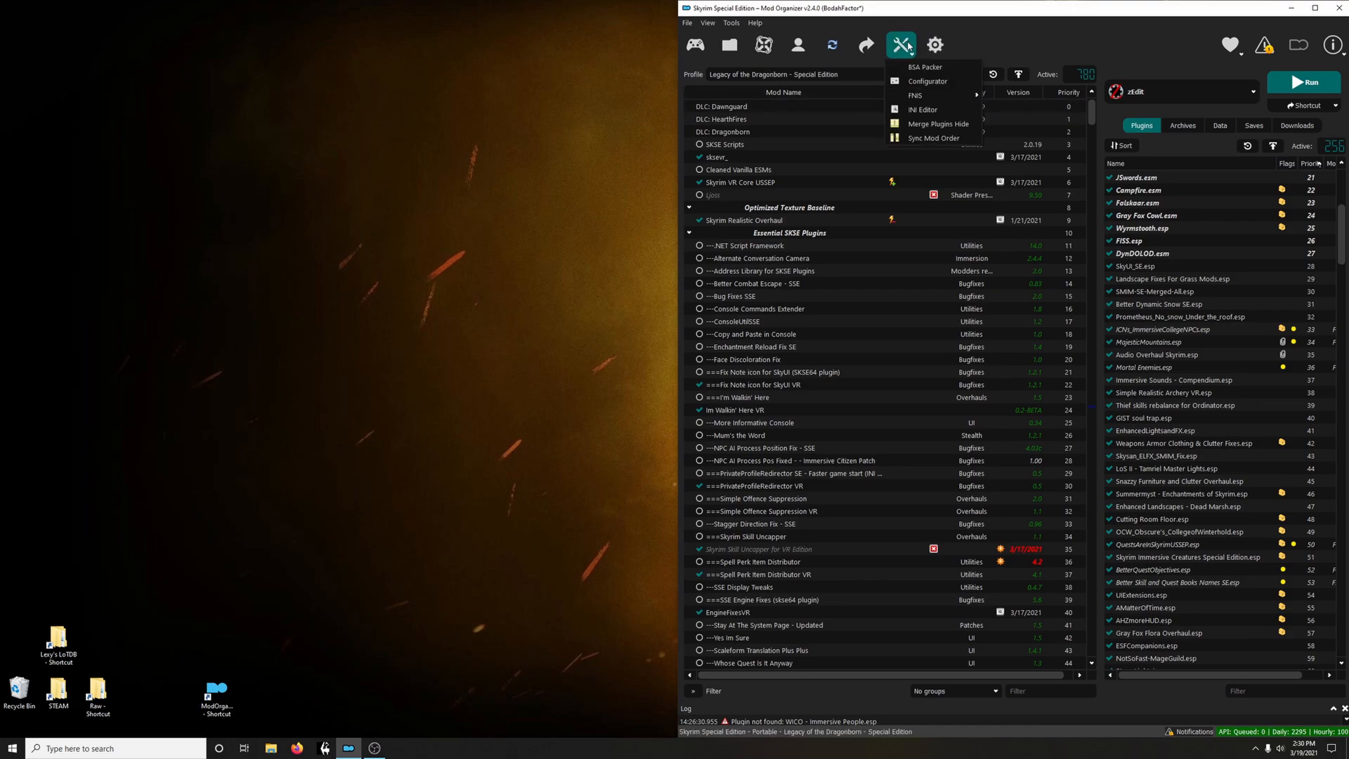
click(933, 122)
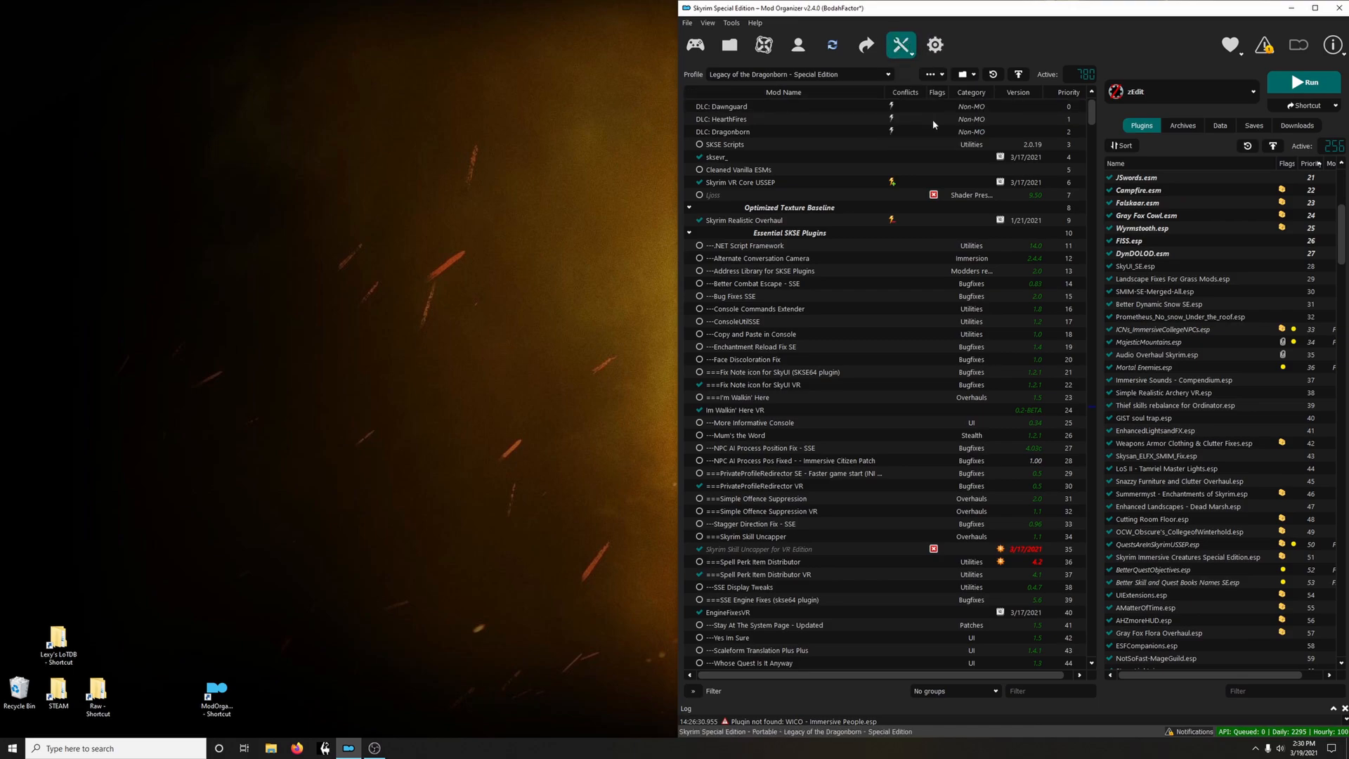
right_click(623, 405)
click(653, 420)
click(737, 486)
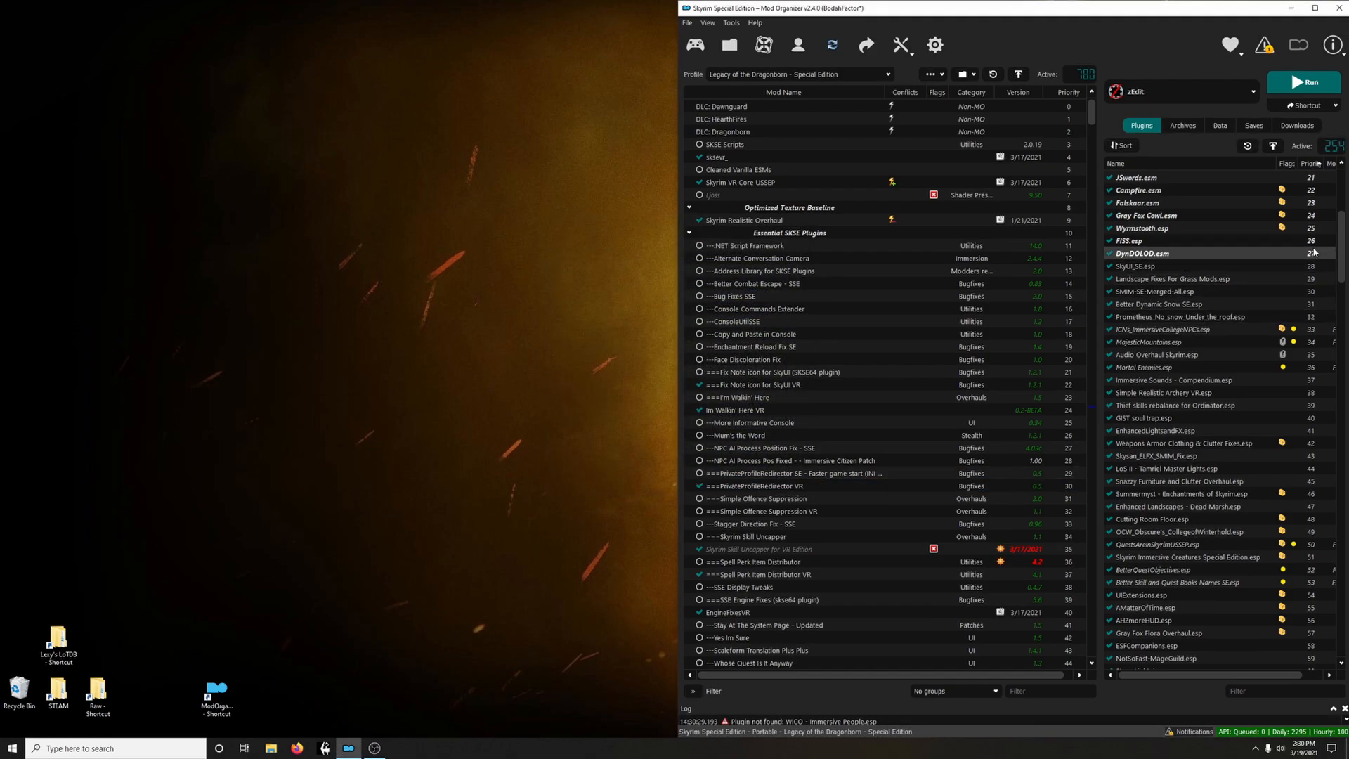
Check the end of the load order, filter the mods by "pand" and disable ===Pandorable's NPCs - Dawnguard
drag(1341, 253, 1341, 654)
click(1198, 644)
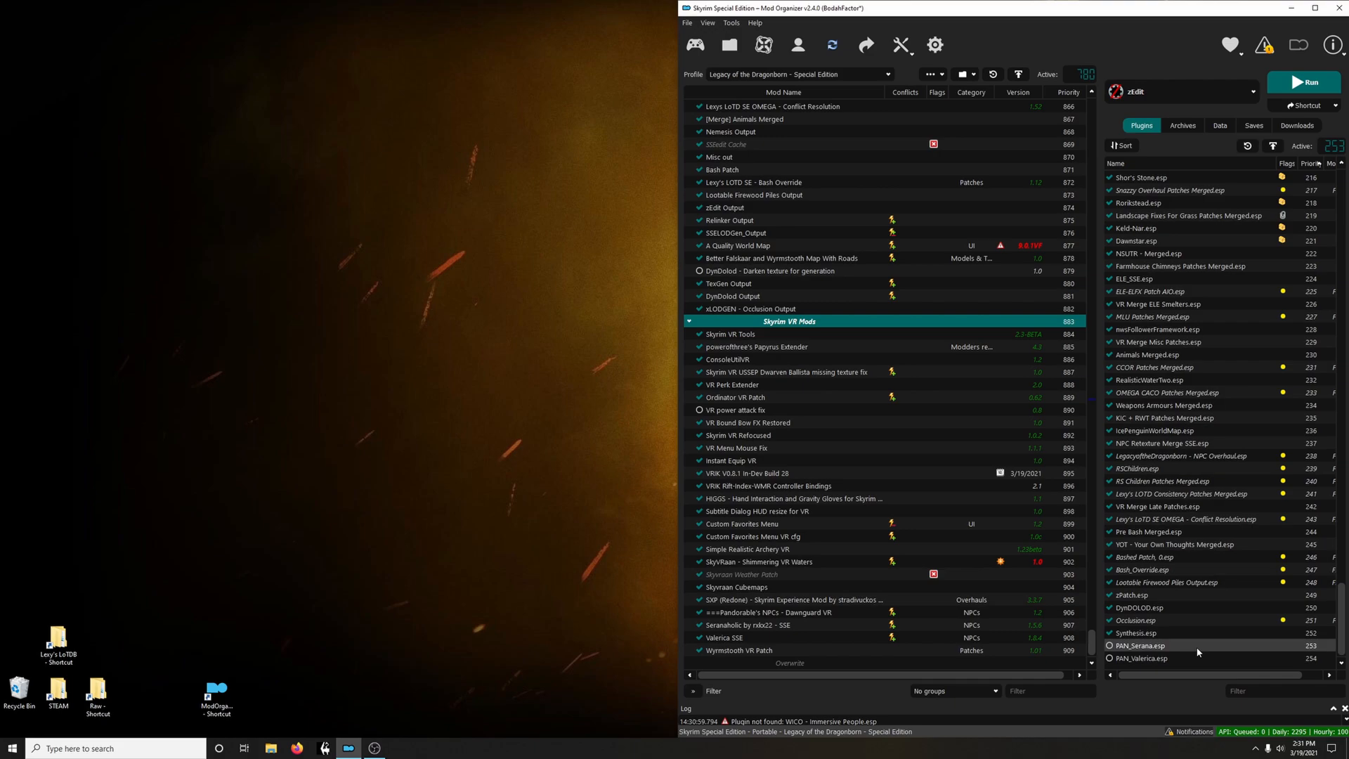
mouse_move(1172, 663)
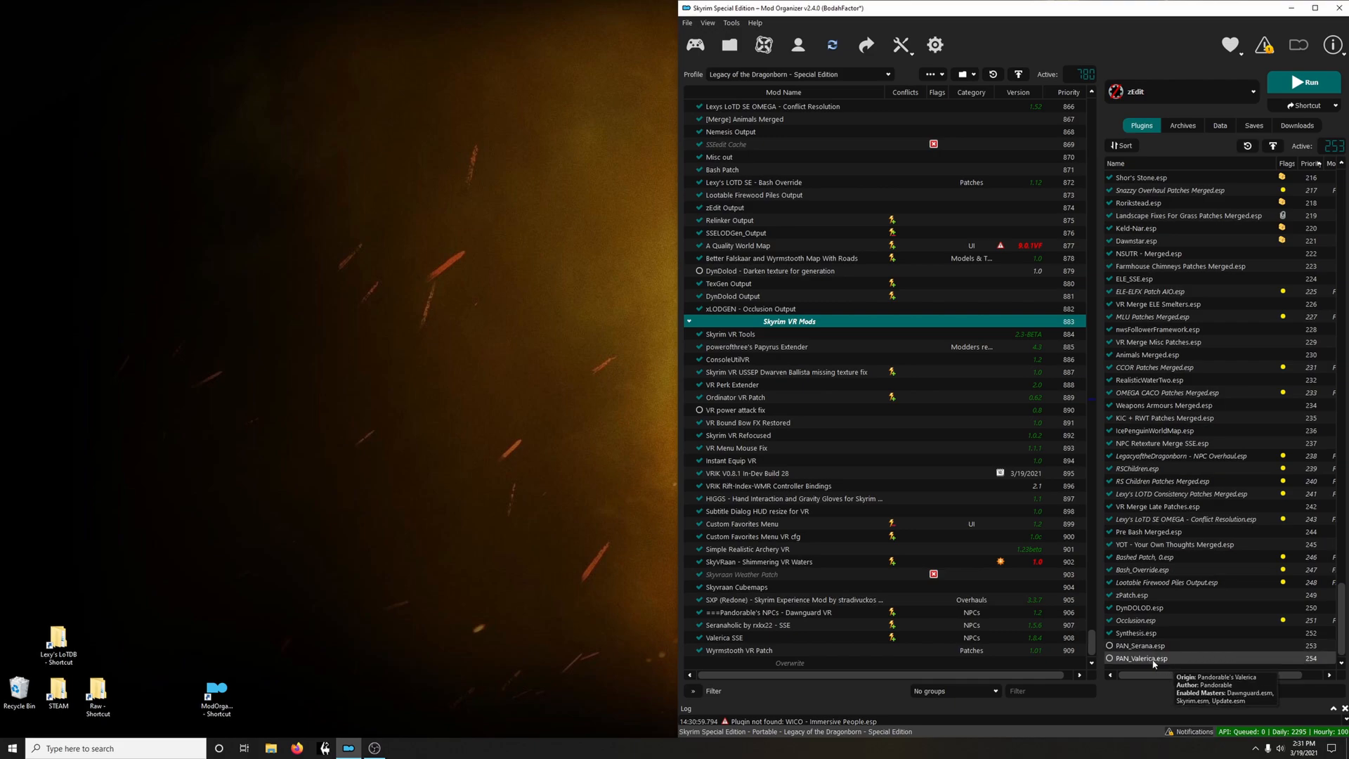
click(1131, 709)
text(pand)
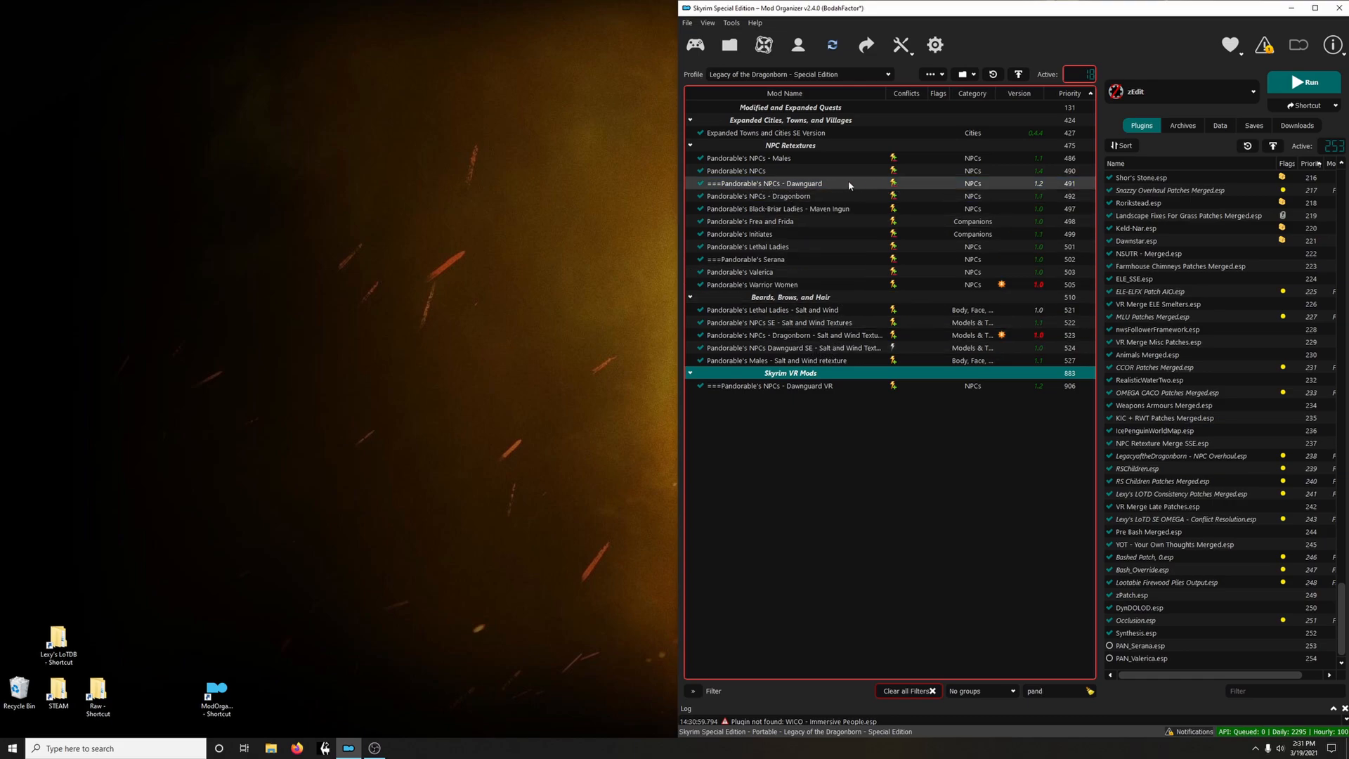
click(700, 185)
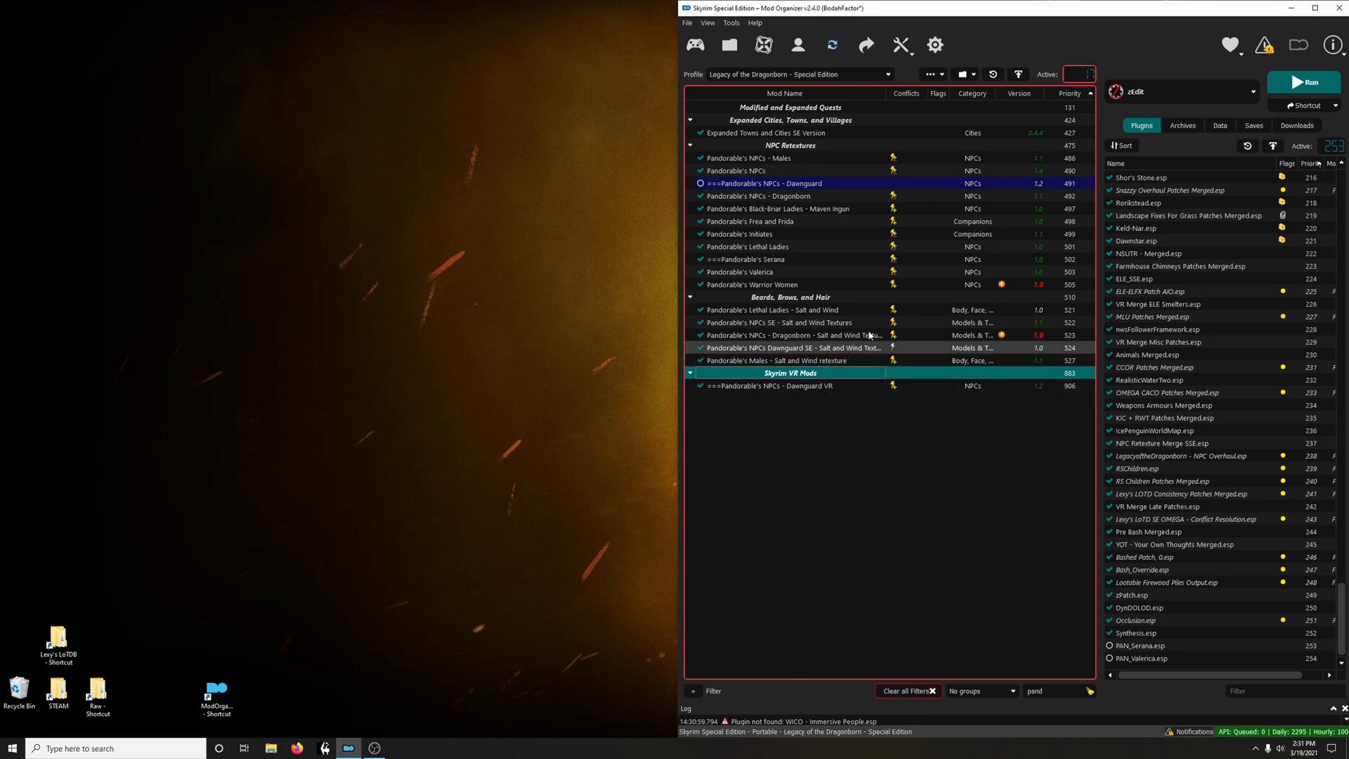
Clear the filter and move Pandorable's NPCs Dawnguard SE - Salt and Wind Textures directly after ===Pandorable's NPCs - Dawnguard VR
drag(887, 93, 928, 93)
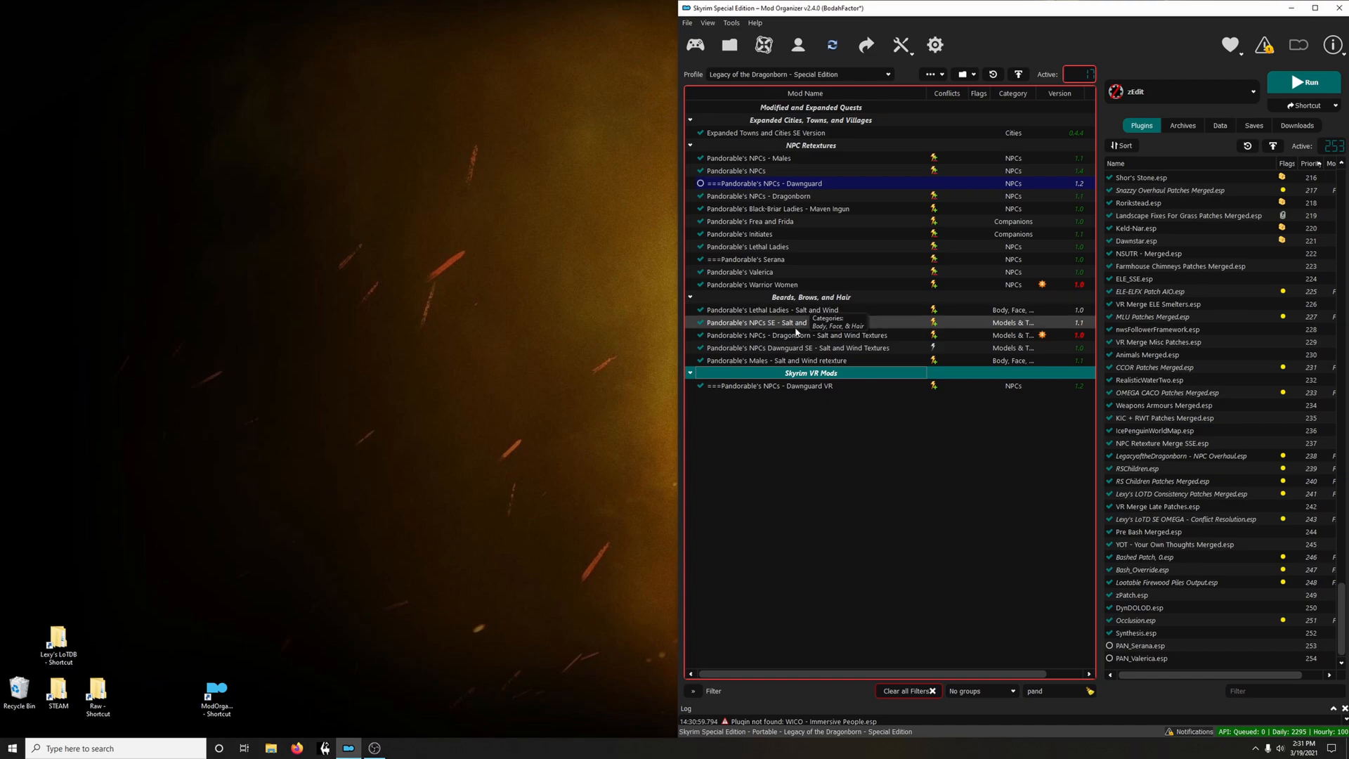
click(772, 348)
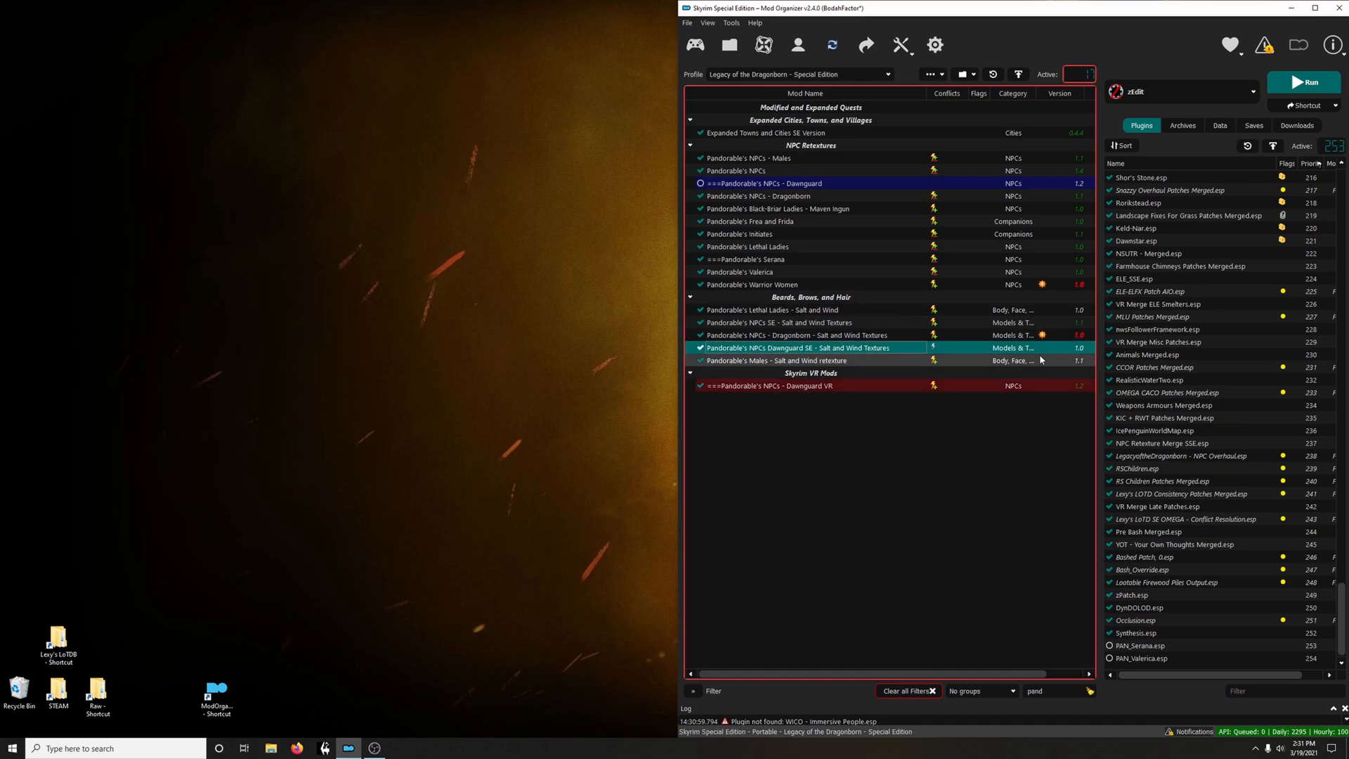
drag(1033, 675, 1068, 675)
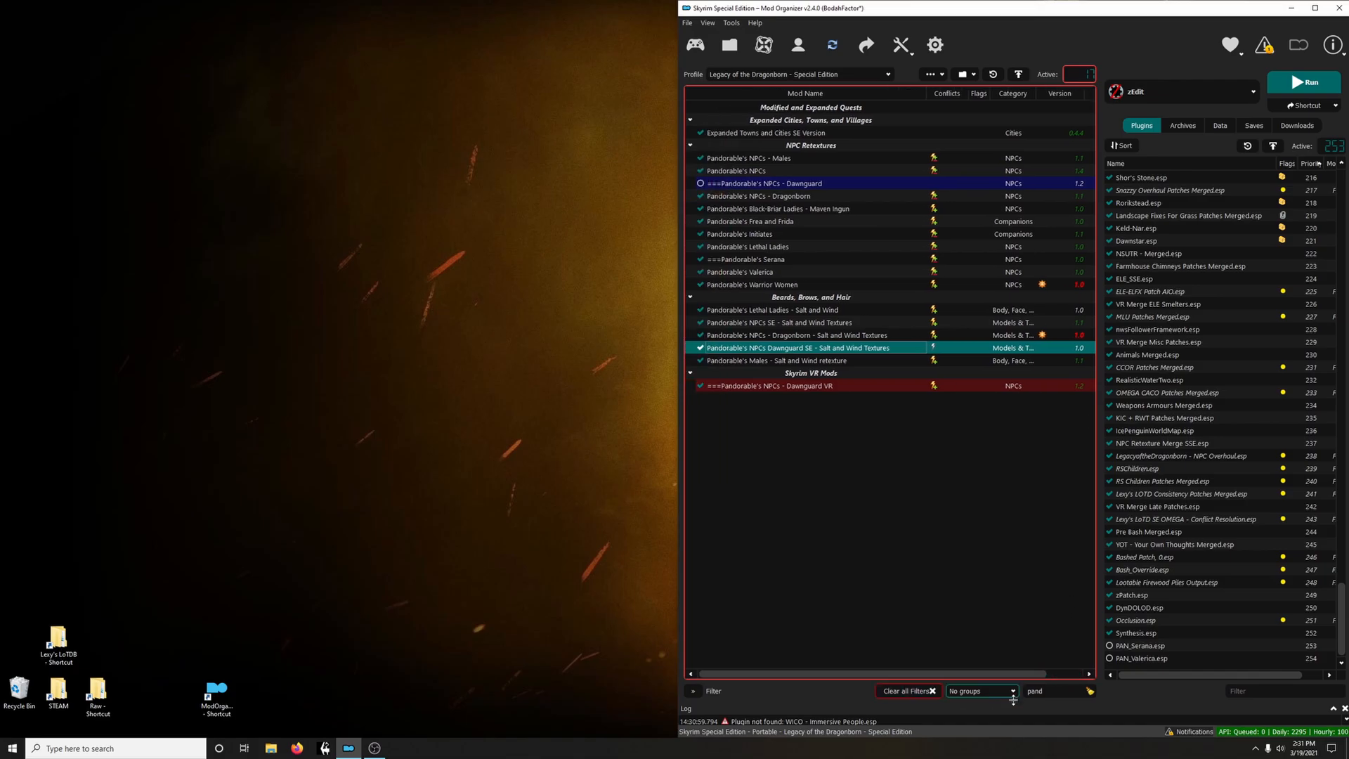
click(1090, 690)
drag(1090, 114, 1103, 427)
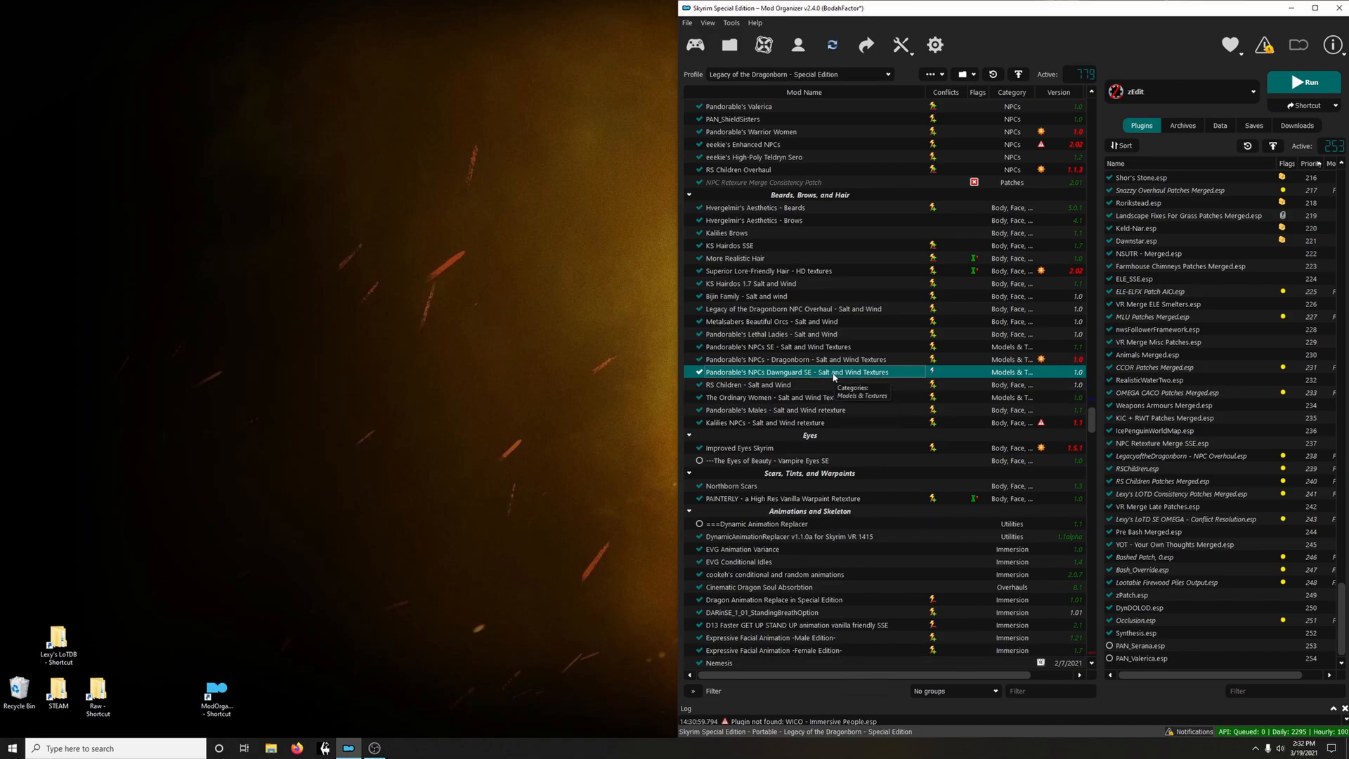
drag(839, 375, 843, 667)
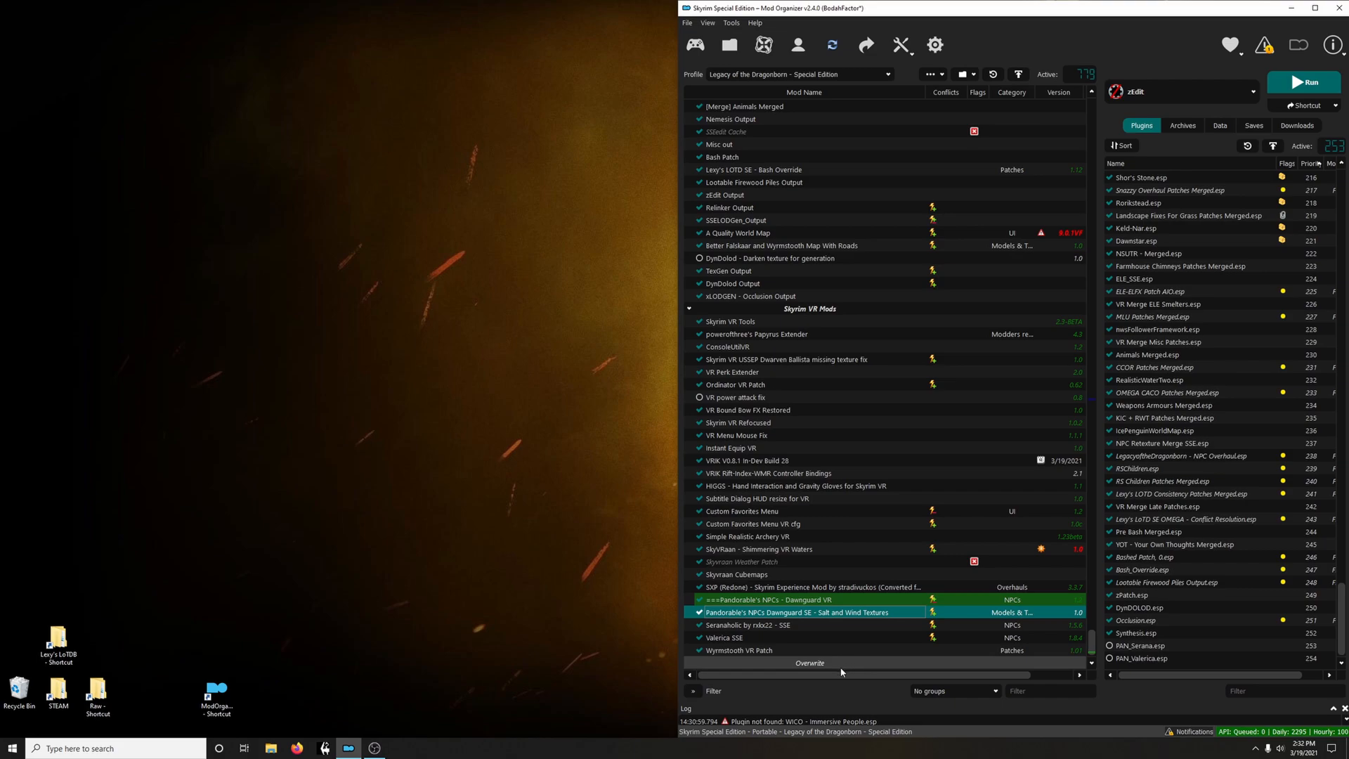
Launch SSEEdit from Mod Organizer with the Legacy of the Dragonborn profile
click(1149, 648)
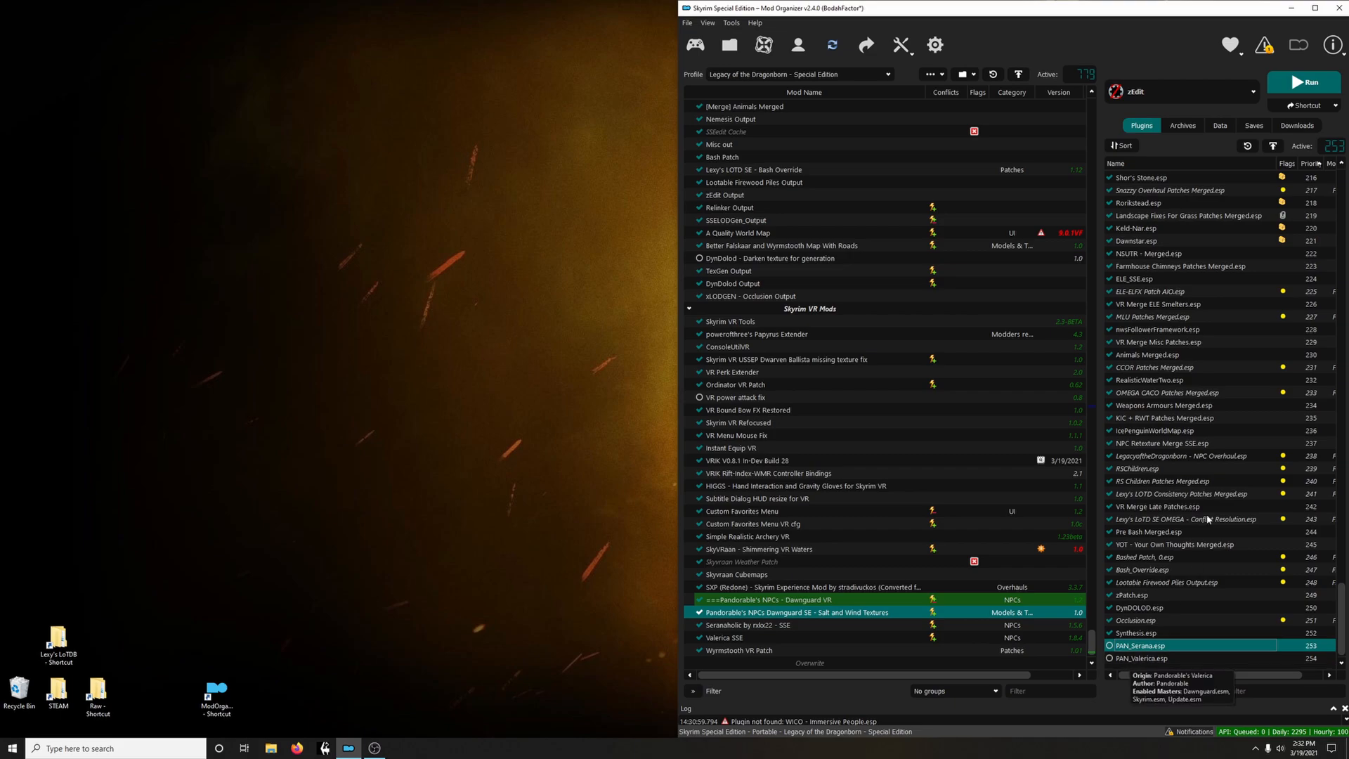
click(1158, 91)
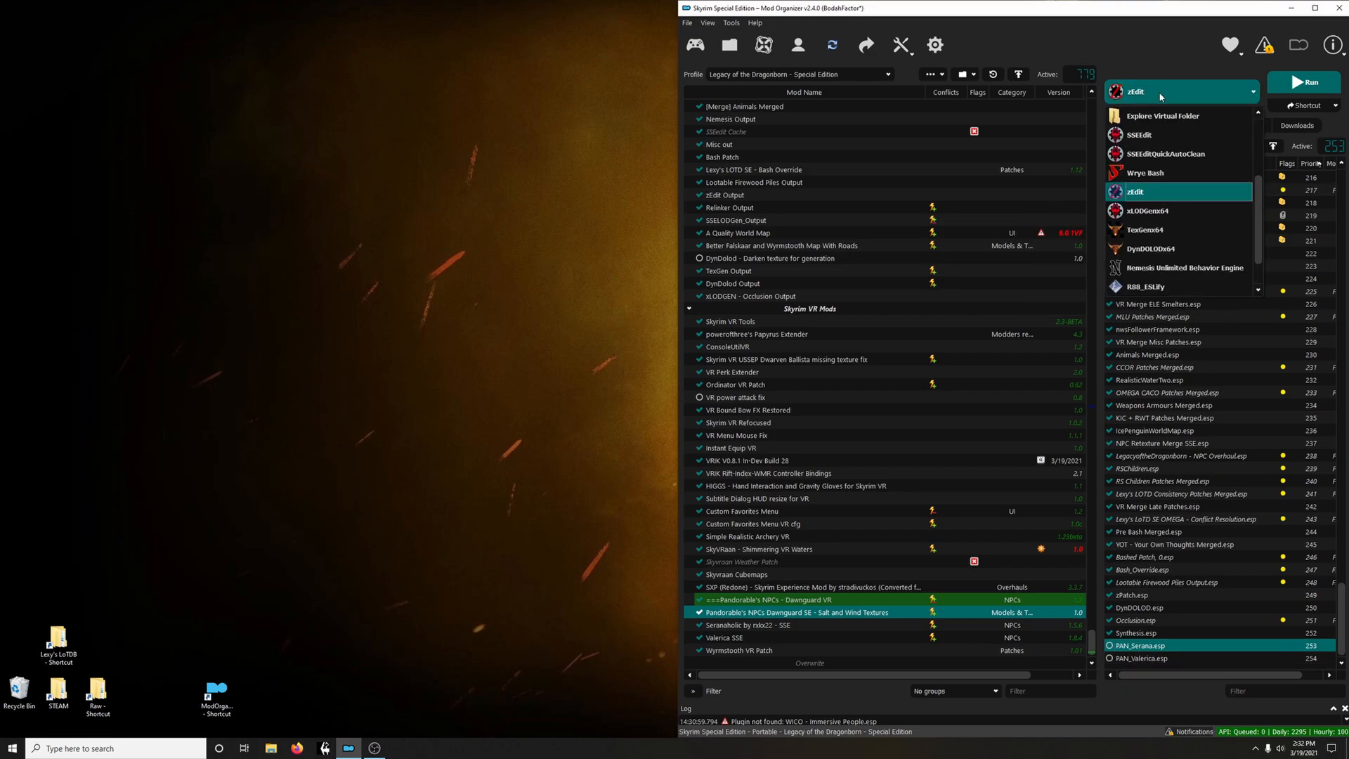
click(1159, 134)
click(1304, 82)
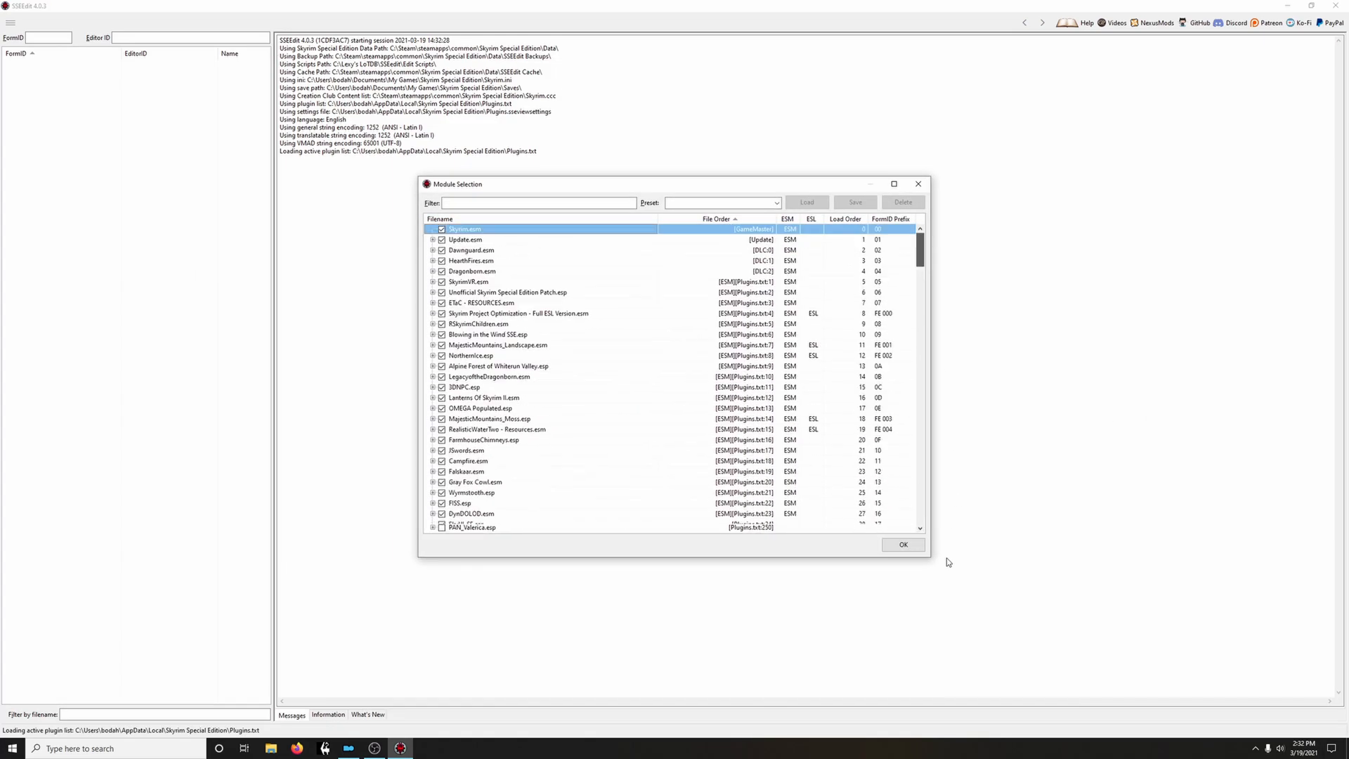
Include PAN_Serana.esp and PAN_Valerica.esp in the module selection and load the plugins
drag(920, 249, 917, 523)
click(441, 517)
click(441, 527)
click(903, 546)
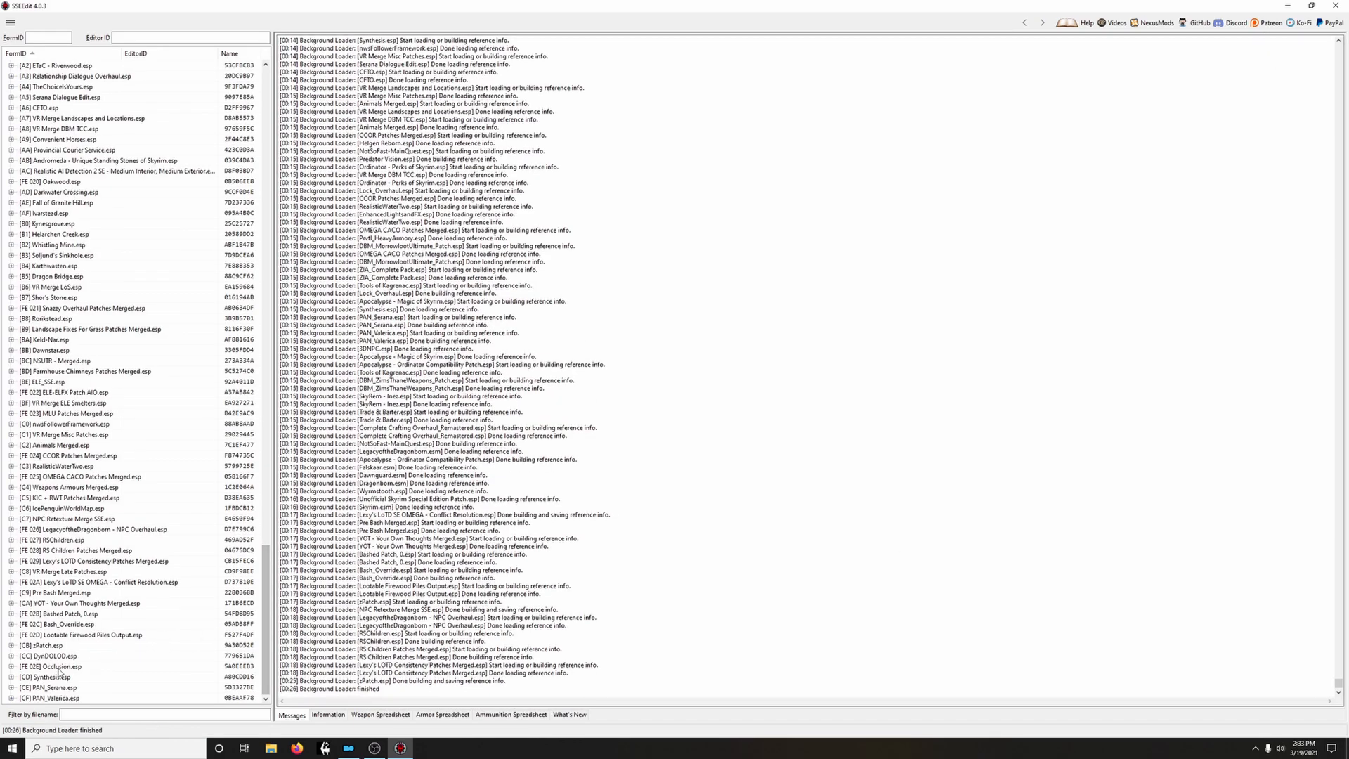
Open the Serana actor record in PAN_Serana.esp and copy the worn armor and head parts from NPC Retexture Merge SSE.esp into zPatch.esp
click(12, 688)
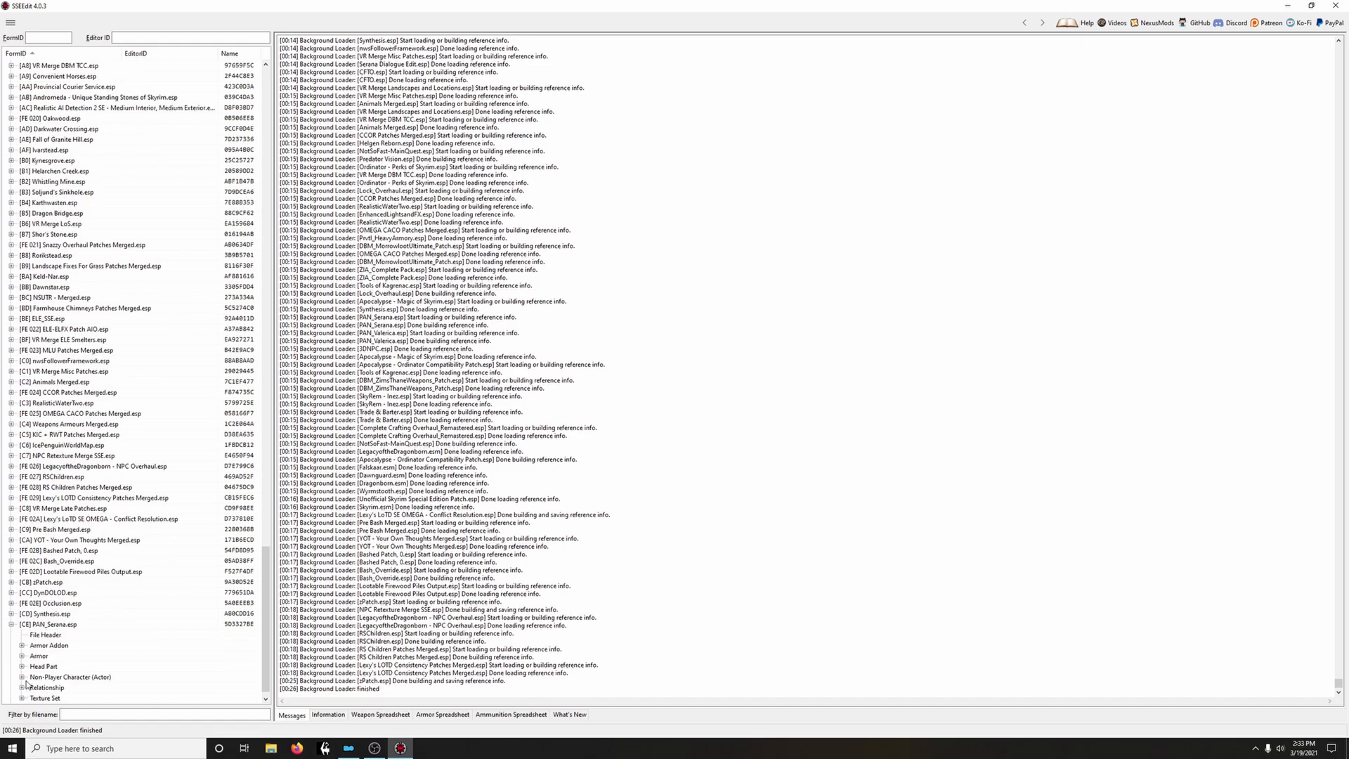
click(22, 677)
click(70, 688)
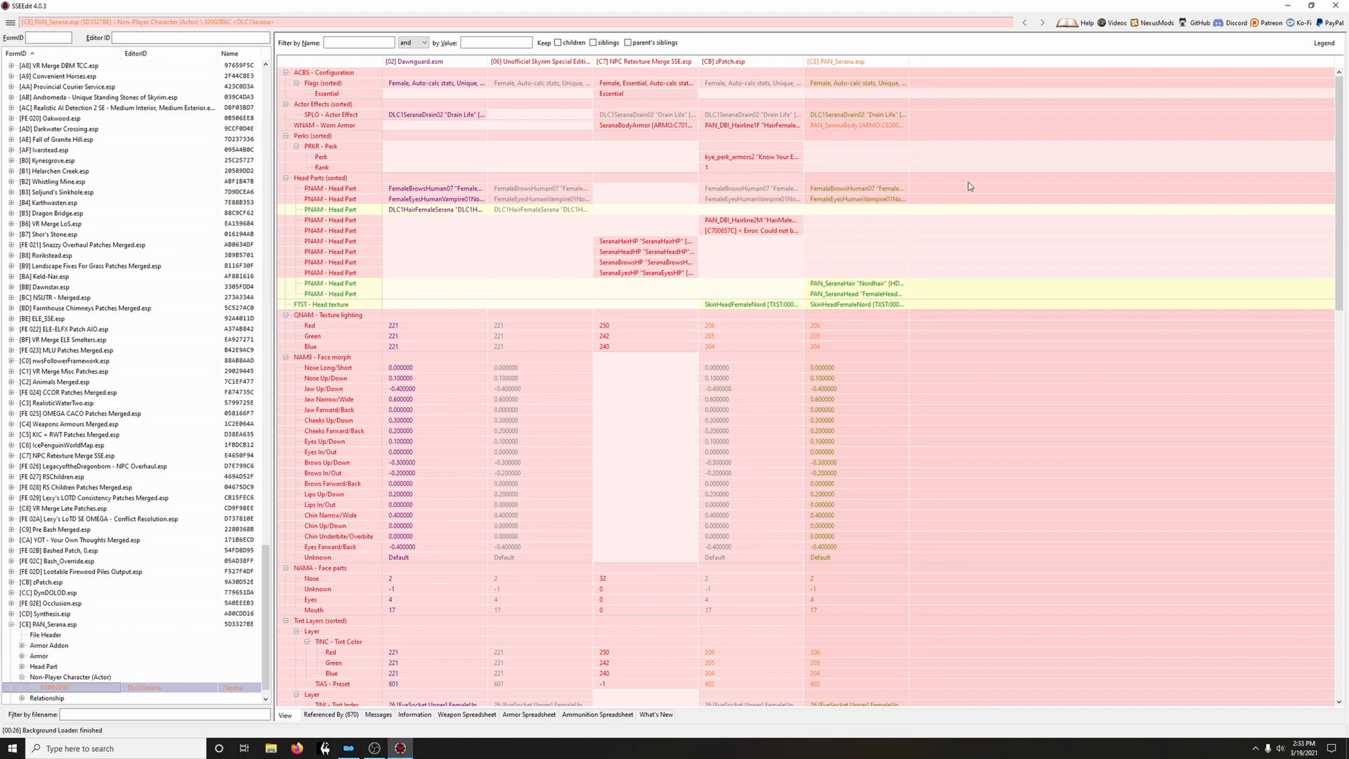
drag(673, 130, 711, 127)
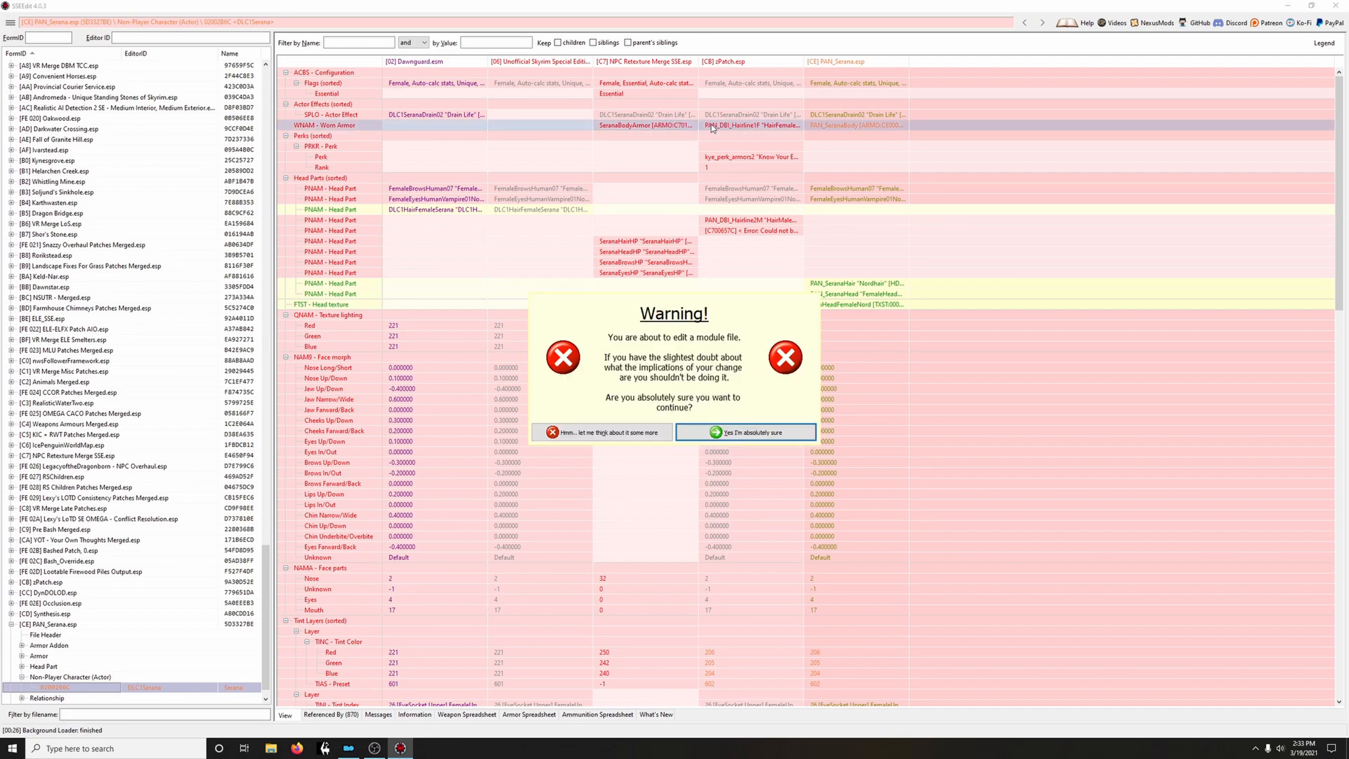
key(Return)
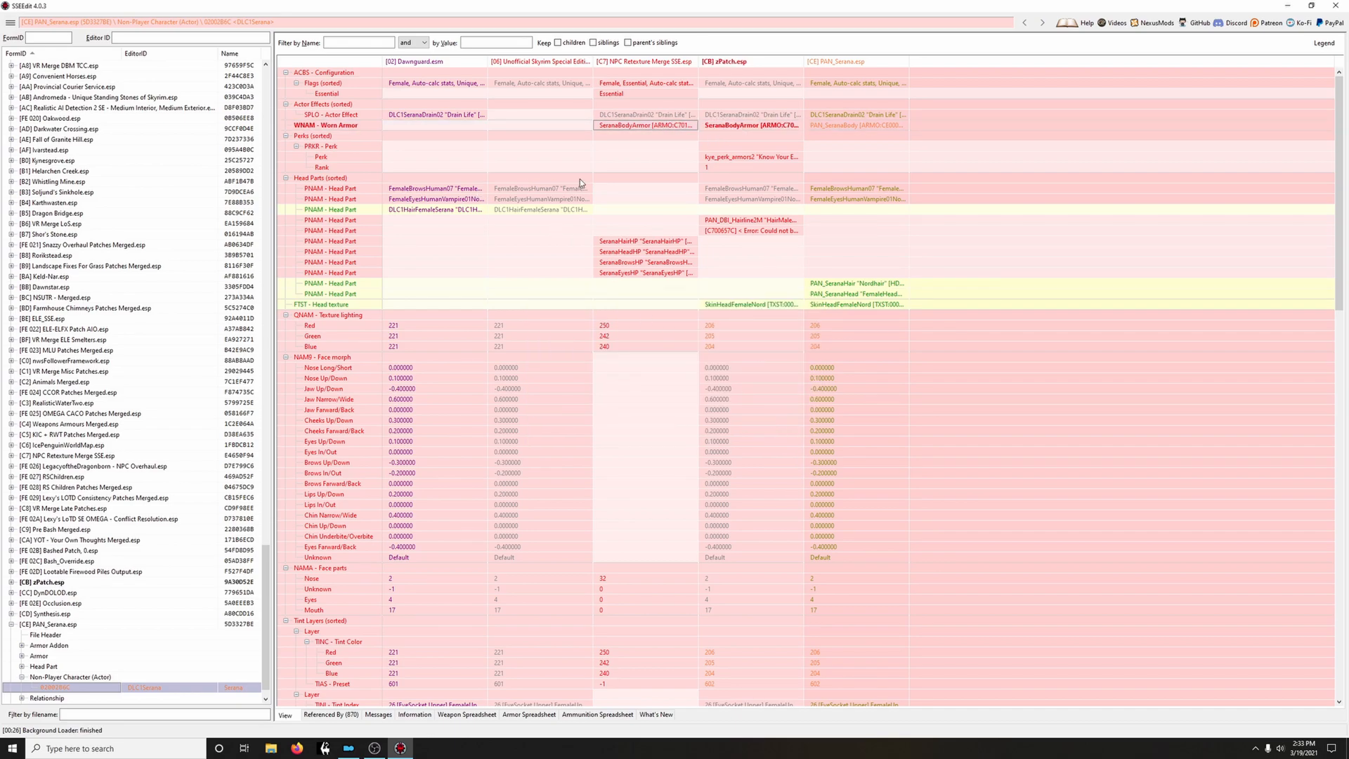
drag(694, 177, 725, 179)
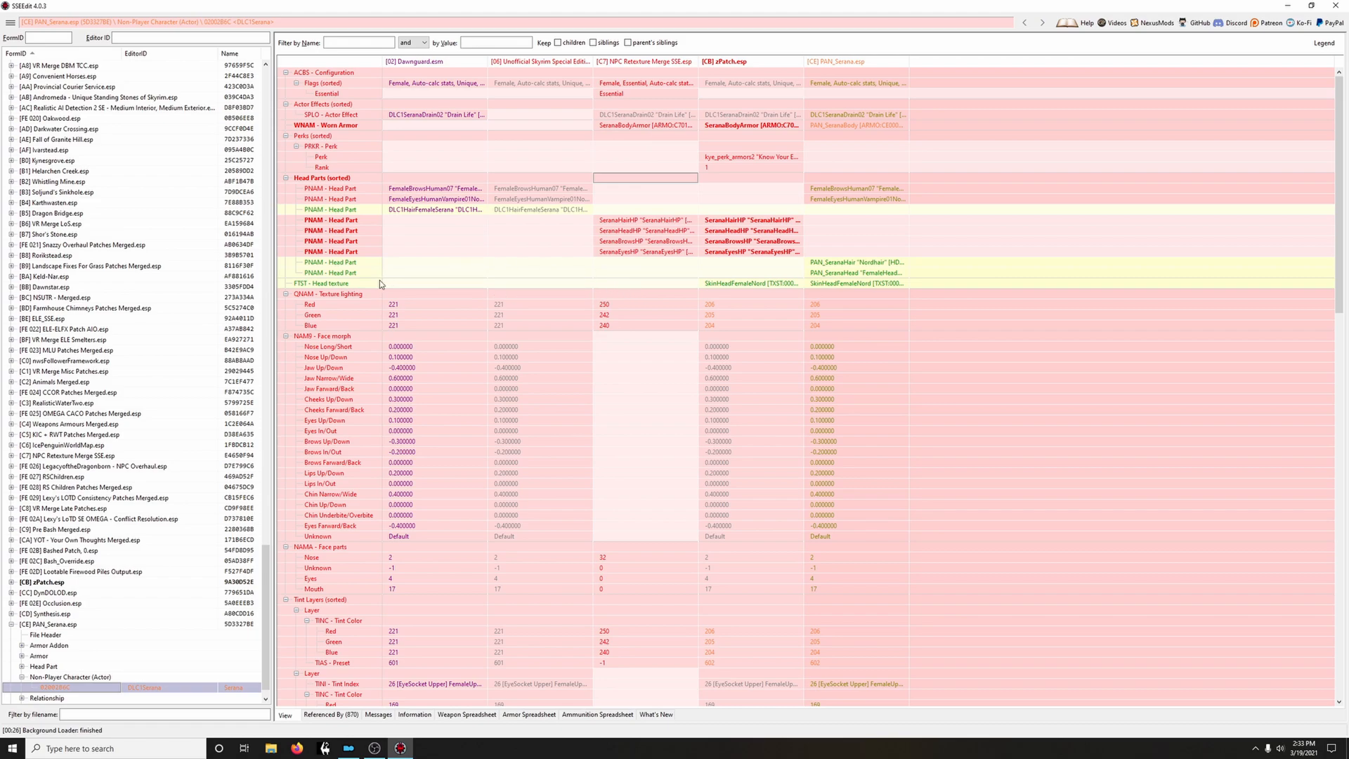
In Serana's zPatch.esp record, remove the head texture and face morph and carry over the texture lighting from NPC Retexture Merge SSE.esp
right_click(751, 283)
click(769, 305)
drag(657, 295, 739, 297)
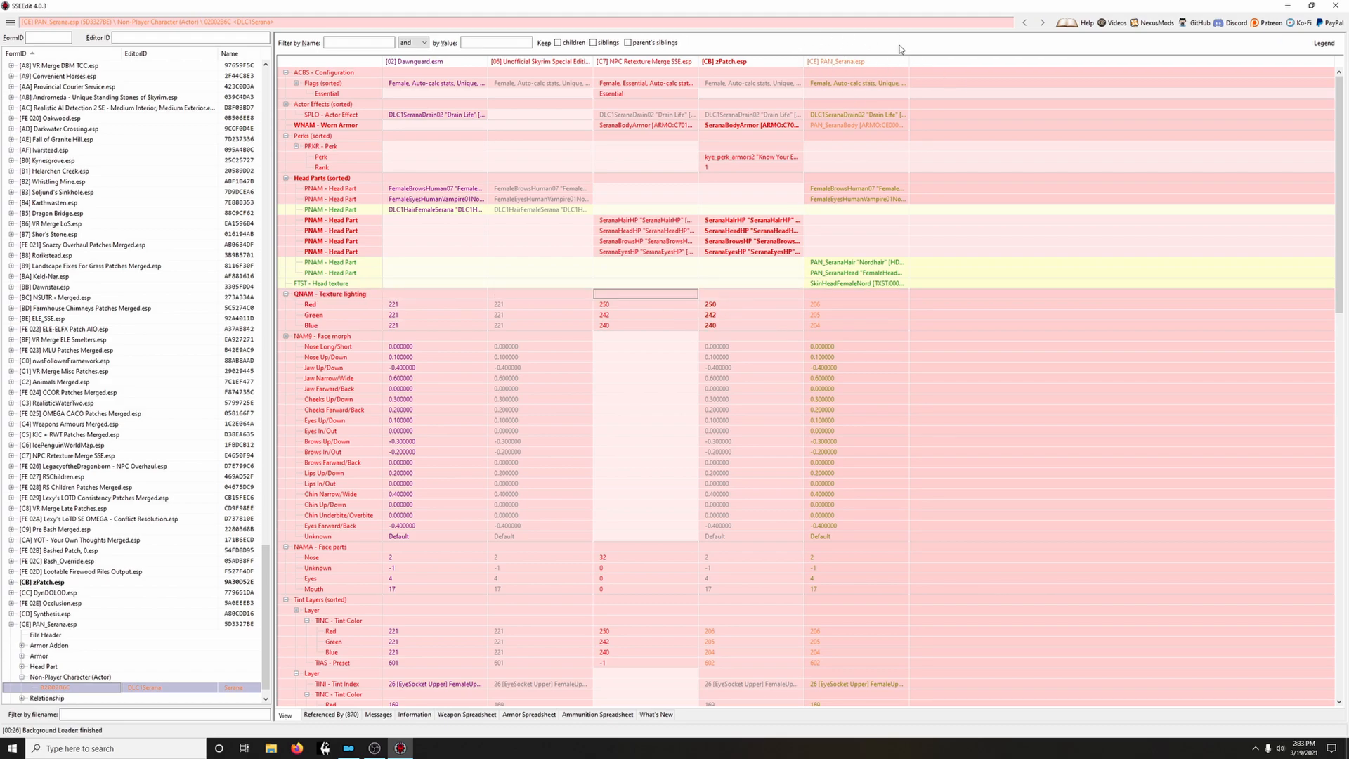
right_click(714, 337)
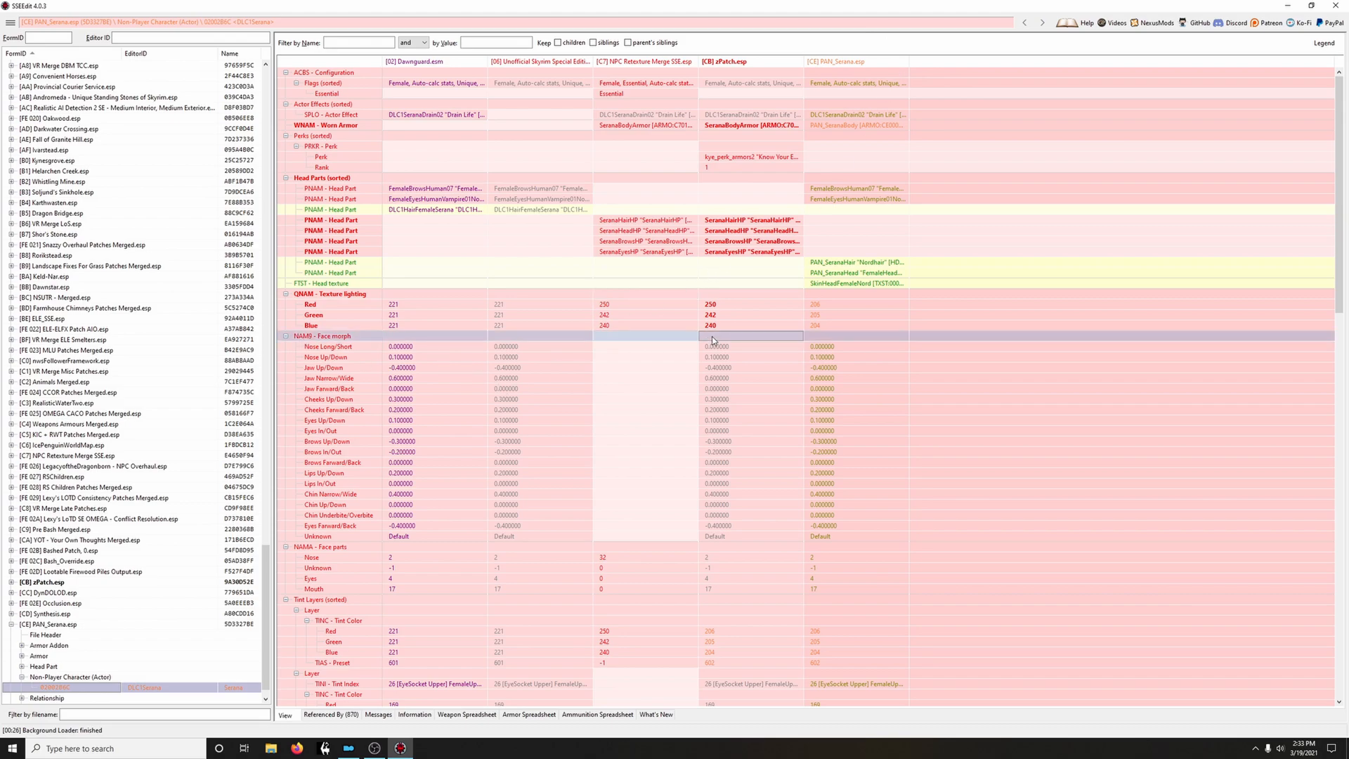
click(717, 344)
Copy Serana's face parts, tint layers and Essential flag from NPC Retexture Merge SSE.esp into zPatch.esp
scroll(632, 380, down, 5)
drag(672, 390, 727, 390)
drag(683, 442, 763, 441)
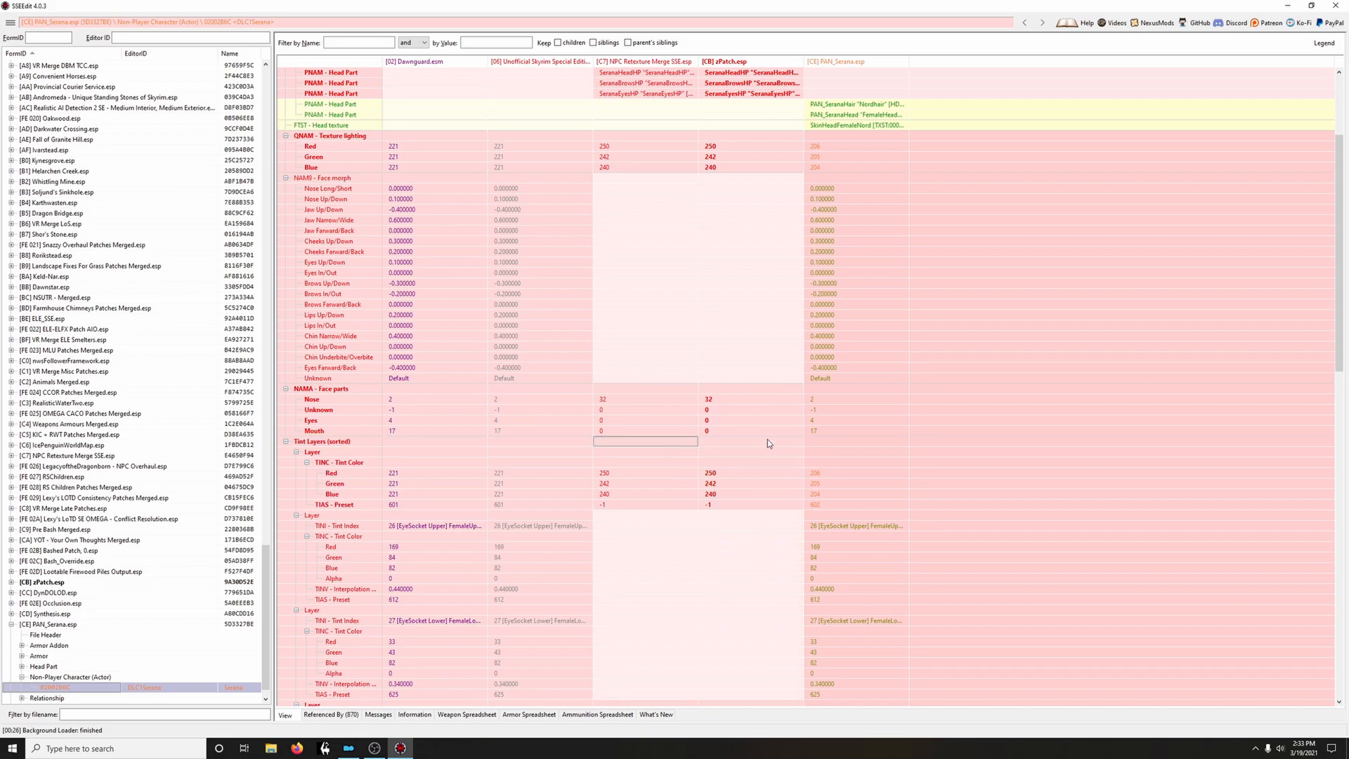
scroll(762, 432, down, 20)
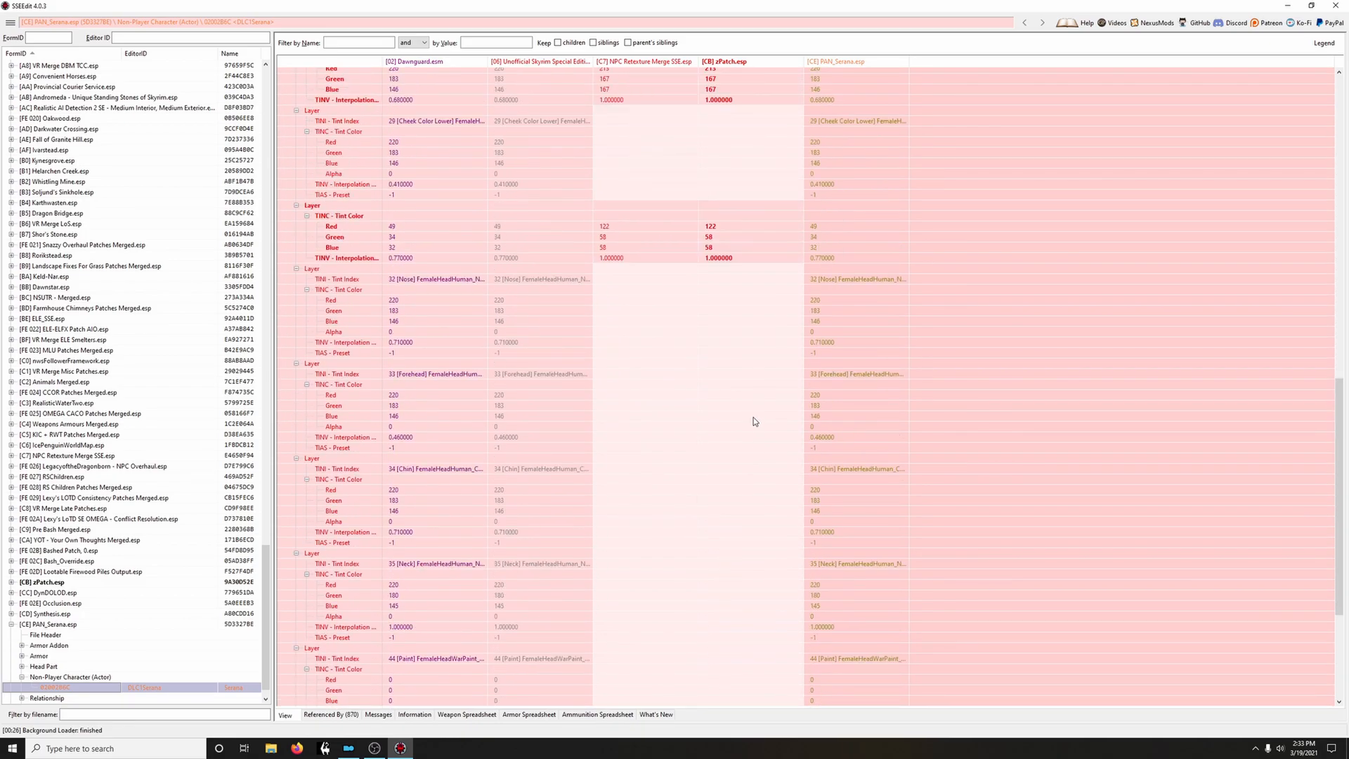
scroll(750, 415, down, 3)
scroll(748, 412, up, 20)
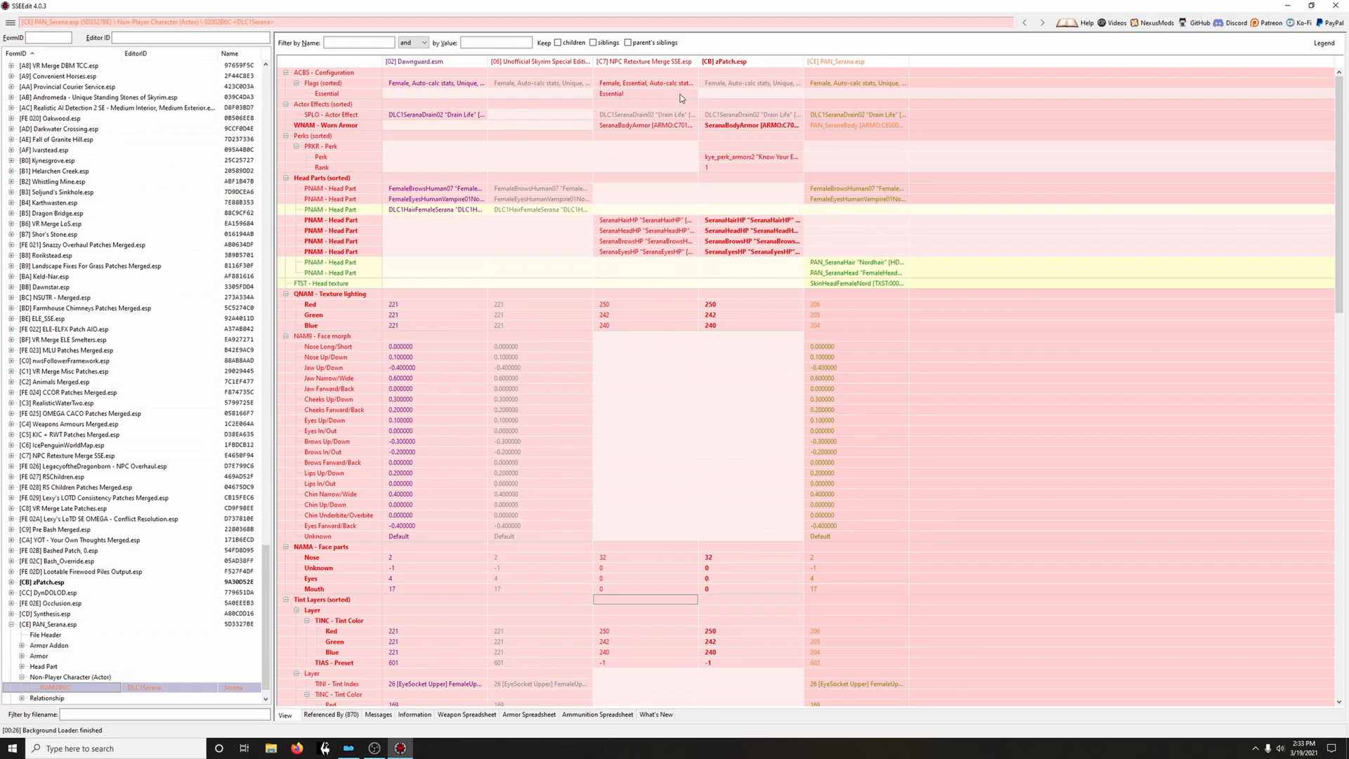
drag(688, 95, 737, 94)
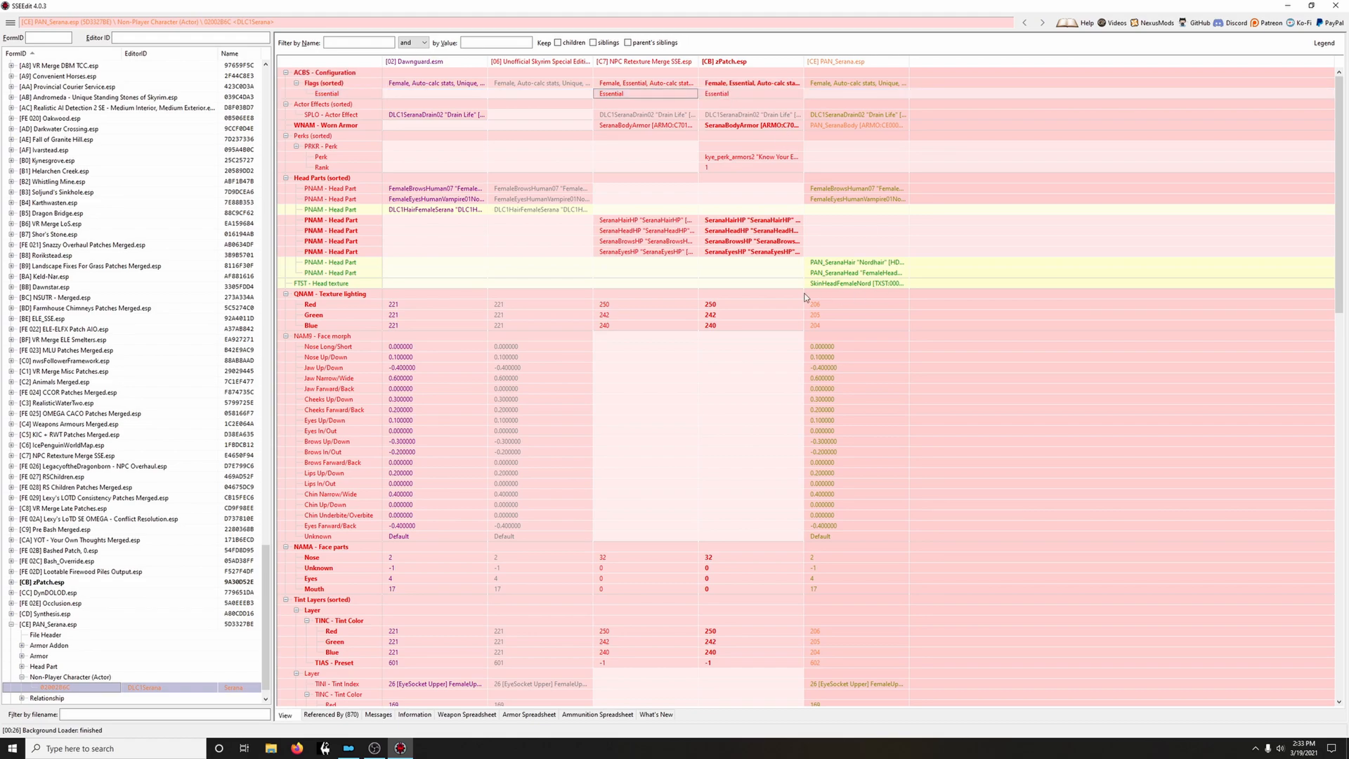
Collapse PAN_Serana.esp and open the Valerica actor record in PAN_Valerica.esp
scroll(120, 621, down, 1)
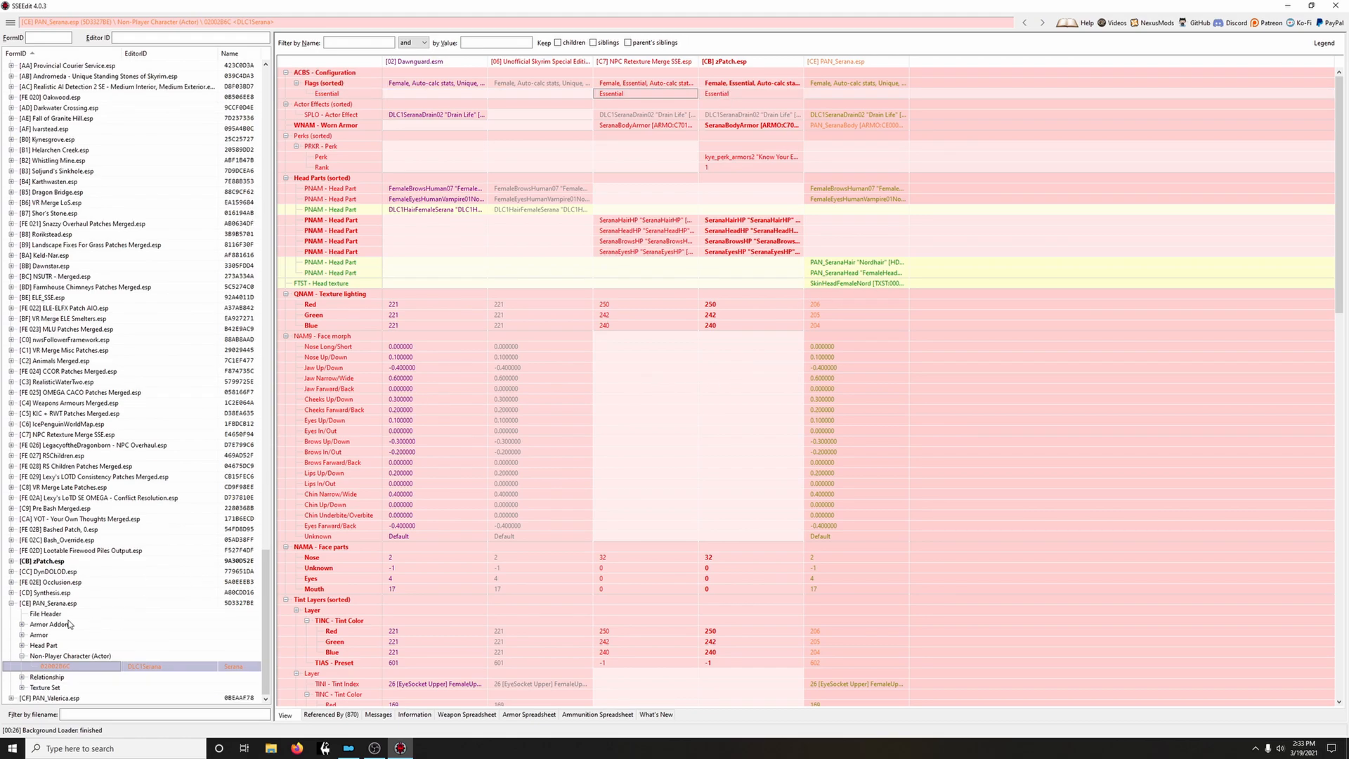
click(12, 602)
click(11, 698)
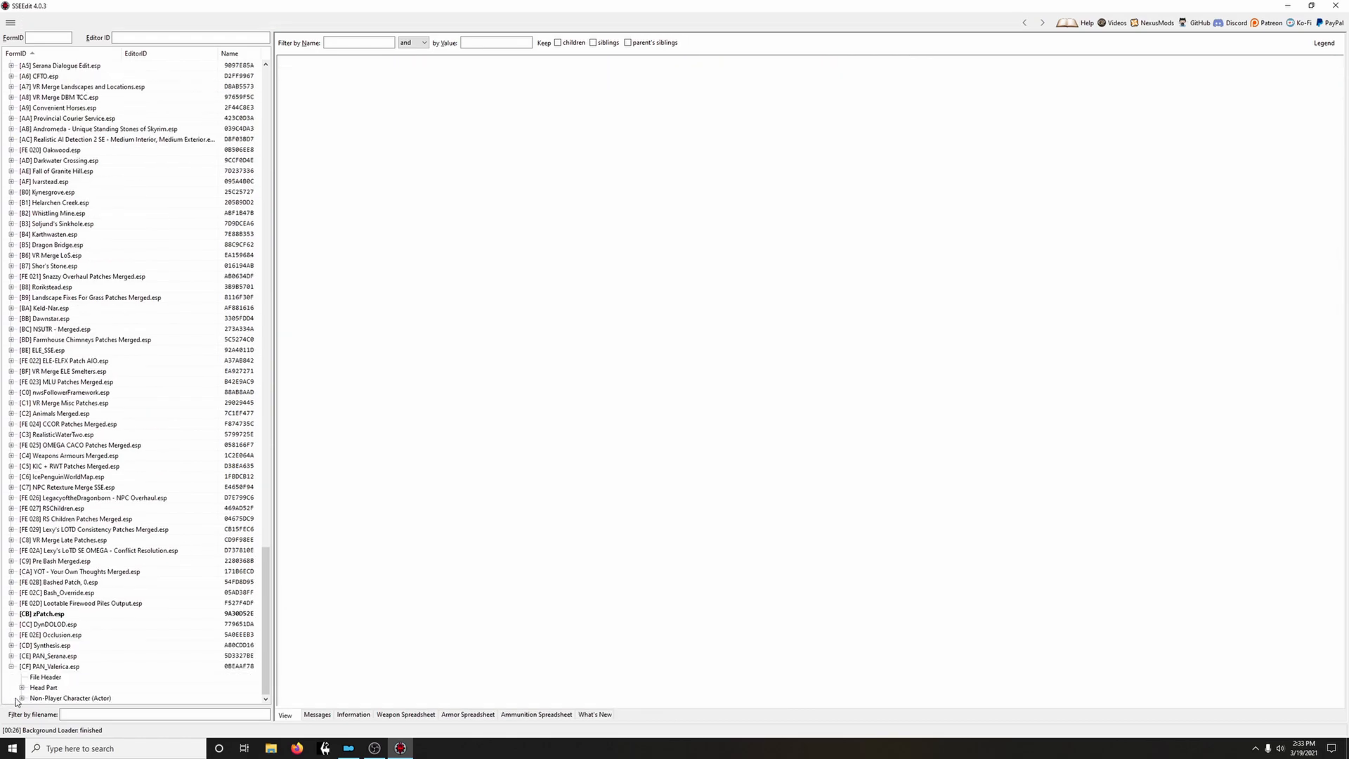
click(21, 687)
click(60, 698)
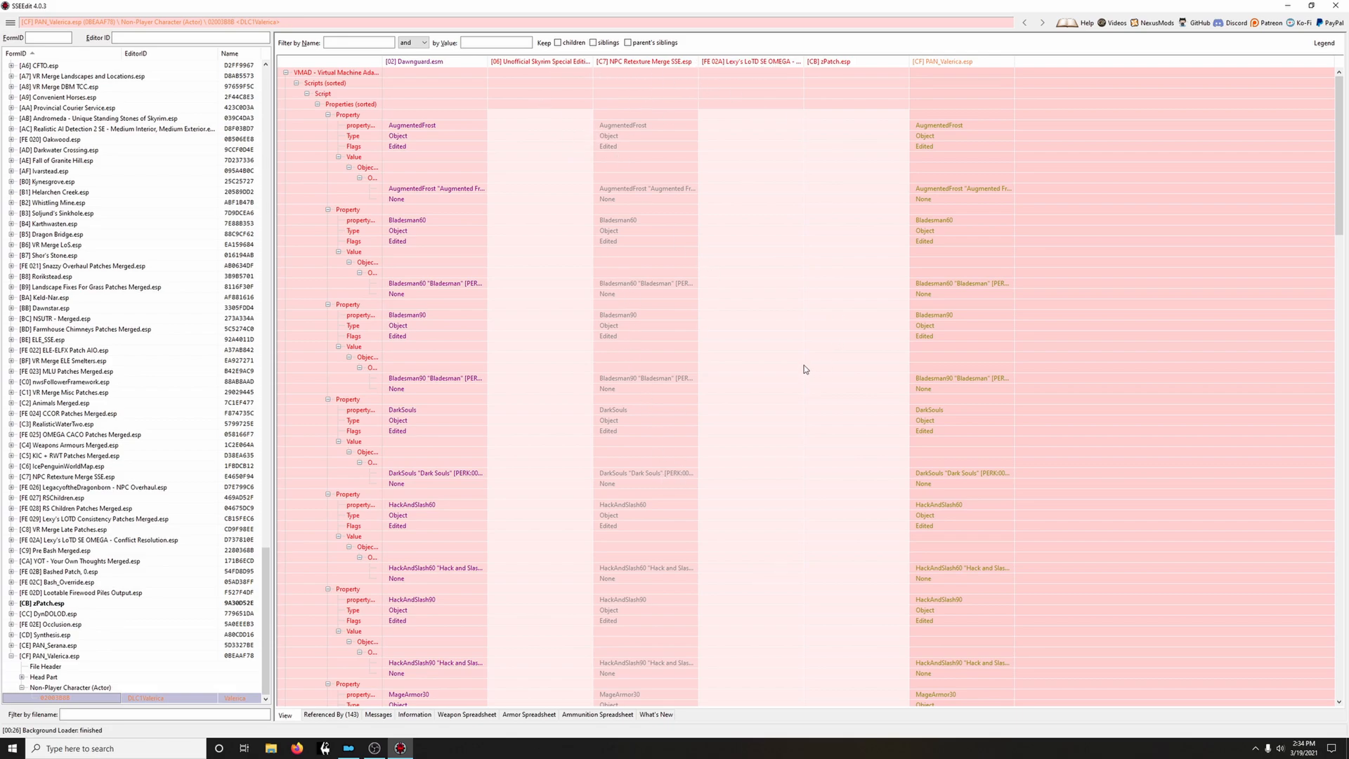
Copy Valerica's worn armor and head parts from NPC Retexture Merge SSE.esp into Lexy's LoTD SE OMEGA - Conflict Resolution.esp and zPatch.esp
scroll(800, 367, down, 19)
scroll(795, 359, down, 13)
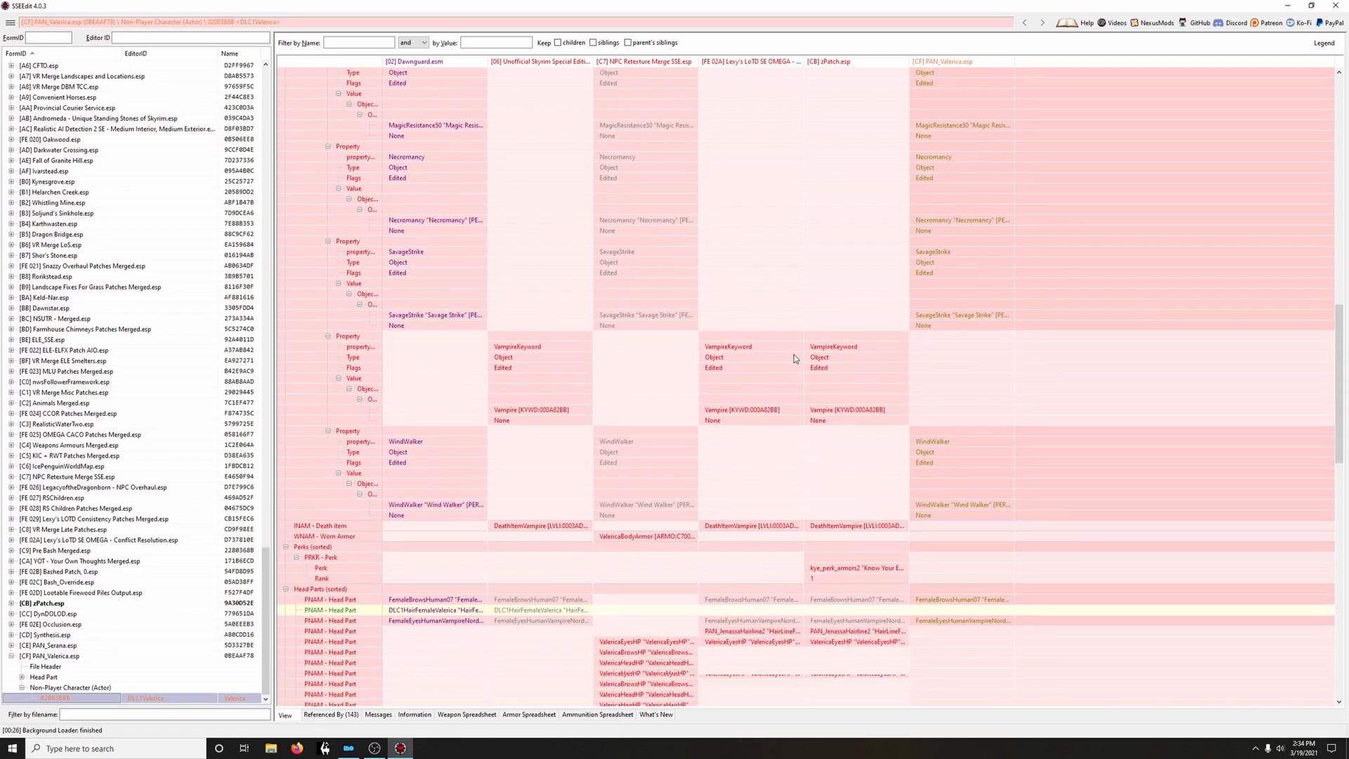
scroll(794, 359, down, 4)
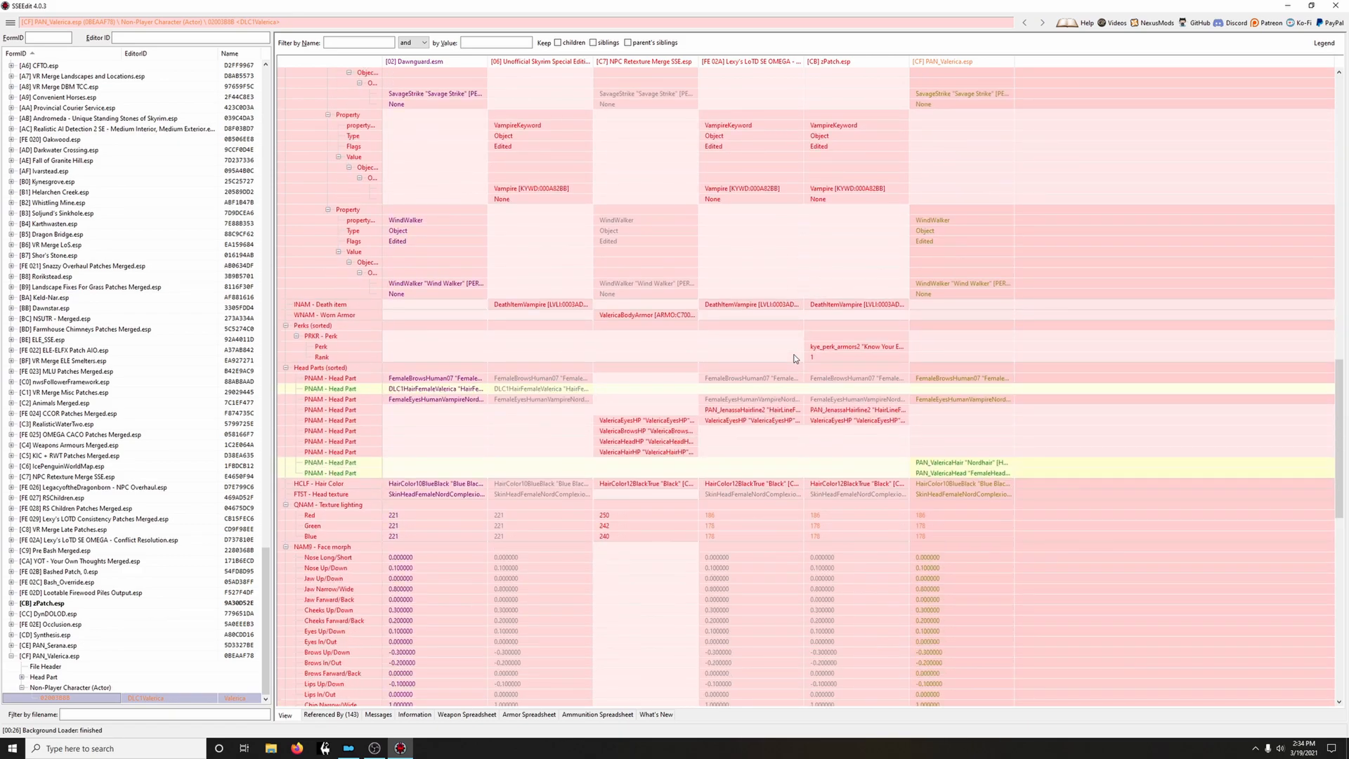
drag(687, 314, 858, 317)
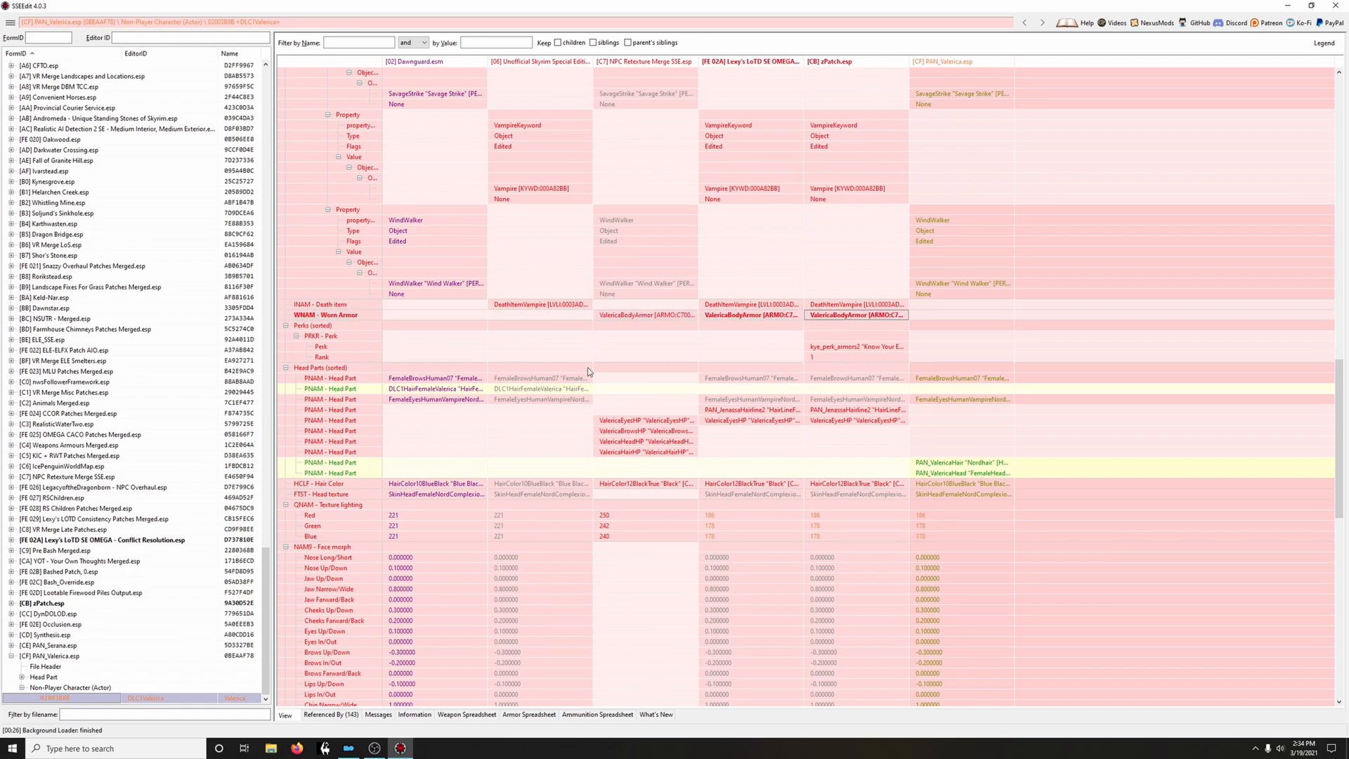
drag(670, 370, 868, 380)
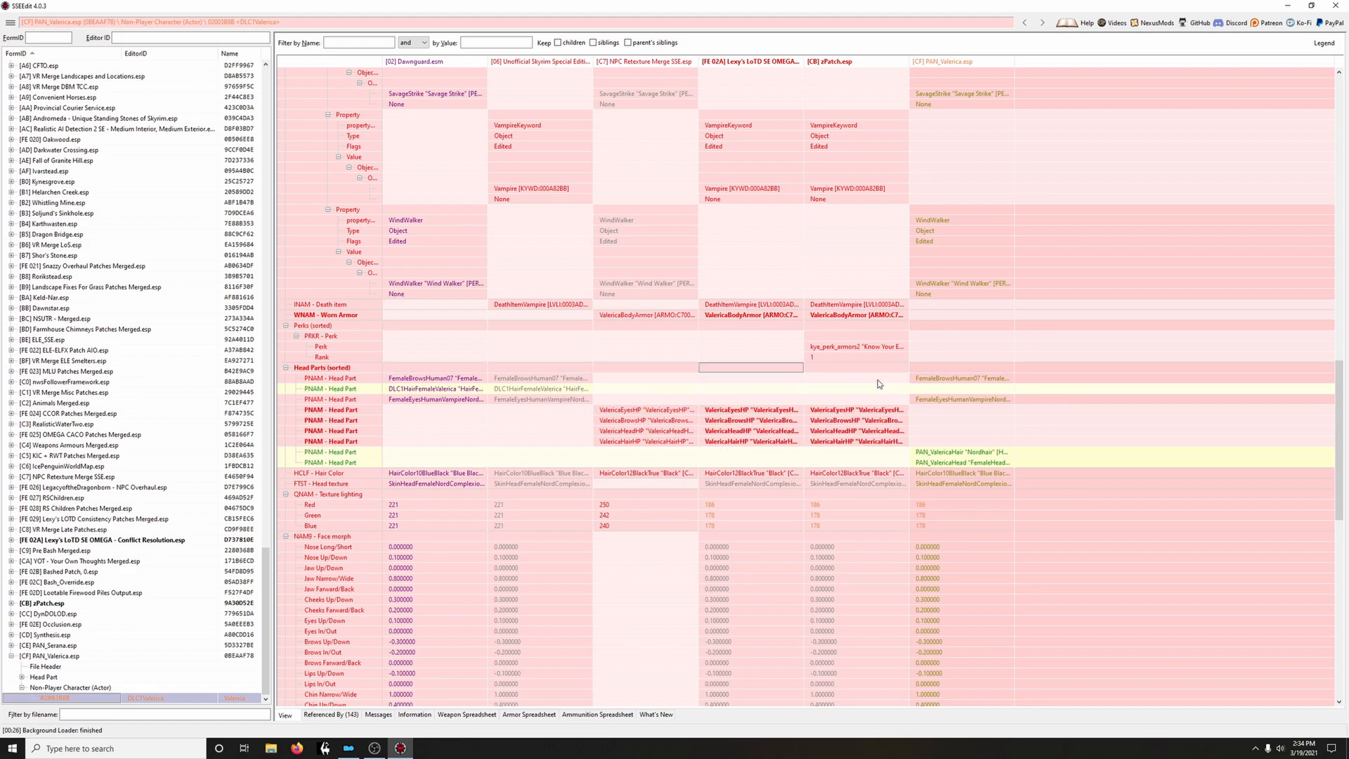
For Valerica, carry the merge's hair color into the Conflict Resolution plugin and zPatch.esp, and remove the head texture from both
scroll(906, 389, down, 4)
drag(723, 346, 843, 347)
click(768, 357)
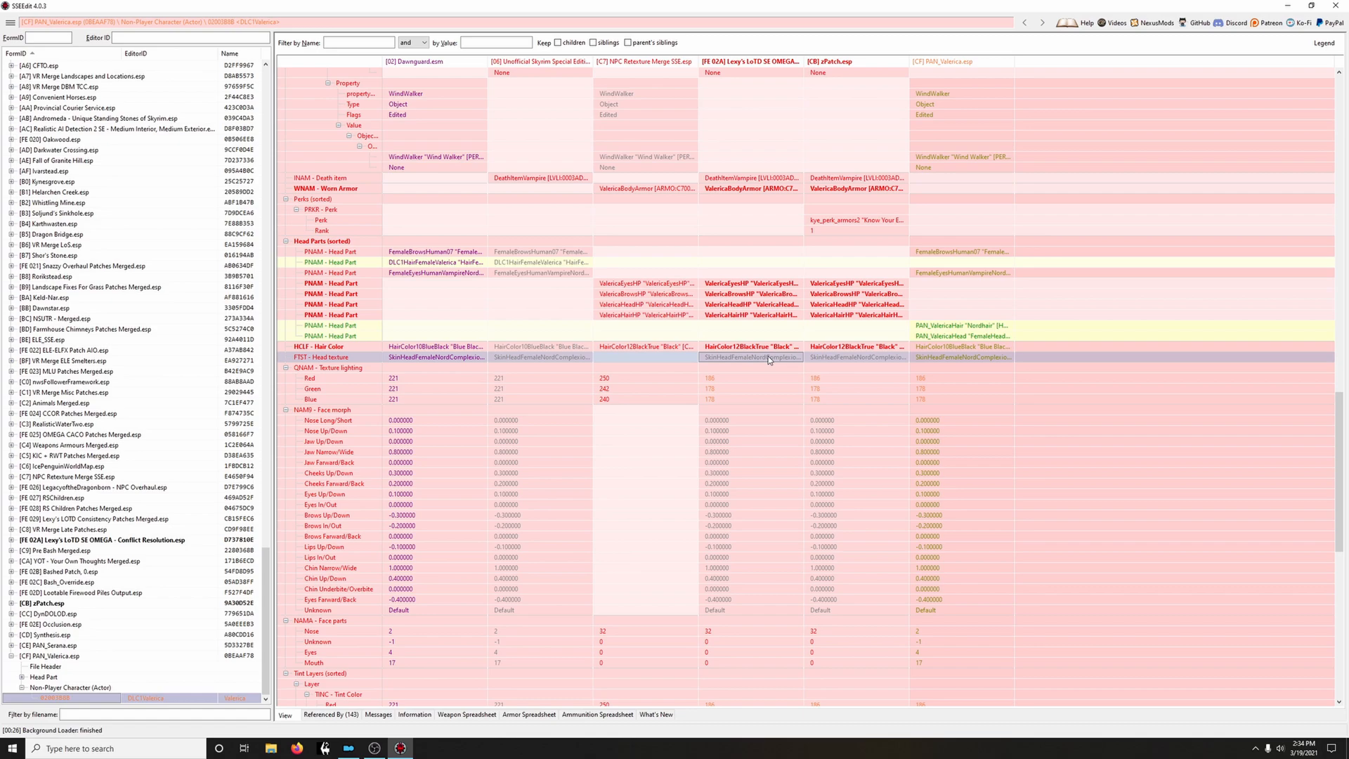
right_click(768, 358)
click(796, 379)
click(820, 358)
right_click(821, 357)
click(837, 377)
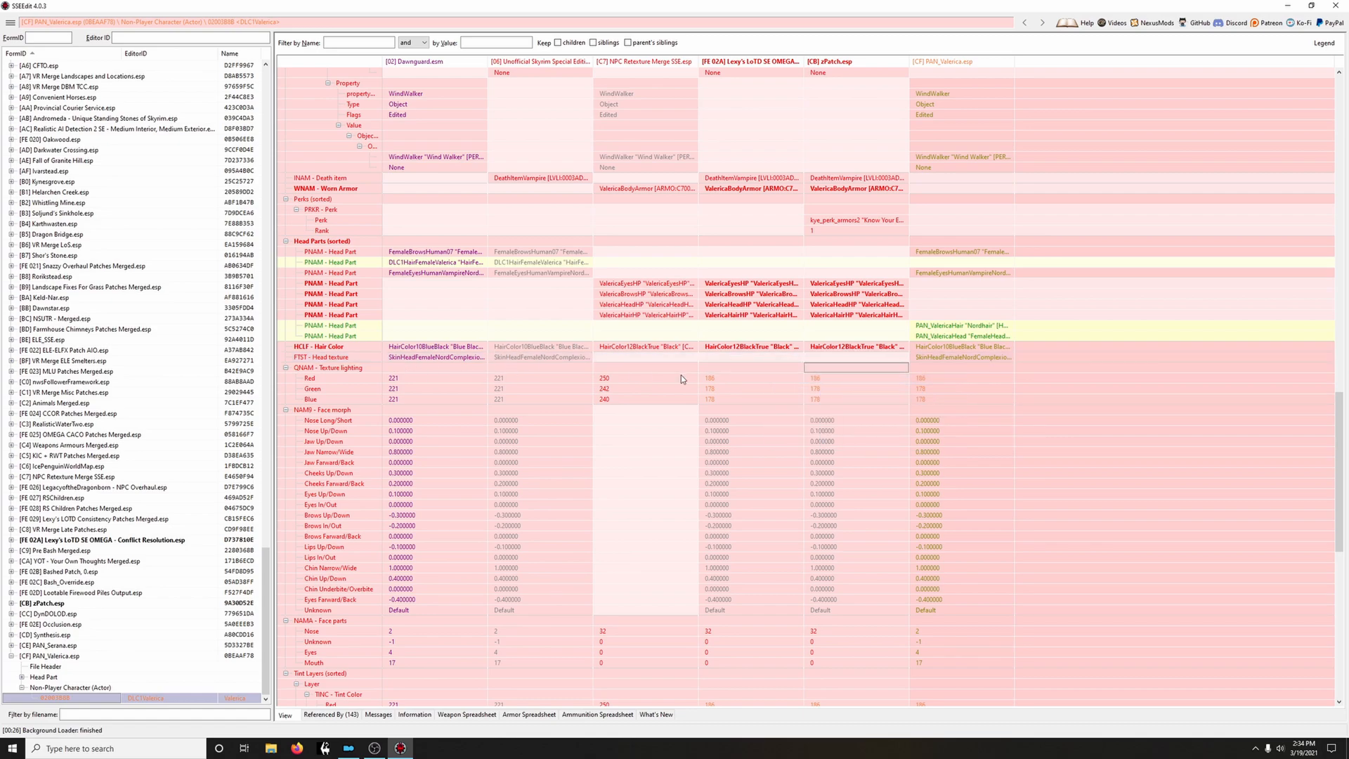
Copy the merge's texture lighting into Valerica's Conflict Resolution and zPatch.esp records and remove the face morph from both
drag(690, 373, 788, 373)
right_click(720, 409)
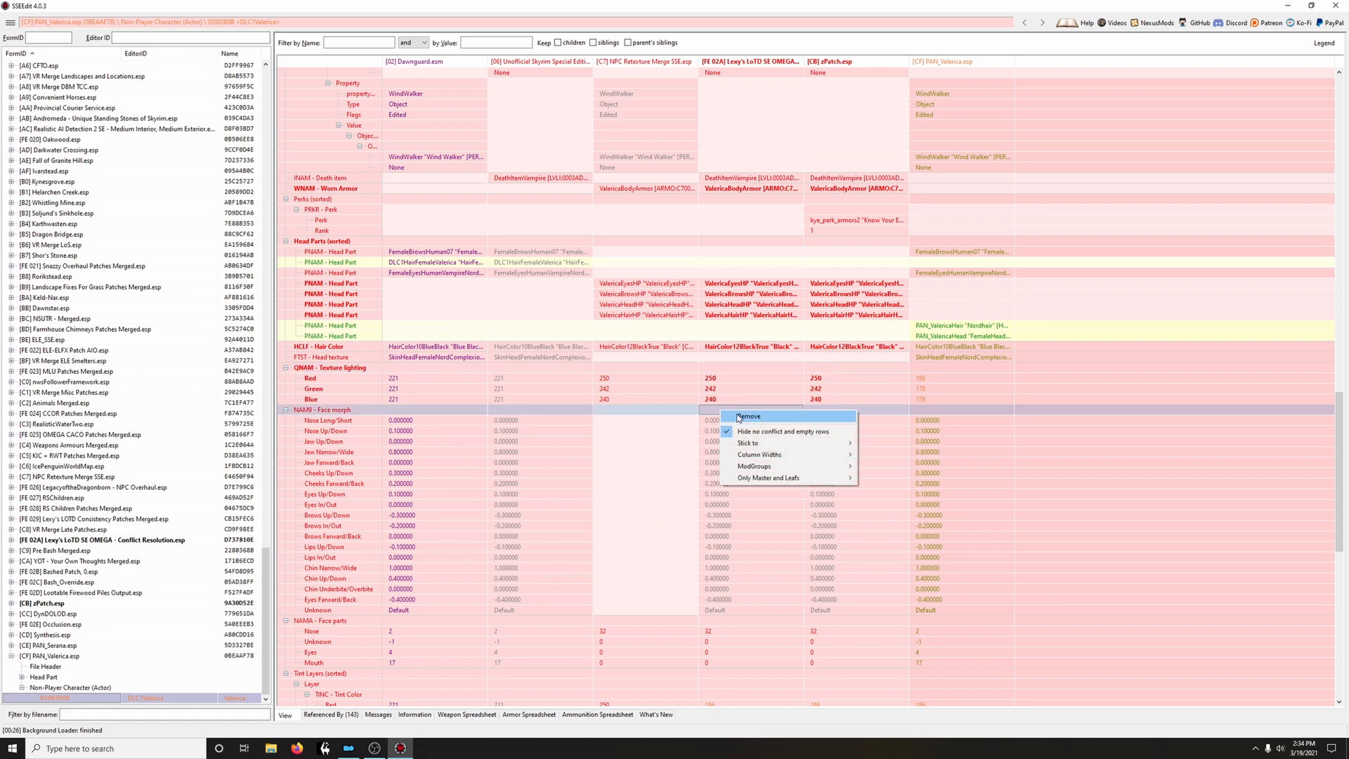
click(804, 413)
right_click(819, 408)
click(846, 414)
Copy Valerica's tint layers from the merge into the Conflict Resolution plugin and zPatch.esp, and close SSEEdit saving both plugins
scroll(797, 413, down, 7)
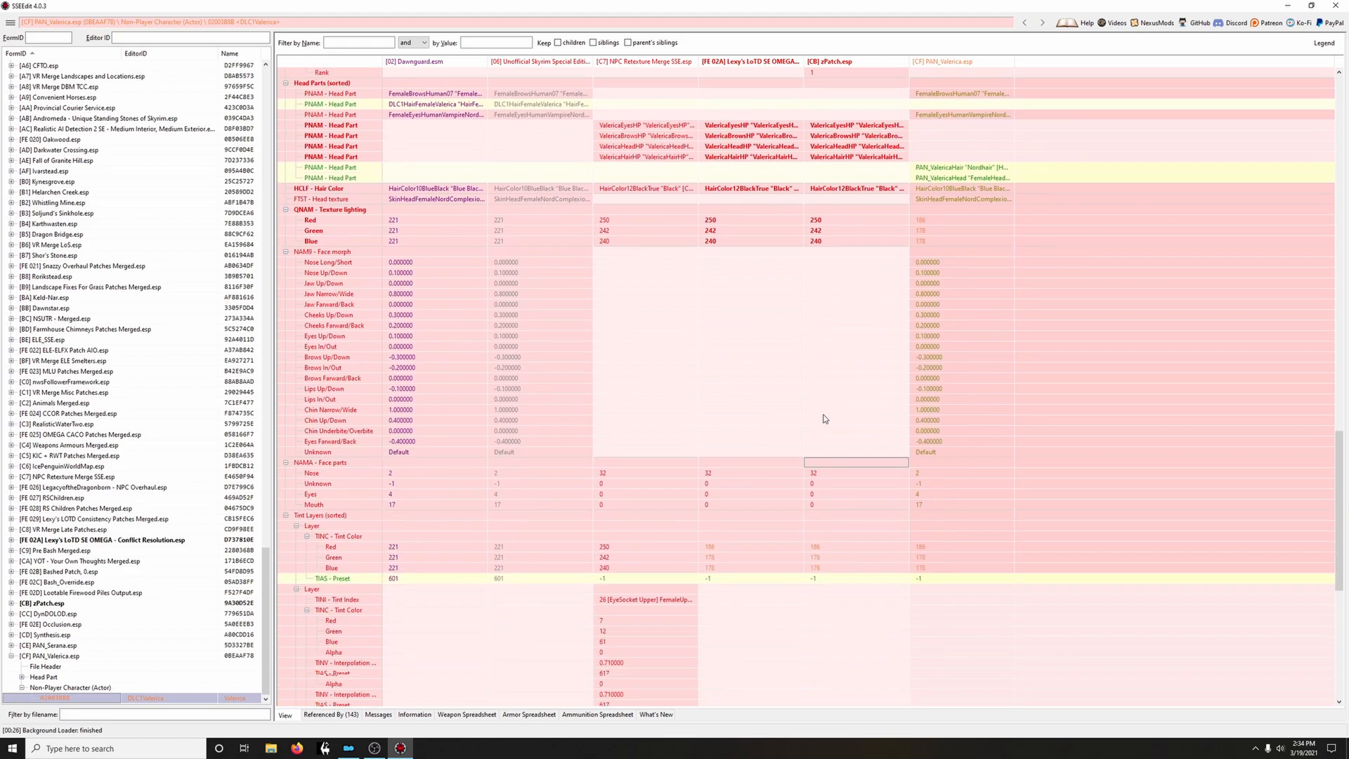
click(734, 399)
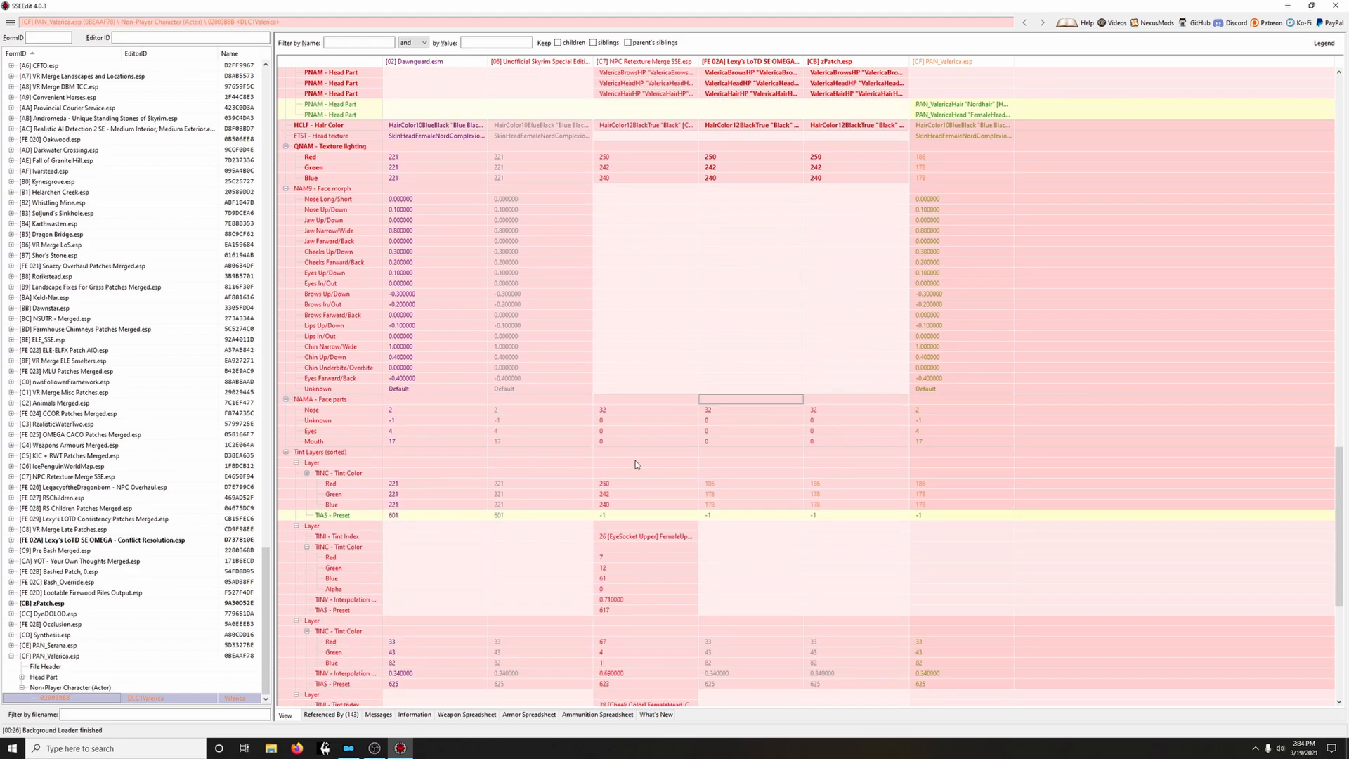
drag(670, 453, 821, 455)
scroll(822, 463, down, 10)
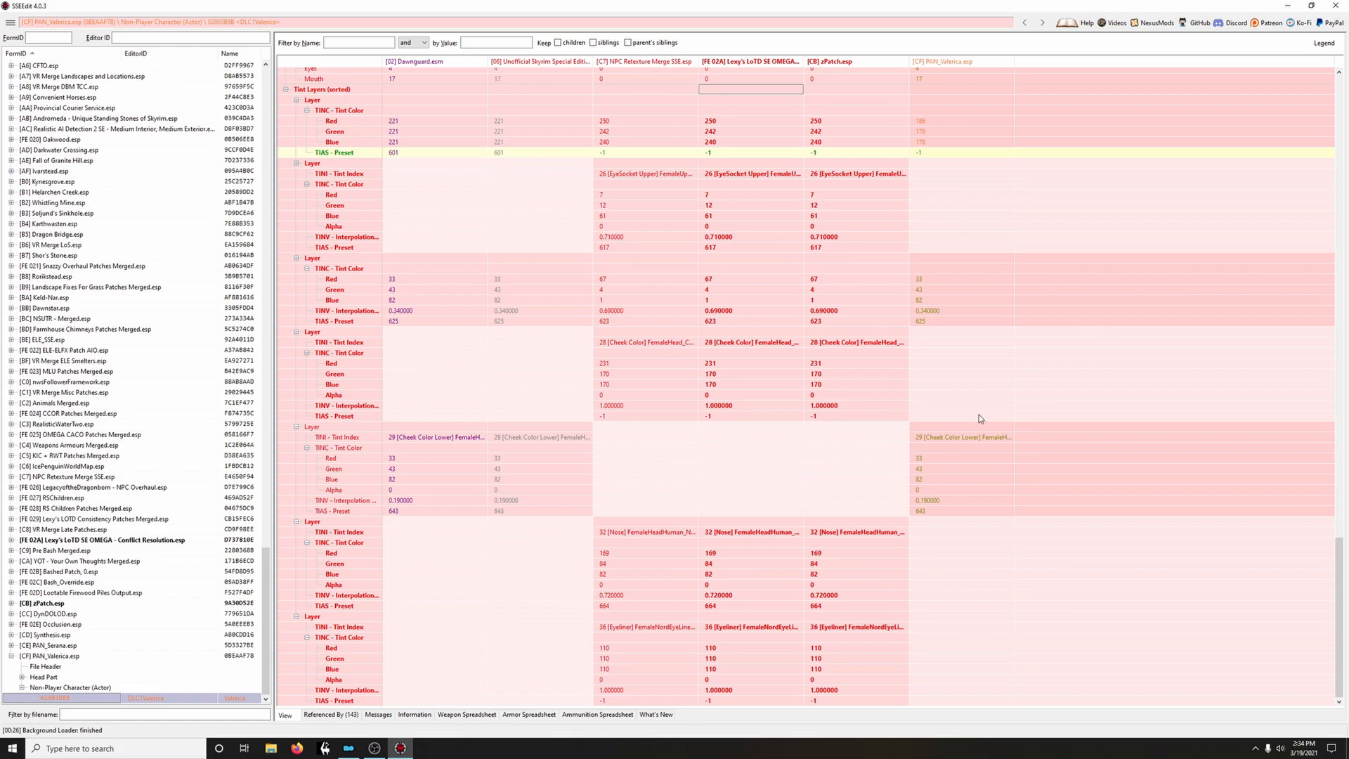
click(1334, 6)
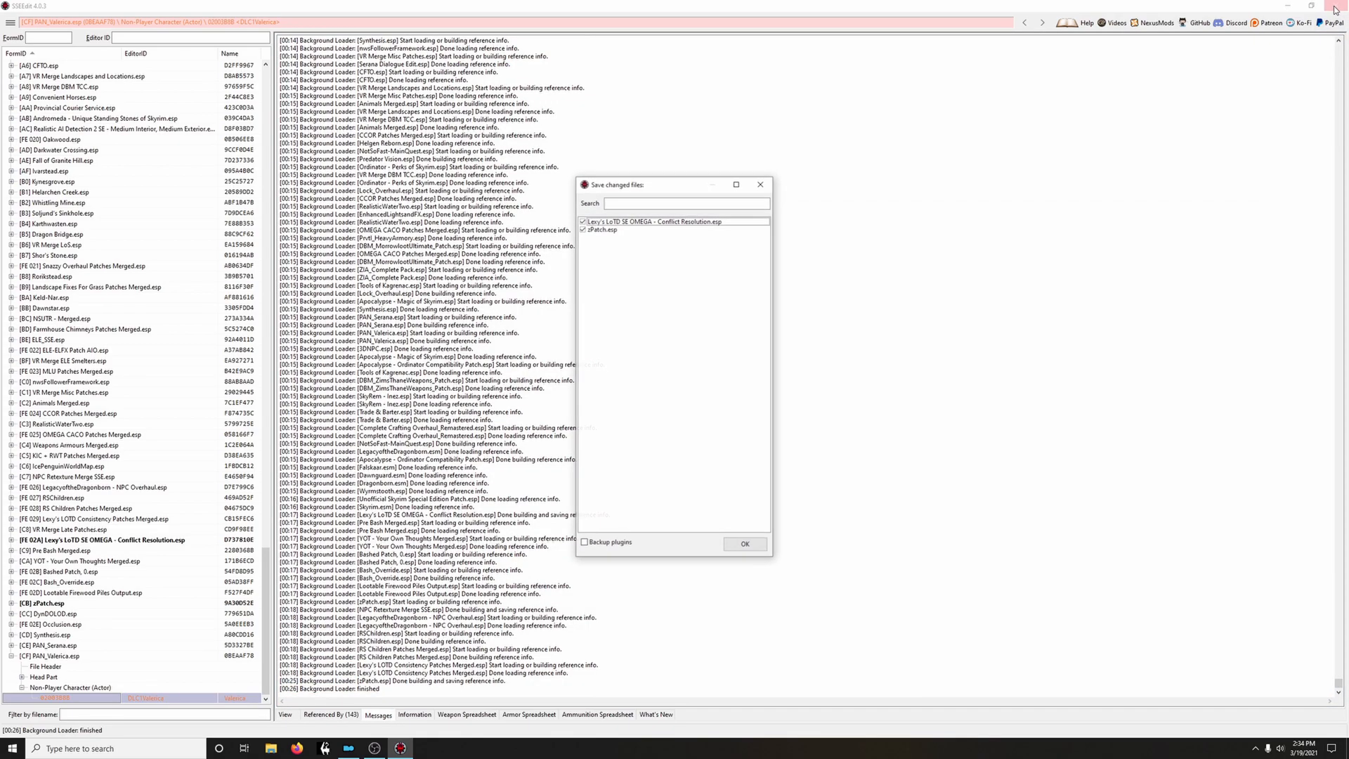
click(746, 545)
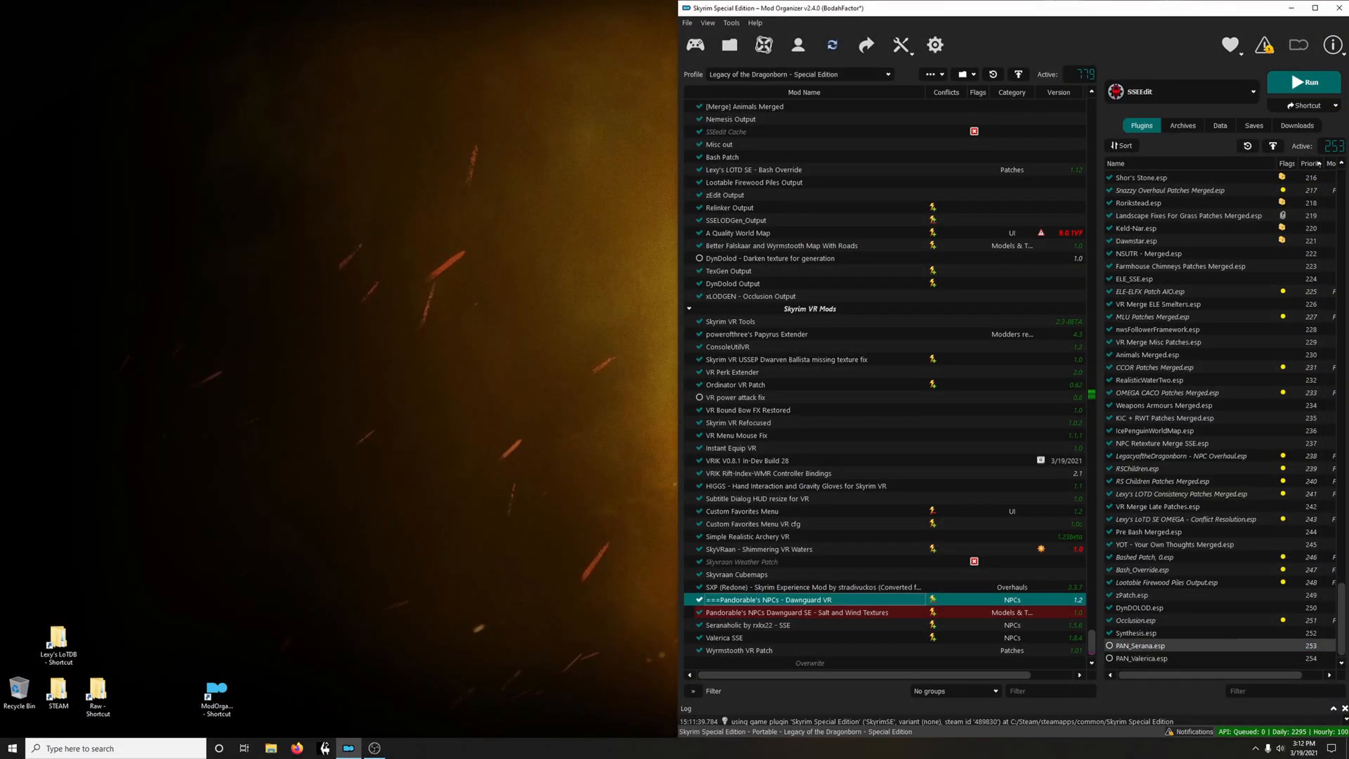
Disable the mods ===Pandorable's Serana and Pandorable's Valerica in Mod Organizer
click(1159, 645)
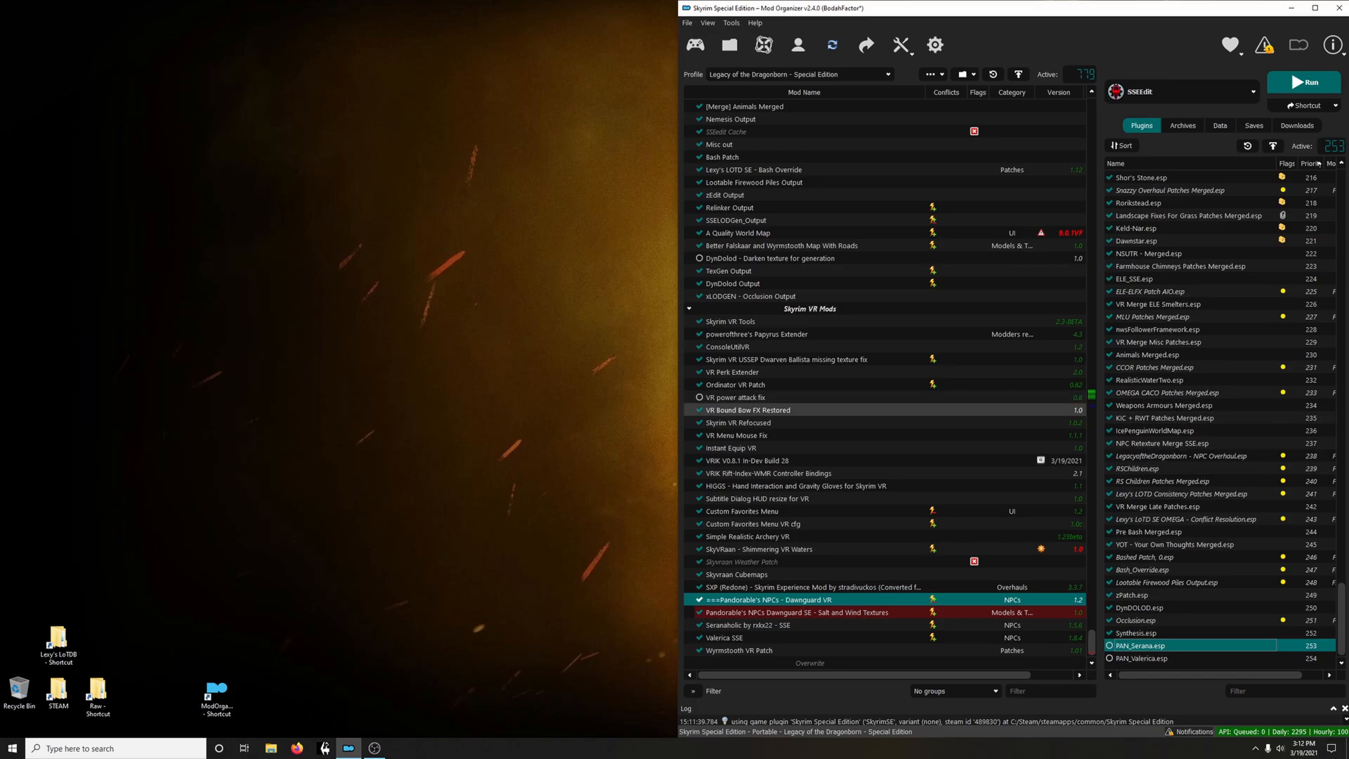
drag(1091, 641, 1091, 411)
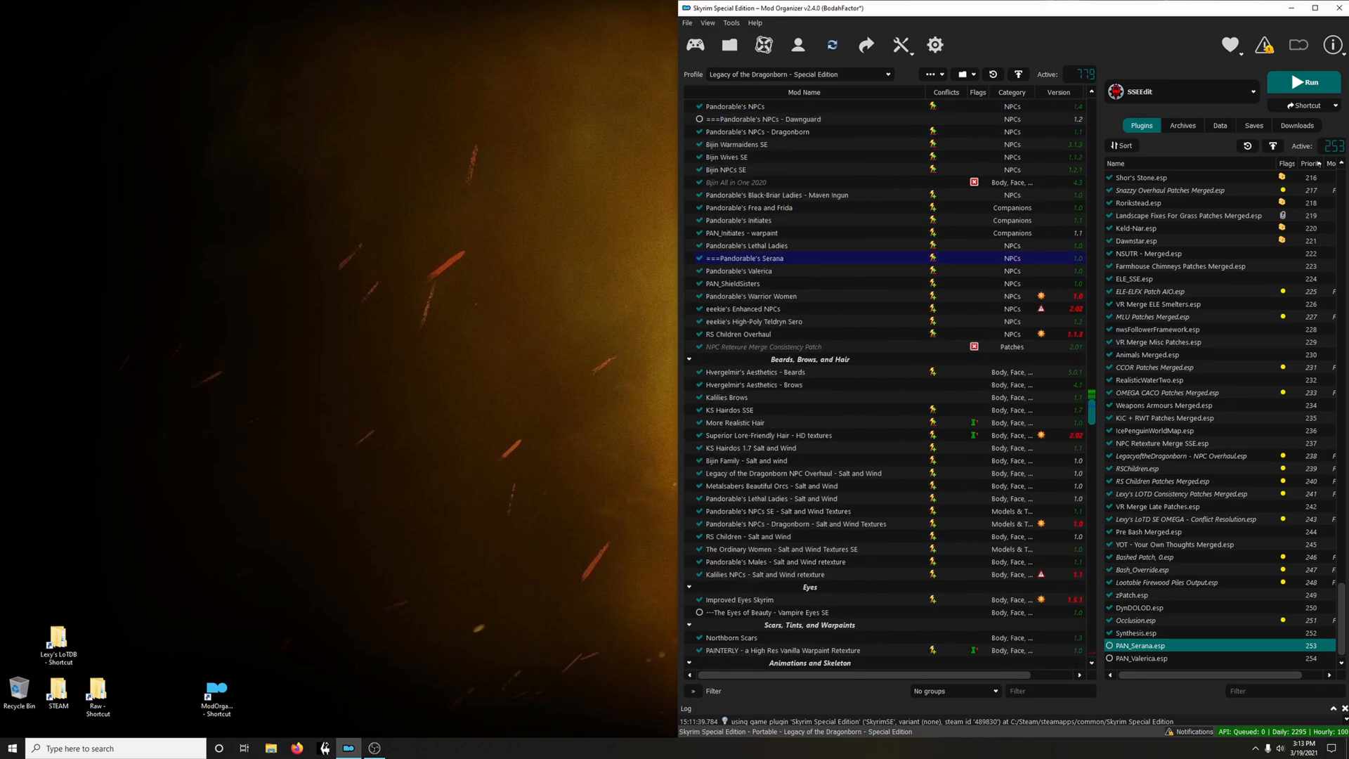
click(698, 257)
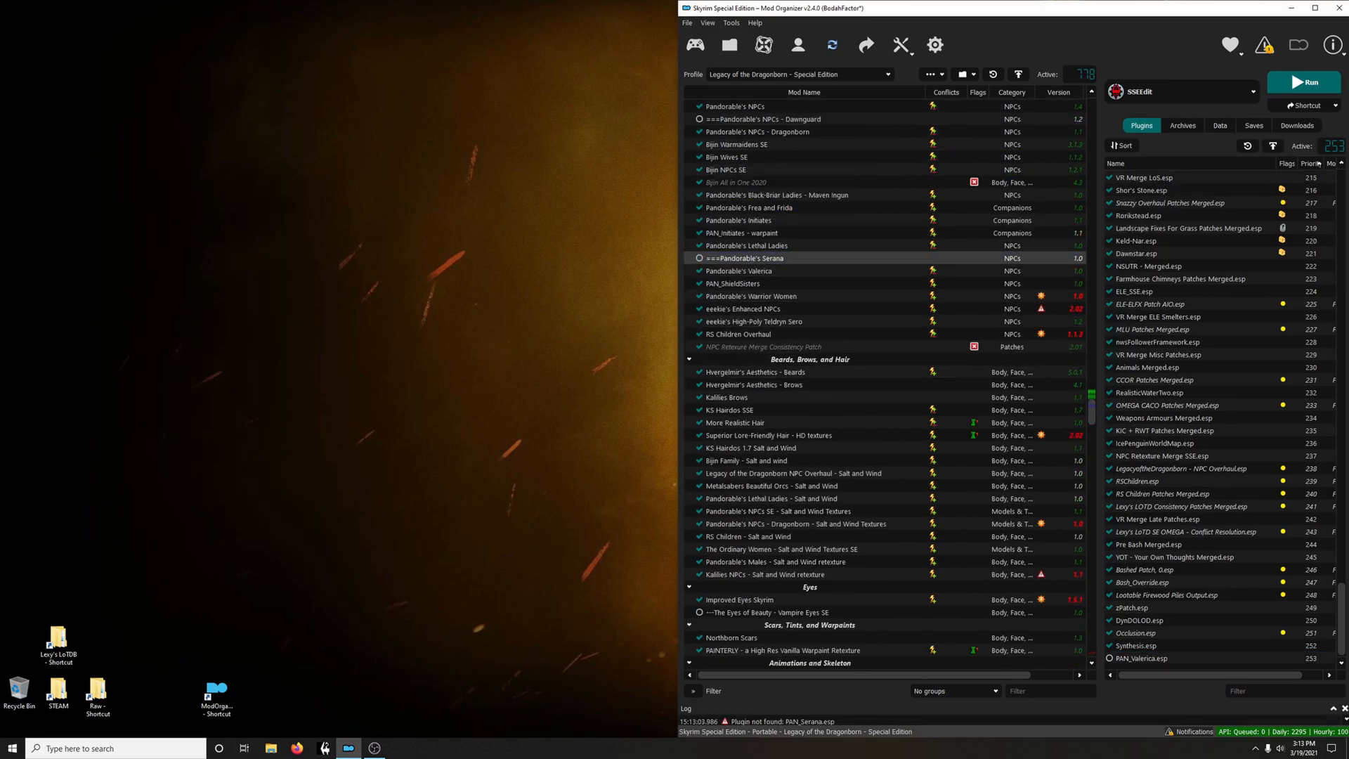
click(699, 271)
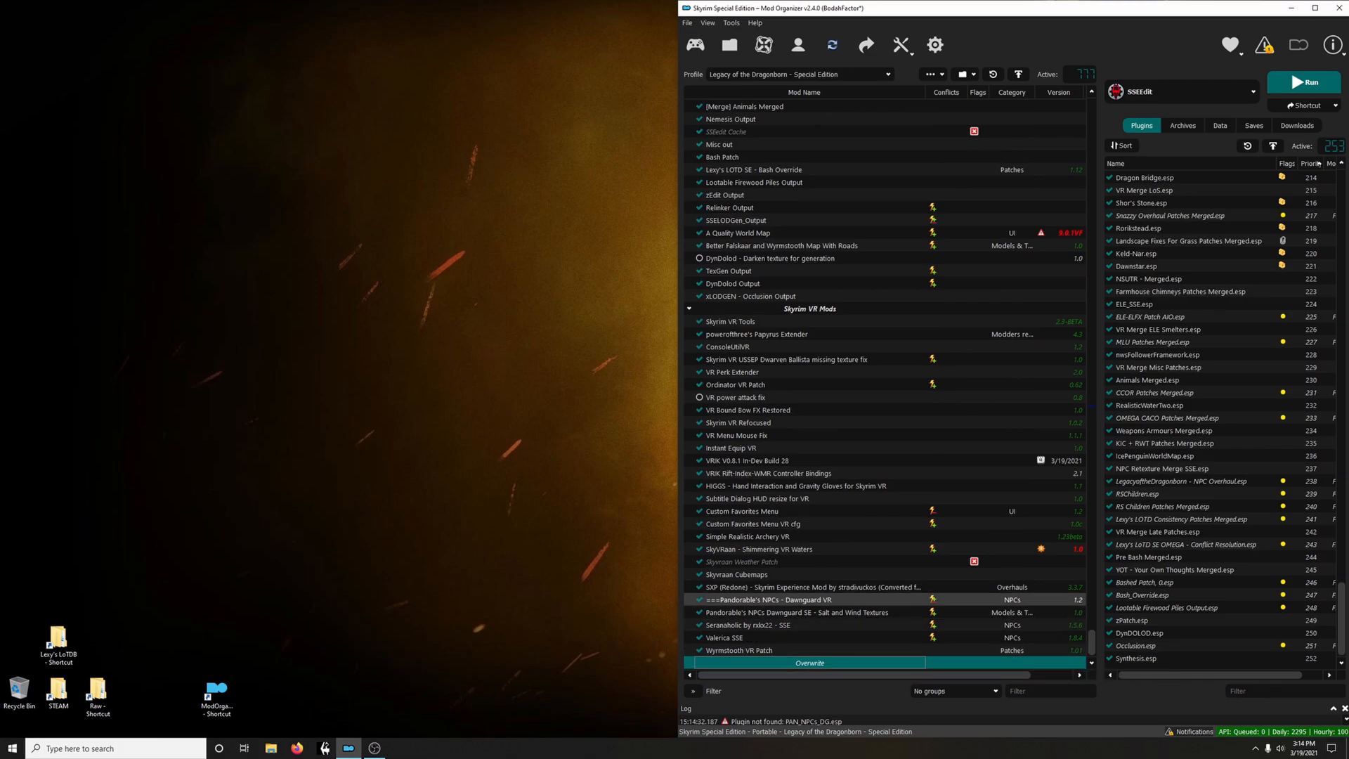
Move PAN_NPCs_DG.esp from the optional to the available ESPs of ===Pandorable's NPCs - Dawnguard VR
double_click(769, 600)
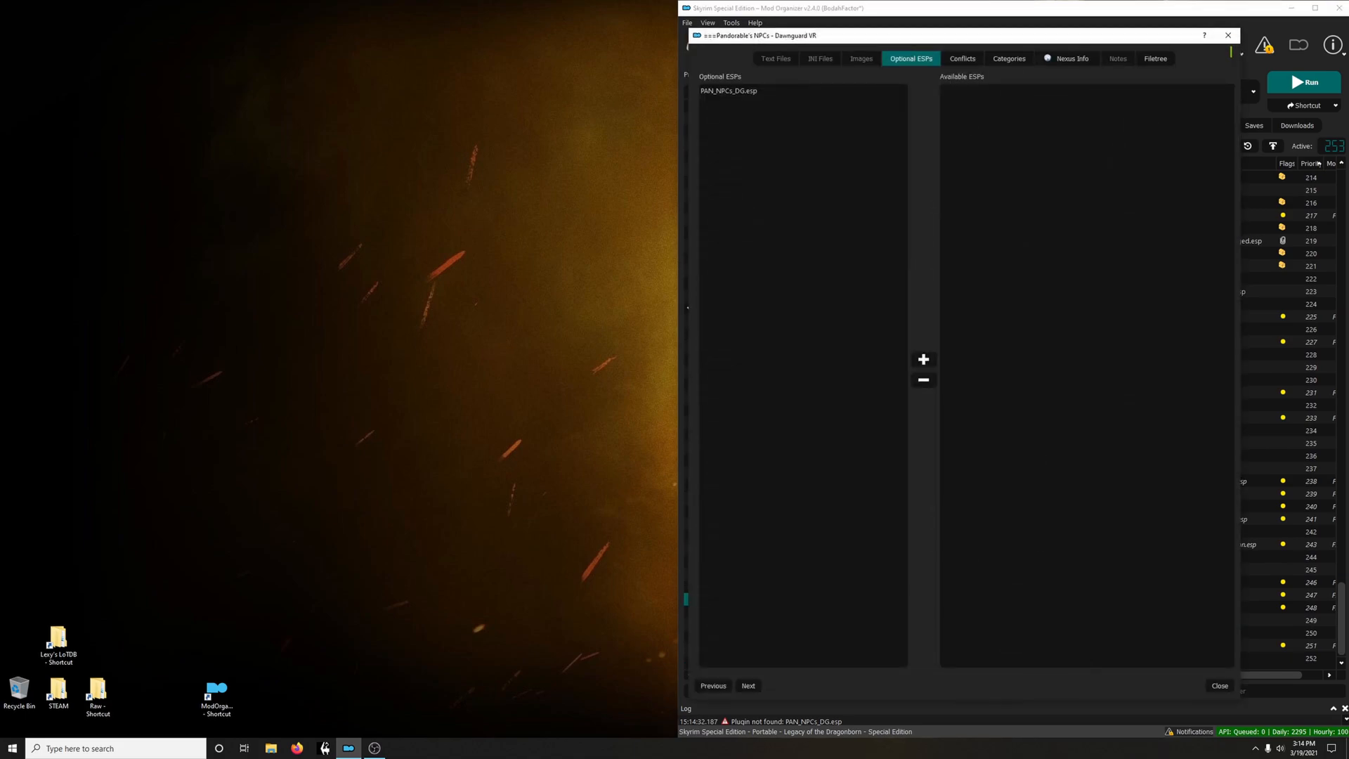
click(744, 90)
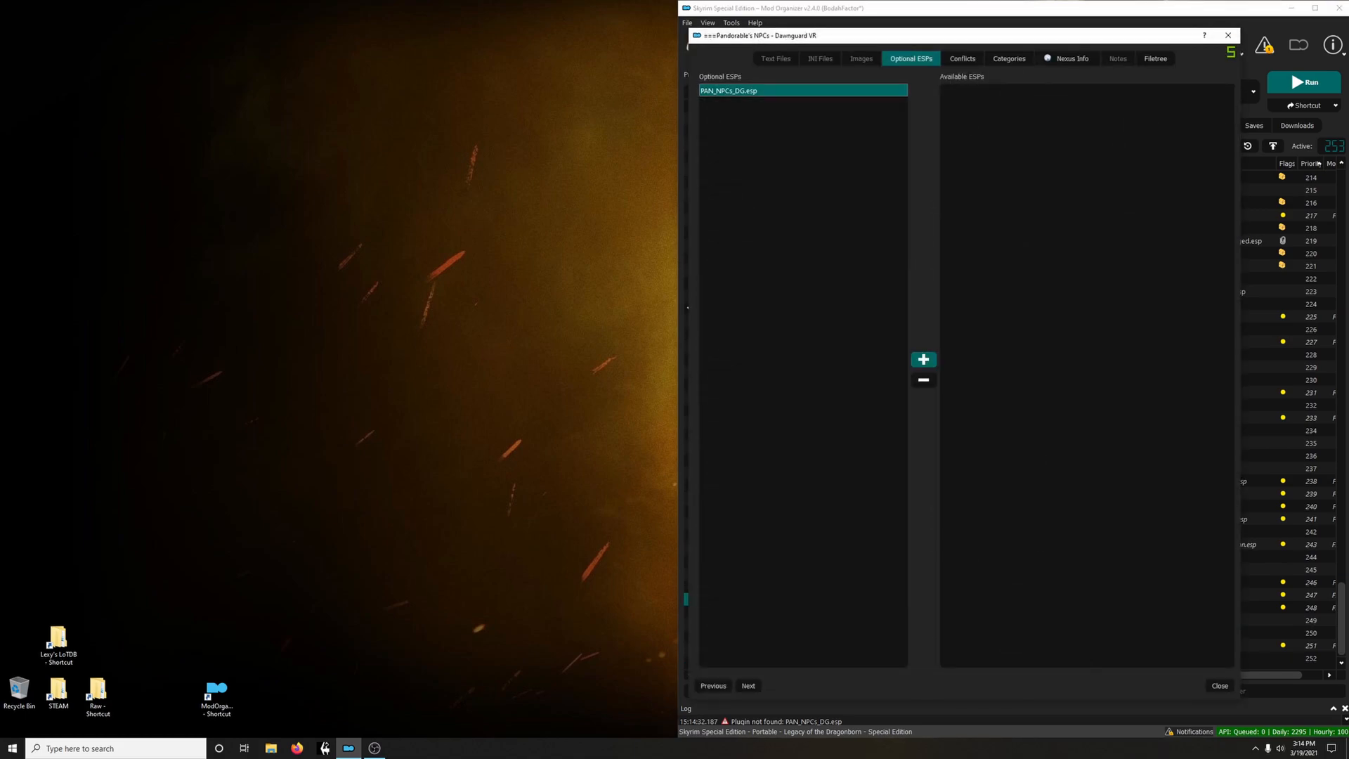
click(923, 359)
click(1220, 686)
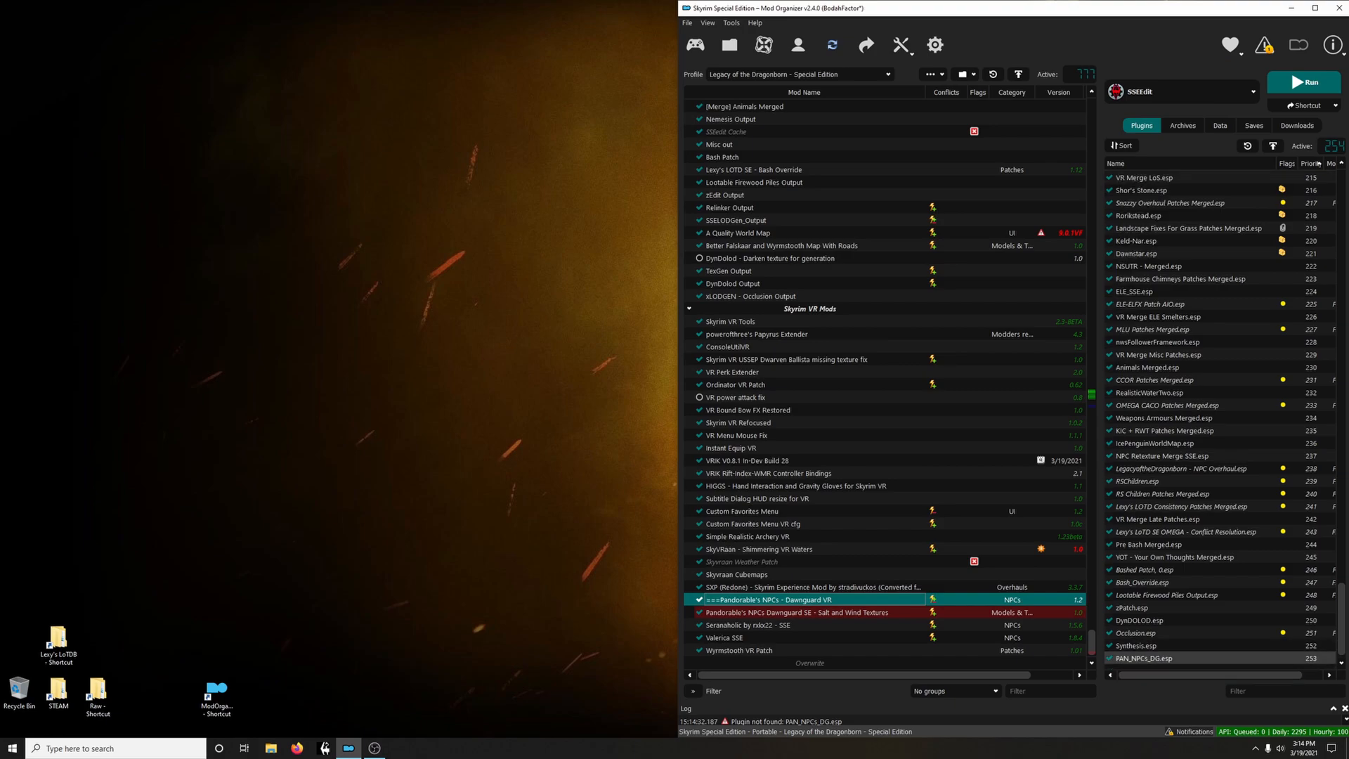
mouse_move(1162, 658)
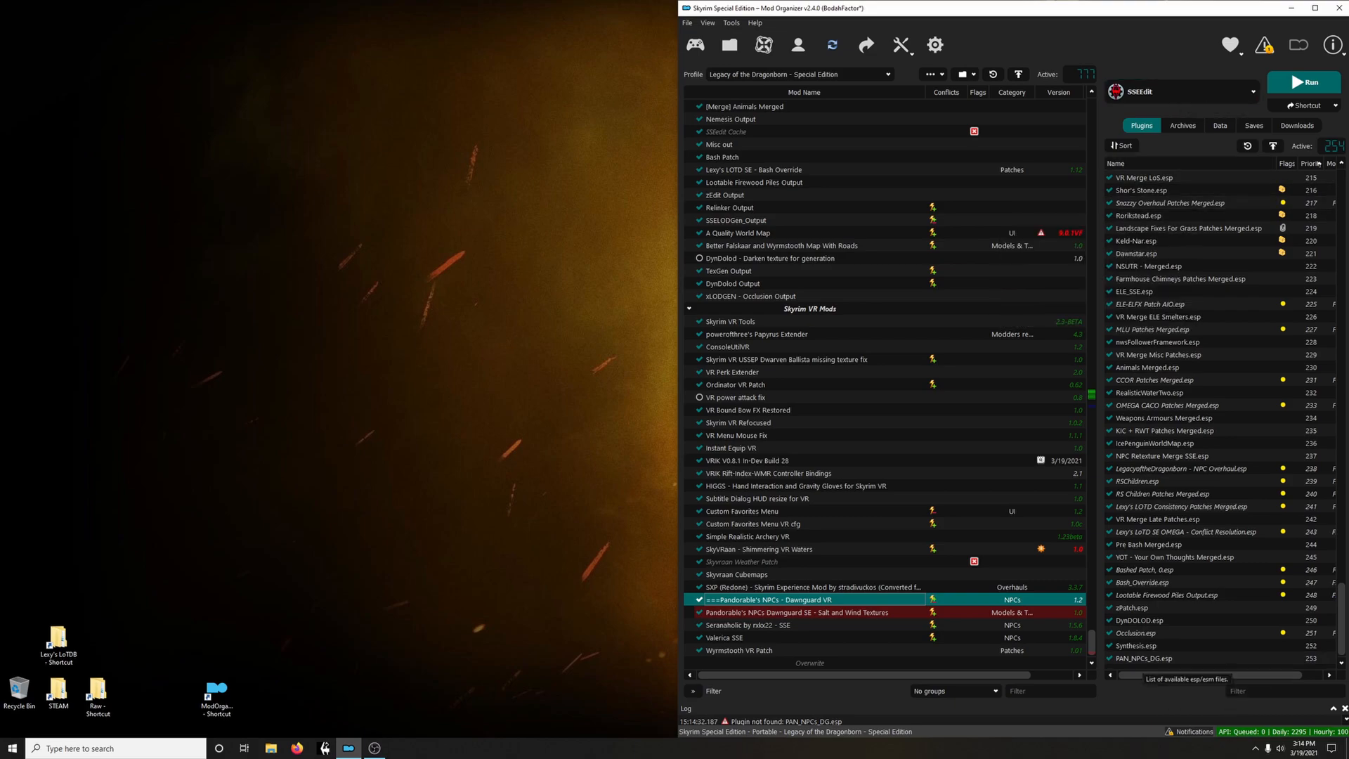
Launch SSEEdit with all active plugins loaded and expand the Non-Player Character (Actor) records of PAN_NPCs_DG.esp
click(1304, 82)
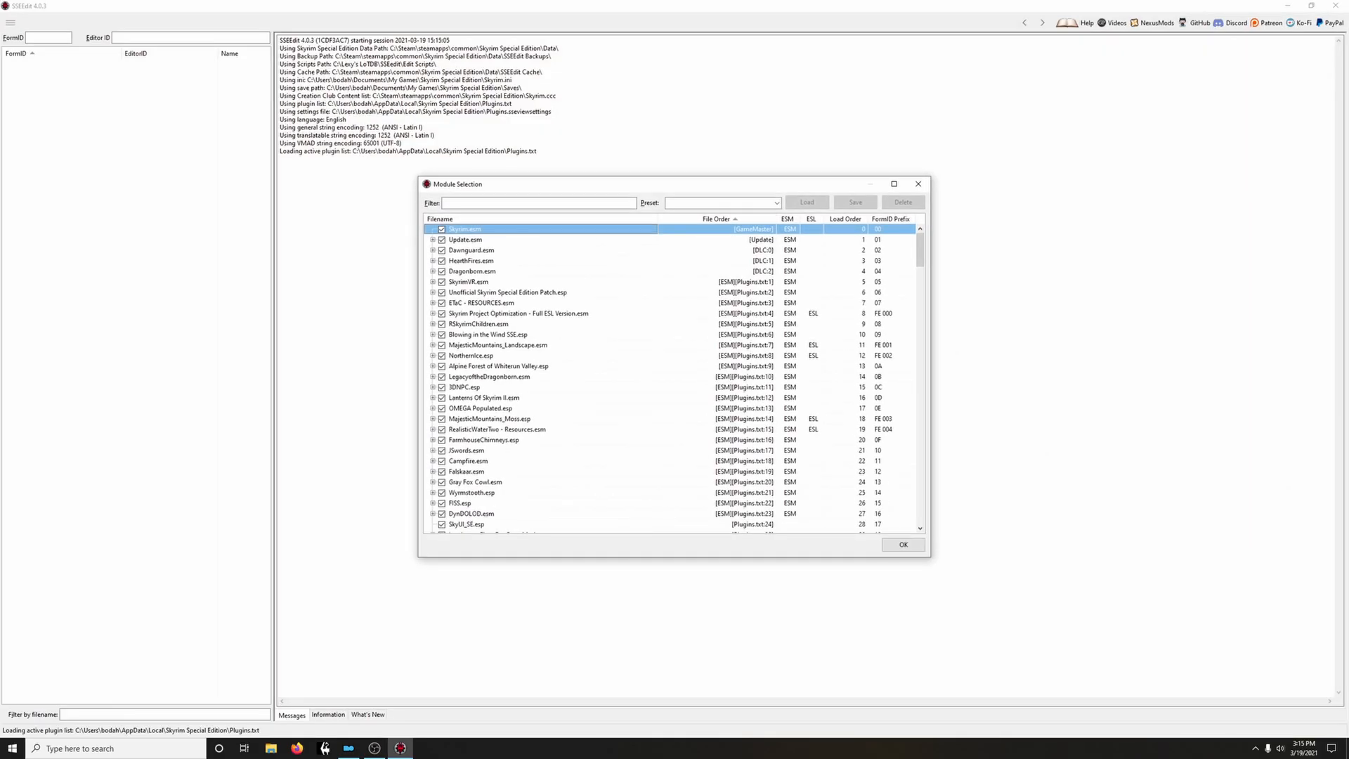
drag(921, 250, 920, 507)
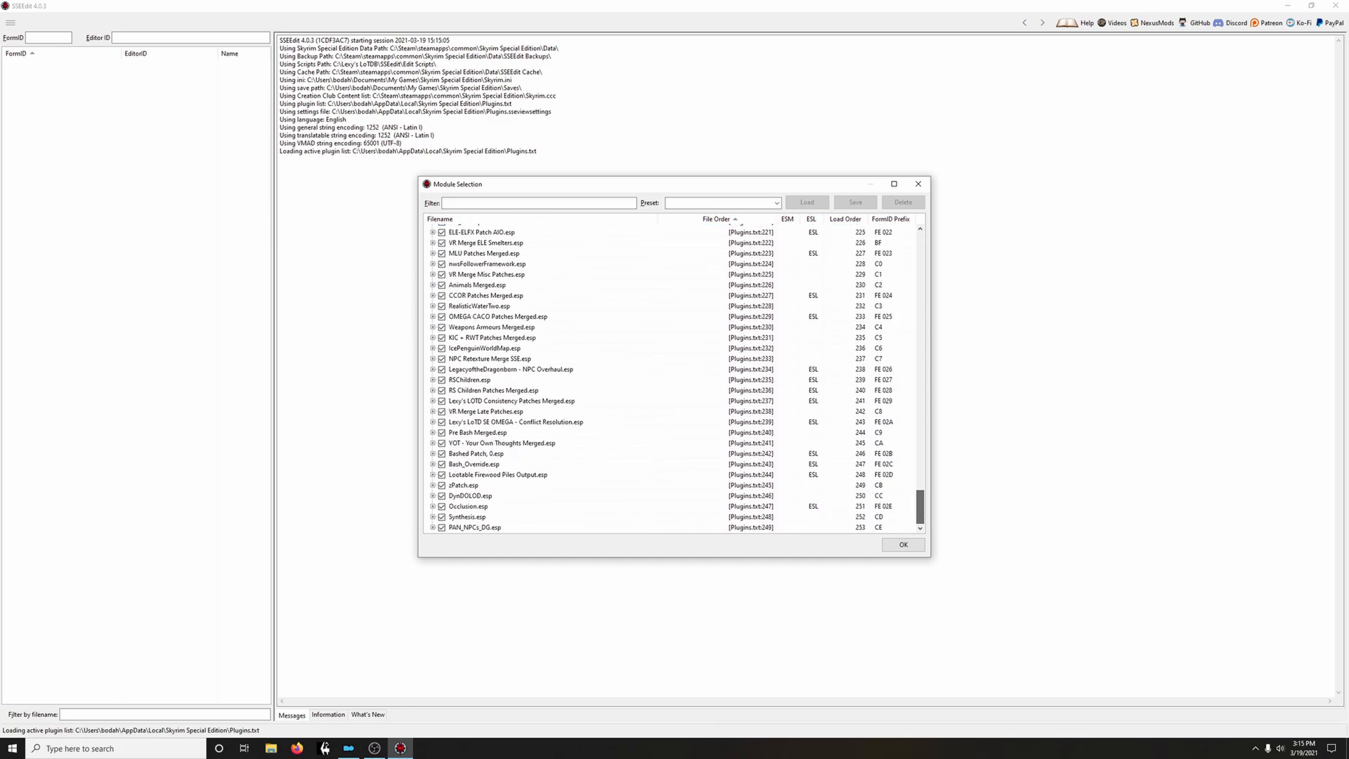
click(903, 544)
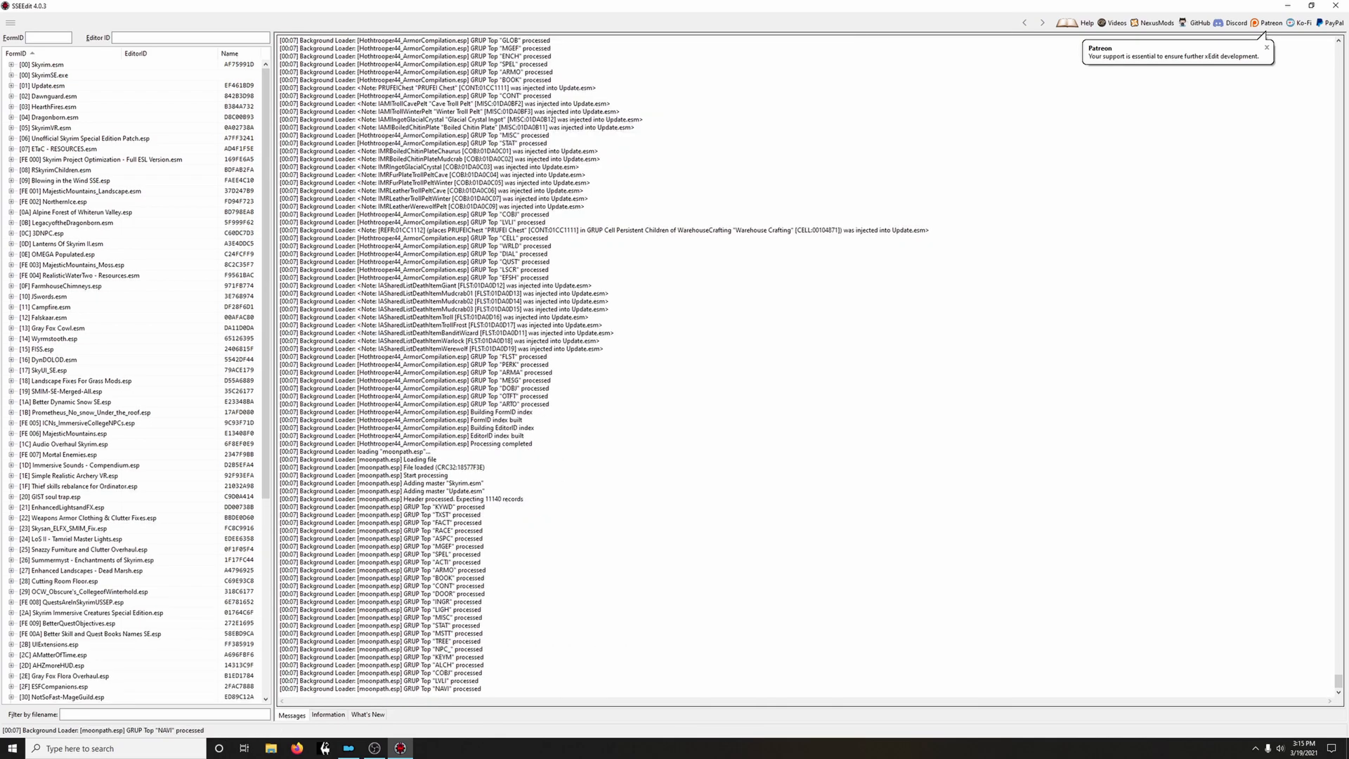
click(903, 545)
drag(265, 144, 266, 621)
click(11, 697)
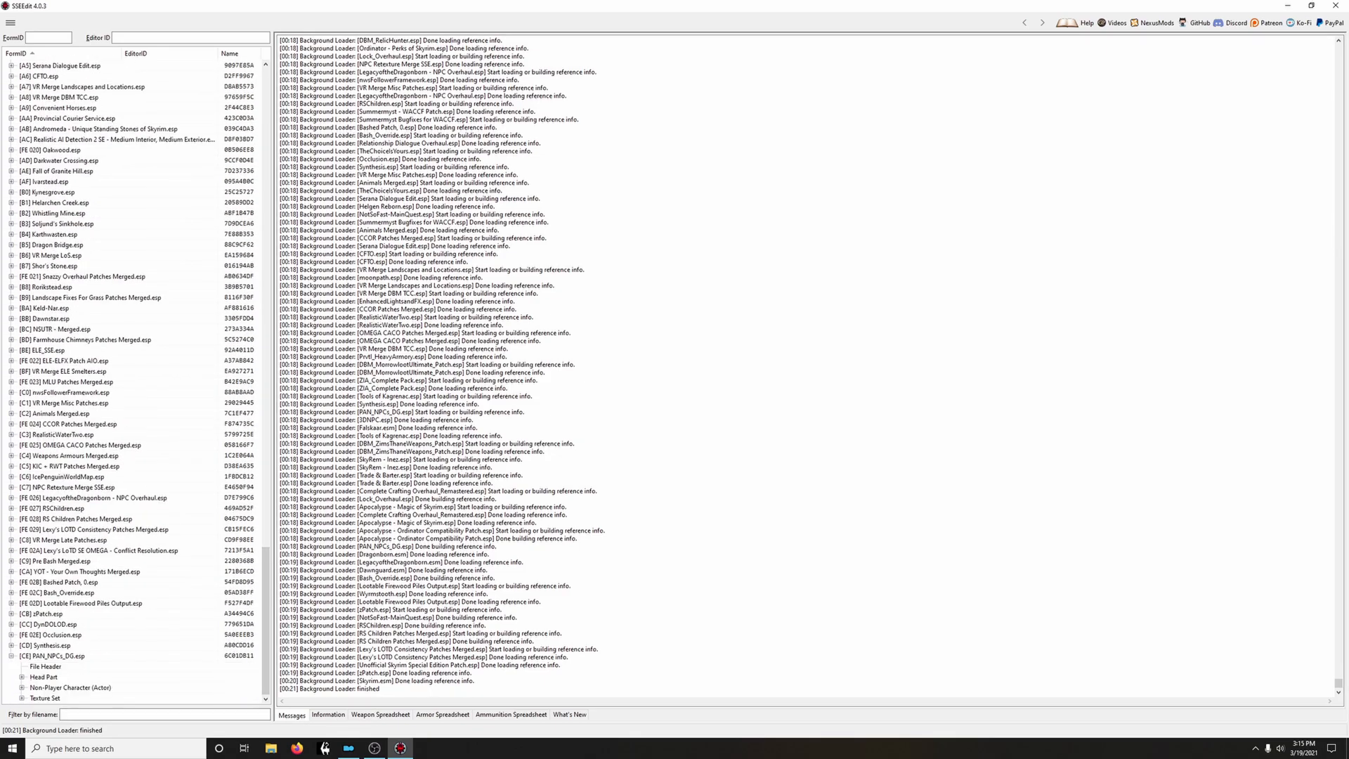
click(22, 688)
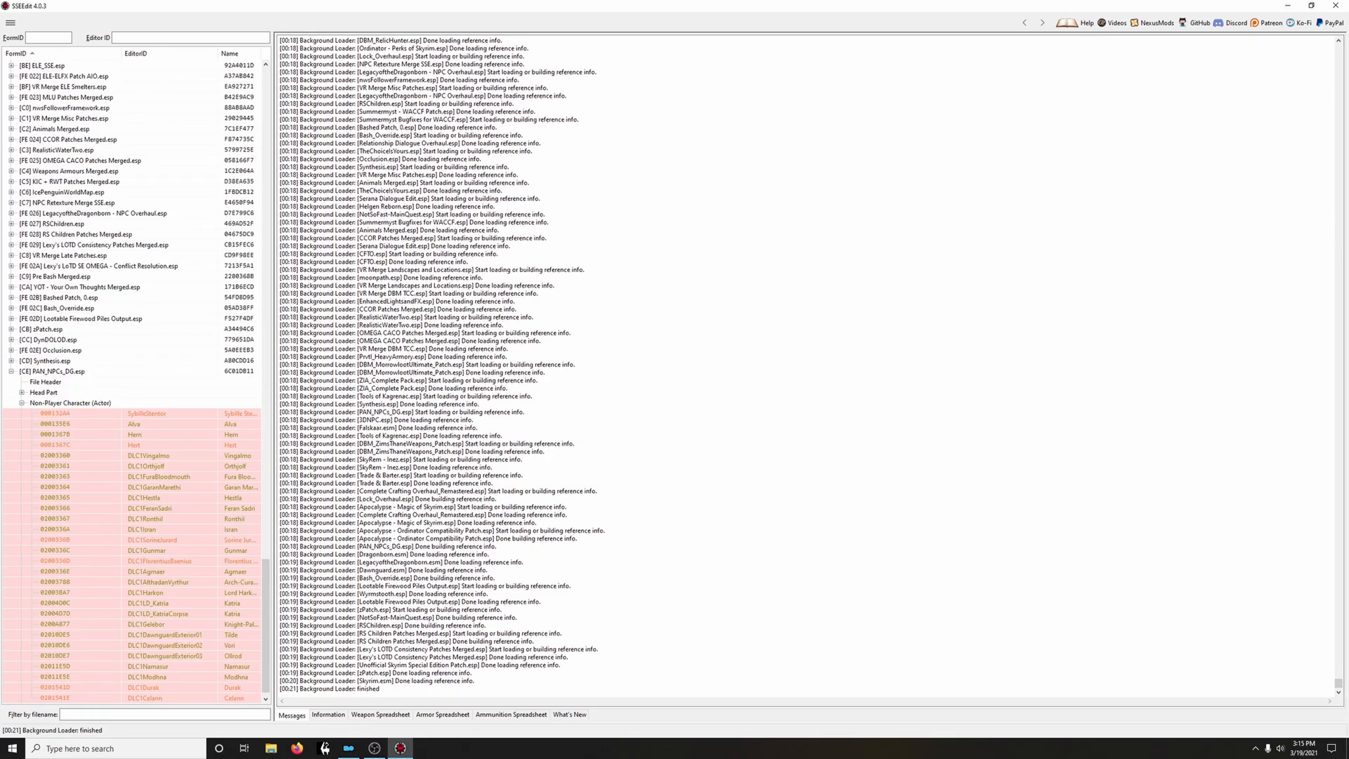
Copy Sybille Stentor's head parts from NPC Retexture Merge SSE.esp into the zPatch.esp record
click(56, 413)
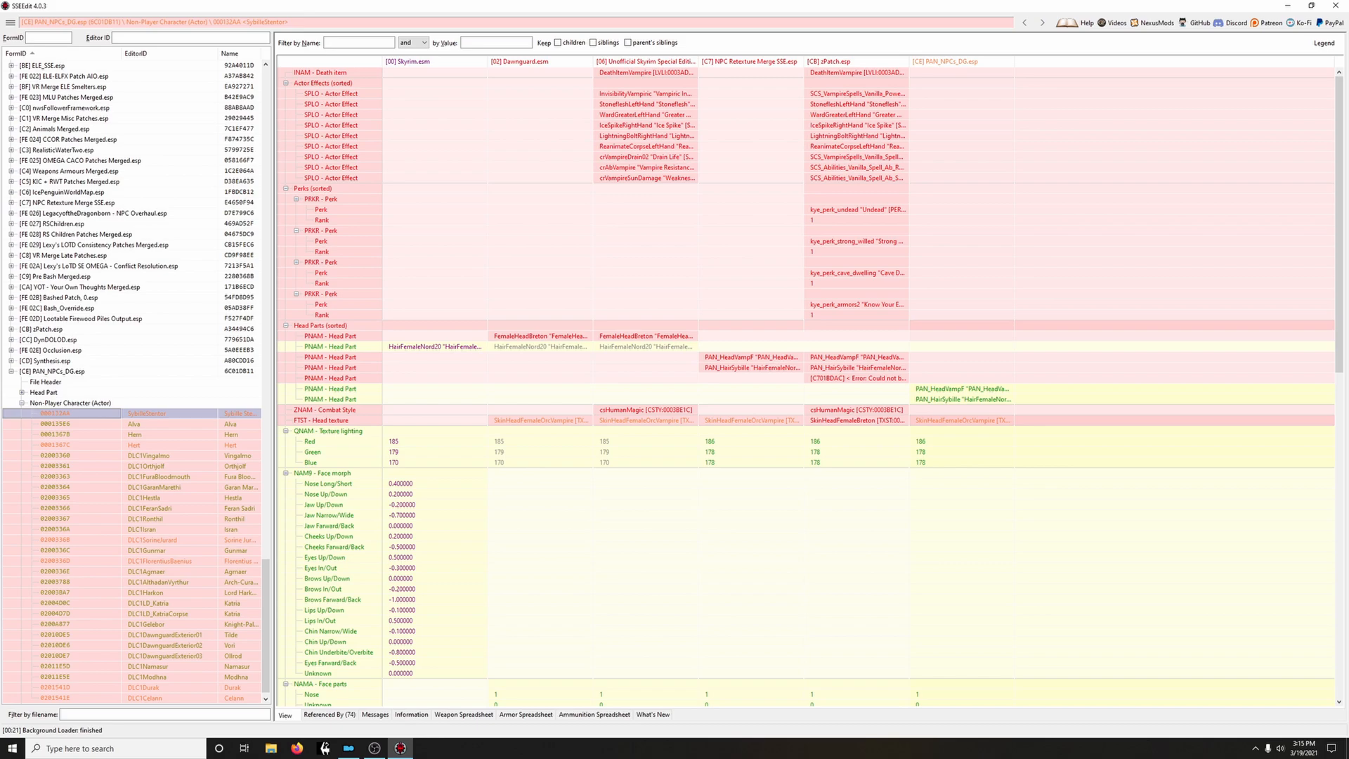
drag(764, 325, 841, 327)
key(Return)
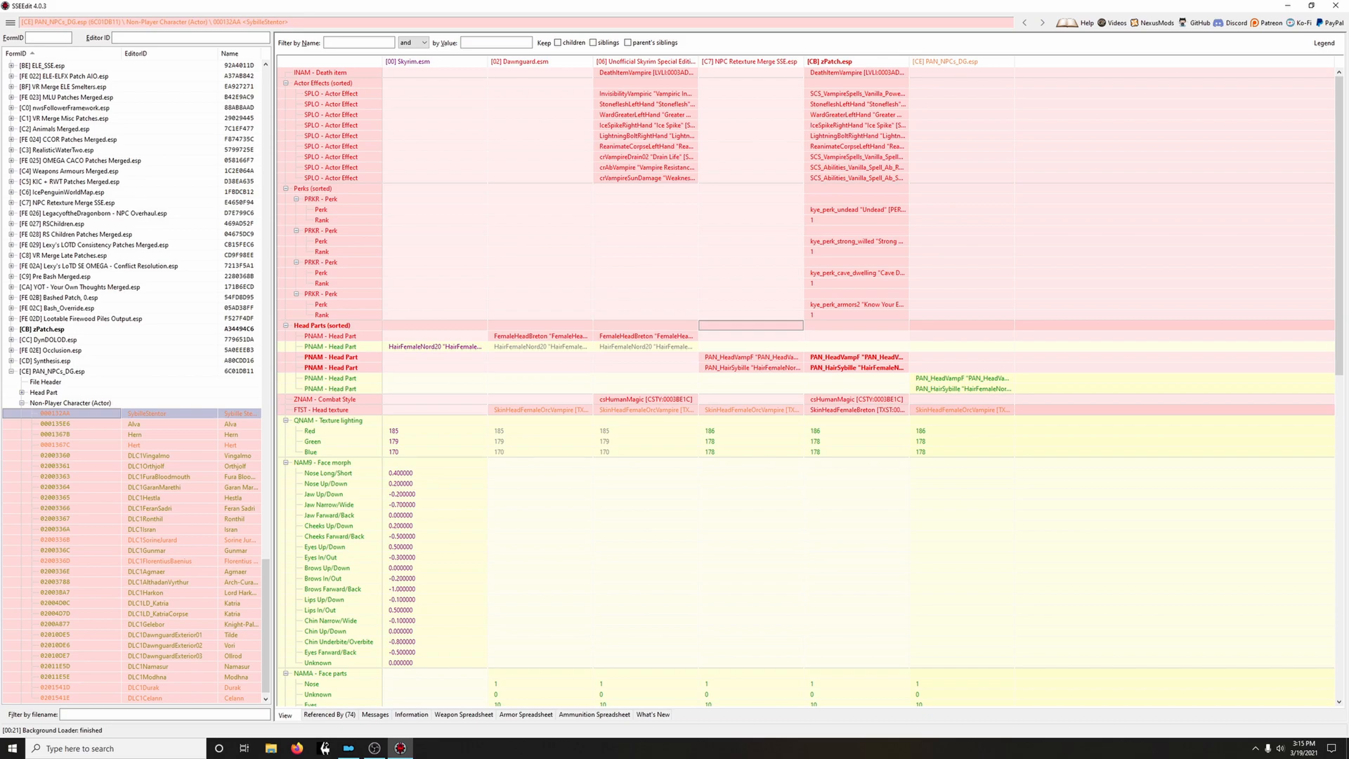
Remove the unresolved package entry from Alva's Conflict Resolution and zPatch.esp records
click(62, 424)
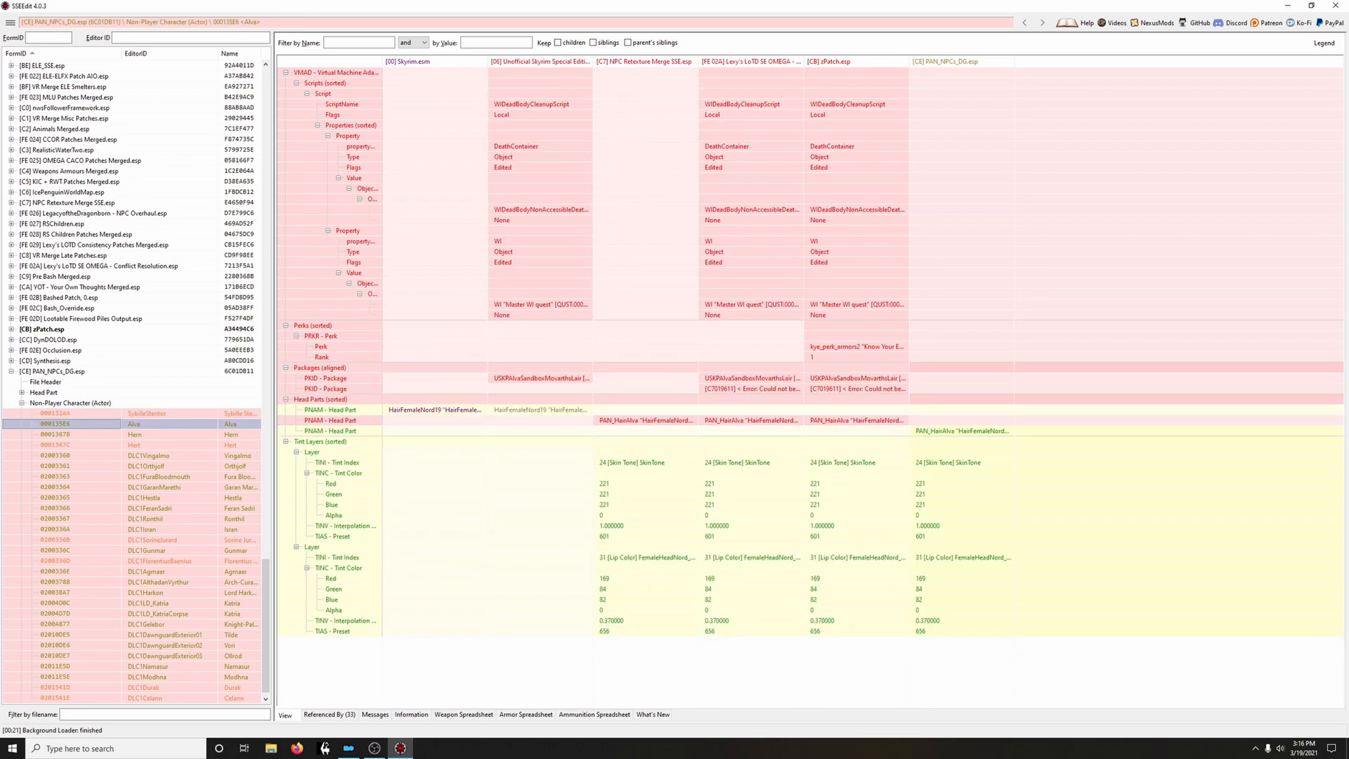
right_click(772, 389)
click(793, 411)
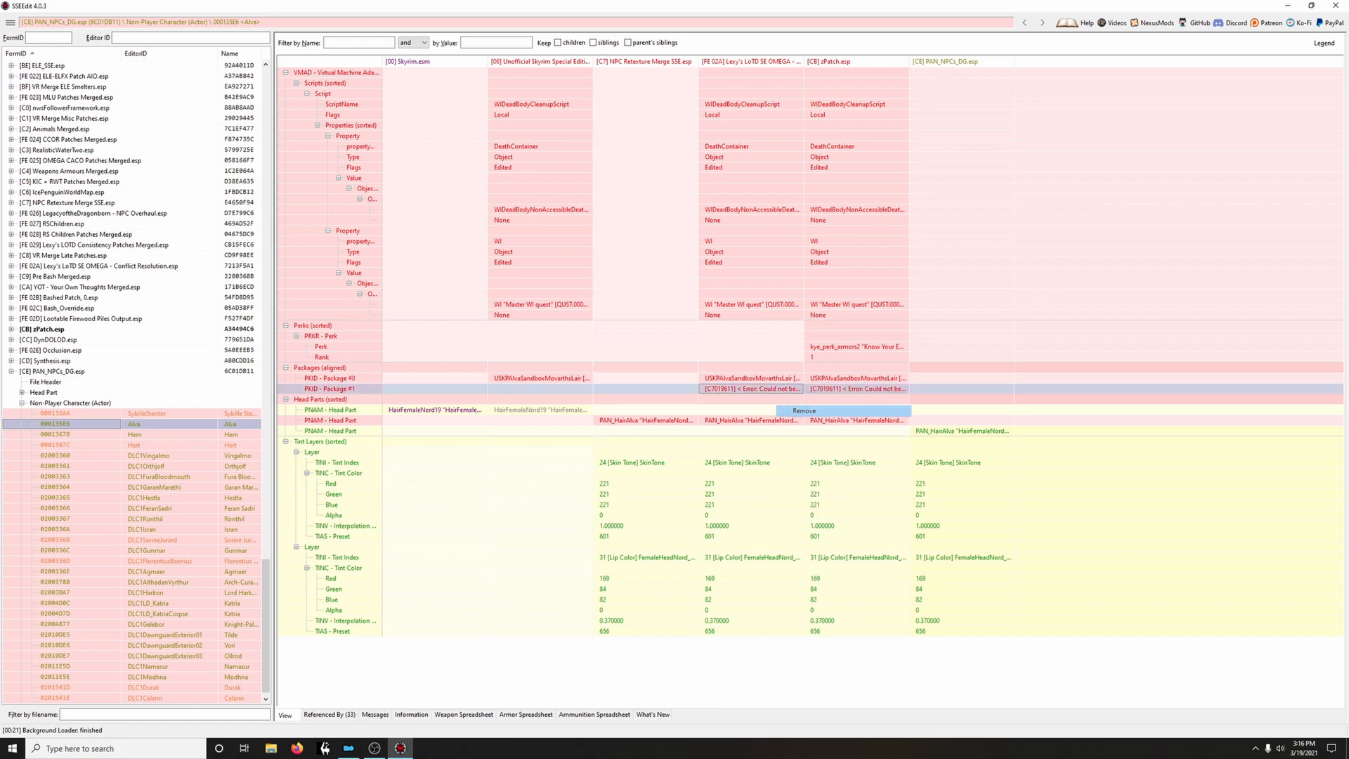
right_click(827, 390)
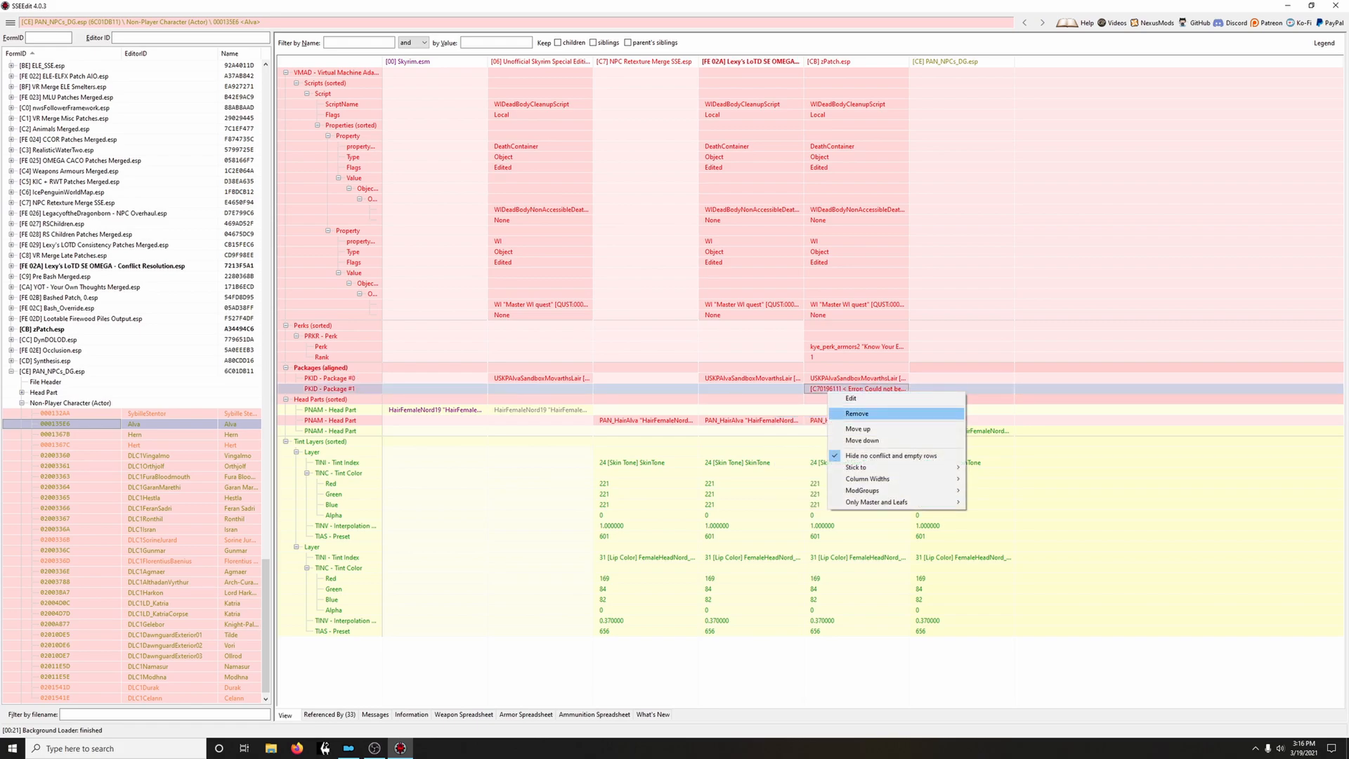
click(857, 413)
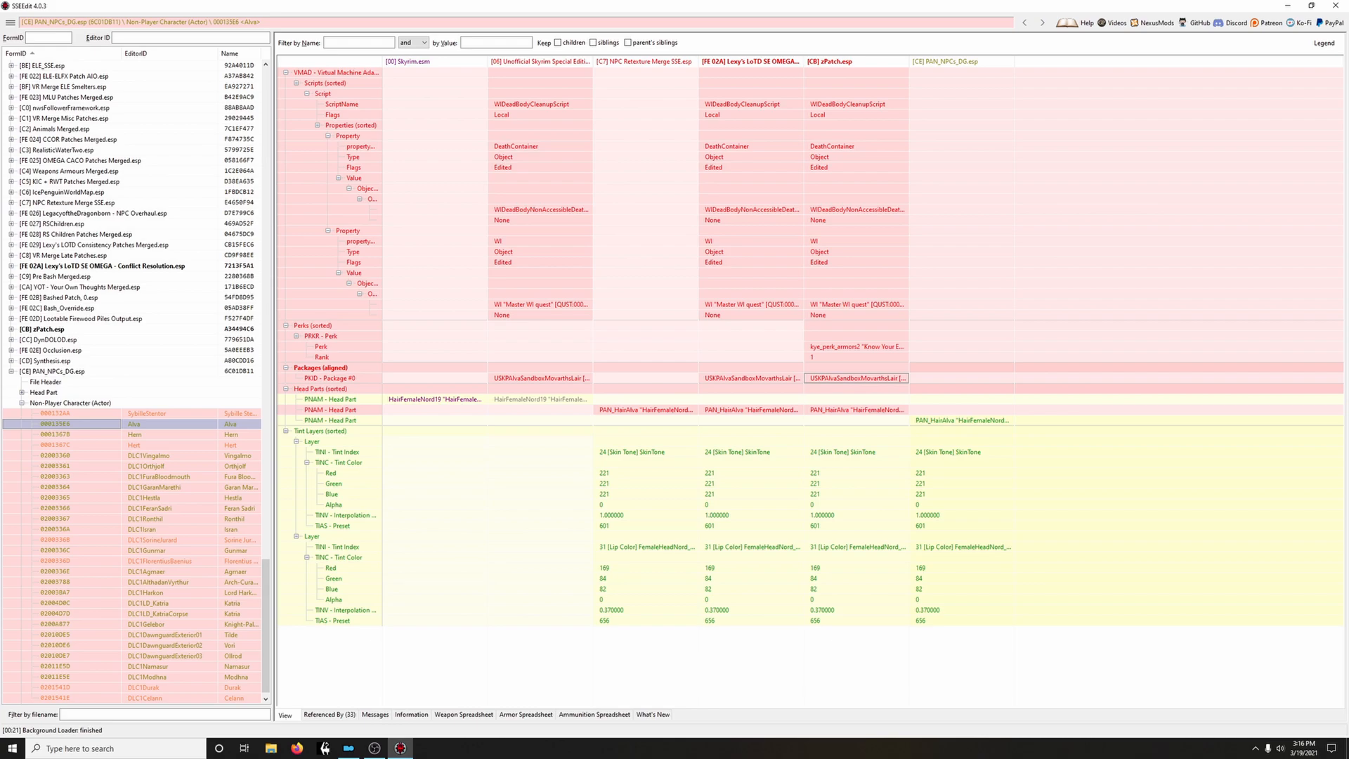
Remove the unresolved head part entry from Hern's Conflict Resolution and zPatch.esp records
click(63, 434)
scroll(808, 387, down, 5)
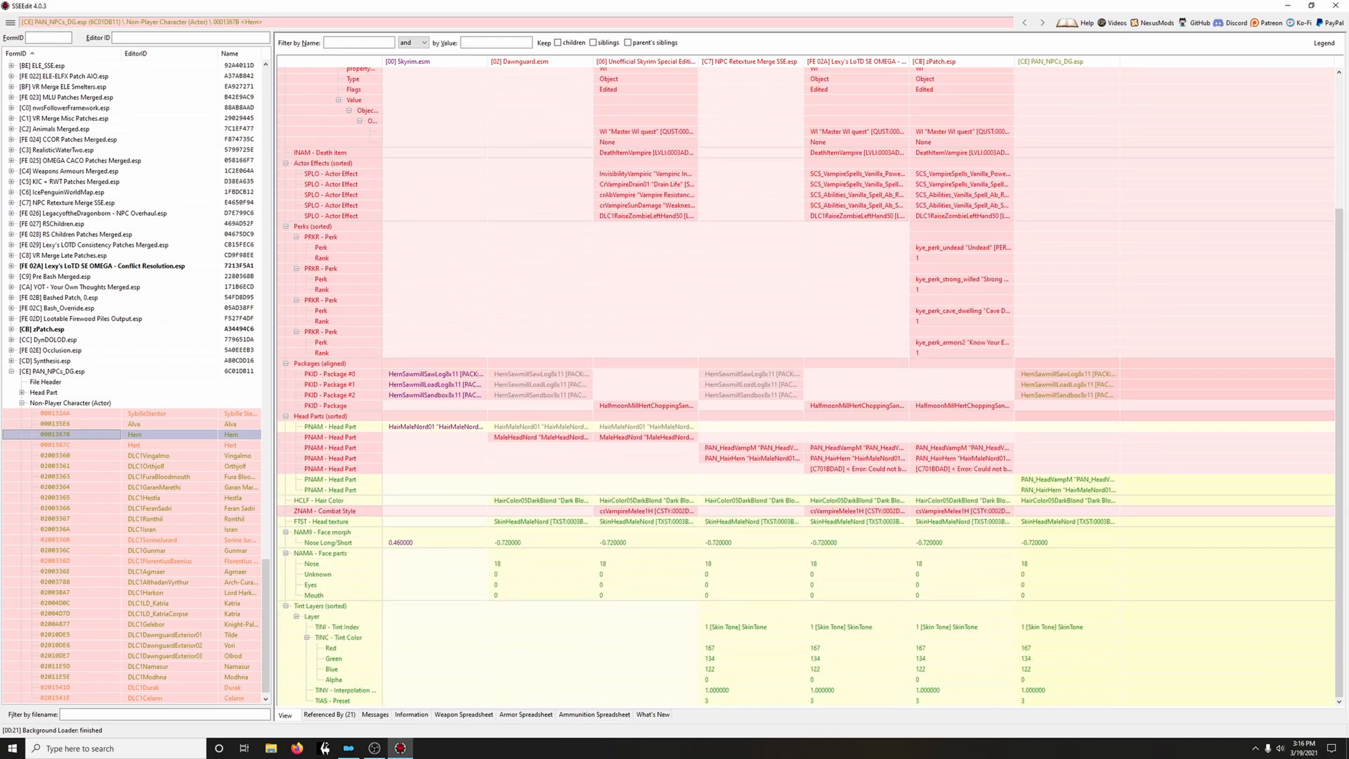
right_click(866, 467)
click(895, 490)
right_click(950, 469)
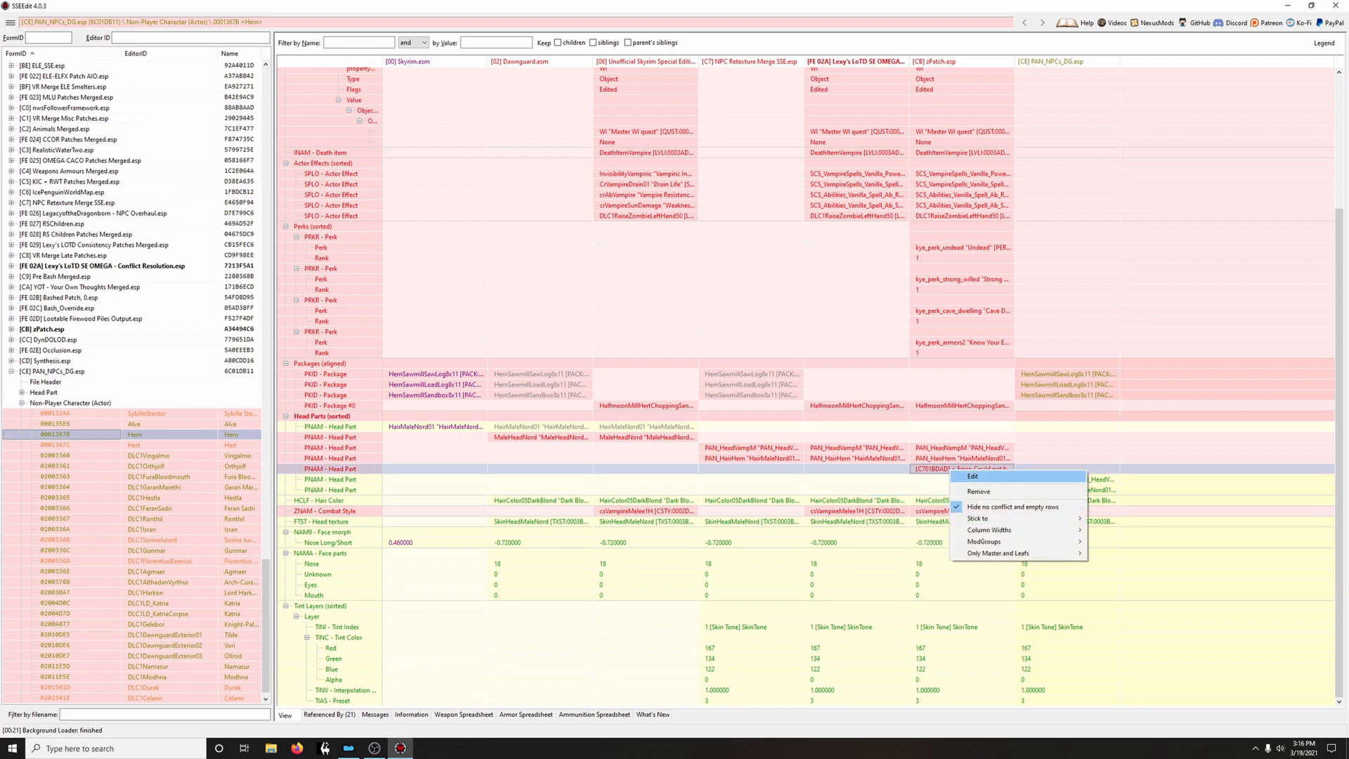
click(984, 491)
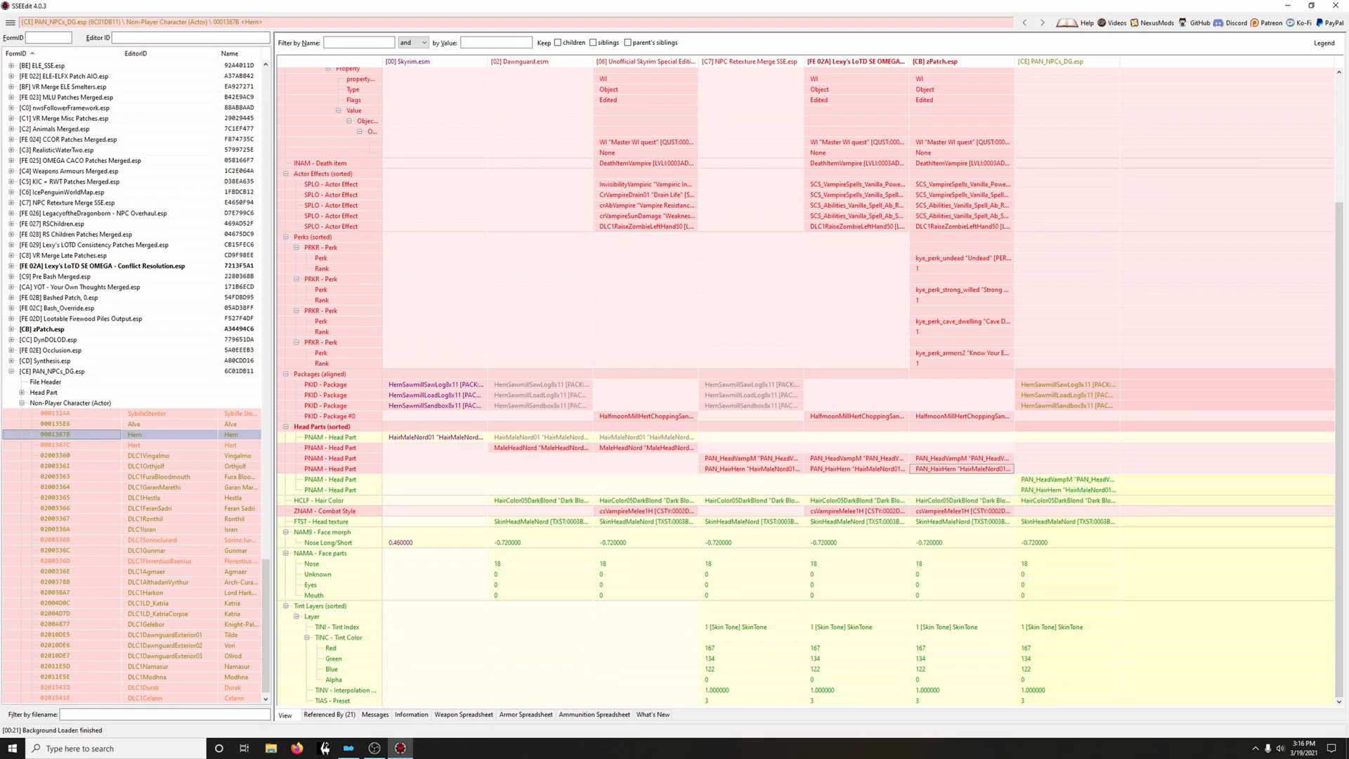
Copy Hert's head parts from the NPC Retexture Merge into the Conflict Resolution and zPatch.esp records
click(63, 445)
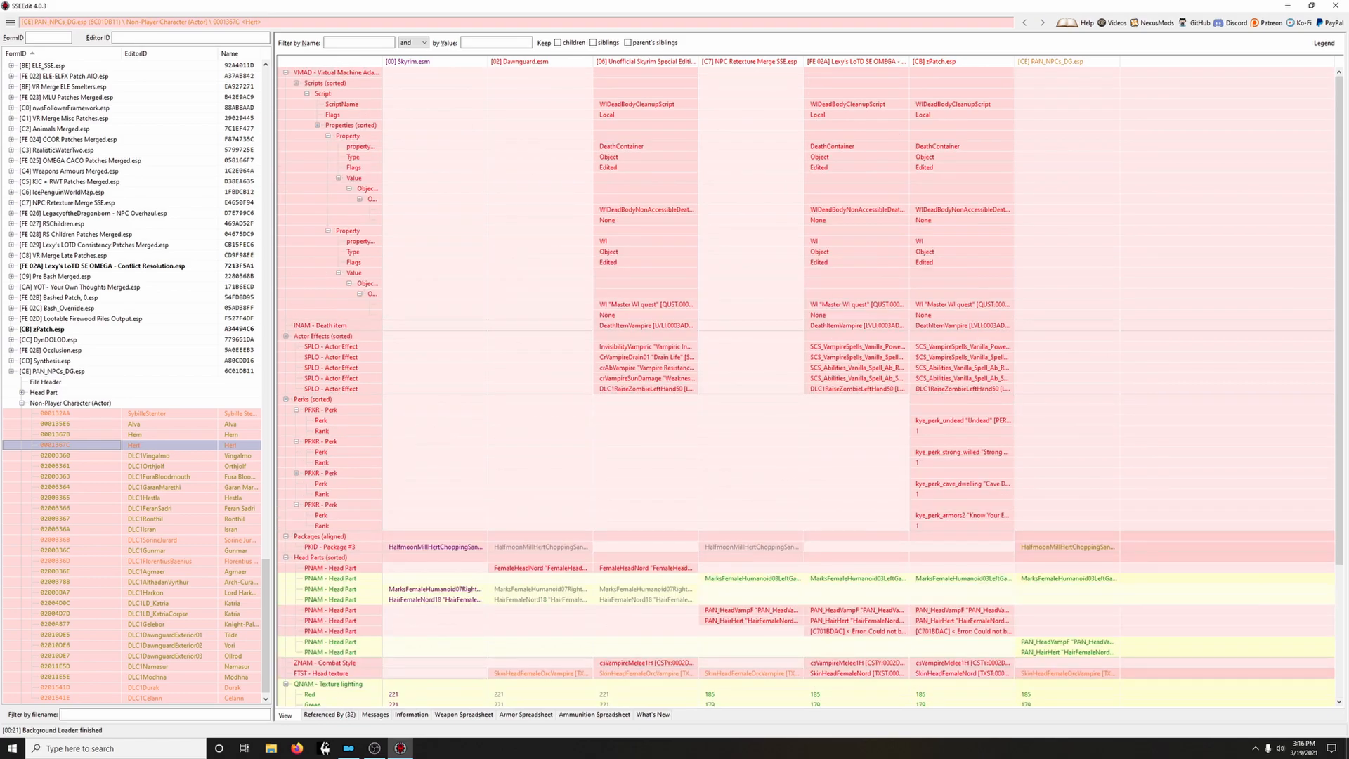
scroll(808, 386, down, 4)
scroll(808, 386, down, 1)
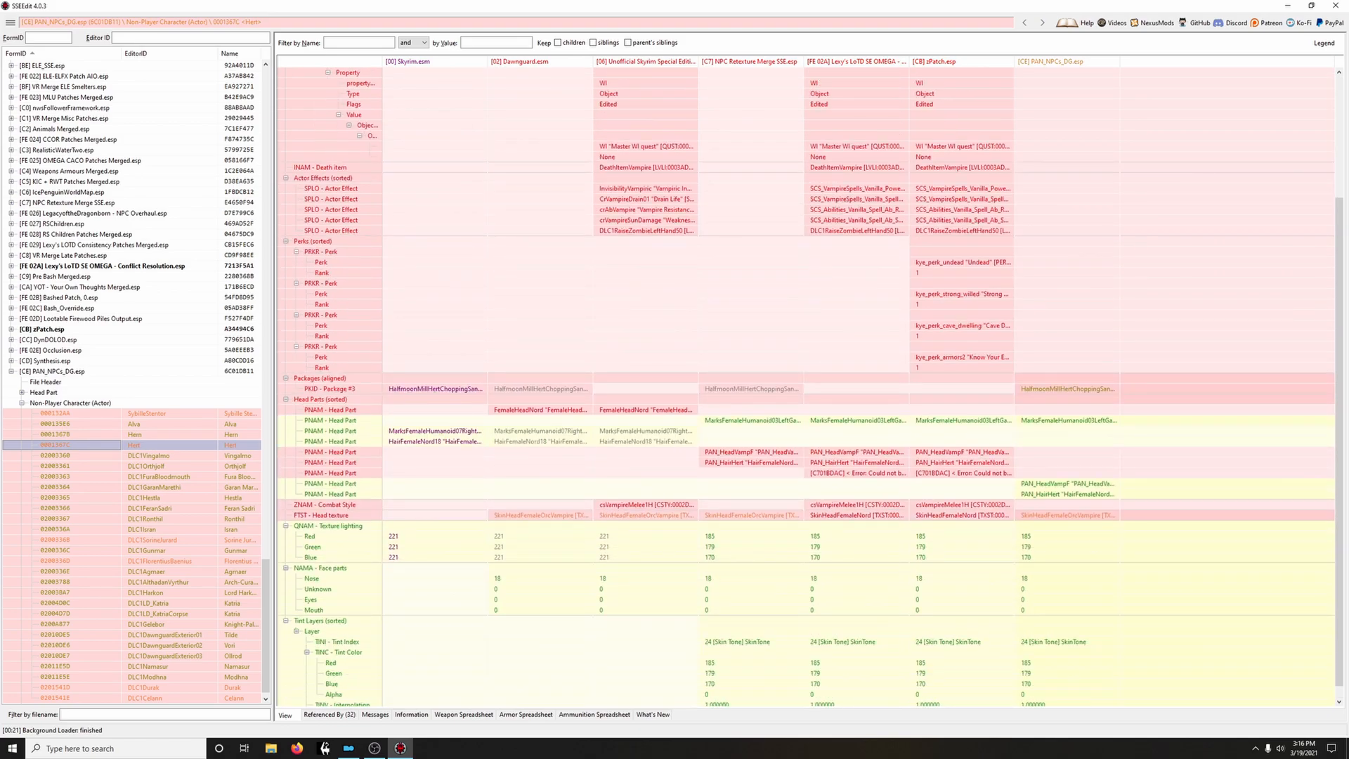
drag(755, 399, 948, 408)
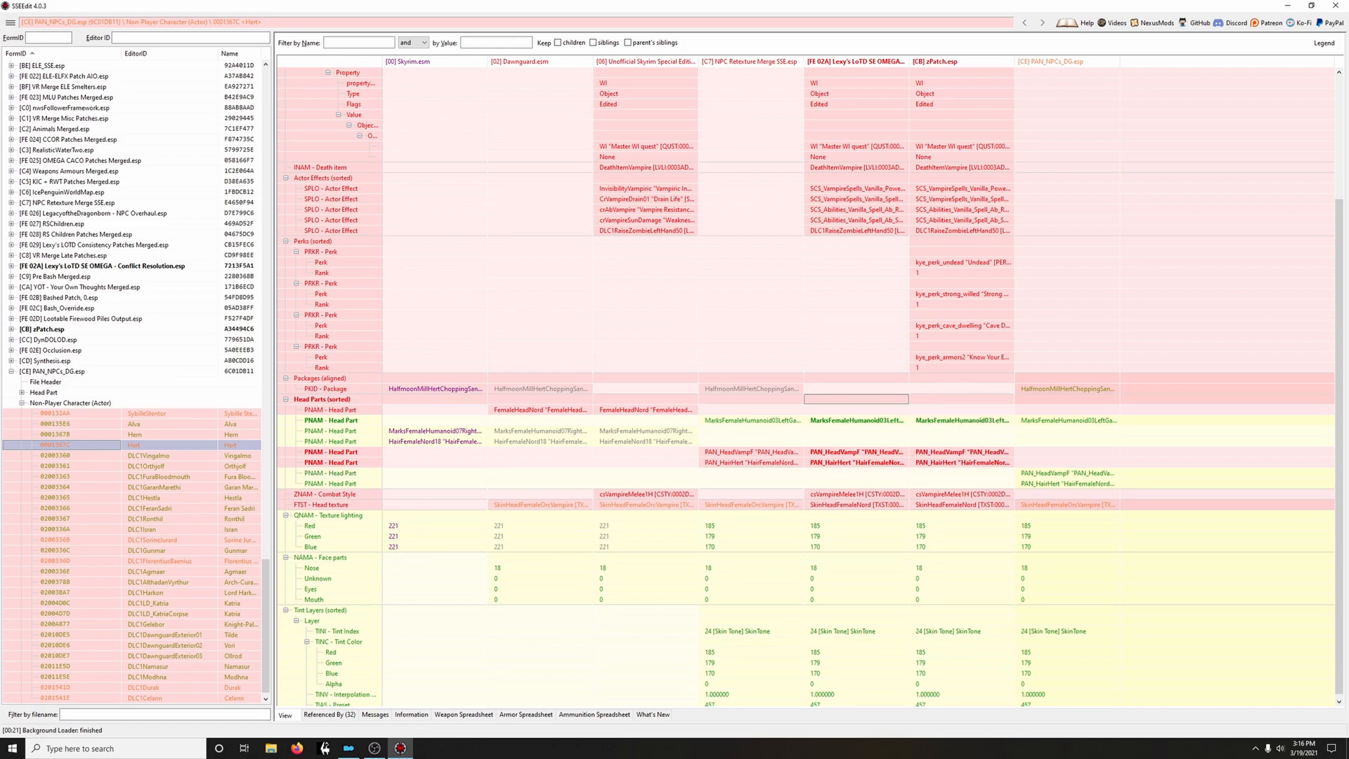
Copy Vingalmo's head parts from the NPC Retexture Merge into the Conflict Resolution record
click(57, 456)
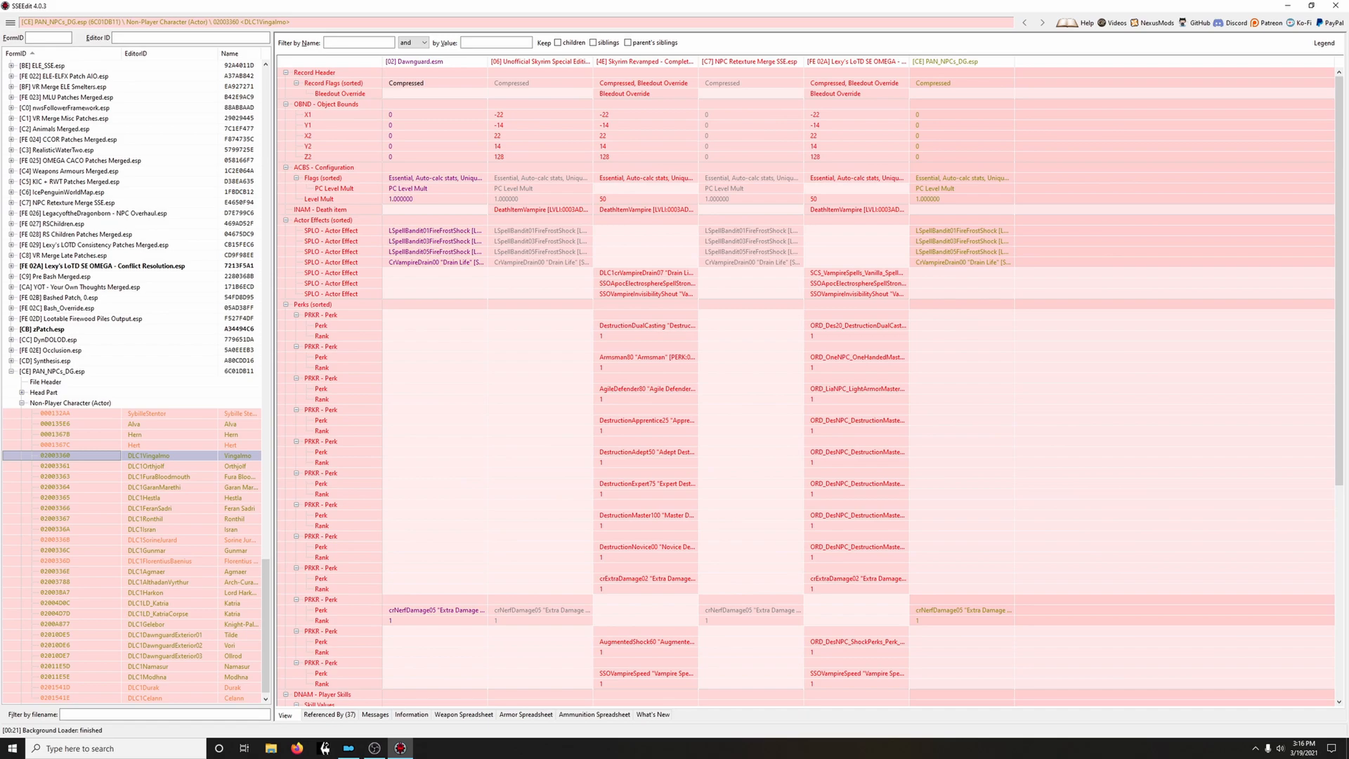
scroll(808, 387, down, 10)
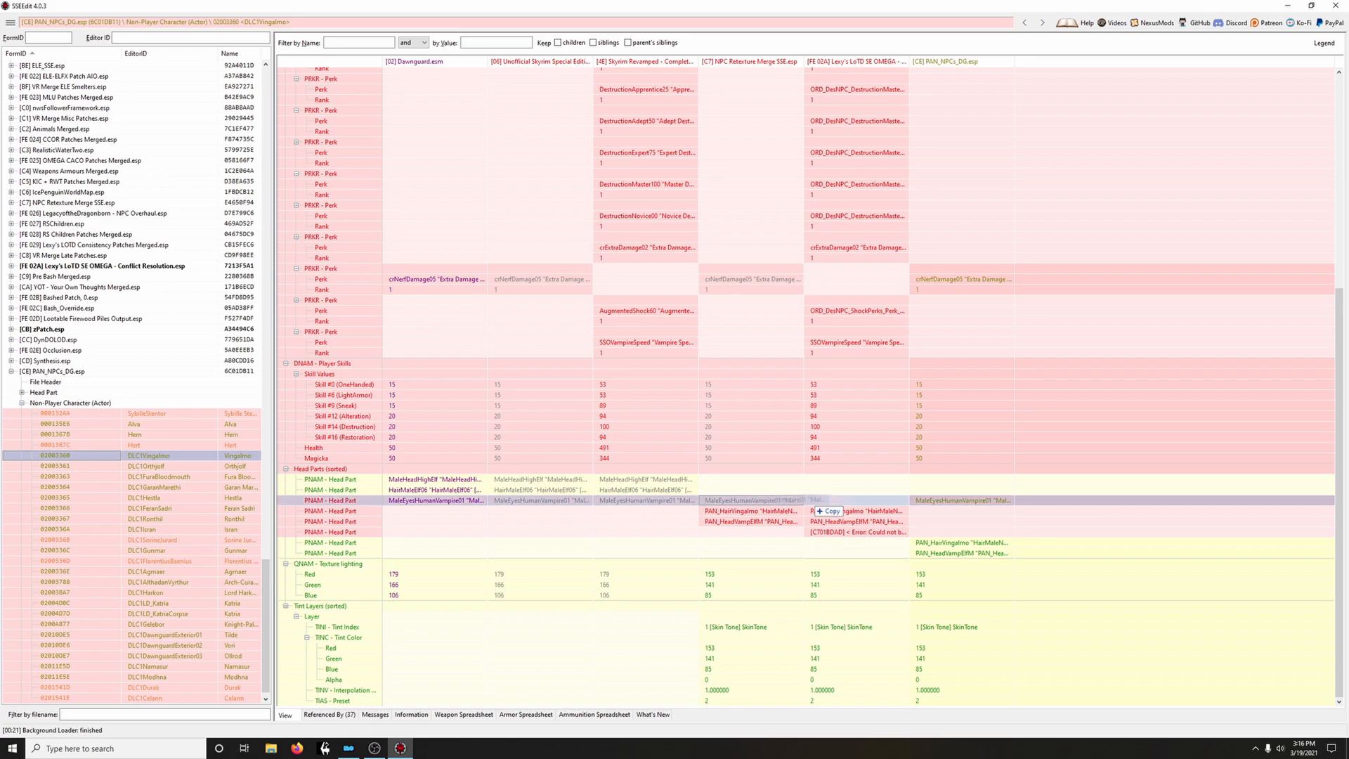
click(751, 469)
drag(750, 469, 833, 468)
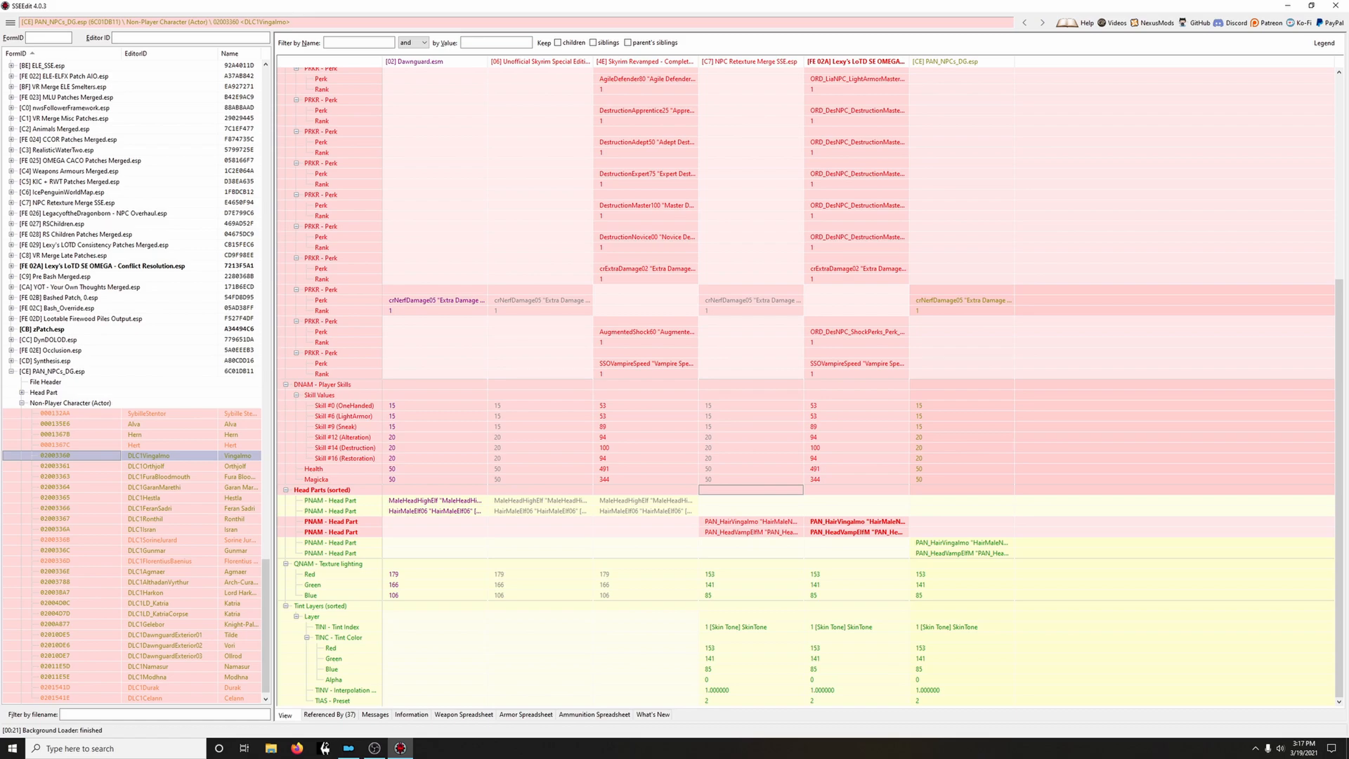
Copy the merge's head parts into Orthjolf's Conflict Resolution record and into Fura Bloodmouth's Conflict Resolution and zPatch.esp records
click(63, 466)
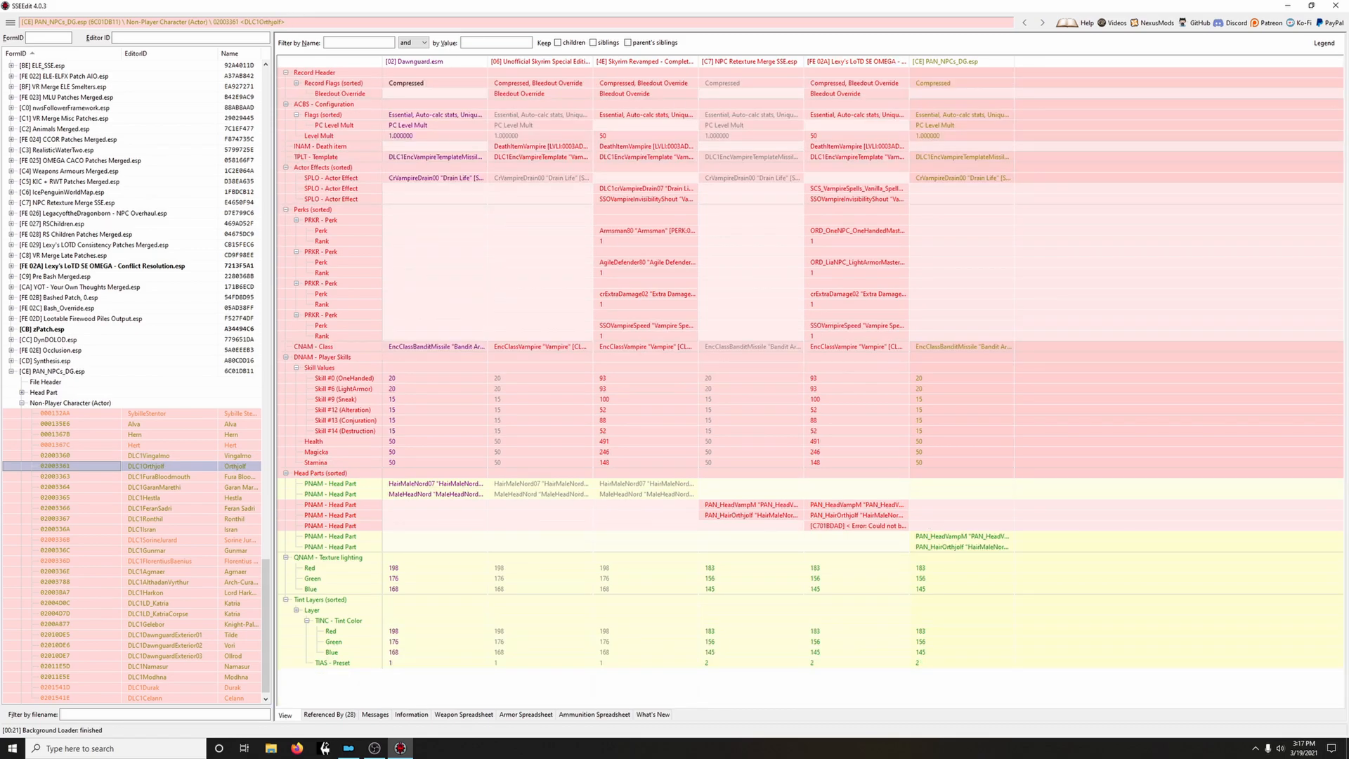
drag(750, 473, 843, 486)
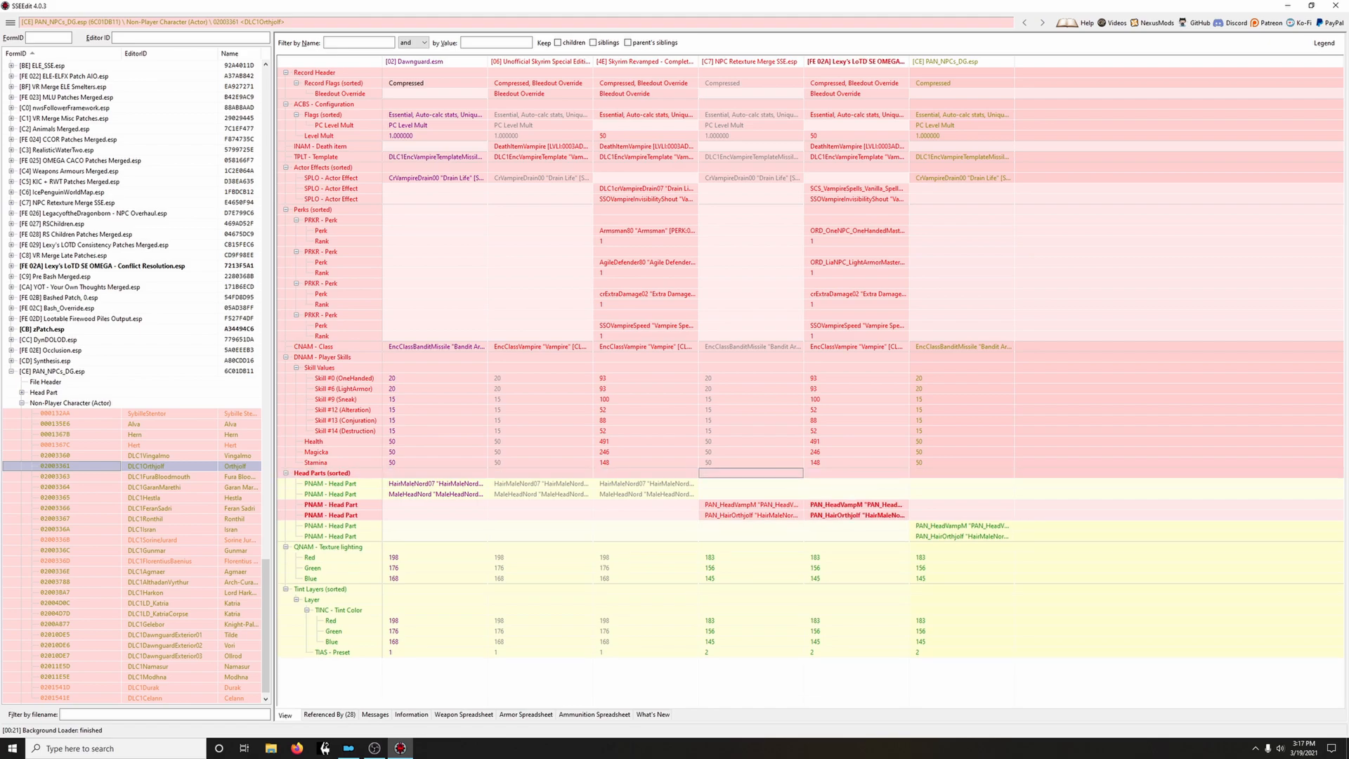
click(63, 476)
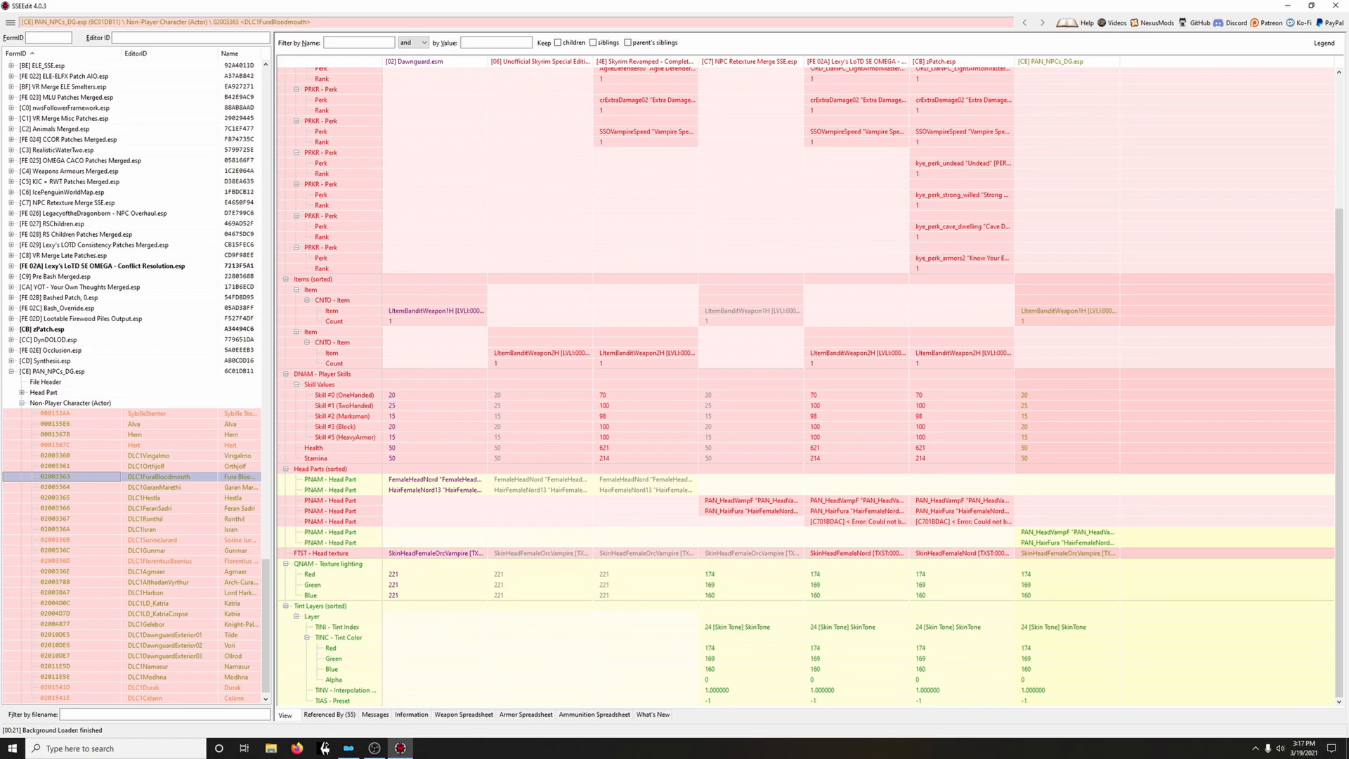
drag(835, 469, 856, 468)
Copy Garan Marethi's head parts and head texture from the NPC Retexture Merge into the Conflict Resolution record
click(63, 487)
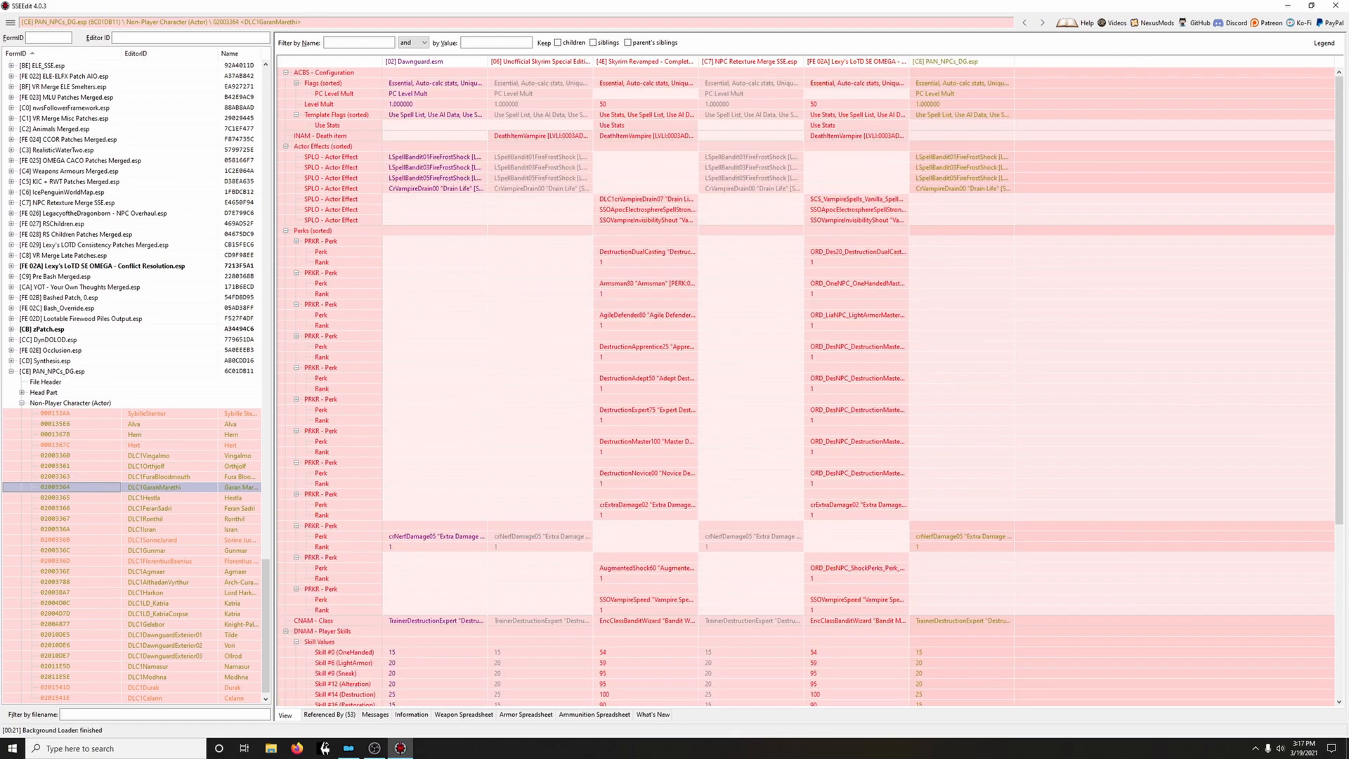
scroll(808, 386, down, 8)
drag(750, 489, 834, 502)
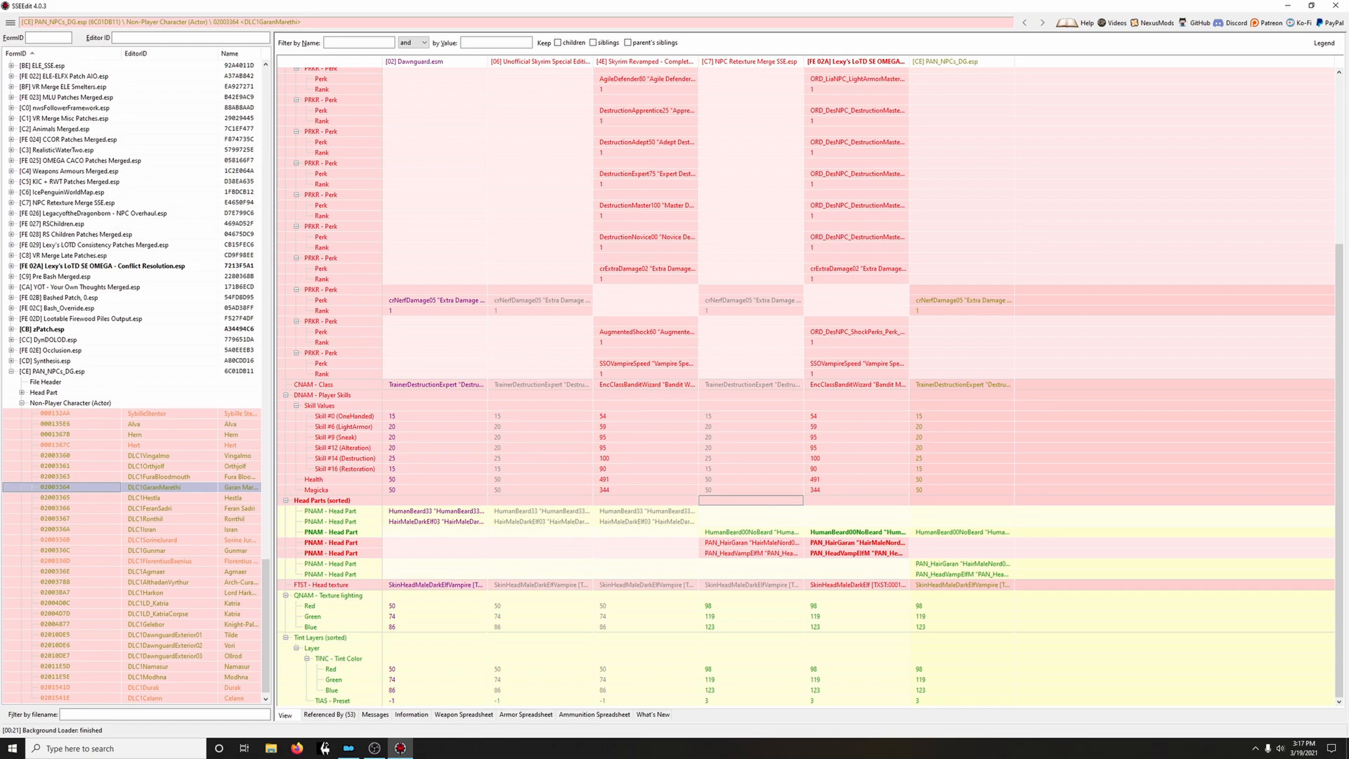
drag(751, 585, 853, 584)
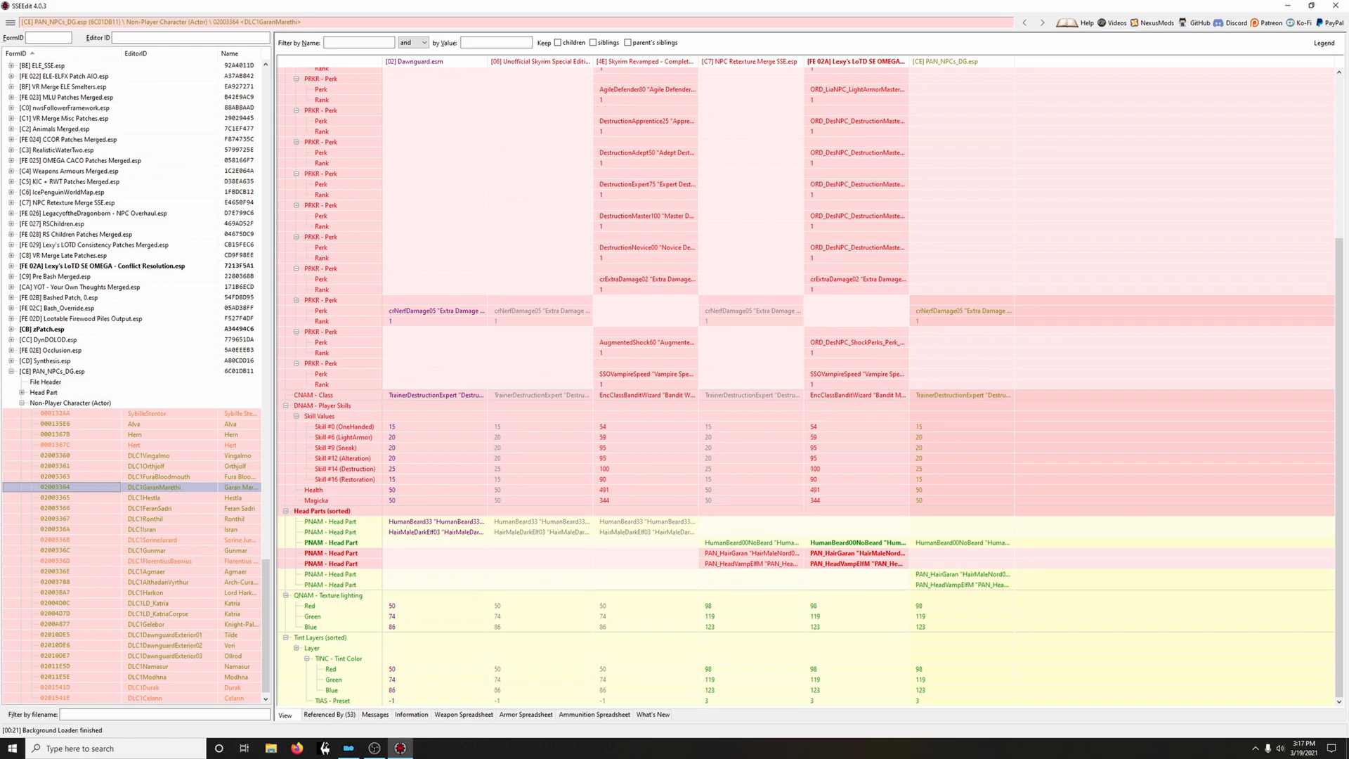
Copy the merge's head texture into the Conflict Resolution and zPatch.esp records of Fura Bloodmouth and Hert
click(239, 476)
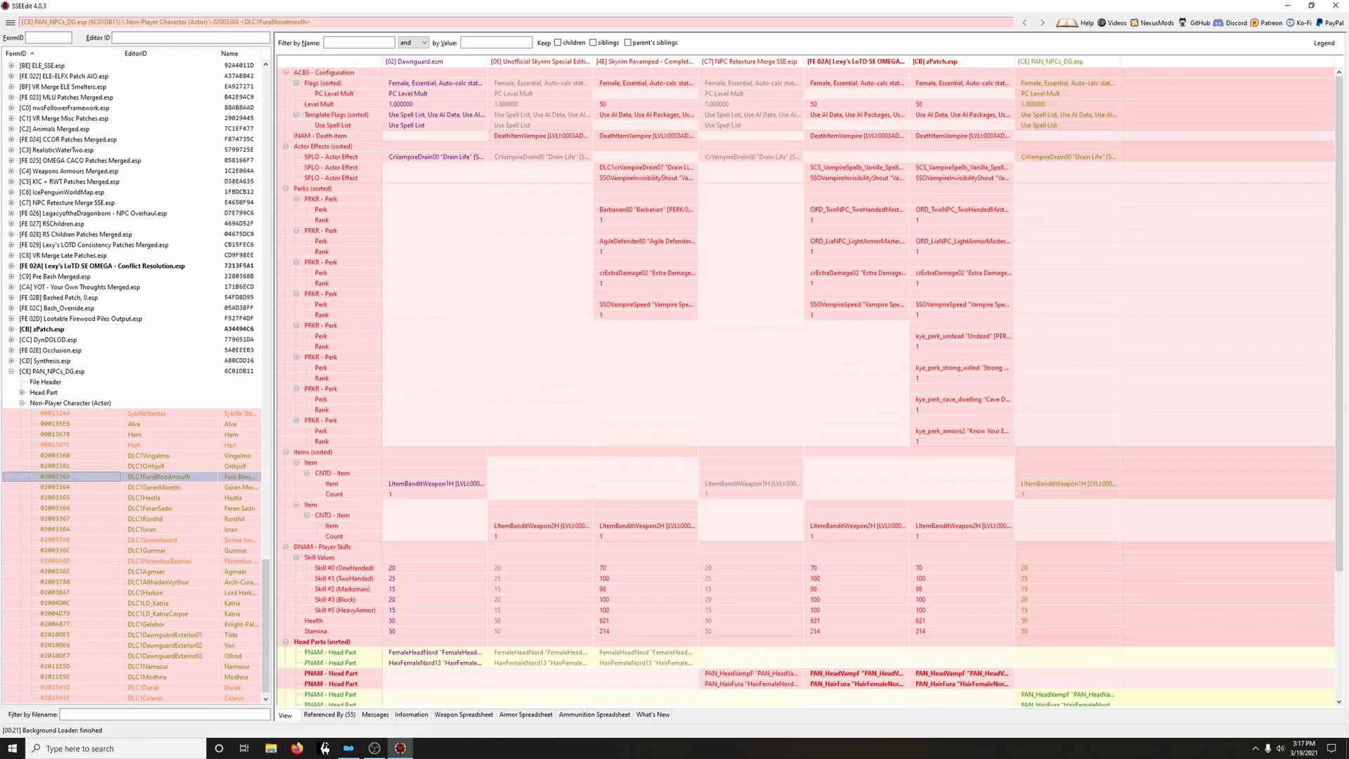
drag(752, 553, 943, 555)
click(237, 466)
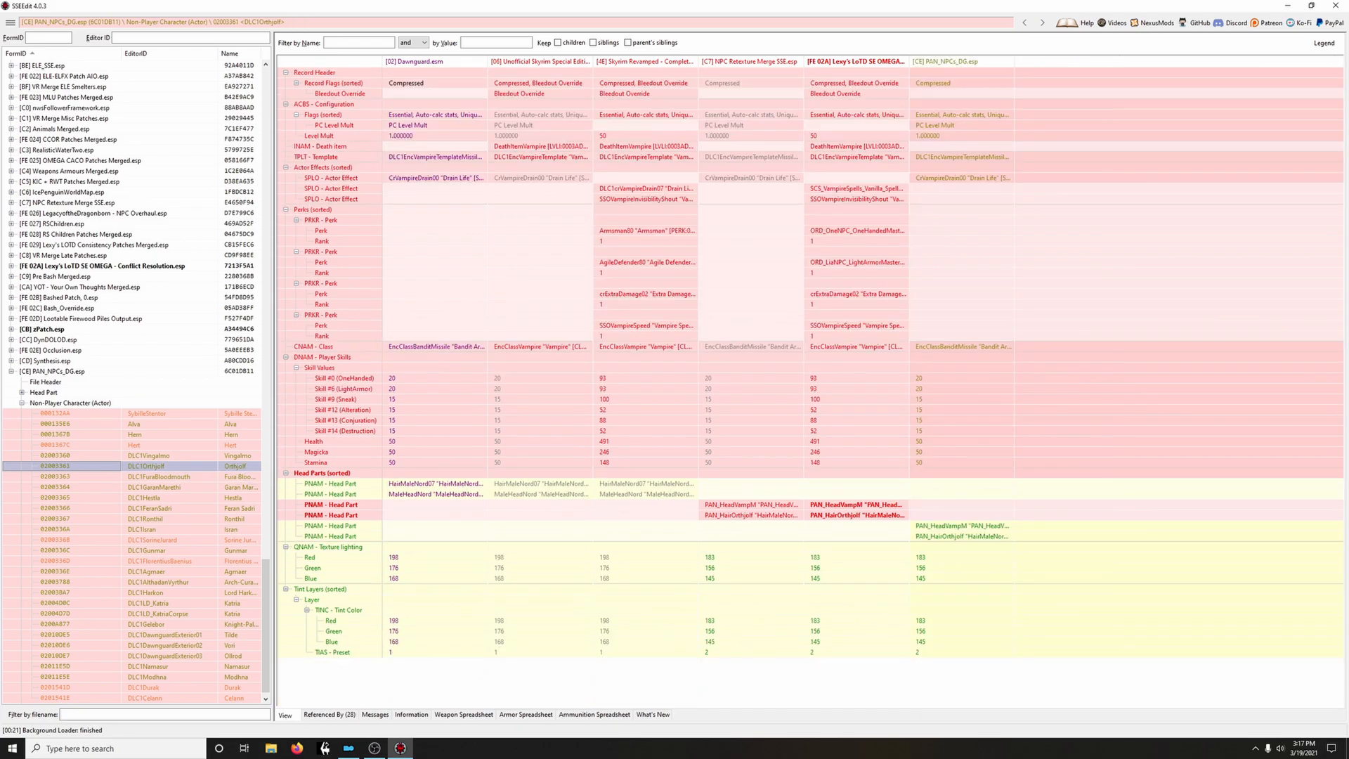
click(237, 456)
scroll(751, 492, down, 9)
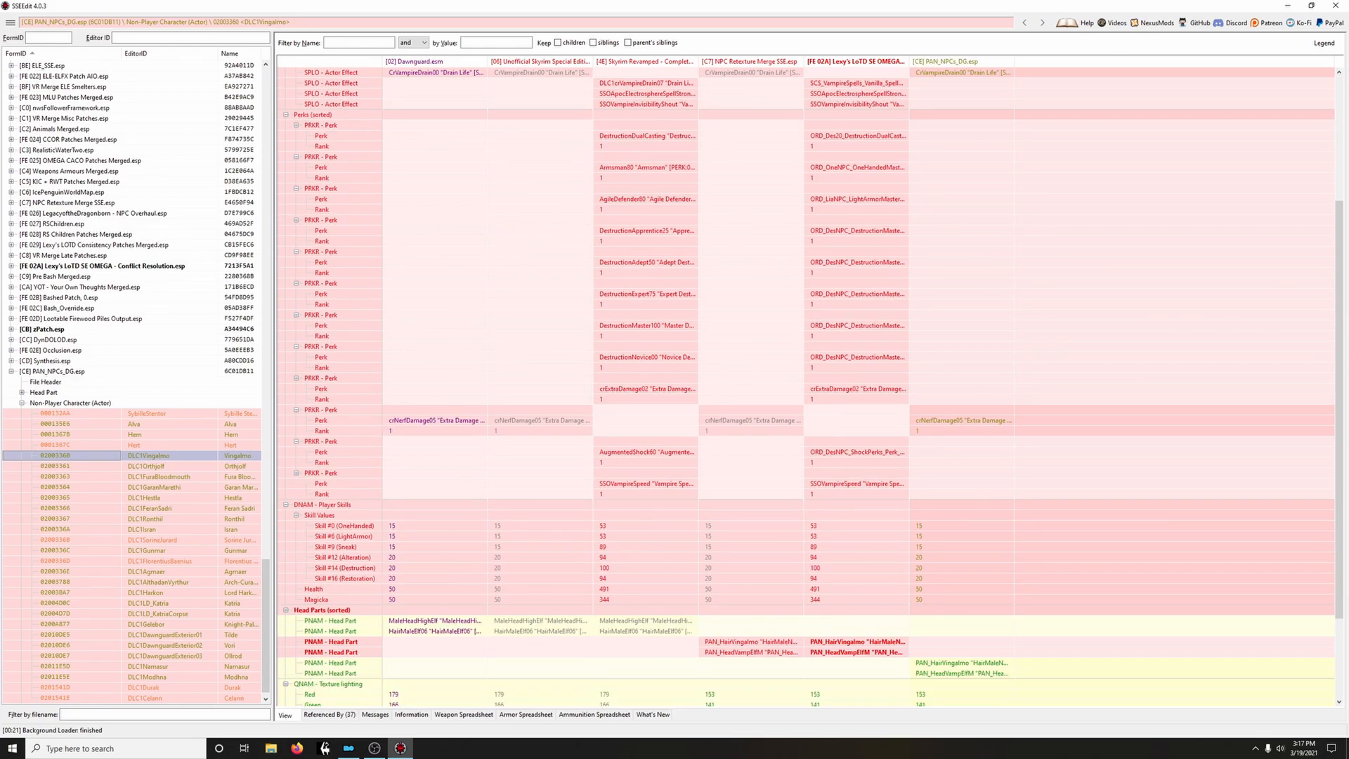
click(237, 445)
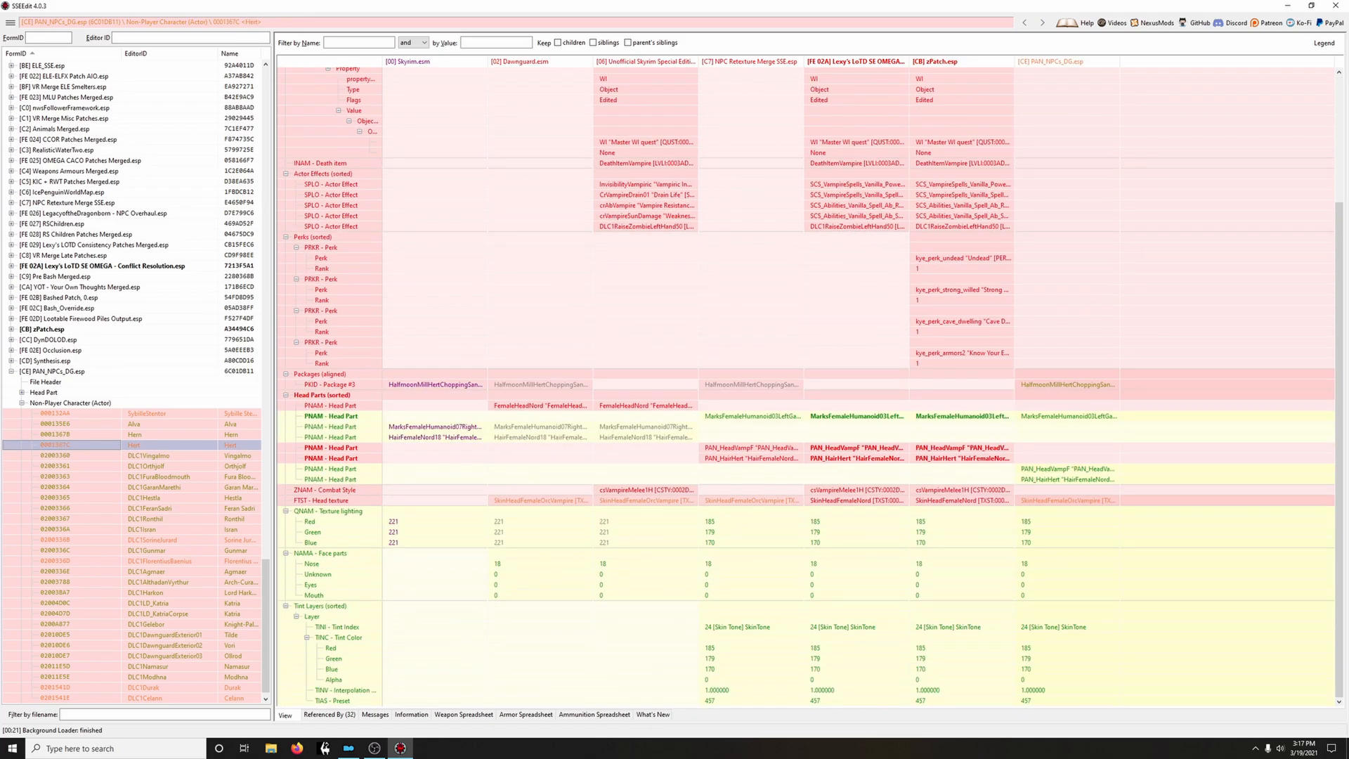
drag(752, 501, 960, 500)
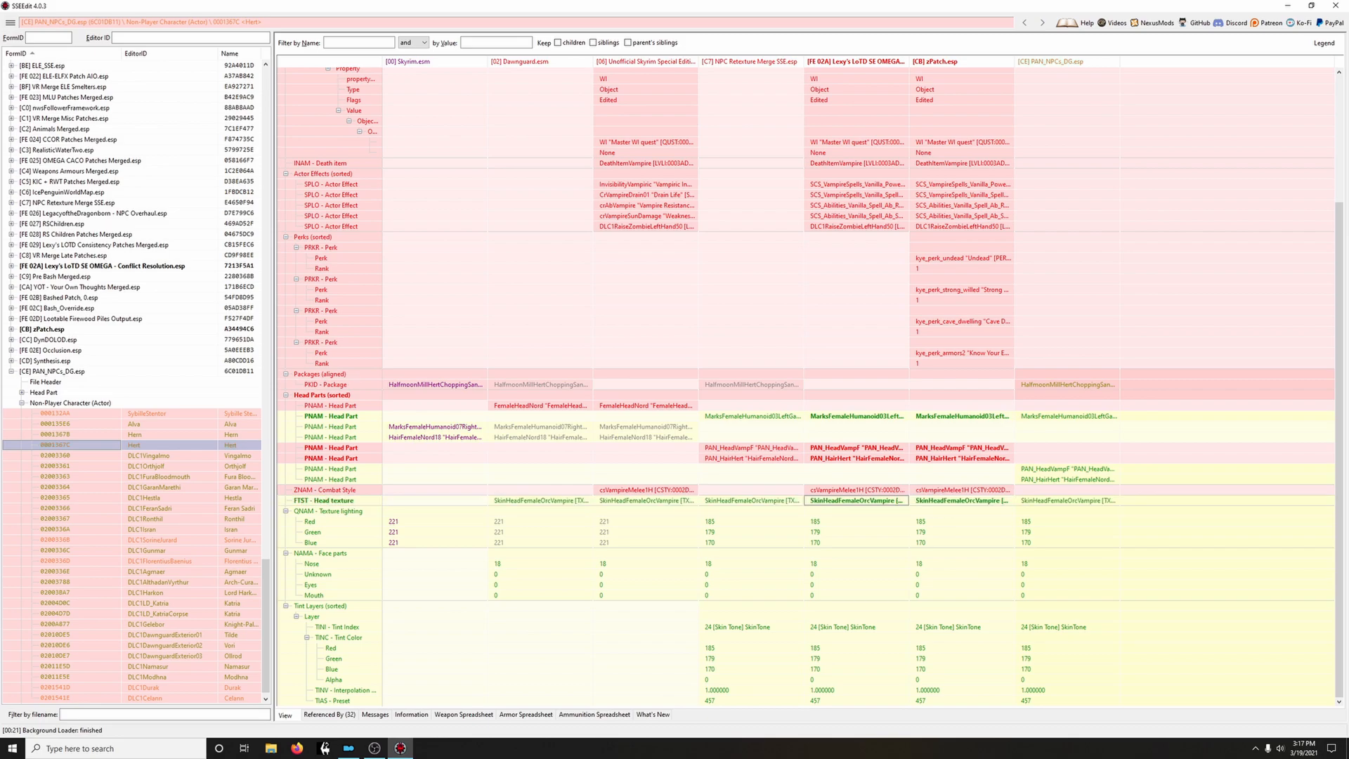
Check the records of Hern, Alva and Sybille Stentor for head texture conflicts with the merge
click(238, 435)
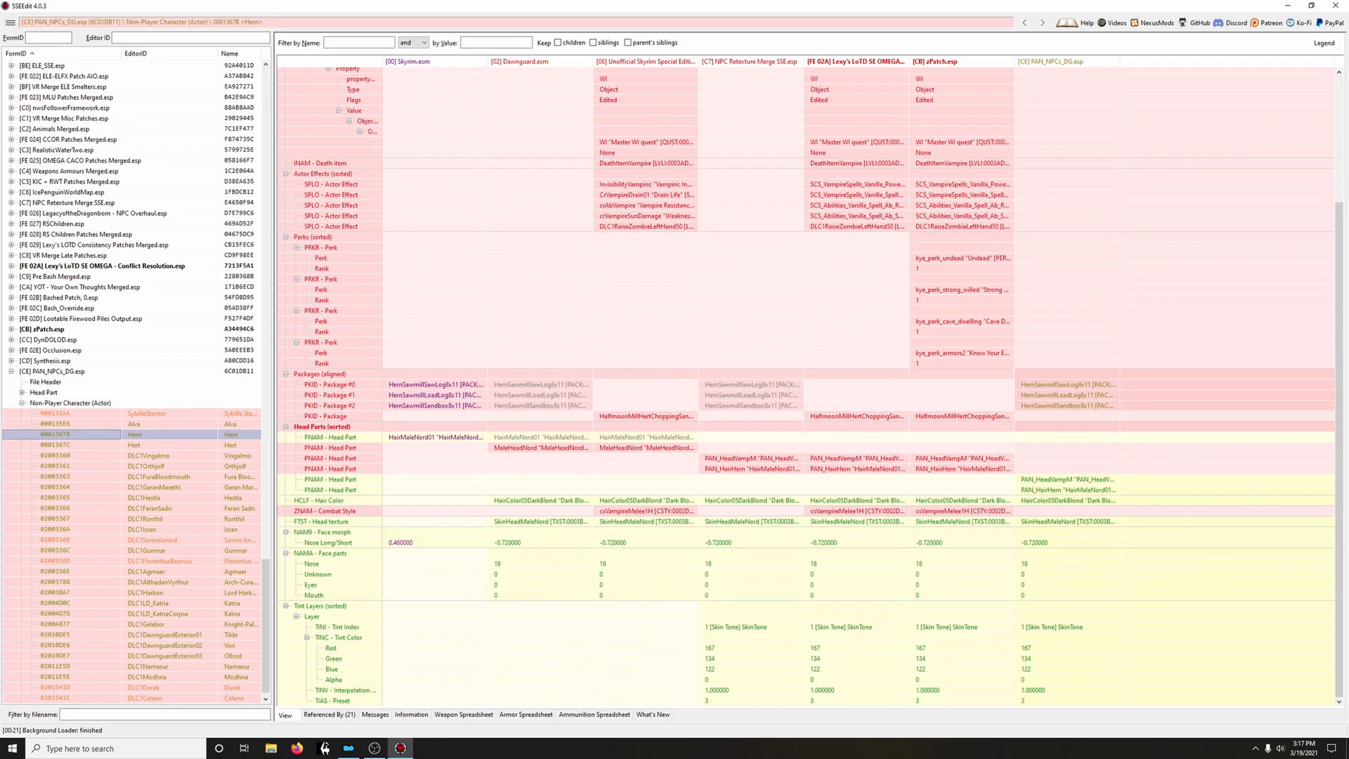
click(238, 424)
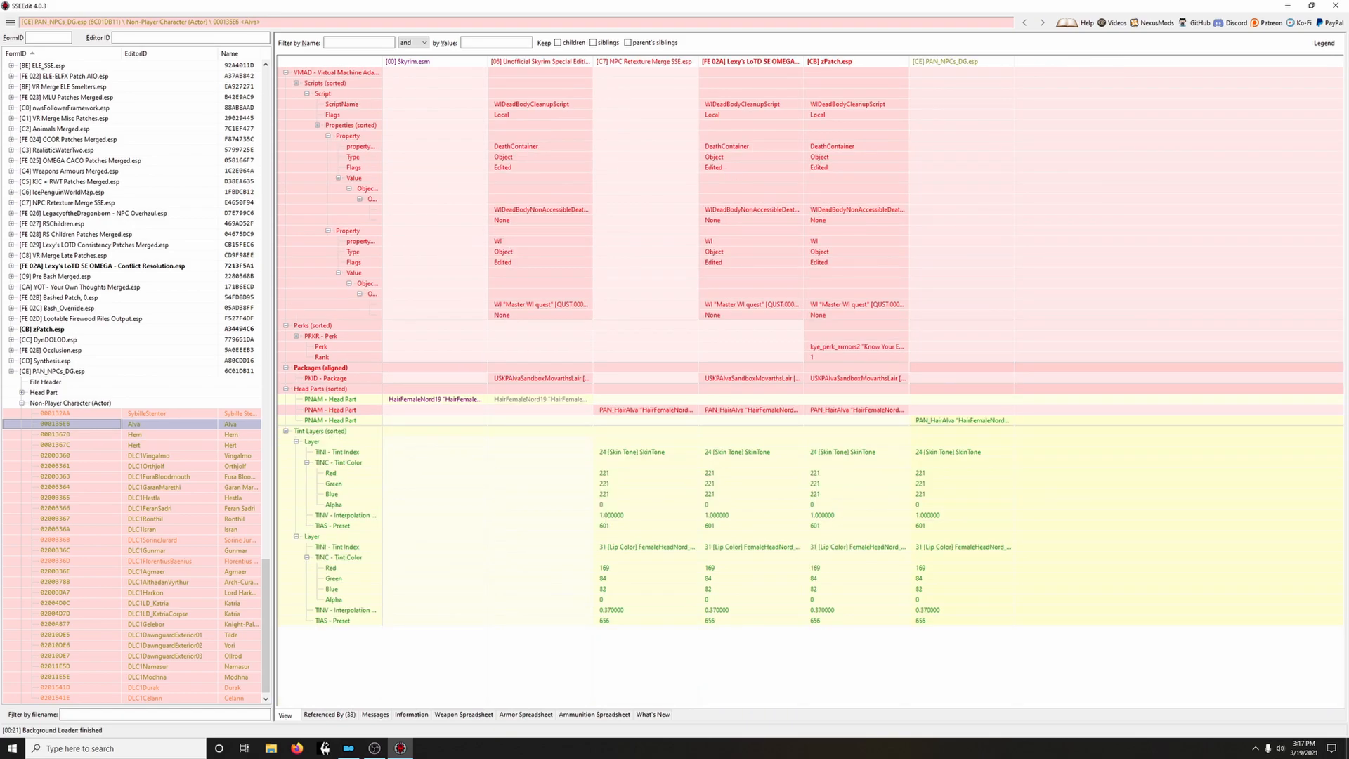
click(238, 413)
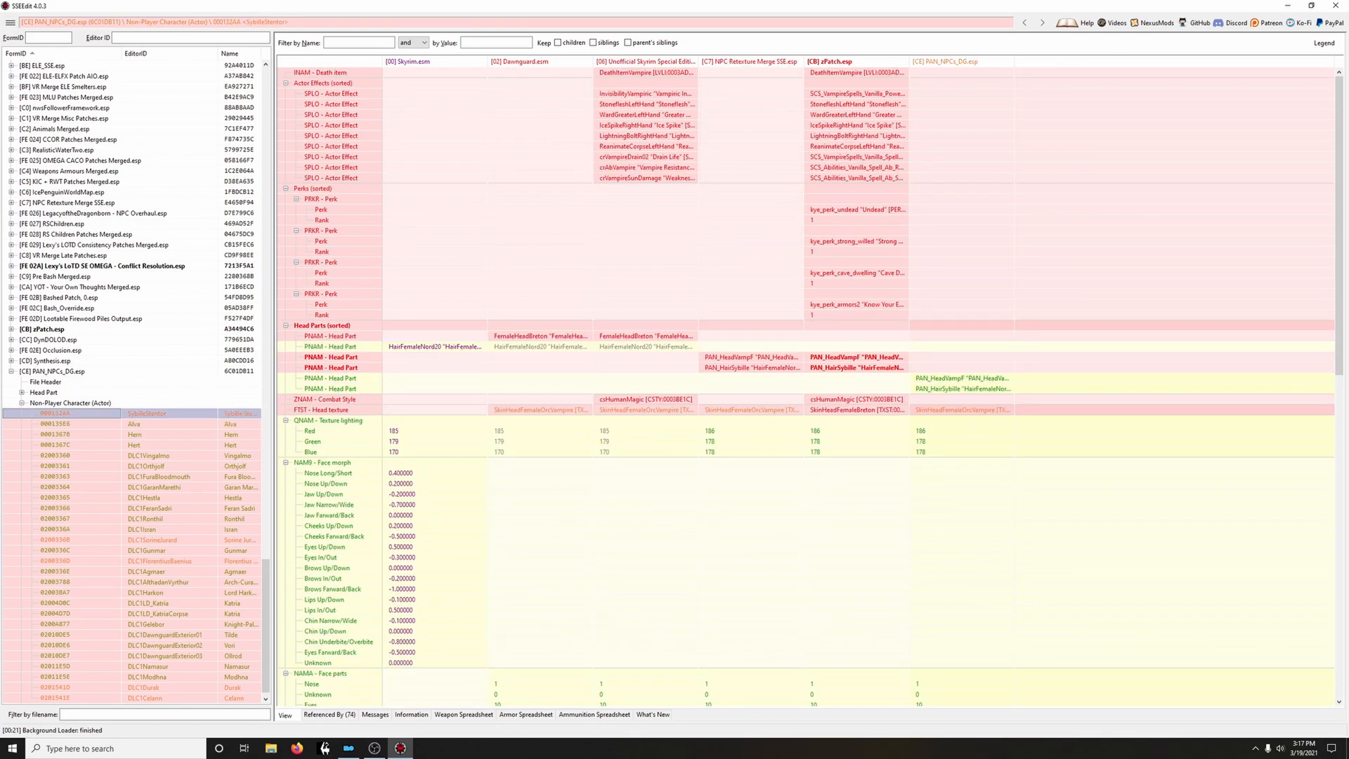
Copy SybilleStentor's FTST head texture from NPC Retexture Merge SSE.esp into zPatch.esp and check Alva's record
drag(753, 410, 826, 410)
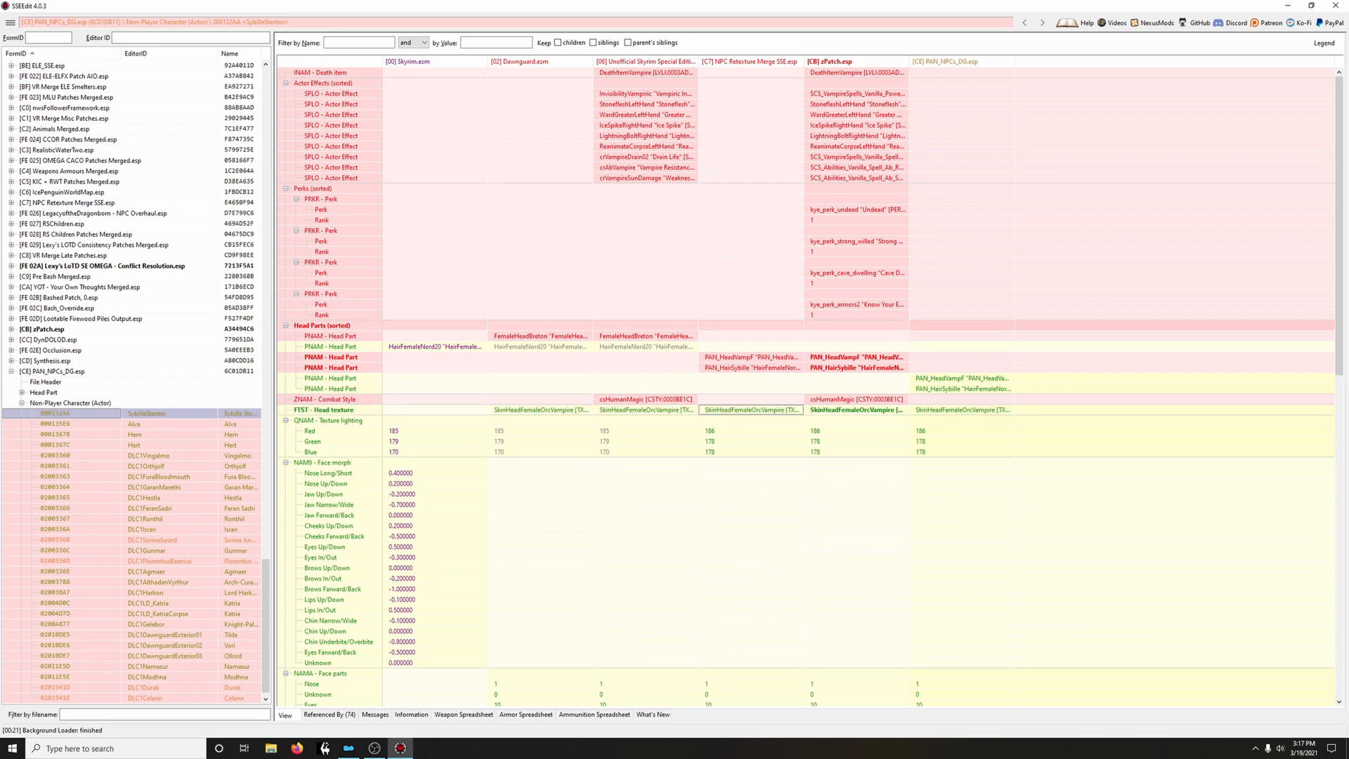
click(238, 424)
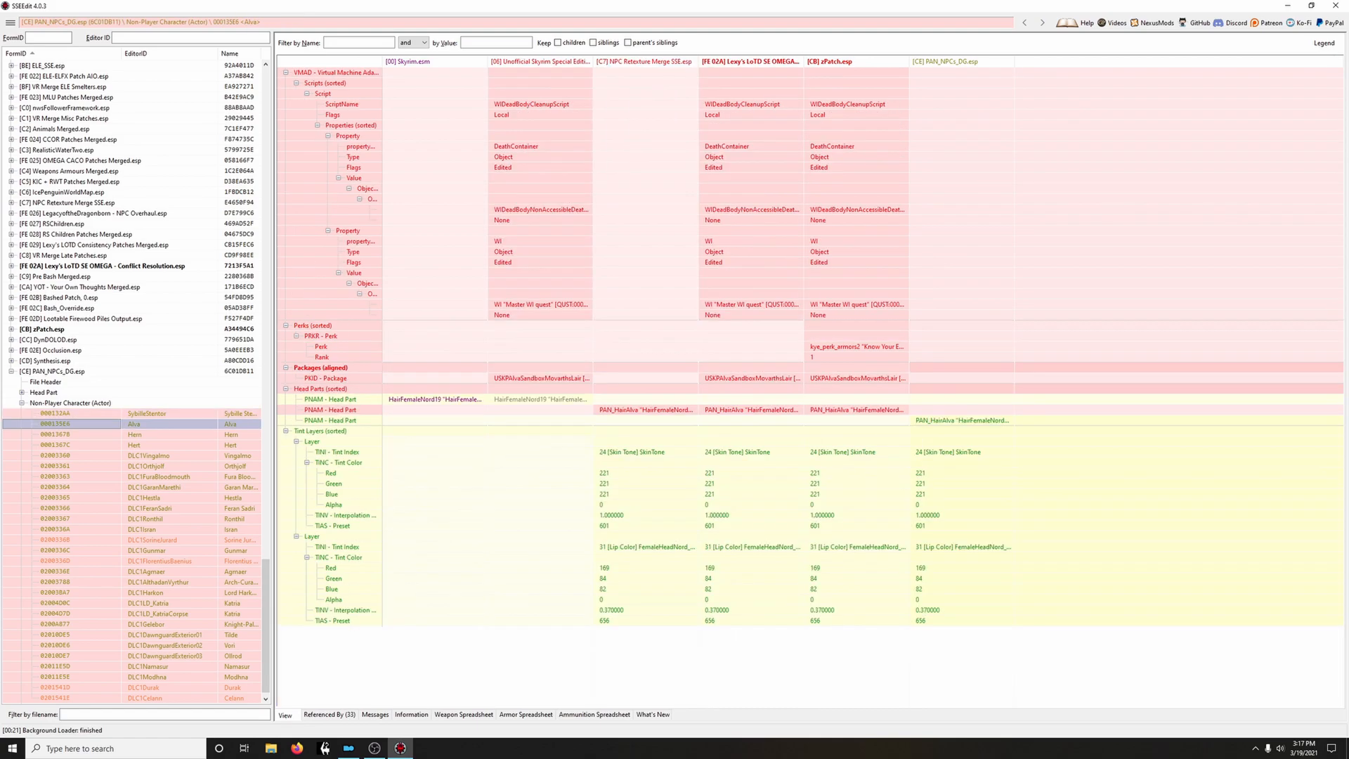
Carry the NPC Retexture Merge head parts of DLC1FuraBloodmouth into the Conflict Resolution patch and zPatch.esp, and DLC1GaranMarethi's into the Conflict Resolution patch
click(238, 476)
scroll(808, 386, down, 5)
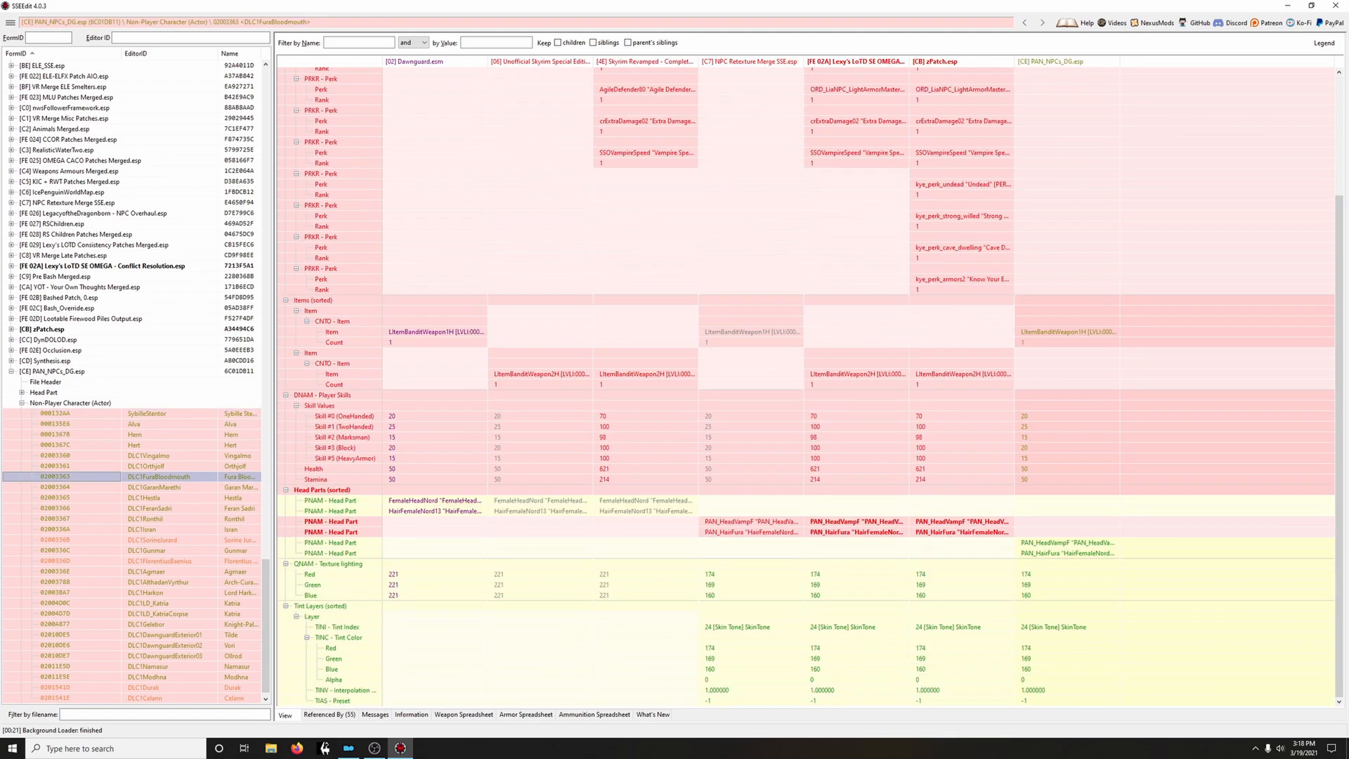
click(238, 487)
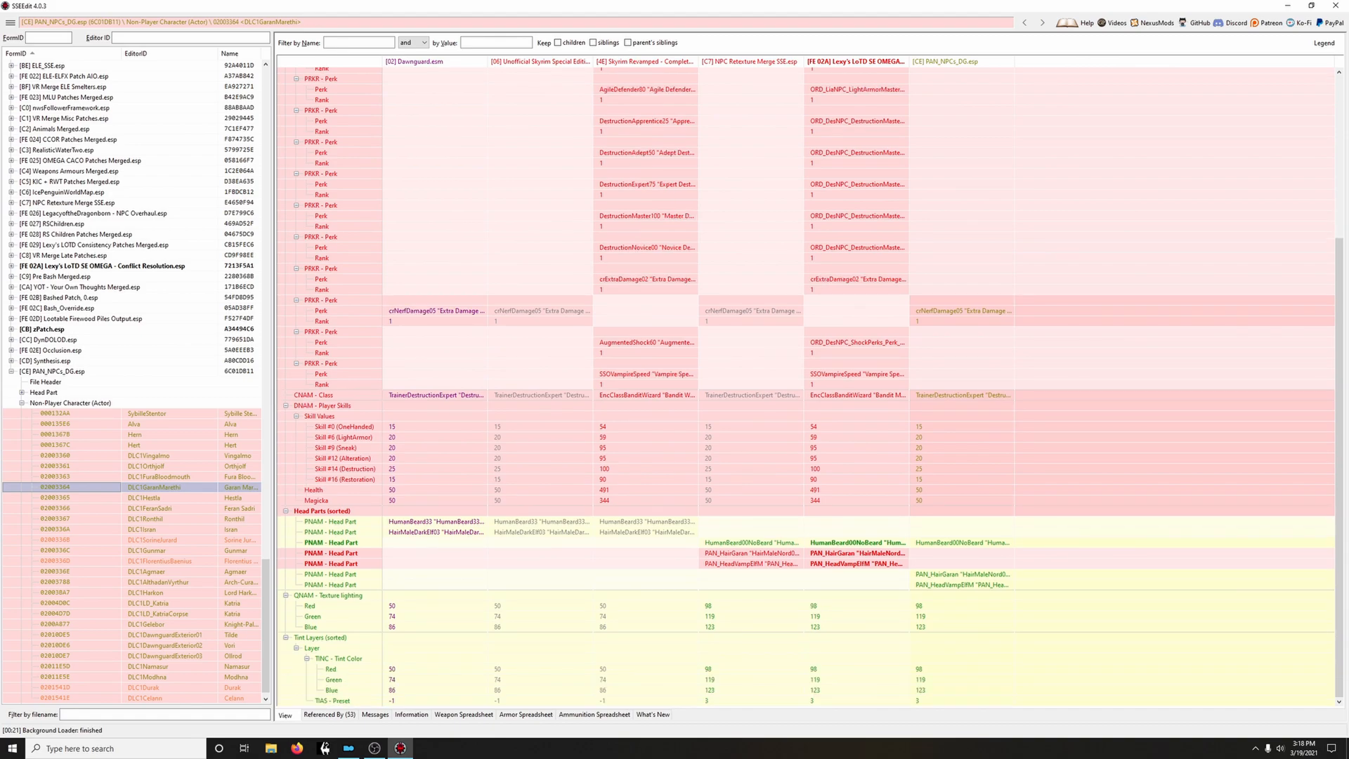
Copy DLC1Hestla's head parts from NPC Retexture Merge SSE.esp into Lexy's LoTD SE OMEGA - Conflict Resolution.esp
click(237, 497)
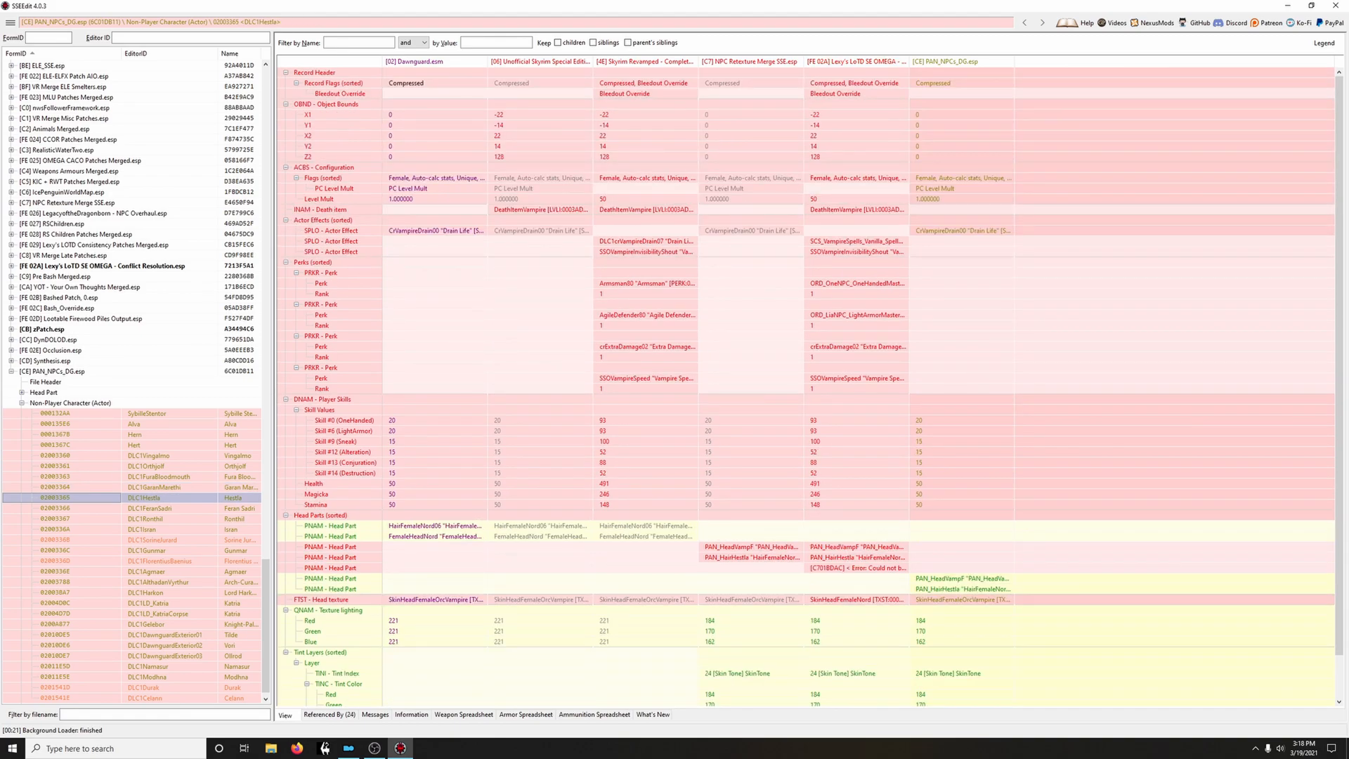
drag(752, 515, 835, 516)
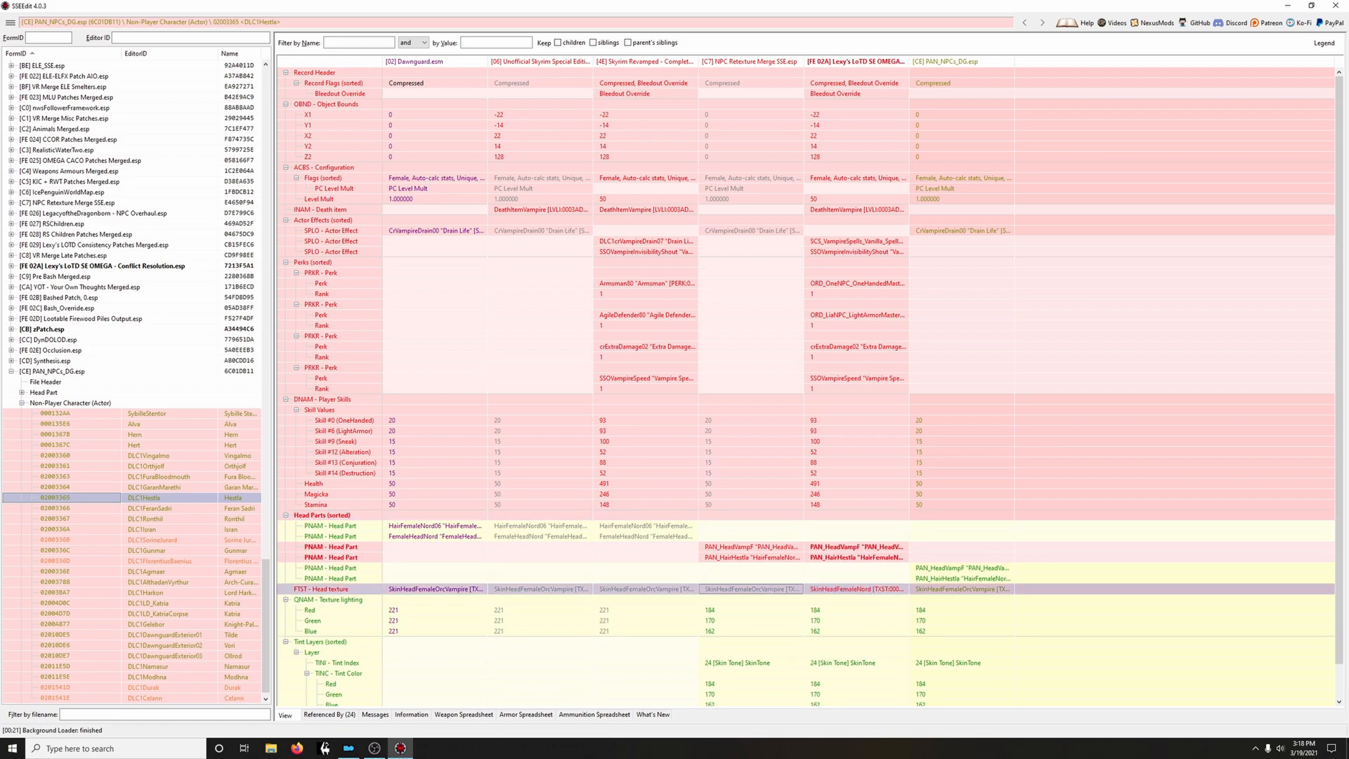
For DLC1FeranSadri, copy the NPC Retexture Merge head parts into the Conflict Resolution patch and remove that patch's FTST head texture
click(238, 507)
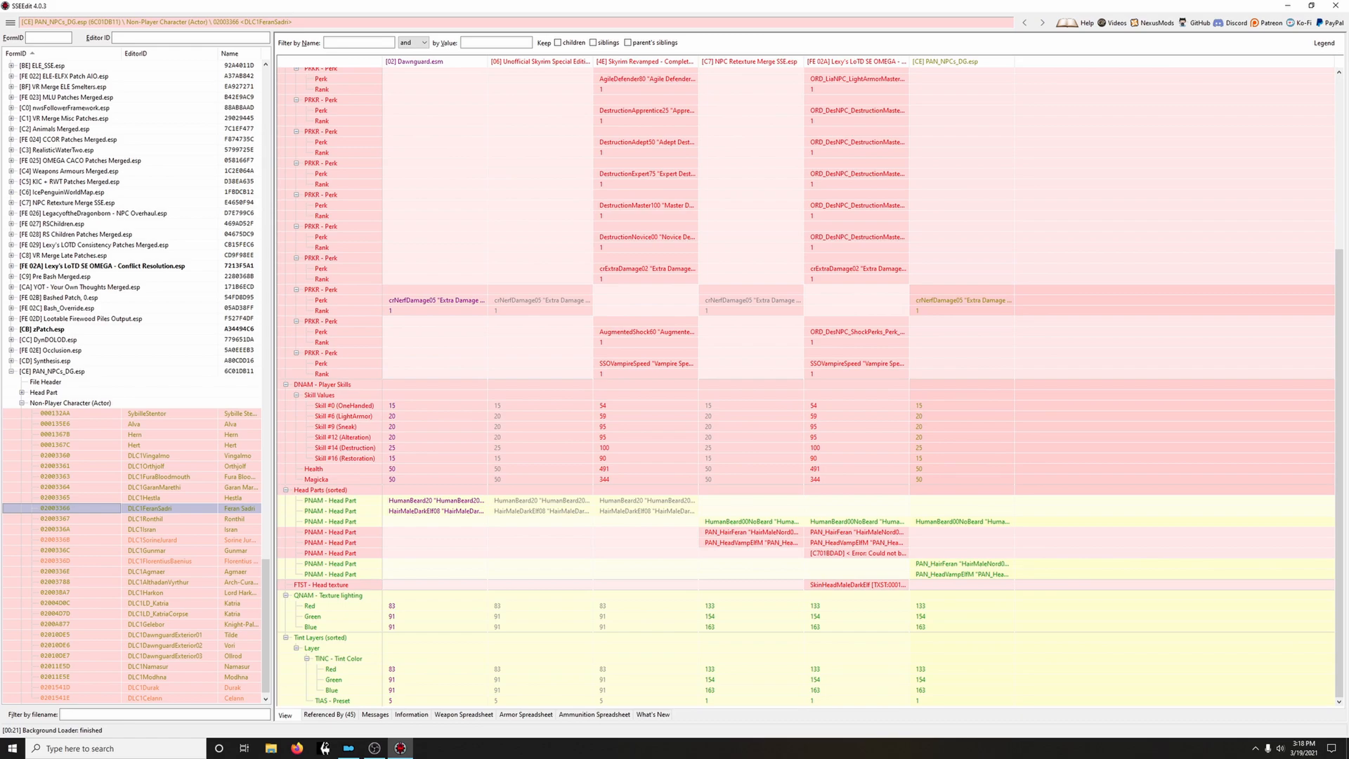
drag(752, 490, 833, 521)
click(855, 585)
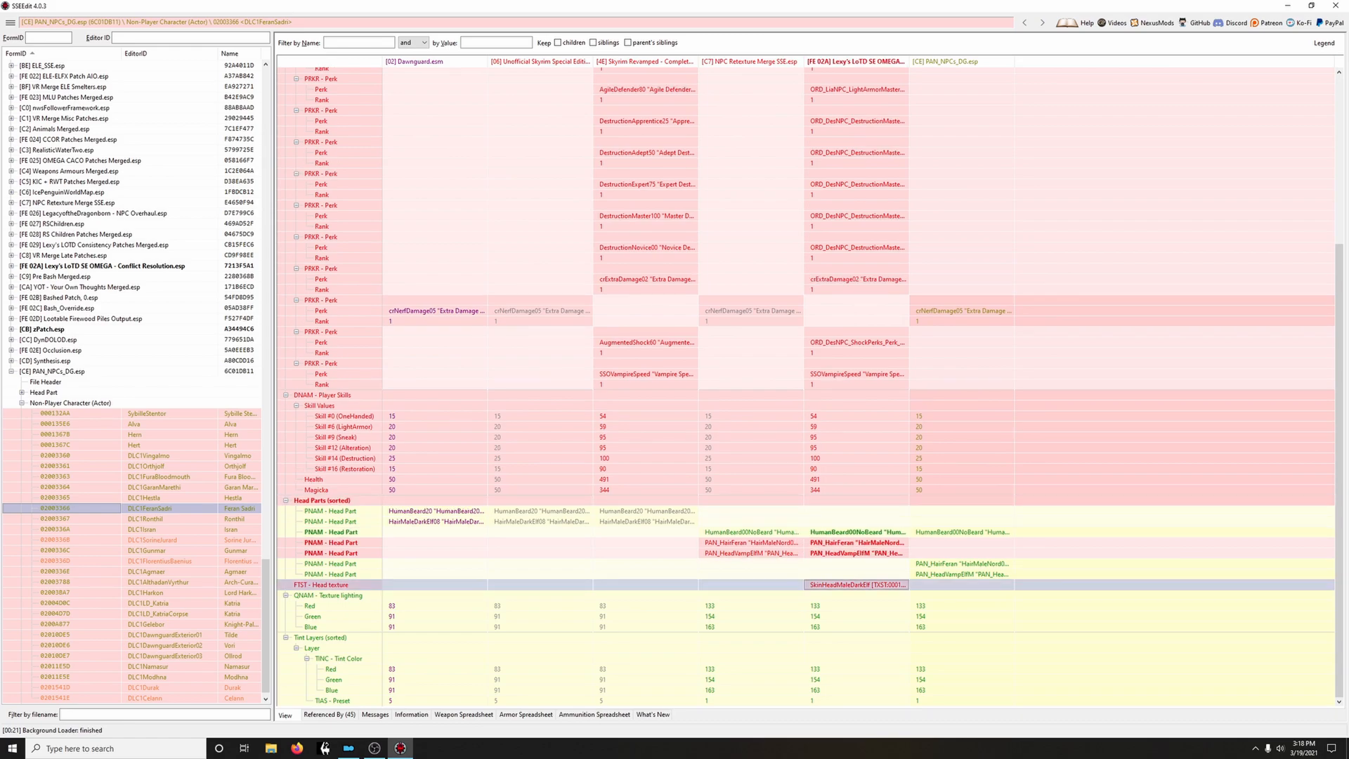
right_click(848, 585)
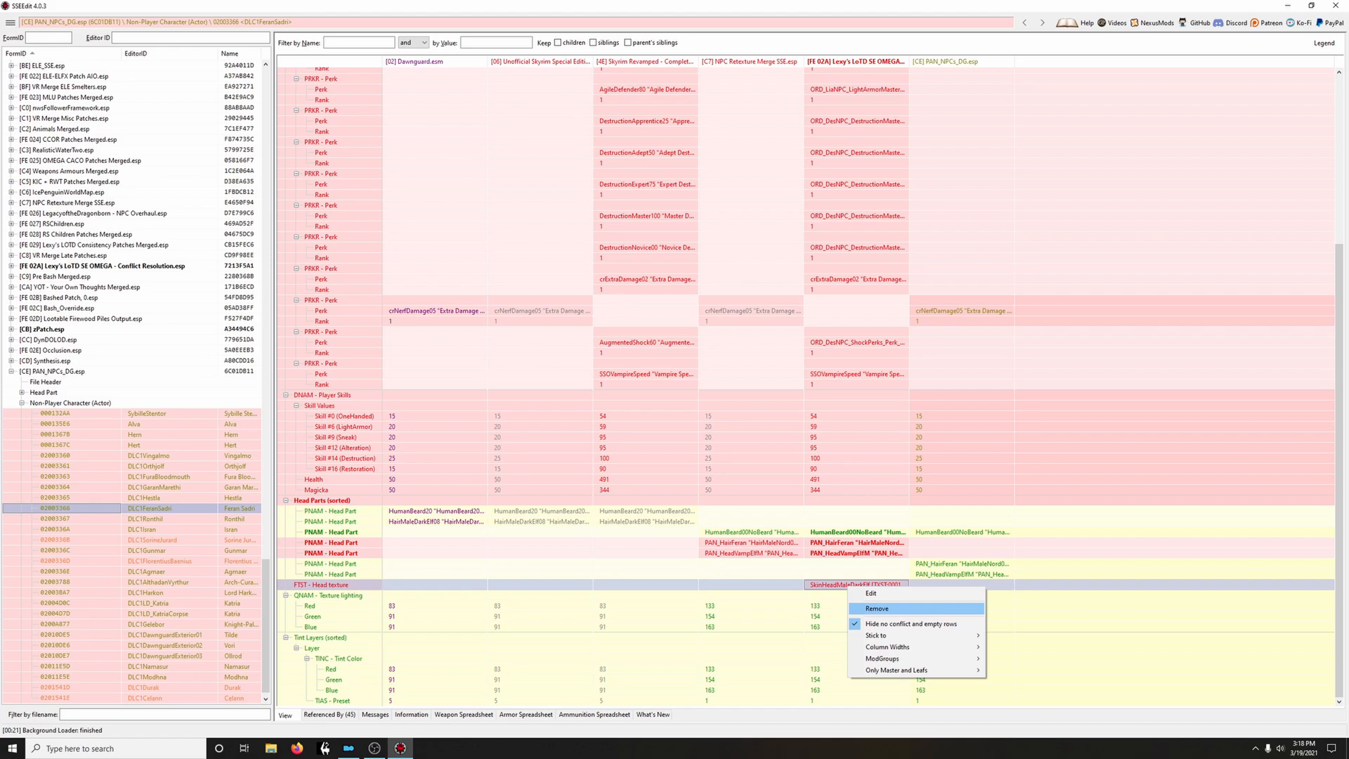
click(876, 609)
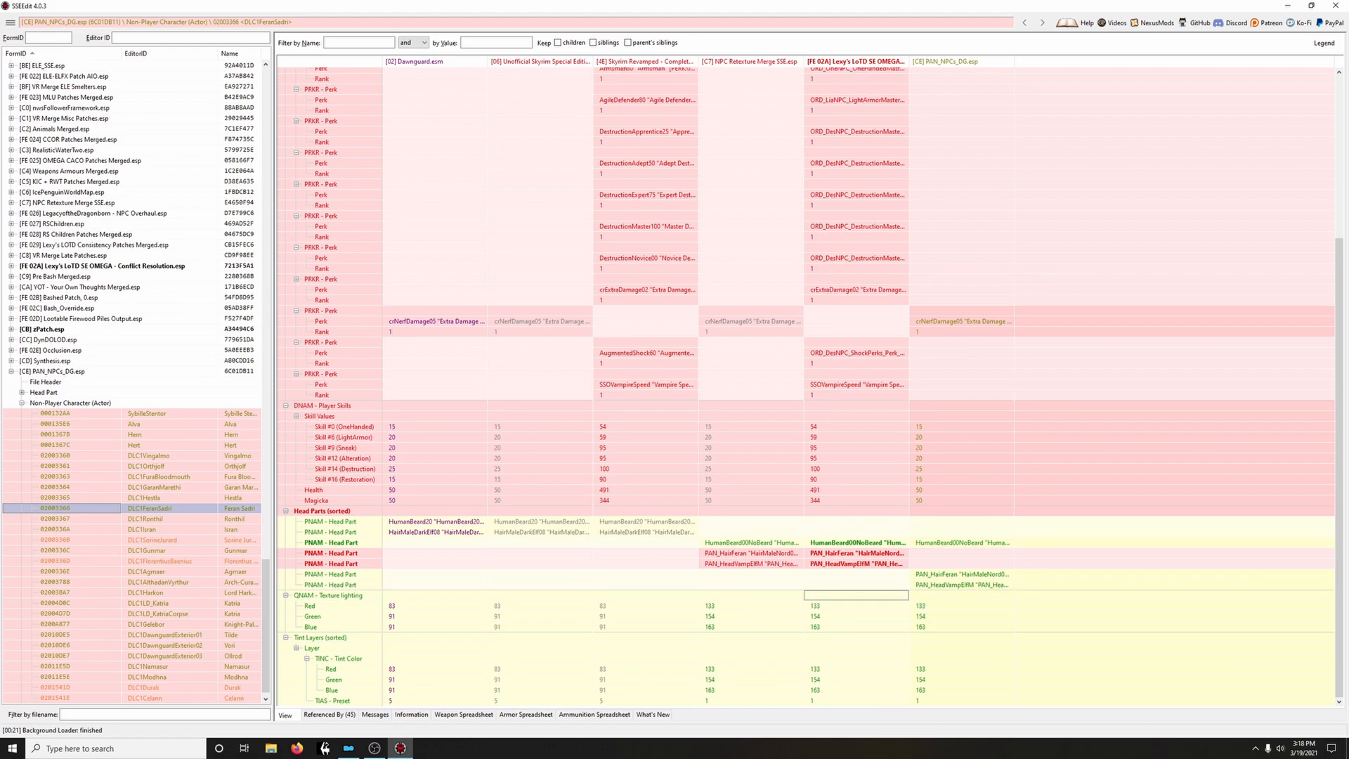
Copy DLC1Ronthil's head parts from NPC Retexture Merge SSE.esp into the Conflict Resolution patch and Bashed Patch, 0.esp
click(56, 519)
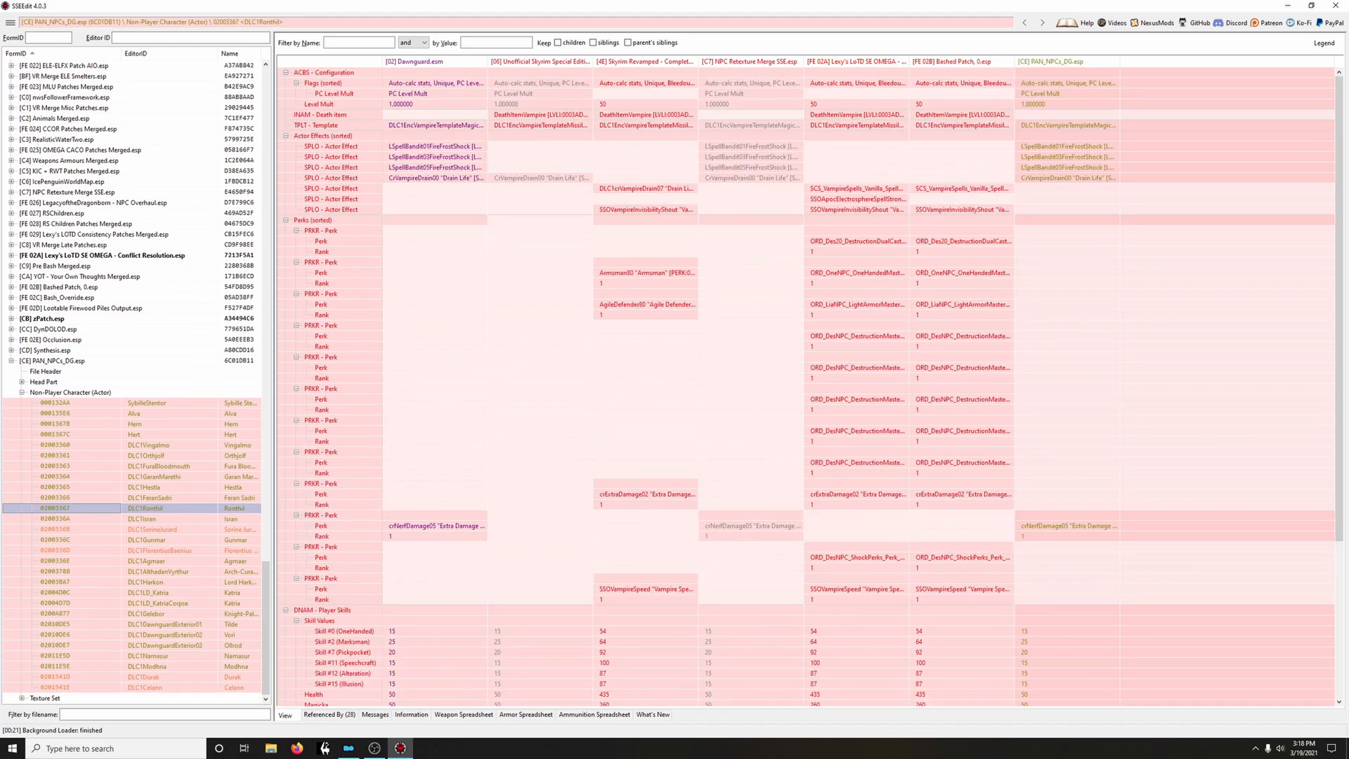
scroll(808, 387, down, 6)
drag(751, 511, 930, 512)
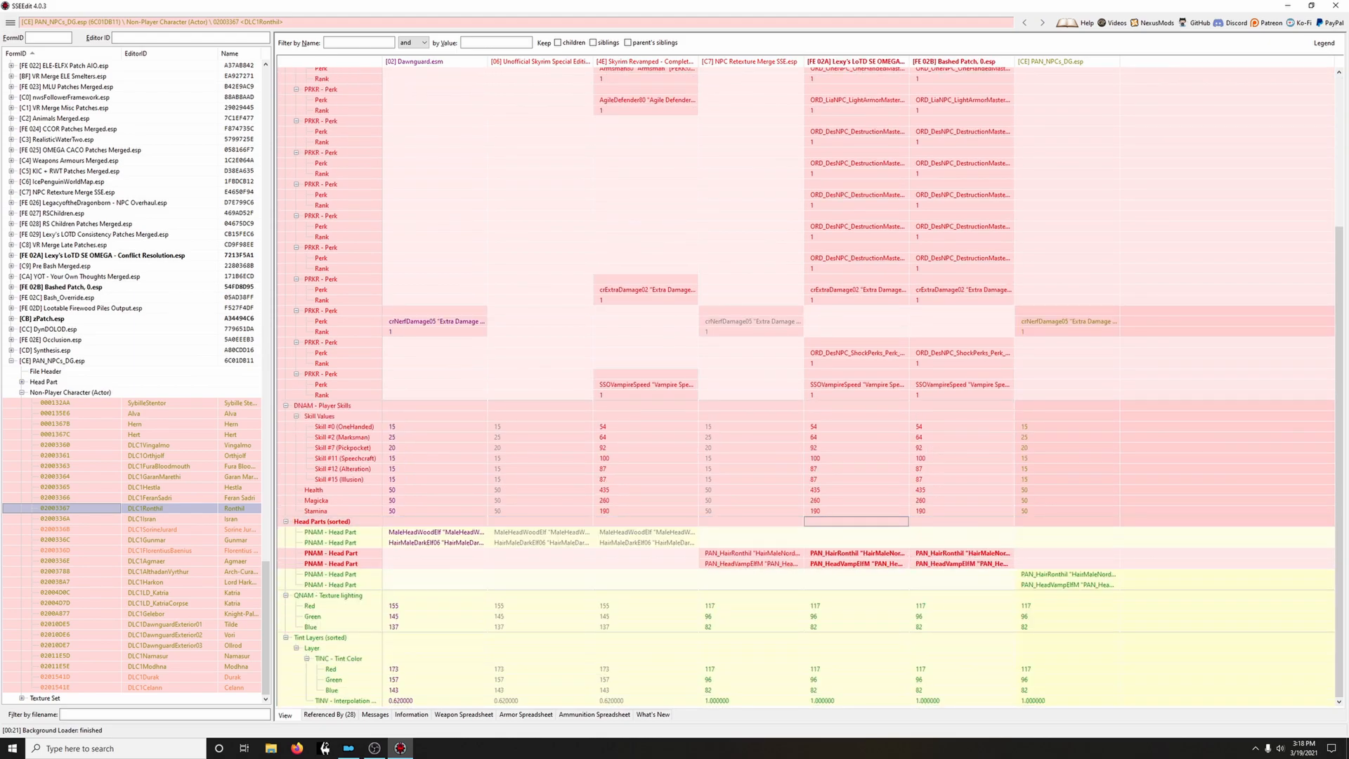
Check the PAN_NPCs_DG.esp actor records from DLC1Isran through DLC1Harkon for head part and texture conflicts
click(232, 519)
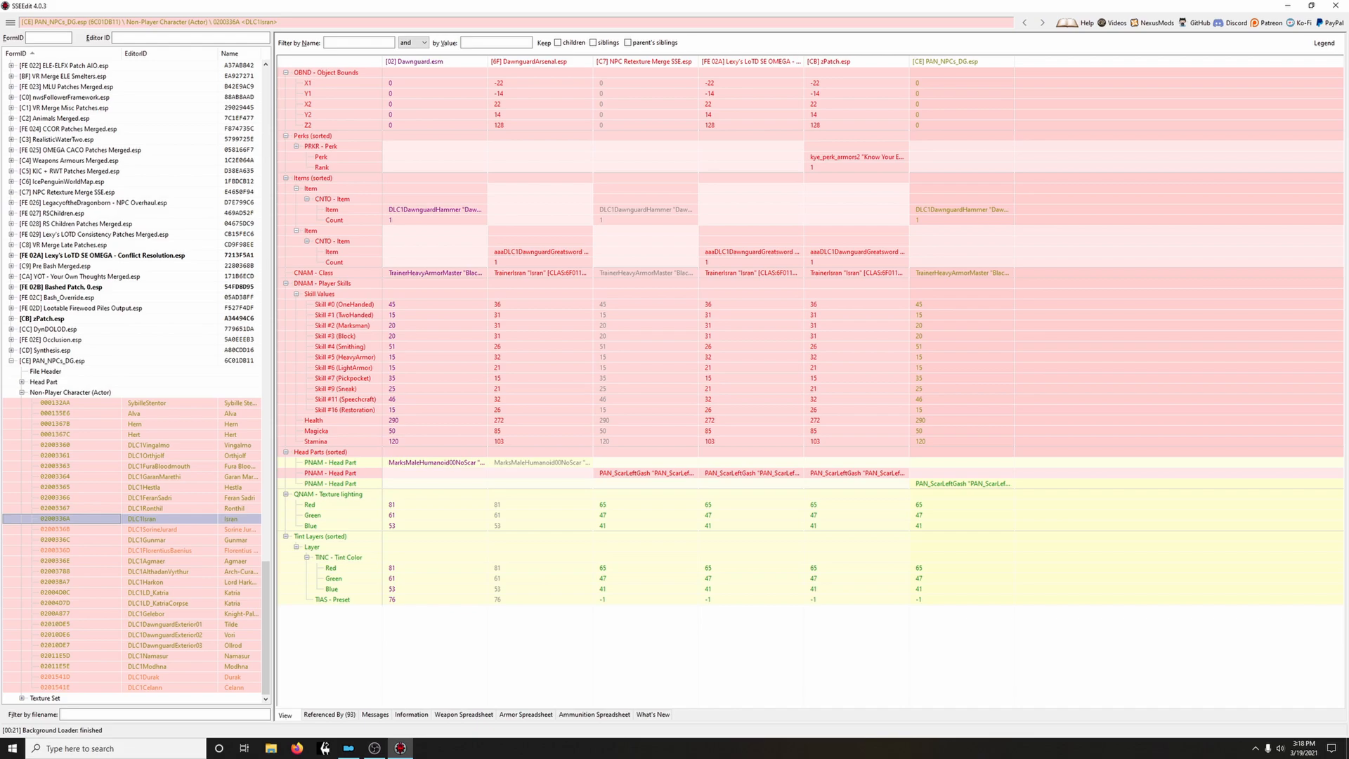
click(236, 529)
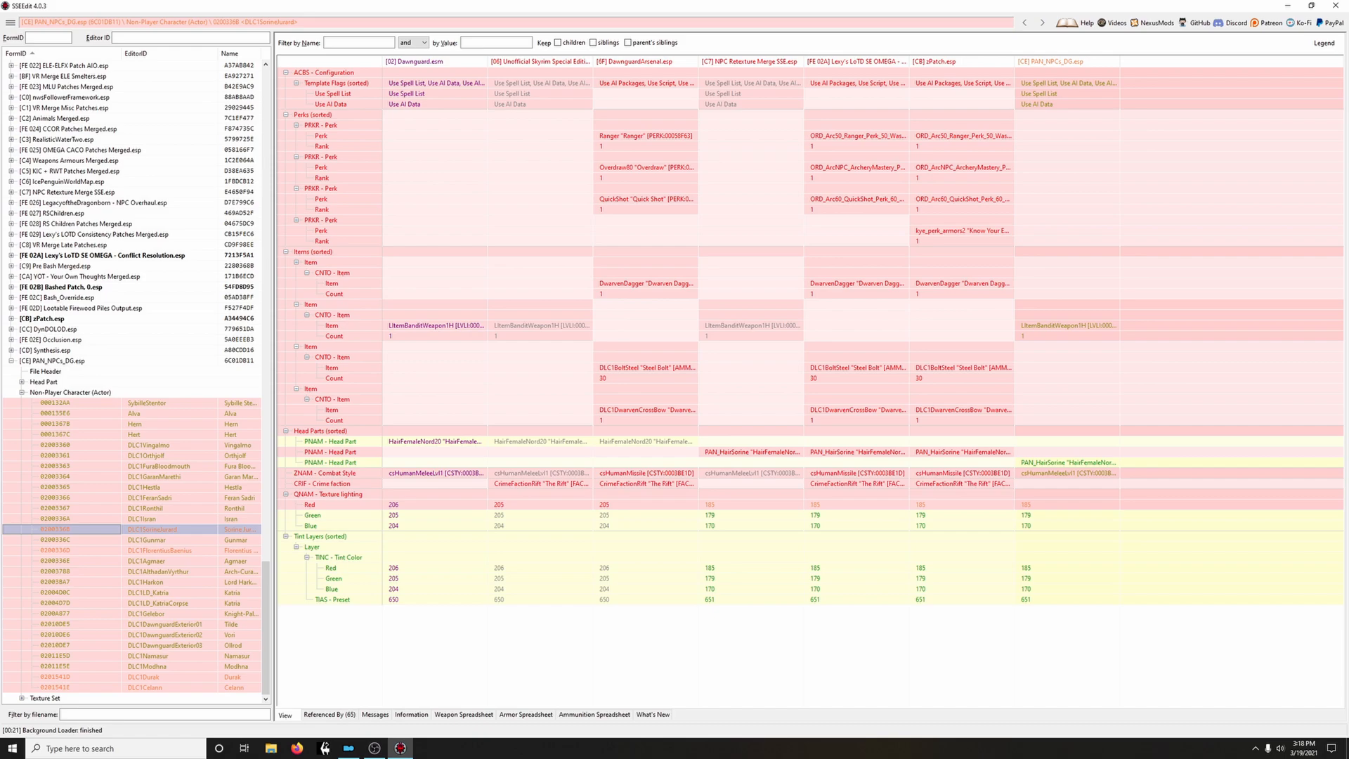
click(70, 540)
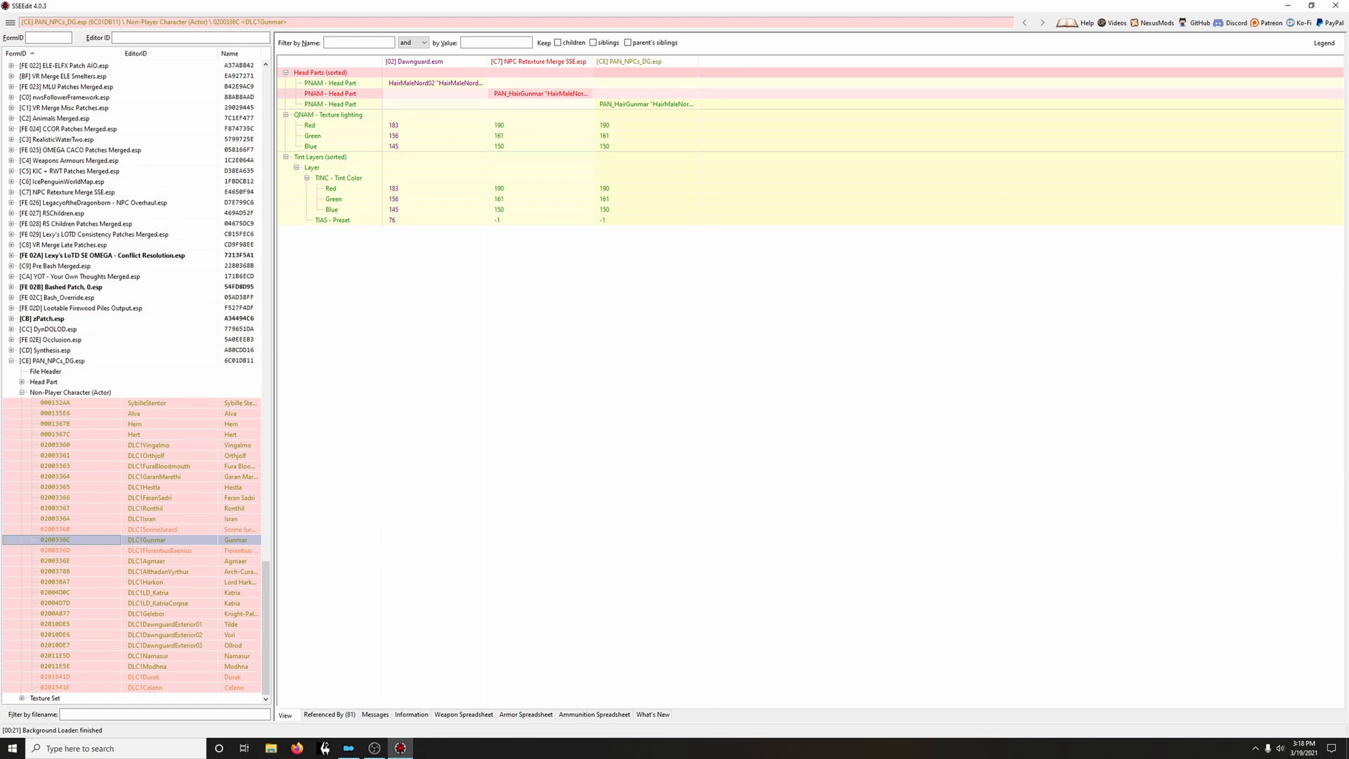
click(70, 550)
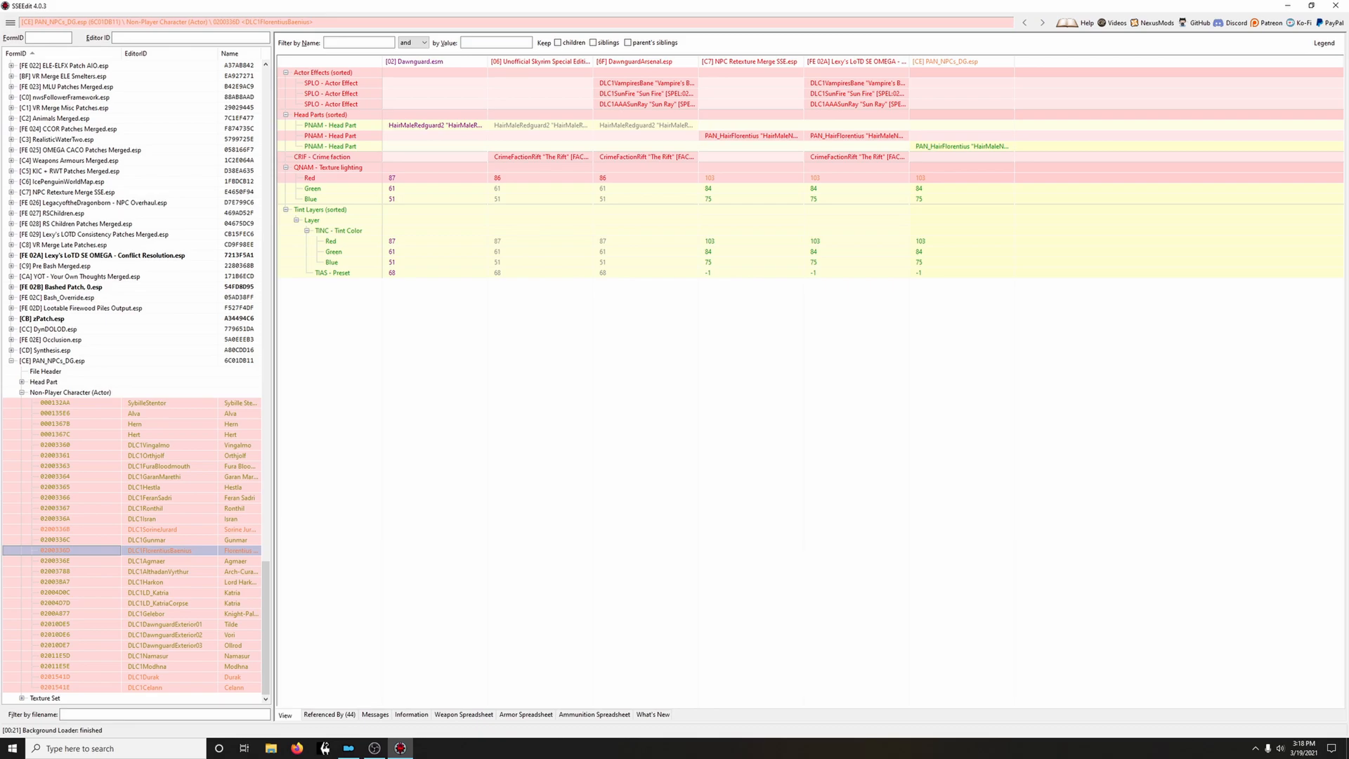
key(Down)
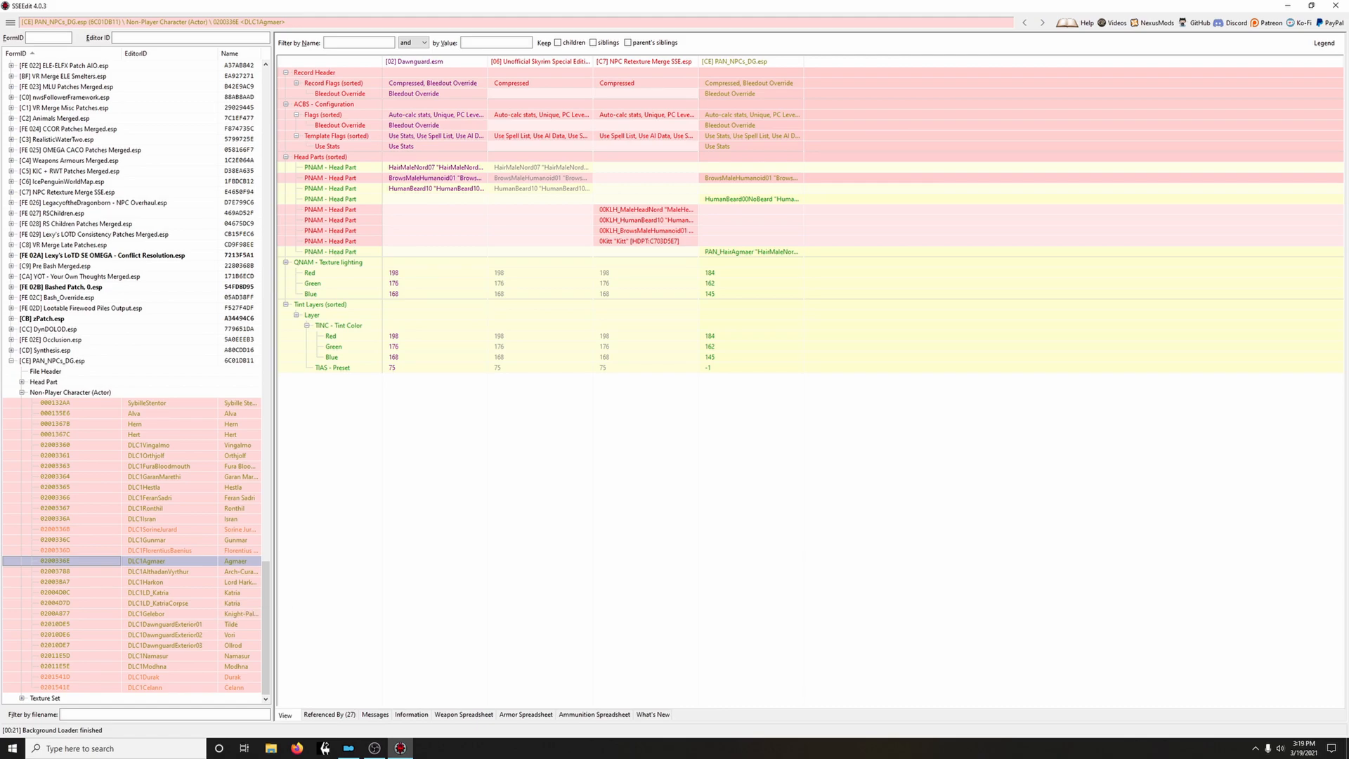
click(240, 572)
scroll(808, 386, down, 4)
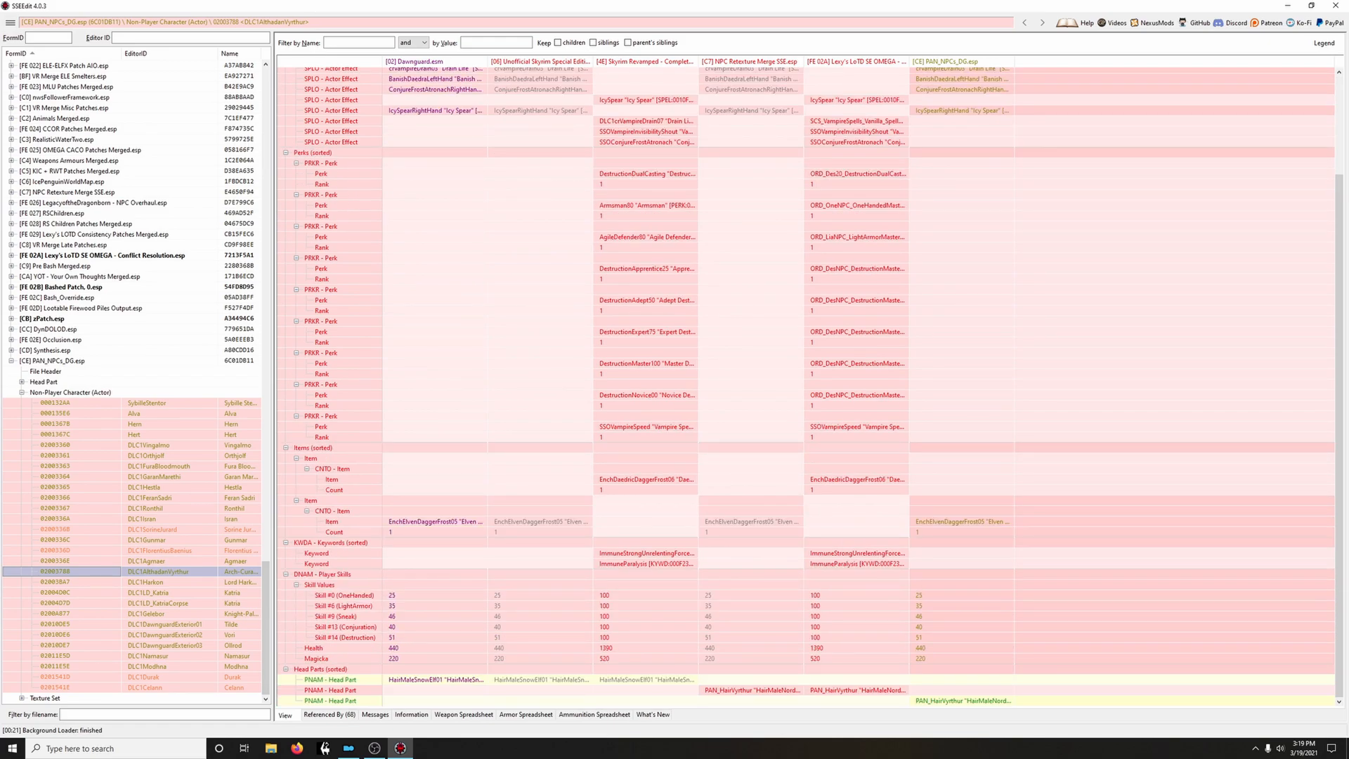
click(240, 582)
scroll(805, 382, down, 15)
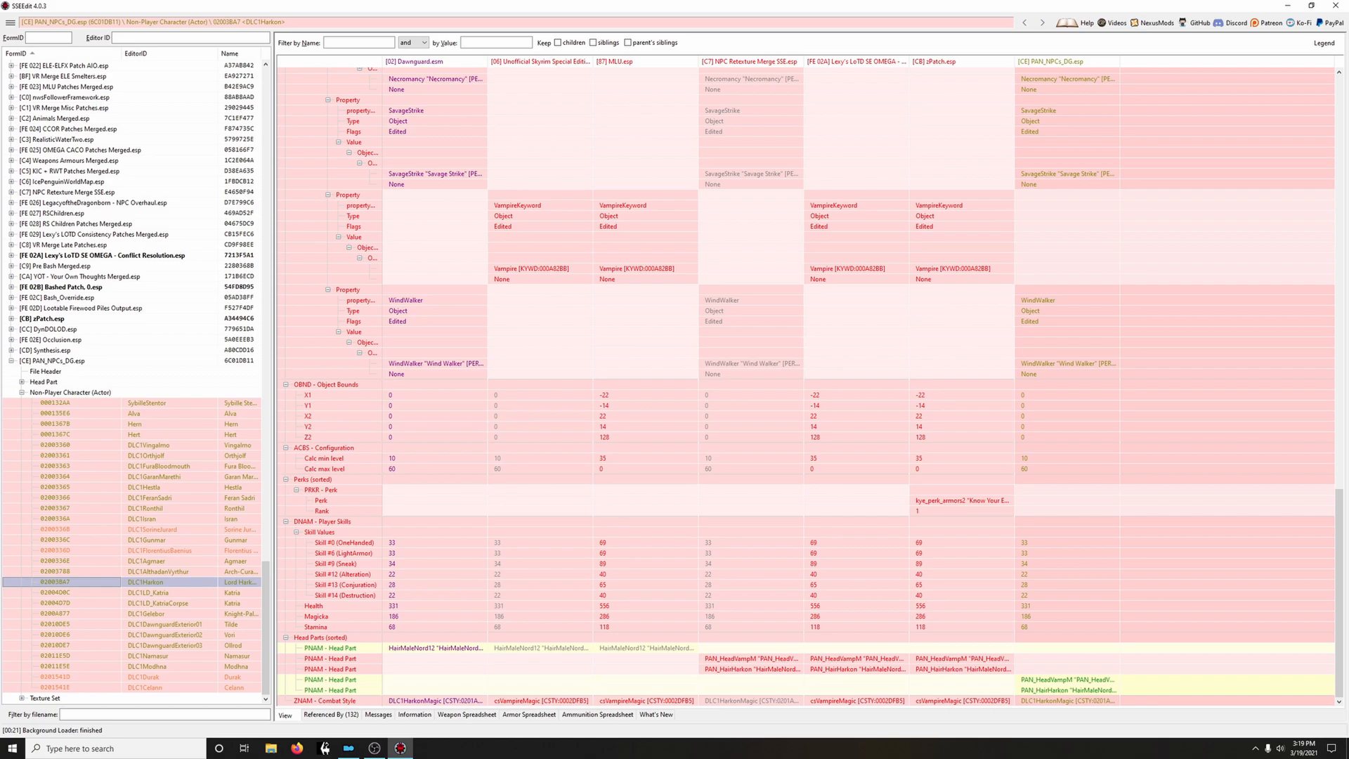
Check the head parts and tint data of DLC1LD_Katria, DLC1LD_KatriaCorpse, DLC1Gelebor and the three DLC1DawnguardExterior actors
click(62, 593)
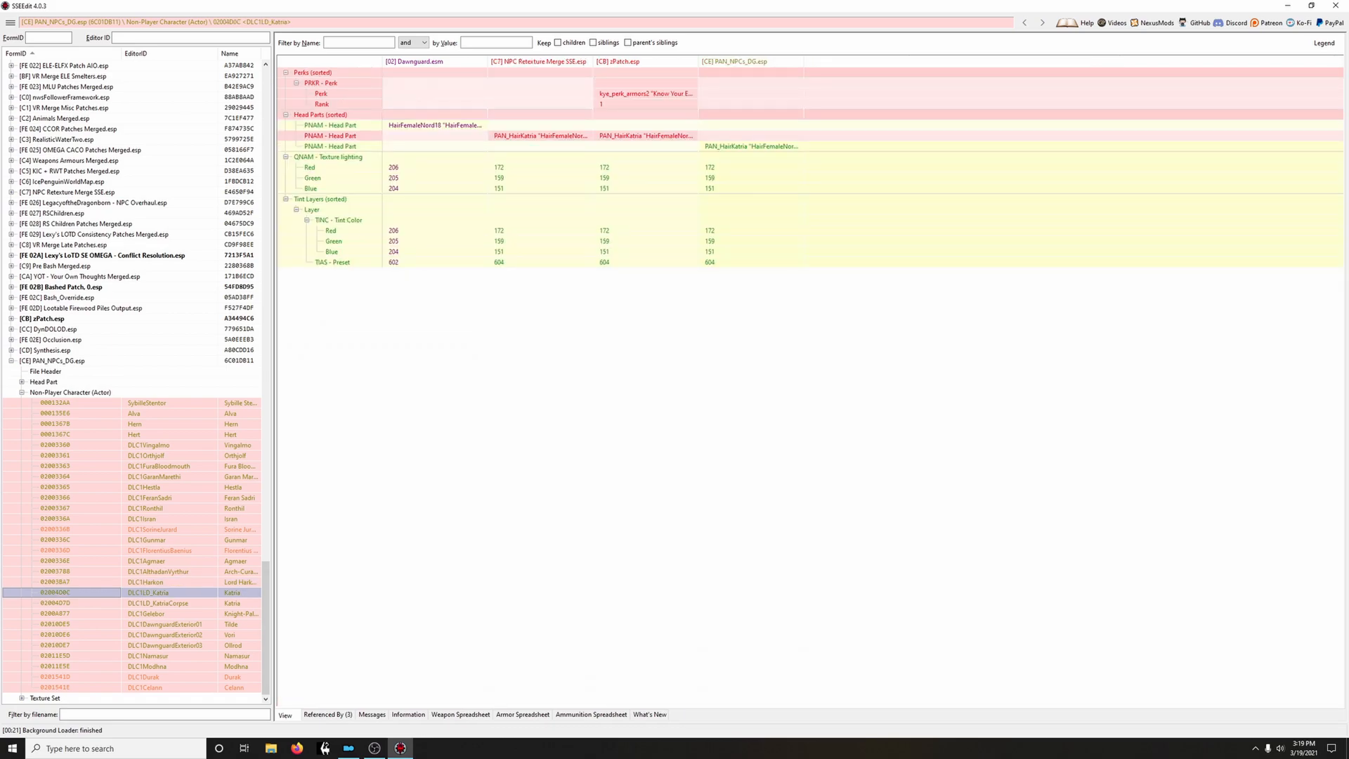
click(61, 603)
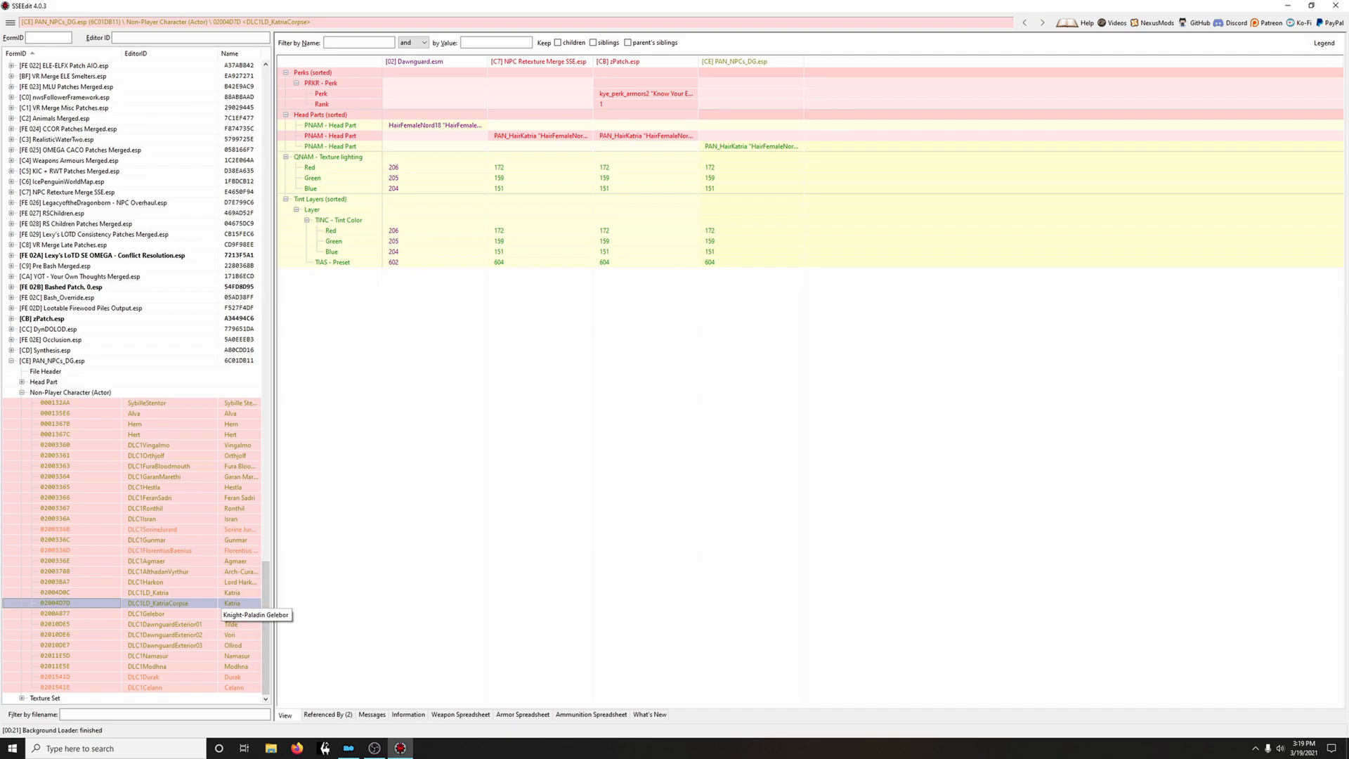
click(239, 613)
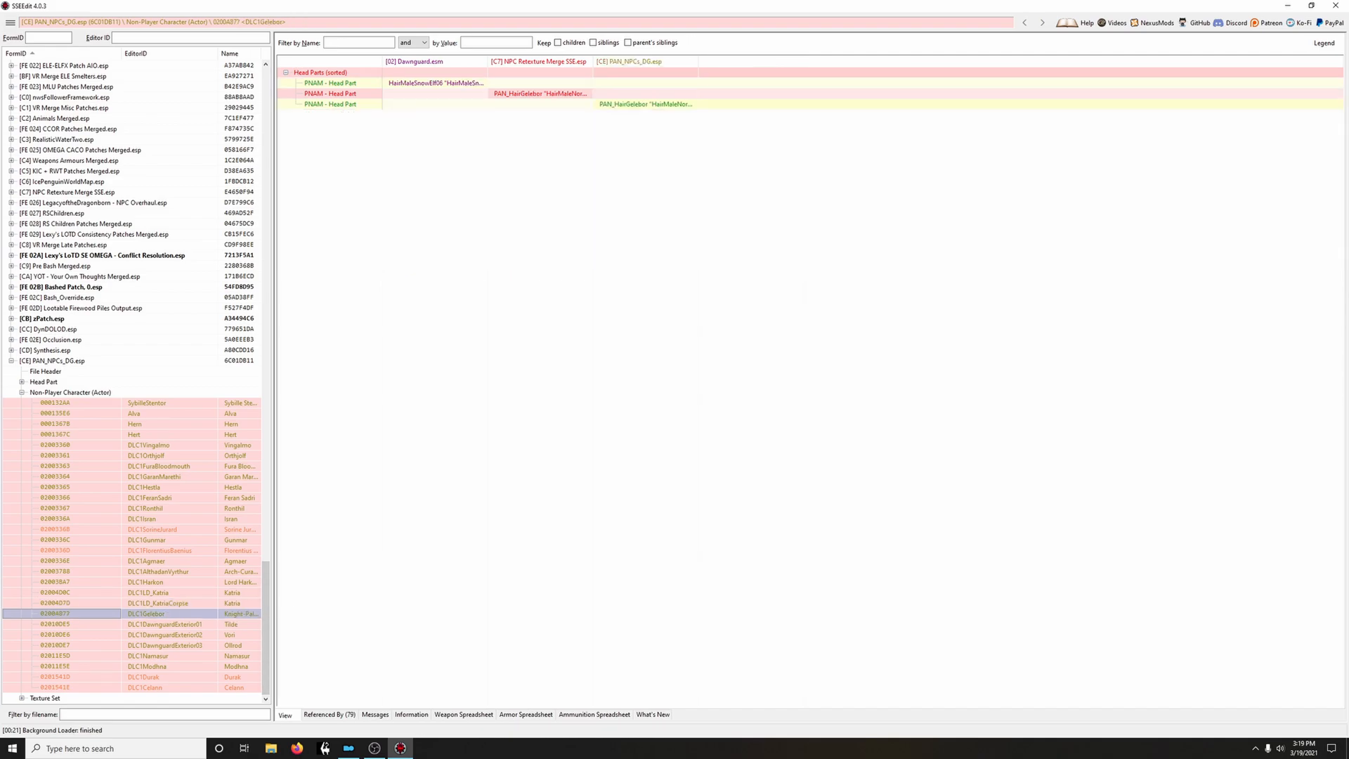
click(235, 624)
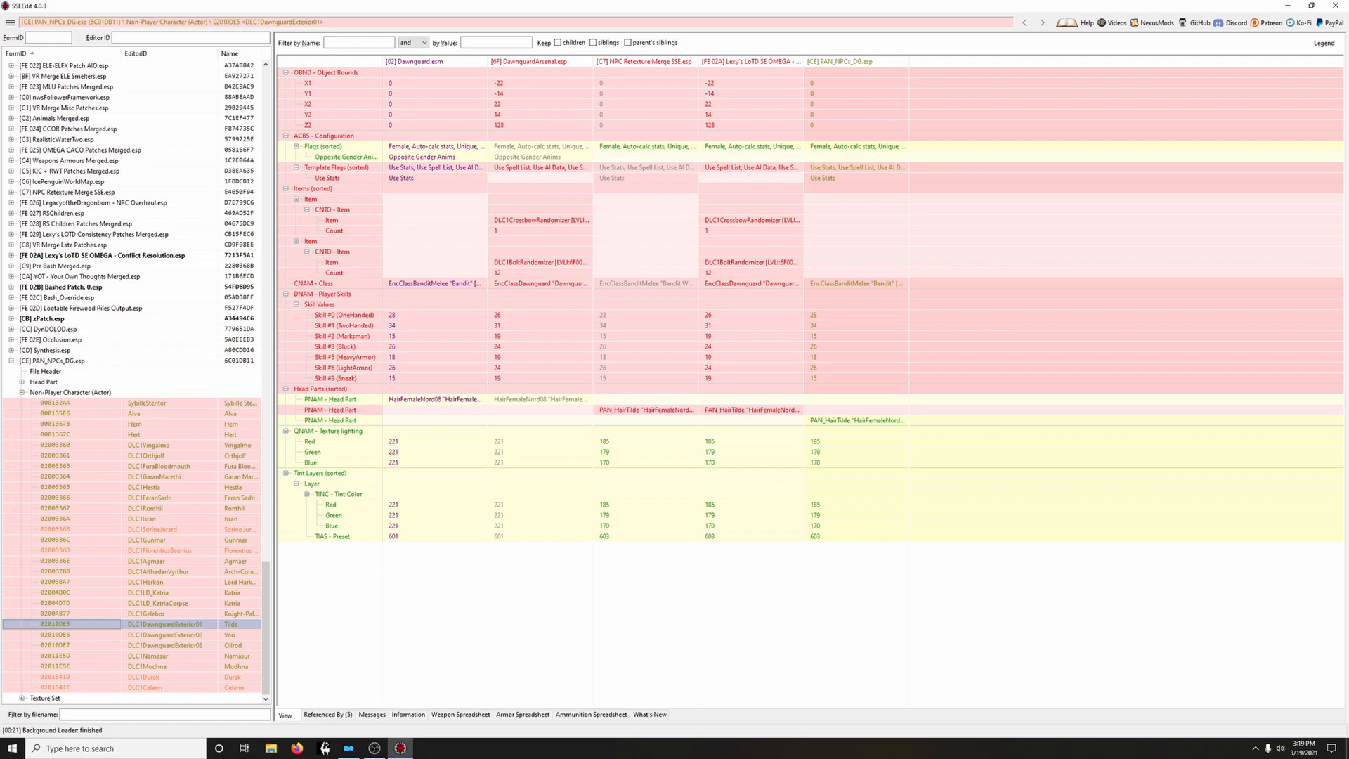
key(Down)
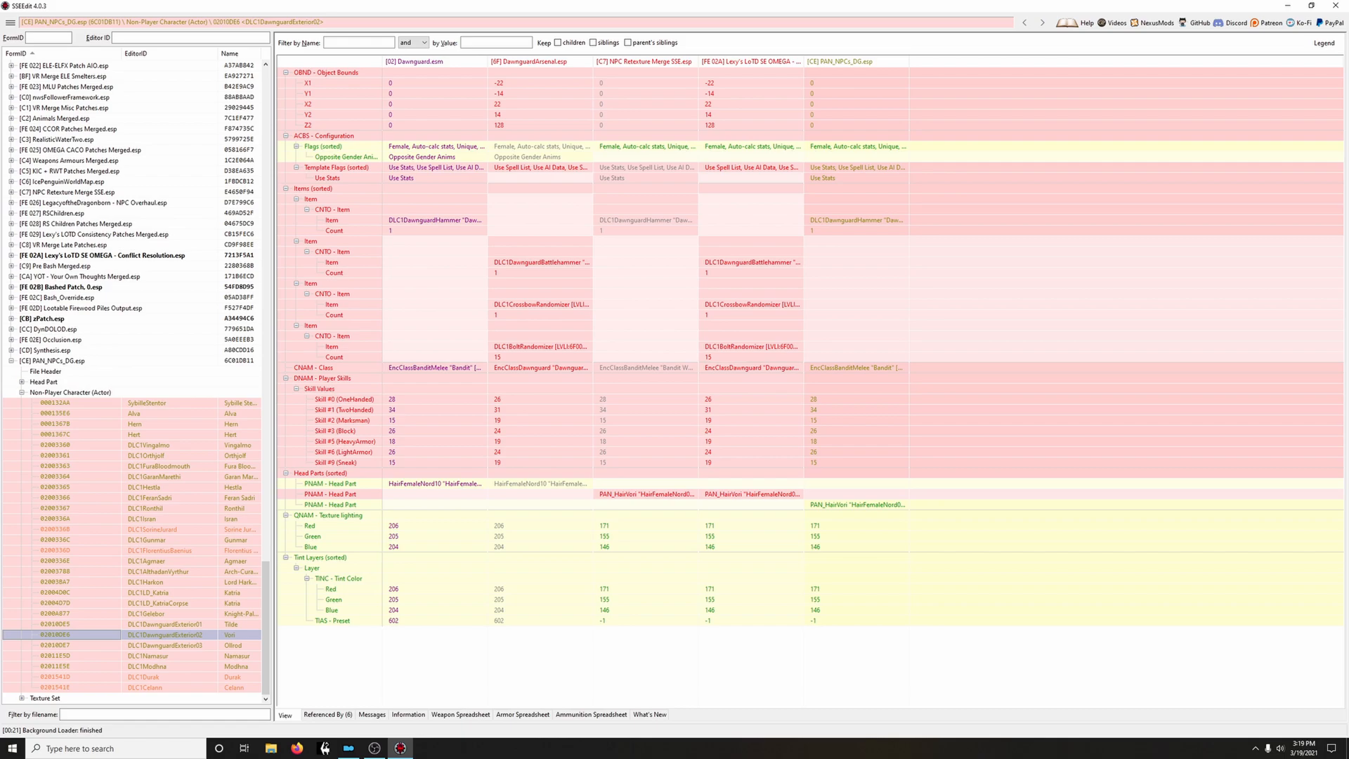
key(Down)
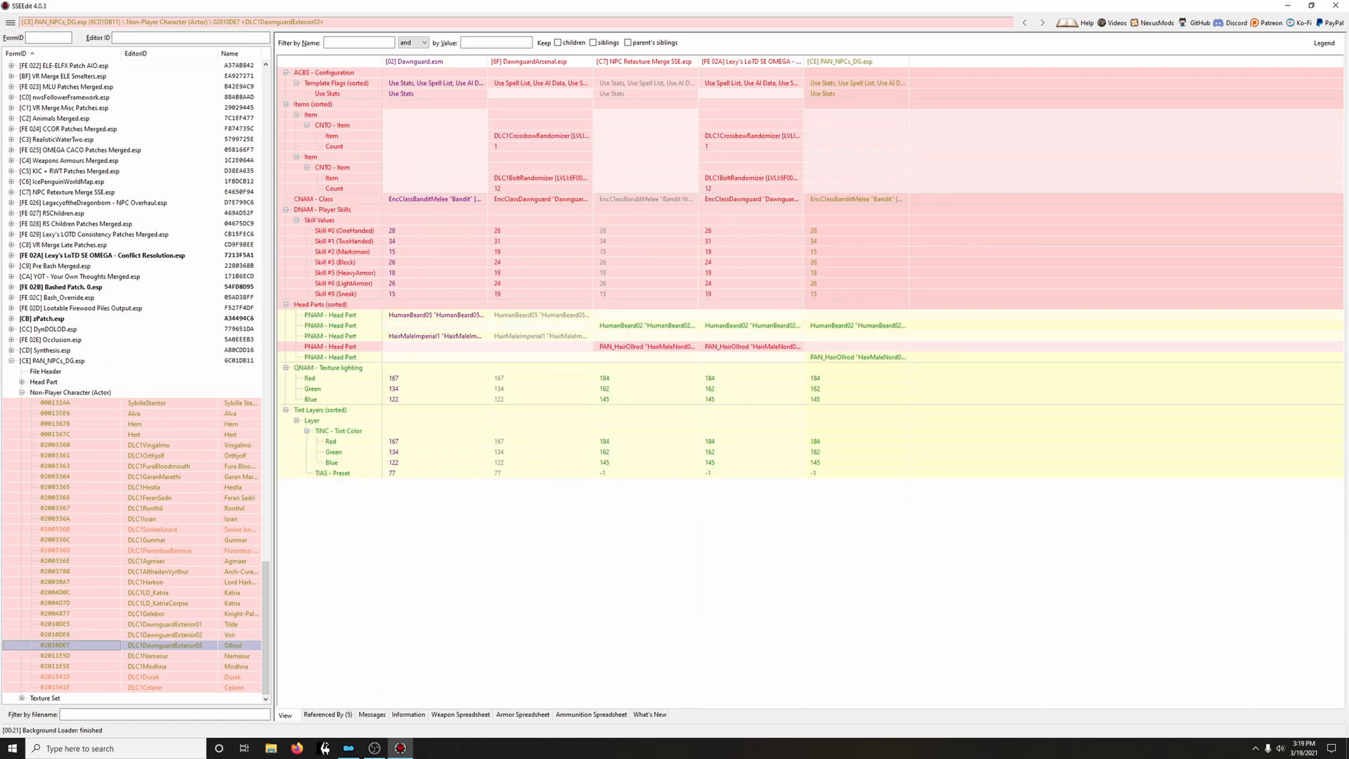
Copy DLC1Namasur's head parts and head texture from NPC Retexture Merge SSE.esp into the Conflict Resolution patch and zPatch.esp
key(Down)
scroll(808, 386, down, 12)
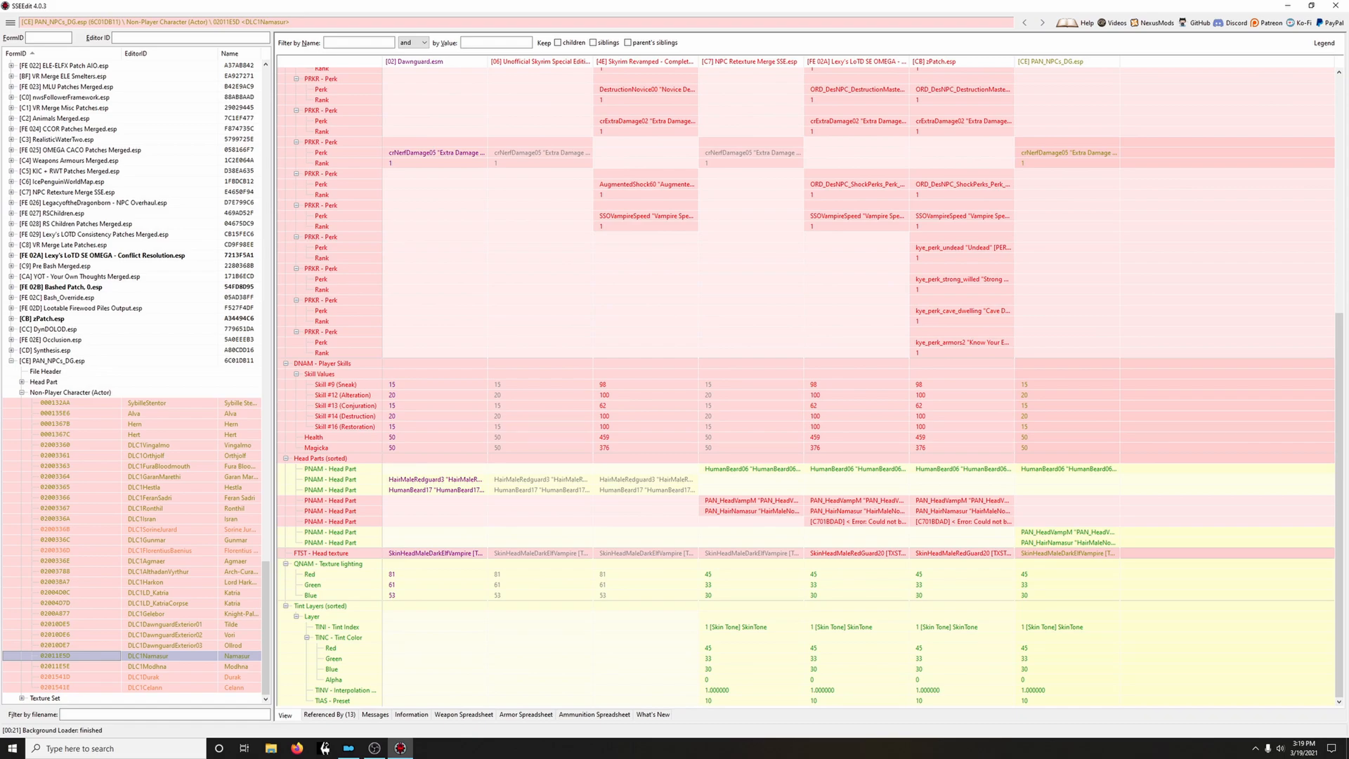
click(857, 457)
drag(857, 458, 945, 469)
drag(756, 553, 942, 553)
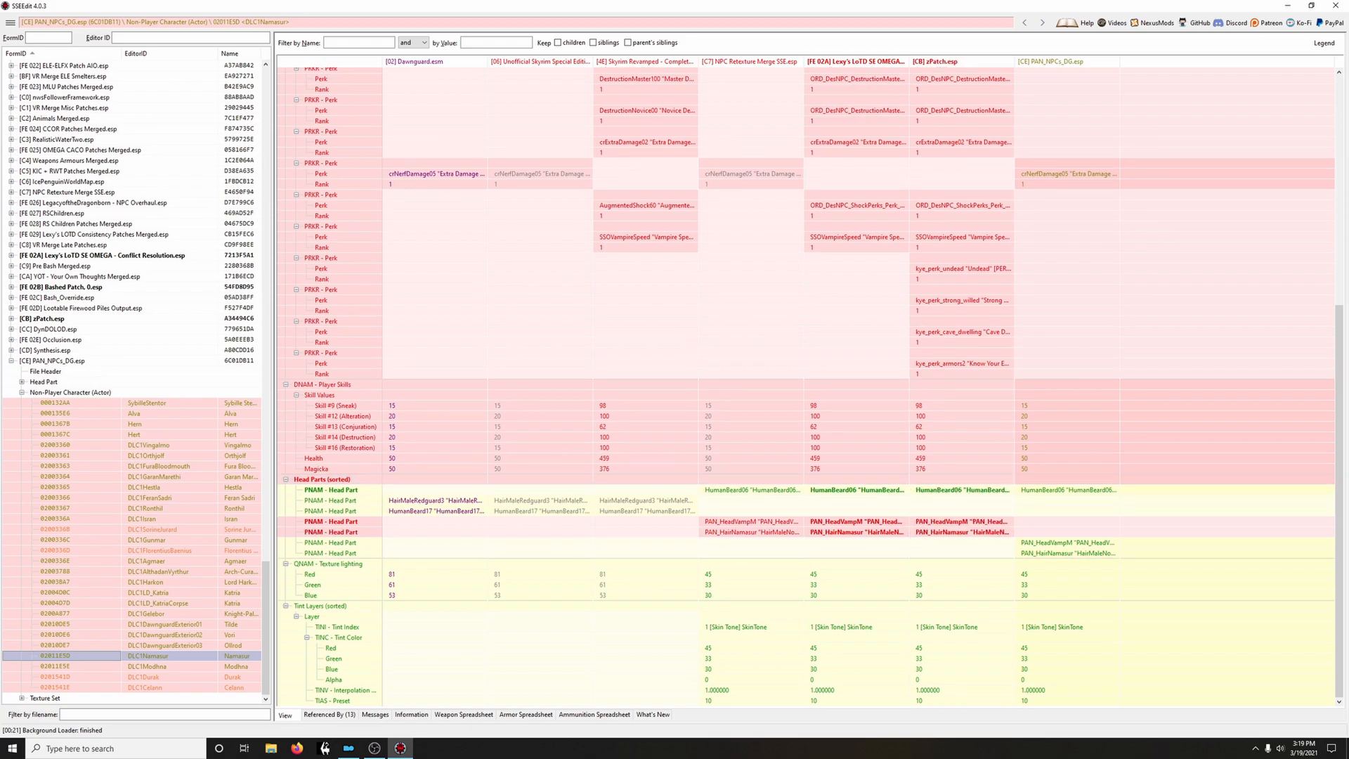
Copy DLC1Modhna's head parts and head texture from NPC Retexture Merge SSE.esp into the Conflict Resolution patch
click(161, 666)
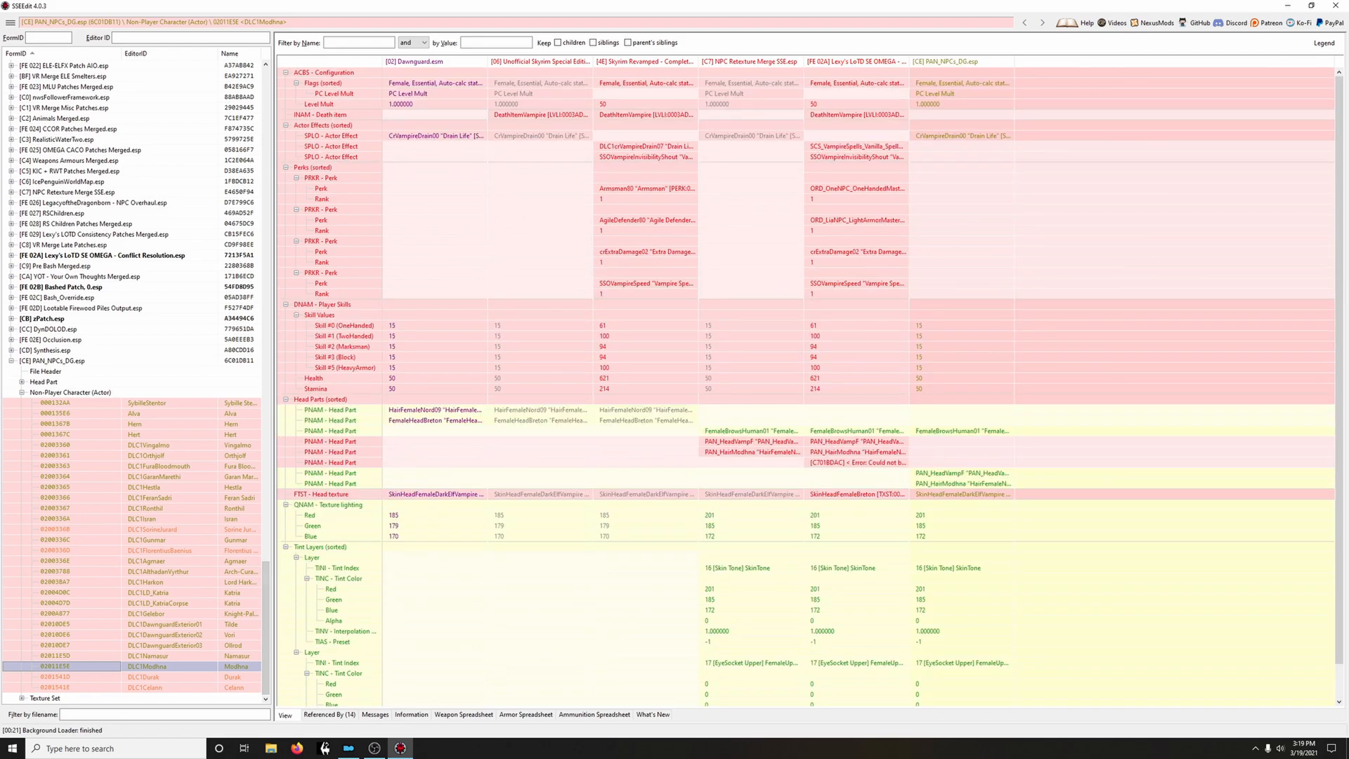
drag(766, 399, 830, 400)
drag(762, 483, 837, 485)
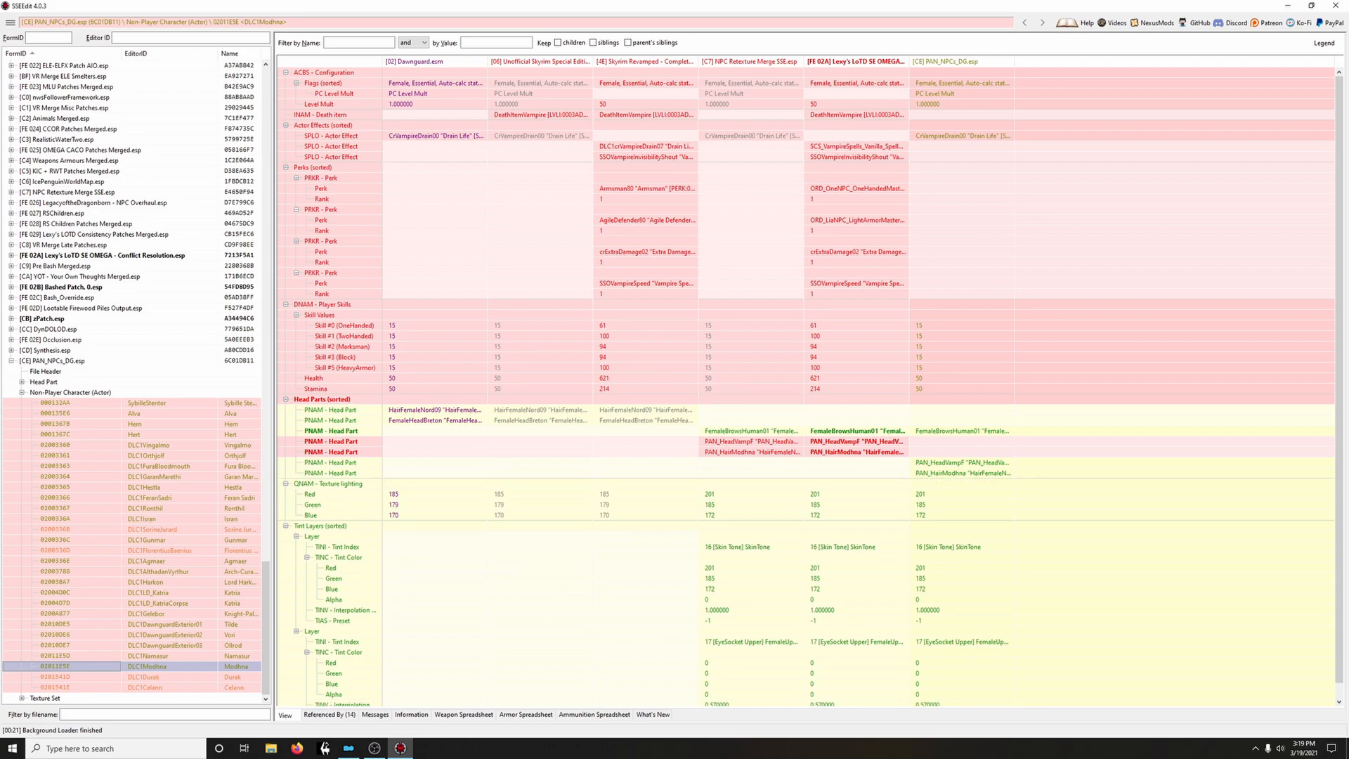
Check the Durak and Celann records, and close SSEEdit, saving the Conflict Resolution patch, Bashed Patch, 0.esp and zPatch.esp
click(161, 676)
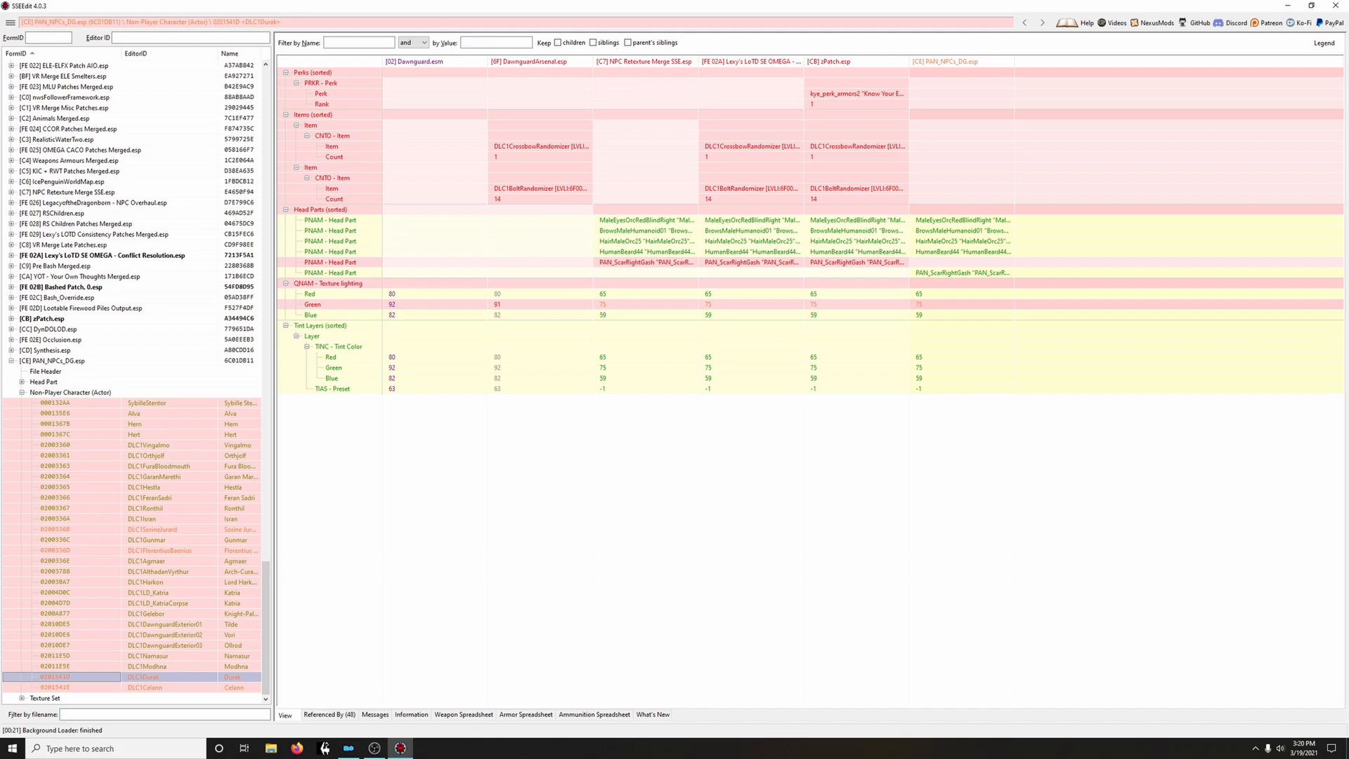
click(162, 687)
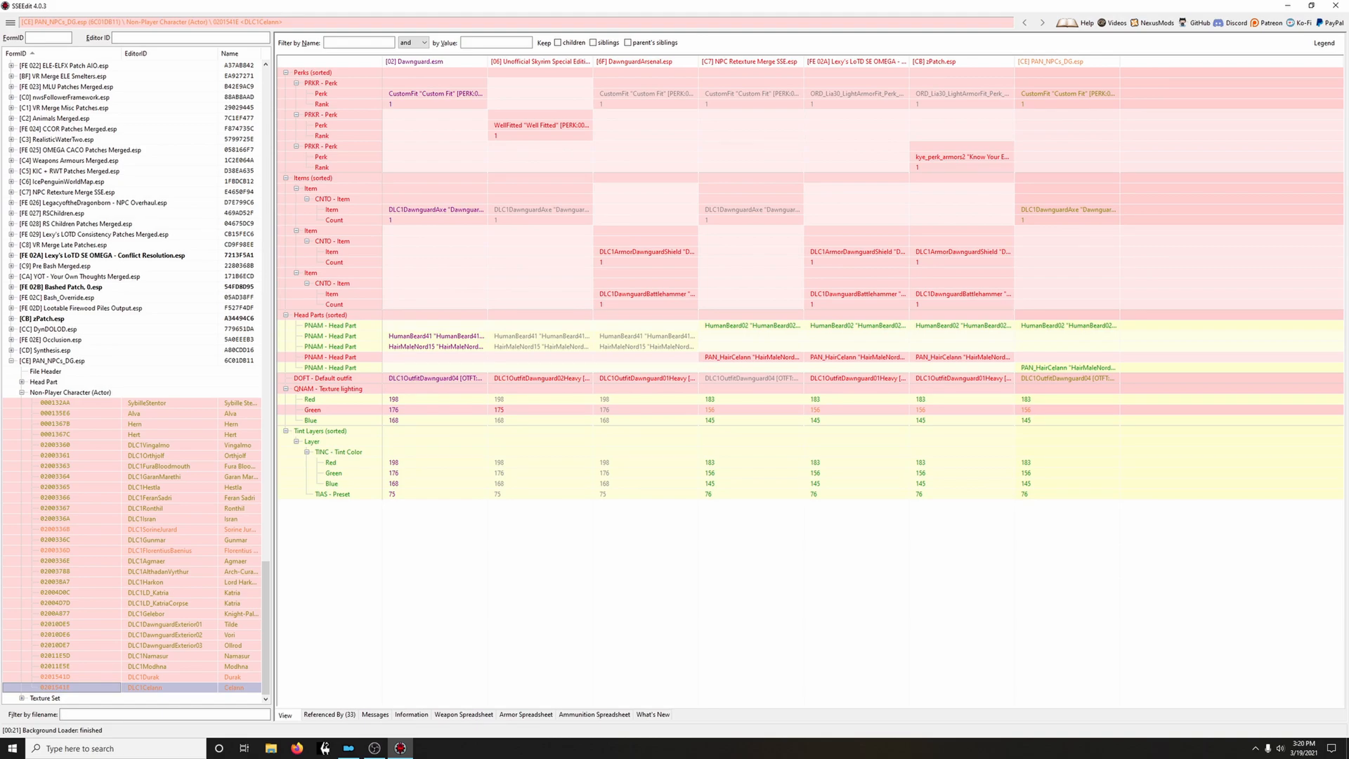
click(1335, 5)
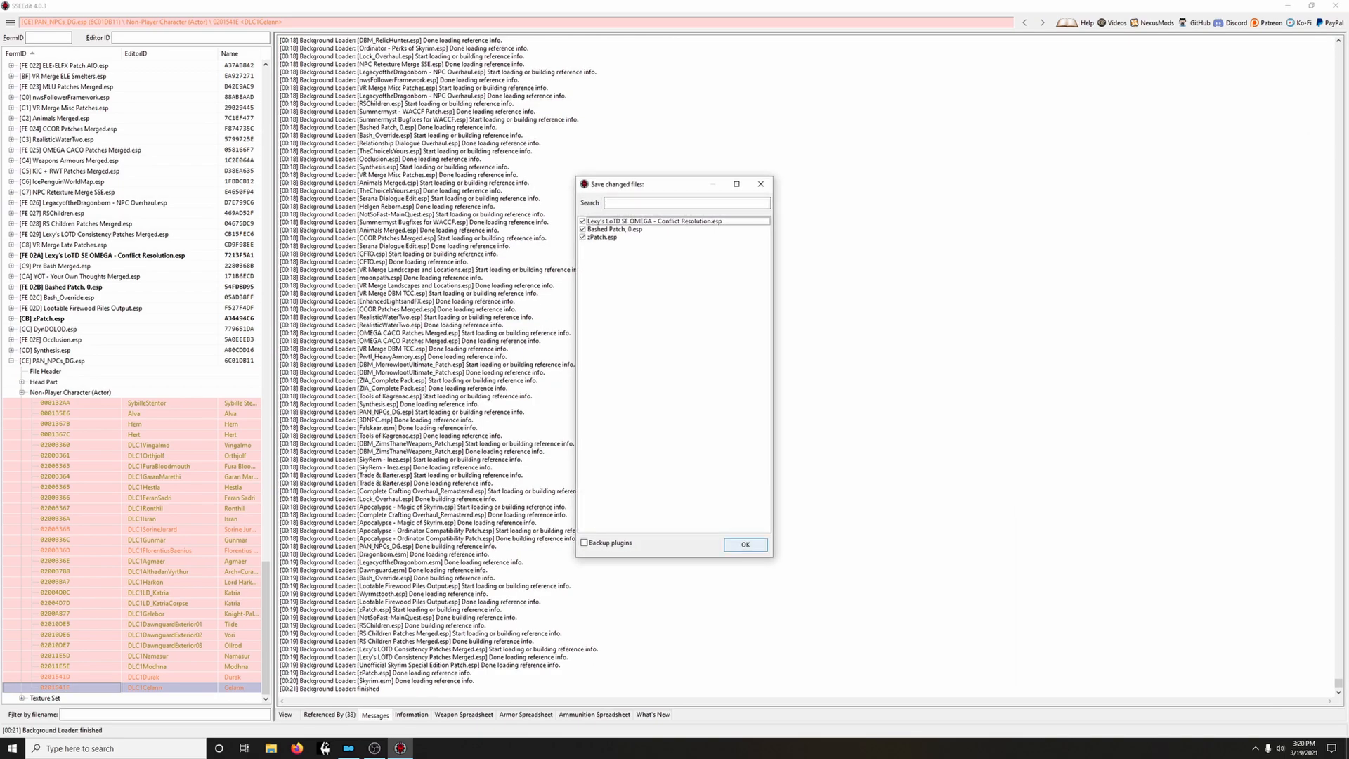
key(Return)
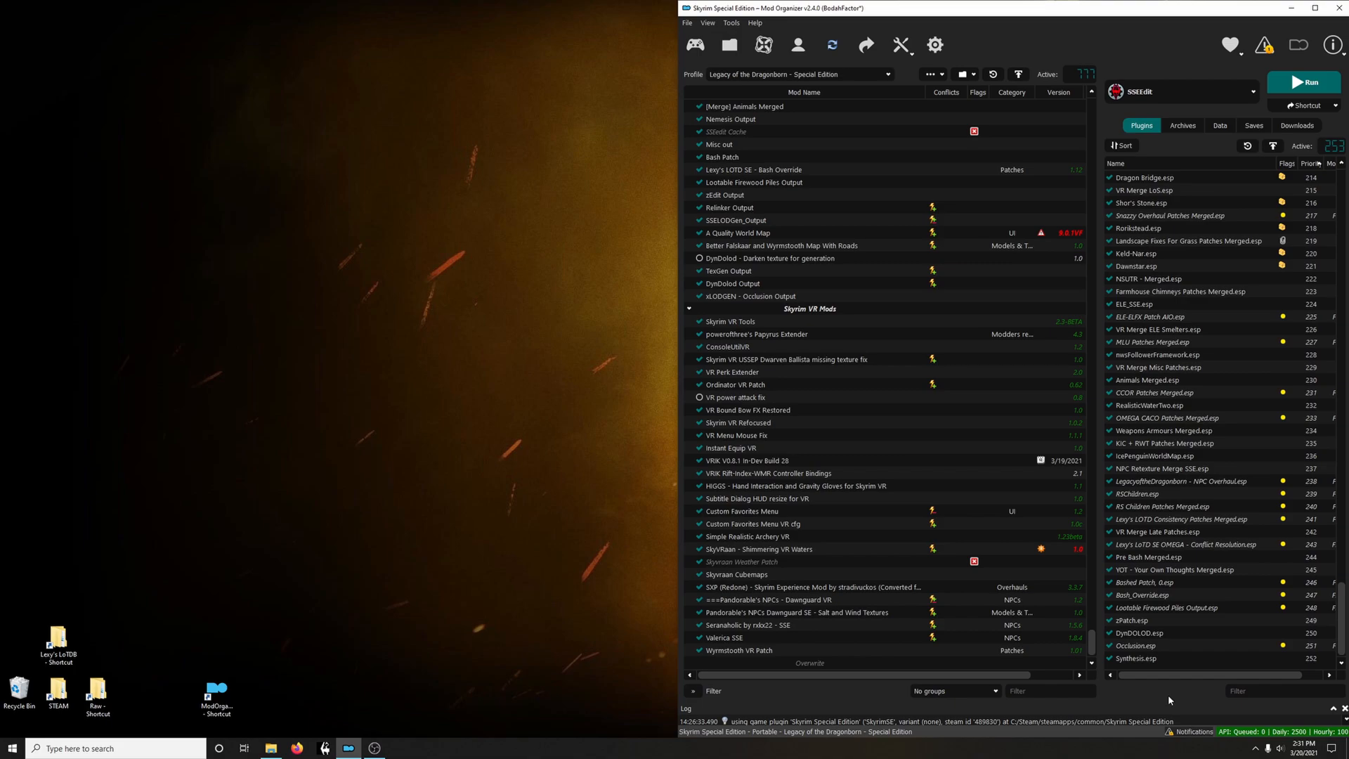
Launch SSEEdit from Mod Organizer and load all the active plugins
click(1294, 90)
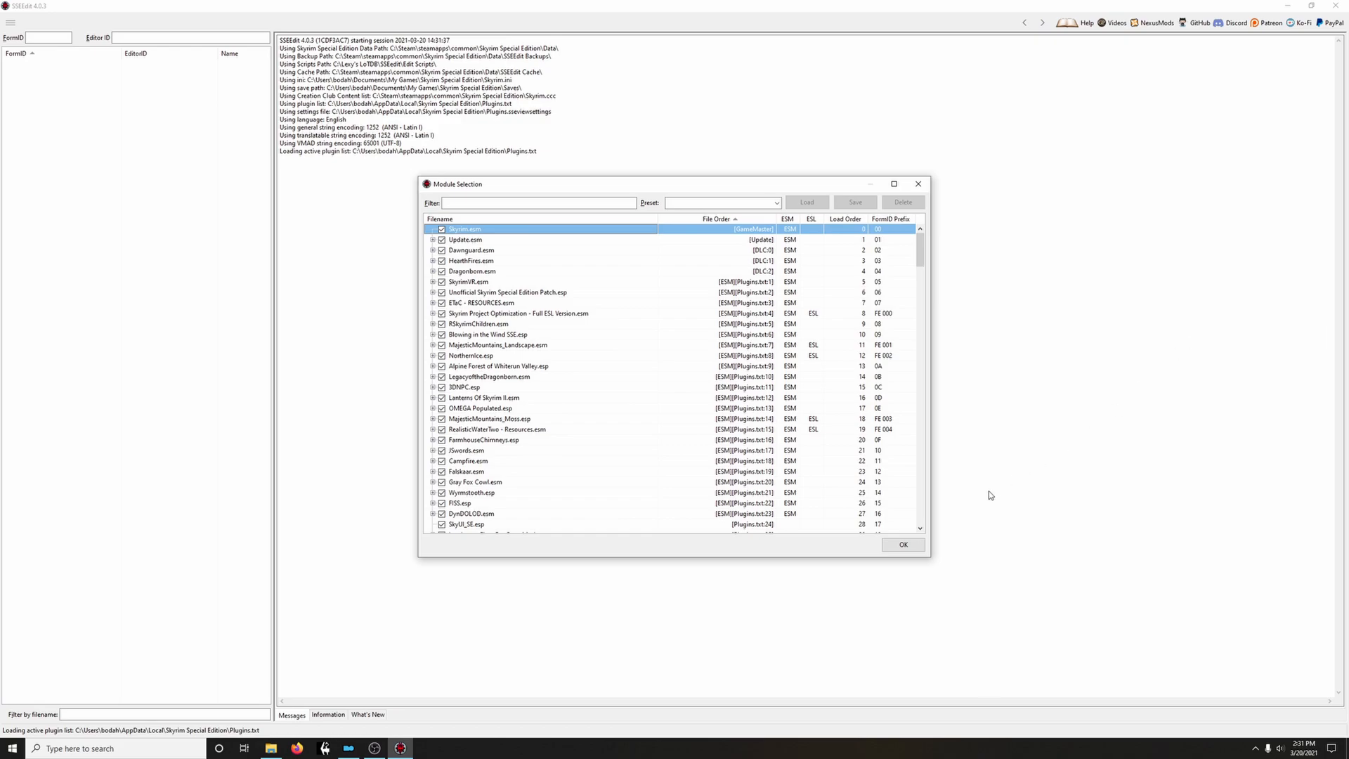
click(902, 546)
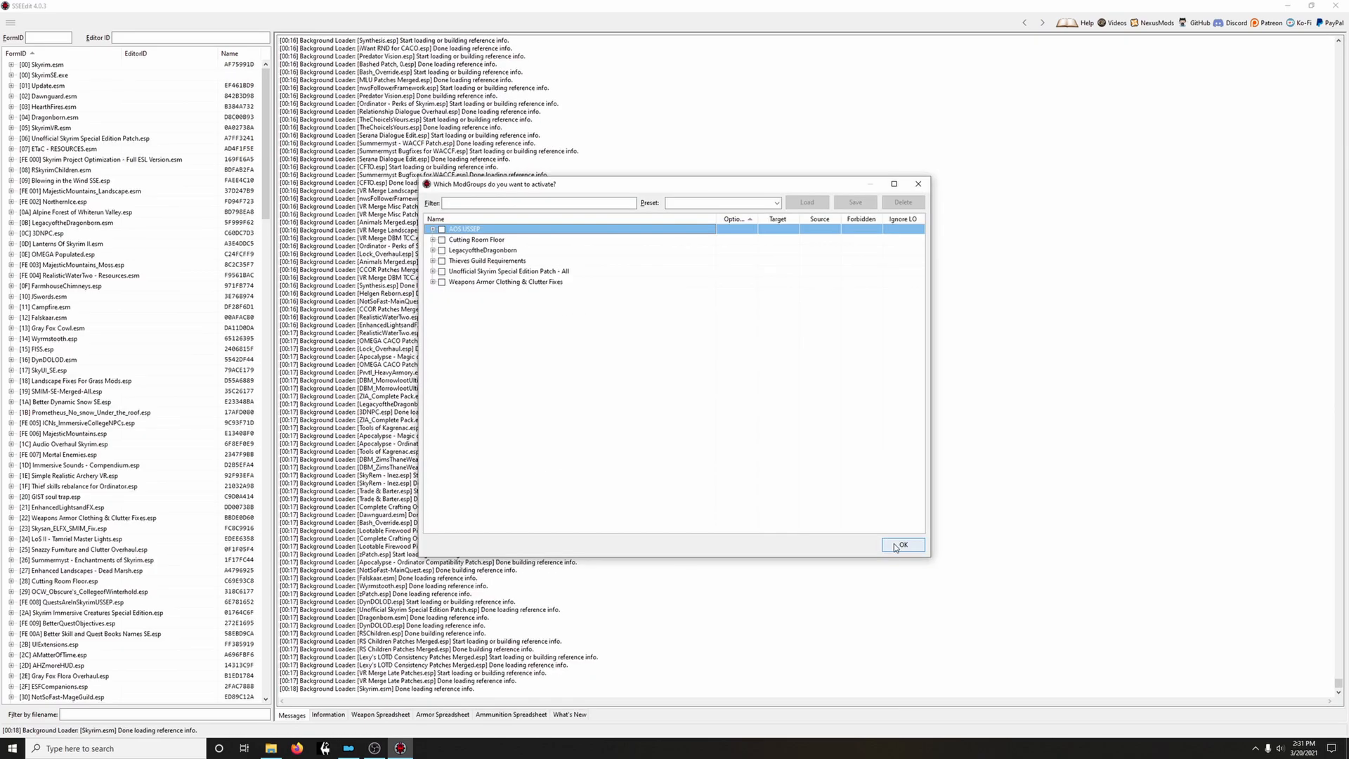
Accept the ModGroups selection, filter the plugins by "npc", and expand the Non-Player Character (Actor) records of NPC Retexture Merge SSE.esp
click(886, 545)
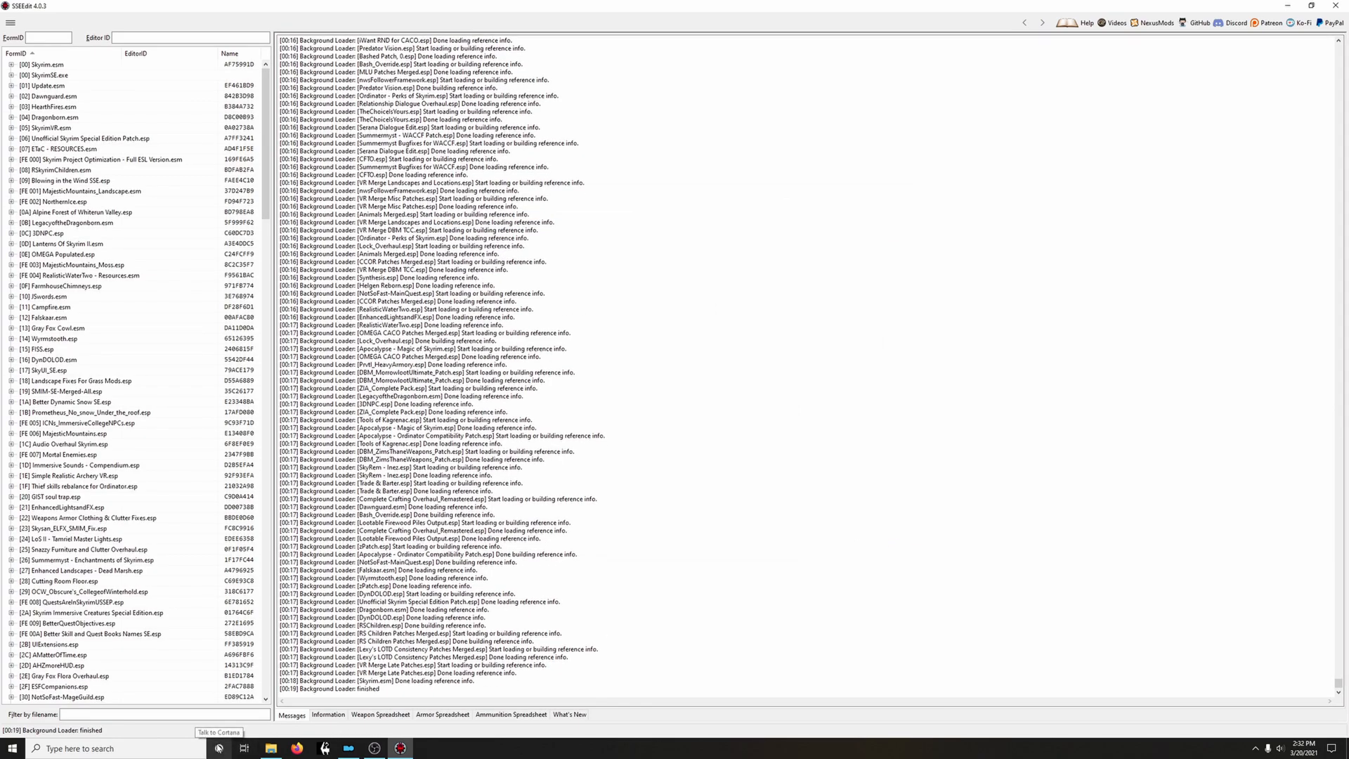
click(184, 716)
text(npc)
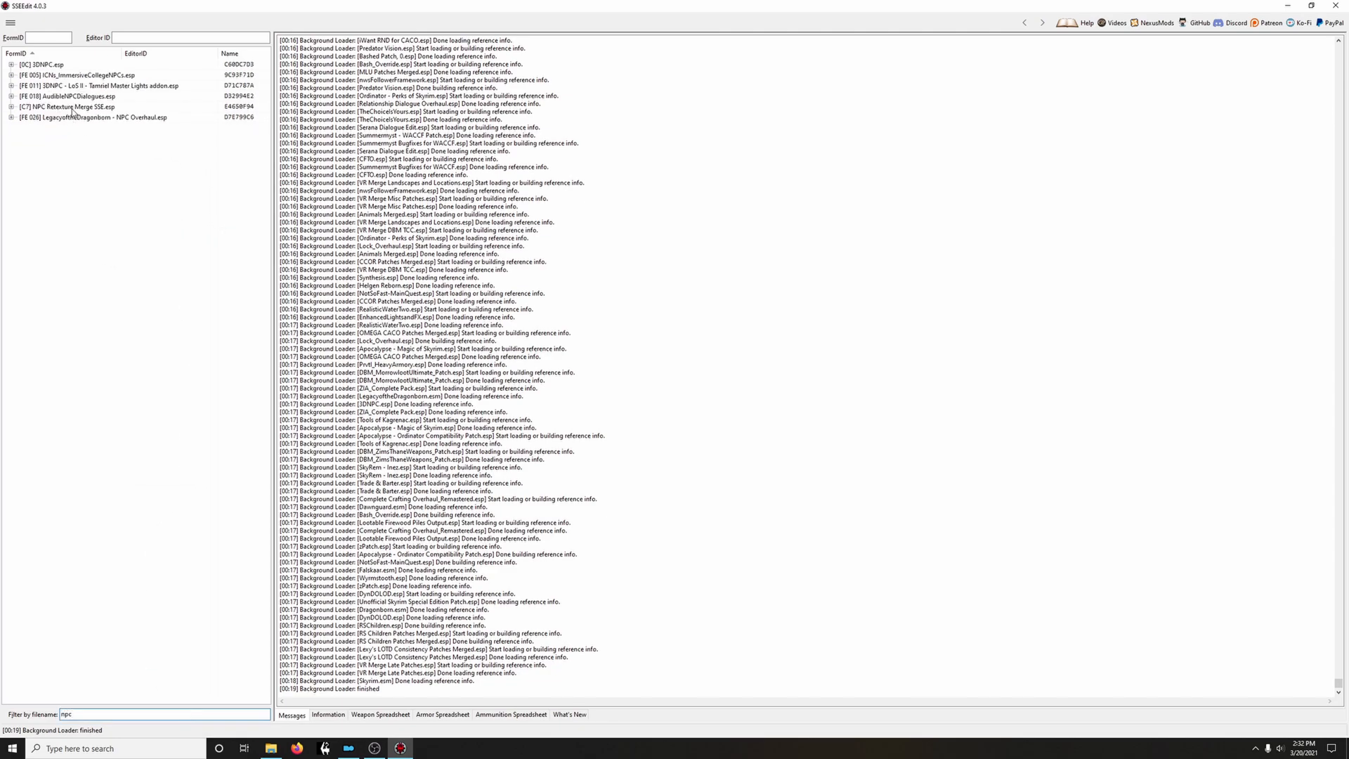
click(12, 107)
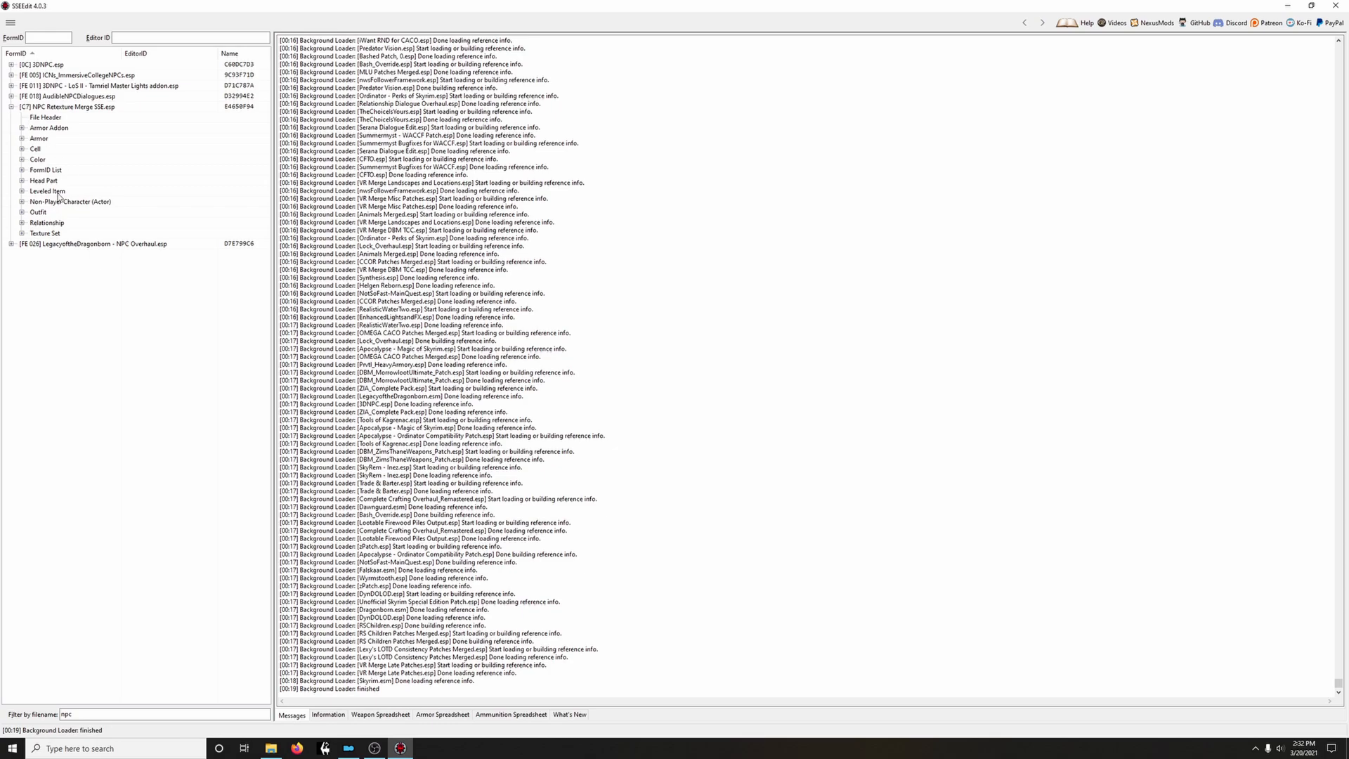
click(22, 203)
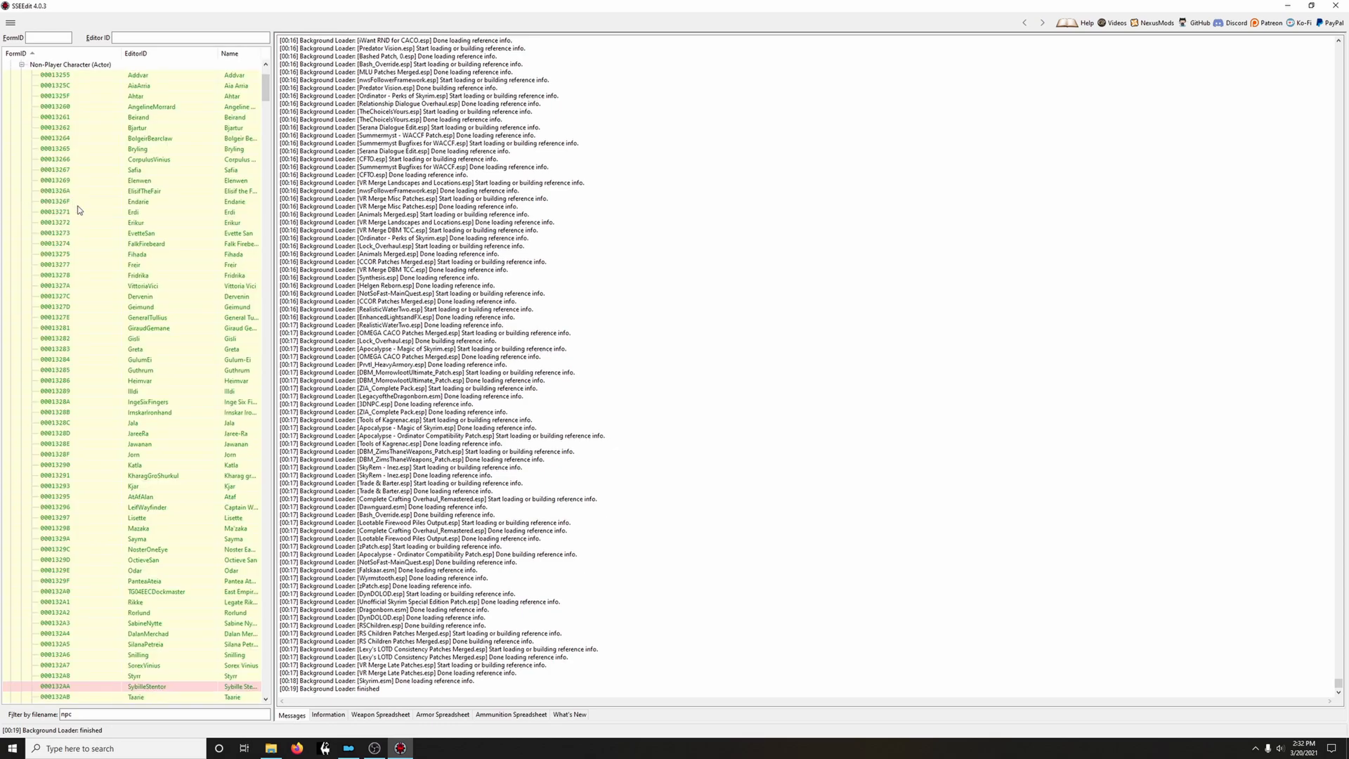
drag(100, 713, 26, 716)
key(Return)
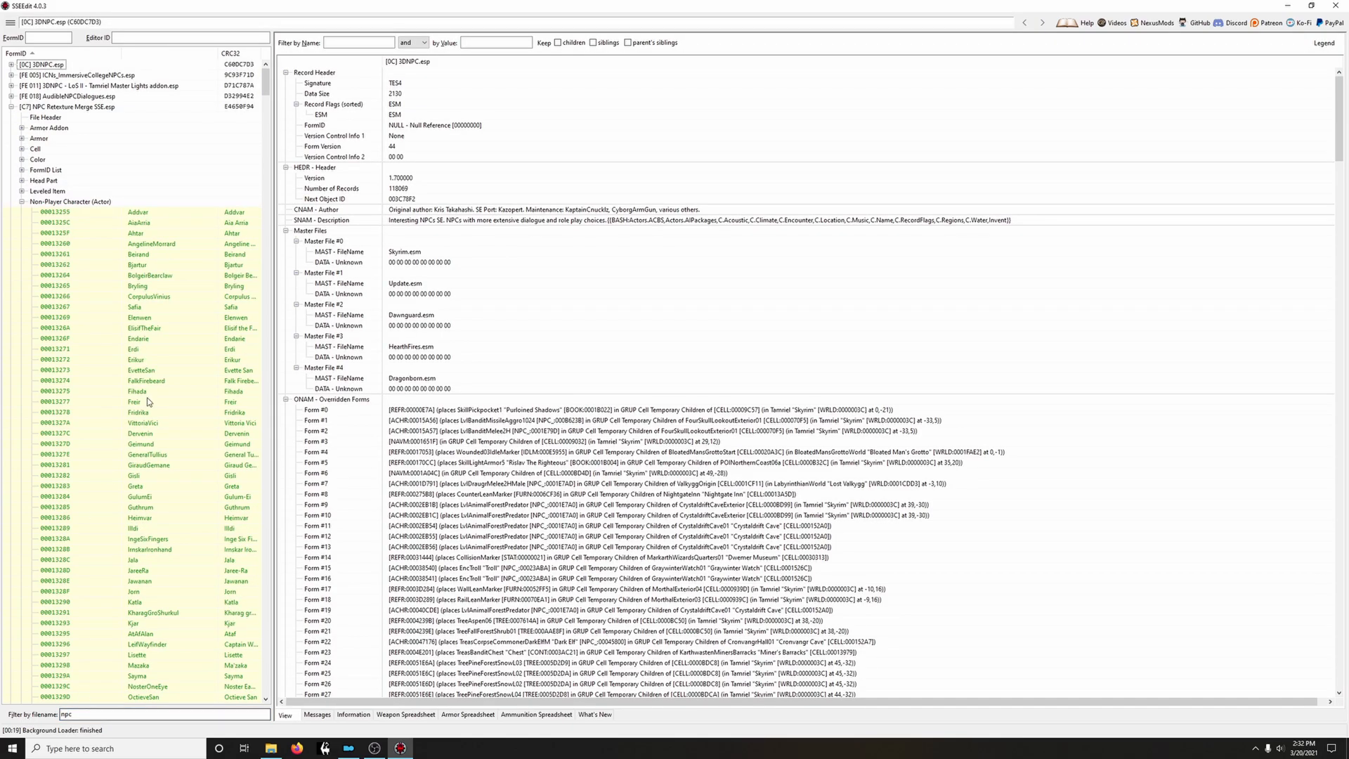
Copy Balimund's worn armor from NPC Retexture Merge SSE.esp into zPatch.esp, accepting the module edit
scroll(171, 398, down, 19)
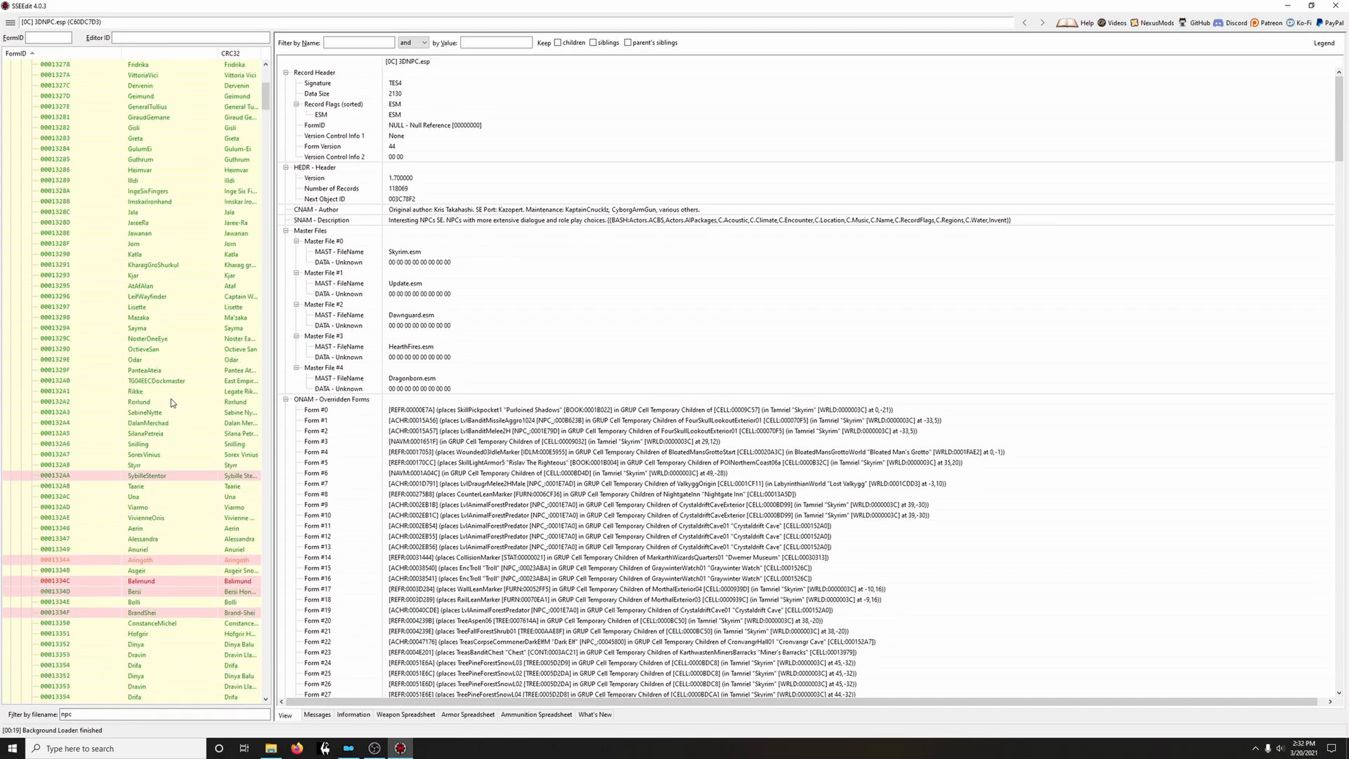
scroll(171, 398, down, 3)
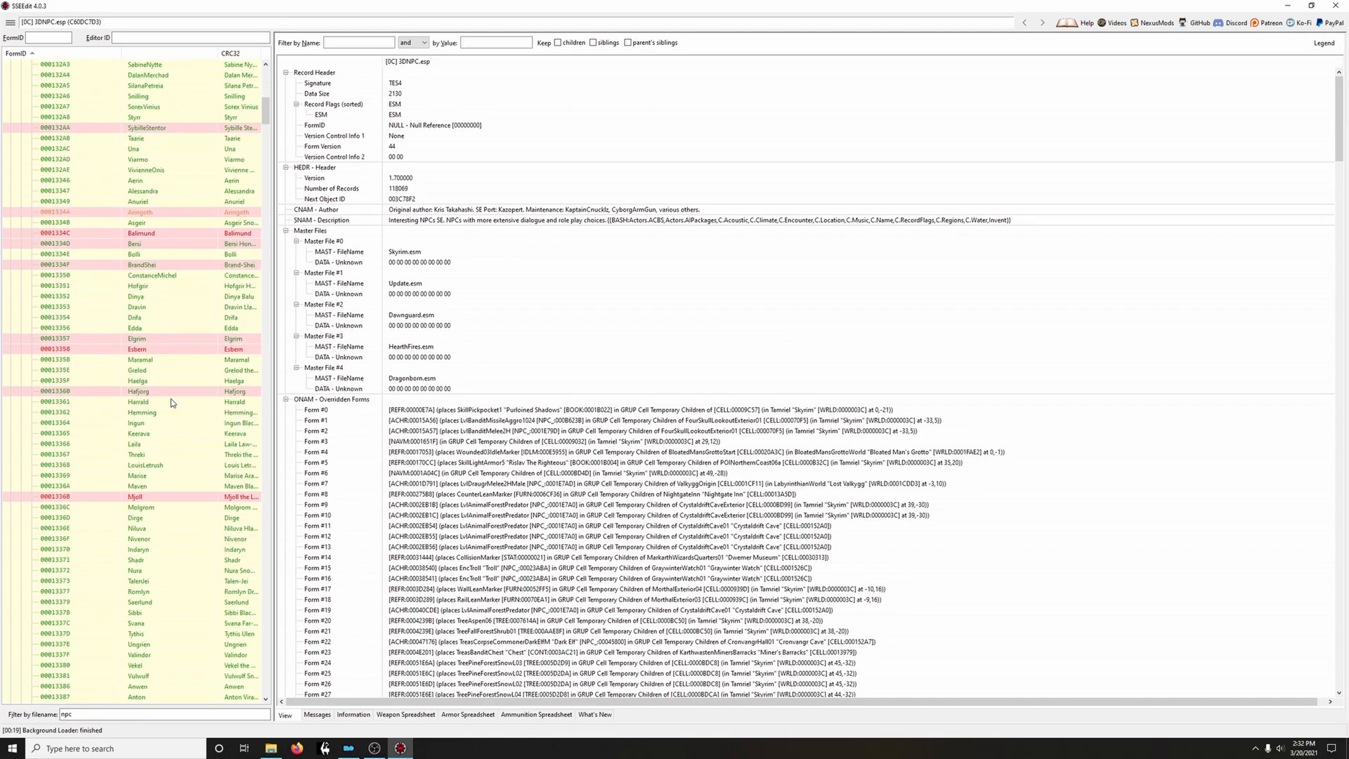
click(151, 235)
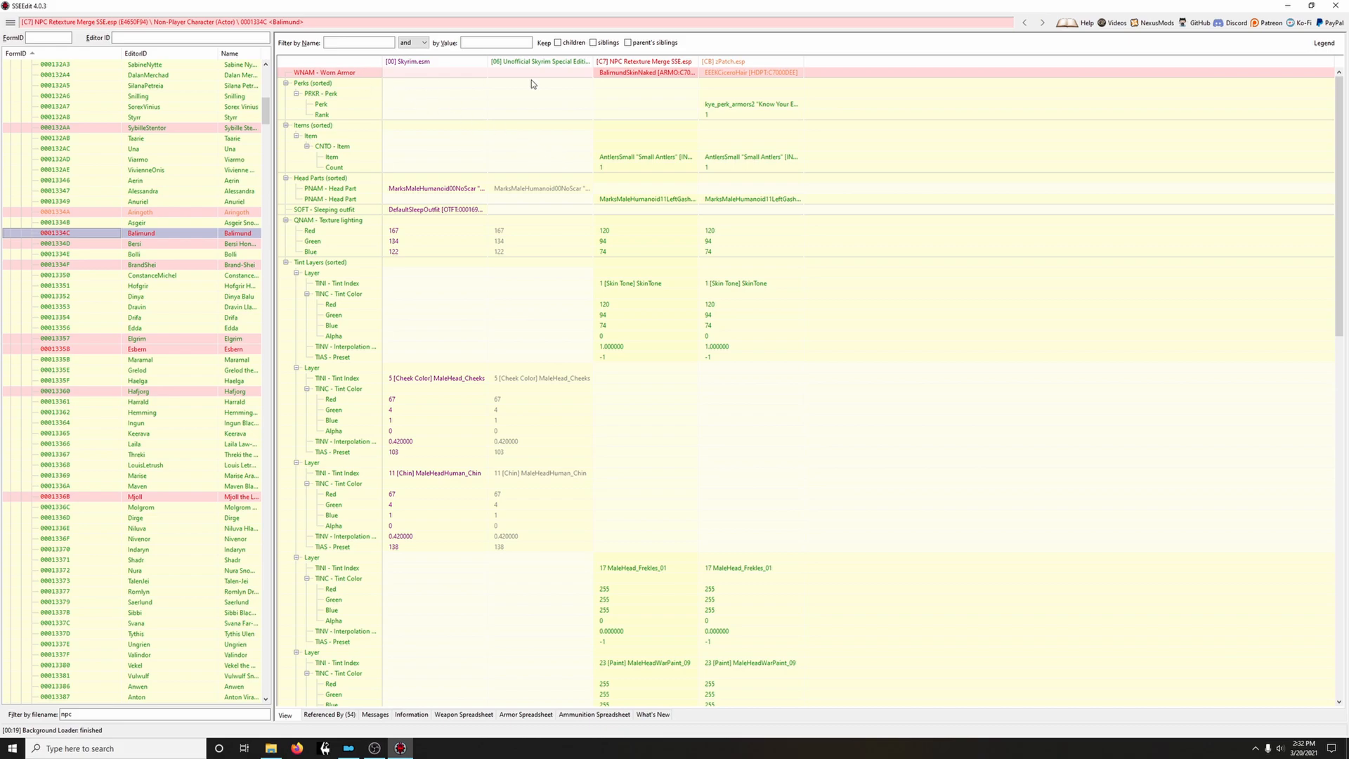
right_click(870, 277)
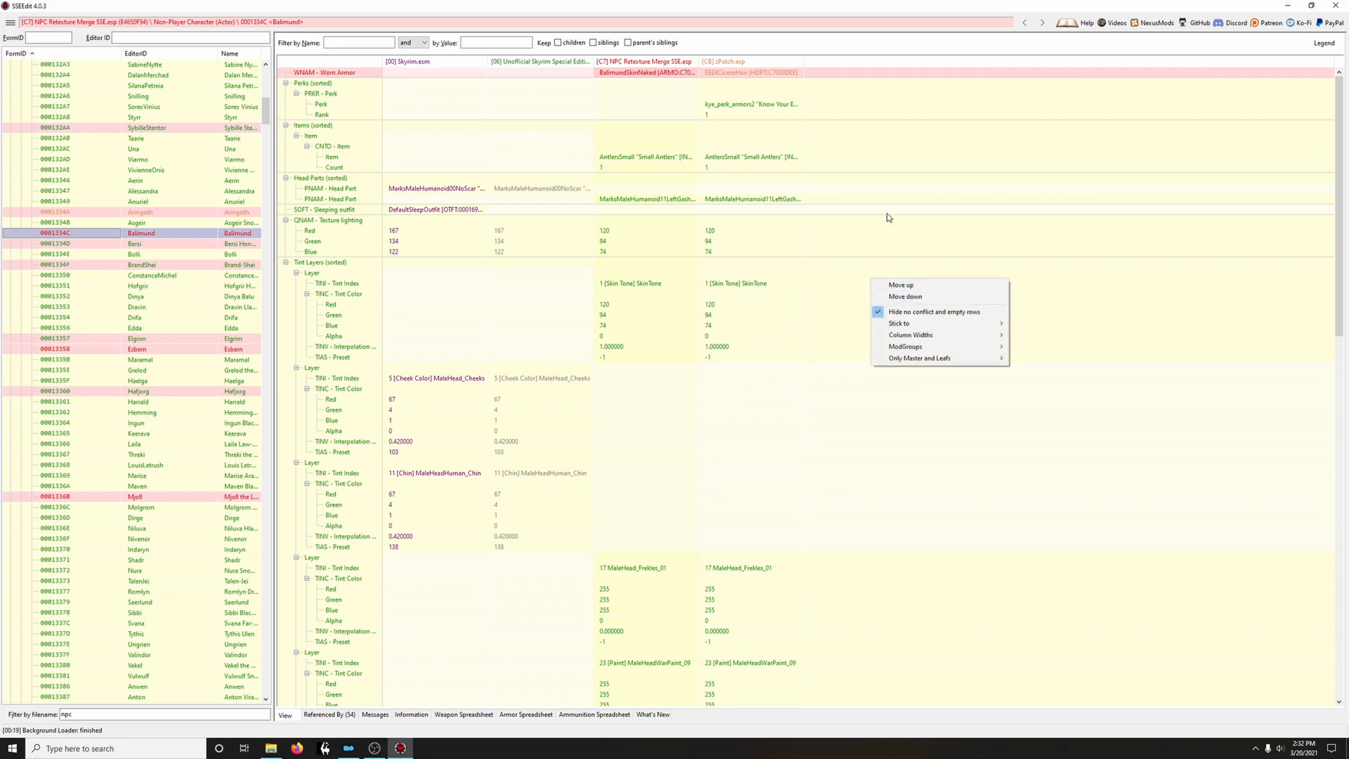
key(Escape)
drag(685, 74, 752, 73)
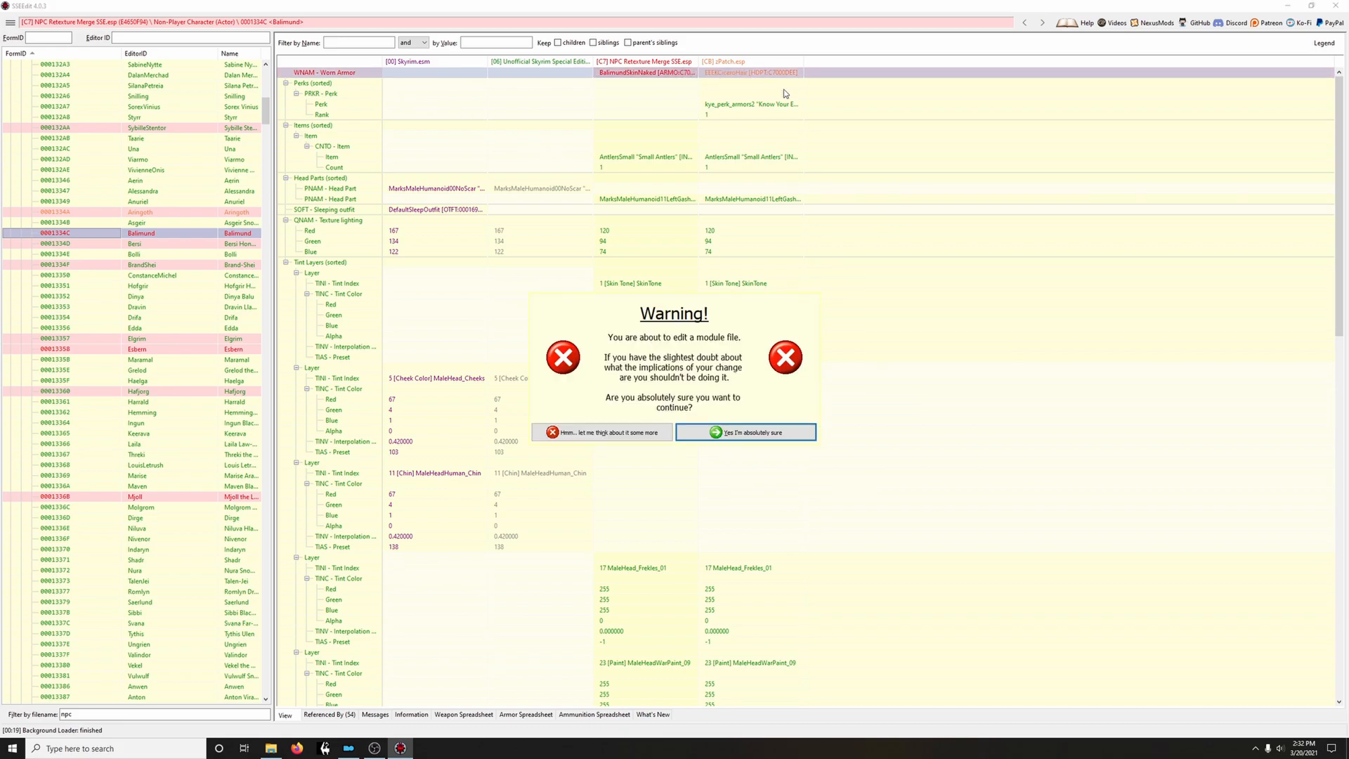
click(818, 435)
Copy Esbern's worn armor and hair color, and Mjoll's head parts, from NPC Retexture Merge SSE.esp into zPatch.esp
click(243, 350)
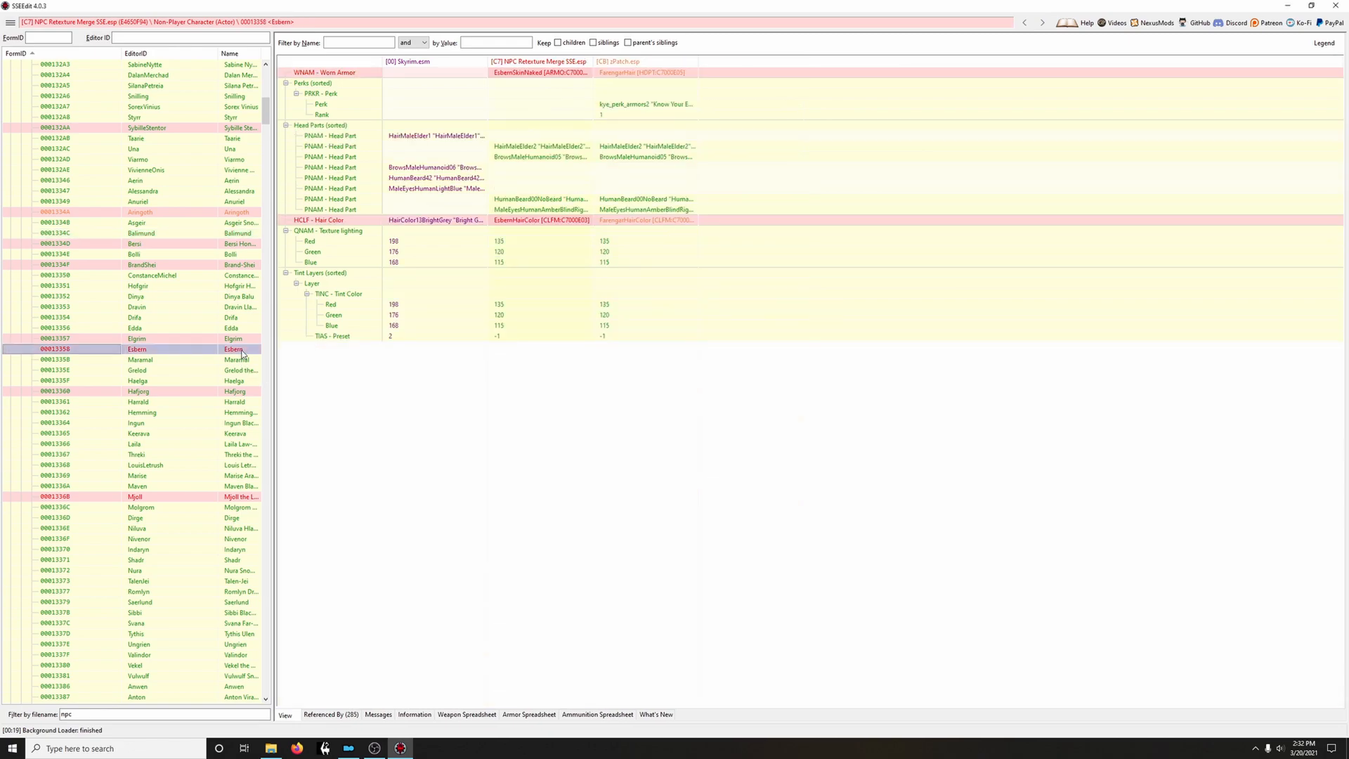
drag(568, 75, 632, 75)
drag(581, 220, 629, 220)
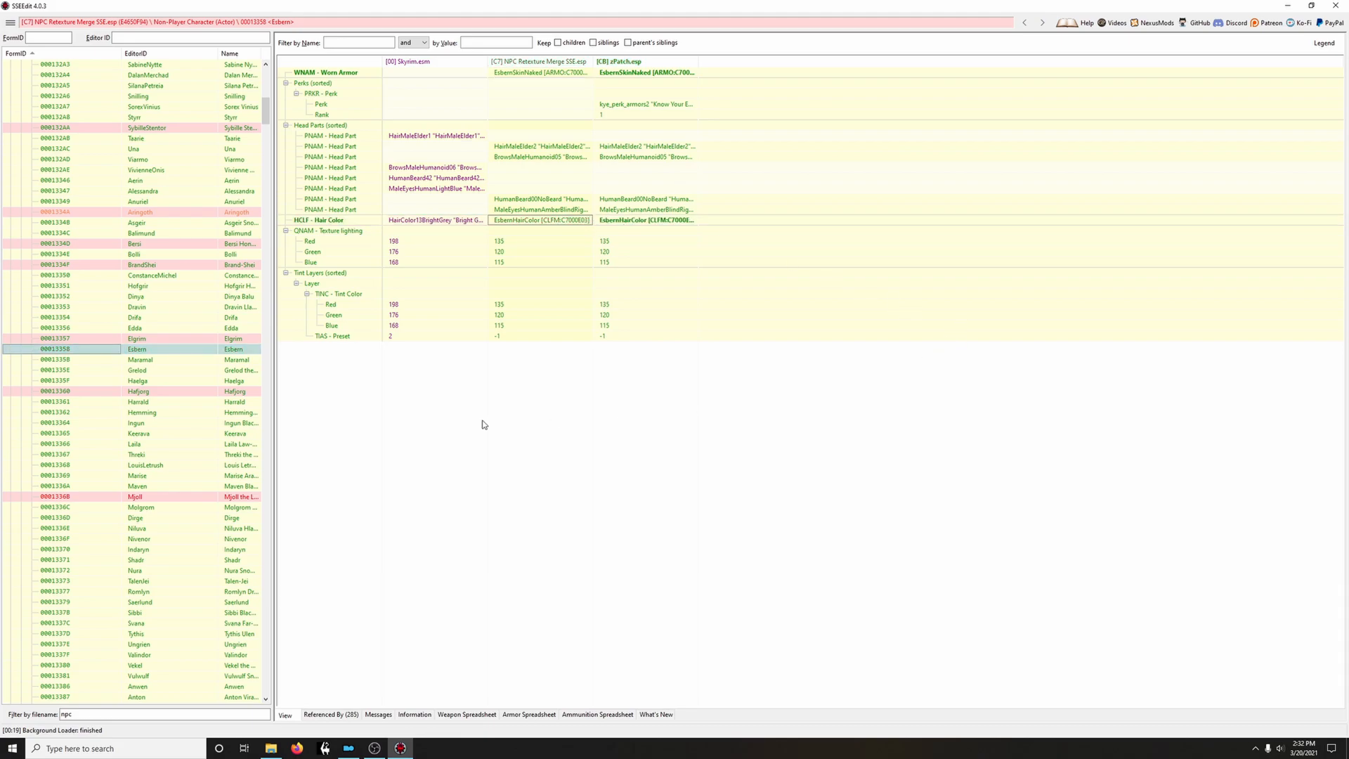
click(158, 498)
drag(522, 145, 647, 149)
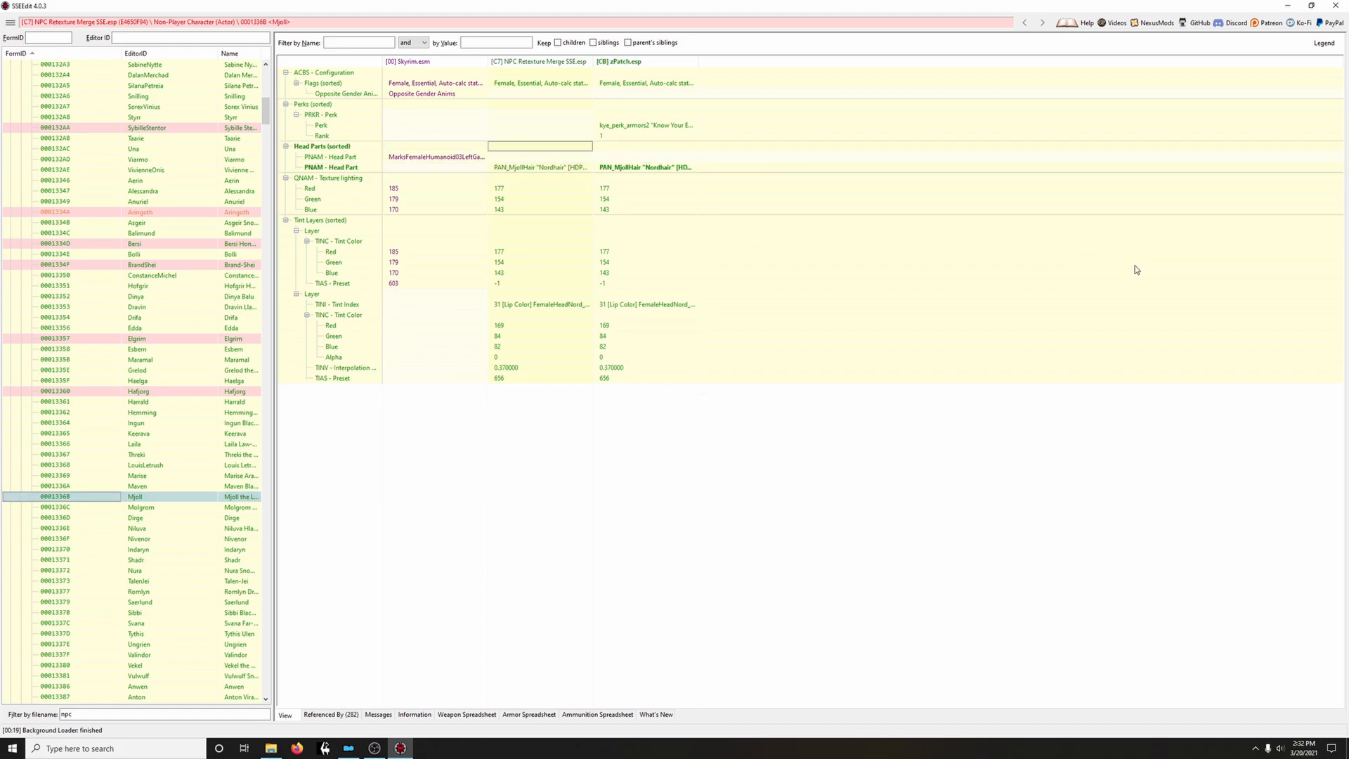
Copy Igmund's worn armor, head parts and hair color from NPC Retexture Merge SSE.esp into zPatch.esp
scroll(141, 546, down, 12)
scroll(141, 544, down, 9)
click(141, 267)
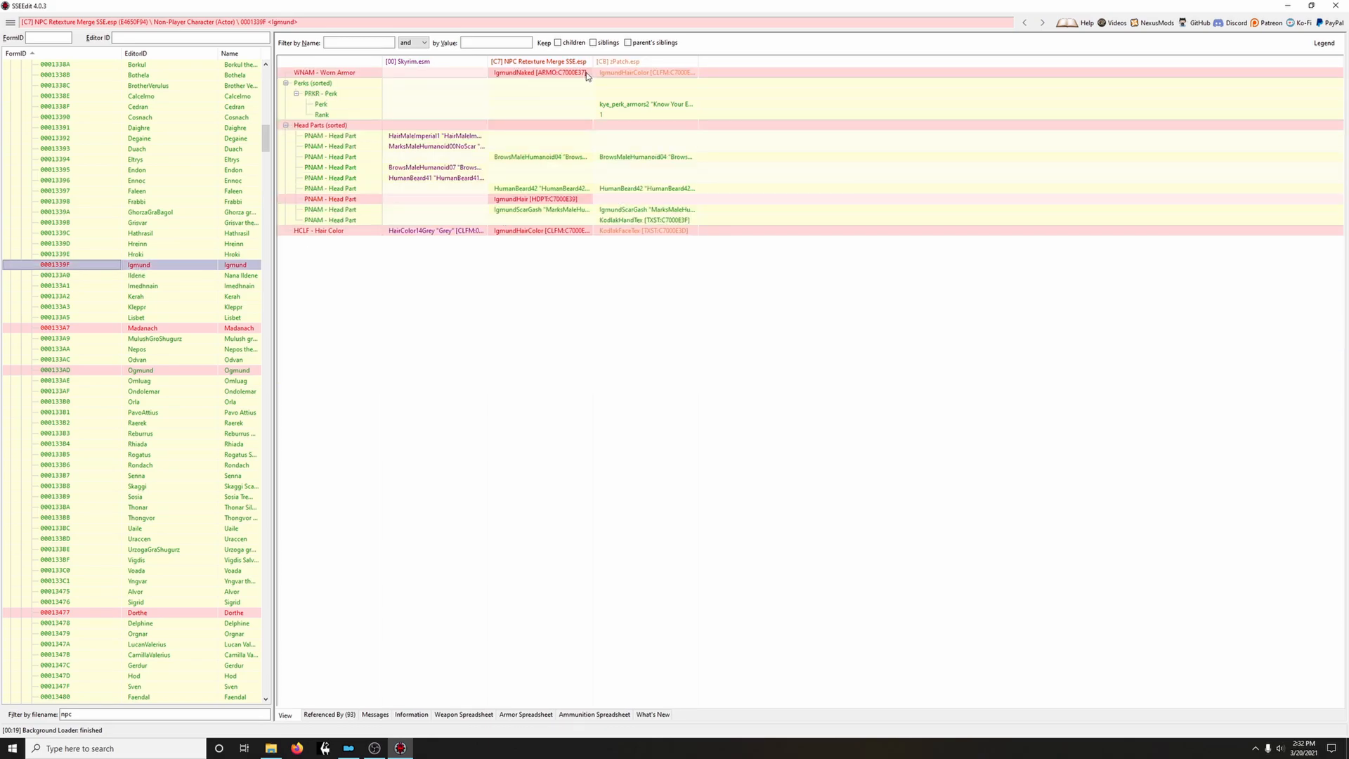
drag(587, 73, 635, 73)
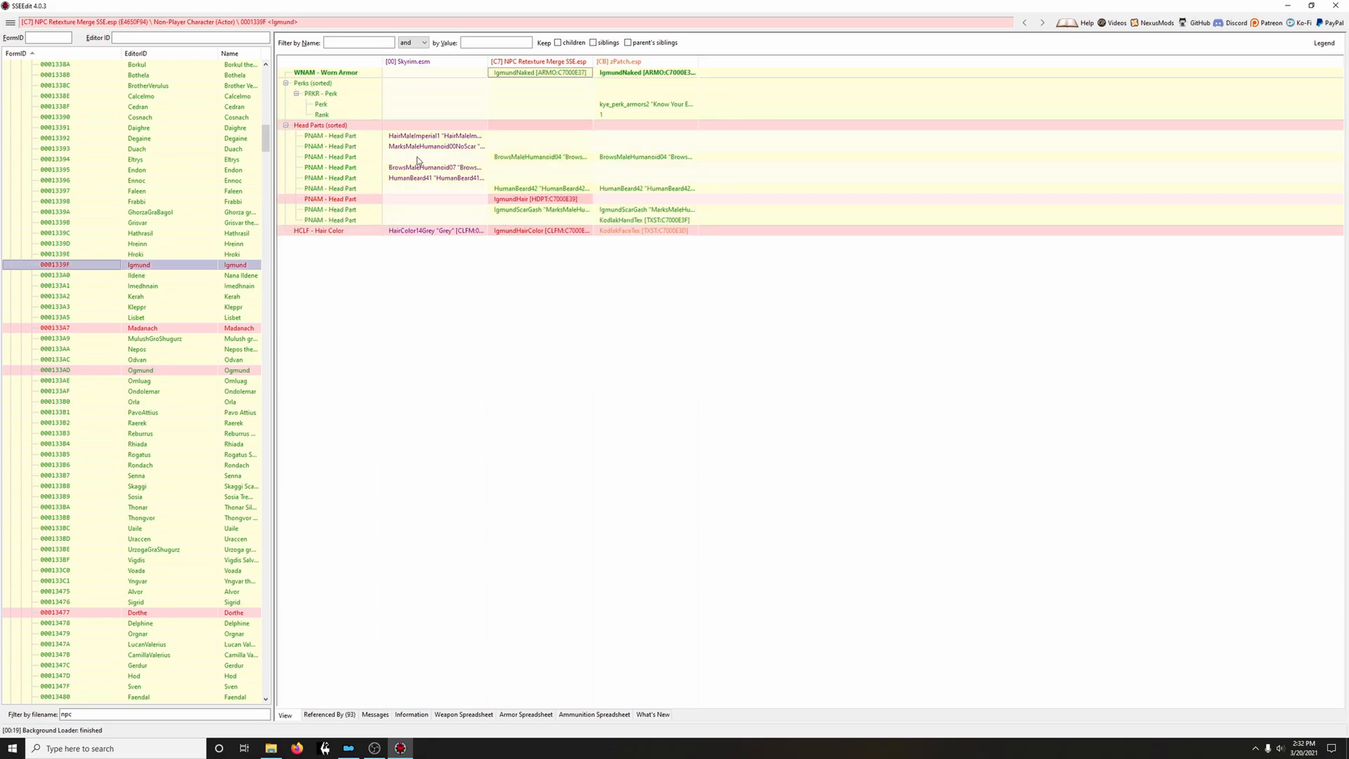
drag(574, 126, 641, 129)
drag(565, 221, 636, 220)
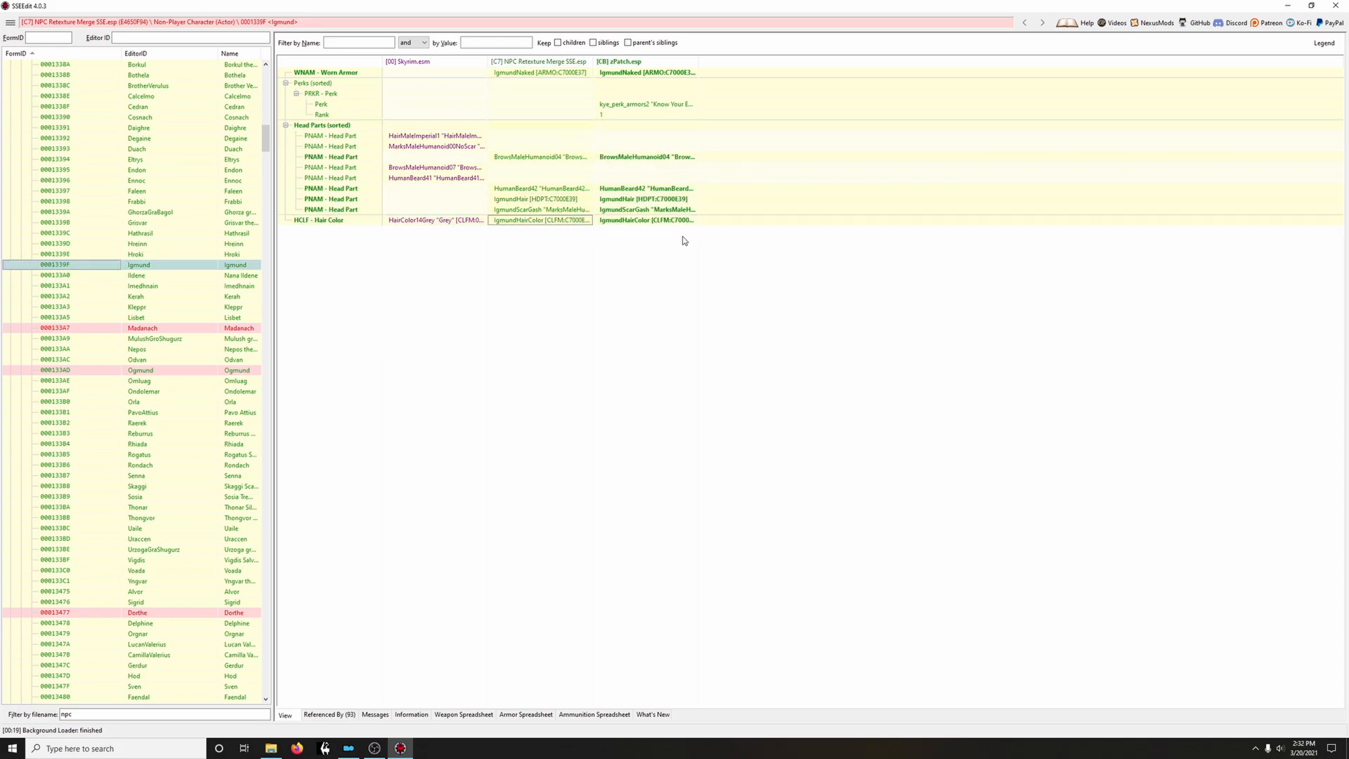
Copy Madanach's worn armor, head parts and hair color from NPC Retexture Merge SSE.esp into zPatch.esp
click(153, 330)
drag(576, 78, 637, 74)
drag(573, 129, 680, 135)
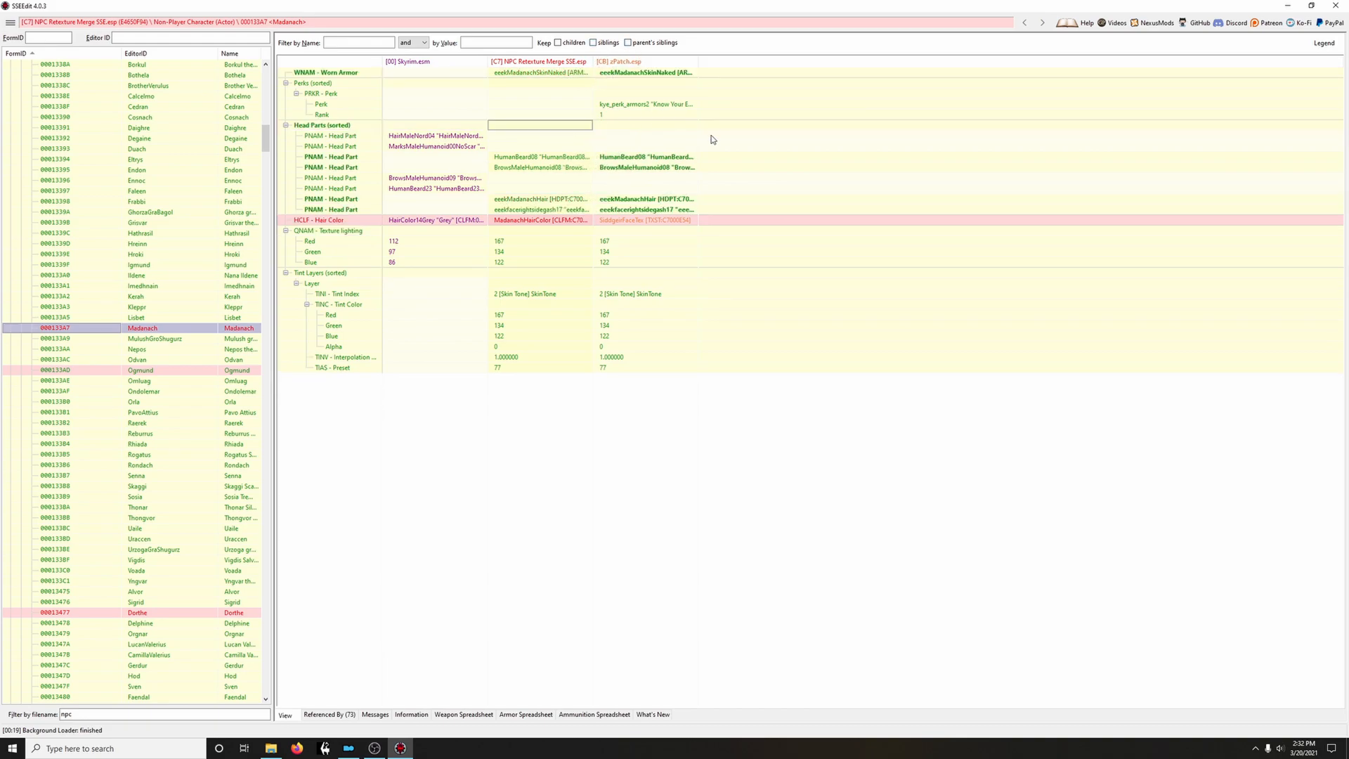
drag(578, 222, 636, 222)
Check the Dorthe record, and copy IdgrodRavencrone's head parts and hair color from NPC Retexture Merge SSE.esp into zPatch.esp
scroll(106, 443, down, 8)
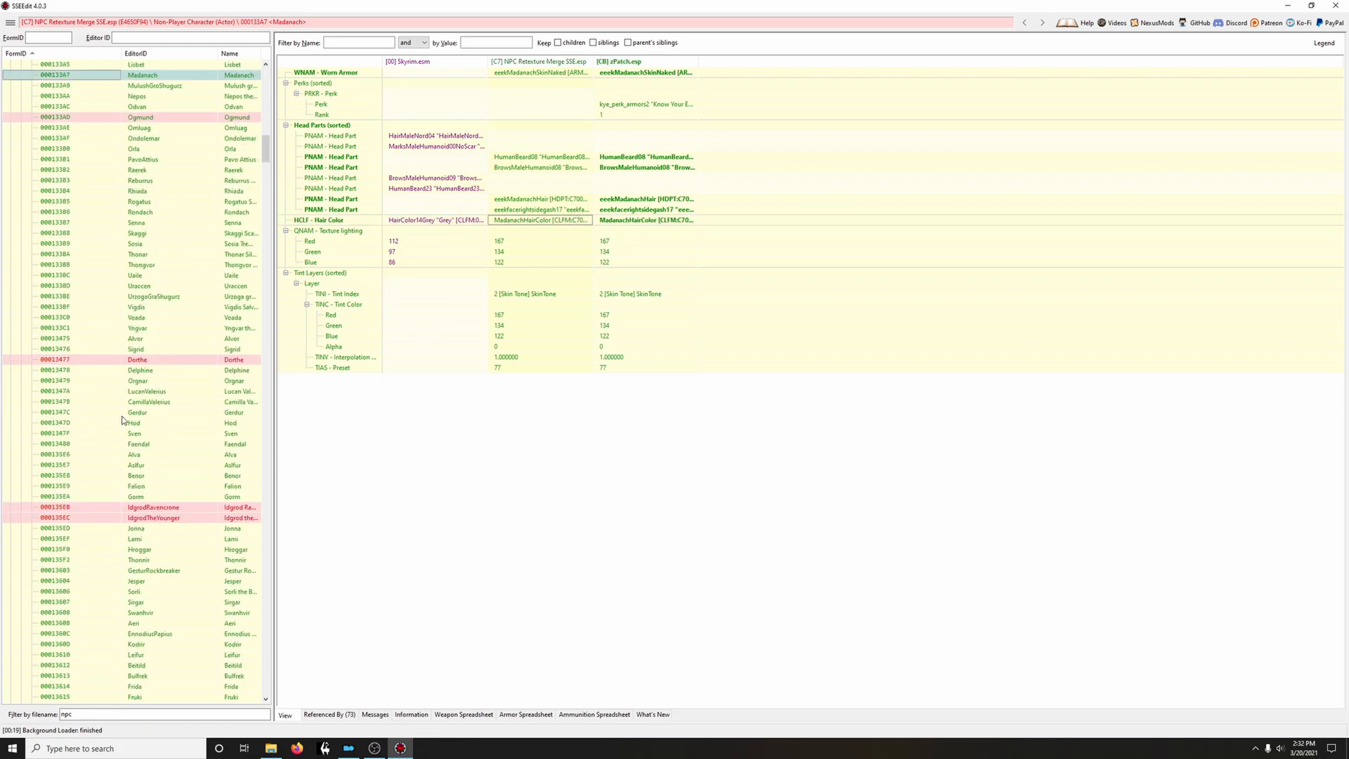
scroll(122, 420, down, 3)
click(168, 266)
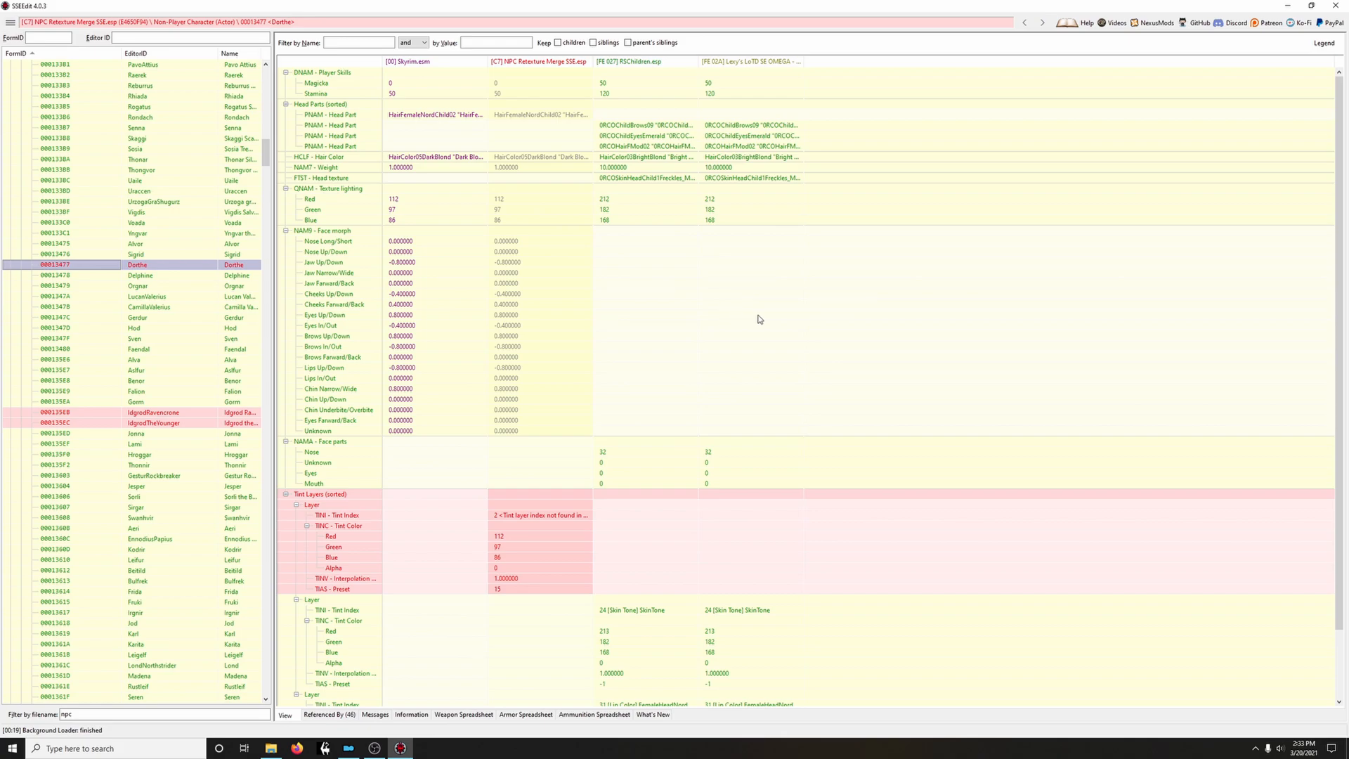
scroll(730, 317, down, 2)
scroll(731, 318, up, 2)
click(156, 415)
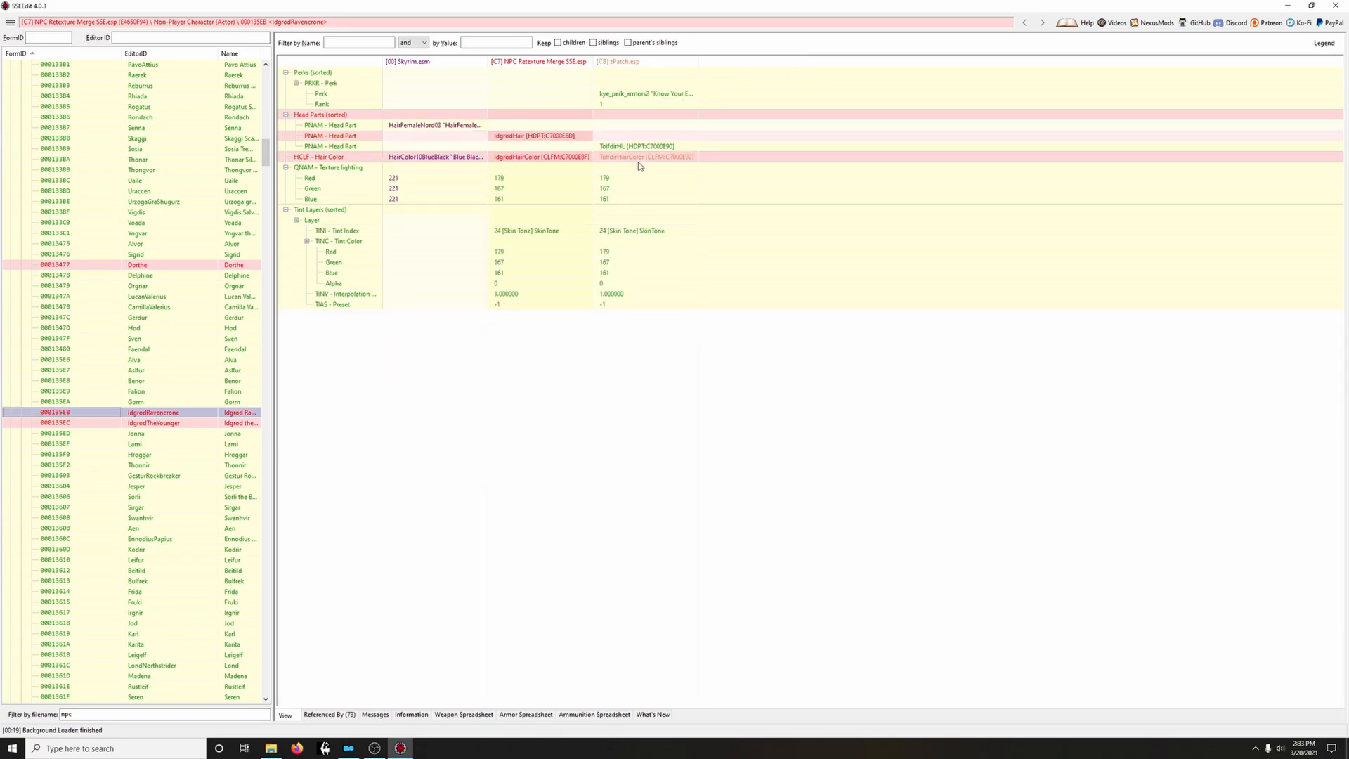
drag(589, 115, 639, 116)
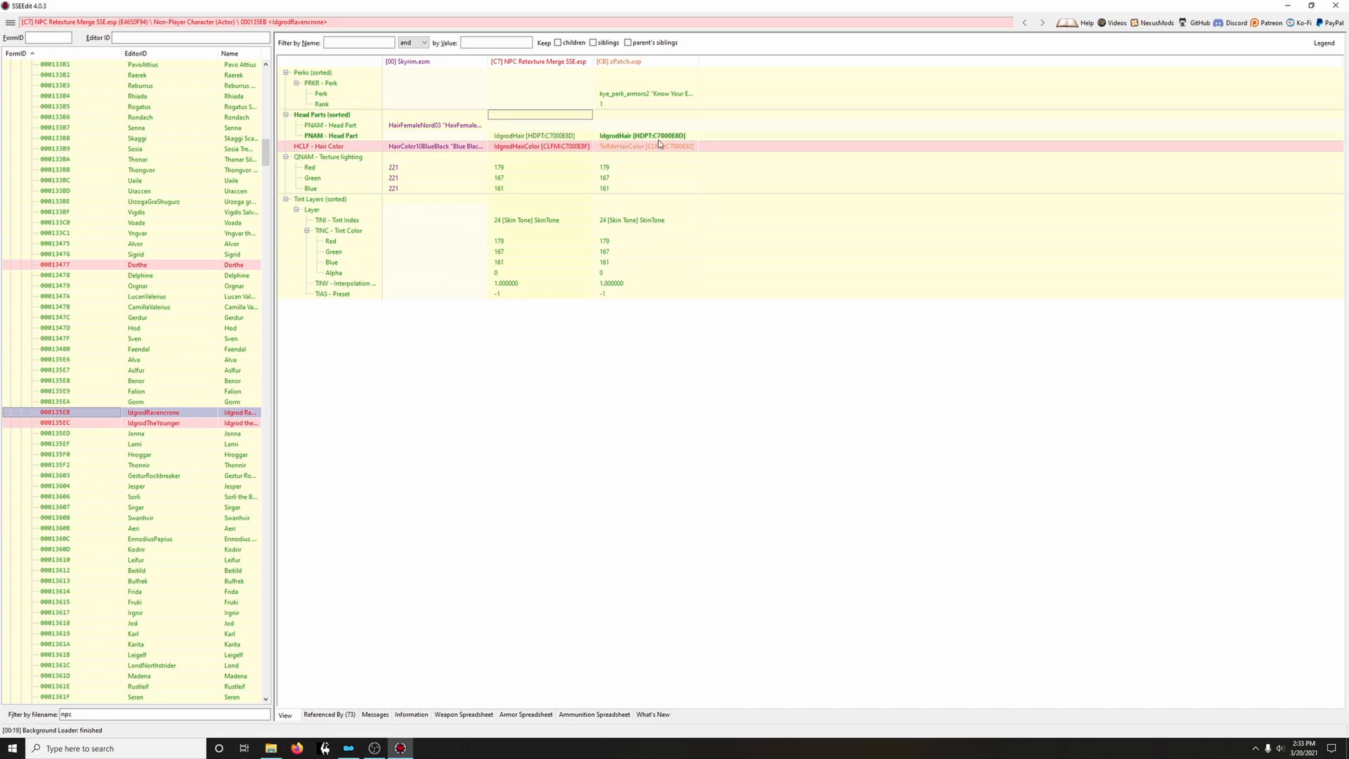
drag(581, 148, 634, 149)
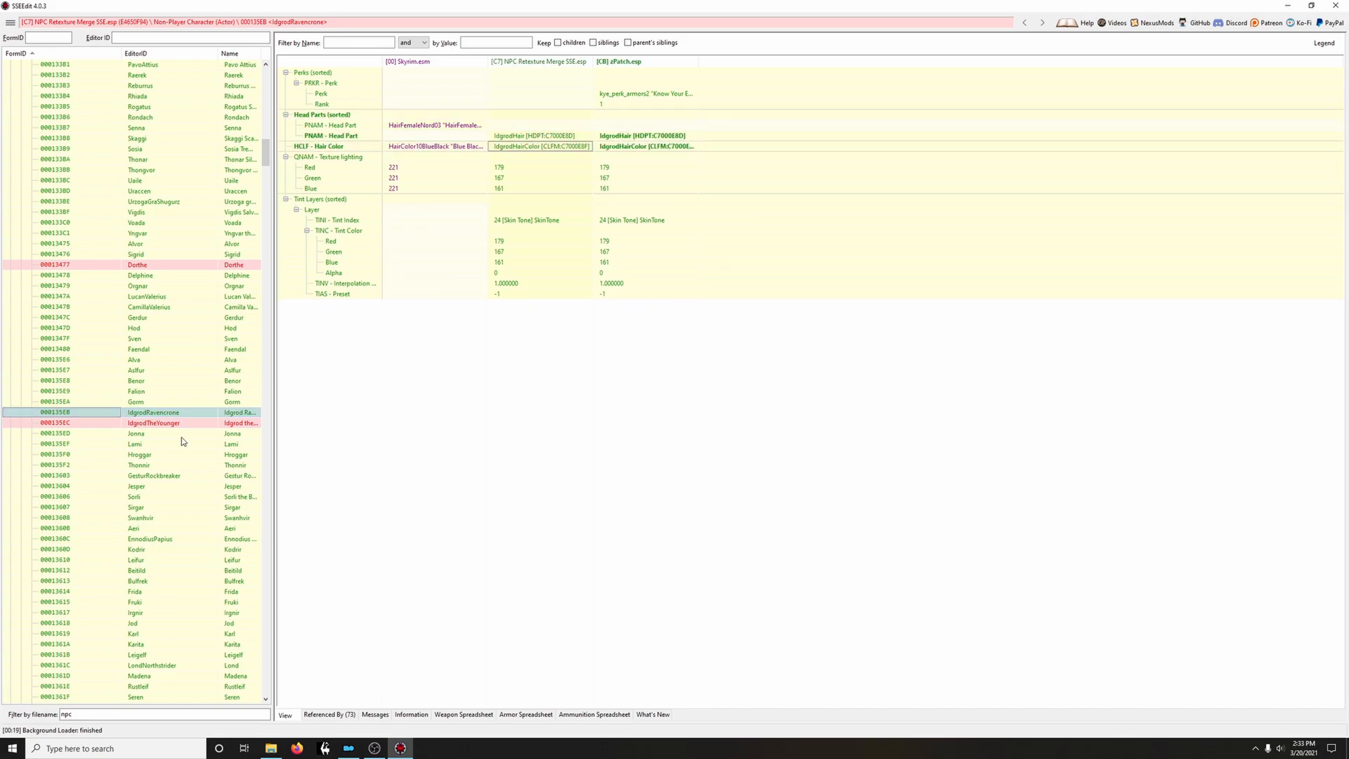
Copy IdgrodTheYounger's worn armor, head parts and hair color from NPC Retexture Merge SSE.esp into zPatch.esp
click(175, 423)
drag(678, 422, 737, 420)
click(693, 546)
drag(693, 546, 738, 547)
scroll(739, 555, down, 1)
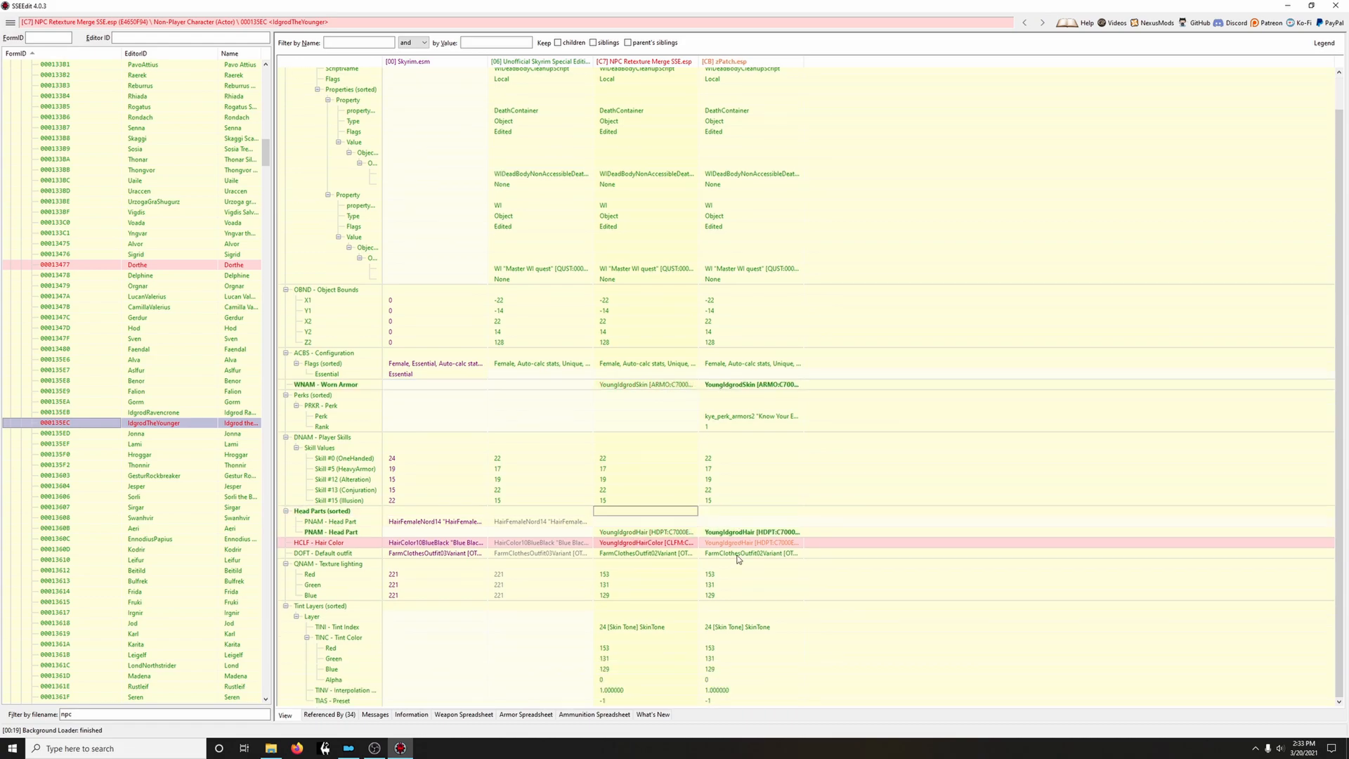
drag(637, 544, 723, 545)
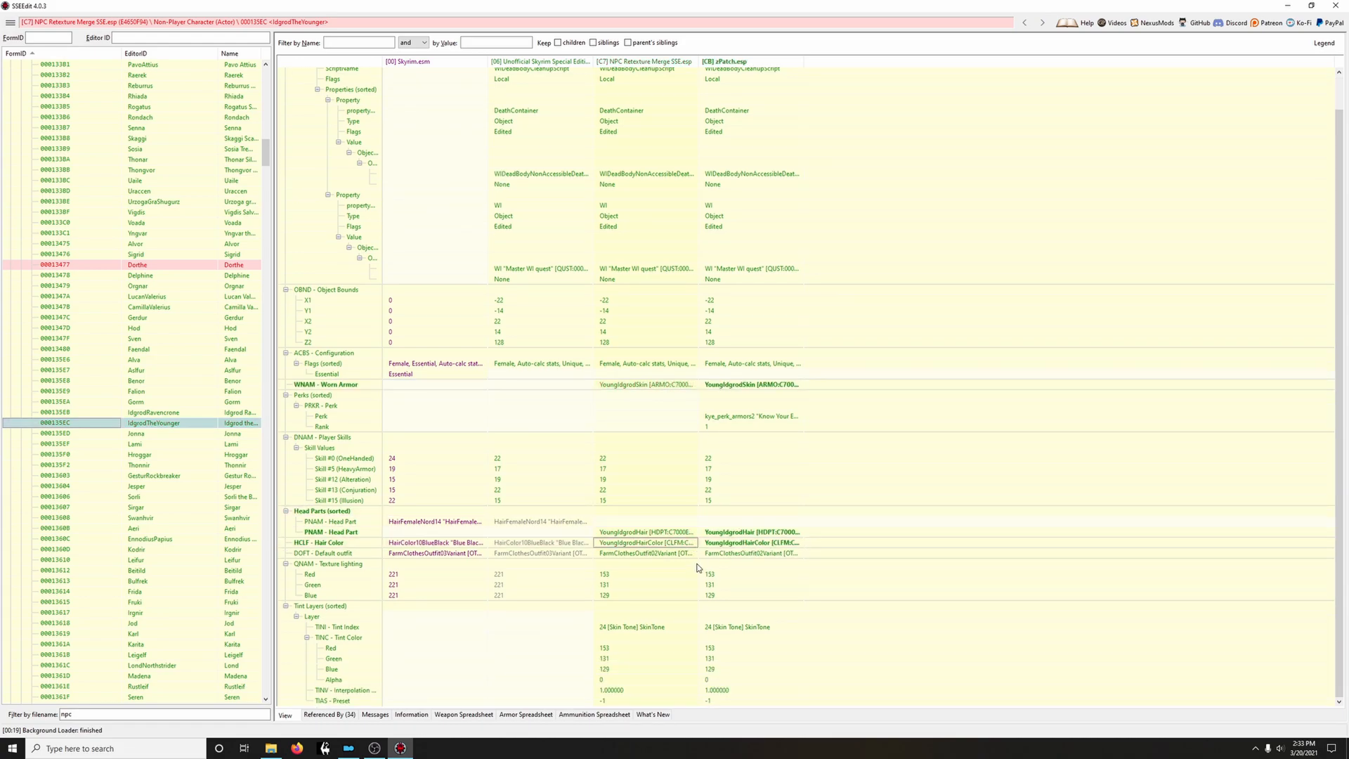
Copy Siddgeir's worn armor from NPC Retexture Merge SSE.esp into zPatch.esp
scroll(105, 505, down, 14)
scroll(130, 506, down, 2)
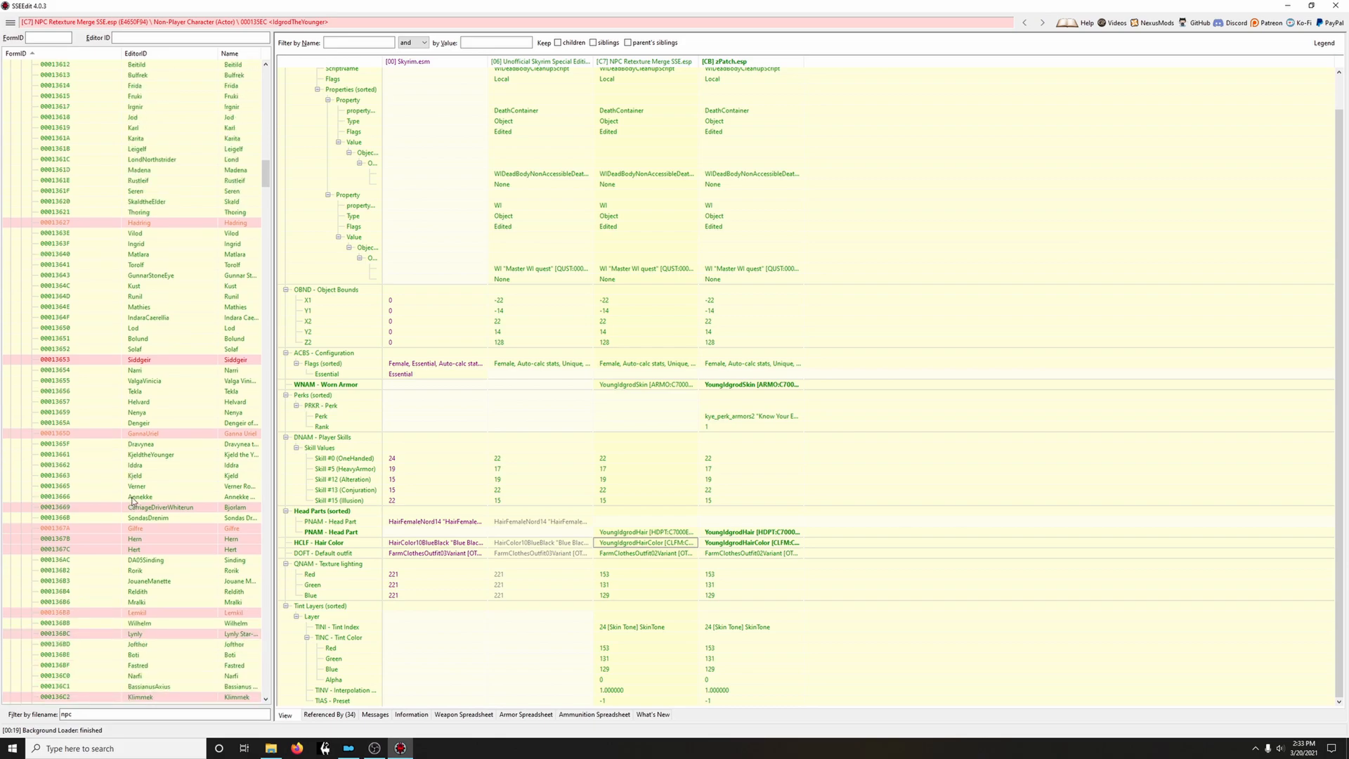
click(149, 359)
drag(540, 72, 639, 74)
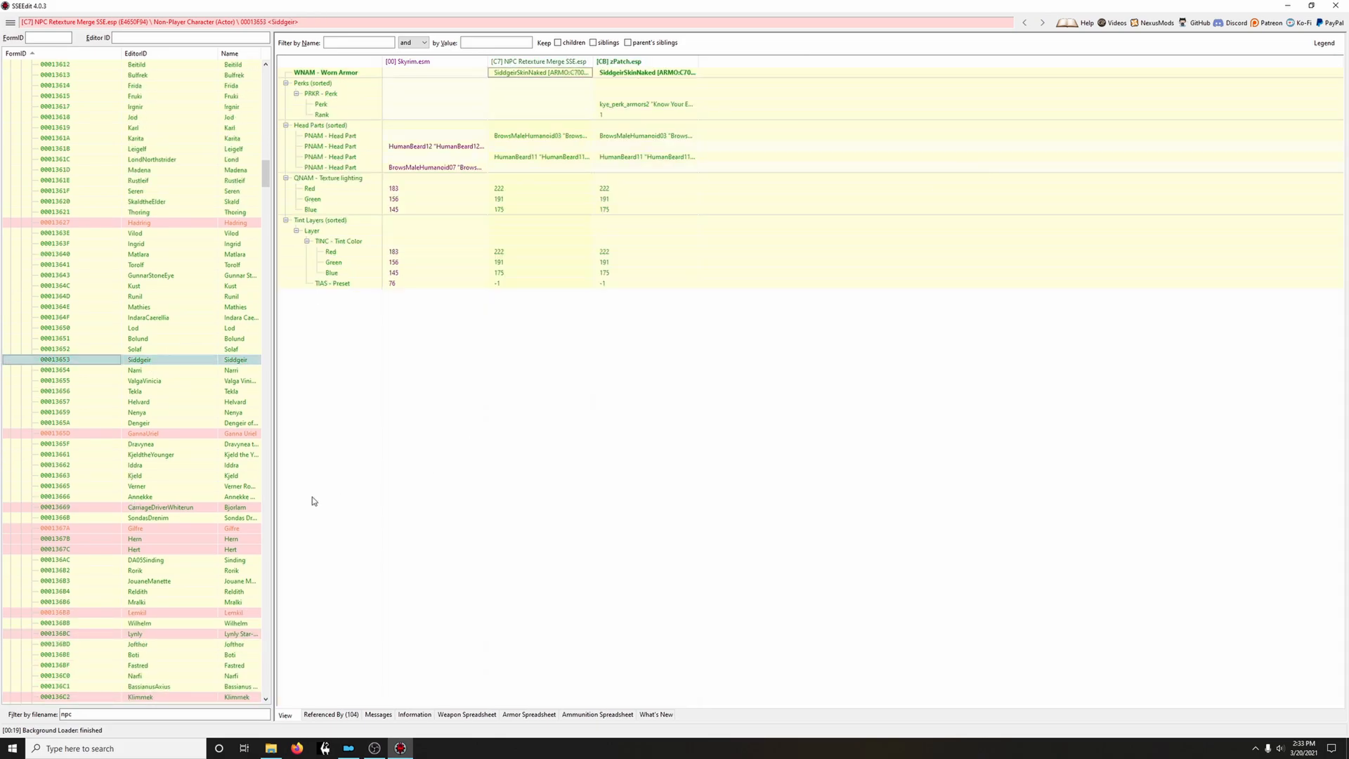
Copy FraliaGrayMane's worn armor, head parts, hair color and default outfit from NPC Retexture Merge SSE.esp into zPatch.esp
scroll(190, 495, down, 14)
scroll(190, 495, down, 3)
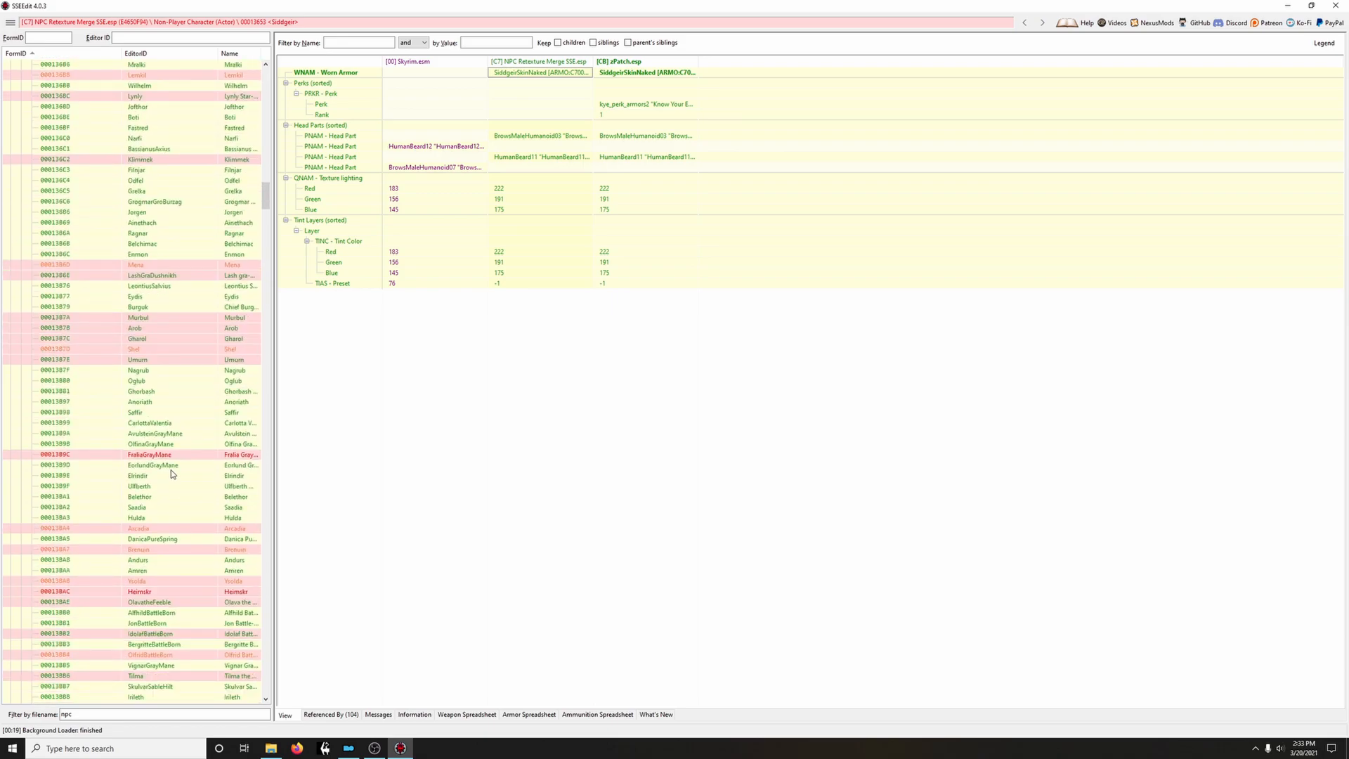
click(159, 455)
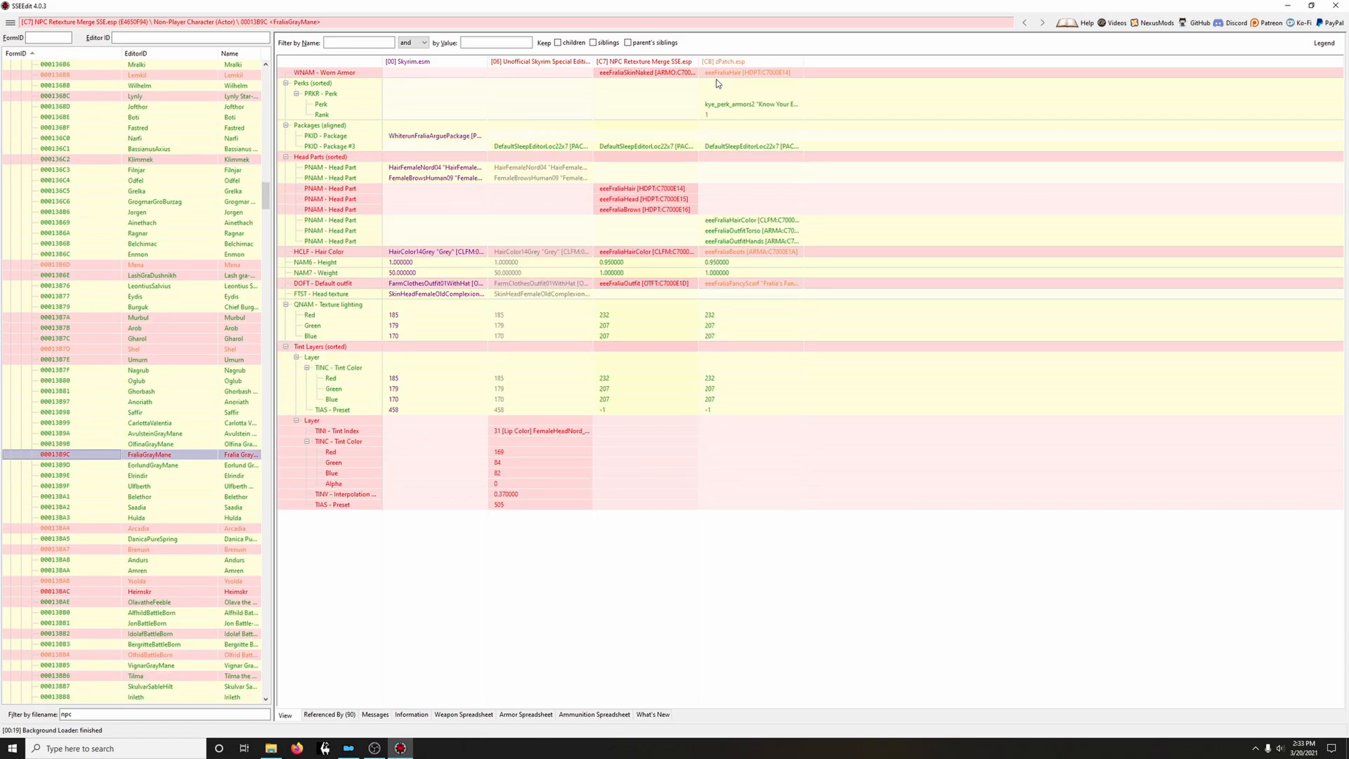
drag(691, 74, 723, 75)
drag(697, 157, 723, 156)
drag(699, 221, 708, 254)
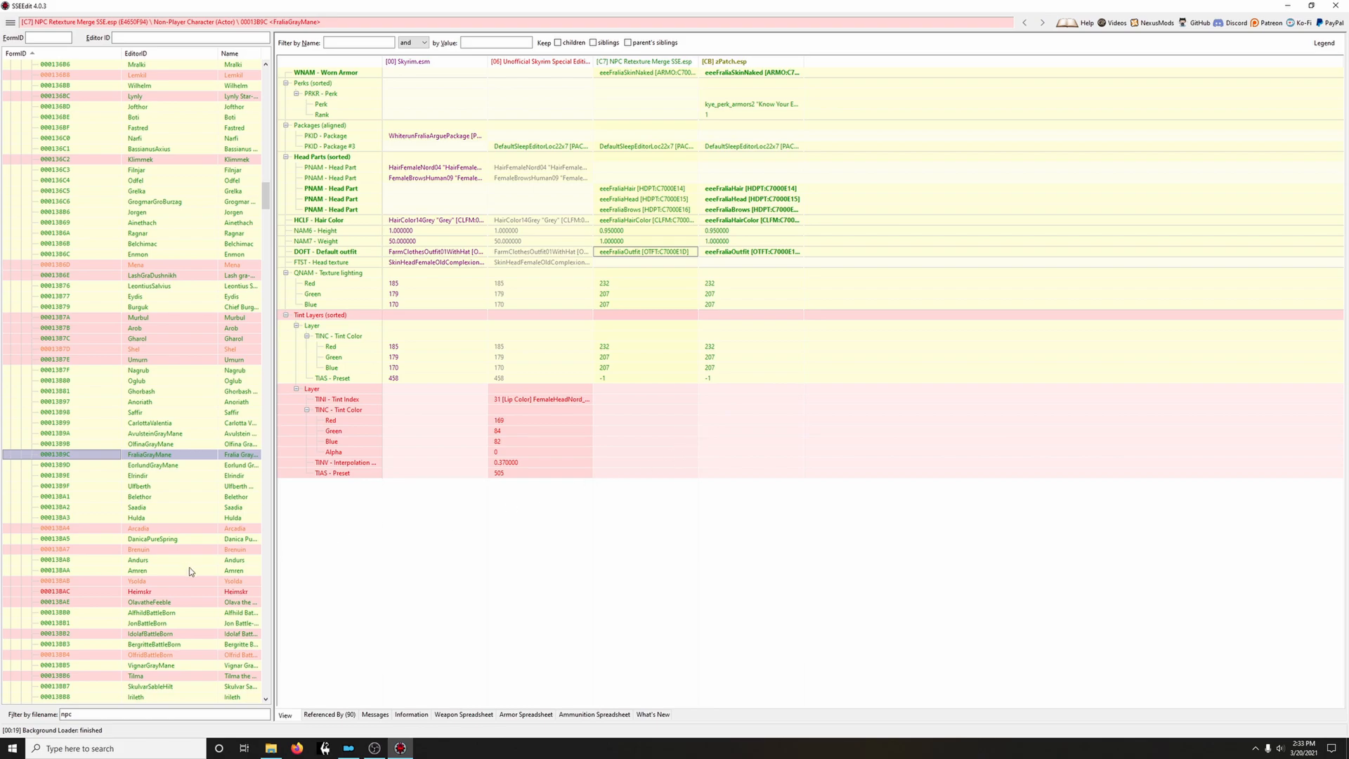
Copy Heimskr's worn armor and head parts from NPC Retexture Merge SSE.esp into zPatch.esp
scroll(179, 559, down, 3)
click(164, 497)
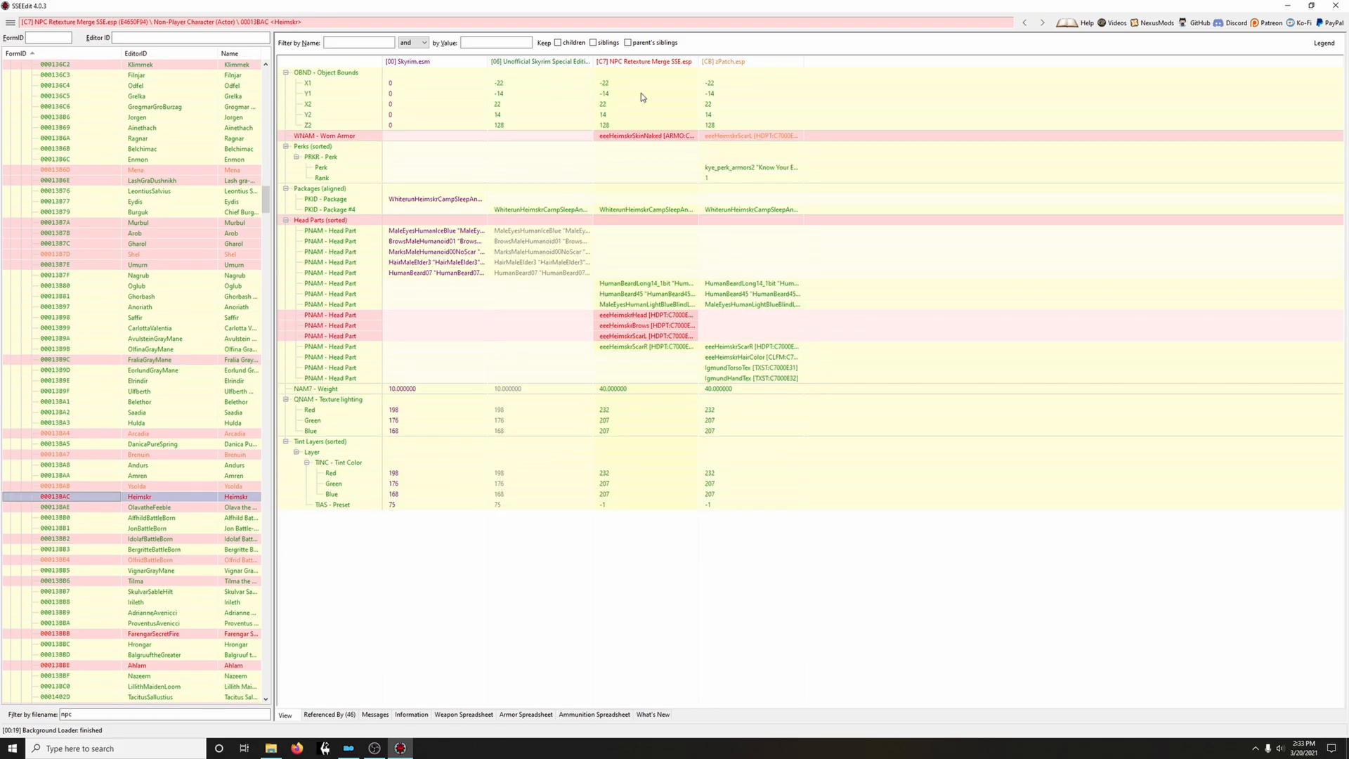
drag(676, 134, 711, 136)
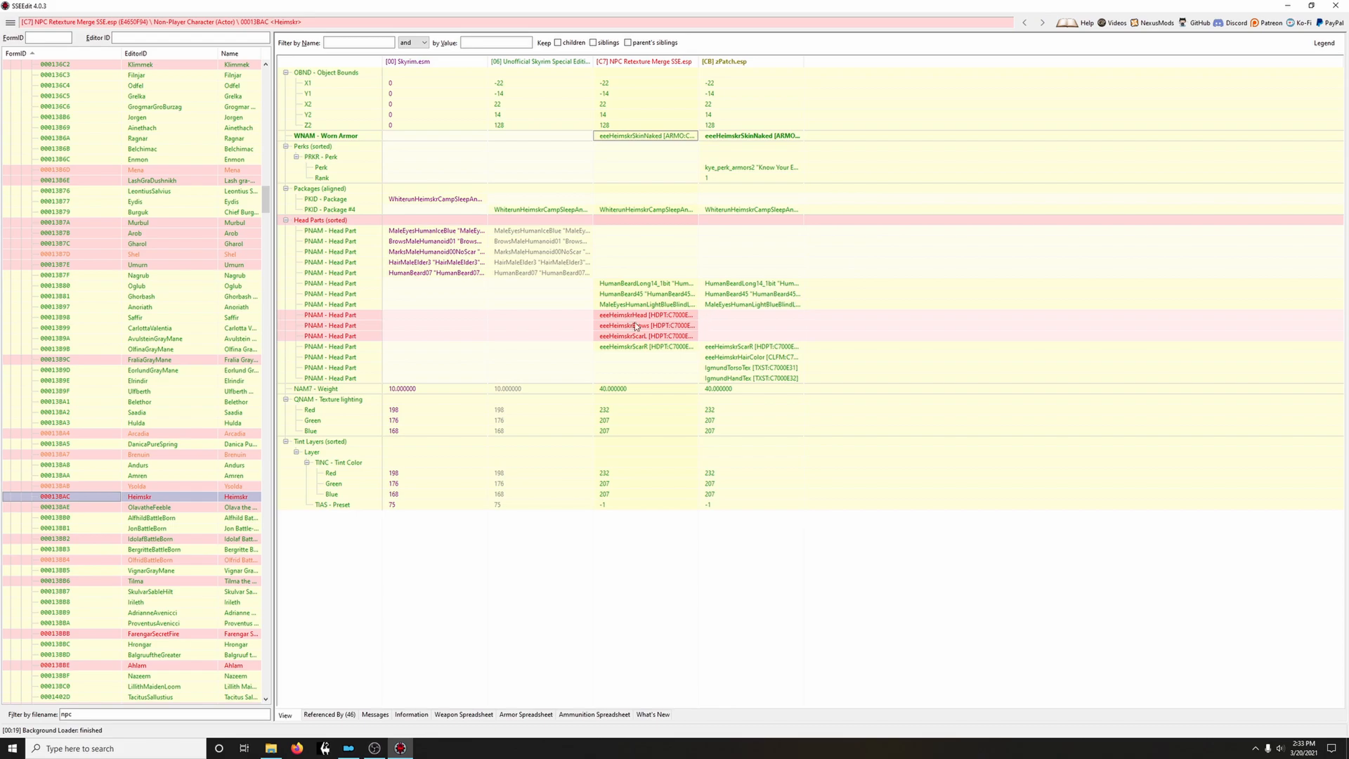
drag(680, 223, 738, 222)
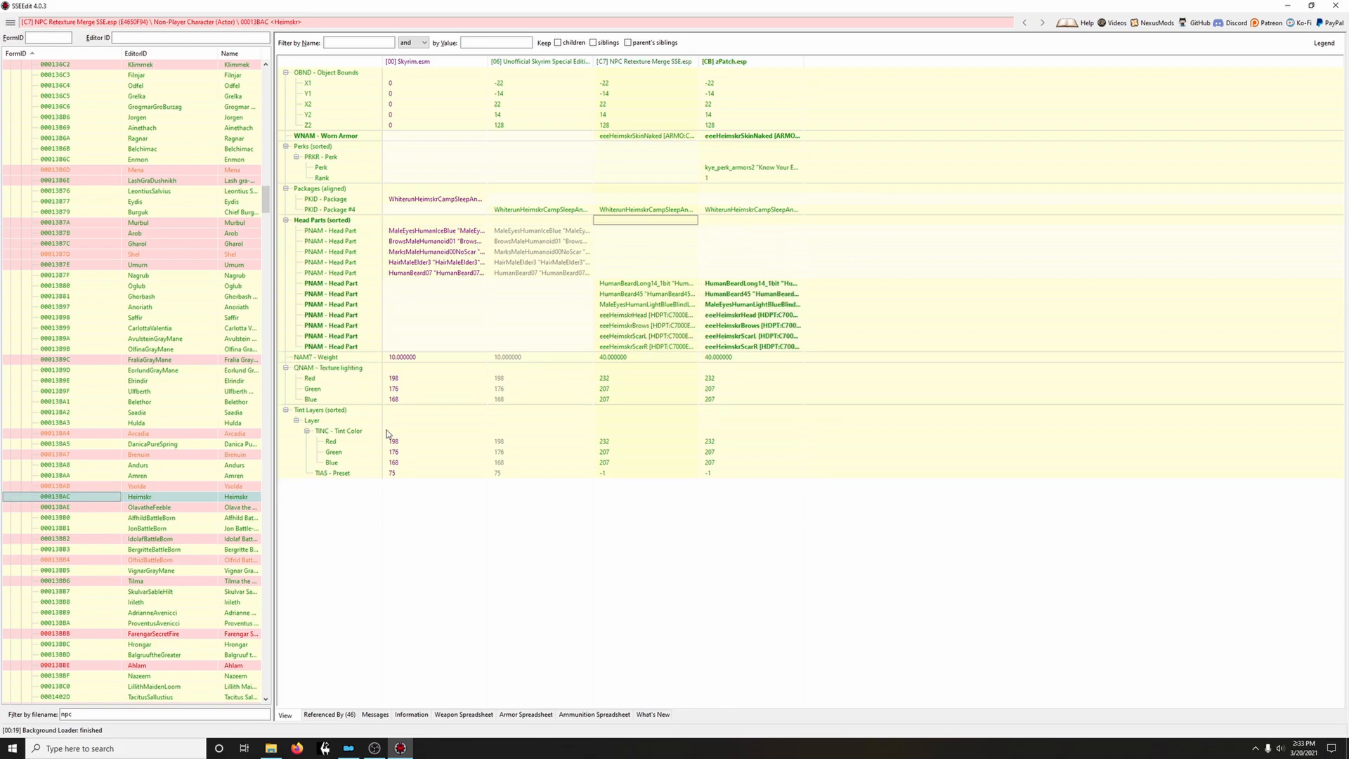
Copy FarengarSecretFire's worn armor, head parts and hair color from NPC Retexture Merge SSE.esp into zPatch.esp
scroll(127, 527, down, 2)
scroll(127, 527, down, 3)
click(149, 477)
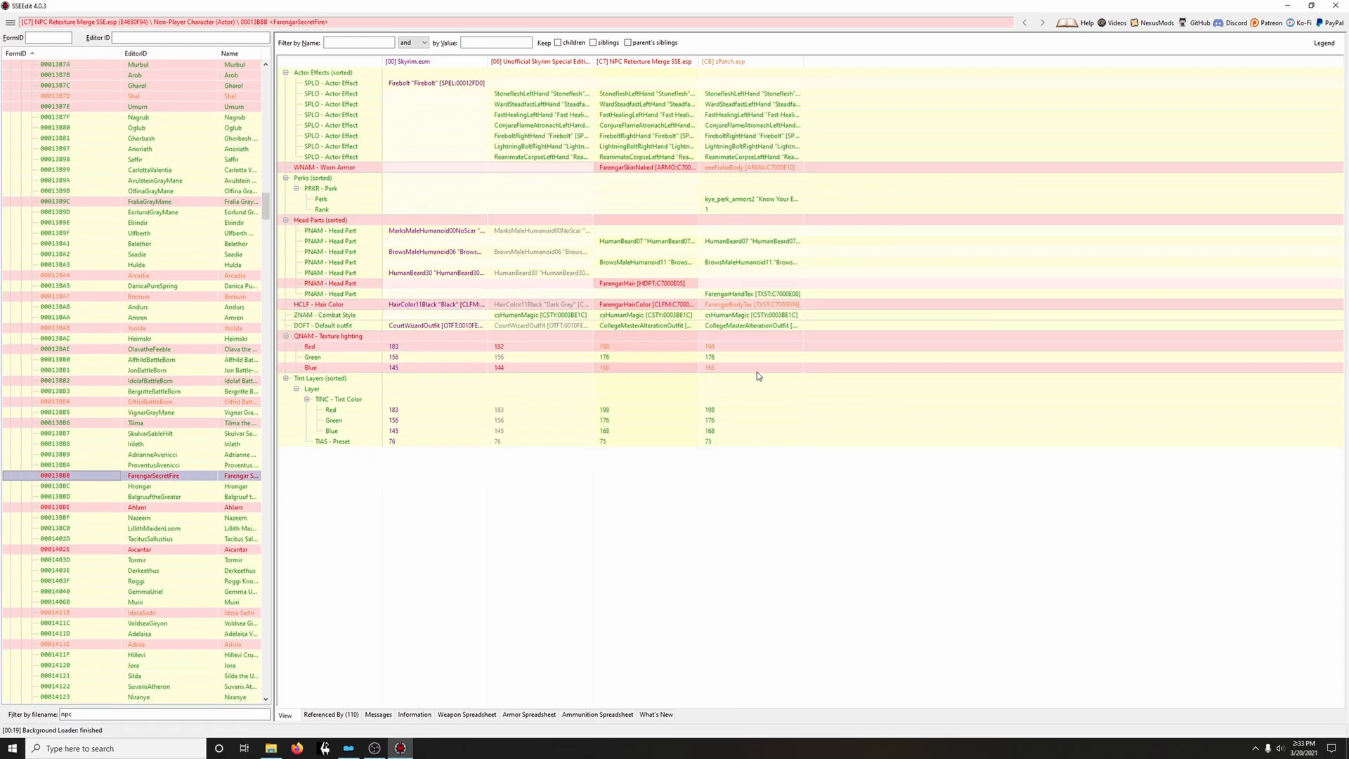
drag(698, 173, 745, 169)
drag(695, 221, 736, 222)
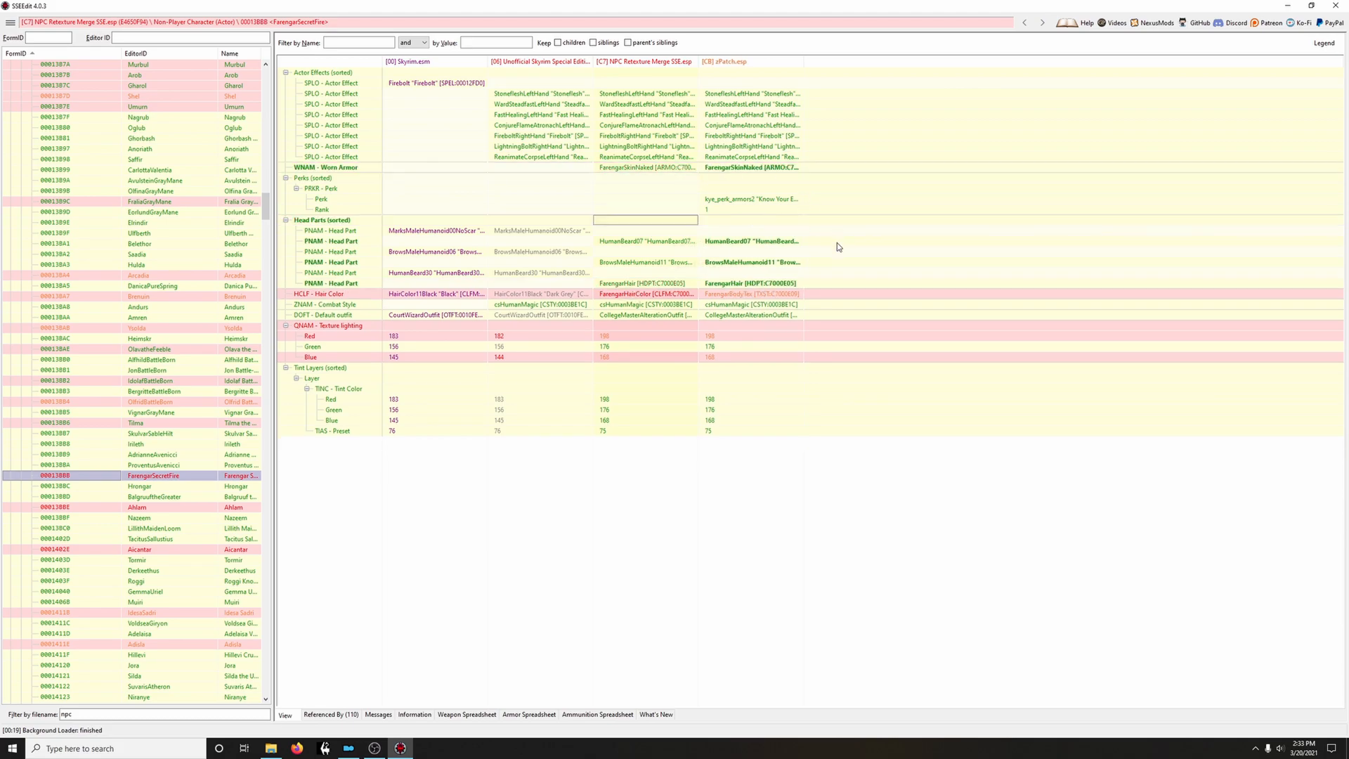
drag(691, 296, 738, 294)
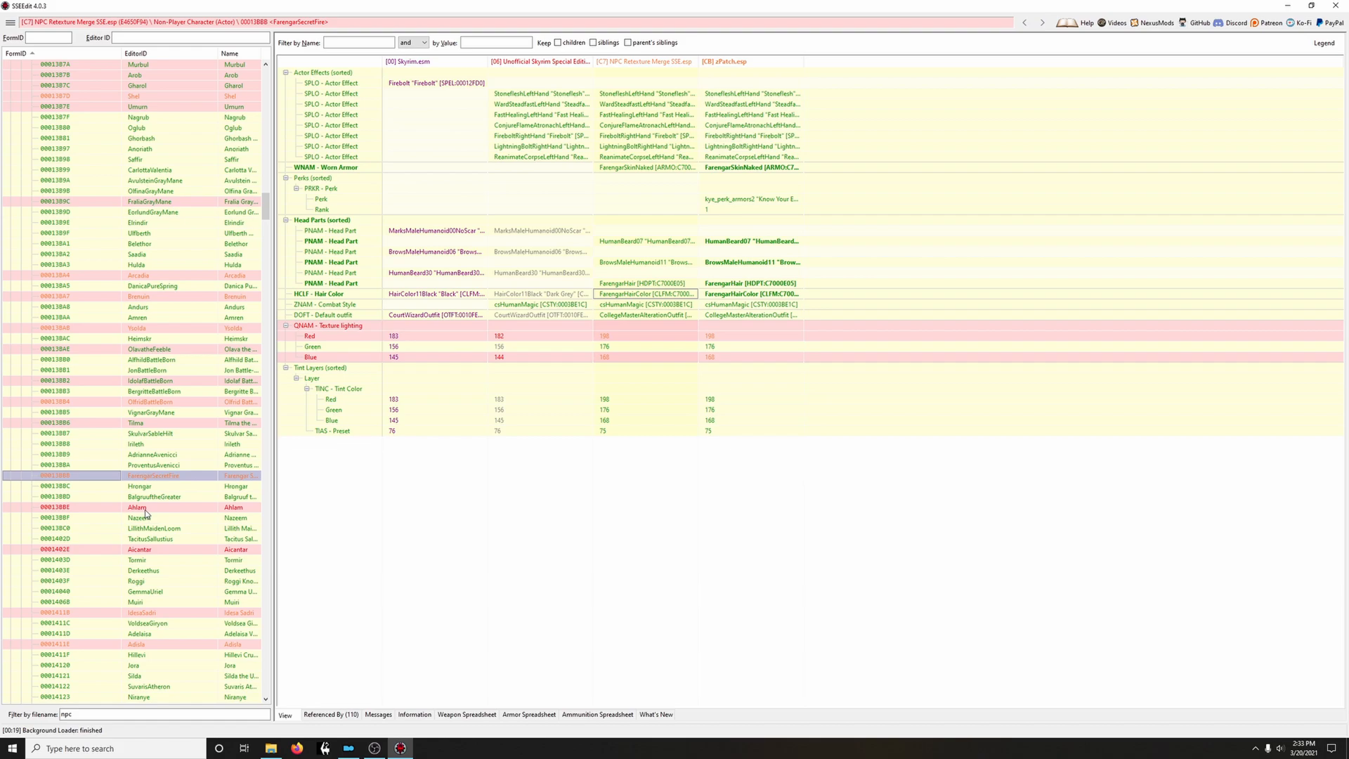
Copy Aicantar's head parts and worn armor from NPC Retexture Merge SSE.esp into zPatch.esp
click(170, 509)
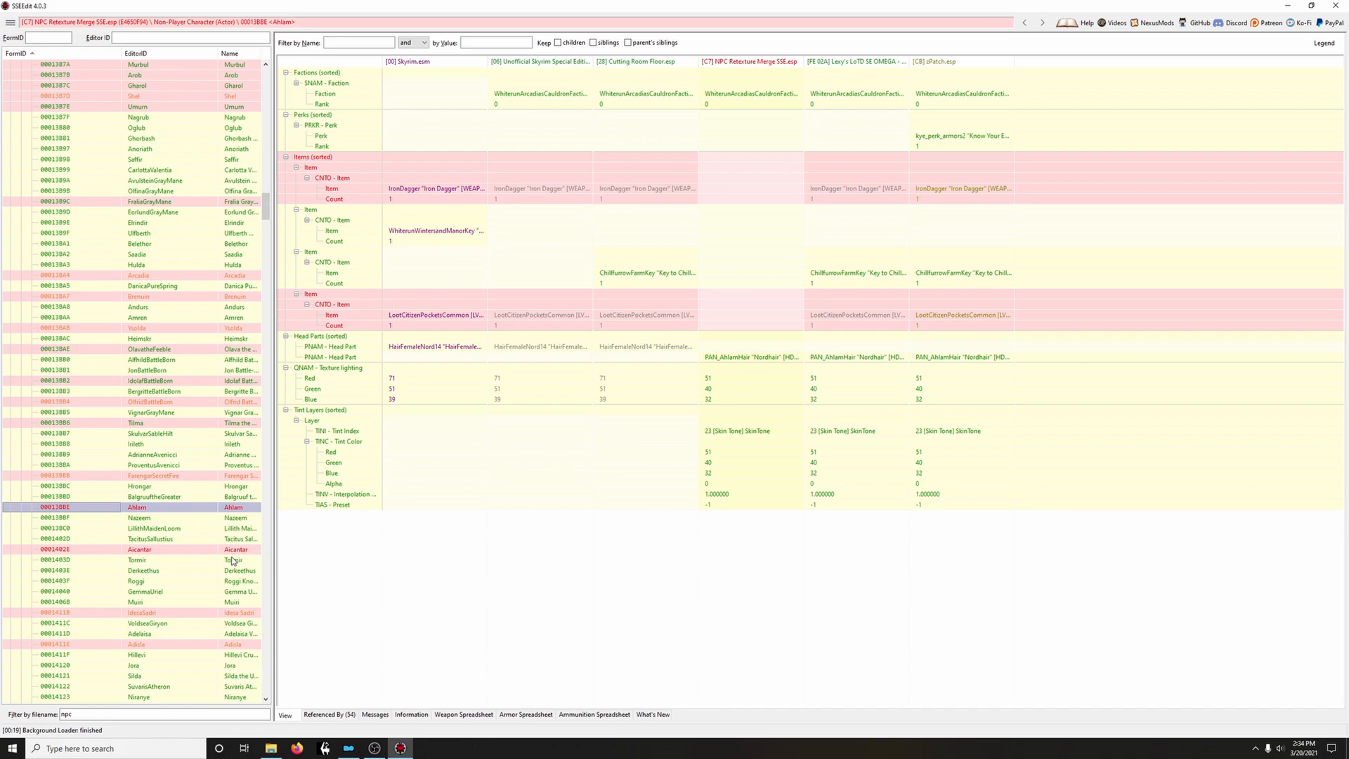
click(152, 550)
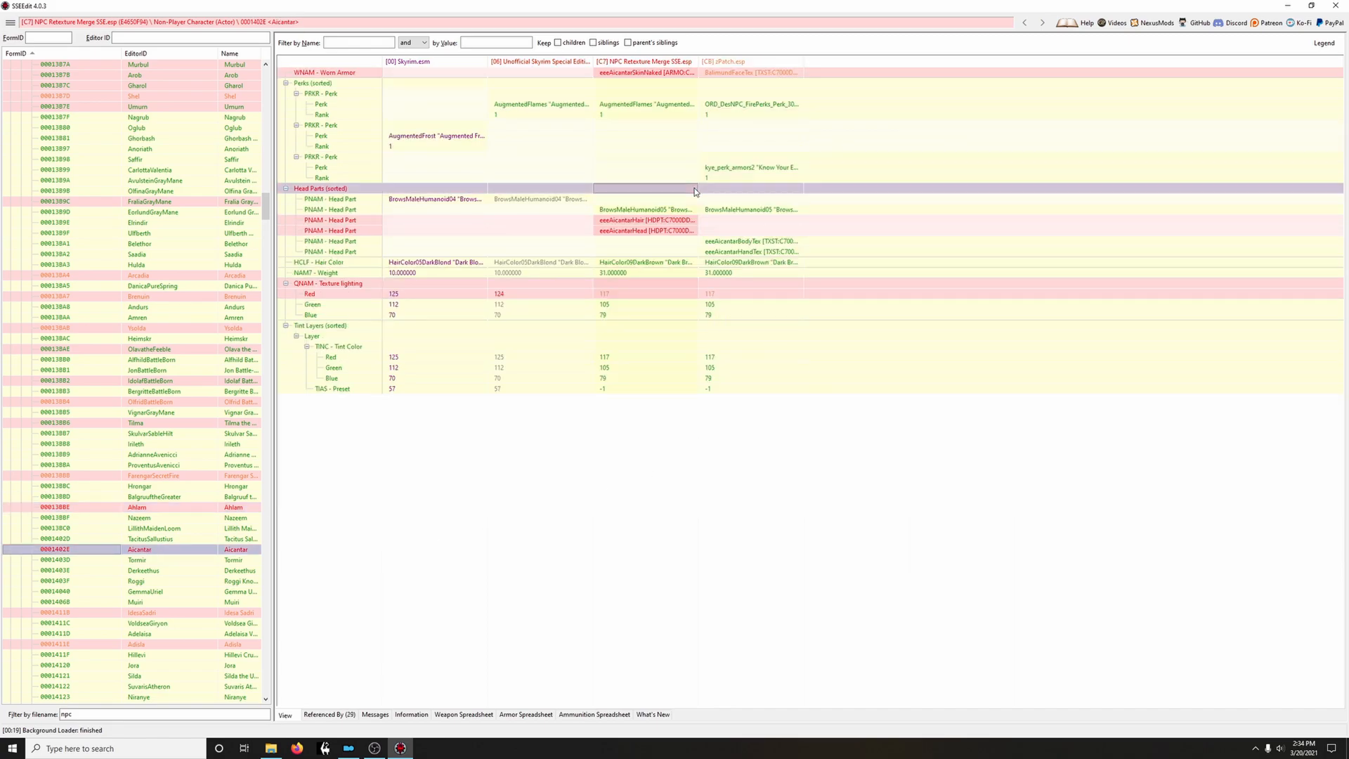
drag(694, 188, 715, 190)
drag(691, 73, 734, 73)
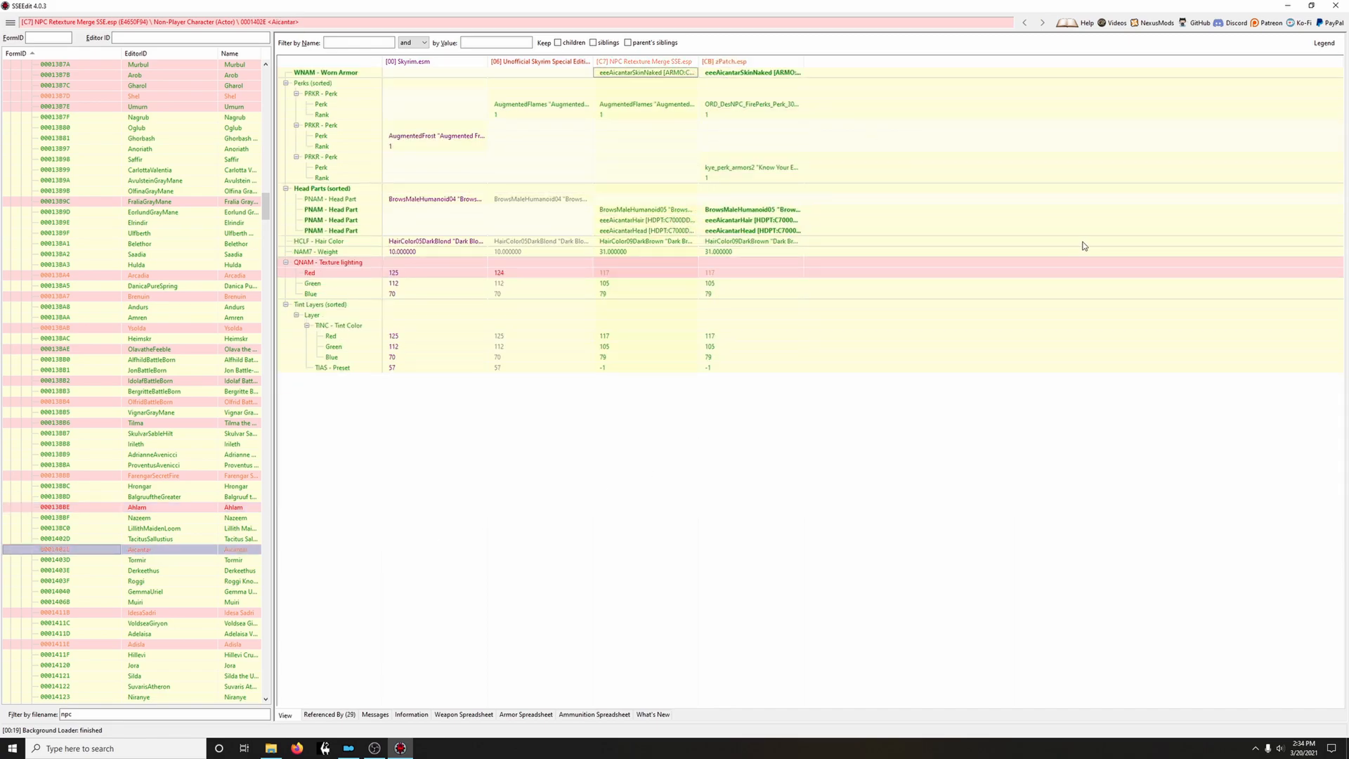
Examine the VerniusJunius and Gralnach records for appearance conflicts between NPC Retexture Merge SSE.esp and the plugins that override it
scroll(154, 580, down, 14)
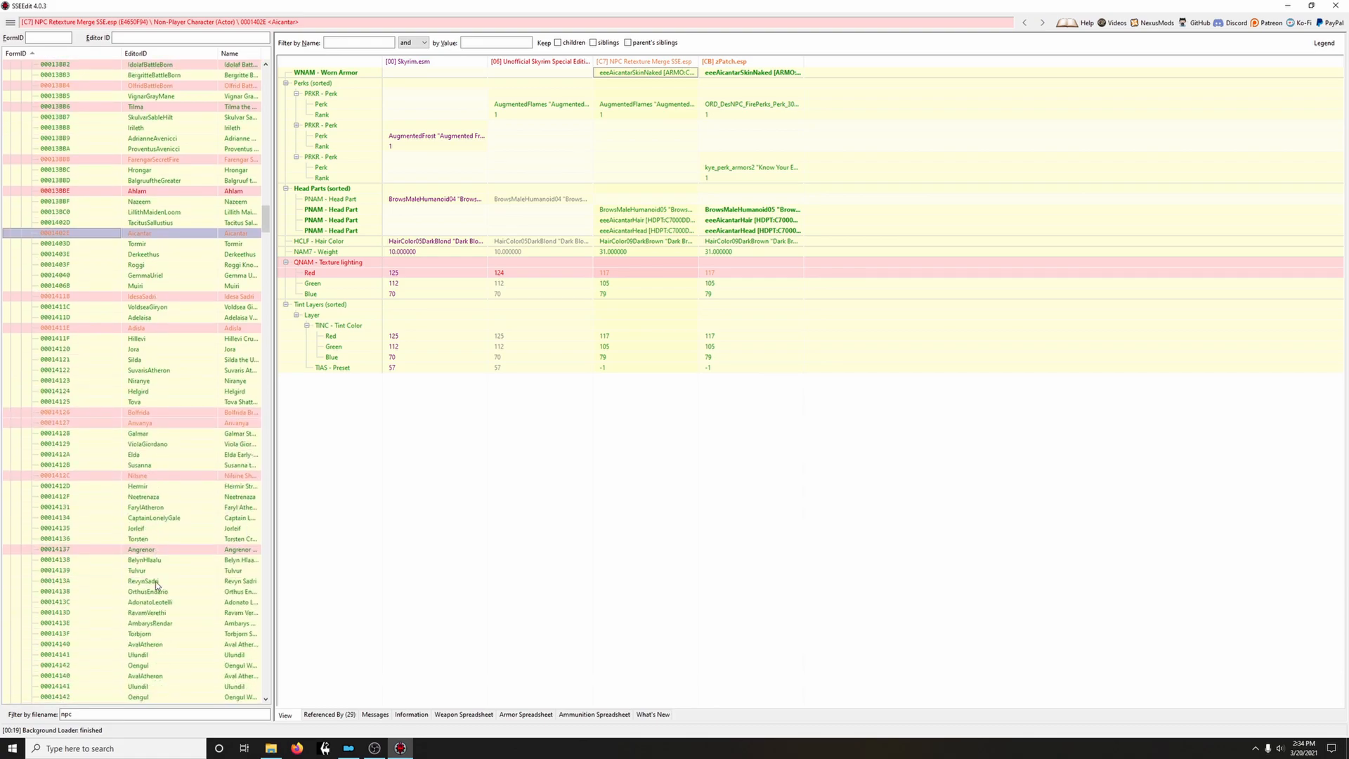
scroll(155, 581, down, 17)
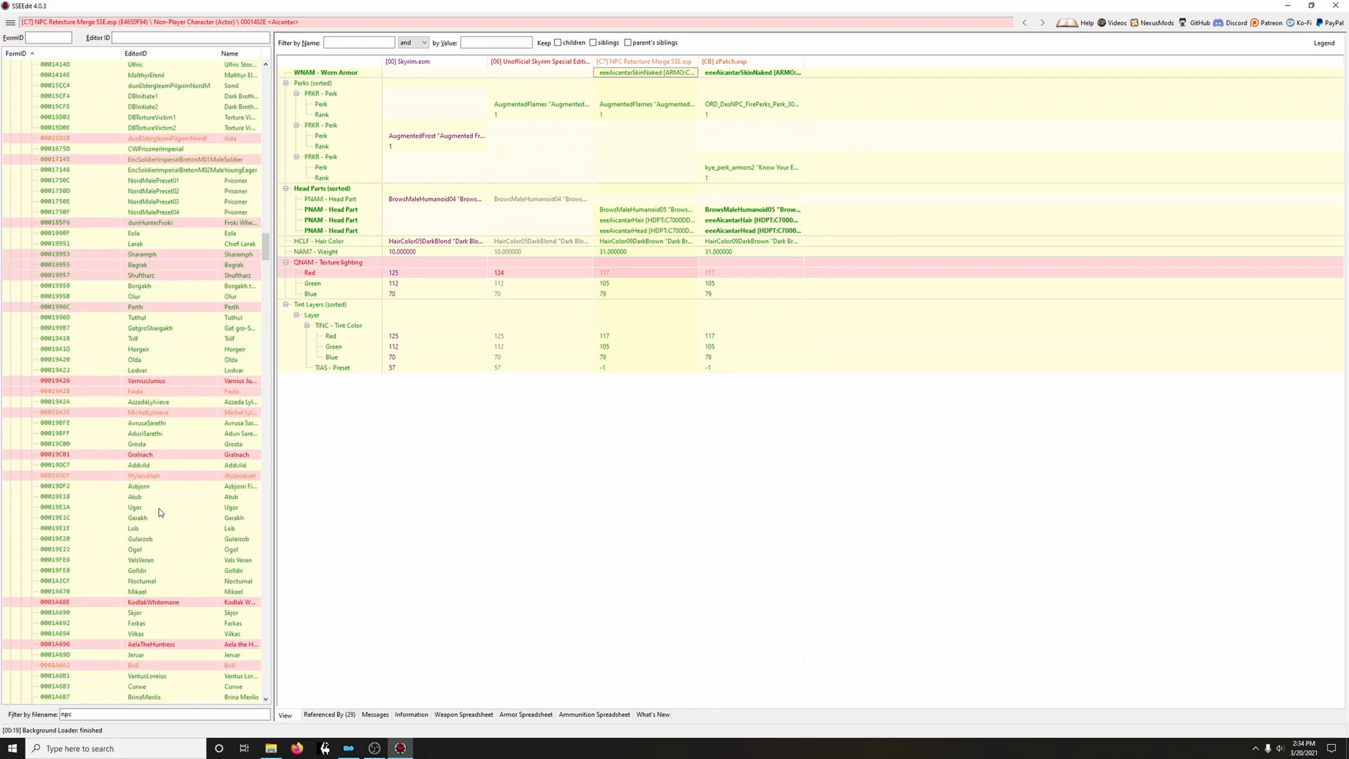
click(147, 381)
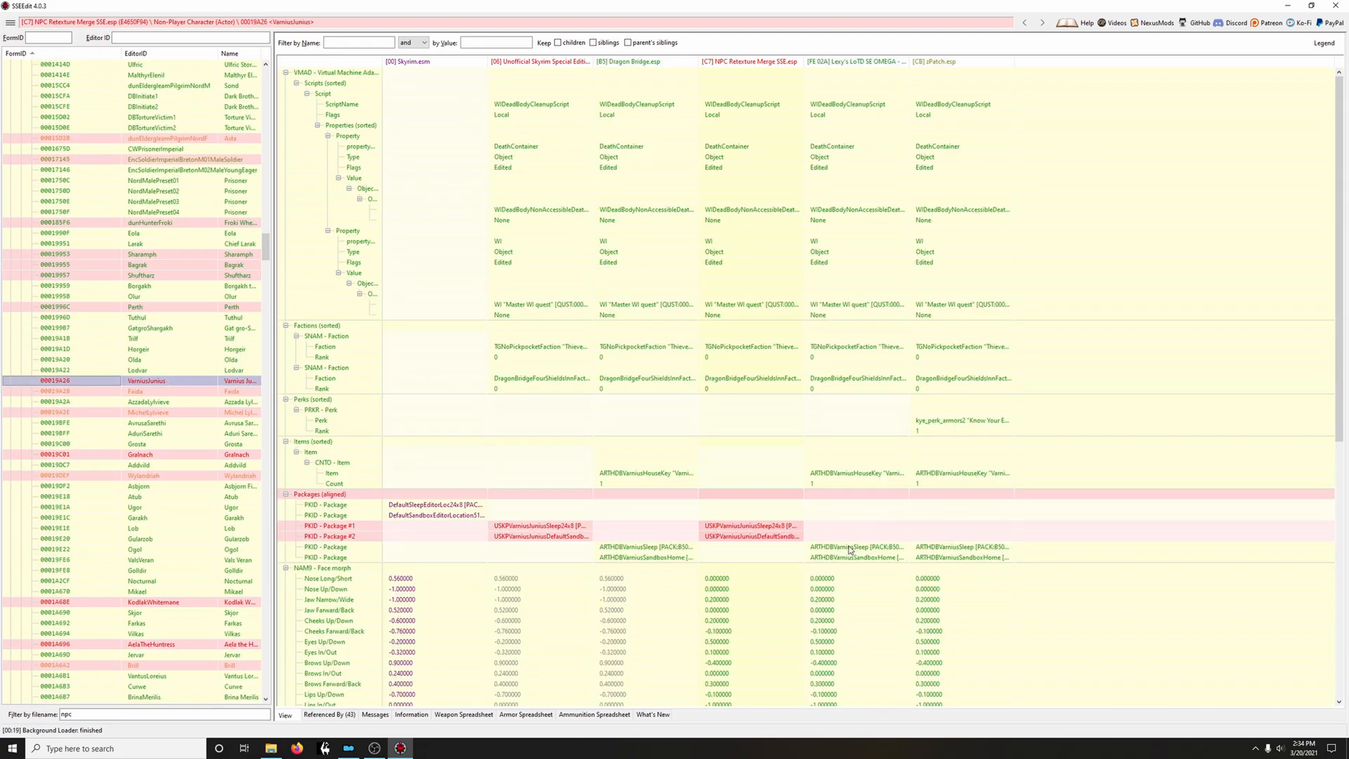
scroll(787, 552, down, 14)
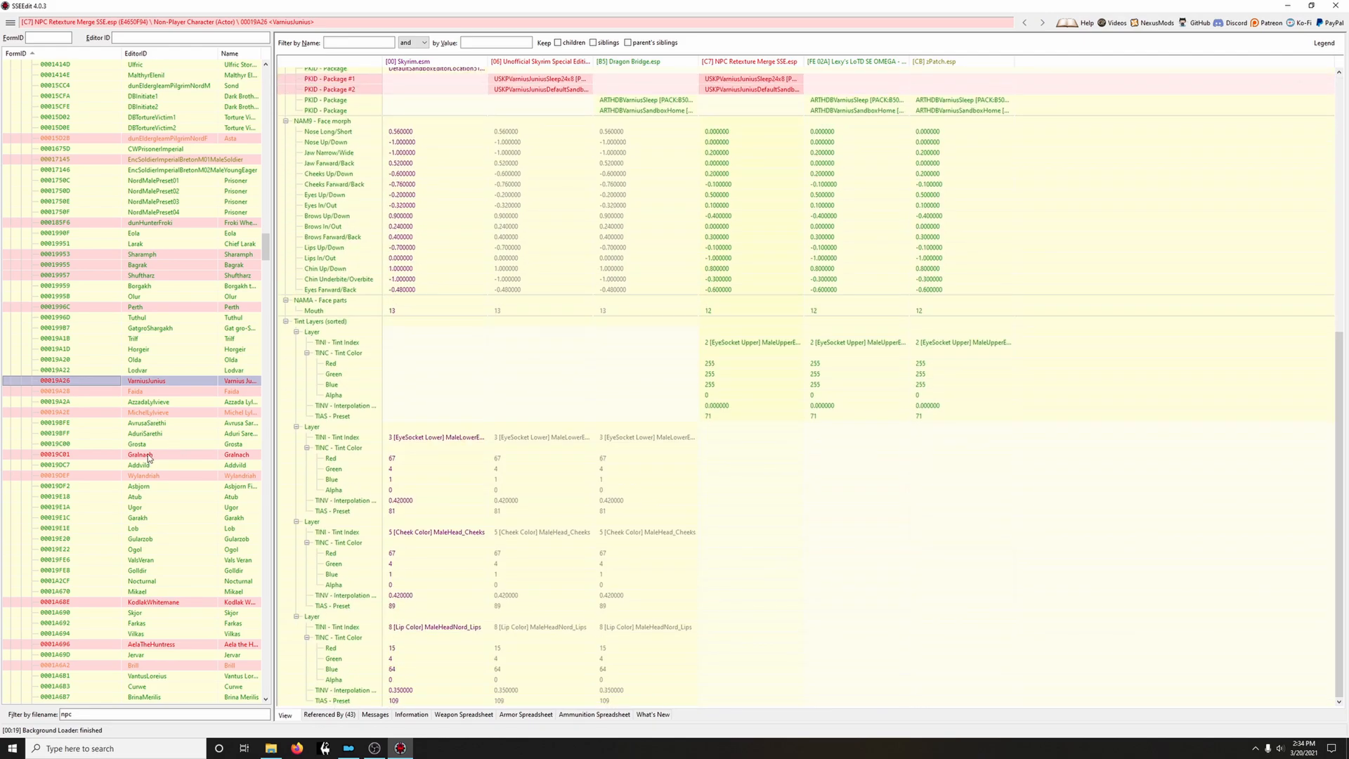
click(148, 455)
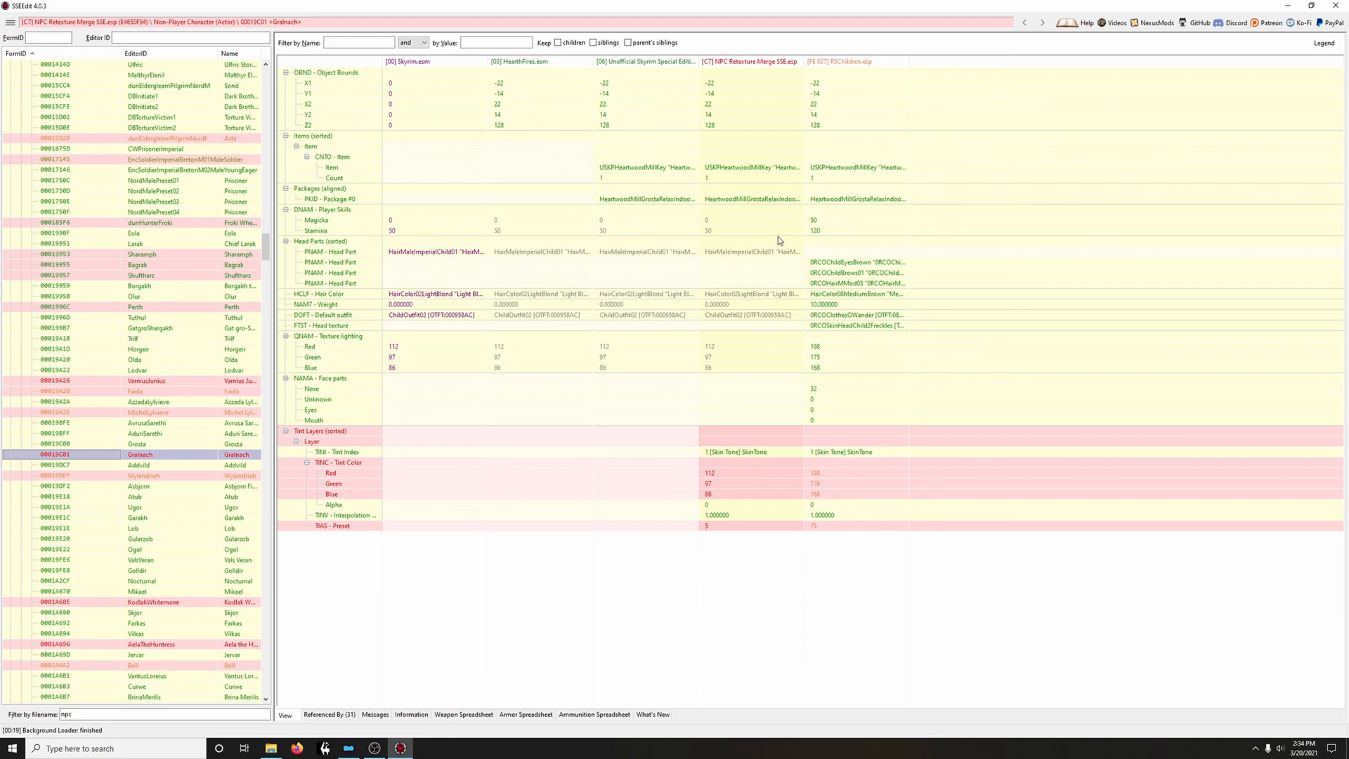
Copy KodlakWhitemane's worn armor, head parts and hair color from NPC Retexture Merge SSE.esp into zPatch.esp
click(175, 602)
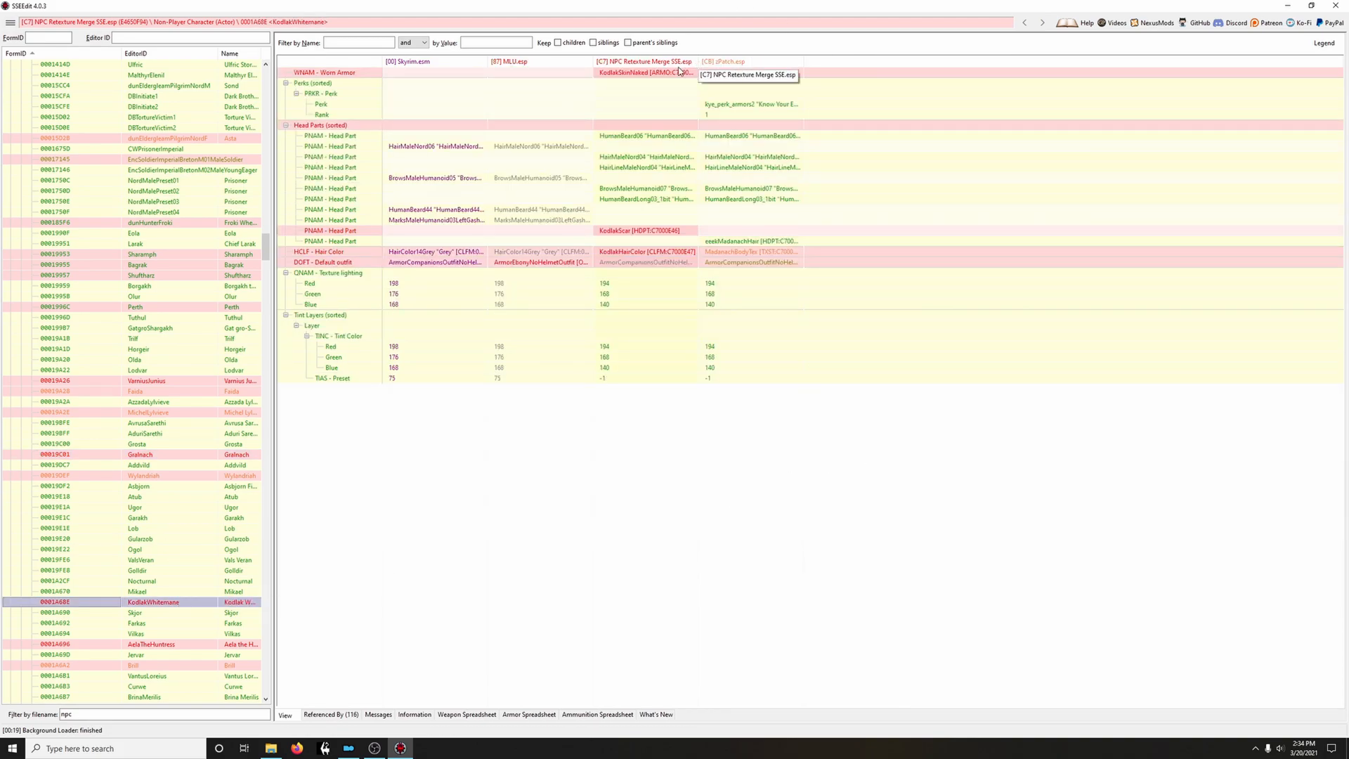
drag(681, 73, 744, 74)
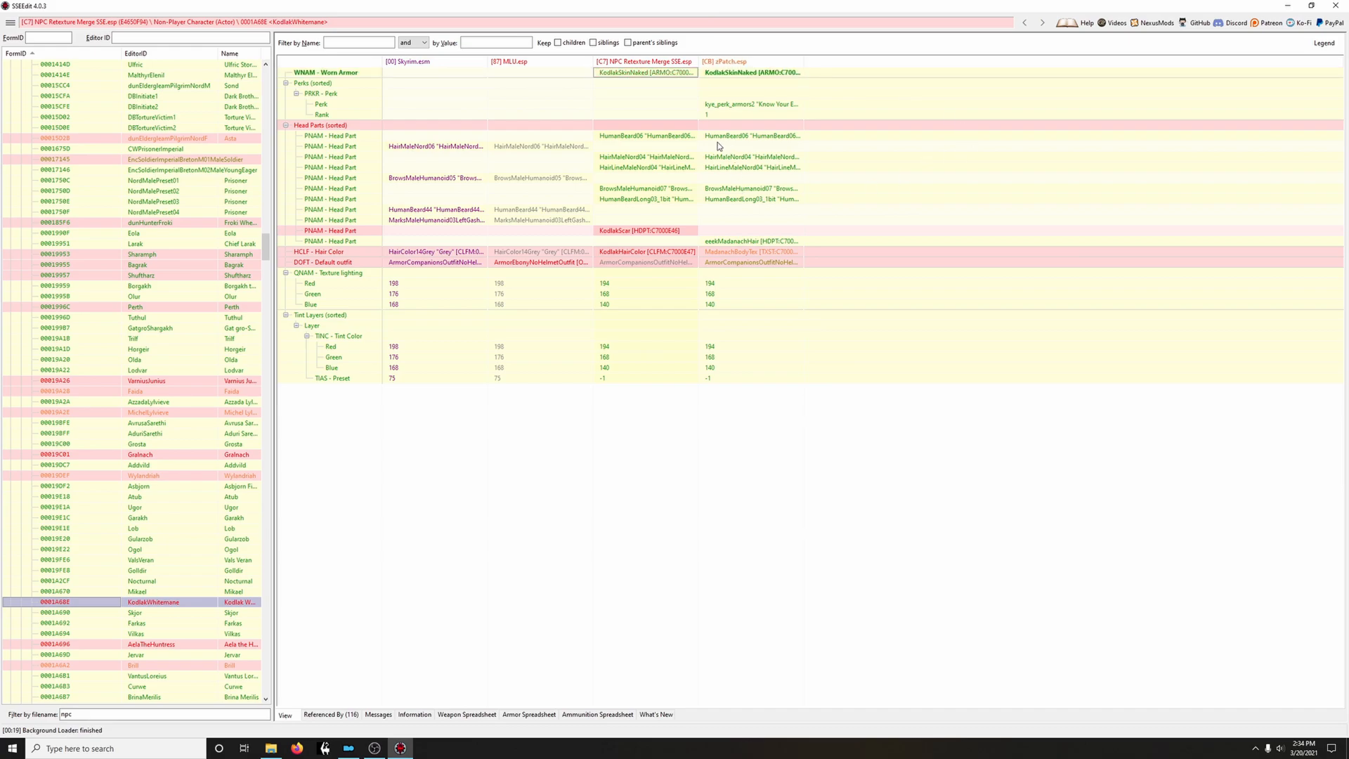
drag(696, 130, 775, 139)
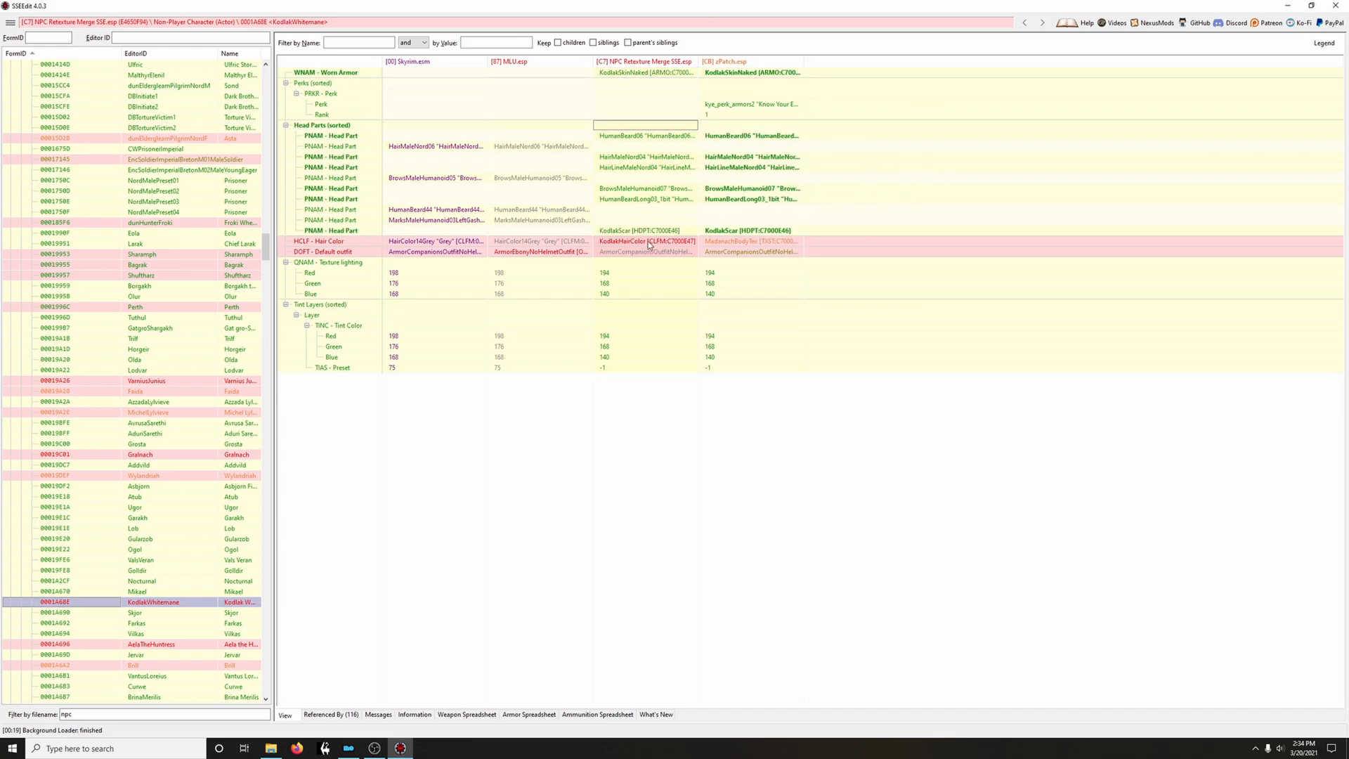
drag(681, 241, 737, 243)
Copy the head parts of AelaTheHuntress, Ria and NjadaStonearm from NPC Retexture Merge SSE.esp into zPatch.esp
click(239, 646)
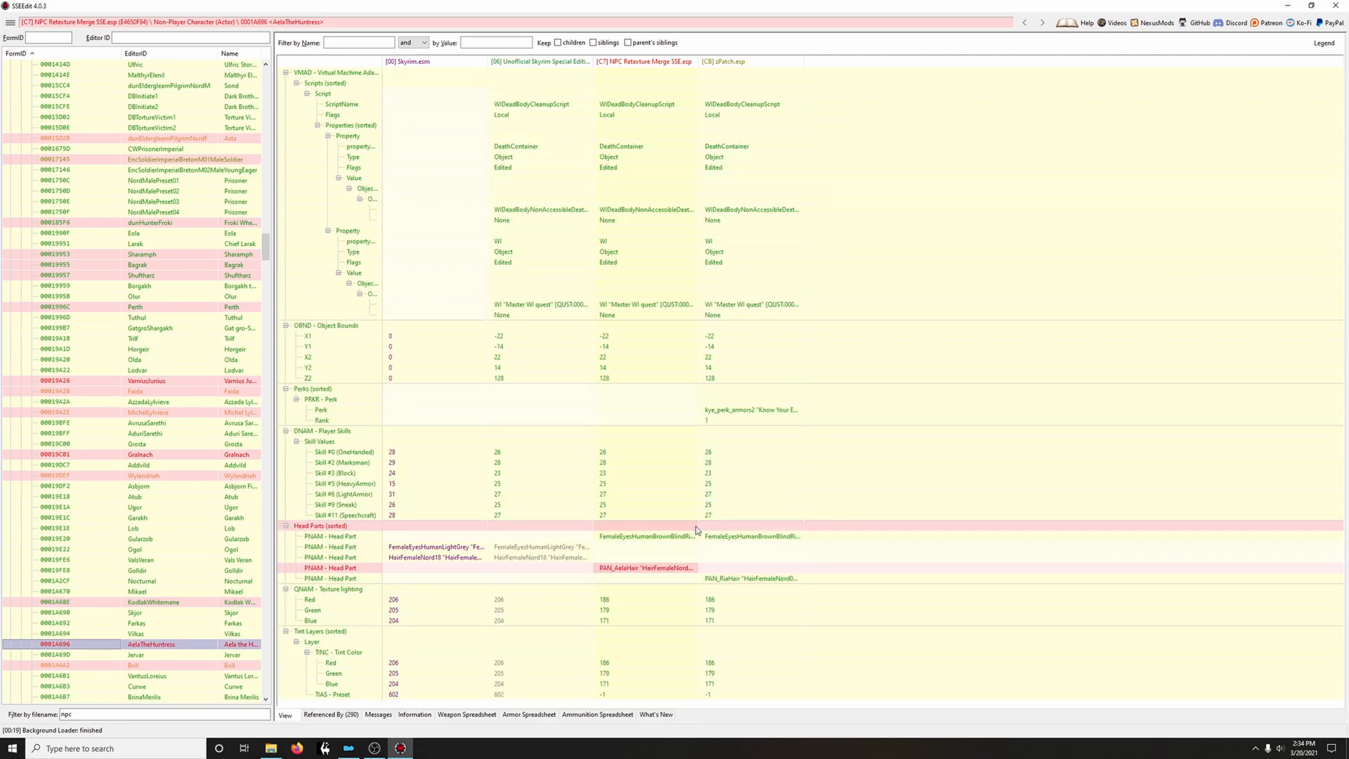
drag(696, 530, 751, 530)
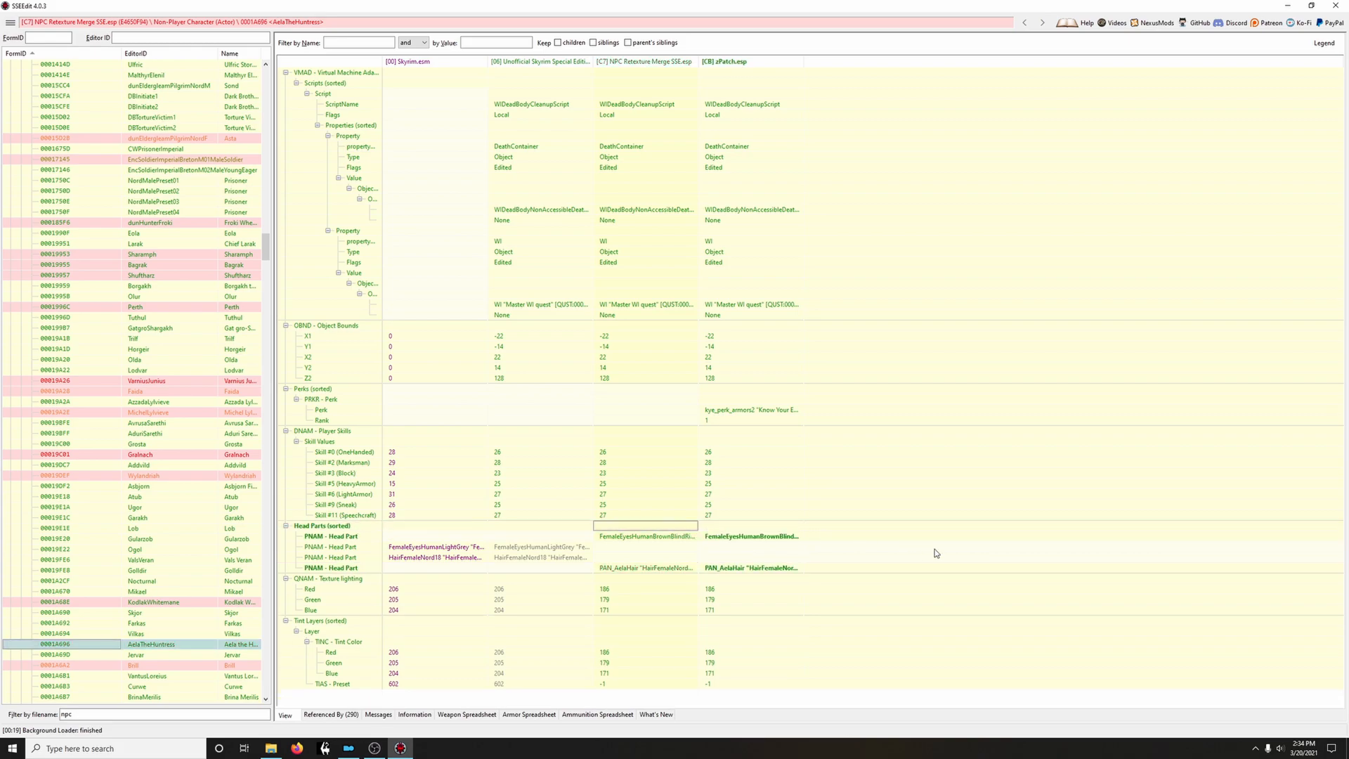
scroll(141, 618, down, 9)
click(168, 445)
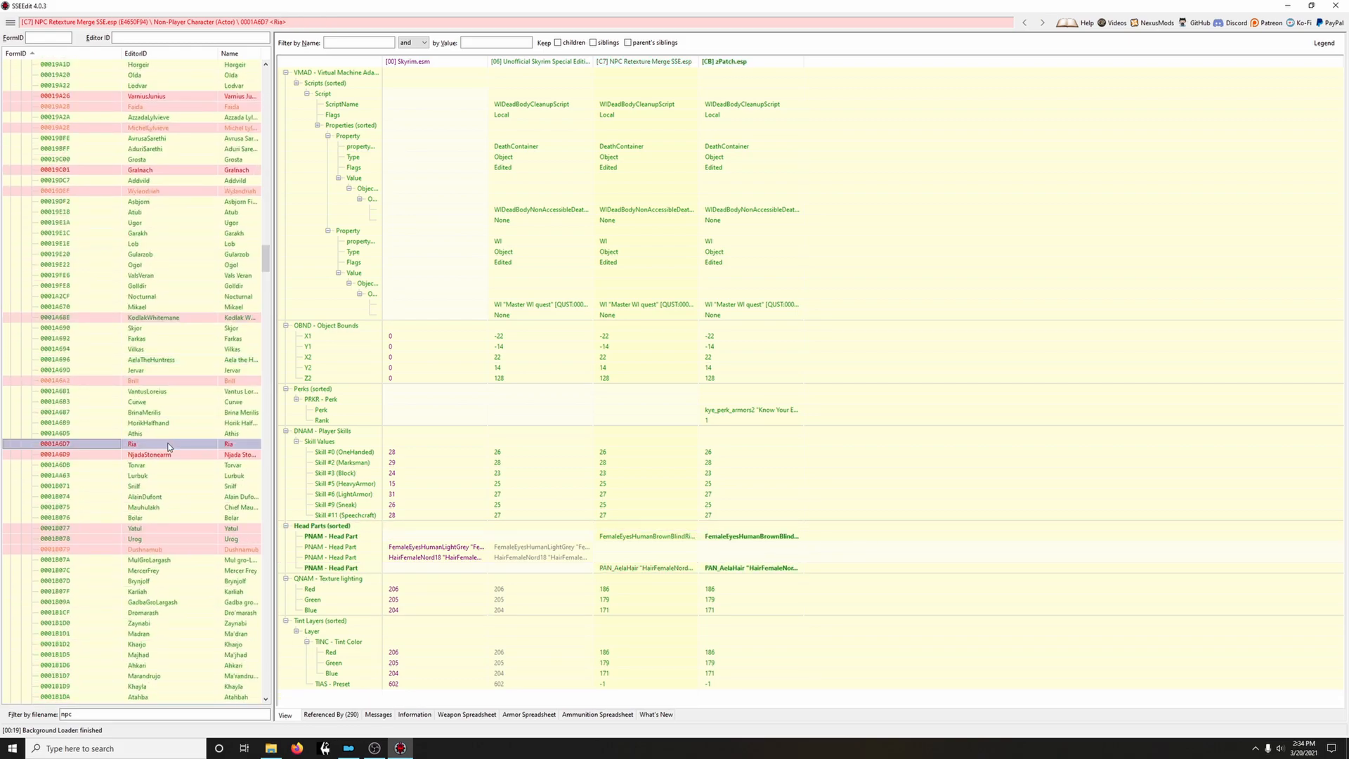
drag(693, 365, 724, 366)
click(163, 456)
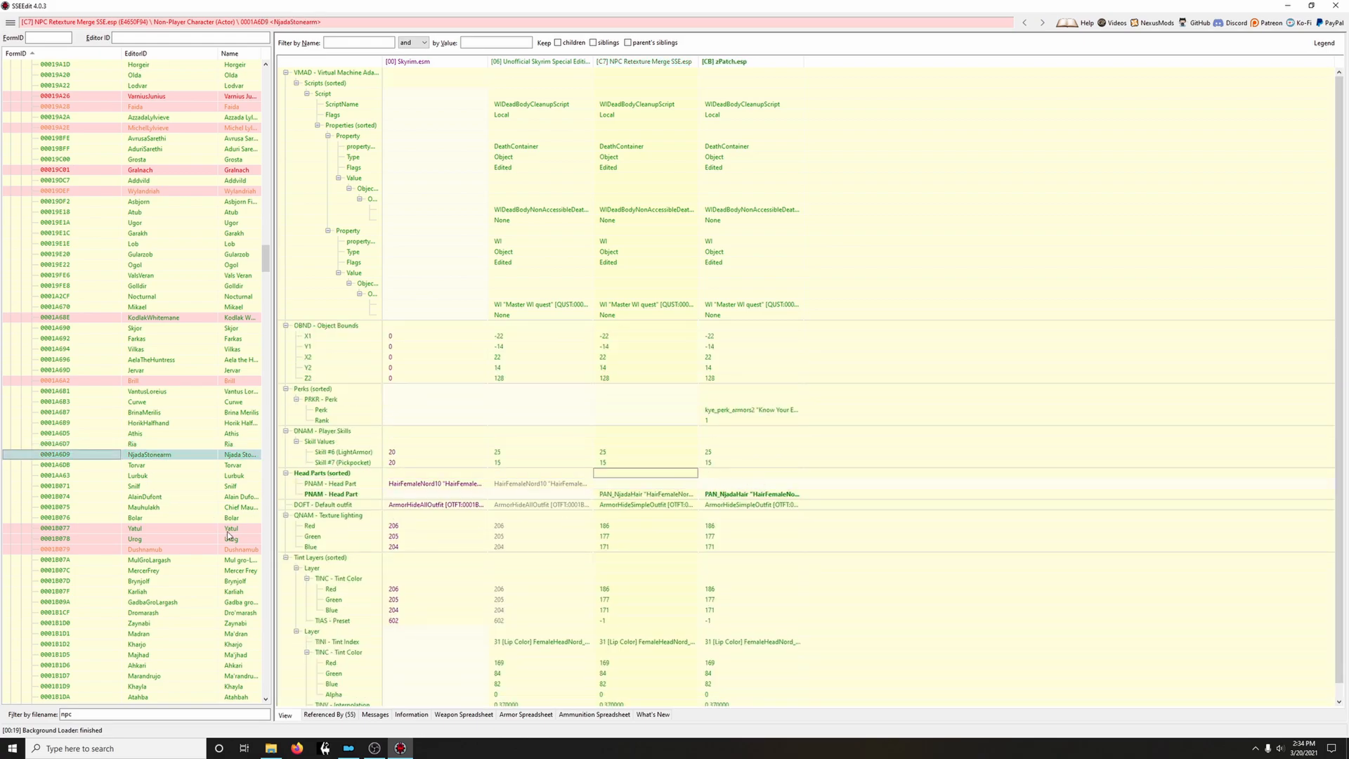
Copy Cicero's worn armor, head parts, hair color and default outfit from NPC Retexture Merge SSE.esp into zPatch.esp
scroll(239, 538, down, 13)
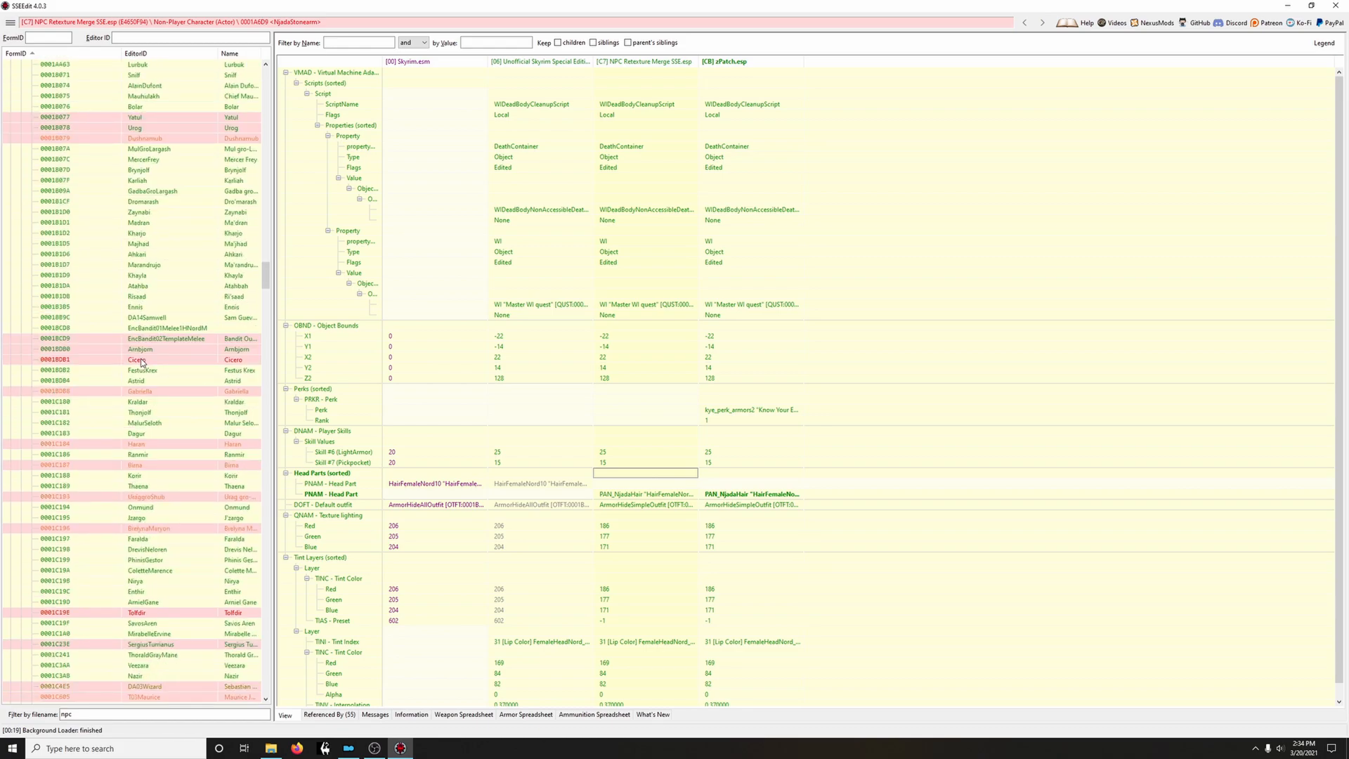
click(142, 363)
drag(672, 326, 705, 330)
drag(694, 378, 765, 396)
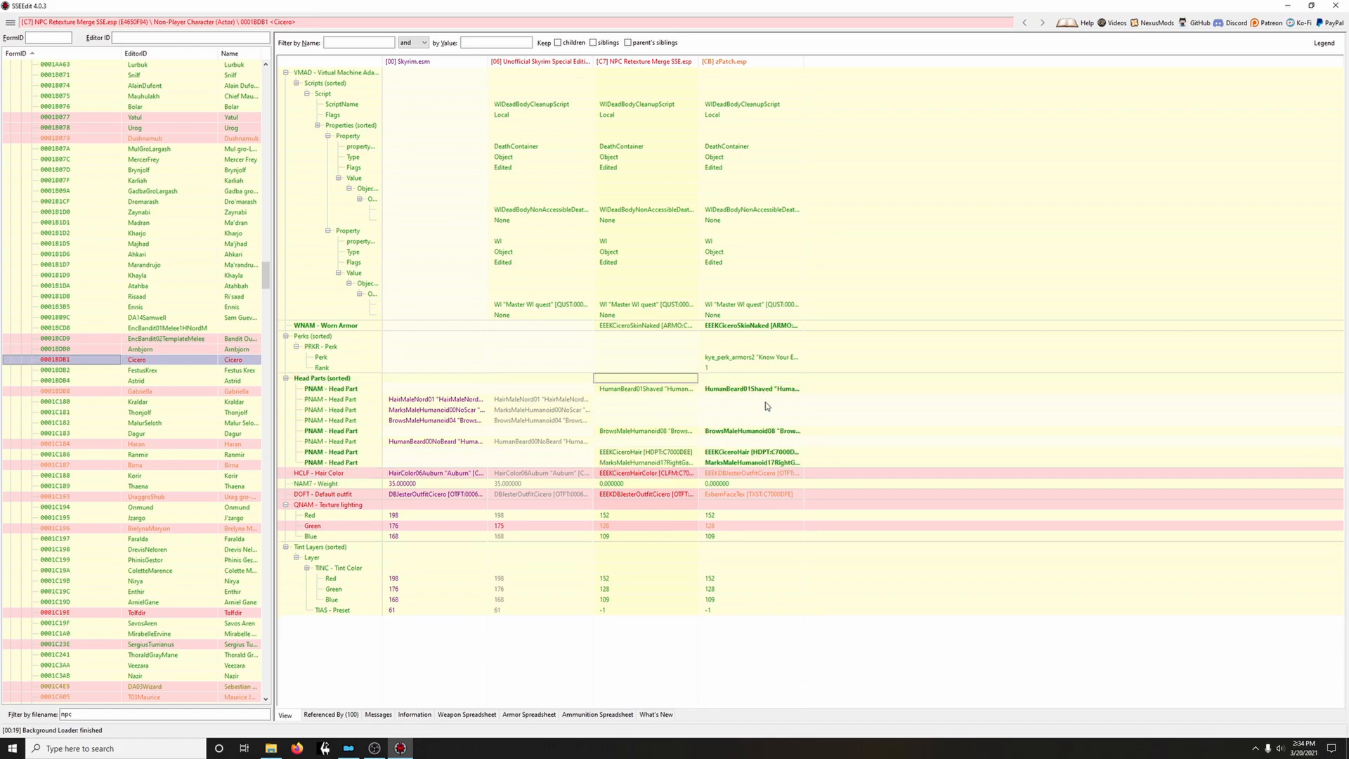
drag(691, 472, 710, 495)
Copy Tolfdir's head parts and hair color from NPC Retexture Merge SSE.esp into zPatch.esp
scroll(206, 483, down, 6)
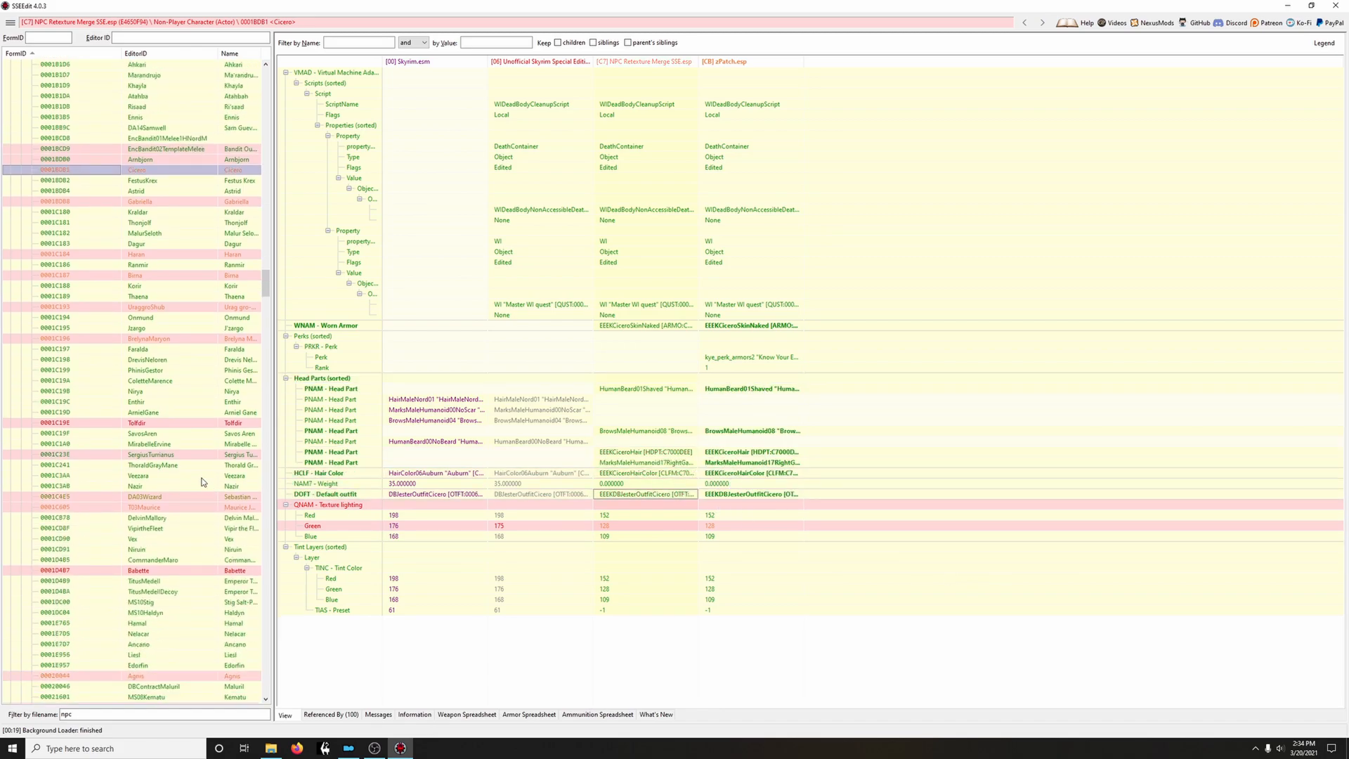
click(149, 423)
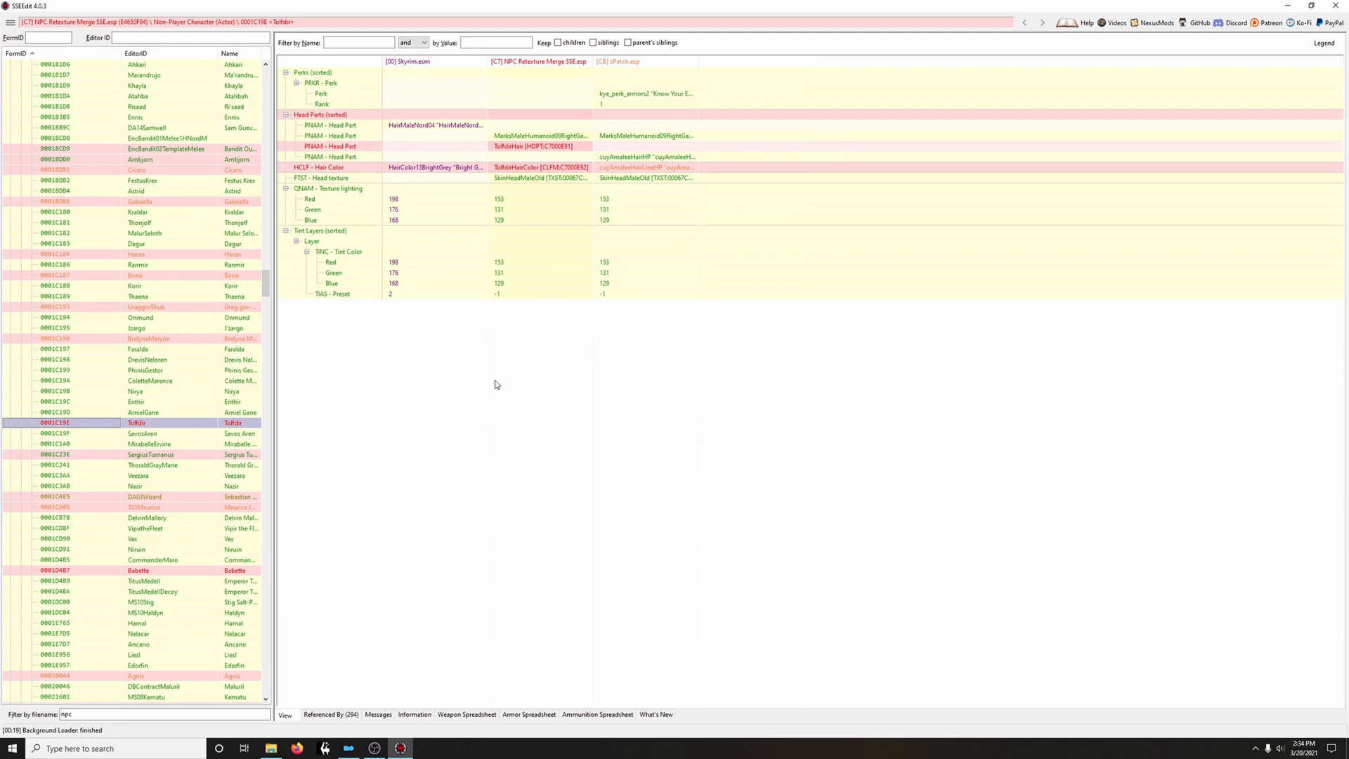
click(586, 114)
drag(556, 161, 609, 161)
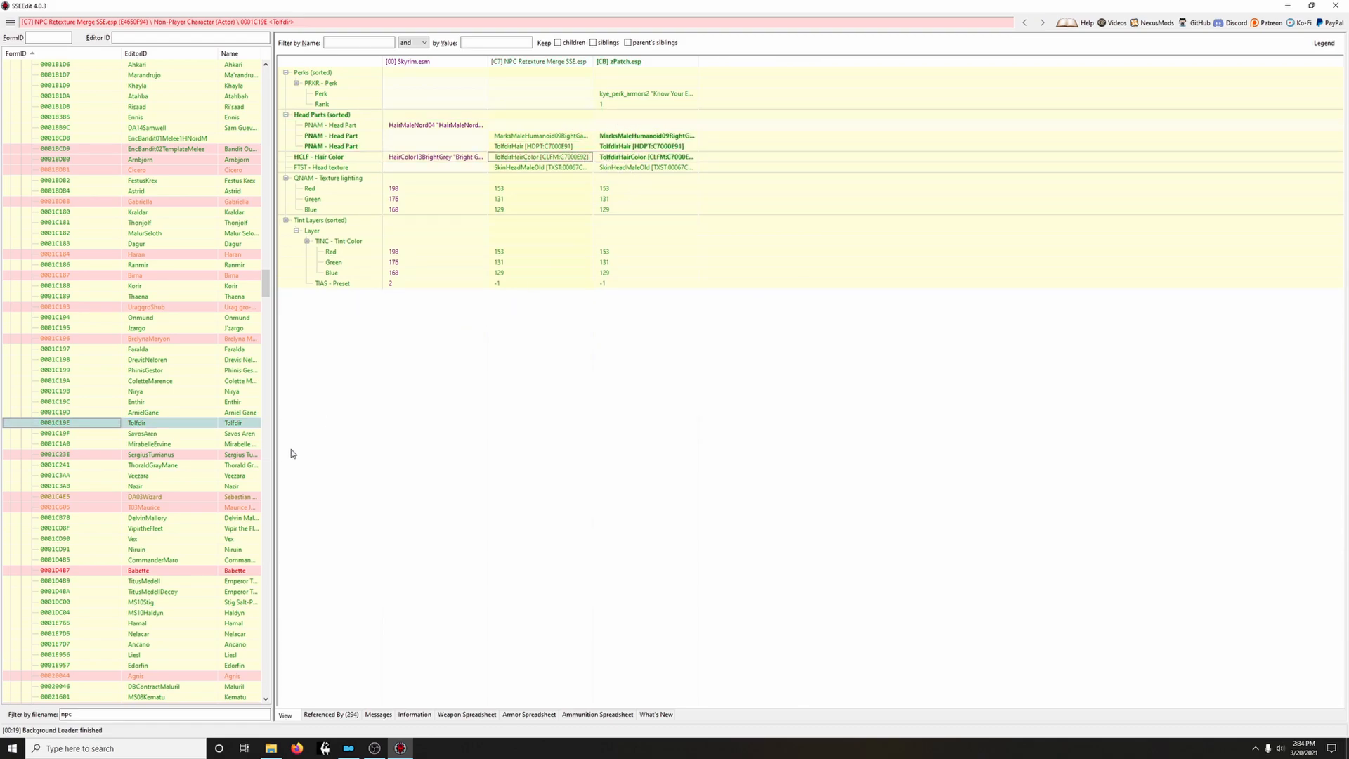
Copy dunAnsilvundLuahAlSkaven's texture lighting from NPC Retexture Merge SSE.esp into the Lexy's LoTD SE OMEGA patch and zPatch.esp
scroll(209, 510, down, 3)
click(169, 475)
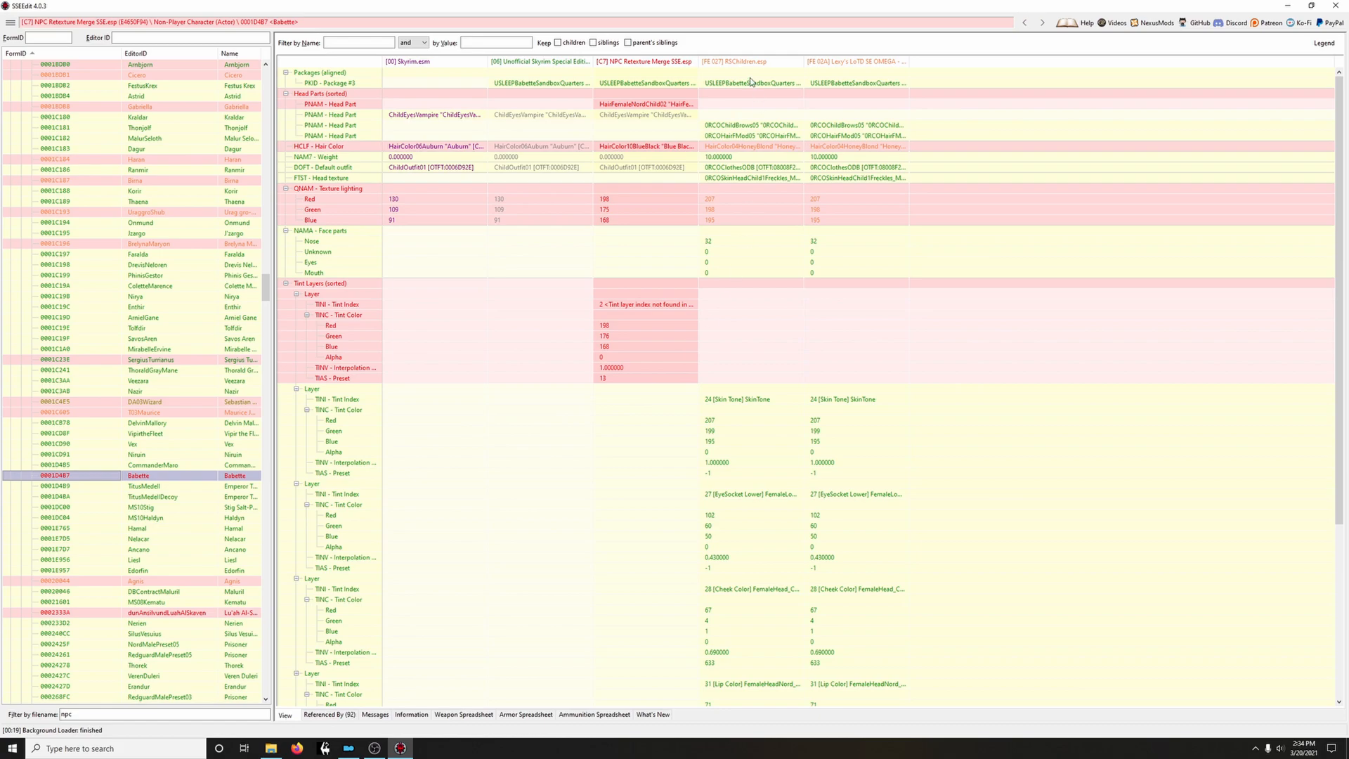
scroll(188, 564, down, 4)
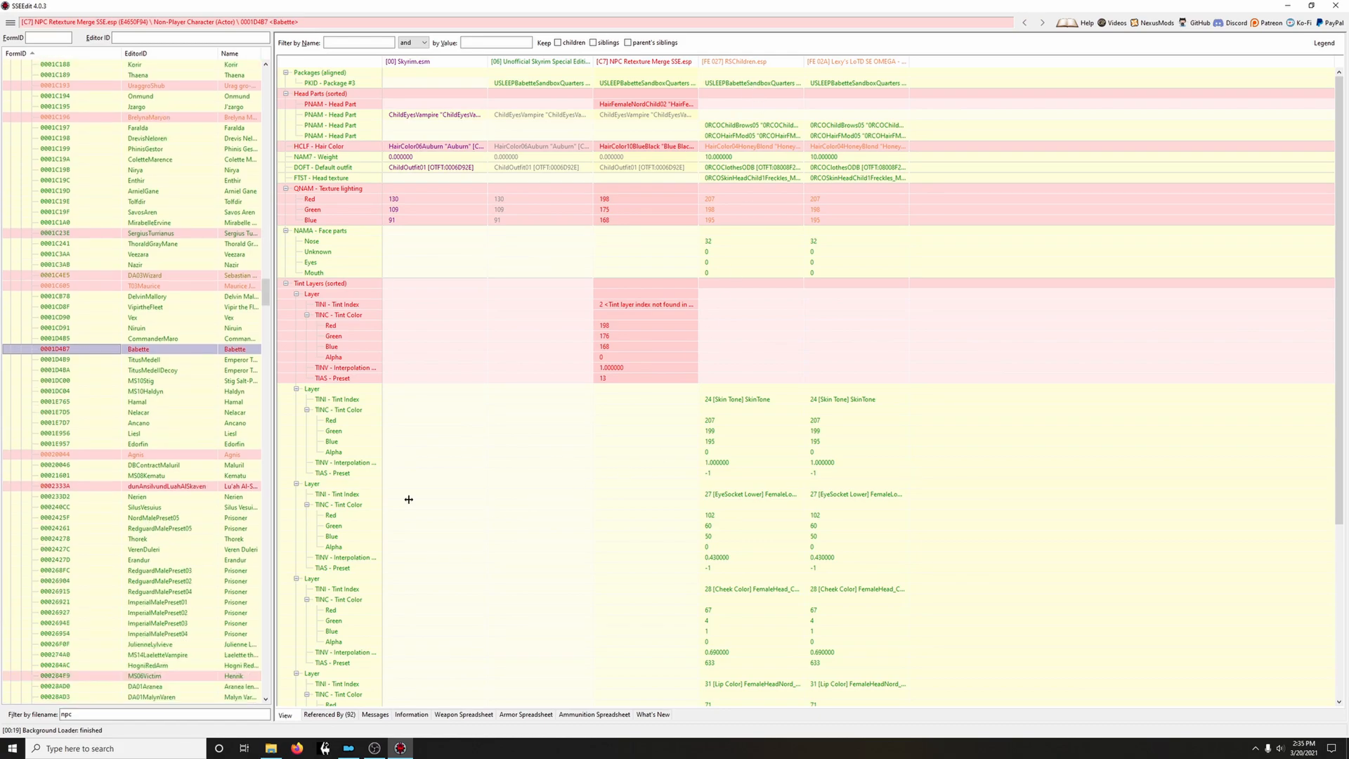
click(185, 484)
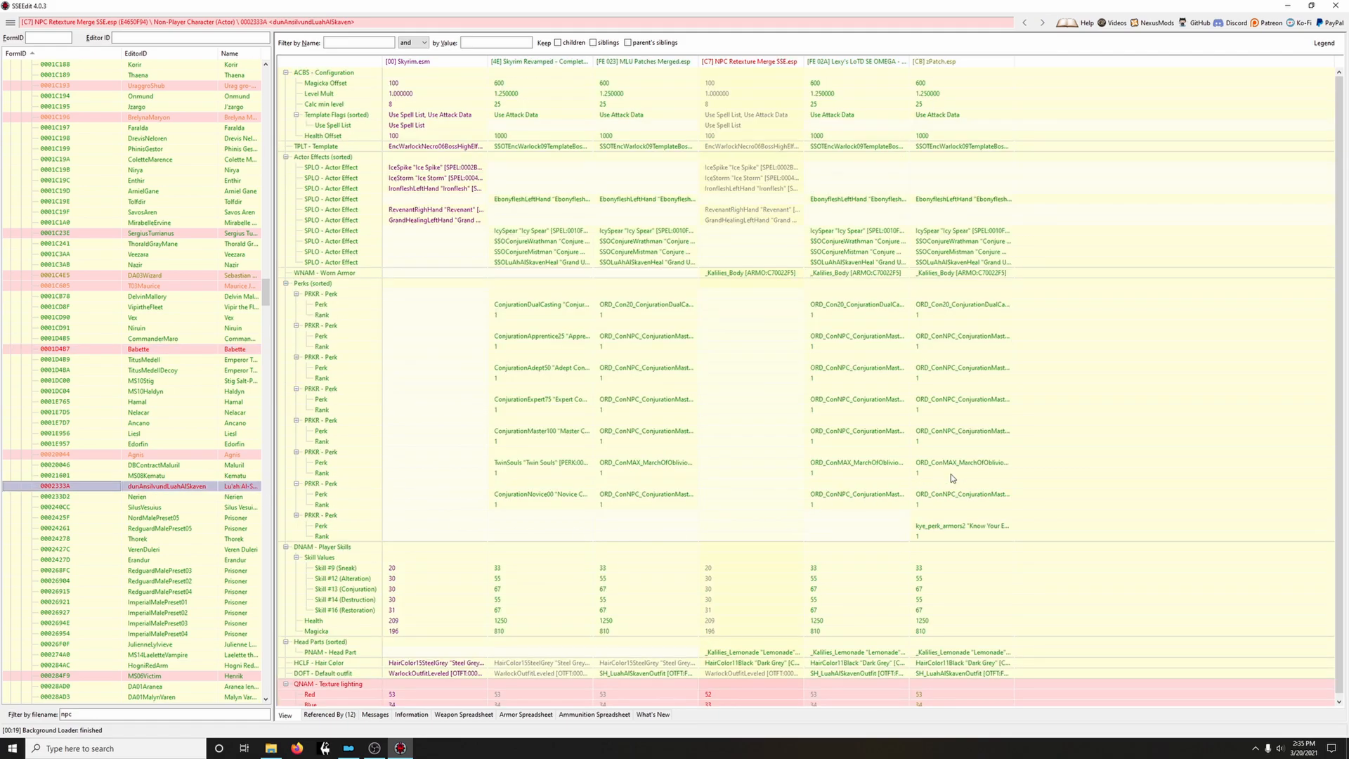
scroll(952, 478, down, 1)
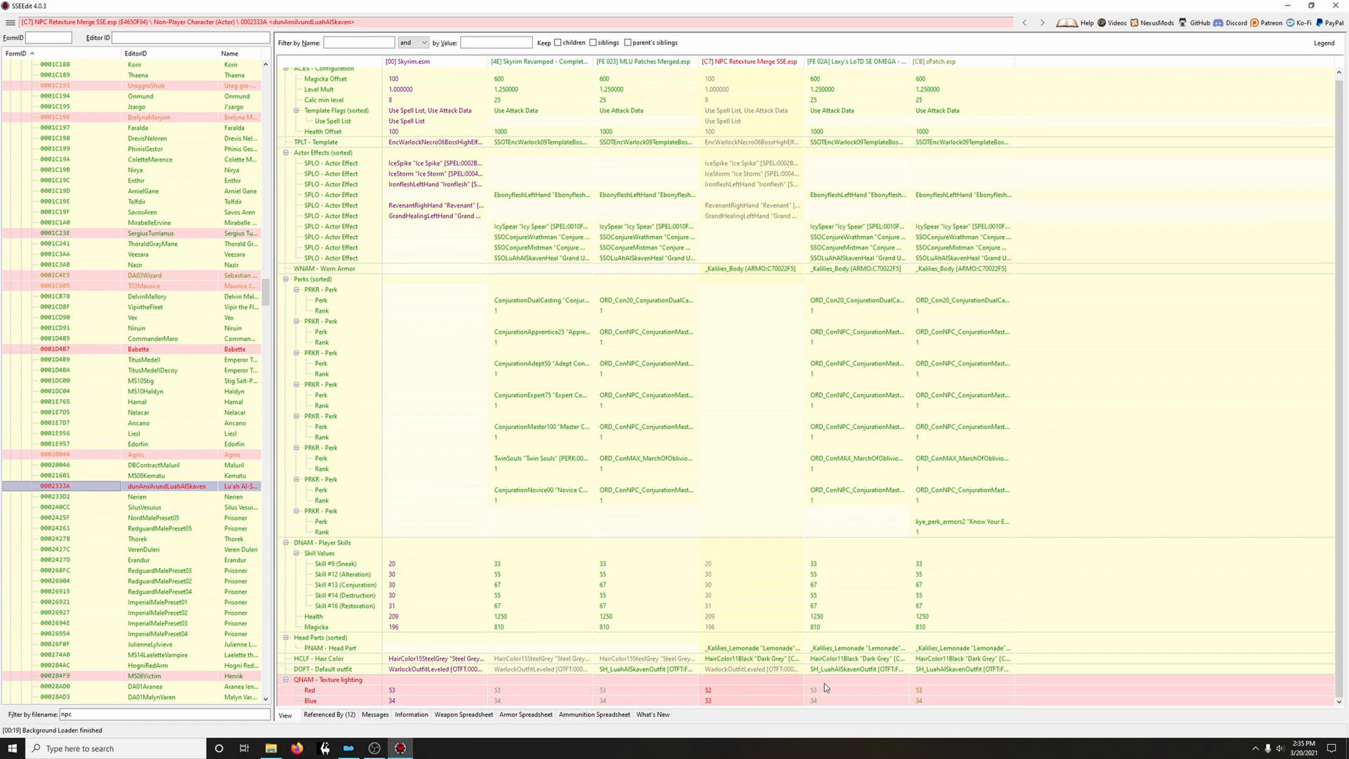
drag(793, 680, 836, 680)
drag(839, 681, 934, 681)
Copy EncBandit01TemplateMissile's face morph from NPC Retexture Merge SSE.esp into the Lexy's LoTD SE OMEGA patch and zPatch.esp
scroll(205, 599, down, 20)
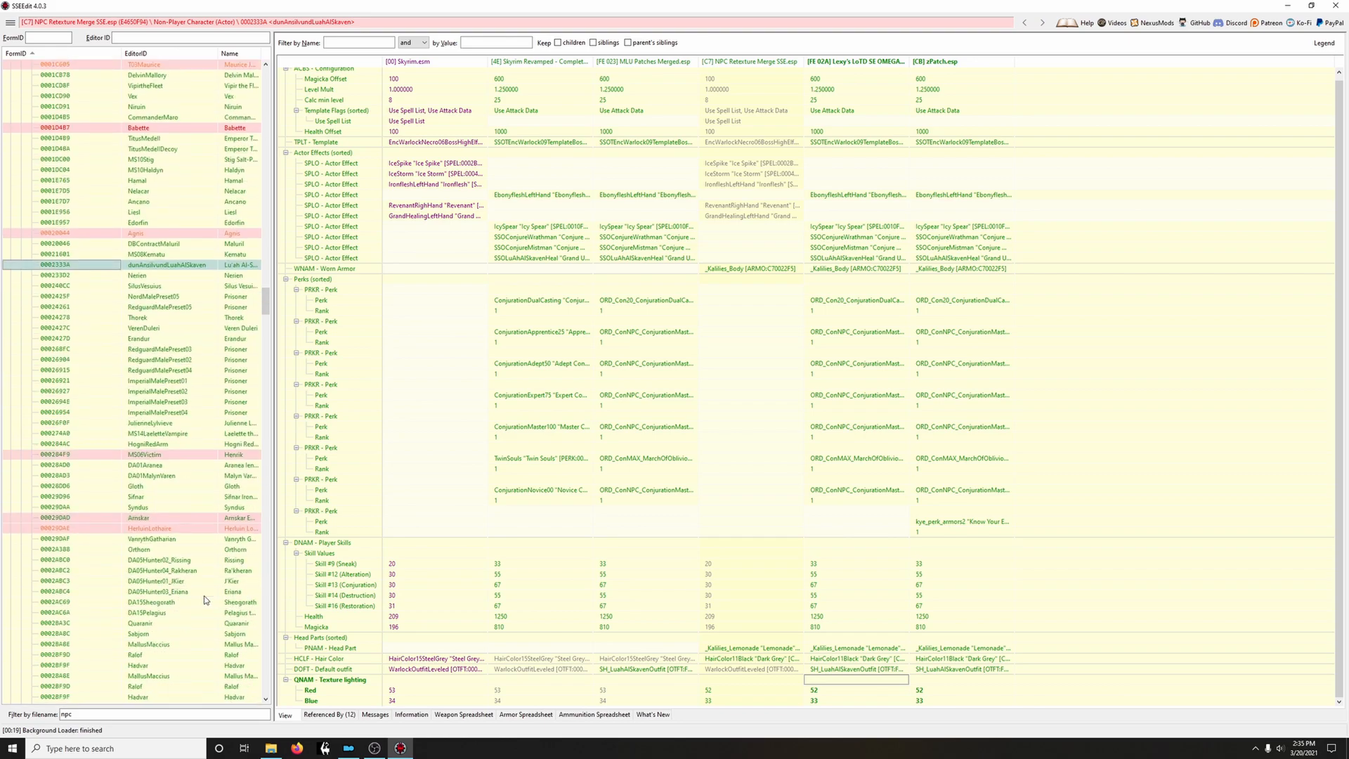
scroll(206, 599, down, 10)
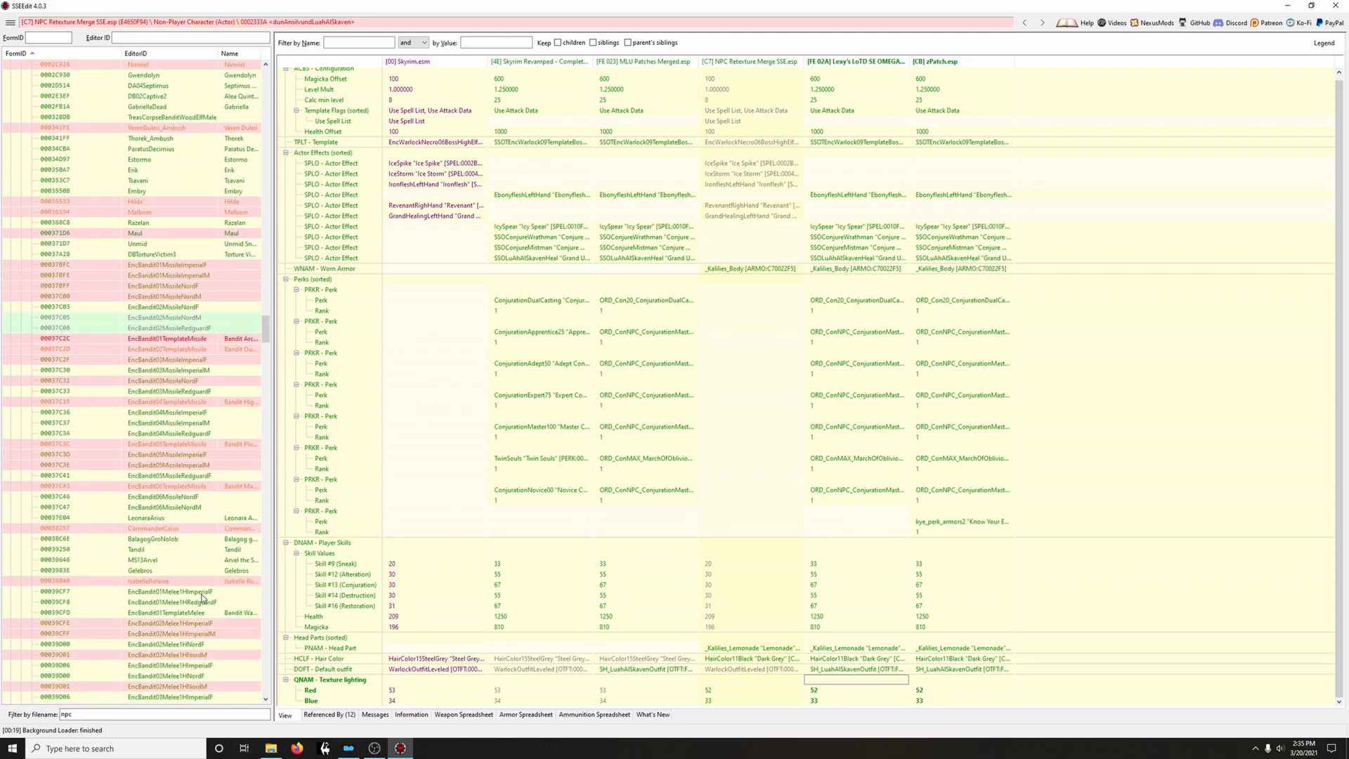
click(168, 275)
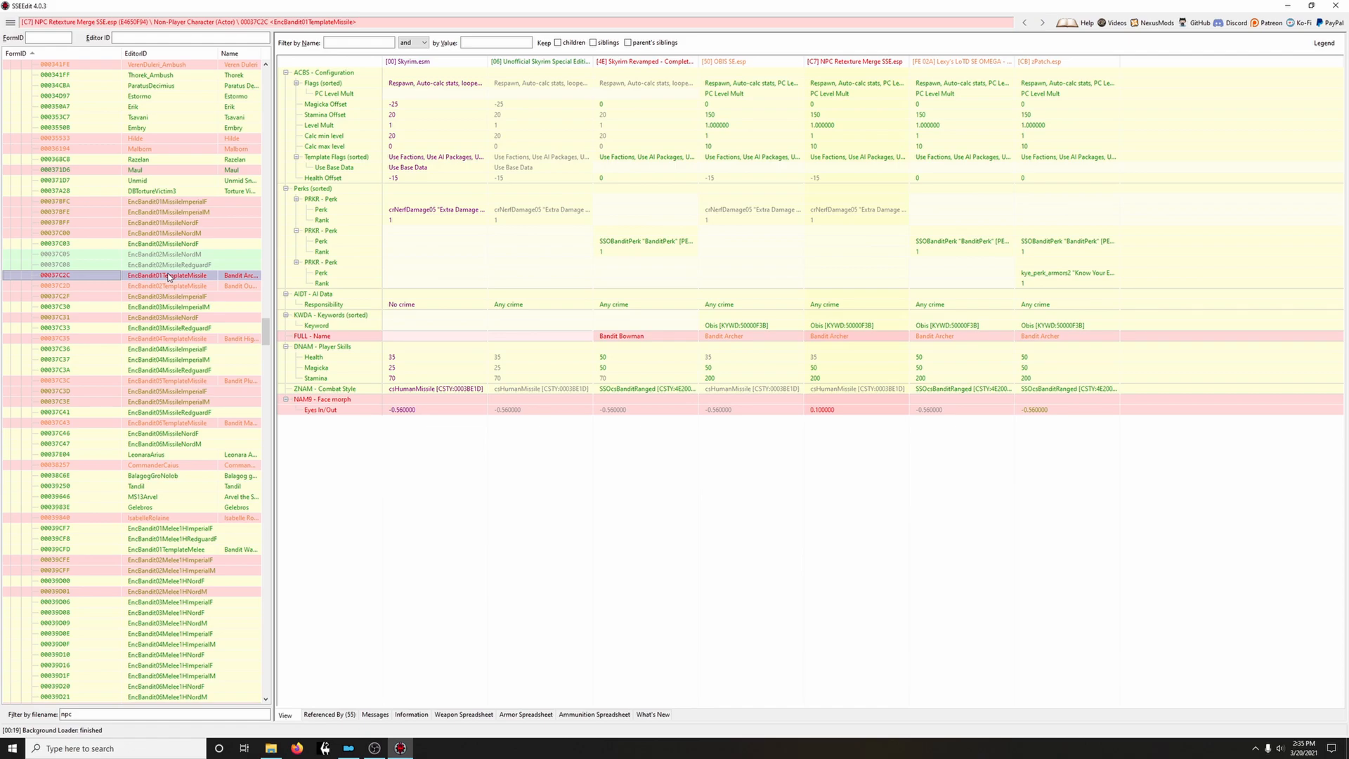
drag(900, 401, 1033, 404)
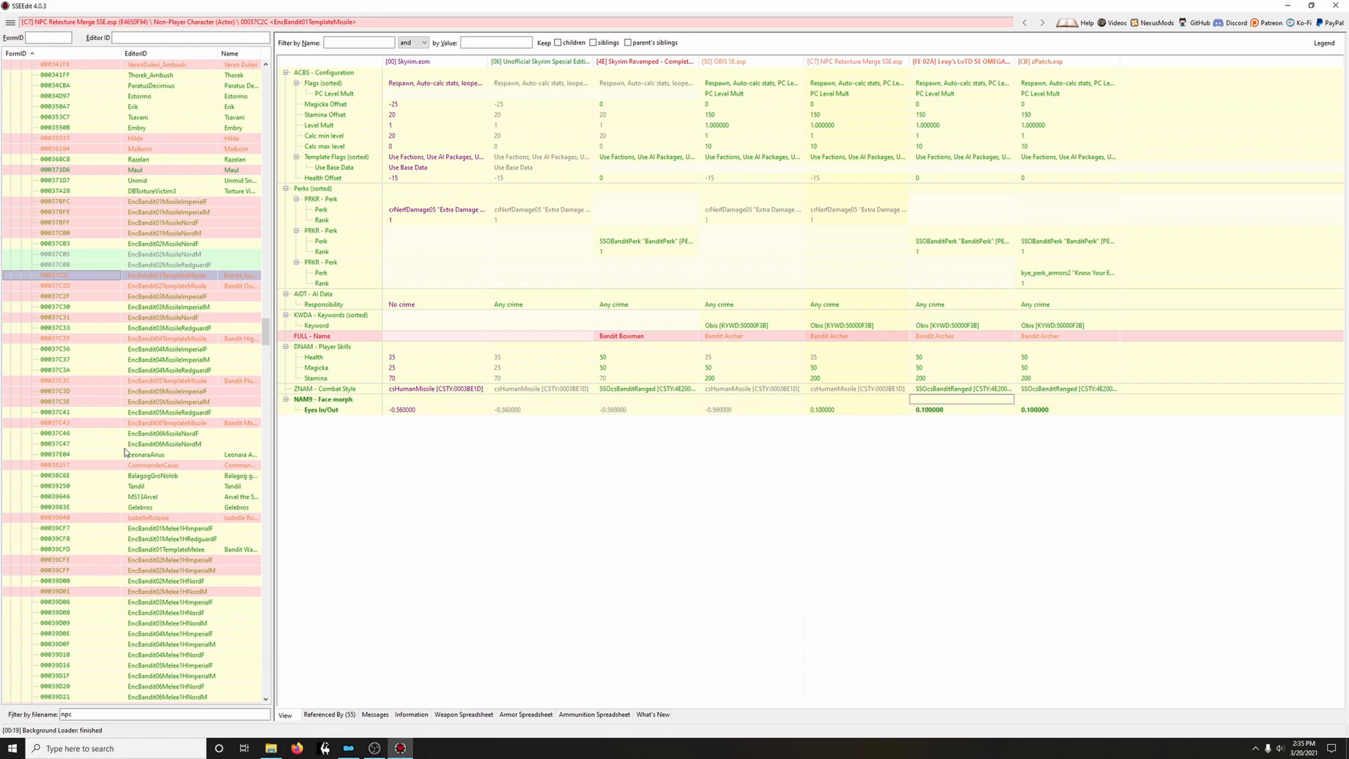
Examine the MG03Caller record for appearance conflicts between NPC Retexture Merge SSE.esp and the Lexy's LoTD SE OMEGA patch
scroll(164, 476, down, 20)
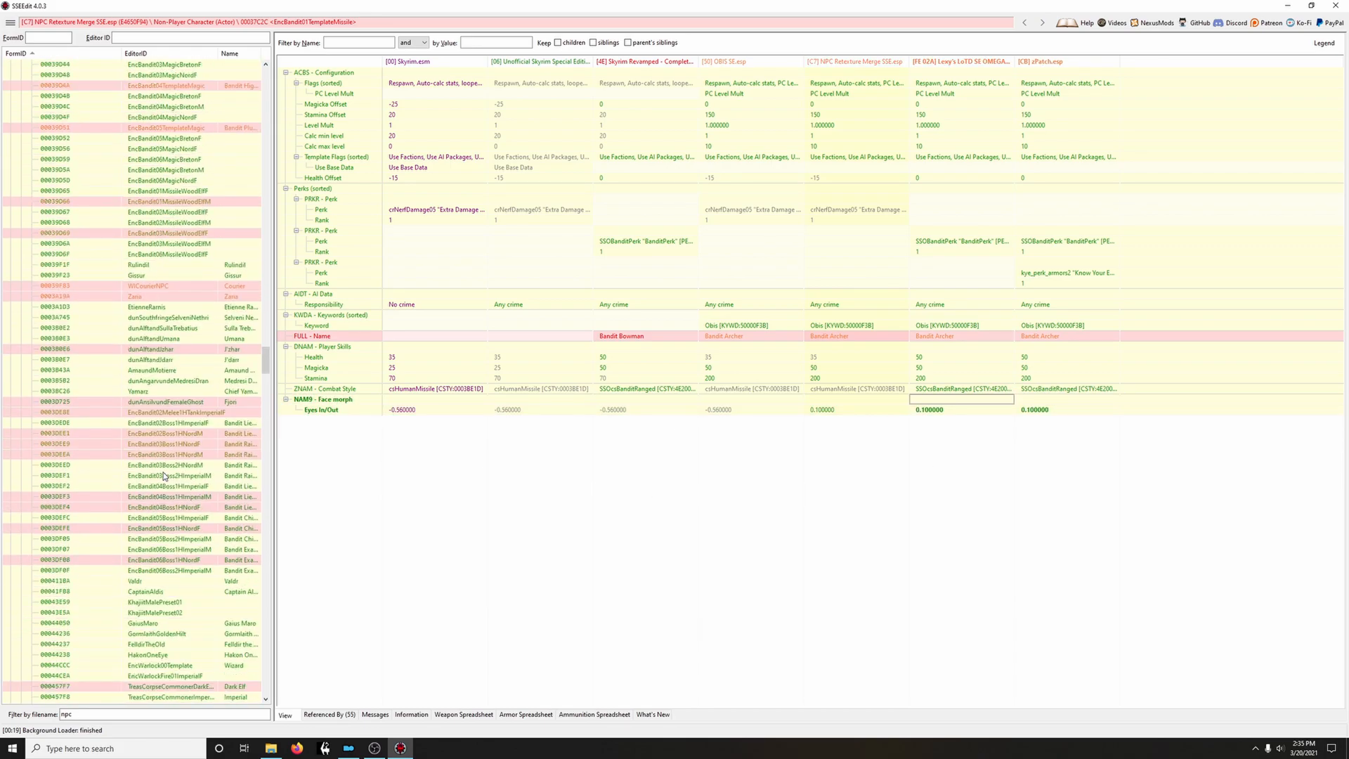
scroll(163, 470, down, 20)
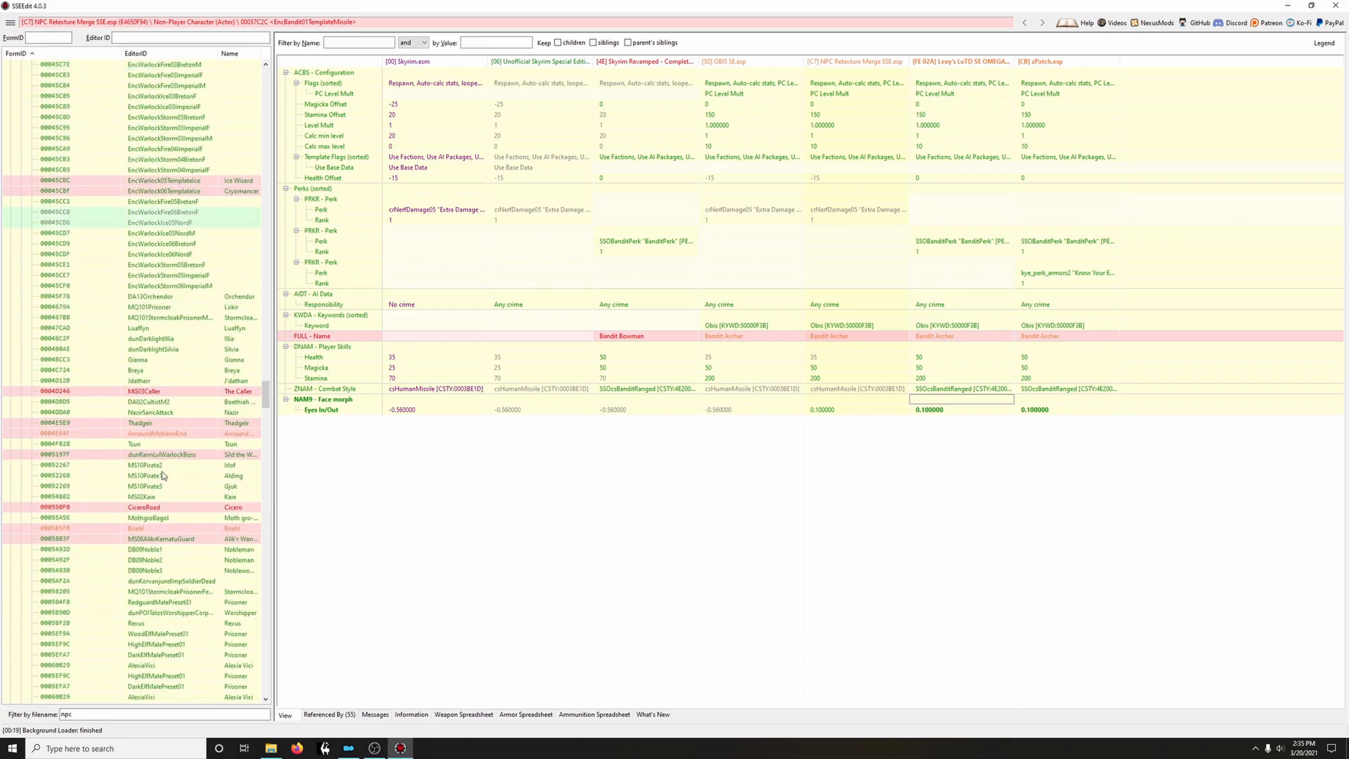
click(160, 296)
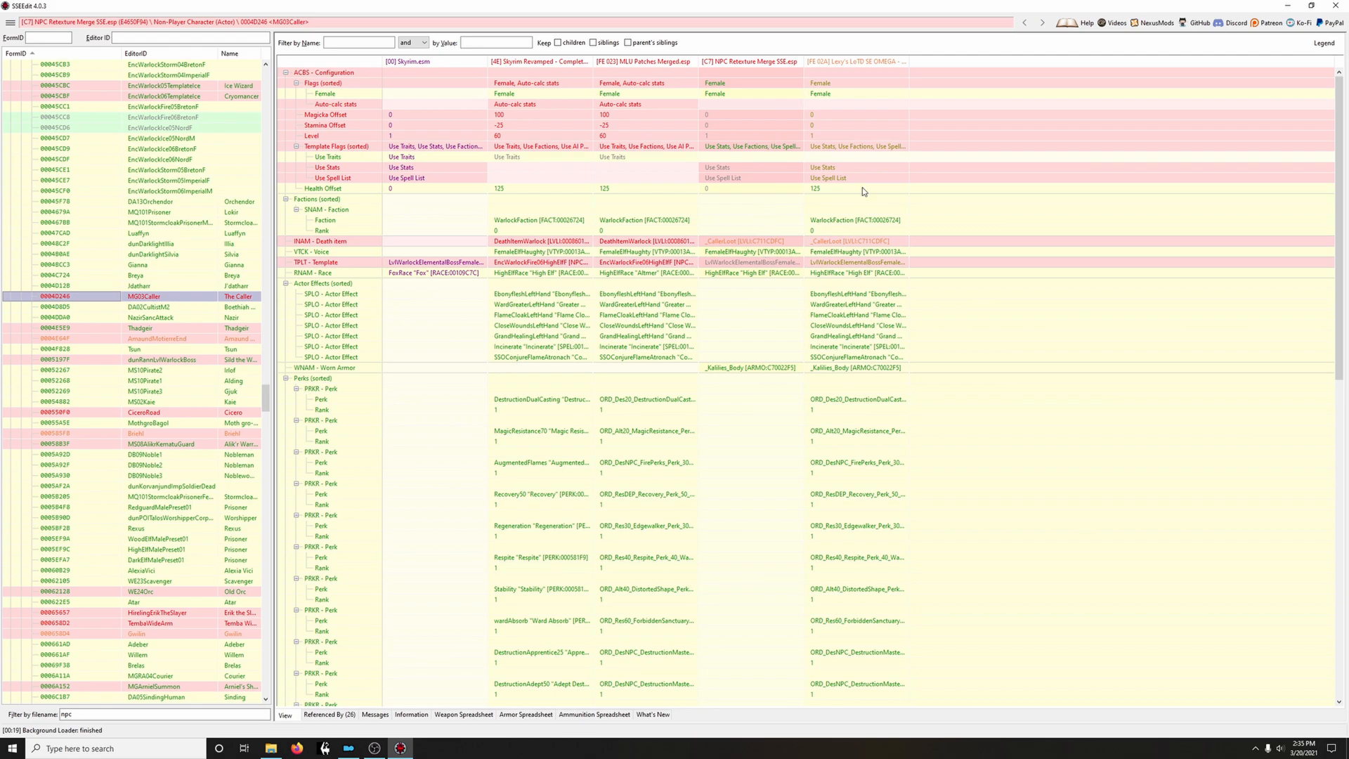
scroll(972, 448, down, 15)
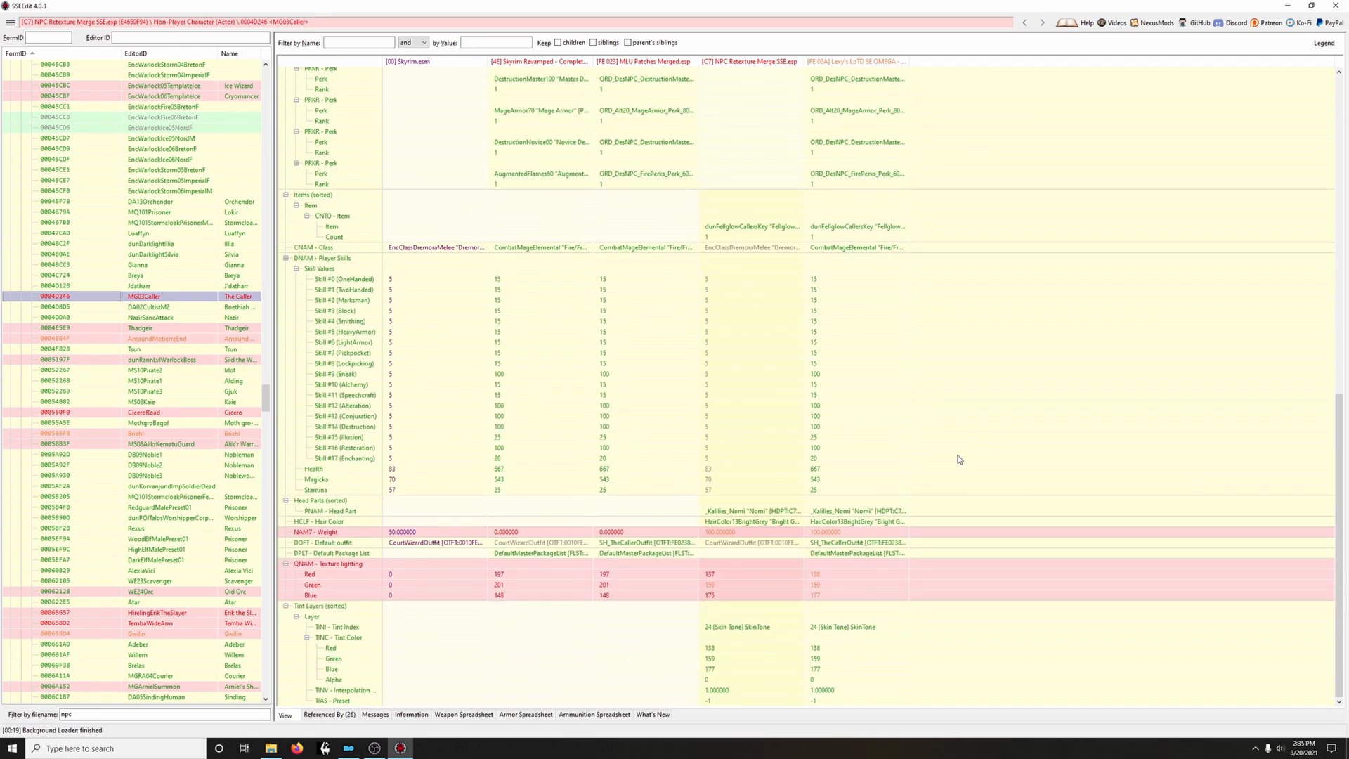
Copy CiceroRoad's worn armor, head parts, hair color and default outfit from NPC Retexture Merge SSE.esp into zPatch.esp
click(144, 413)
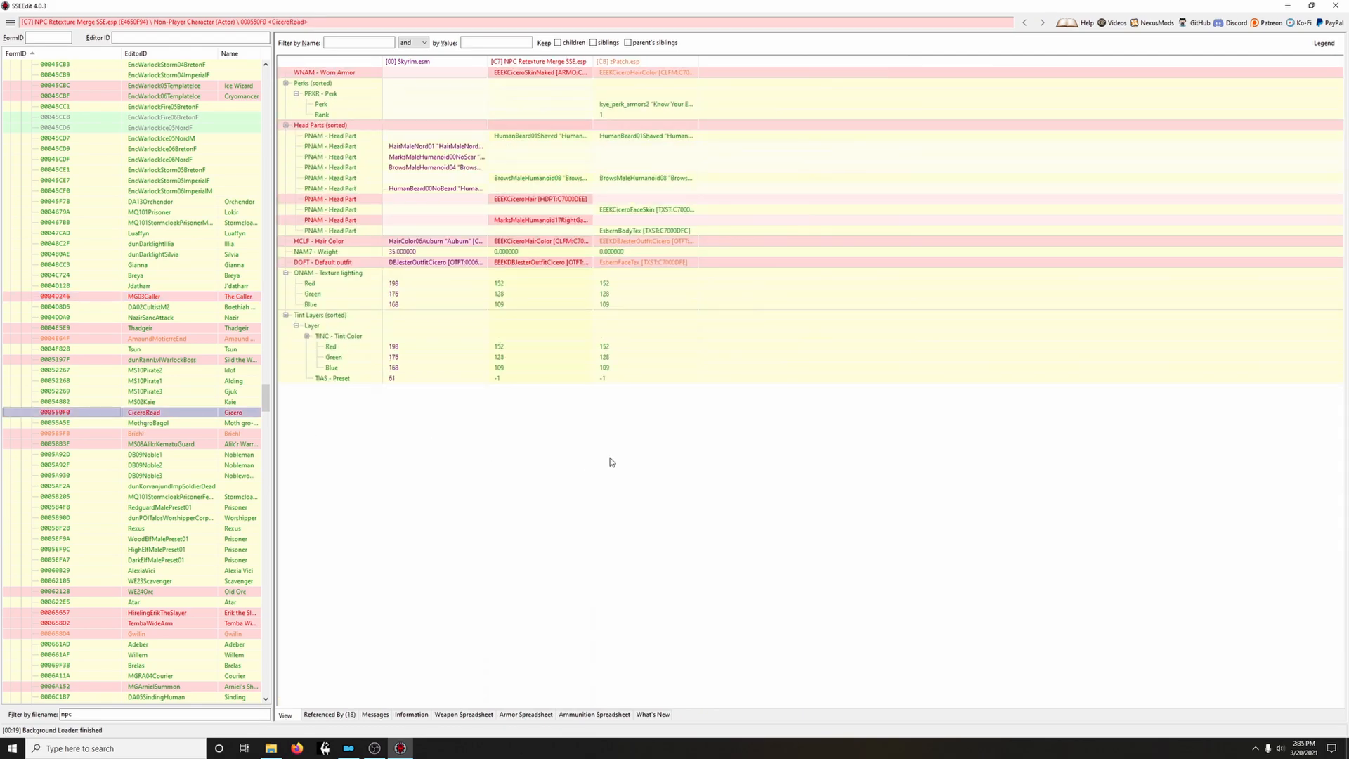
drag(586, 73, 630, 73)
drag(590, 126, 630, 151)
drag(588, 217, 613, 247)
Examine the HirelingErikTheSlayer record for appearance conflicts between NPC Retexture Merge SSE.esp and the patch plugins
scroll(188, 500, down, 8)
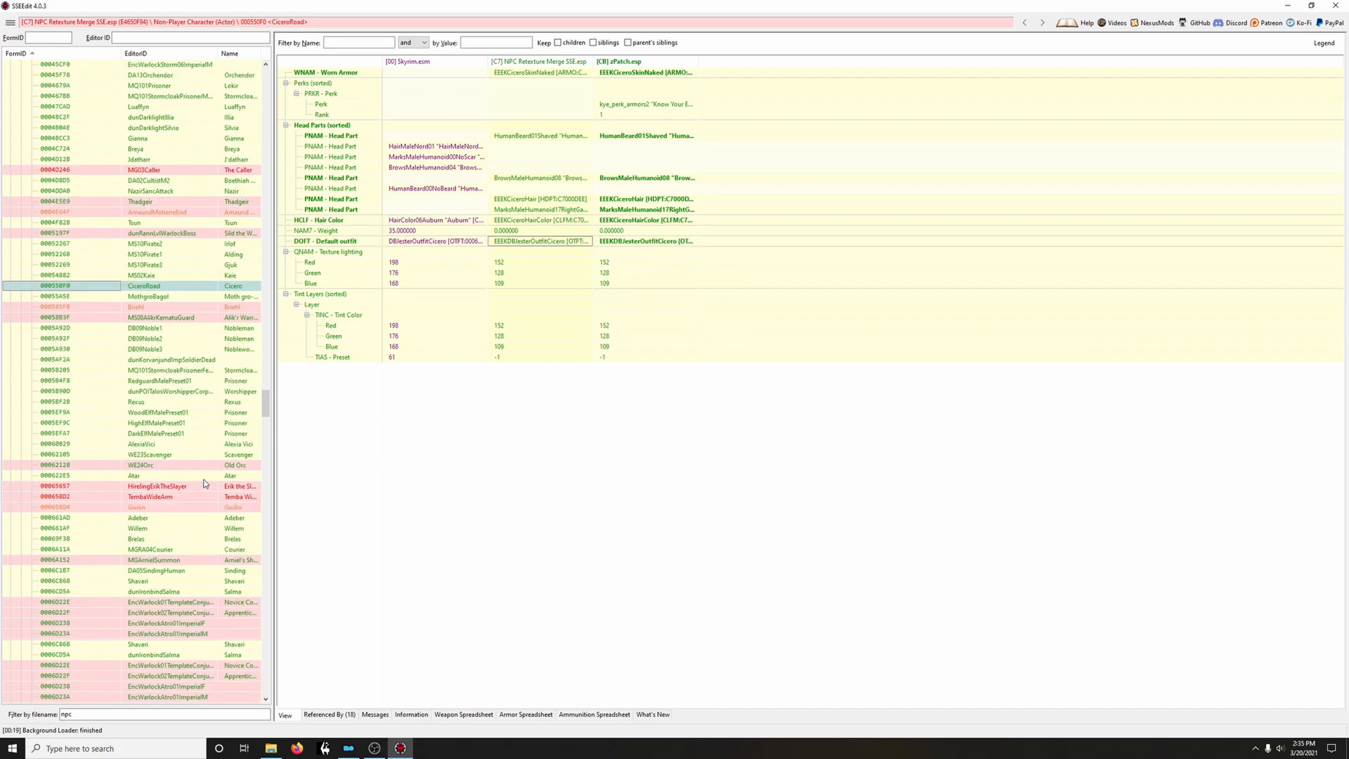
click(161, 359)
scroll(949, 479, down, 10)
scroll(949, 478, down, 3)
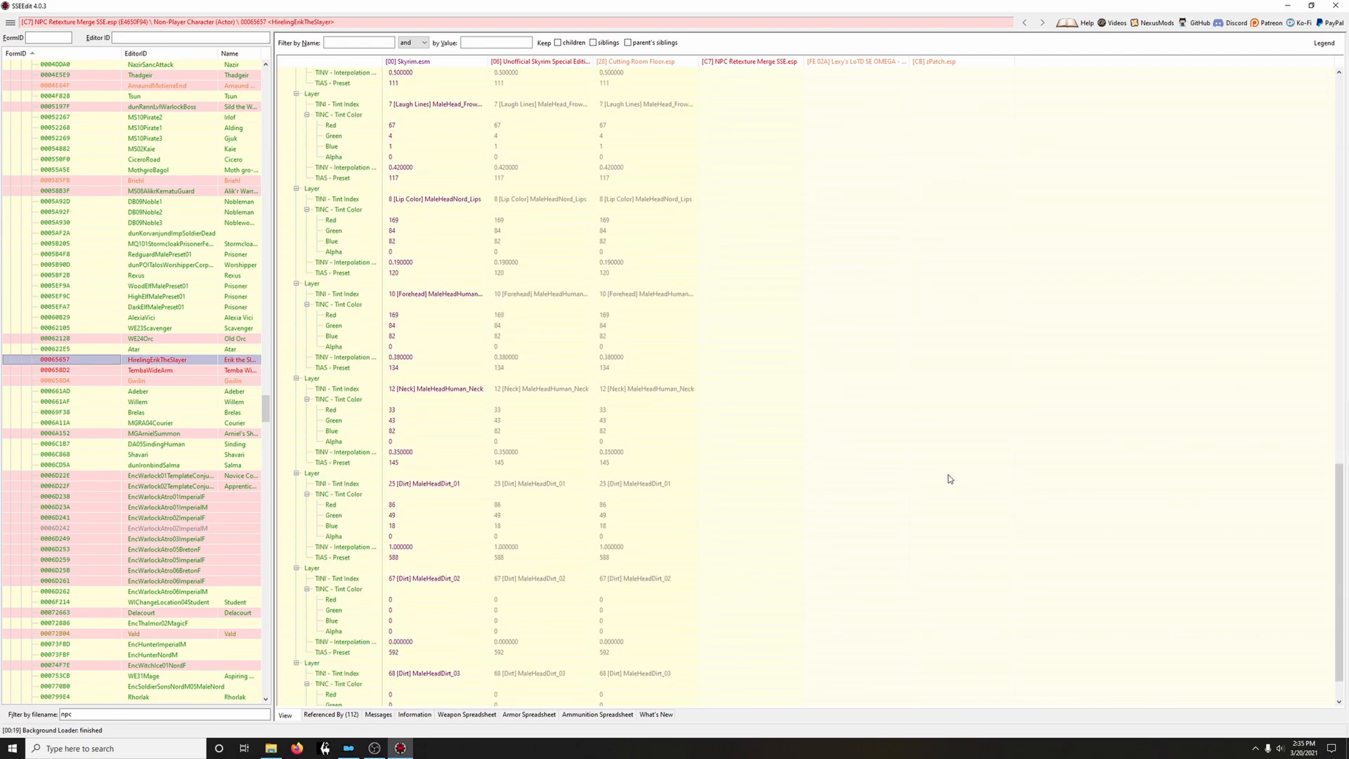
scroll(948, 477, up, 12)
scroll(908, 475, up, 11)
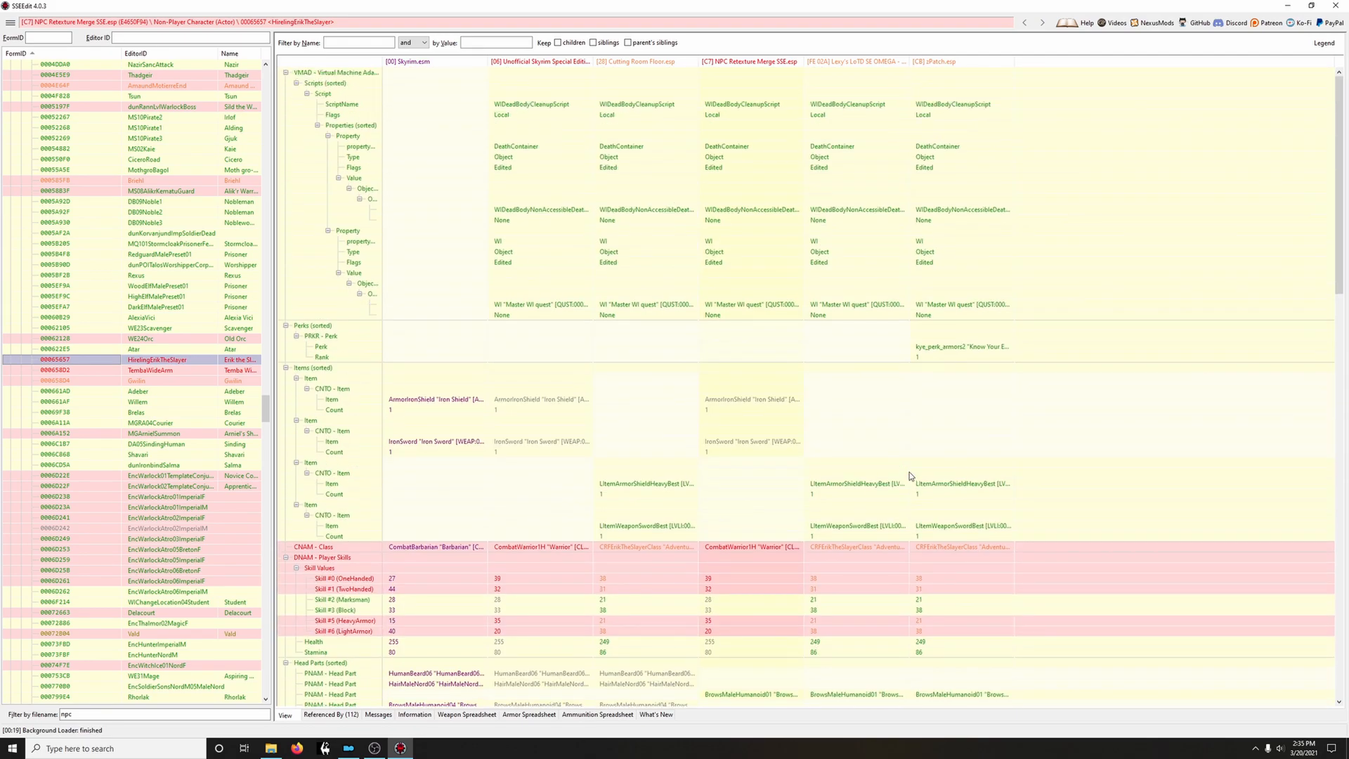
Copy TembaWideArm's worn armor, head parts, default outfit and sleeping outfit from NPC Retexture Merge SSE.esp into zPatch.esp
click(163, 371)
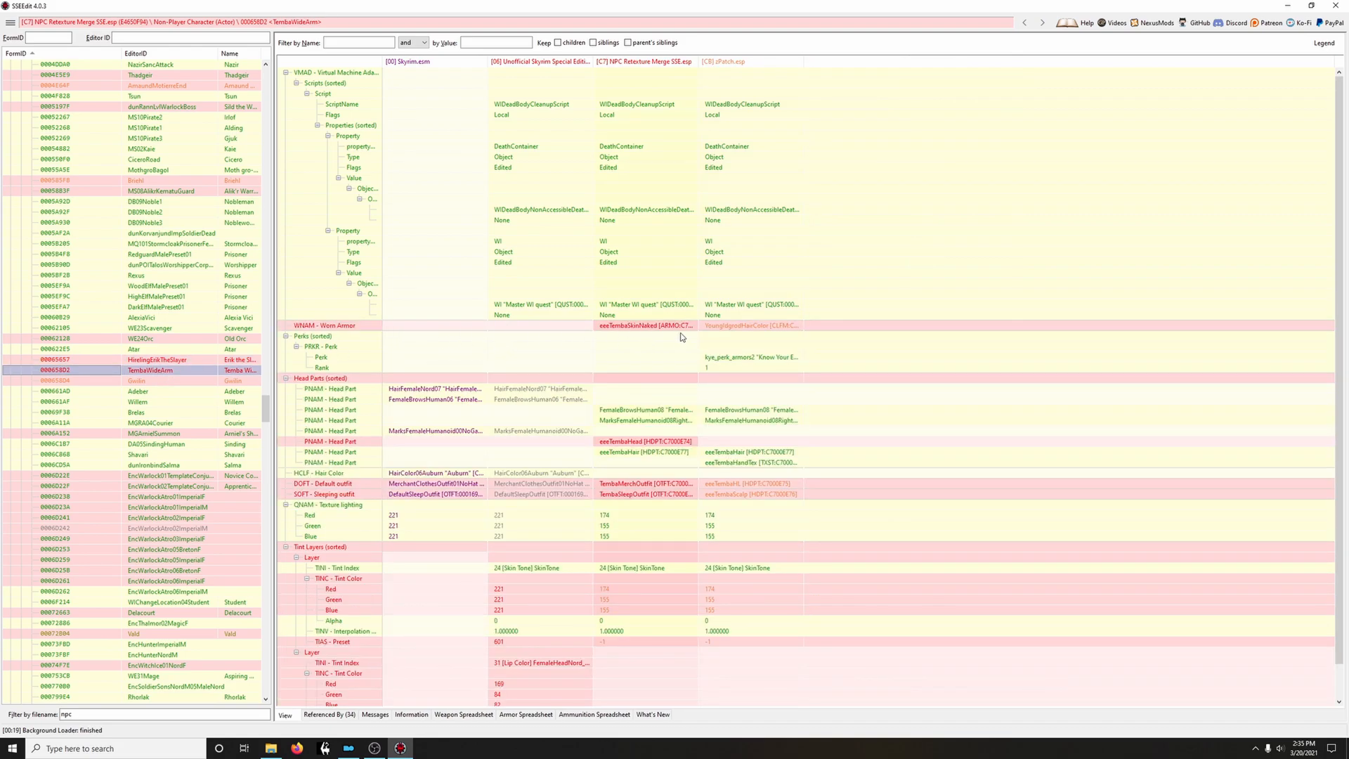
drag(685, 325, 744, 325)
drag(687, 385, 756, 415)
drag(693, 450, 743, 467)
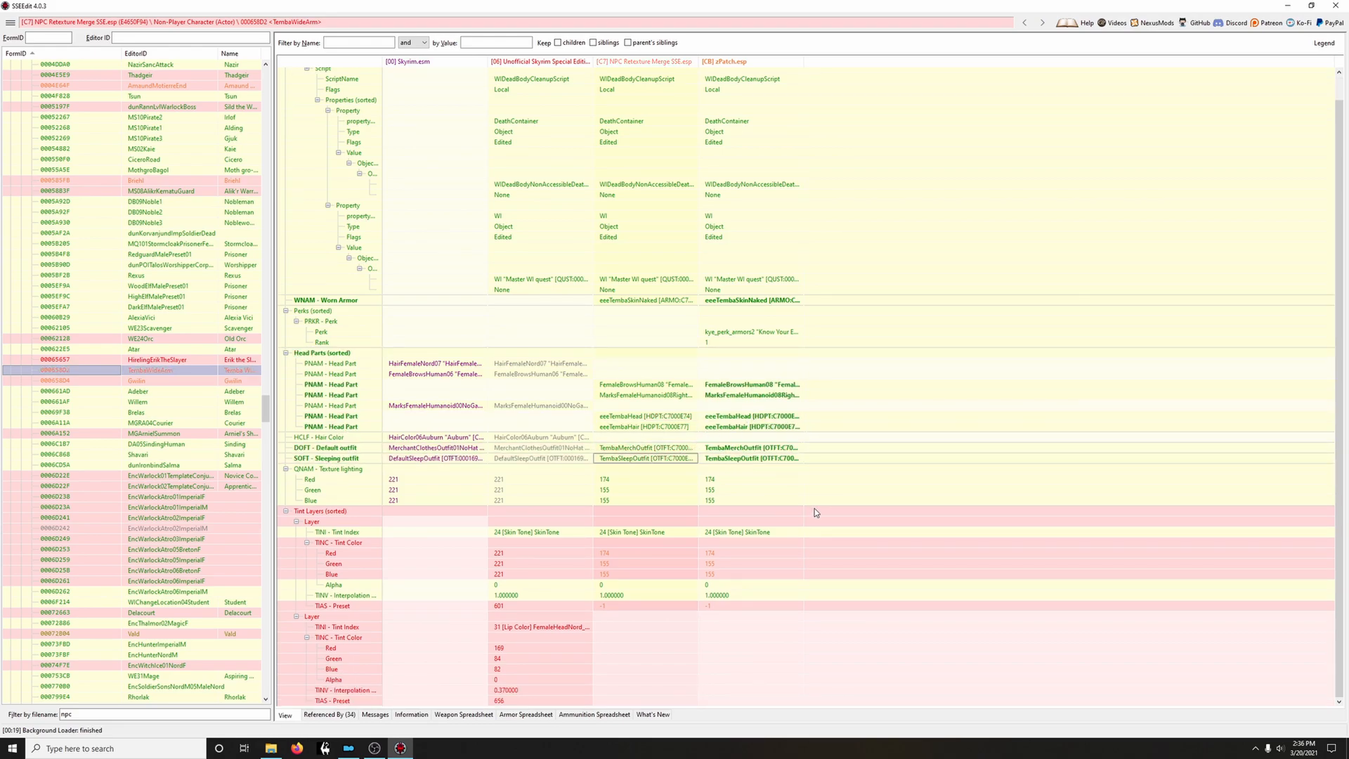
Examine the Uthgerd record for appearance conflicts between NPC Retexture Merge SSE.esp, the Bashed Patch and zPatch.esp
scroll(159, 455, down, 20)
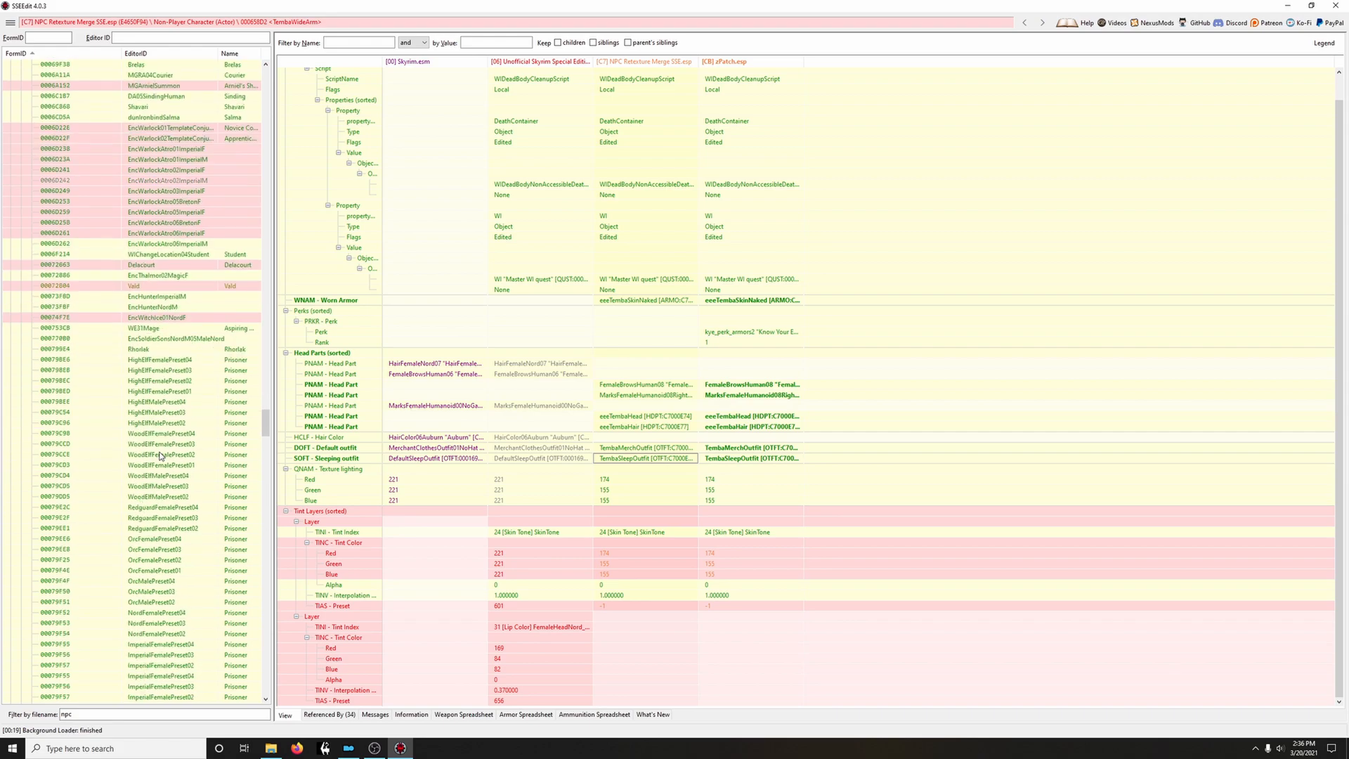
scroll(159, 455, down, 20)
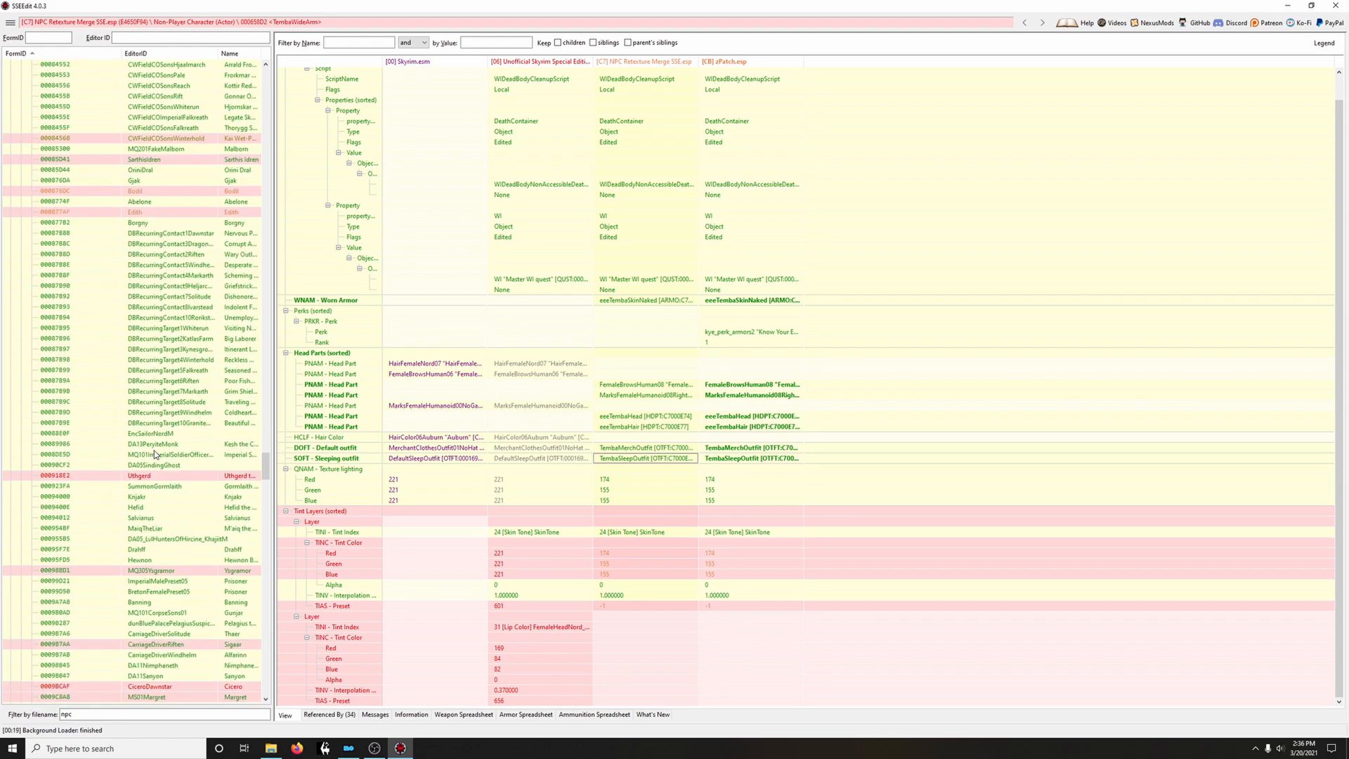
click(138, 349)
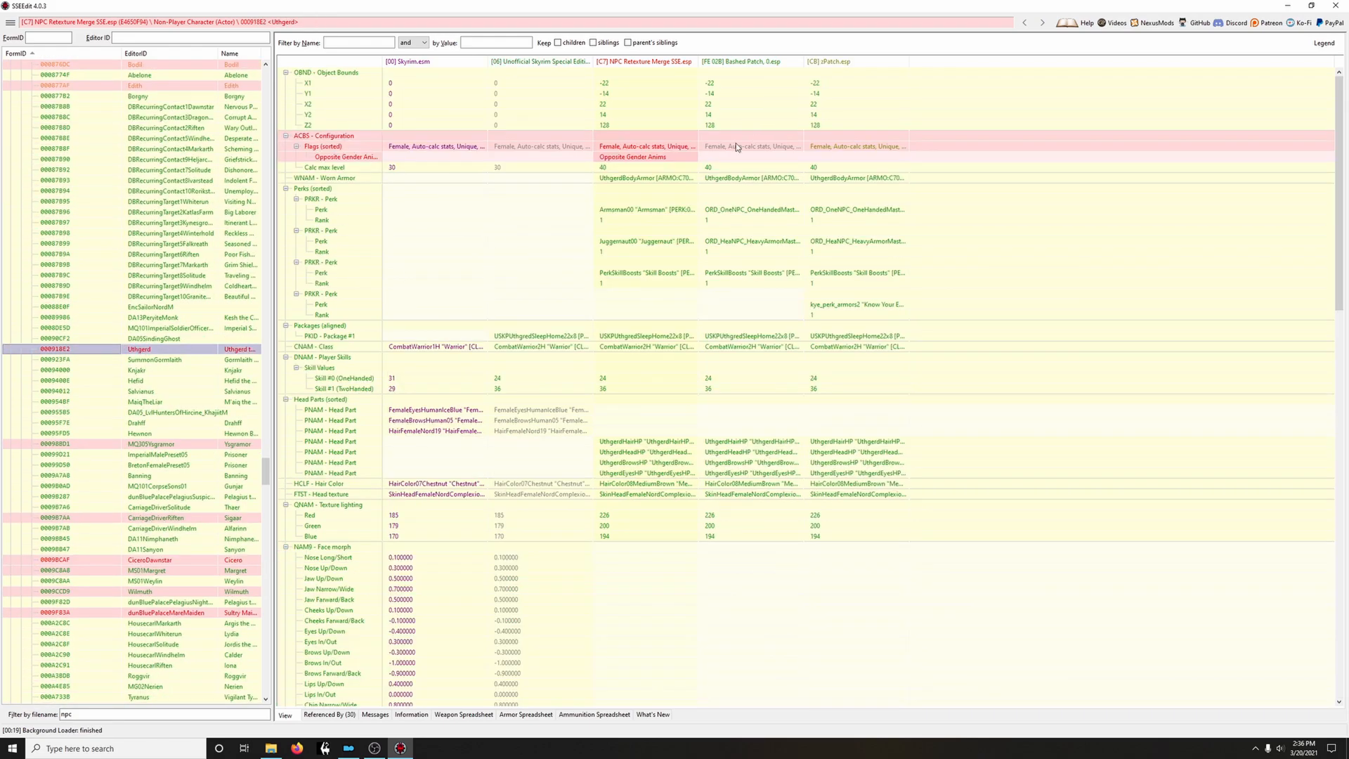
scroll(767, 354, down, 14)
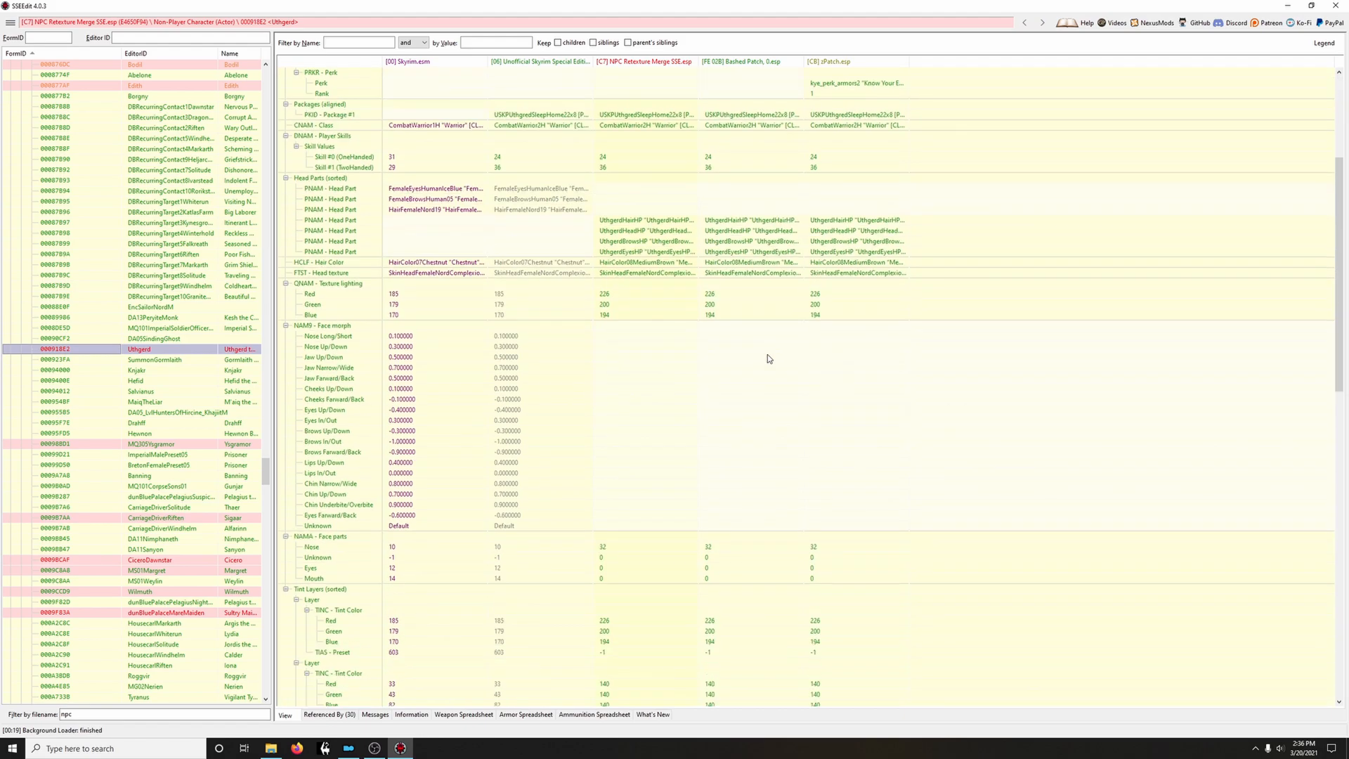
scroll(765, 357, down, 20)
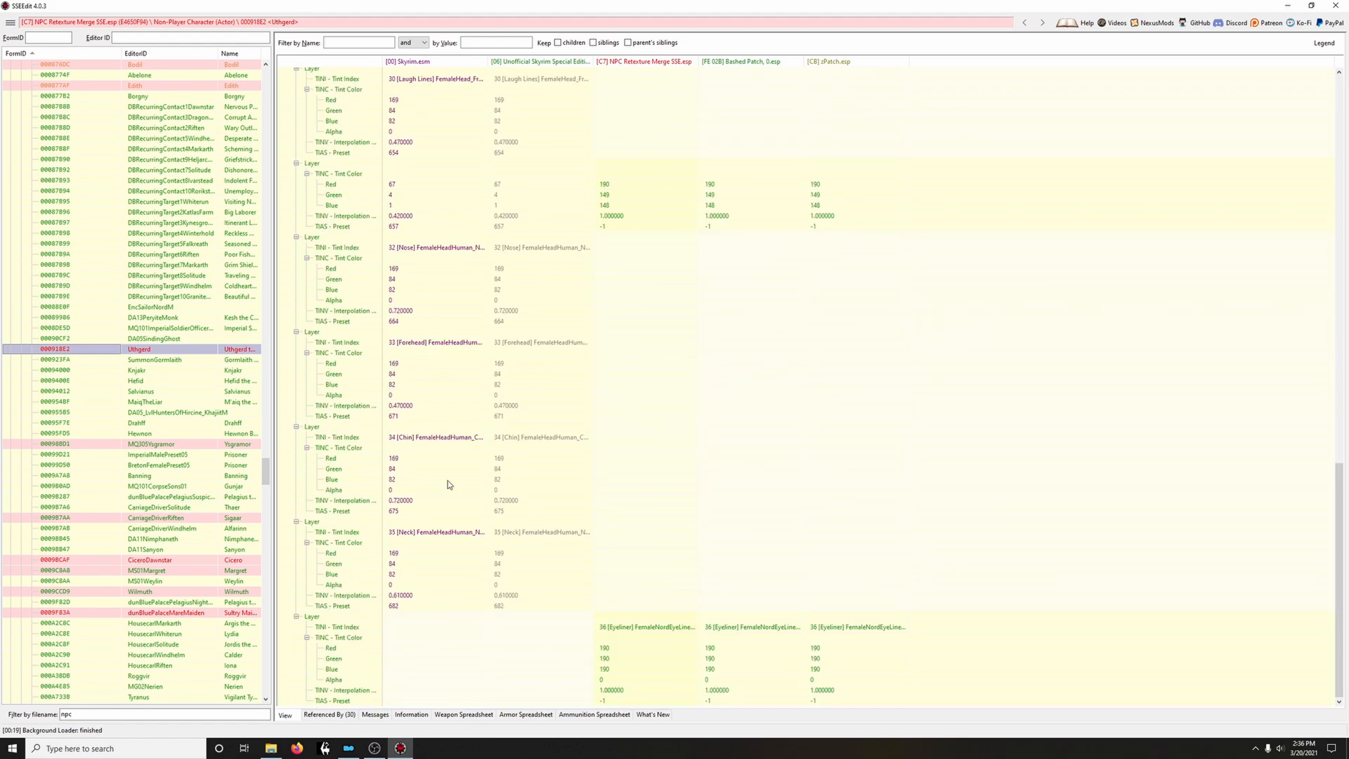
Copy CiceroDawnstar's worn armor, head parts, hair color and default outfit from NPC Retexture Merge SSE.esp into zPatch.esp
scroll(205, 510, down, 6)
click(153, 371)
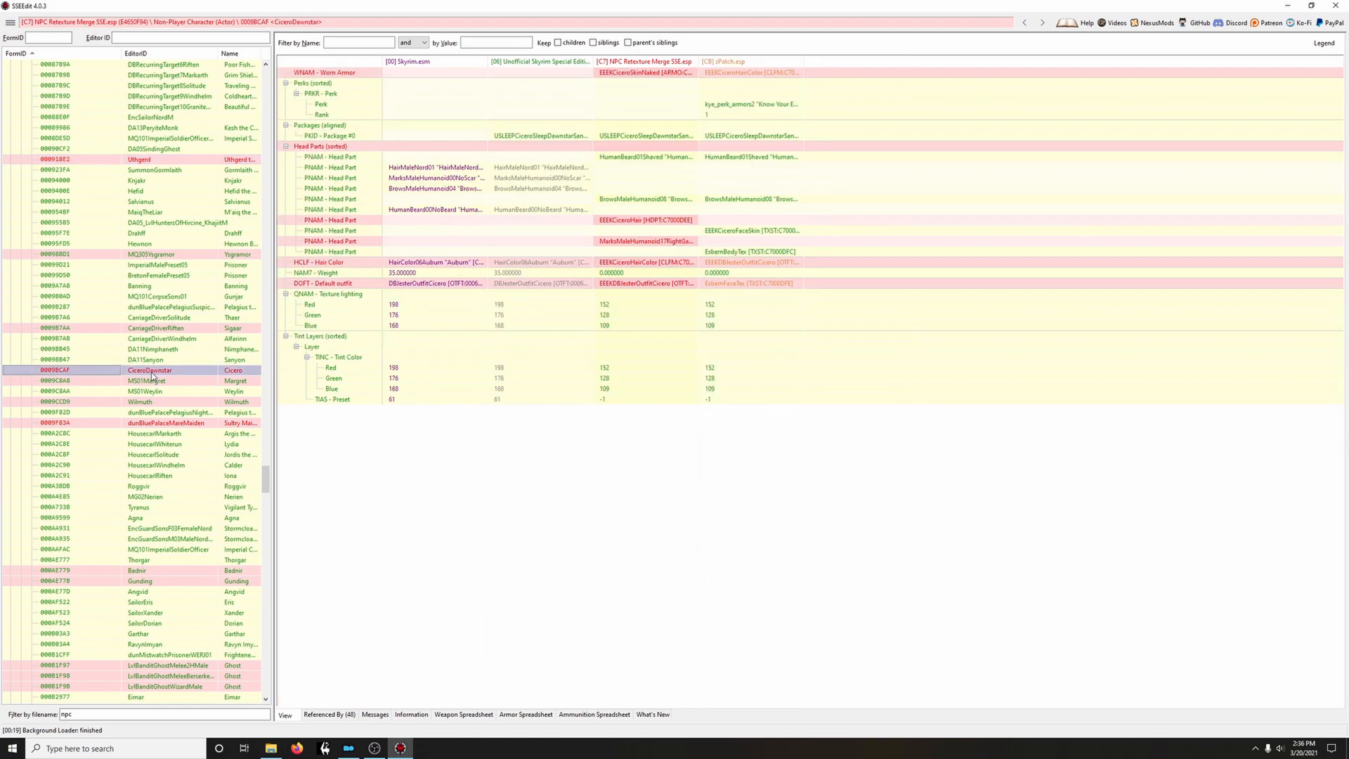
drag(690, 76, 734, 74)
drag(680, 148, 723, 149)
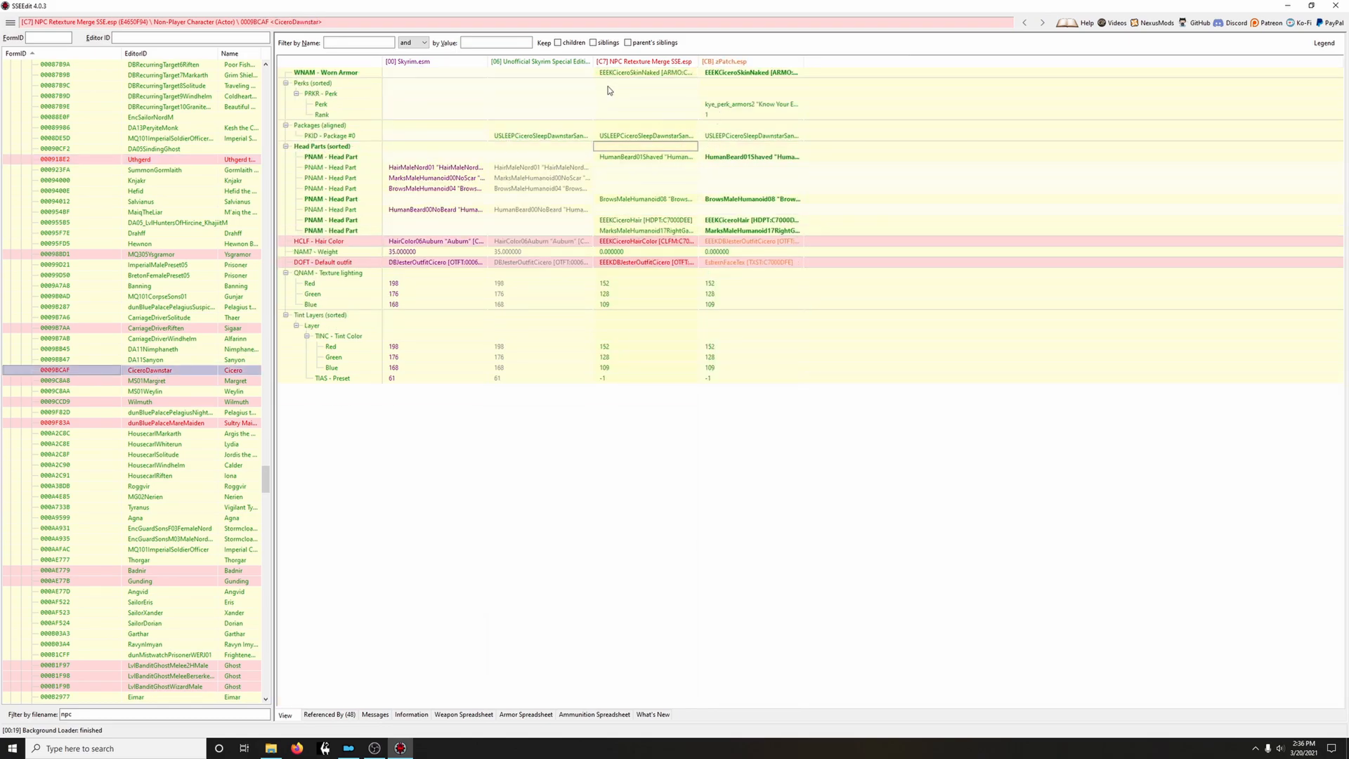
drag(689, 246, 721, 269)
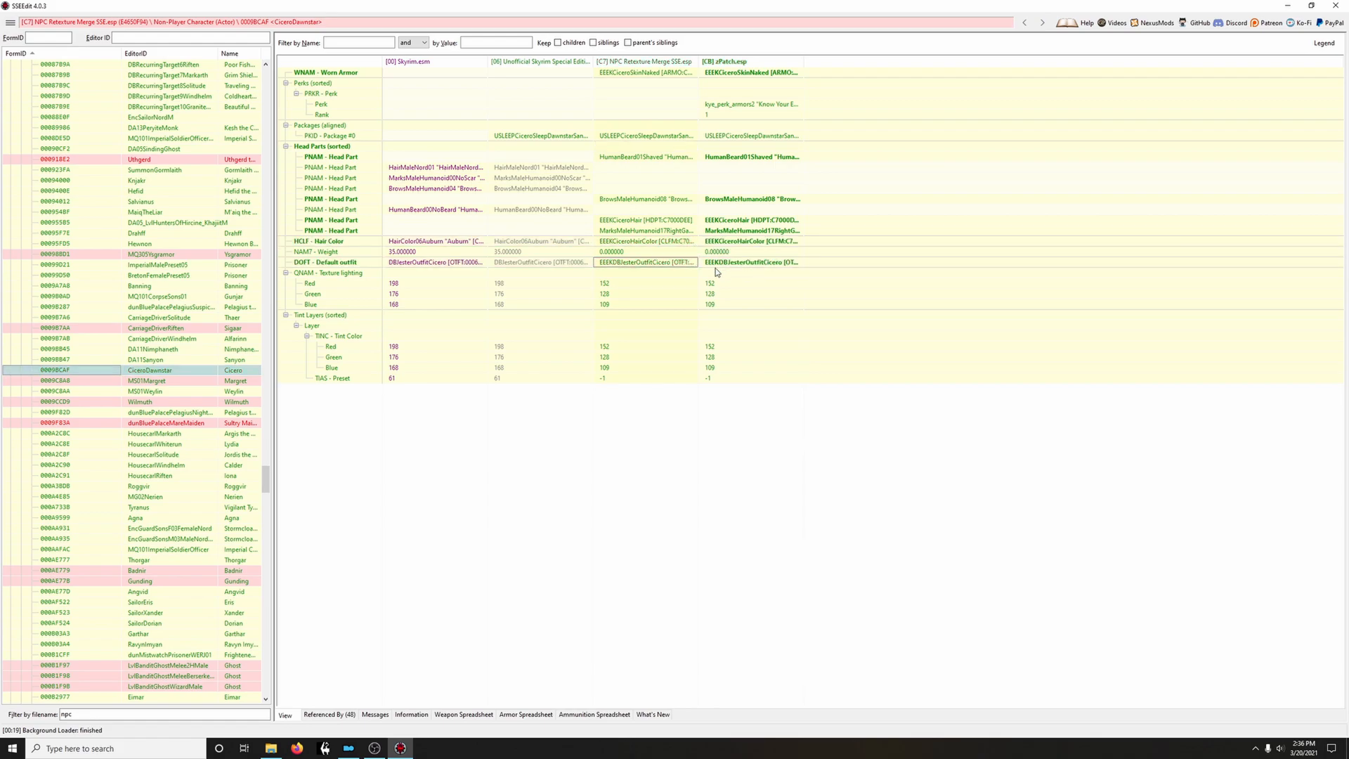
Examine the dunBluePalaceMareMaiden and HirelingBelrand records for appearance conflicts between NPC Retexture Merge SSE.esp and the patch plugins
click(173, 424)
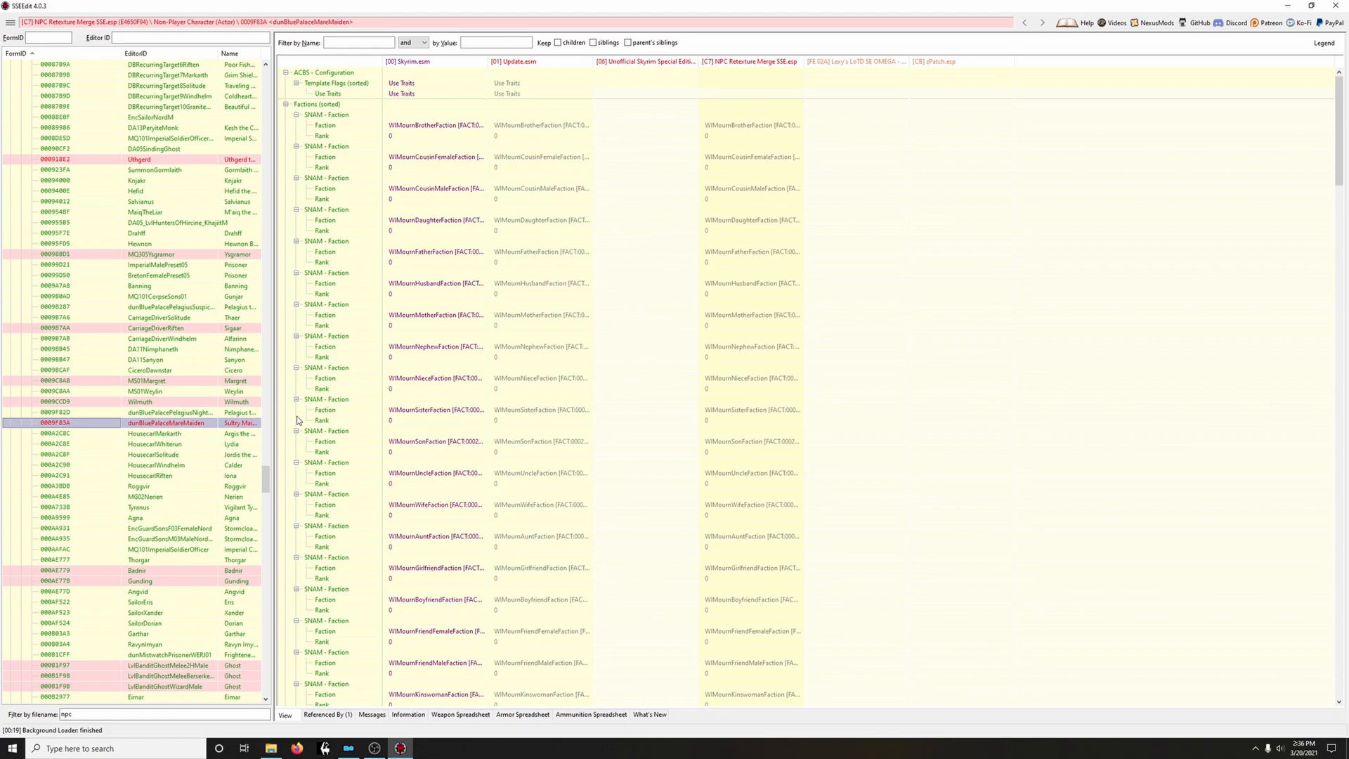
drag(1342, 216, 1345, 286)
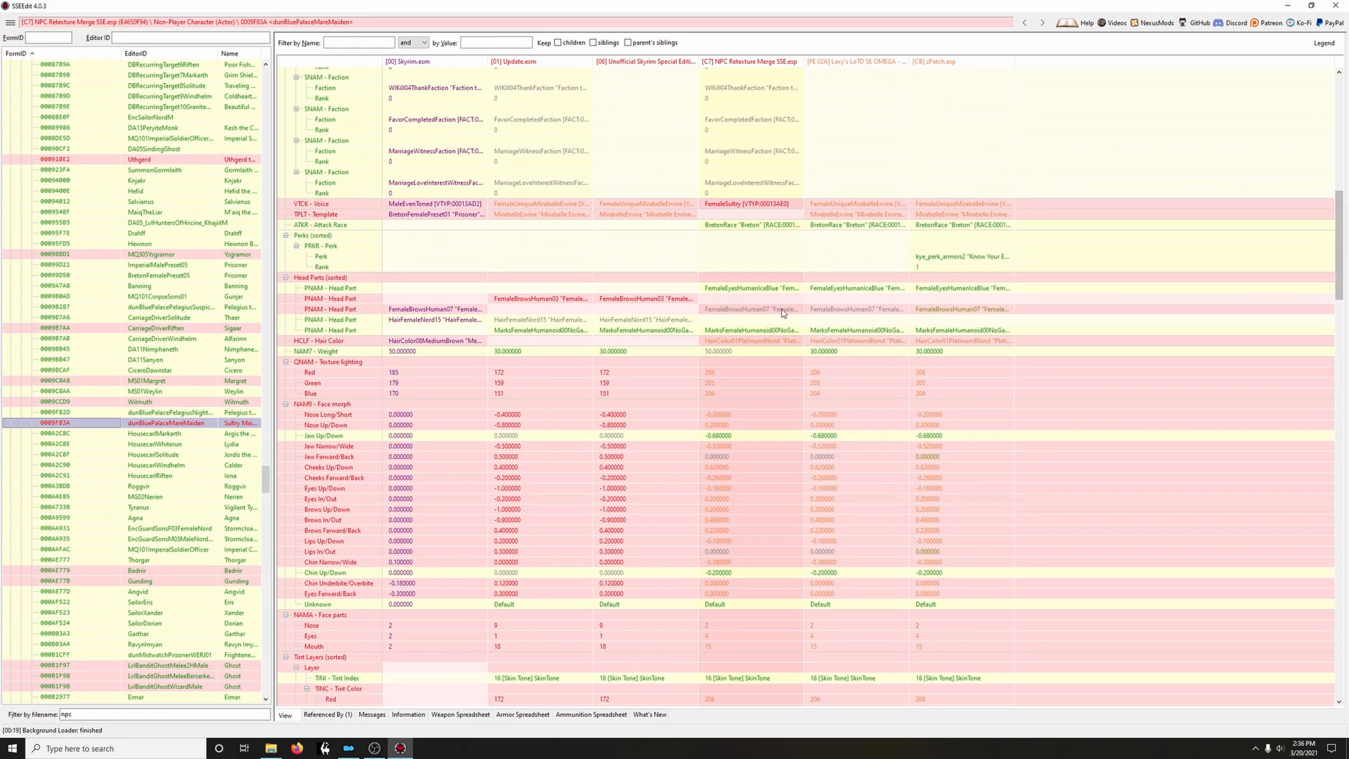
scroll(184, 549, down, 14)
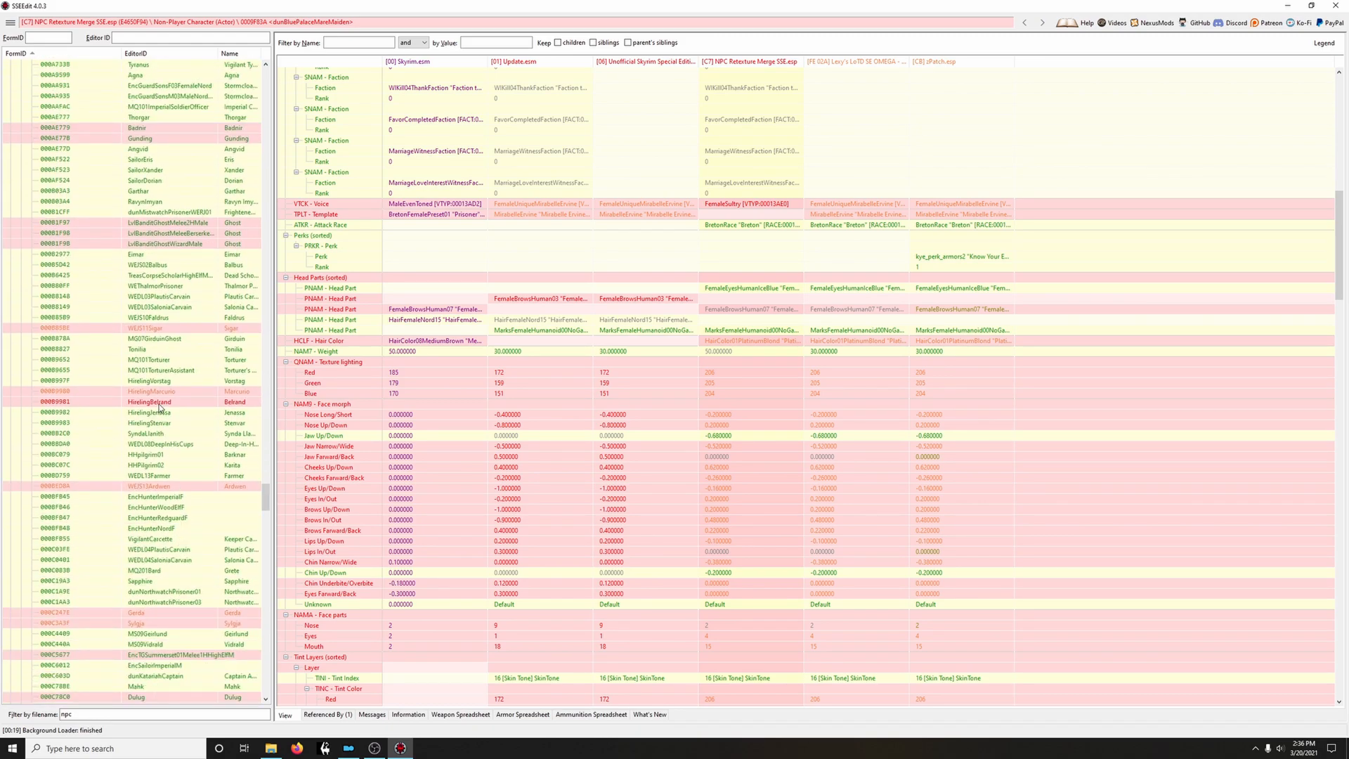
click(159, 401)
scroll(961, 519, down, 7)
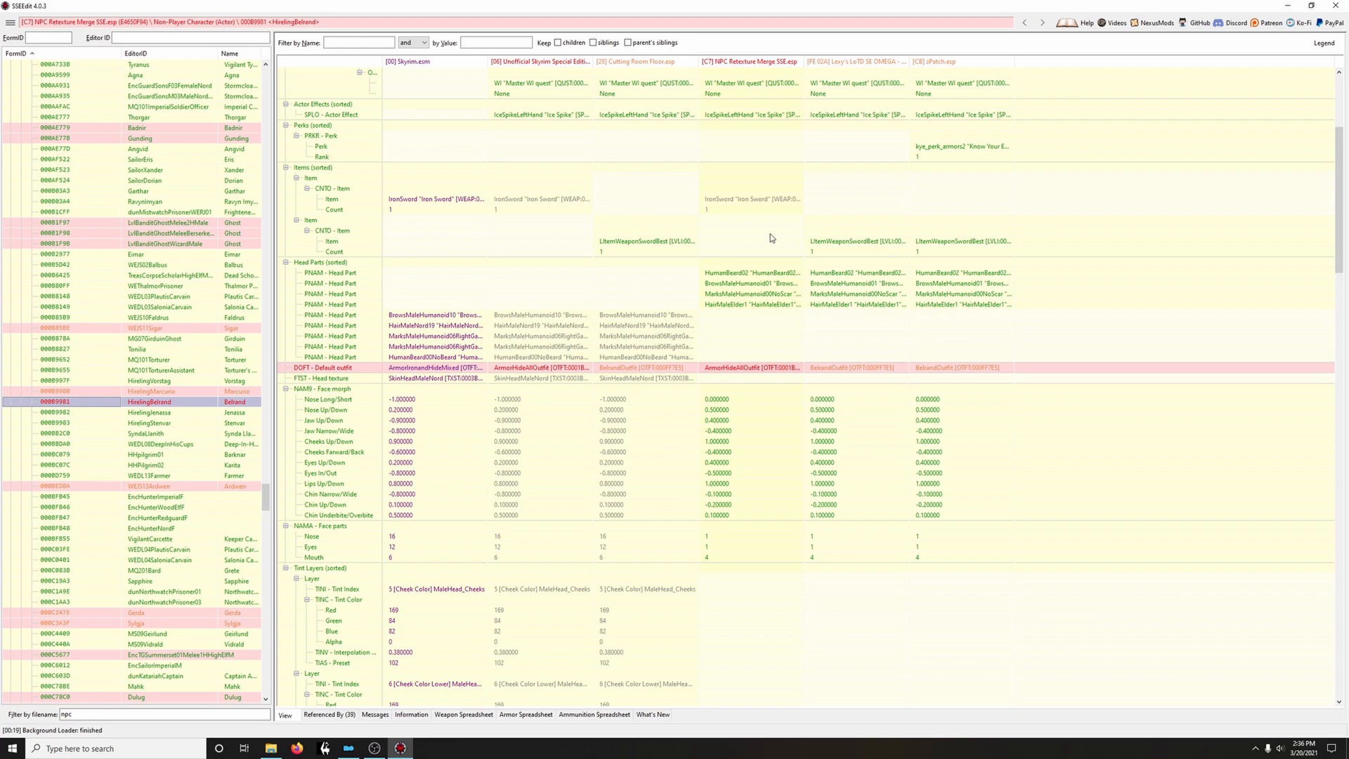
scroll(828, 519, down, 6)
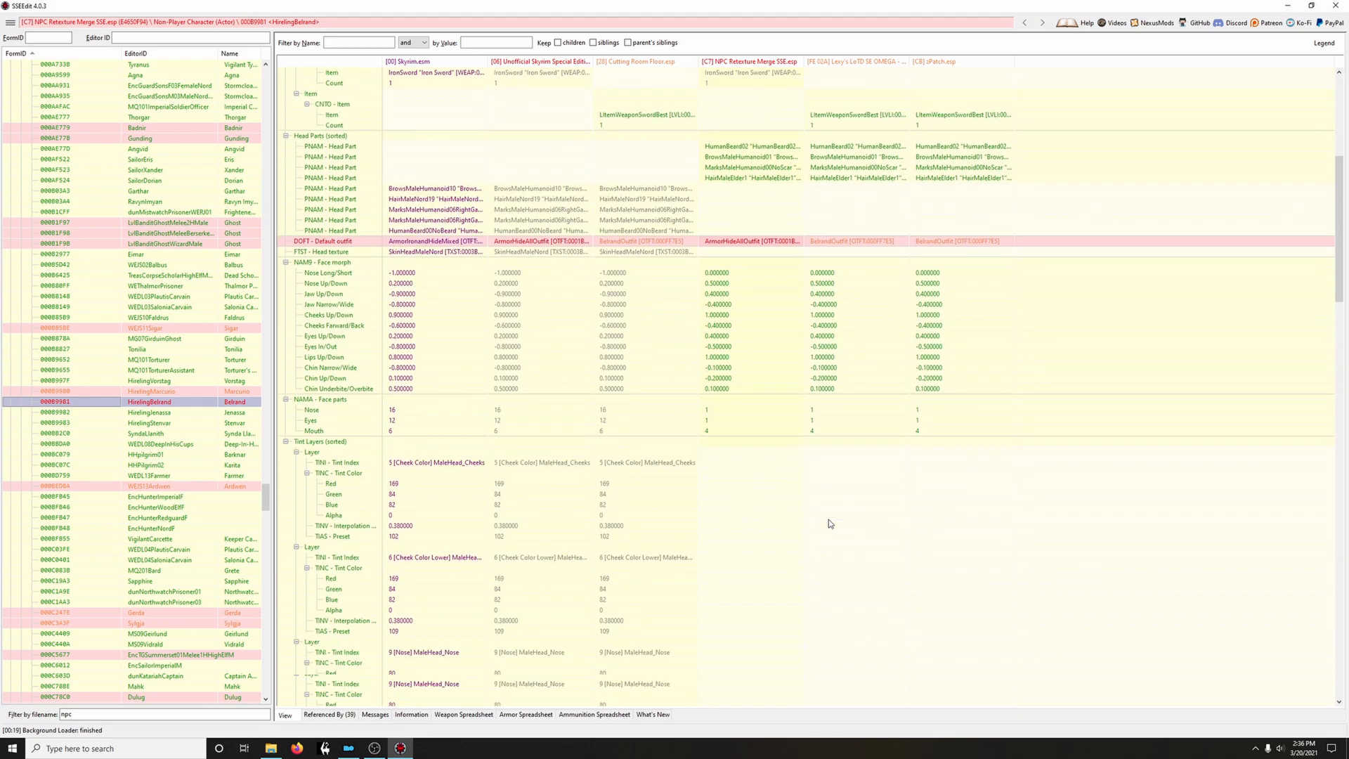
scroll(128, 520, down, 6)
Examine CWBattleRikke's head parts, outfit, lighting, face parts and tint layers for conflicts between NPC Retexture Merge SSE.esp and the patches
scroll(128, 520, down, 5)
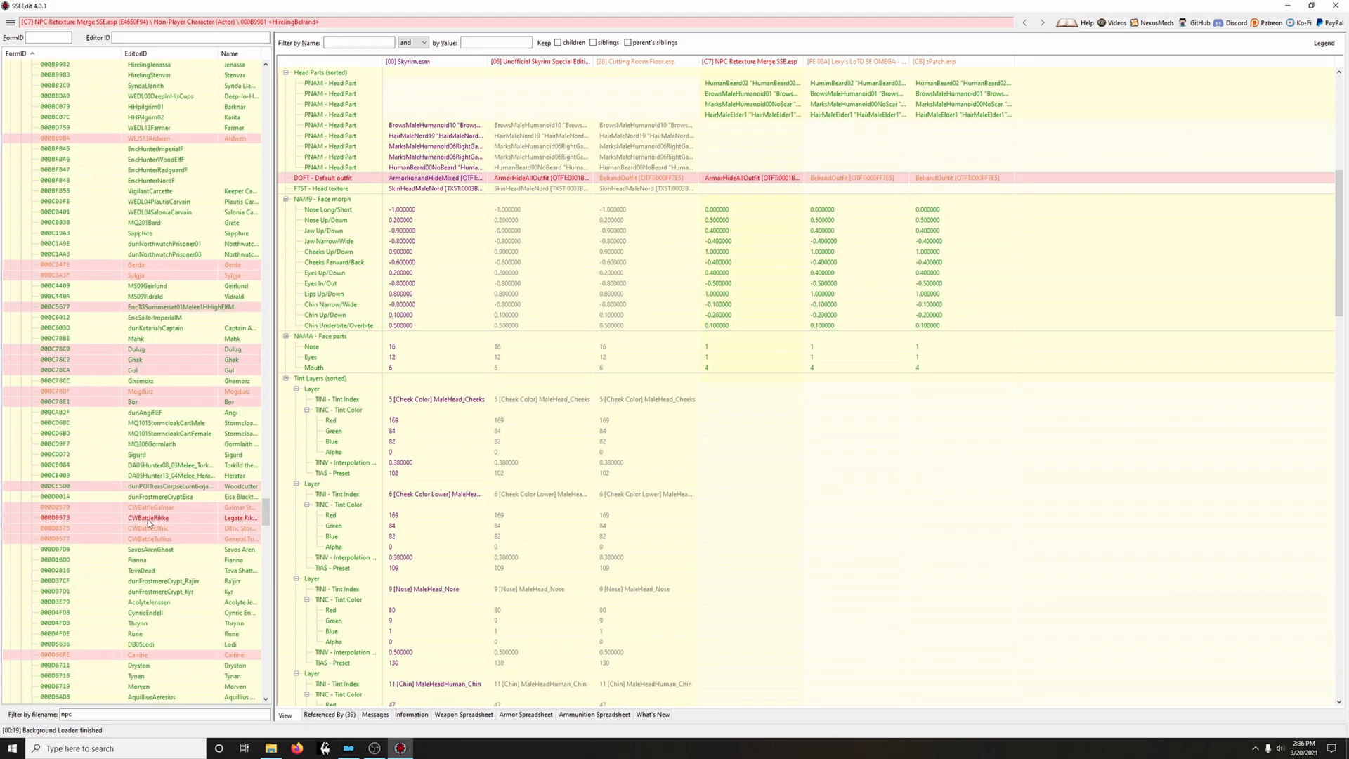
click(149, 519)
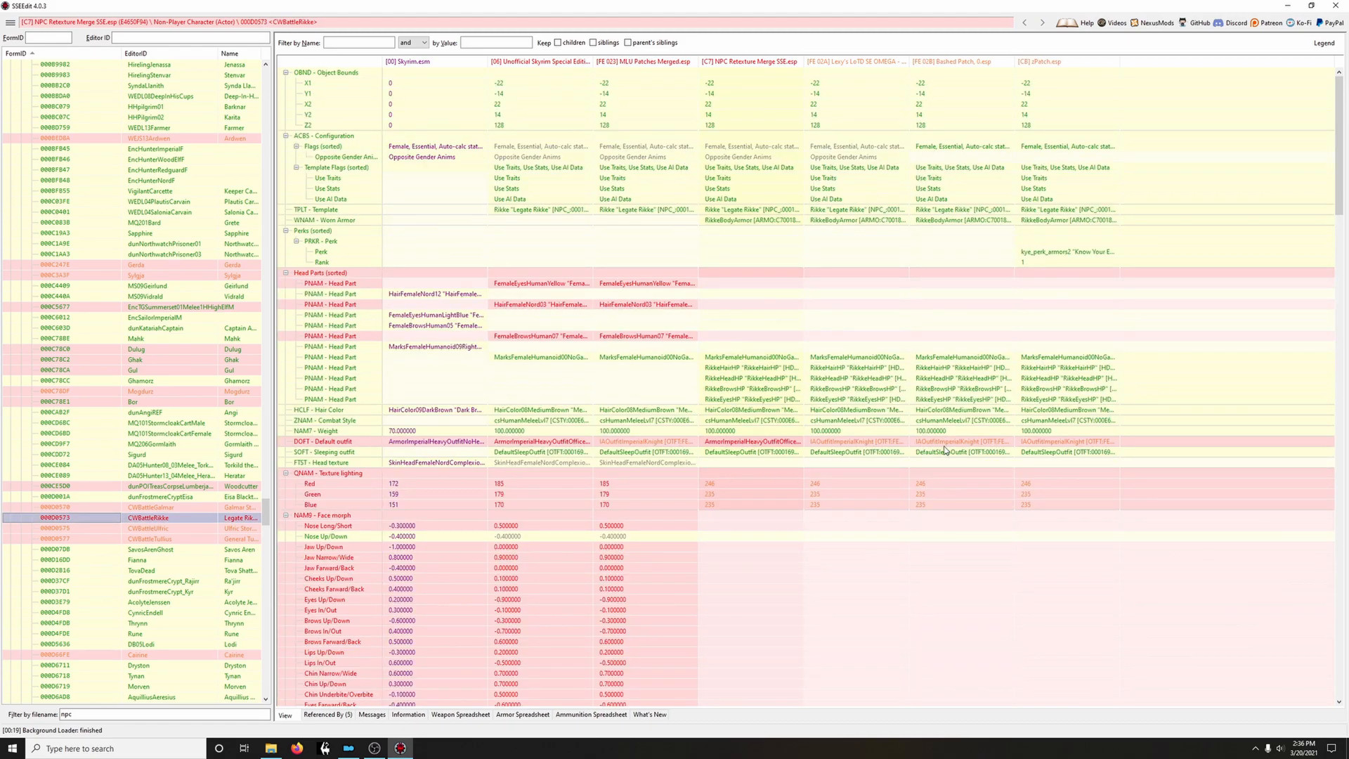
scroll(986, 515, down, 6)
scroll(986, 514, down, 11)
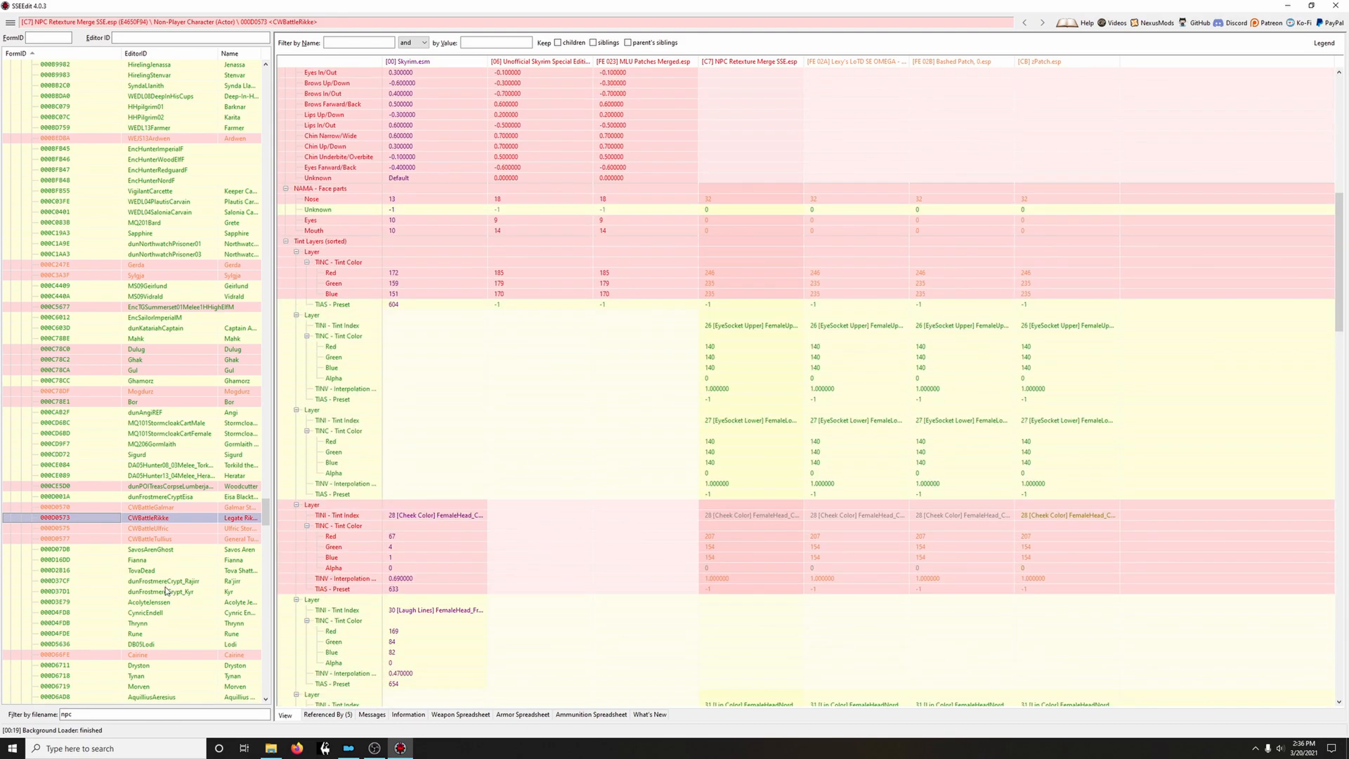
Examine the DLC1Ingjard and DLC1Beleval records for appearance conflicts with NPC Retexture Merge SSE.esp
scroll(174, 591, down, 11)
scroll(135, 595, down, 20)
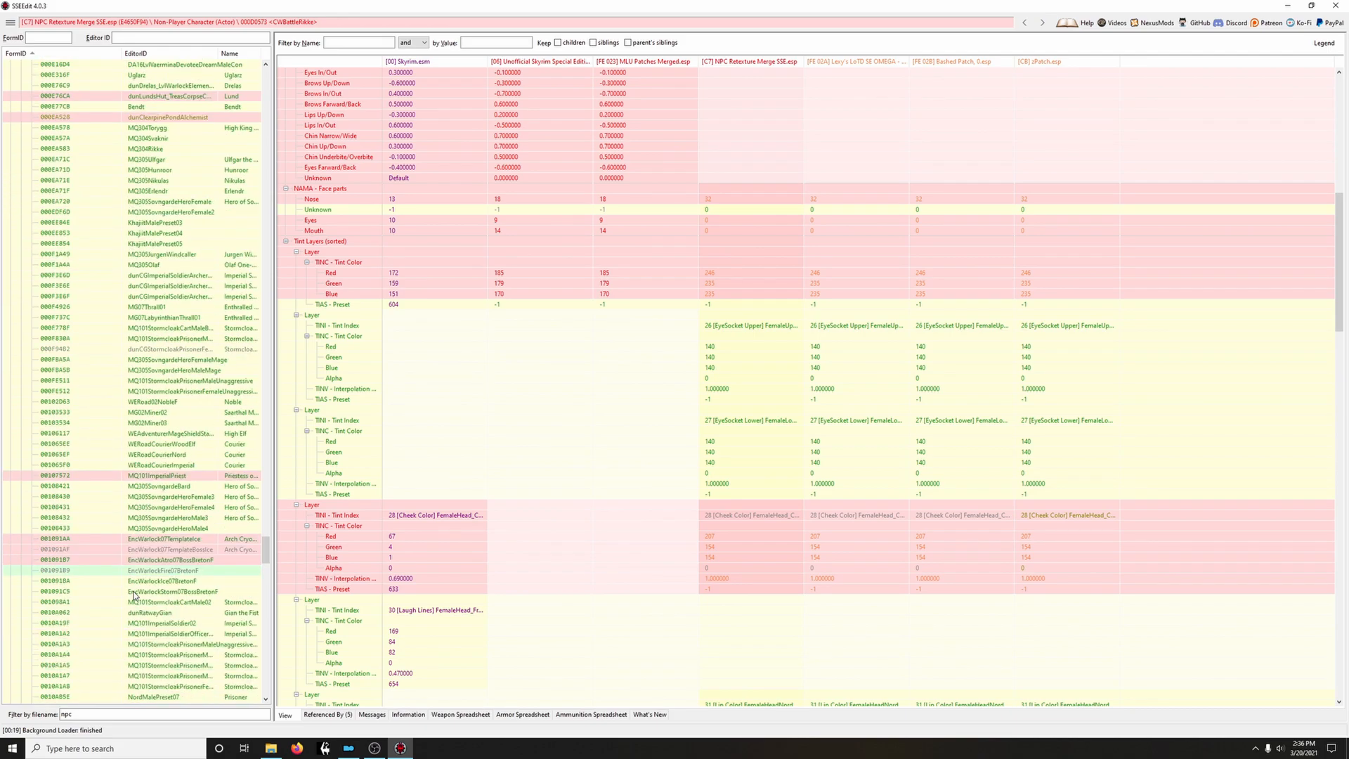
scroll(130, 593, down, 20)
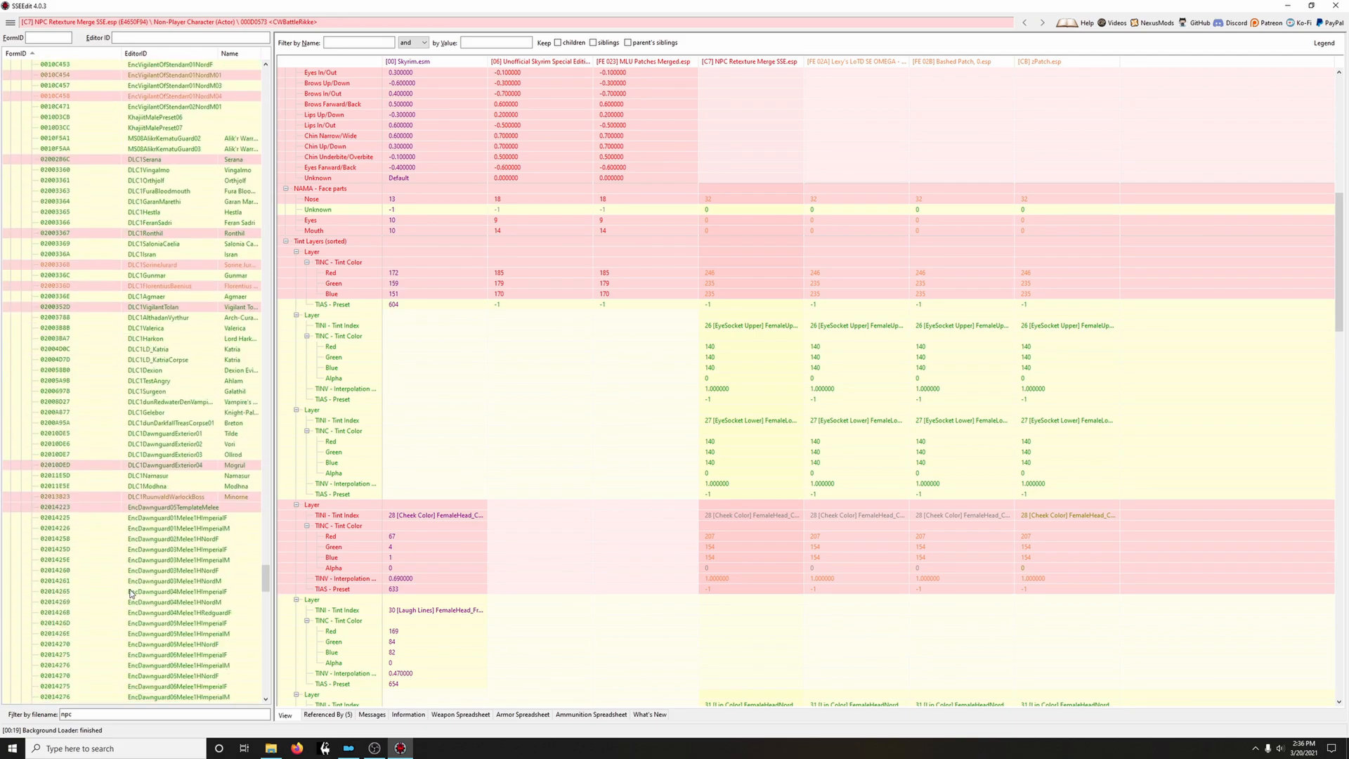
scroll(130, 594, down, 2)
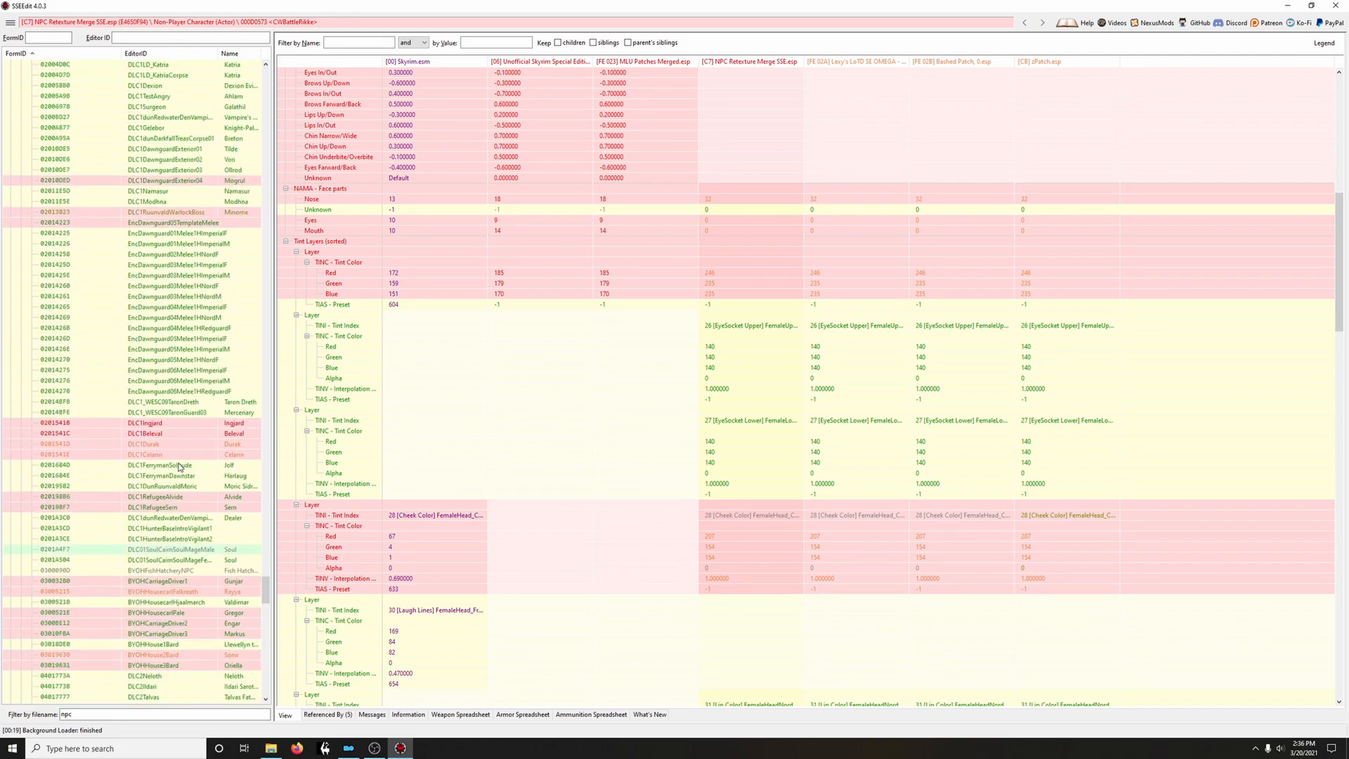
click(160, 423)
scroll(845, 481, down, 15)
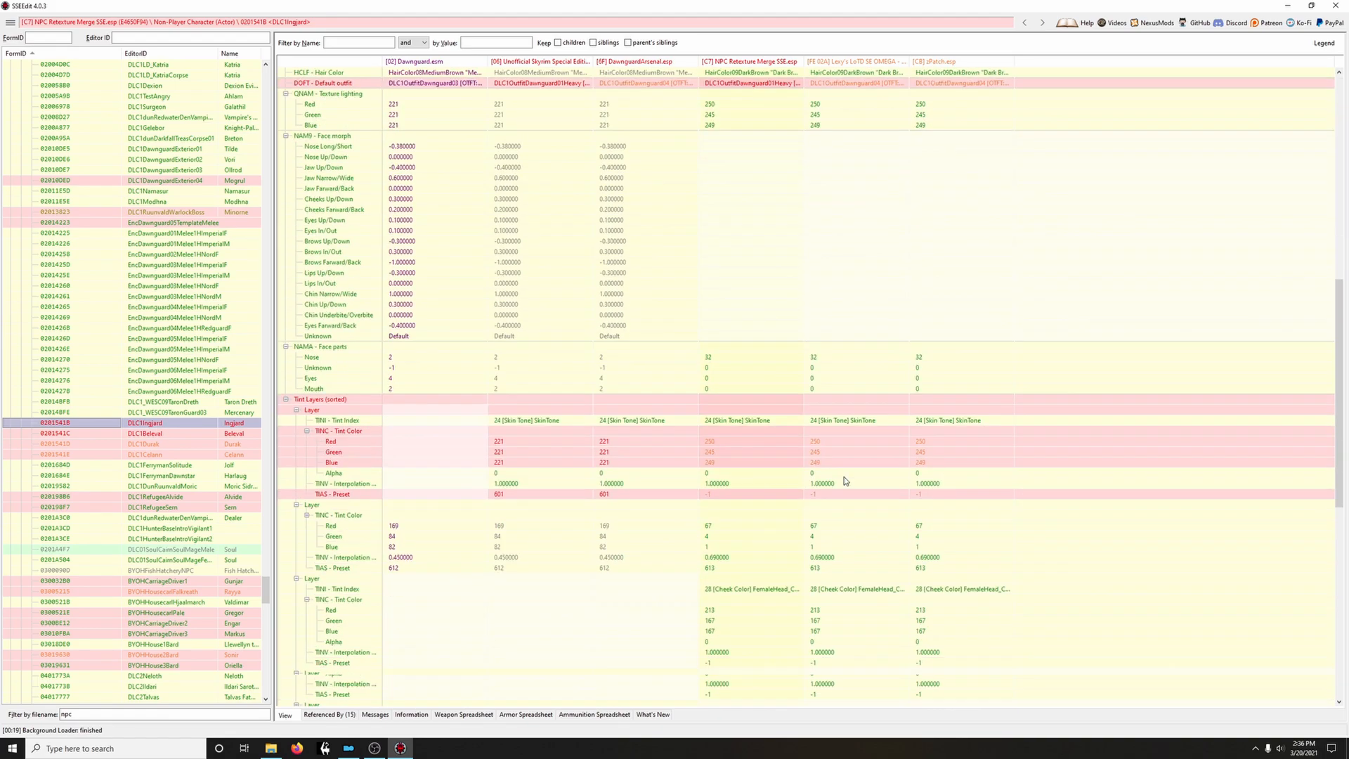
click(233, 434)
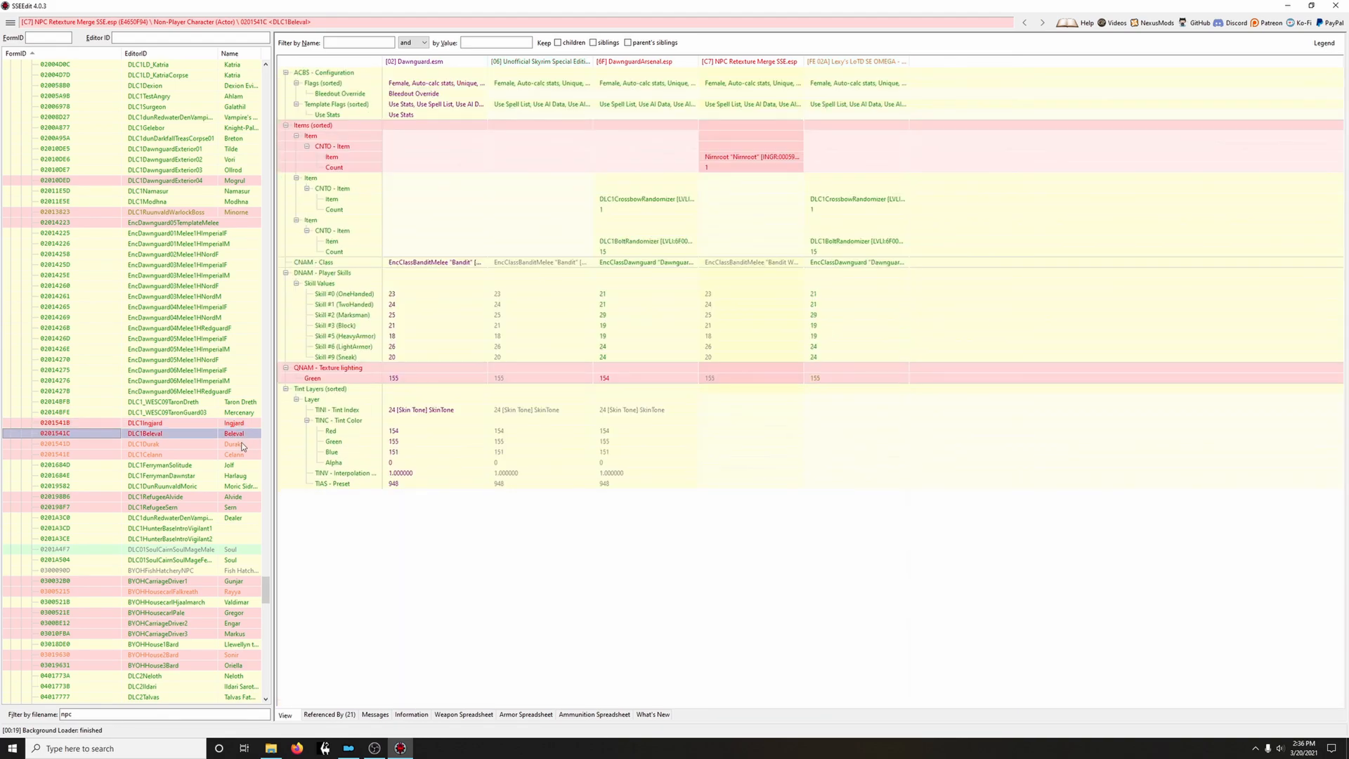
Copy DLC2RRTeldrynSero's worn armor, head parts and hair color from NPC Retexture Merge SSE.esp into zPatch.esp
scroll(161, 513, down, 20)
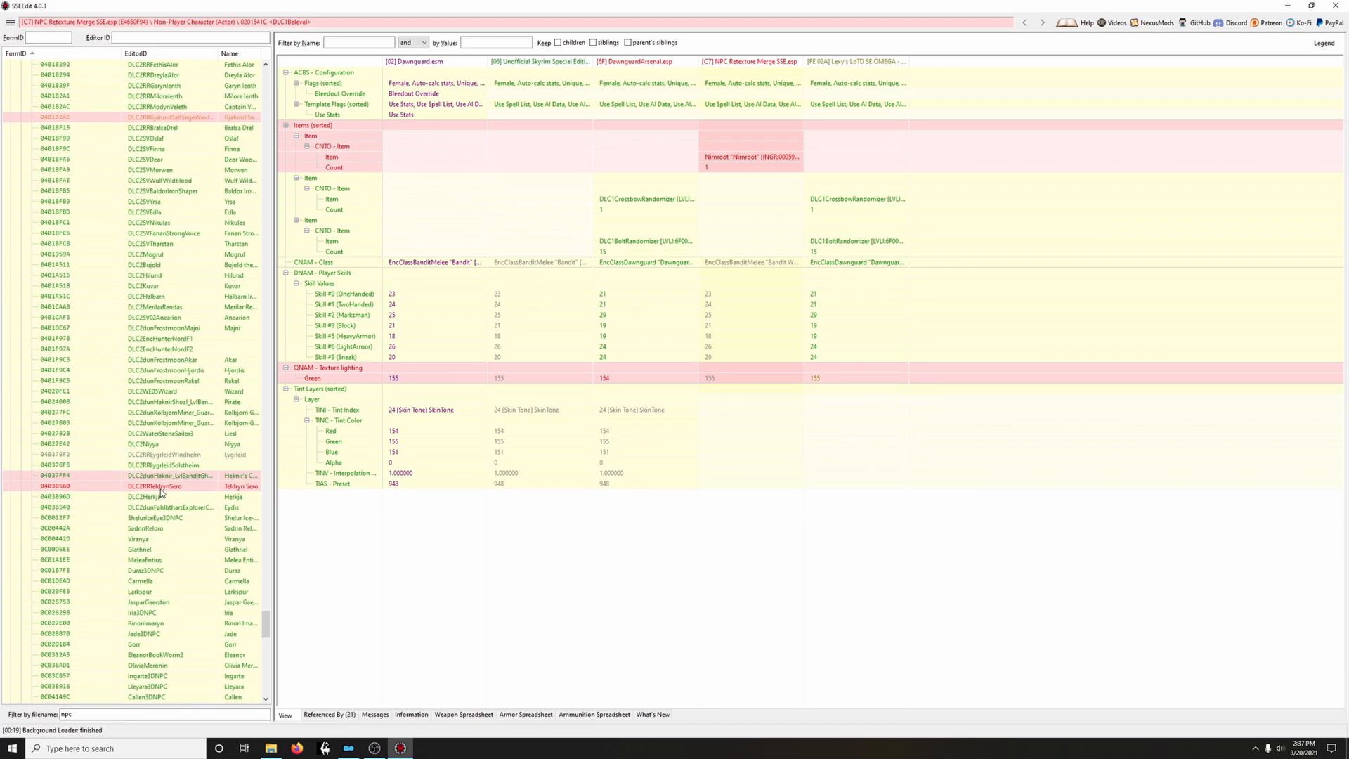
click(161, 486)
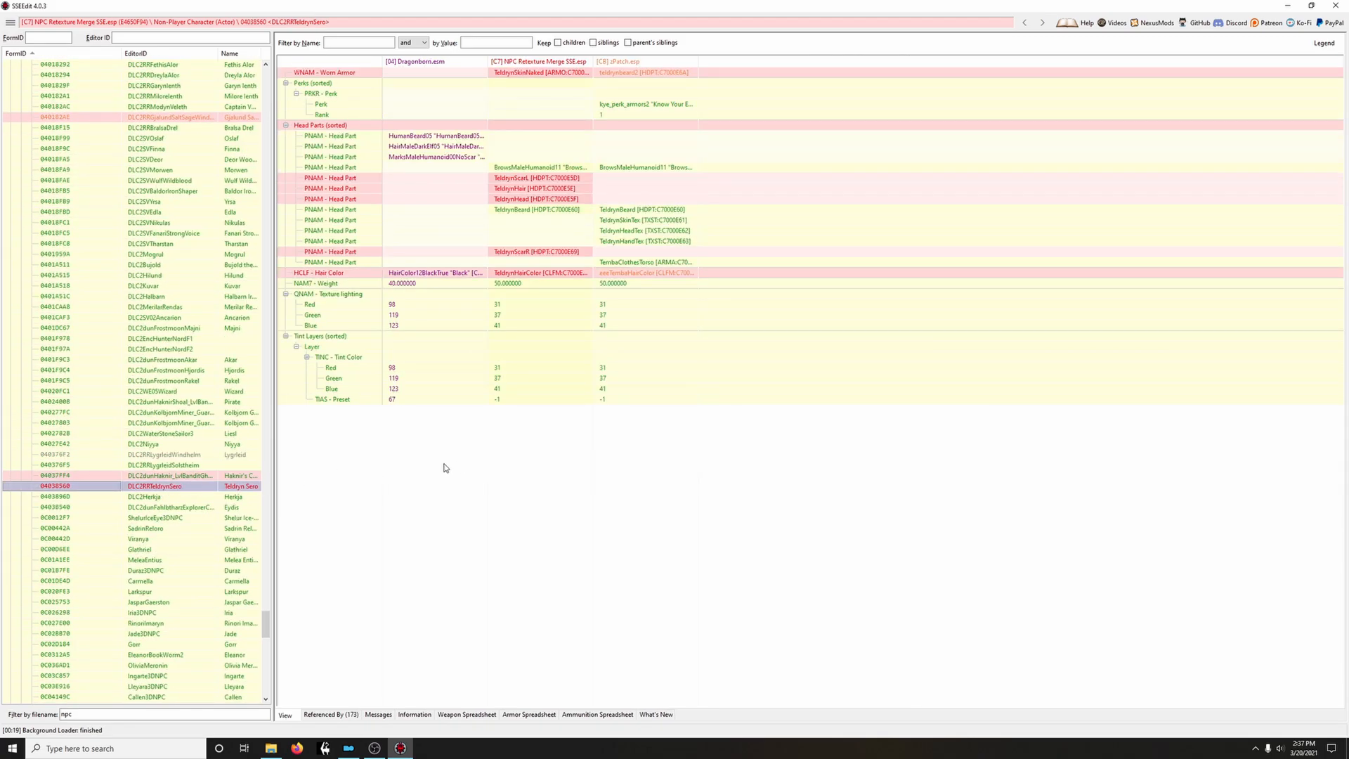
drag(617, 75, 618, 75)
drag(590, 126, 636, 128)
drag(581, 233, 627, 232)
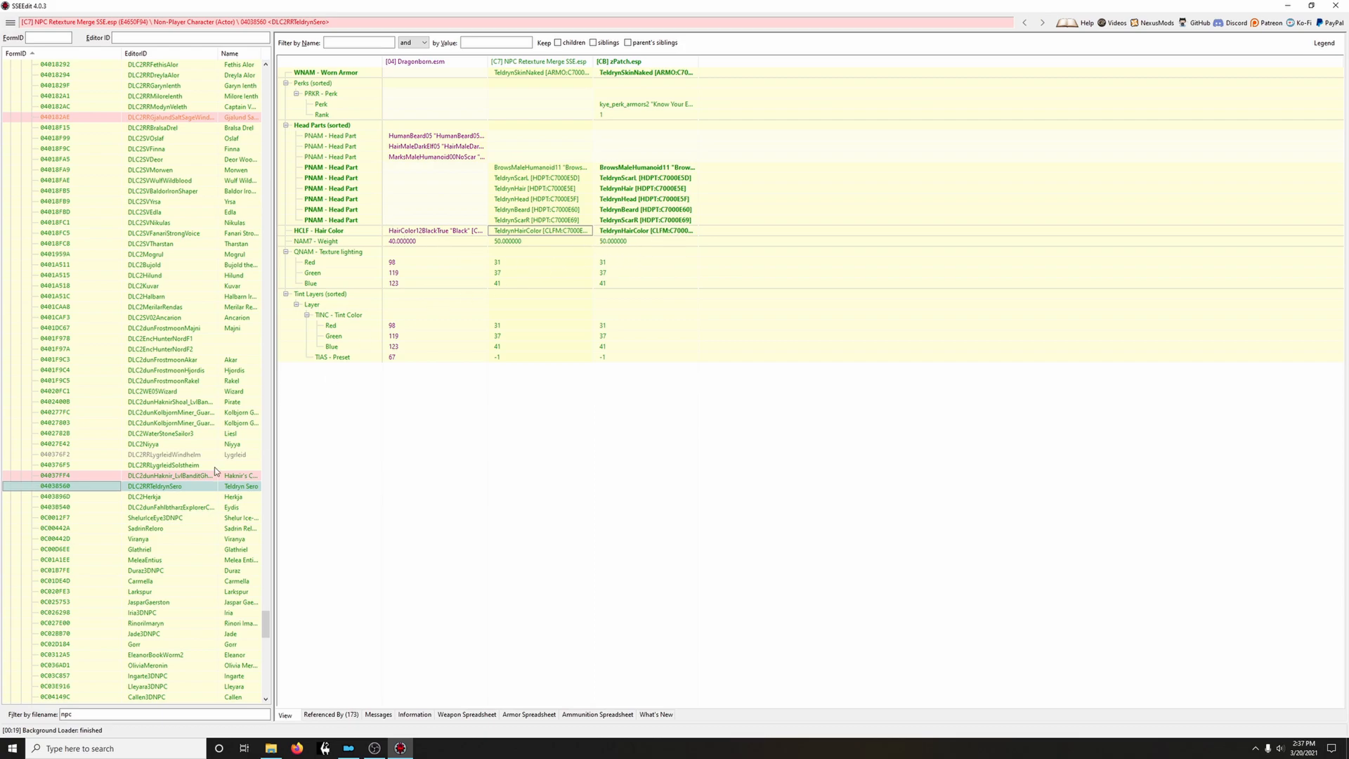
Copy Nelos3DNPC's head parts from NPC Retexture Merge SSE.esp into zPatch.esp
scroll(214, 469, down, 13)
click(163, 460)
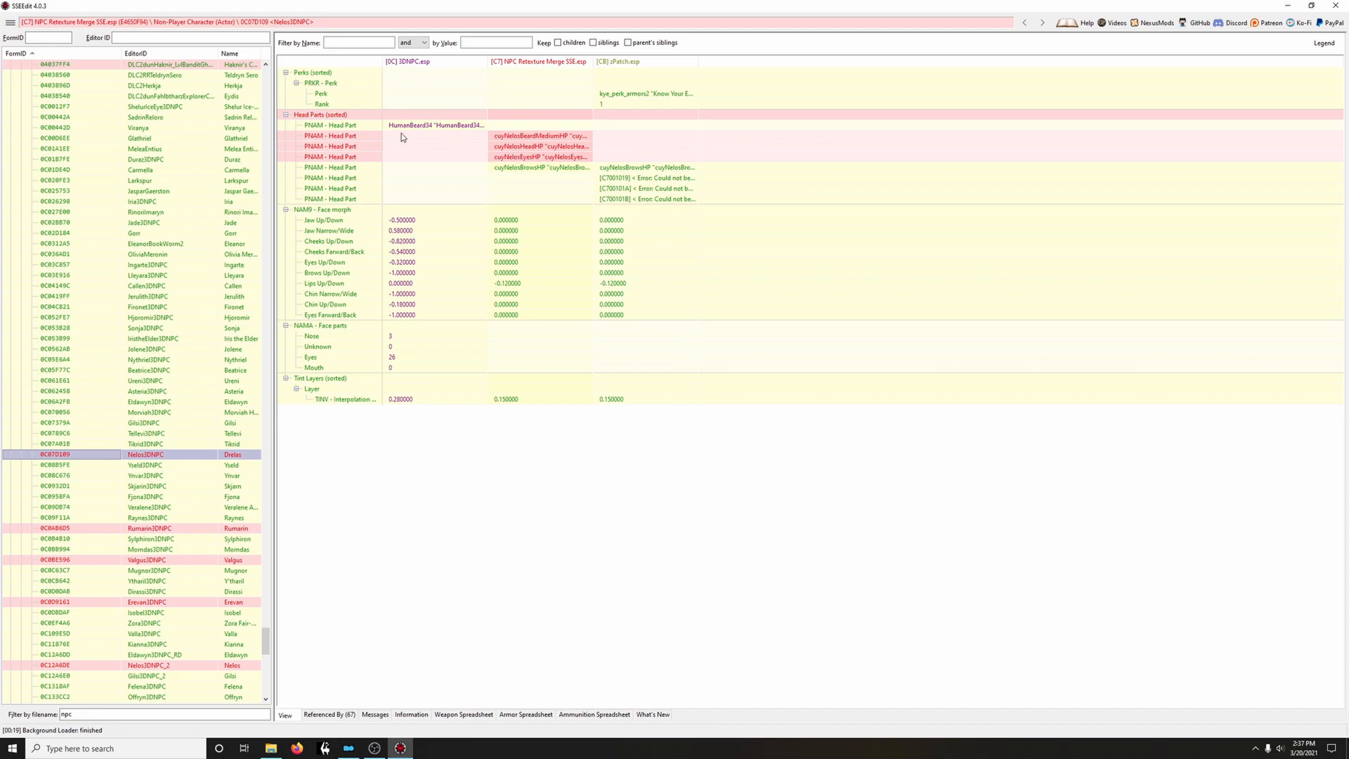
drag(582, 116, 624, 128)
Resolve Rumarin3DNPC's conflict, and copy Valgus3DNPC's head parts and head texture from NPC Retexture Merge SSE.esp into zPatch.esp
click(161, 528)
click(167, 560)
drag(584, 203, 619, 211)
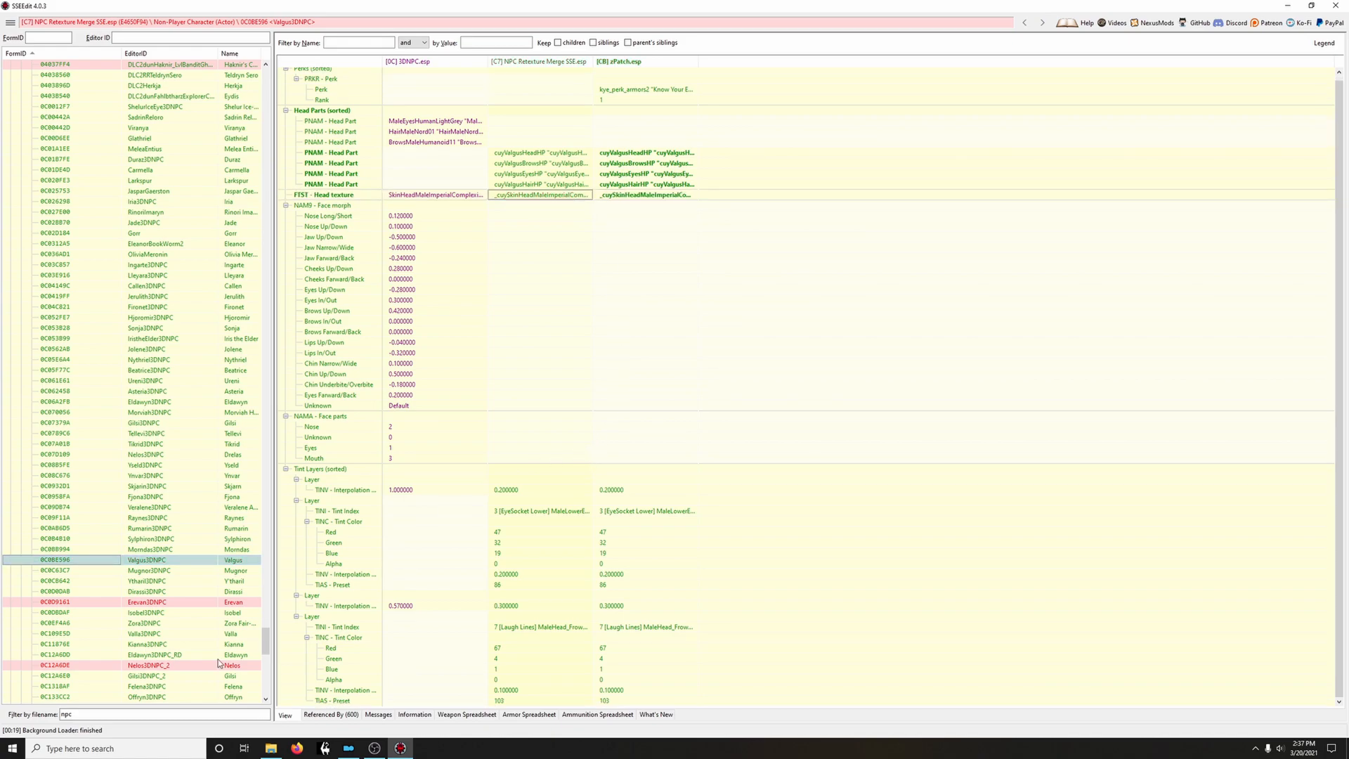
Copy the head parts of Erevan3DNPC and Nelos3DNPC_2 from NPC Retexture Merge SSE.esp into zPatch.esp
click(153, 603)
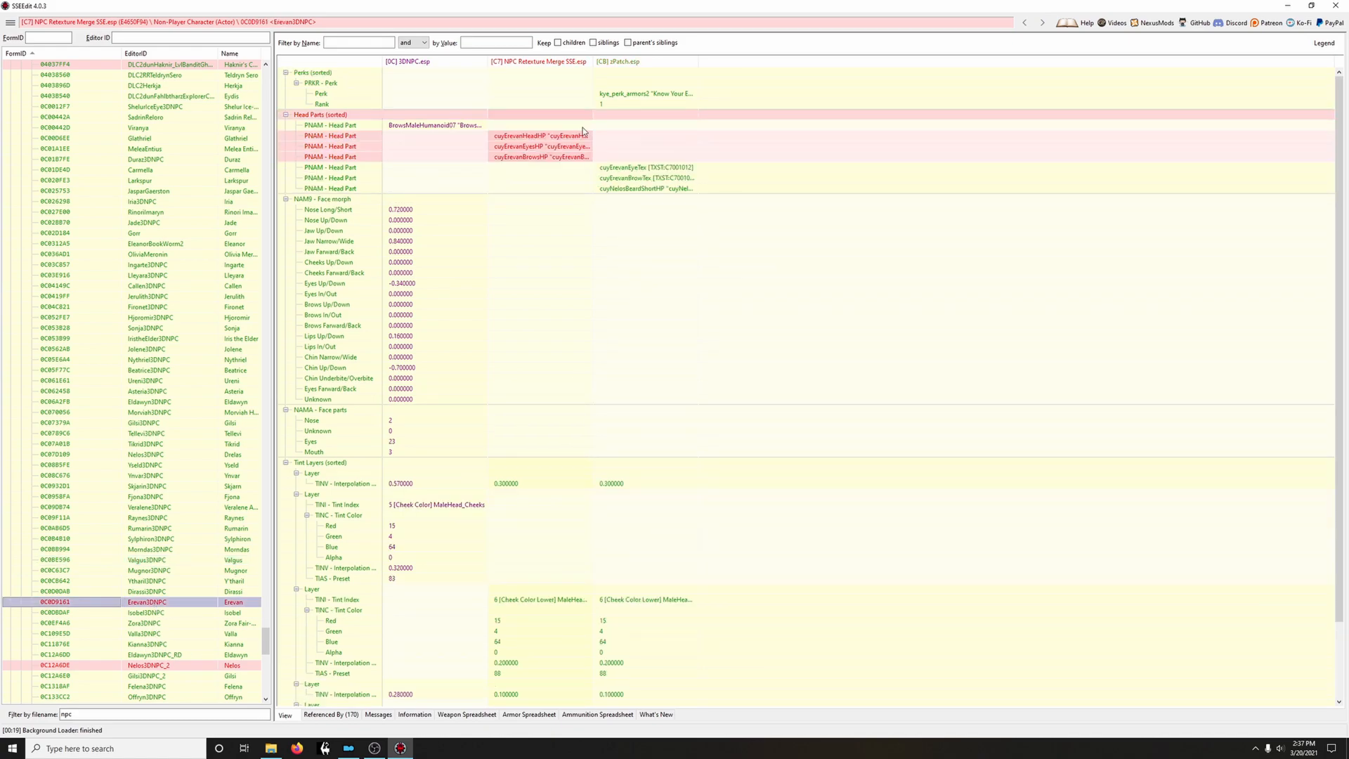
drag(585, 123, 612, 116)
scroll(191, 604, down, 4)
click(166, 539)
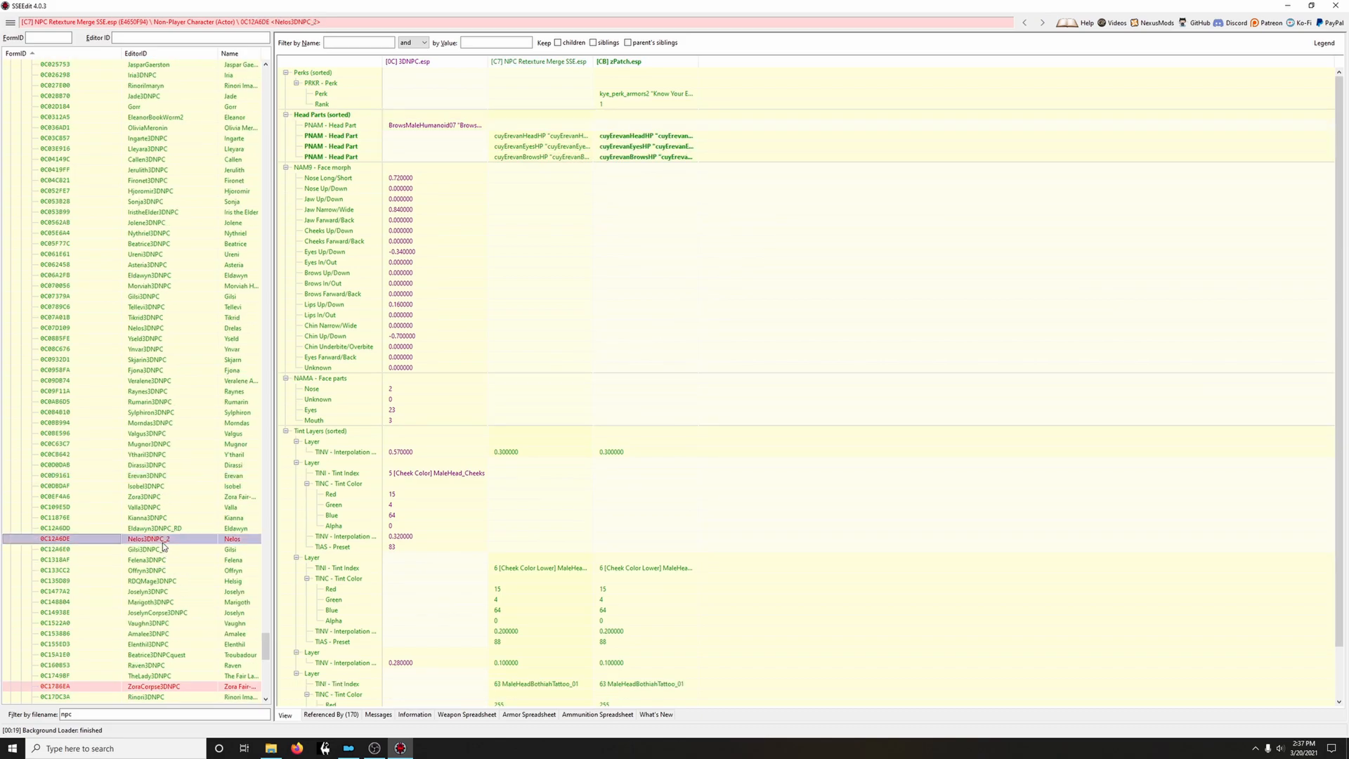
drag(590, 121, 608, 117)
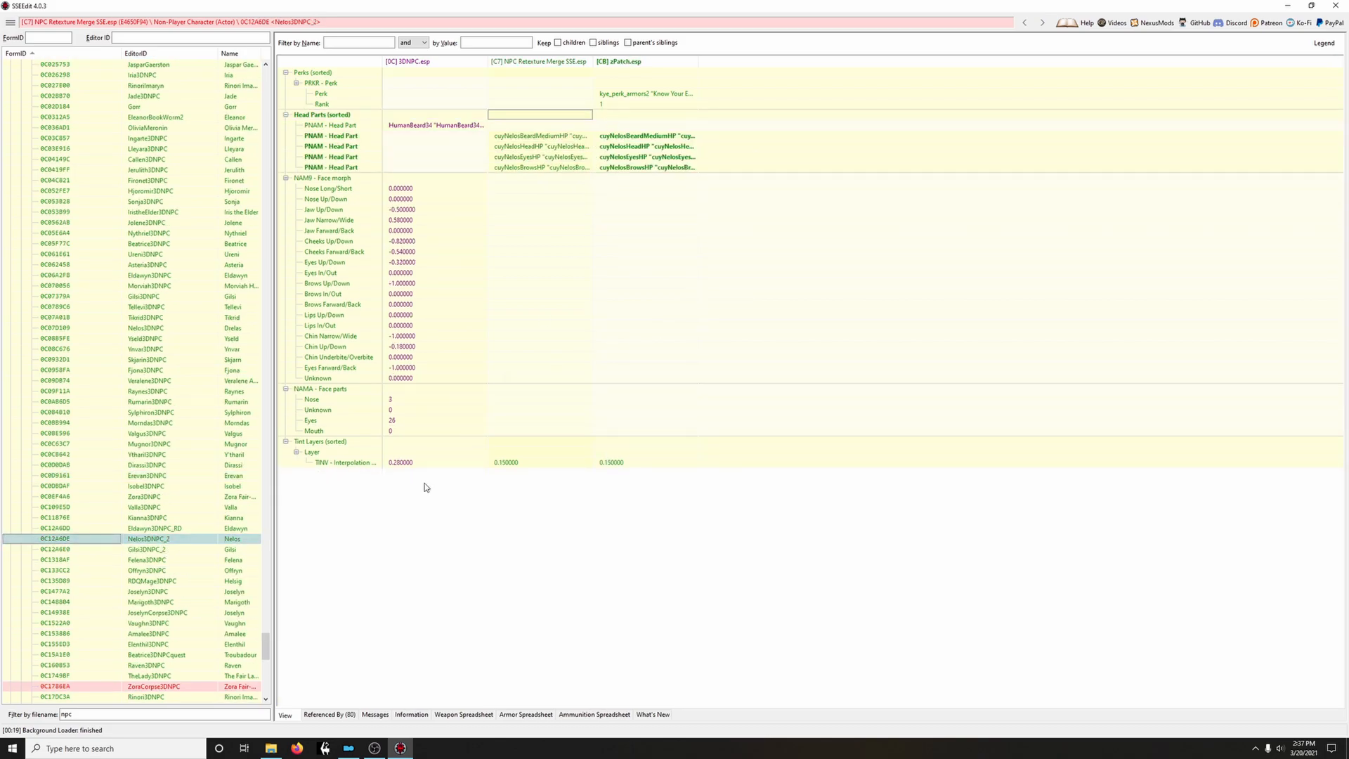
Copy ZoraCorpse3DNPC's head parts from NPC Retexture Merge SSE.esp into zPatch.esp
scroll(180, 641, down, 6)
click(179, 497)
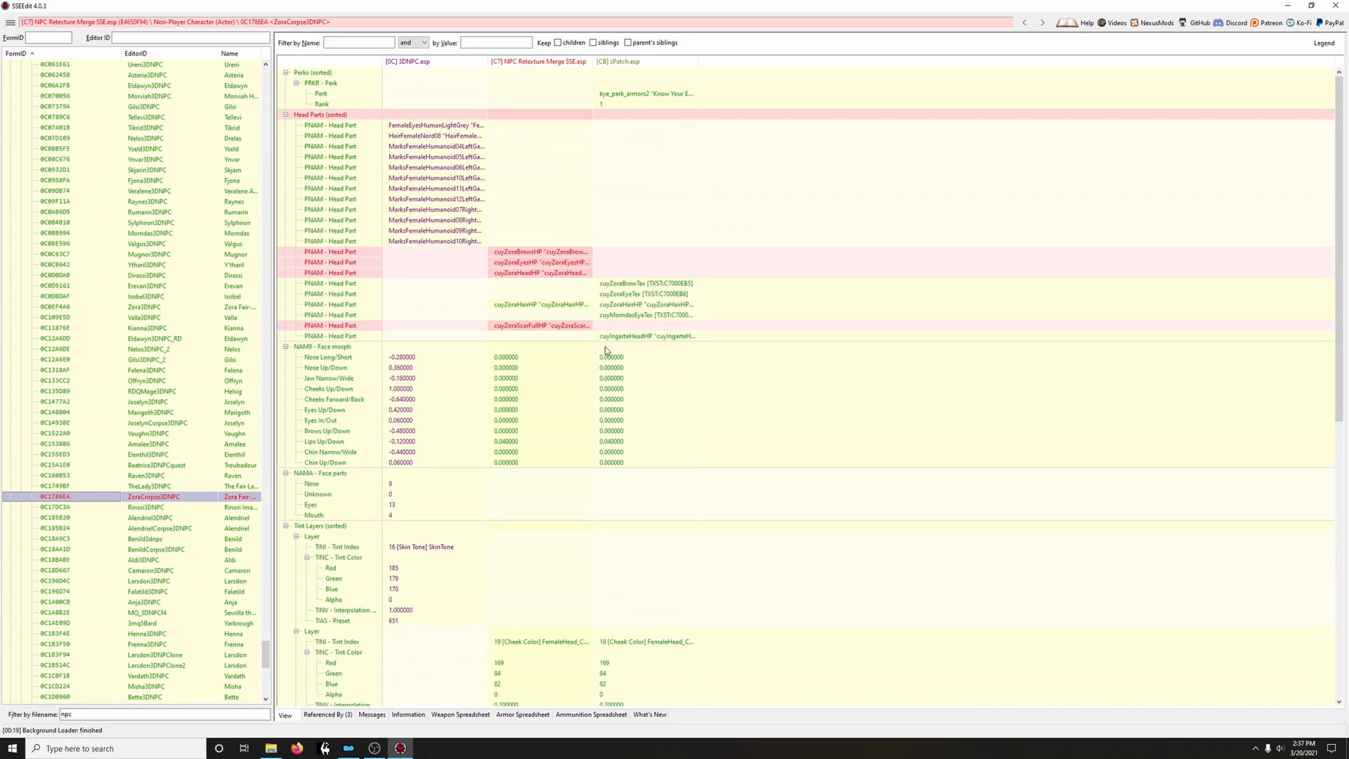
drag(592, 119, 625, 125)
Check Erwen_3DNPC's conflict, and copy the head parts of Daenlyn3DNPC and Daenlyn_clone3DNPC from NPC Retexture Merge SSE.esp into zPatch.esp
scroll(123, 538, down, 6)
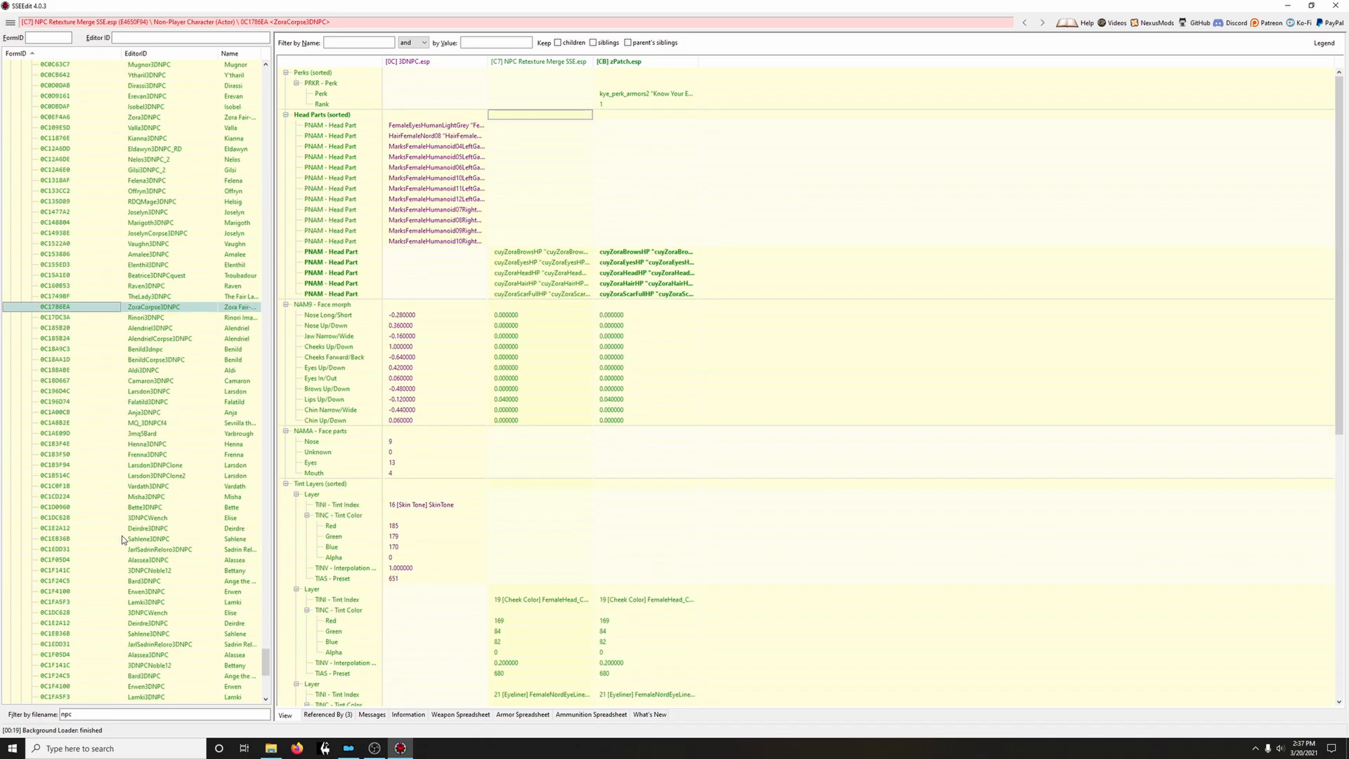
scroll(122, 538, down, 8)
click(156, 414)
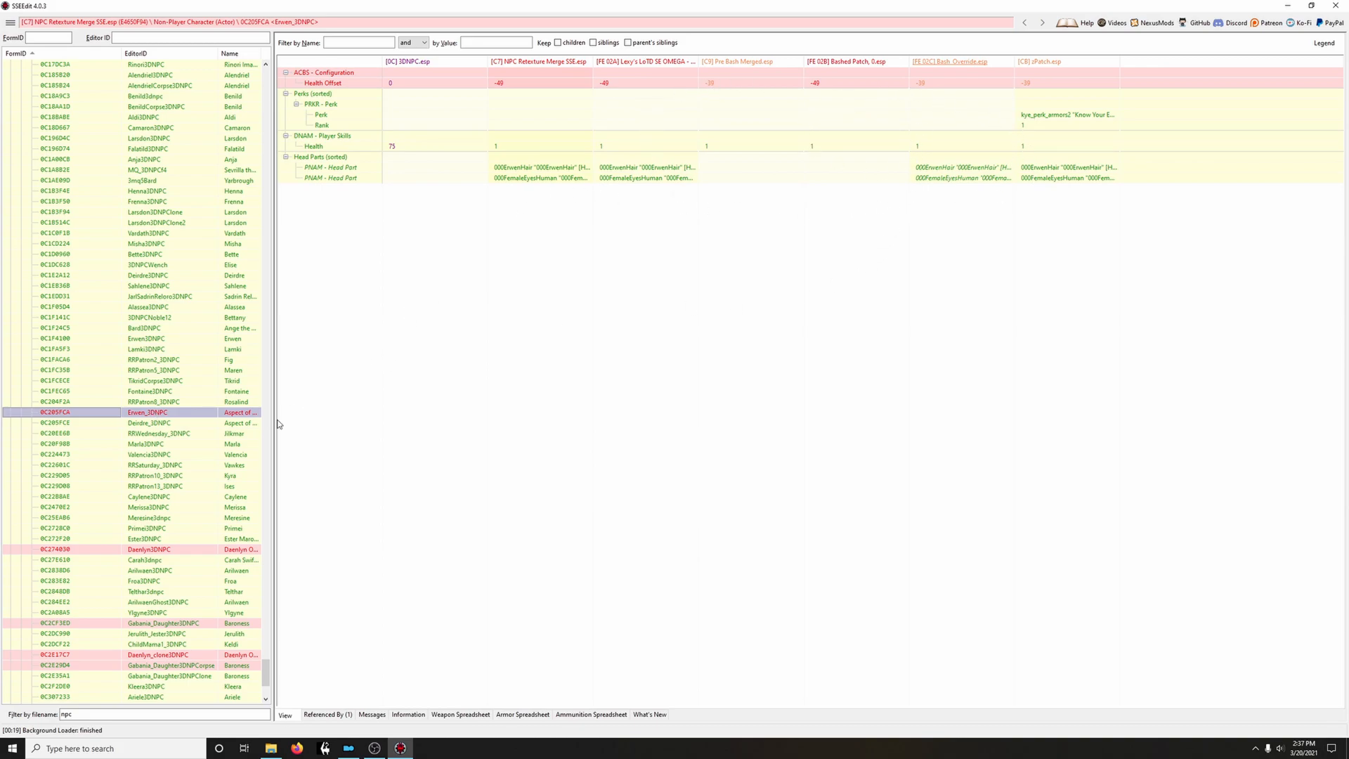
click(175, 552)
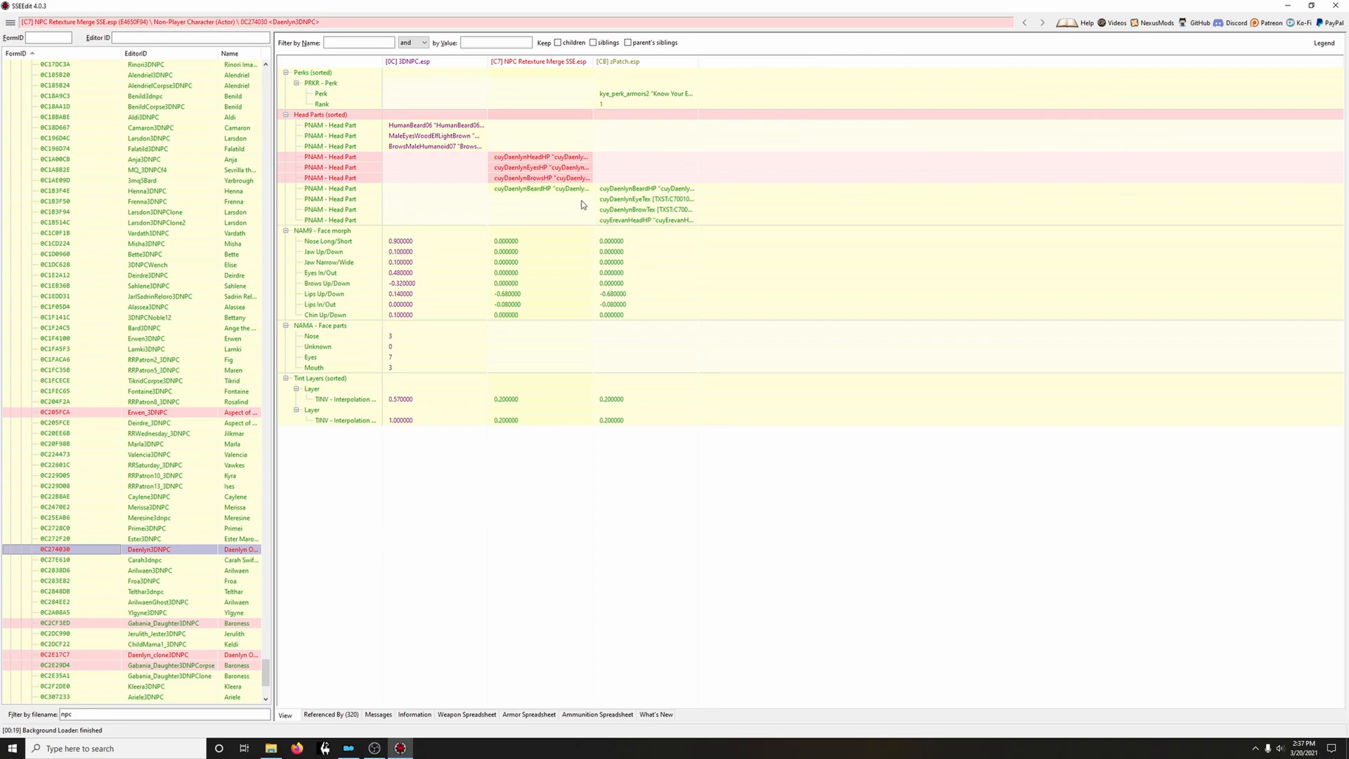
drag(589, 115, 615, 117)
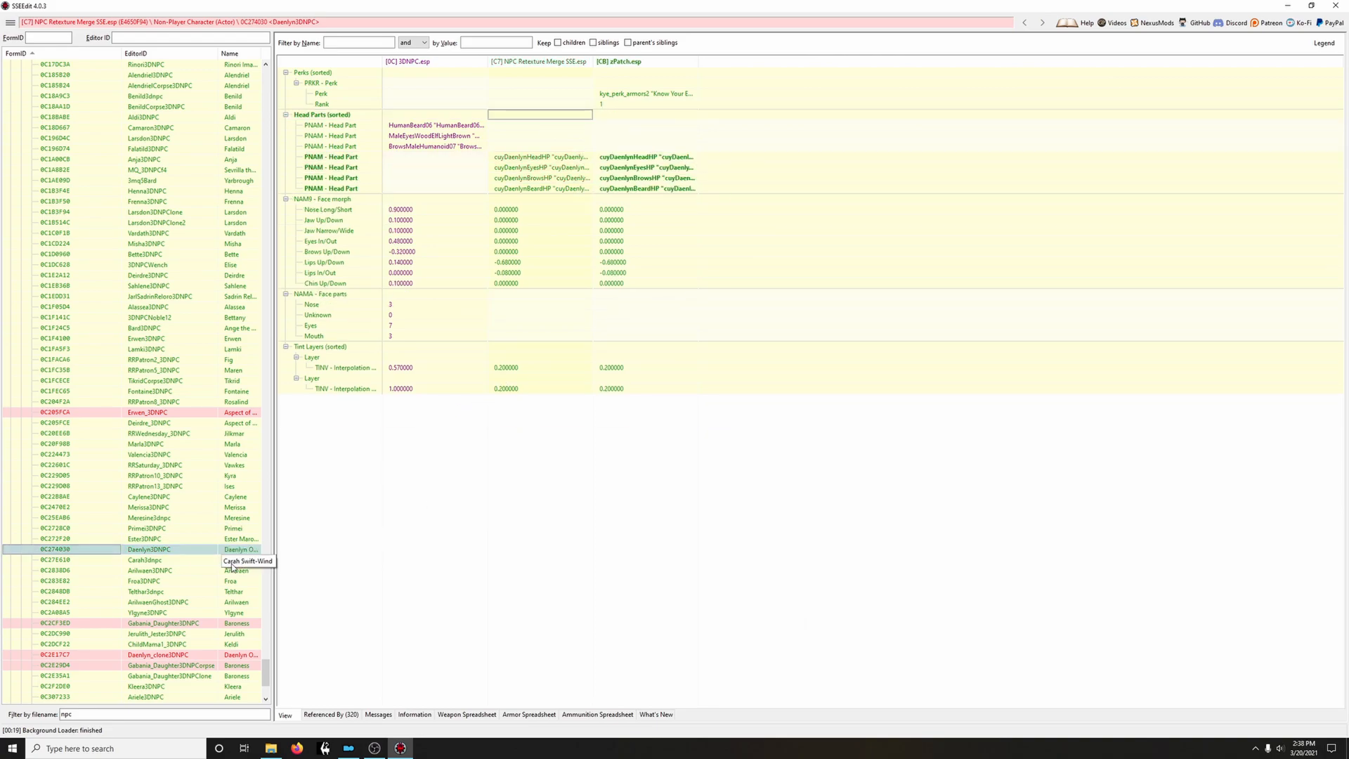
click(179, 656)
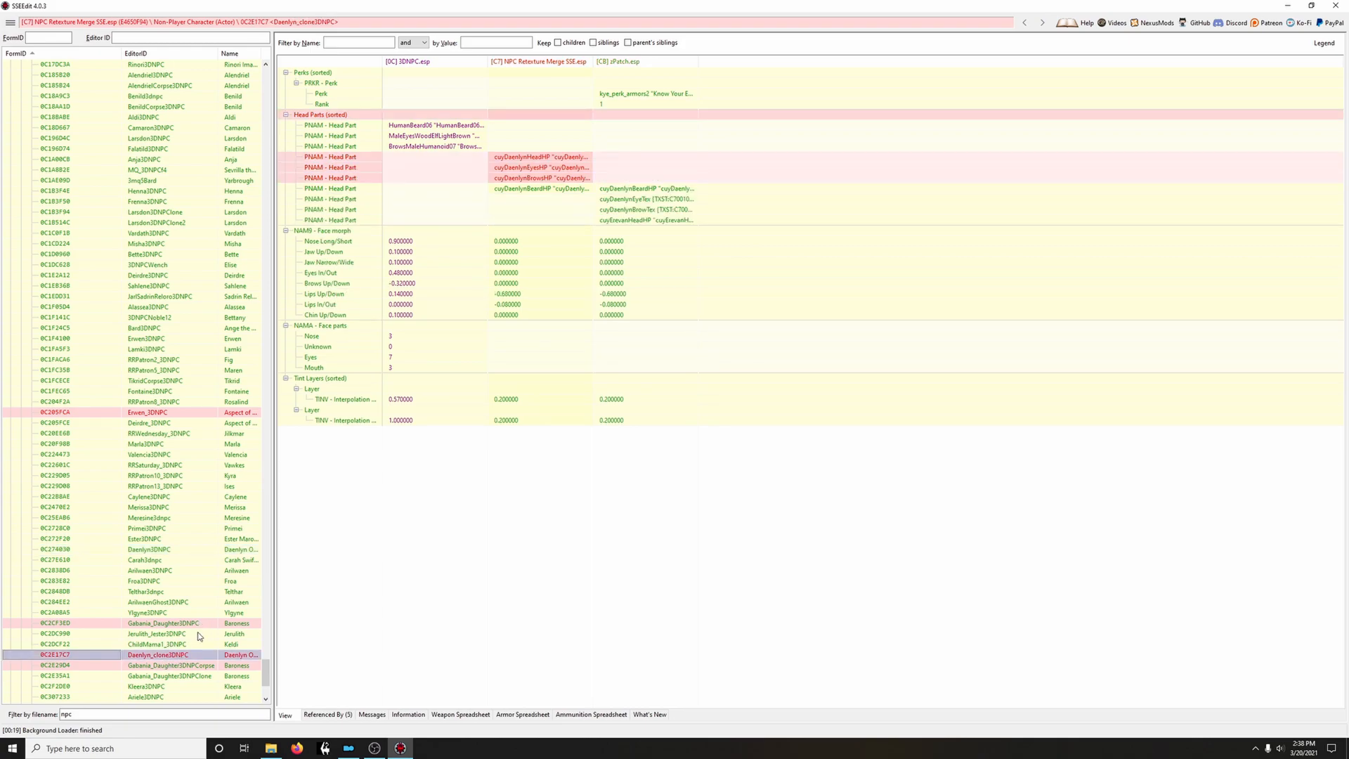
drag(586, 117, 603, 116)
Recheck Erwen_3DNPC, then close SSEEdit, saving Lexy's LoTD SE OMEGA - Conflict Resolution.esp and zPatch.esp without backing up plugins
scroll(149, 568, down, 7)
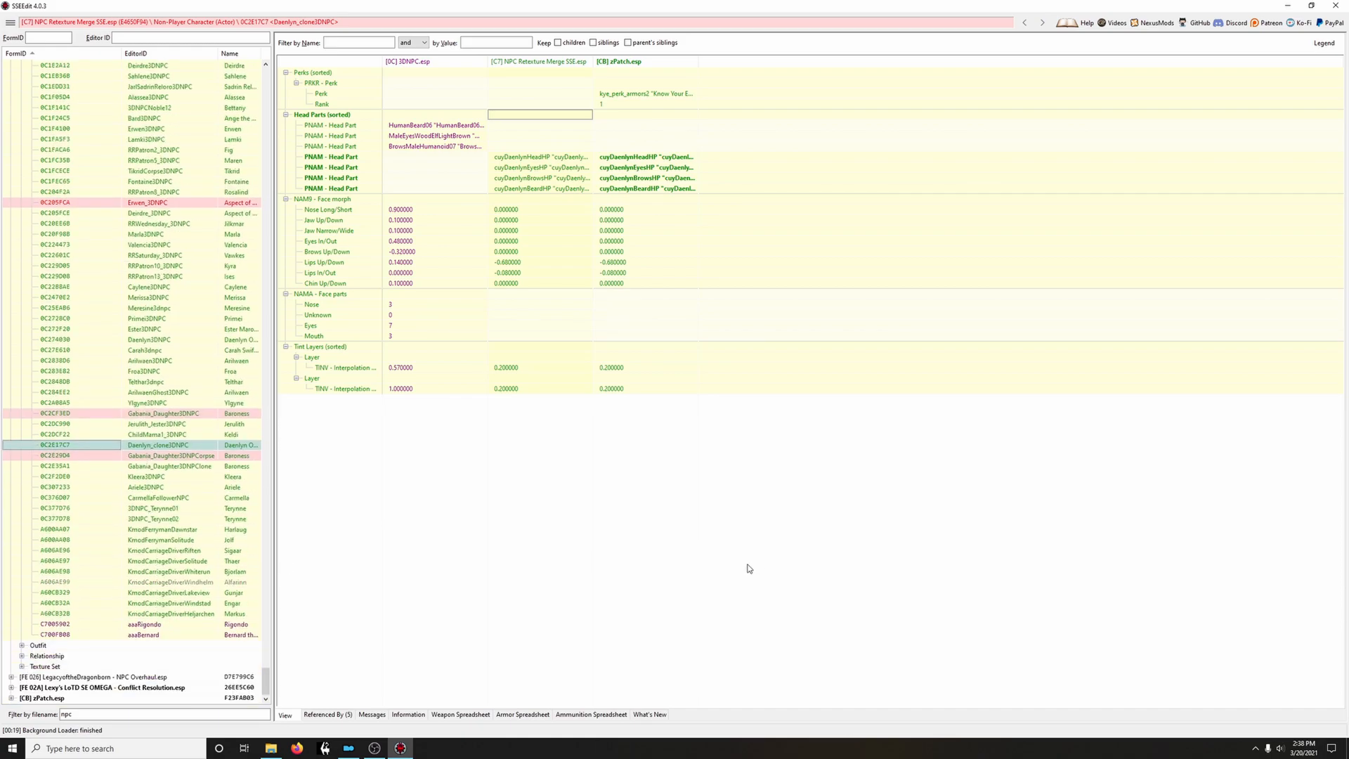
click(191, 203)
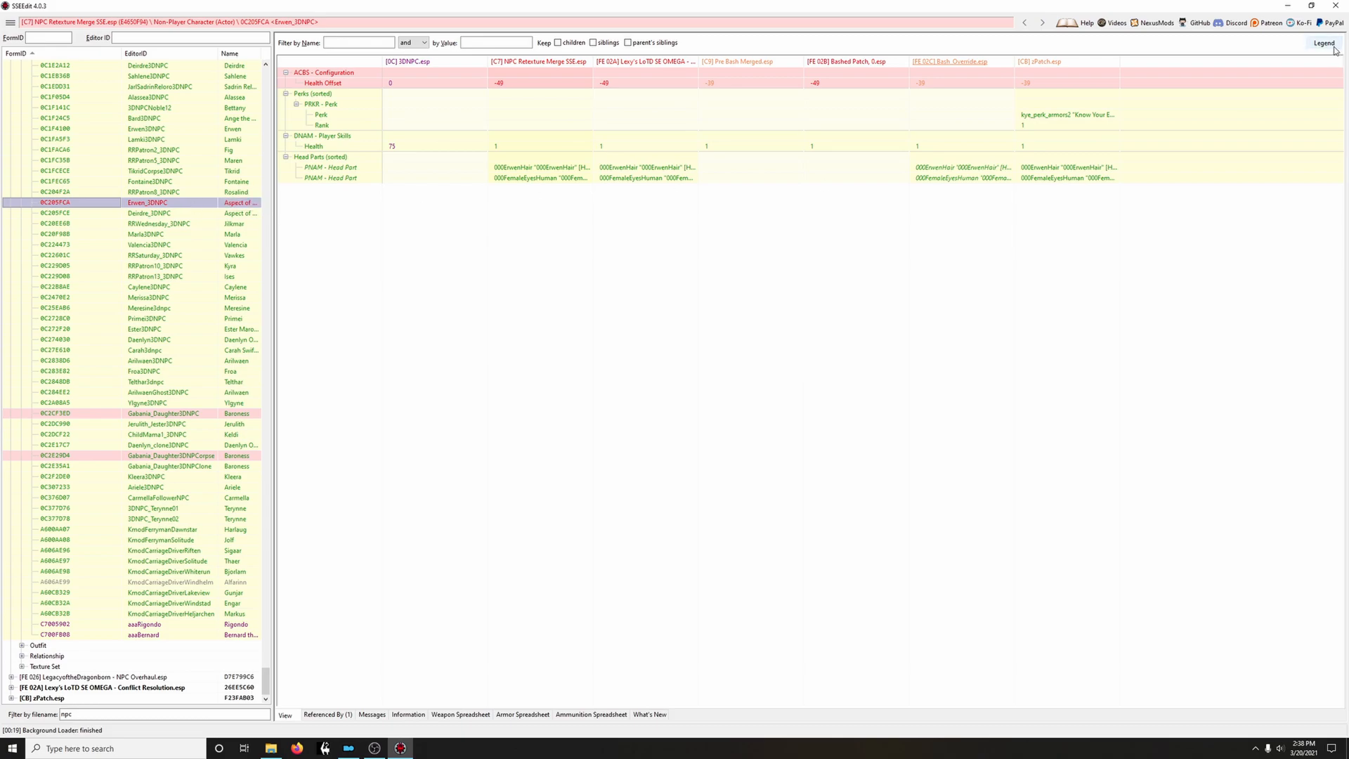
click(1333, 7)
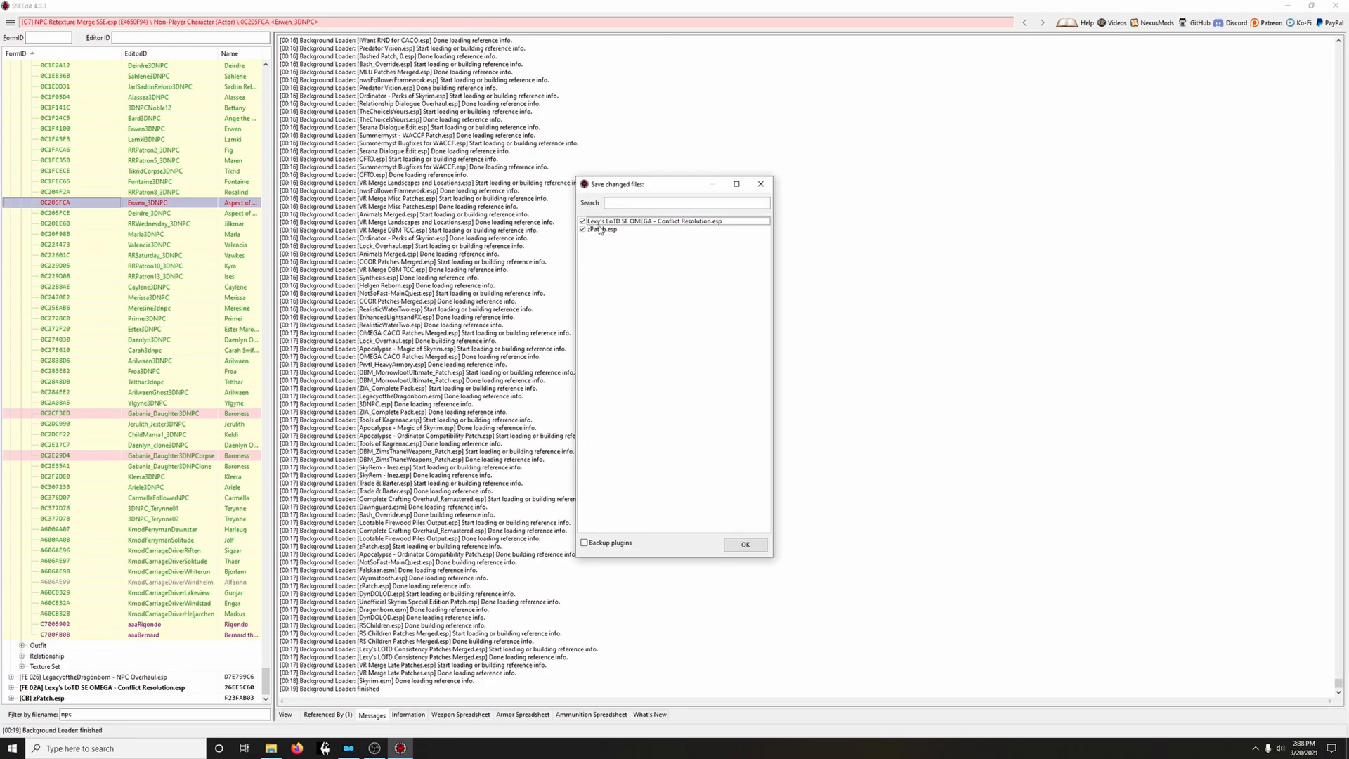
click(744, 546)
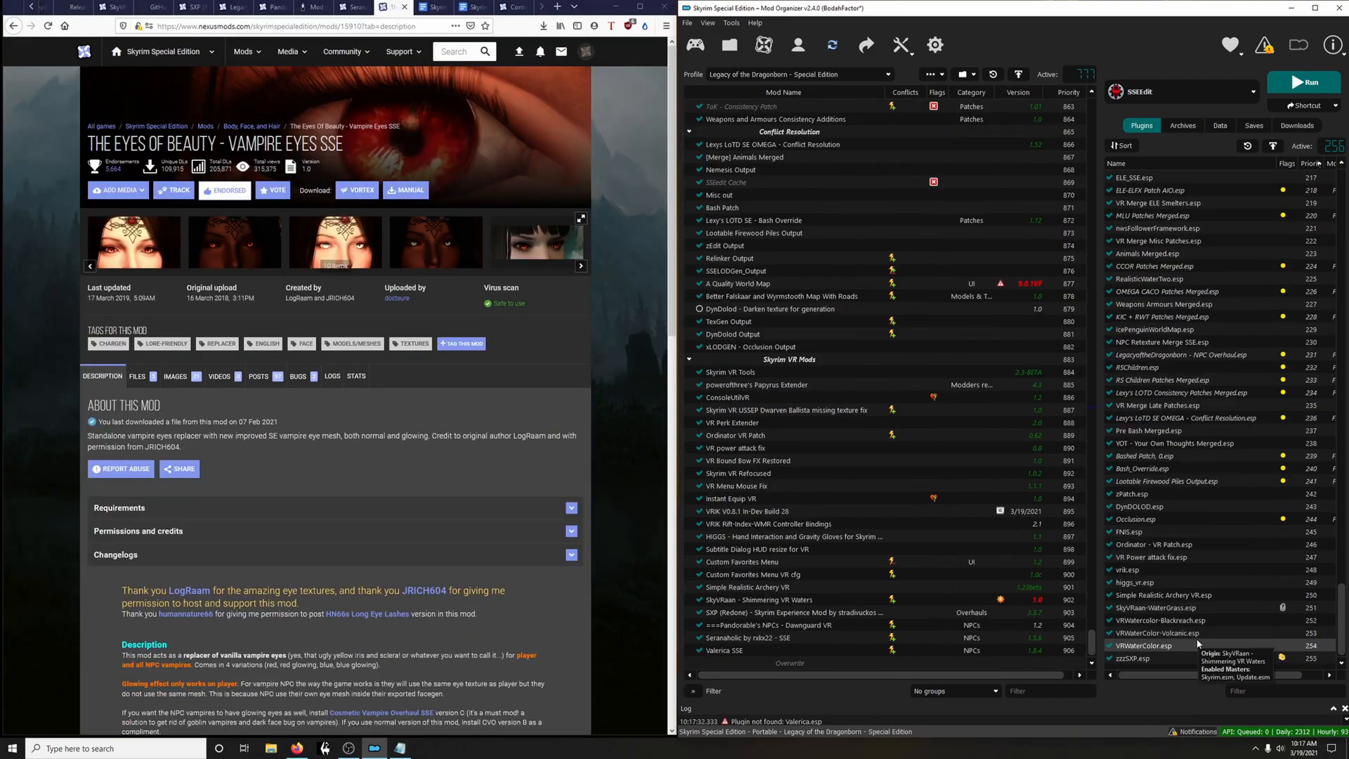
In Mod Organizer, move VRWaterColor.esp above VRWatercolor-Blackreach.esp, directly after SkyVRaan-WaterGrass.esp in the load order
click(1147, 613)
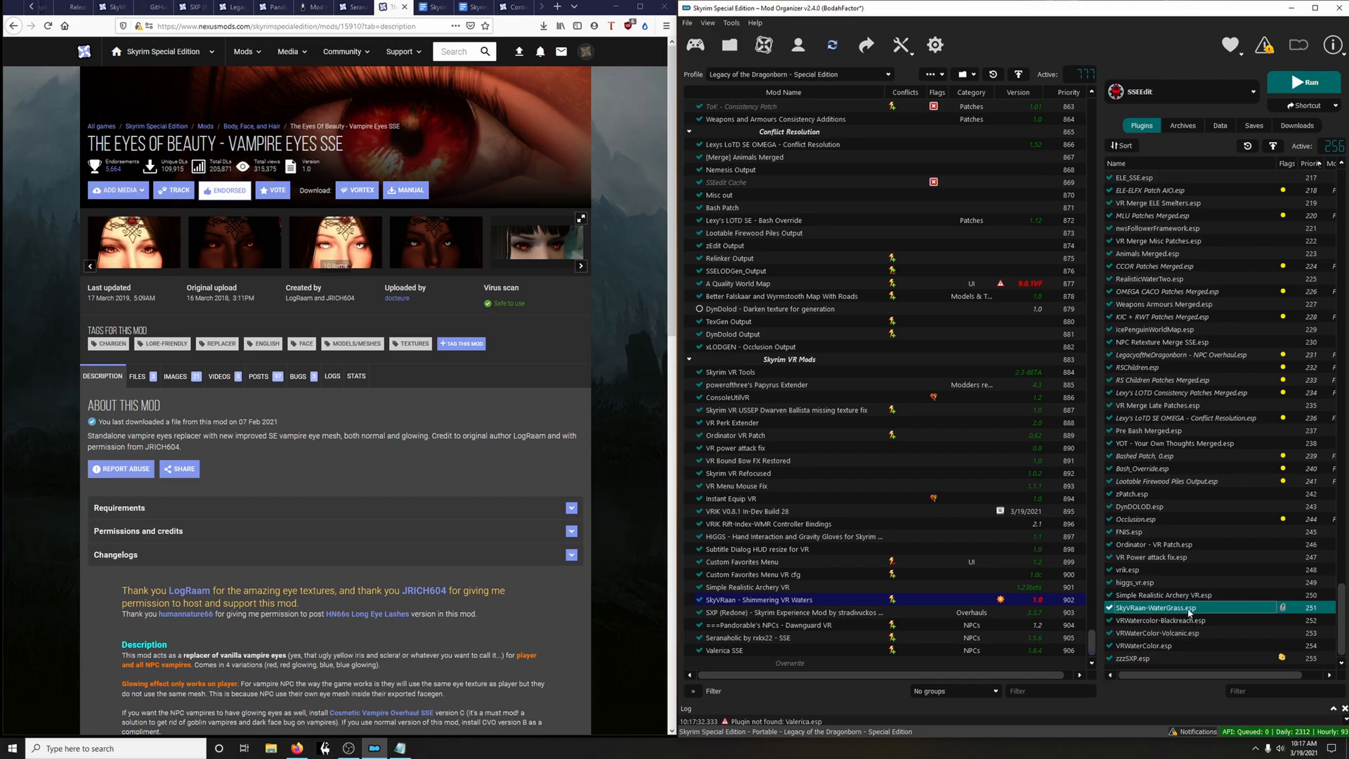
mouse_move(1187, 613)
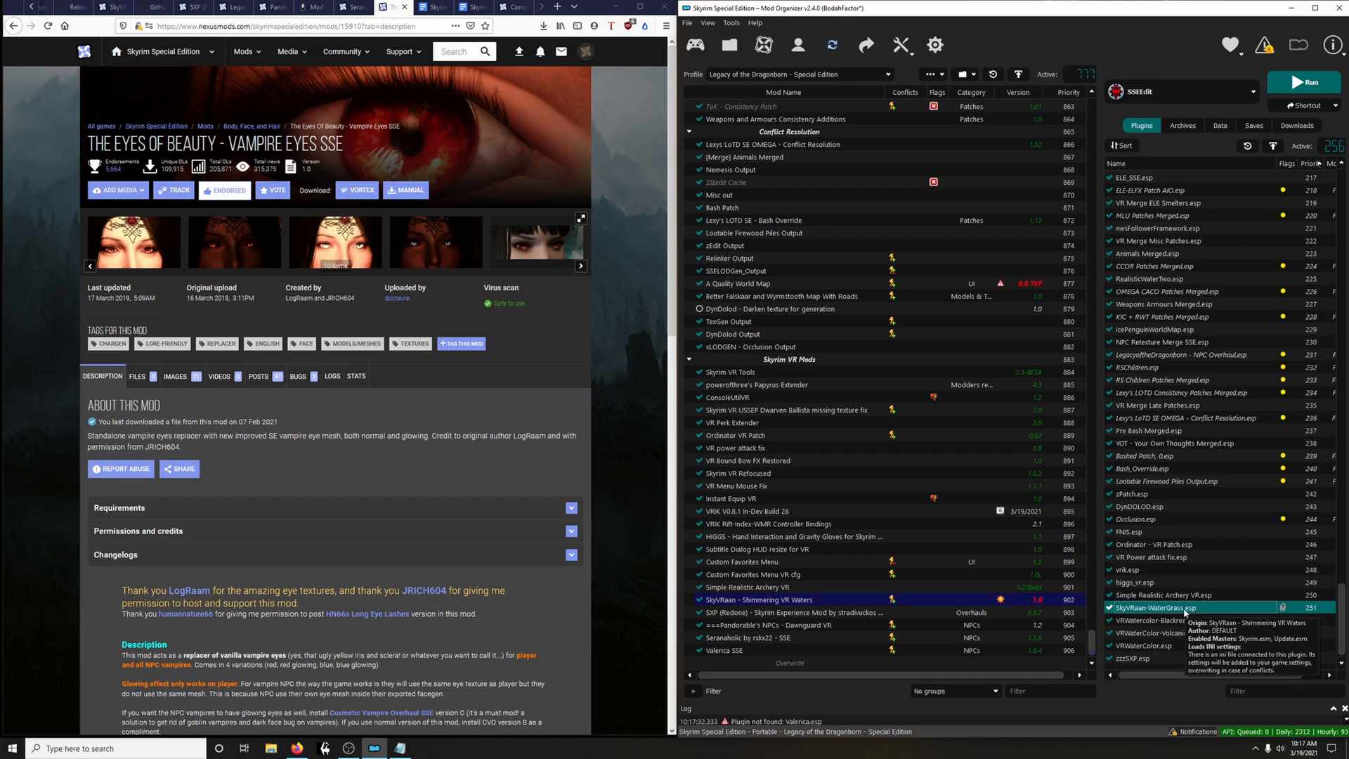
key(Down)
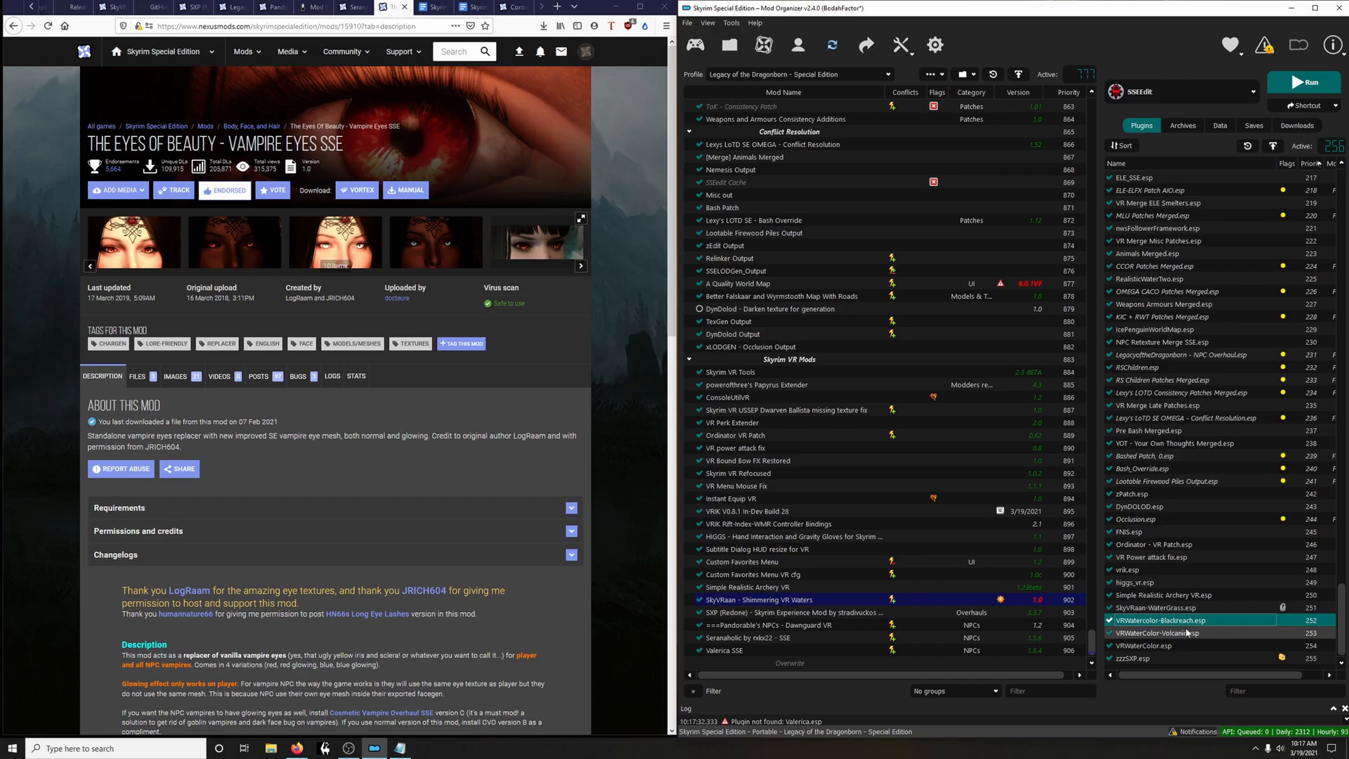
click(1158, 646)
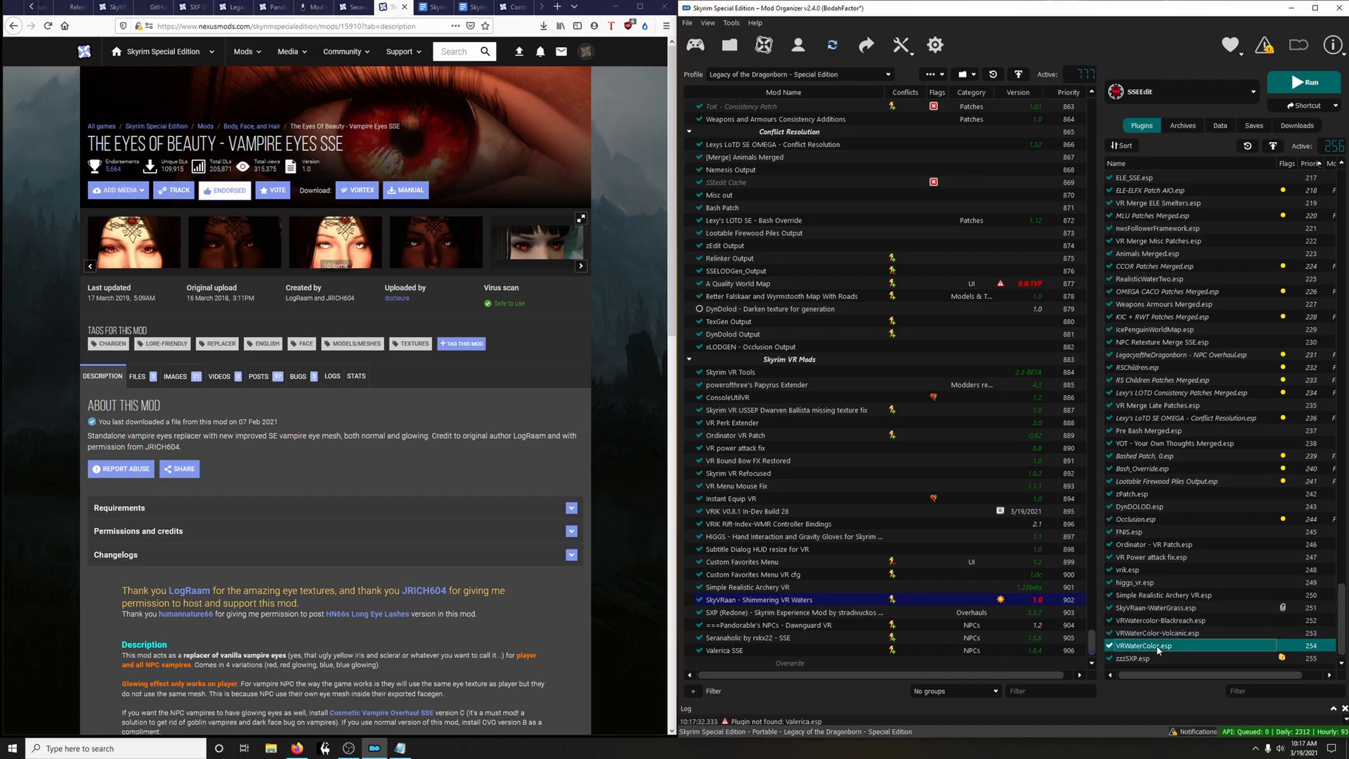
drag(1150, 648, 1146, 623)
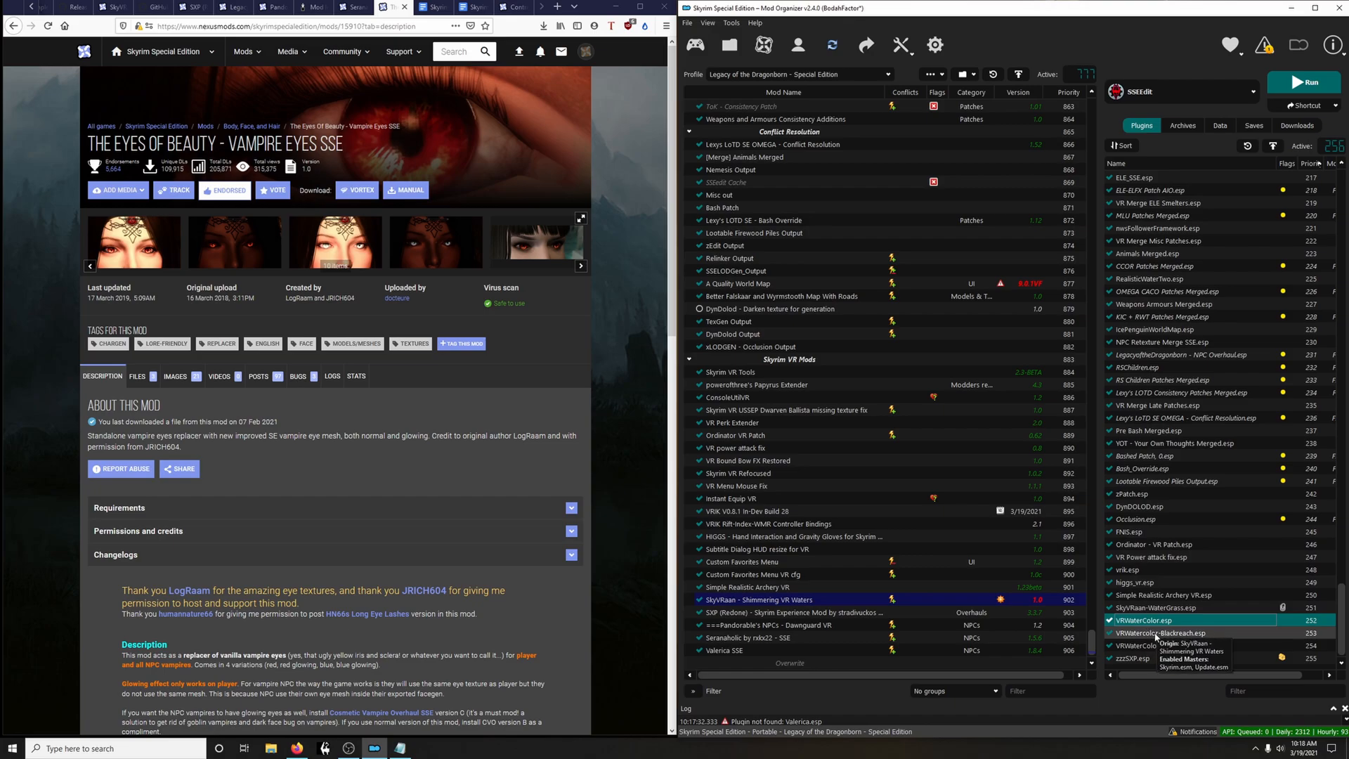
Unhide the source plugins of the Landscape Fixes For Grass Patches Merged merge with Merge Plugins Hide
click(1126, 609)
click(900, 44)
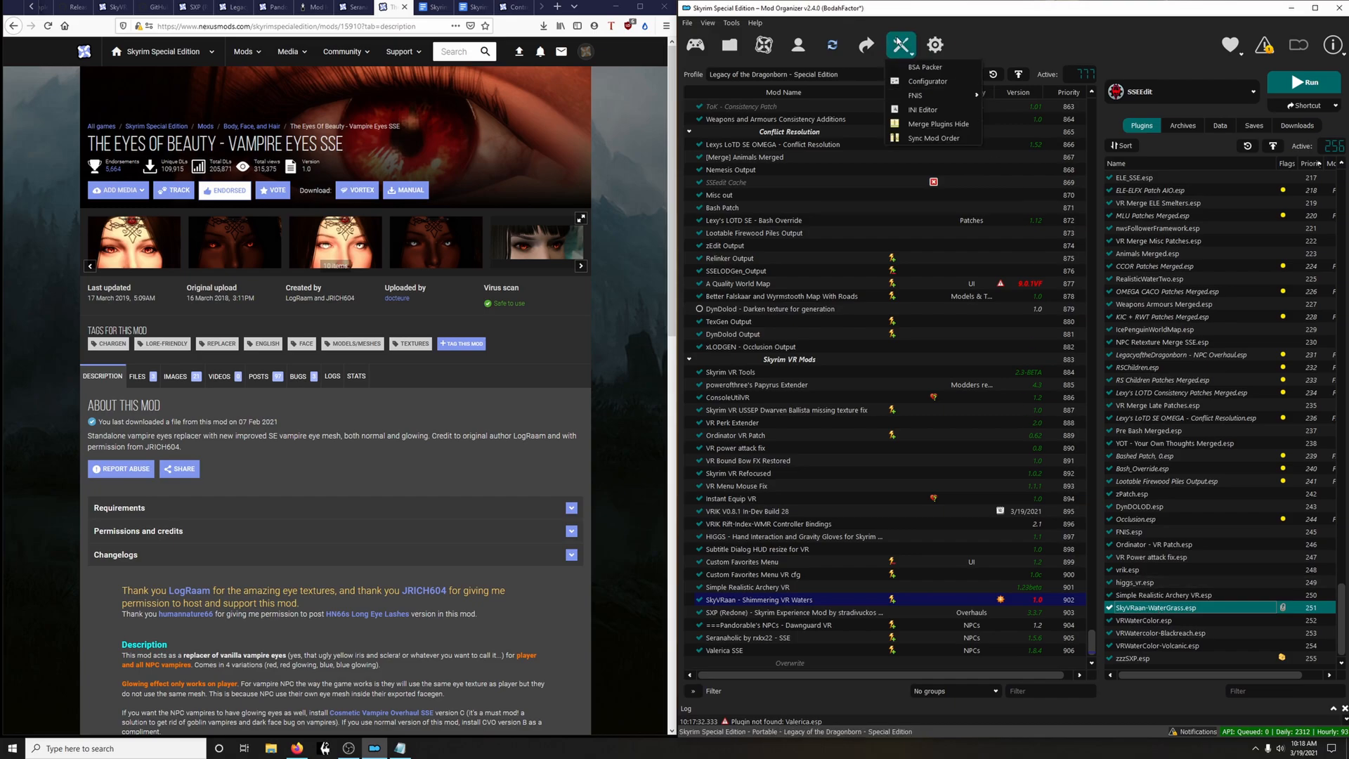
click(917, 120)
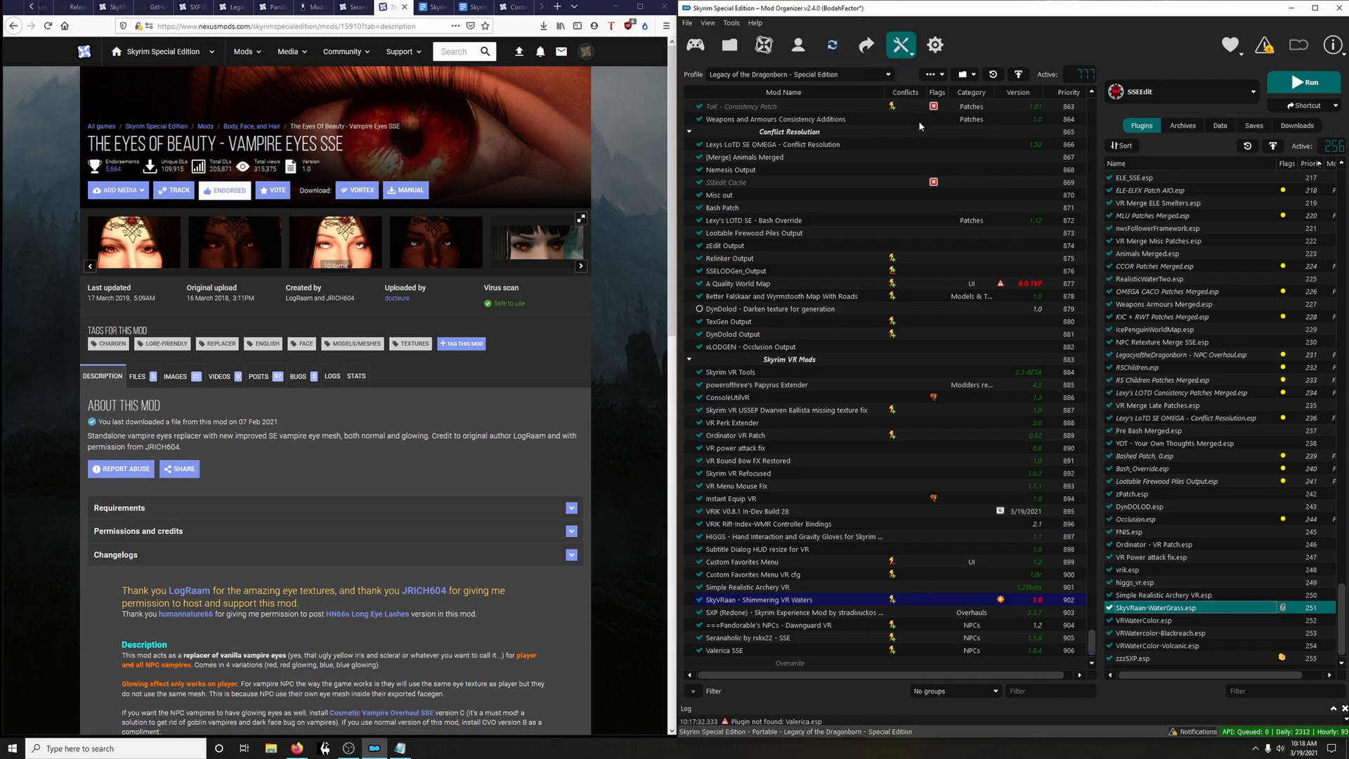
scroll(699, 367, down, 2)
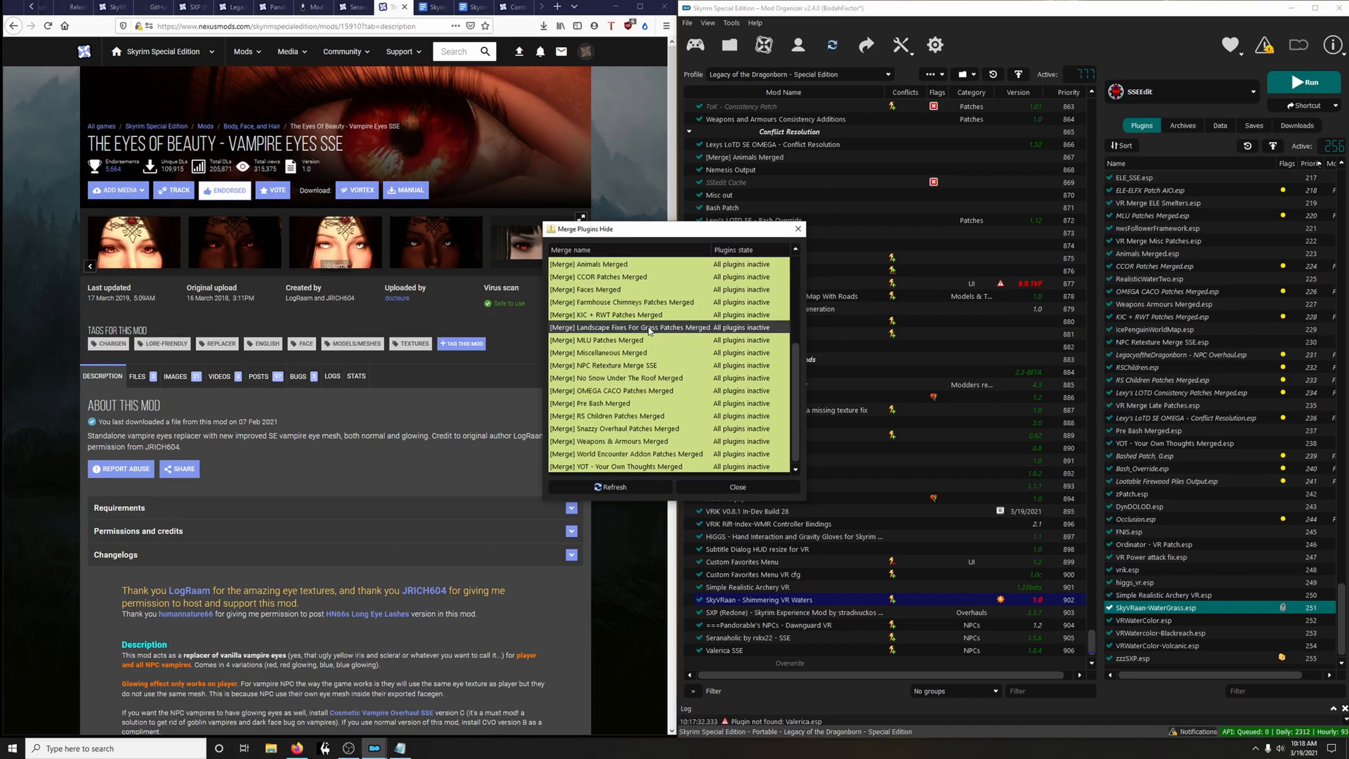
click(763, 486)
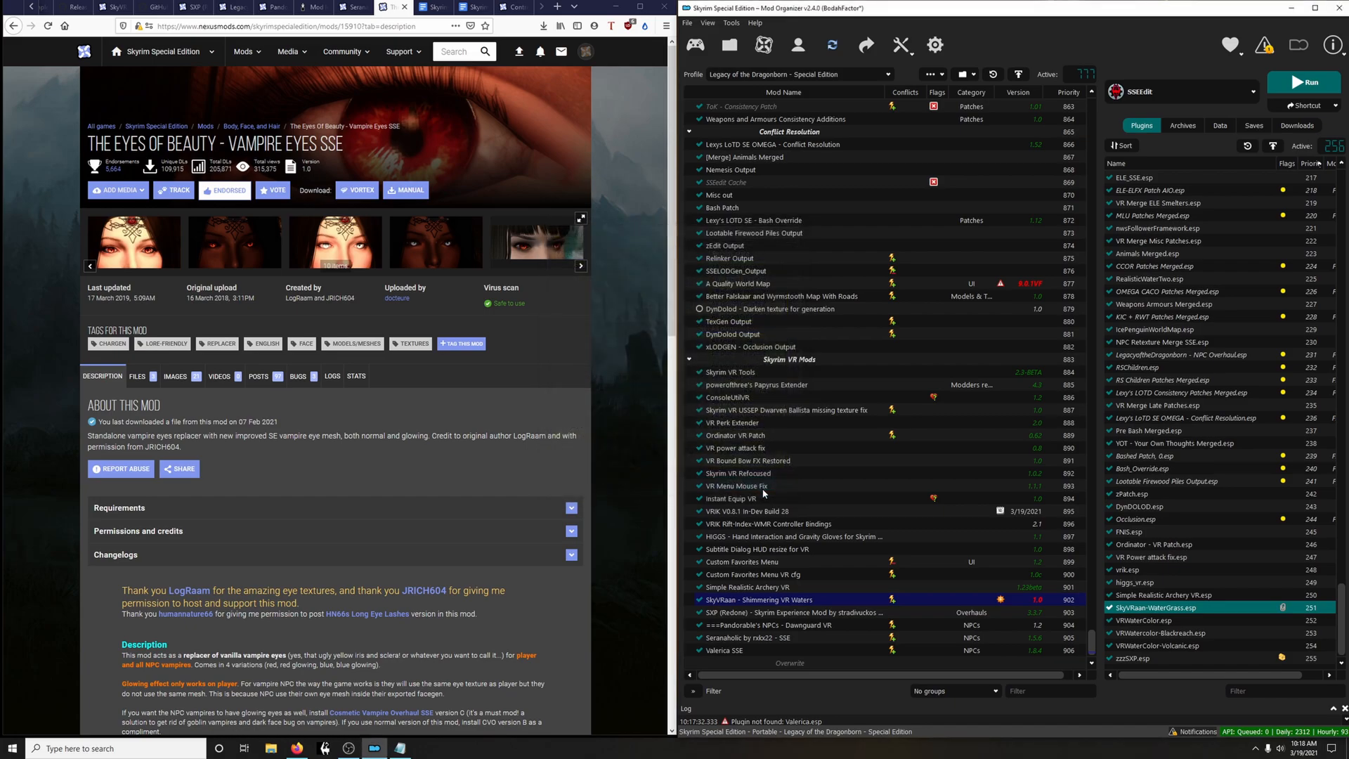
In the Landscape Fixes For Grass Patches Merged profile, enable SkyVRaan - Shimmering VR Waters, leaving only its SkyVRaan-WaterGrass.esp plugin active
scroll(1196, 544, down, 5)
click(798, 77)
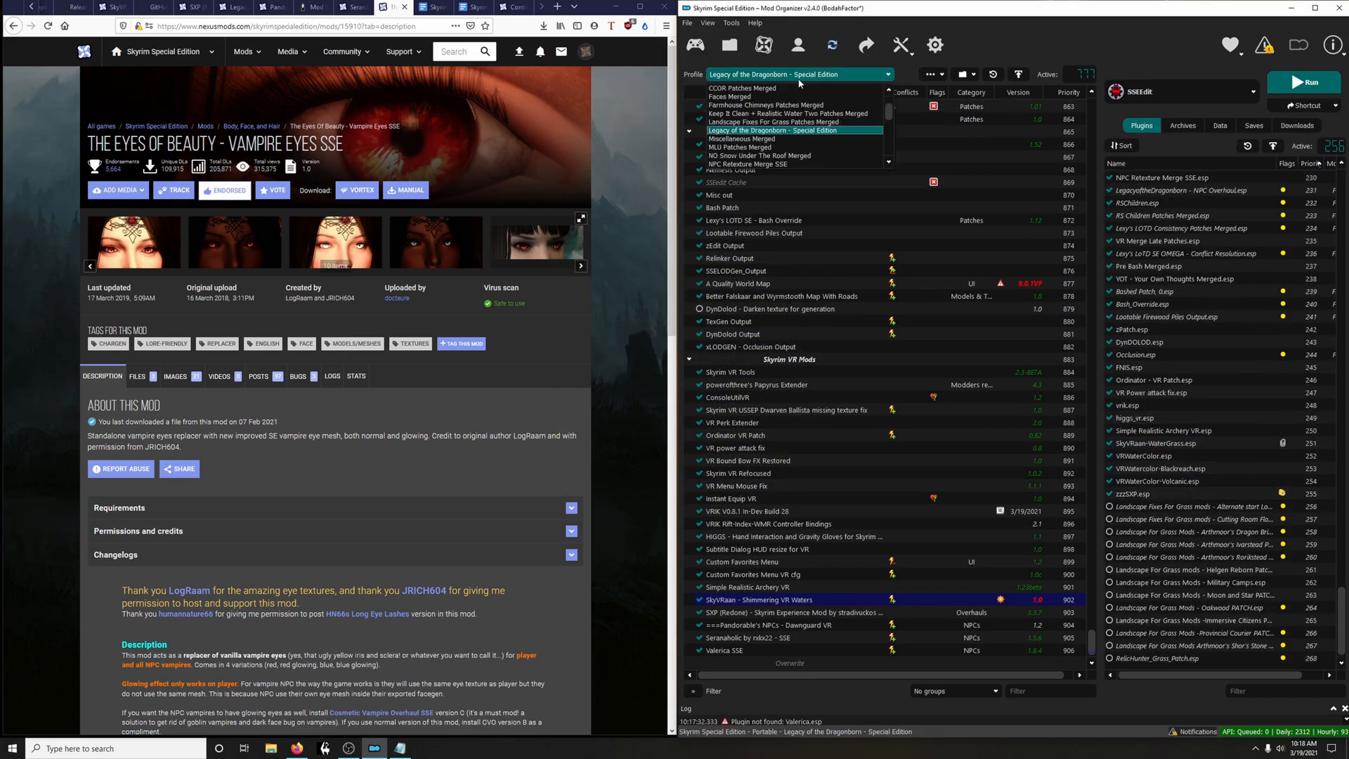
click(766, 122)
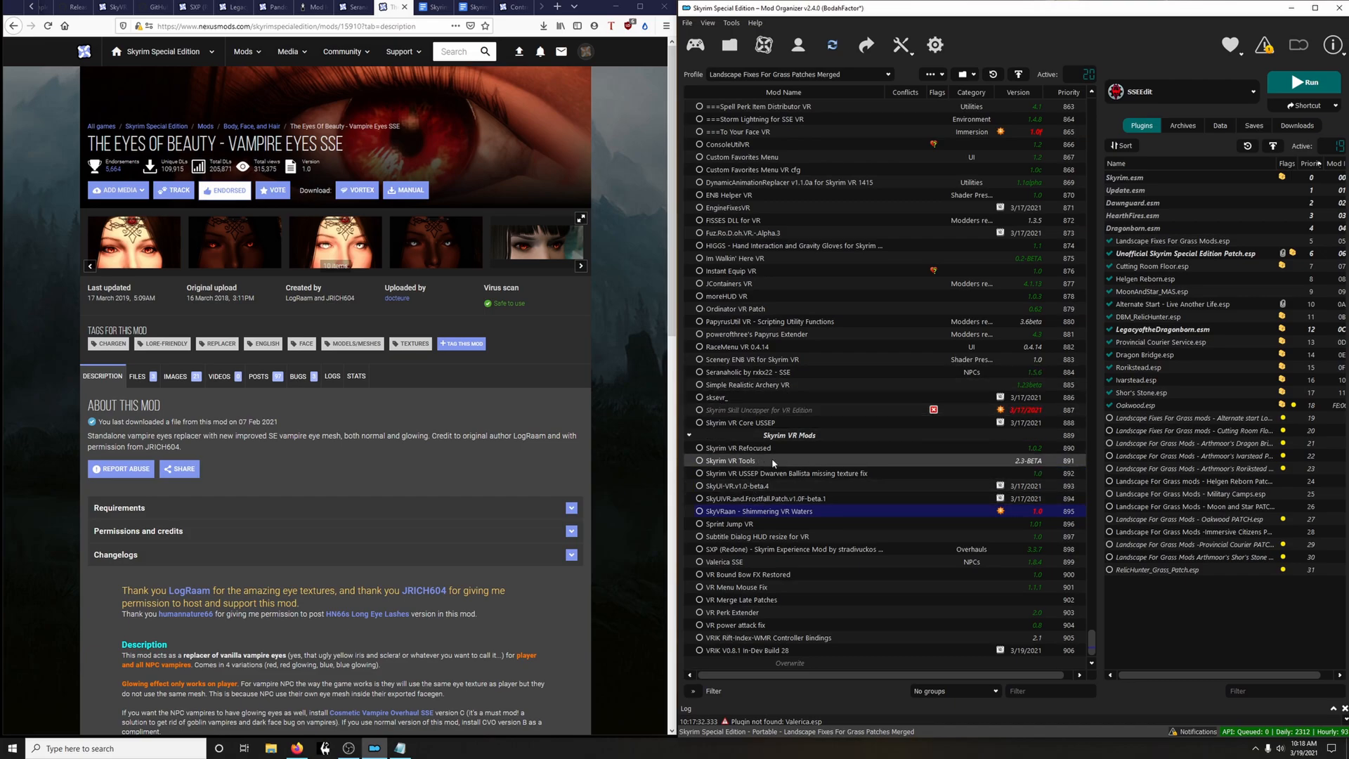
click(699, 511)
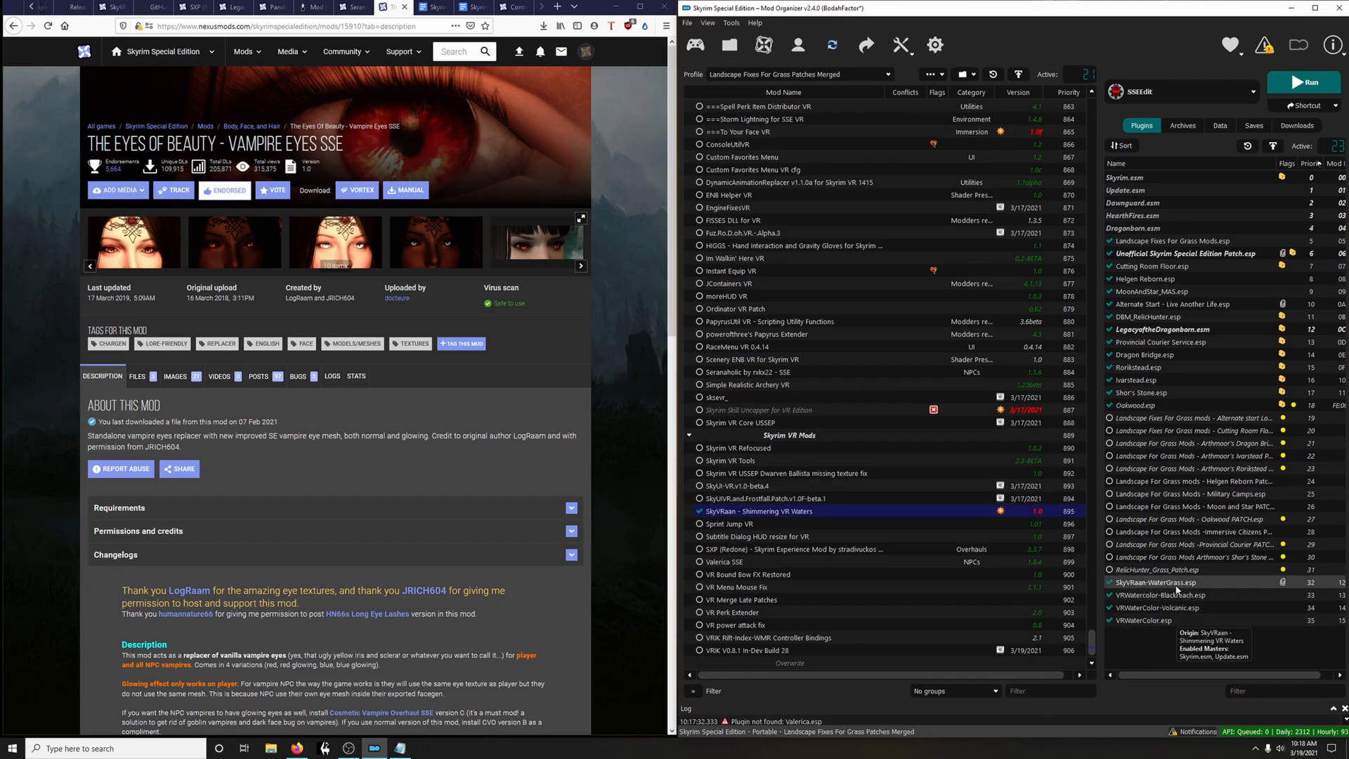
click(1109, 595)
click(1109, 607)
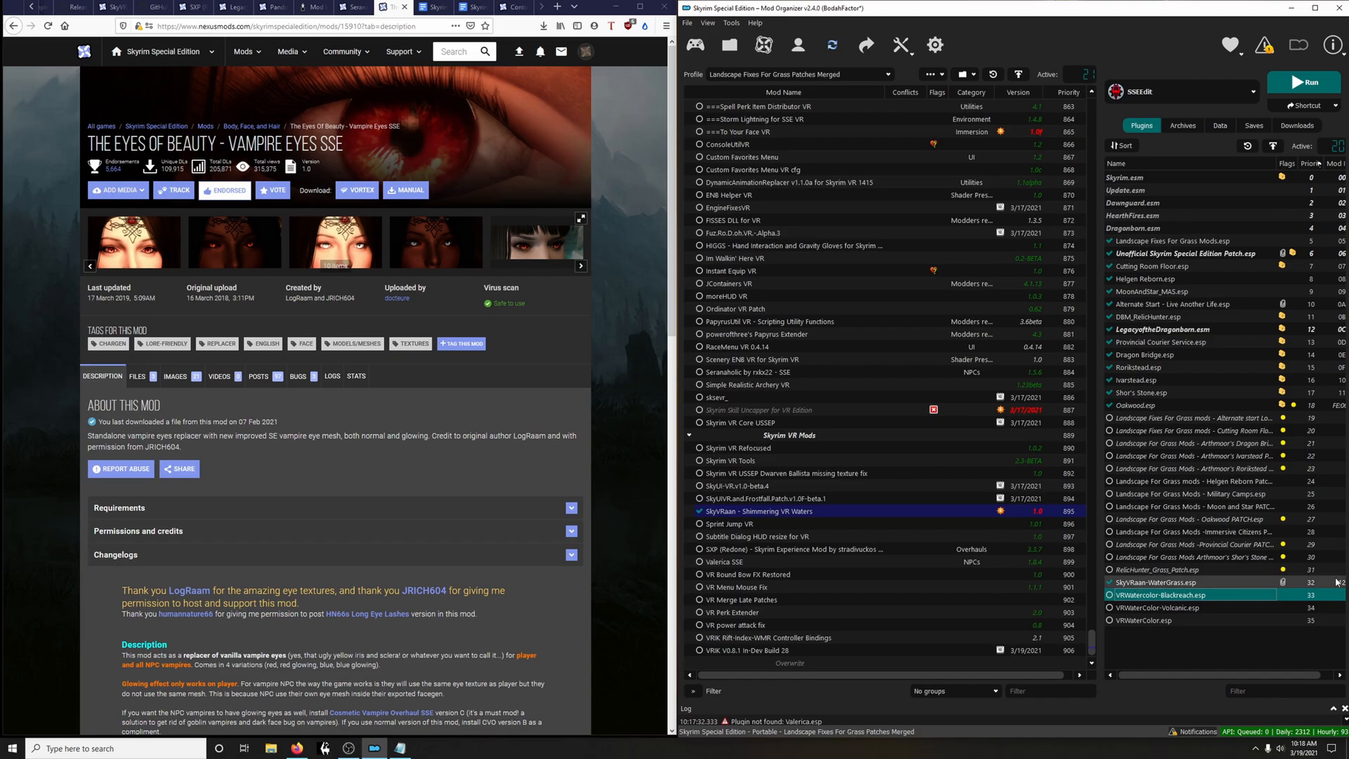
Run zEdit through Mod Organizer and start a Skyrim SE session in its merging mode
click(1182, 90)
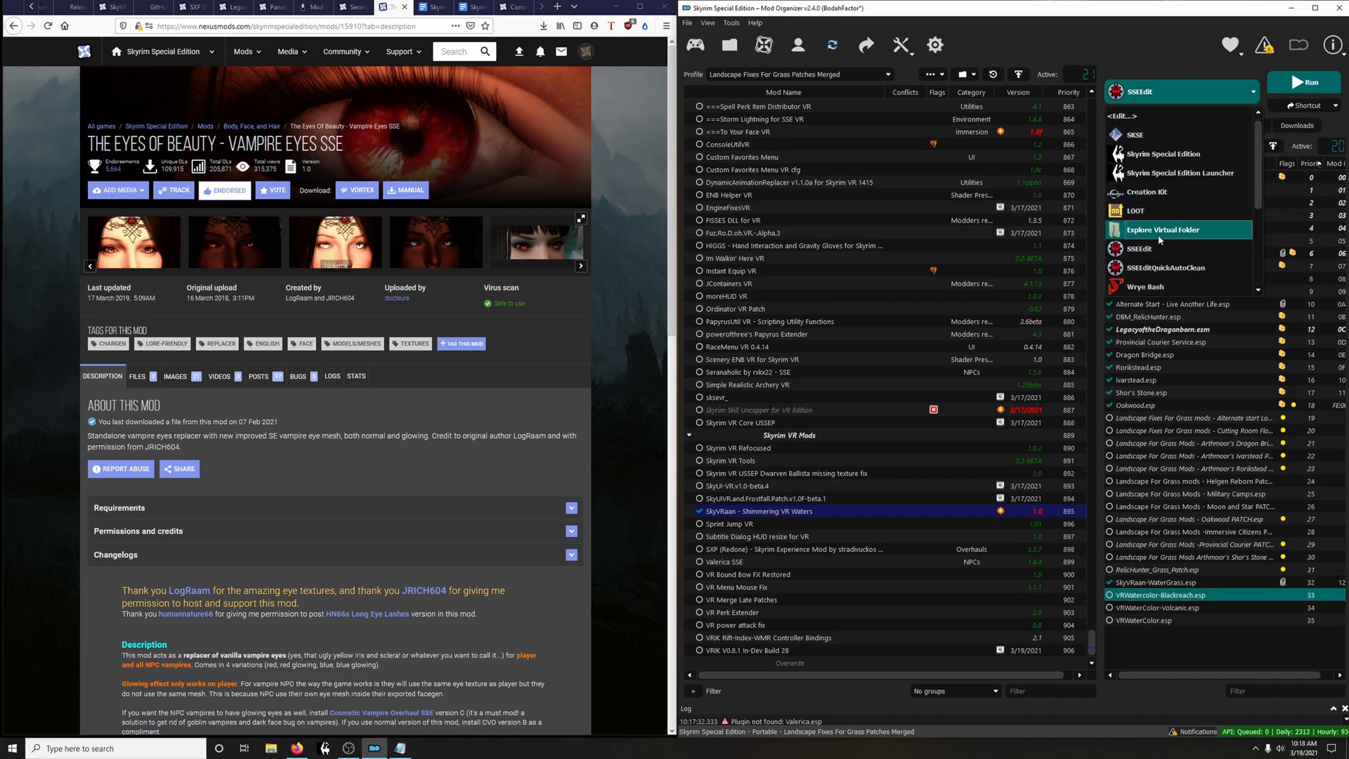
scroll(1159, 239, down, 1)
click(1159, 192)
click(1328, 89)
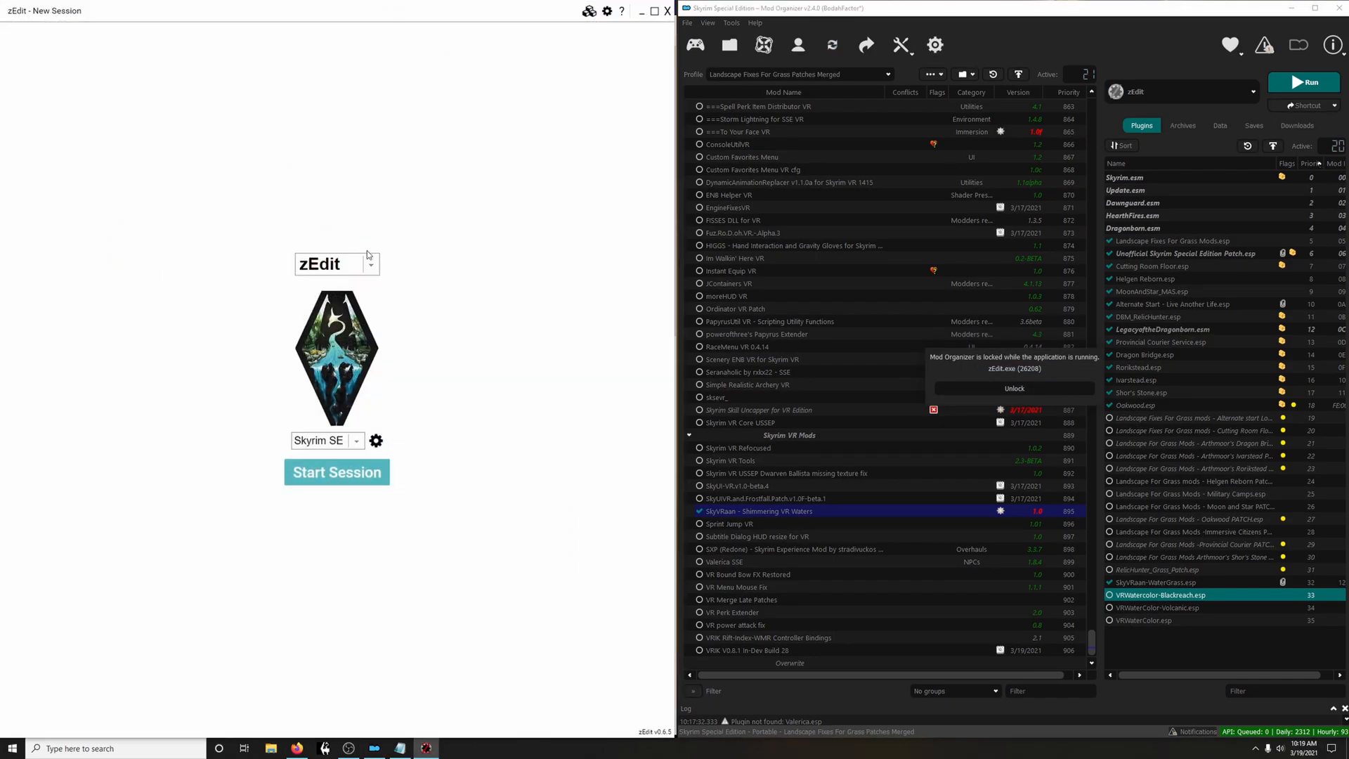
click(367, 261)
click(339, 326)
click(340, 484)
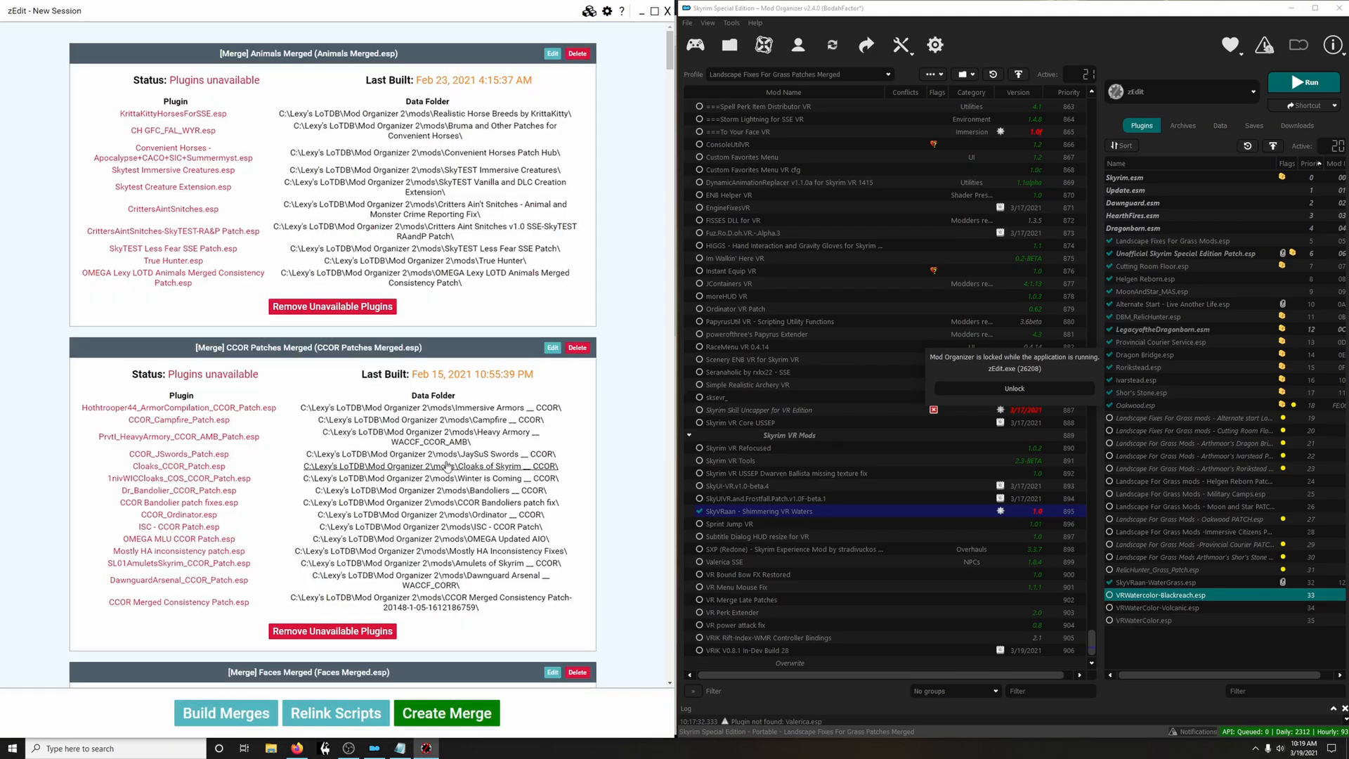
Add SkyVRaan-WaterGrass.esp to the plugins of the Landscape Fixes For Grass Patches Merged merge
scroll(446, 466, down, 15)
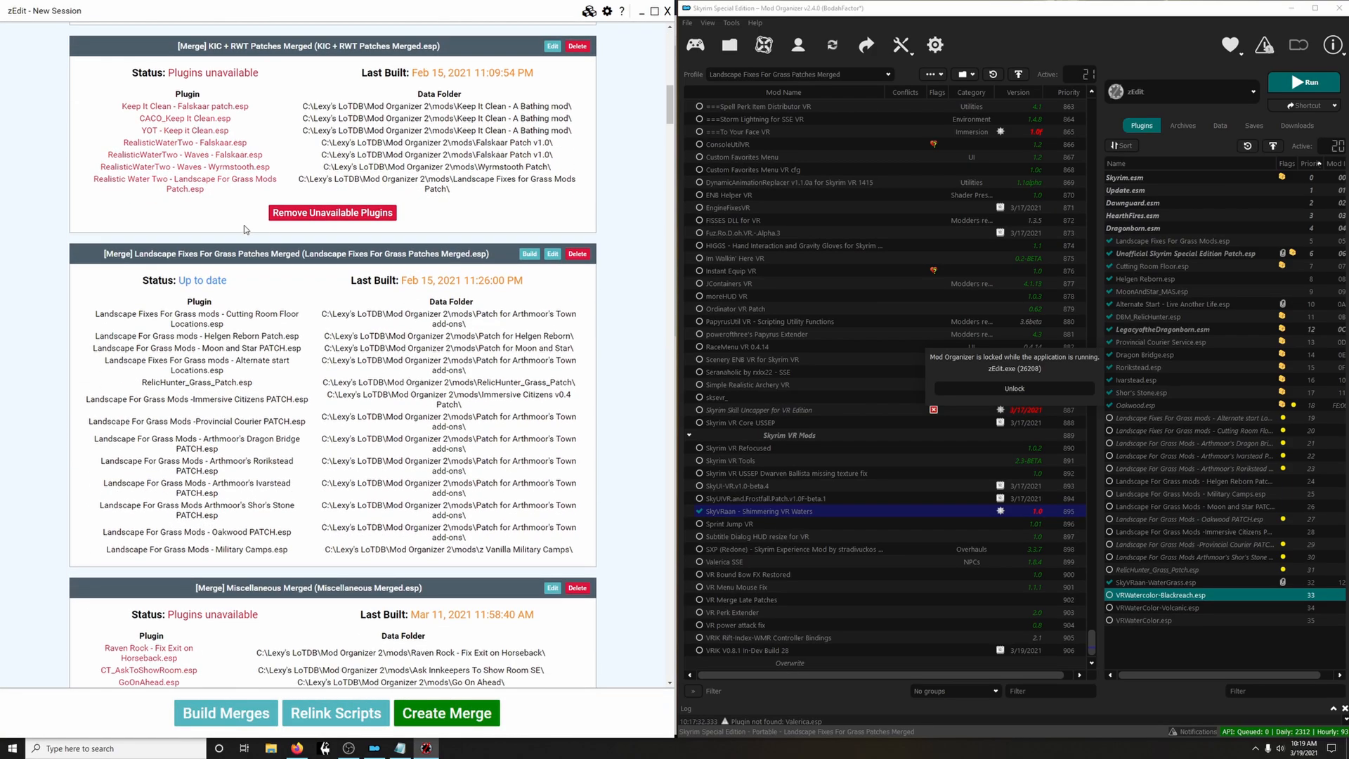
click(553, 255)
click(259, 138)
scroll(319, 487, down, 3)
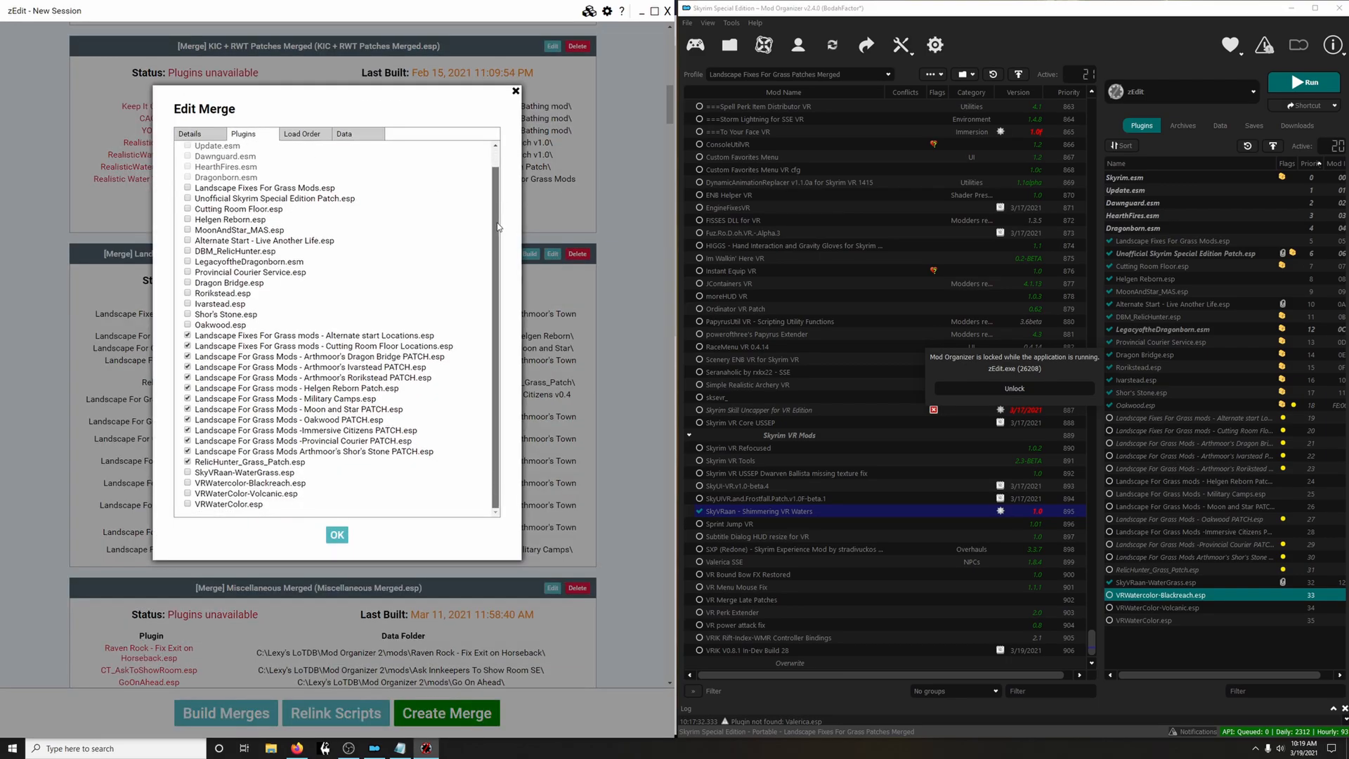
click(209, 476)
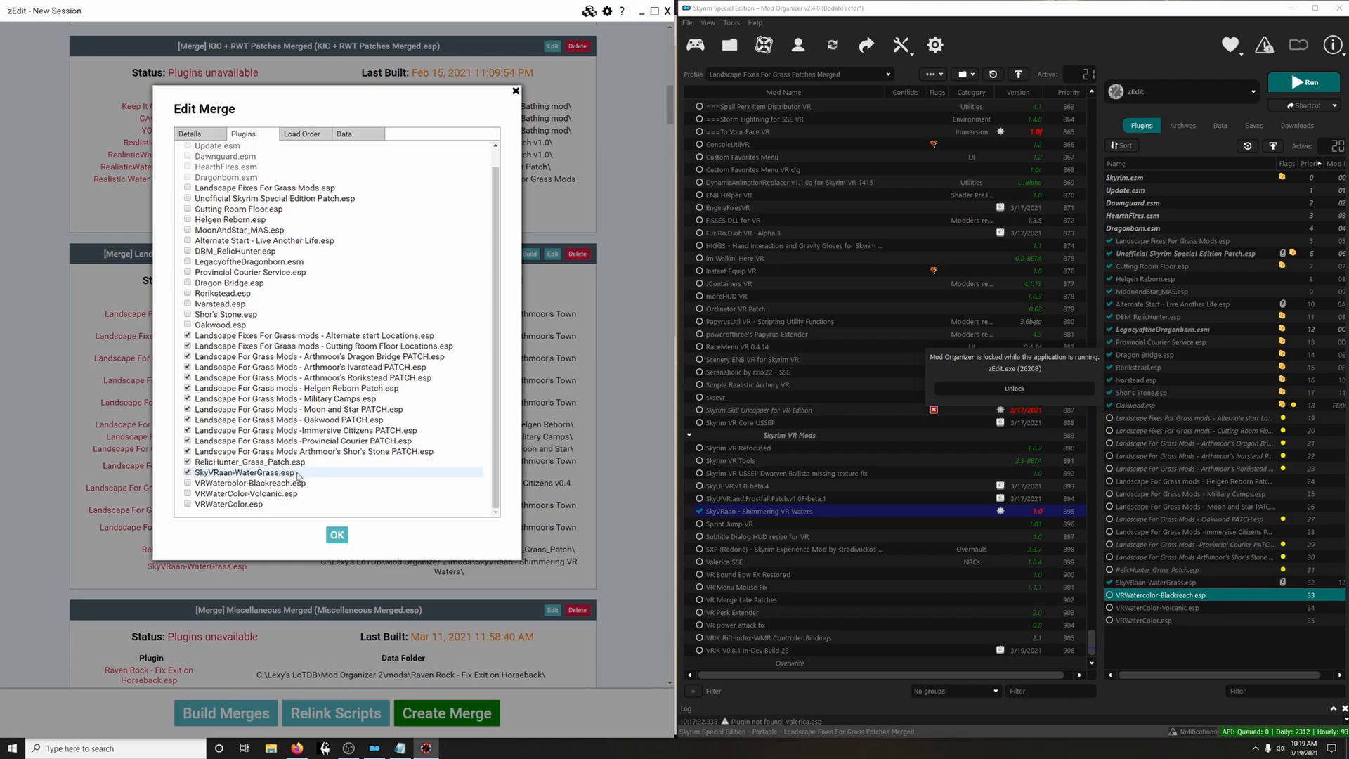
click(337, 535)
Build the Landscape Fixes For Grass Patches Merged merge and close zEdit
click(529, 254)
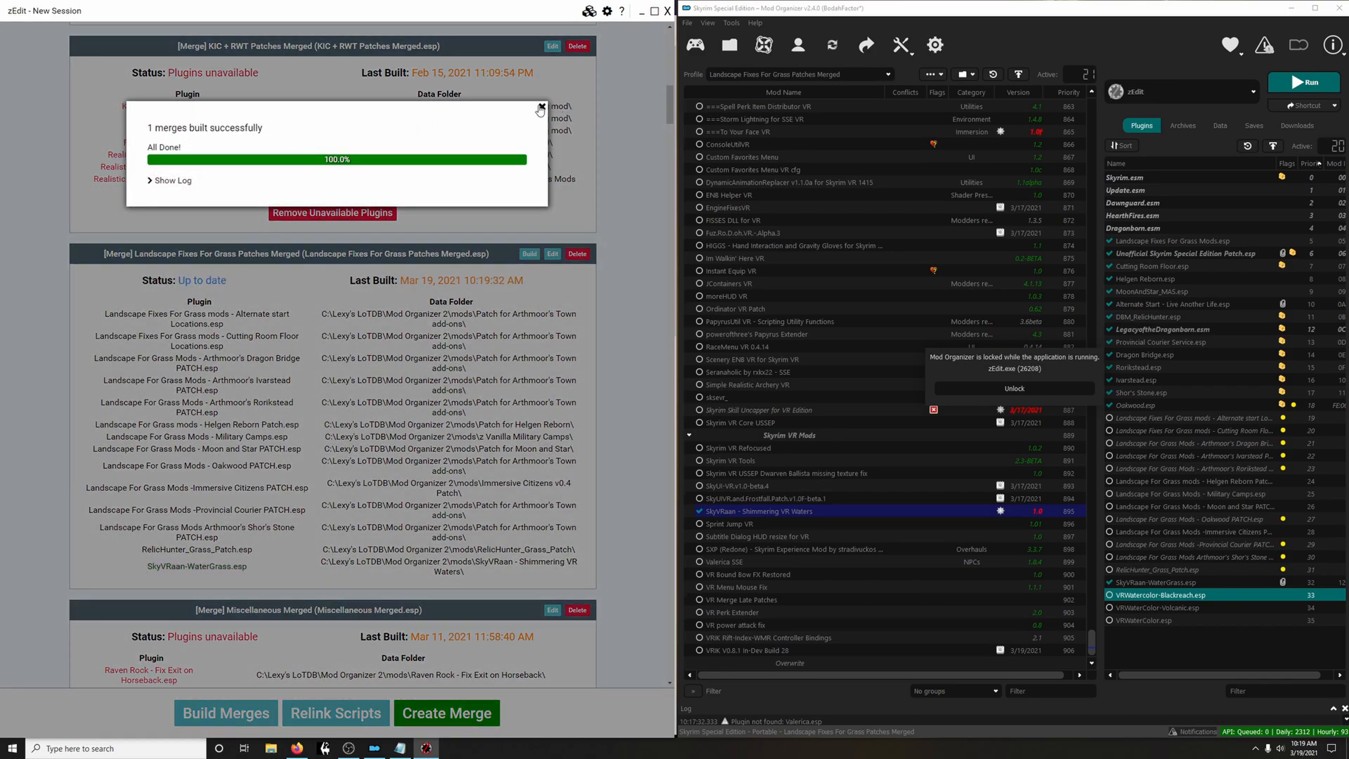
click(541, 106)
click(668, 11)
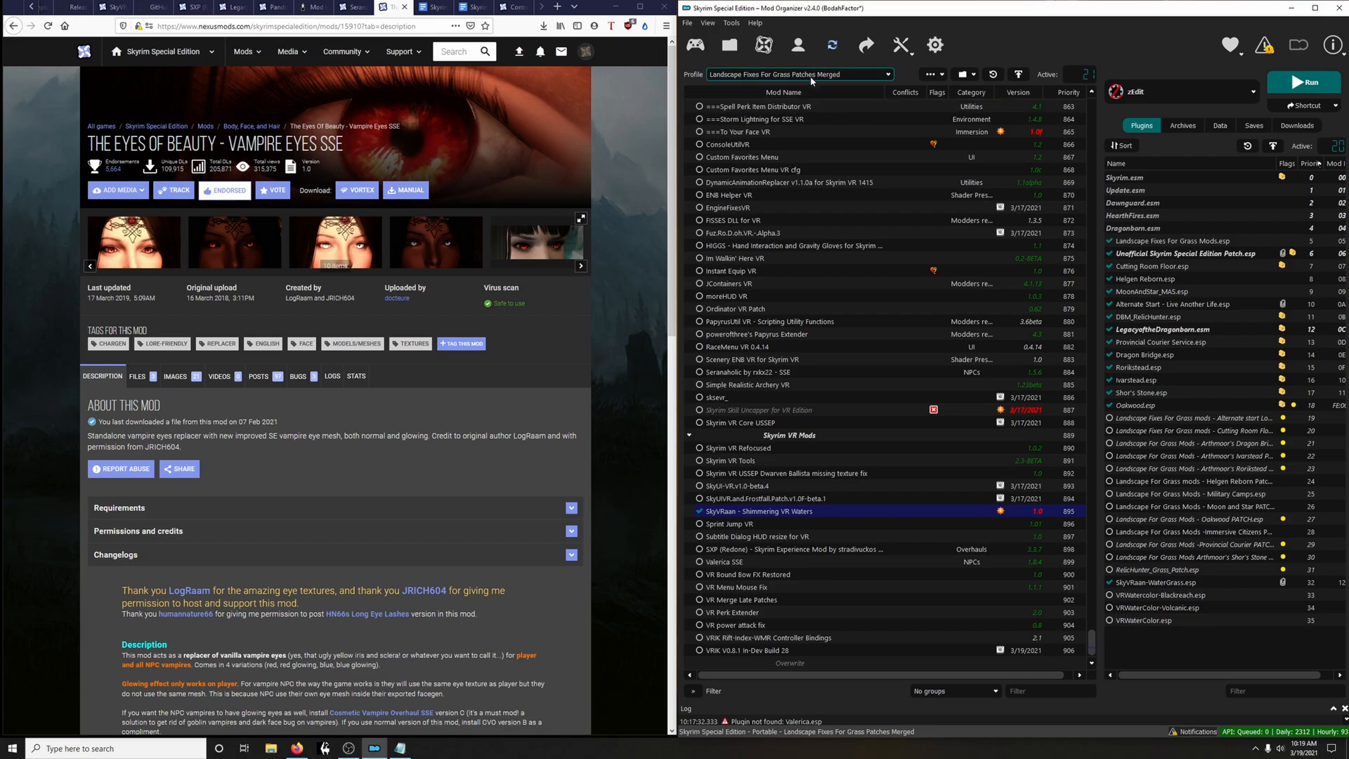
Return to the Legacy of the Dragonborn - Special Edition profile and hide the Landscape Fixes For Grass Patches Merged merge's source plugins
click(813, 83)
click(788, 133)
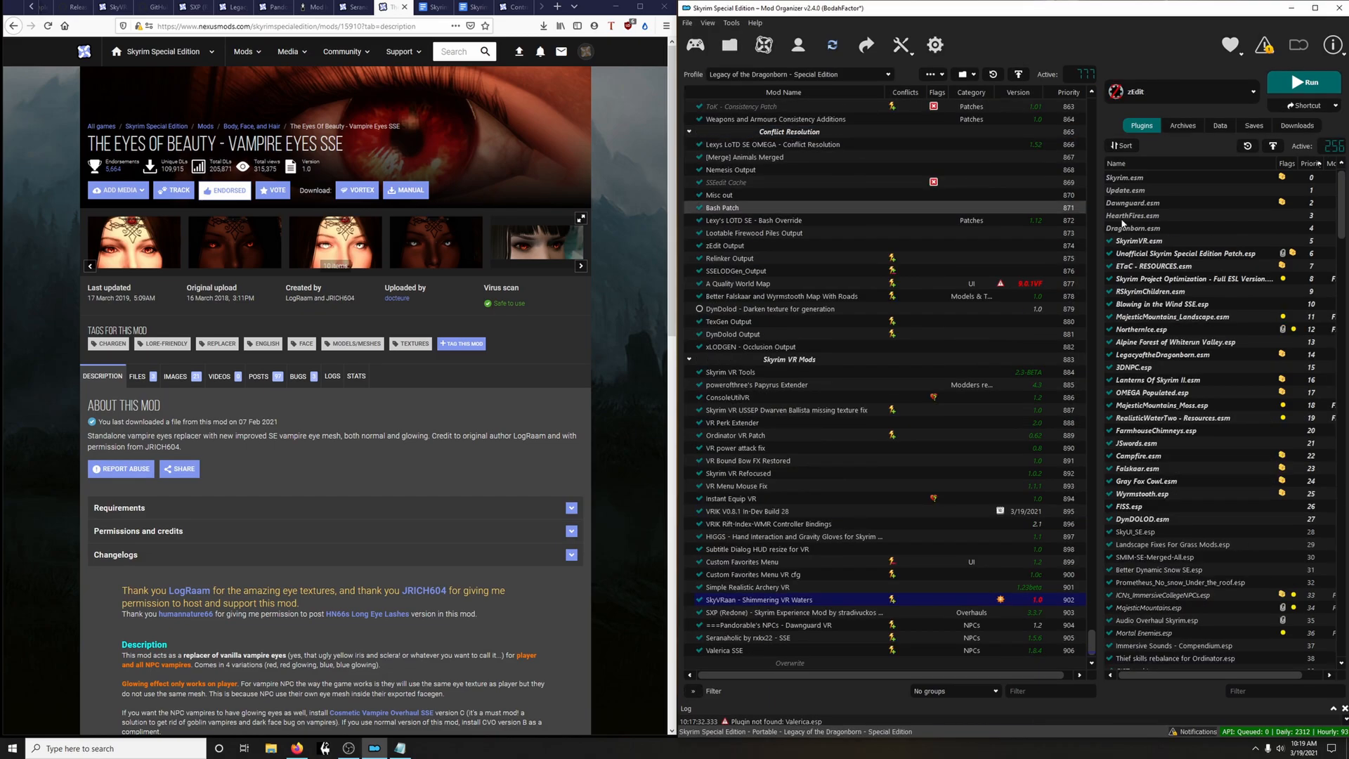
click(922, 75)
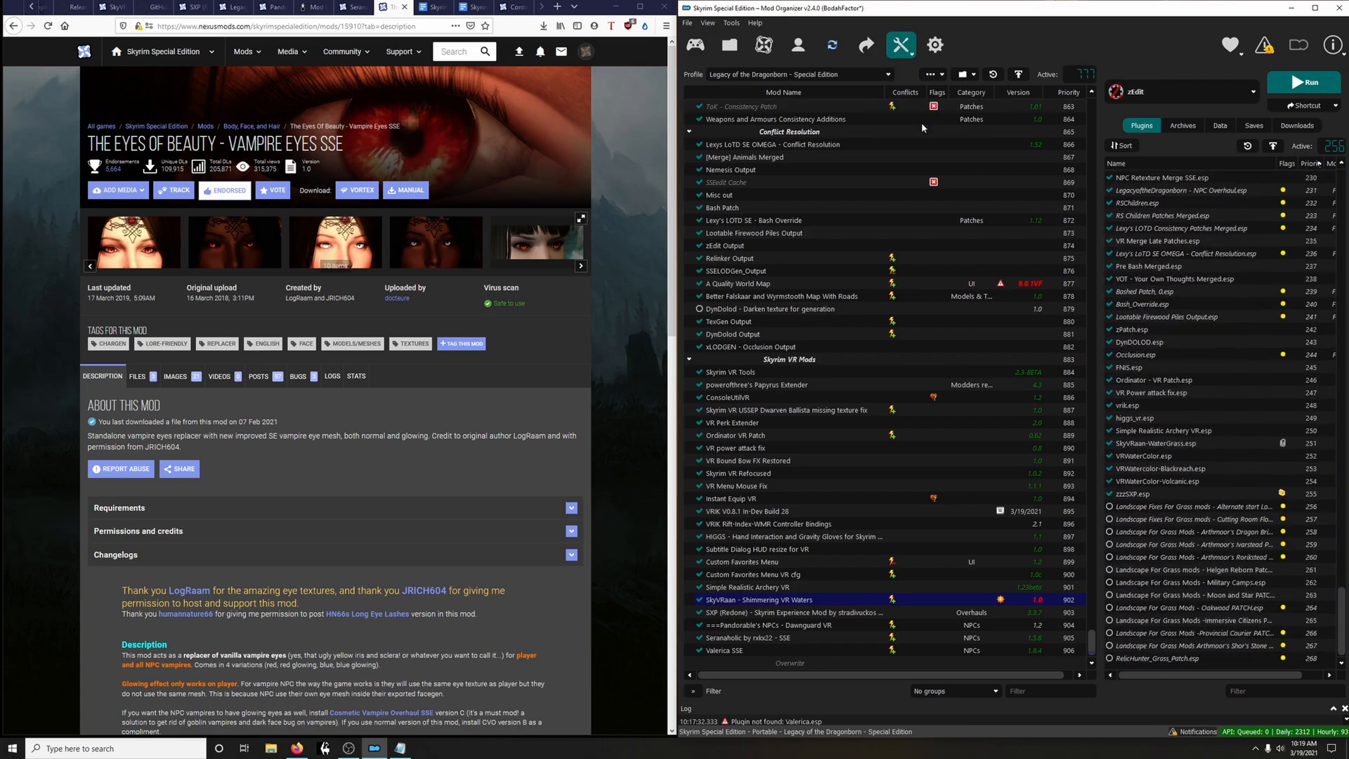
click(921, 122)
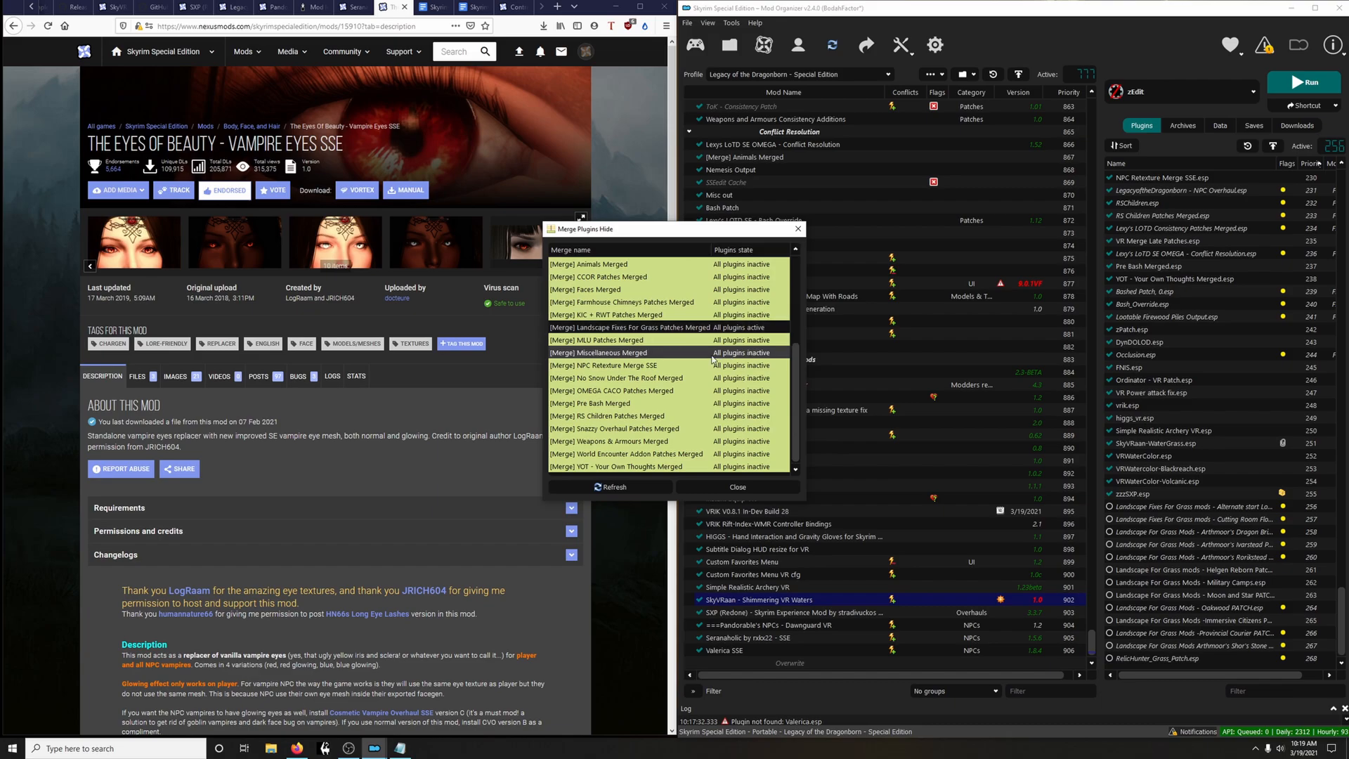
click(737, 487)
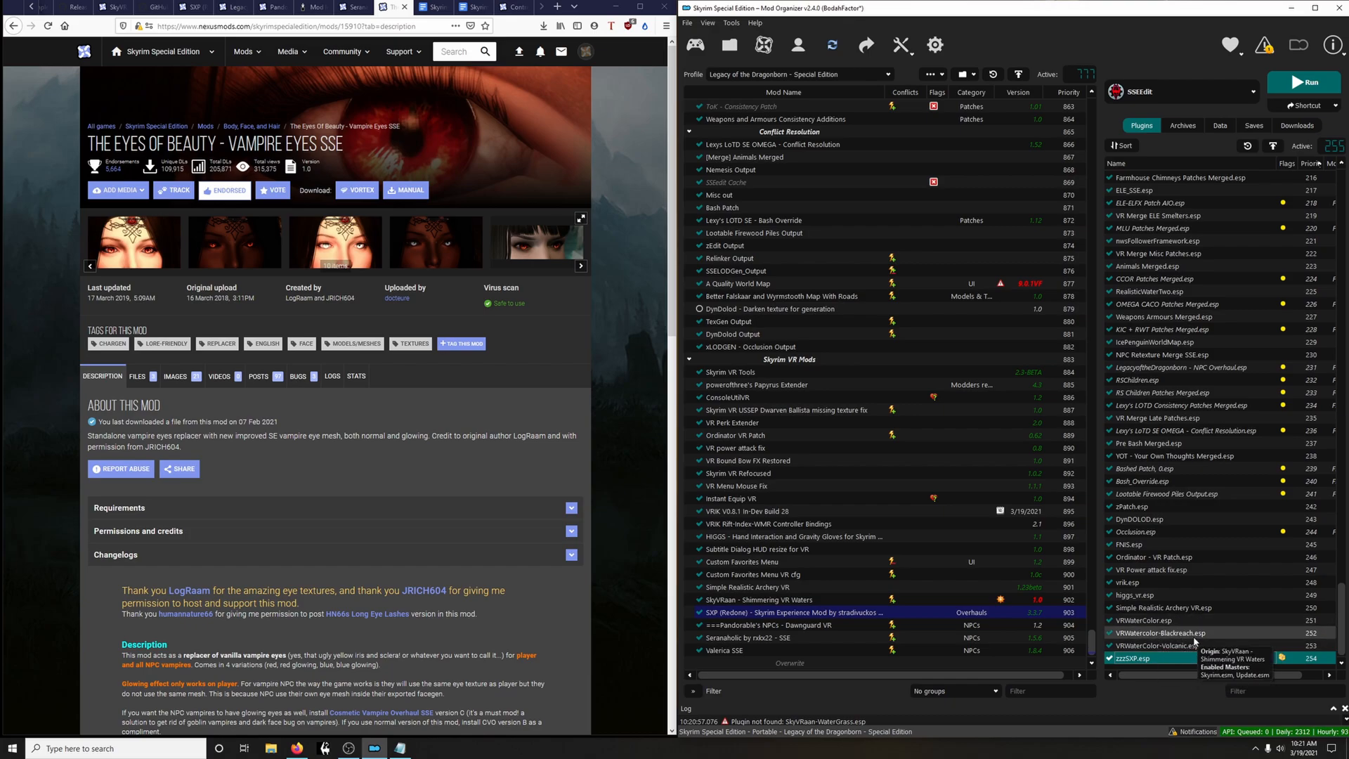
Unhide the source plugins of the [Merge] KIC + RWT Patches Merged merge
click(901, 46)
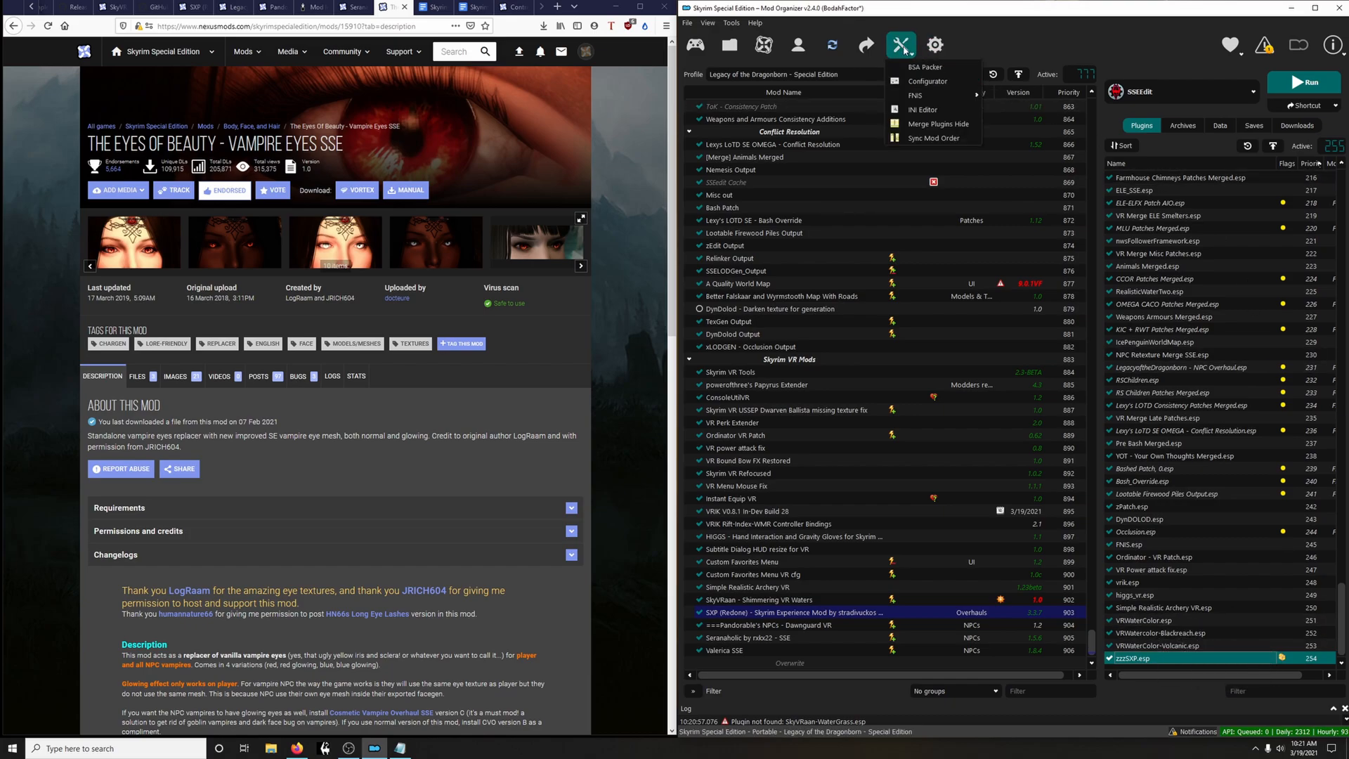
click(927, 130)
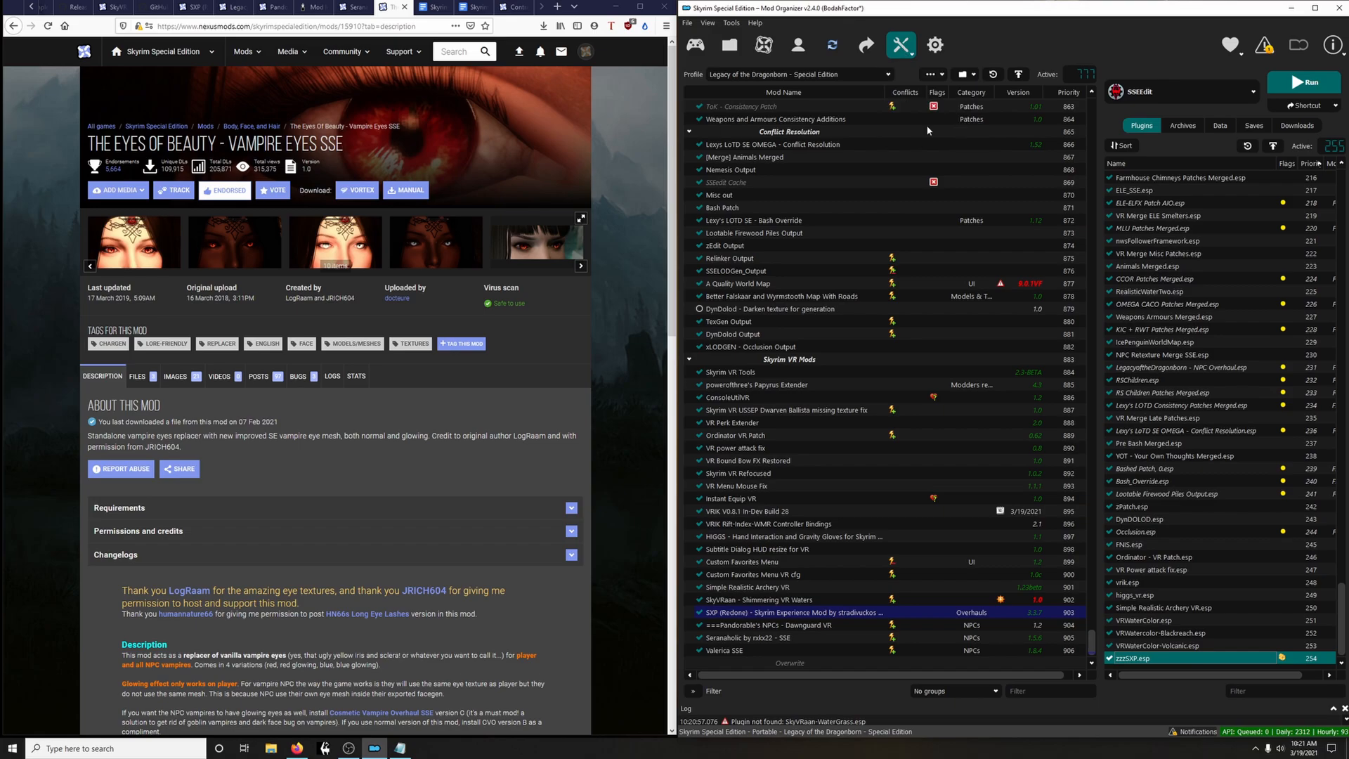
scroll(713, 403, down, 1)
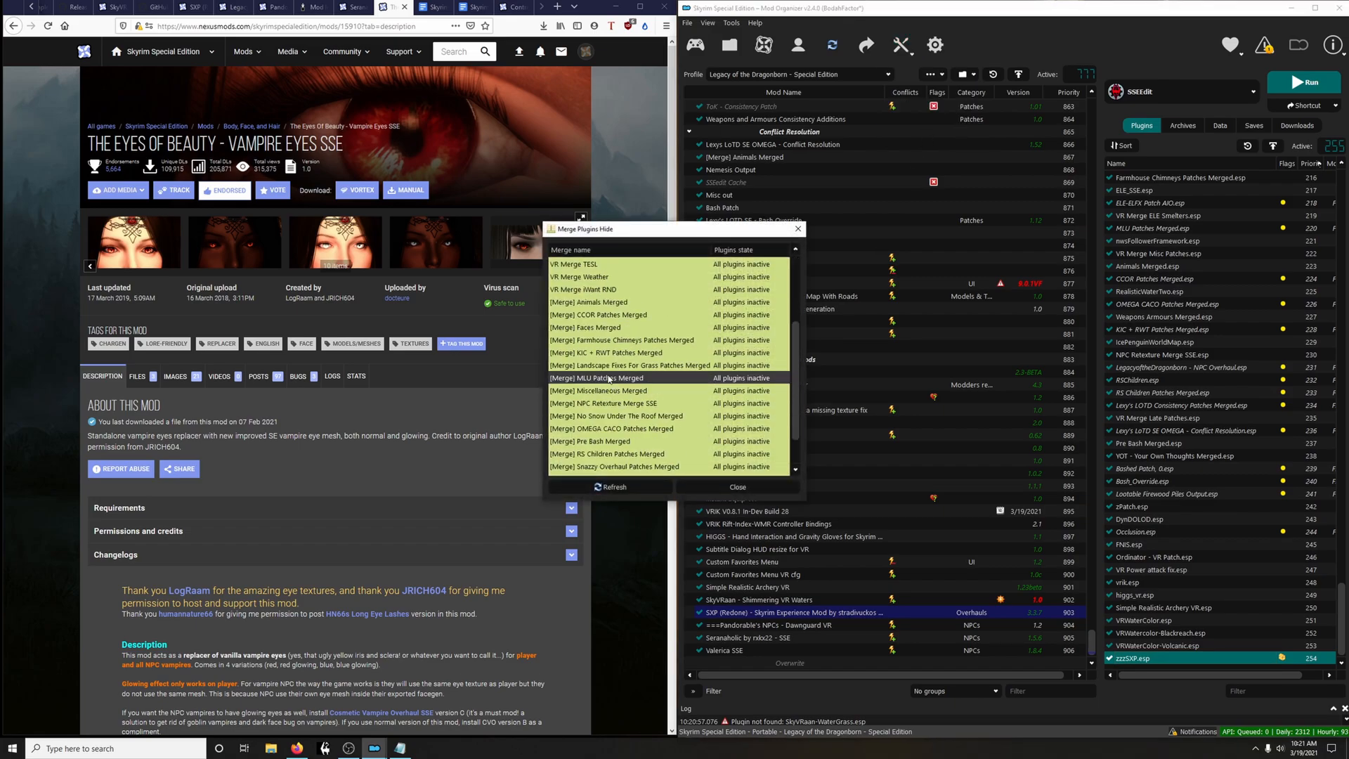
right_click(664, 359)
click(692, 352)
click(738, 486)
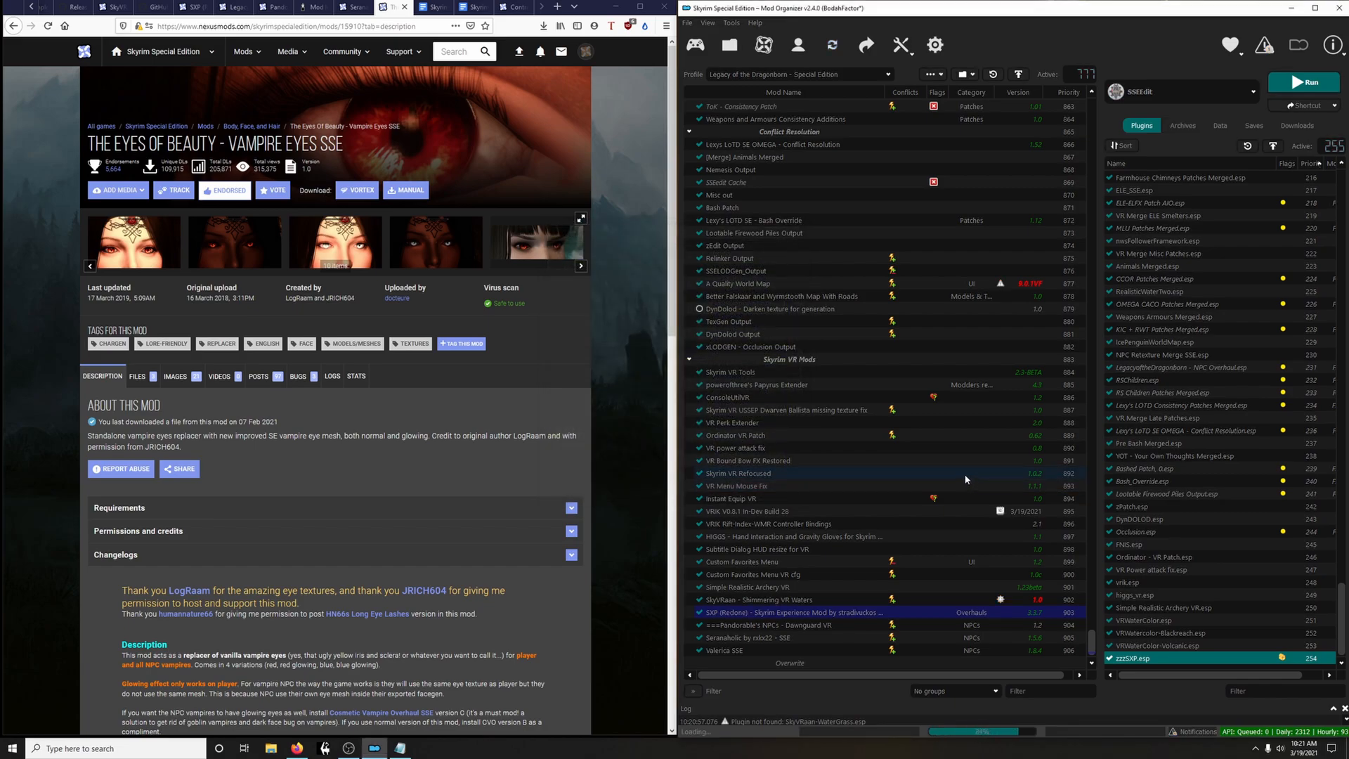
In the Keep It Clean + Realistic Water Two Patches Merged profile, enable SkyVRaan - Shimmering VR Waters and order VRWaterColor.esp before its Blackreach and Volcanic plugins
click(861, 78)
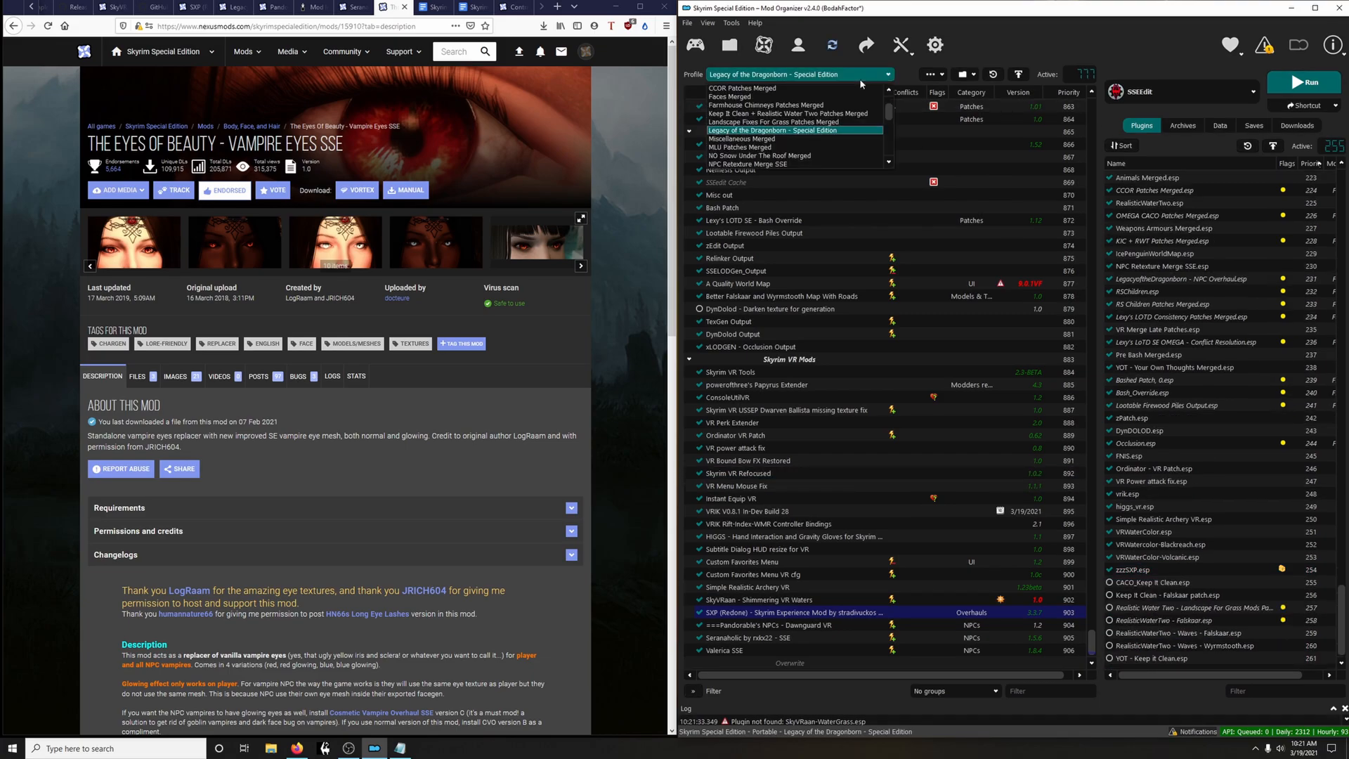
scroll(755, 134, up, 1)
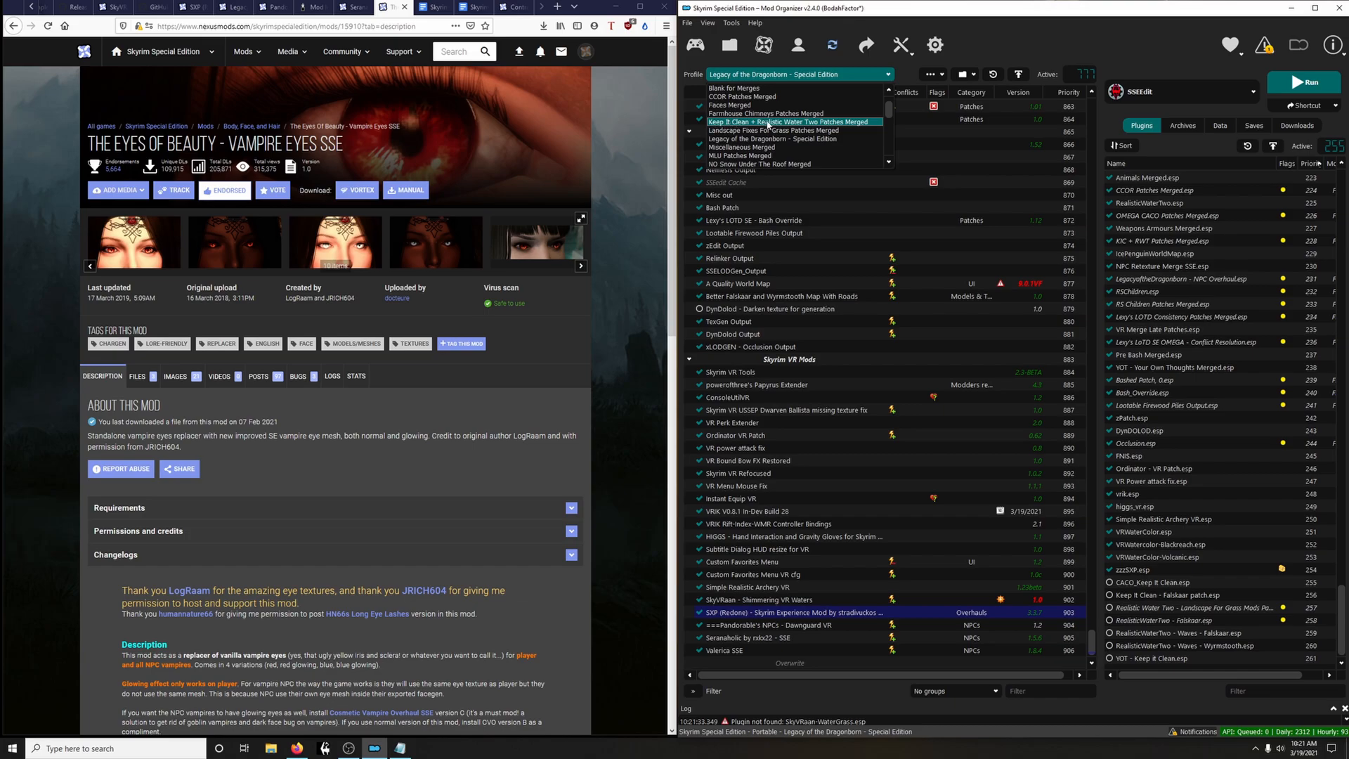
click(805, 122)
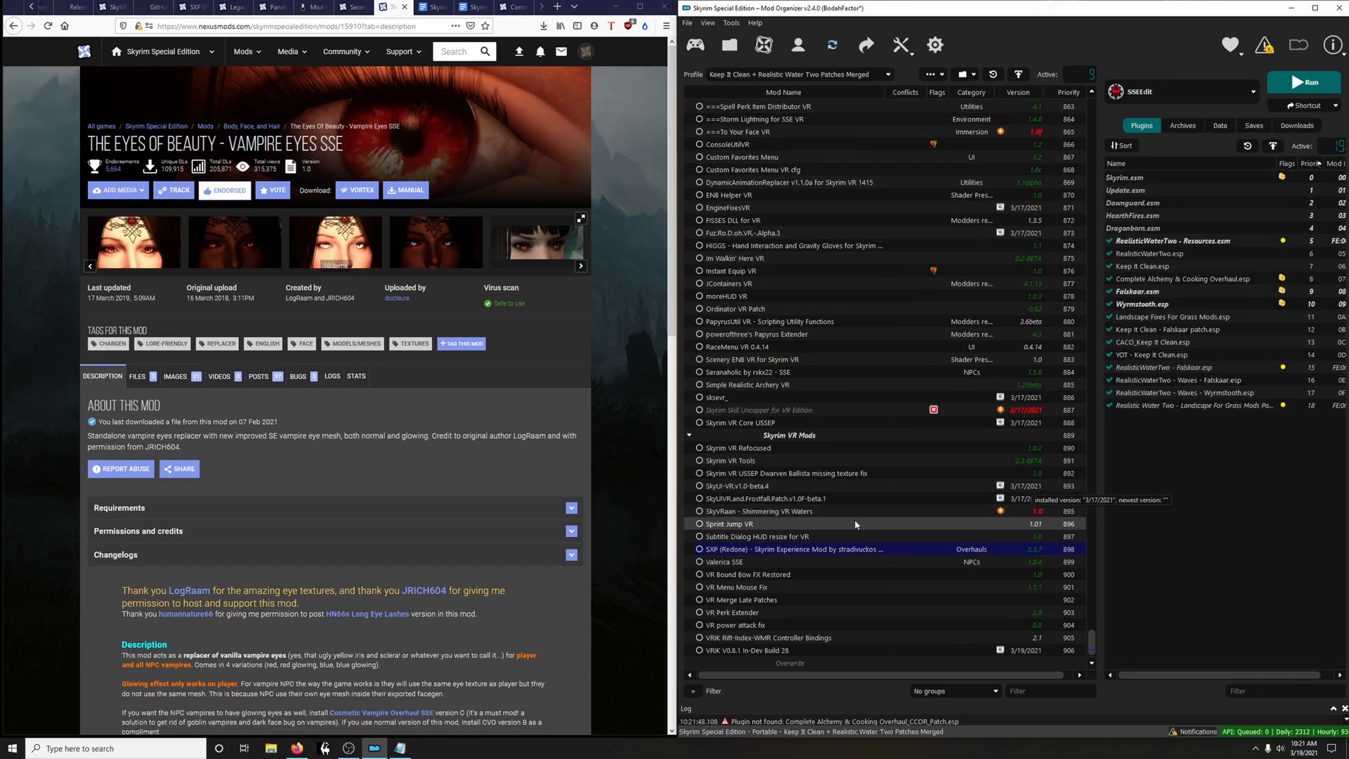
click(699, 511)
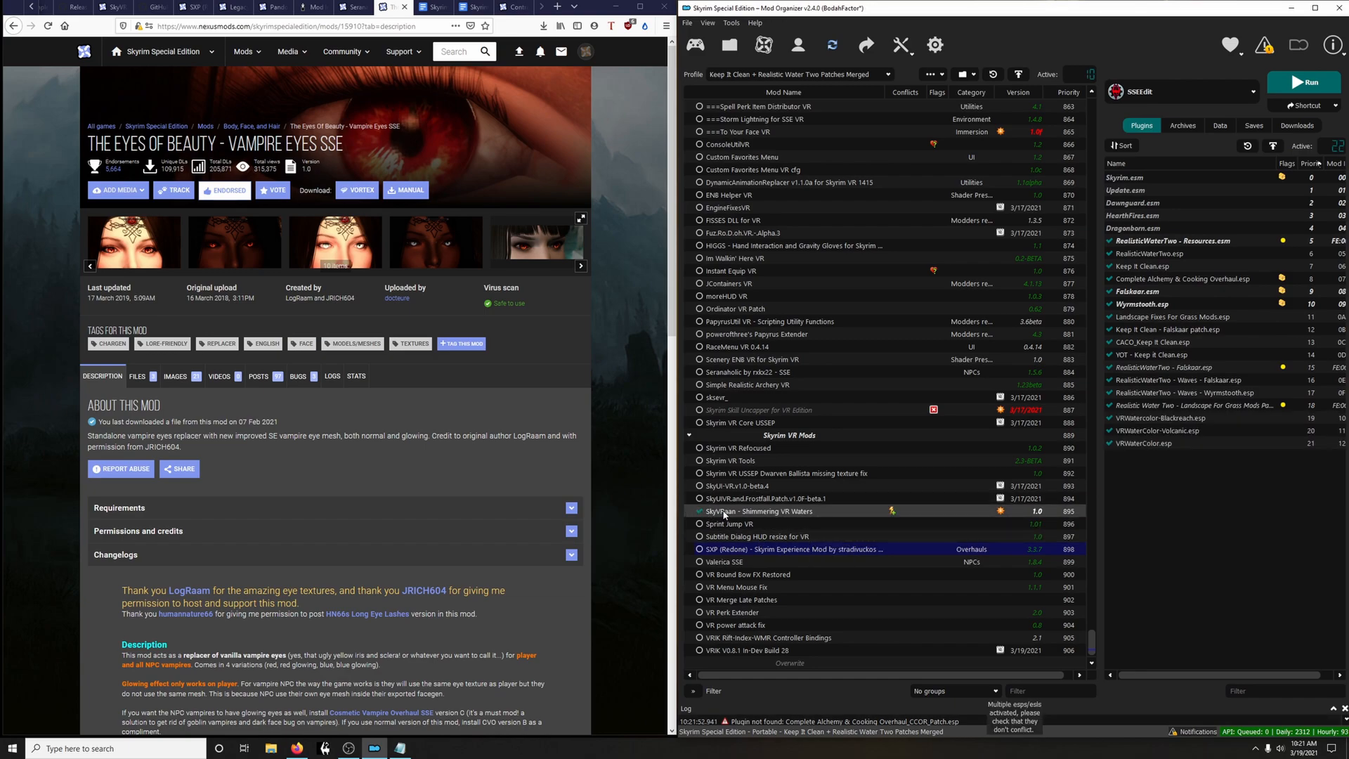
drag(1160, 449, 1151, 416)
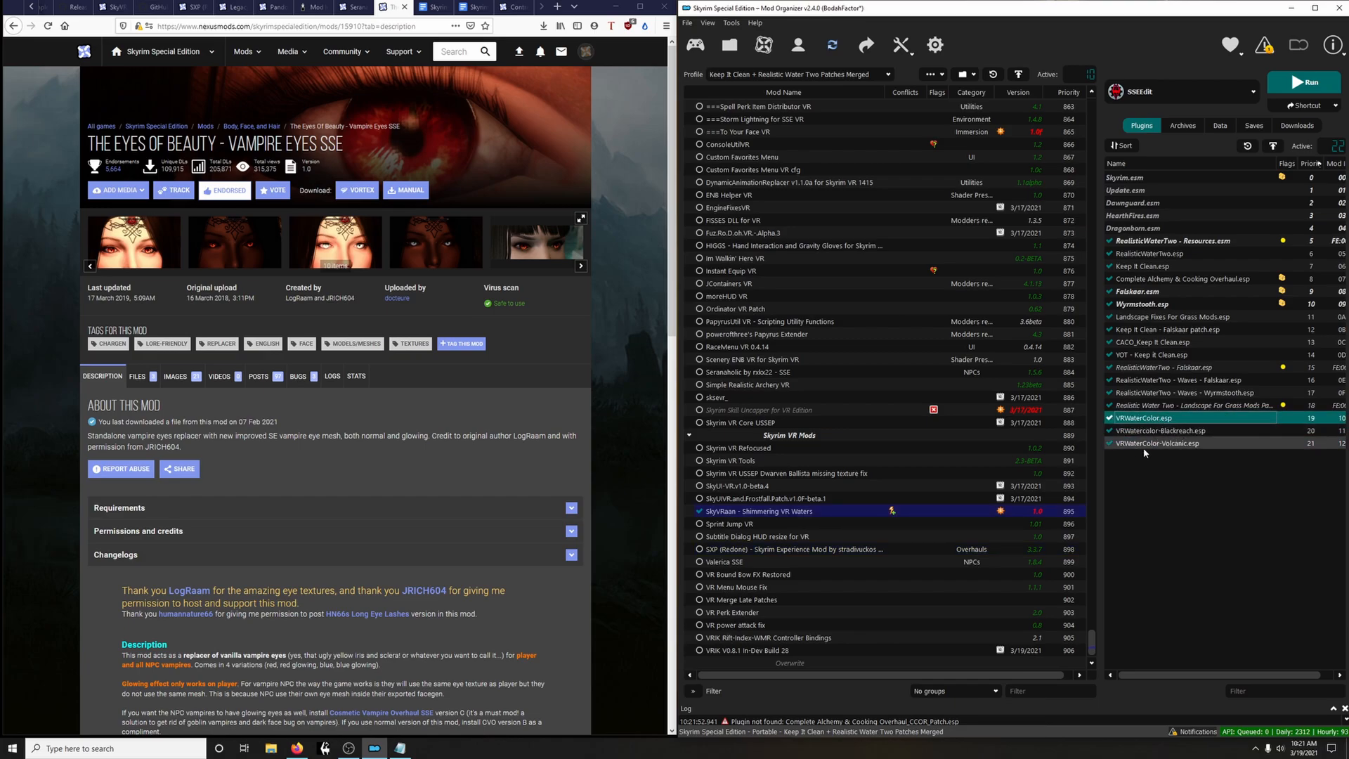
Run zEdit through Mod Organizer and start a Skyrim SE merging session for the Keep It Clean + Realistic Water Two profile
click(1211, 90)
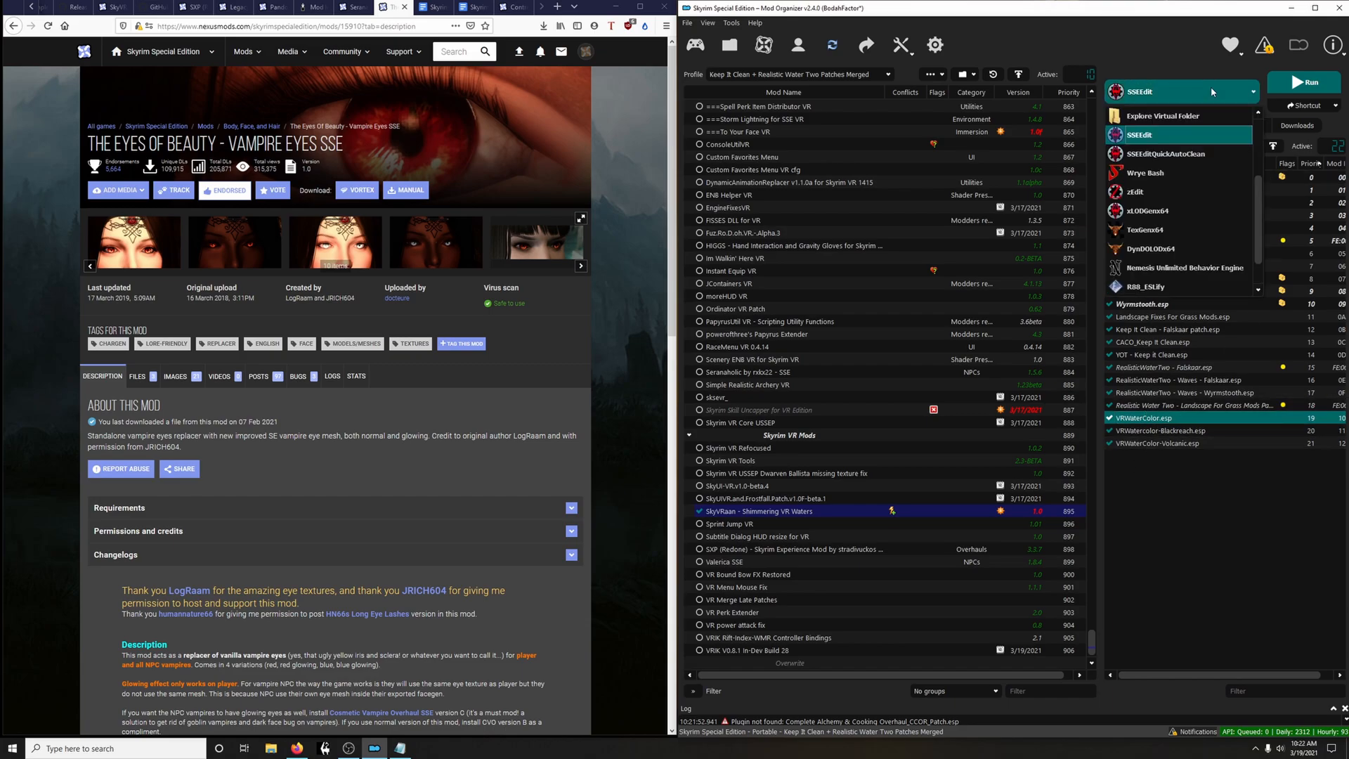
click(1187, 191)
click(1283, 81)
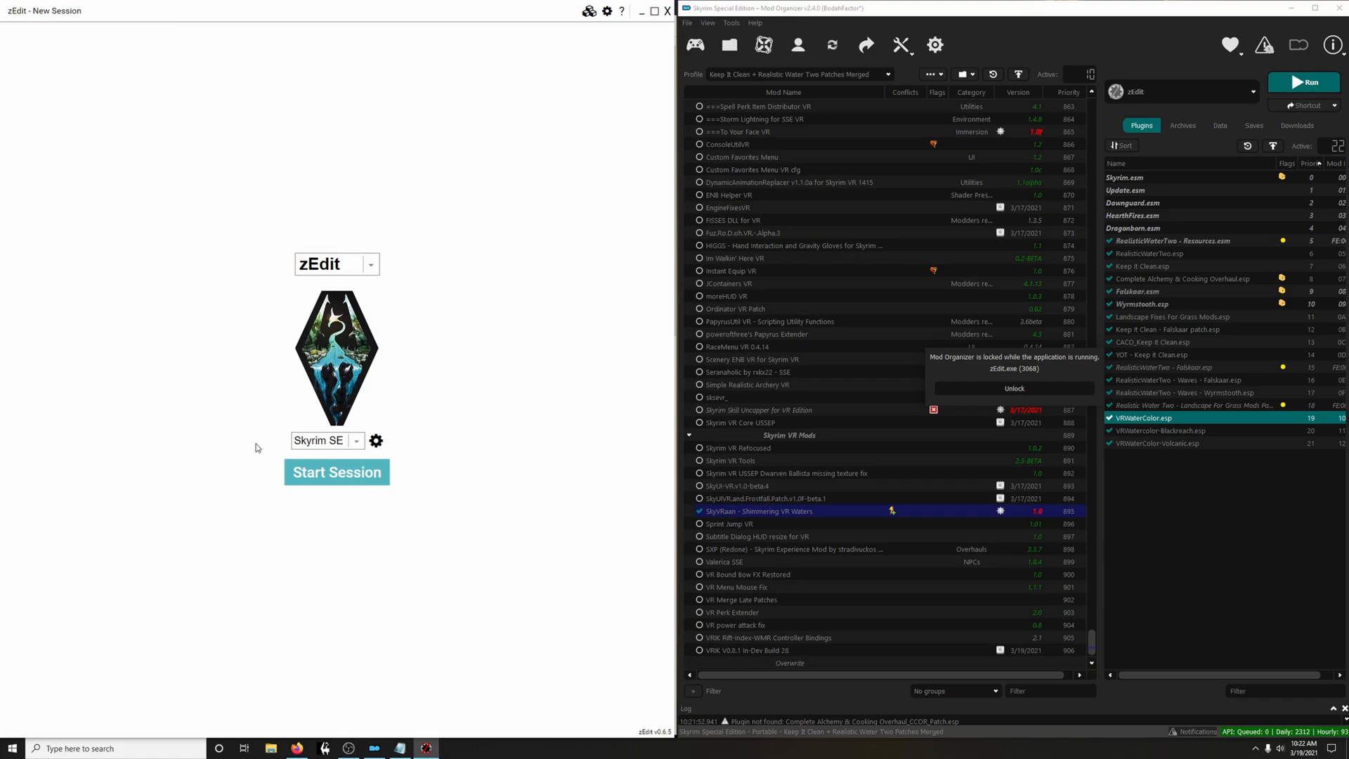
click(313, 272)
click(326, 328)
click(364, 478)
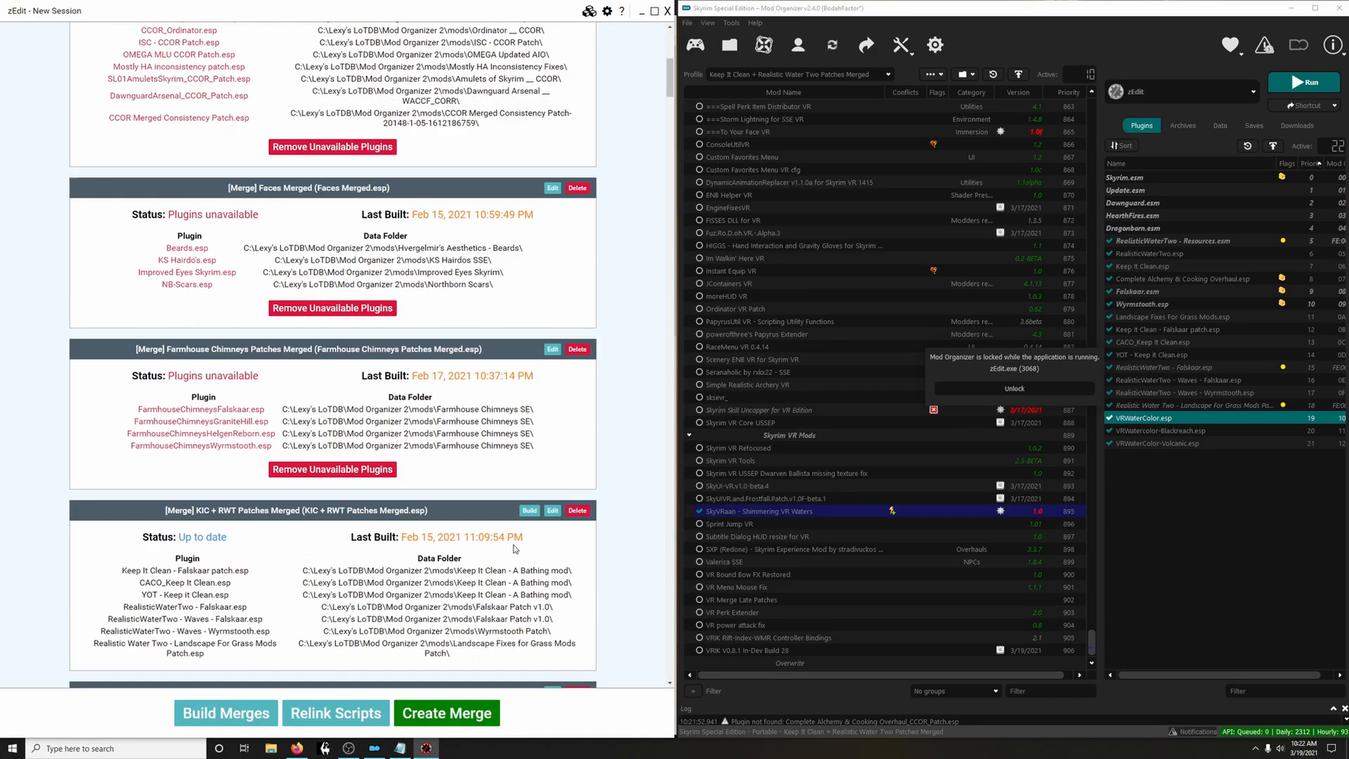
Add VRWaterColor.esp, VRWatercolor-Blackreach.esp and VRWaterColor-Volcanic.esp to the plugins of the KIC + RWT Patches Merged merge
scroll(386, 496, down, 1)
click(552, 256)
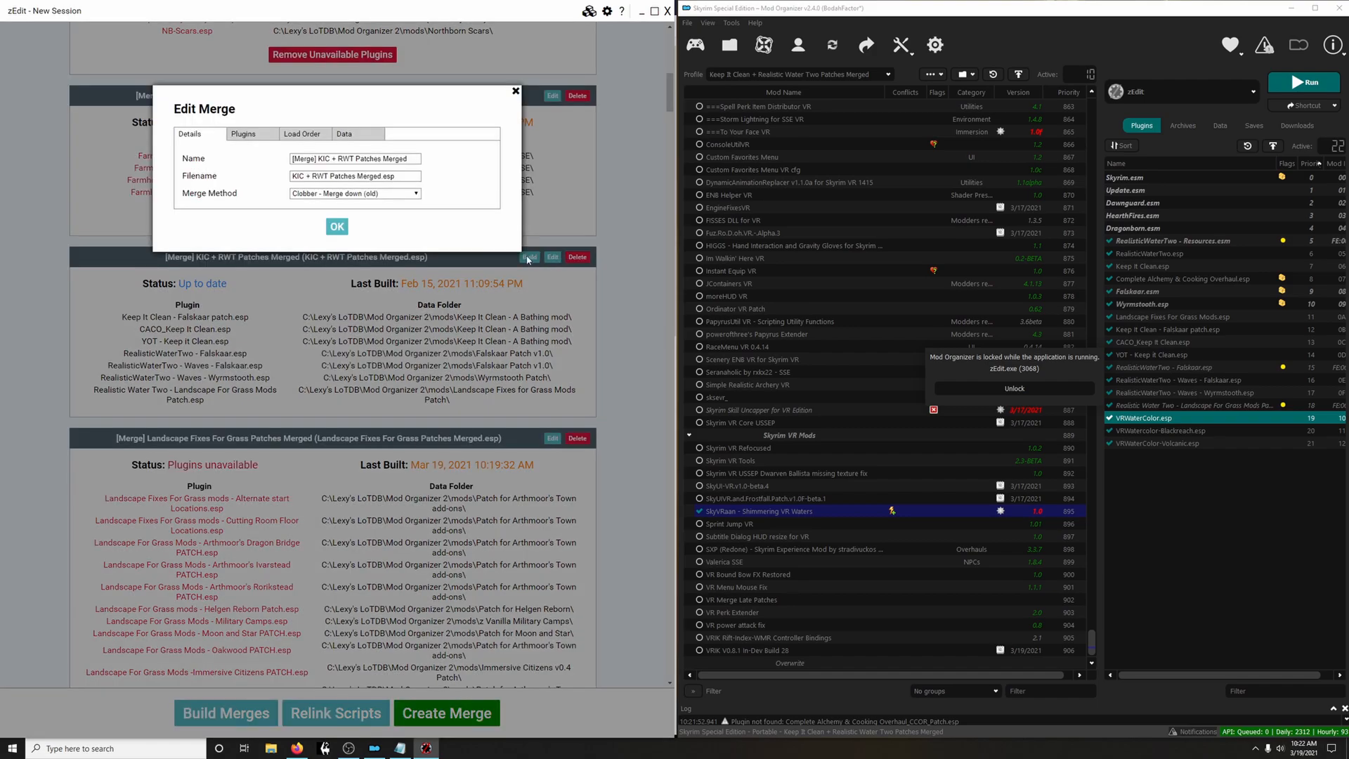
click(258, 138)
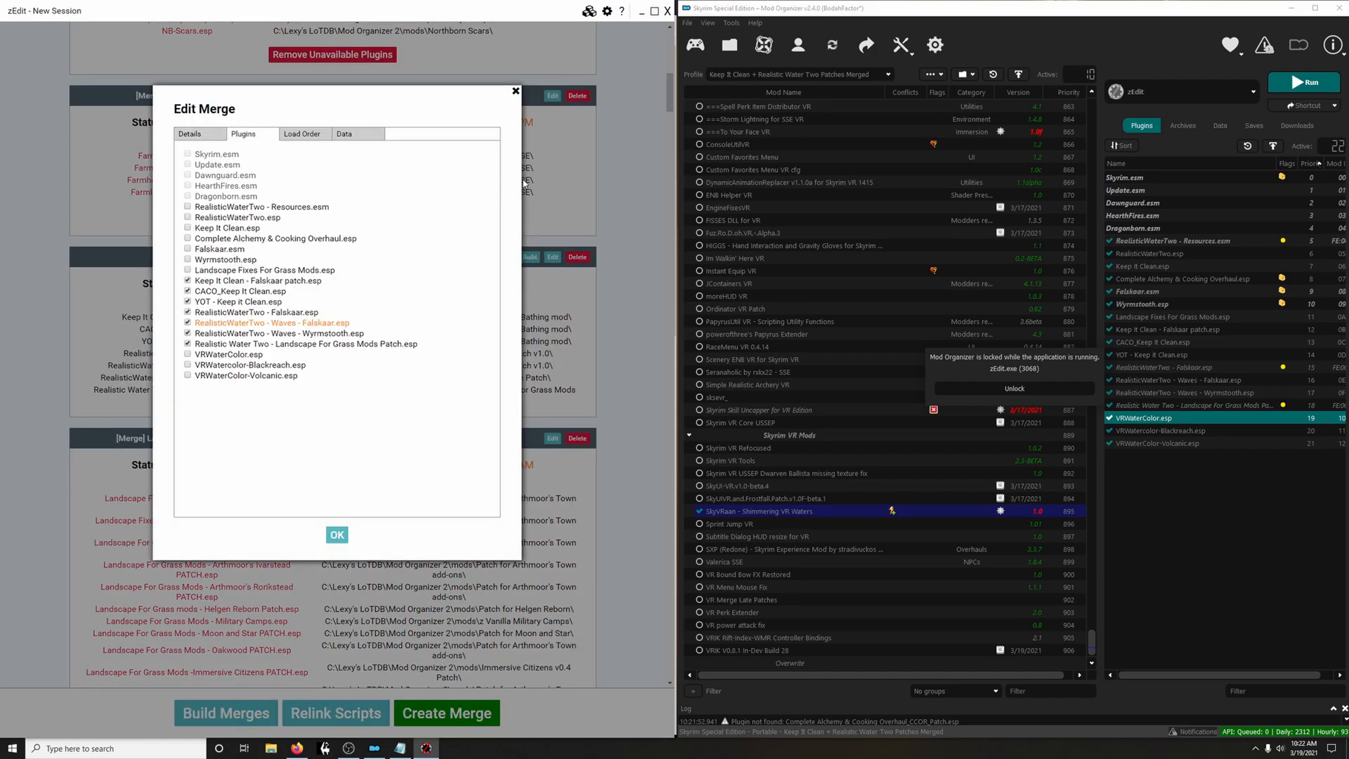
click(189, 354)
click(188, 364)
click(189, 376)
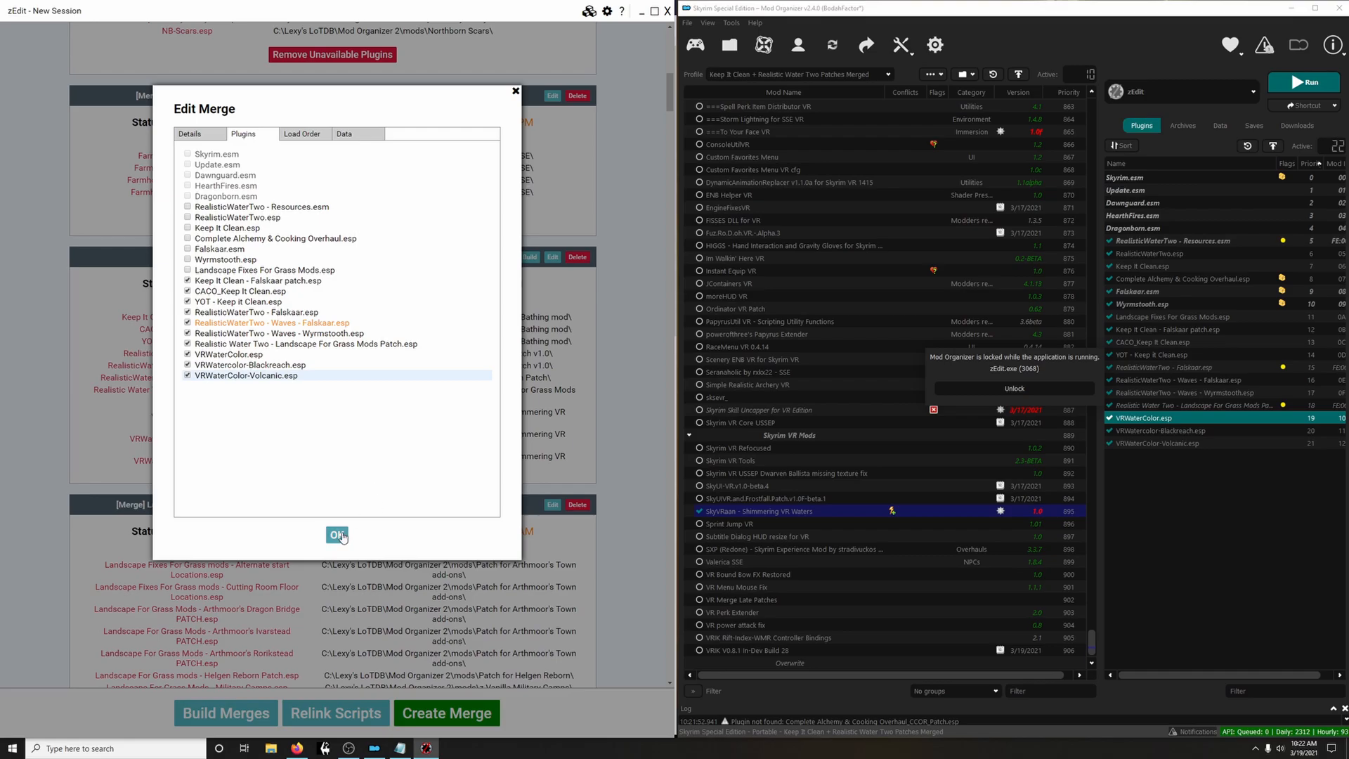
click(338, 534)
Build the KIC + RWT Patches Merged merge and close zEdit
click(529, 257)
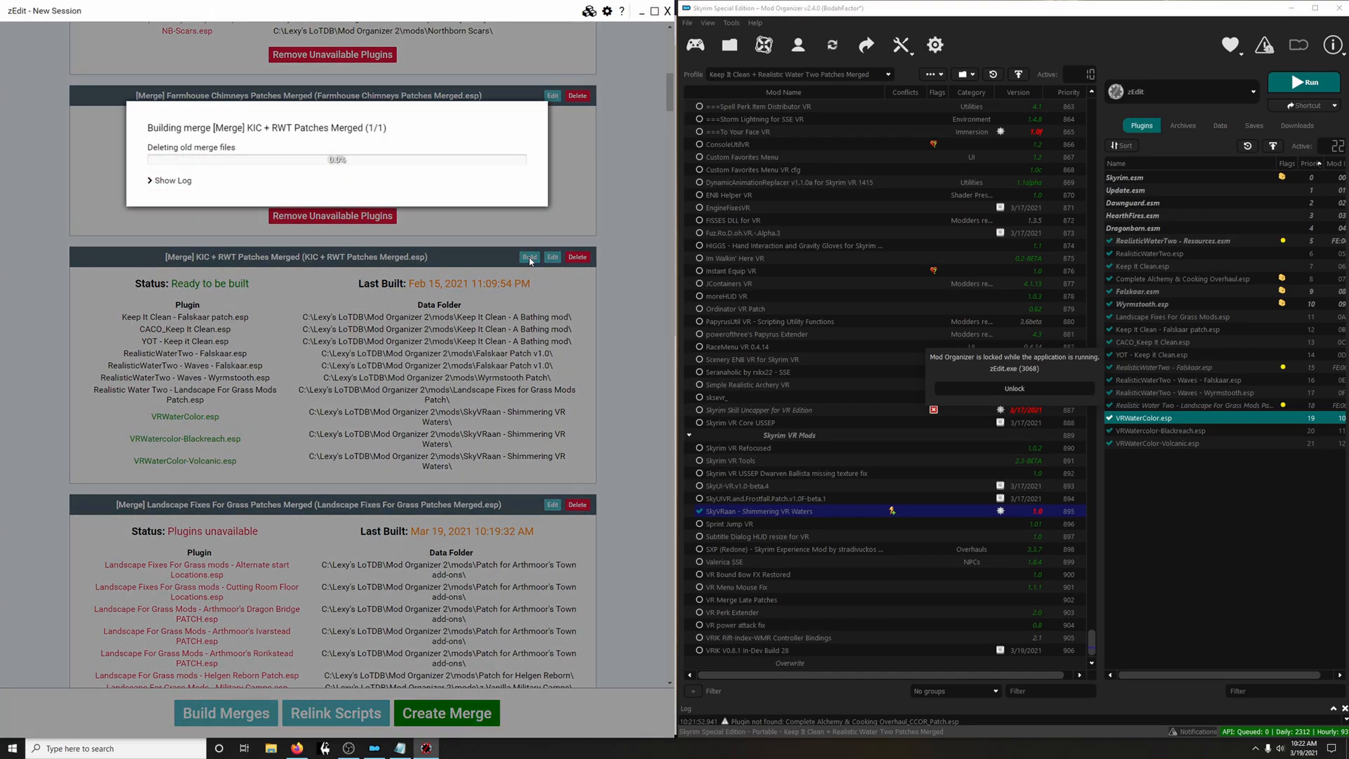
click(542, 114)
click(668, 10)
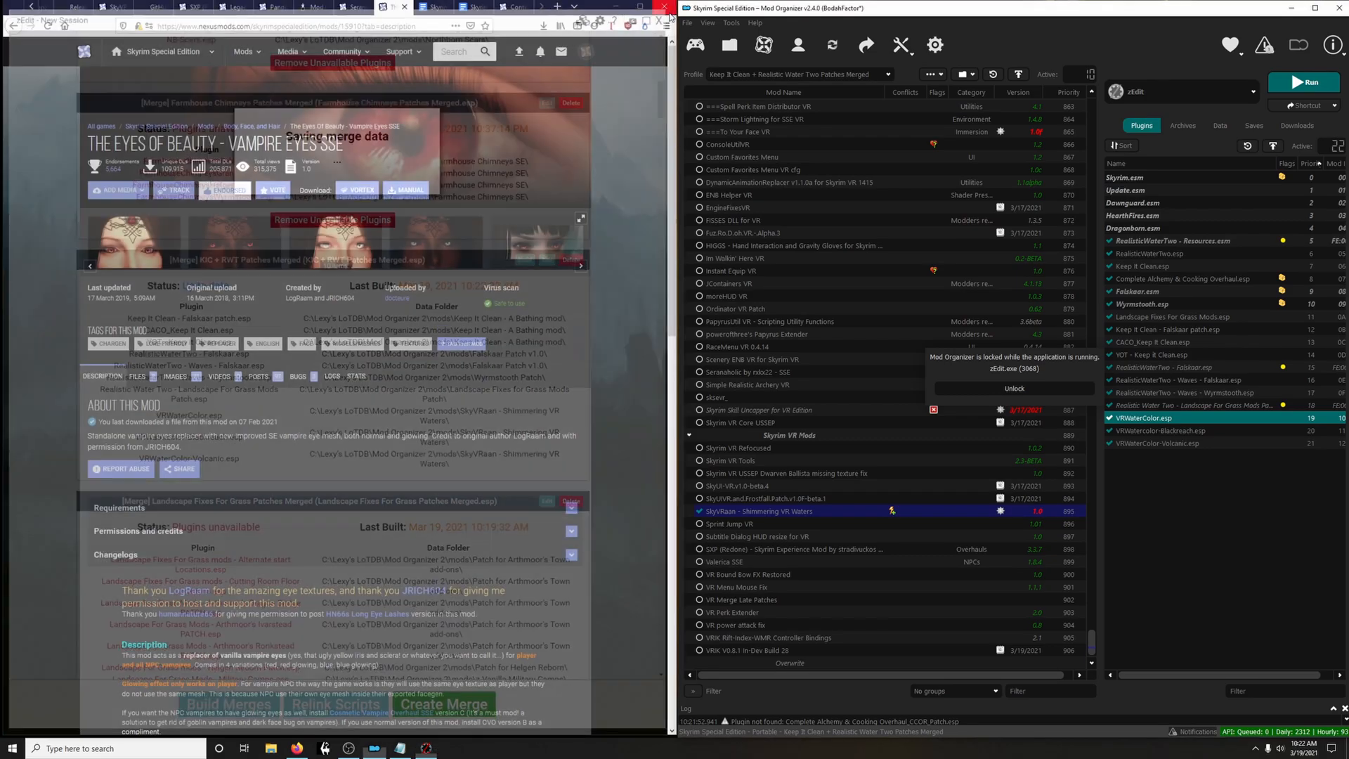
Return to the Legacy of the Dragonborn - Special Edition profile and hide the KIC + RWT Patches Merged merge's source plugins
click(766, 73)
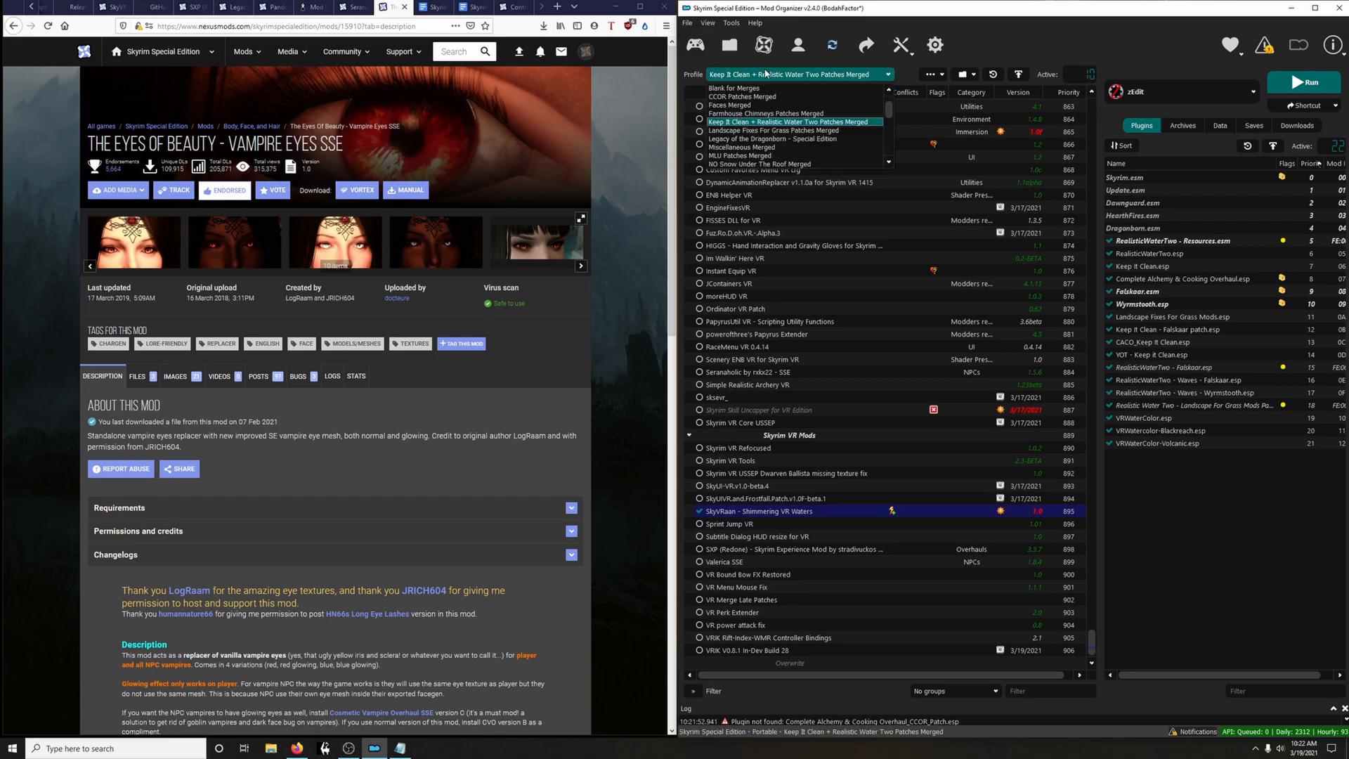
click(753, 140)
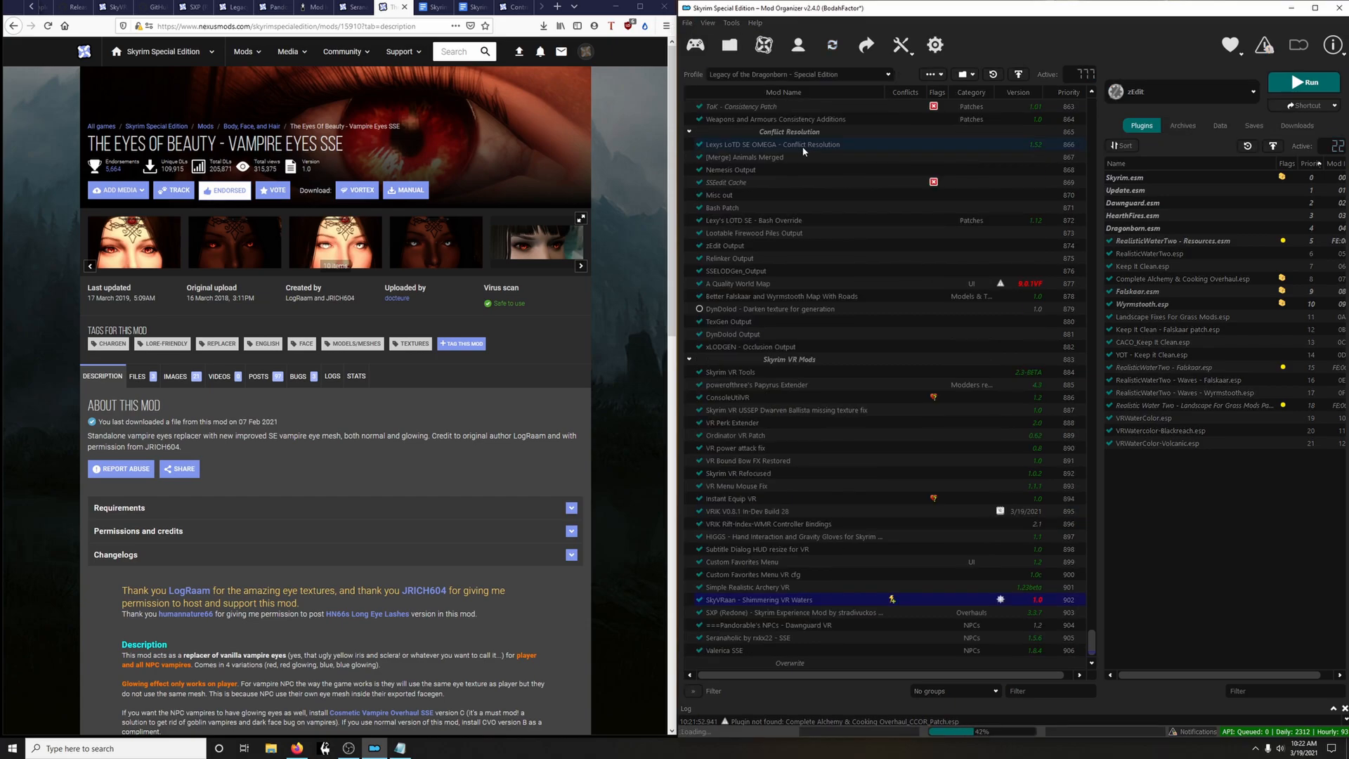
scroll(1267, 546, down, 5)
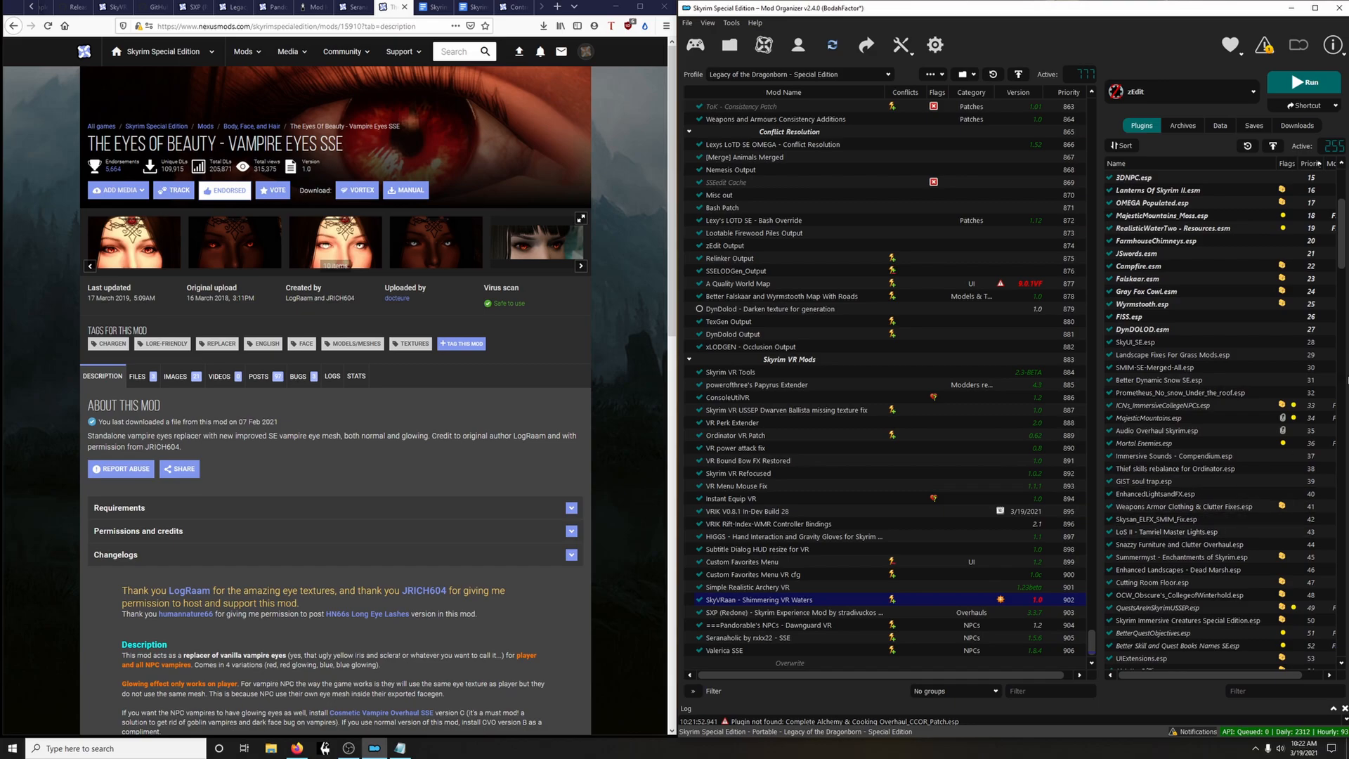
drag(1341, 235, 1343, 625)
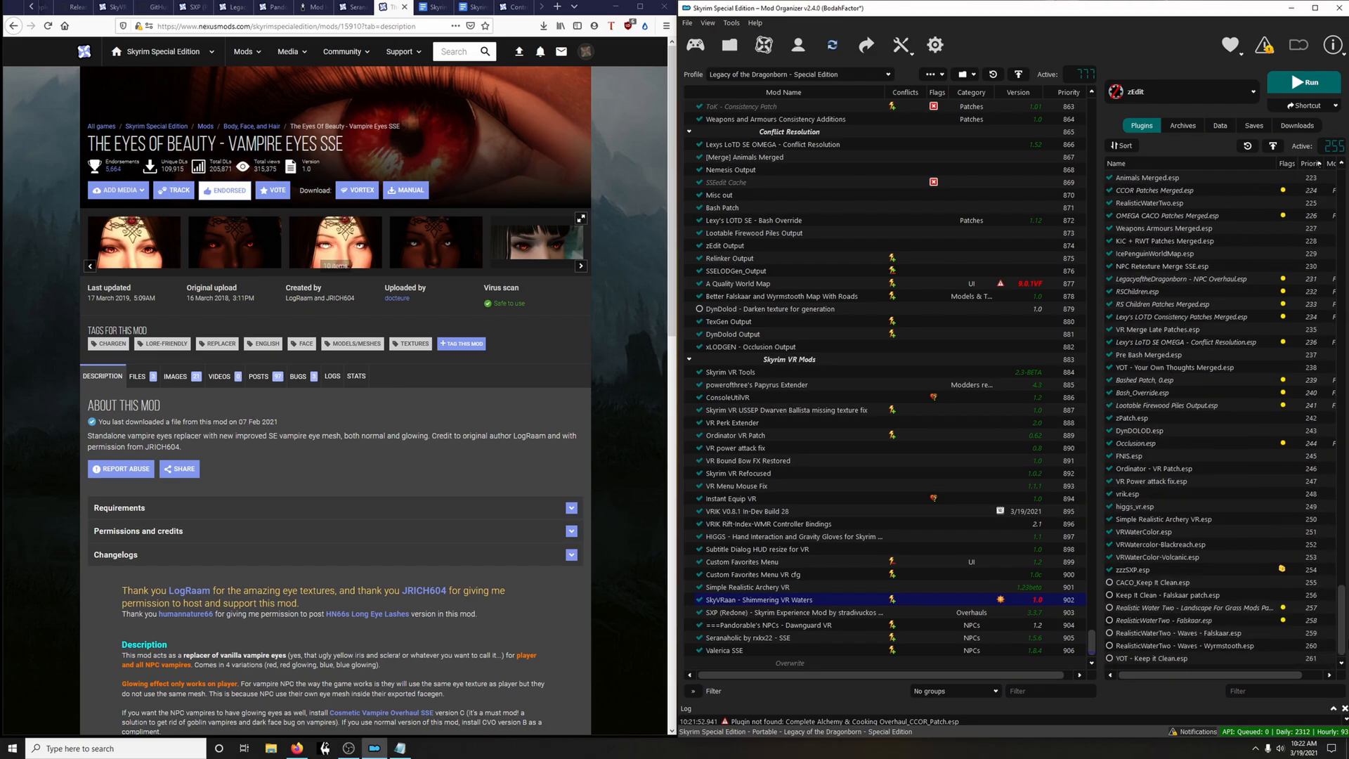
click(902, 46)
click(932, 130)
right_click(635, 467)
click(678, 475)
click(737, 486)
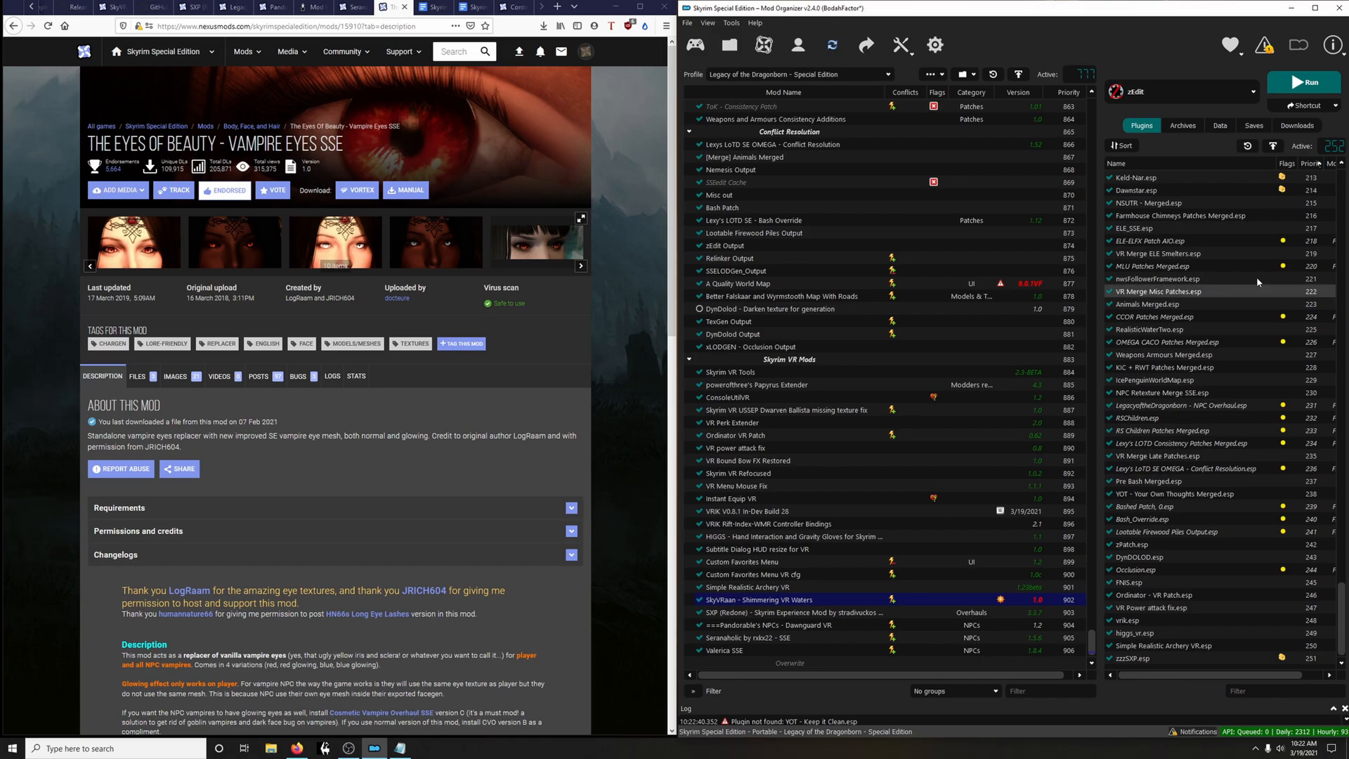
Run SSEEdit through Mod Organizer and filter the loaded plugins by the file name kic
click(1218, 93)
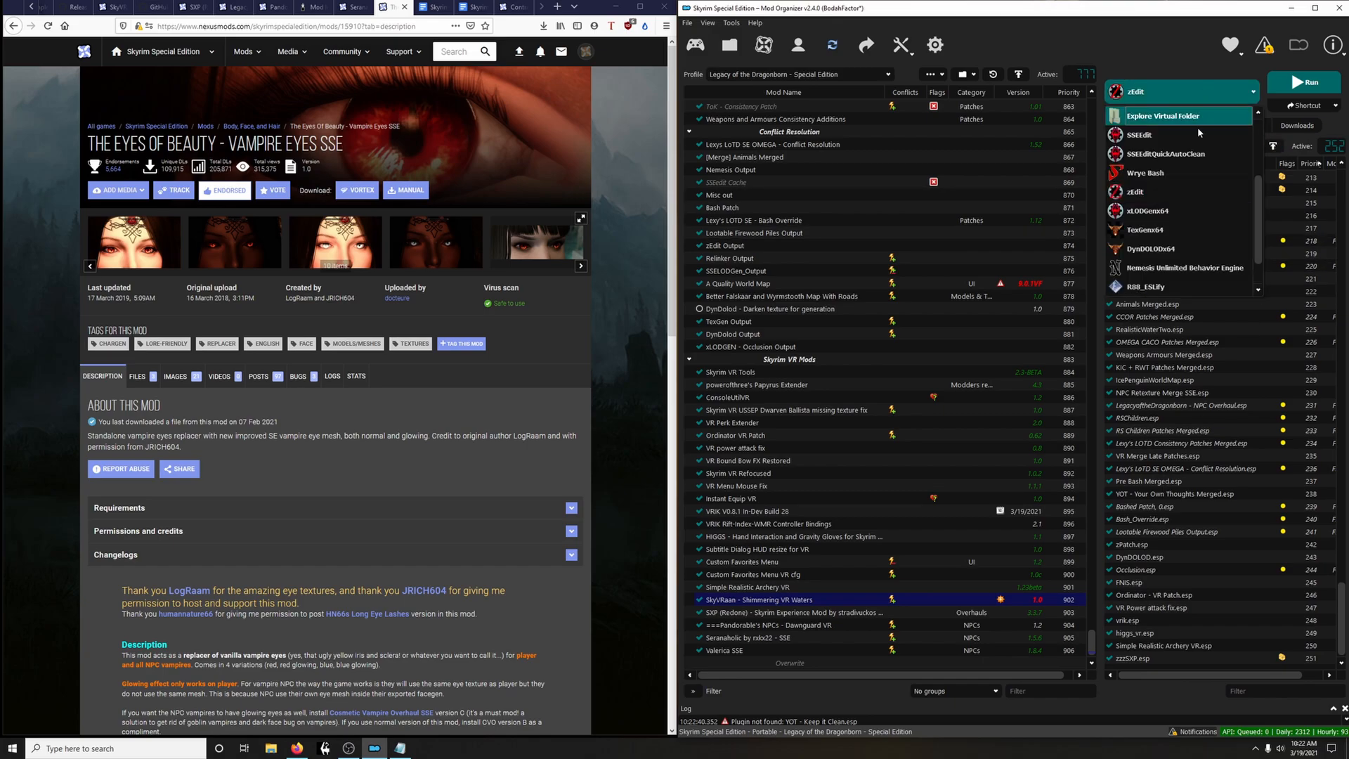
click(1163, 136)
click(1300, 84)
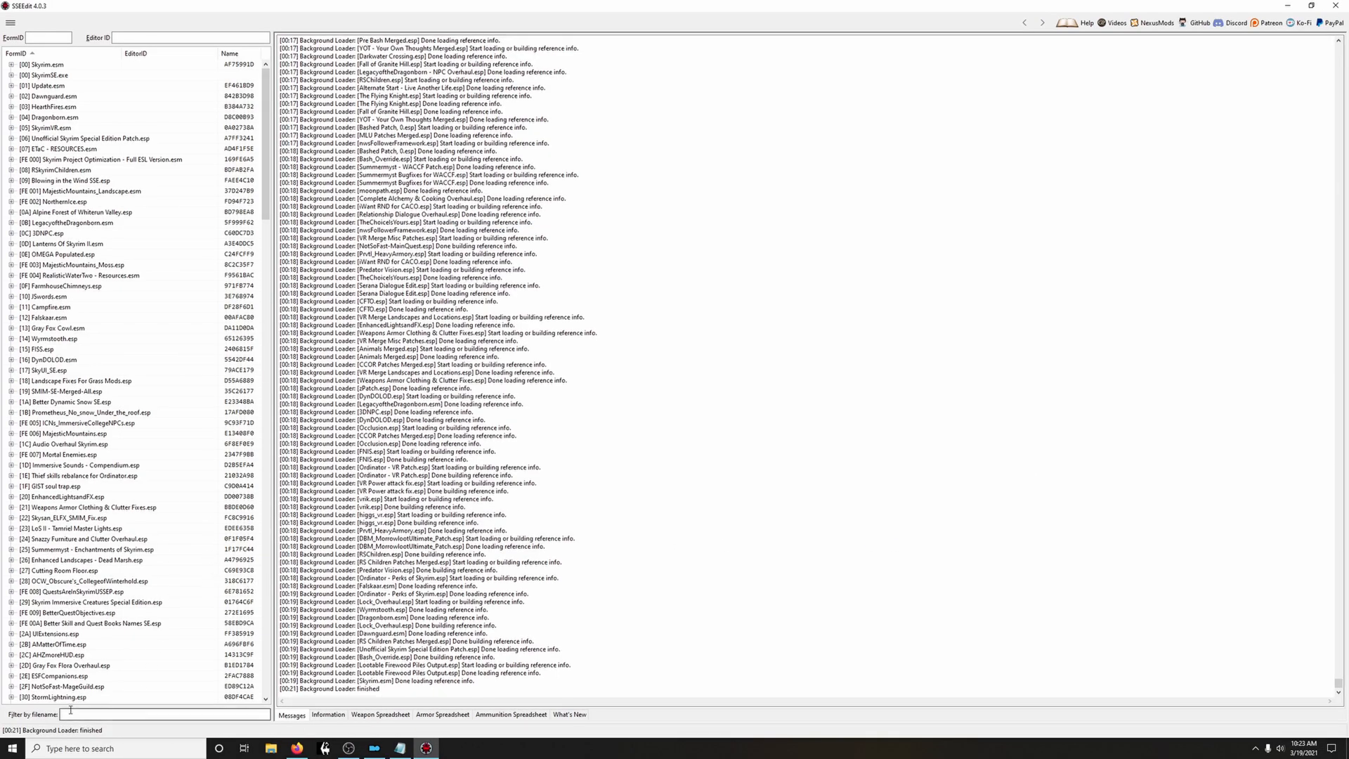
text(kic)
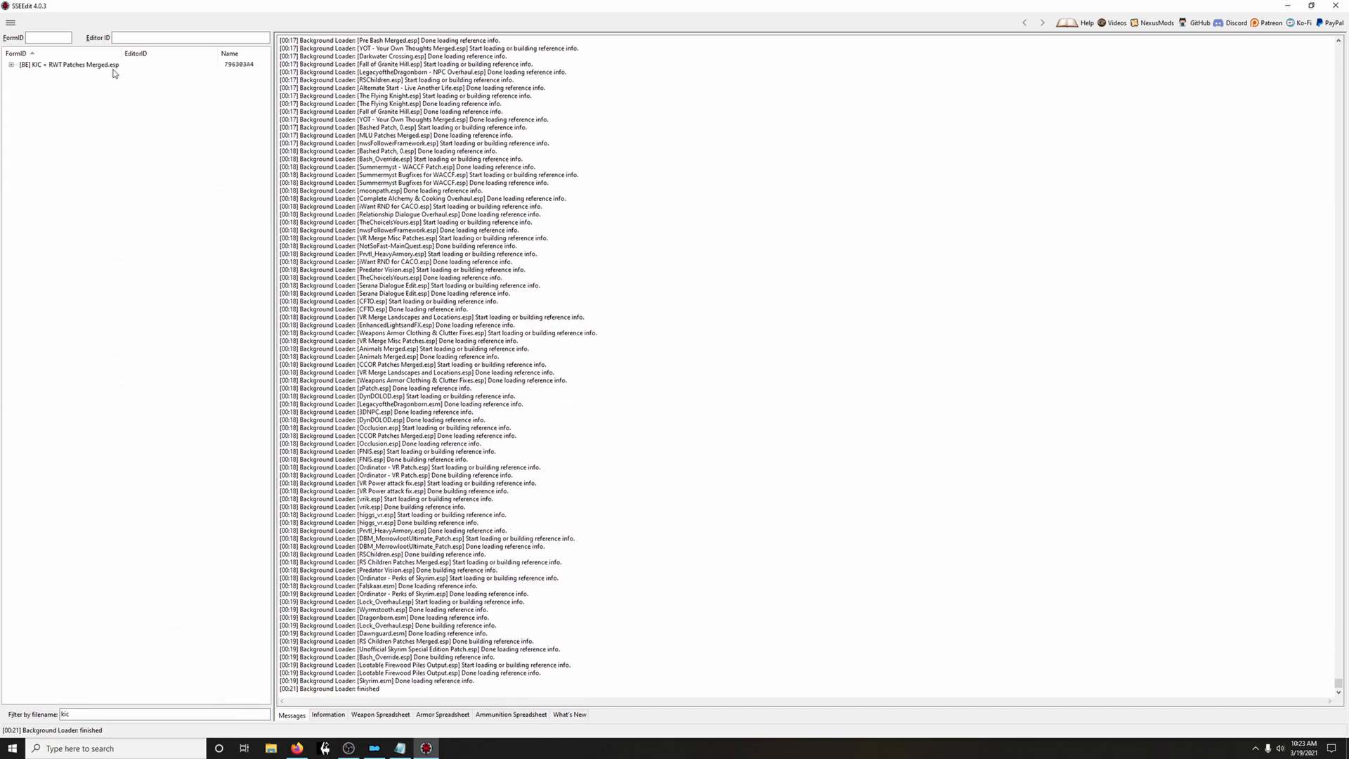
Copy the Causes Damage flag of the DefaultWater record from zPatch.esp into KIC + RWT Patches Merged.esp, accepting the module edit
click(12, 65)
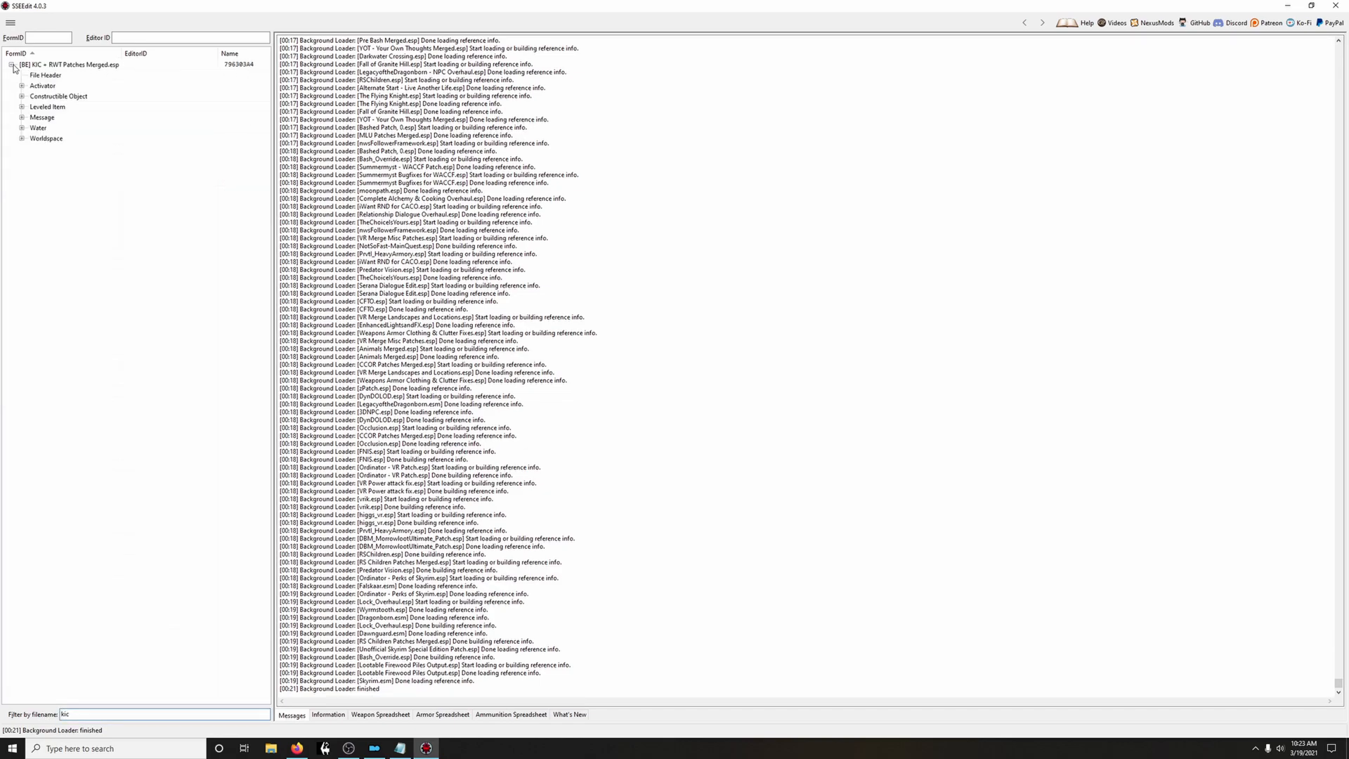
click(22, 128)
click(145, 139)
click(149, 161)
click(157, 139)
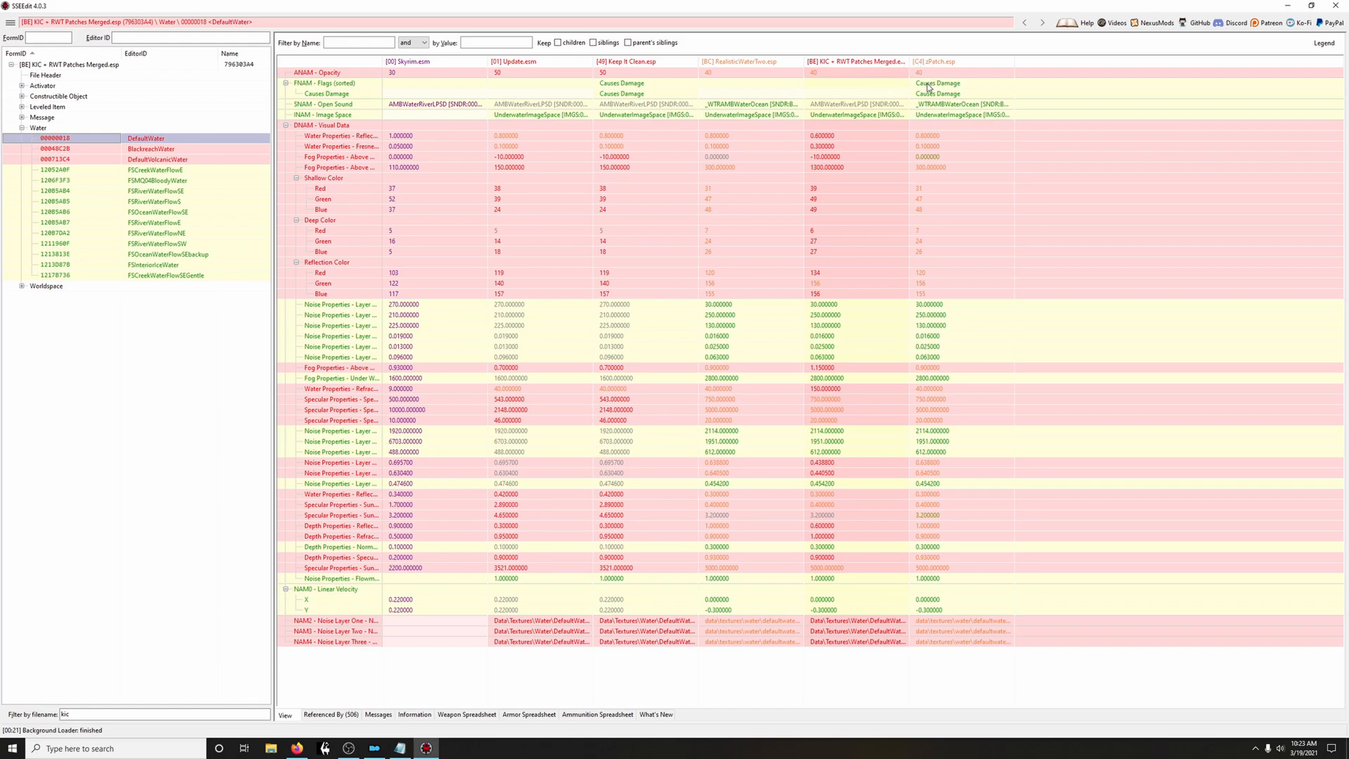
drag(929, 85, 895, 86)
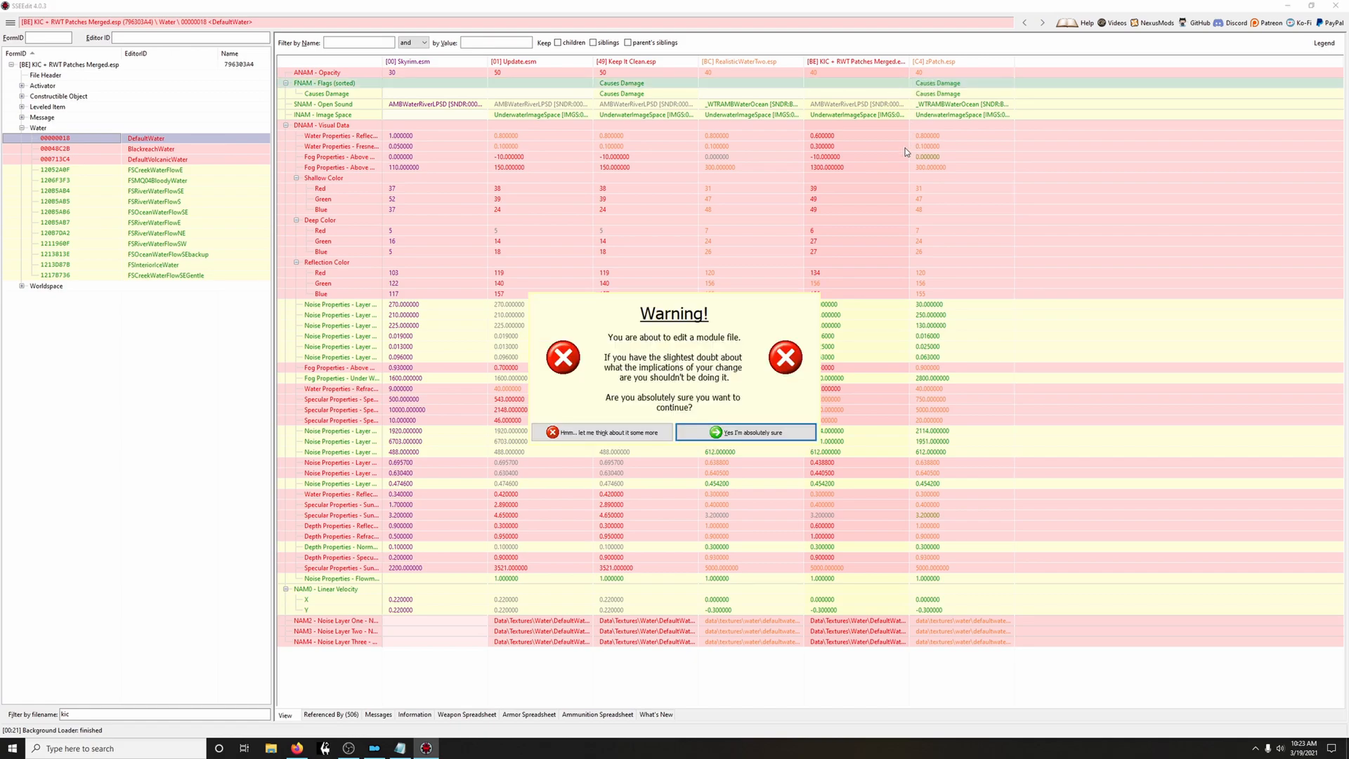
click(751, 439)
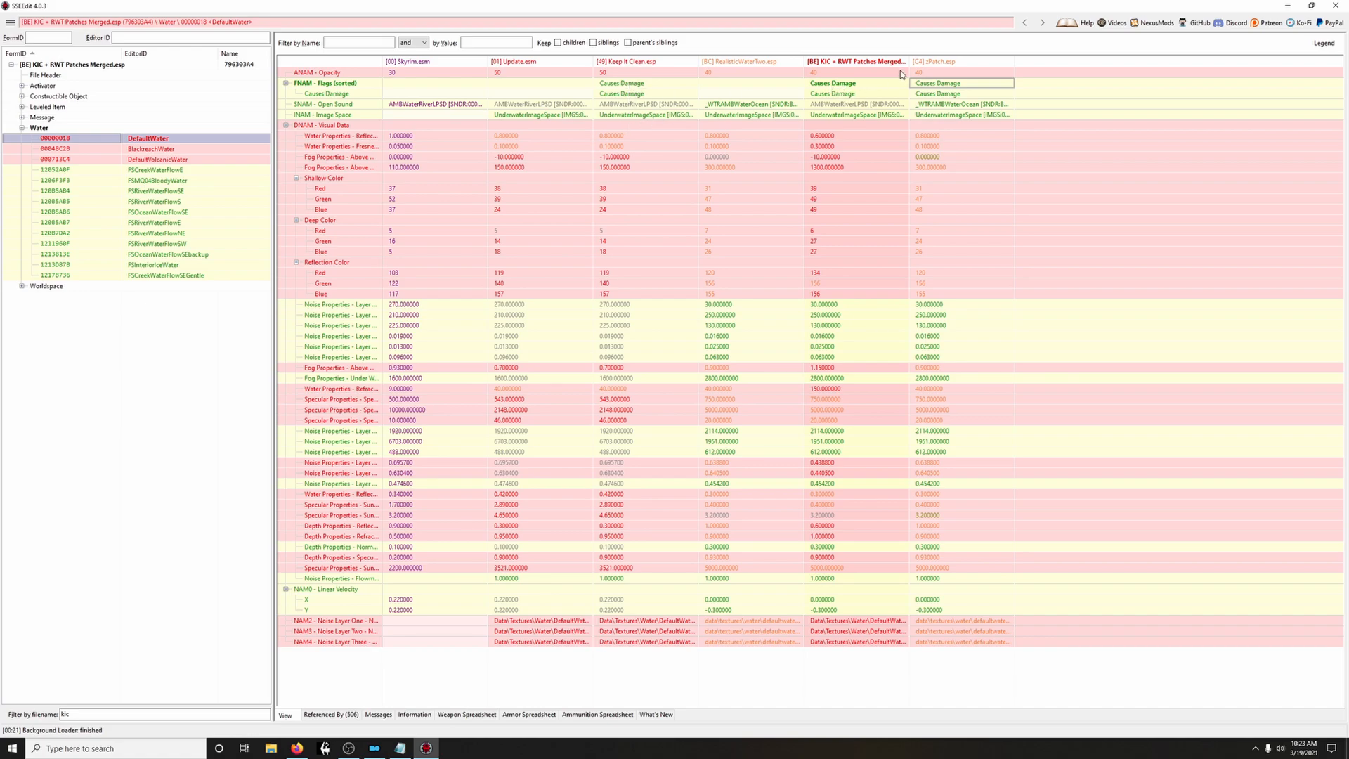
Remove the DefaultWater record from zPatch.esp
right_click(945, 60)
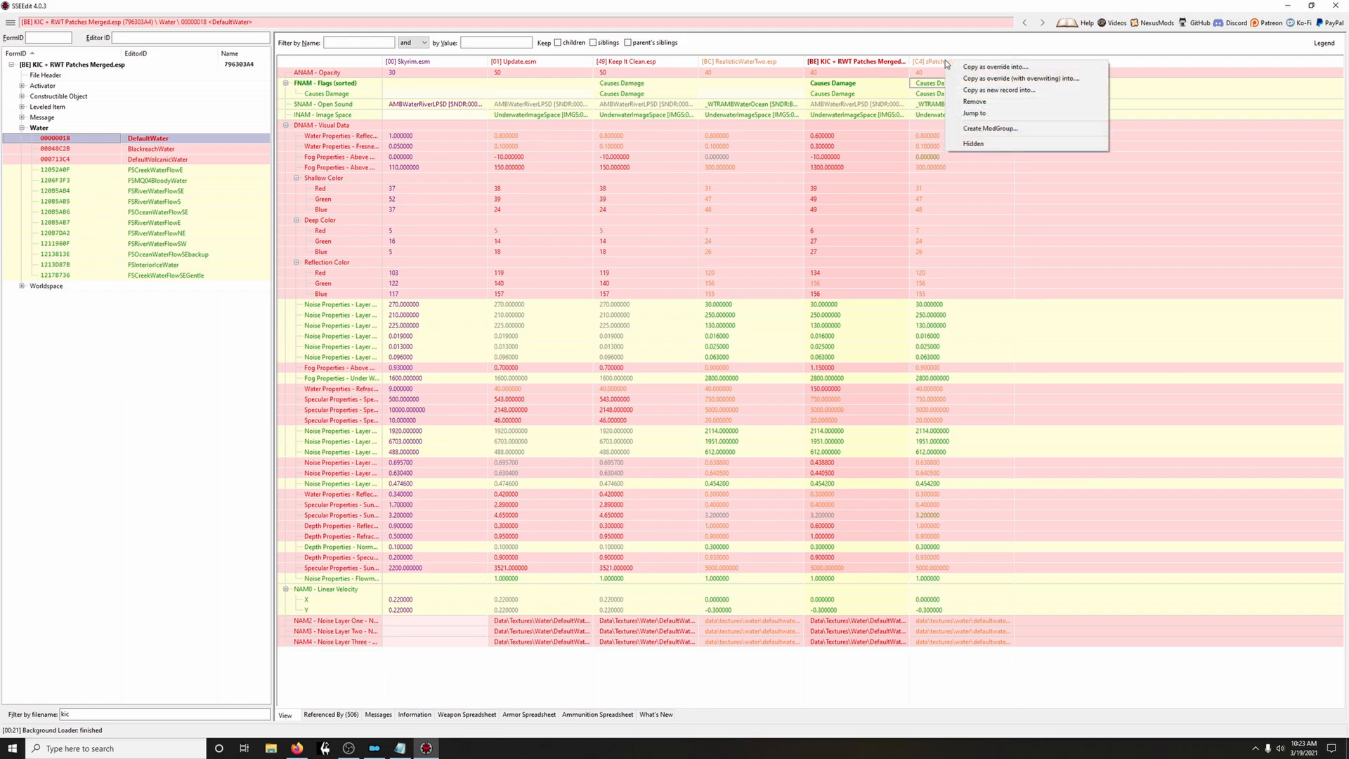
click(962, 104)
click(710, 390)
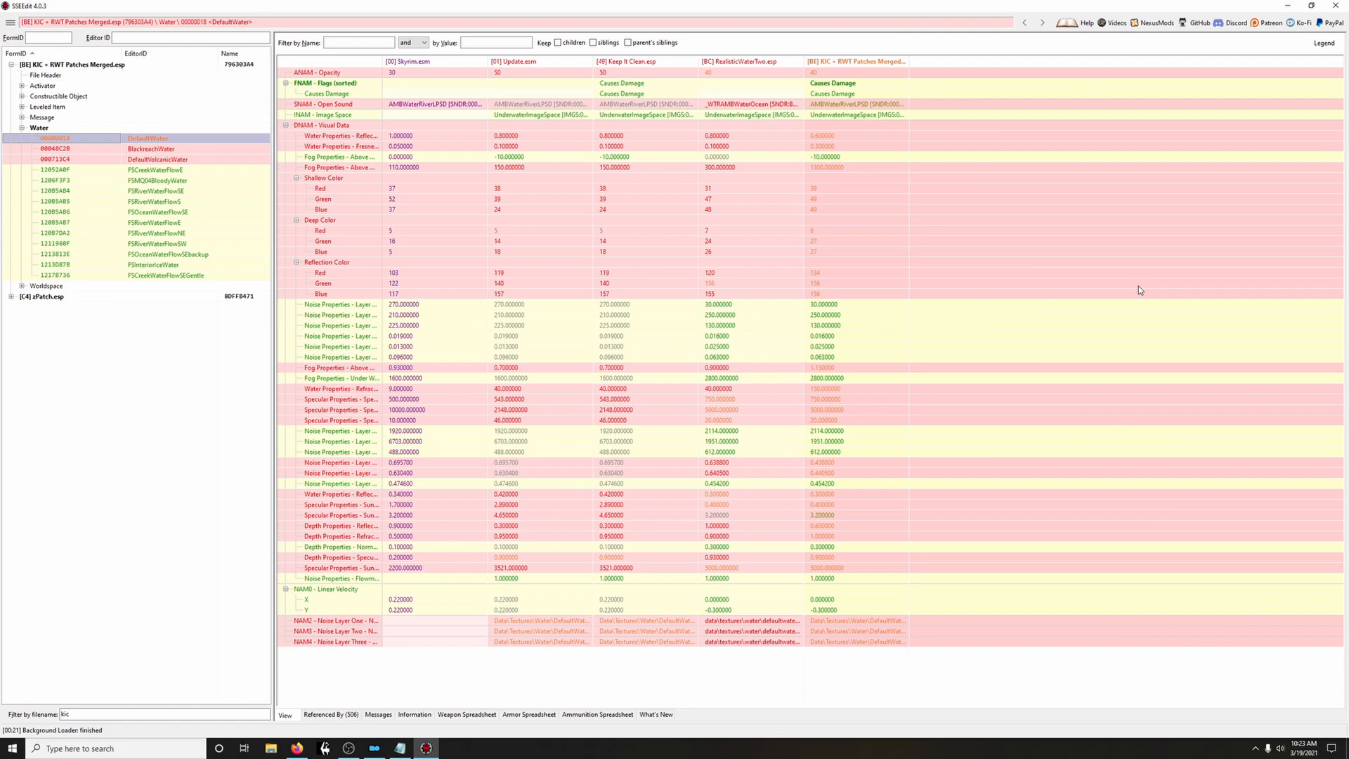
Copy BlackreachWater's Causes Damage flag from zPatch.esp into KIC + RWT Patches Merged.esp and remove the record from zPatch.esp
click(211, 149)
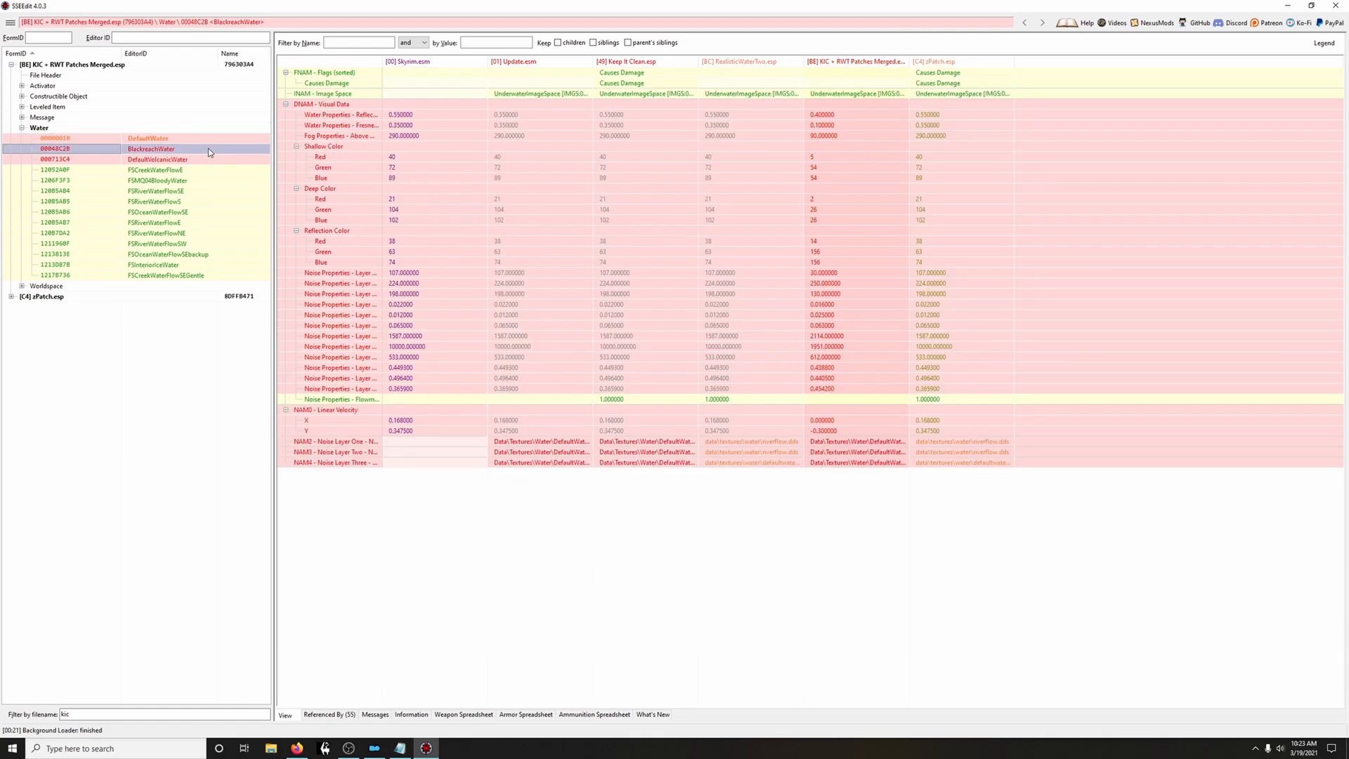
drag(929, 75, 853, 73)
right_click(946, 65)
click(982, 101)
click(706, 394)
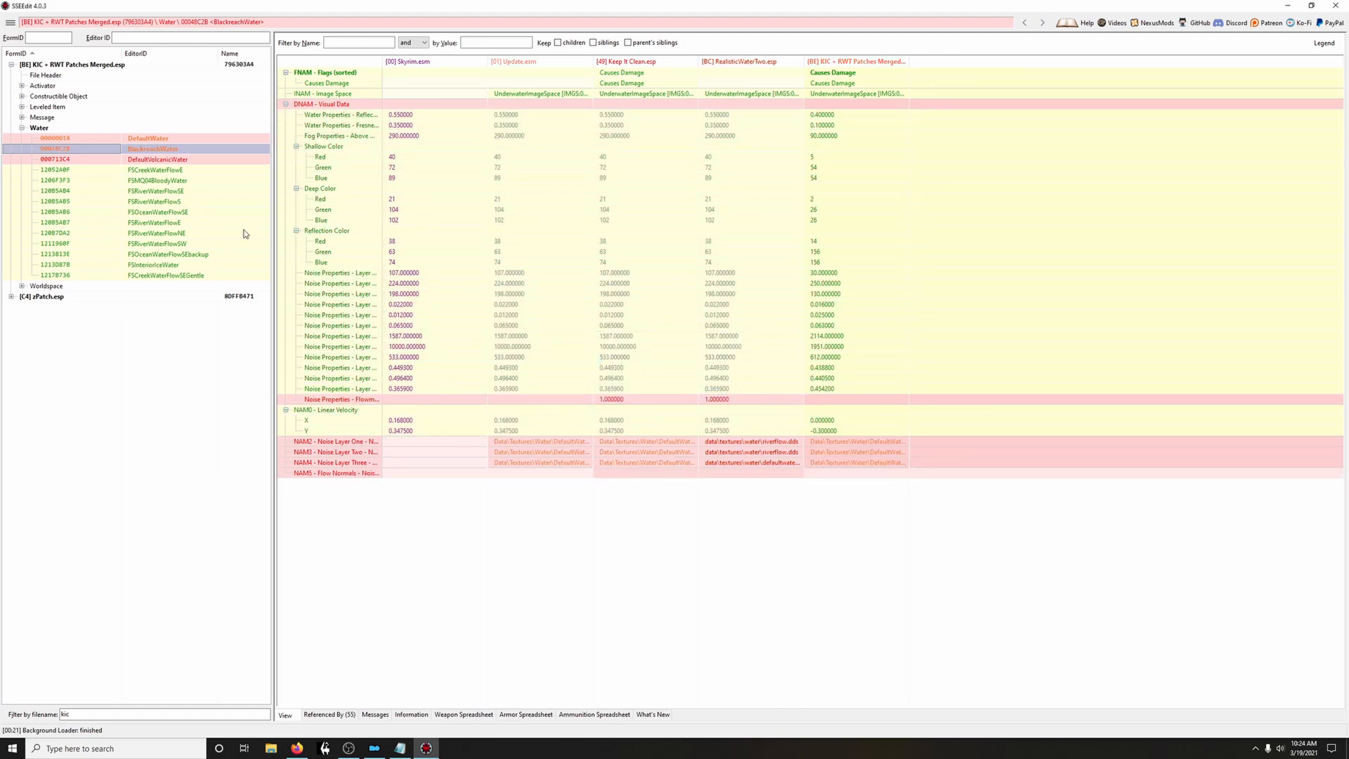
Copy DefaultVolcanicWater's Causes Damage flag from zPatch.esp into KIC + RWT Patches Merged.esp and remove the record from zPatch.esp
click(158, 160)
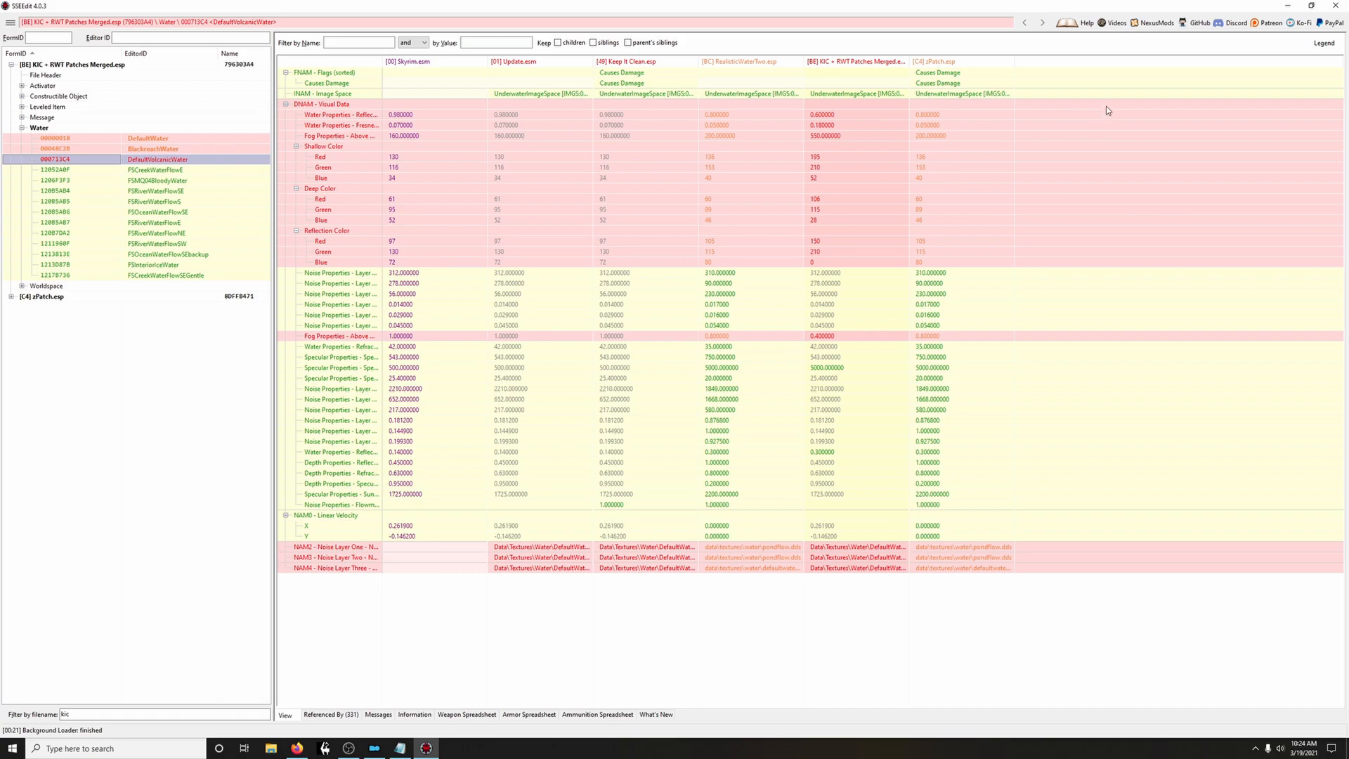
drag(939, 73, 861, 73)
right_click(932, 63)
click(958, 104)
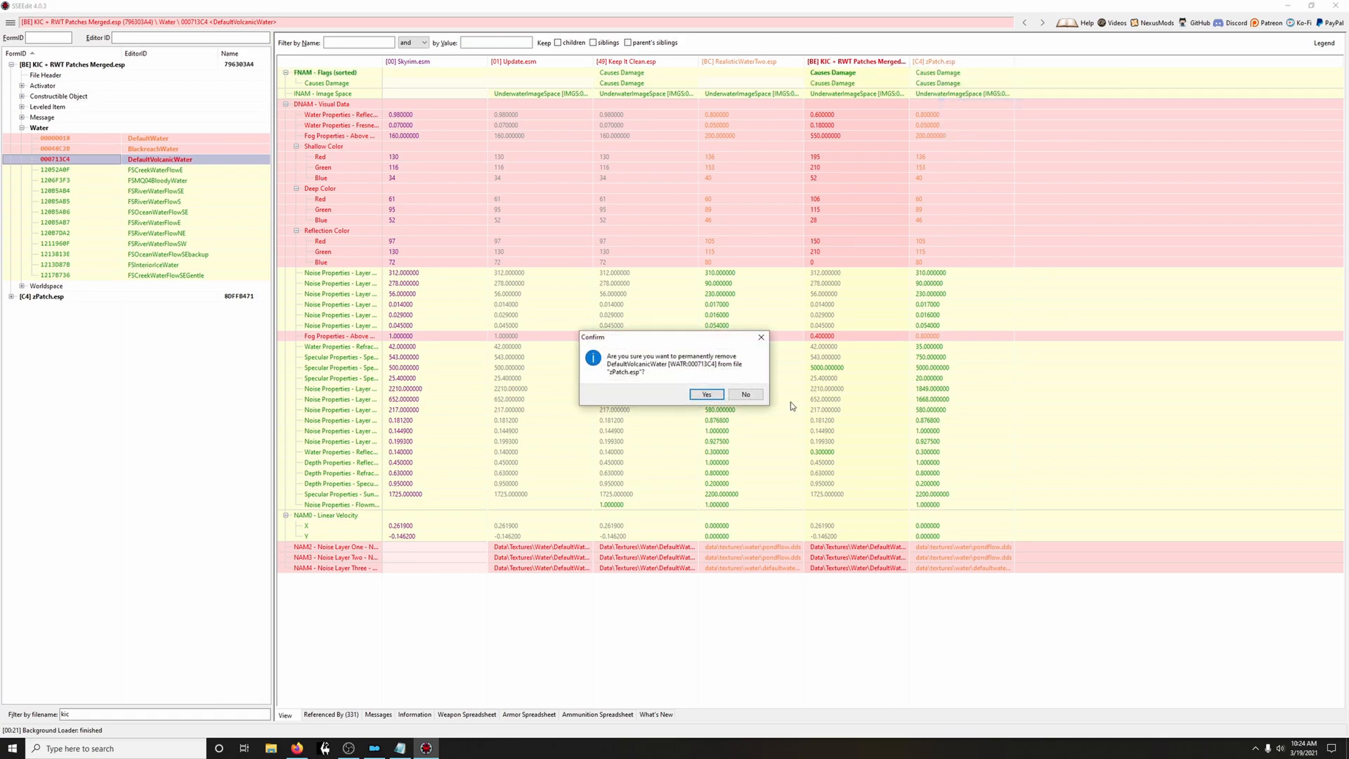
click(706, 394)
Close SSEEdit, saving the changes to KIC + RWT Patches Merged.esp and zPatch.esp without backing up the plugins
click(1335, 6)
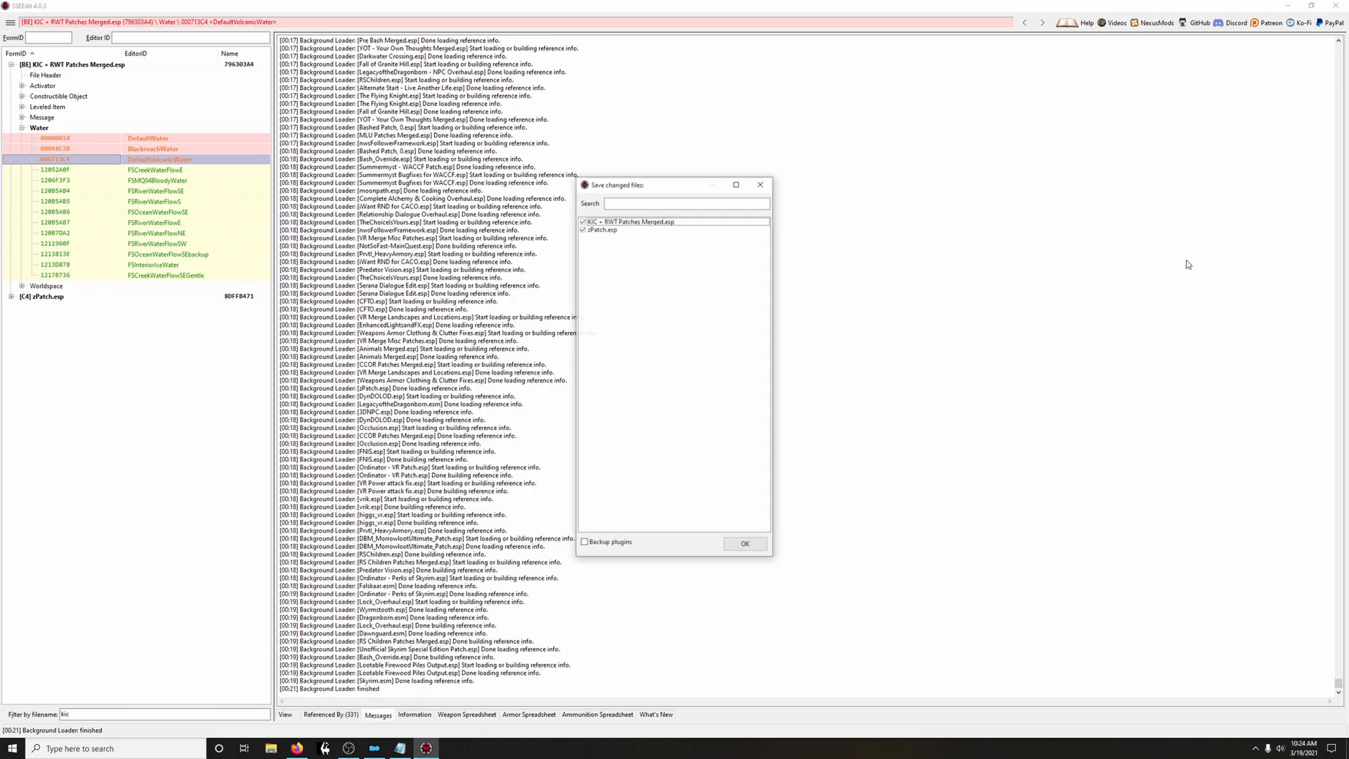
click(725, 545)
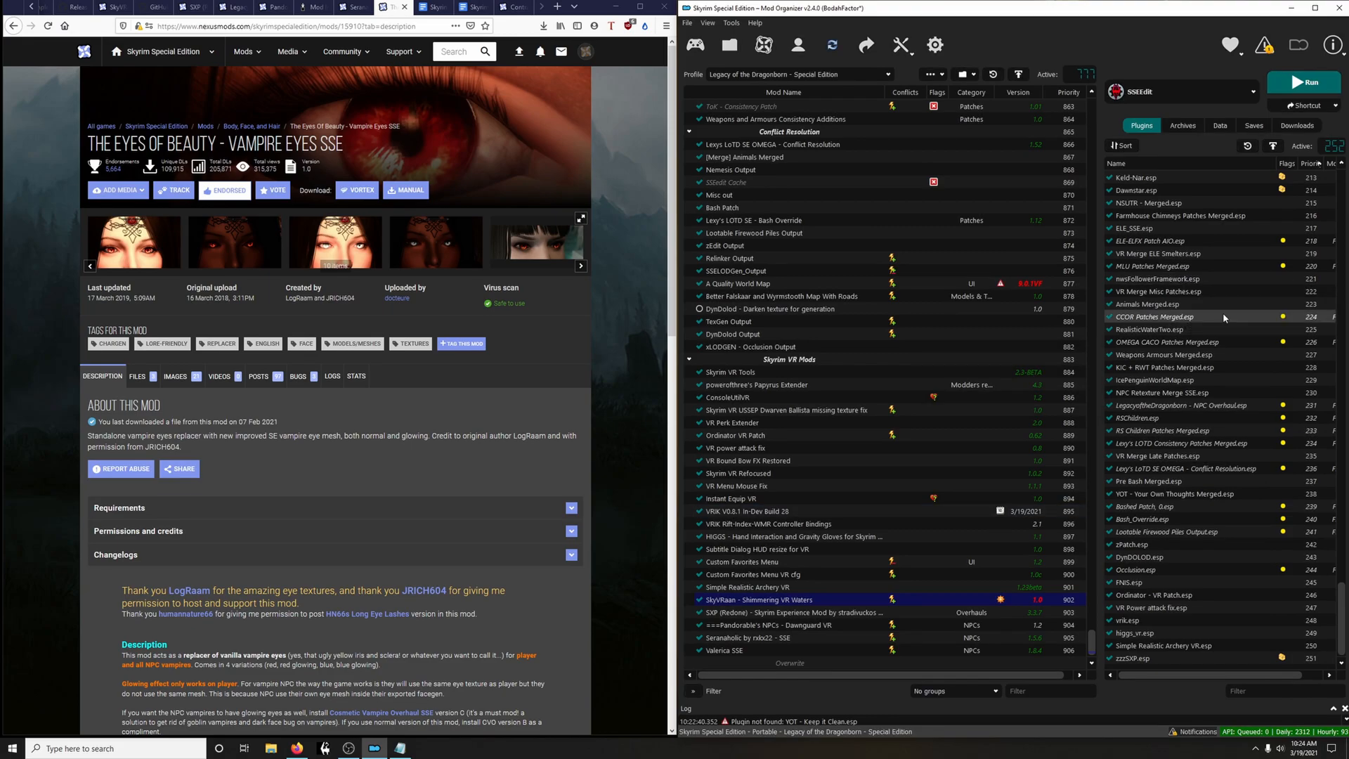
Choose Synthesis as the executable in Mod Organizer and run it
click(1221, 92)
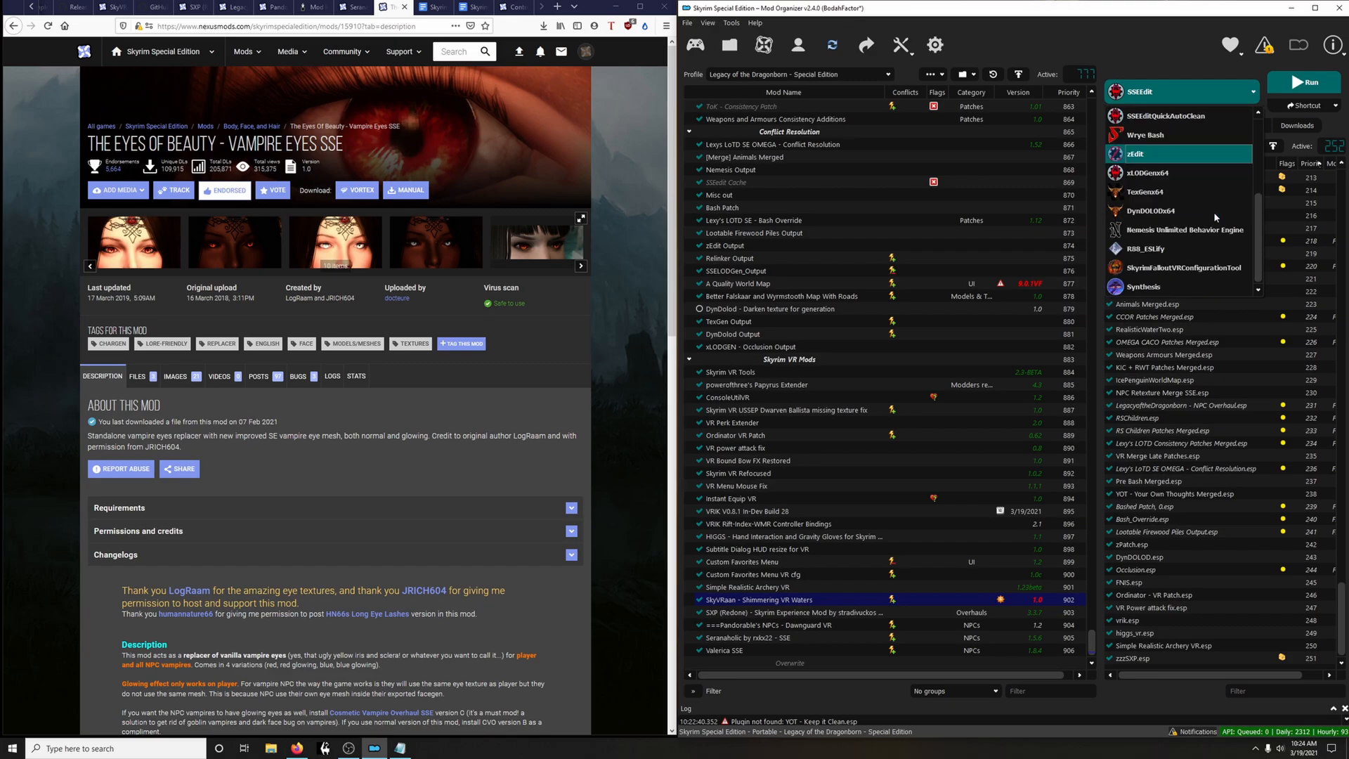
click(1187, 286)
click(1301, 83)
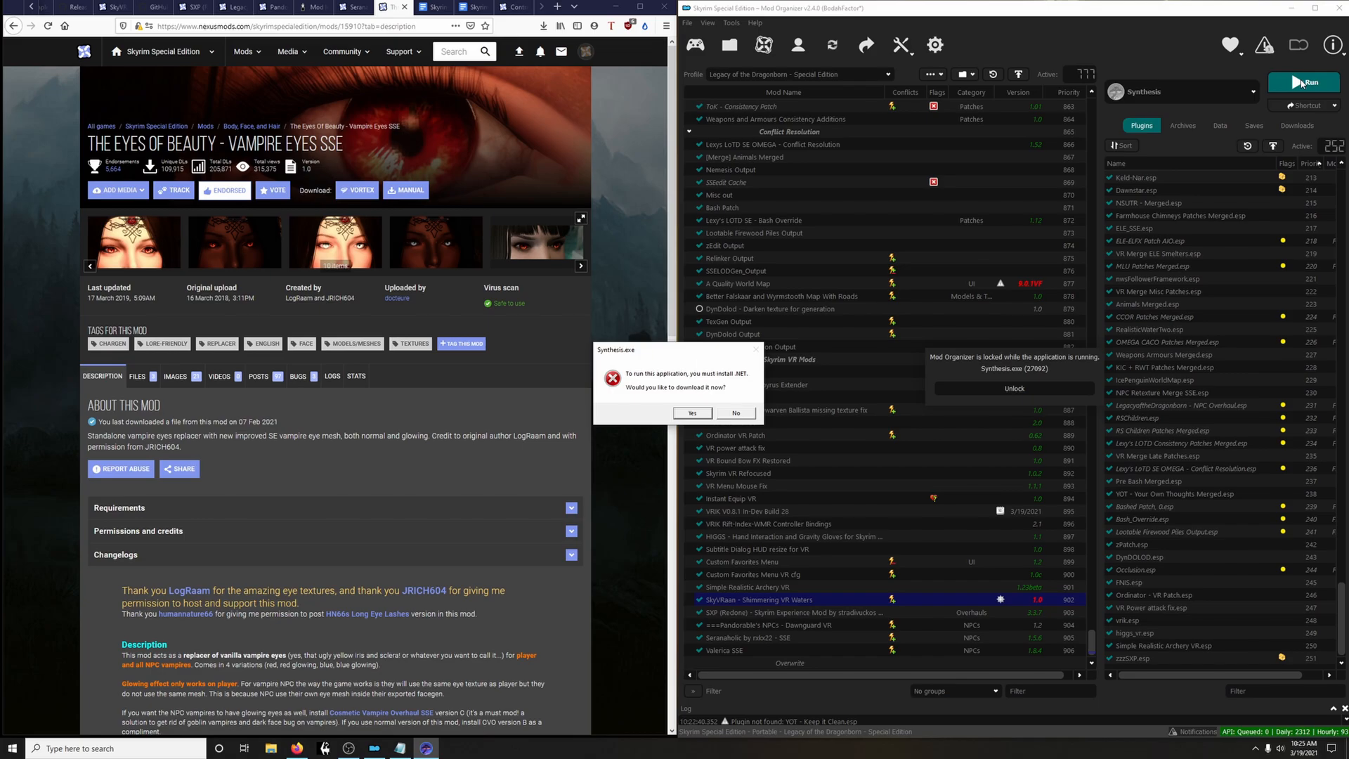
Accept the .NET download request and save the x64 installer of the .NET 5.0 Desktop Runtime for desktop apps
click(692, 413)
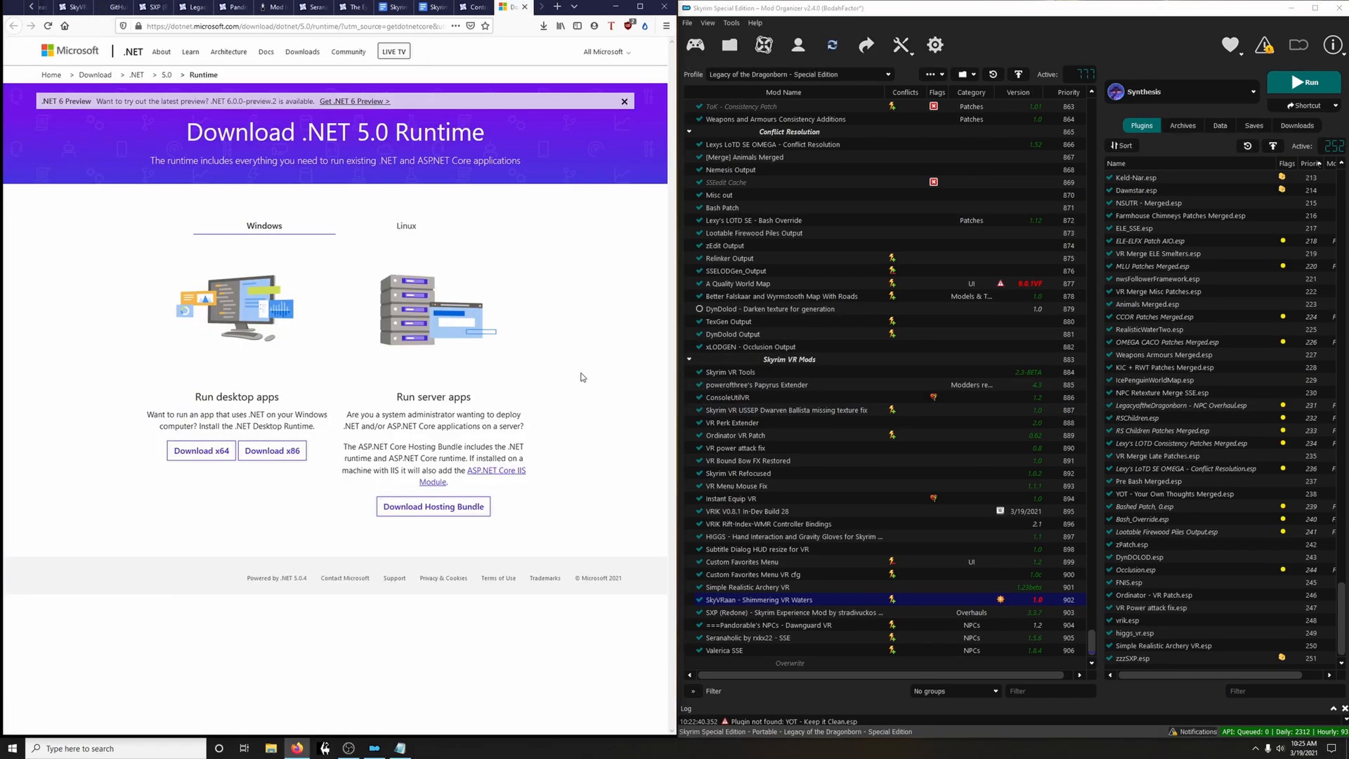
click(213, 458)
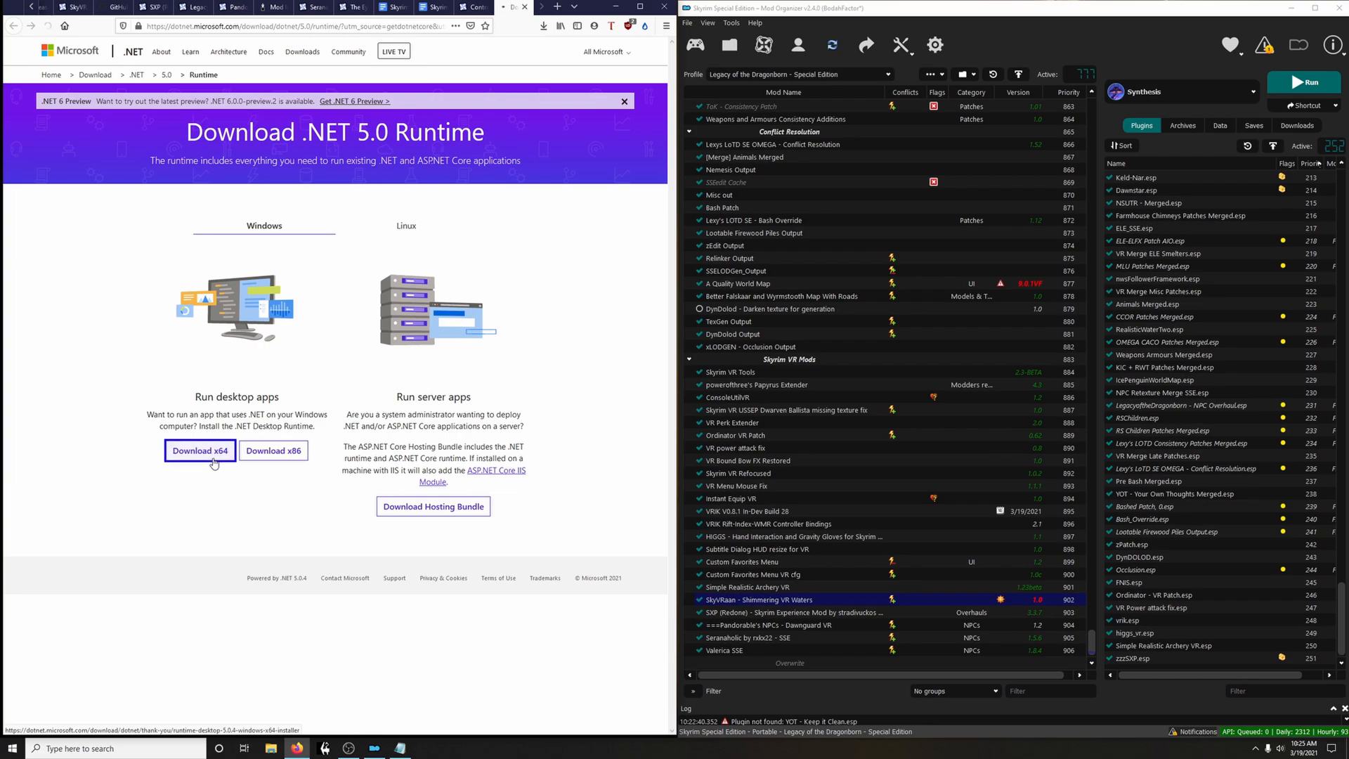
click(569, 279)
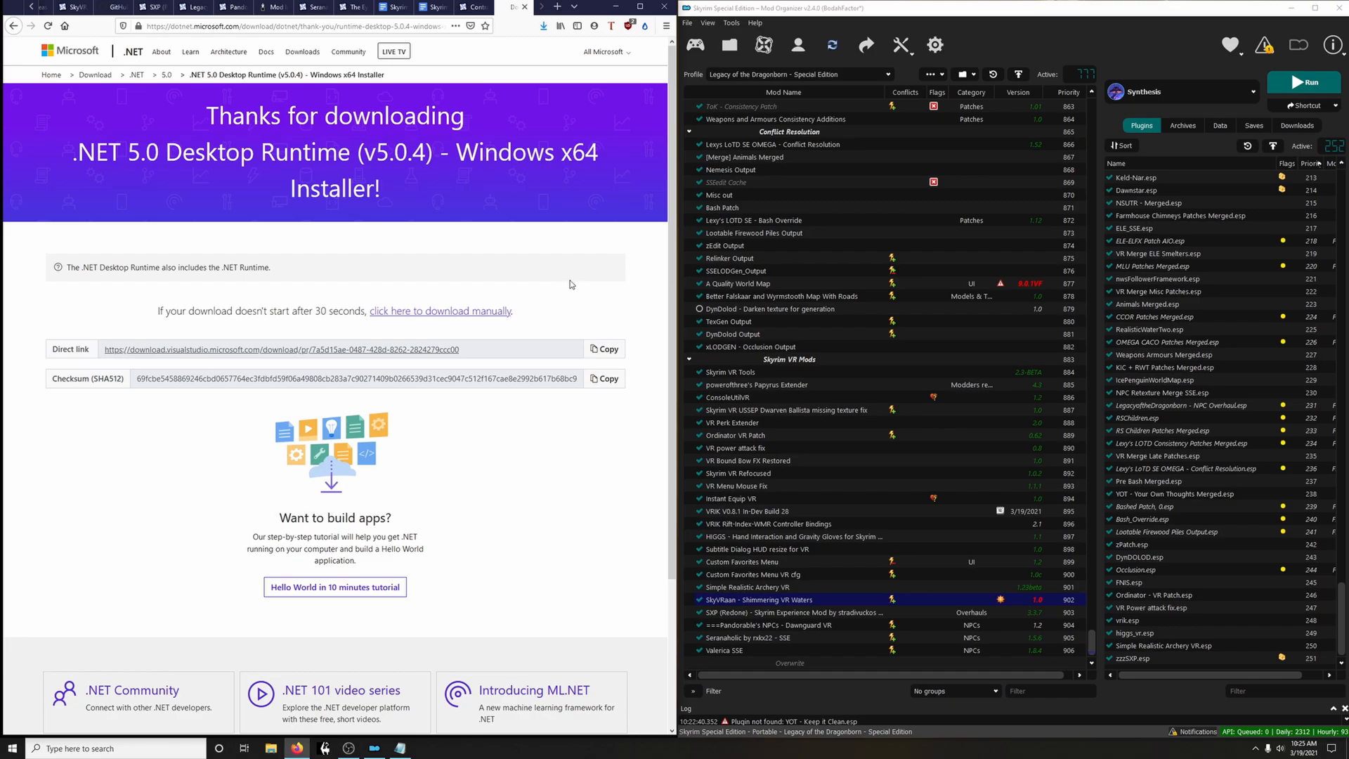
Install the .NET runtime from the downloaded windowsdesktop-runtime-5.0.4-win-x64.exe, closing the installer and the Downloads folder
click(543, 26)
click(537, 50)
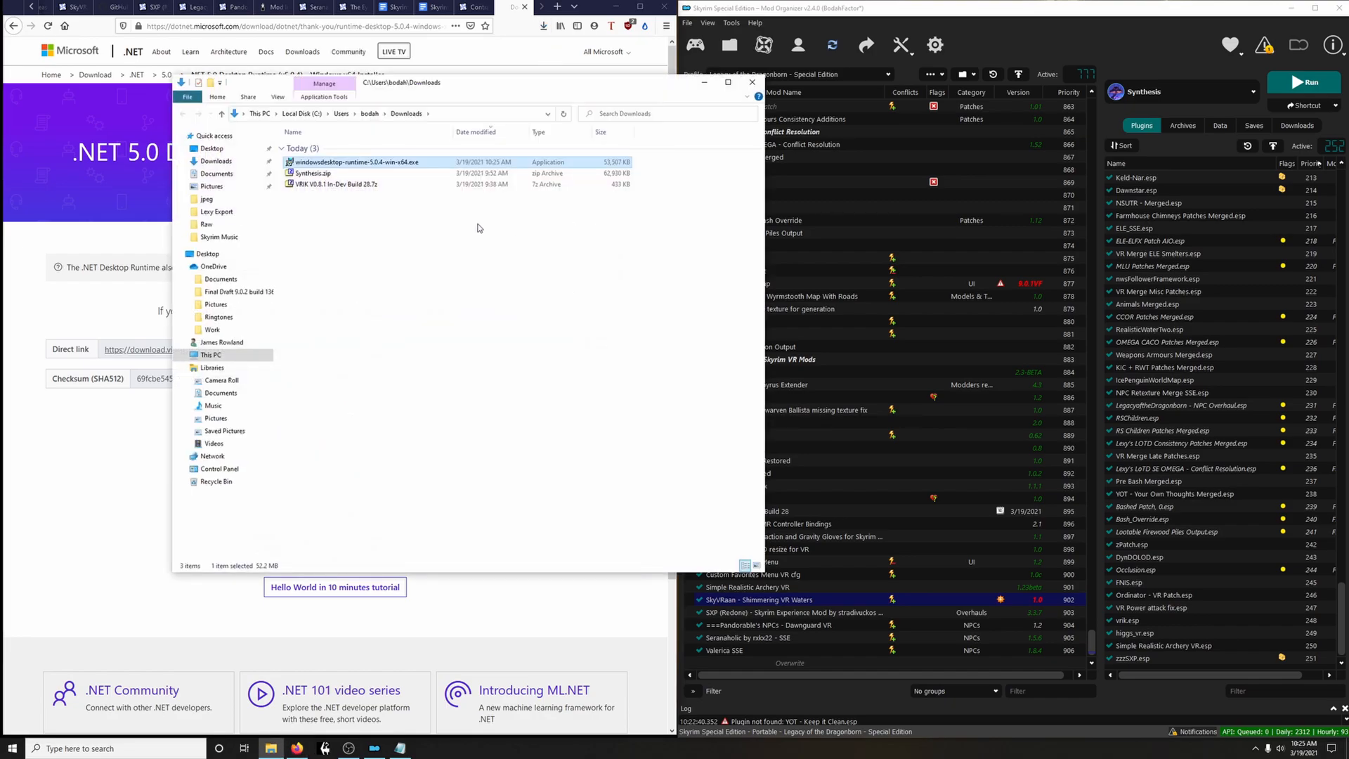
double_click(328, 162)
click(737, 475)
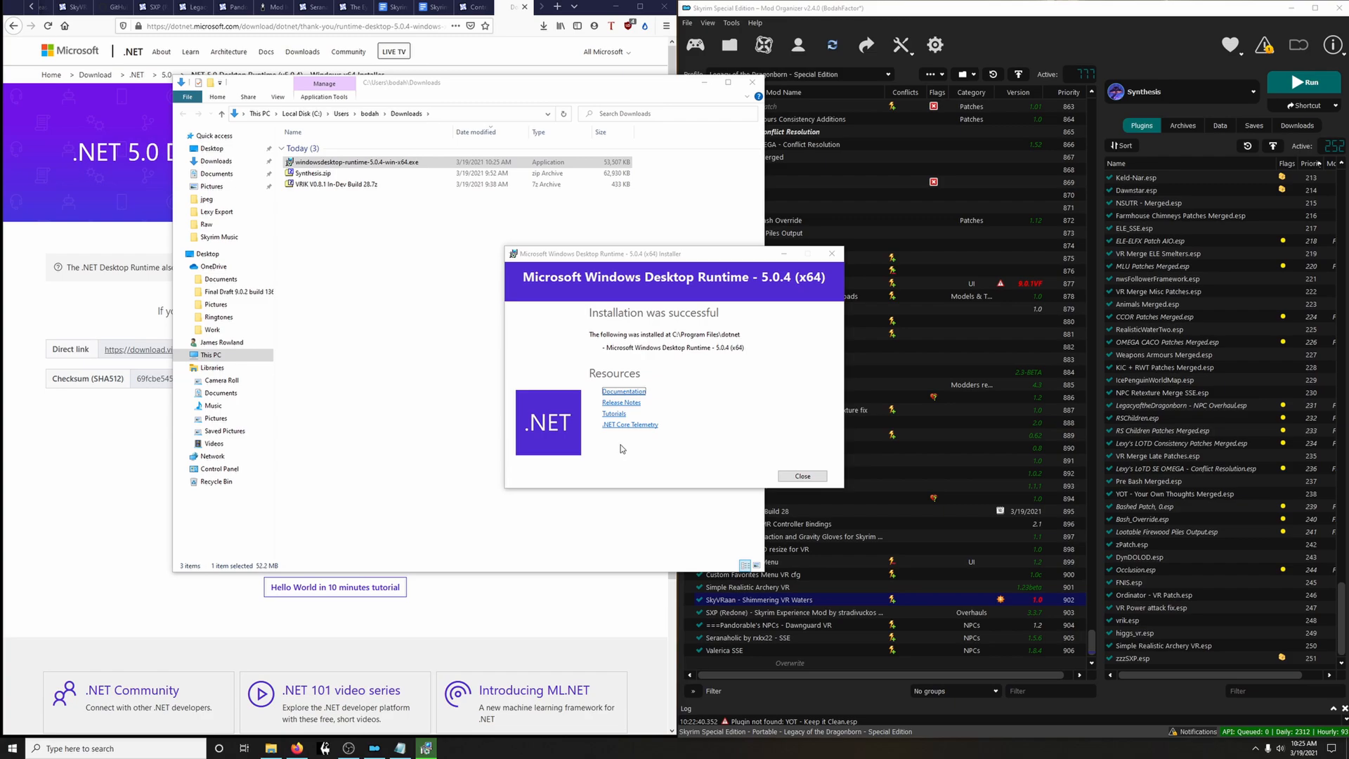
click(802, 475)
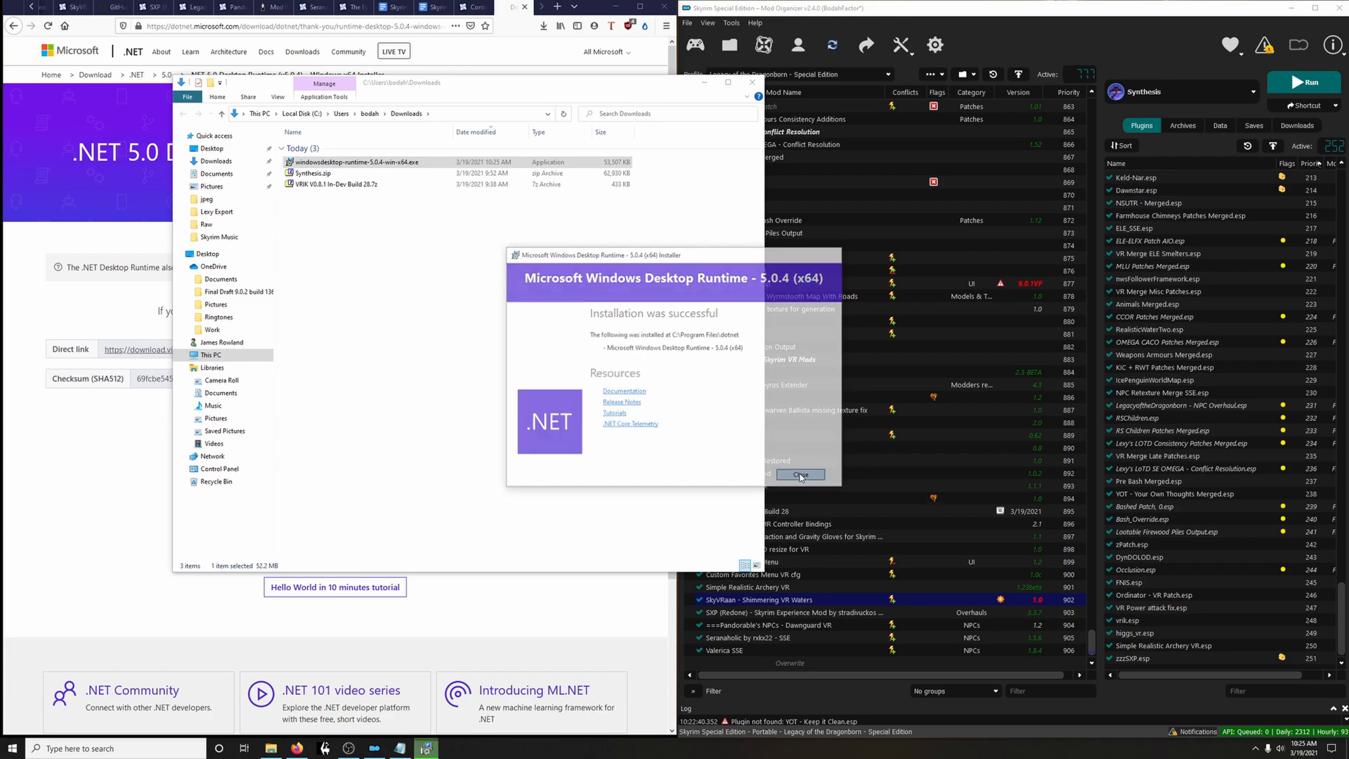
click(752, 82)
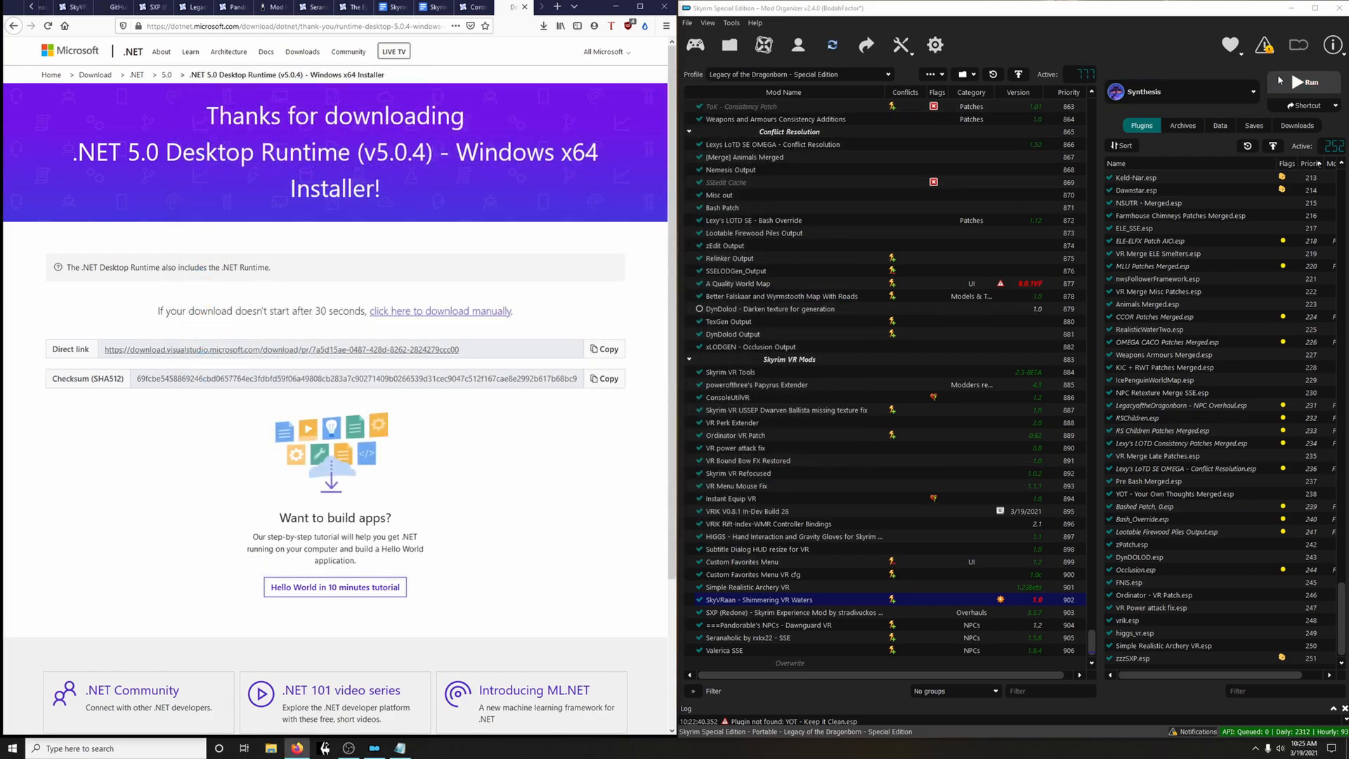
Run Synthesis through Mod Organizer and add the SkyVRaan Weather Patcher from the Git repository patchers, searching for skyvr
click(1282, 81)
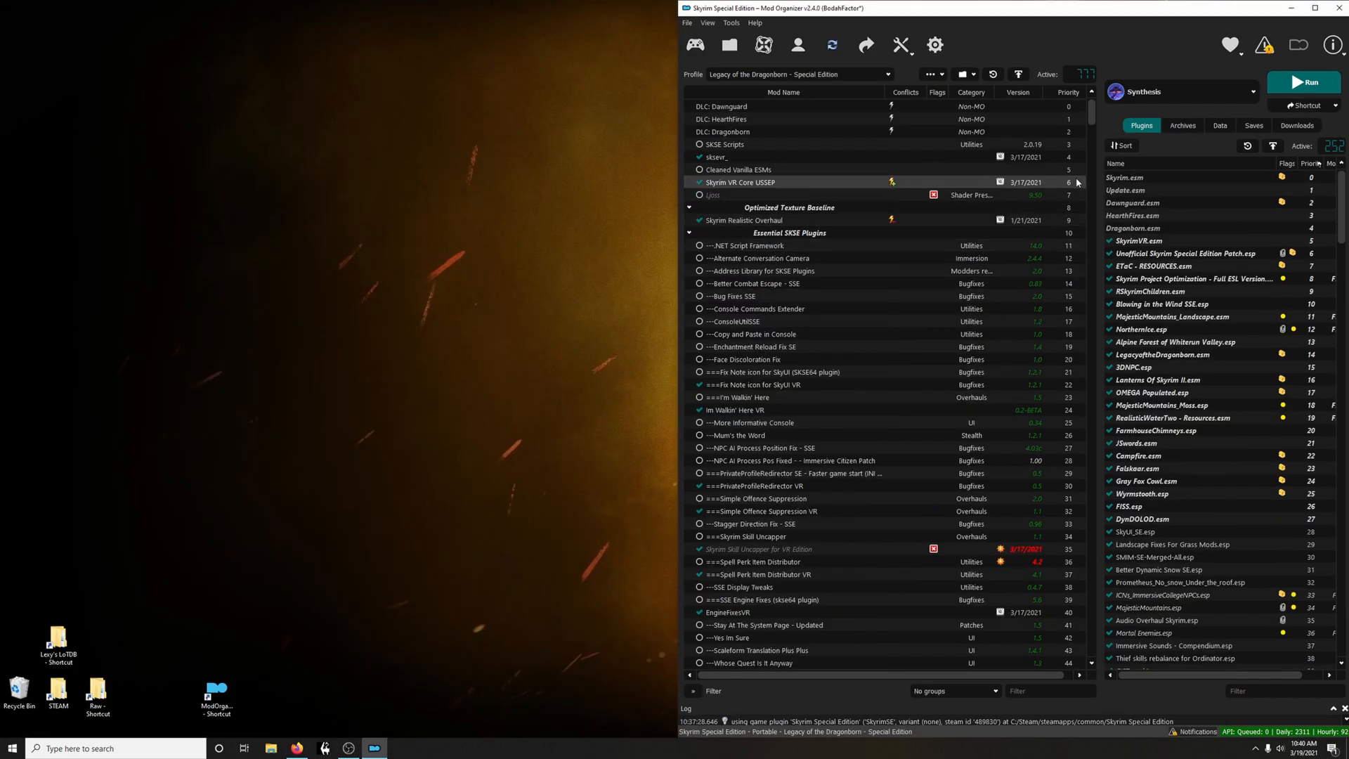
click(1298, 82)
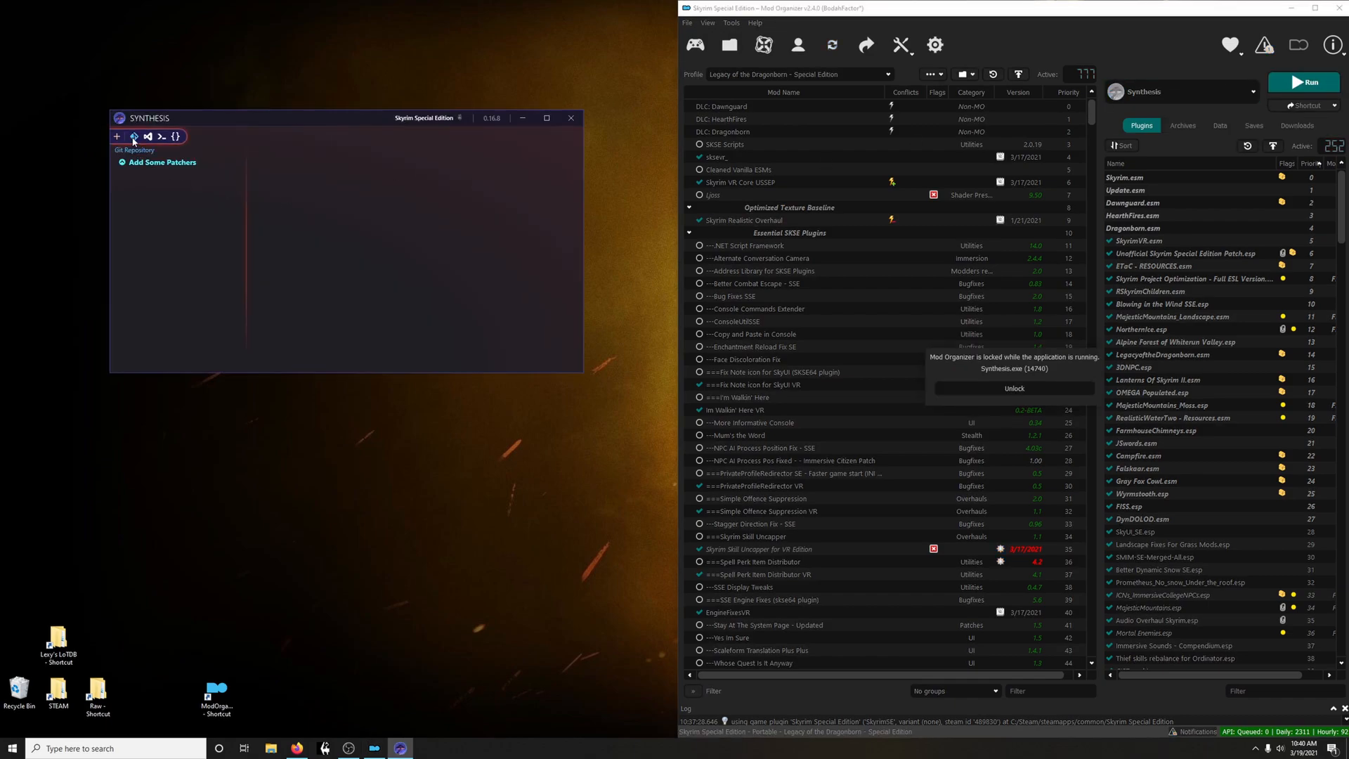
click(133, 138)
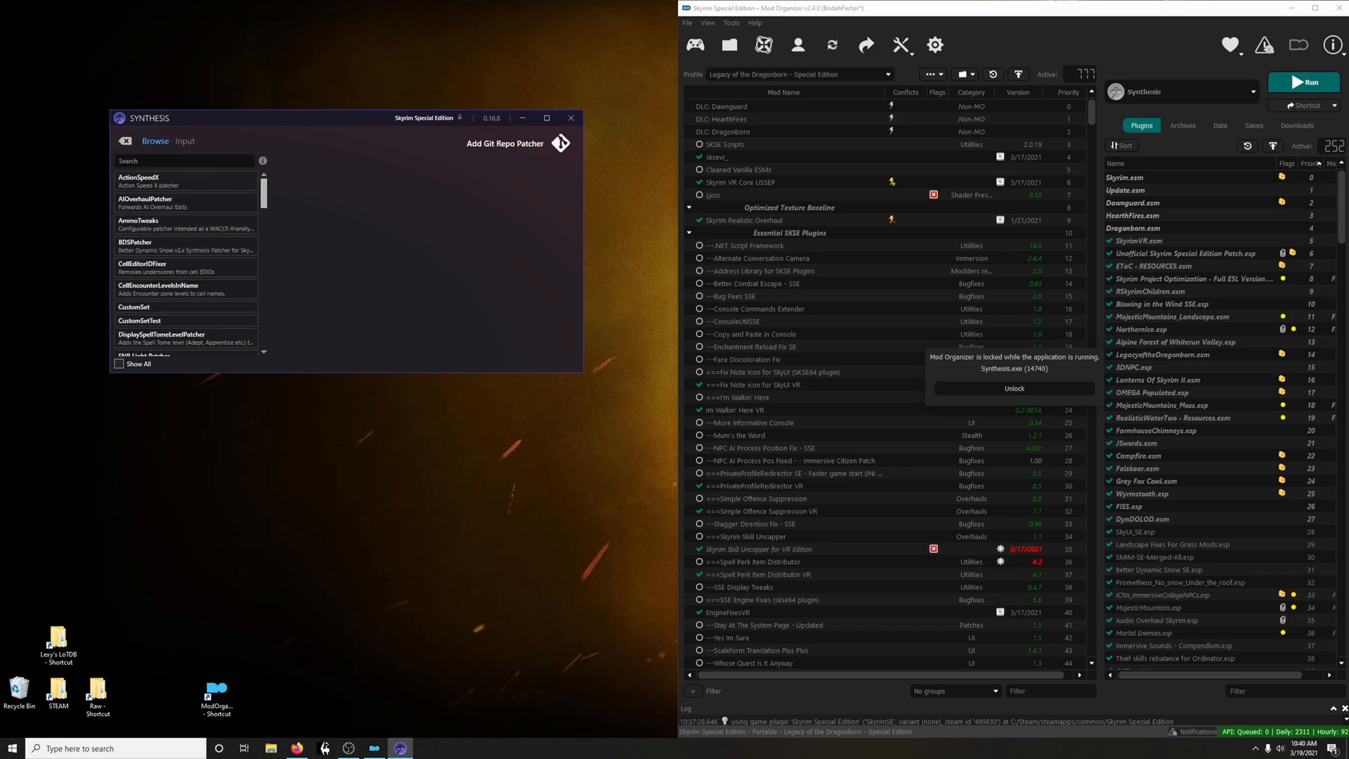
text(skyvr)
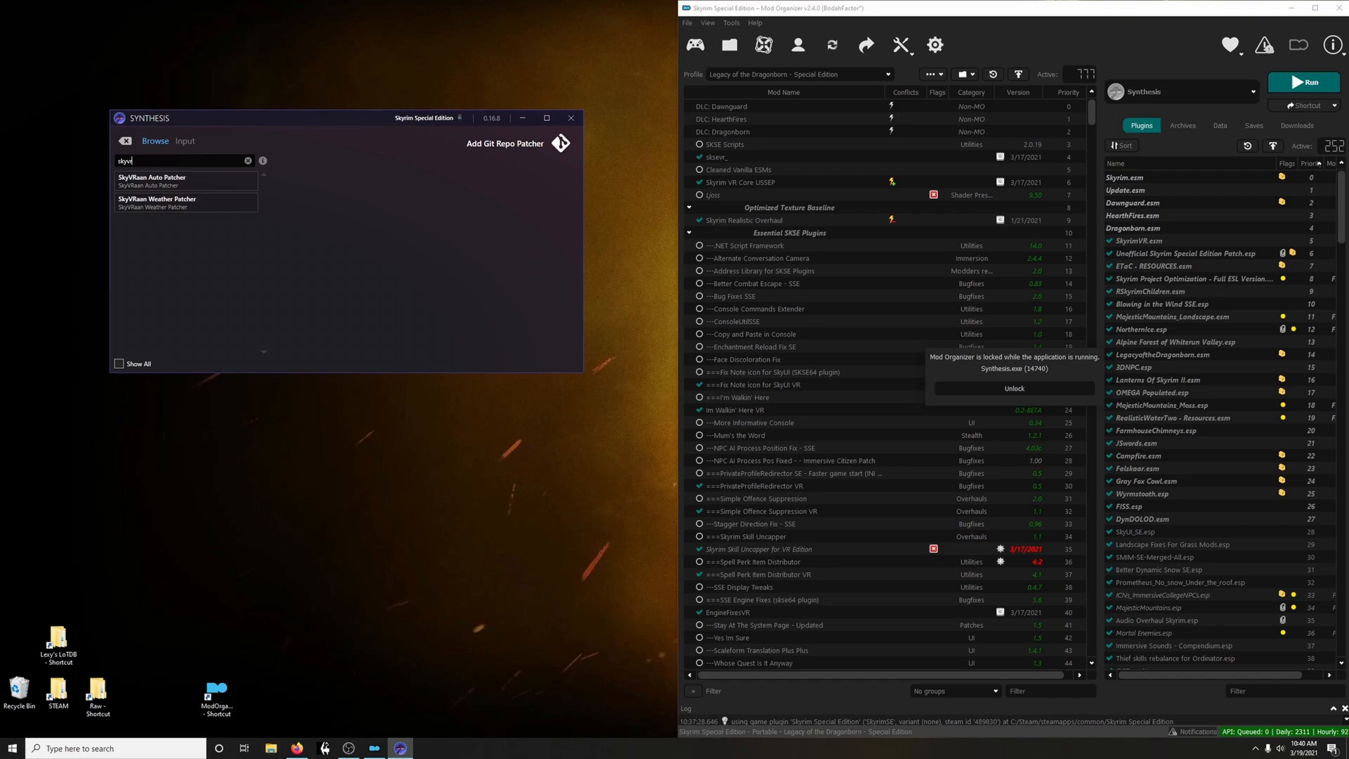
mouse_move(179, 212)
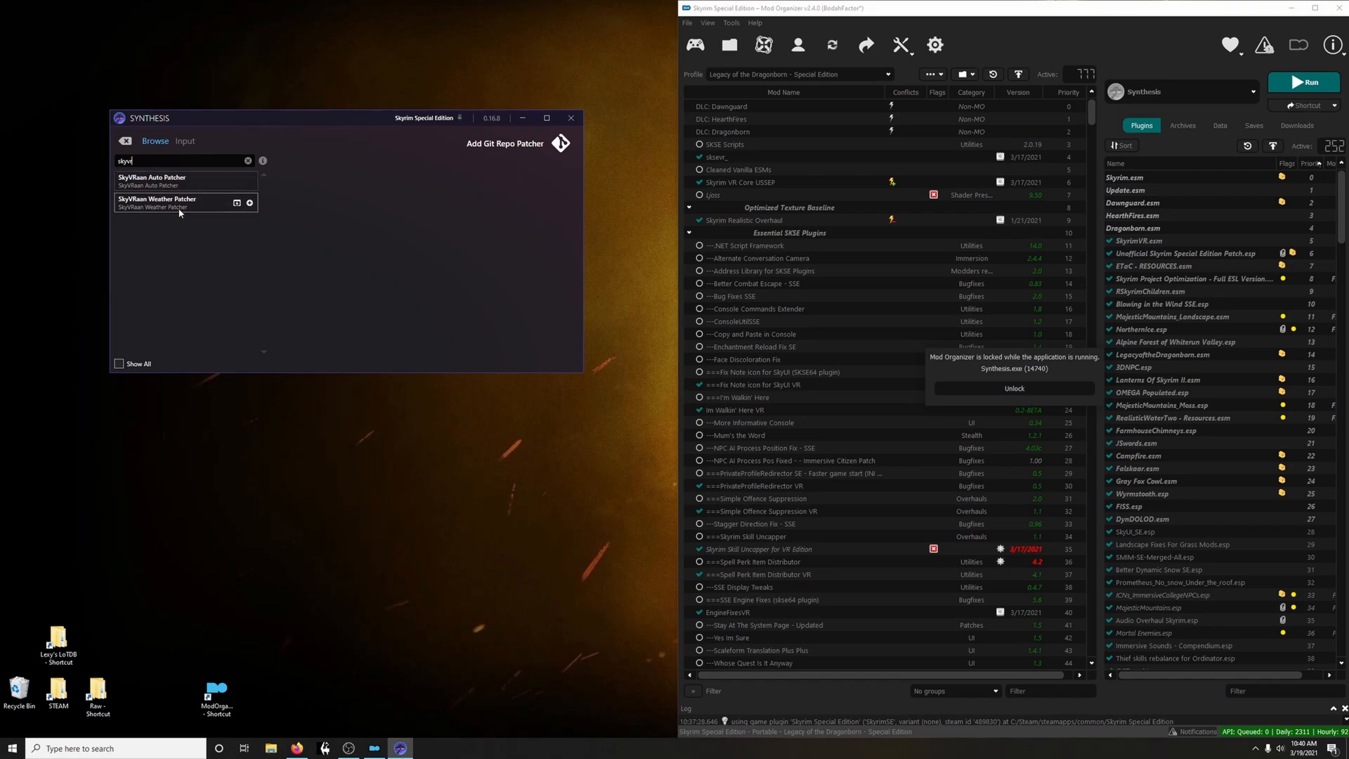
click(249, 202)
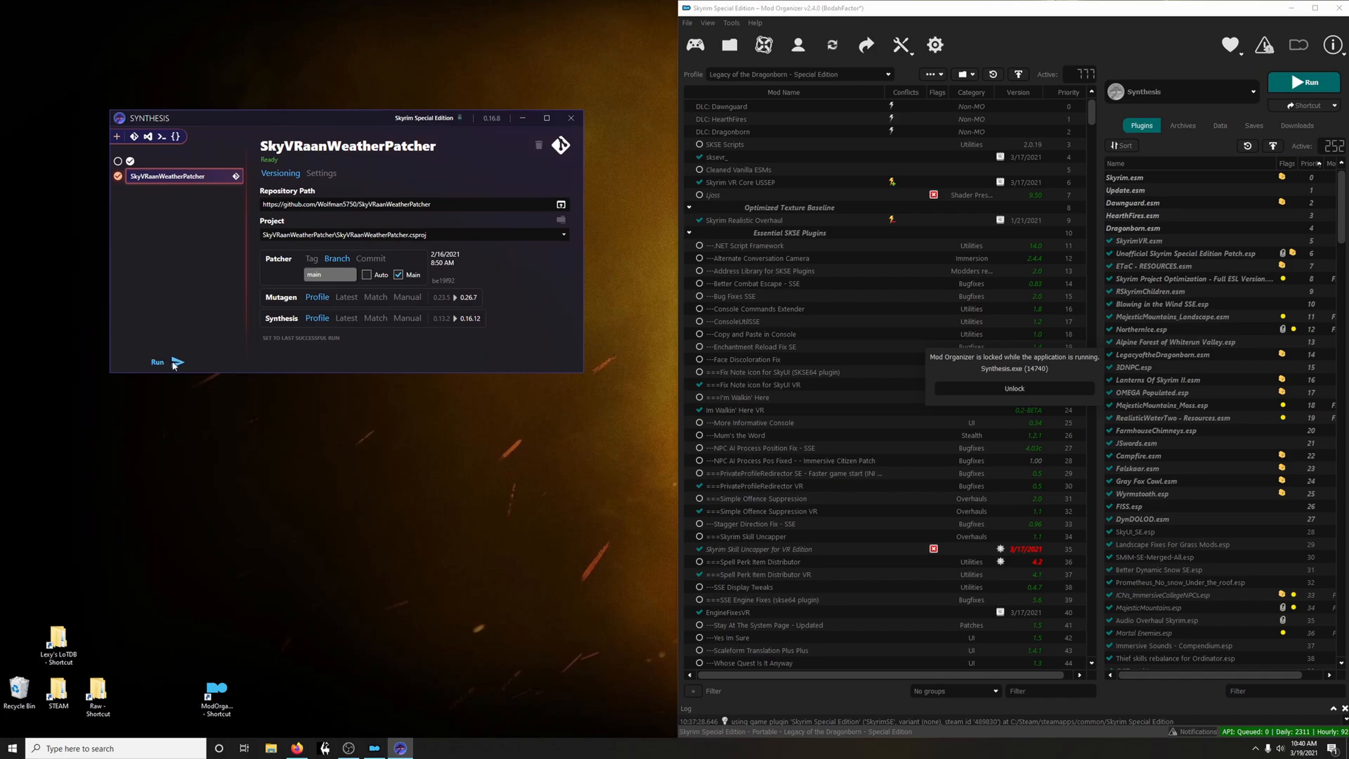
Run the SkyVRaanWeatherPatcher and close Synthesis
click(176, 362)
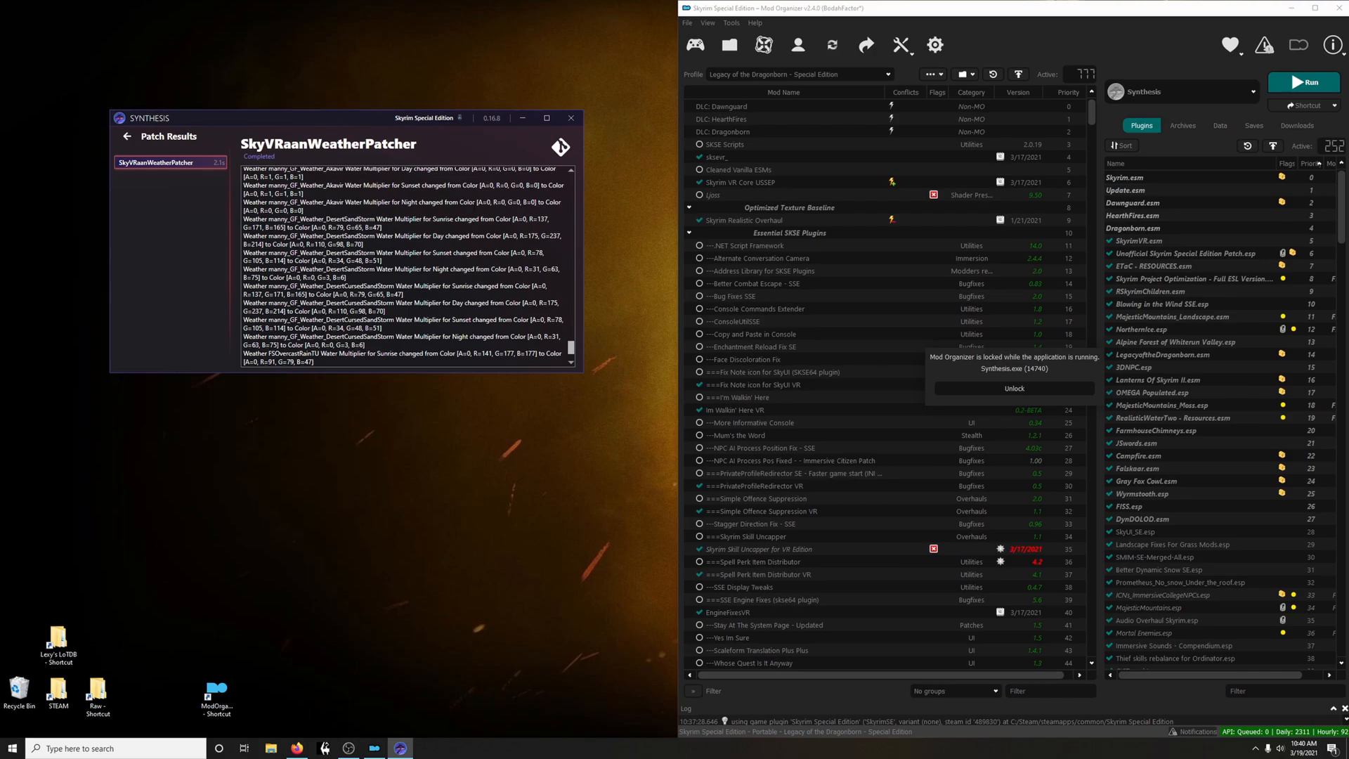
click(570, 118)
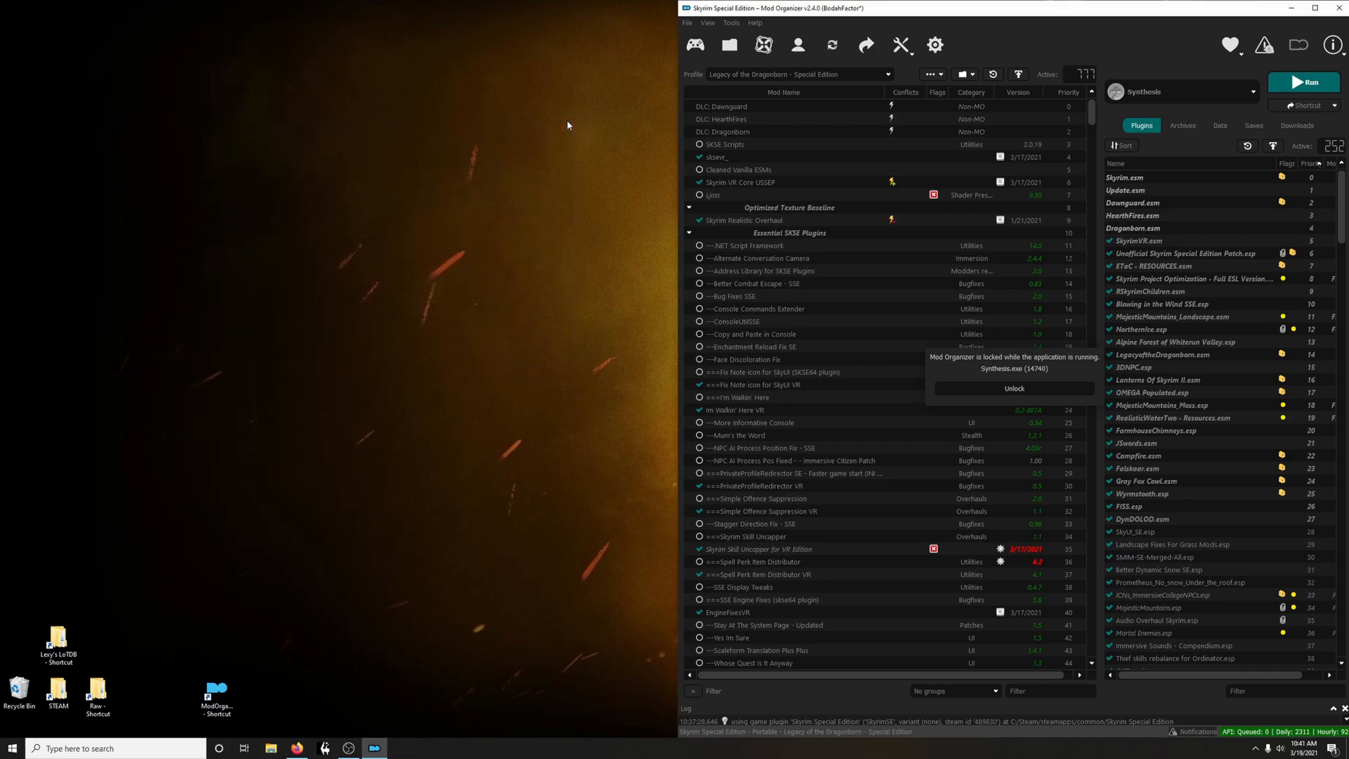
Check the Overwrite folder, create the mod Skyvraan Weather Patch from its contents, and place it directly after SkyVRaan - Shimmering VR Waters
right_click(791, 667)
click(818, 642)
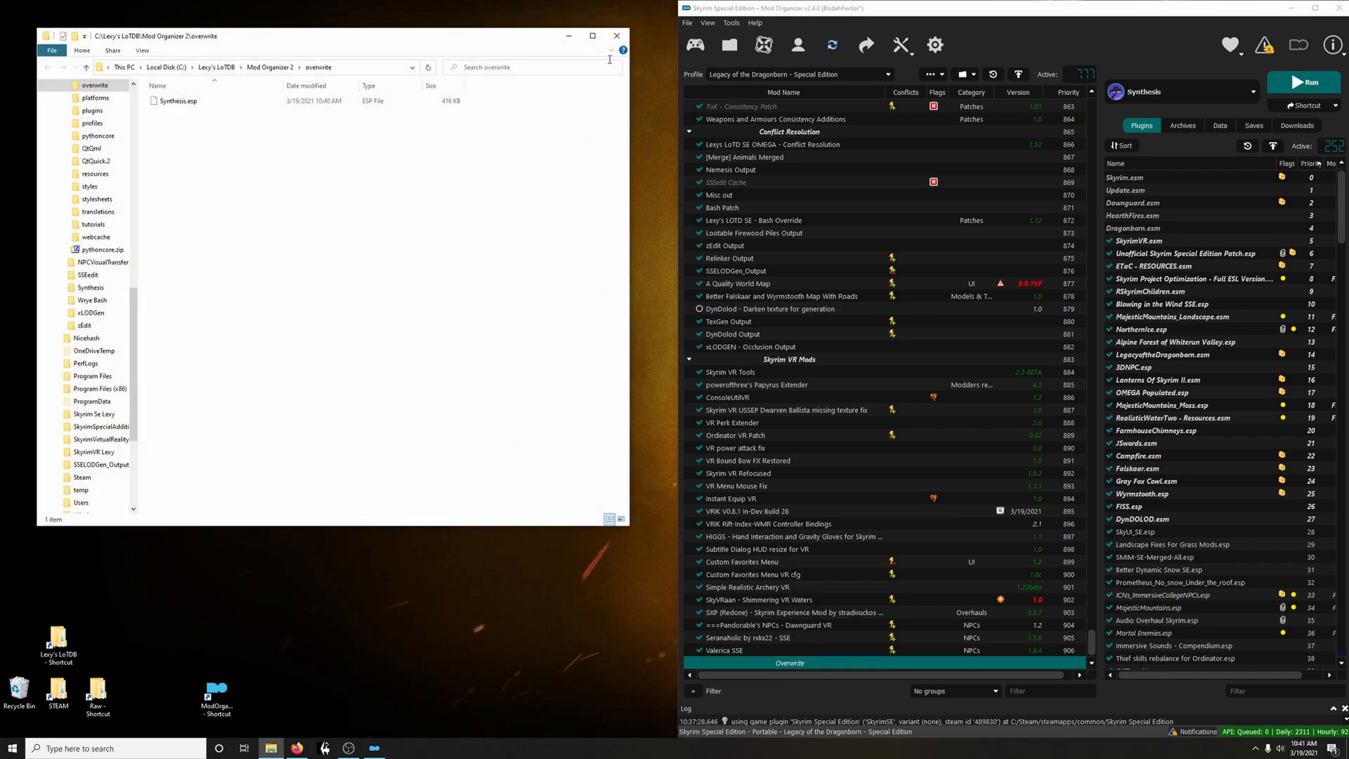
click(617, 35)
right_click(790, 664)
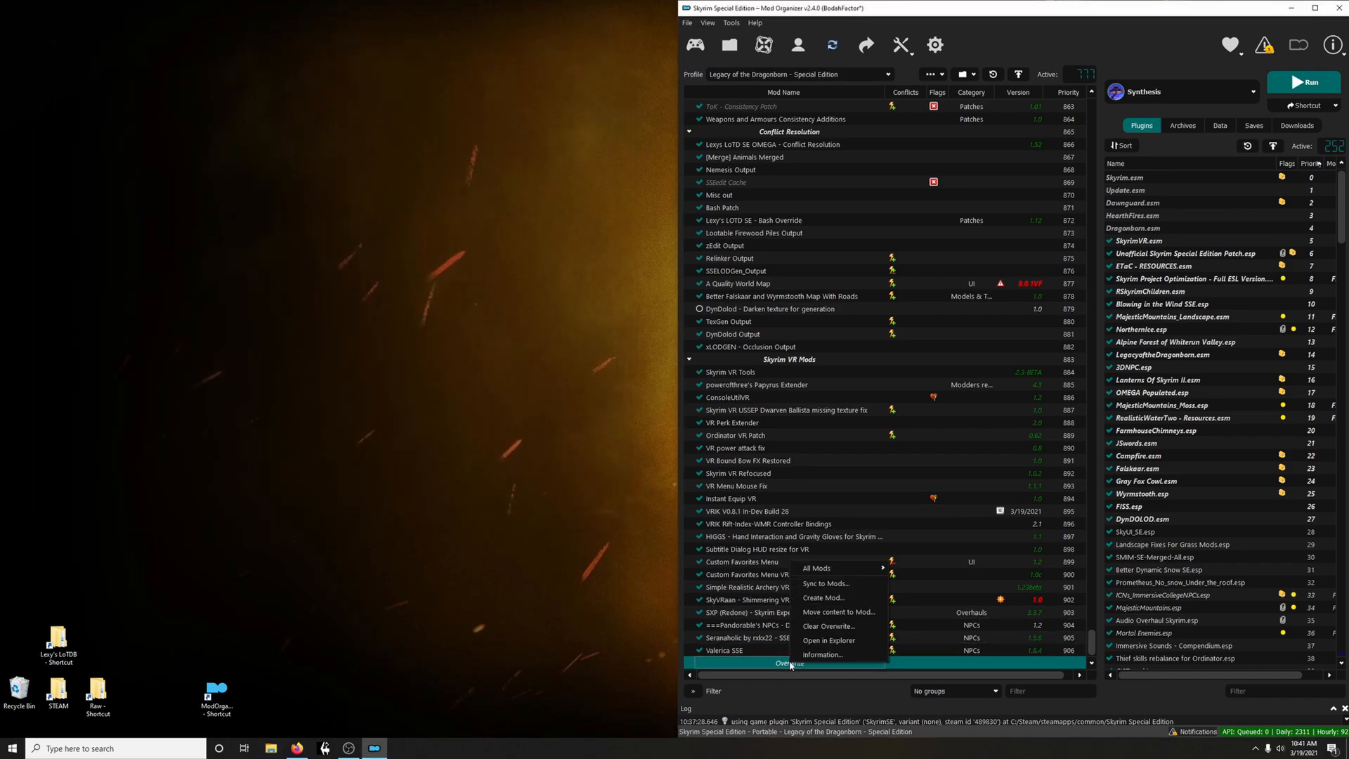
click(823, 597)
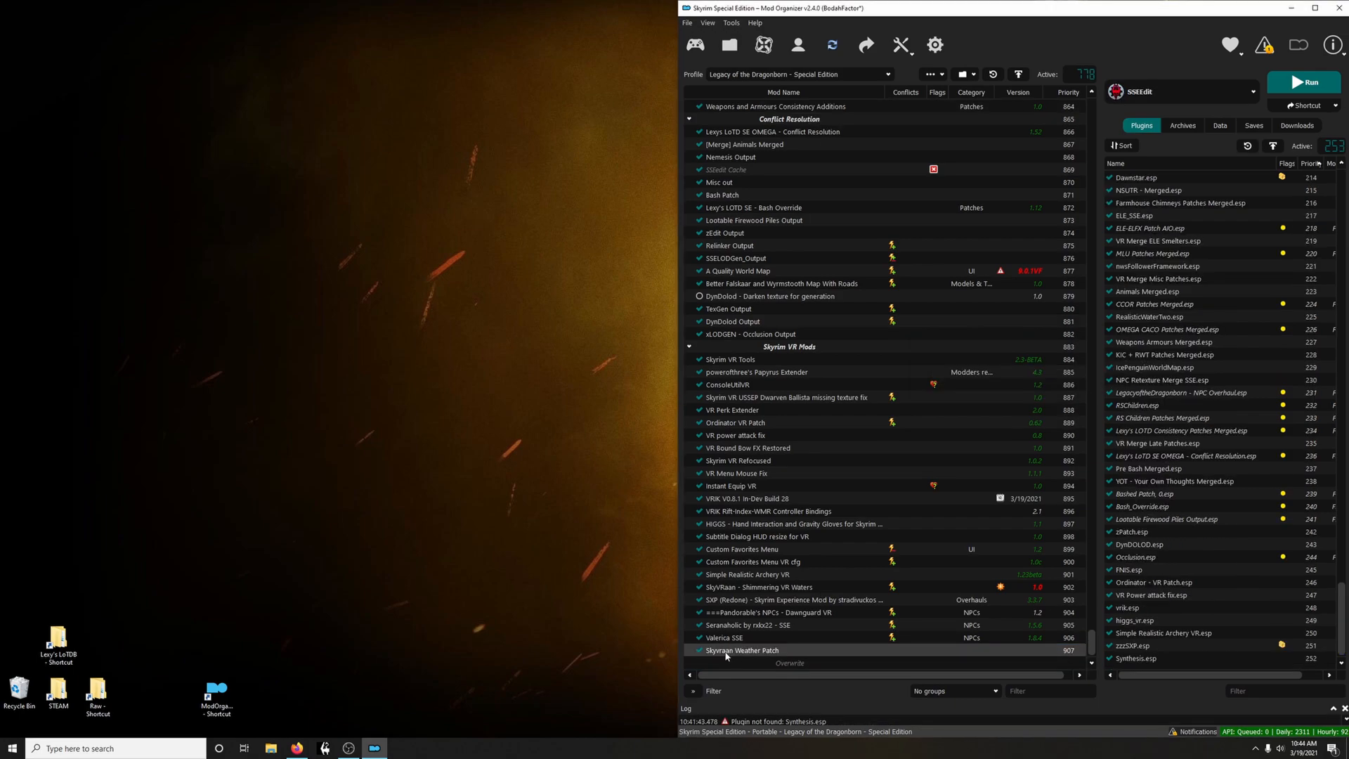
drag(726, 653, 725, 598)
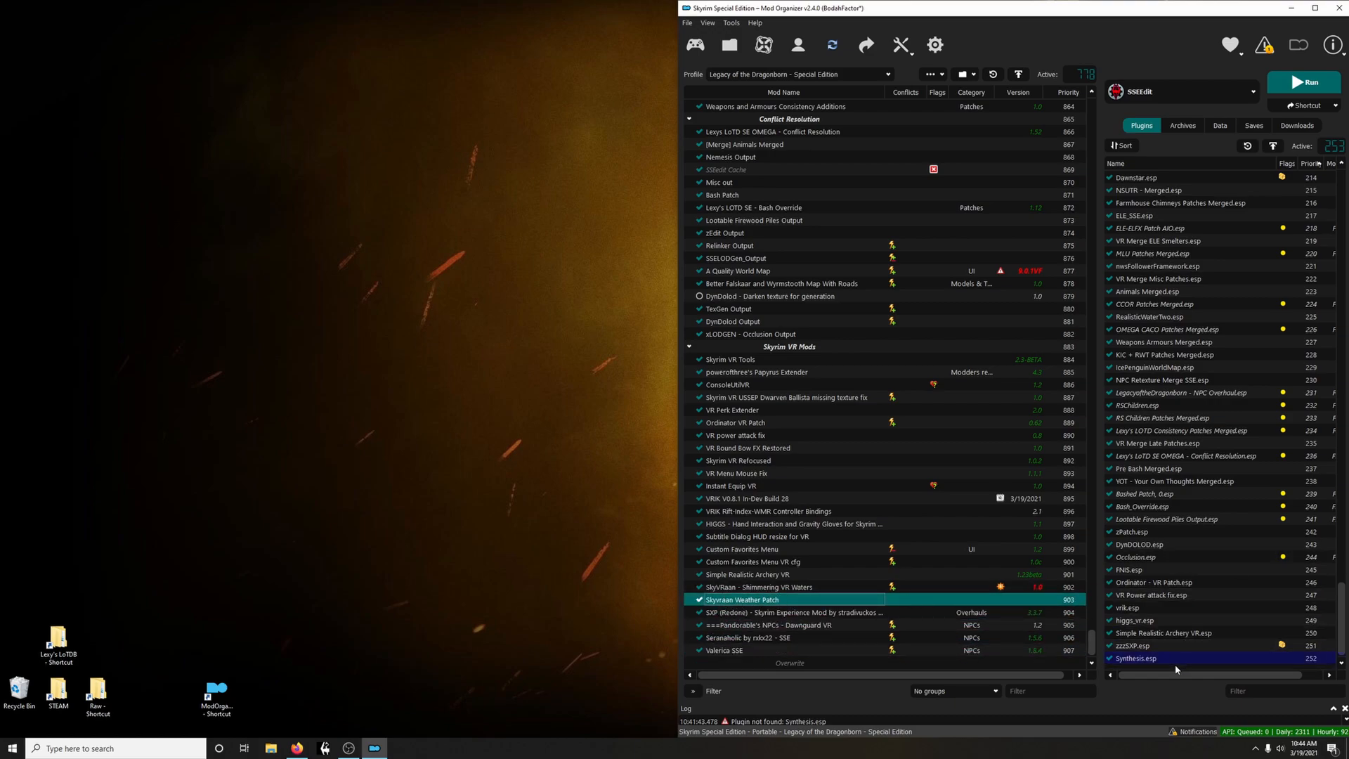
Check the origin of Synthesis.esp, and enable the hidden plugins of VR Merge Weather with Merge Plugins Hide
mouse_move(1147, 664)
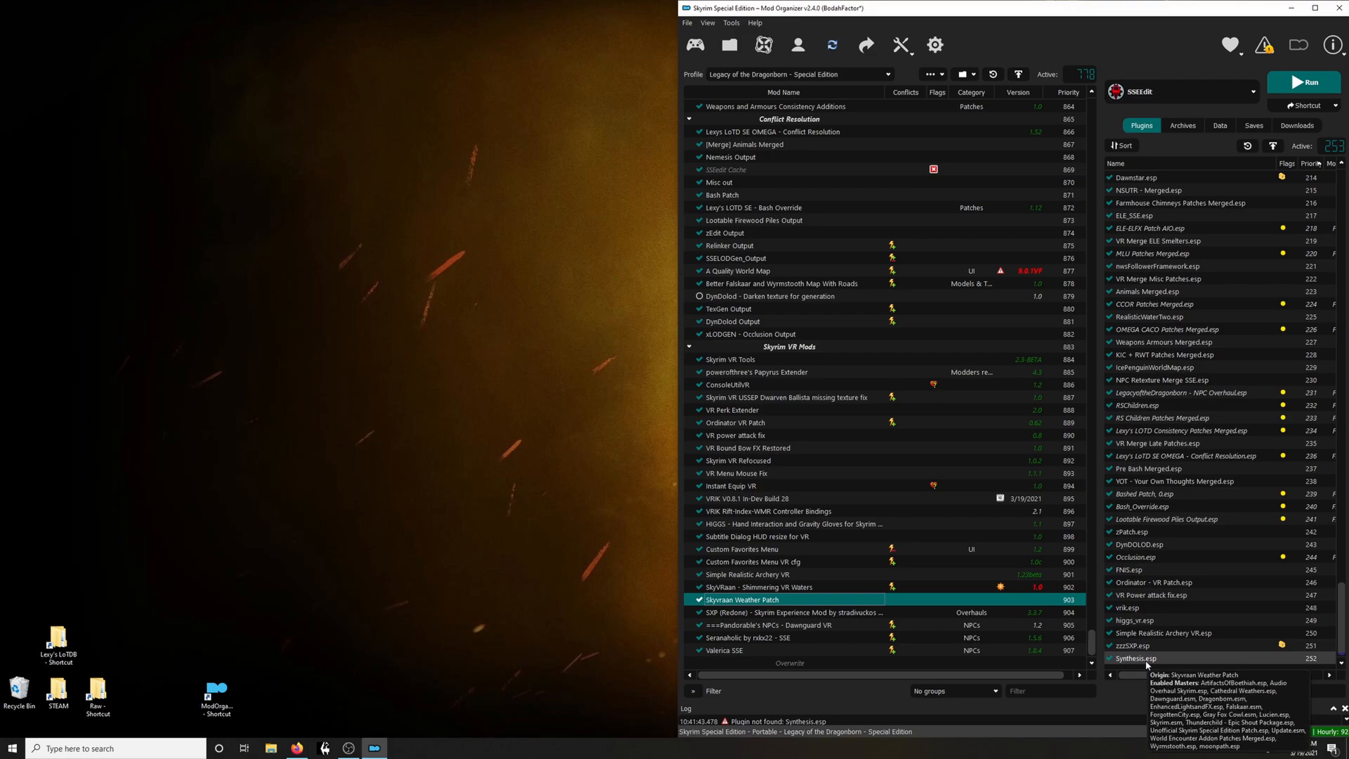
click(1147, 662)
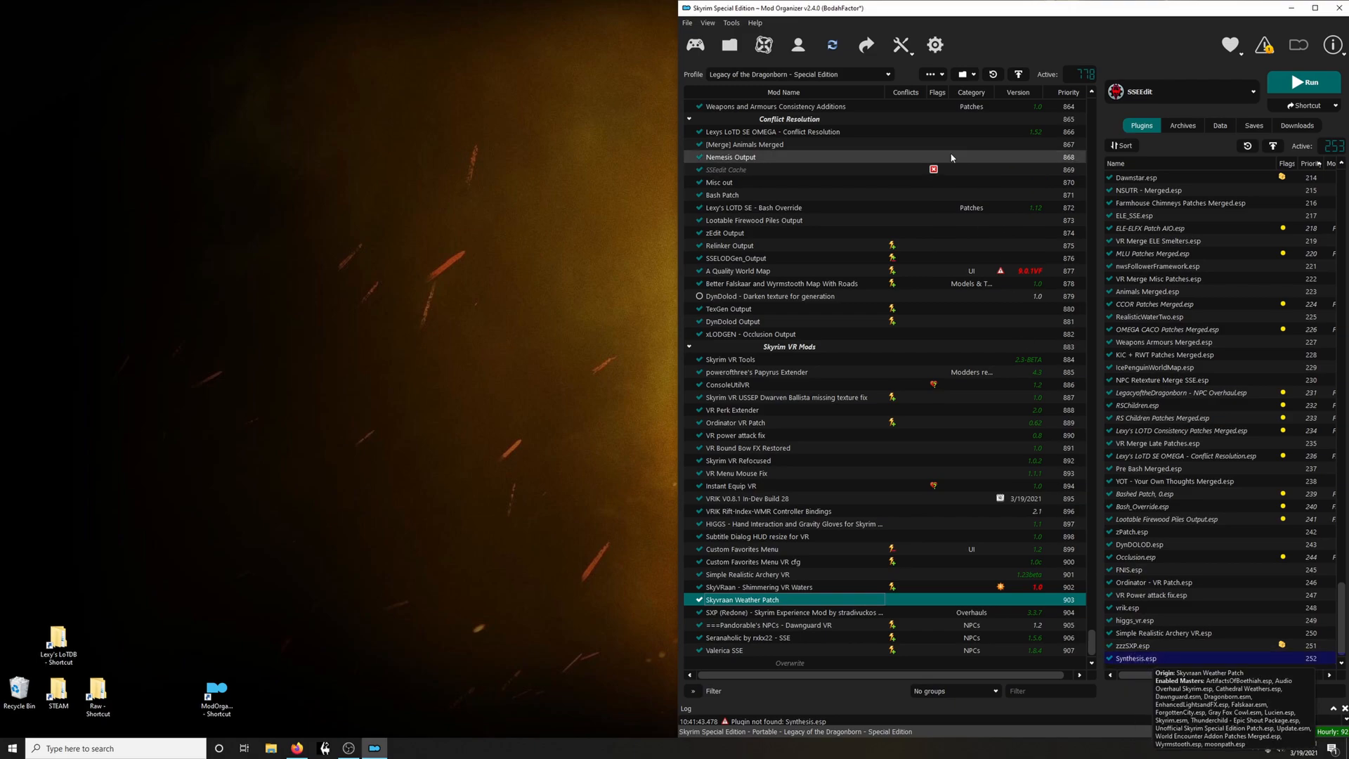
click(906, 47)
click(923, 123)
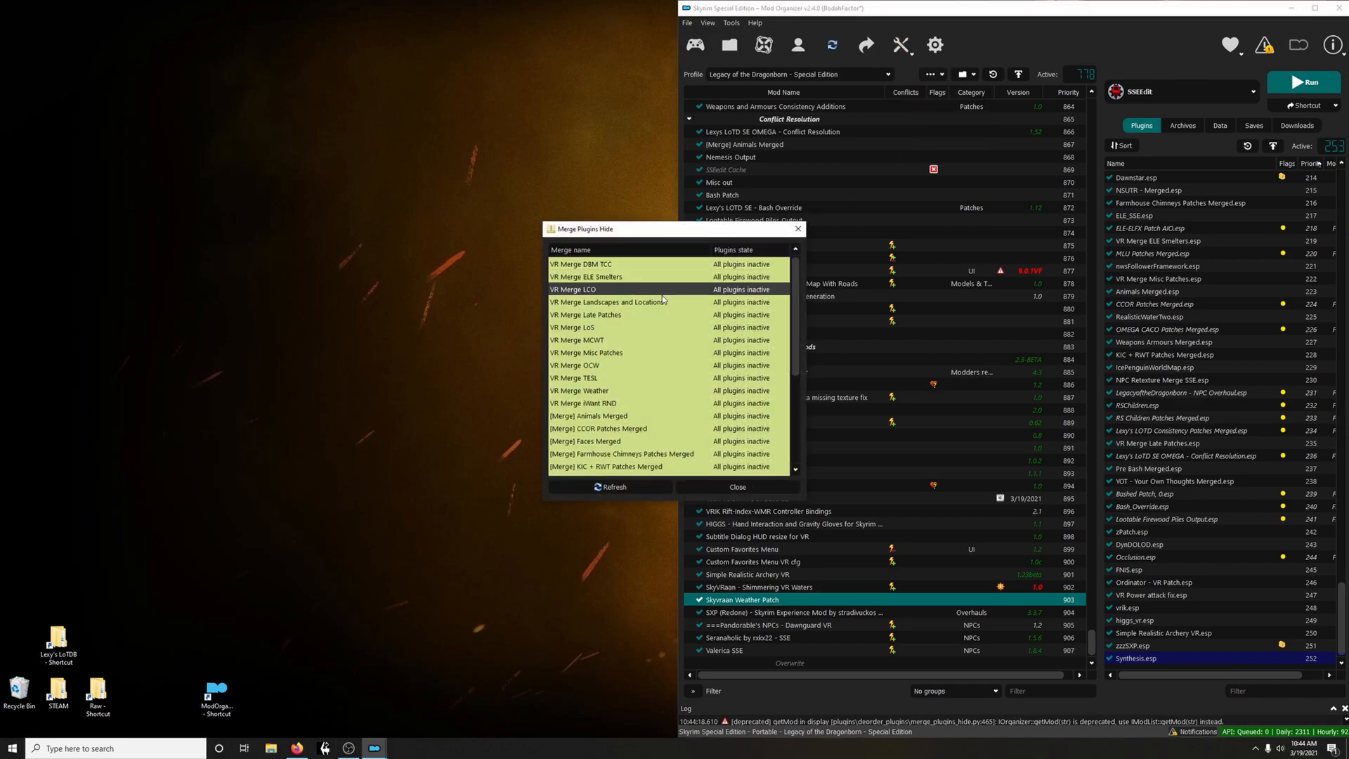
right_click(602, 391)
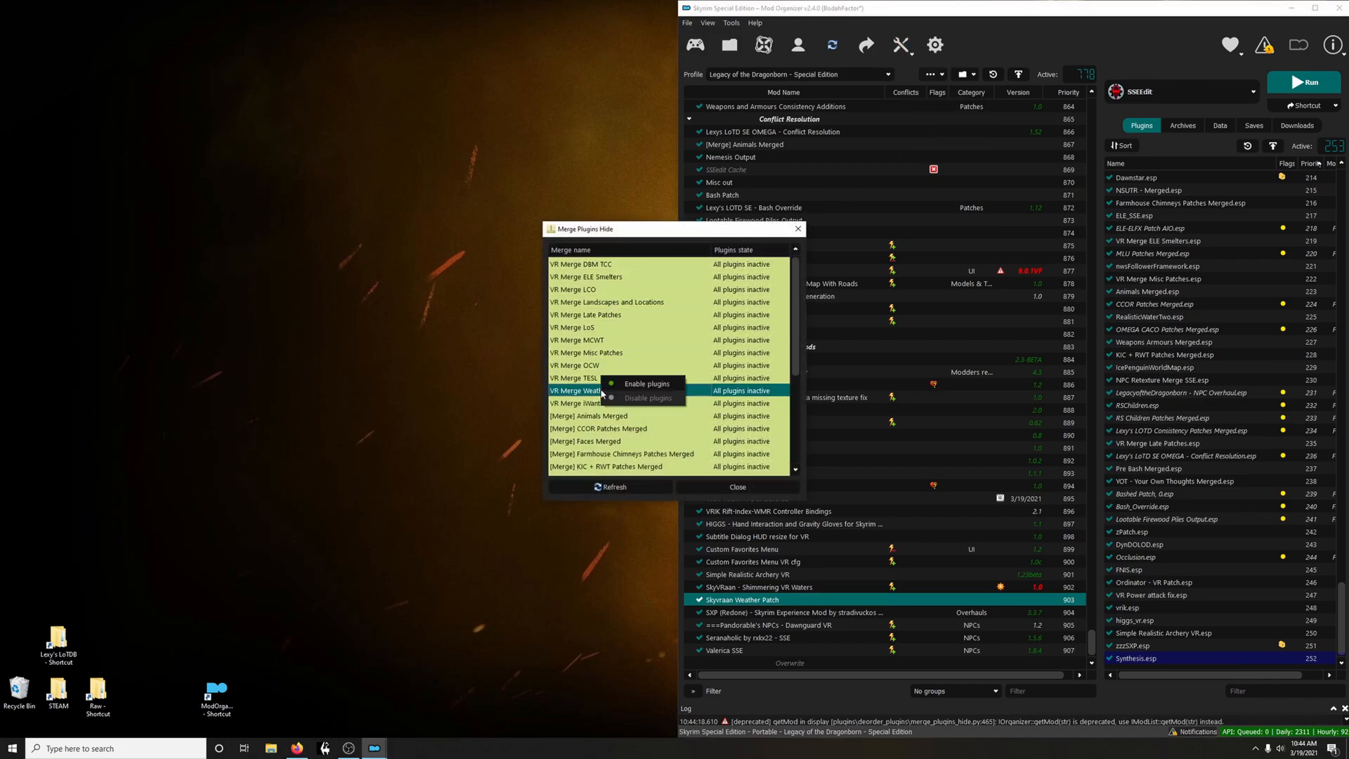
click(642, 384)
click(737, 487)
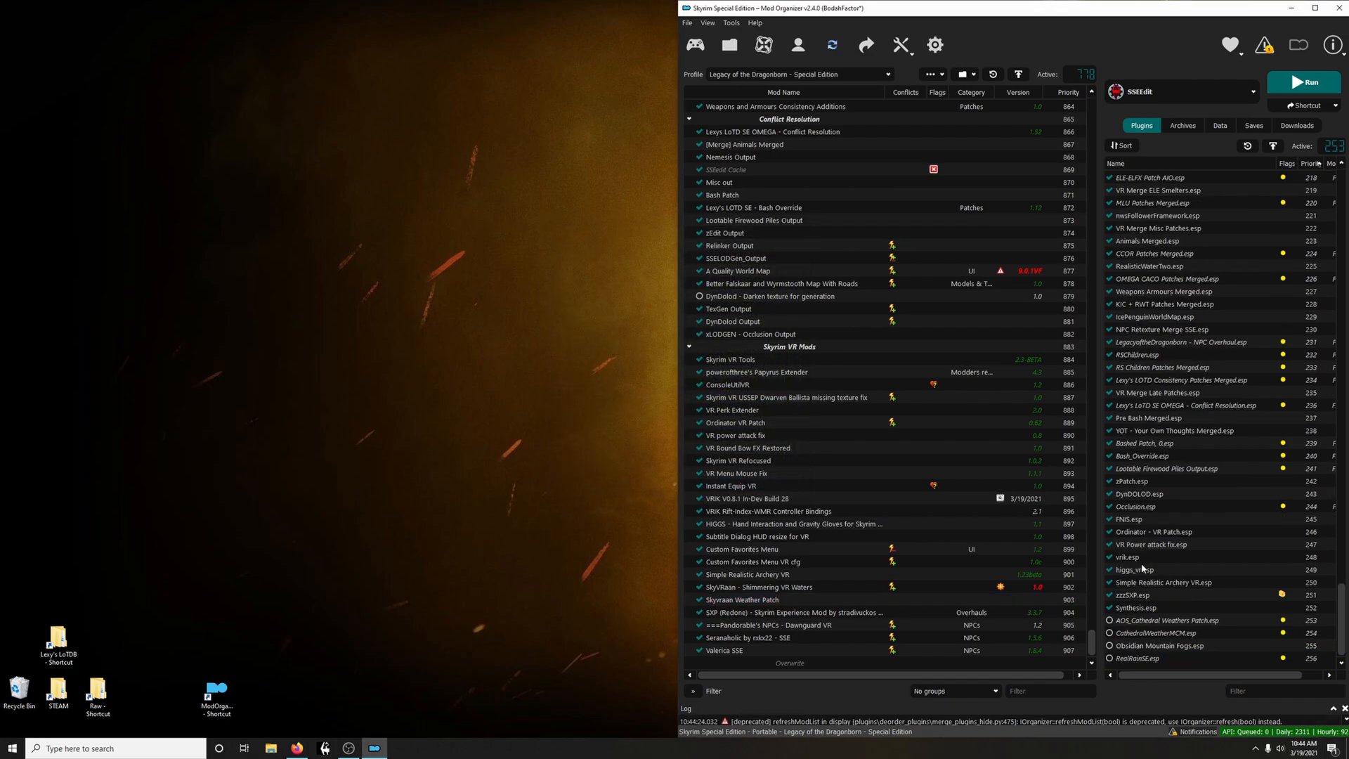
Switch Mod Organizer to the VR Merge Weather profile
click(816, 77)
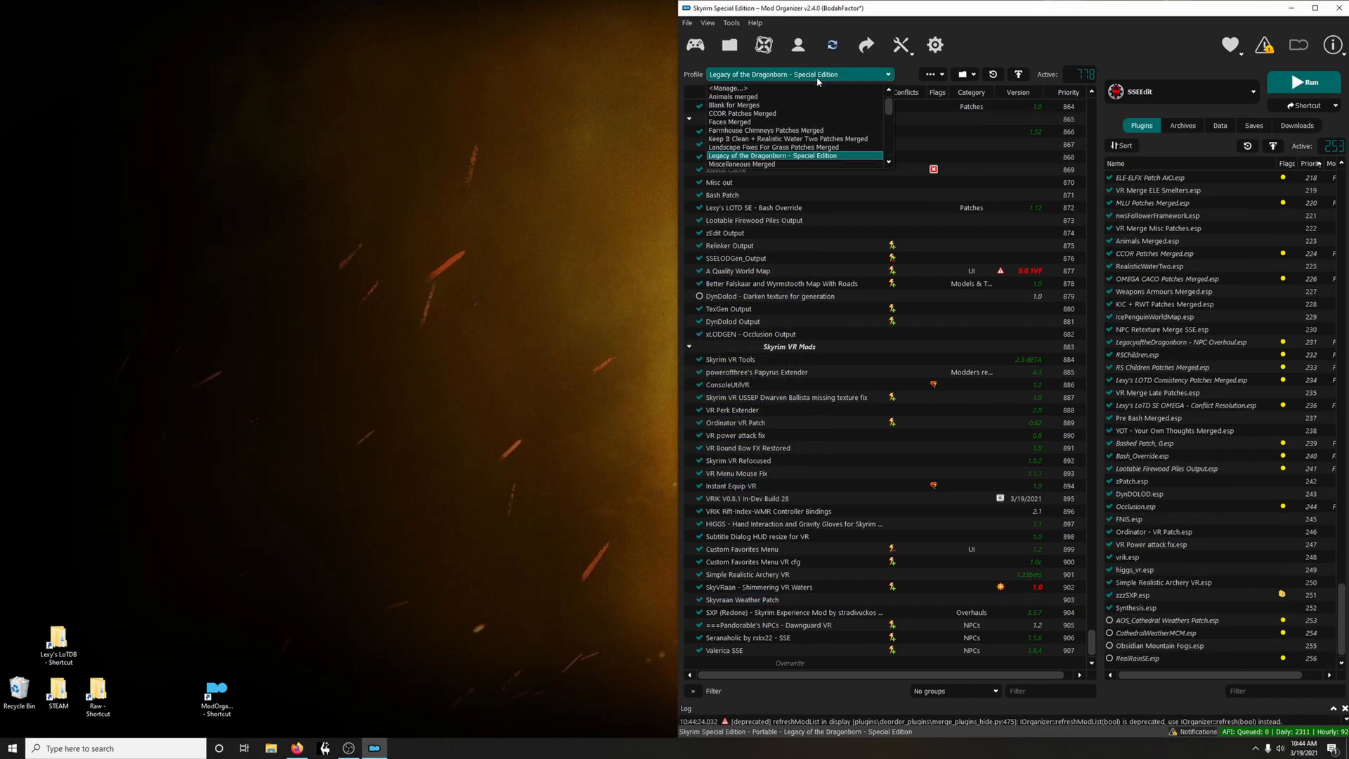
scroll(771, 130, down, 5)
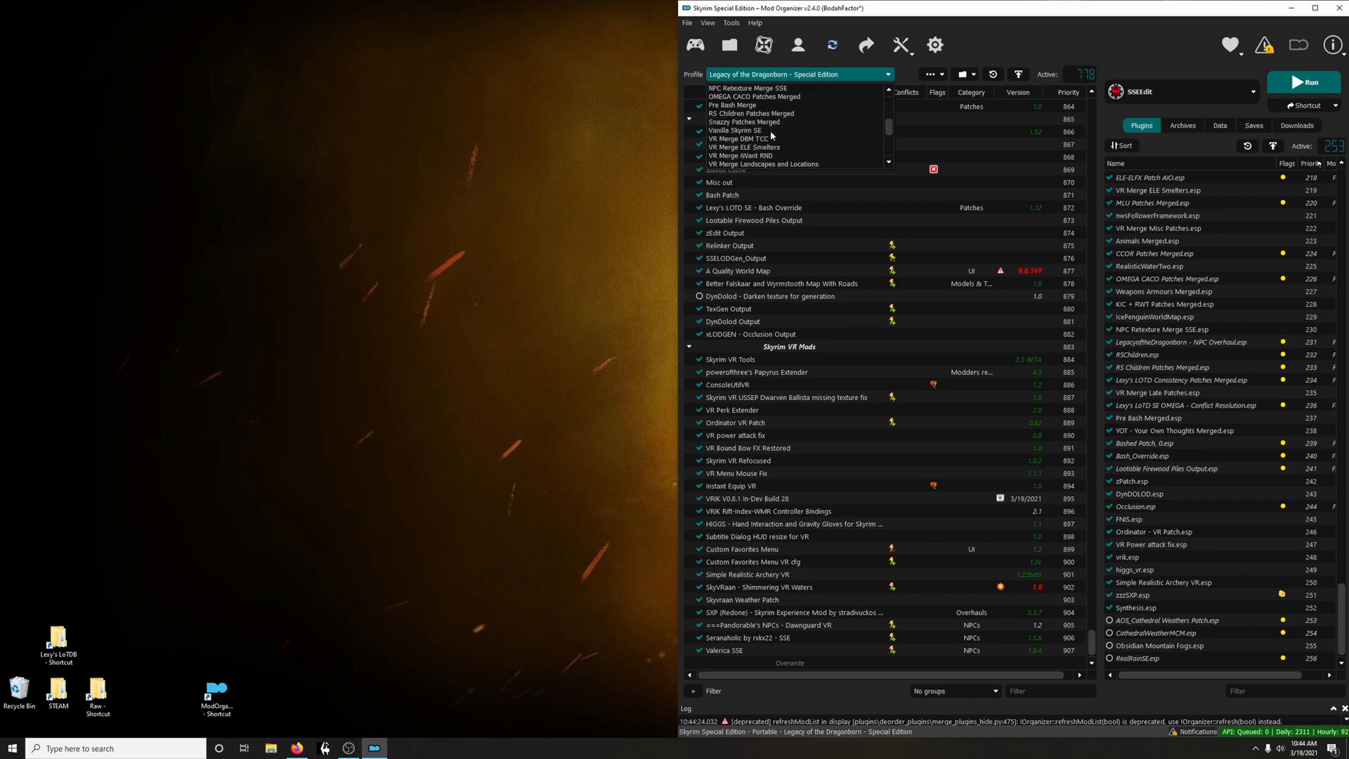
scroll(769, 150, down, 3)
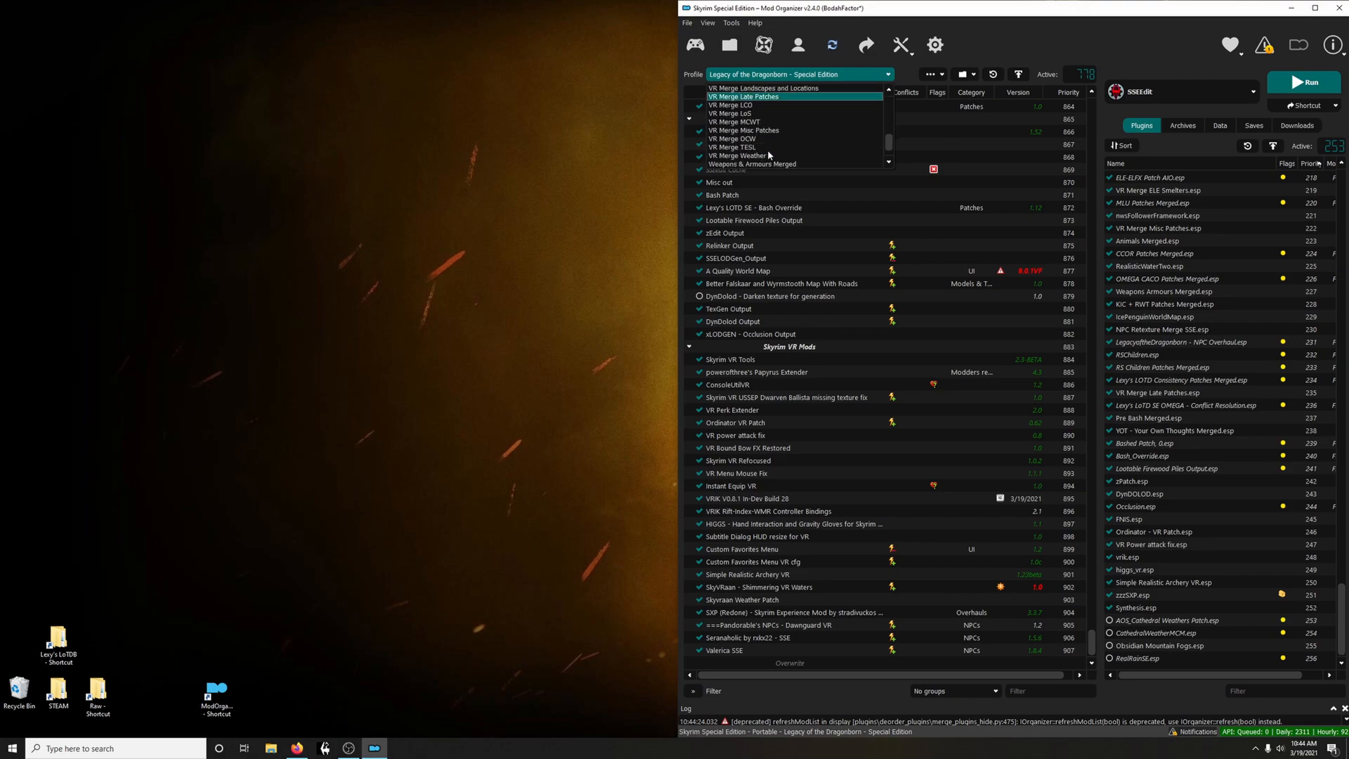
click(766, 155)
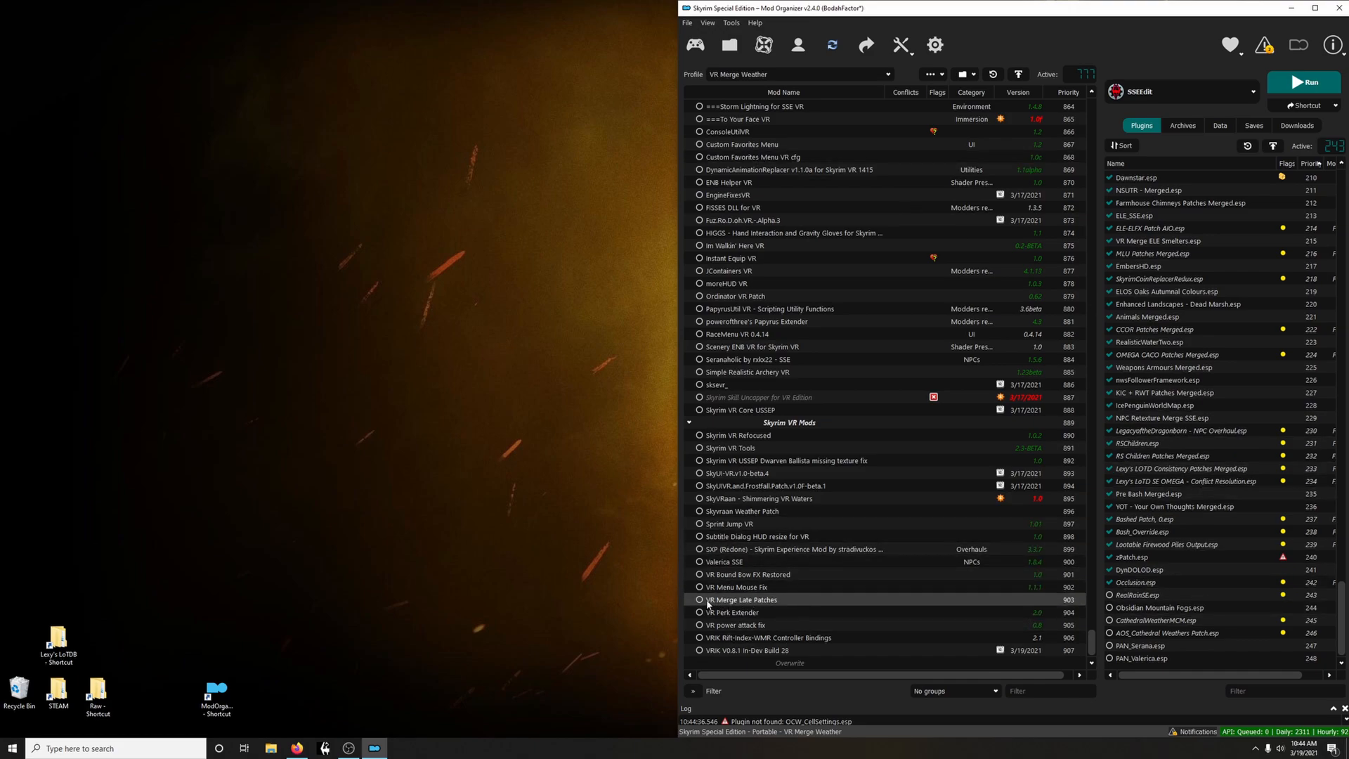
Filter the mod list by skyv, enable the mod Skyvraan Weather Patch, and clear the filter
click(1025, 691)
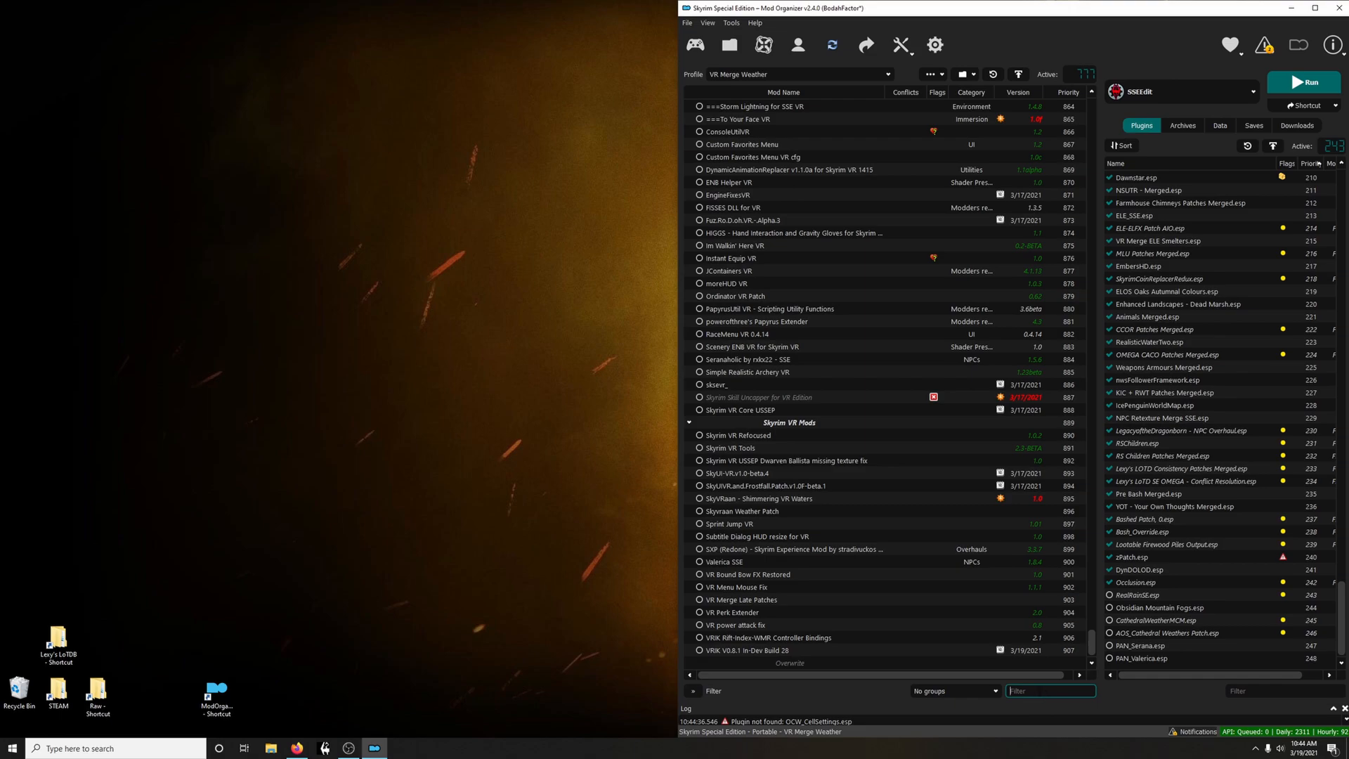
text(skyv)
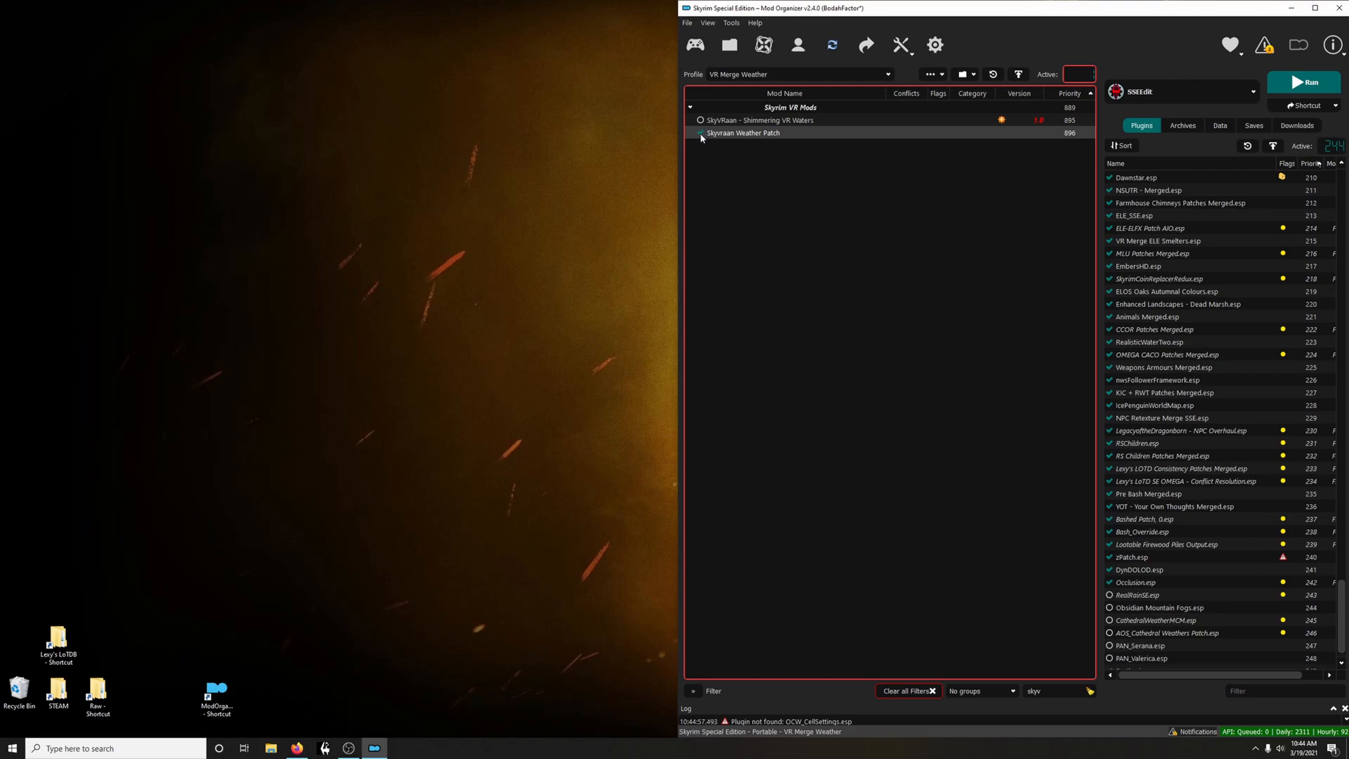
click(1089, 690)
Move PAN_Serana.esp and PAN_Valerica.esp directly above RealRainSE.esp in the plugin load order
scroll(1194, 618, down, 1)
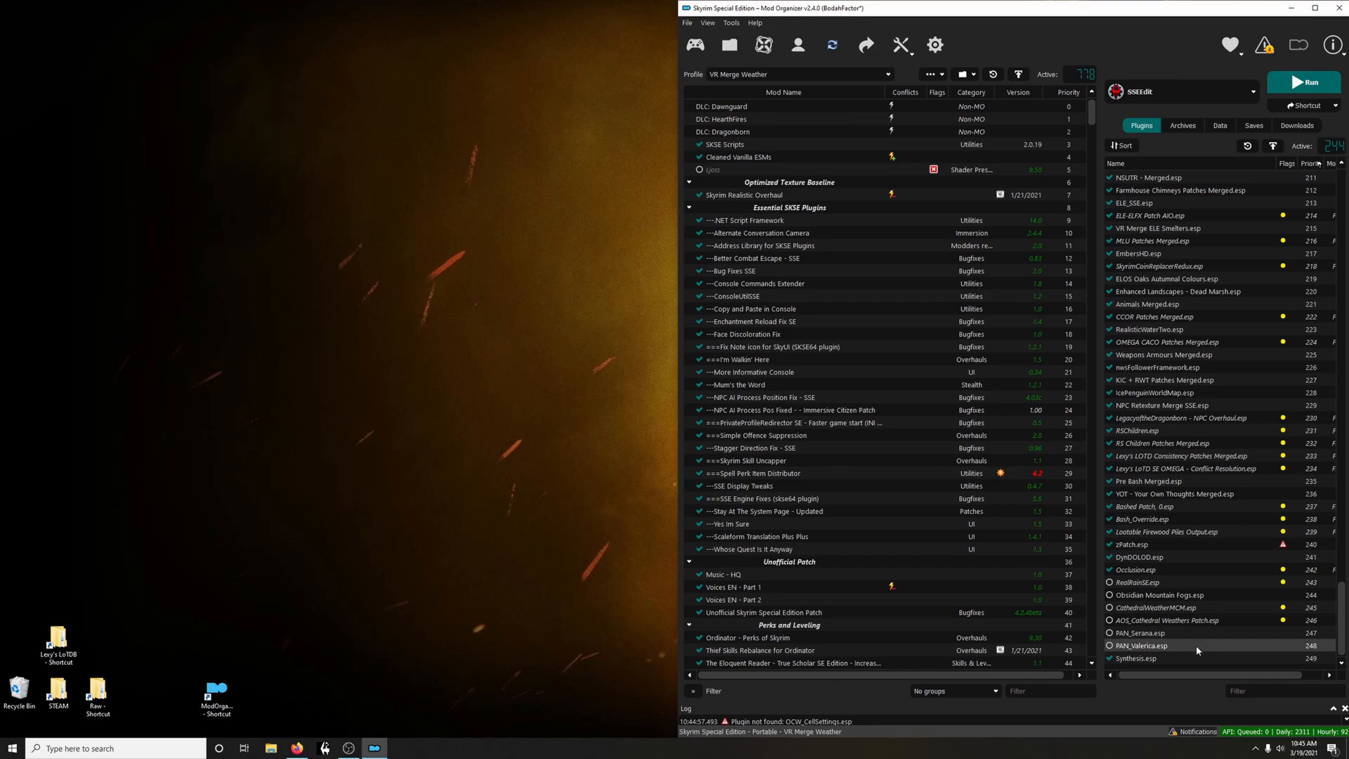
click(1145, 643)
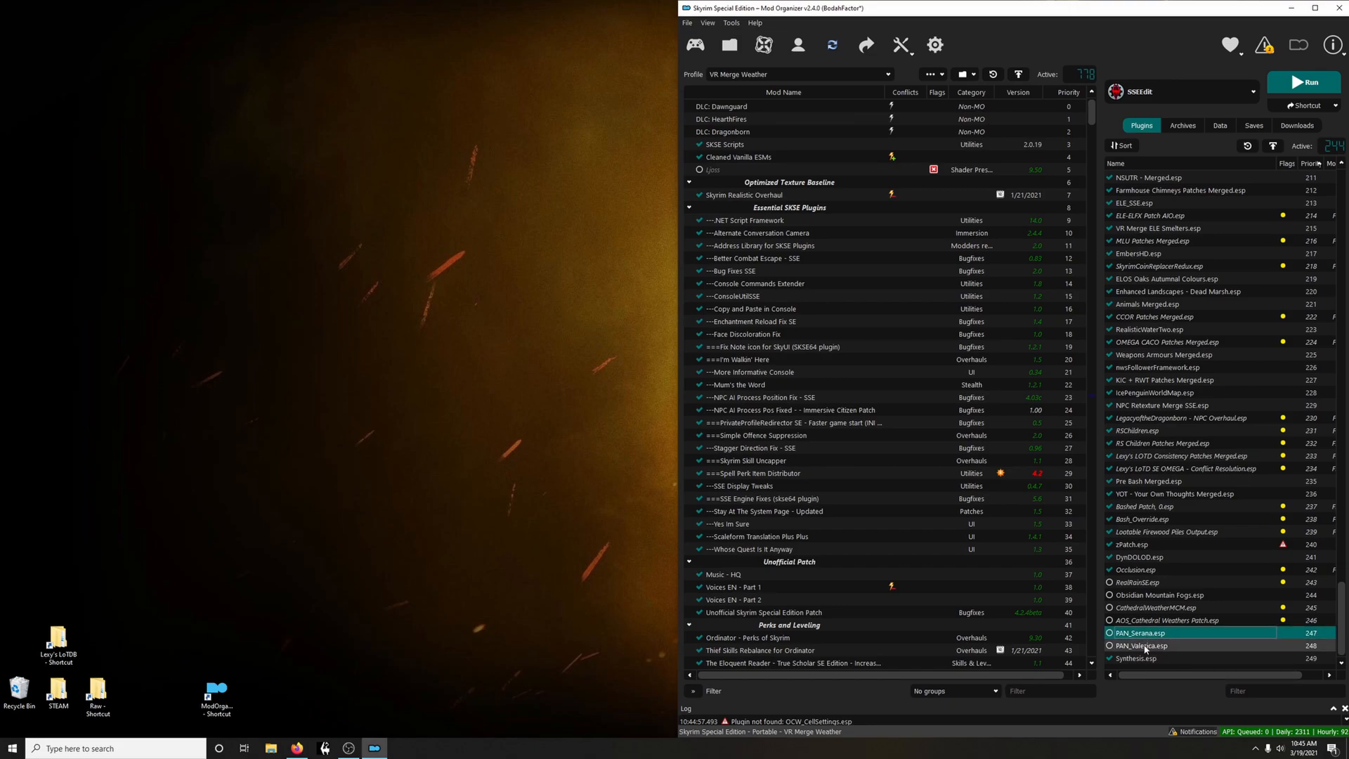
click(1142, 635)
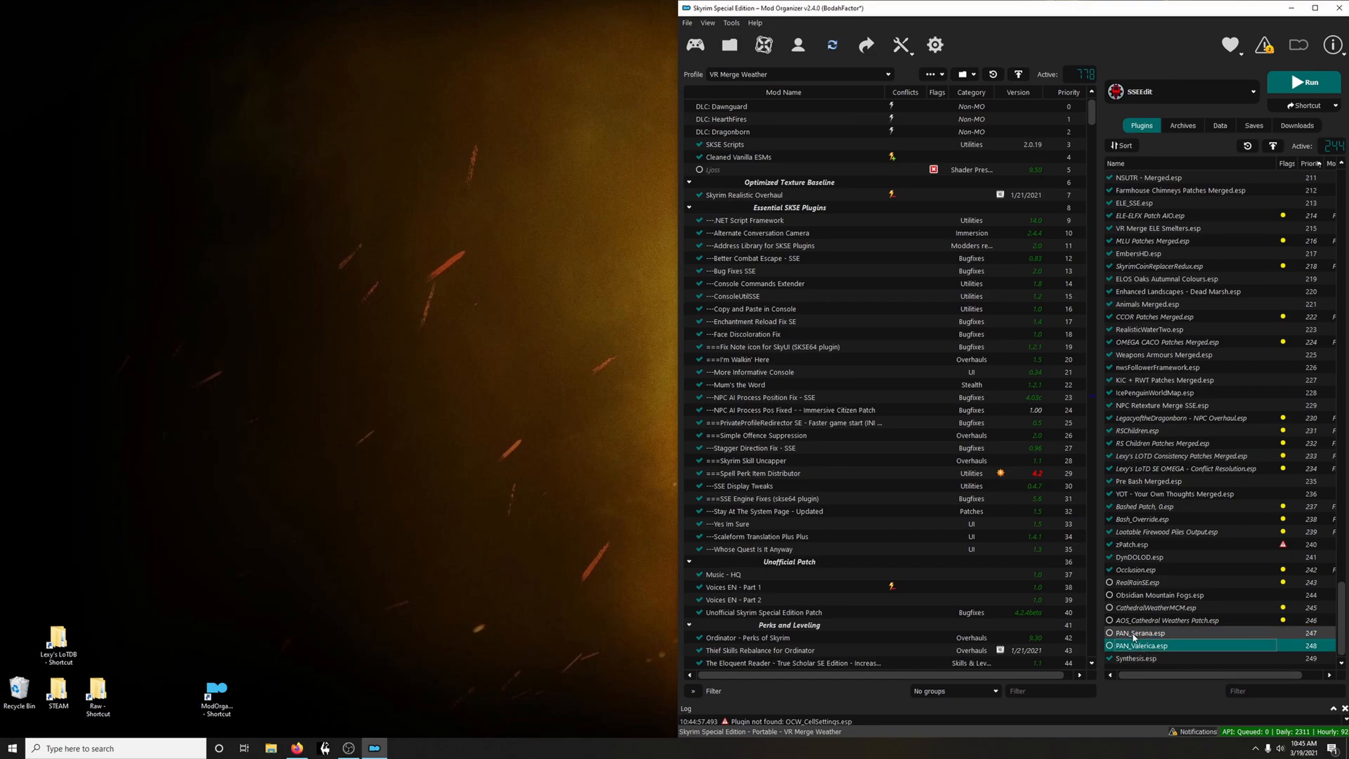
shift+click(1139, 644)
drag(1142, 635, 1127, 578)
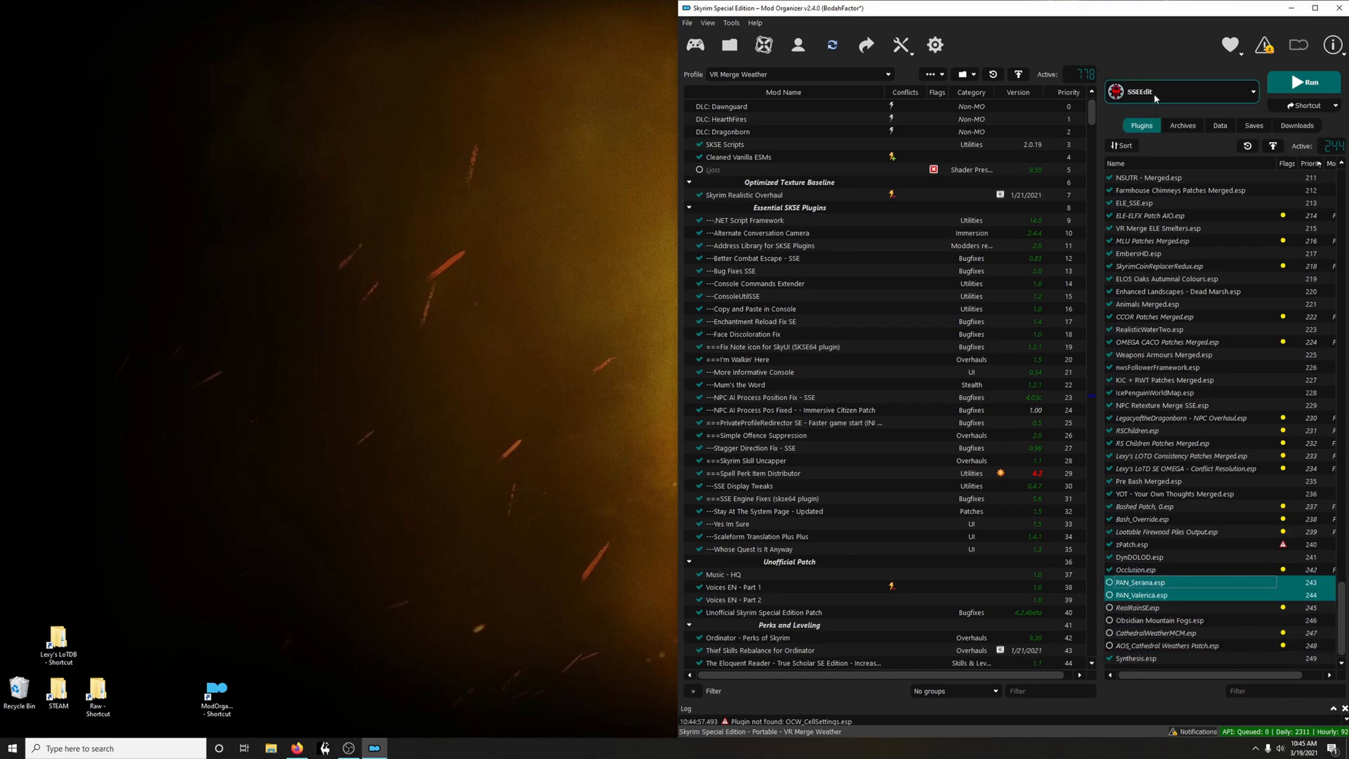
Launch zEdit from Mod Organizer and start a Skyrim SE session in its merge mode
click(1180, 92)
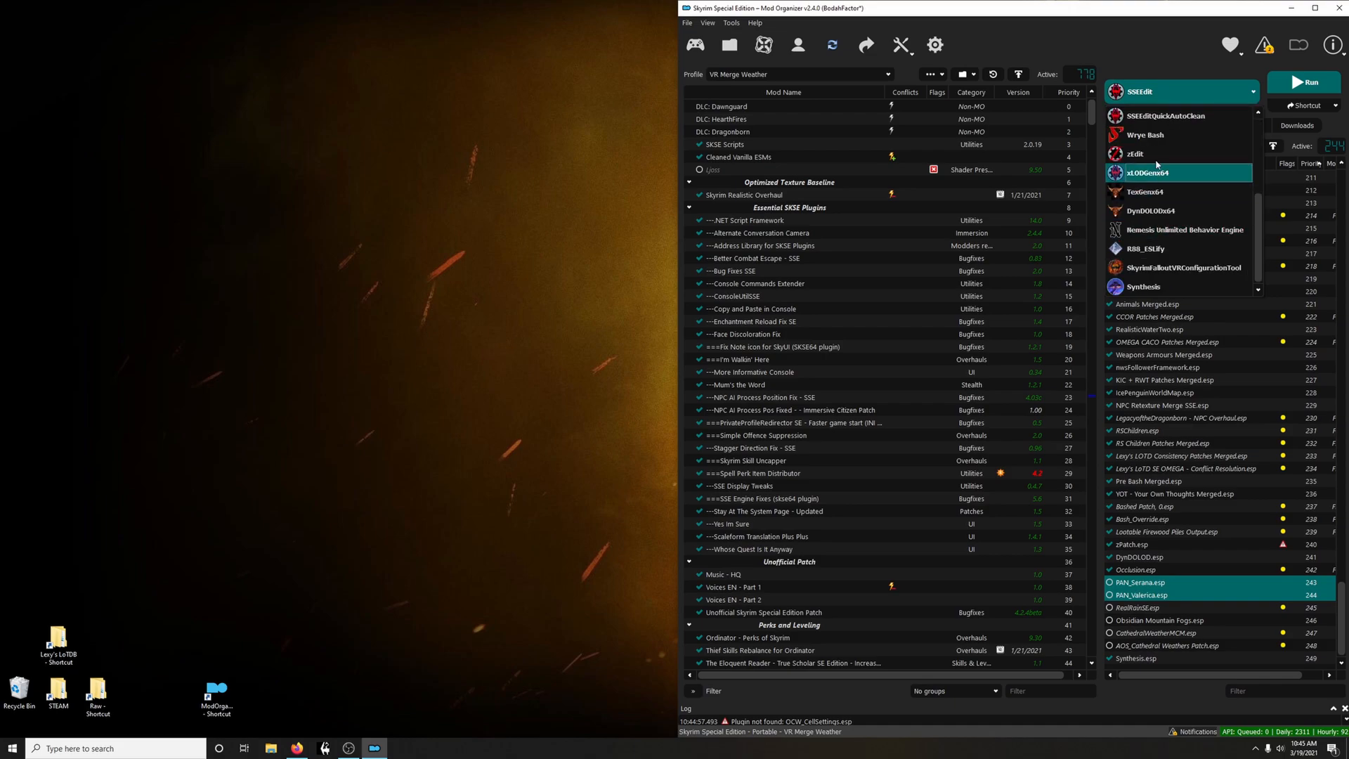
click(1135, 153)
click(1303, 82)
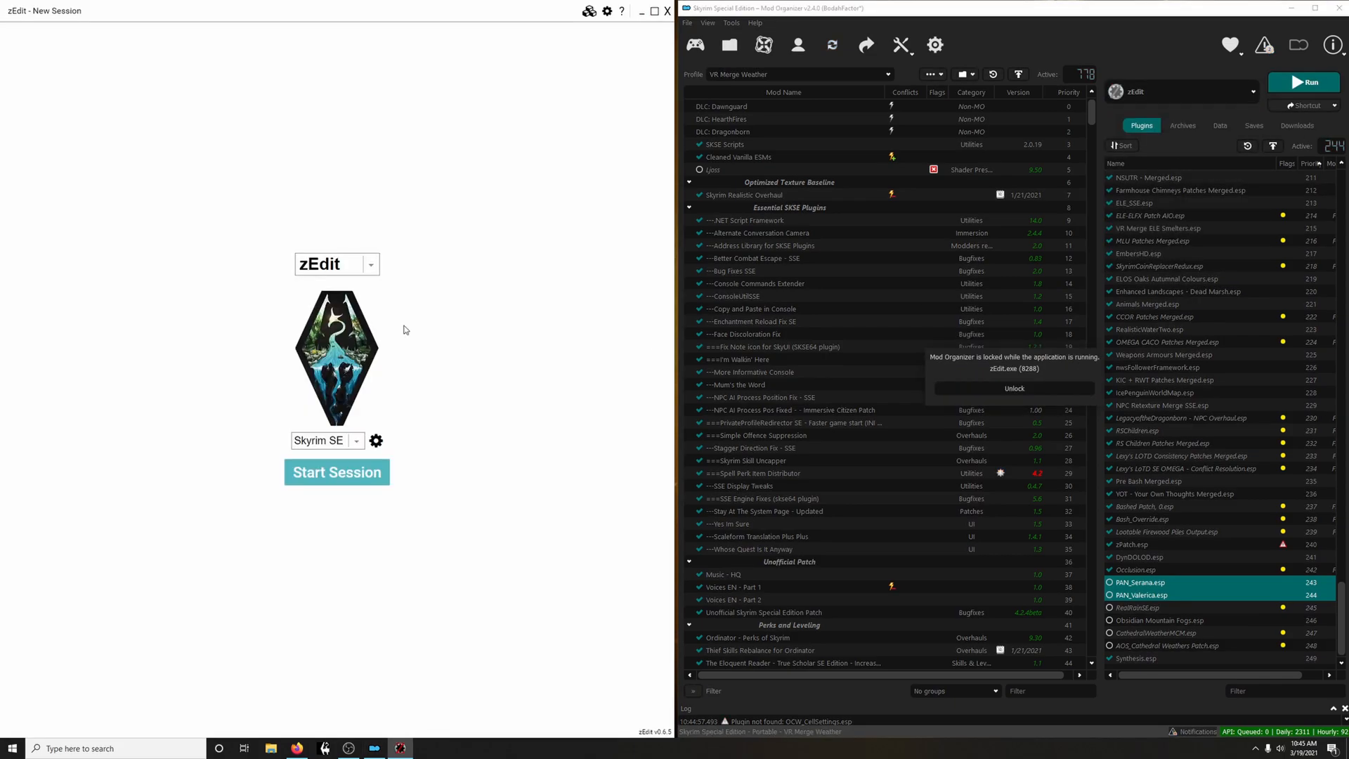
click(358, 270)
click(349, 327)
click(338, 478)
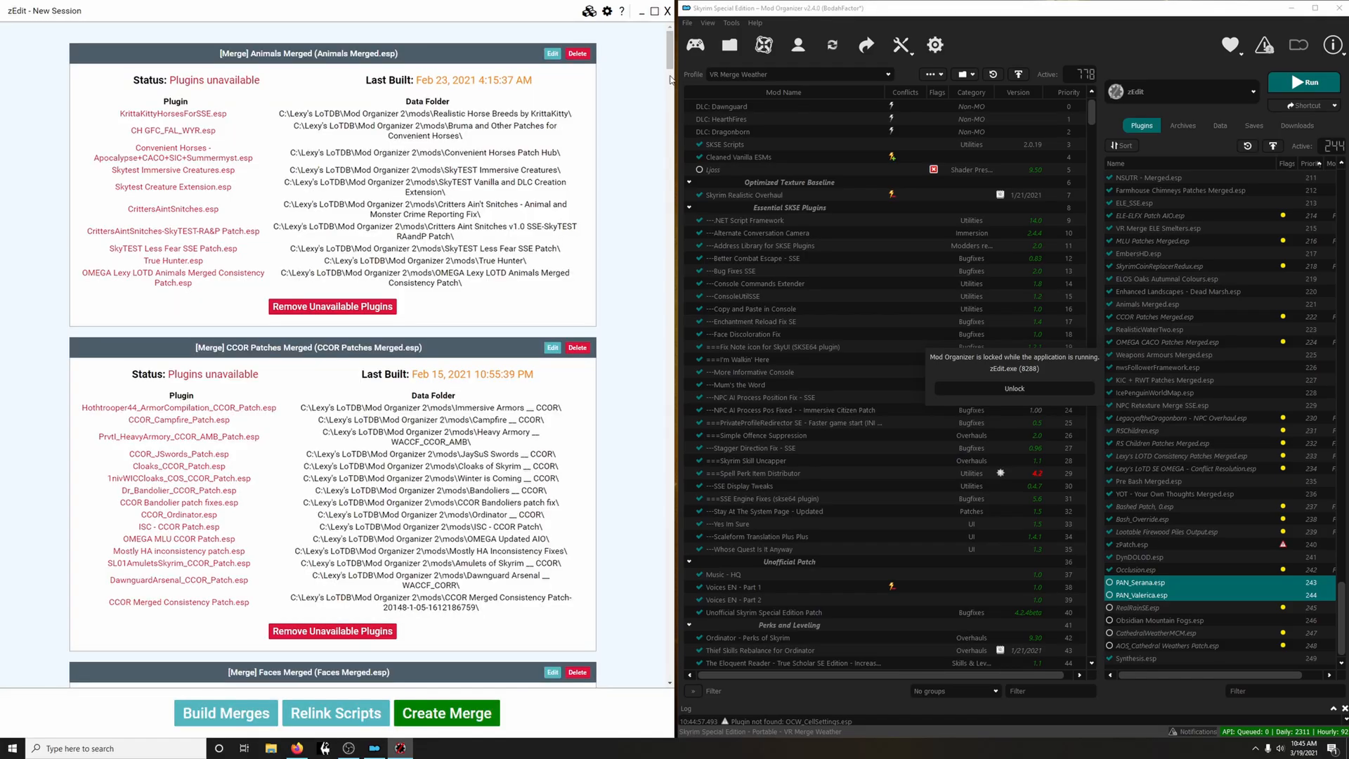
Add Synthesis.esp to the plugins of the VR Merge Weather merge
scroll(655, 415, down, 20)
drag(655, 415, 643, 675)
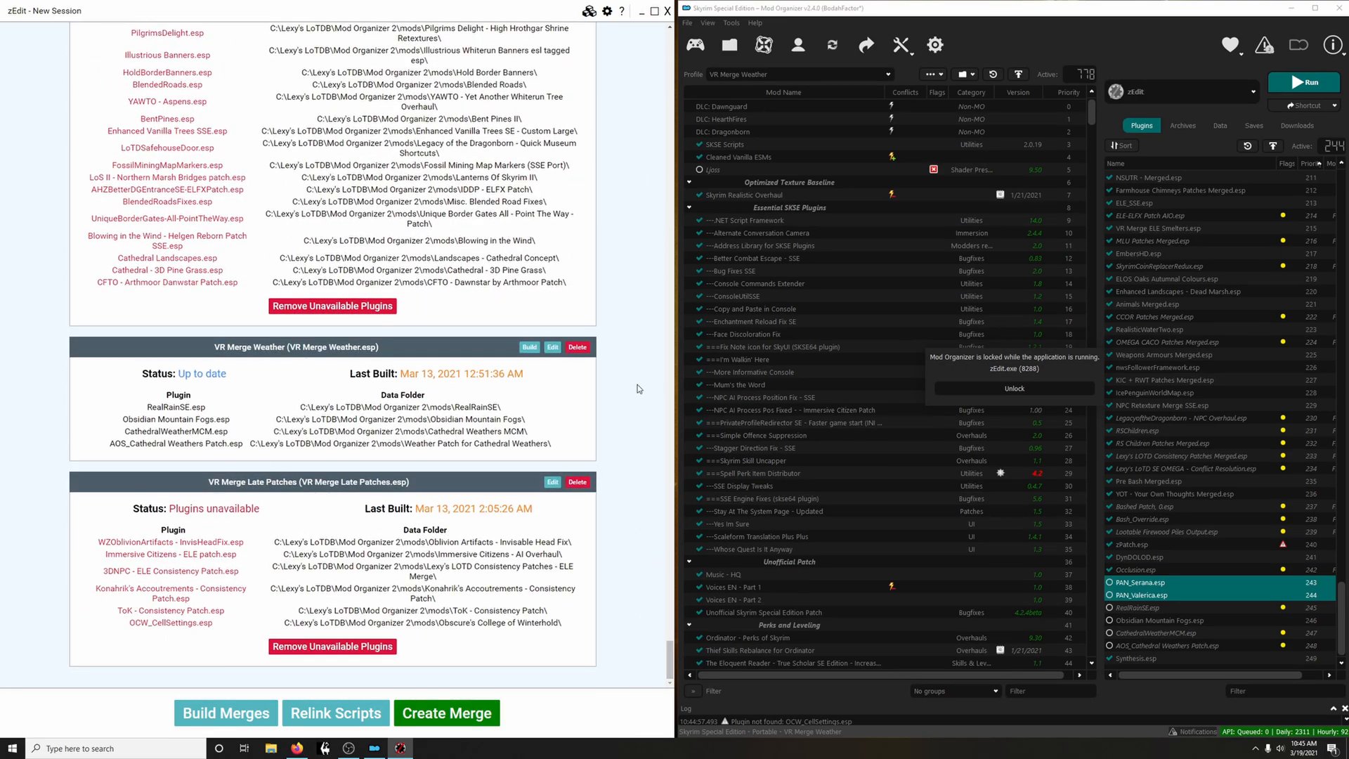
click(552, 347)
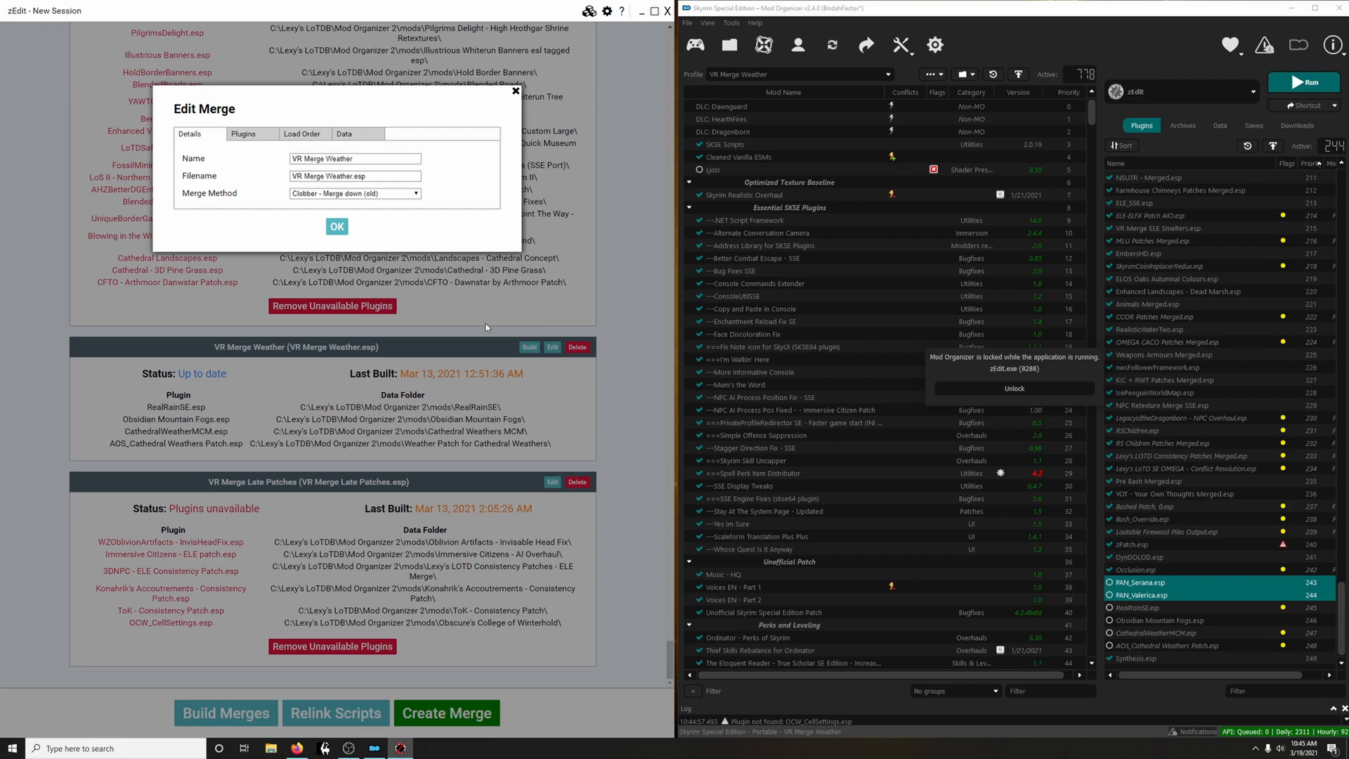
click(263, 133)
drag(497, 187, 496, 483)
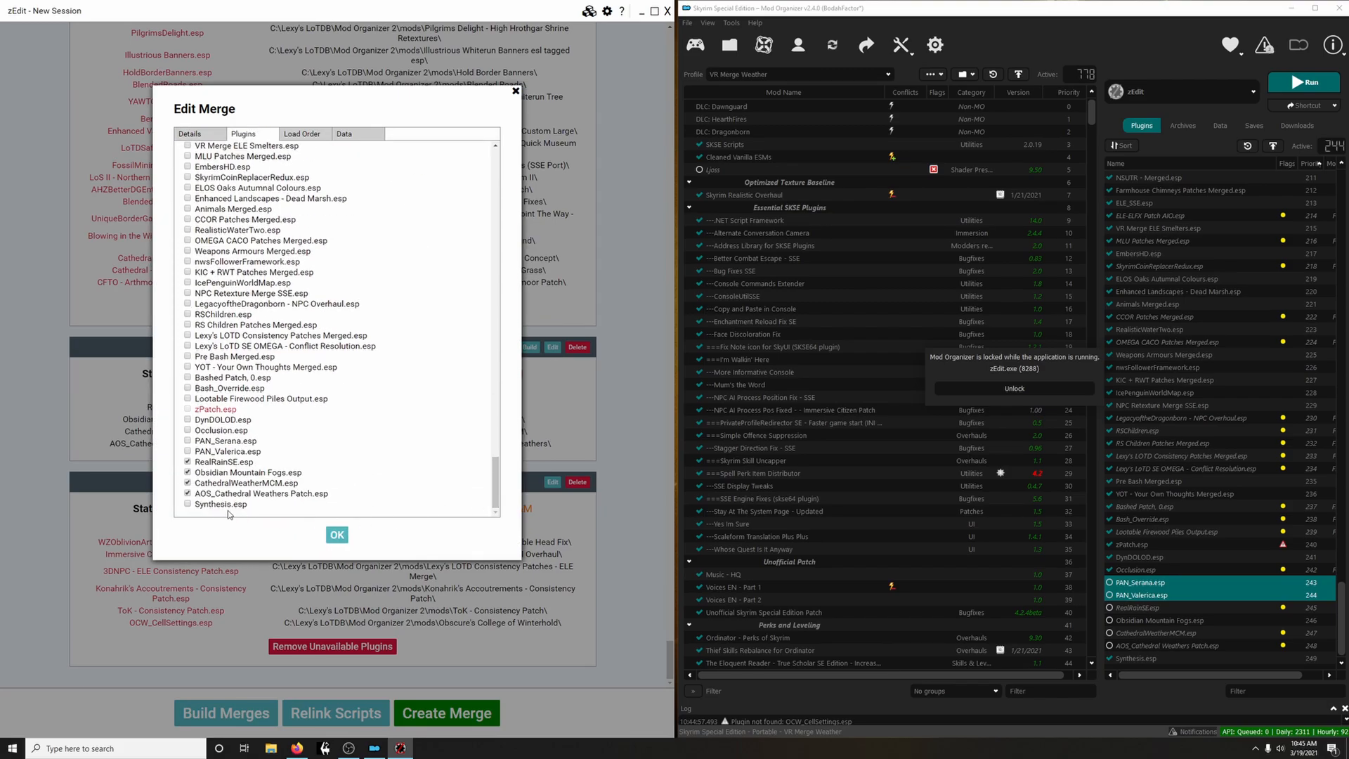
click(188, 504)
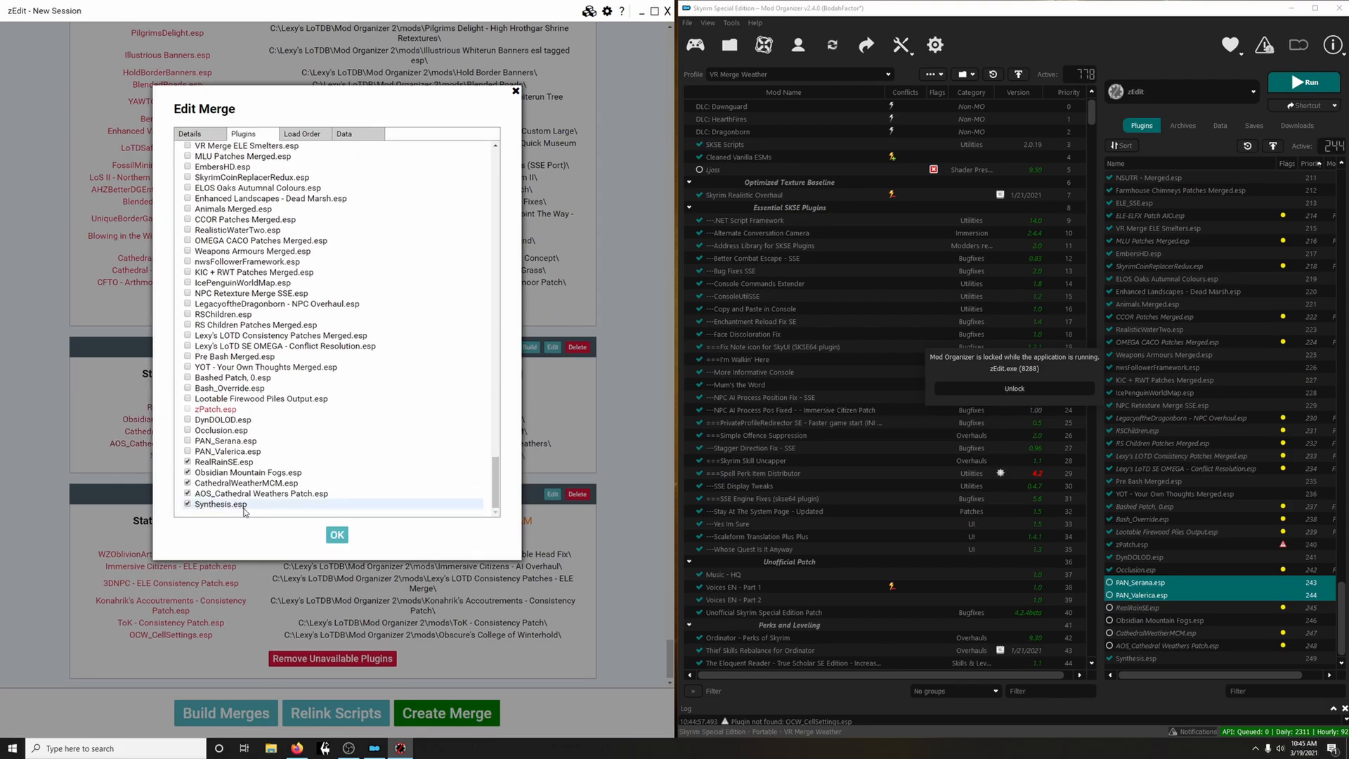
click(337, 534)
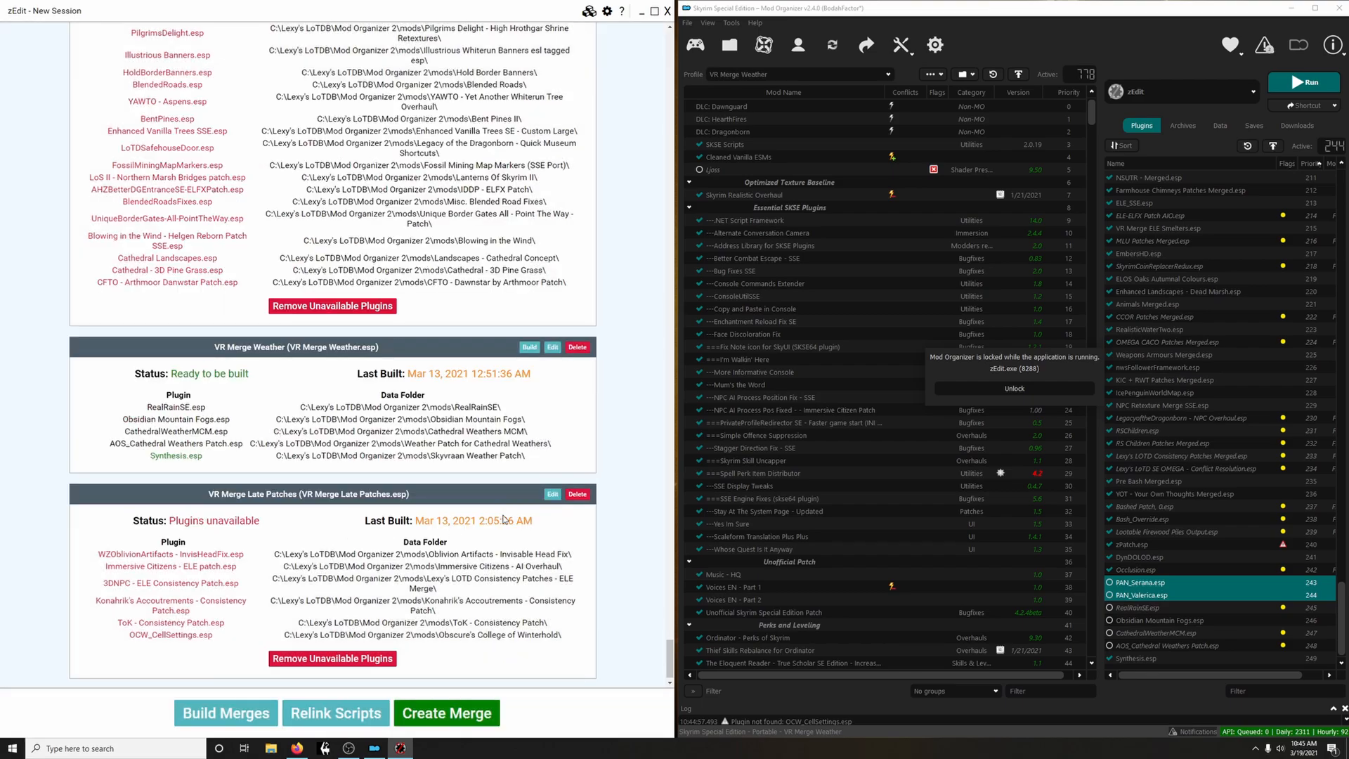
Build the VR Merge Weather merge and close zEdit
click(529, 348)
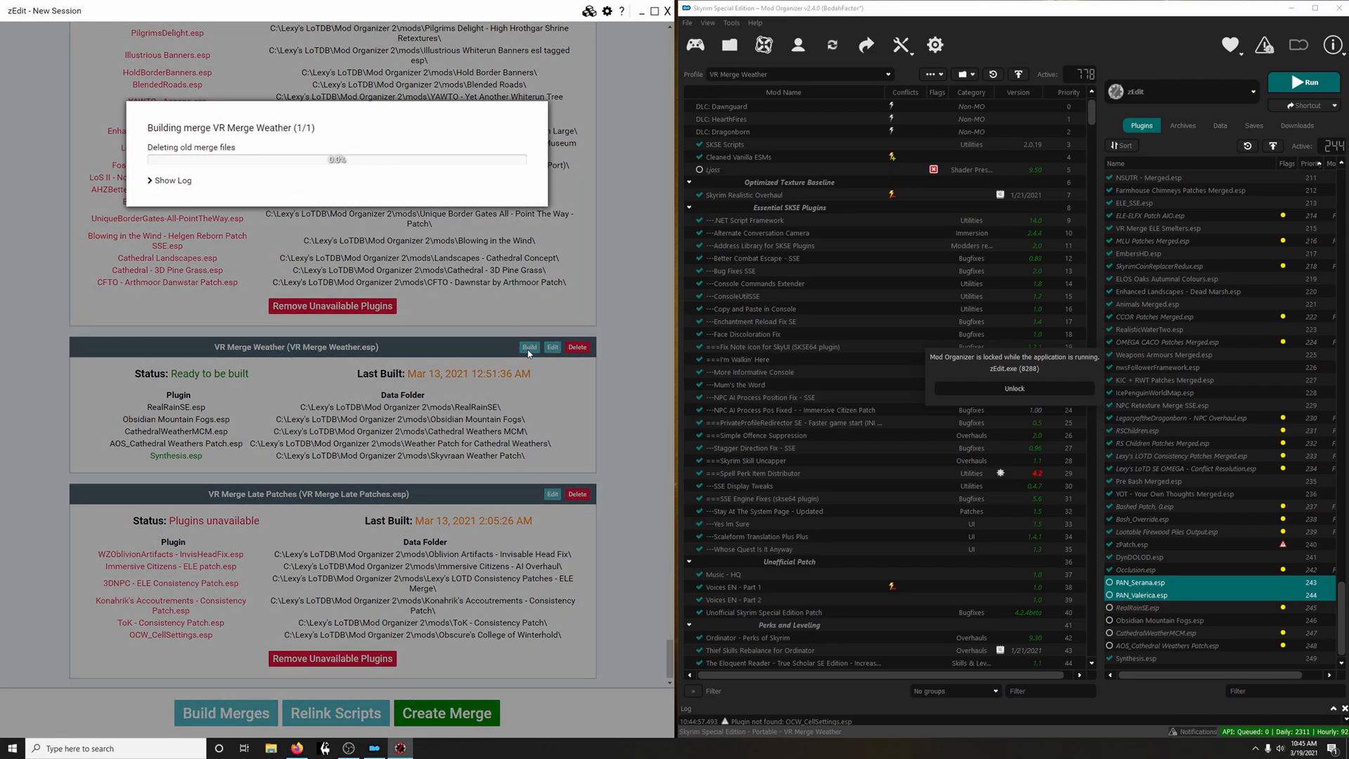
click(542, 107)
click(667, 11)
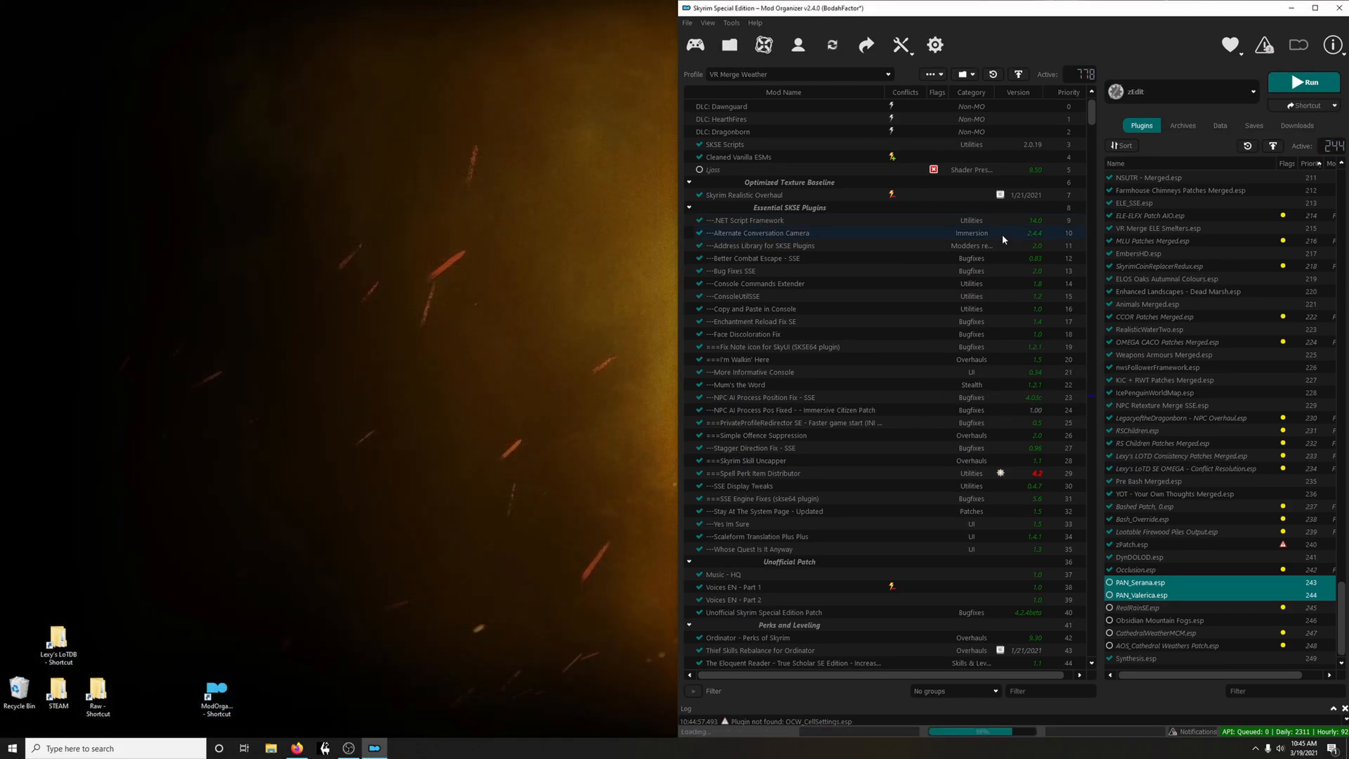
Switch Mod Organizer to the Legacy of the Dragonborn - Special Edition profile
click(798, 74)
scroll(799, 99, up, 7)
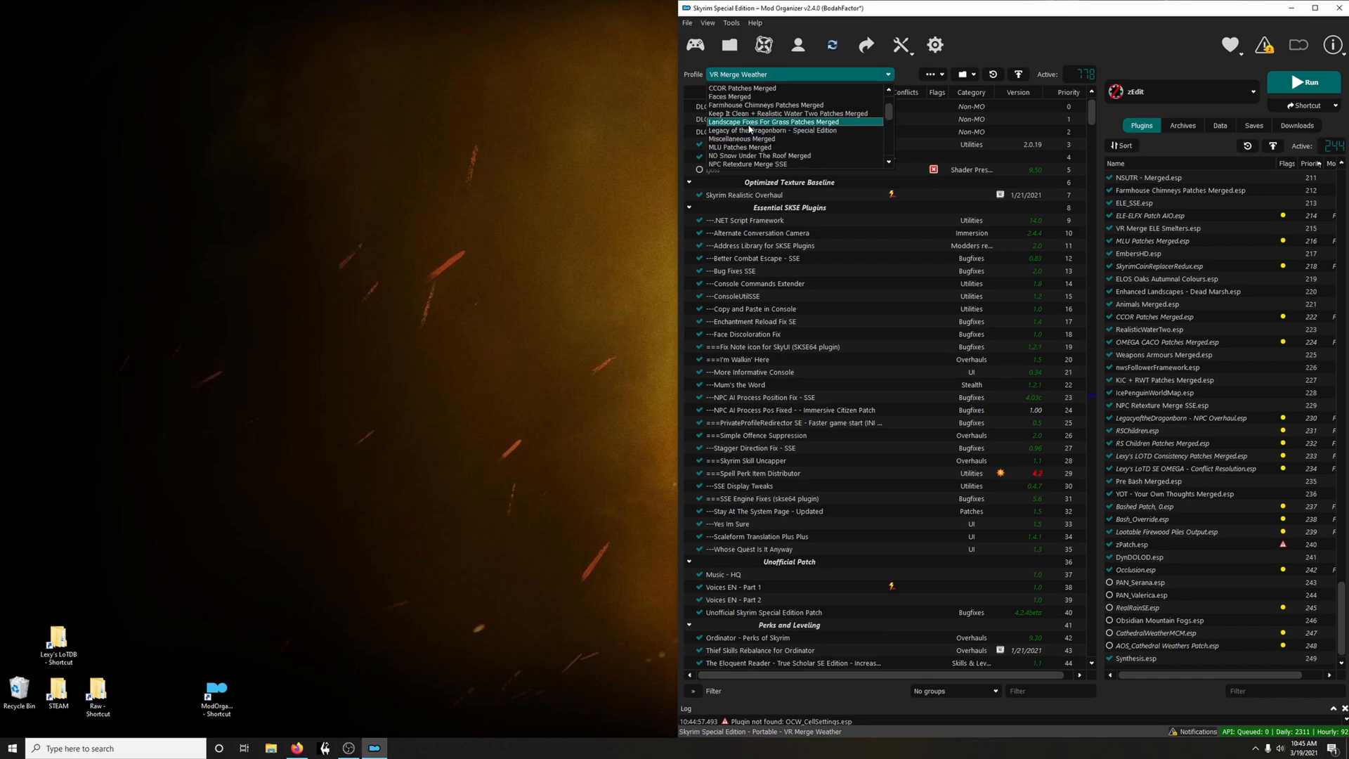
click(749, 130)
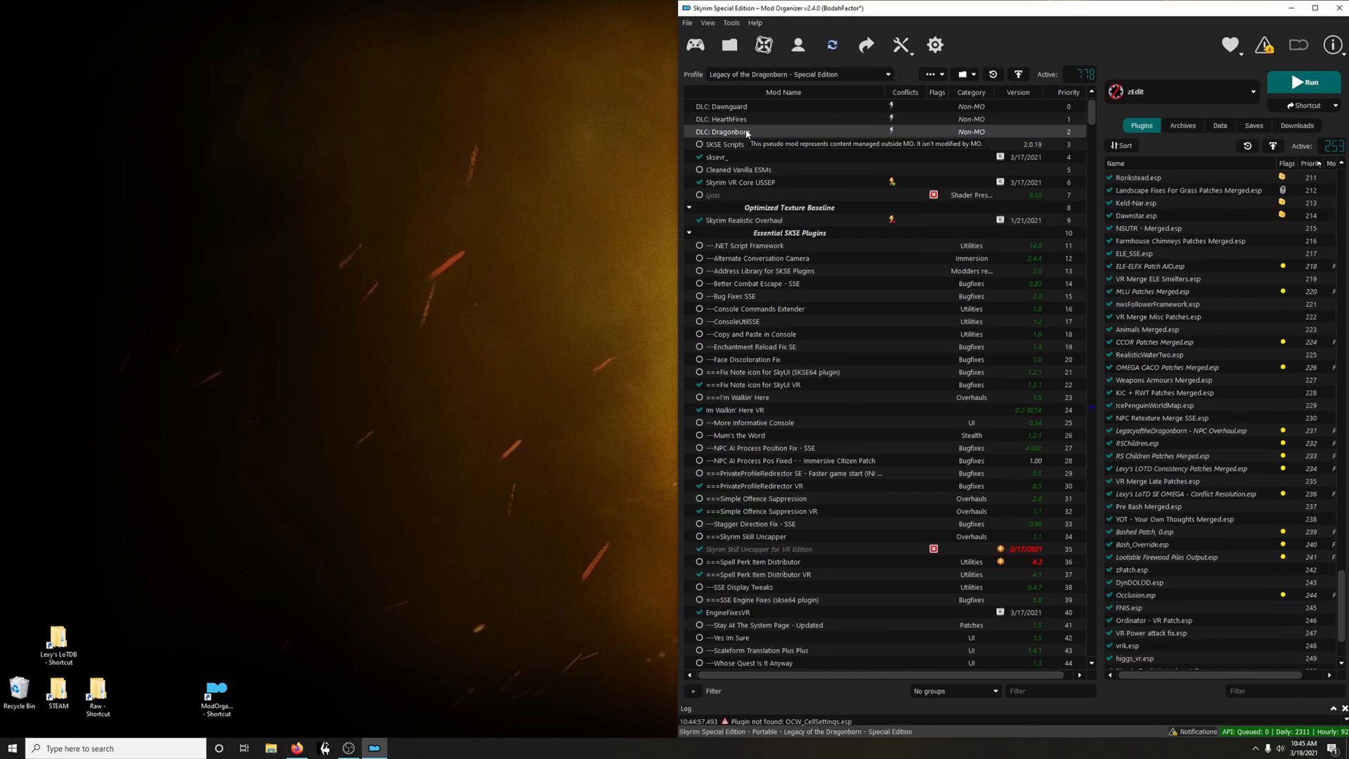
Deactivate the source plugins of VR Merge Weather with Merge Plugins Hide
click(902, 45)
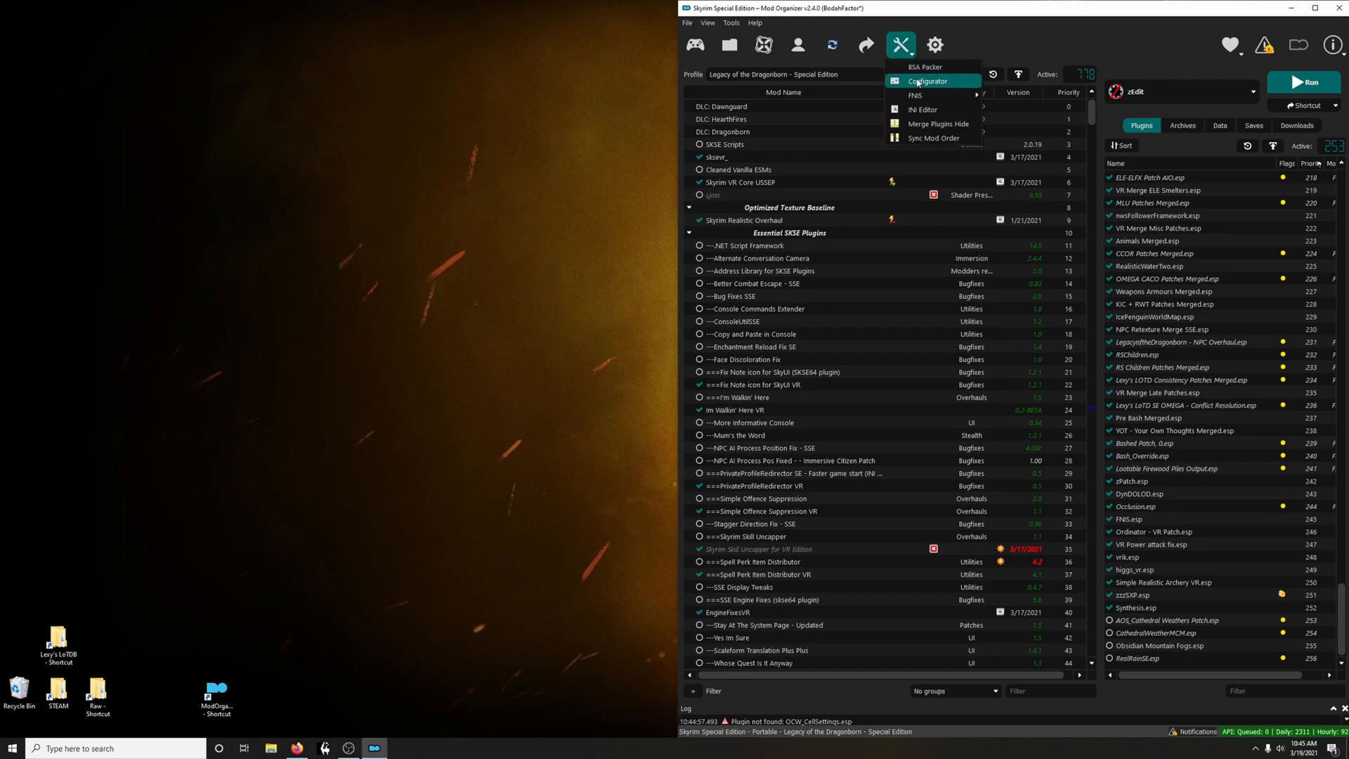
click(913, 124)
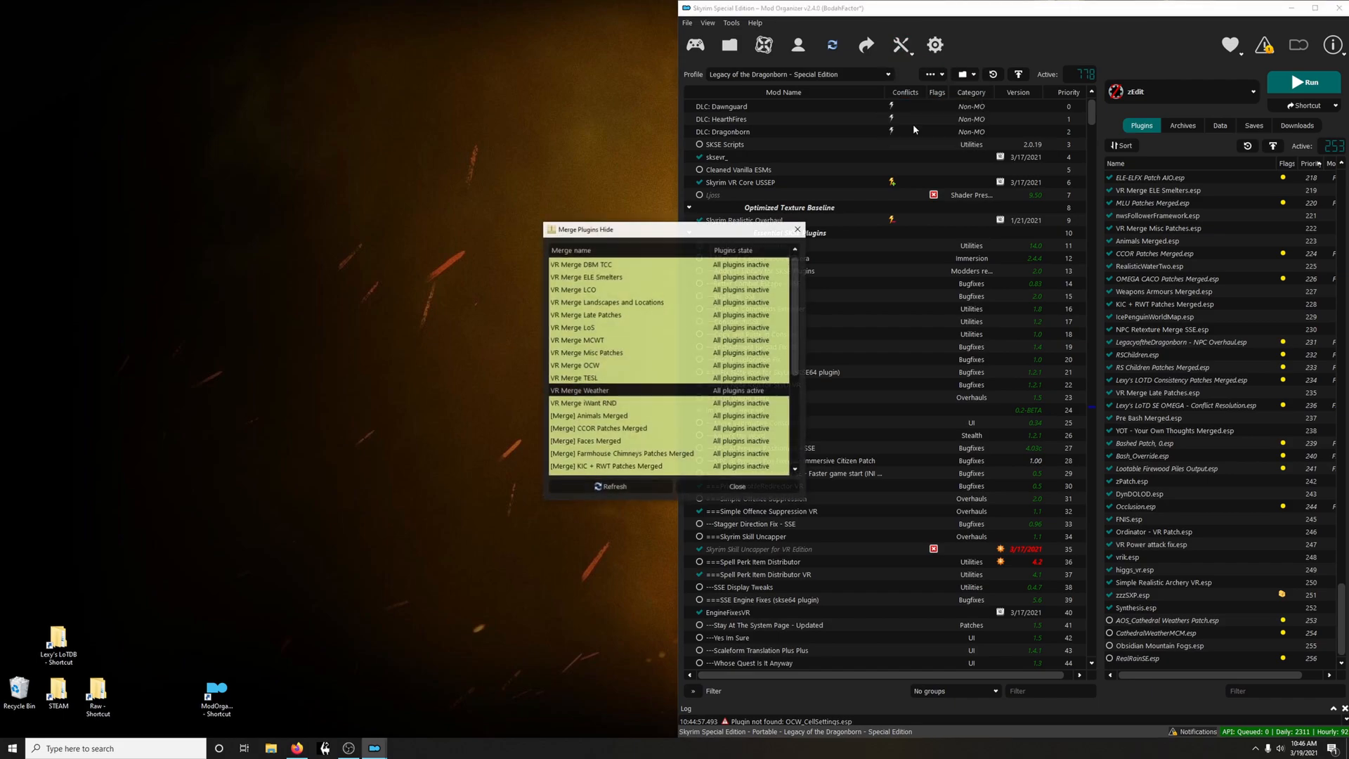
right_click(612, 390)
click(658, 399)
click(719, 486)
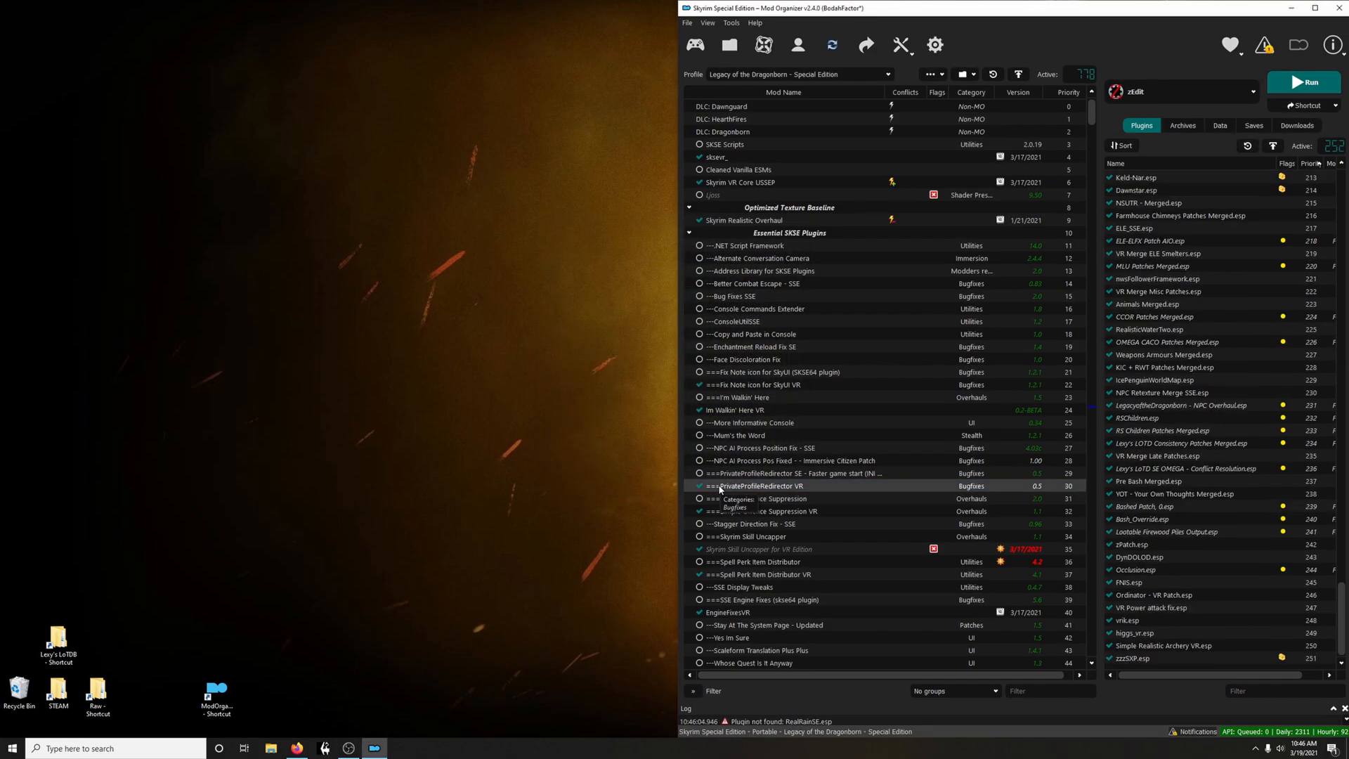
Launch Synthesis, add the SkyVRaan Auto Patcher as a Git repository patcher, and run it without the SkyVRaanWeatherPatcher
click(1196, 85)
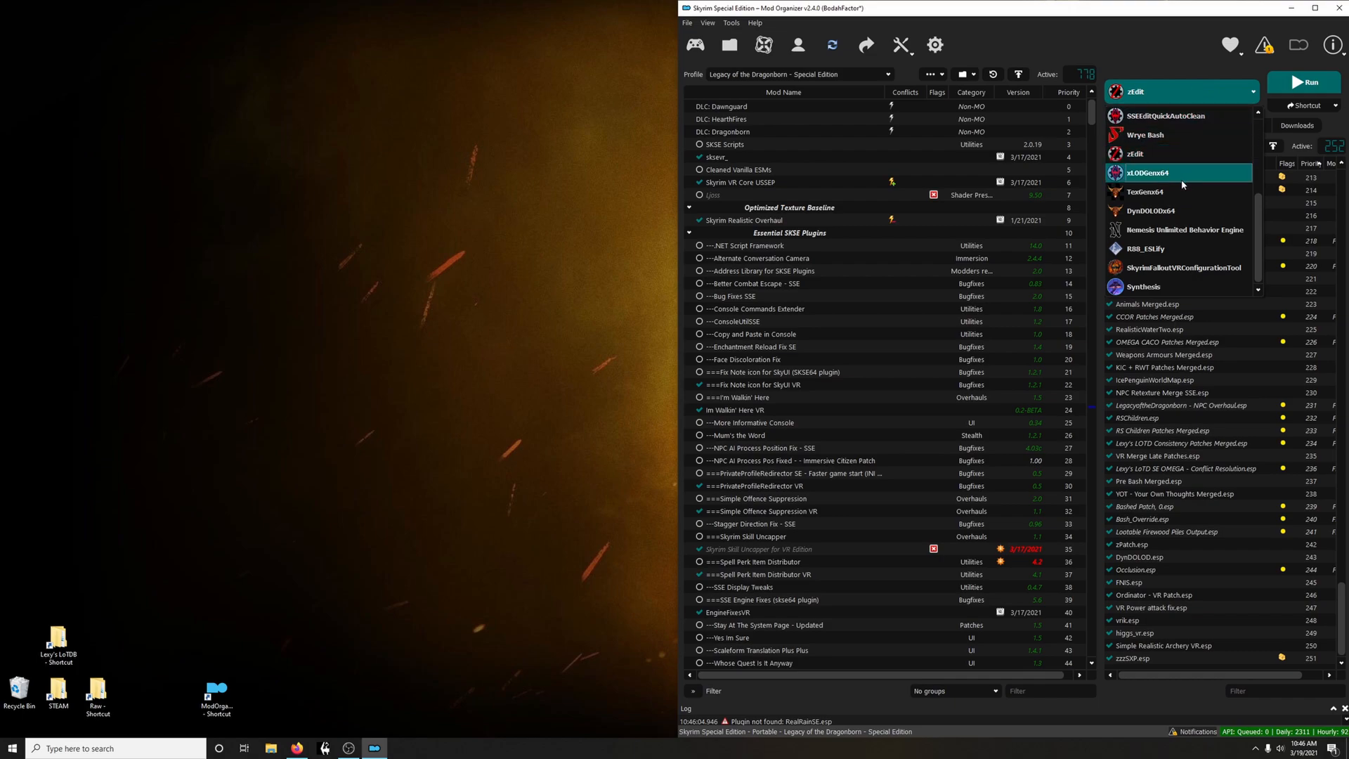
click(1157, 288)
click(1303, 90)
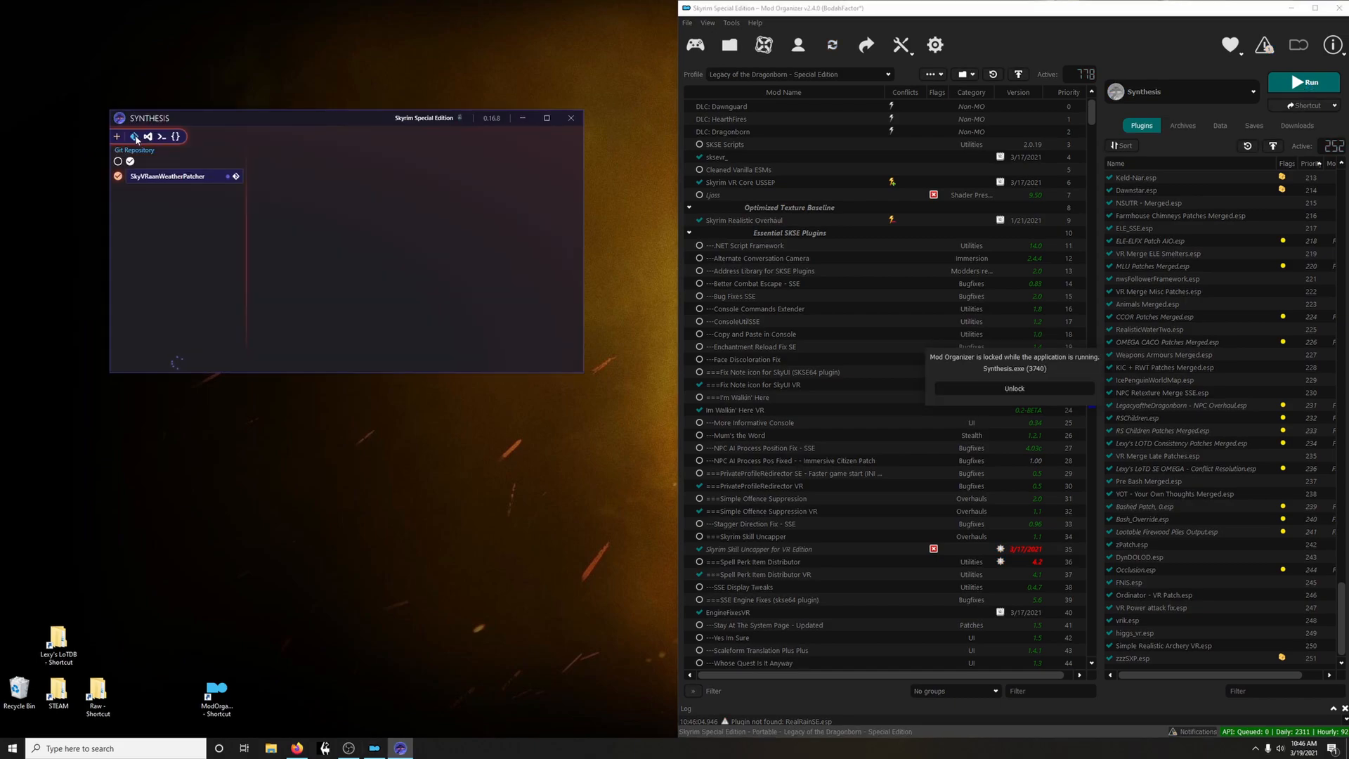
text(skyvr)
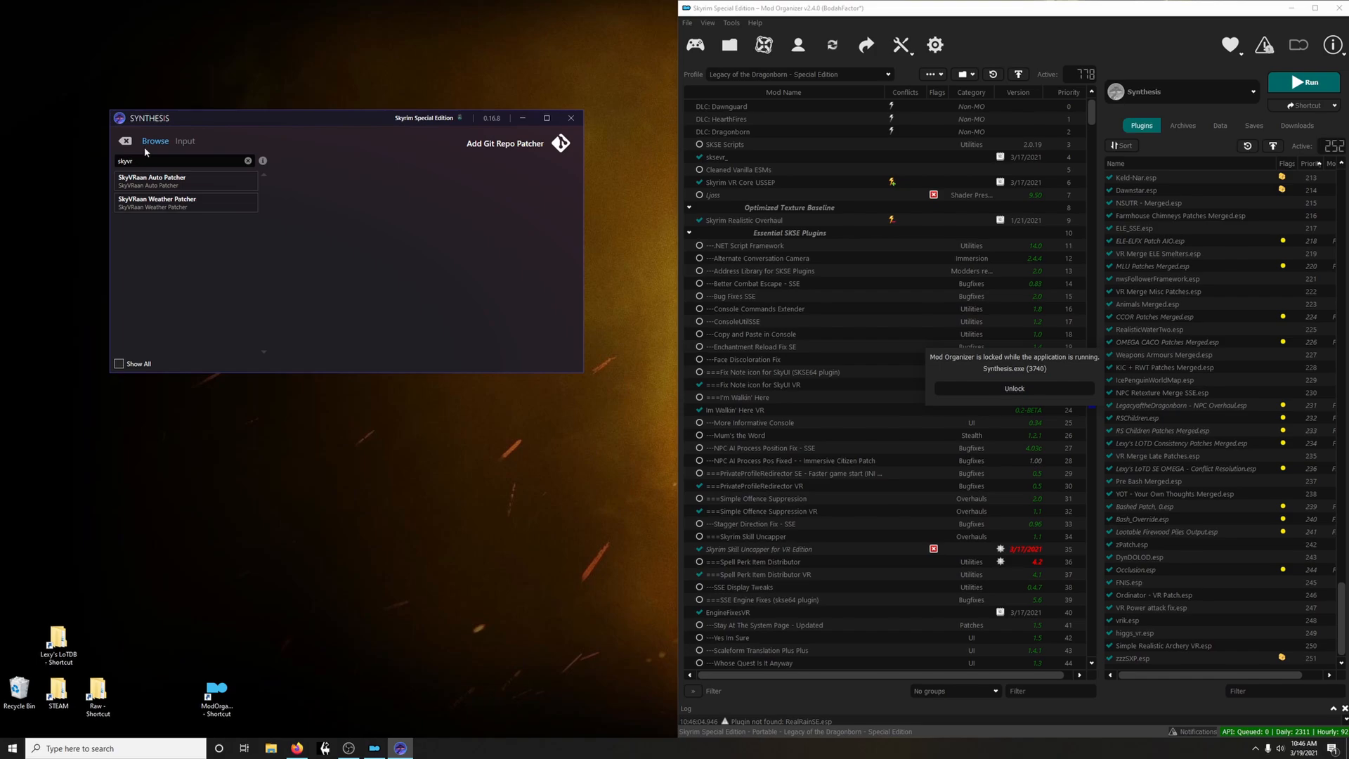
click(186, 188)
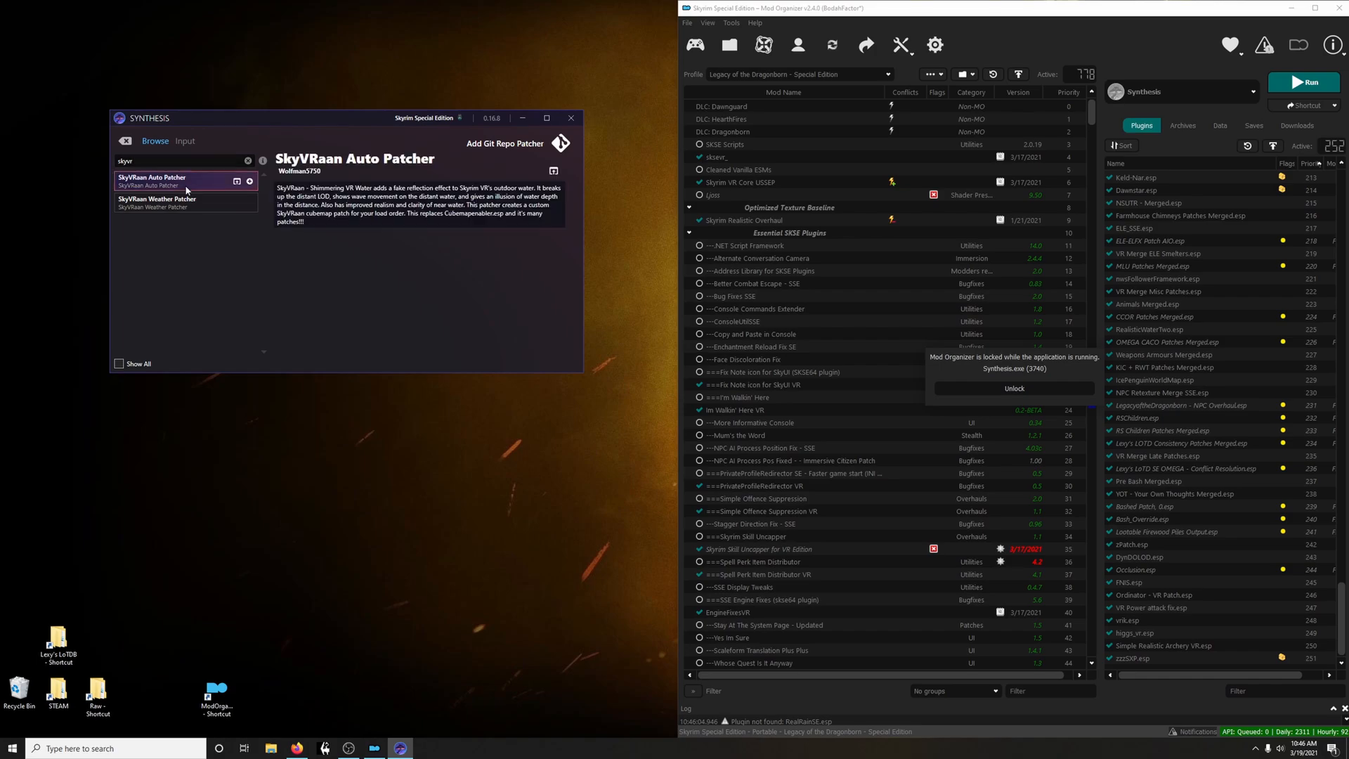
click(250, 182)
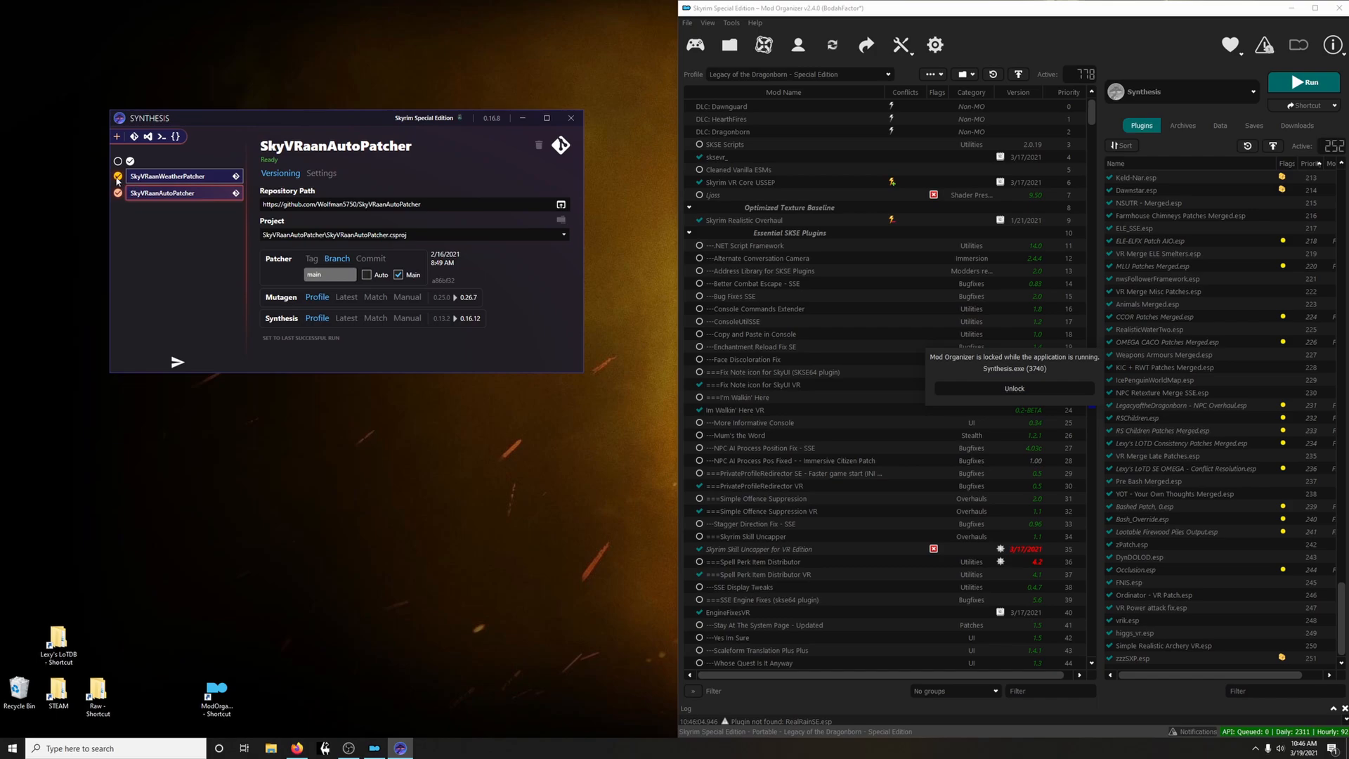
click(175, 364)
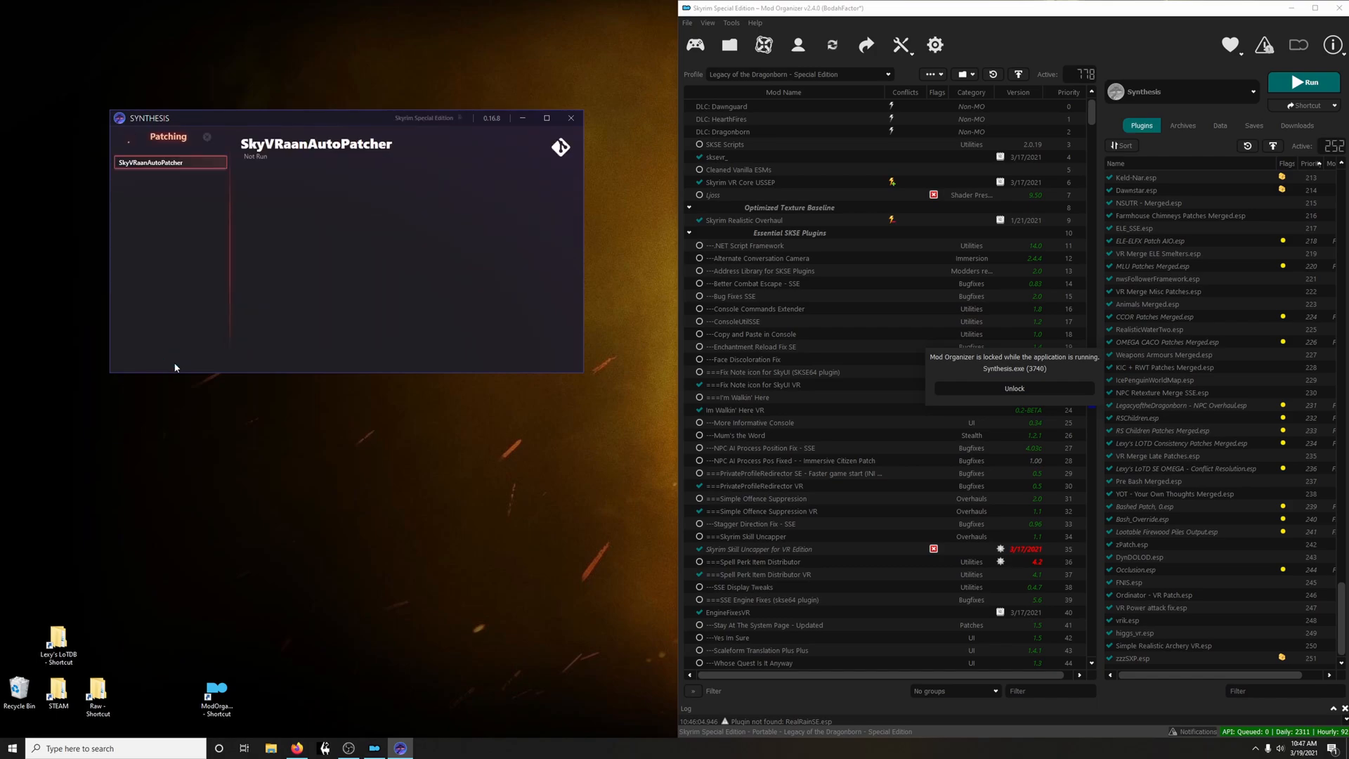
click(571, 118)
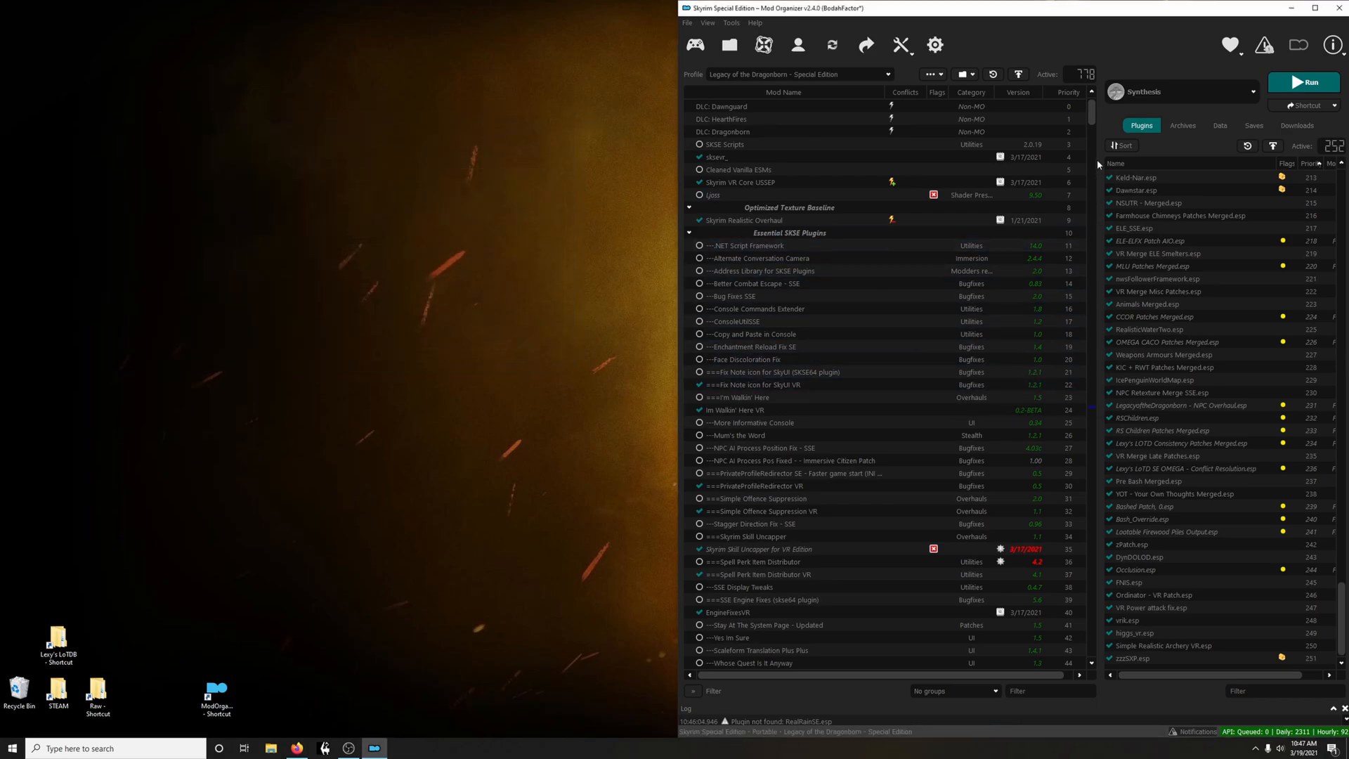
Open the Overwrite folder and delete the SSEEdit Cache folder from it
drag(1093, 113, 1115, 665)
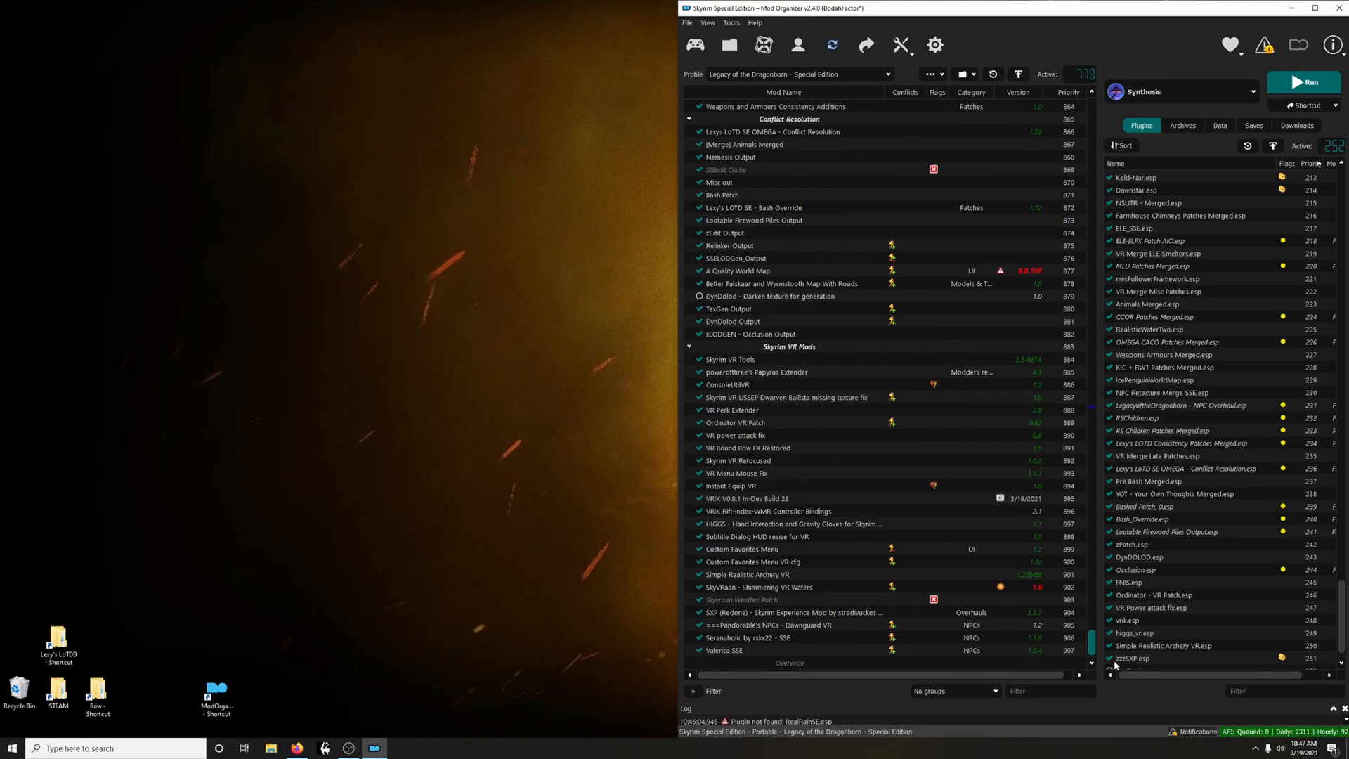
click(850, 663)
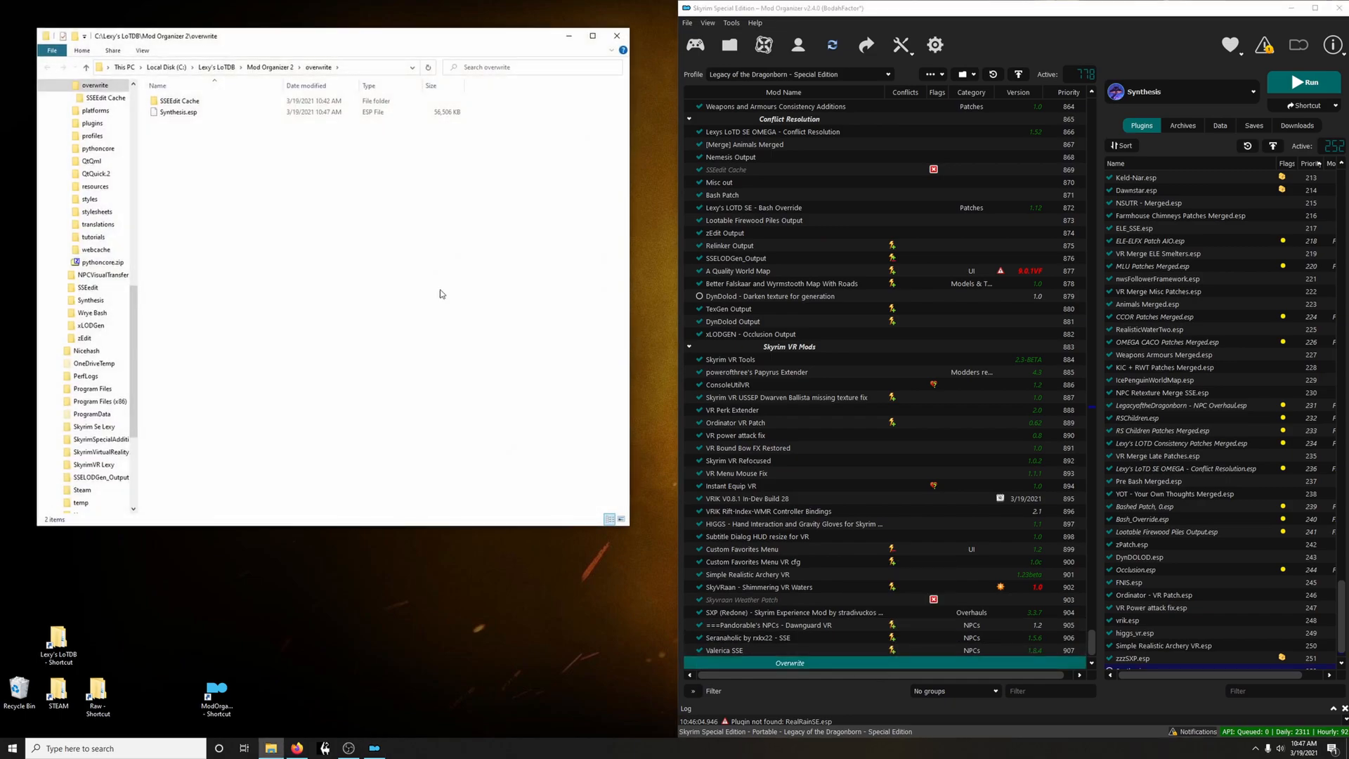
click(183, 104)
key(Delete)
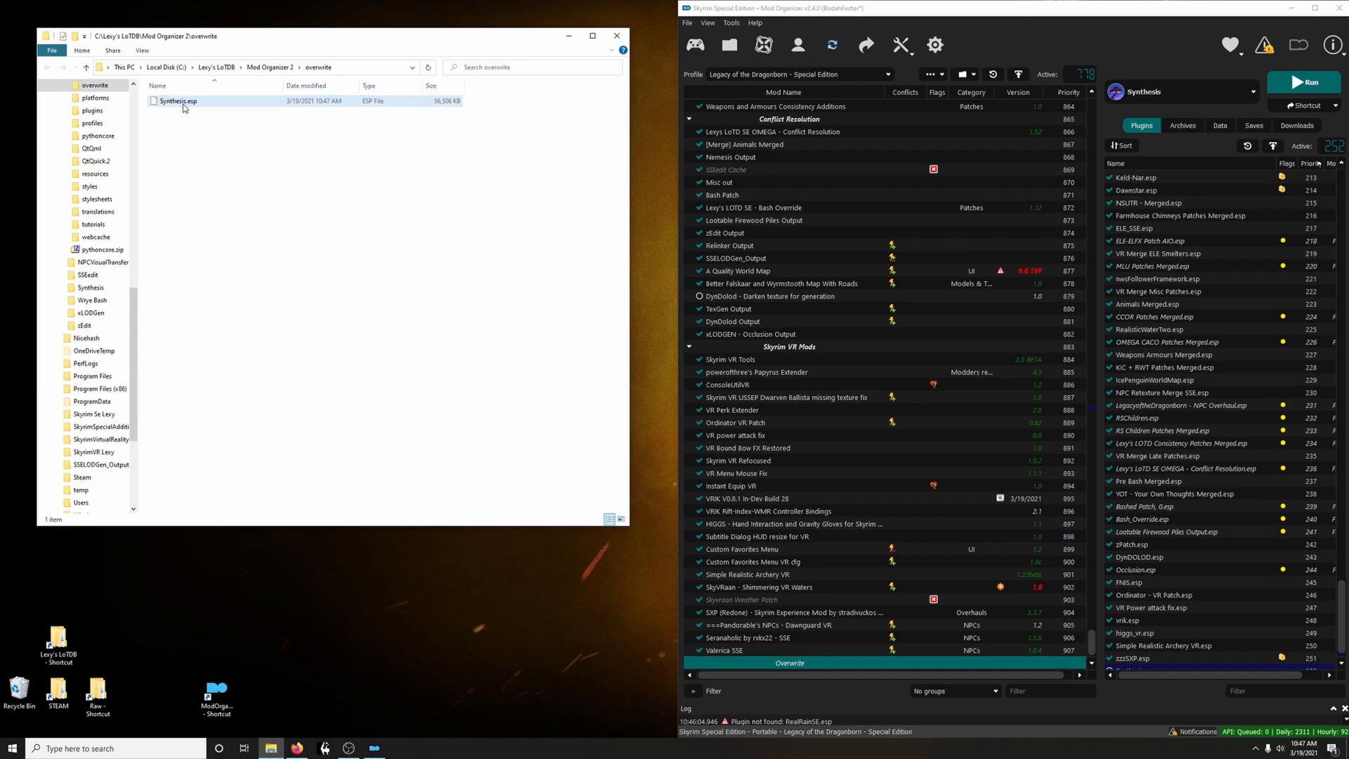
click(616, 36)
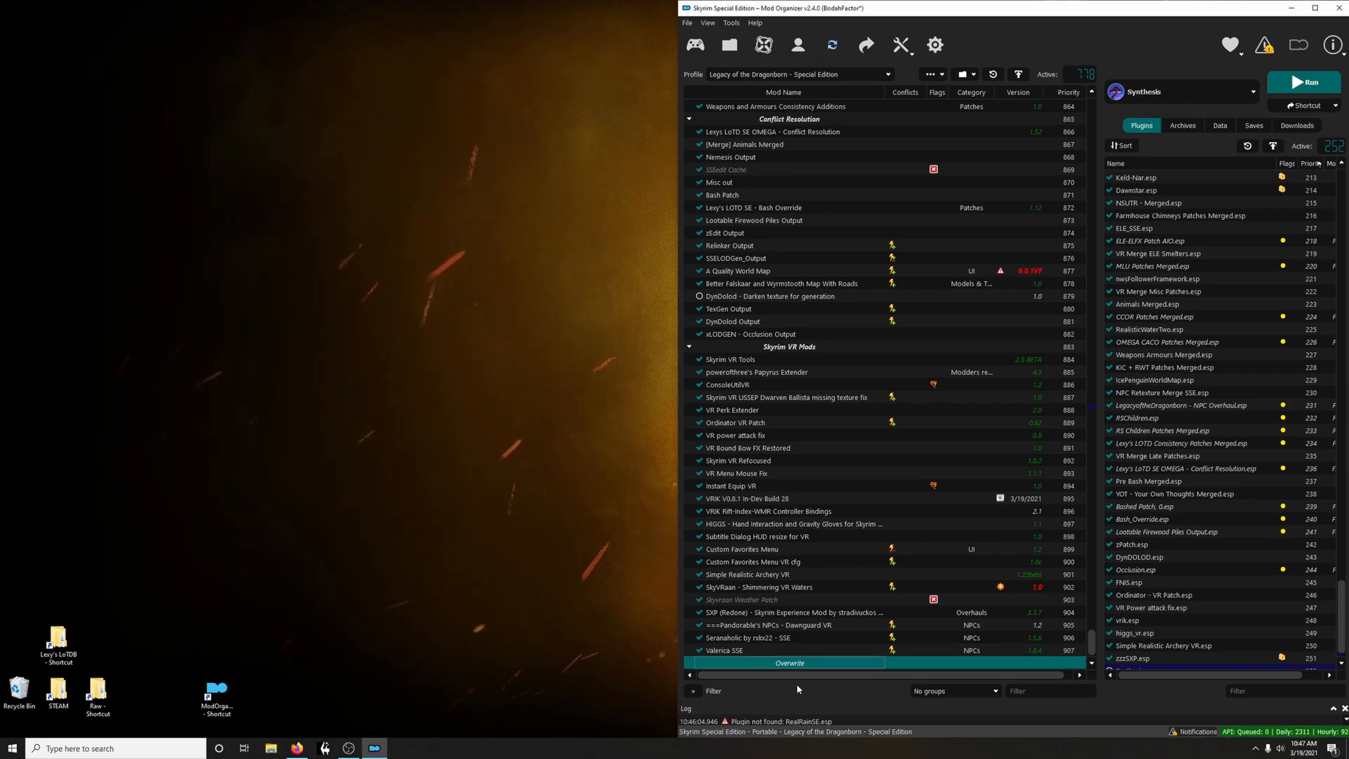
Create the mod Skyvraan Cubemaps from the contents of Overwrite
right_click(789, 664)
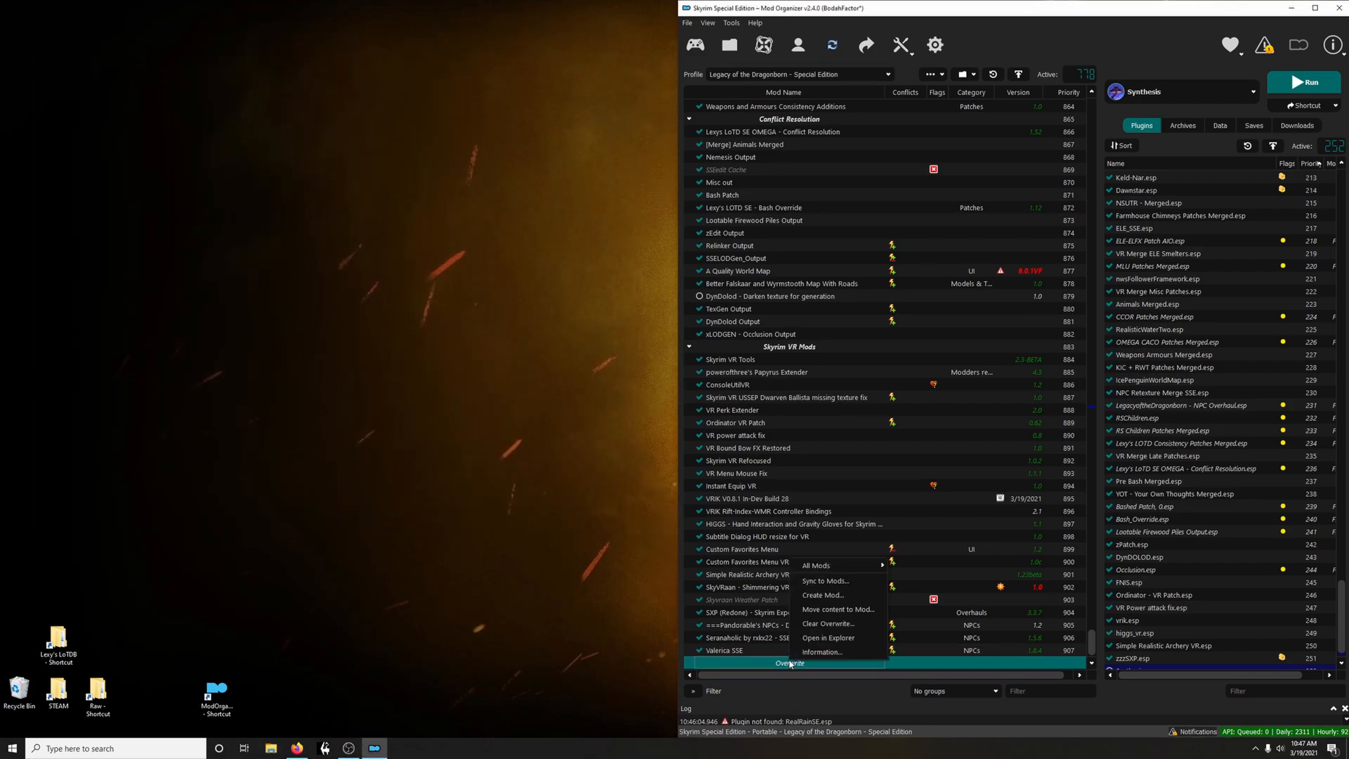
click(832, 597)
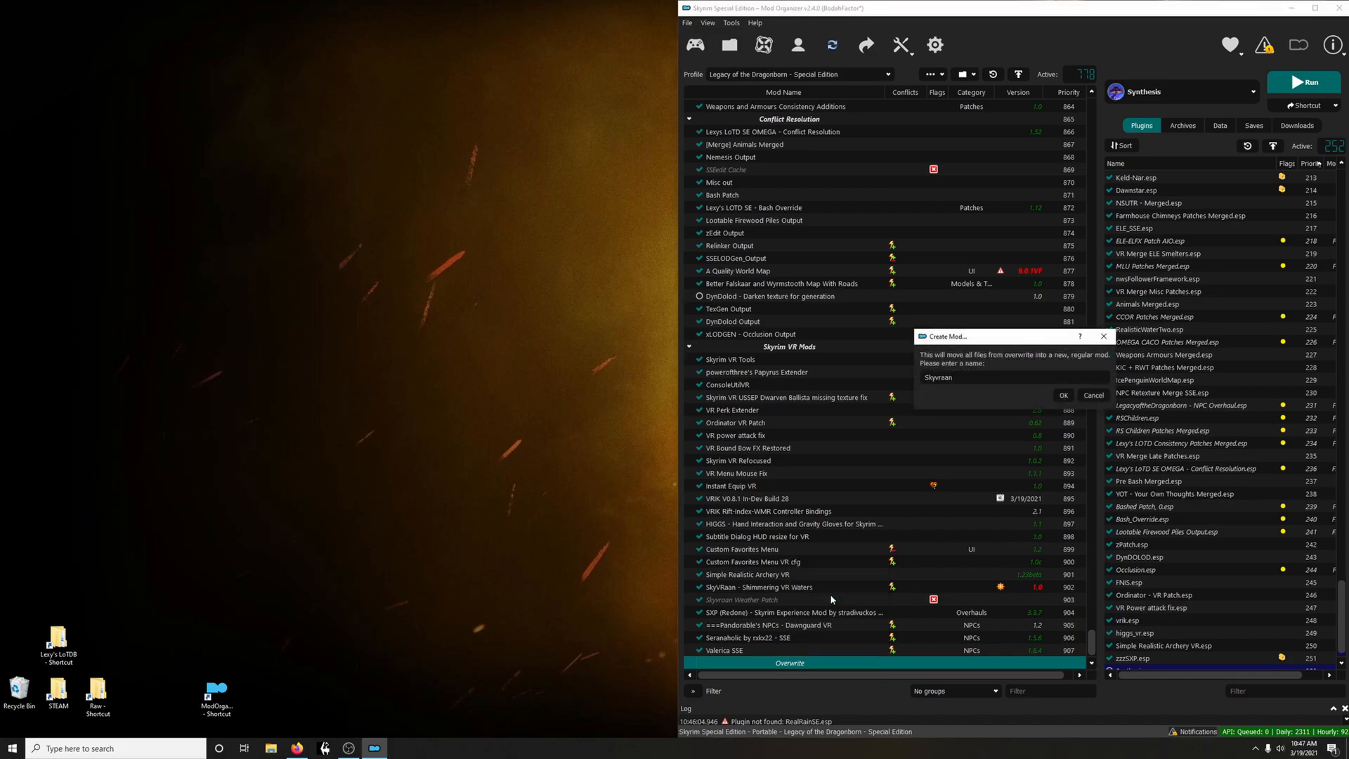
text(Skyvraan Cubemaps)
key(Return)
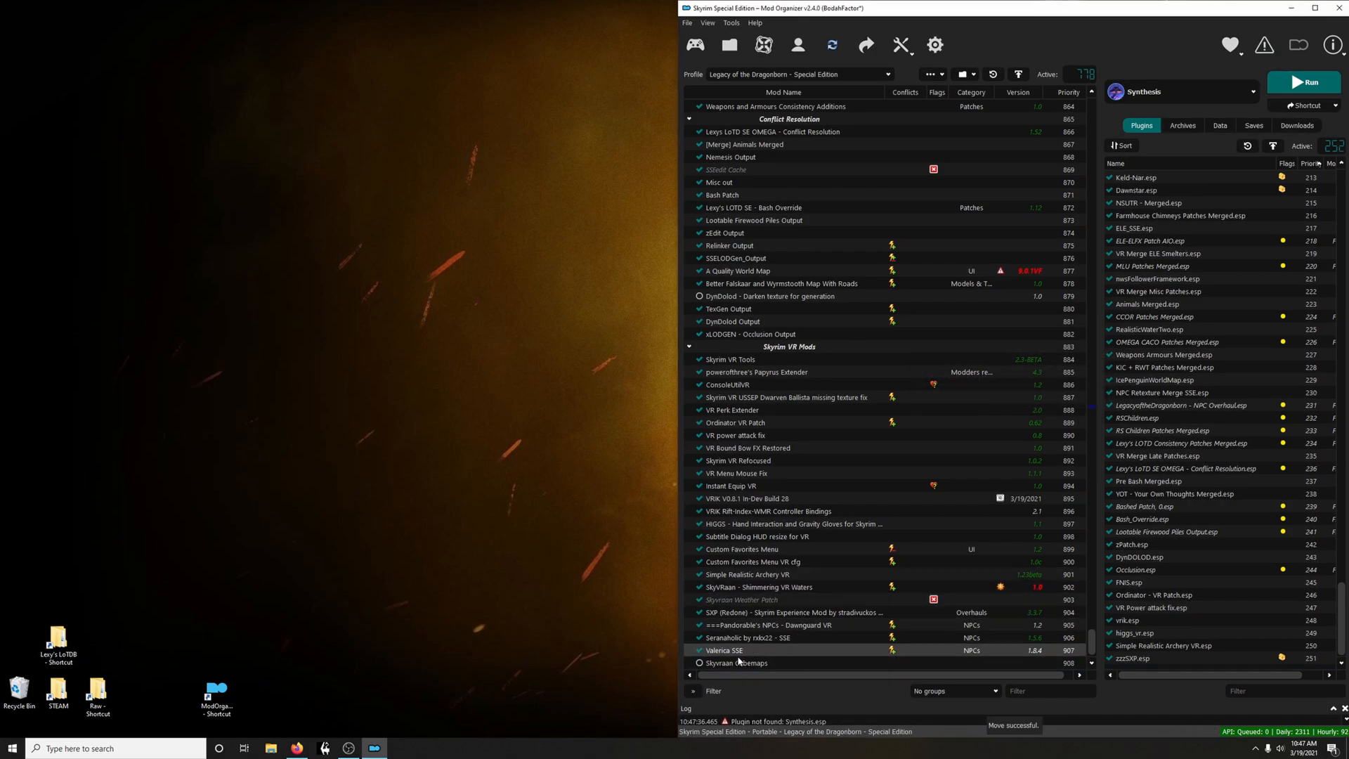
Move the mod Skyvraan Cubemaps directly below Skyvraan Weather Patch and enable it
drag(738, 660, 749, 617)
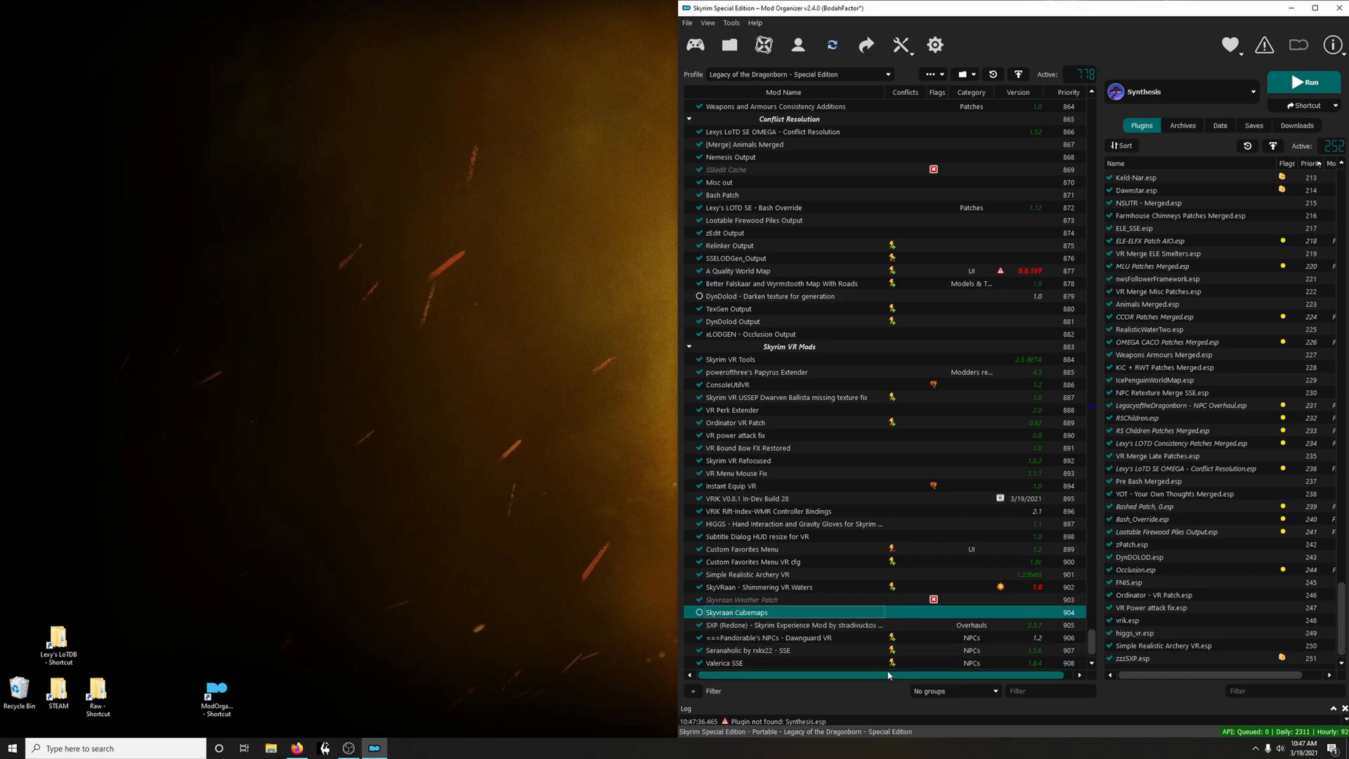
click(700, 612)
scroll(1180, 630, down, 1)
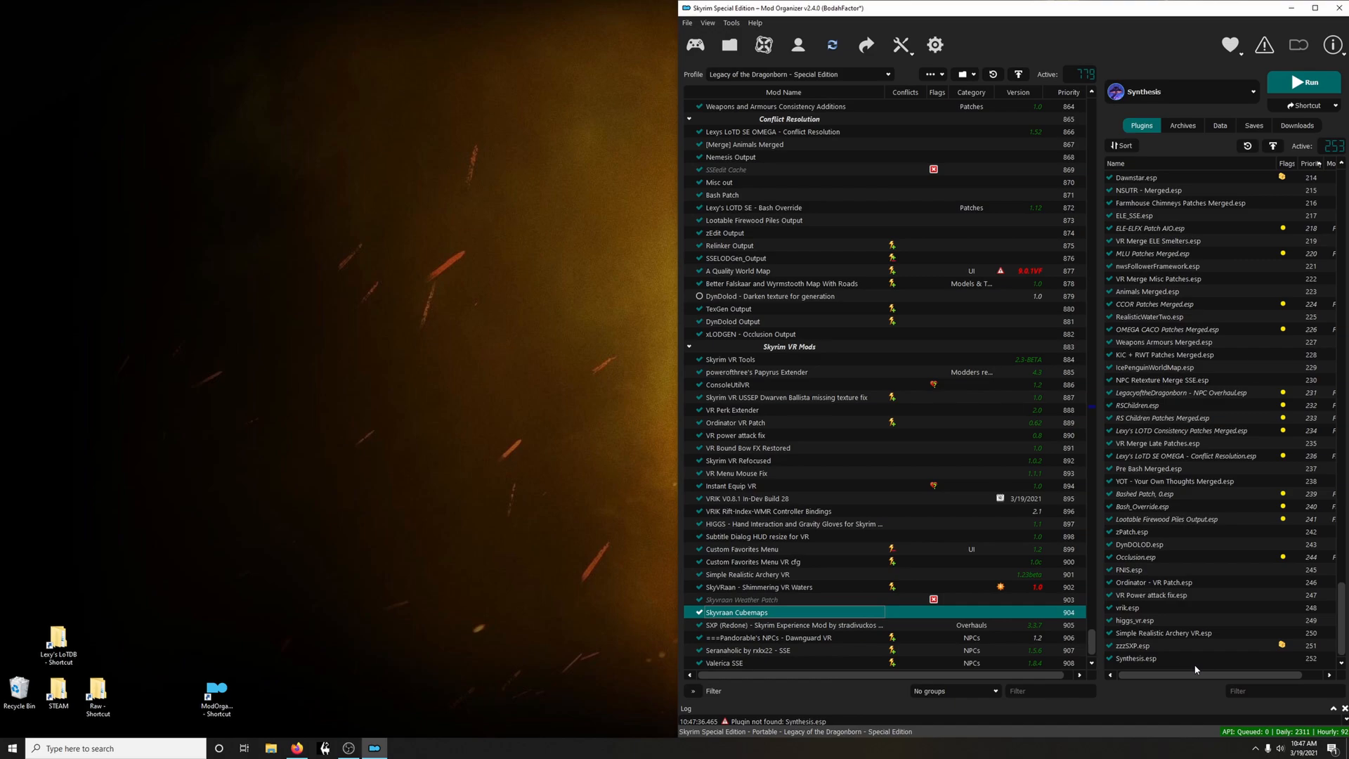
Move VR Power attack fix.esp directly above Lexy's LoTD SE OMEGA - Conflict Resolution.esp and load the plugins in SSEEdit without ModGroups
click(1131, 597)
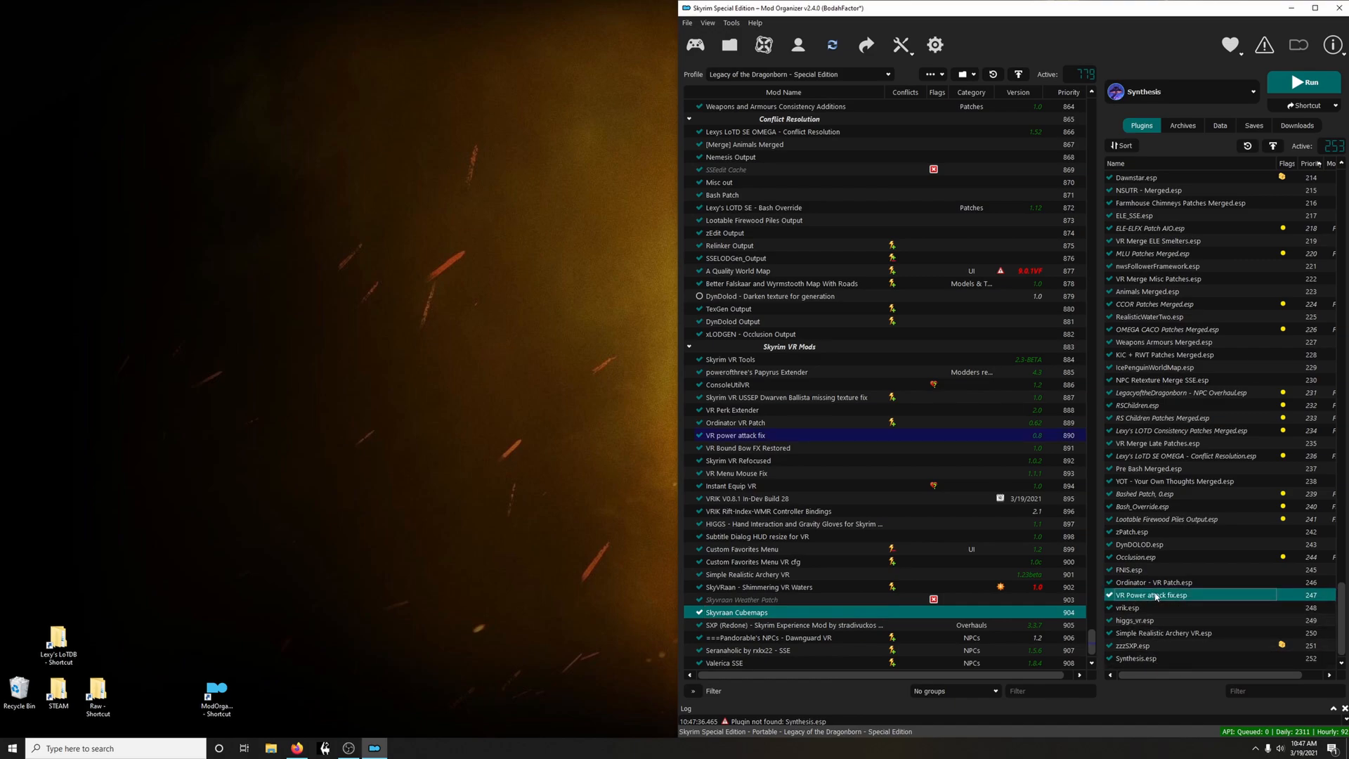
drag(1146, 597, 1183, 453)
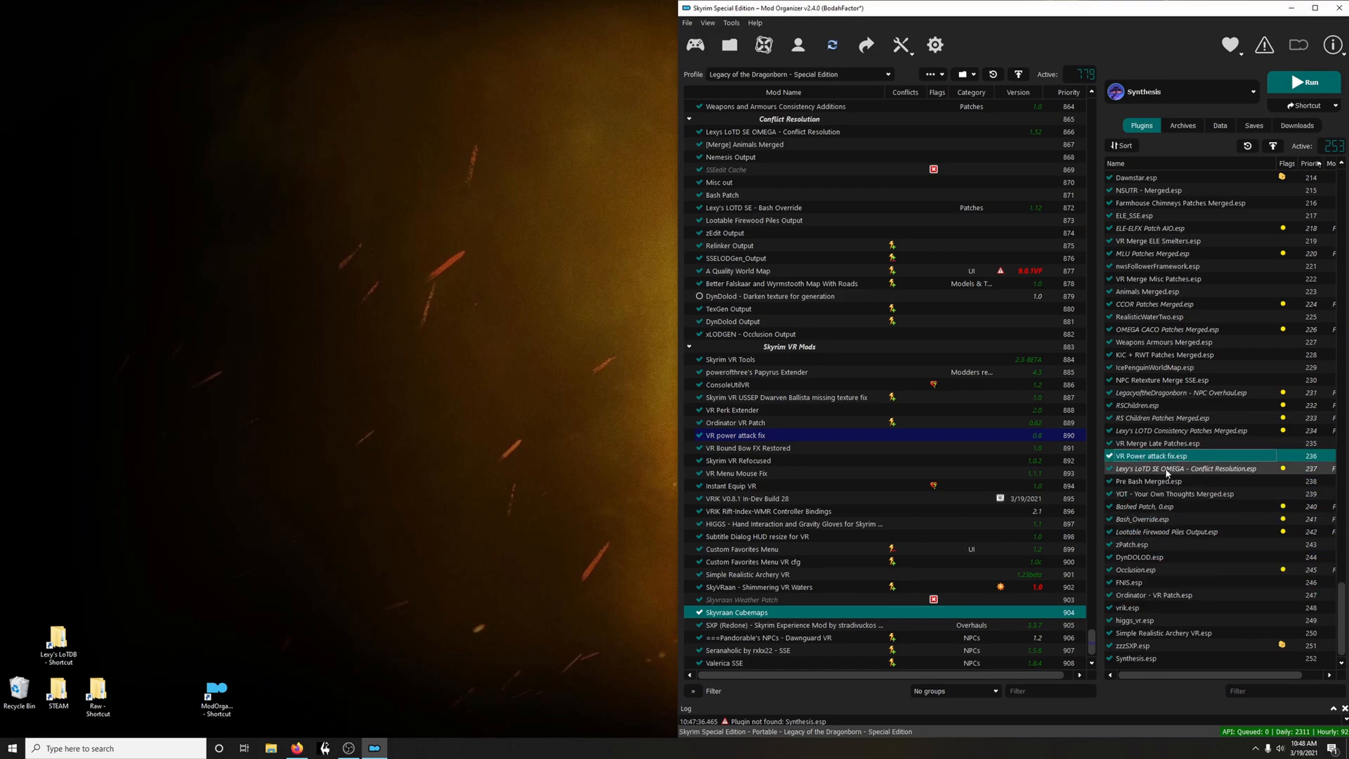
click(1187, 91)
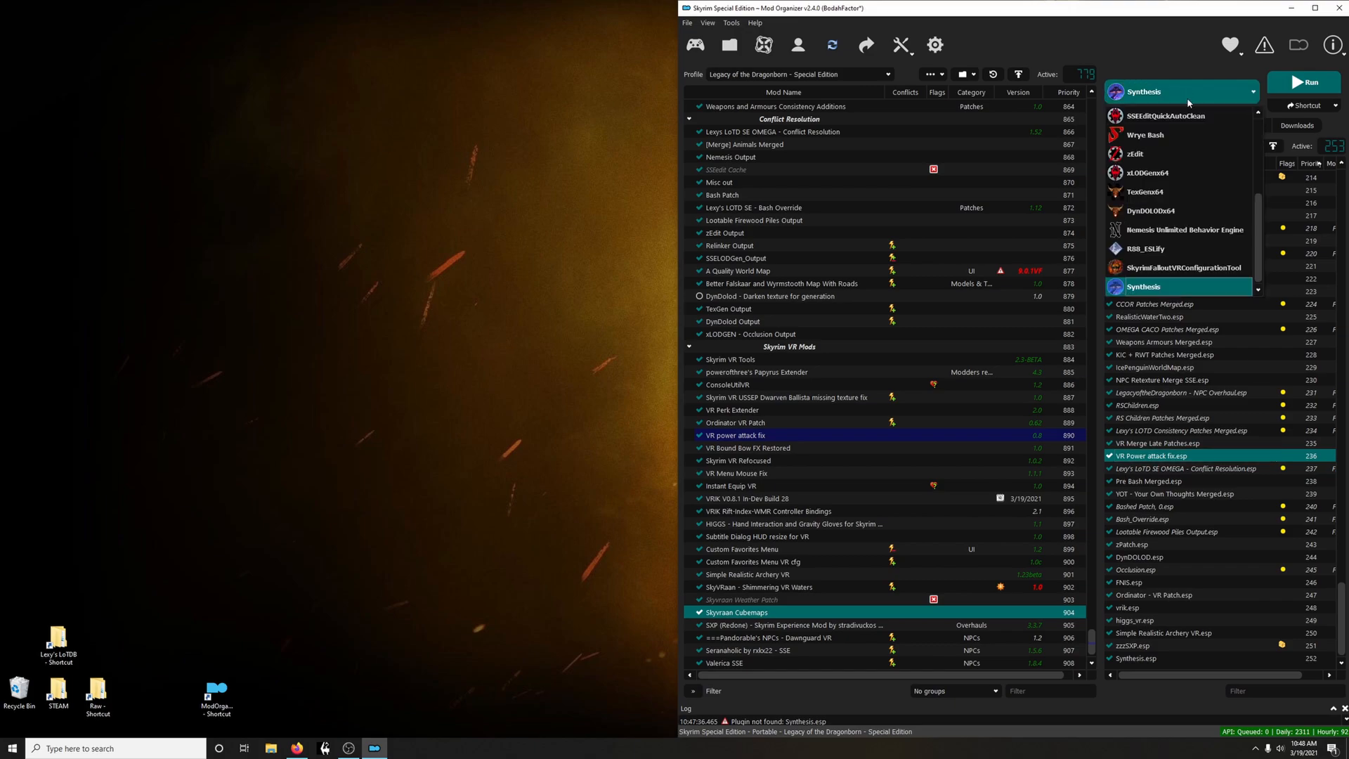
click(1166, 211)
click(1283, 87)
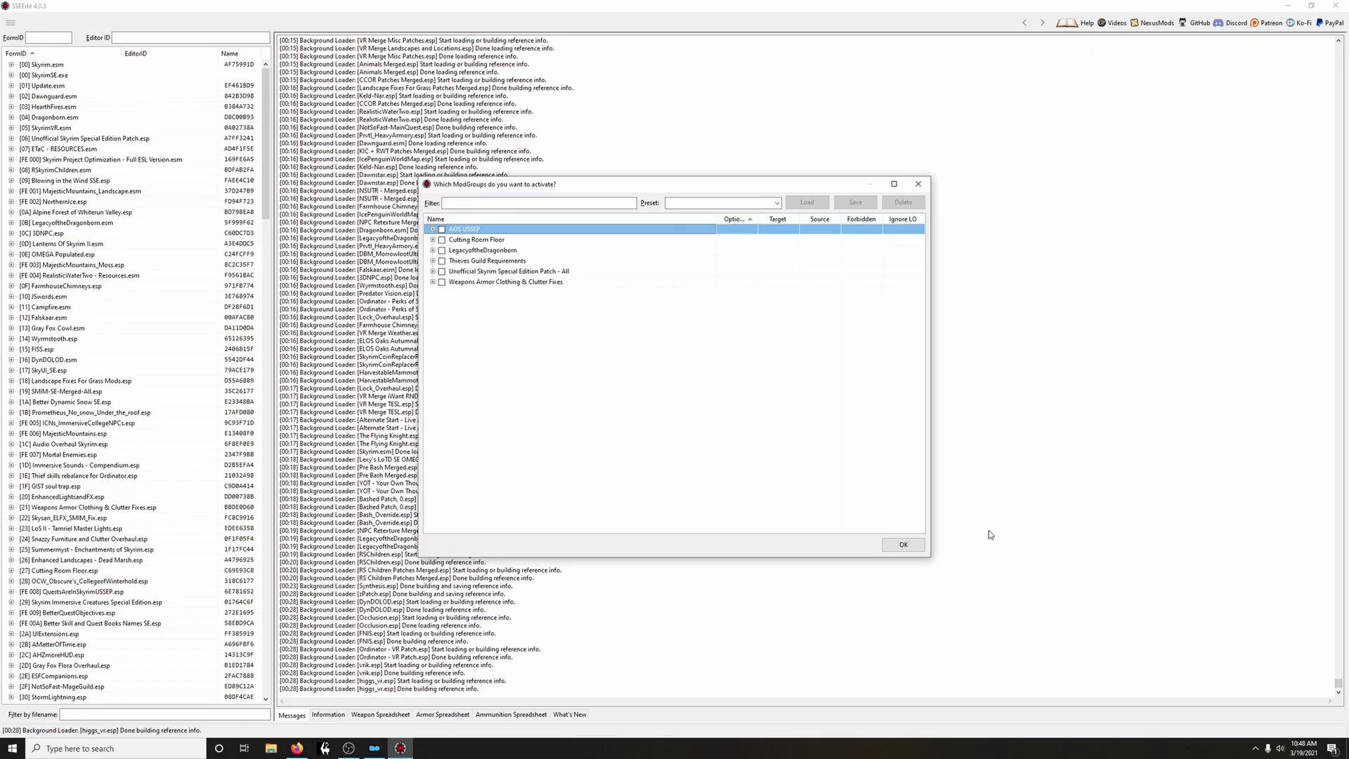
click(906, 546)
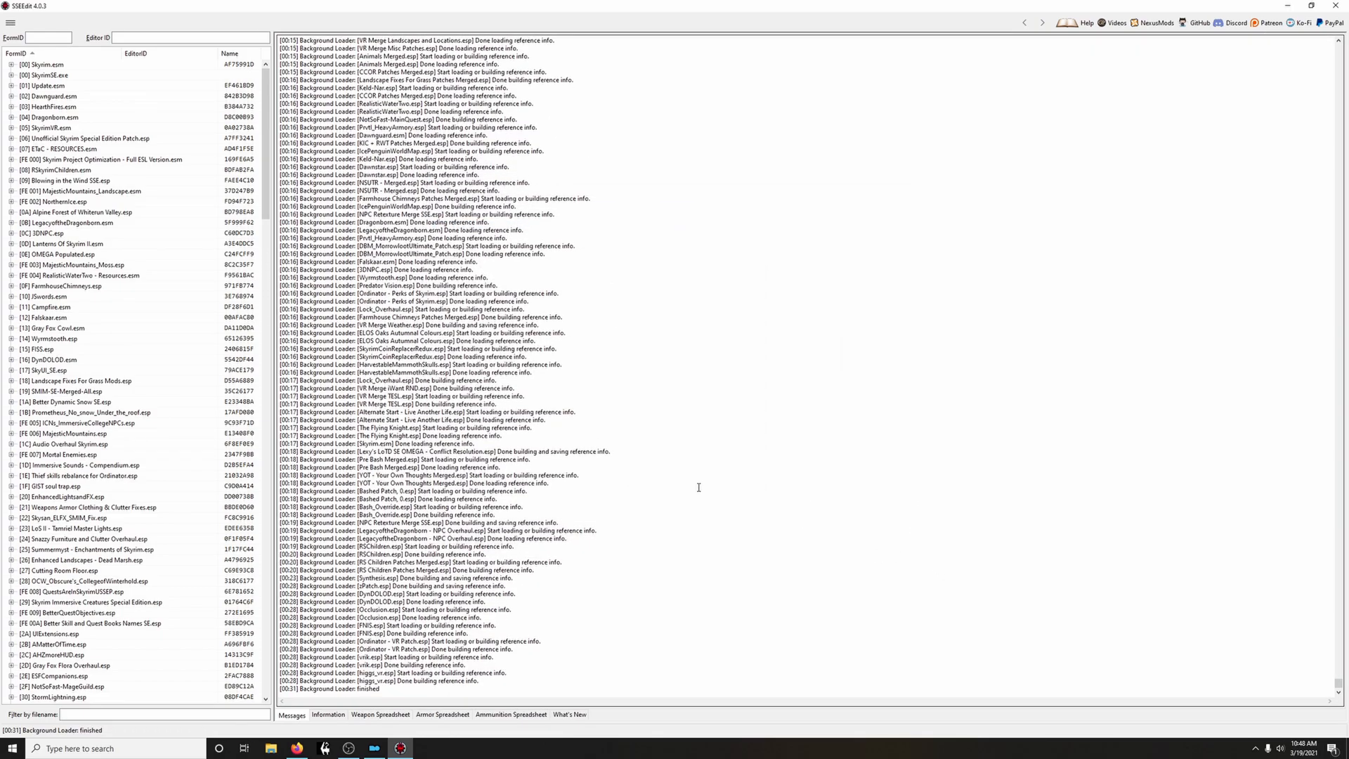
Deep copy the Idle Animation group of VR Power attack fix.esp as override into Lexy's LoTD SE OMEGA - Conflict Resolution.esp and save it
scroll(70, 597, down, 20)
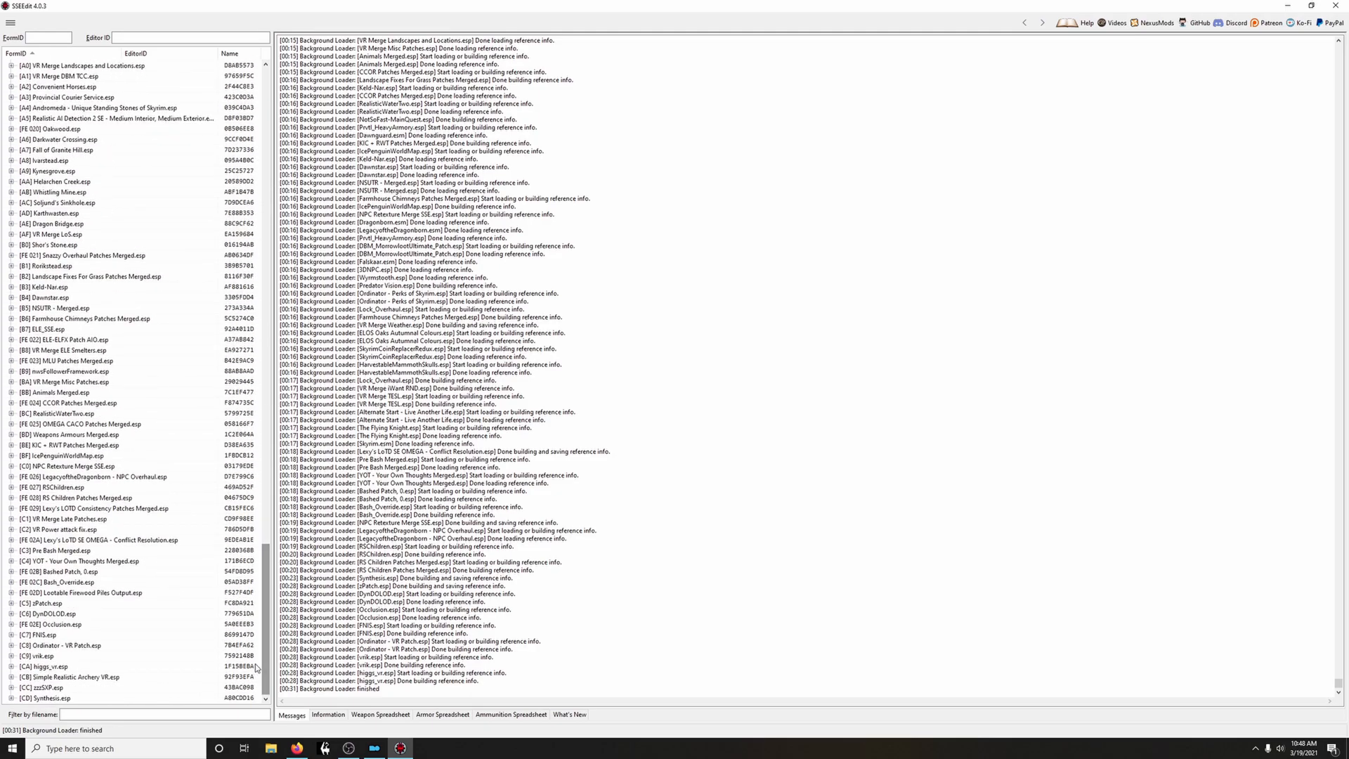
click(11, 529)
click(49, 550)
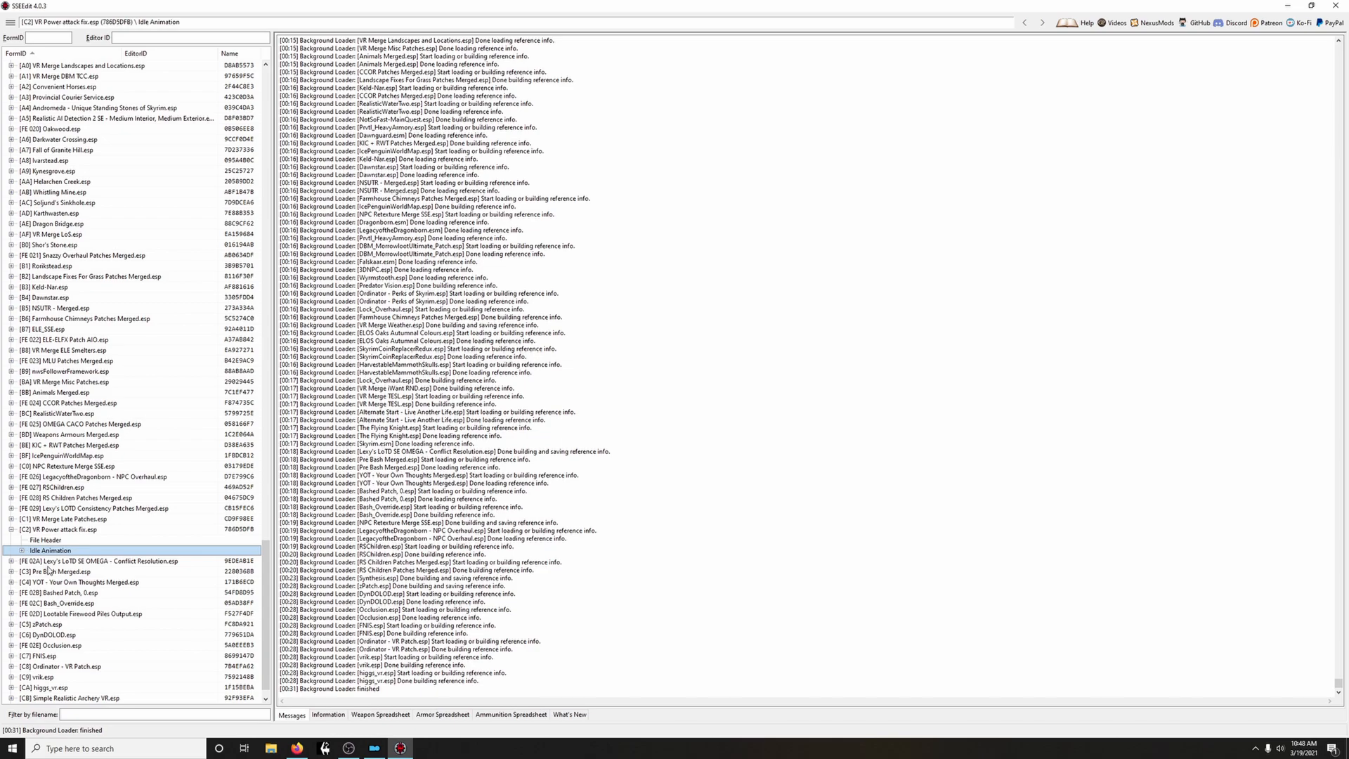
right_click(49, 551)
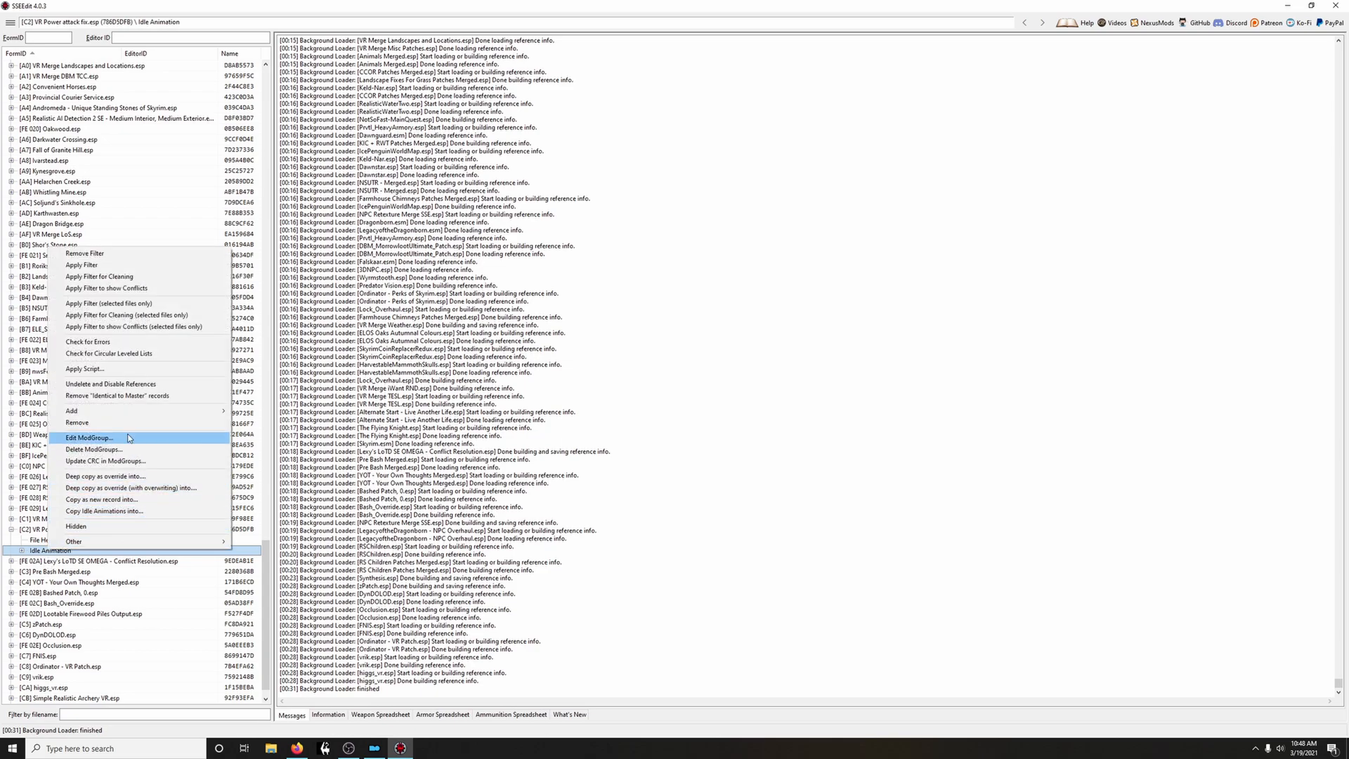
click(102, 477)
click(732, 428)
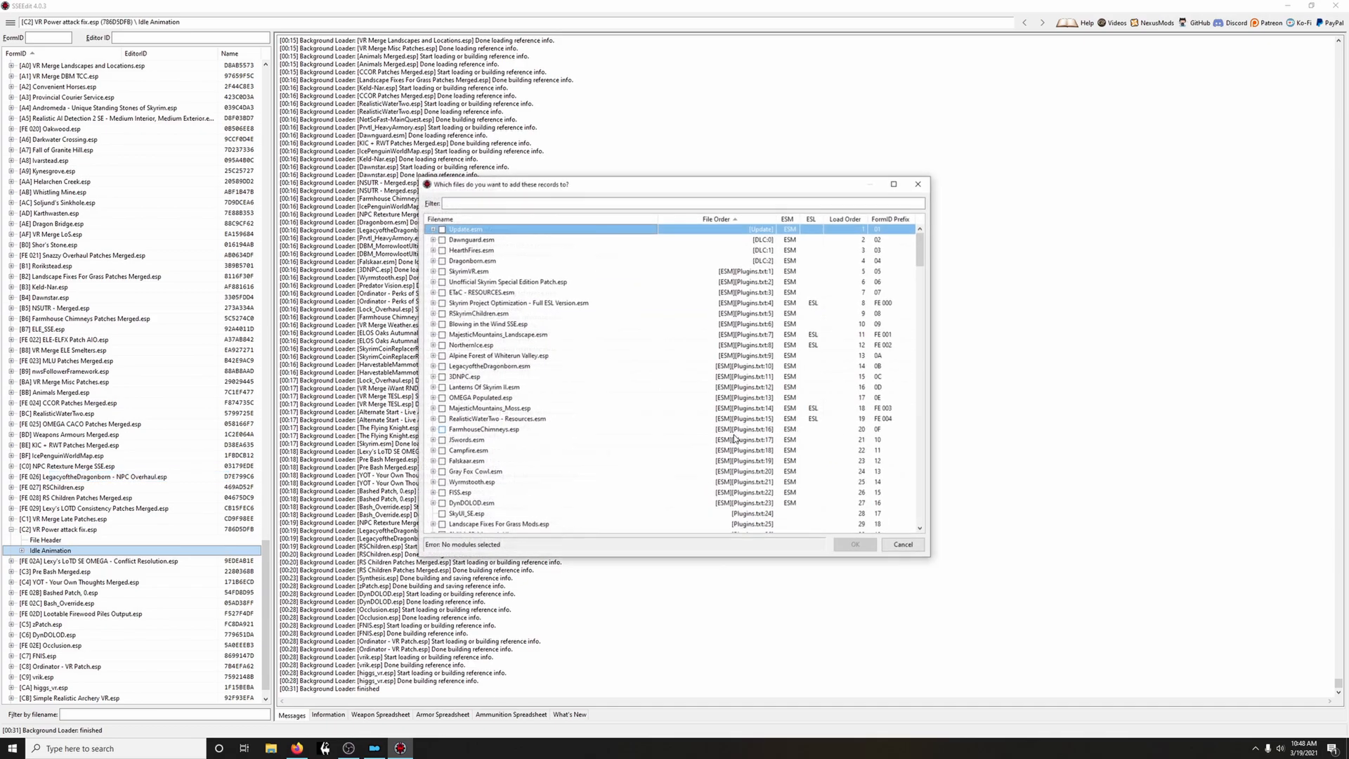
drag(919, 260, 921, 511)
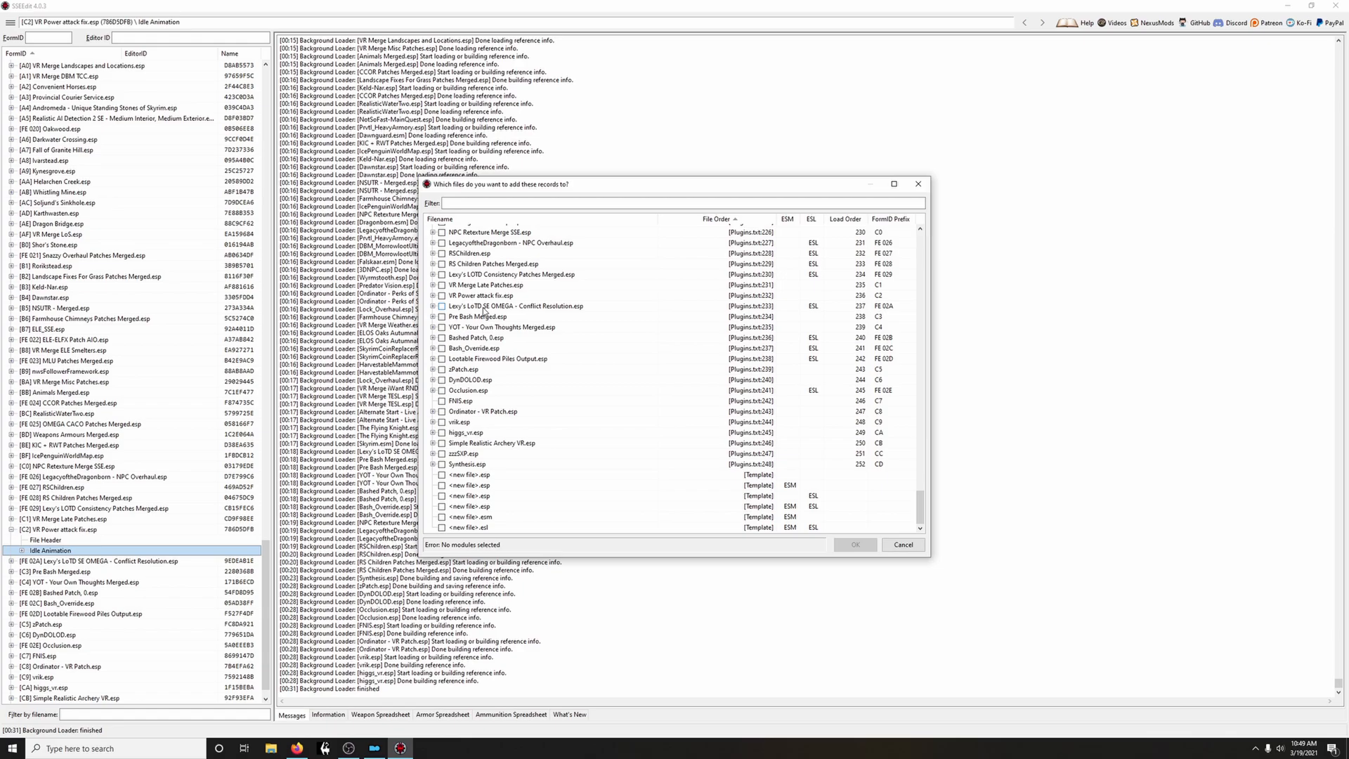
click(441, 307)
click(855, 545)
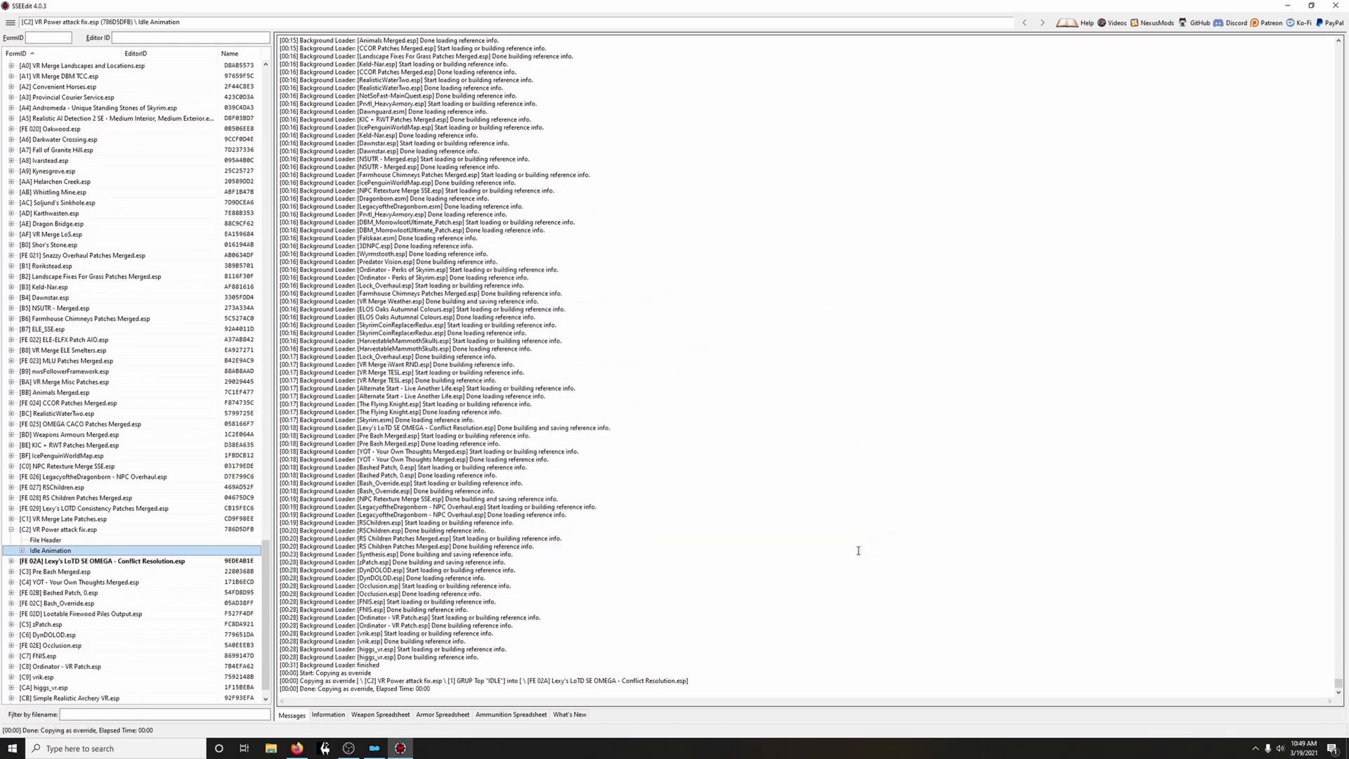
click(1335, 5)
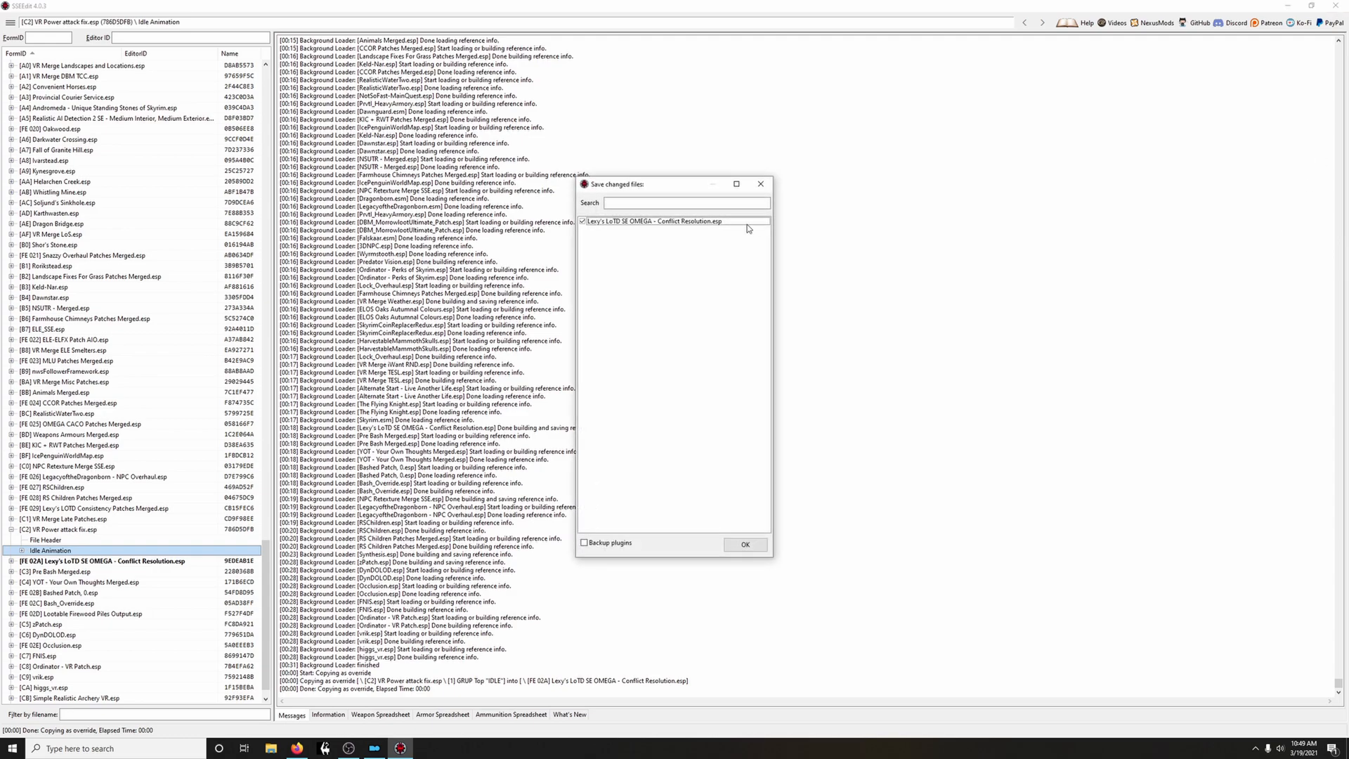
click(746, 545)
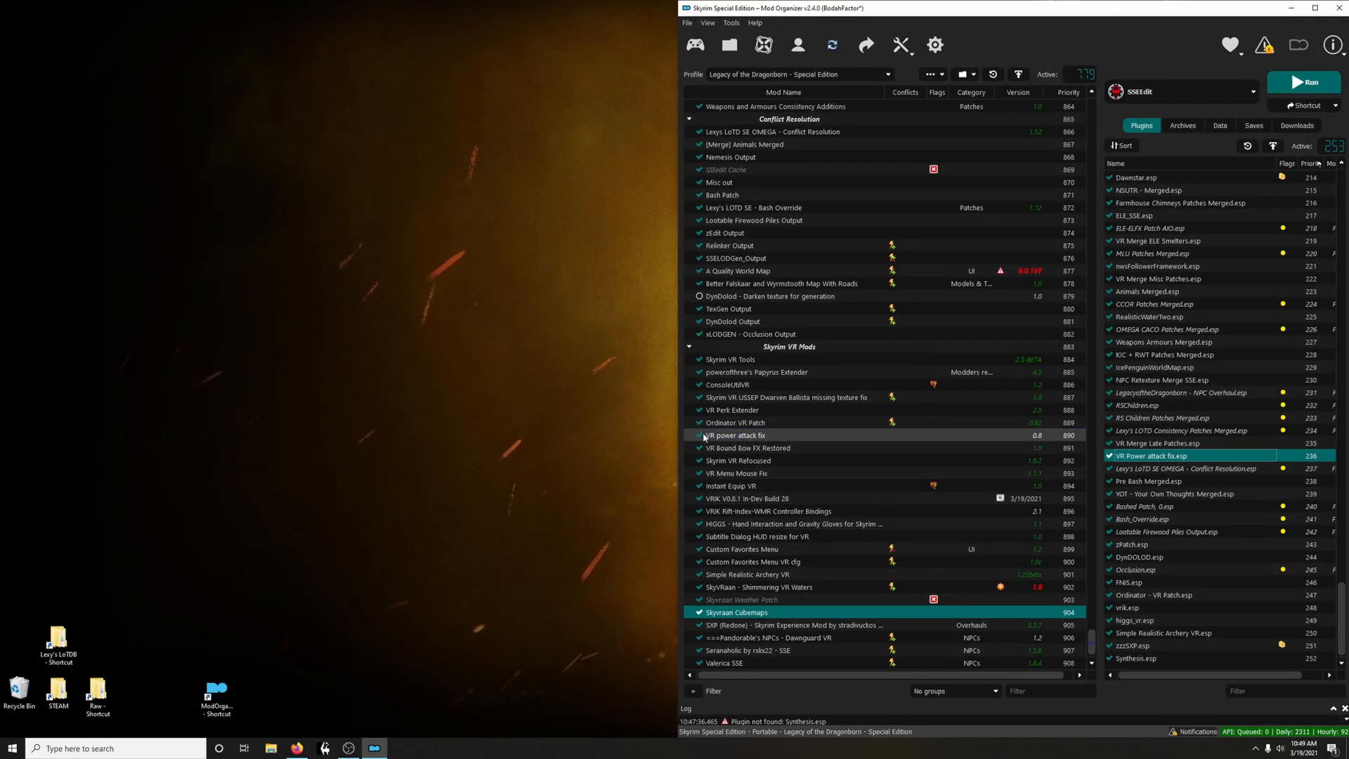
Disable the mod VR power attack fix and check the contents of its folder in File Explorer
click(699, 435)
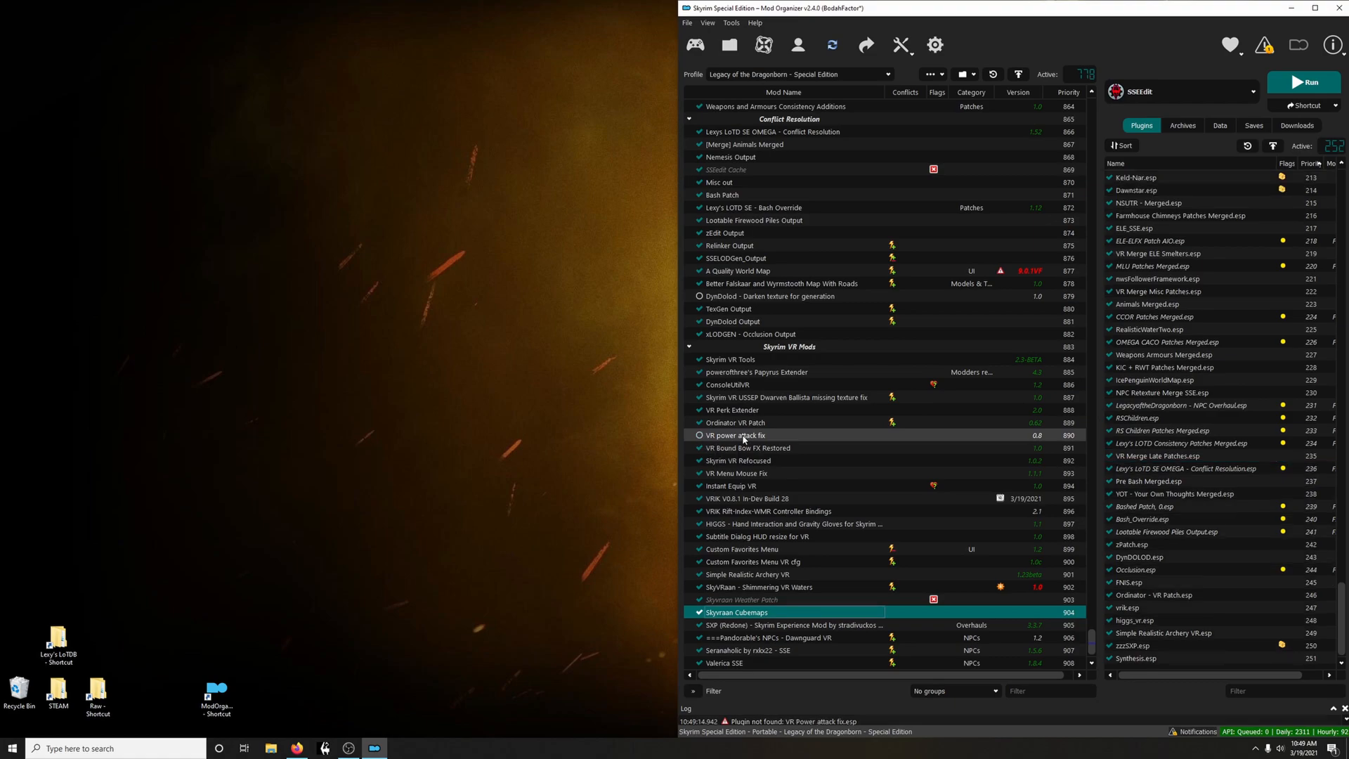
right_click(743, 436)
click(791, 652)
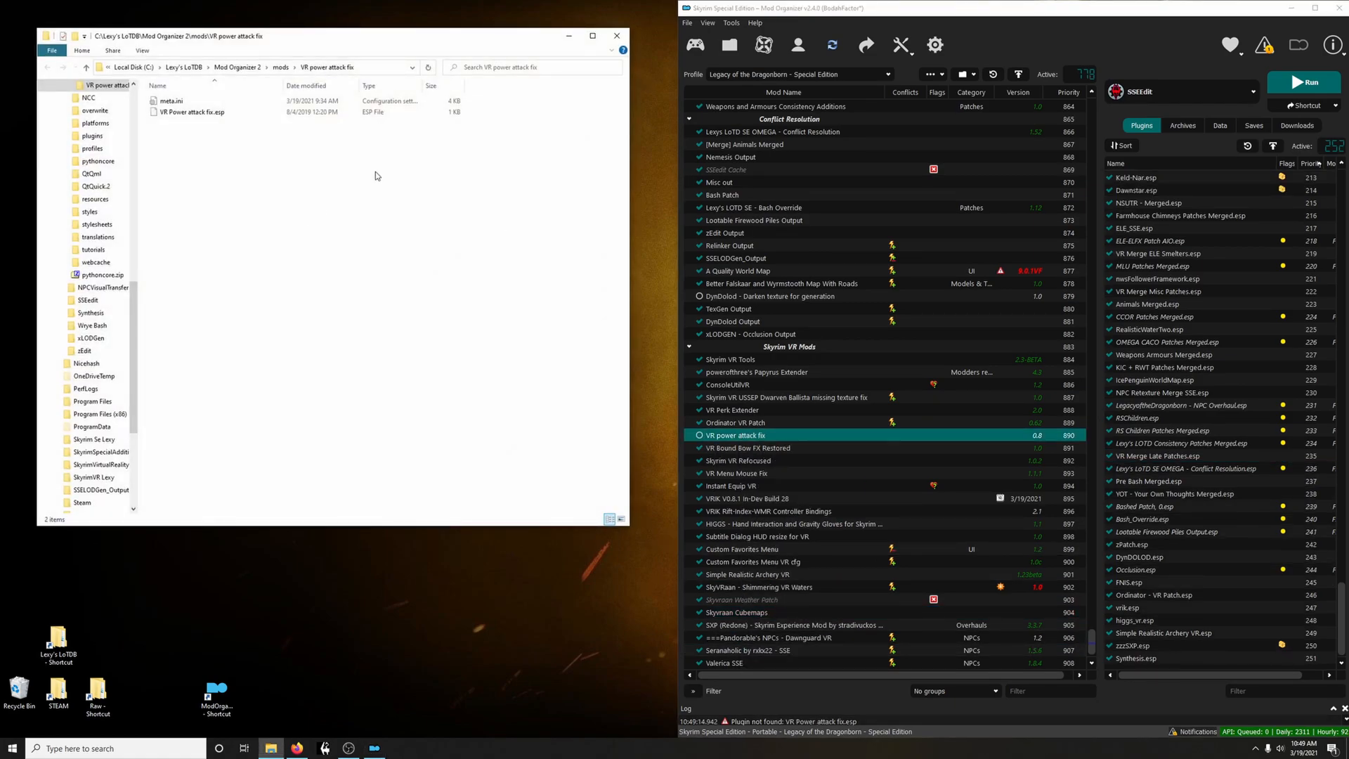
click(617, 37)
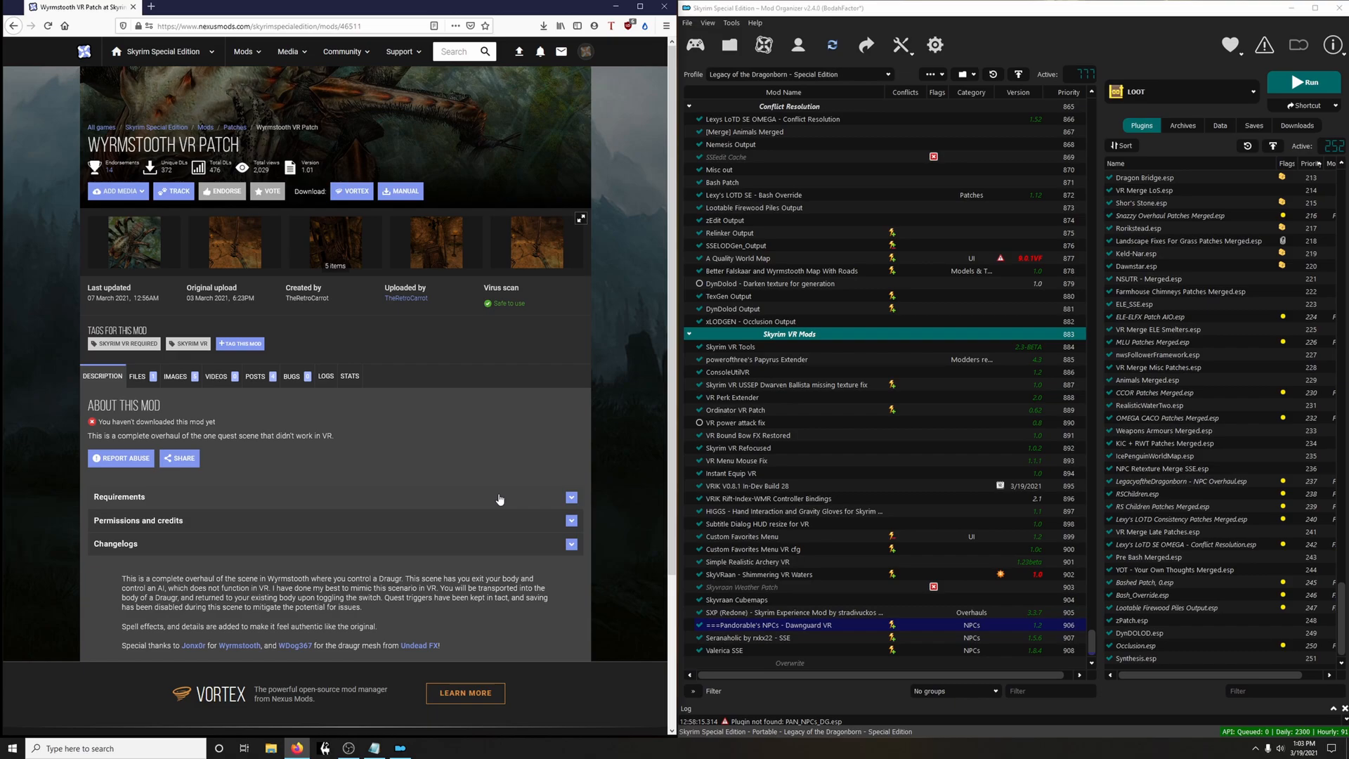
Download Wyrmstooth VR Patch 1.01 from Nexus Mods through the mod manager, then install and enable it in Mod Organizer
click(142, 373)
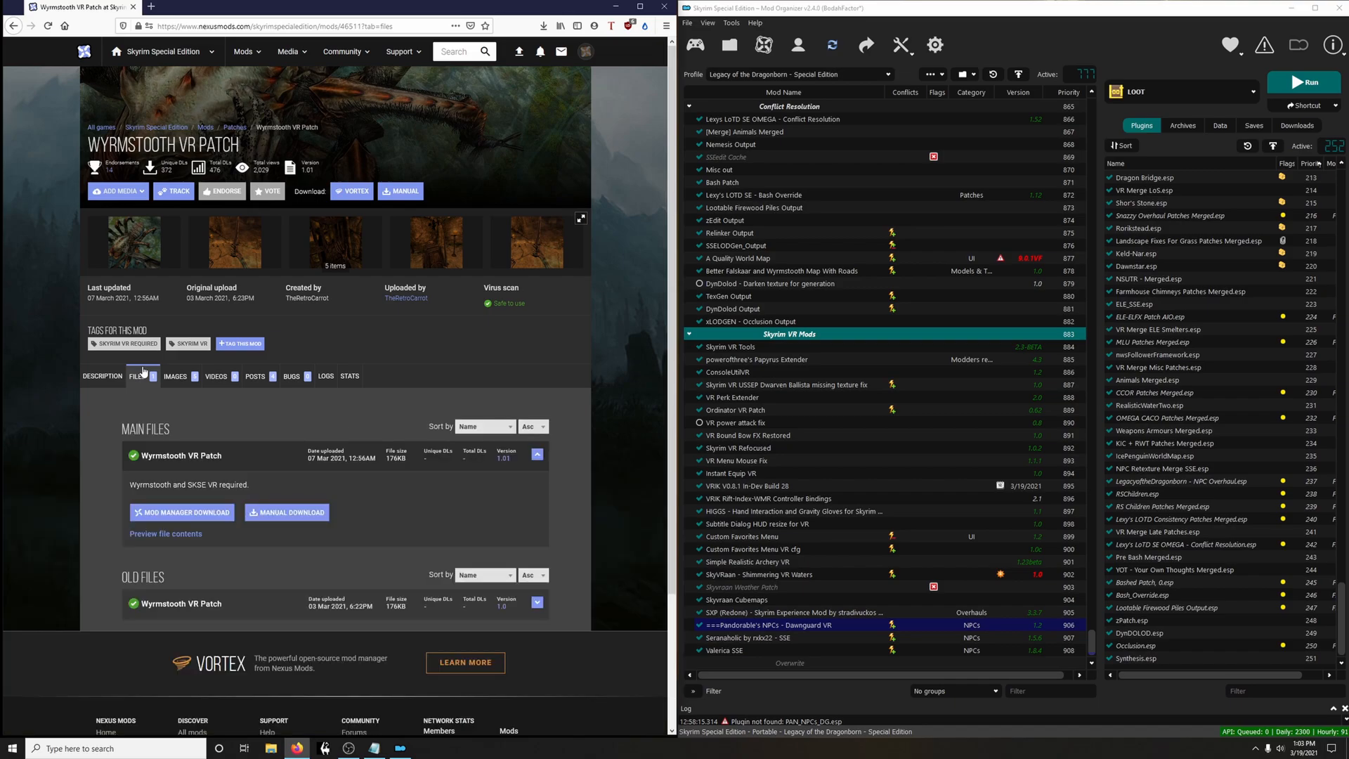
click(218, 518)
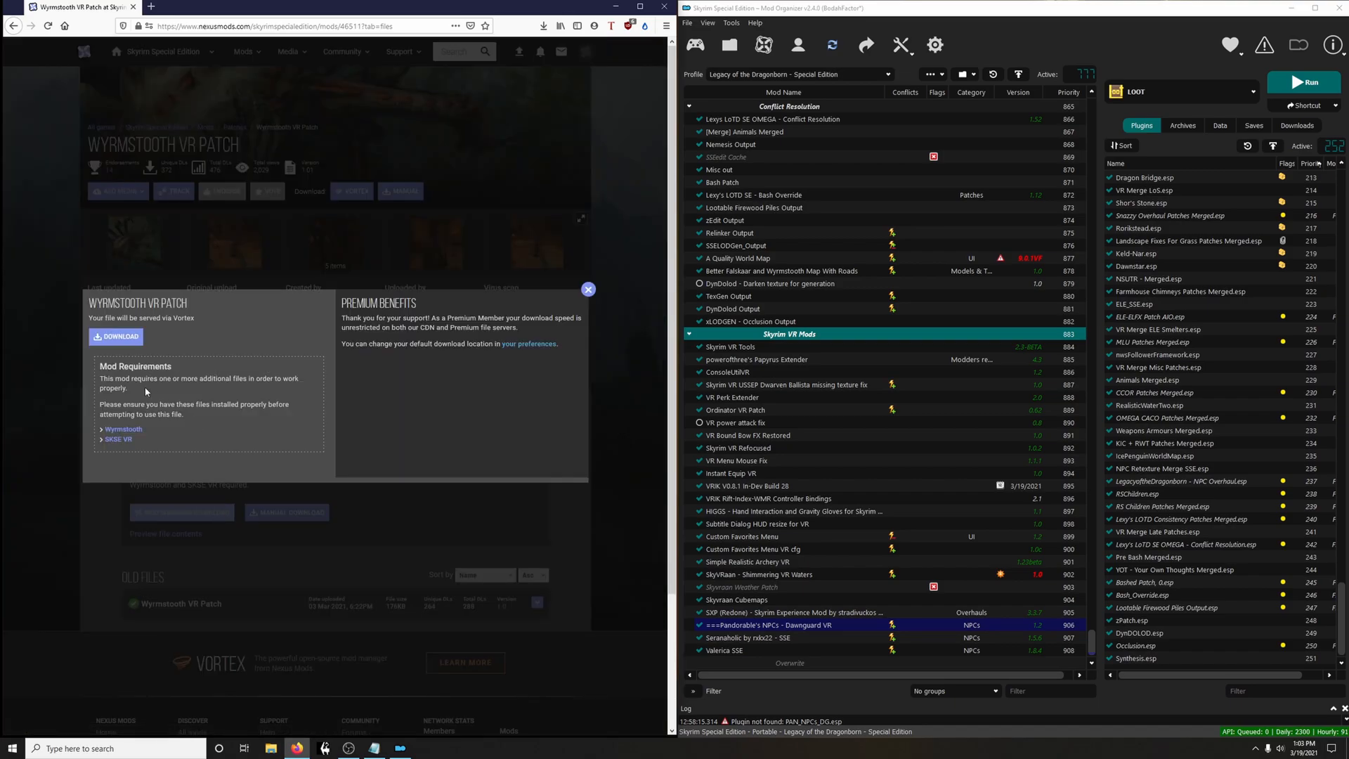
click(141, 342)
click(1296, 125)
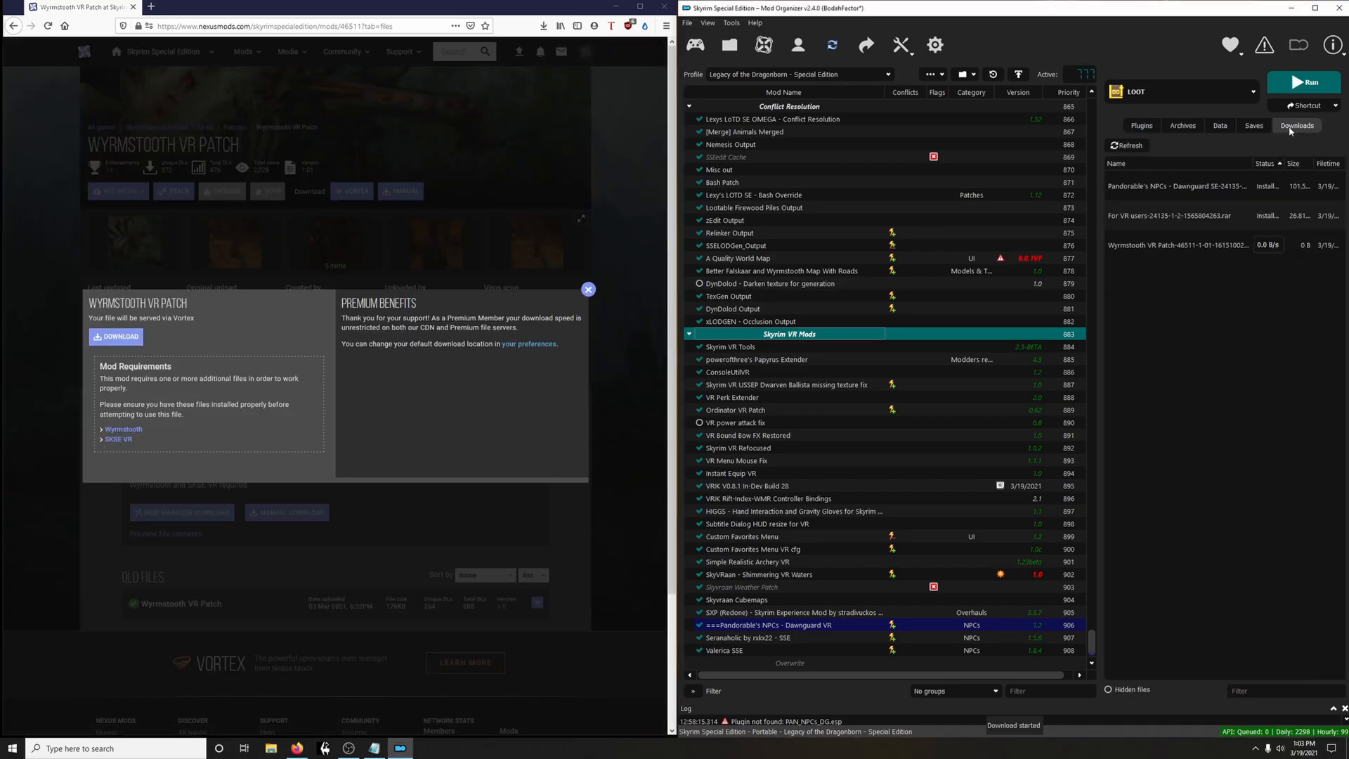
double_click(1161, 245)
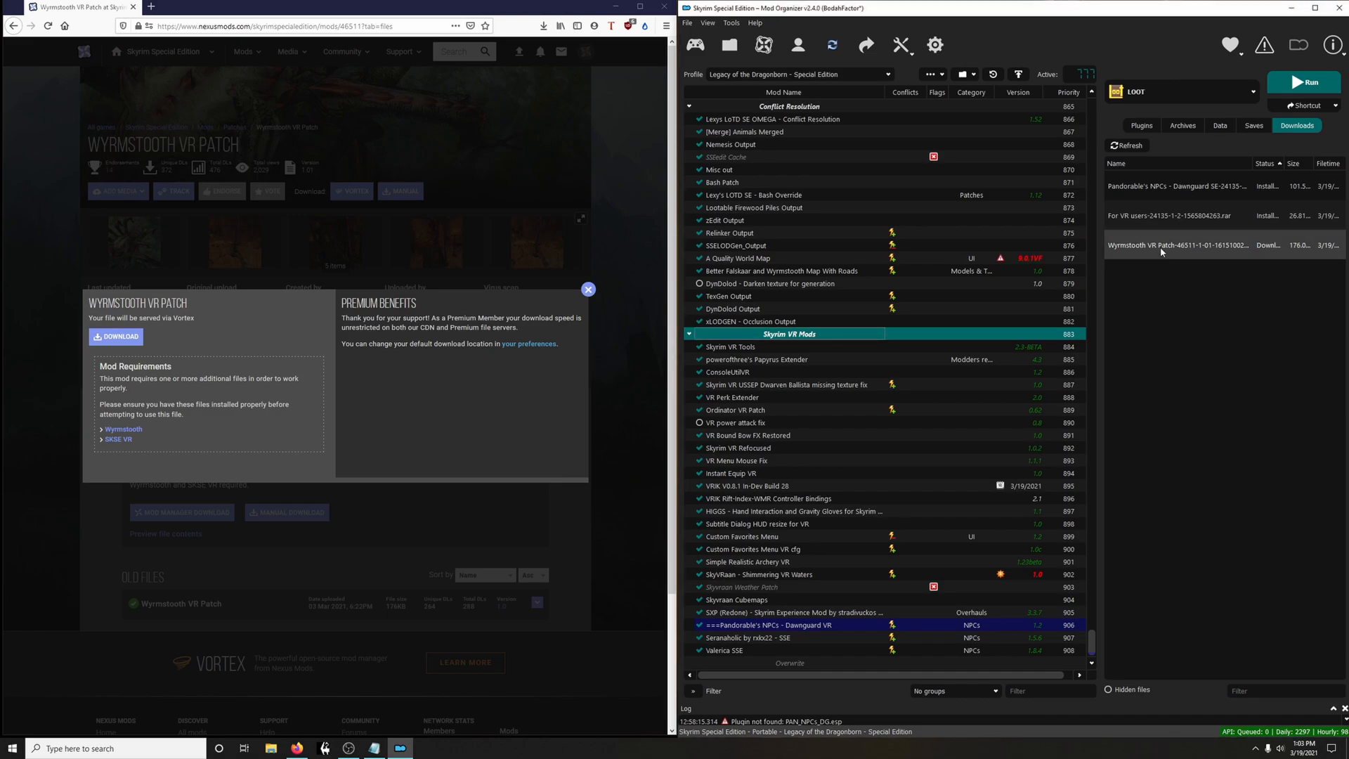
click(1067, 387)
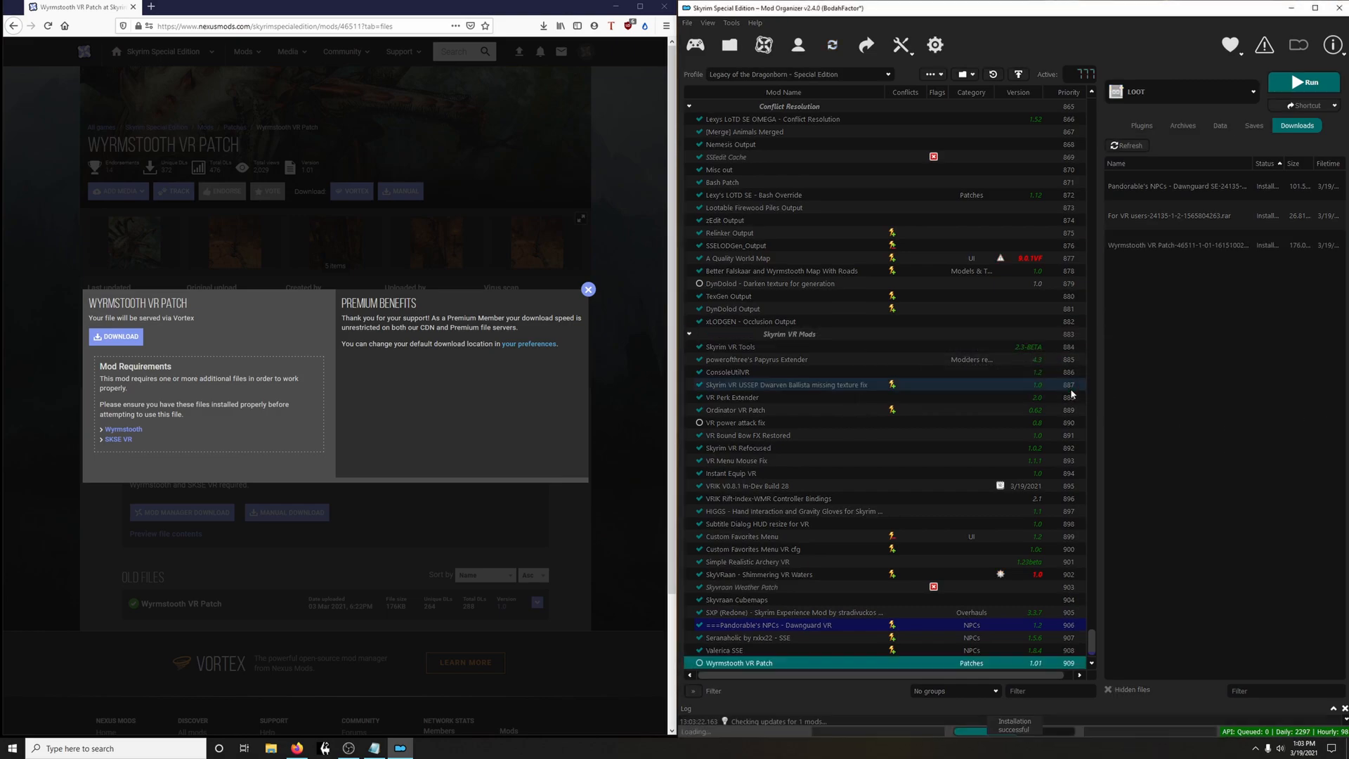
click(698, 650)
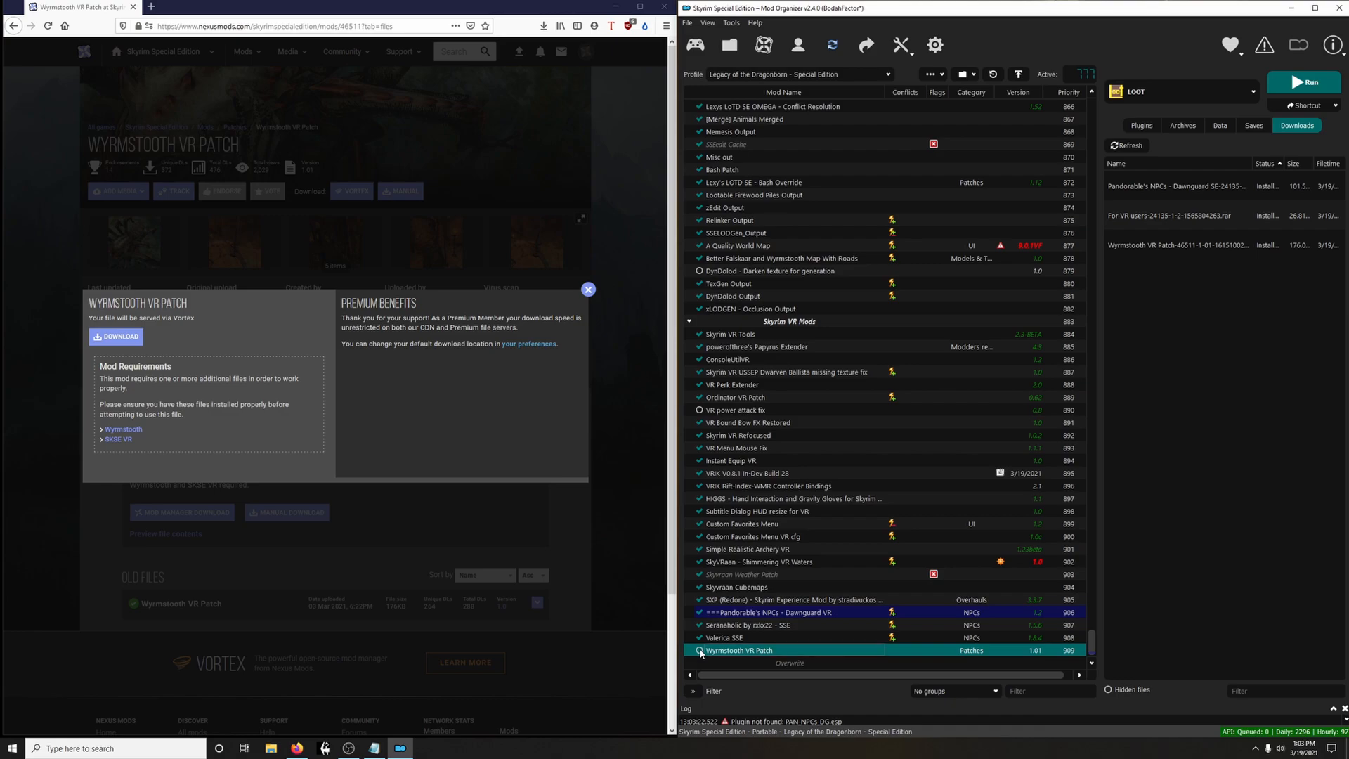
click(600, 311)
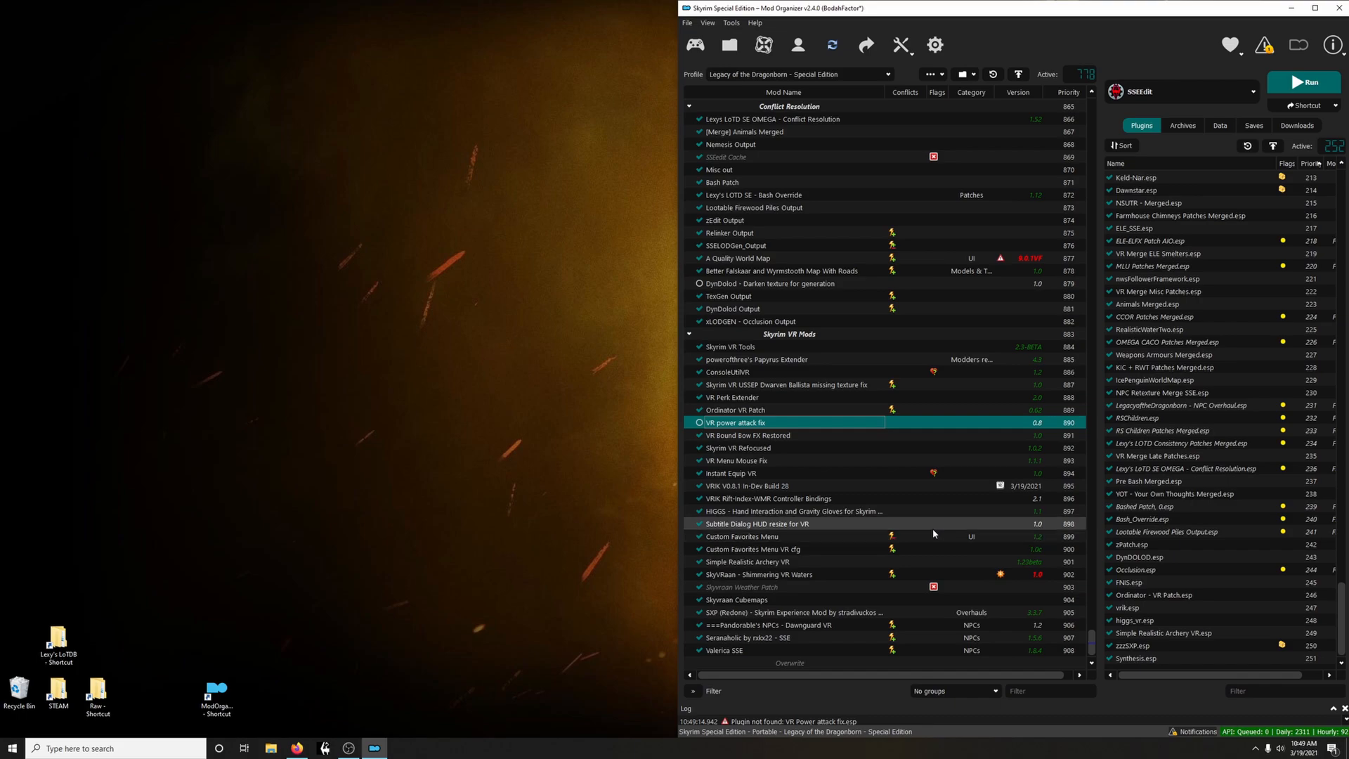
Launch LOOT and save a metadata rule making Synthesis.esp load after Occlusion.esp
click(1192, 94)
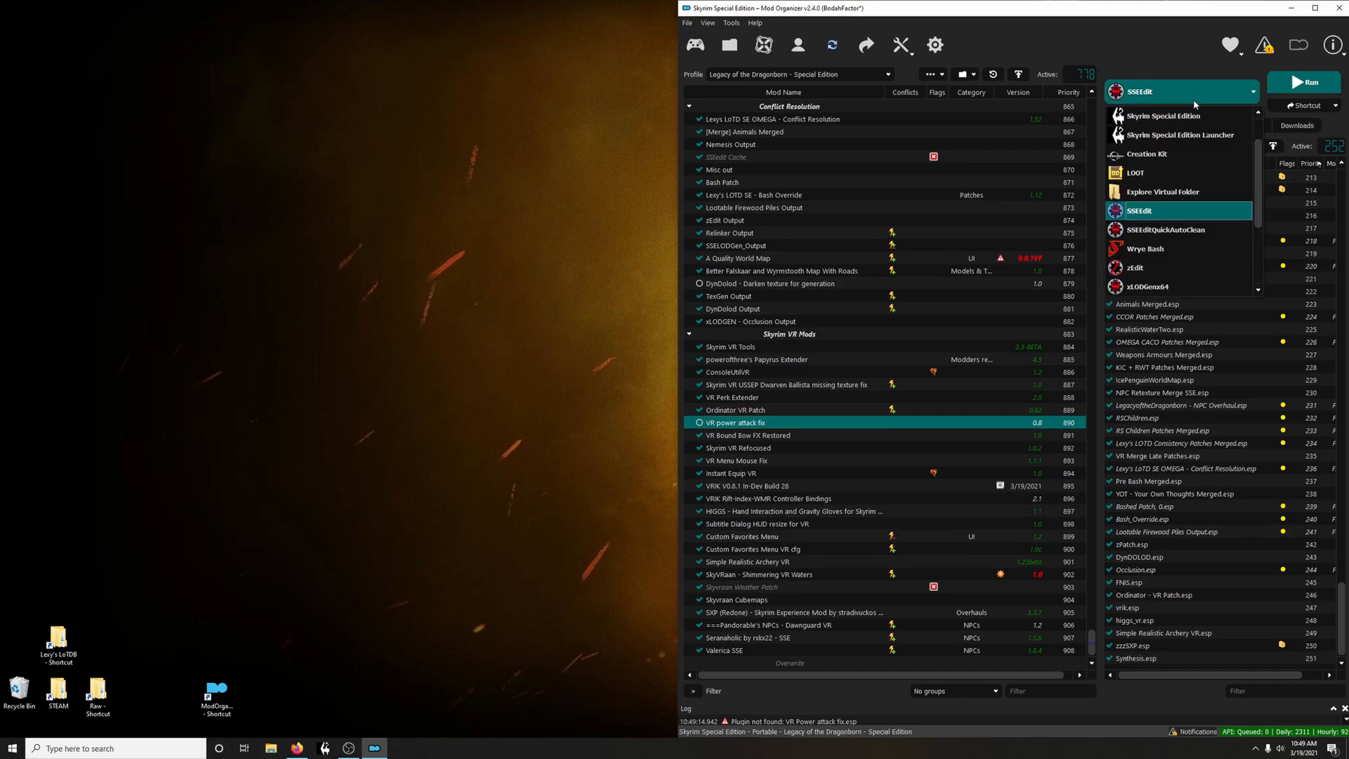
click(1169, 154)
click(1289, 89)
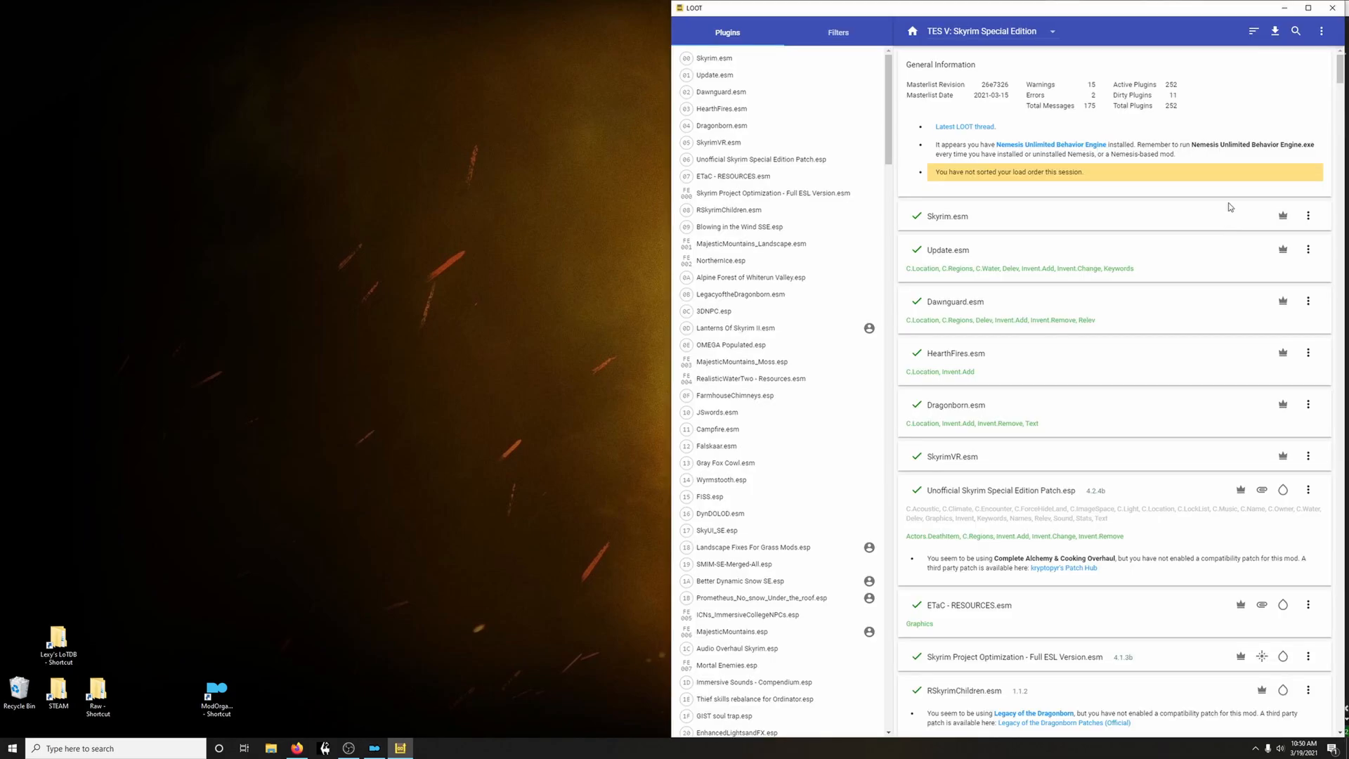
drag(1340, 70, 1217, 716)
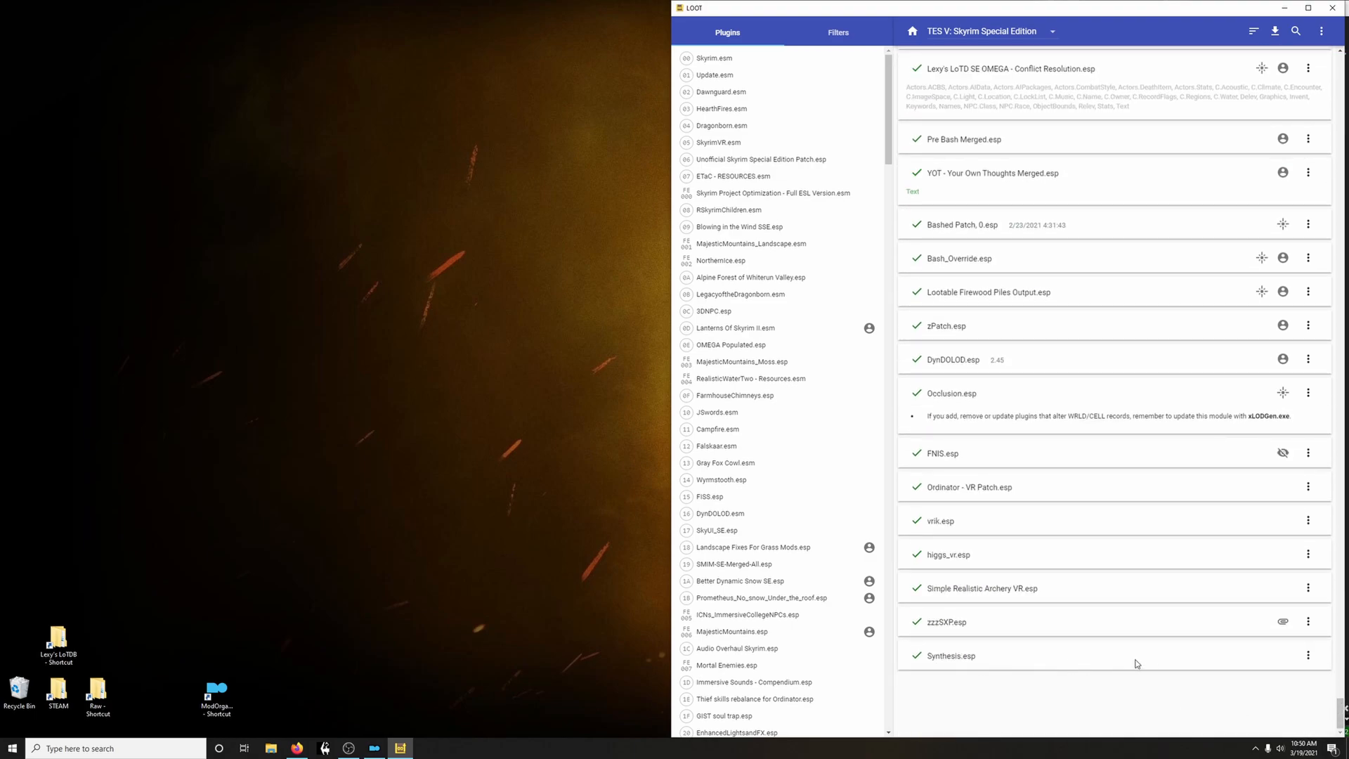
click(1305, 658)
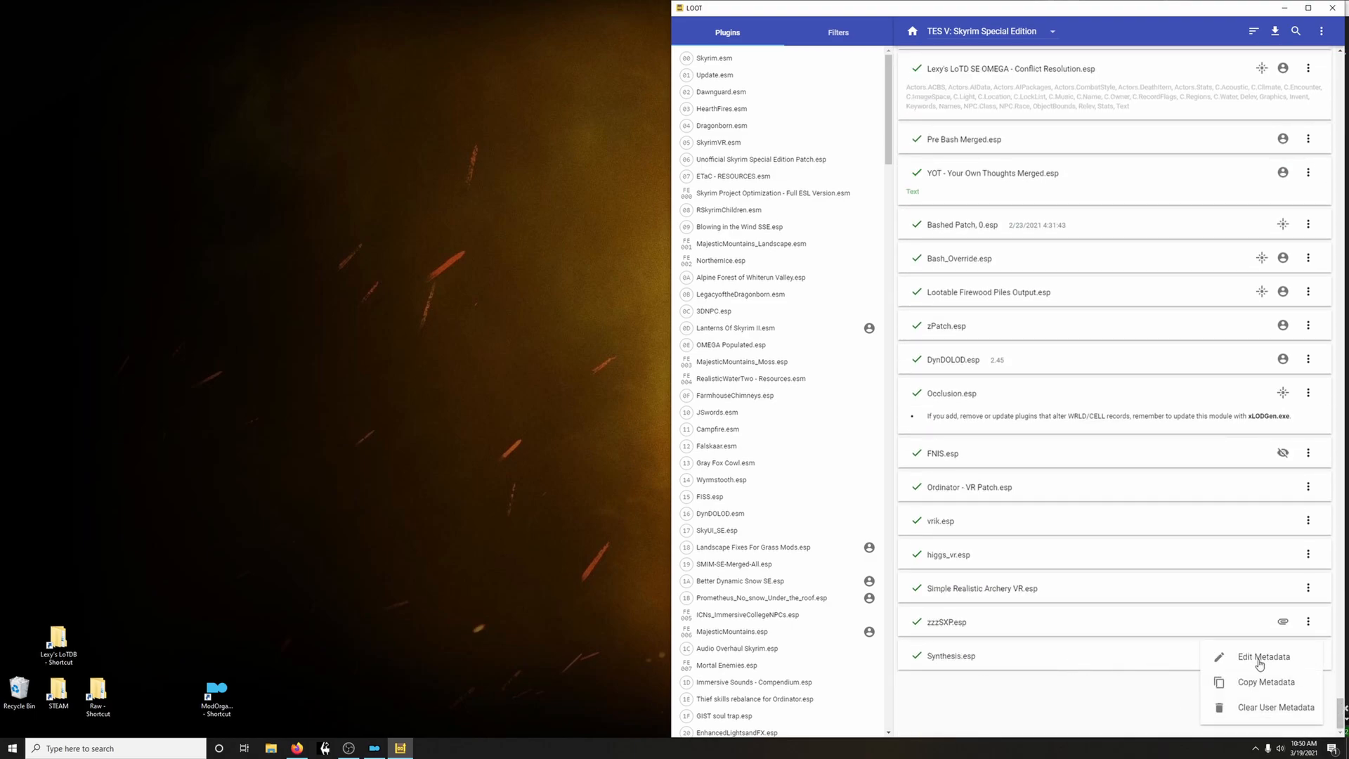
click(1229, 664)
click(977, 641)
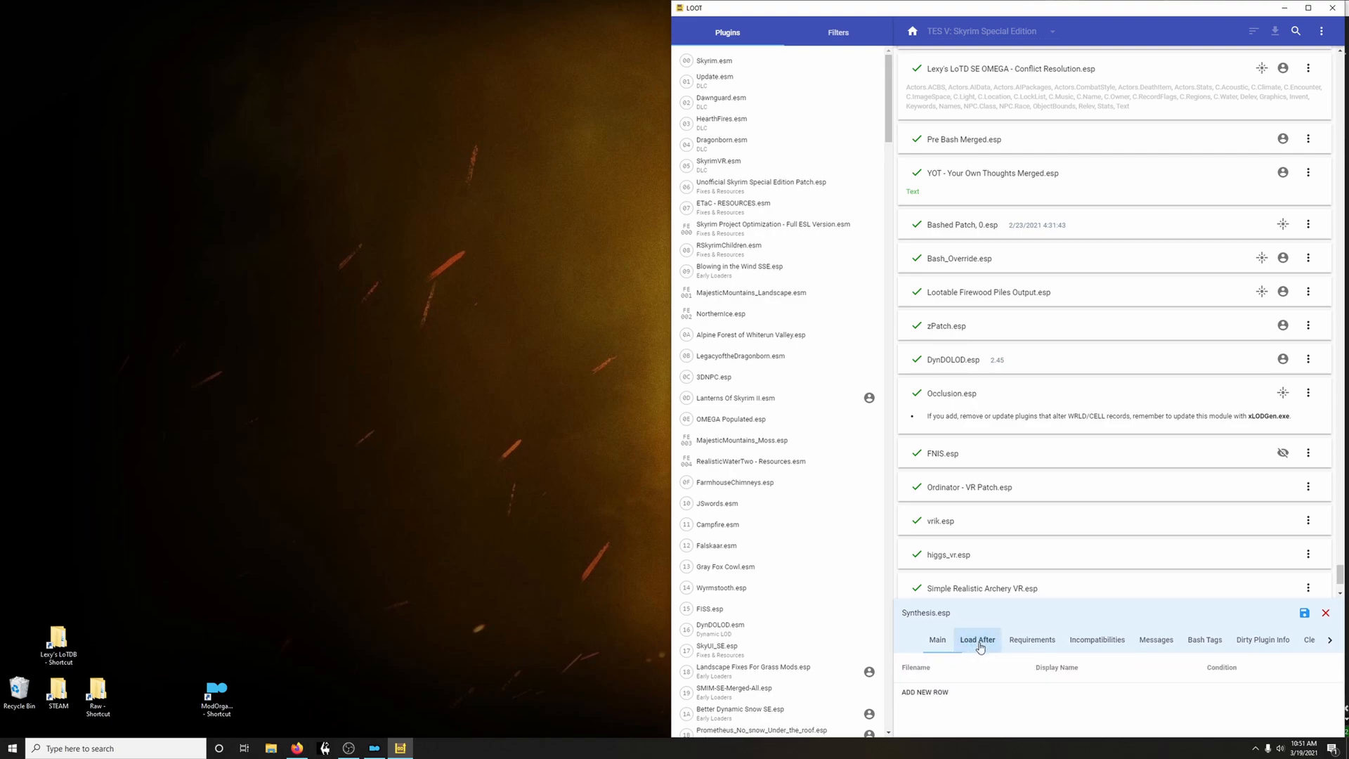
click(926, 694)
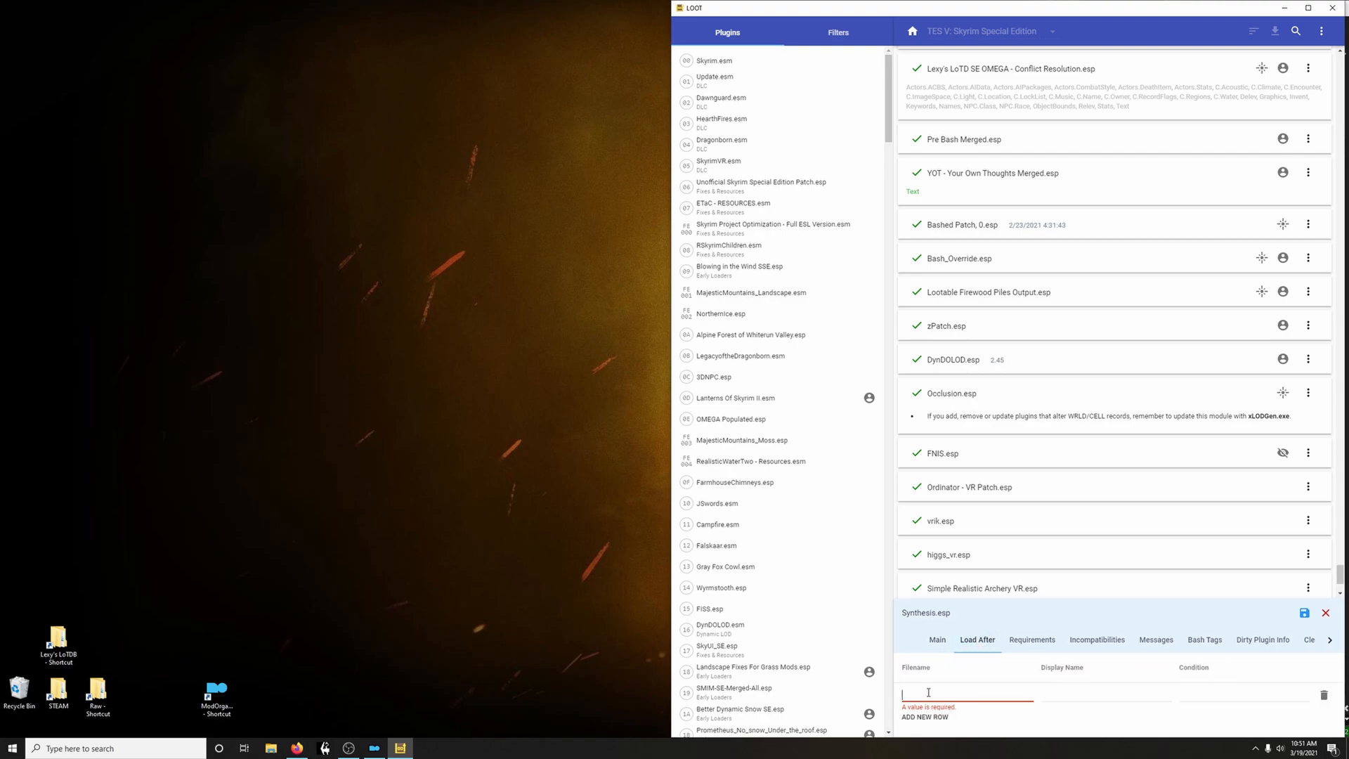
text(occ)
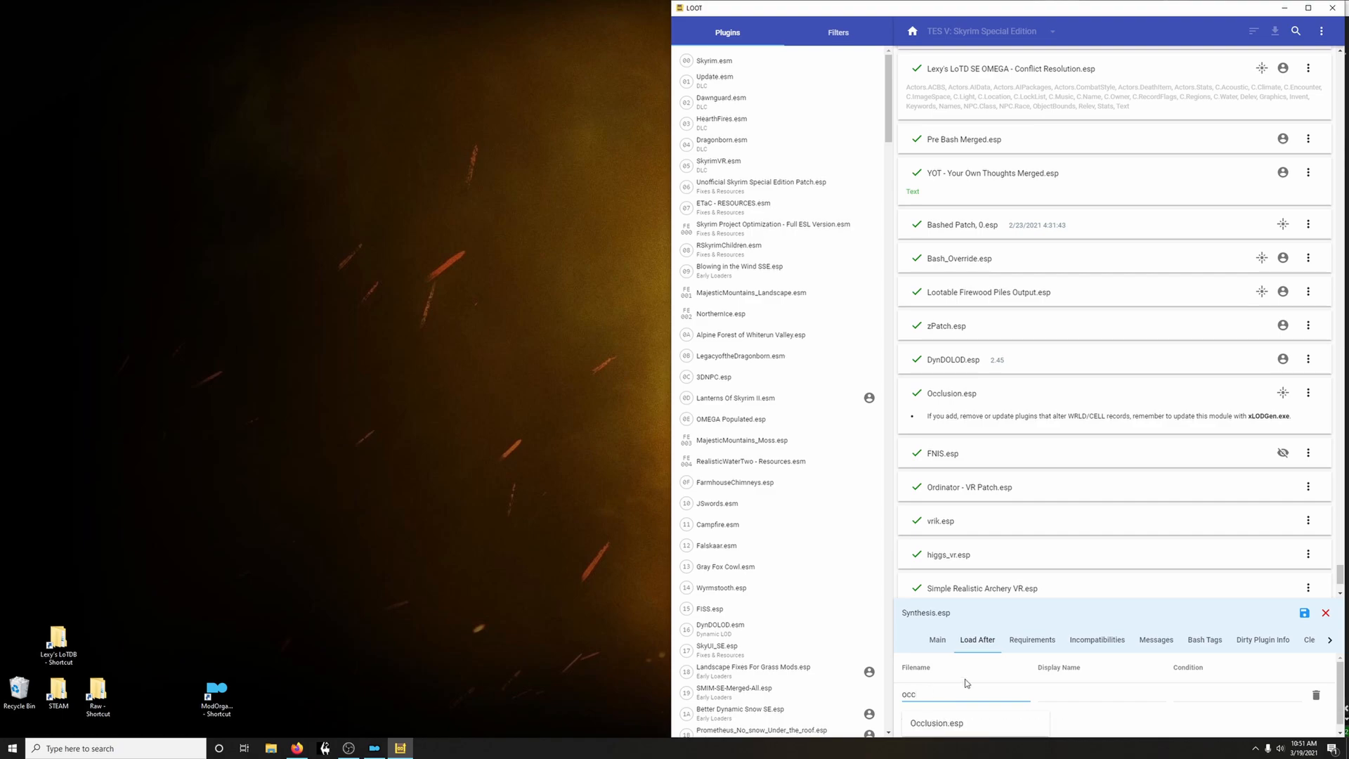
click(942, 723)
click(1303, 613)
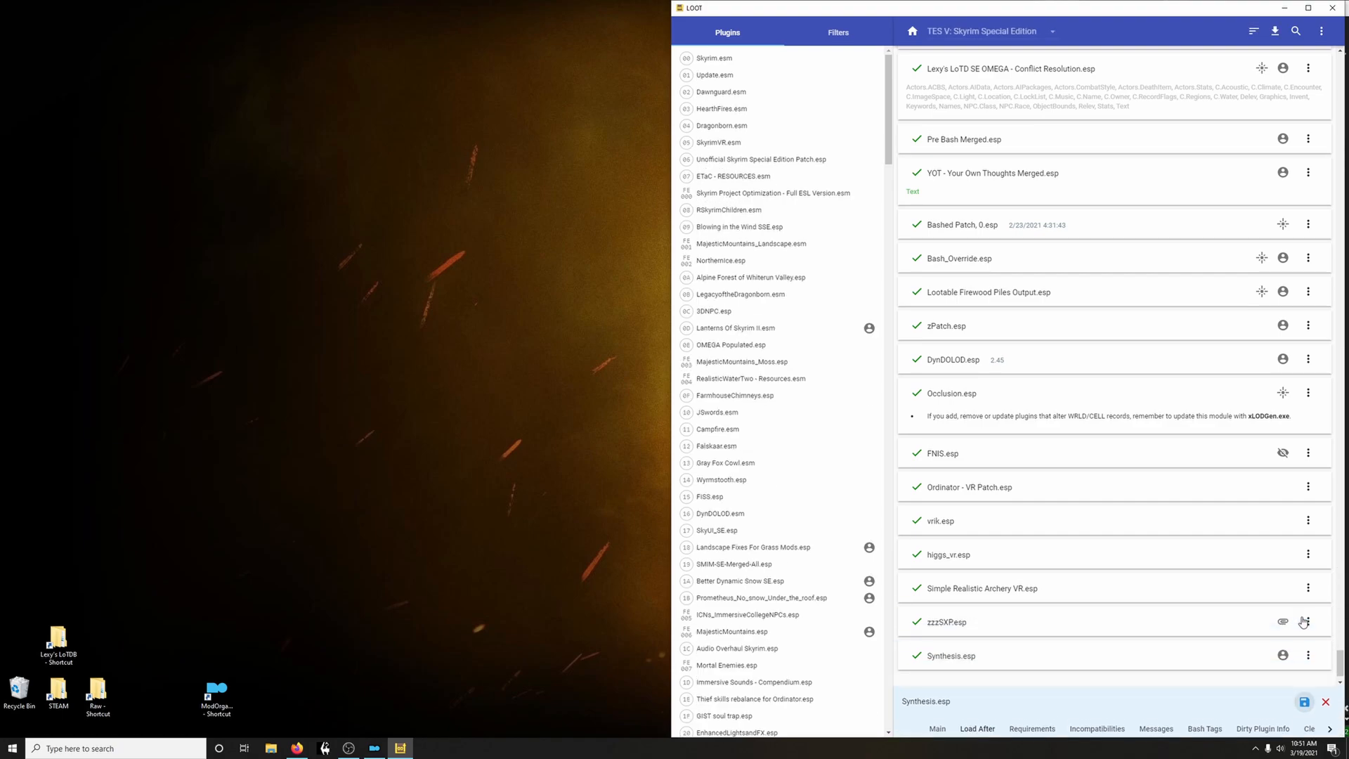
Sort the load order in LOOT, apply the result and return to Mod Organizer
click(1252, 30)
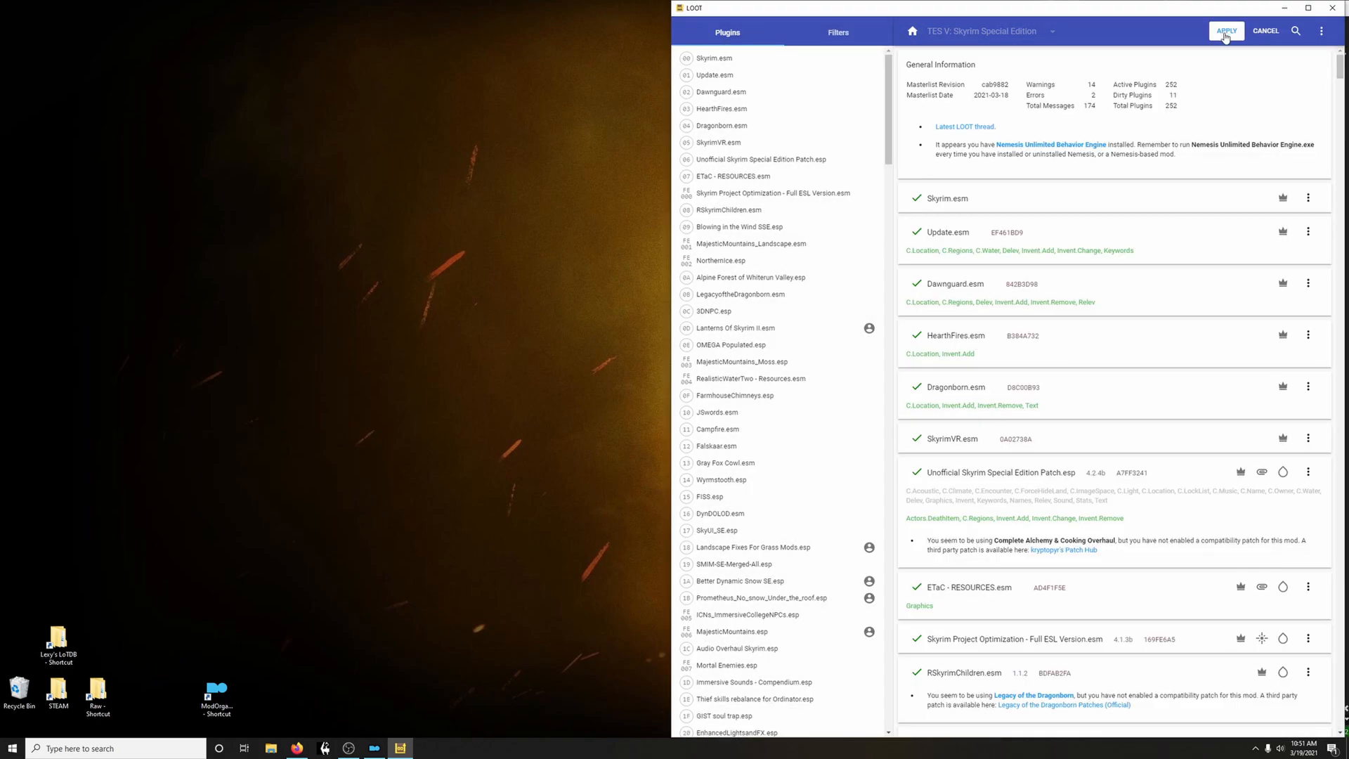
click(1331, 8)
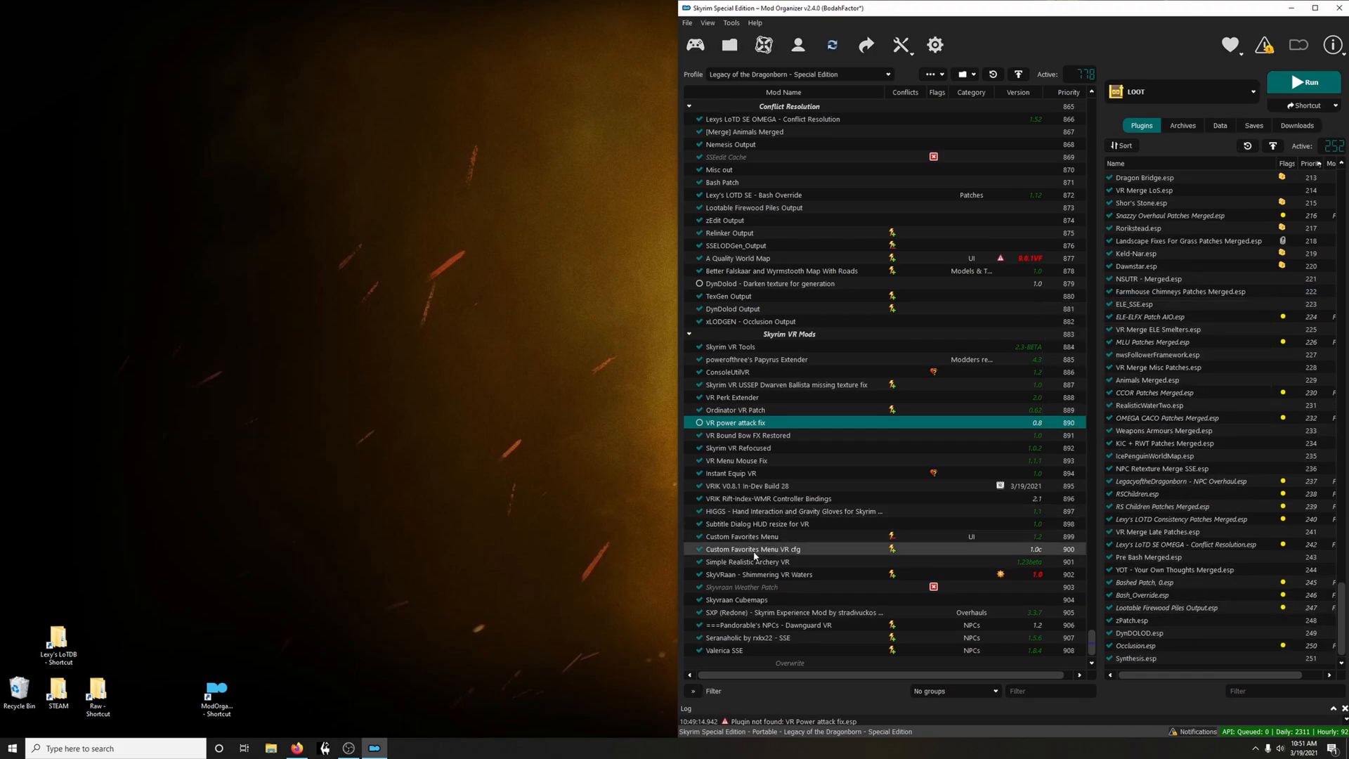
Locate Simple Realistic Archery VR.esp in the plugin list and move it further down the load order
click(732, 563)
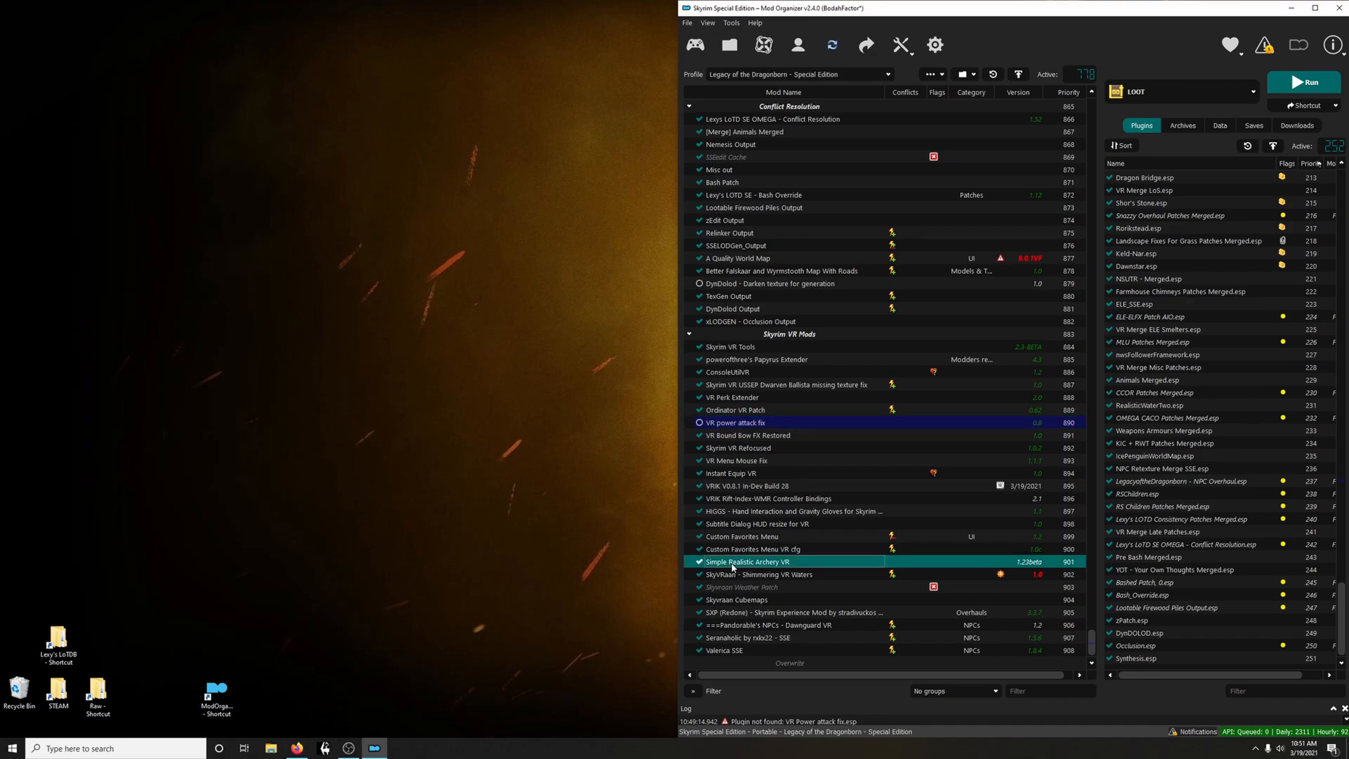
scroll(1194, 618, up, 20)
scroll(1232, 410, up, 2)
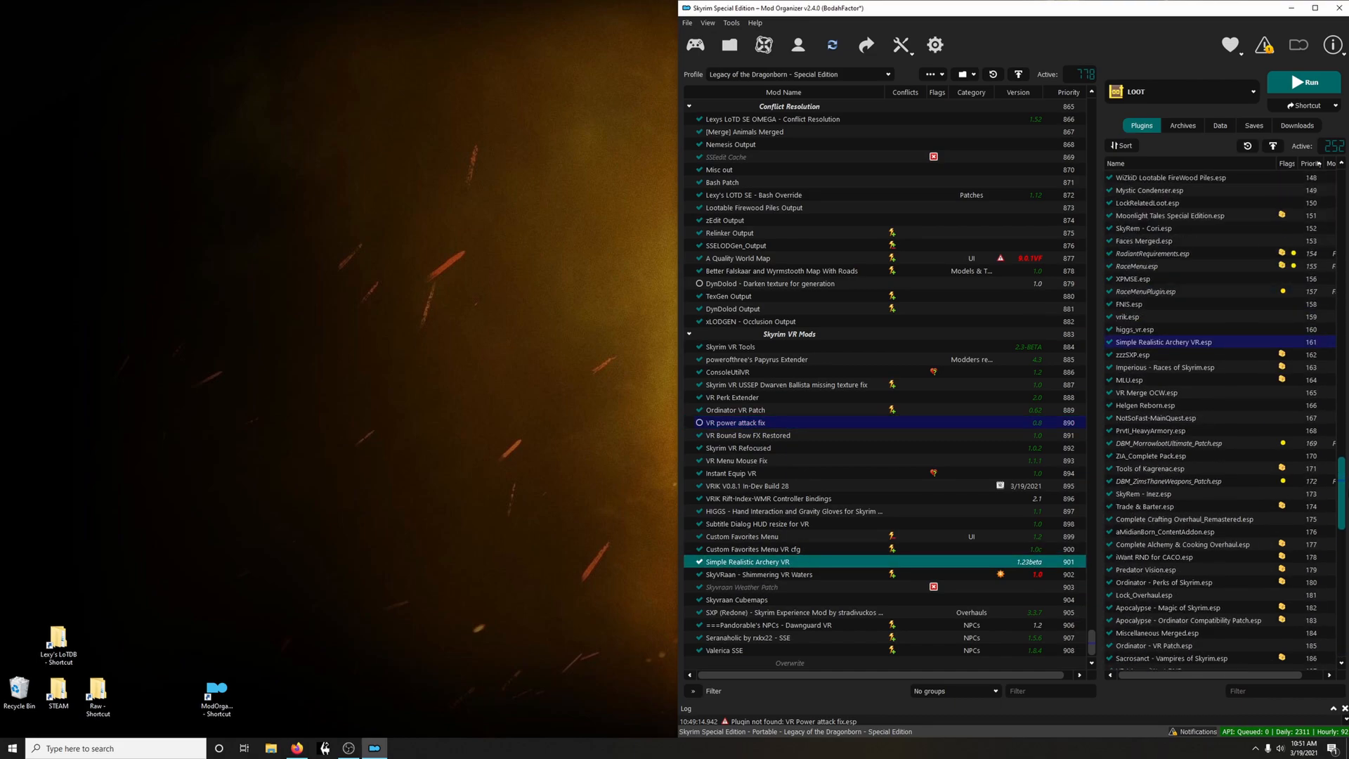
mouse_move(1142, 345)
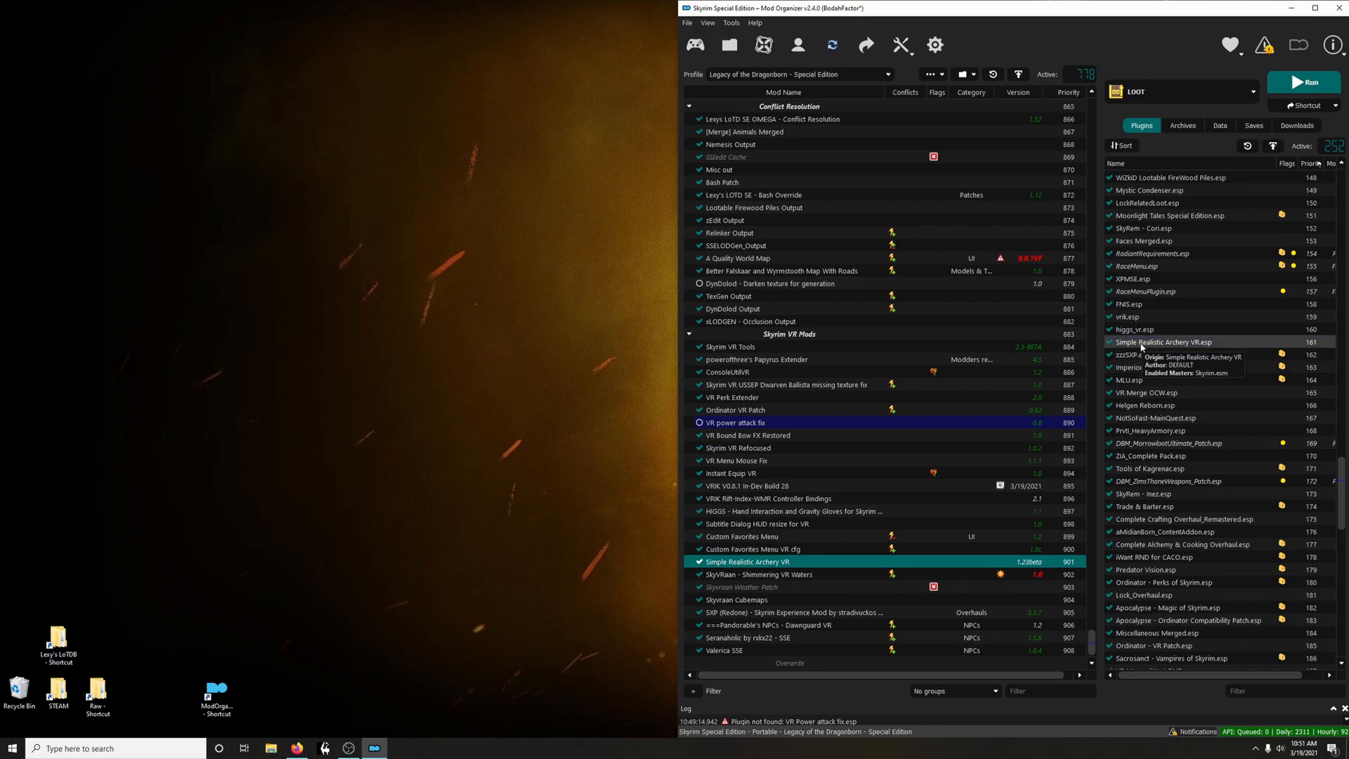
drag(1141, 345, 1171, 532)
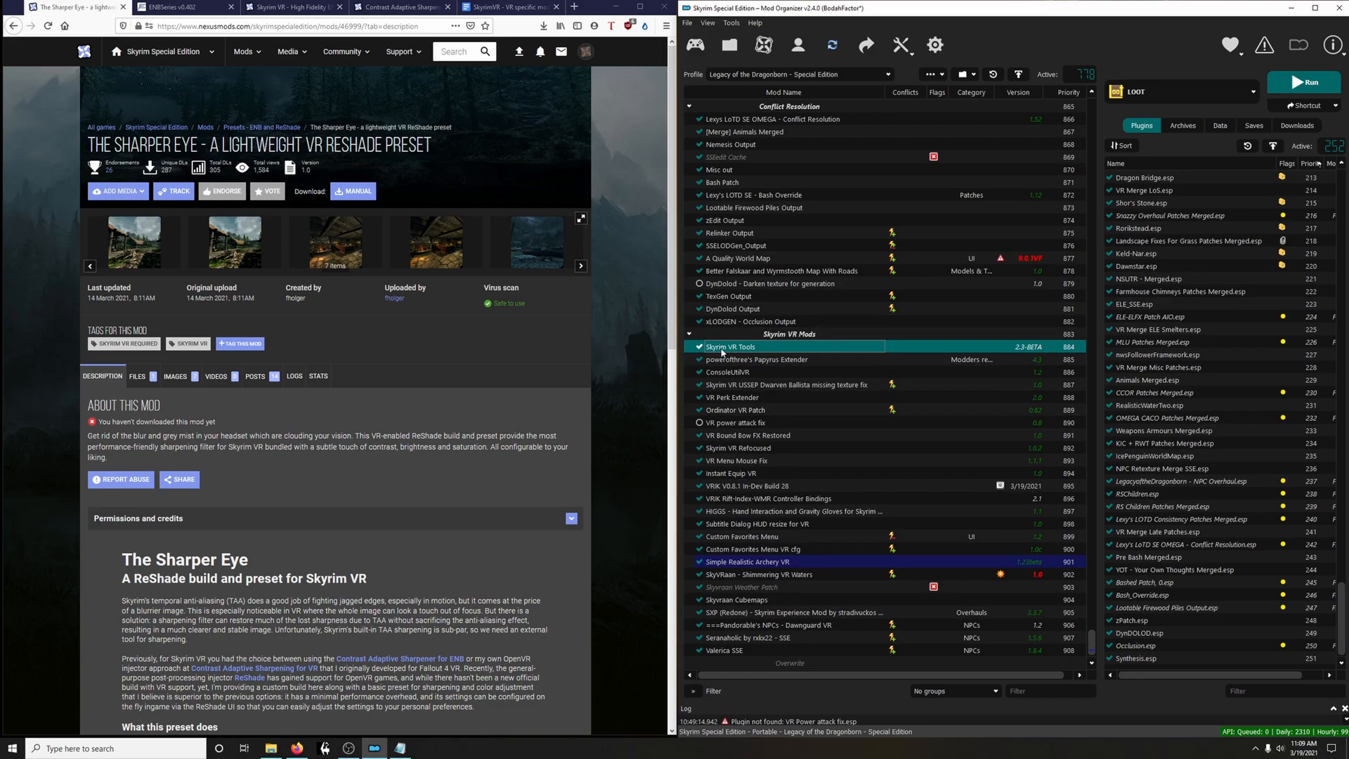
Download The Sharper Eye 1.0 manually from its Nexus Mods page and open the folder containing the saved archive
click(146, 379)
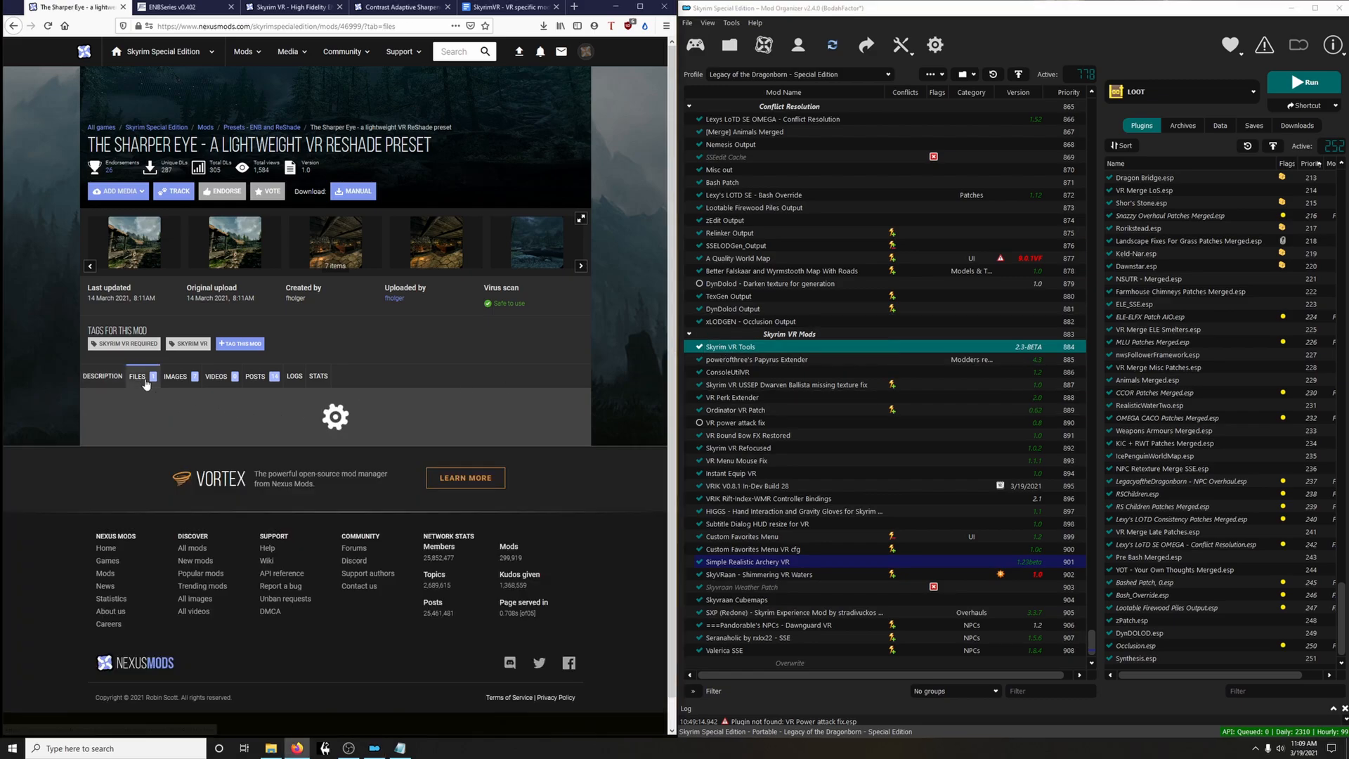
click(196, 527)
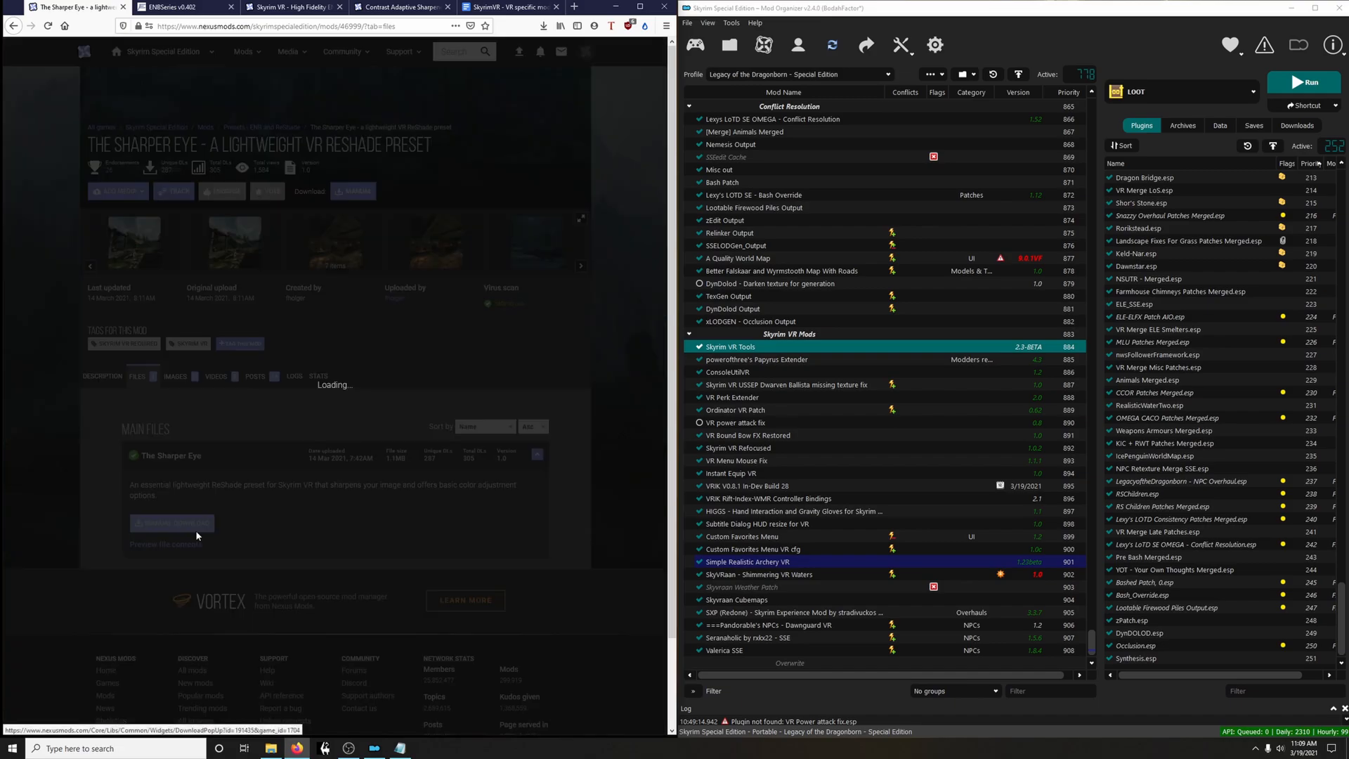
click(569, 333)
click(589, 289)
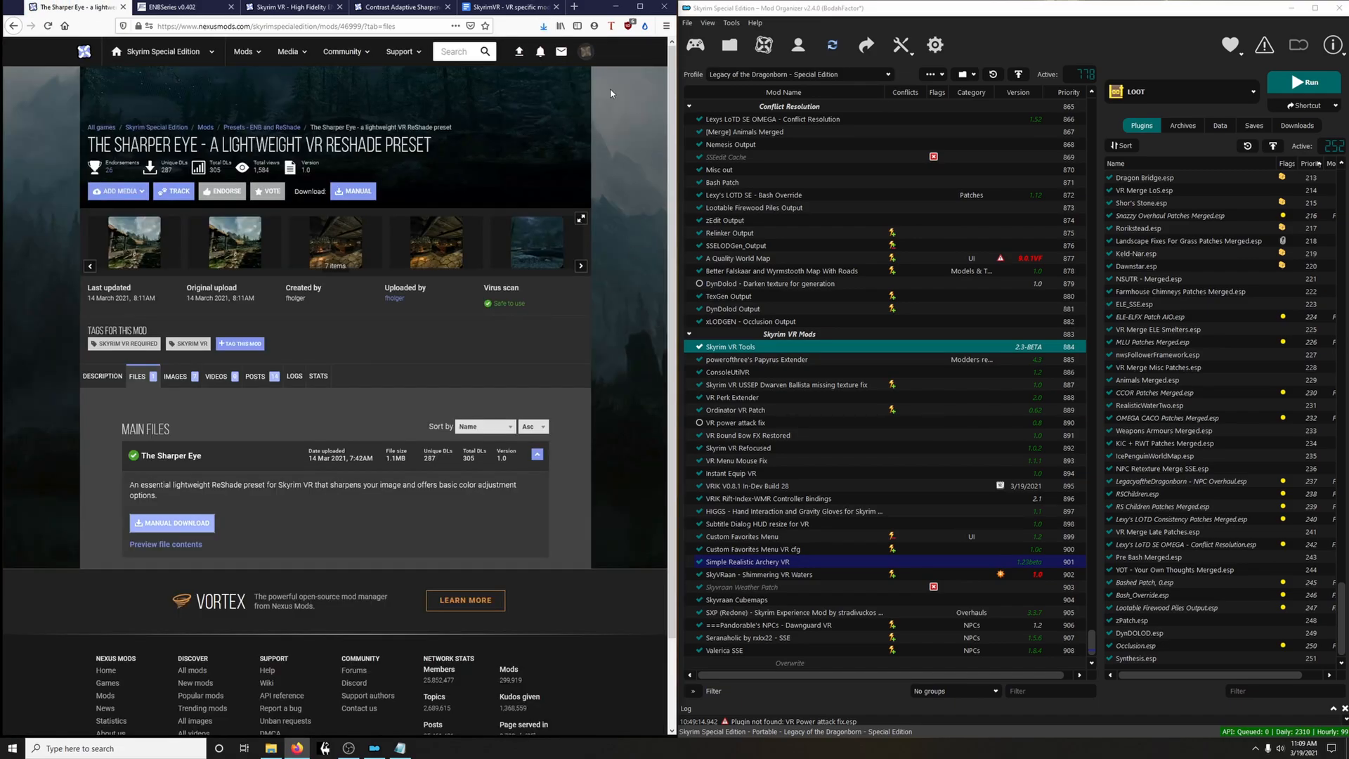
click(543, 26)
click(538, 56)
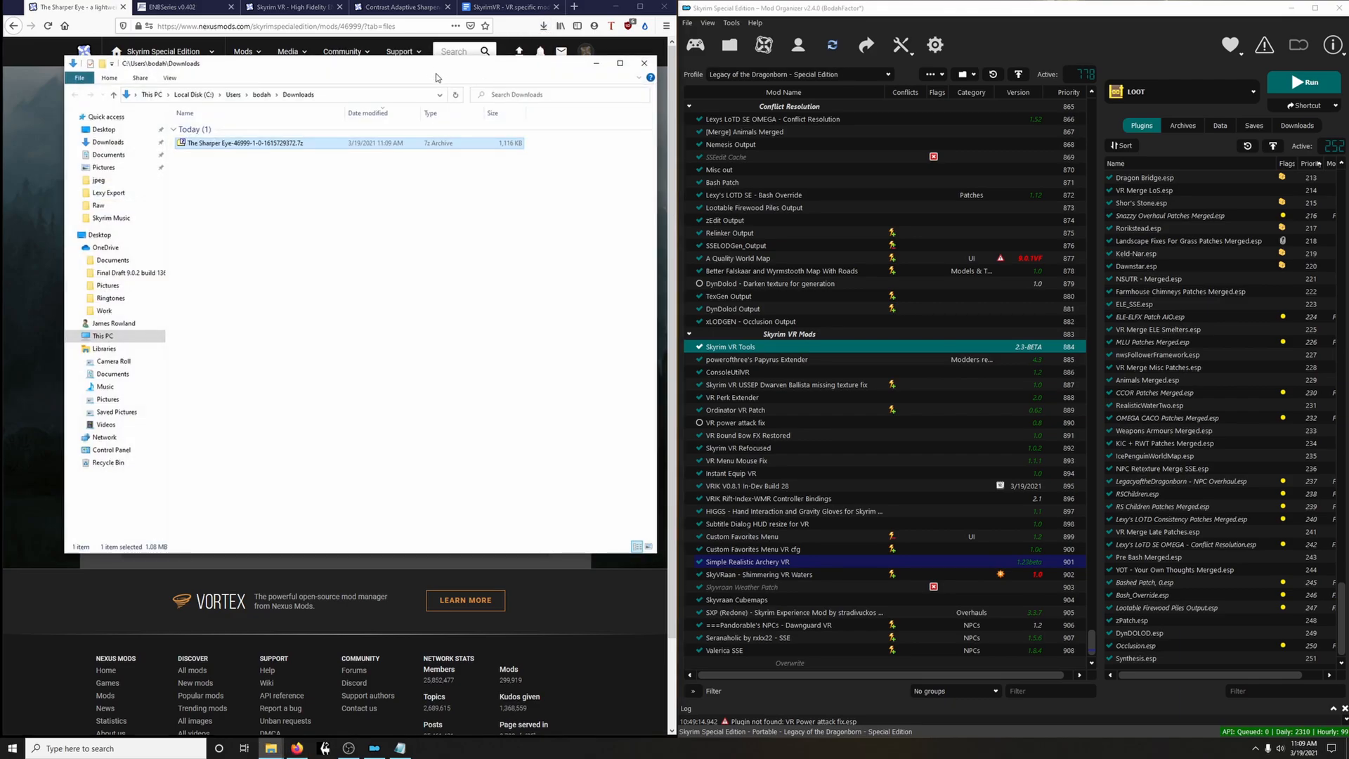
Copy the full contents of The Sharper Eye archive into the SkyrimVR folder under steamapps\common, then close the file windows
drag(538, 58, 1121, 89)
click(615, 7)
double_click(58, 699)
drag(972, 101, 325, 76)
double_click(836, 175)
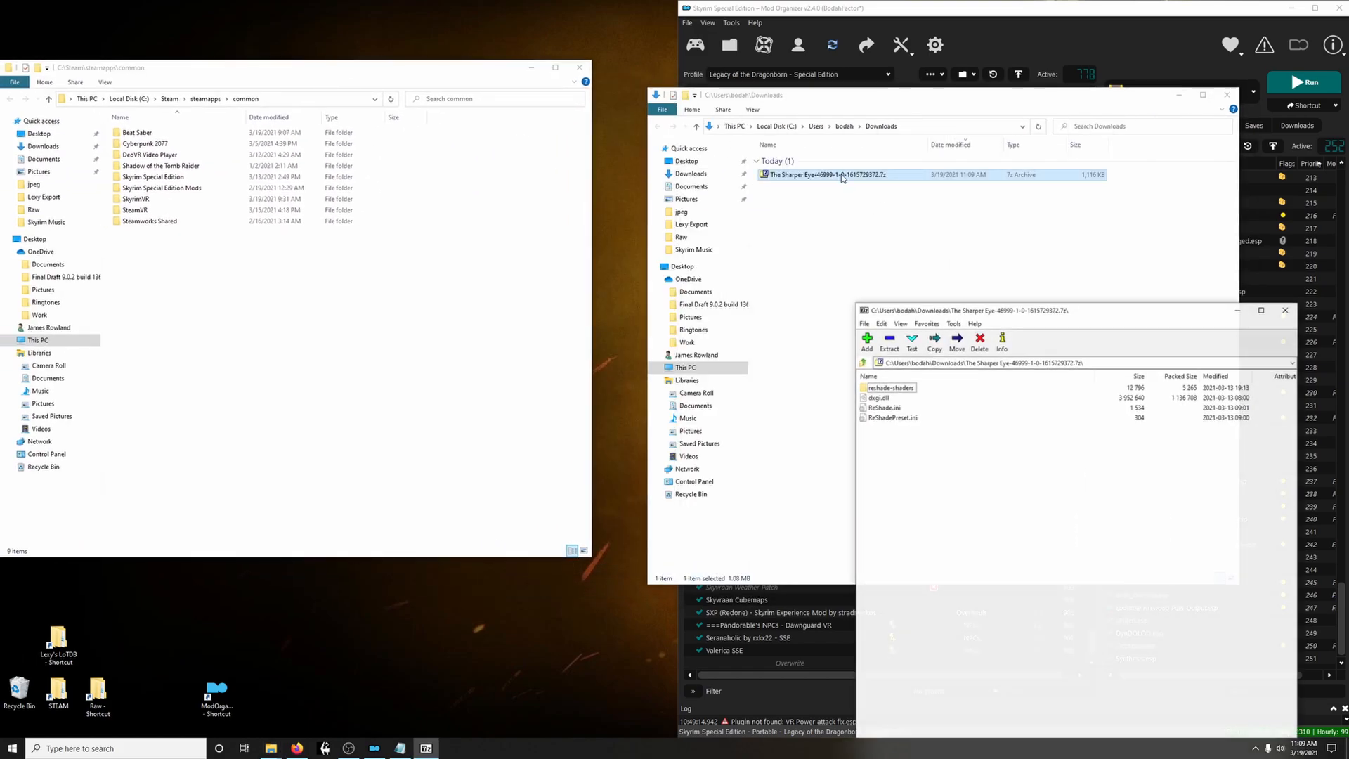
drag(897, 451, 151, 200)
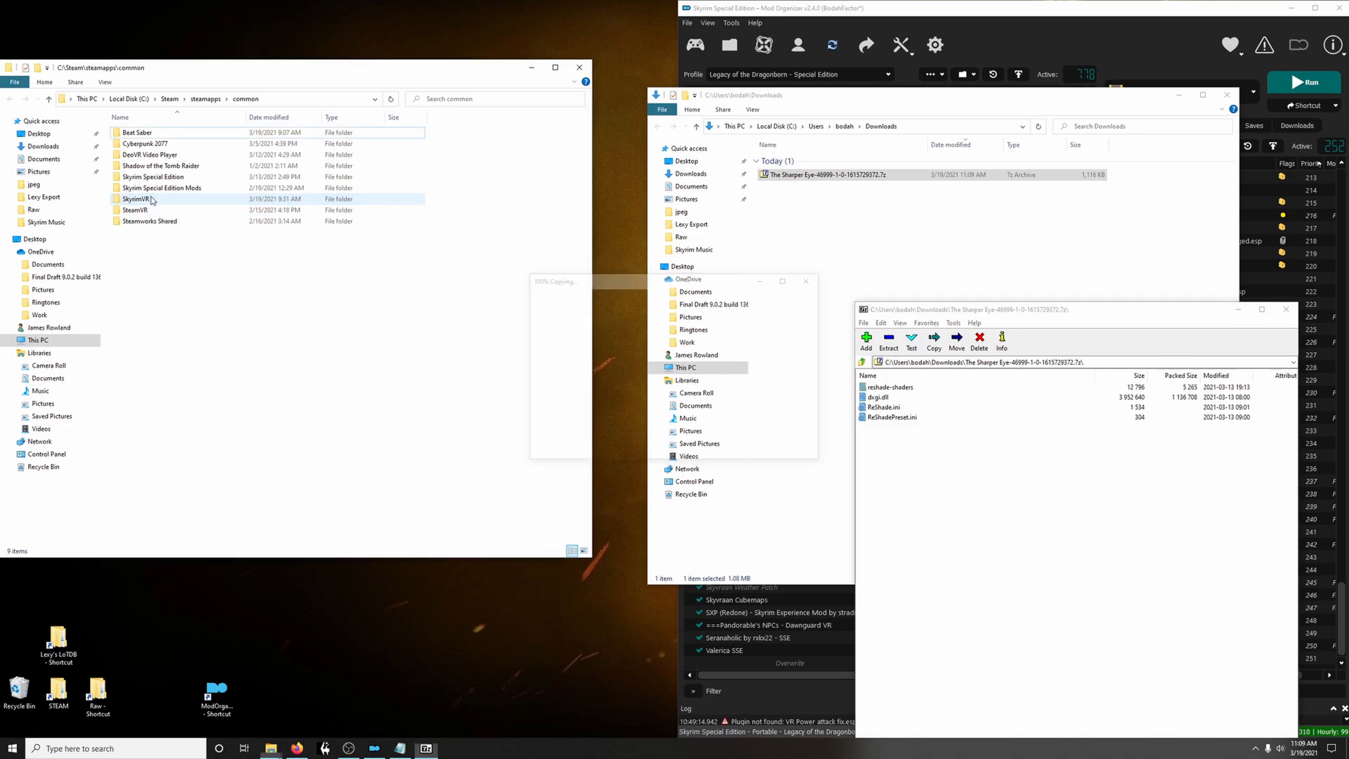
click(1285, 309)
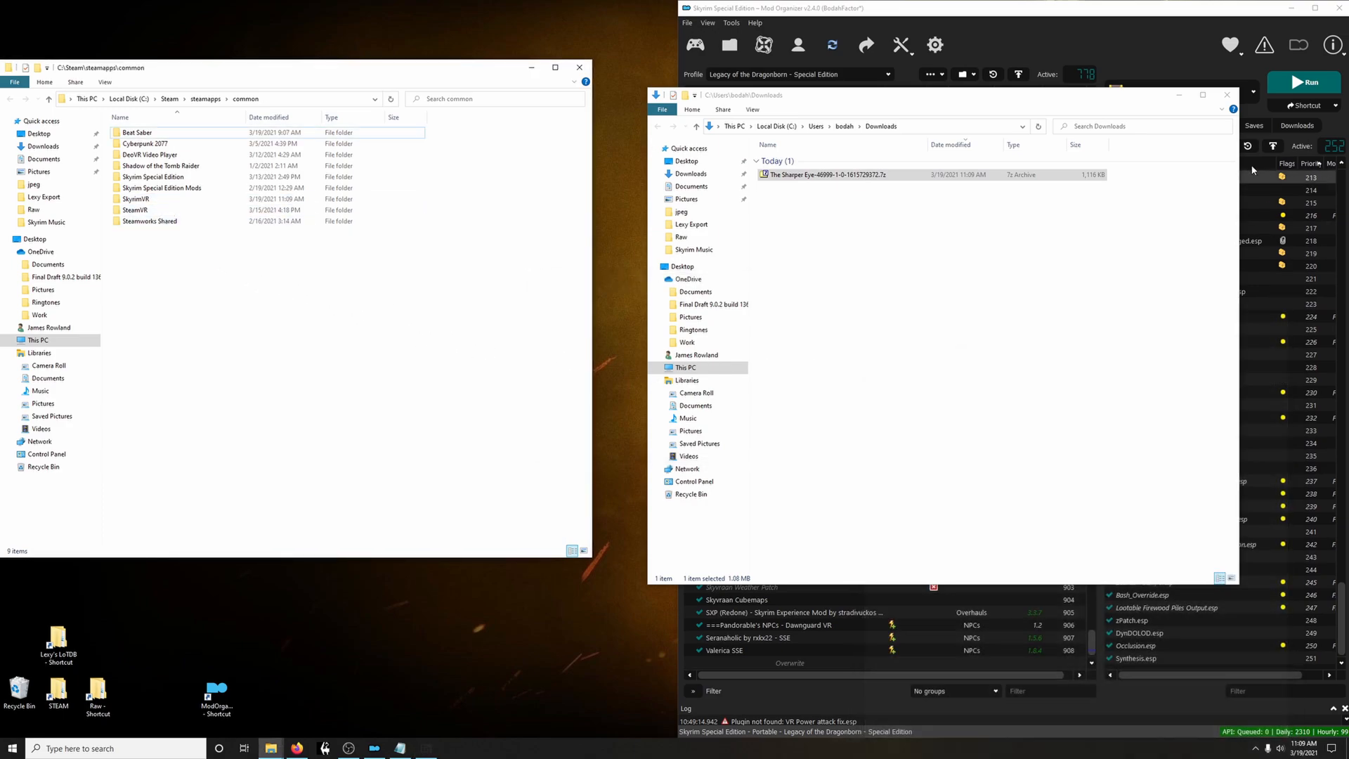
click(1226, 95)
click(579, 68)
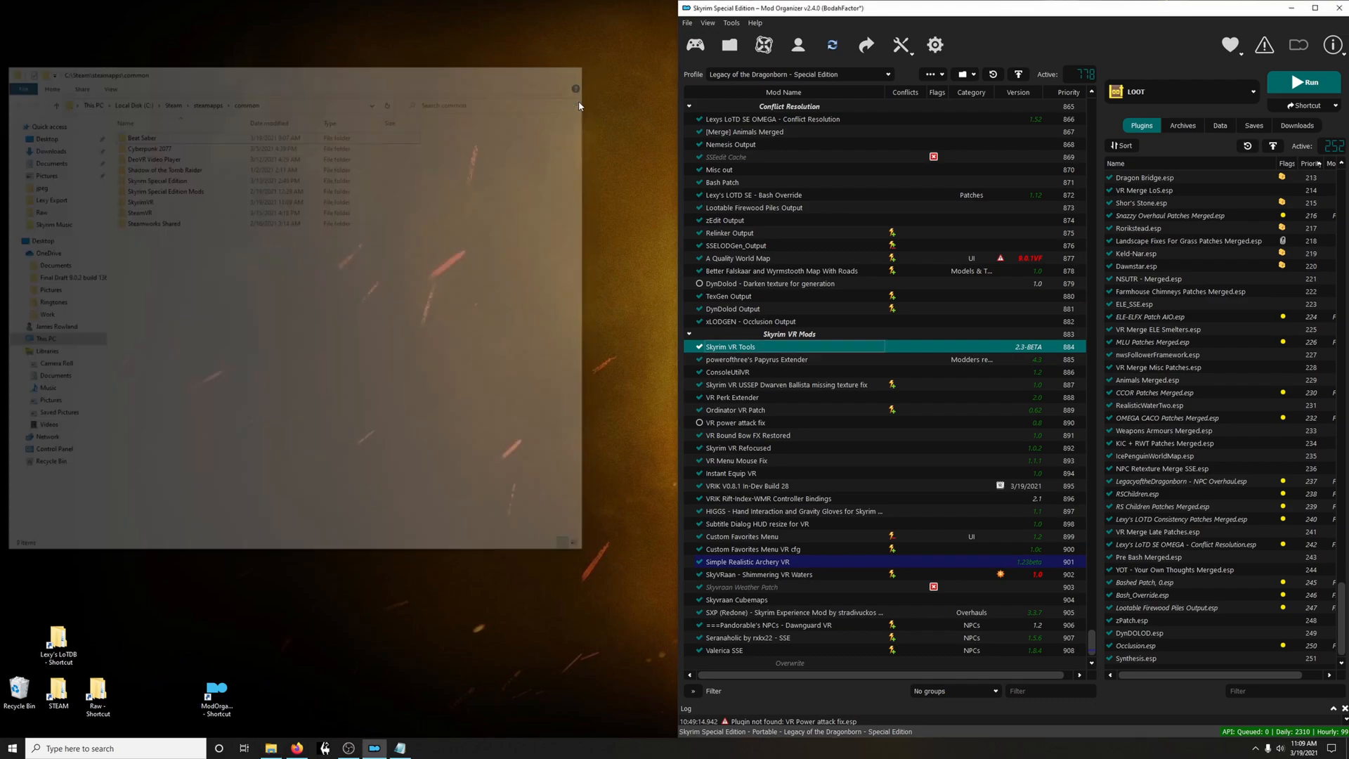
Review The Sharper Eye's description page in the browser for its installation and in-game adjustment instructions
click(296, 747)
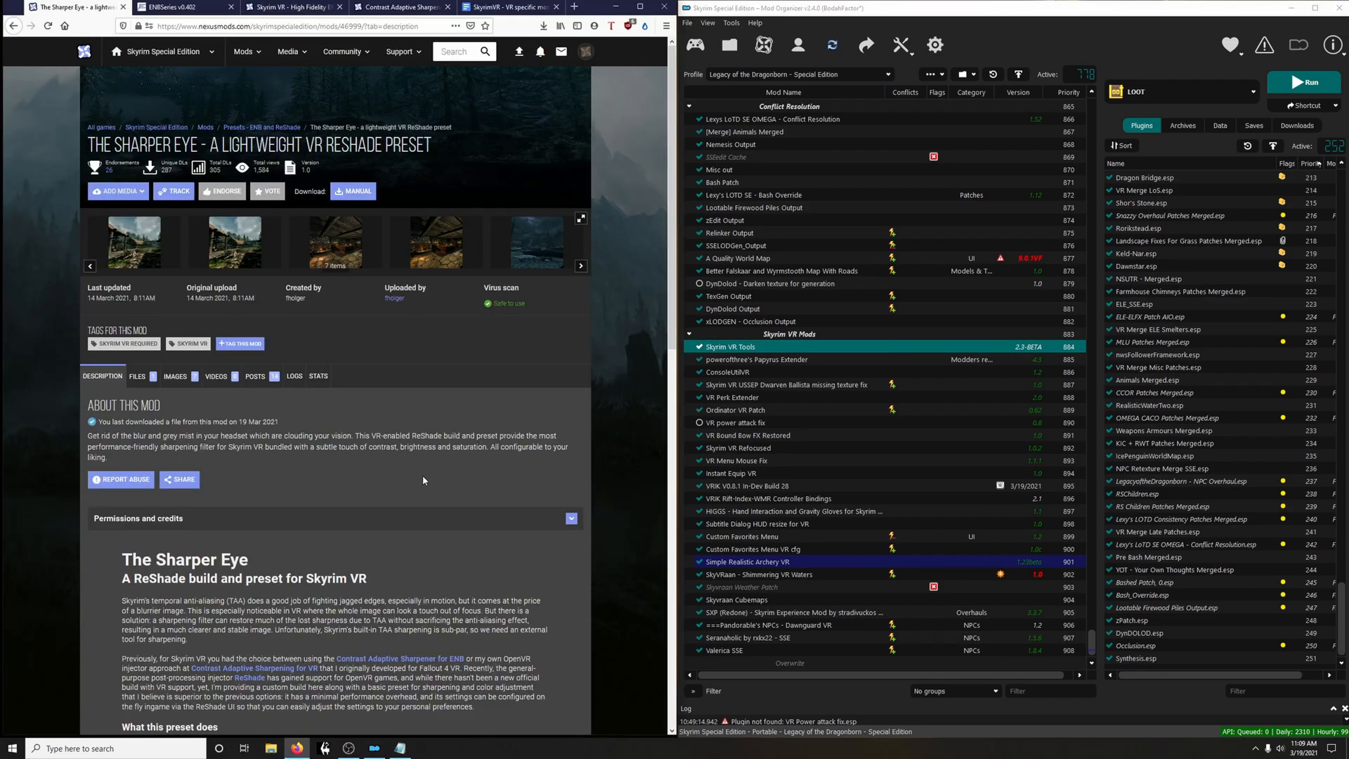
scroll(423, 478, down, 3)
scroll(409, 471, down, 5)
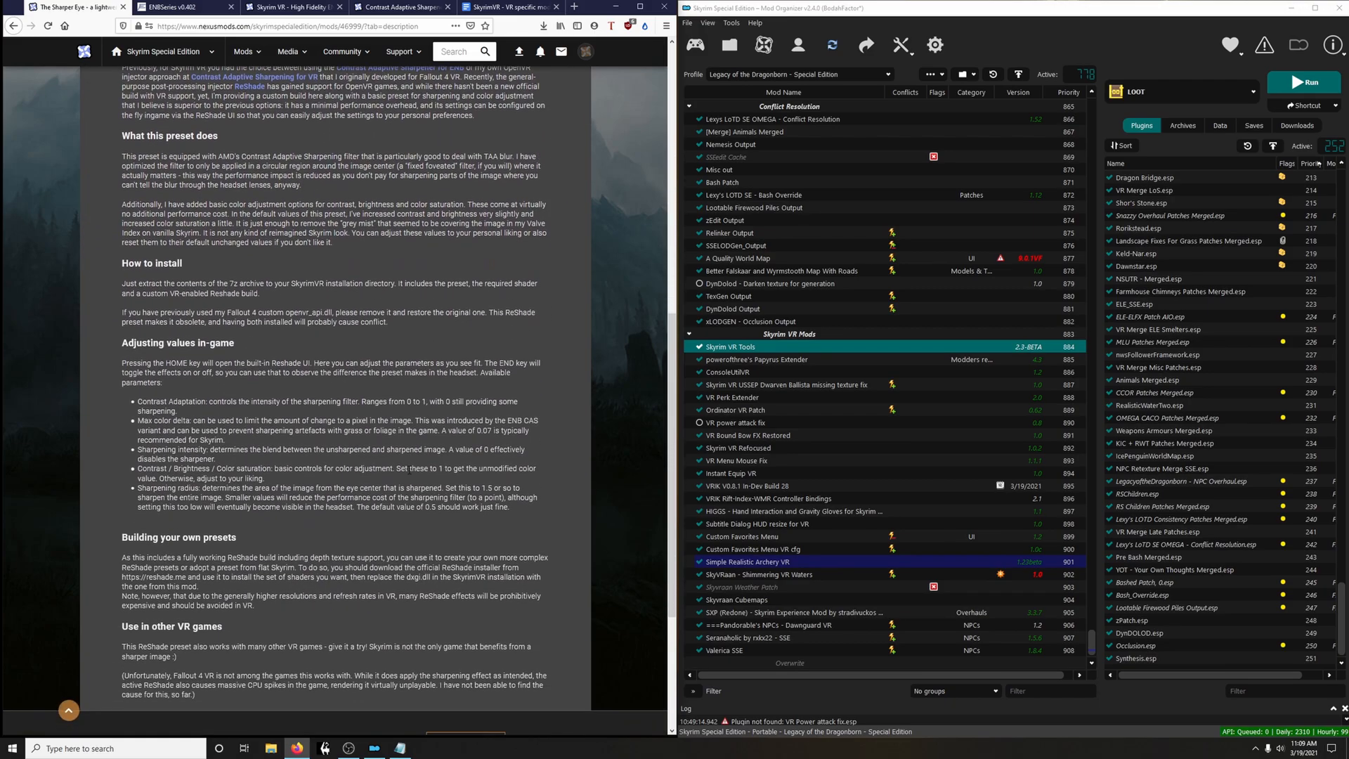
scroll(224, 325, up, 10)
scroll(224, 325, down, 11)
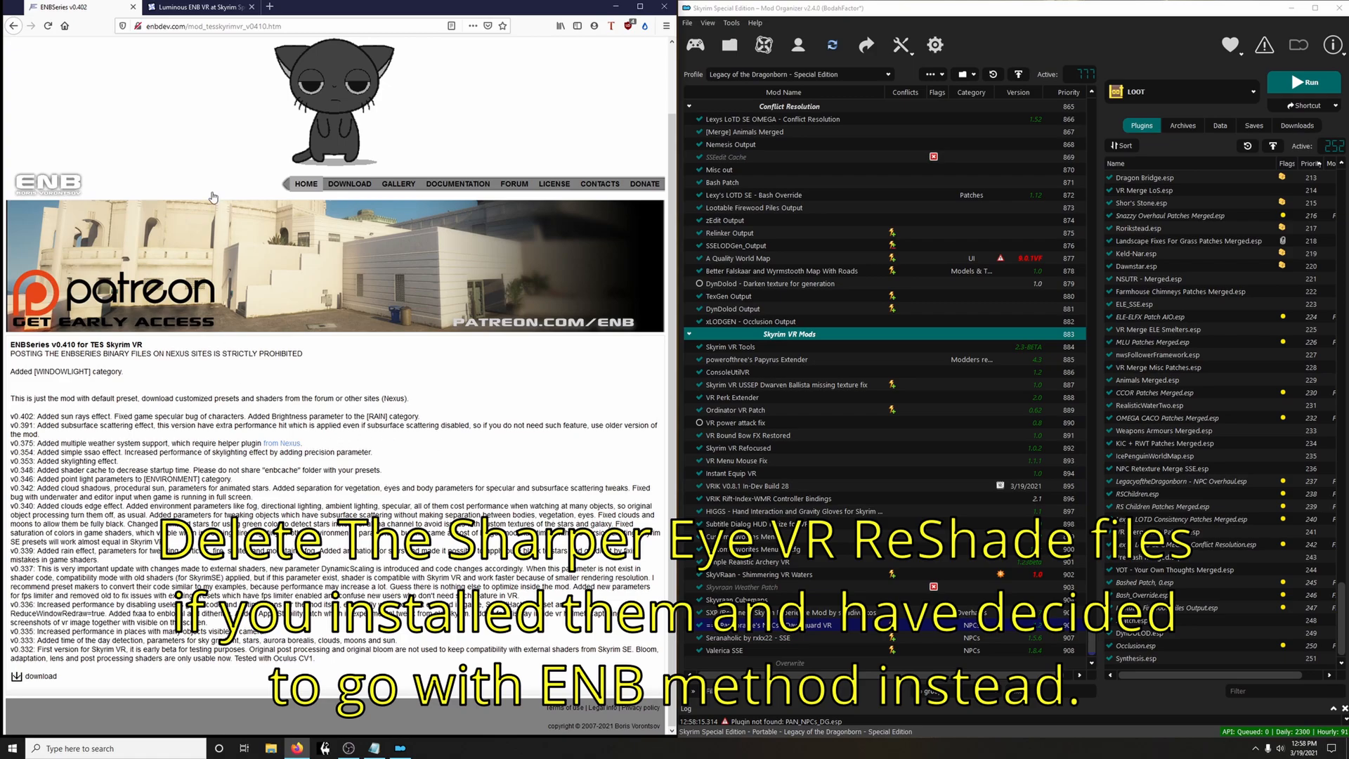
Download enbseries_skyrimvr_v0410.zip from the ENBSeries site and open the folder where it was saved
key(ctrl+Tab)
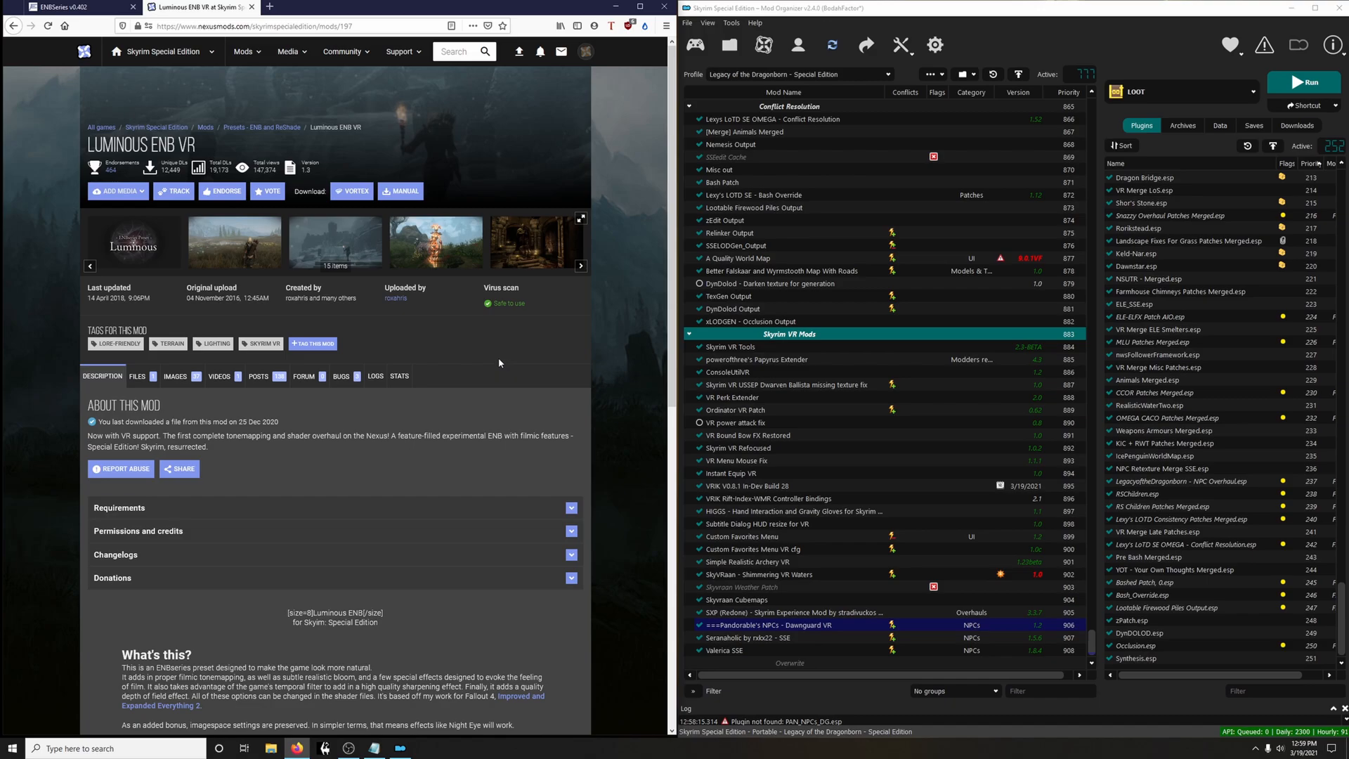
click(71, 9)
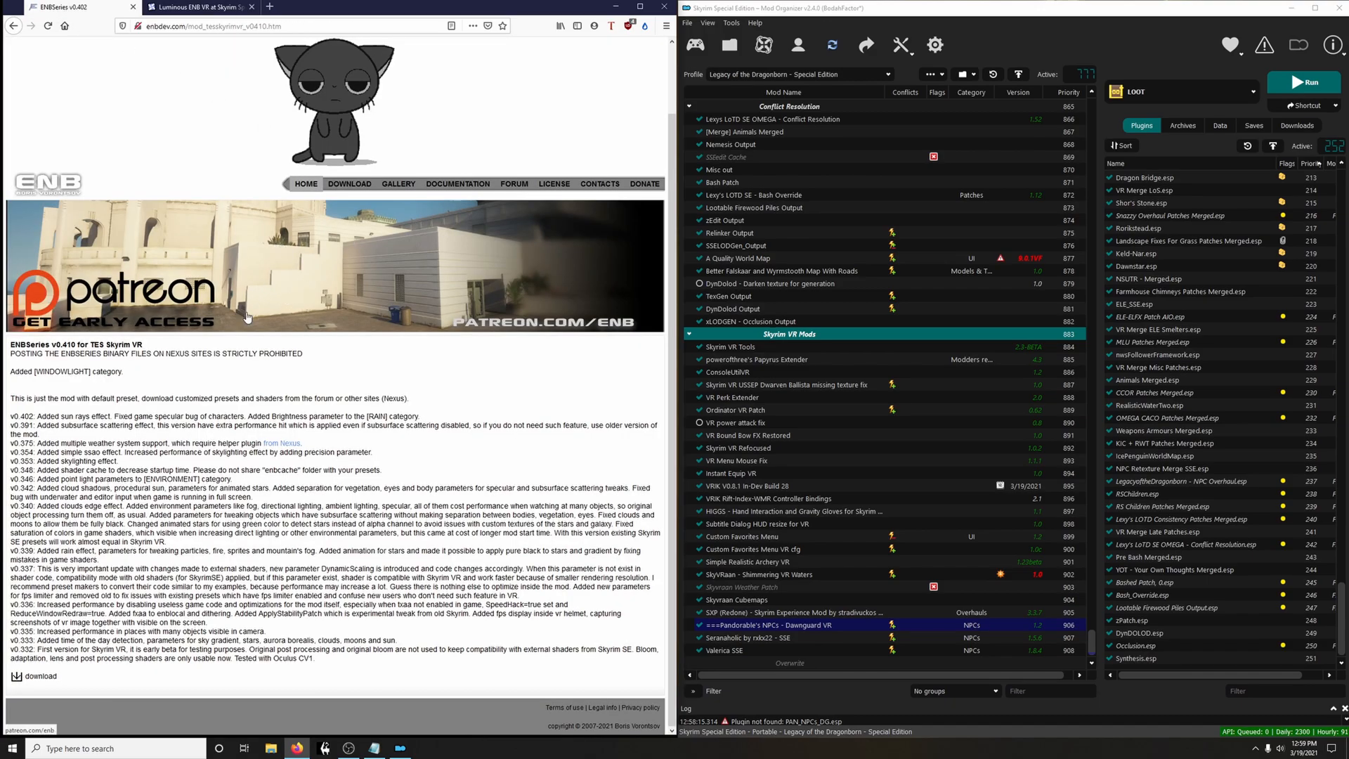
click(23, 674)
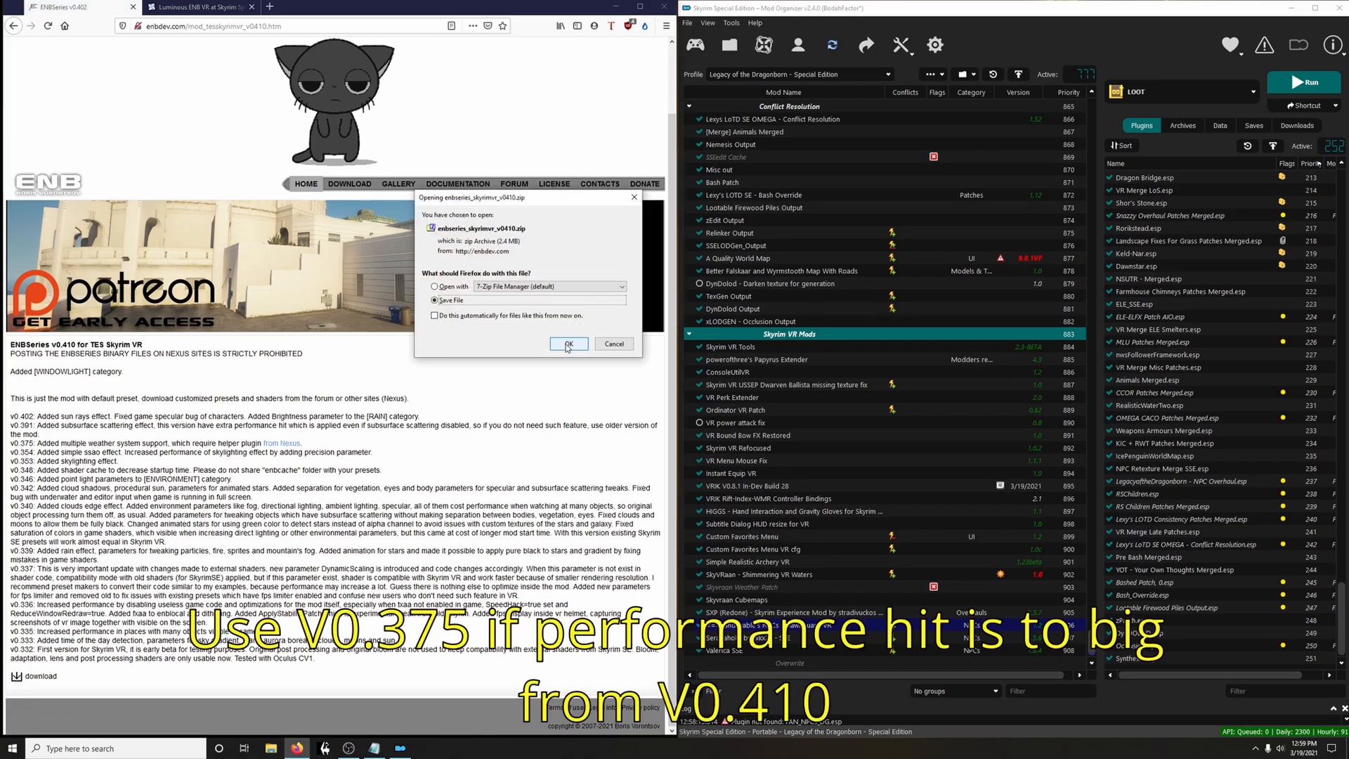
click(568, 344)
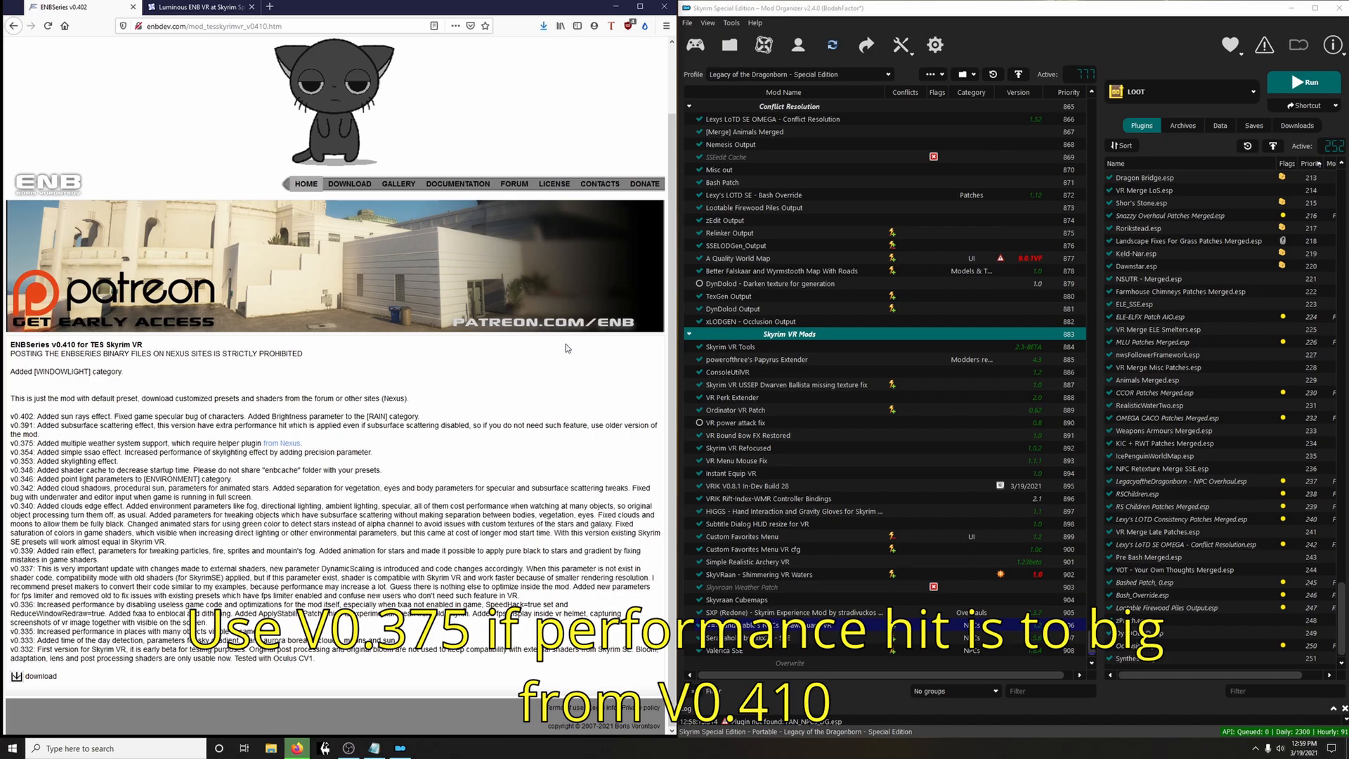
click(541, 28)
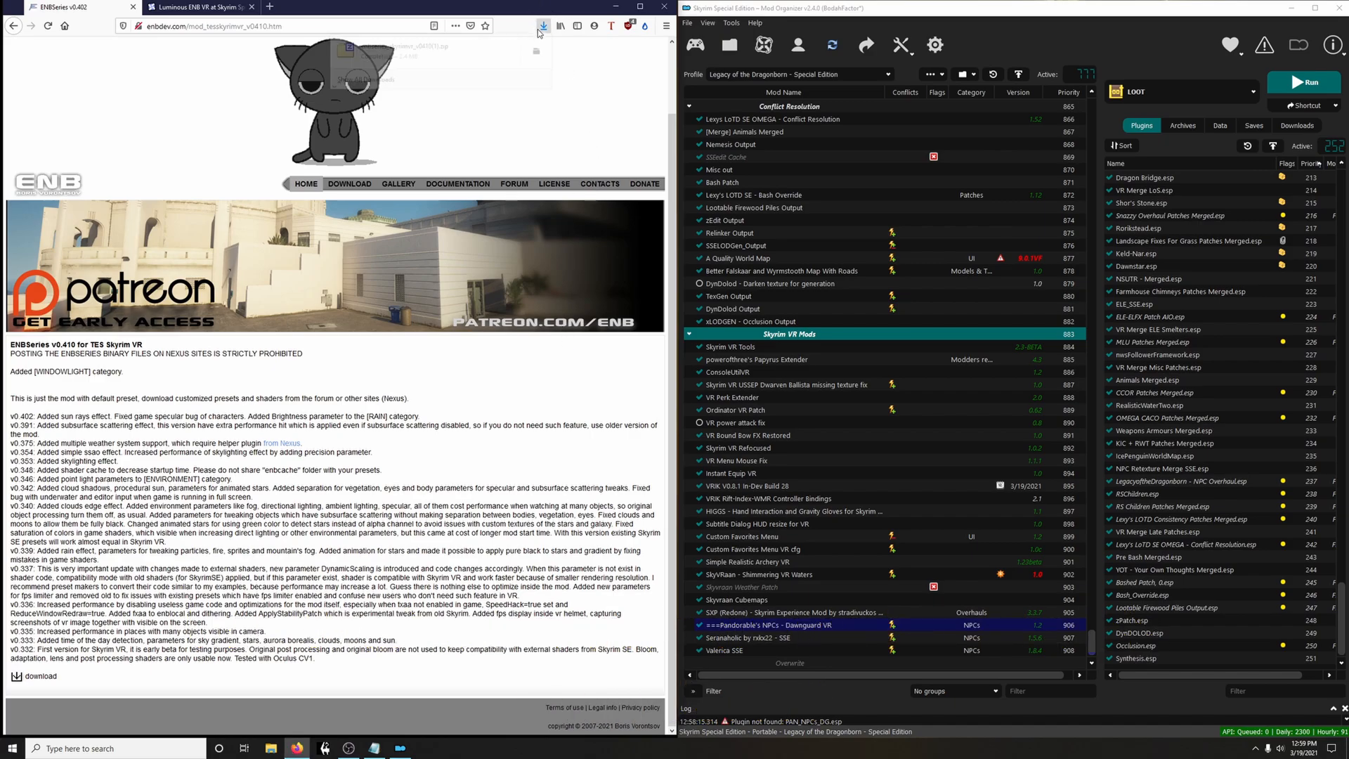
click(536, 50)
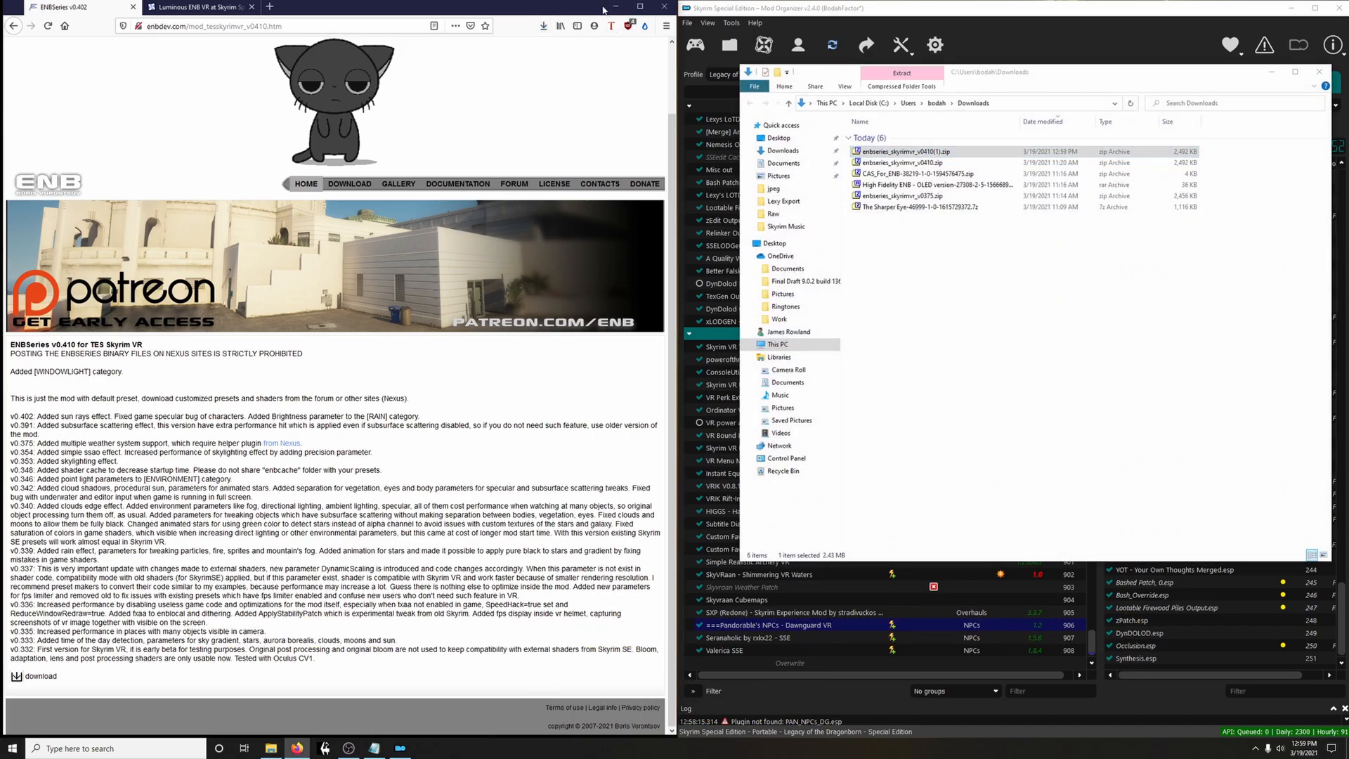
Copy d3d11.dll and d3dcompiler_46e.dll from the ENB archive's WrapperVersion folder into the SkyrimVR game folder, then close the file windows
click(604, 9)
click(62, 690)
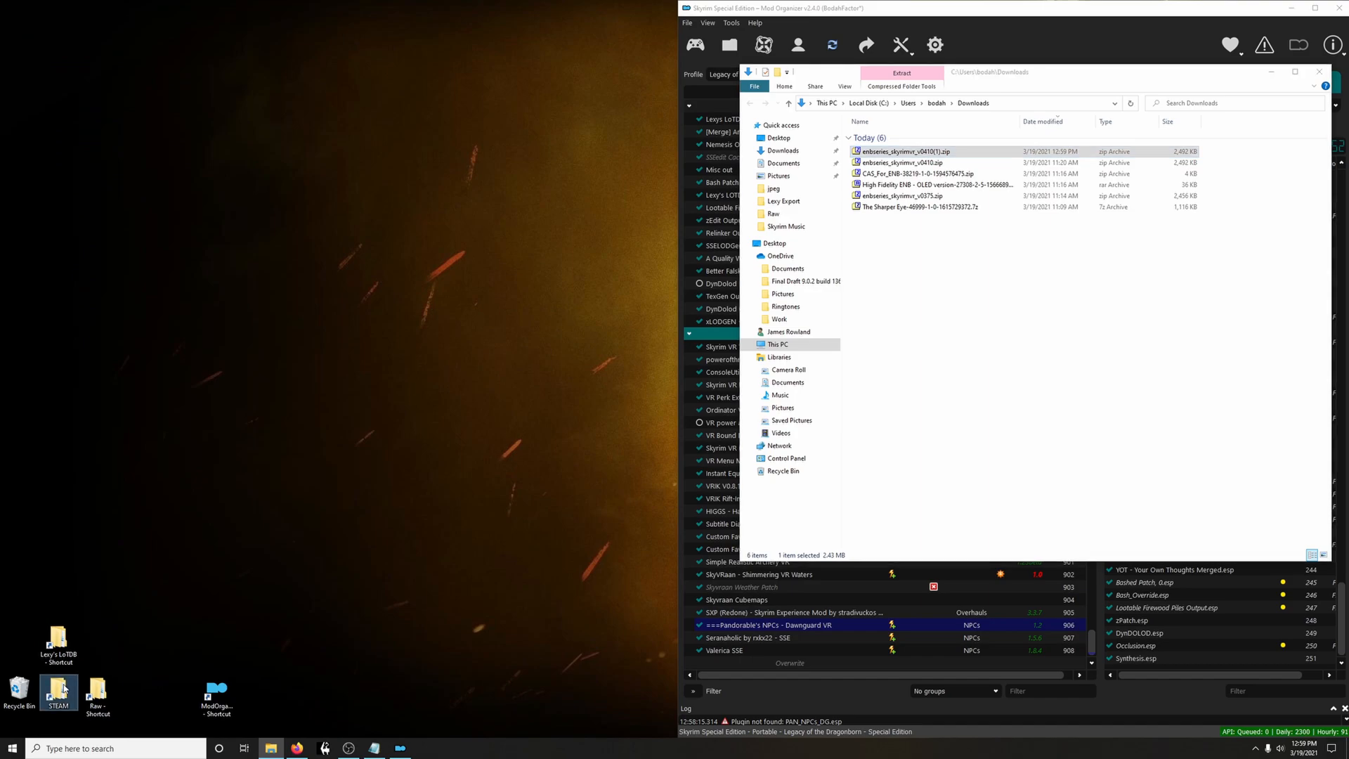
double_click(62, 690)
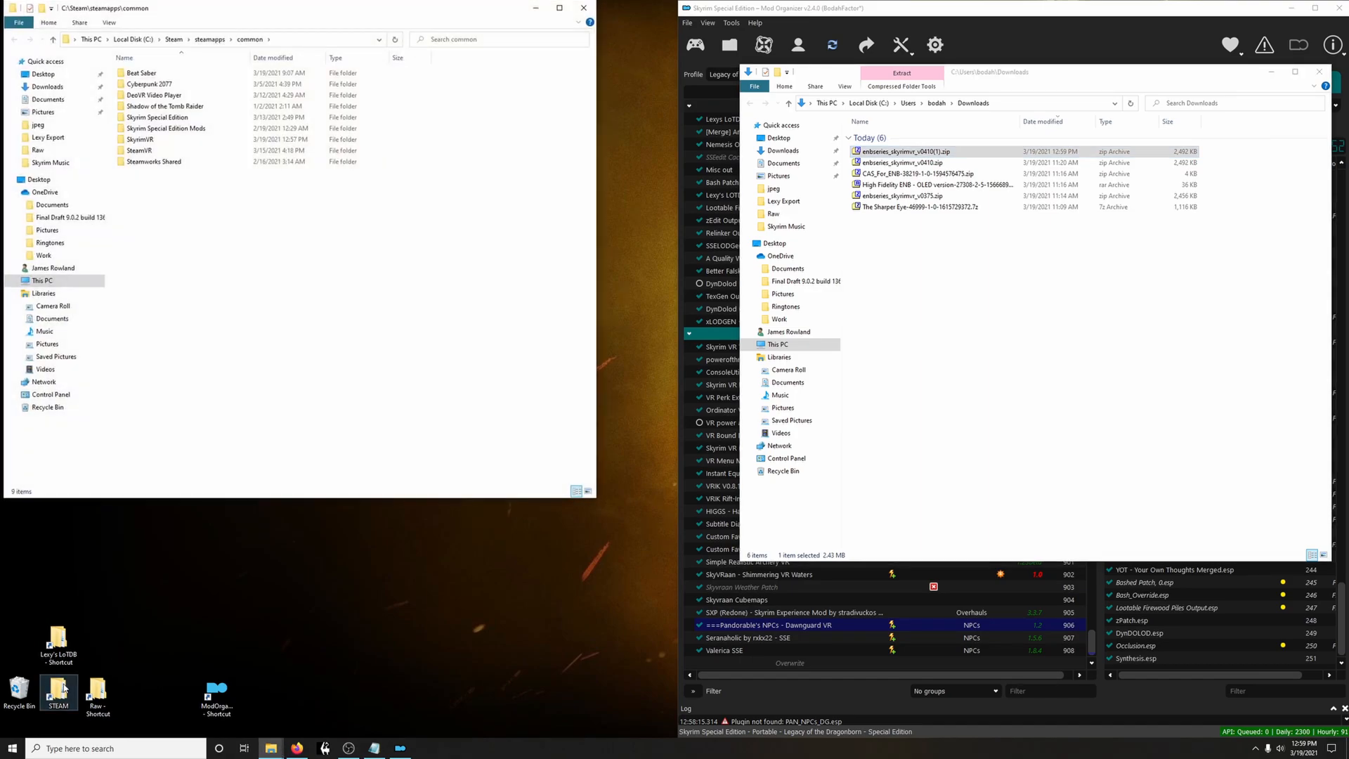
double_click(900, 153)
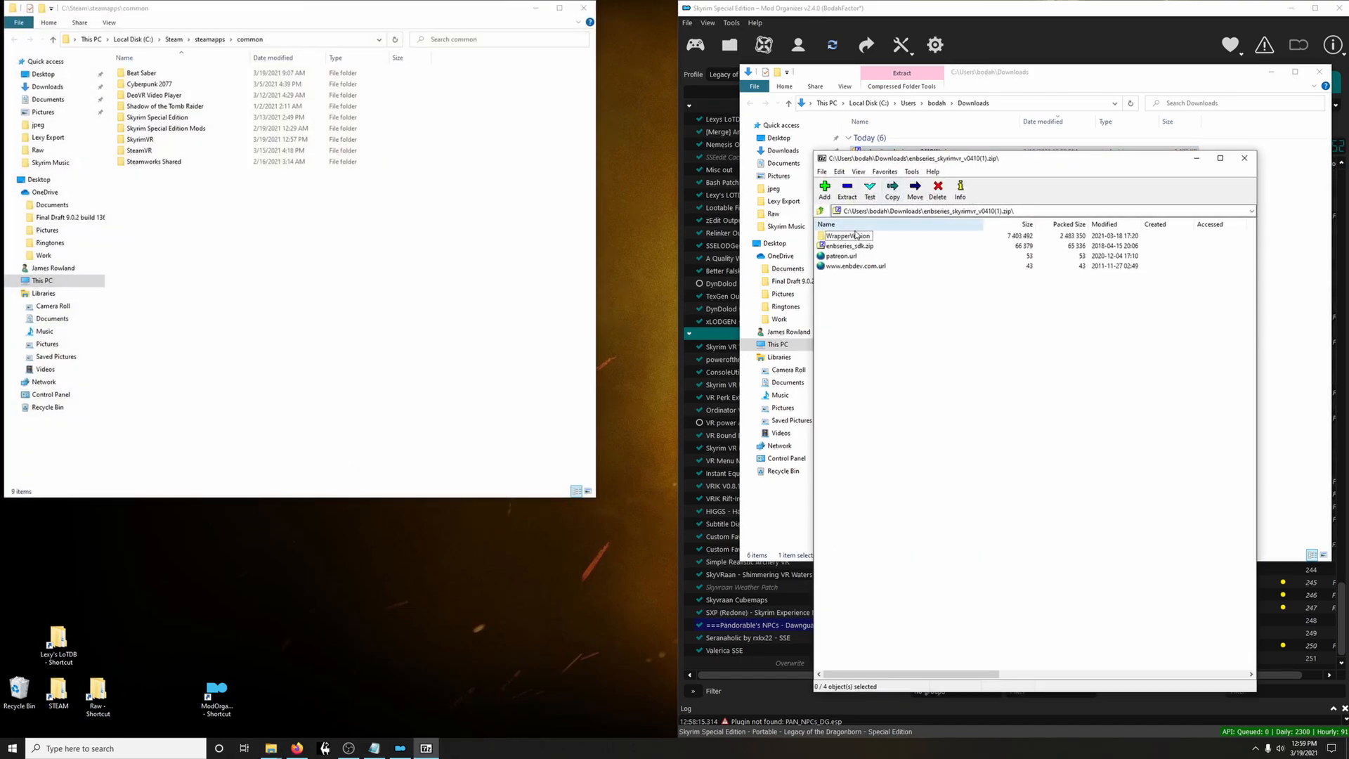
double_click(853, 239)
click(847, 248)
ctrl+click(859, 257)
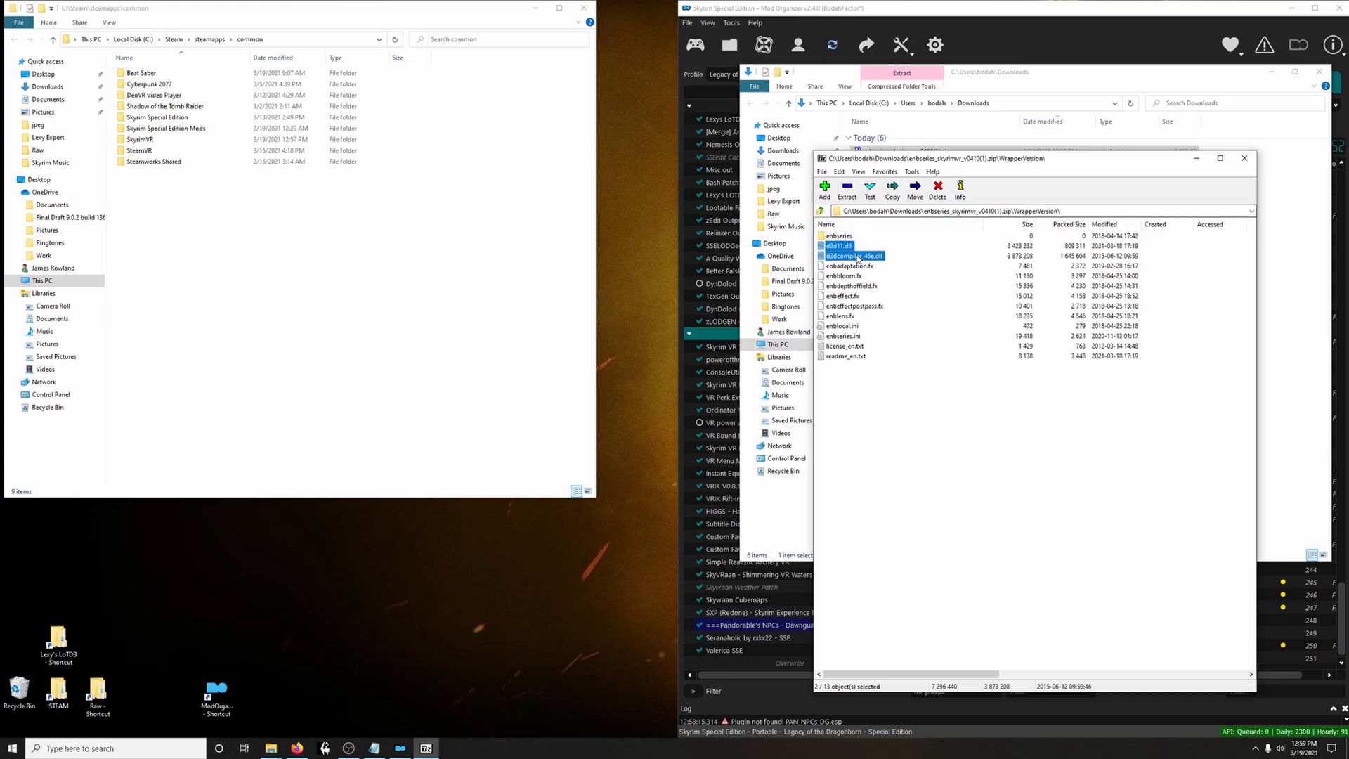
drag(848, 248, 146, 140)
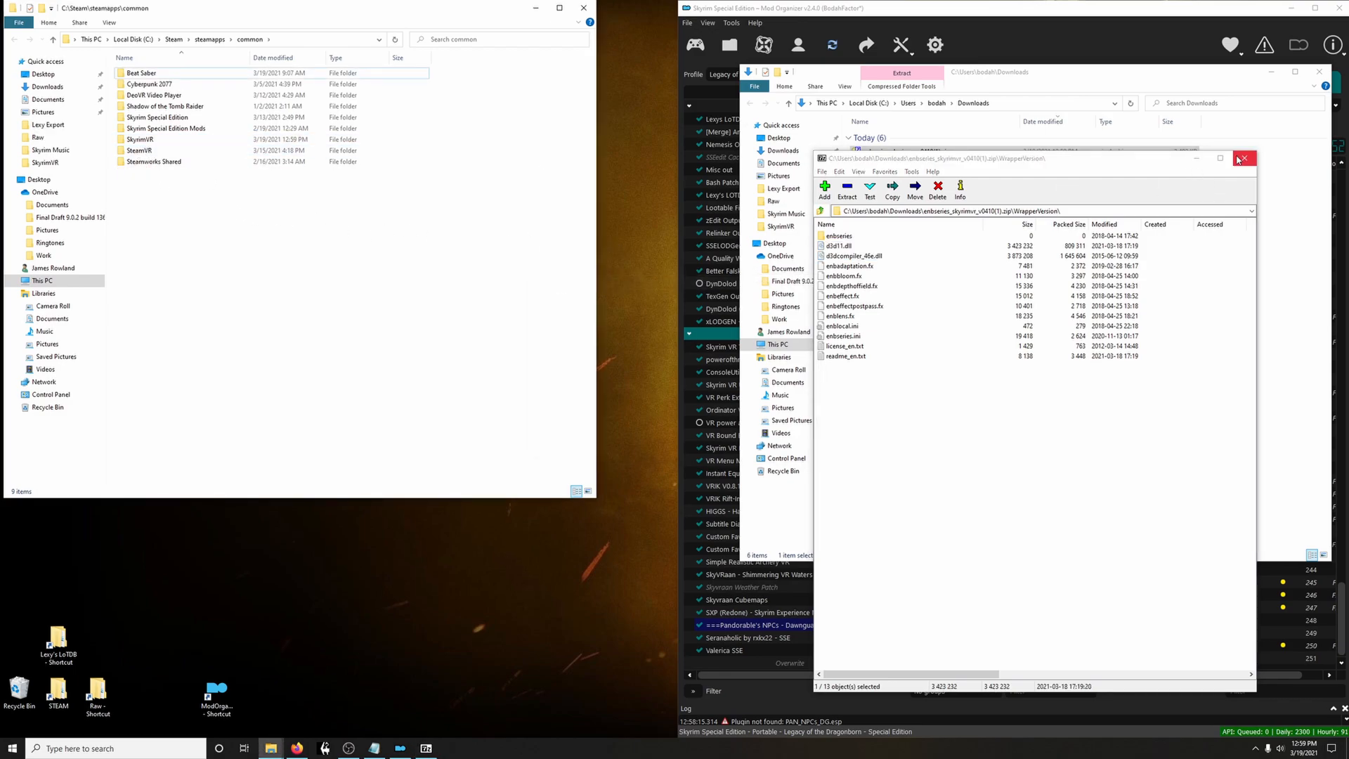
click(1244, 160)
click(1319, 72)
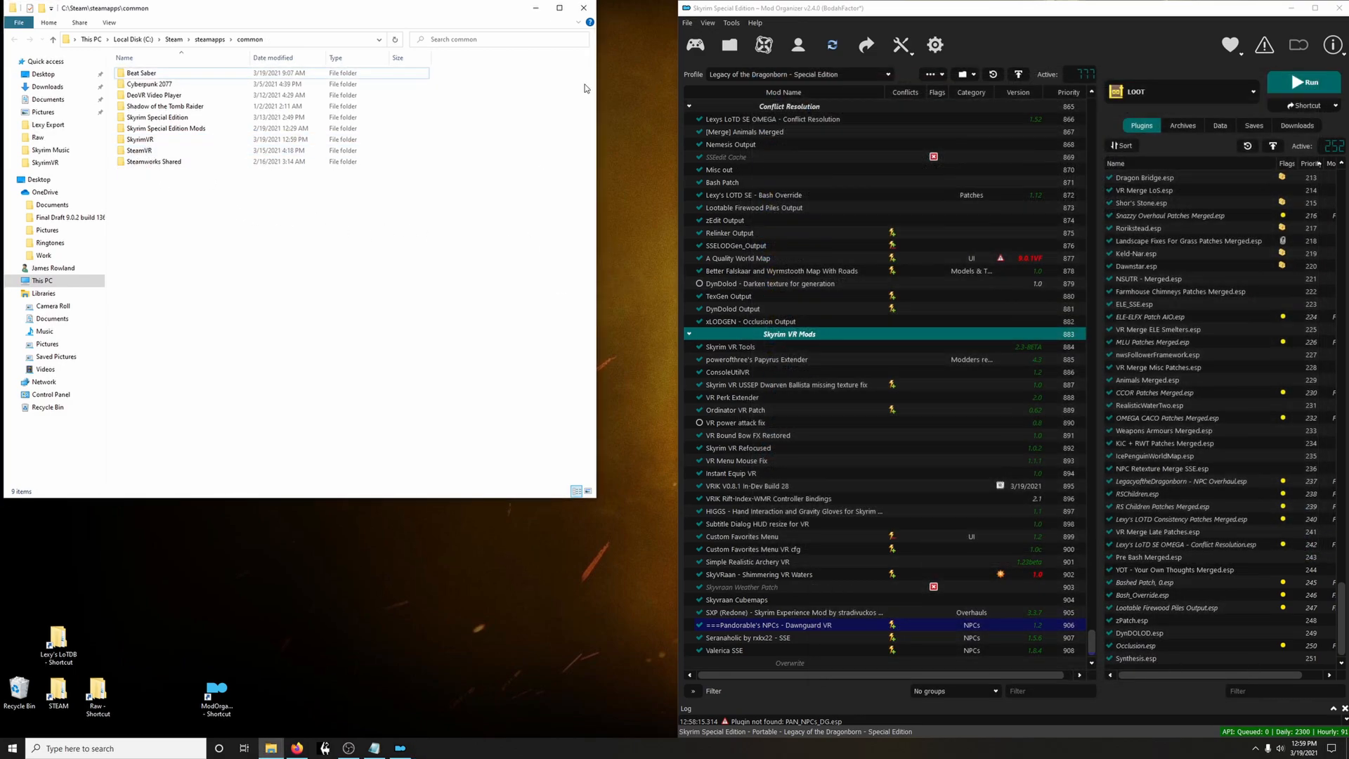
click(582, 9)
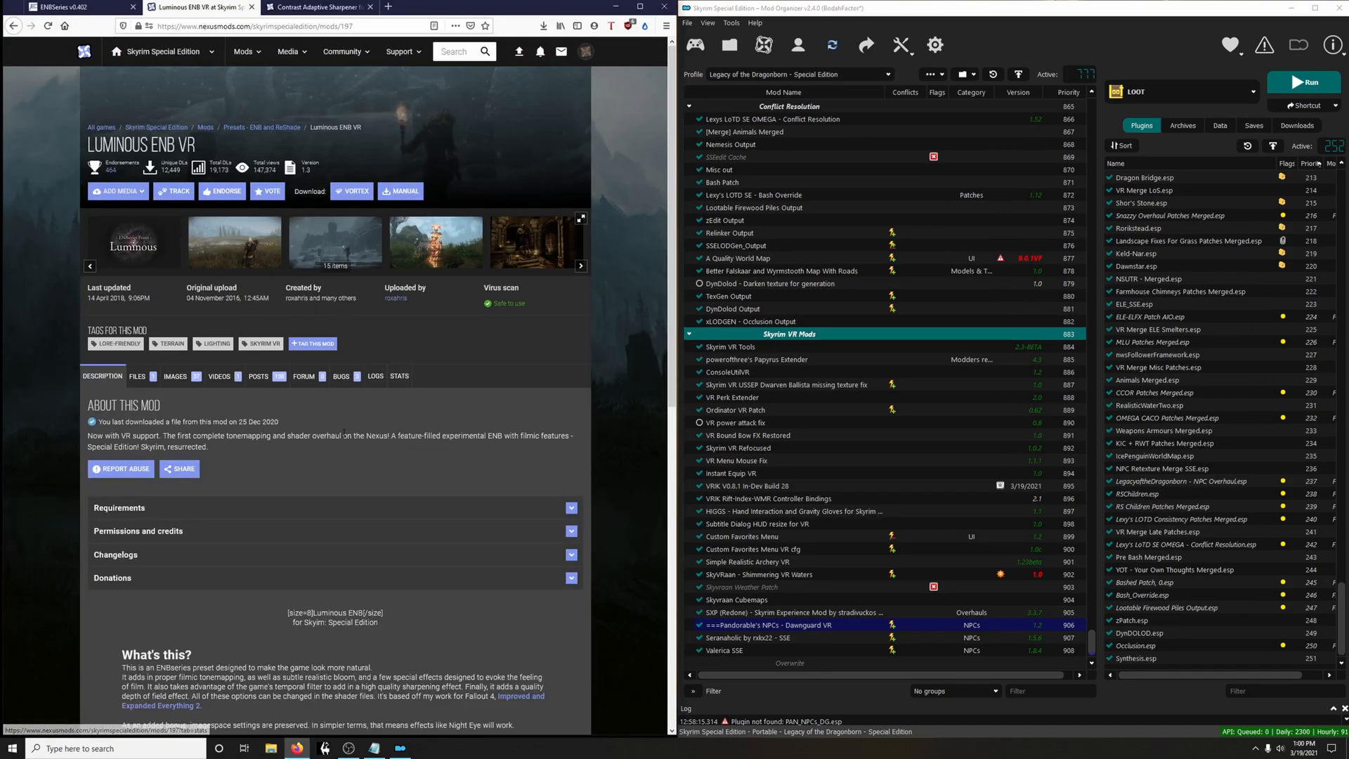
Download Luminous ENB for Skyrim SE and VR 1.3 manually from Nexus Mods and save the file
click(155, 382)
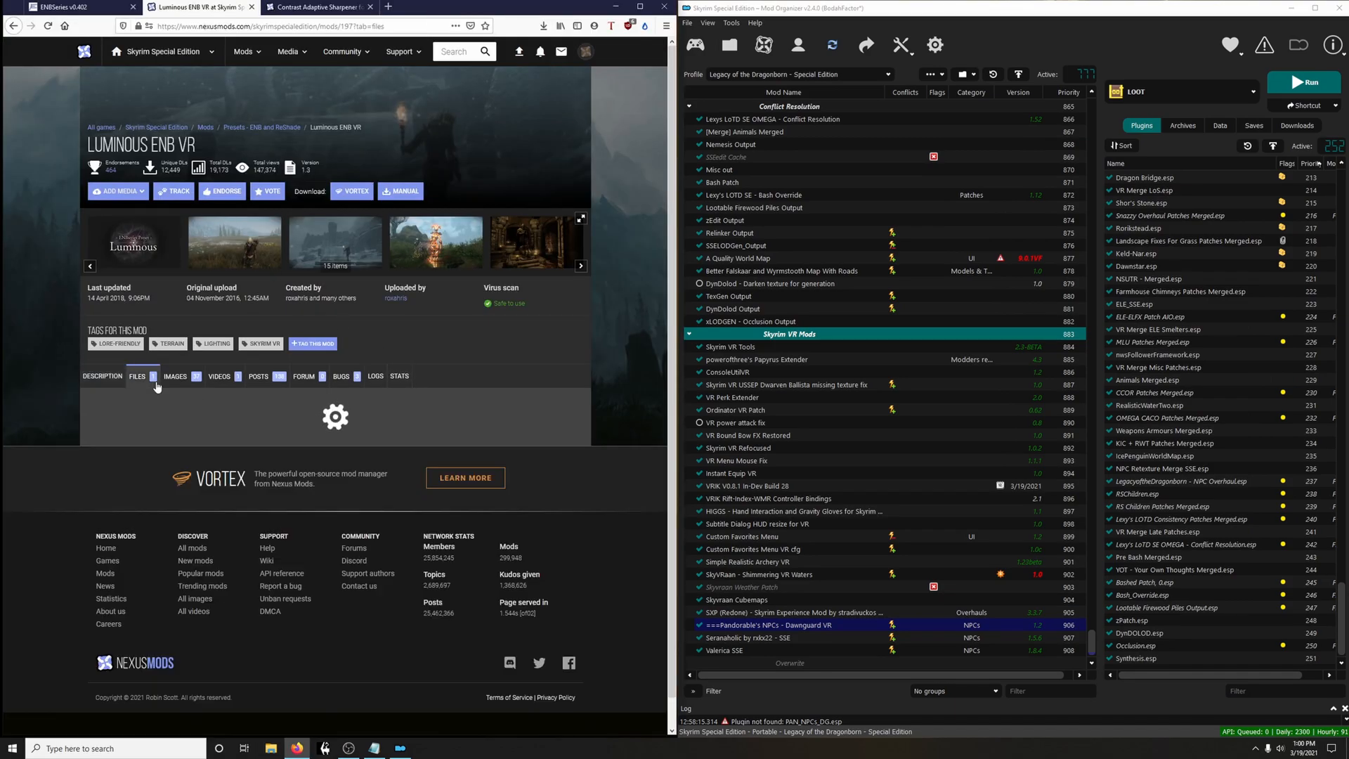
click(303, 529)
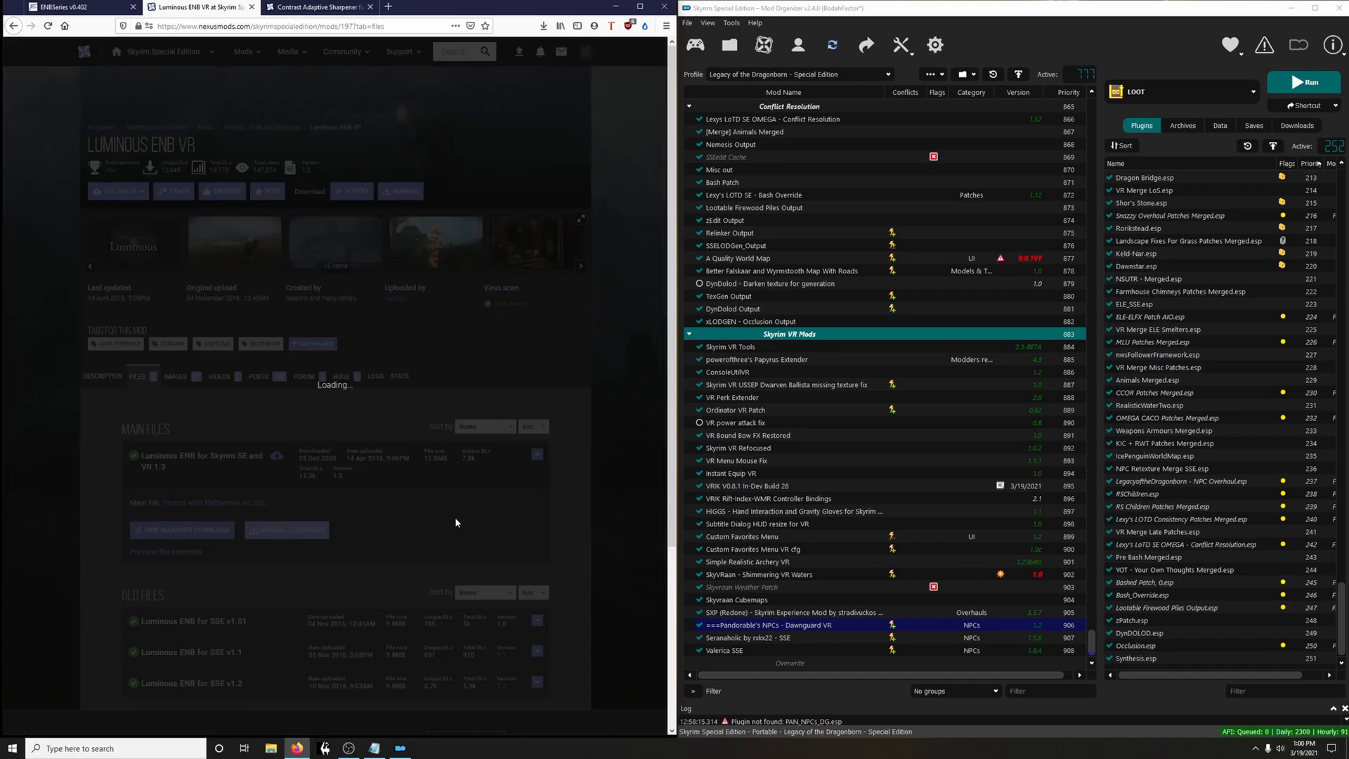
click(568, 344)
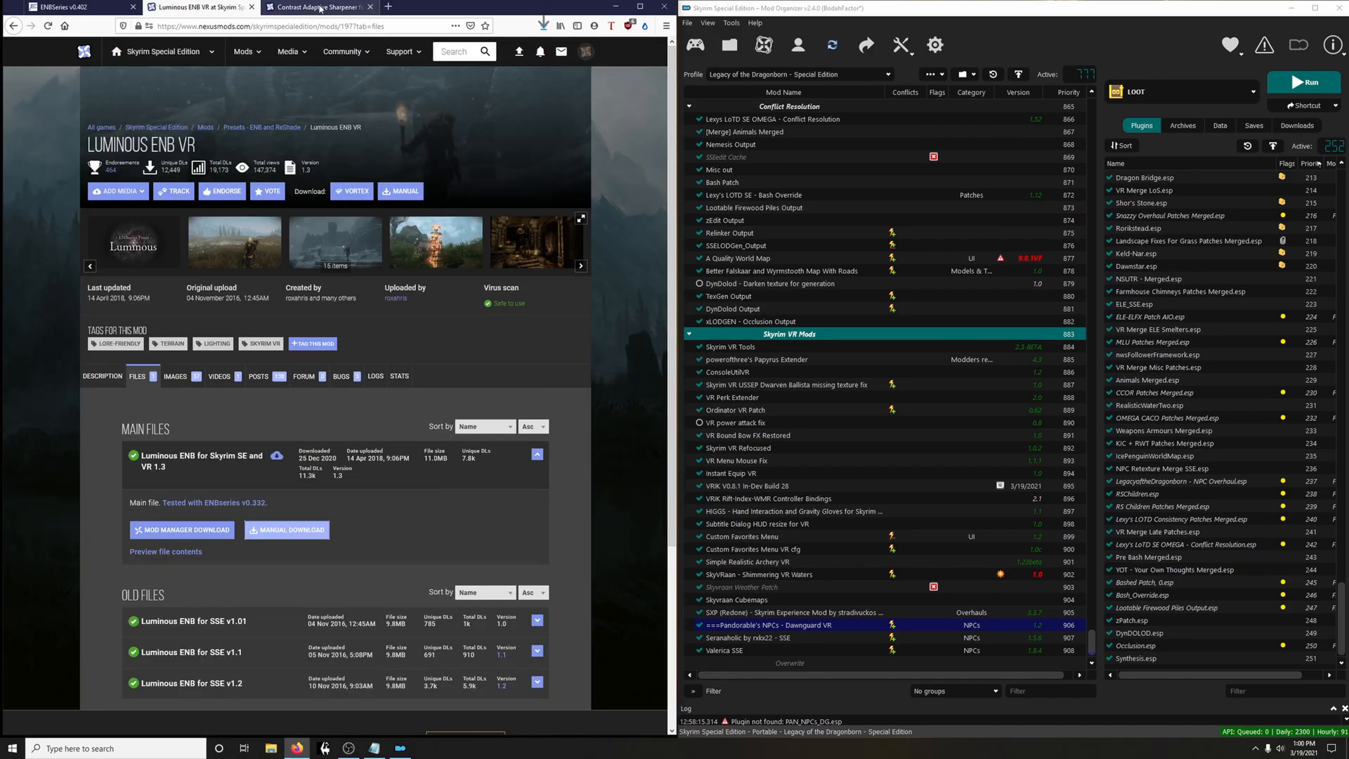
Download CAS_For_ENB manually from the Contrast Adaptive Sharpener for ENB page and save the file
click(318, 9)
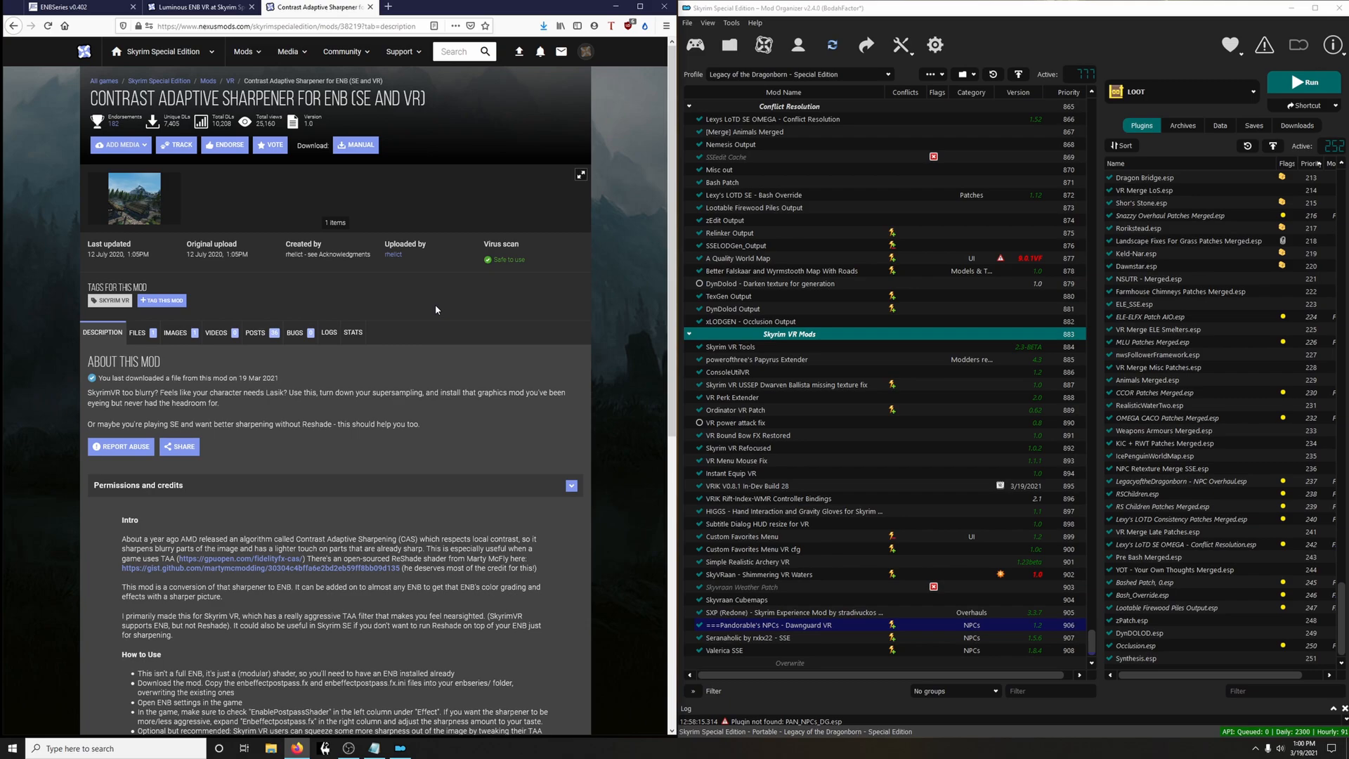
click(138, 332)
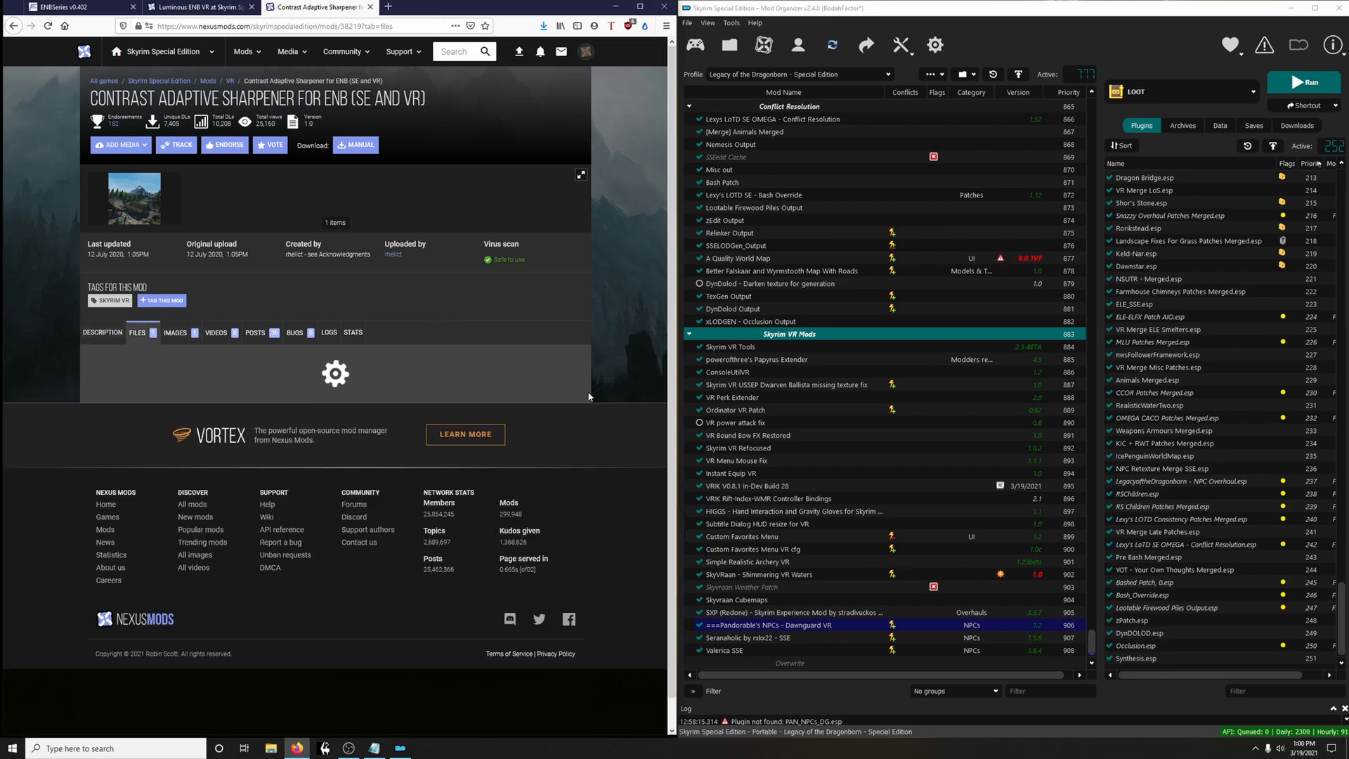
click(176, 458)
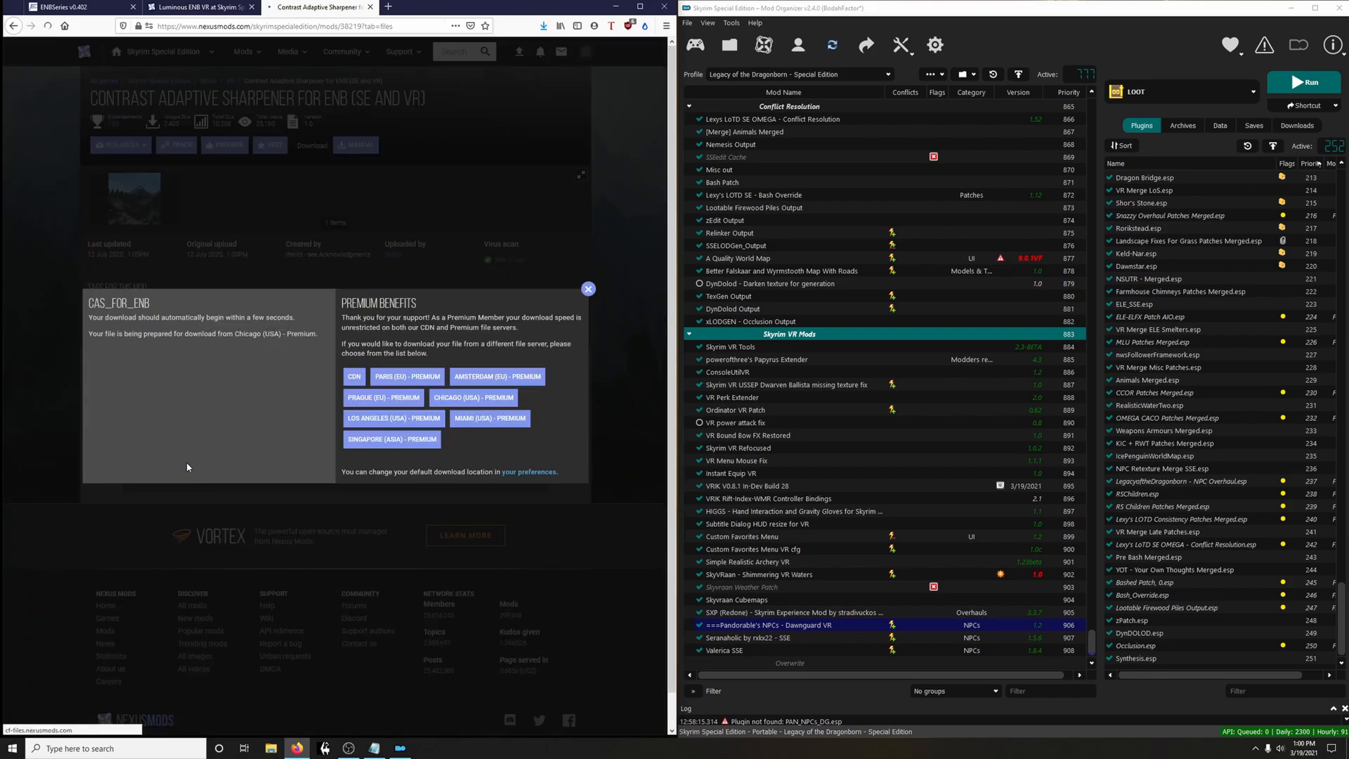
click(579, 334)
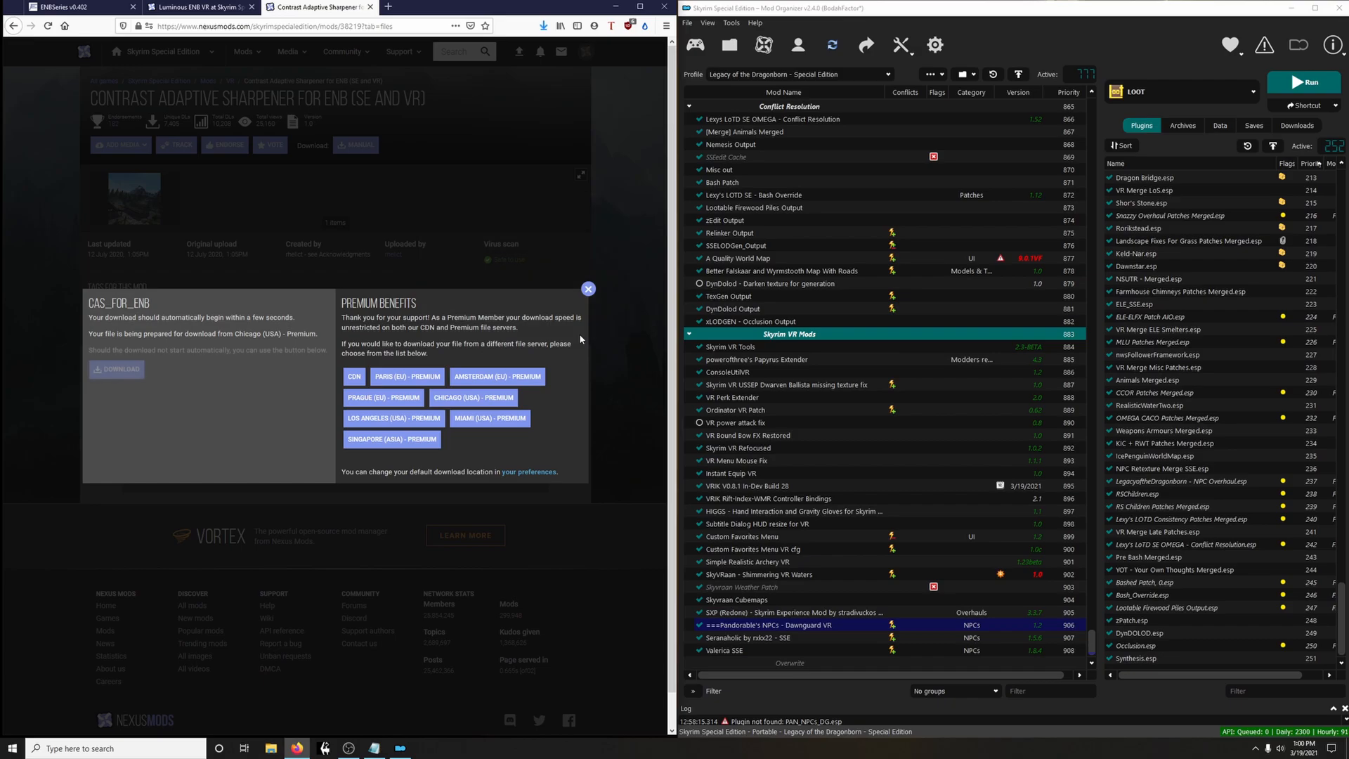
Extract the enbseries folder, enblocal.ini and enbseries.ini from the Luminous ENB archive into the Downloads folder, and close the archive
click(541, 27)
click(536, 52)
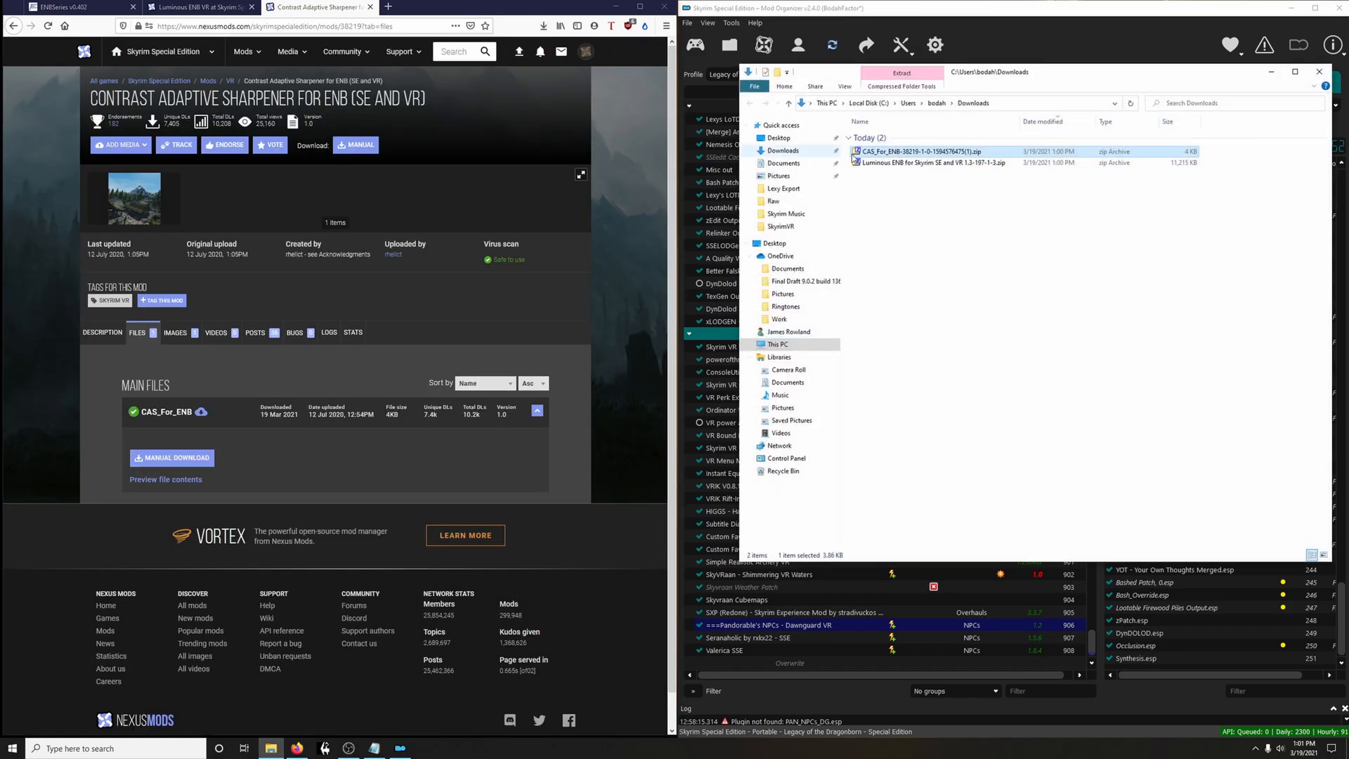
click(894, 164)
double_click(894, 164)
drag(965, 158, 471, 138)
click(339, 213)
ctrl+click(339, 224)
ctrl+click(334, 234)
drag(335, 217, 913, 274)
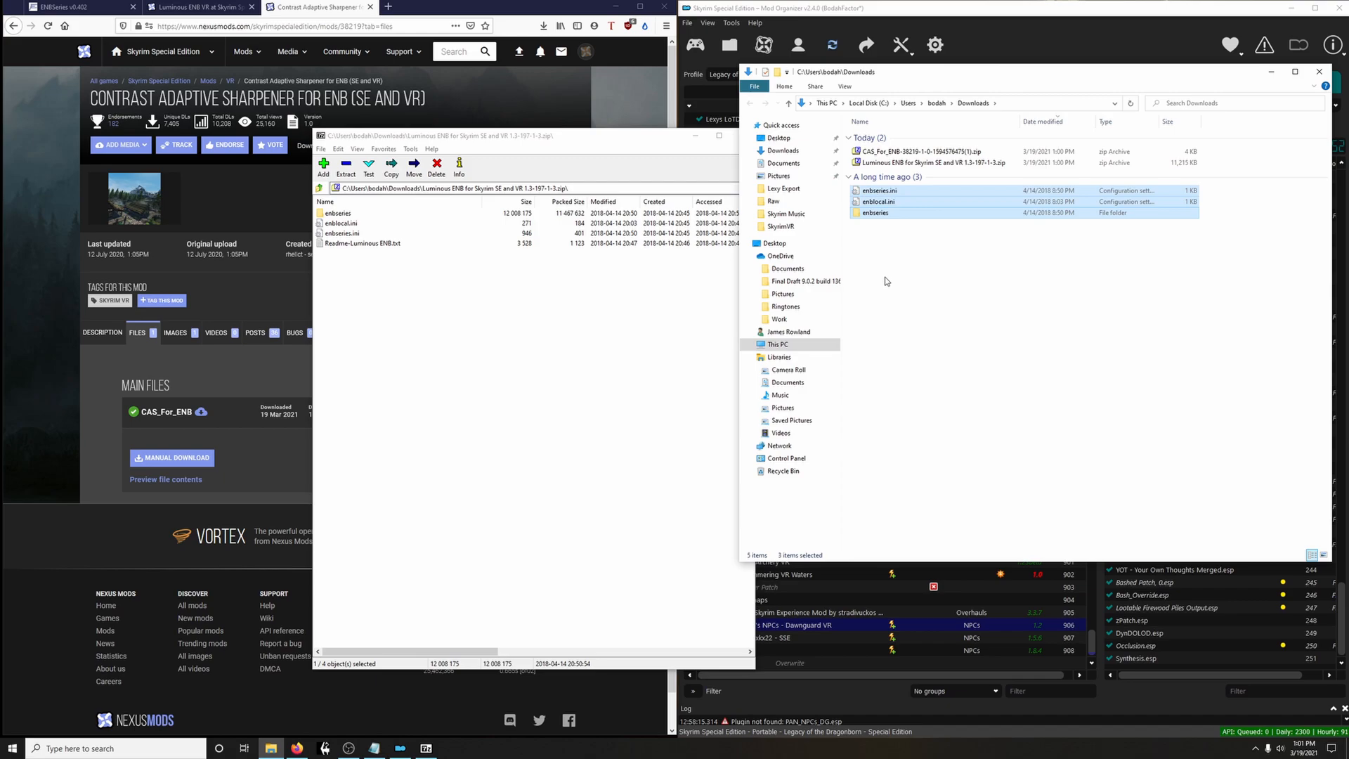
click(656, 140)
click(744, 135)
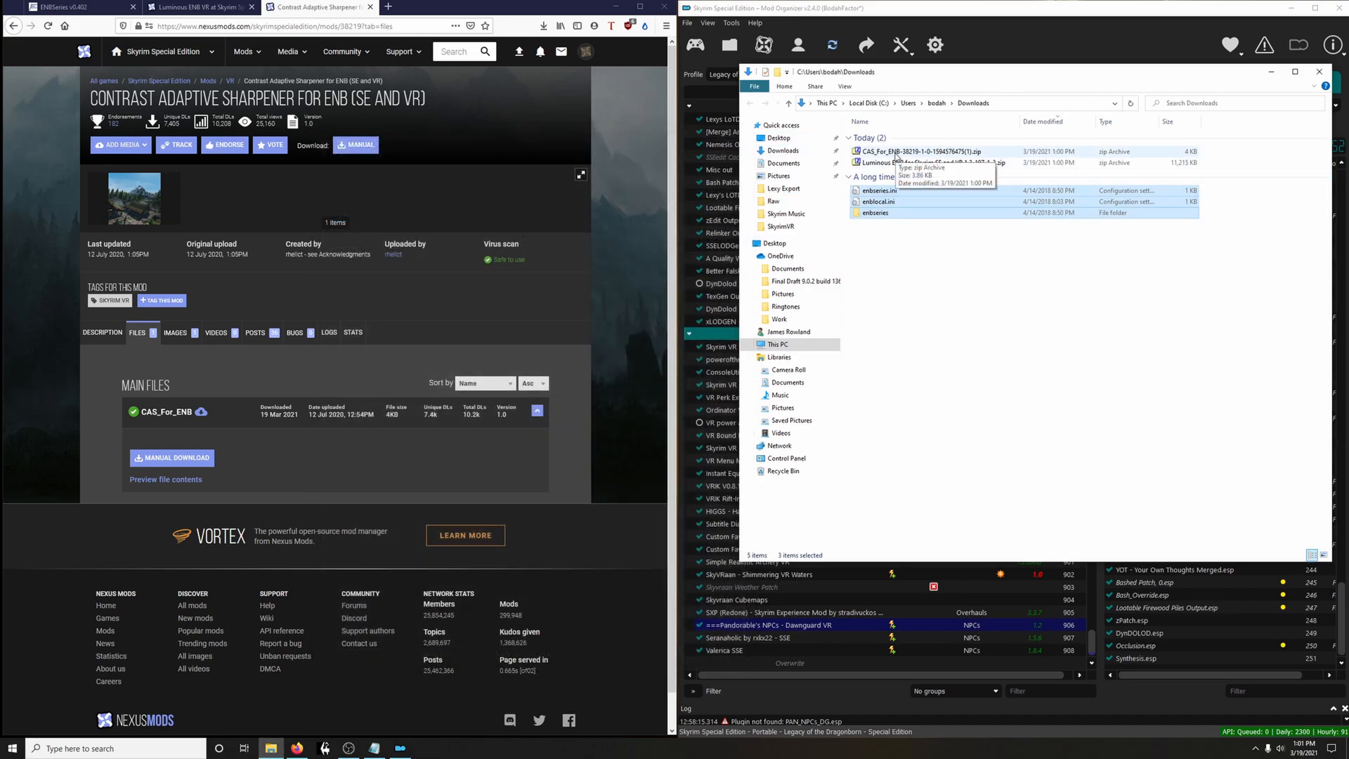
Extract enbeffectpostpass.fx and enbeffectpostpass.fx.ini from the CAS_For_ENB archive into the Downloads enbseries folder, replacing the existing files, and close the archive
double_click(896, 152)
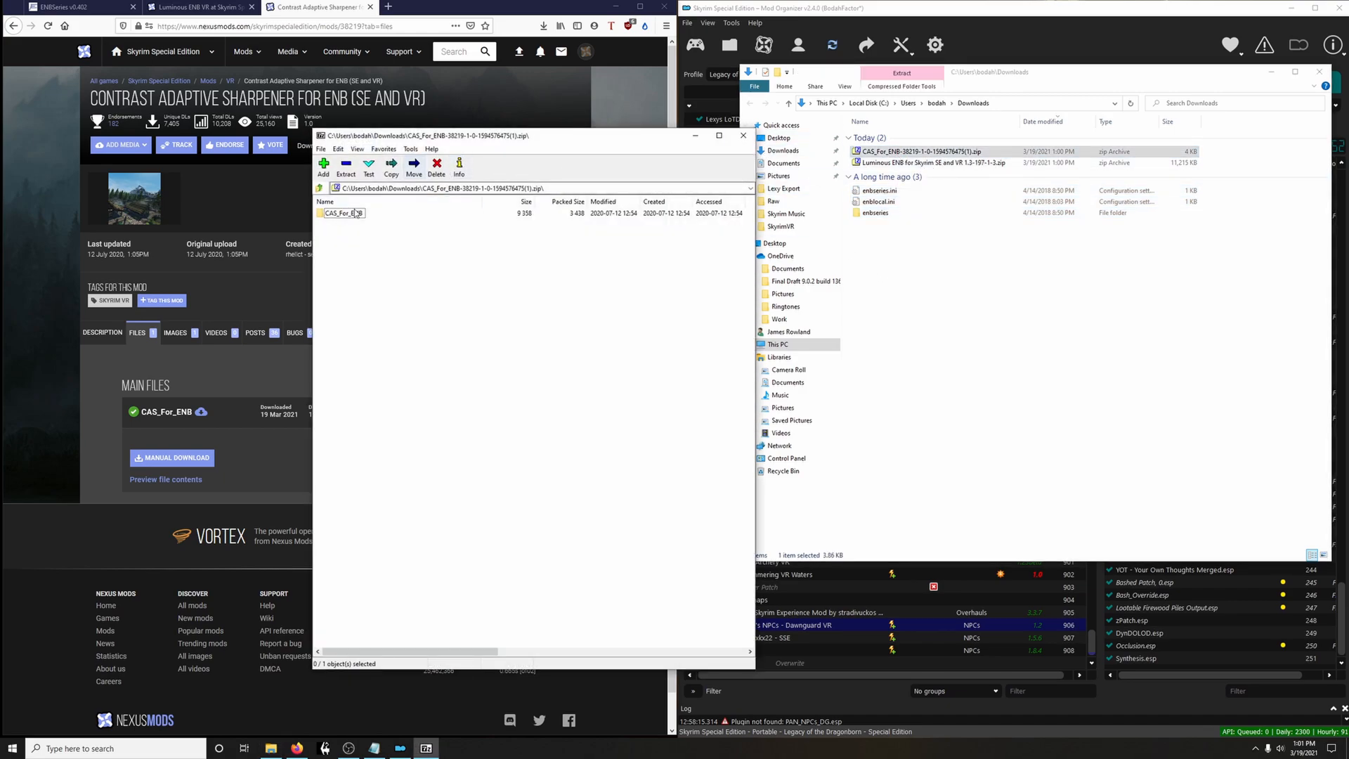
double_click(346, 215)
drag(360, 243, 351, 215)
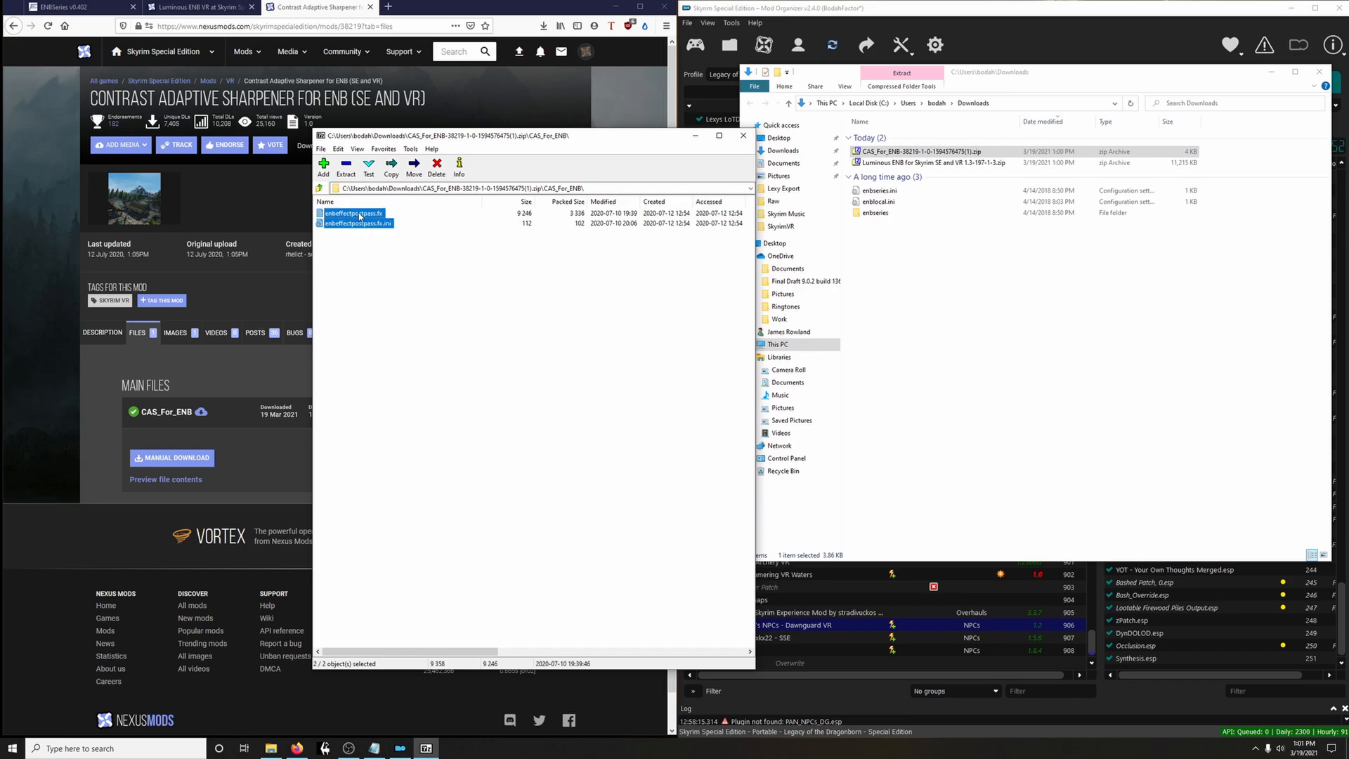
drag(557, 243, 874, 216)
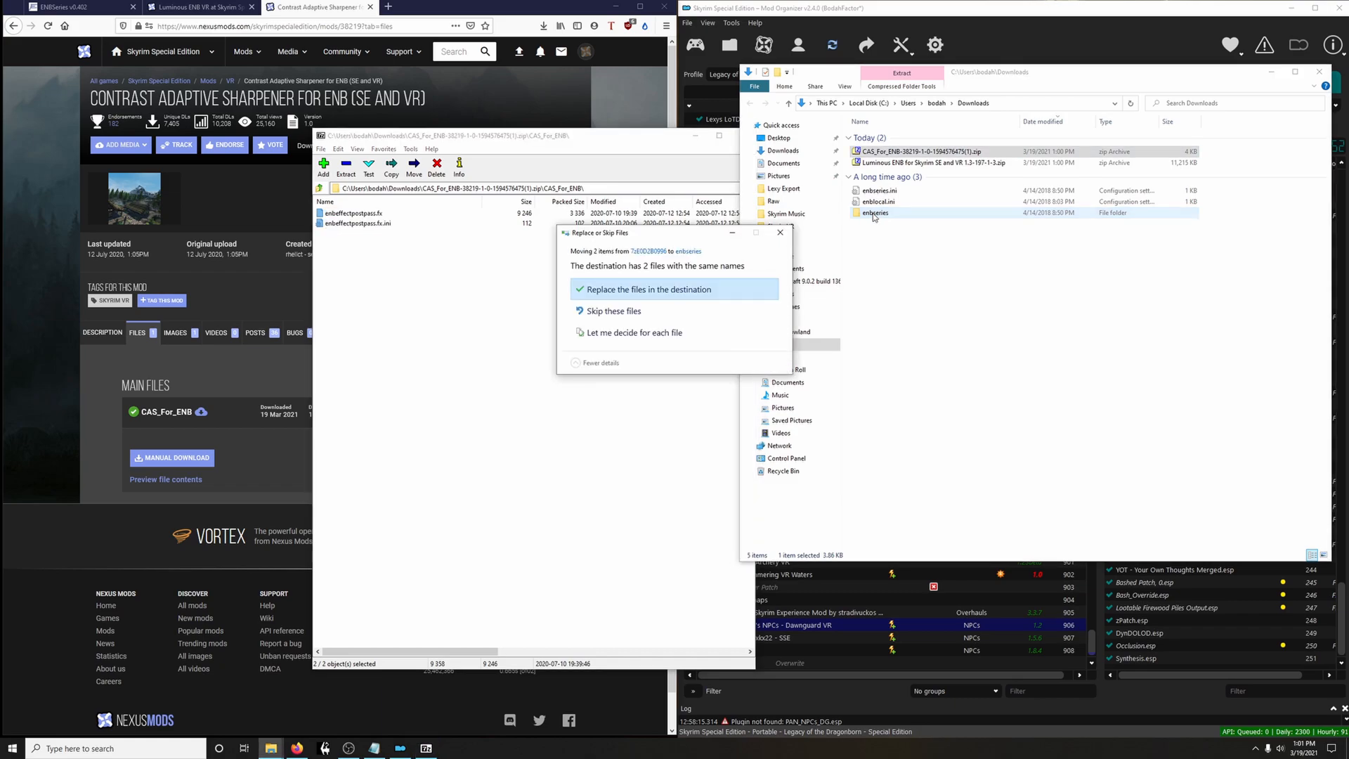
click(680, 289)
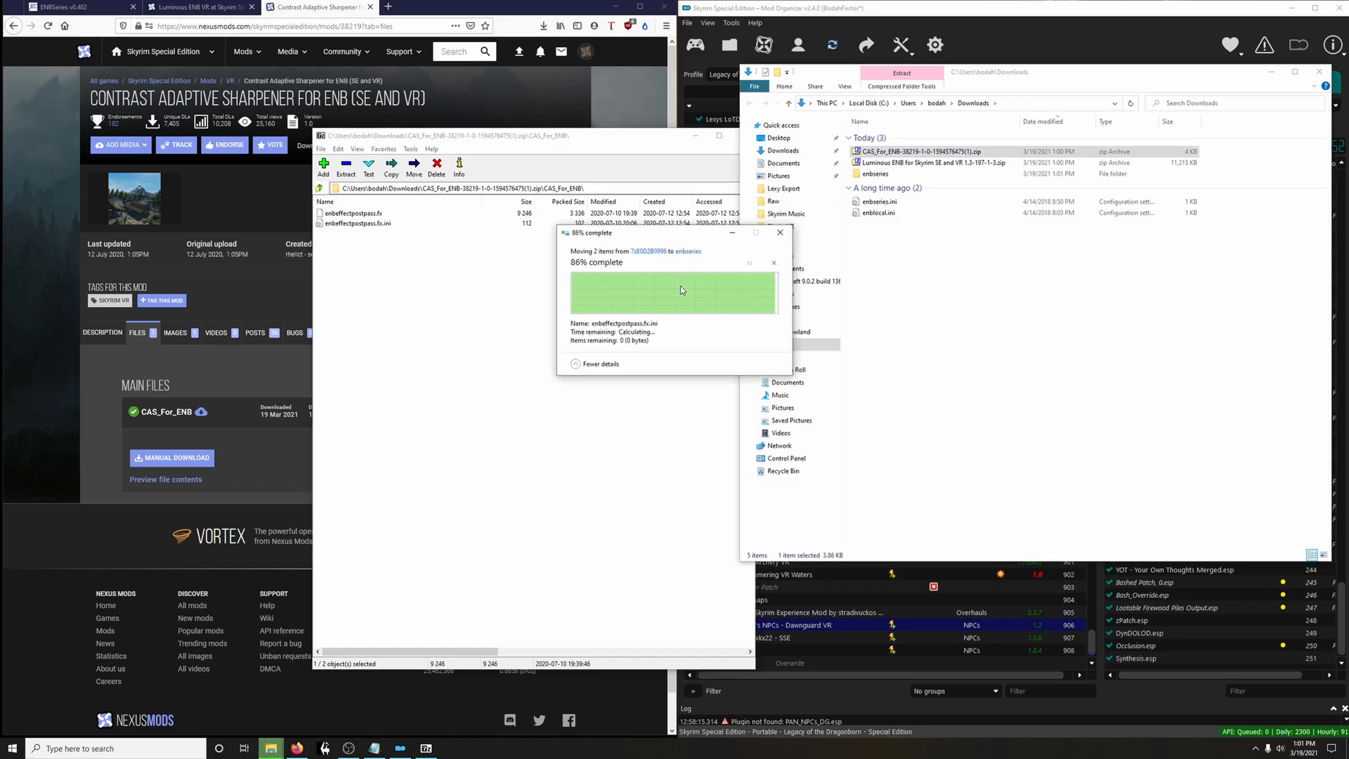
click(661, 144)
click(742, 135)
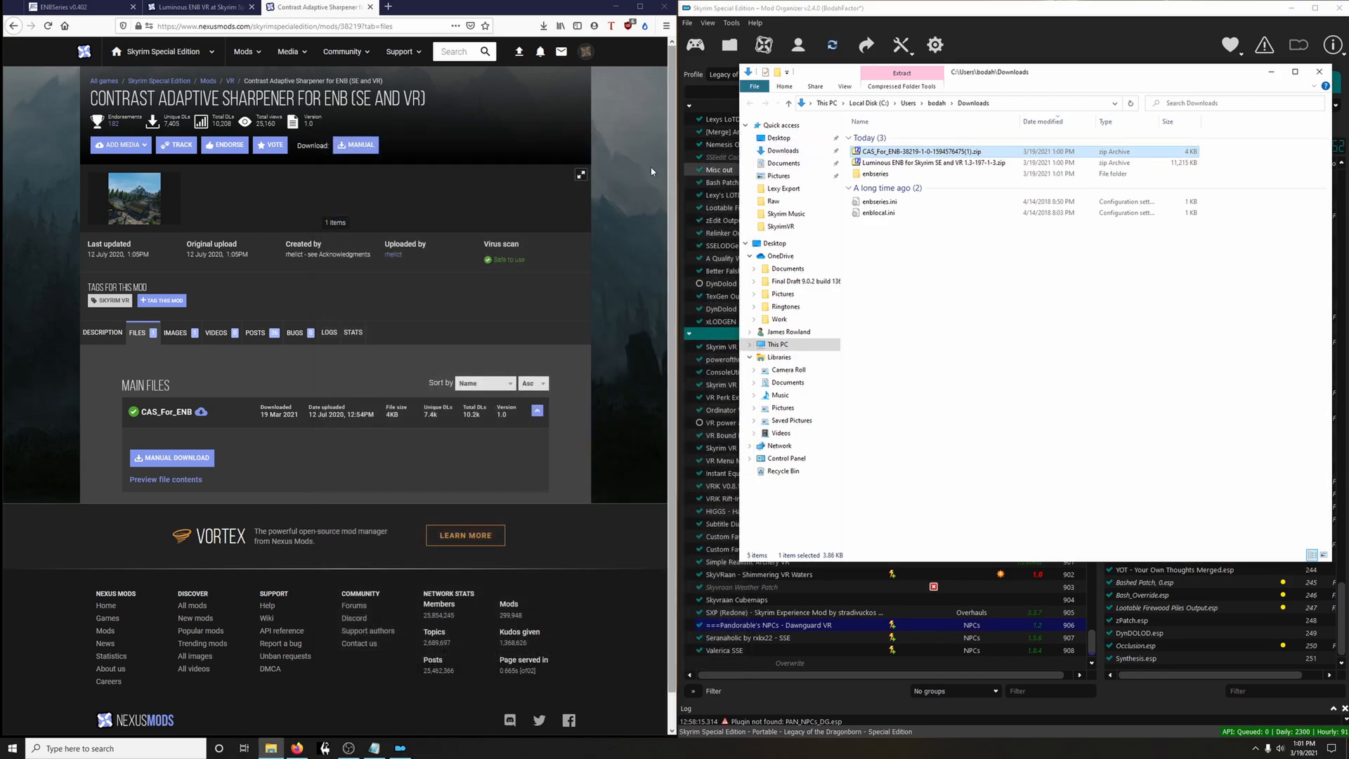
Open the Steam common folder from the desktop and move the enbseries folder, enbseries.ini and enblocal.ini into the SkyrimVR game folder
click(639, 7)
double_click(71, 695)
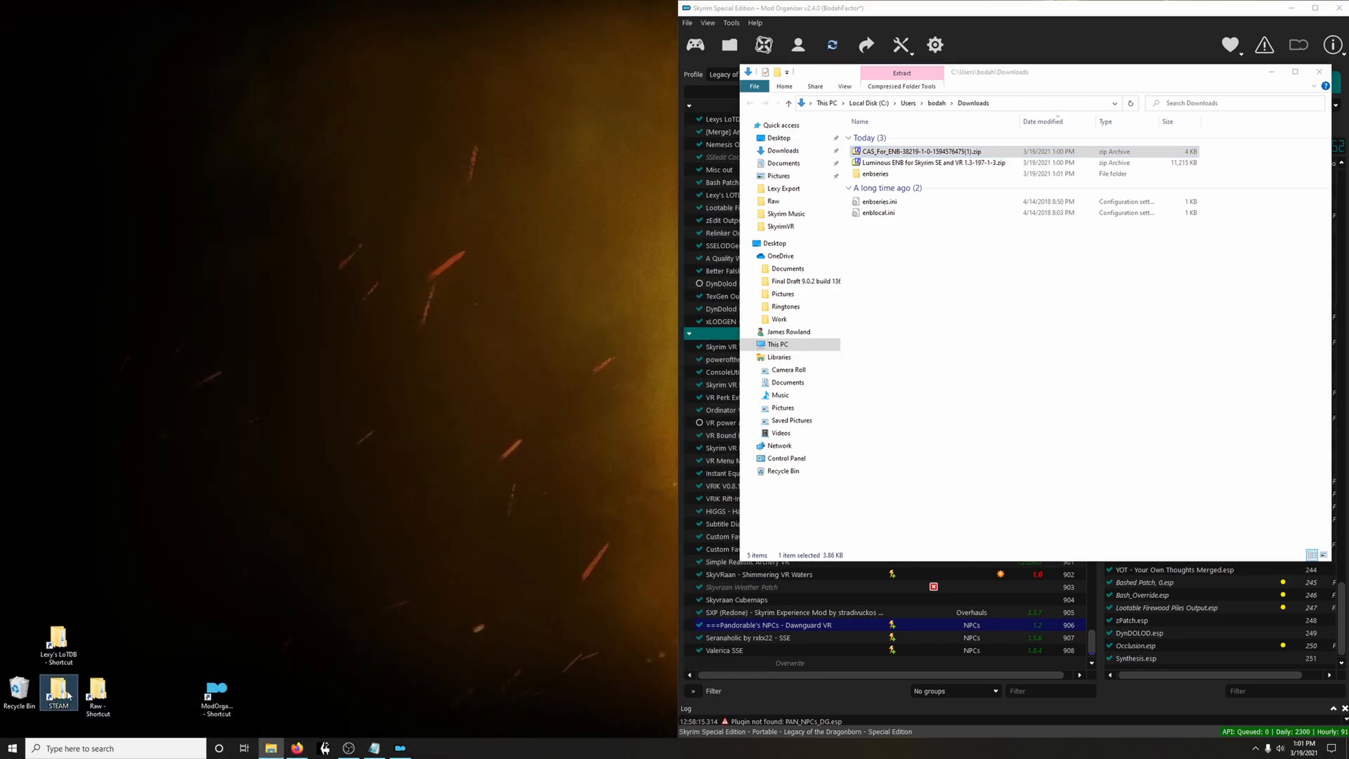
click(887, 213)
key(shift+Up)
key(shift+Up)
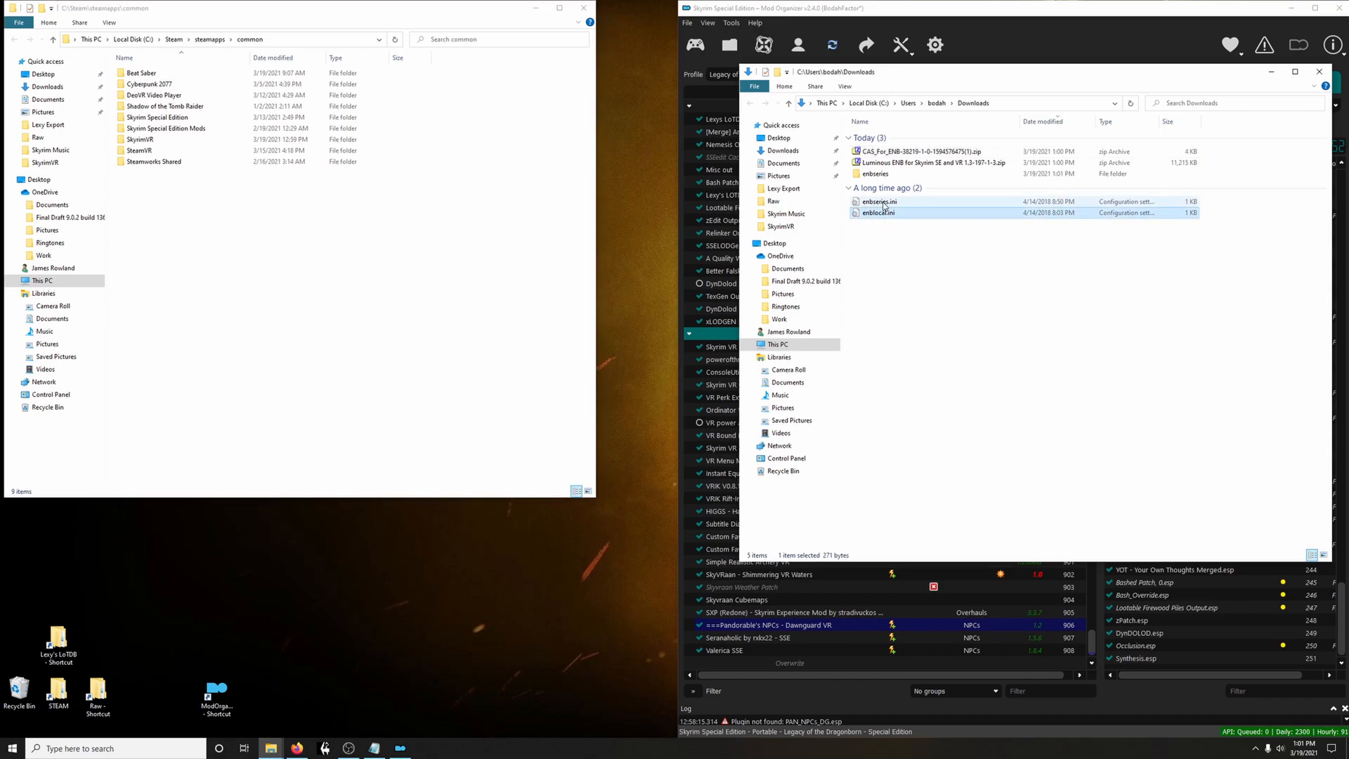
drag(838, 224, 160, 144)
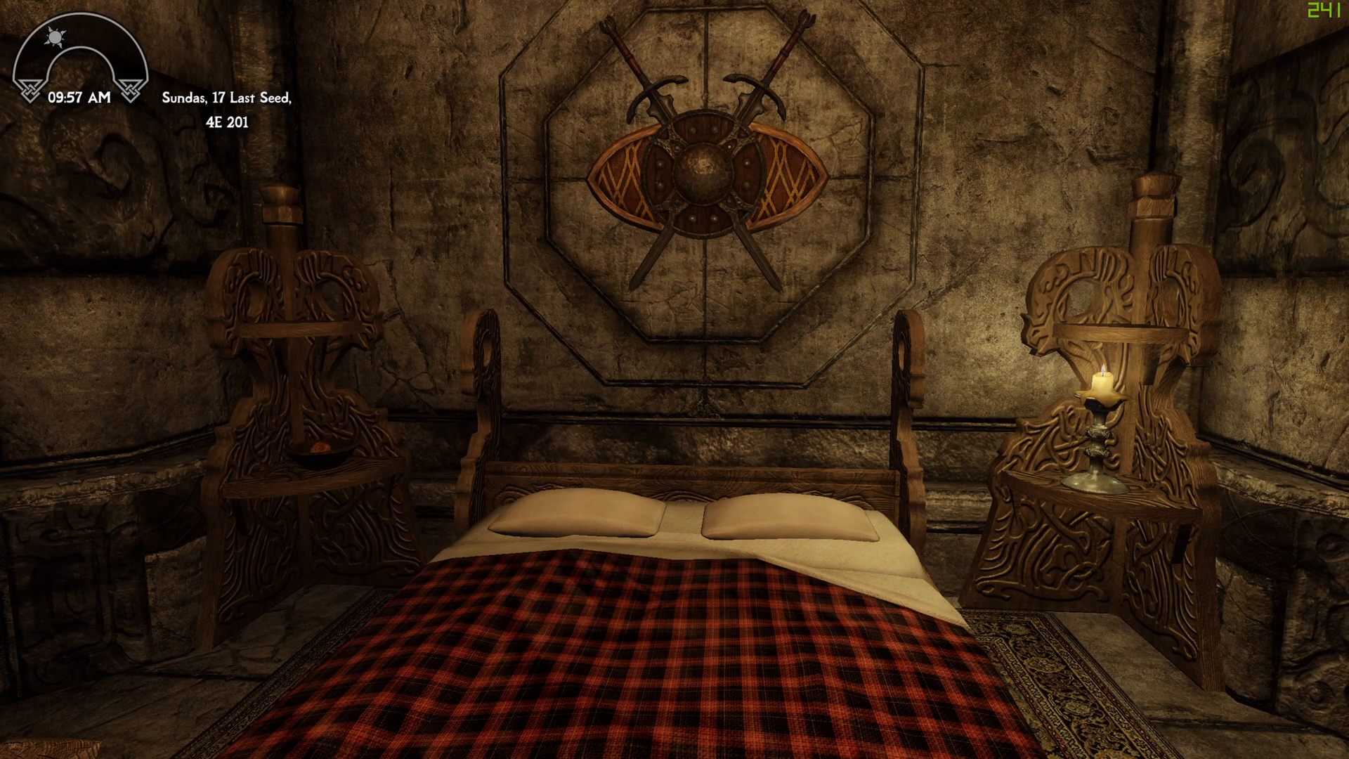
Open the ENBSeries editor in the running game and bring up the game console briefly, selecting the bed
key(shift+Return)
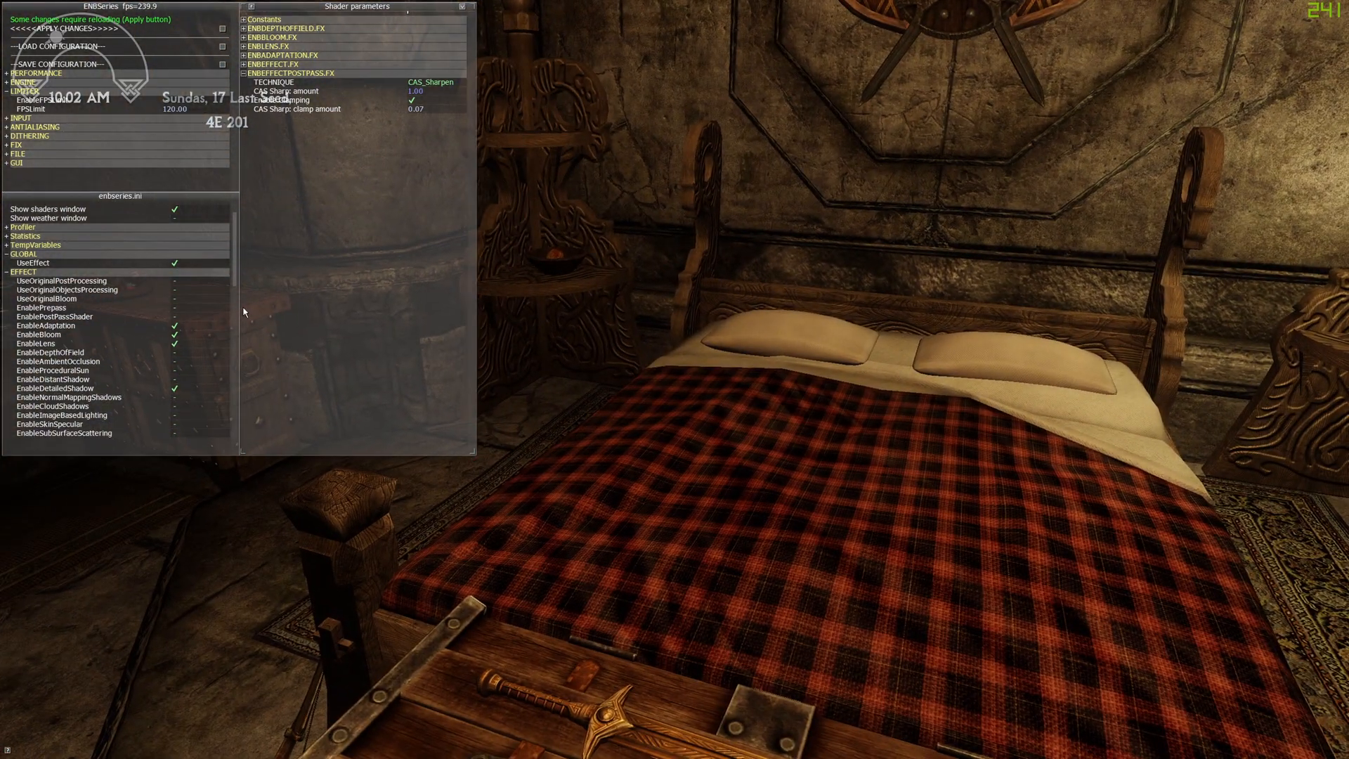
key(grave)
click(656, 371)
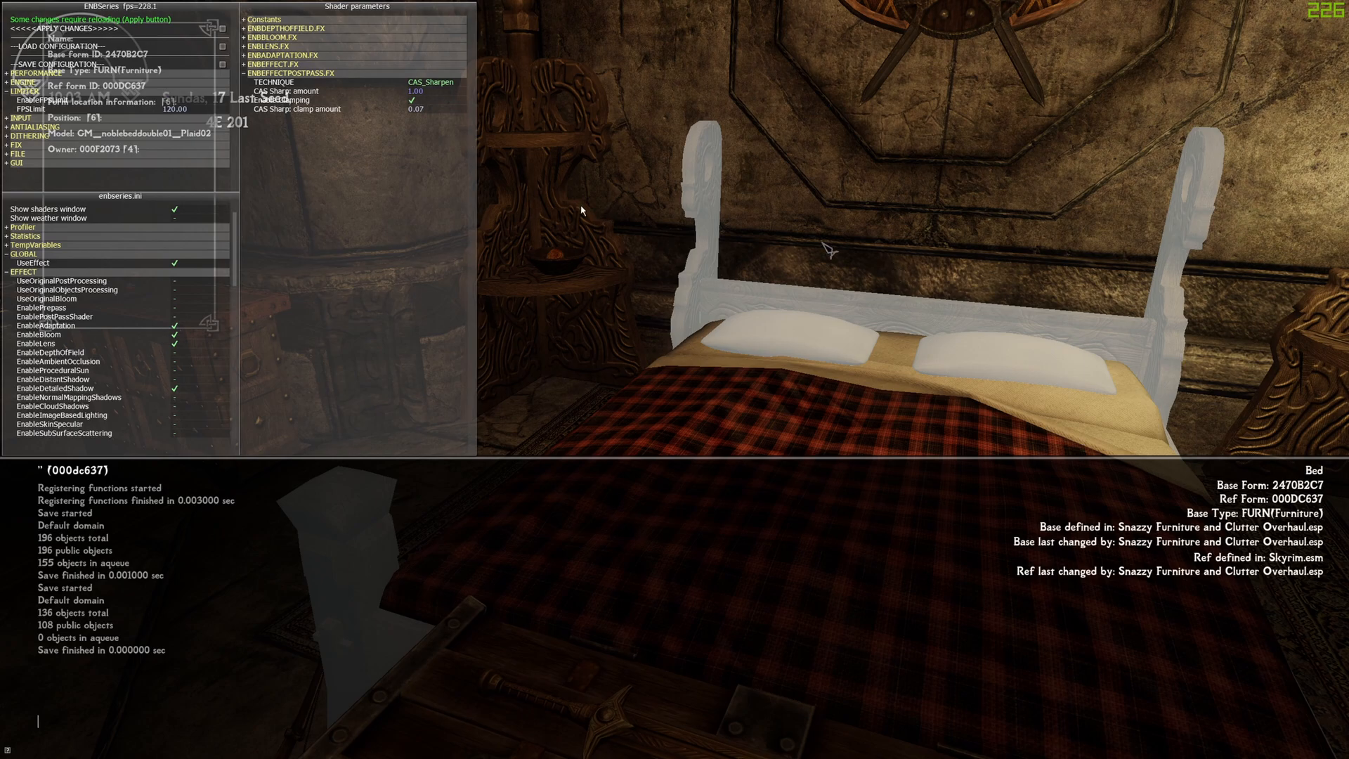
key(grave)
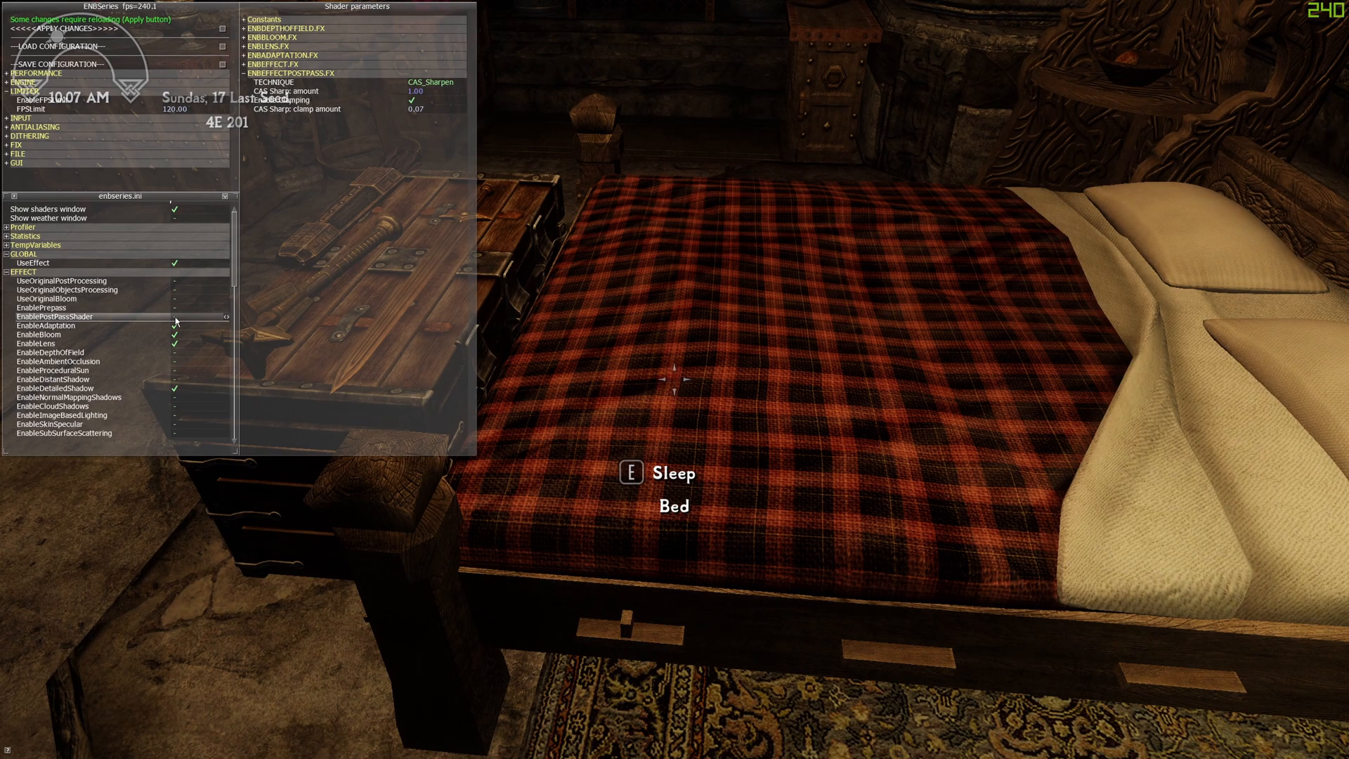
Use the game console to pause the scene on the bed and enable EnablePostPassShader in the EFFECT section of enbseries.ini
click(175, 321)
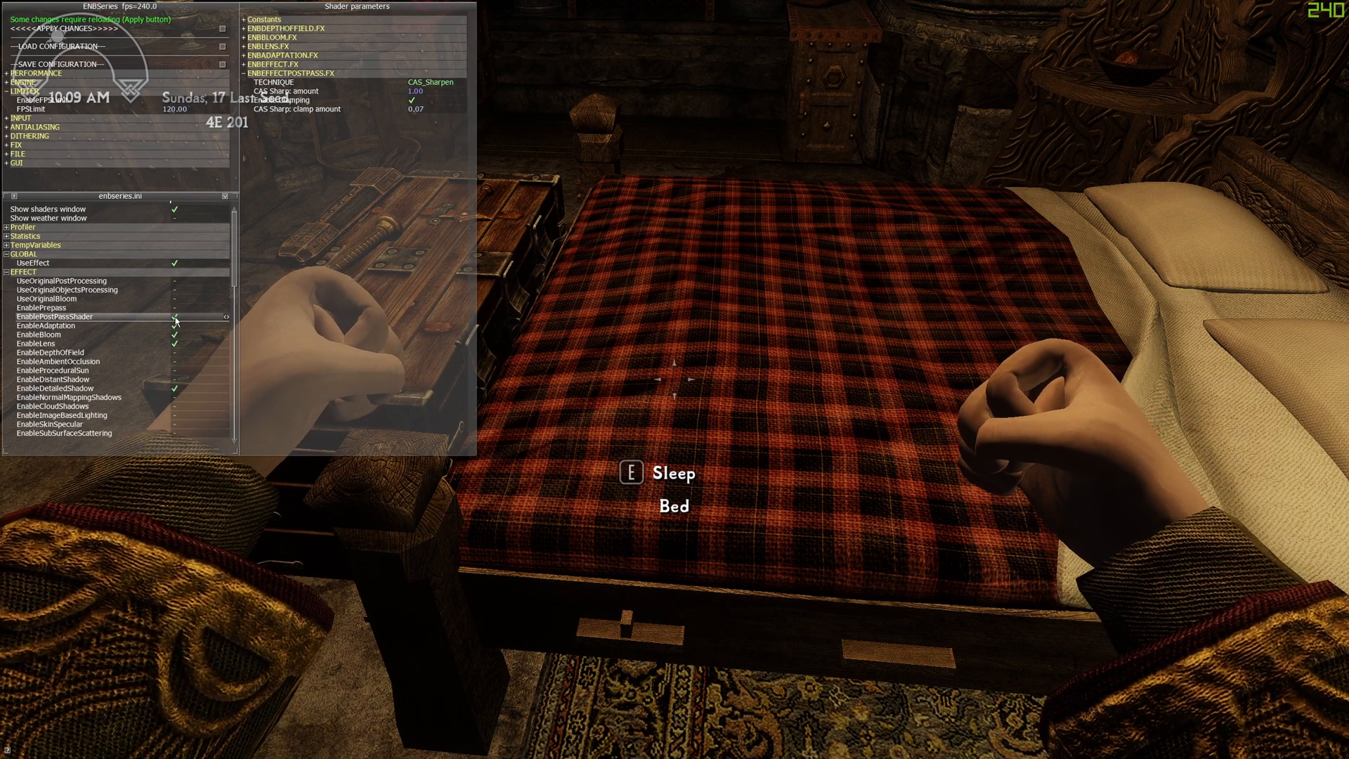
click(175, 321)
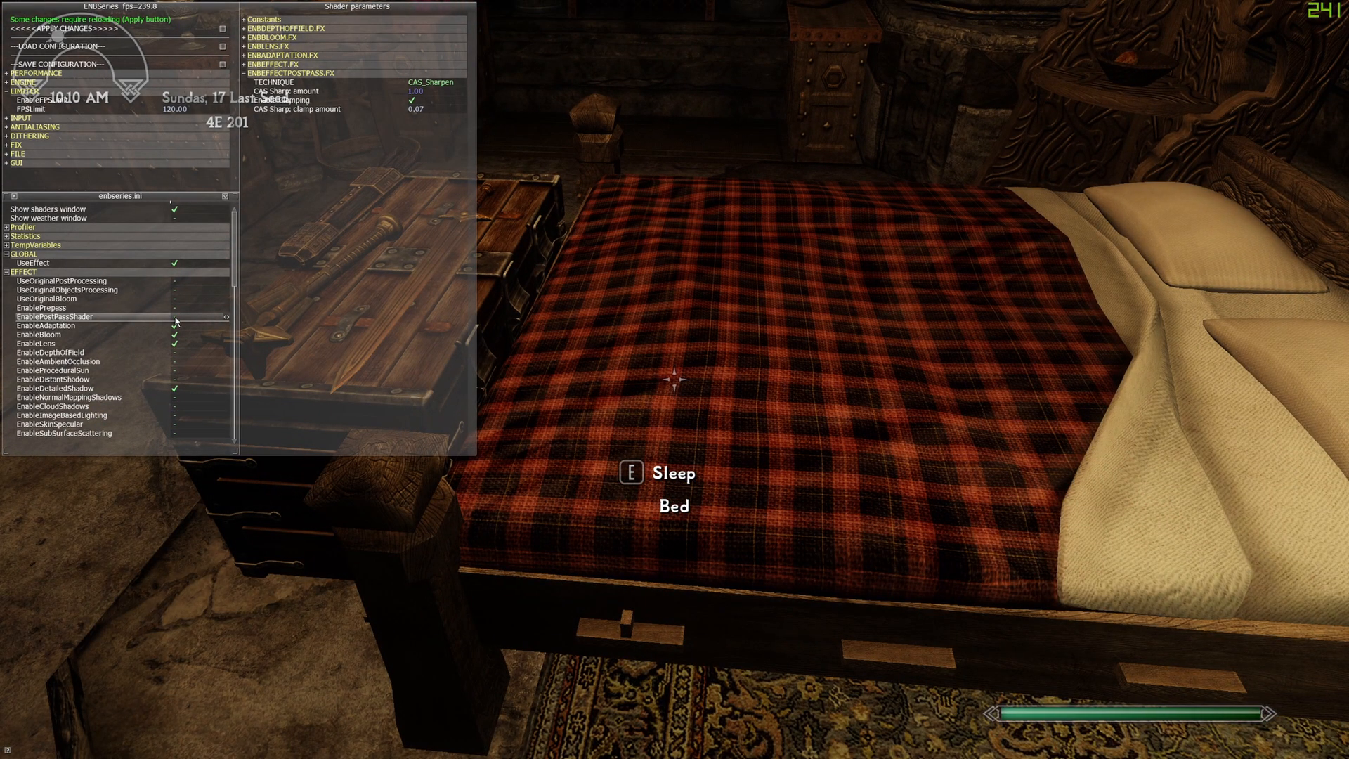
key(grave)
click(176, 321)
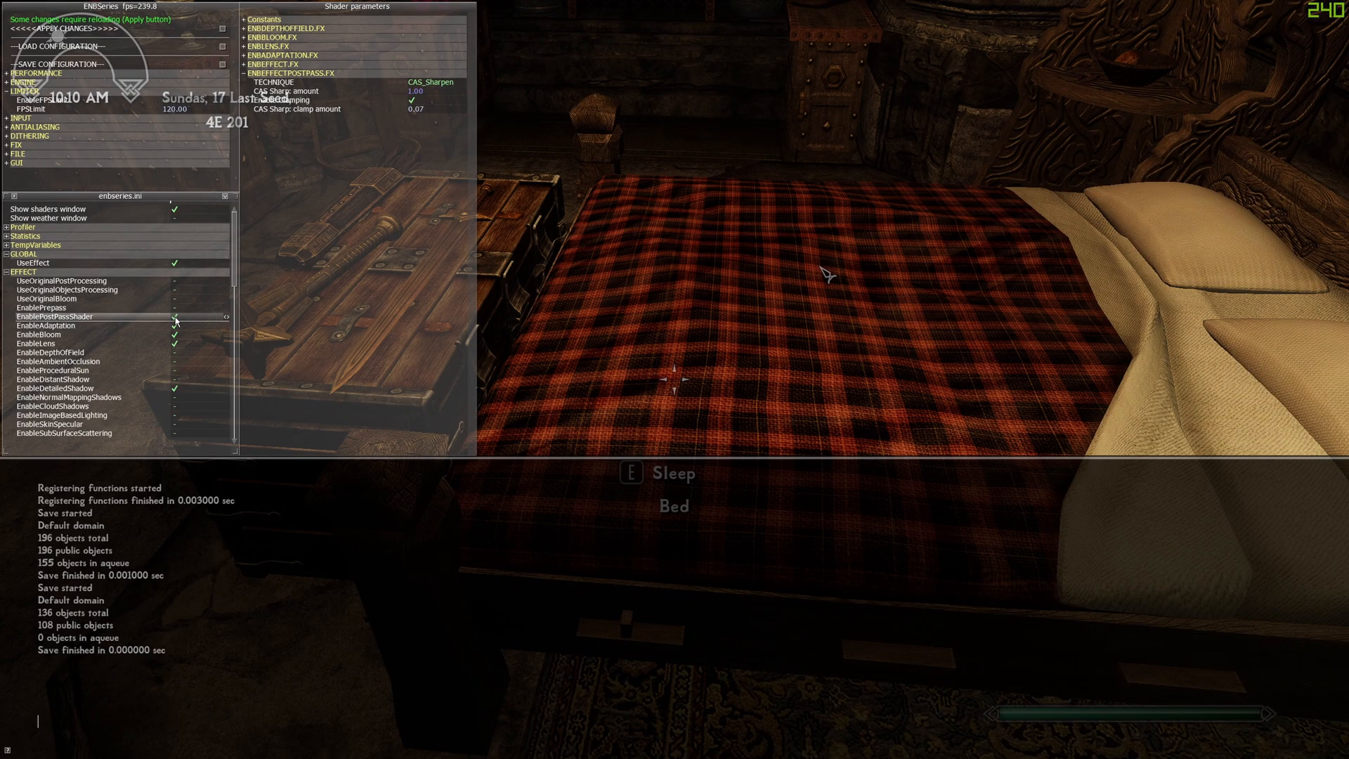
click(824, 275)
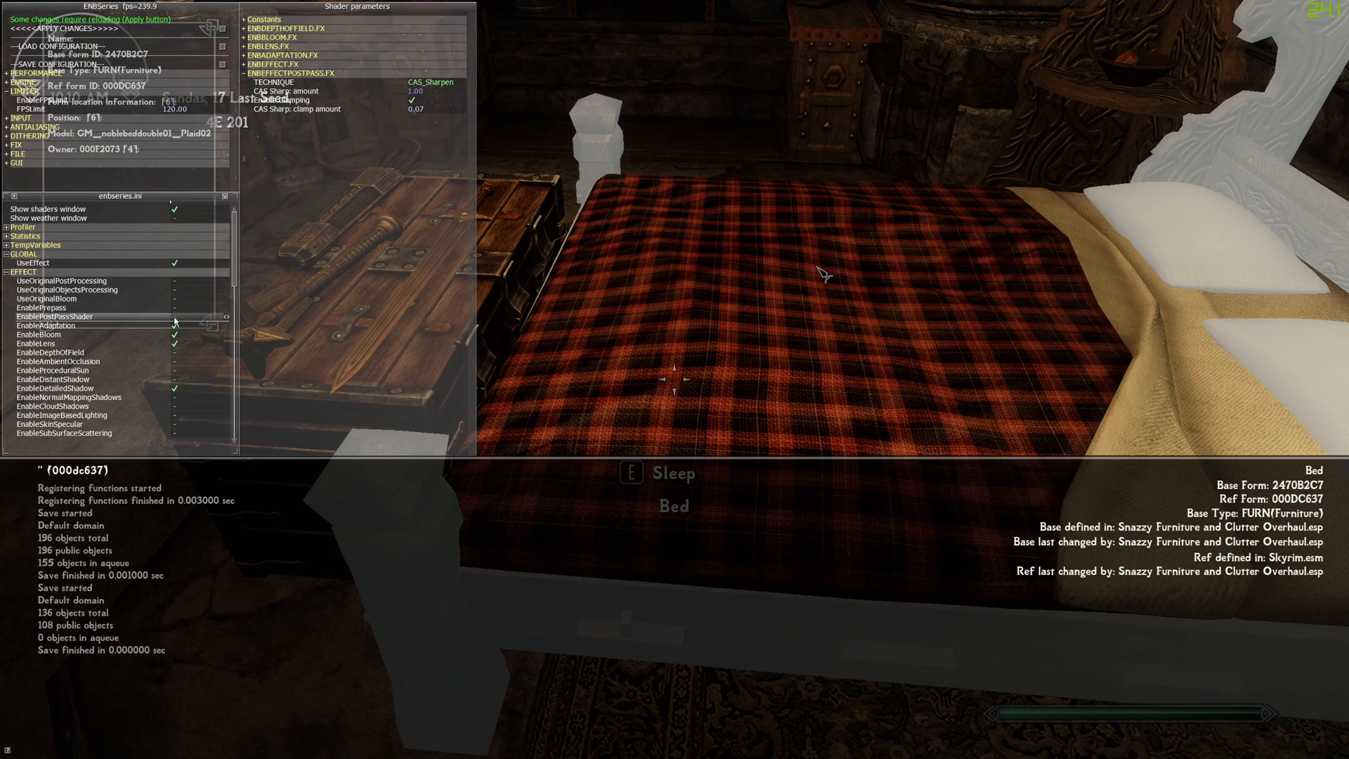
key(grave)
key(grave)
key(grave)
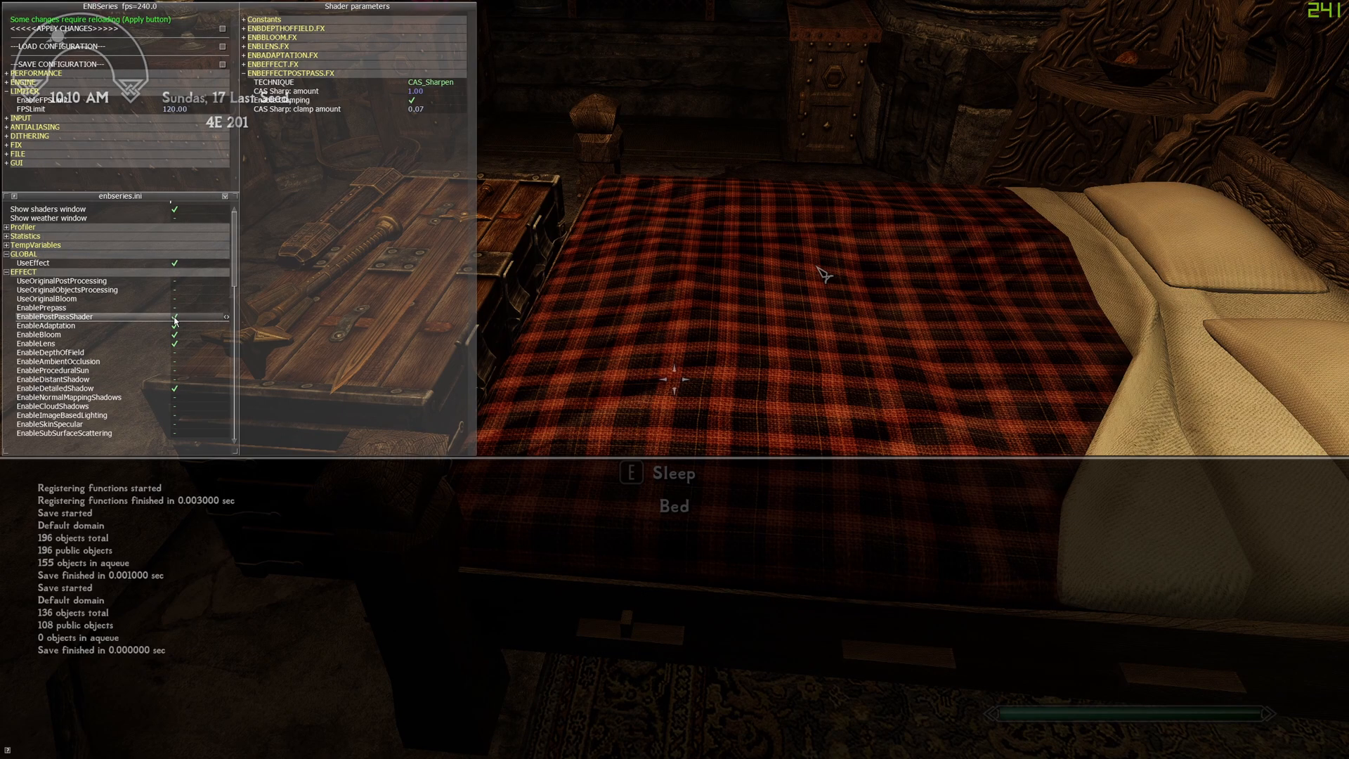
key(grave)
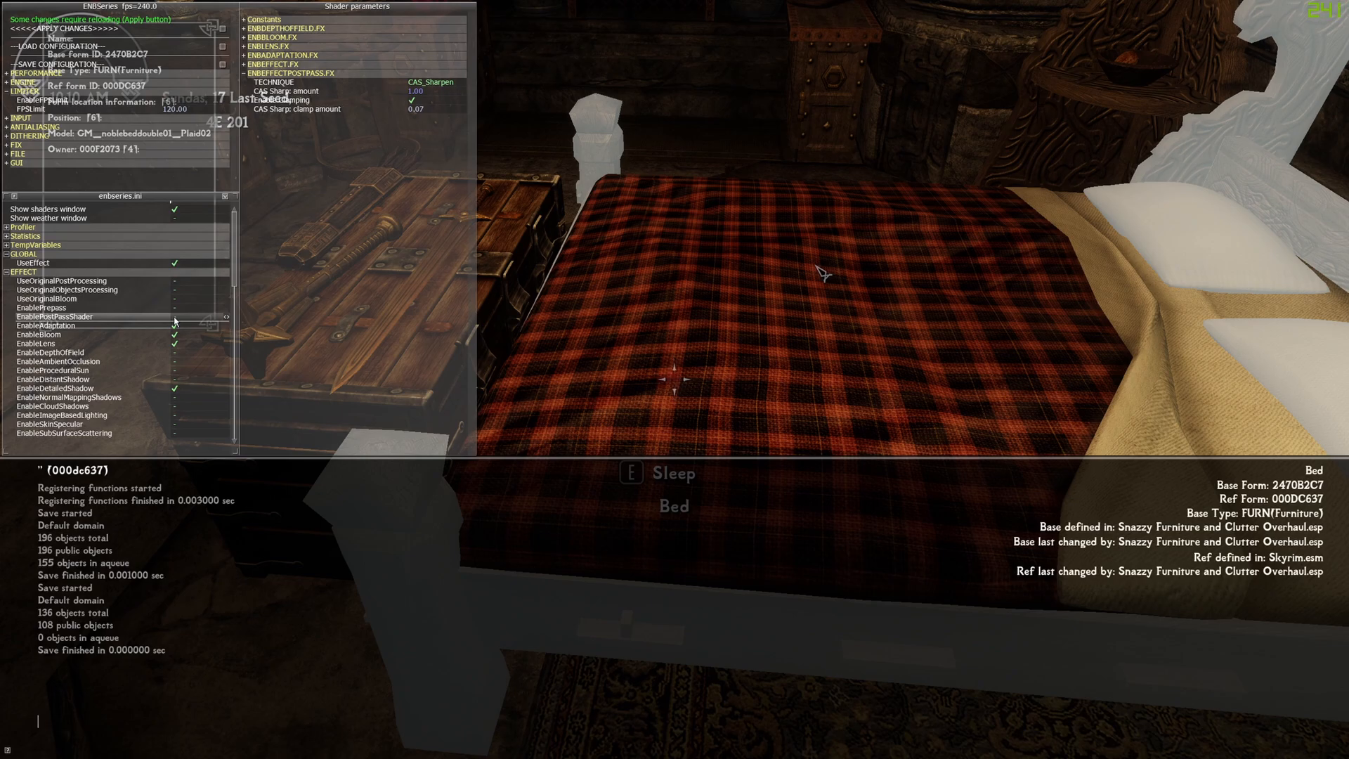
click(175, 318)
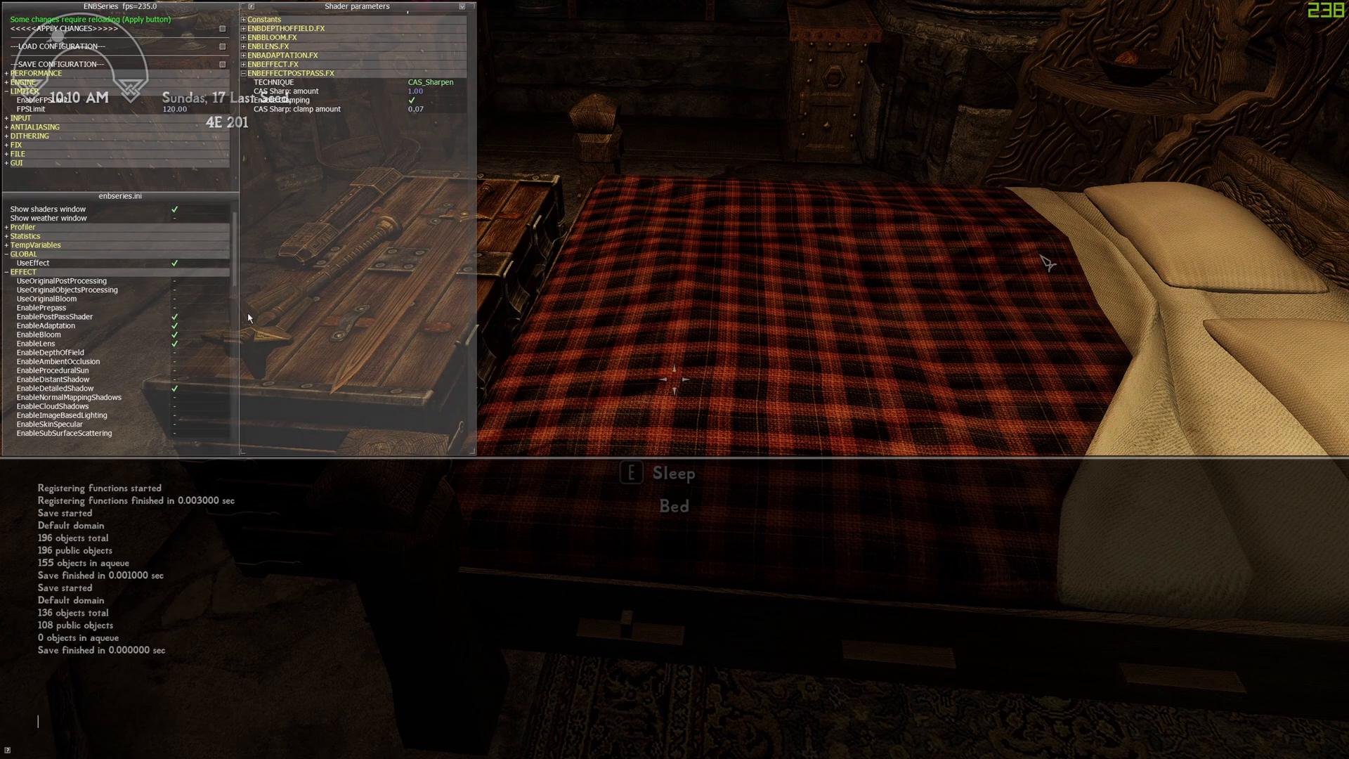
Collapse and expand the ENBEFFECTPOSTPASS.FX shader parameters to examine the CAS sharpening settings
click(250, 73)
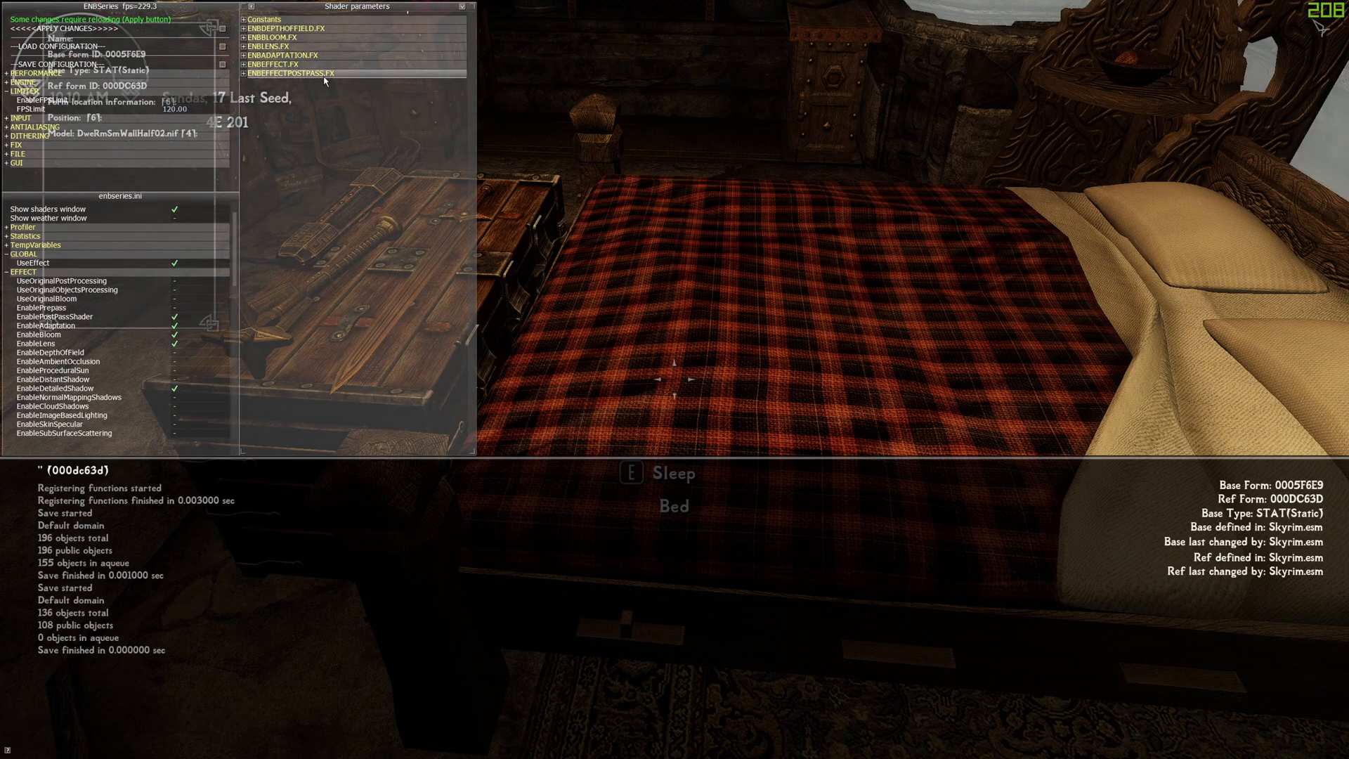
click(244, 74)
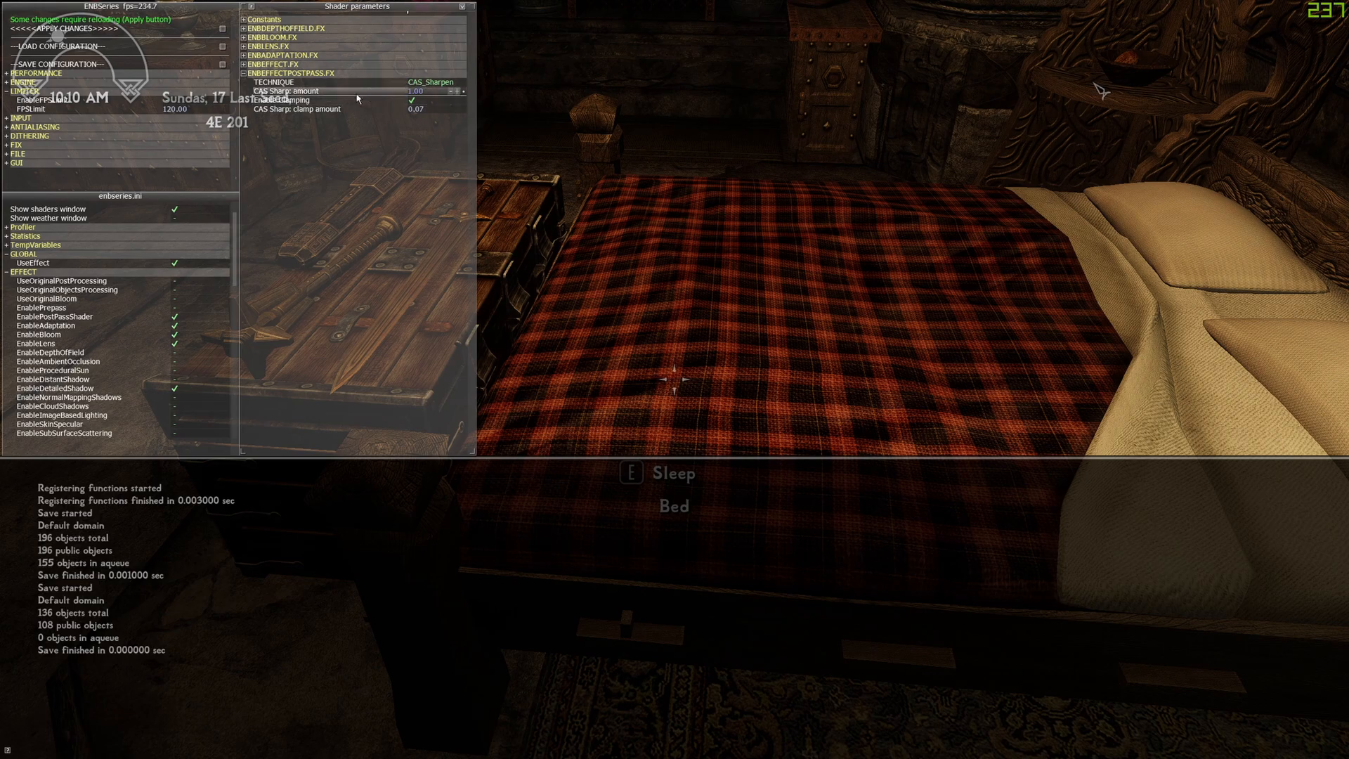
click(245, 73)
click(276, 98)
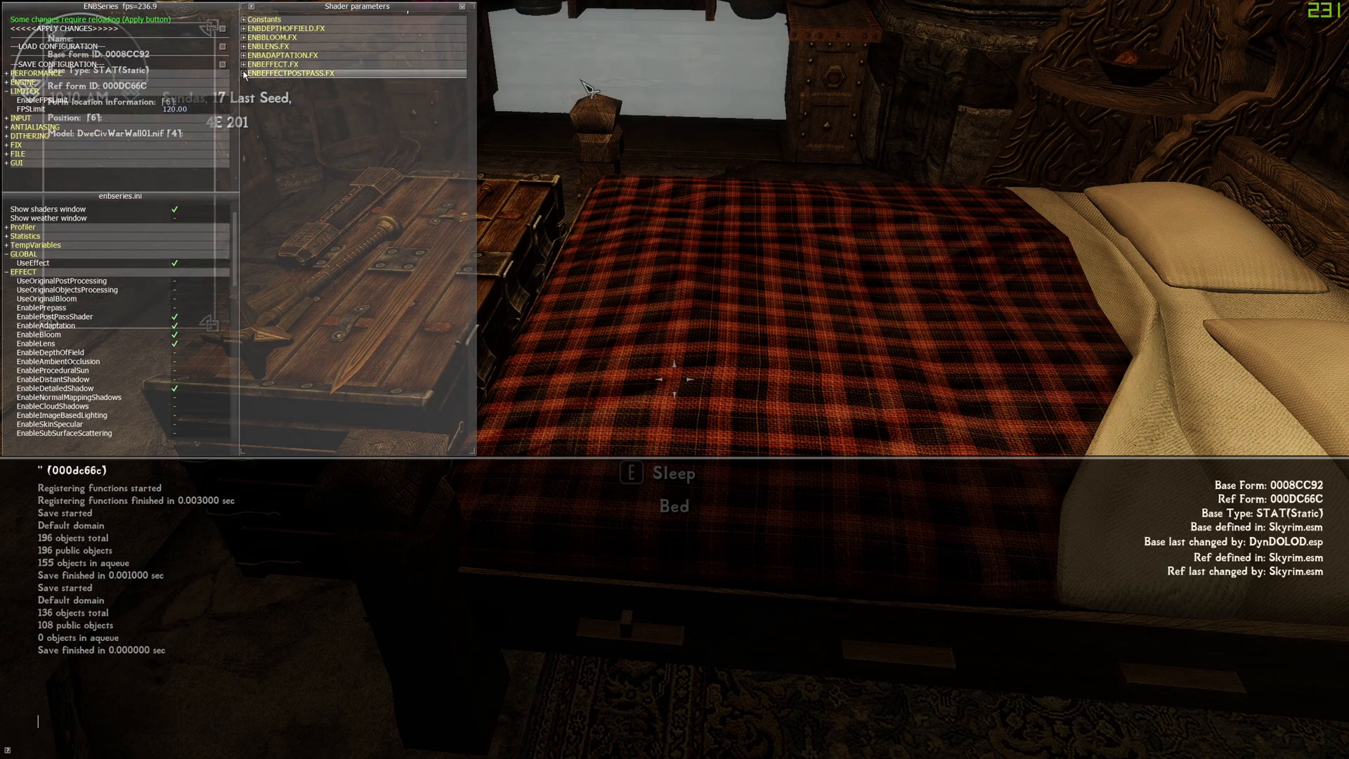
click(566, 82)
click(549, 78)
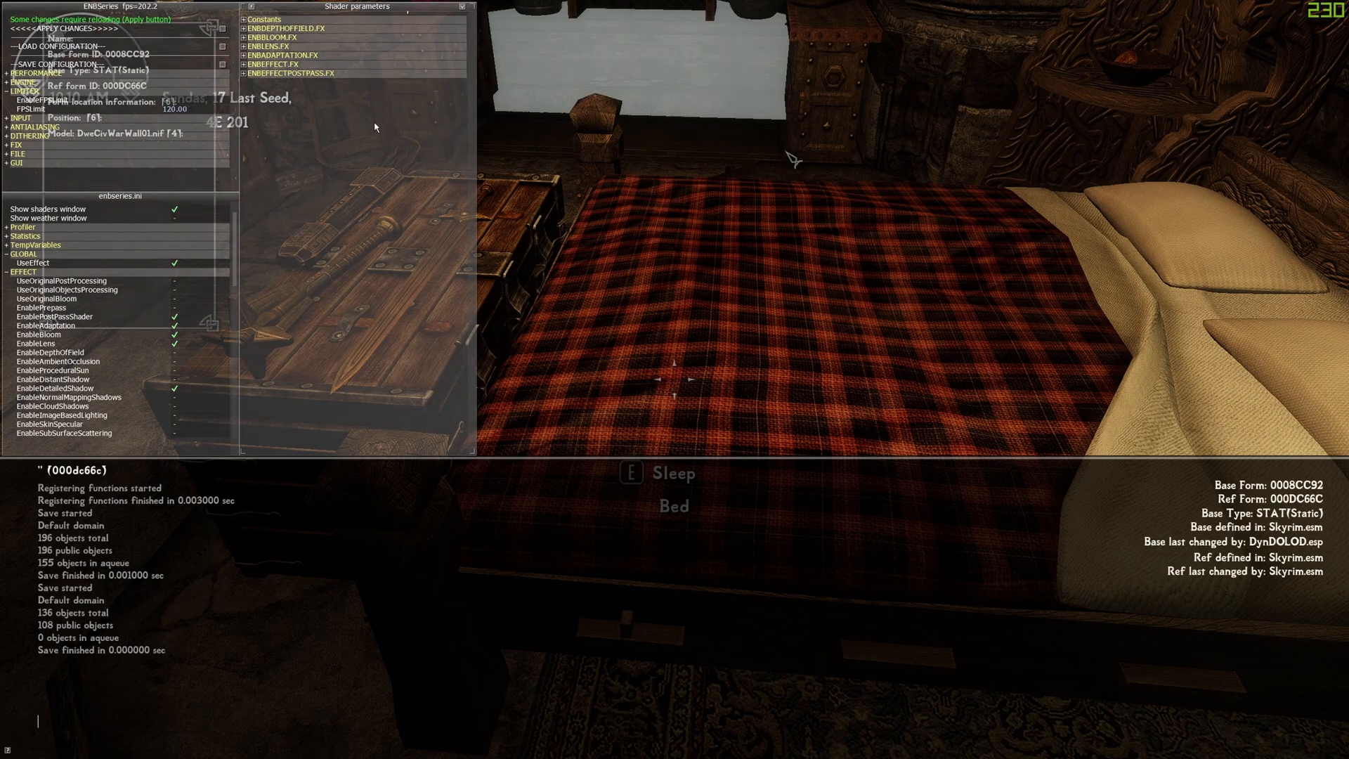
Compare the bed scene with EnablePostPassShader off and on, then close the console and the ENBSeries editor
click(379, 566)
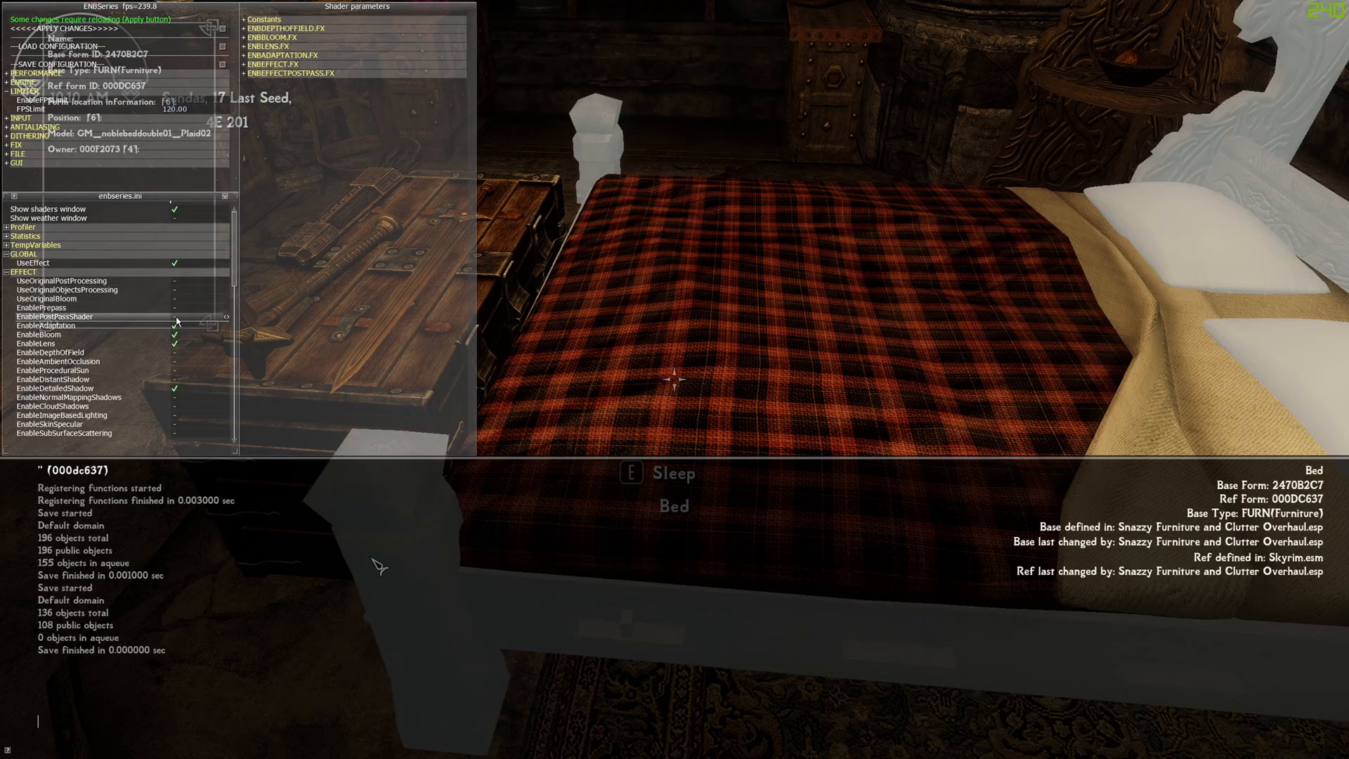
click(379, 566)
click(379, 566)
click(379, 566)
key(grave)
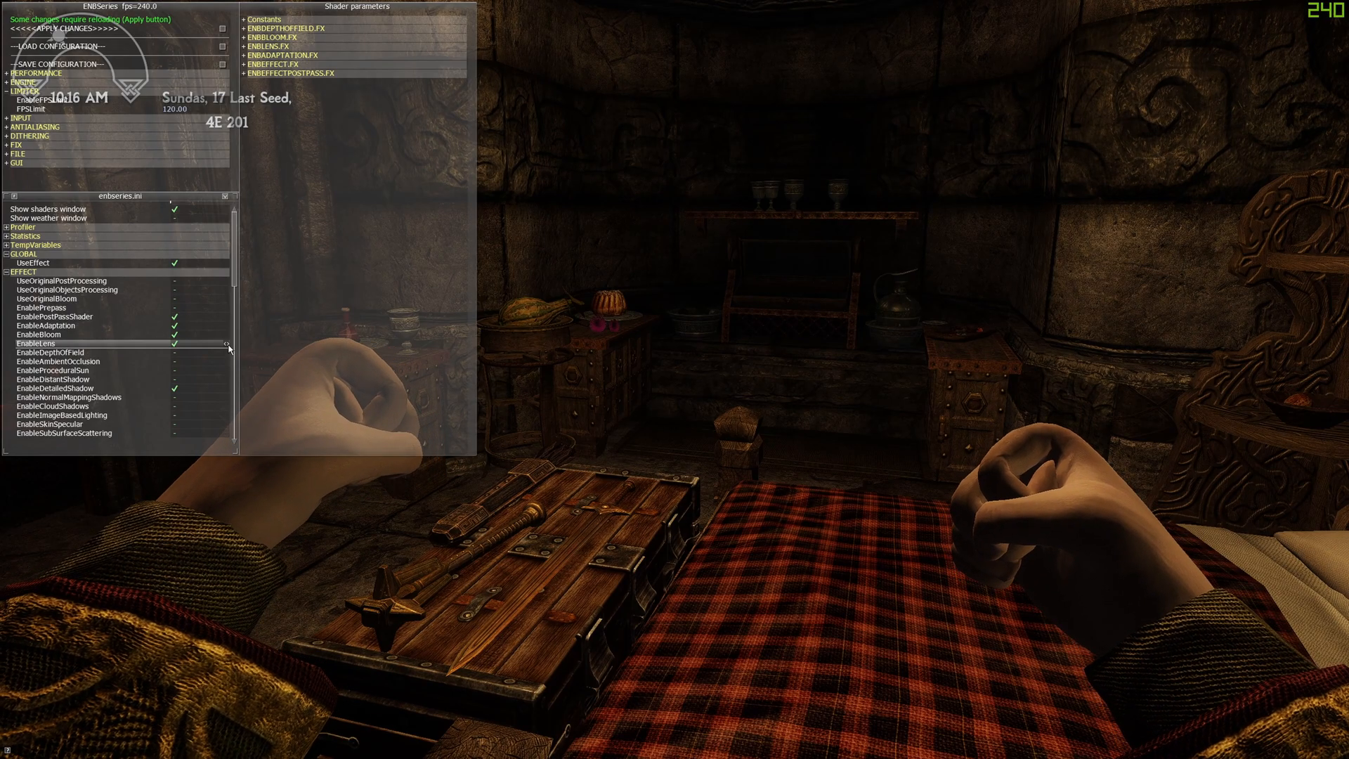
key(shift+Return)
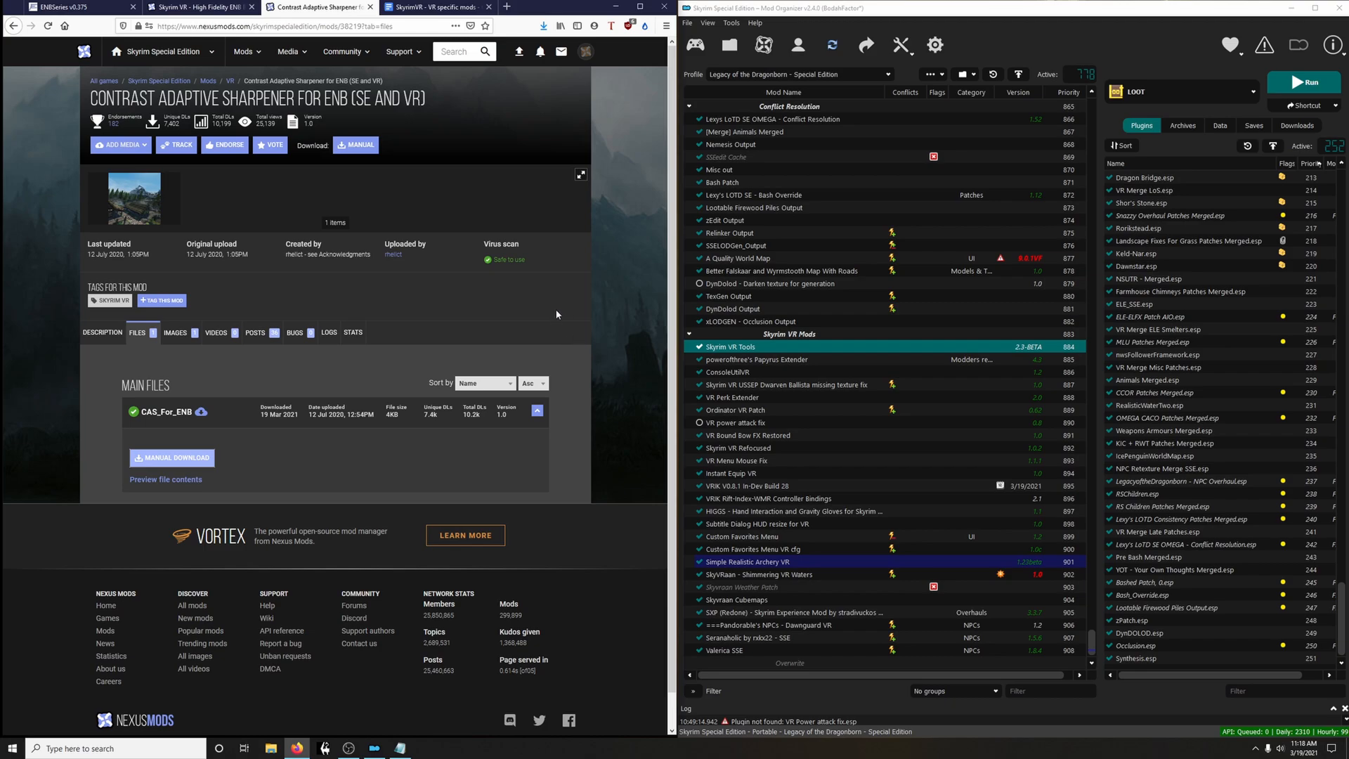
Open the SkyrimVR - VR specific mods document and skim its list from the body model basics to the gameplay mods
click(424, 8)
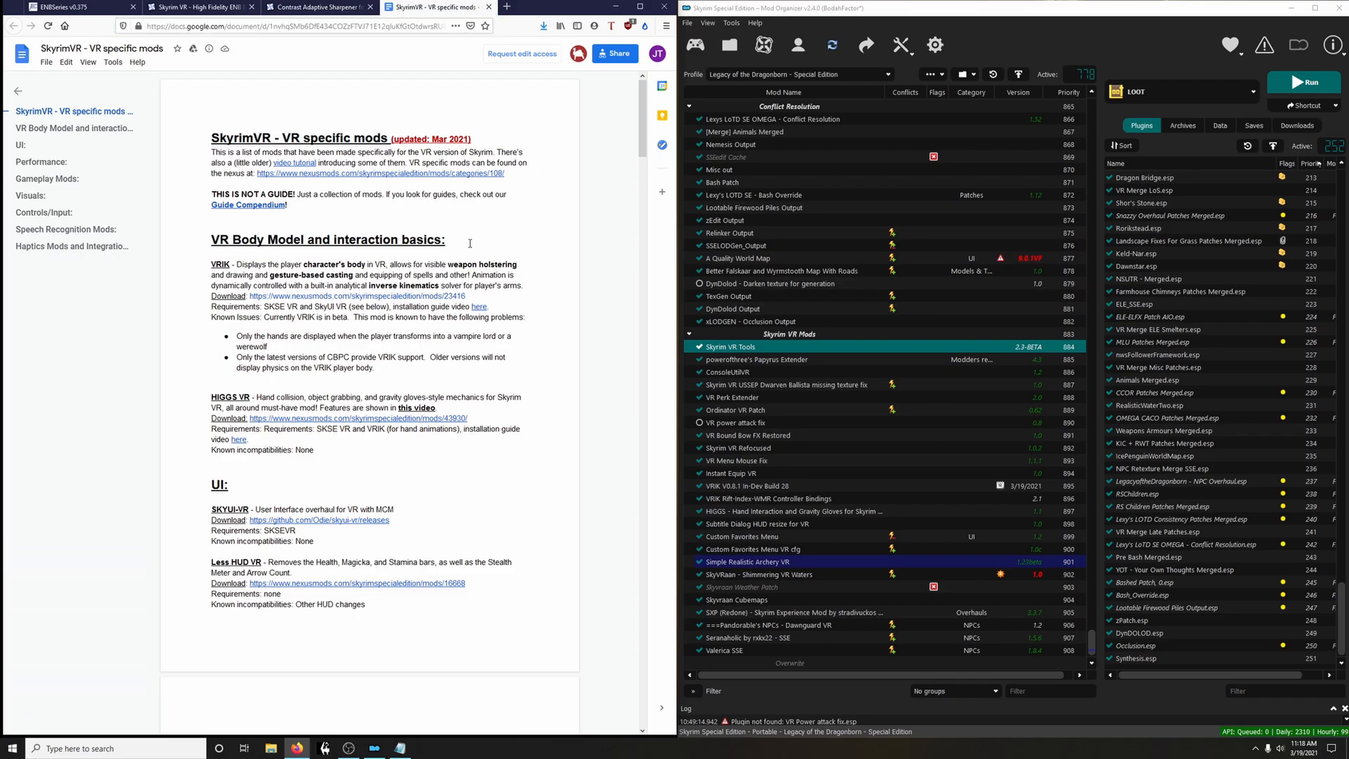
scroll(454, 266, down, 20)
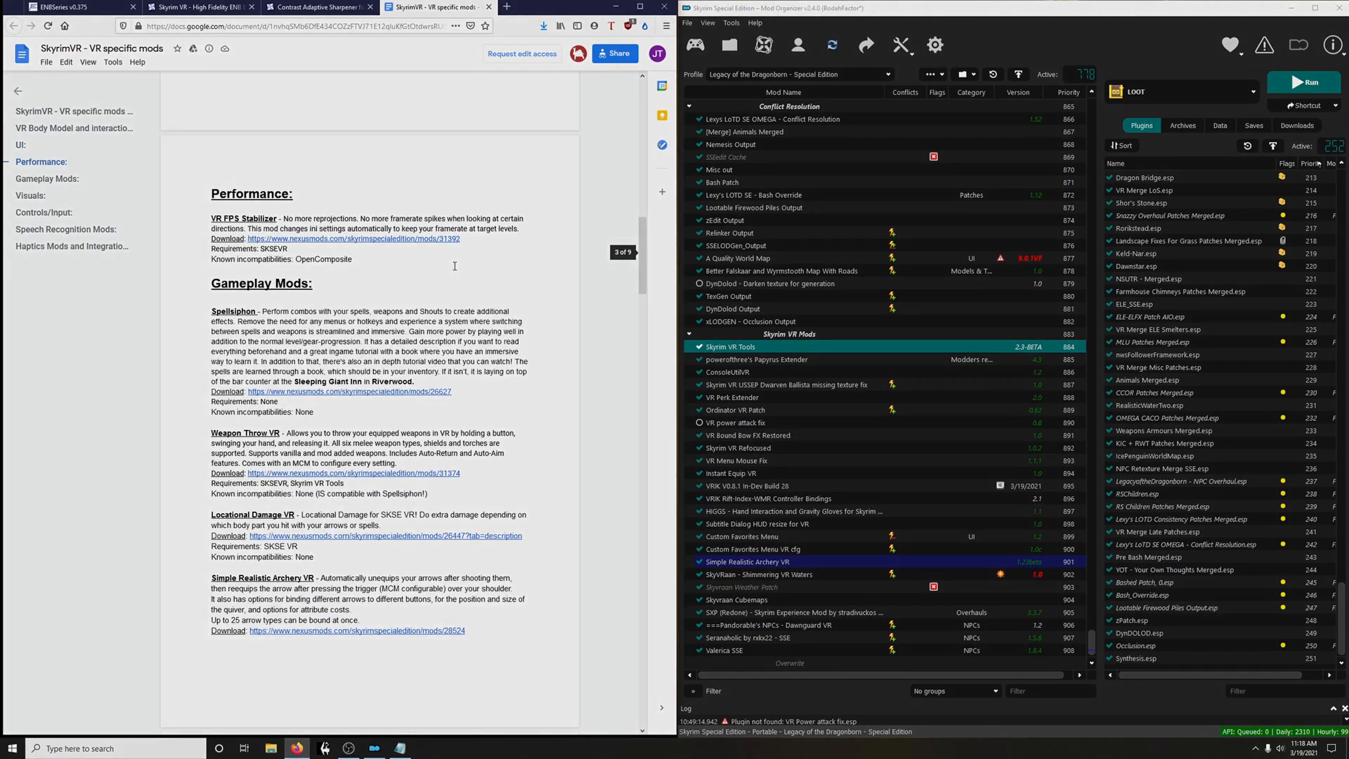
scroll(455, 265, down, 5)
scroll(455, 264, up, 15)
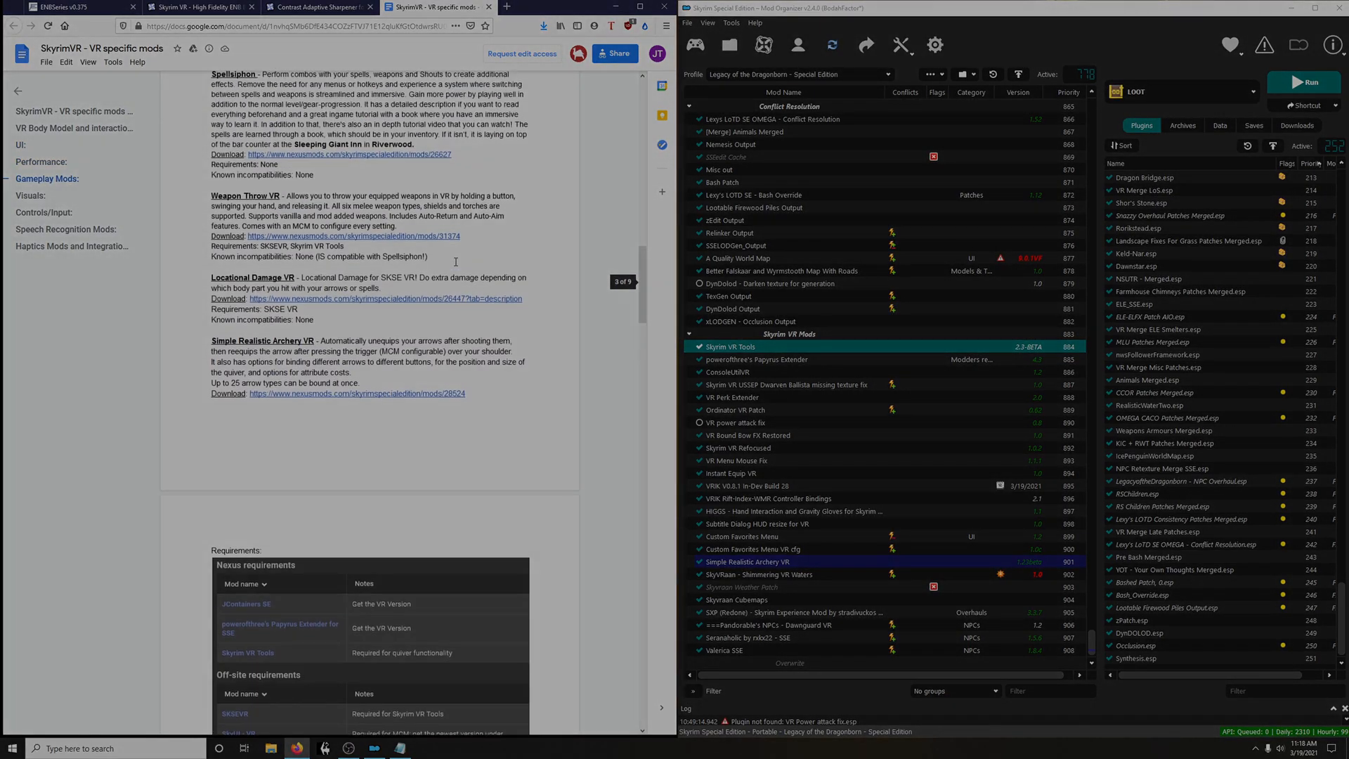
scroll(455, 262, up, 10)
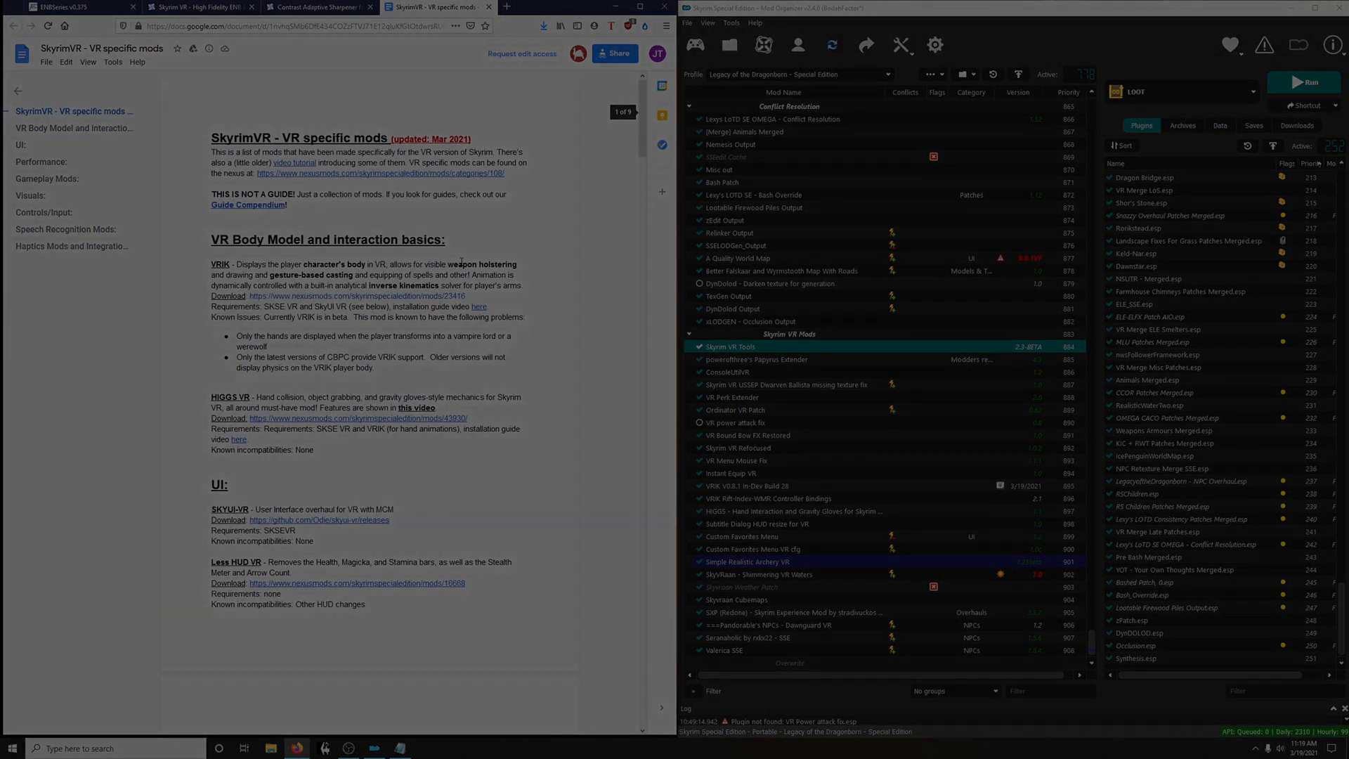